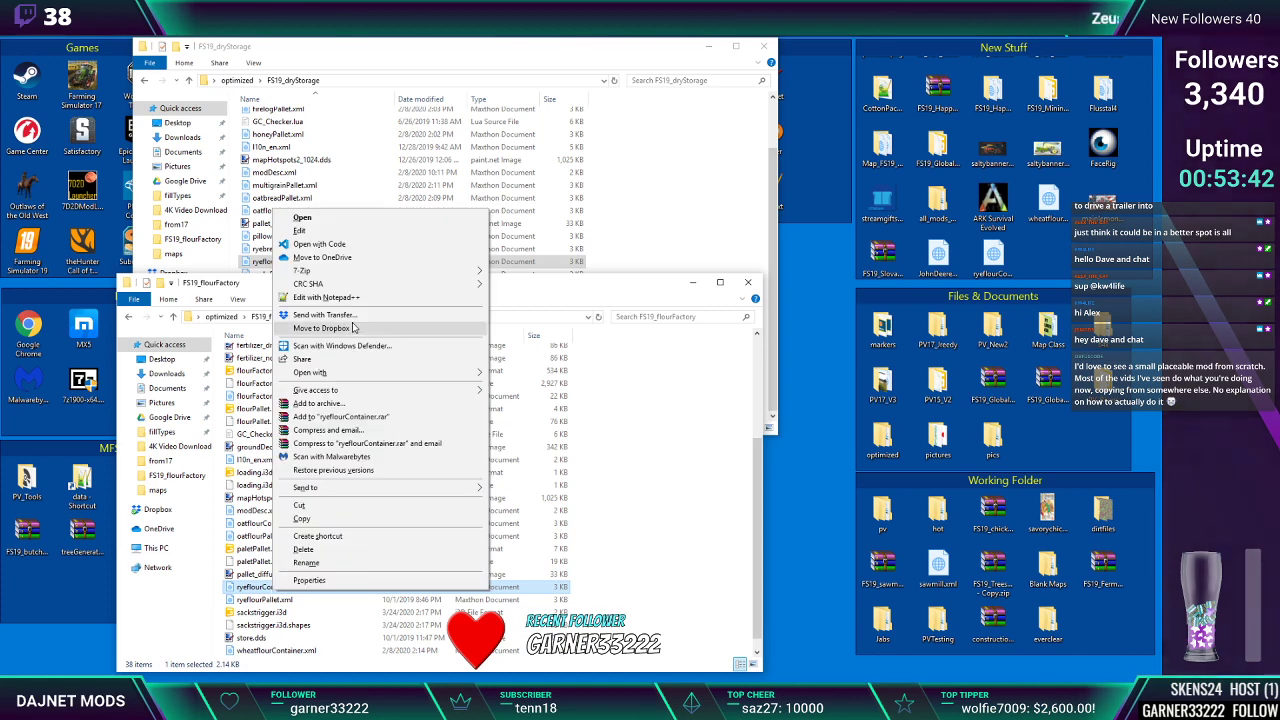
Open ryeflourContainer.xml in Notepad++ to review its pallet settings, close the file and return to the mod folder
left_click(330, 248)
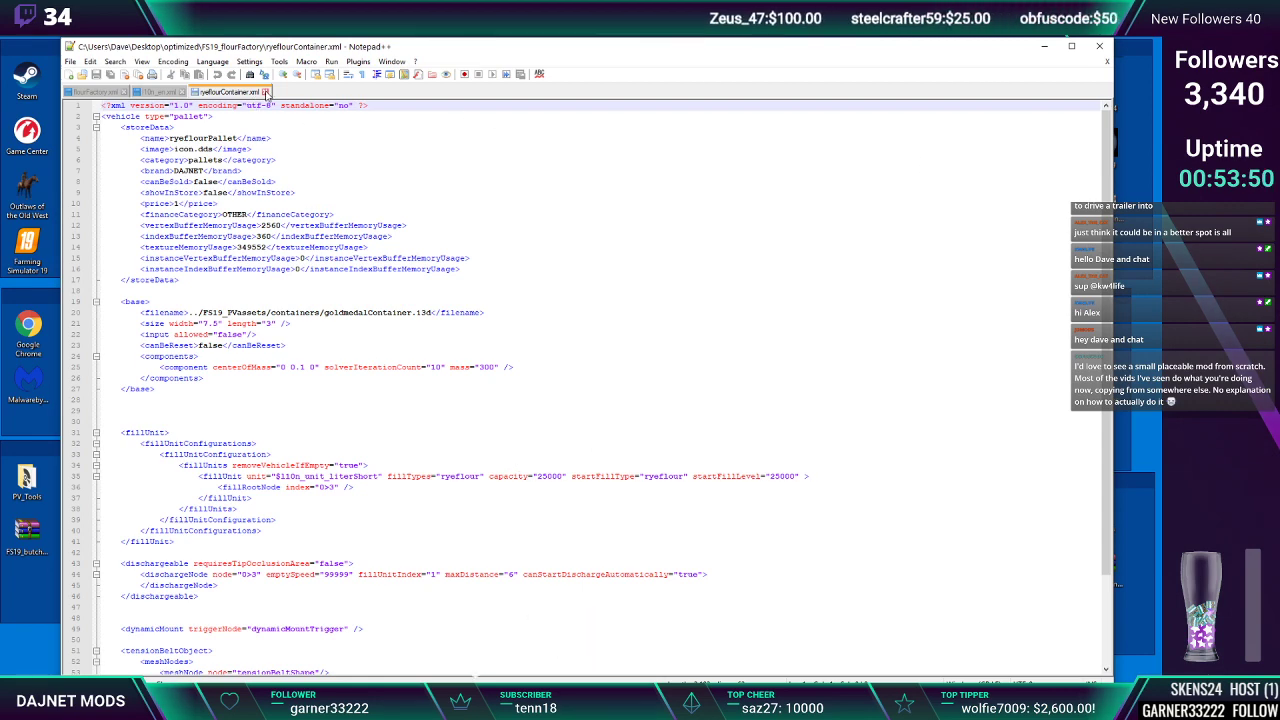
key("ctrl+w")
left_click(1044, 47)
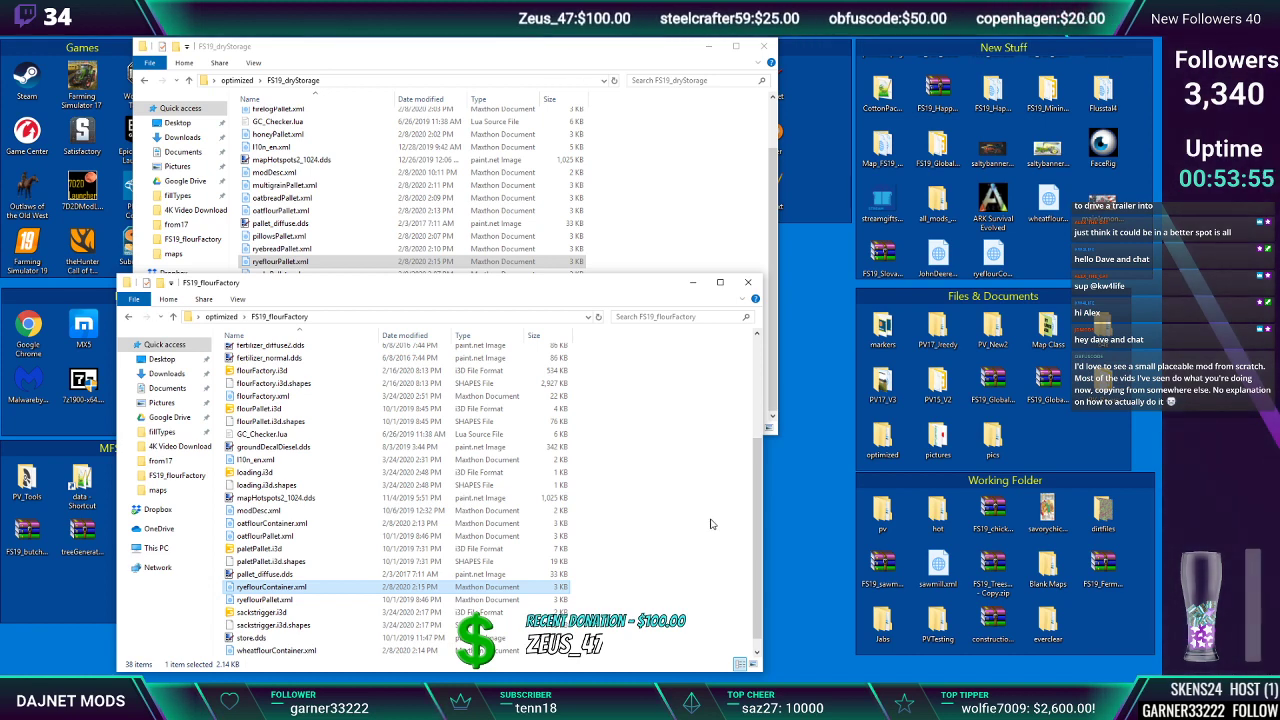
Switch to flourFactory.xml in Notepad++ and place the cursor at the visibility nodeGroup's node value under OP_WHEATFLOUR2
left_click(607, 679)
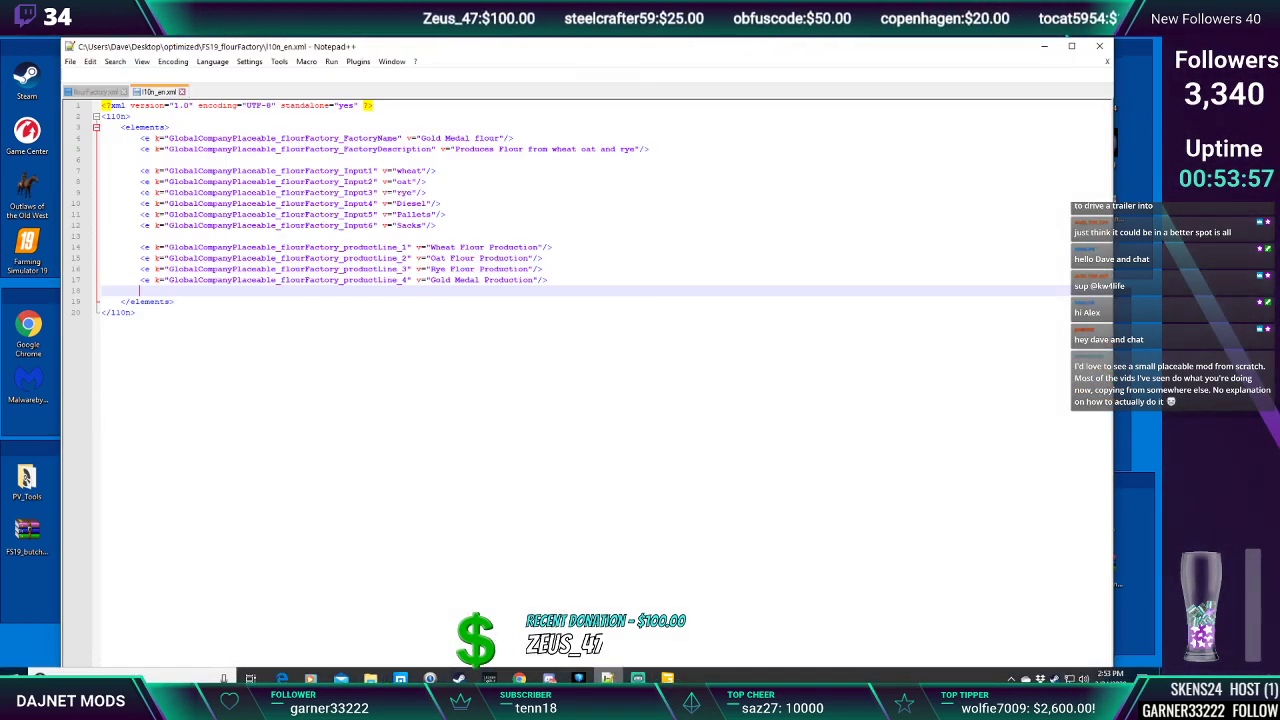
left_click(95, 91)
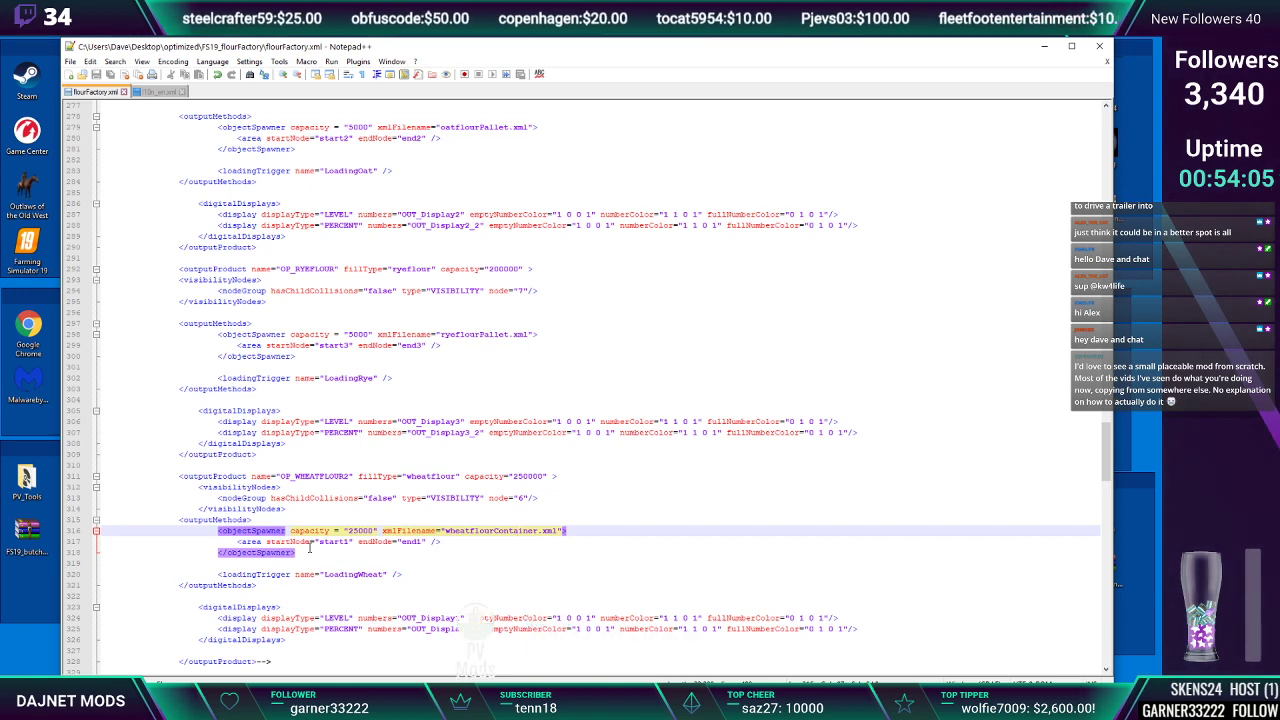
left_click(323, 476)
left_click(428, 497)
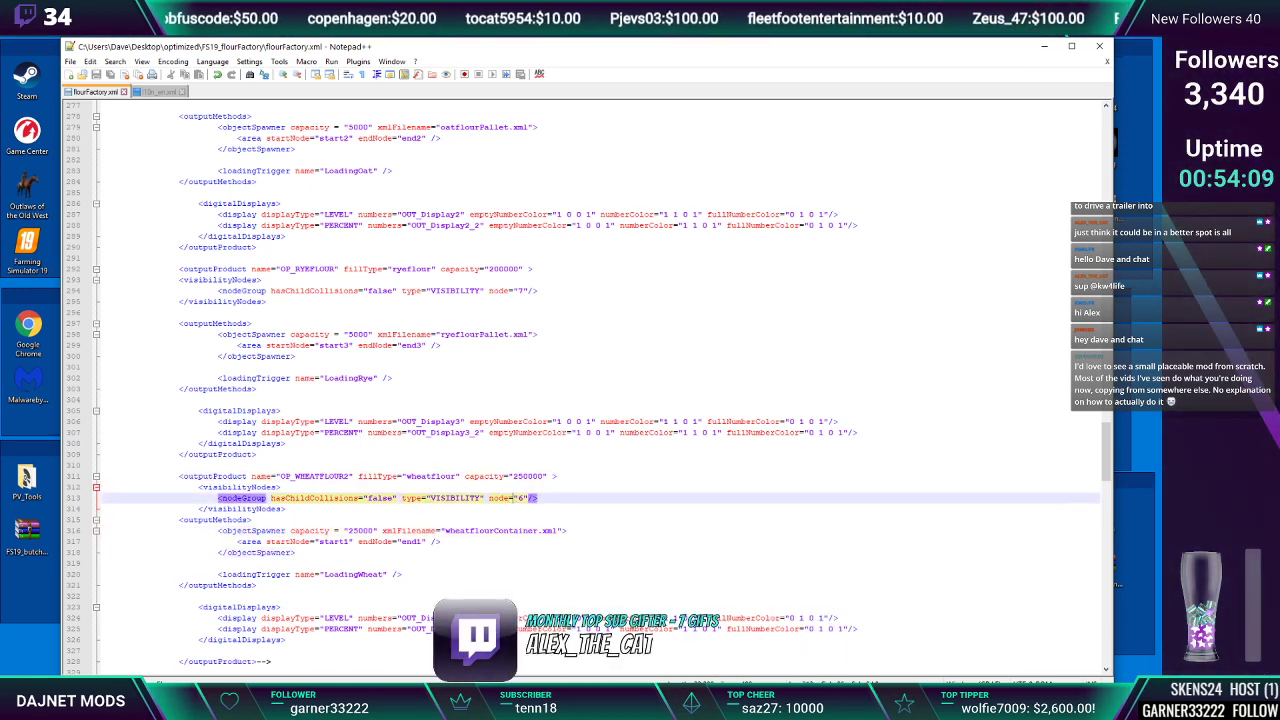
Copy wheatcontainer's index path from flourFactory.i3d in GIANTS Editor and set OP_WHEATFLOUR2's visibility node to 1|29 in Notepad++
mouse_move(667, 678)
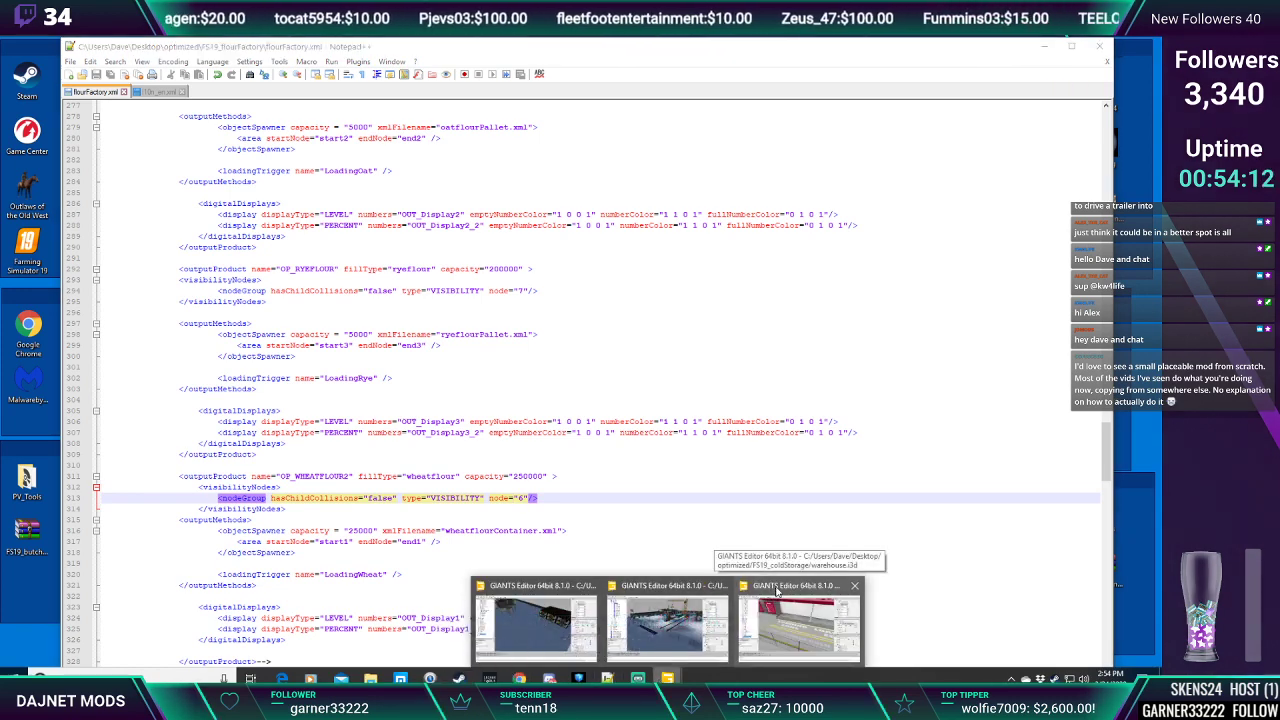
left_click(646, 587)
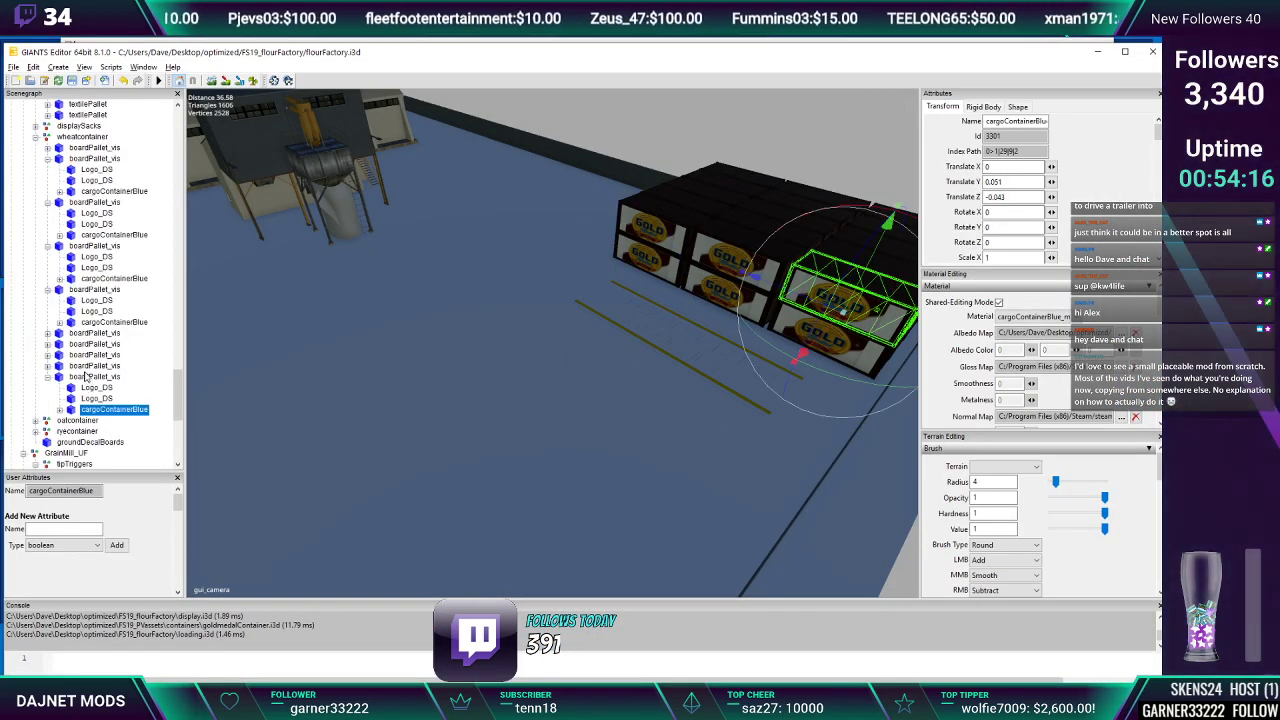
scroll(100, 300, "up", 3)
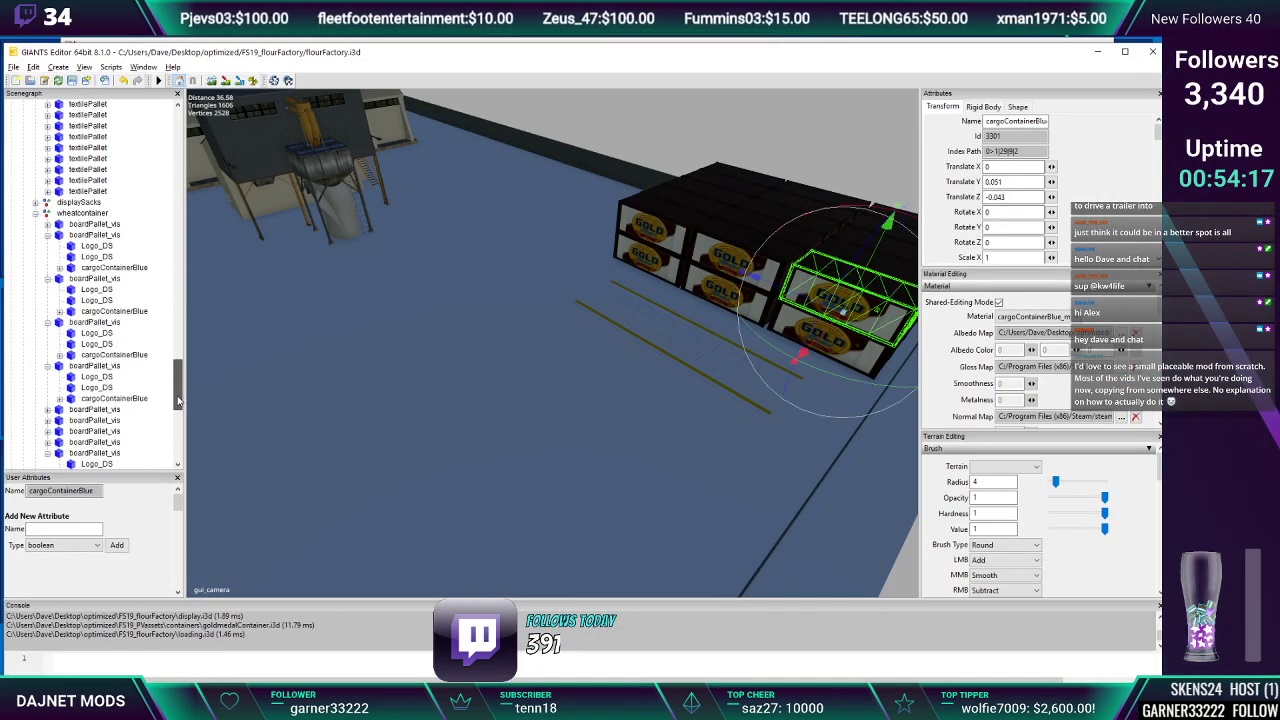
left_click(35, 213)
left_click(82, 213)
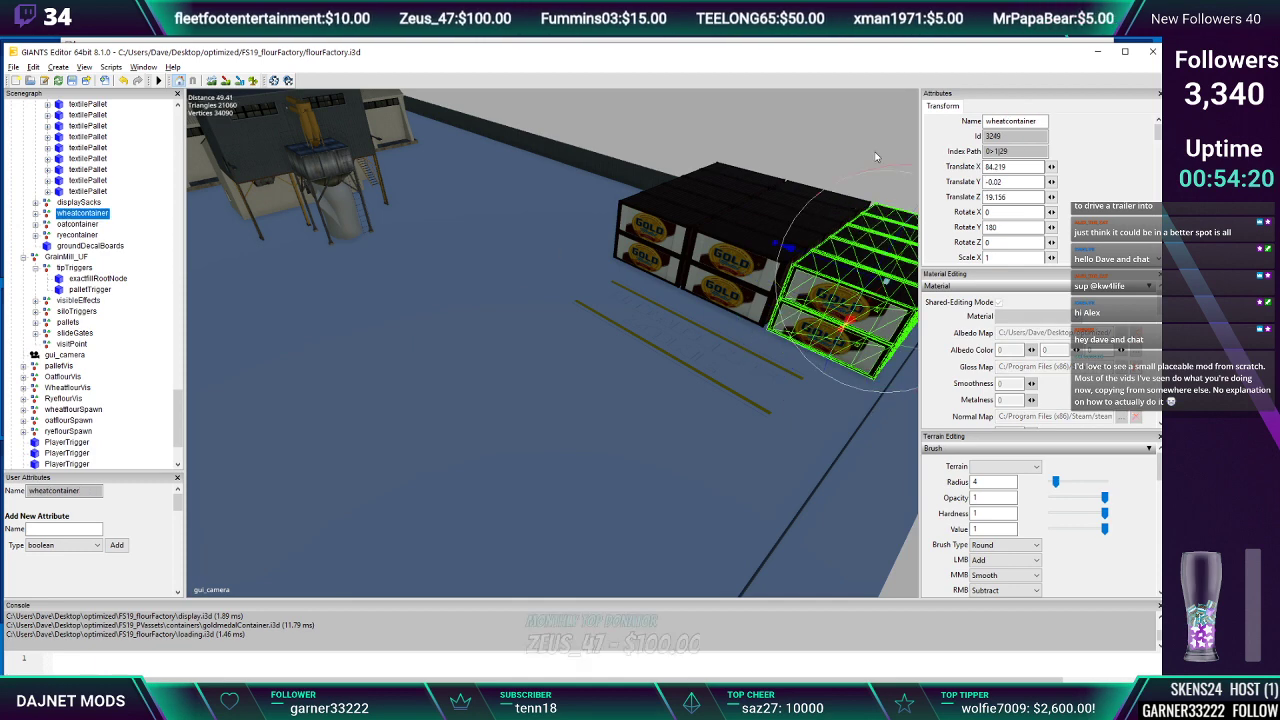
double_click(995, 151)
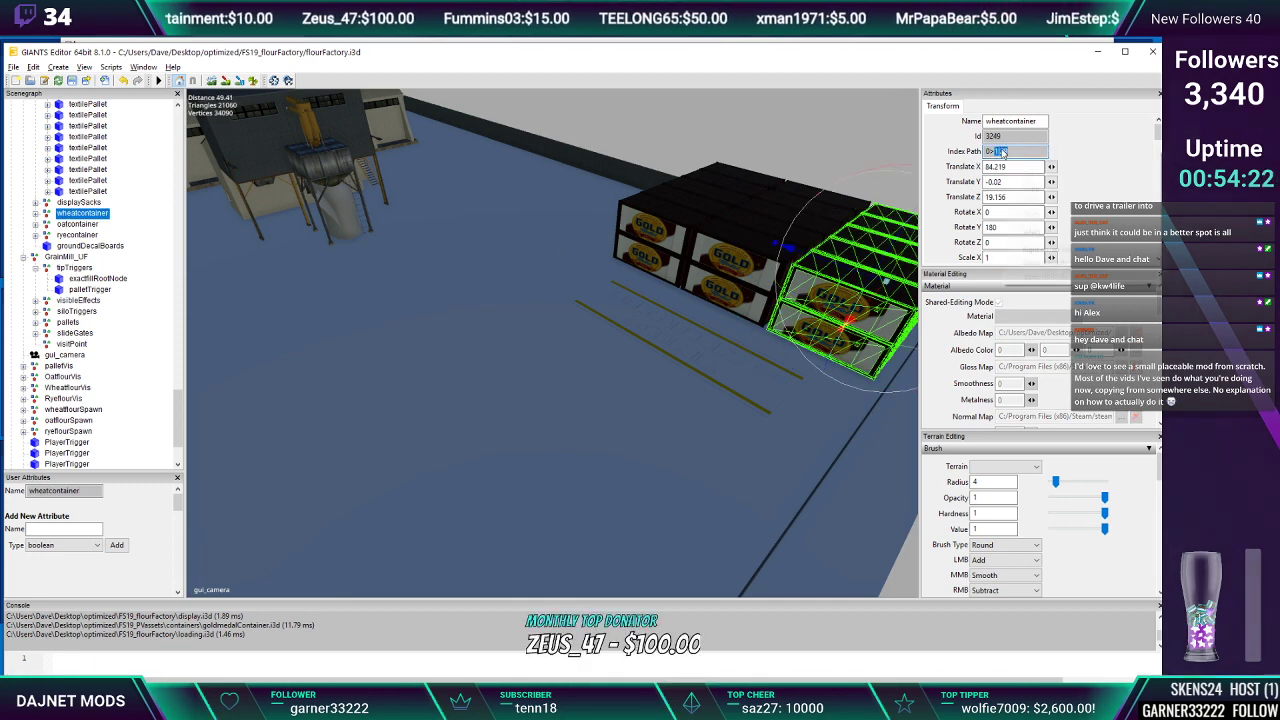
right_click(1015, 151)
left_click(1030, 188)
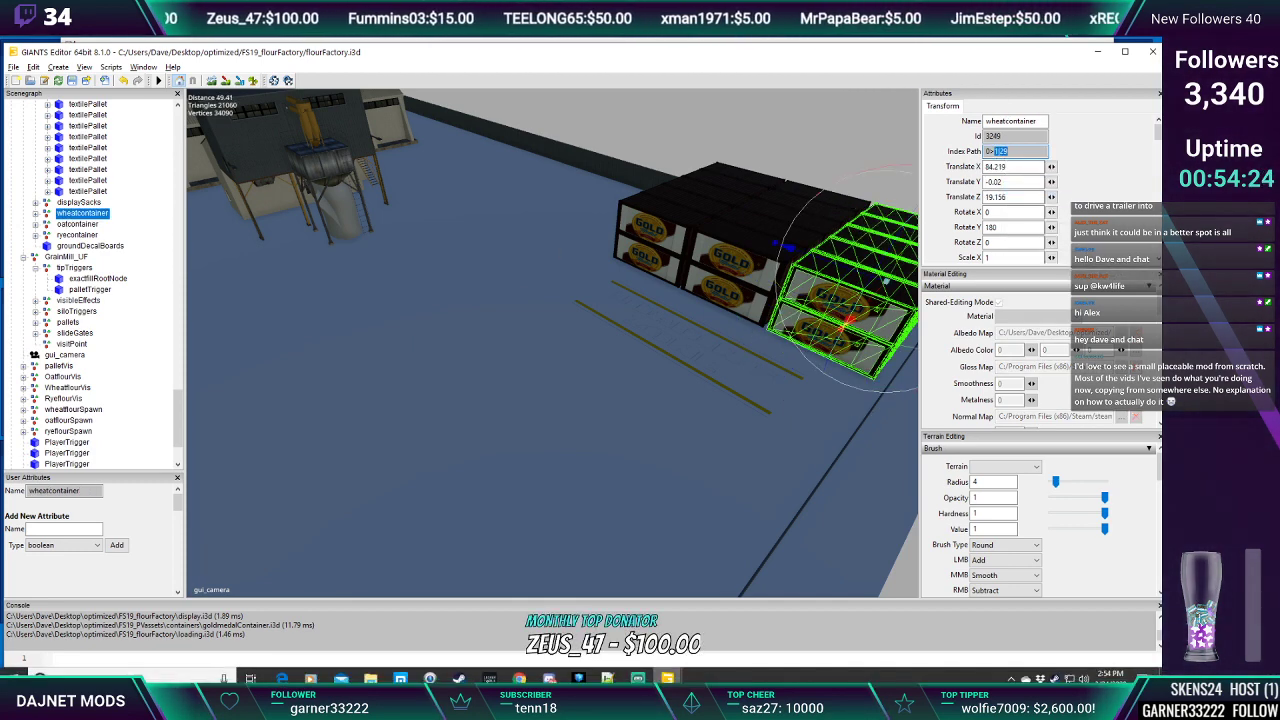
mouse_move(607, 678)
left_click(603, 608)
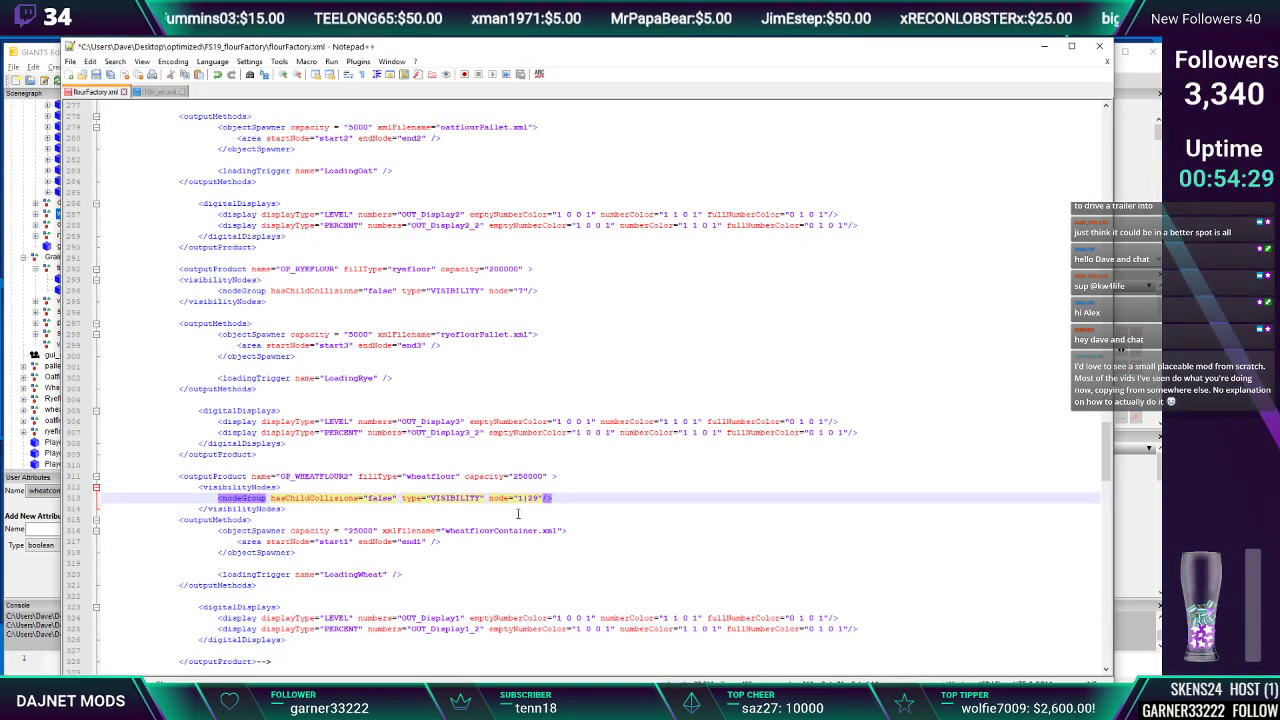
Duplicate the start3 and end3 mapping lines directly below themselves in the i3dMappings section
left_click(355, 542)
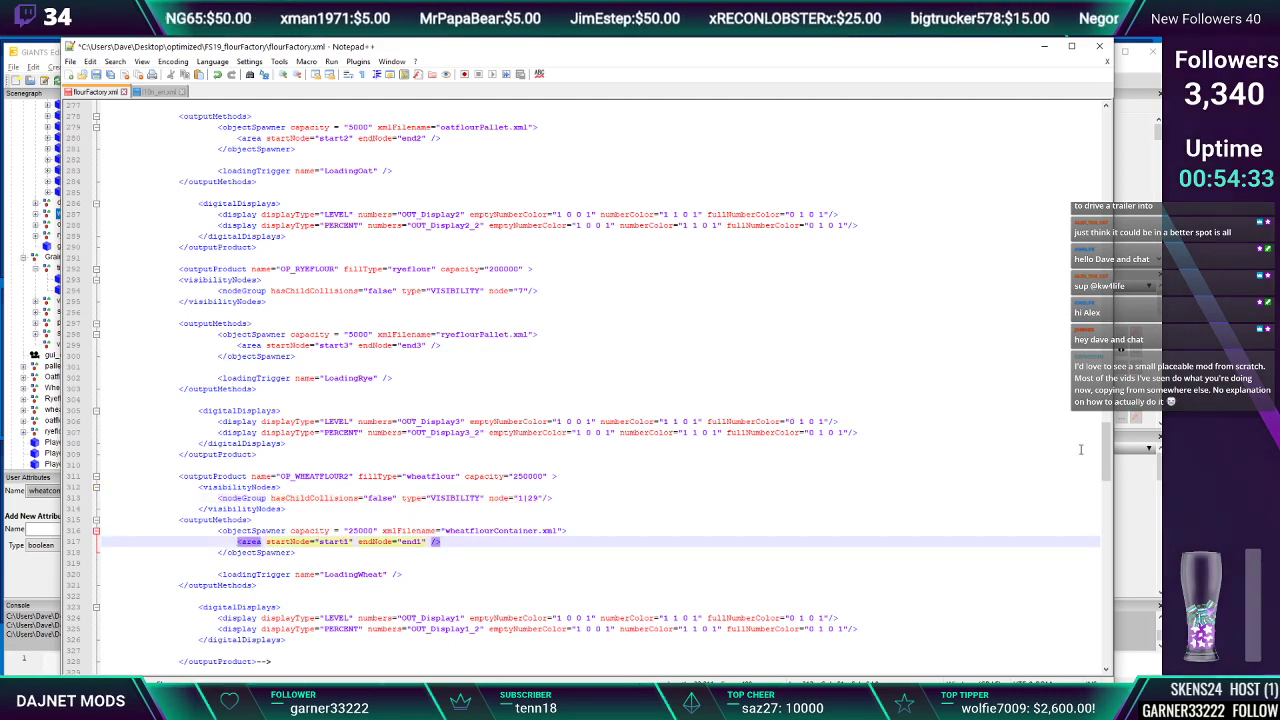
left_click_drag(1105, 460, 1100, 585)
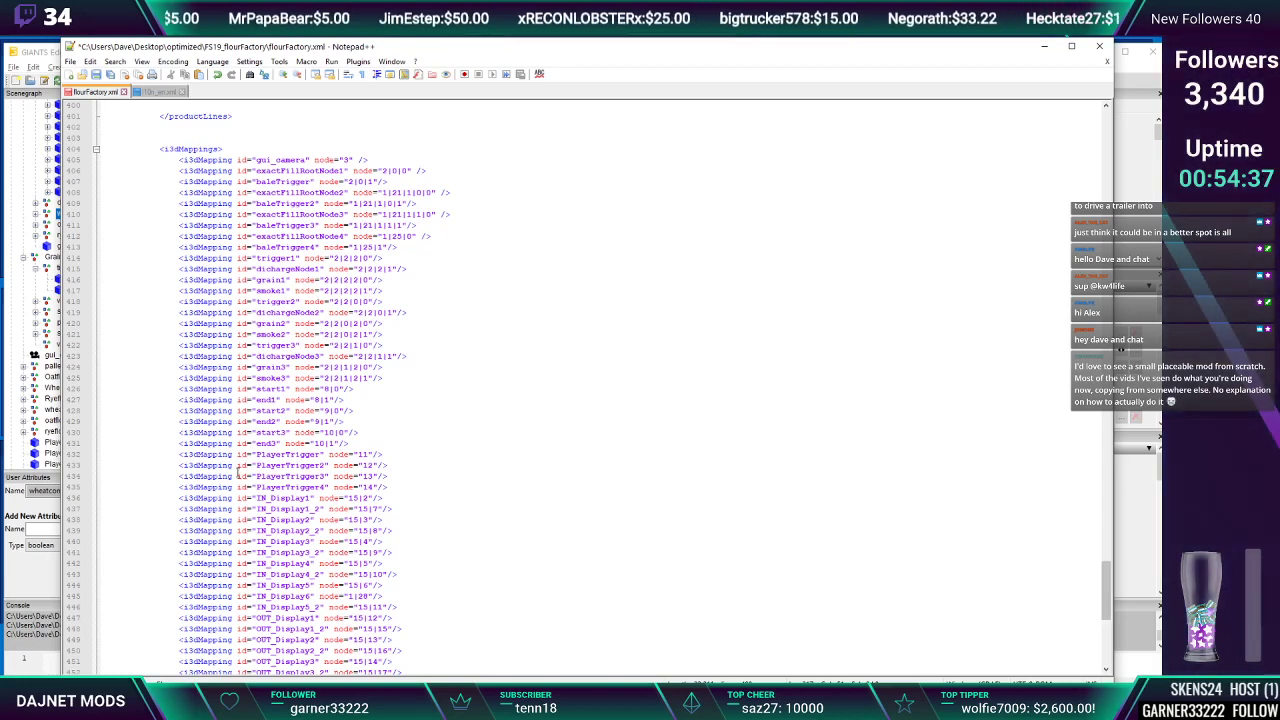
left_click_drag(179, 432, 334, 447)
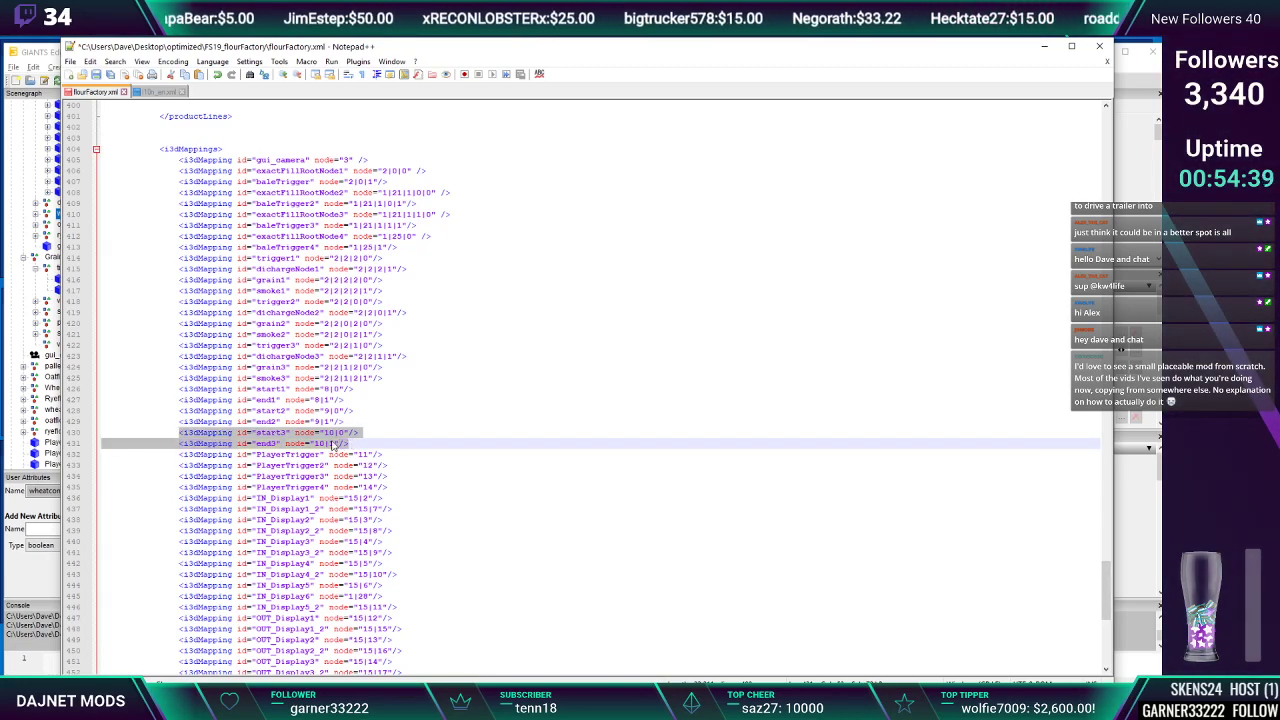
right_click(334, 447)
left_click(352, 461)
left_click(357, 443)
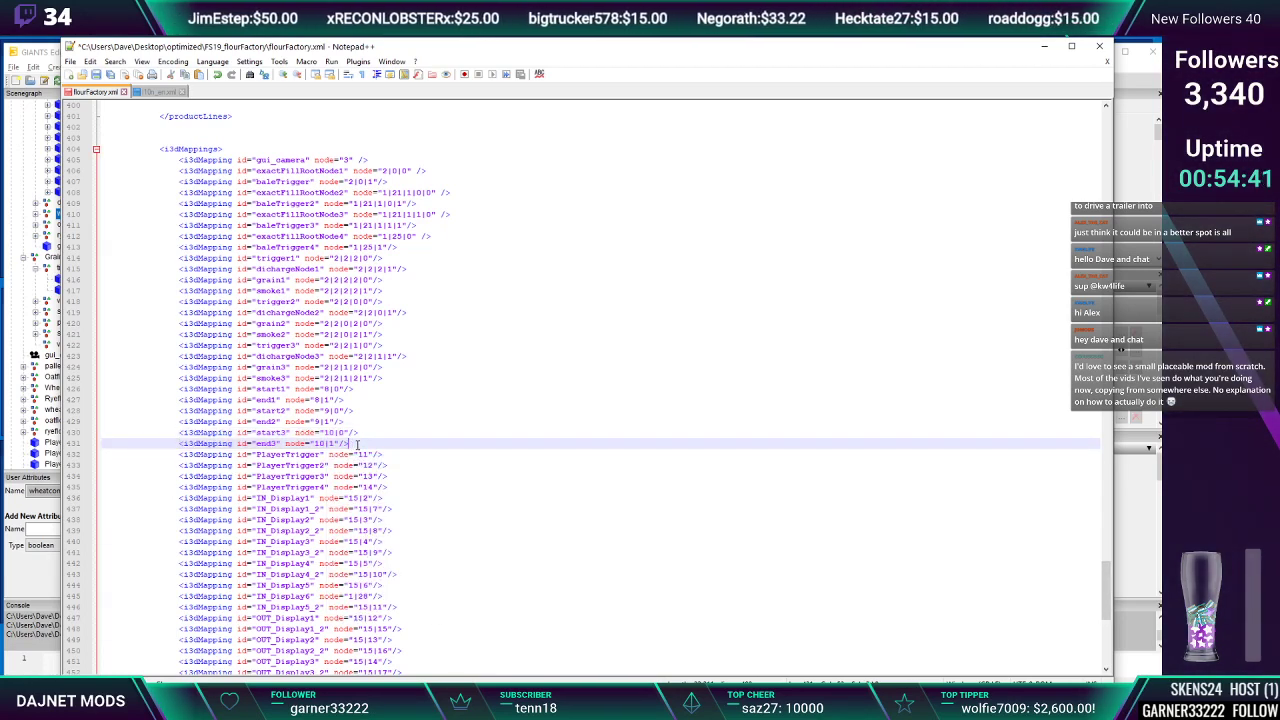
key("Return")
key("ctrl+v")
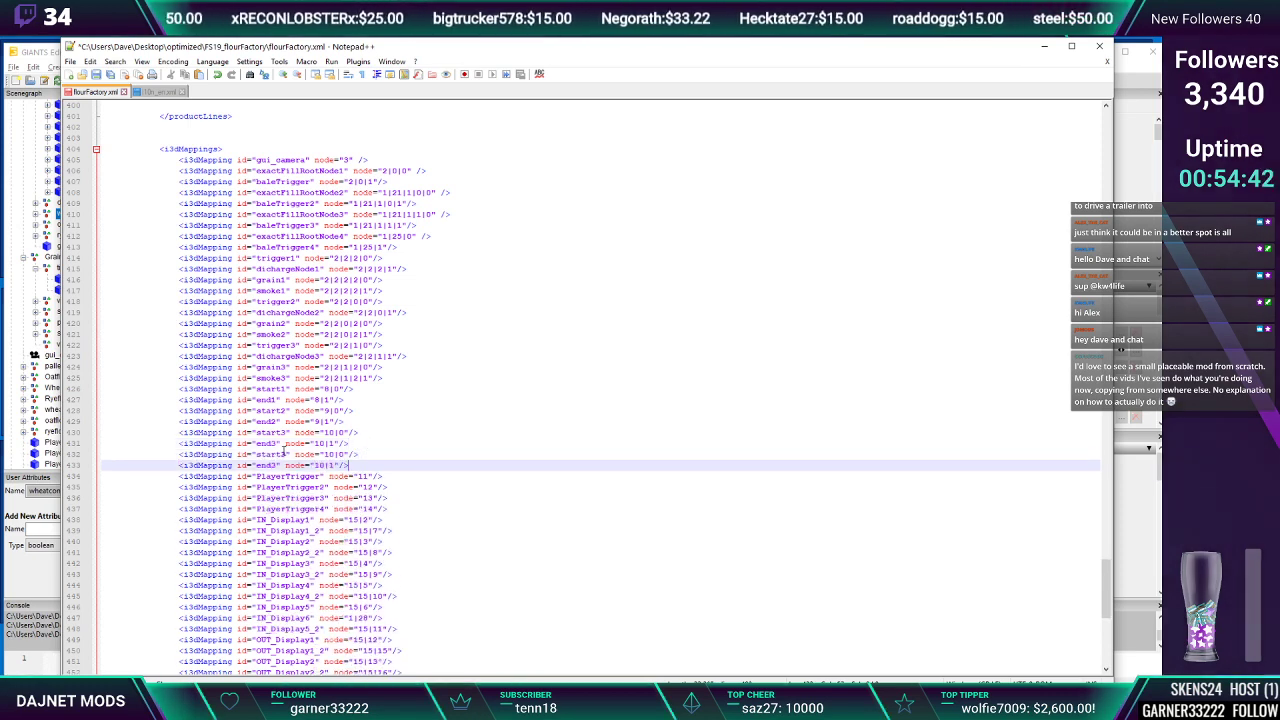
Rename the ids of the duplicated mappings to start4 and end4
left_click(285, 455)
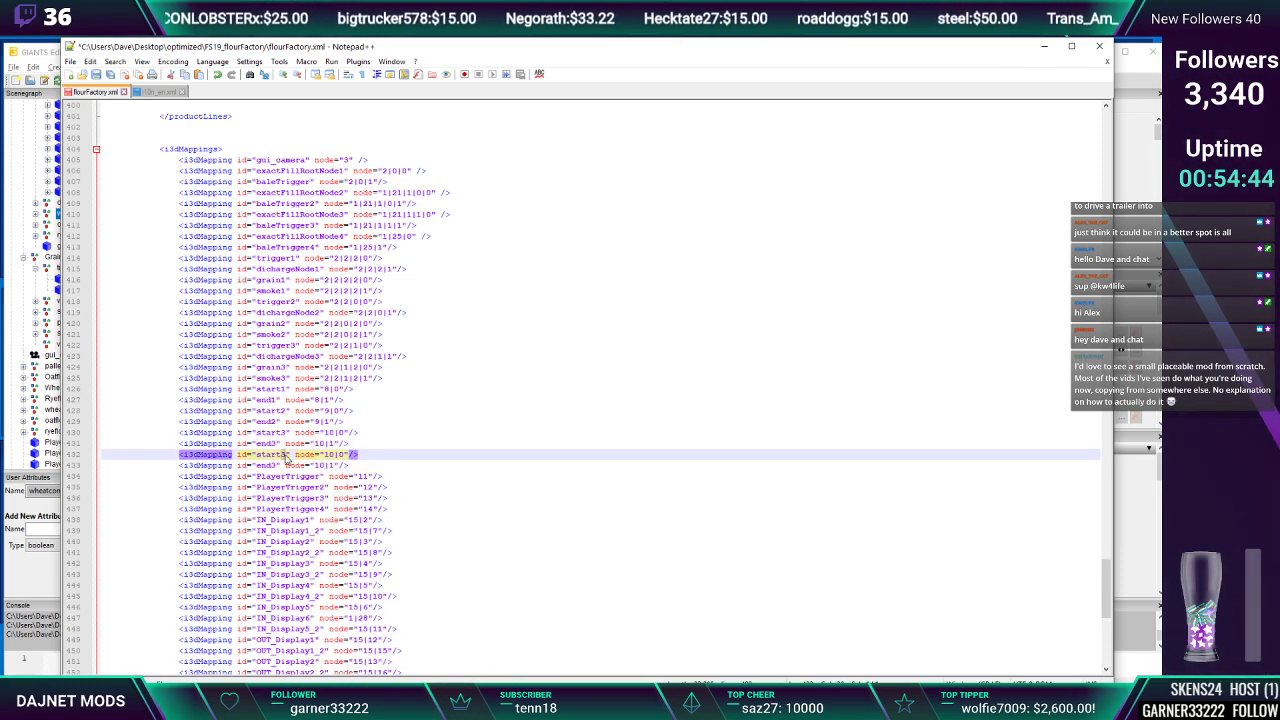
key("BackSpace")
type("4")
left_click(276, 465)
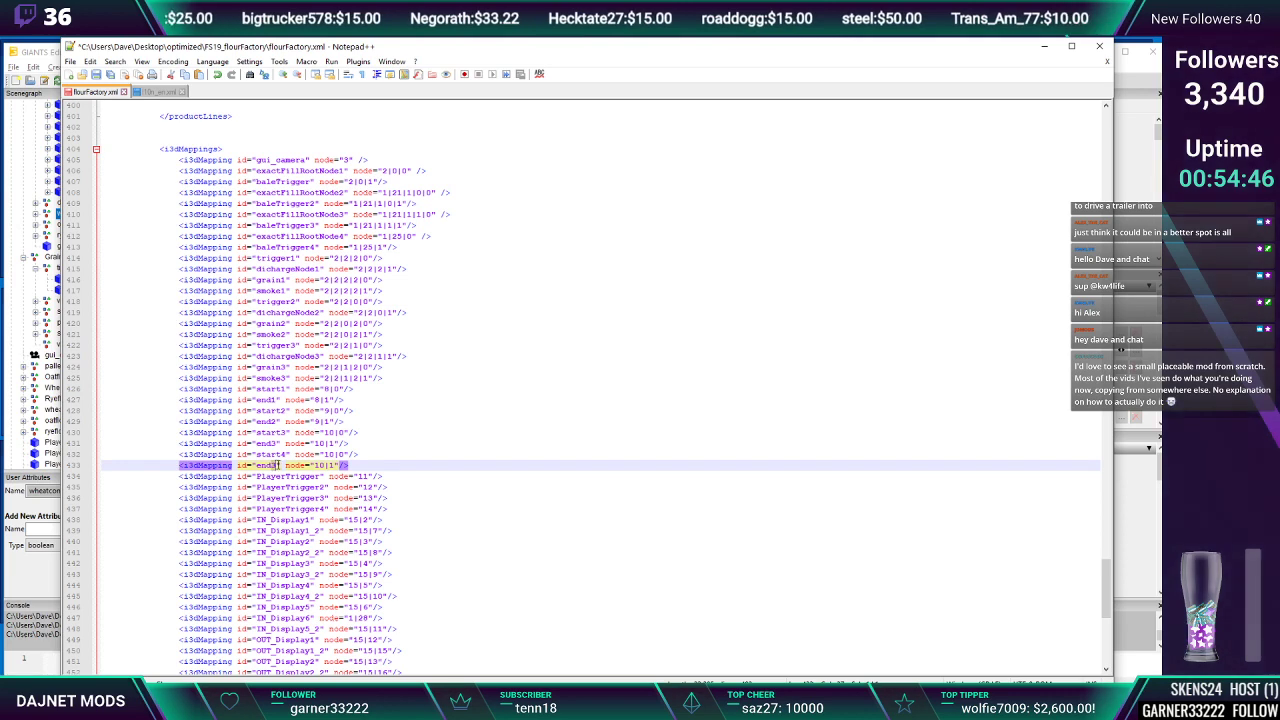
Switch to GIANTS Editor and select containerSpawn in the scene to look up its index path
left_click(40, 56)
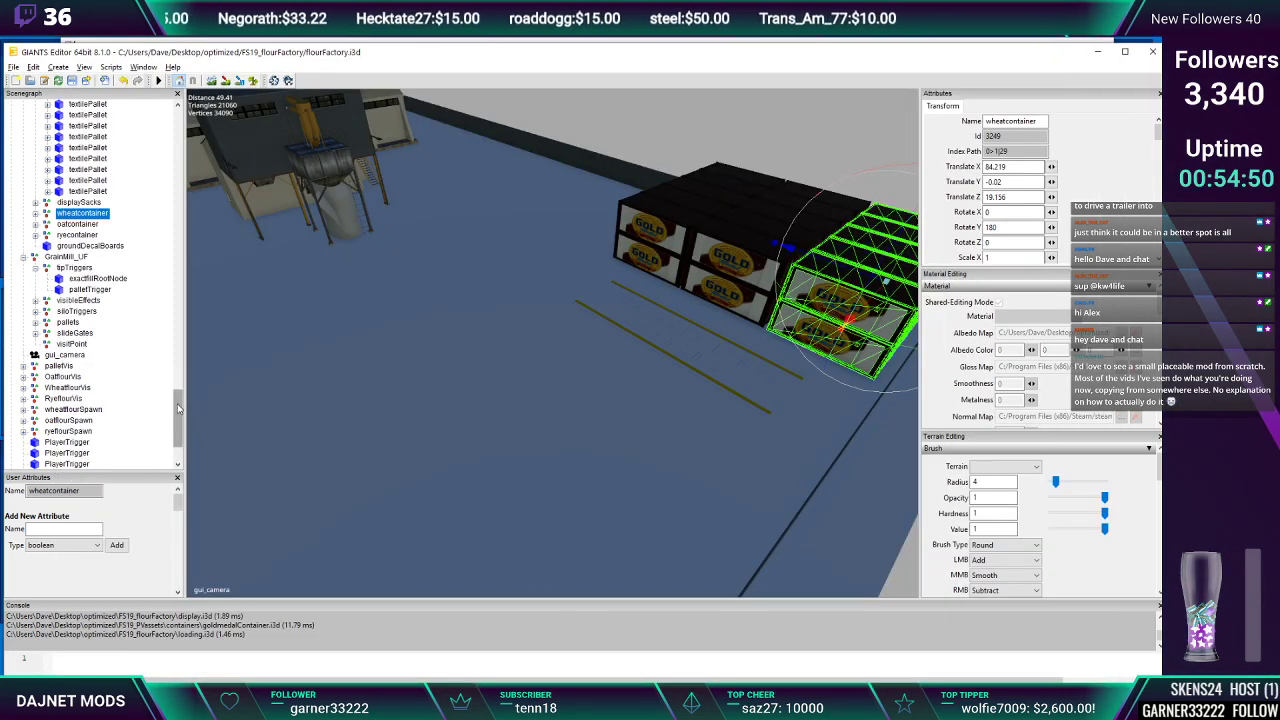
scroll(178, 408, "down", 2)
left_click(71, 431)
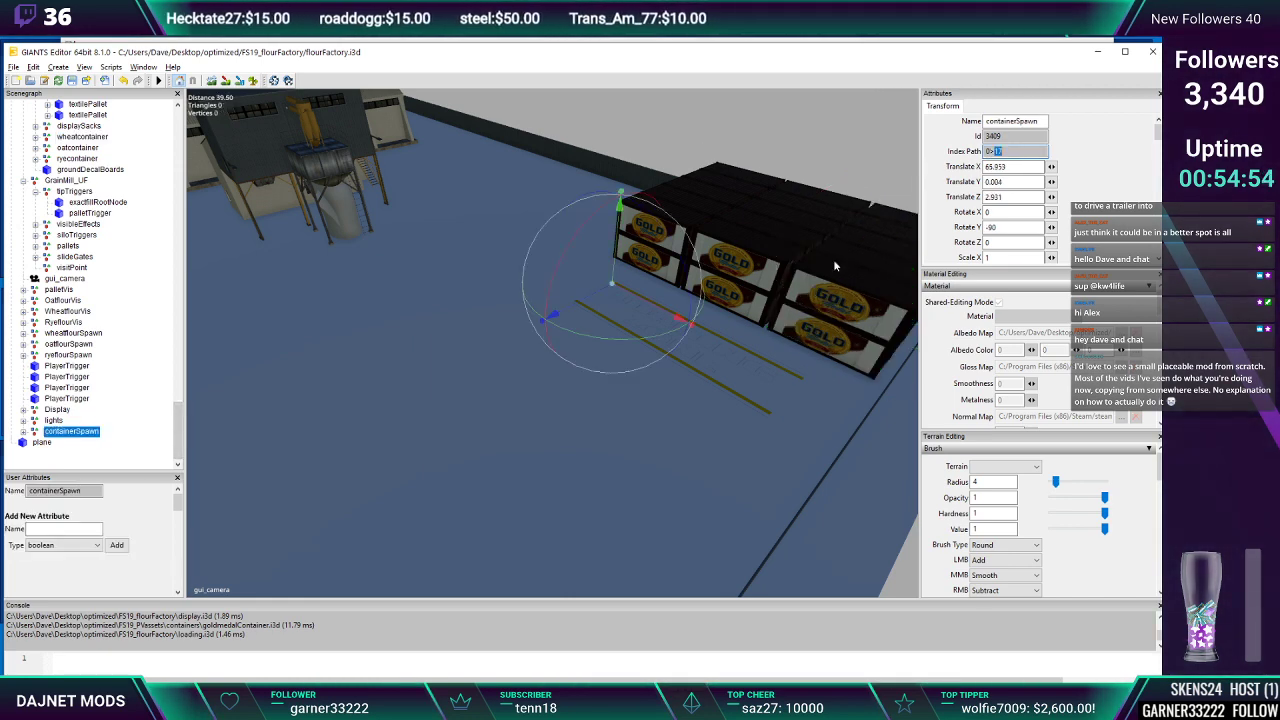
Back in Notepad++, set the start4 mapping's node to 17|0 and end4's to 17|1, and save flourFactory.xml
left_click(607, 679)
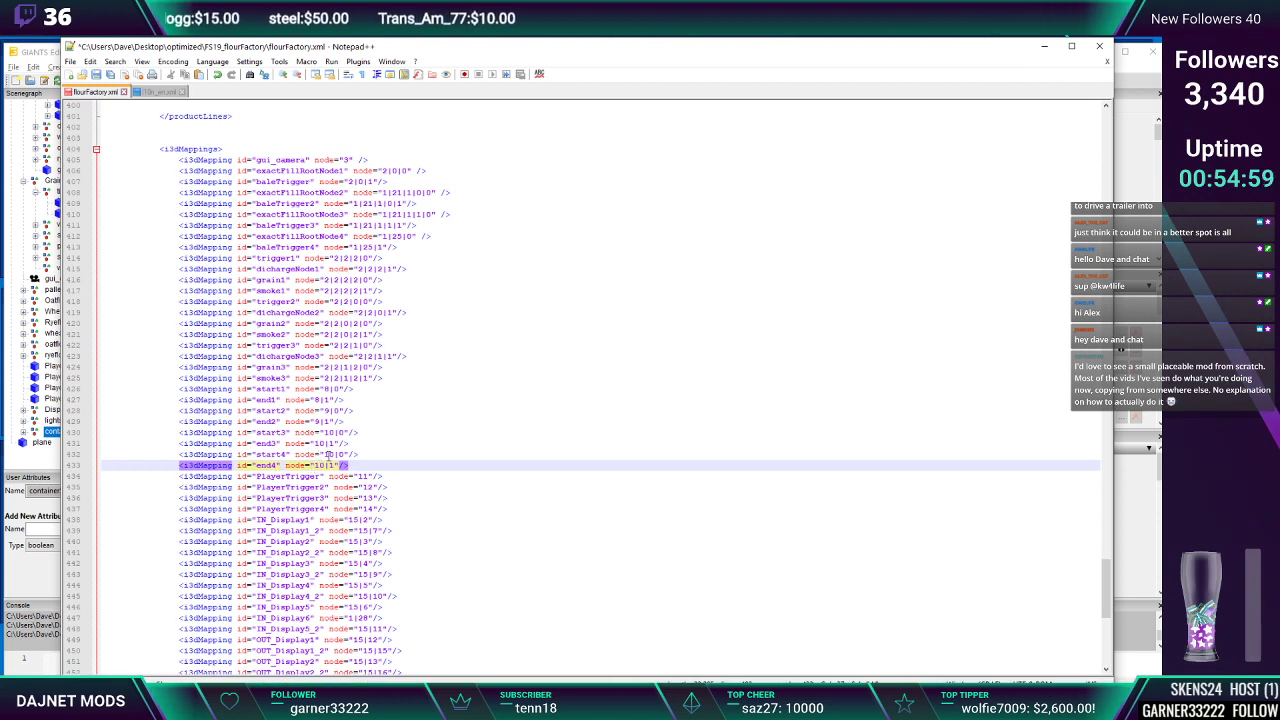
left_click(328, 454)
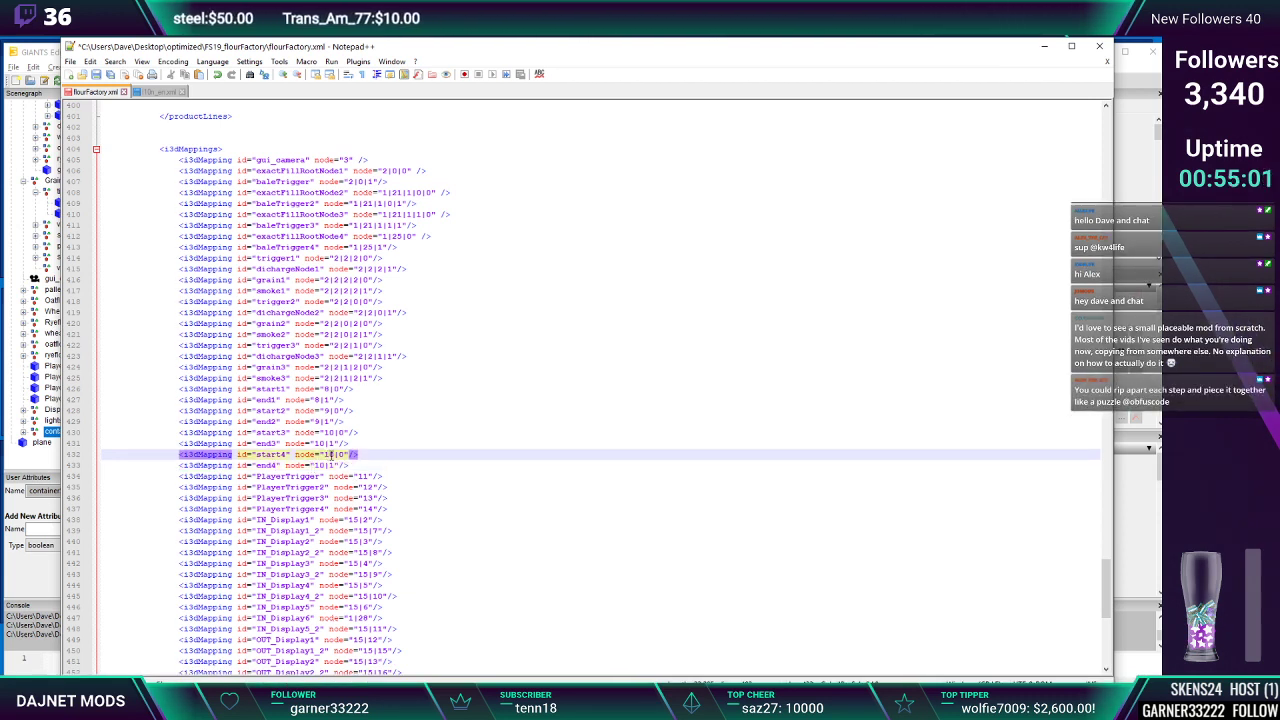
key("BackSpace")
type("7")
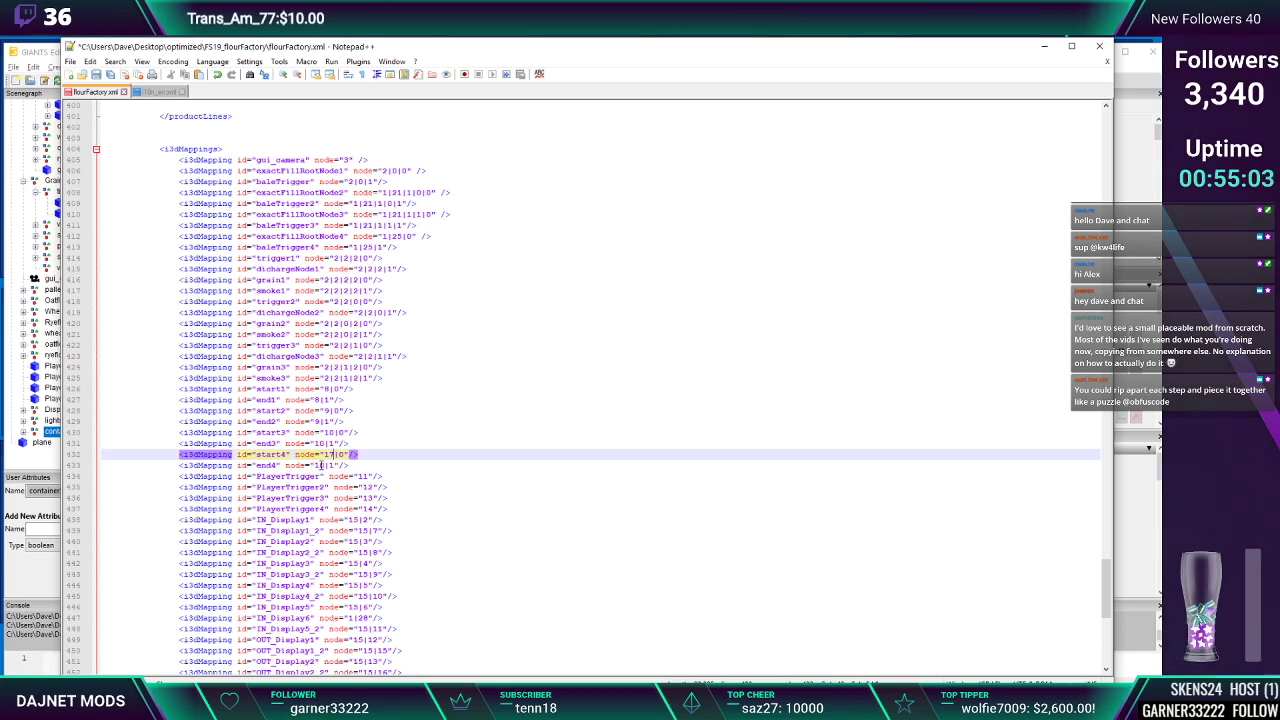
left_click(323, 466)
key("BackSpace")
type("7")
left_click(329, 519)
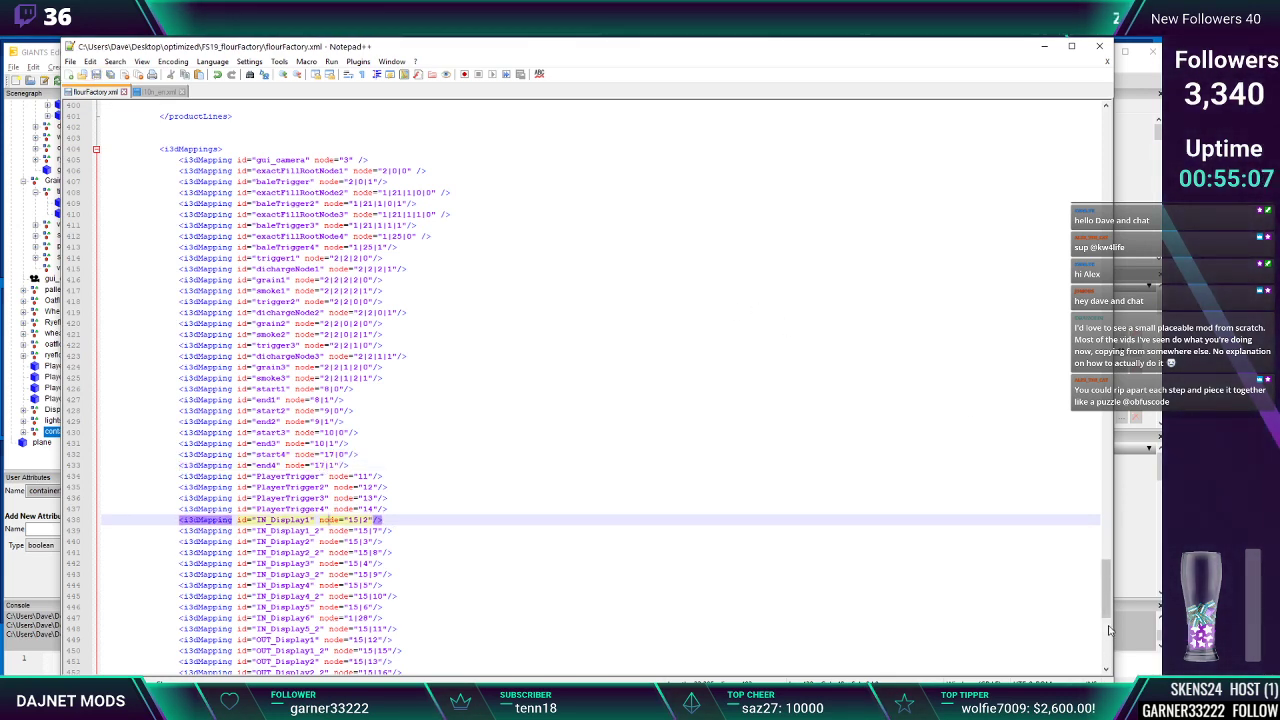
Trim the closing comment mark after OP_WHEATFLOUR2's outputProduct tag and comment out its digitalDisplays block with <!-- and -->
left_click_drag(1107, 595, 1107, 541)
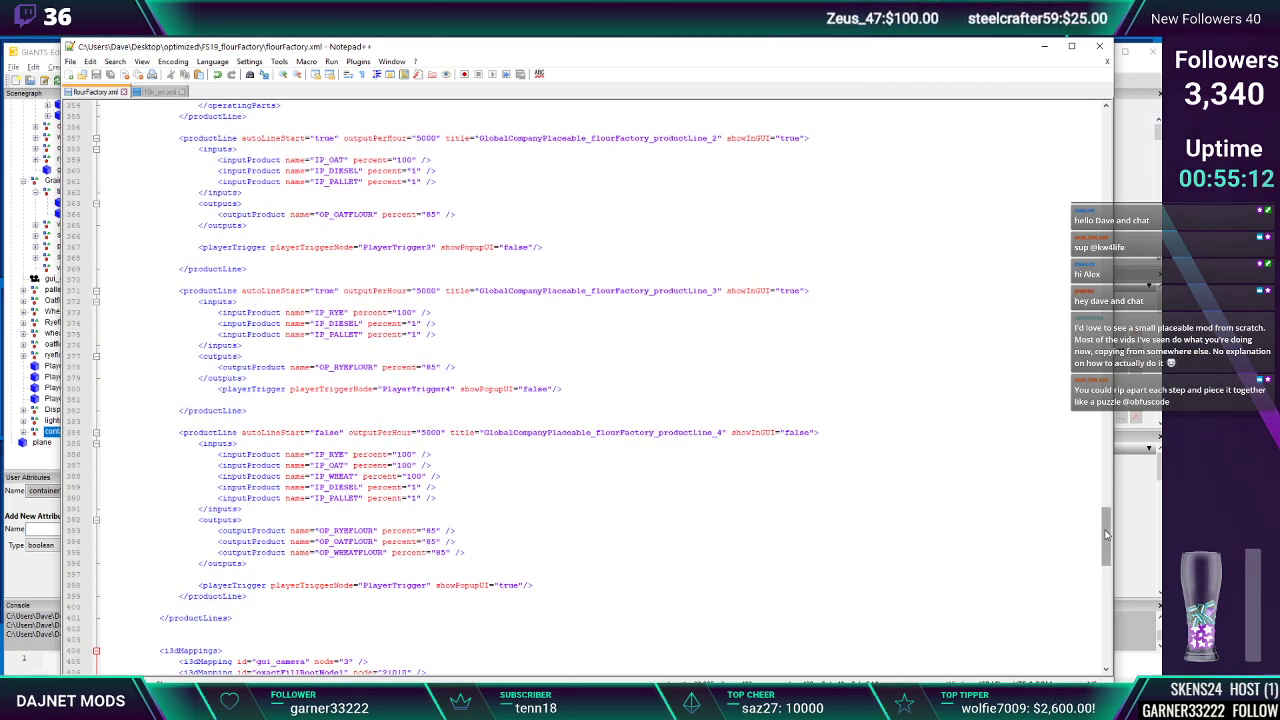
left_click_drag(1106, 534, 1107, 467)
left_click(277, 453)
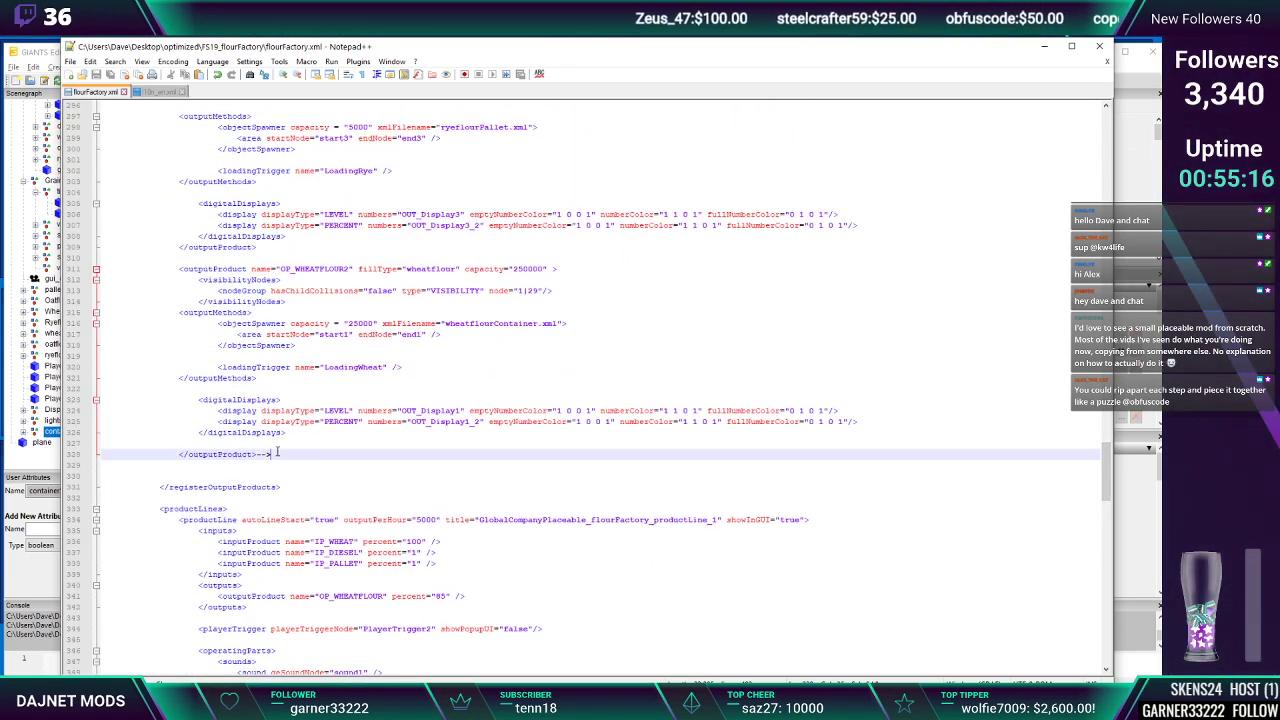
left_click(196, 399)
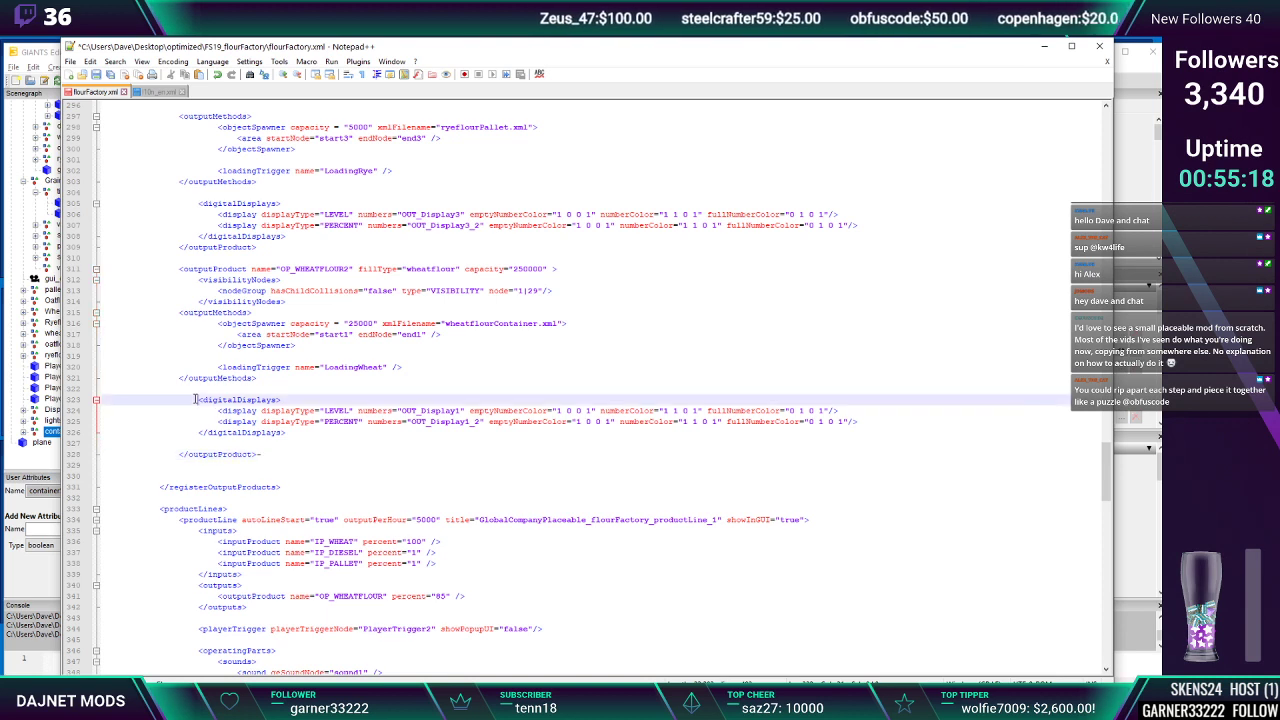
type("<!-")
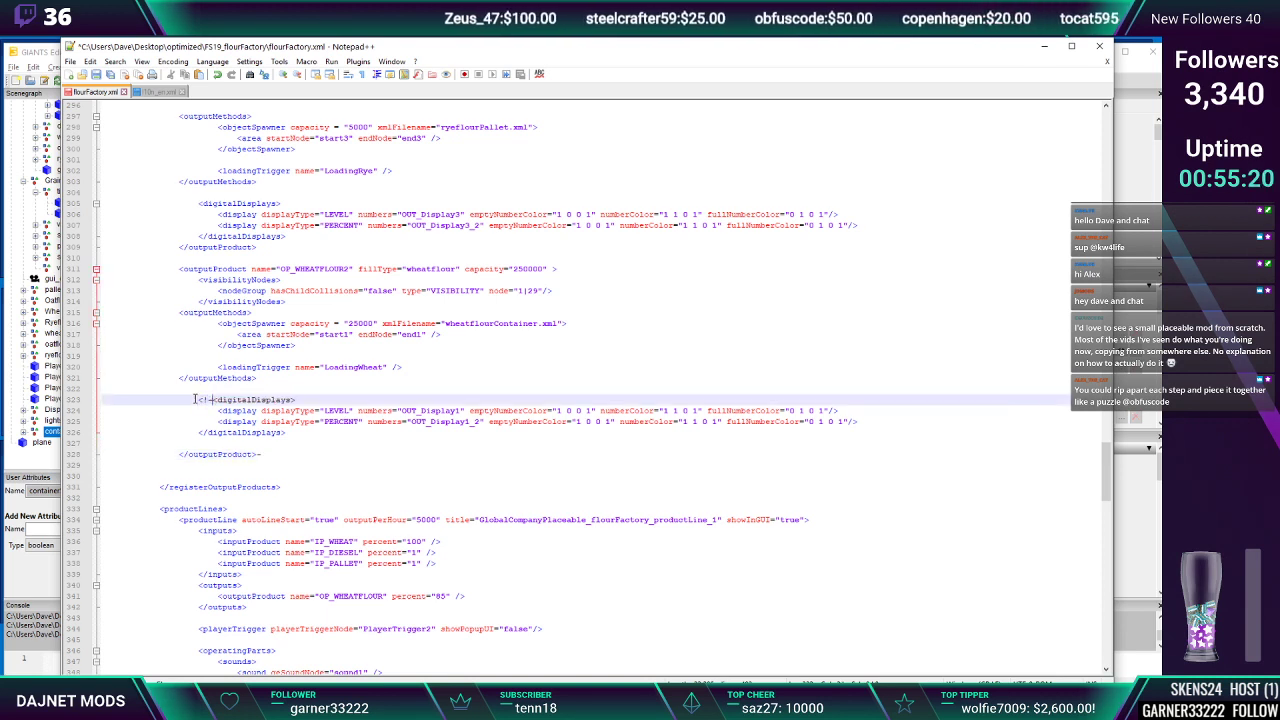
type("-")
left_click(299, 430)
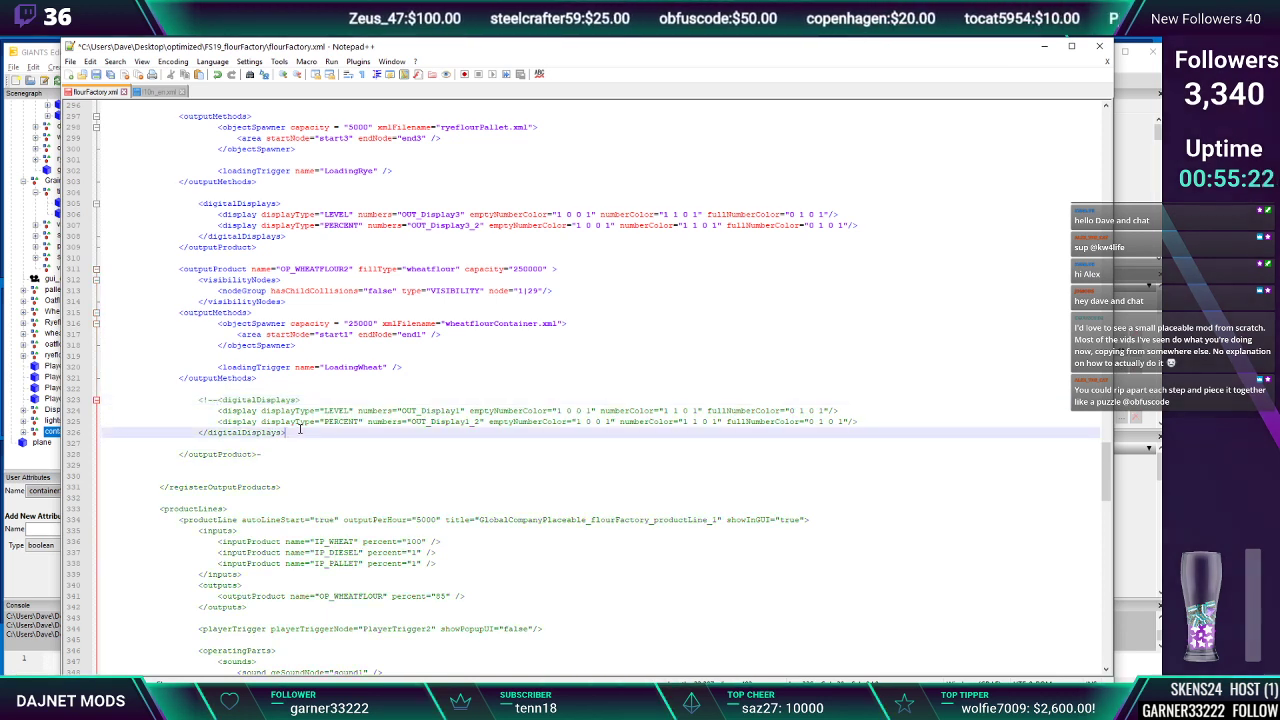
type("-->")
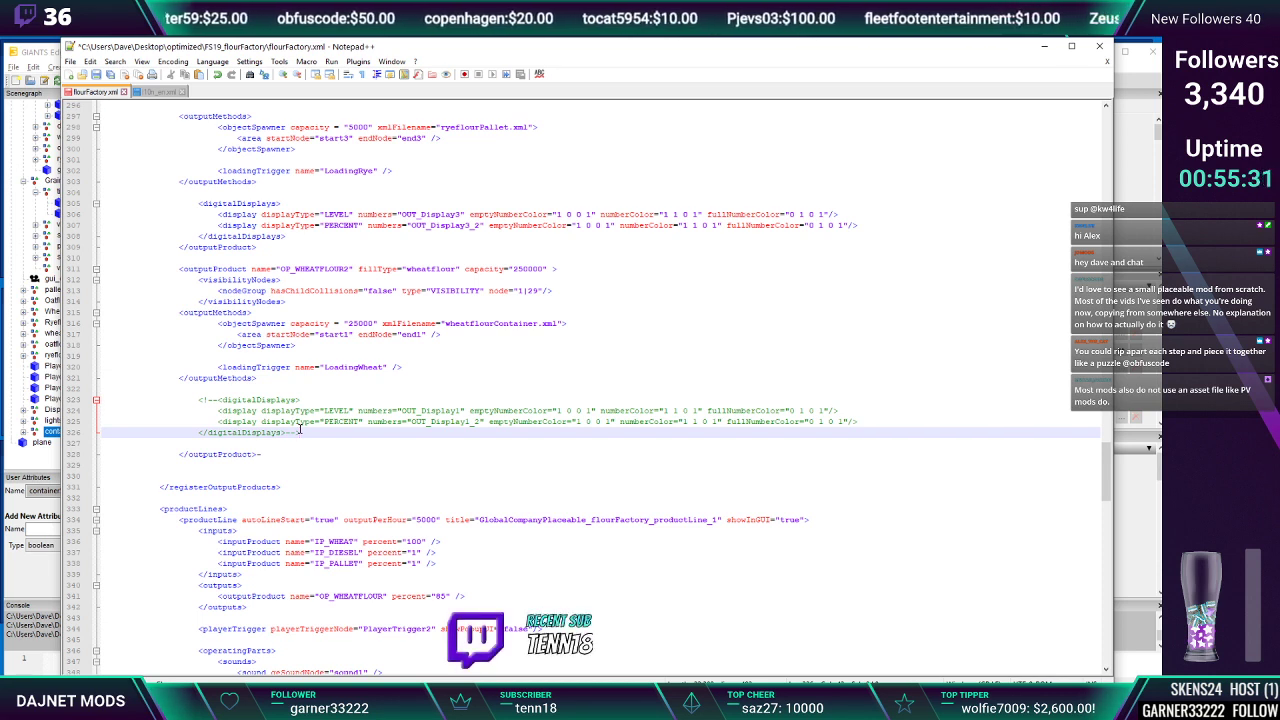
Delete the LoadingWheat loadingTrigger line from OP_WHEATFLOUR2's output methods, along with the leftover blank lines
left_click_drag(220, 367, 414, 367)
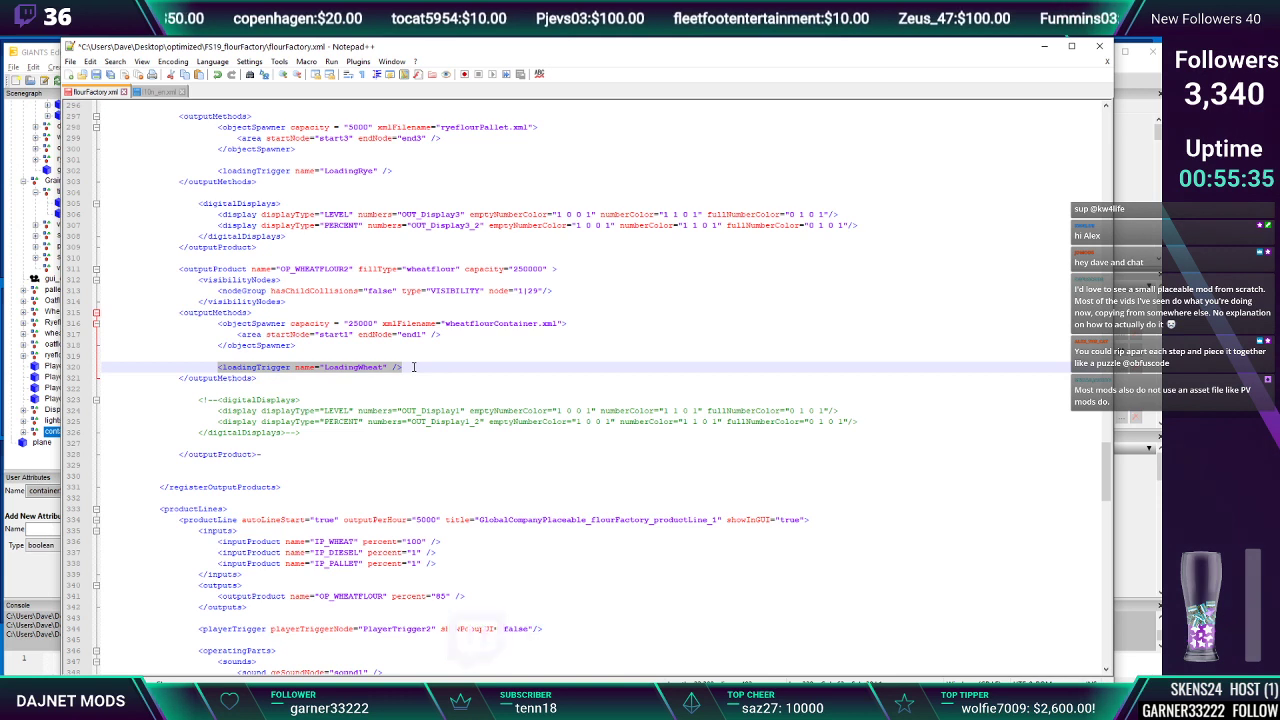
key("BackSpace")
key("BackSpace")
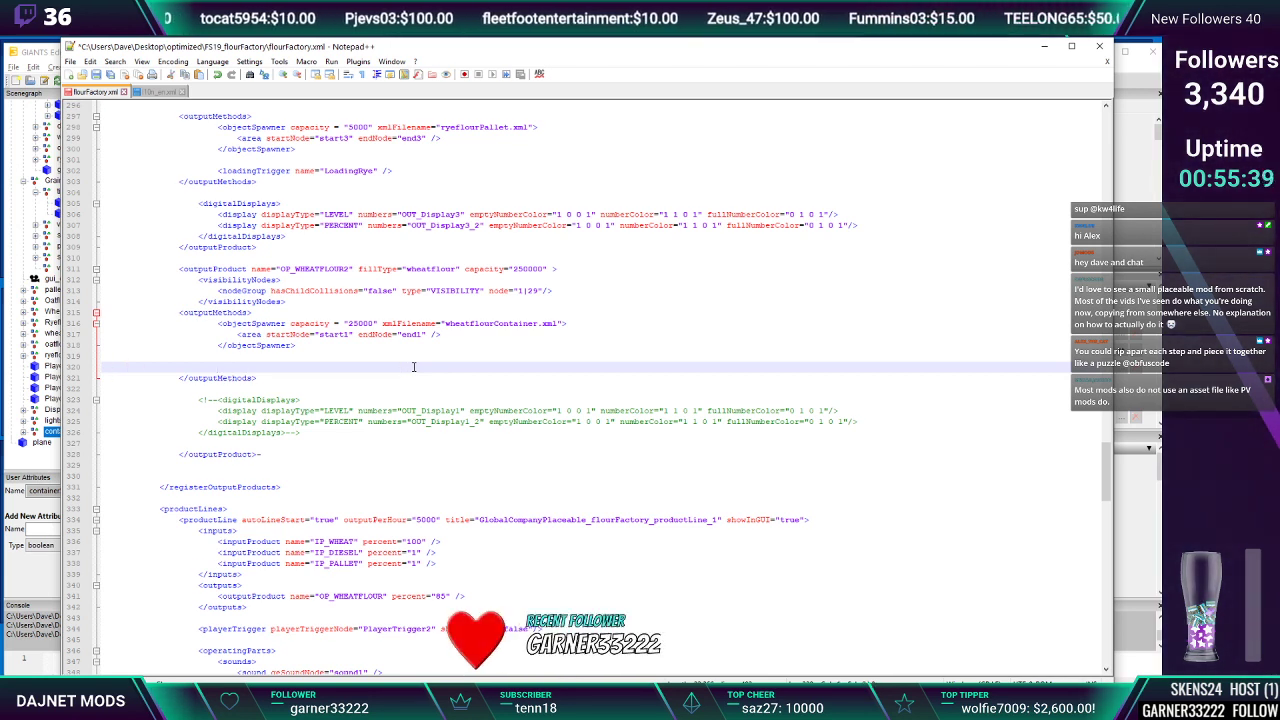
key("BackSpace")
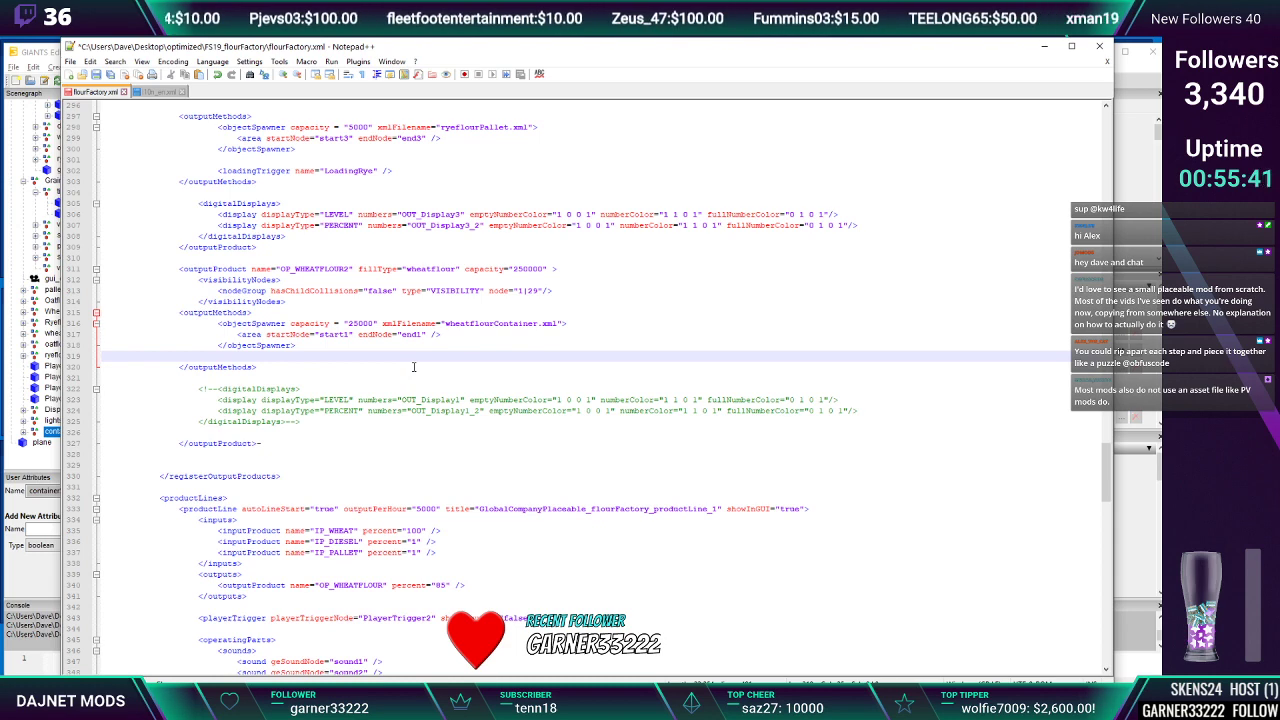
key("BackSpace")
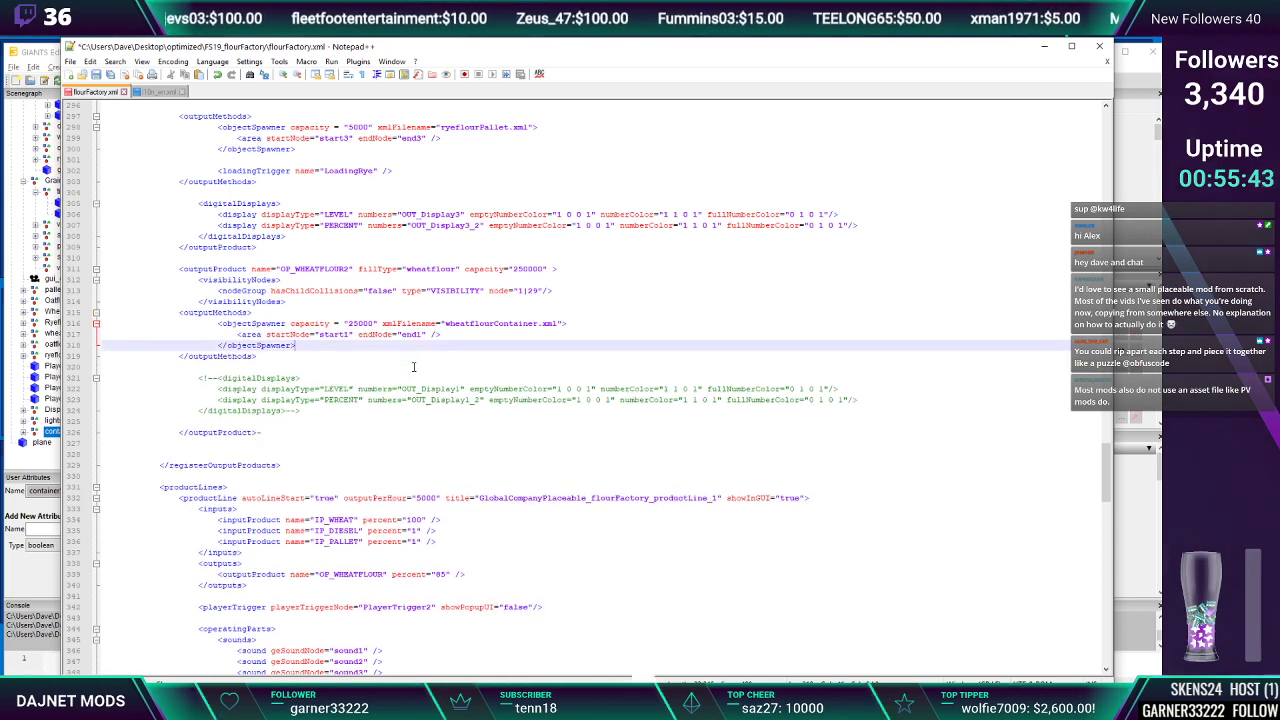
Set OP_WHEATFLOUR2's object spawner area to startNode start4 and endNode end4, and save flourFactory.xml
left_click(347, 335)
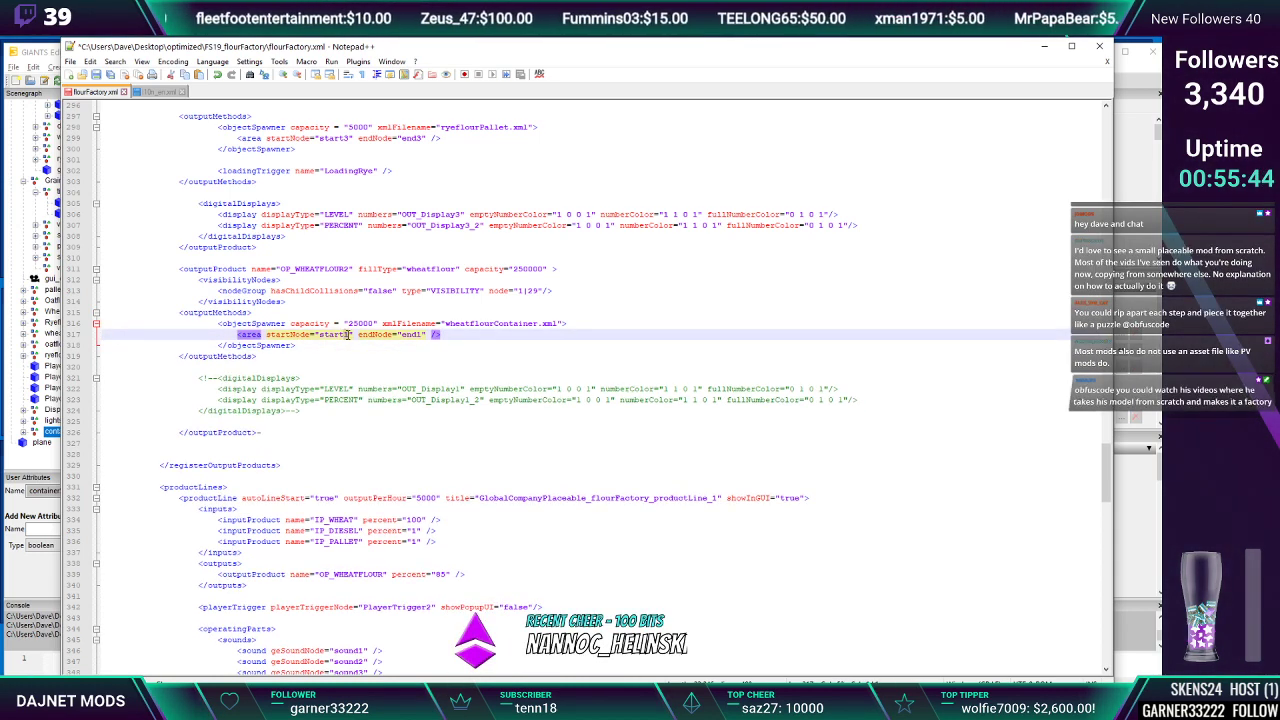
key("BackSpace")
type("4")
left_click(420, 334)
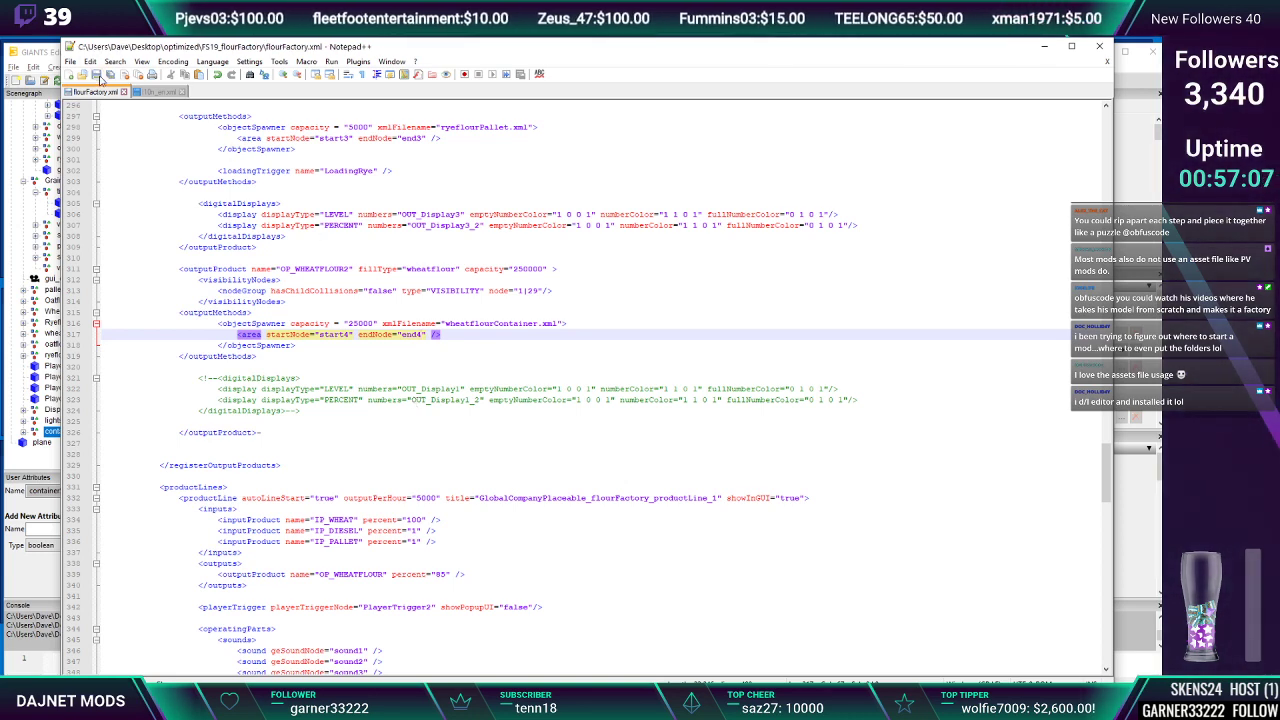
Switch to File Explorer, go up to the optimized folder, open FS19_PVExchange and select pvExchange.i3d
left_click(1045, 47)
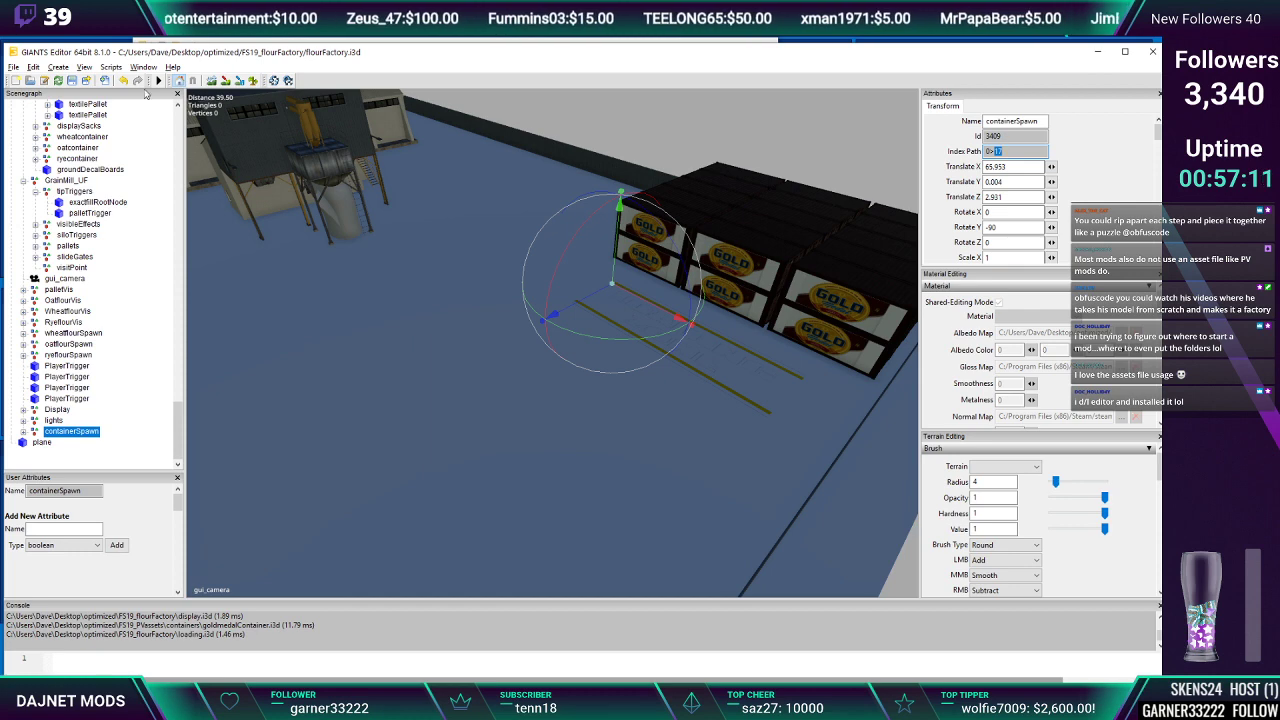
left_click(1097, 51)
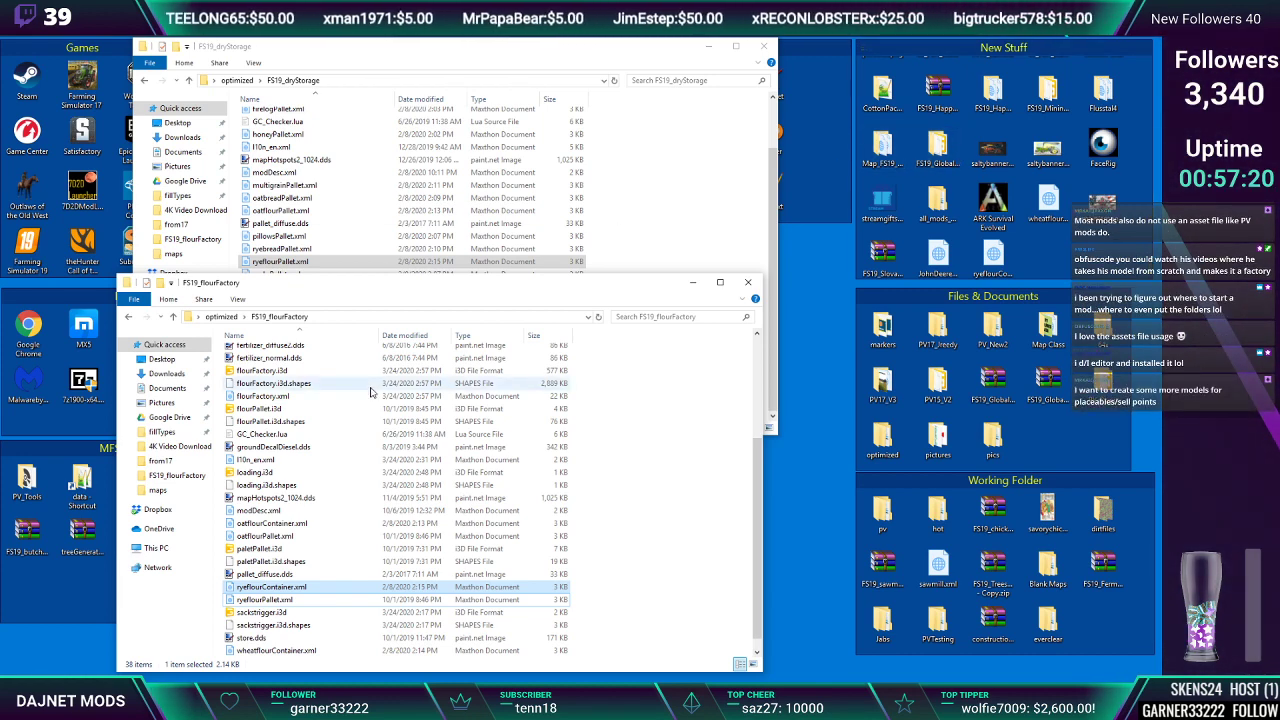
left_click(404, 64)
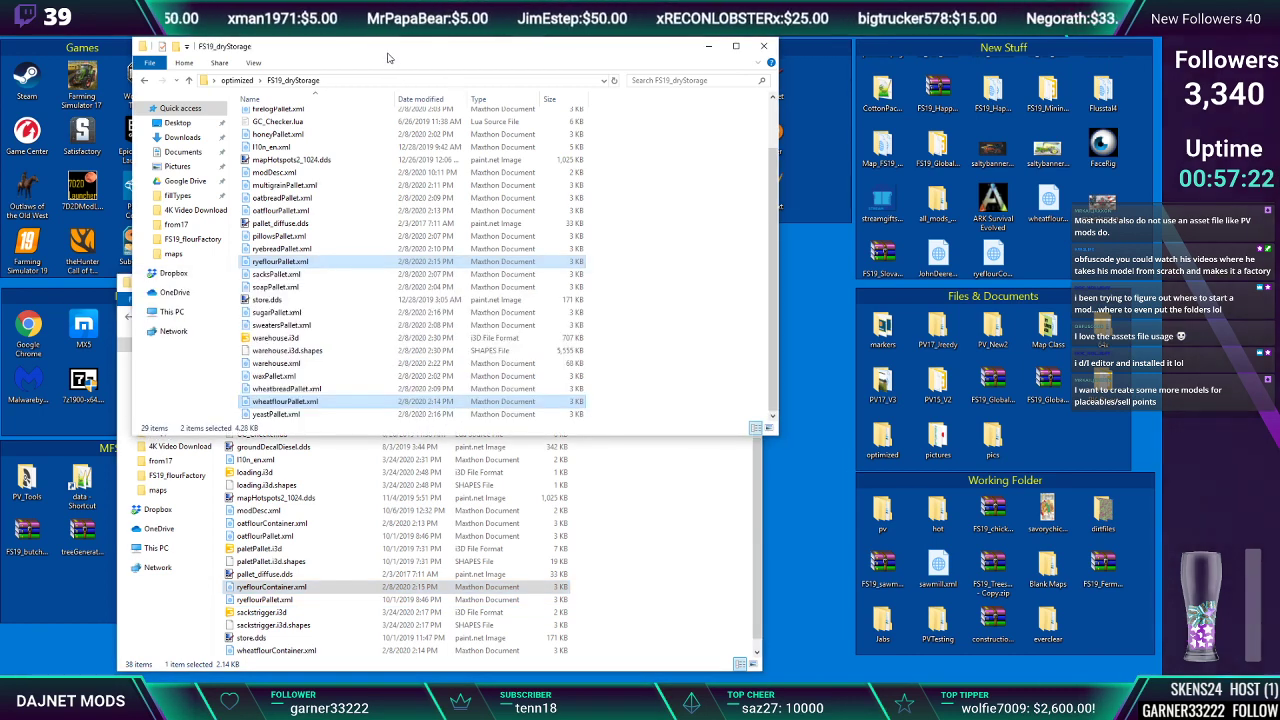
left_click(237, 80)
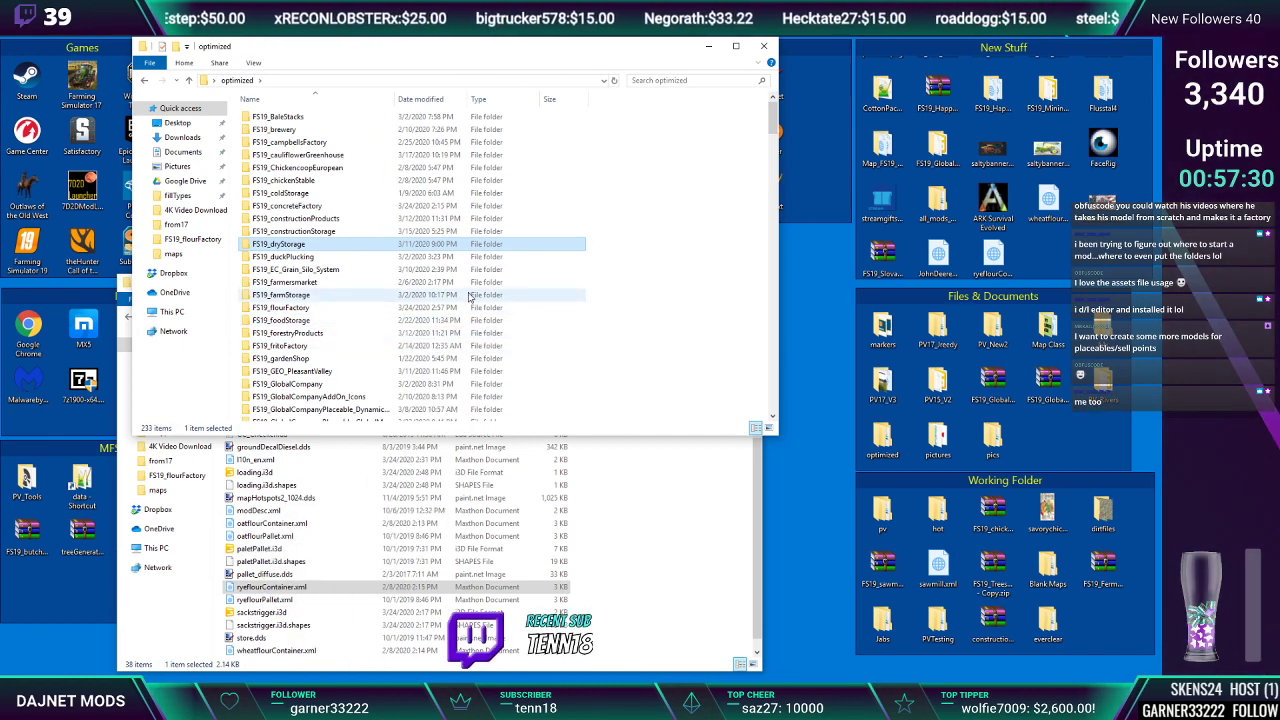
left_click(660, 288)
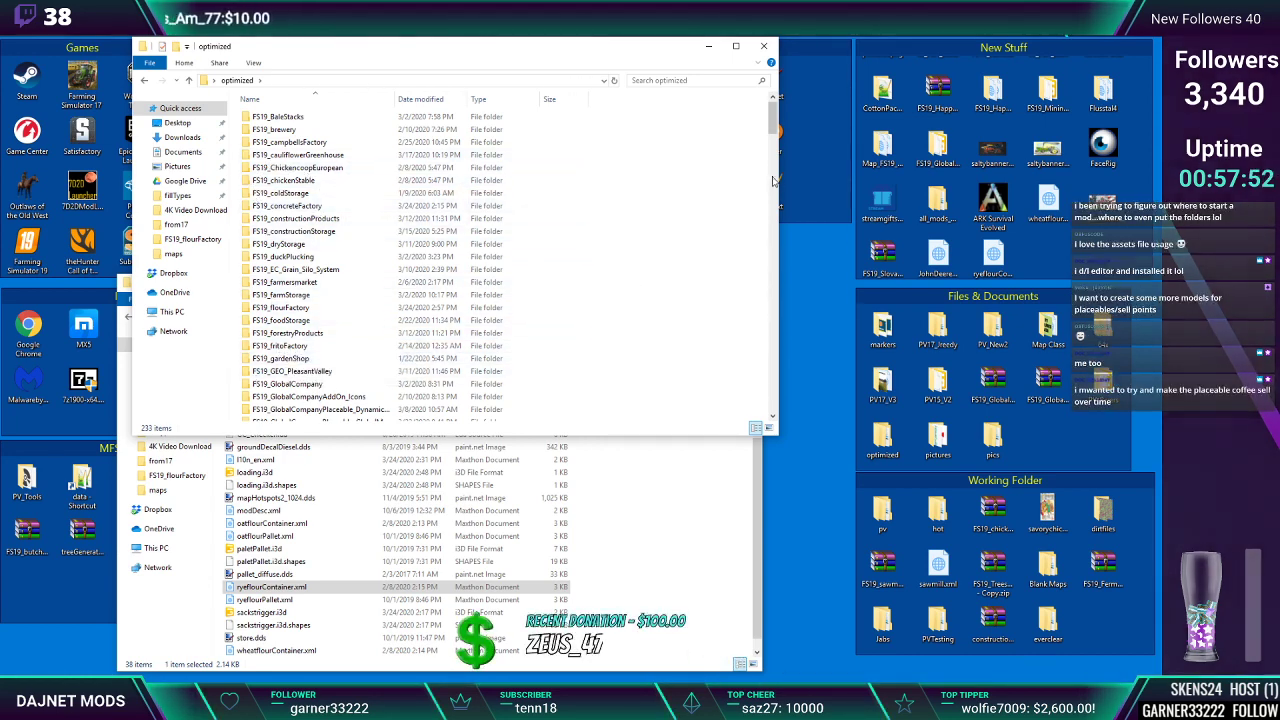
left_click_drag(774, 117, 774, 117)
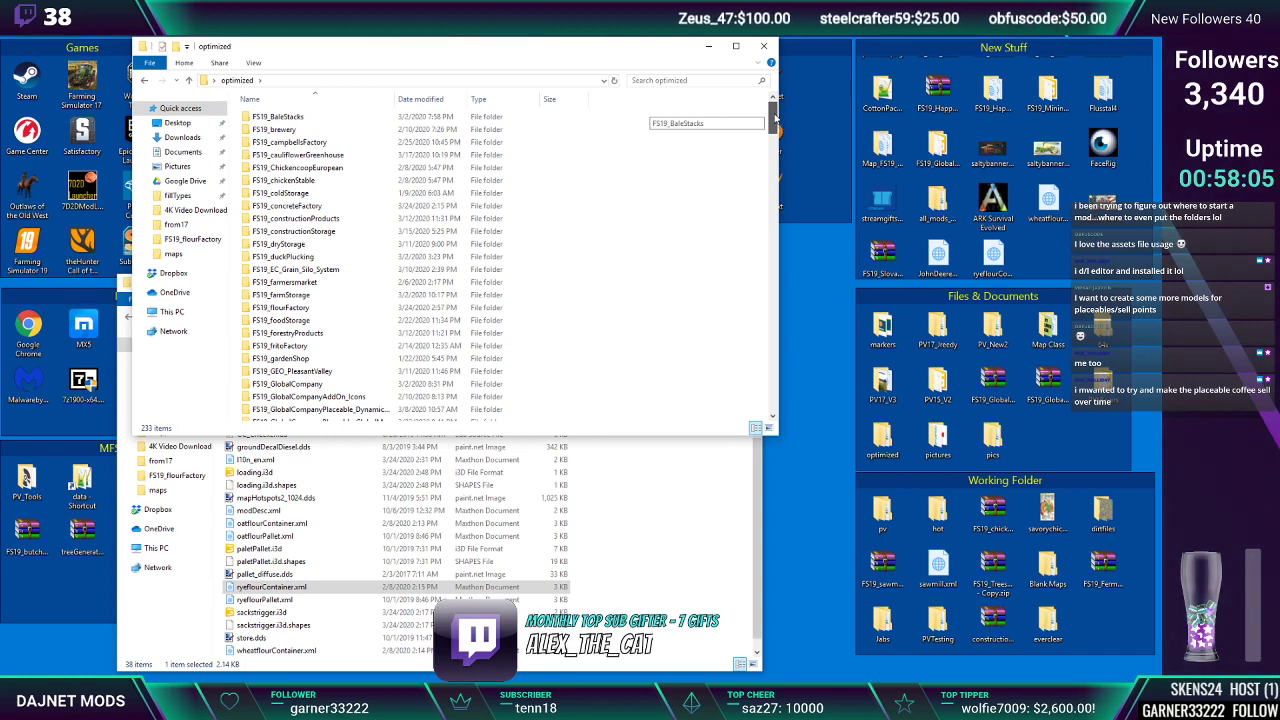
left_click_drag(774, 117, 773, 145)
left_click(262, 396)
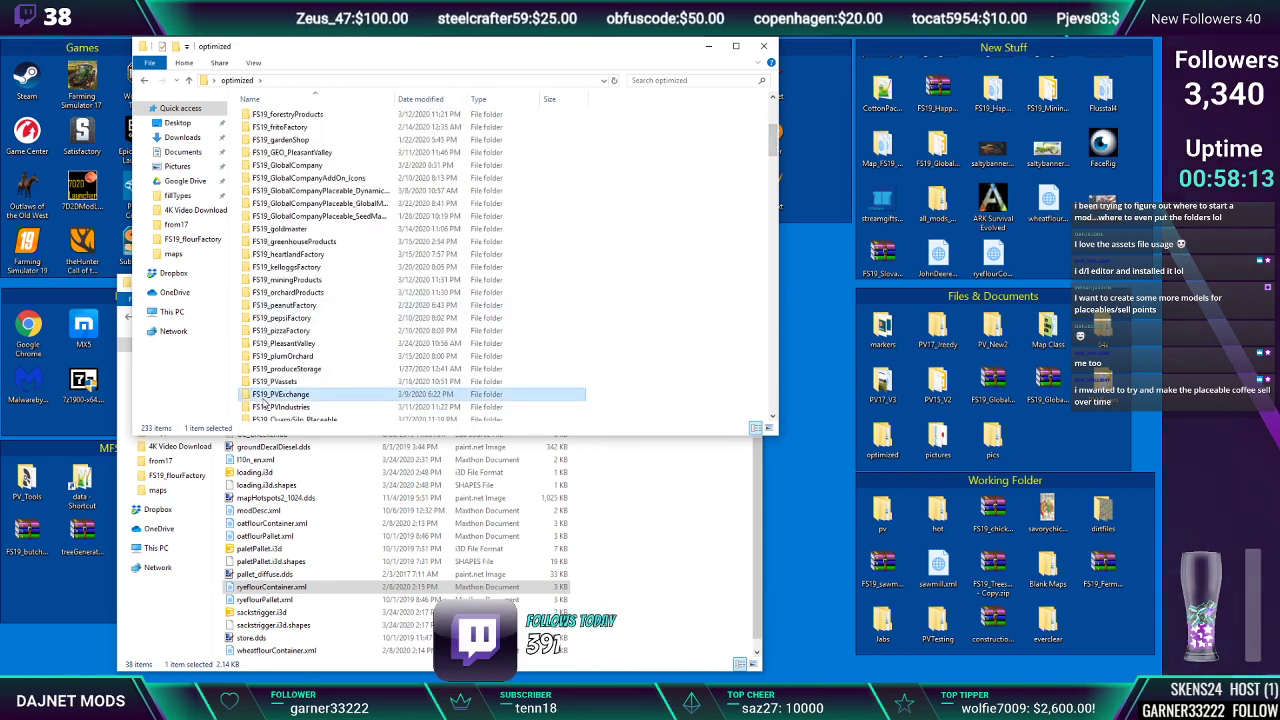
double_click(474, 394)
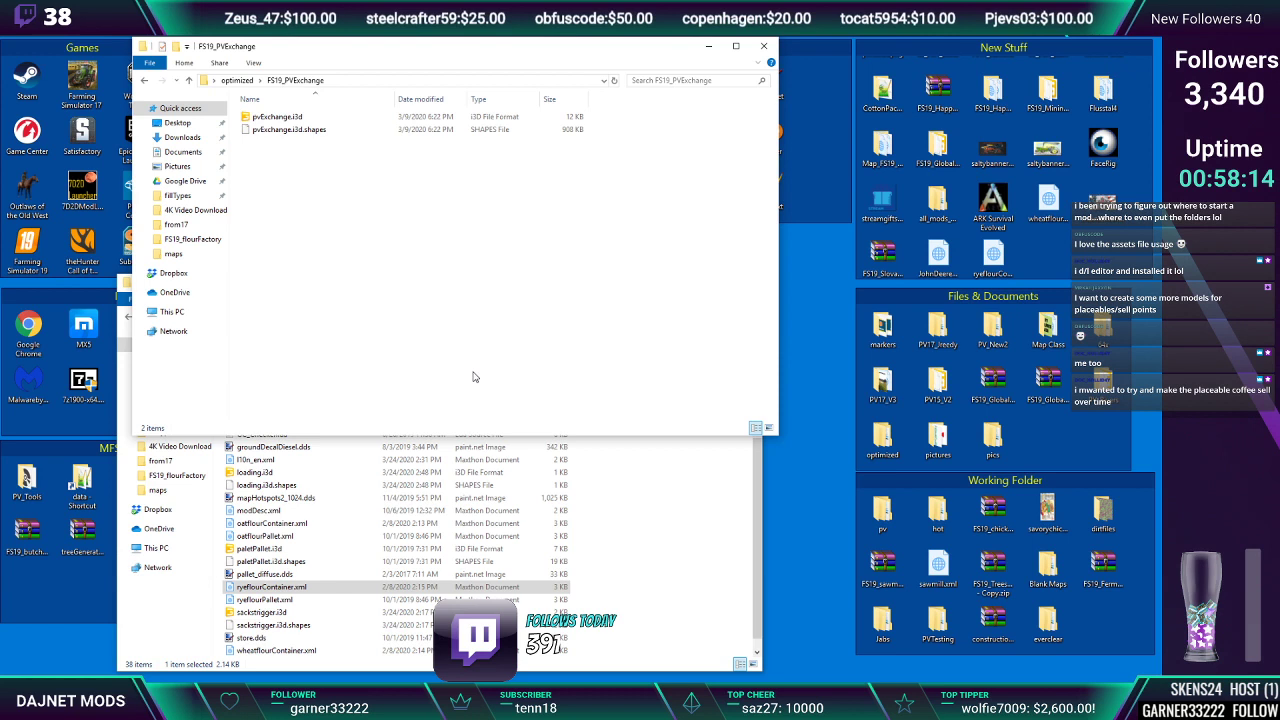
left_click(331, 119)
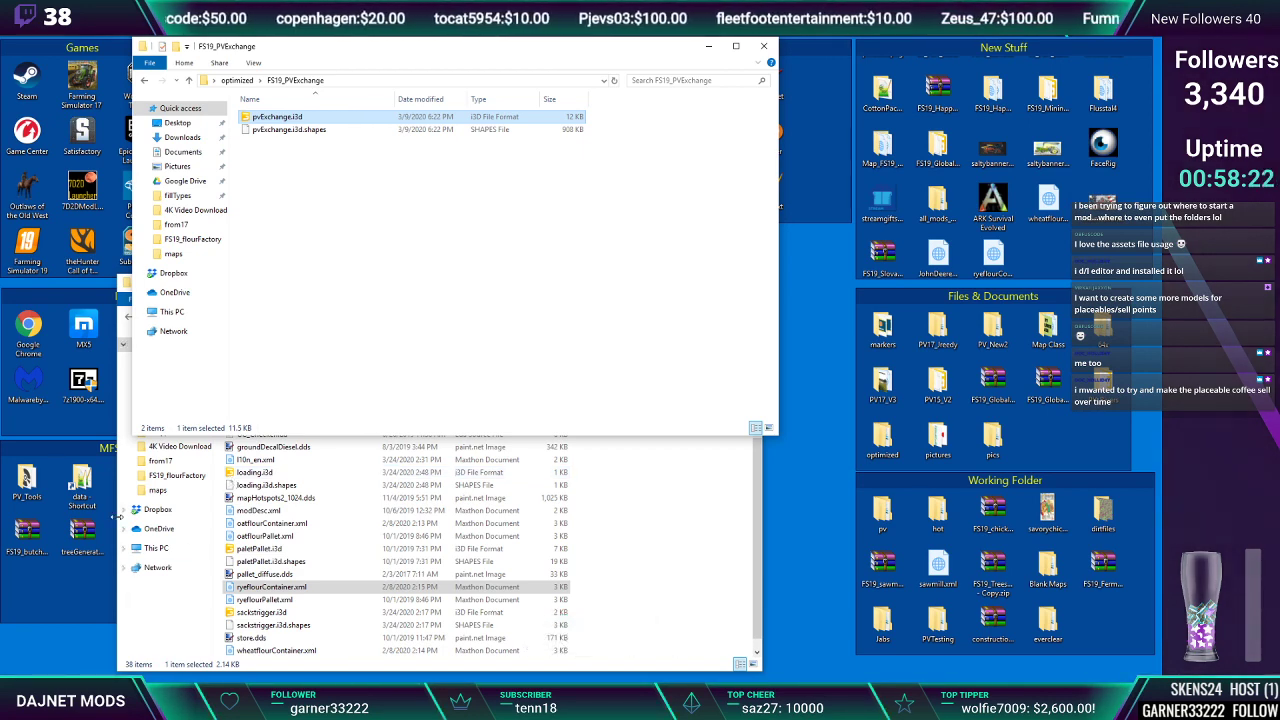
Open the Farming Simulator 19 installation's data folder from the desktop shortcut and go into its maps folder
double_click(82, 485)
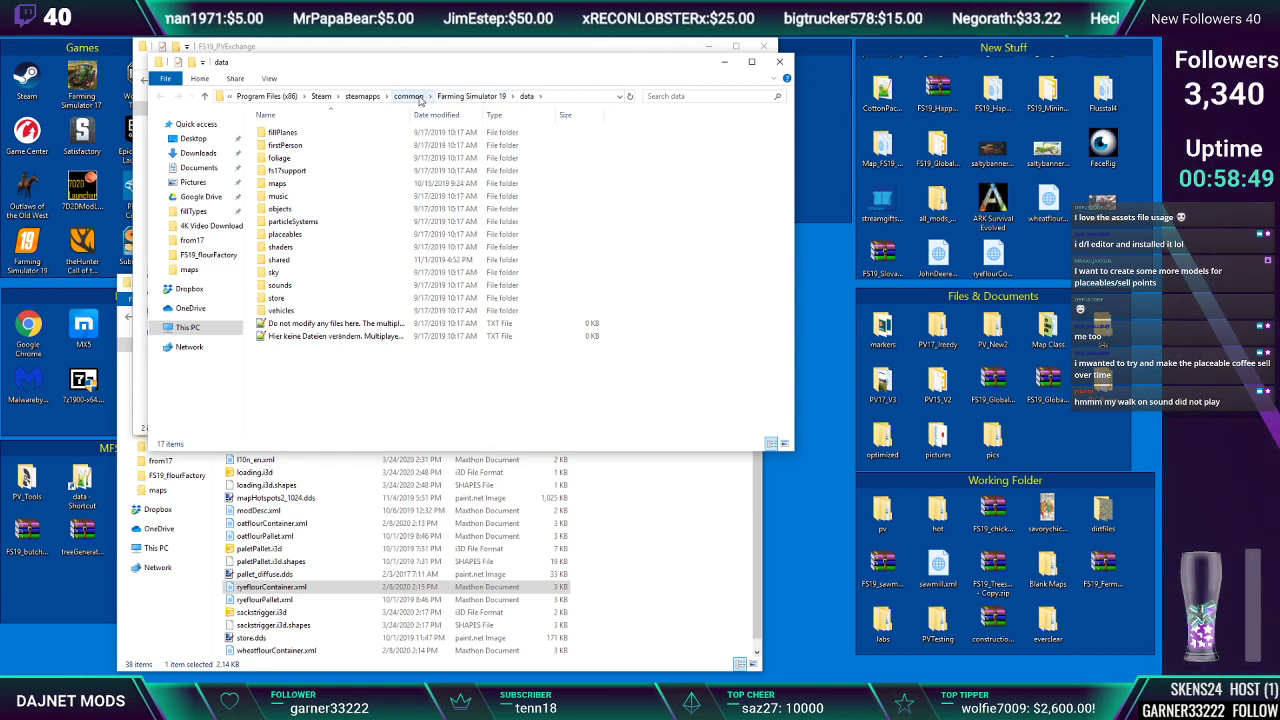
left_click(470, 96)
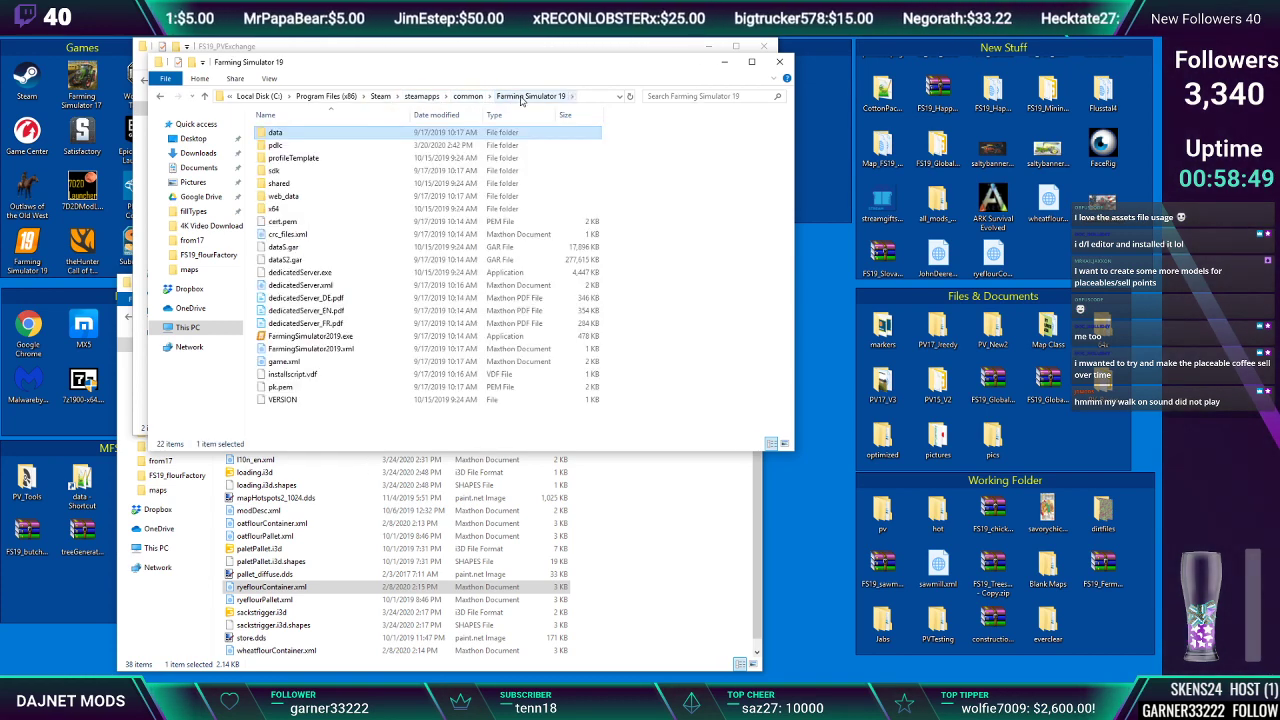
double_click(276, 133)
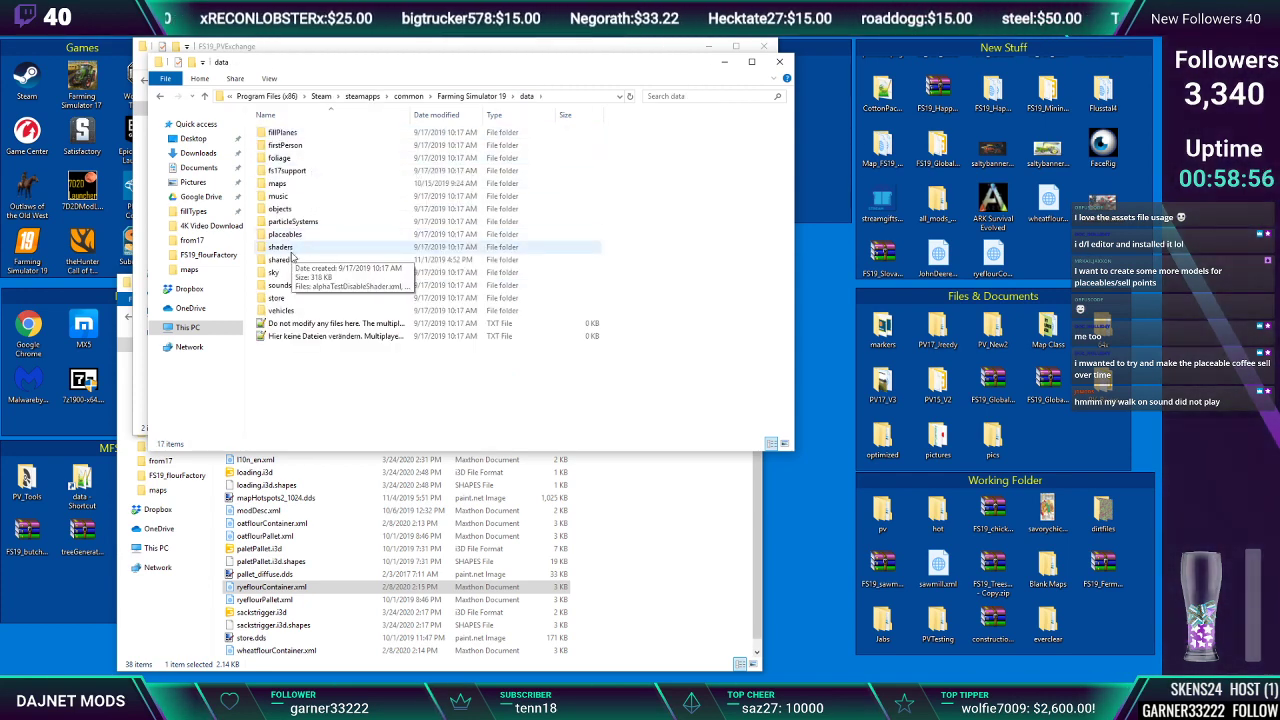
double_click(284, 186)
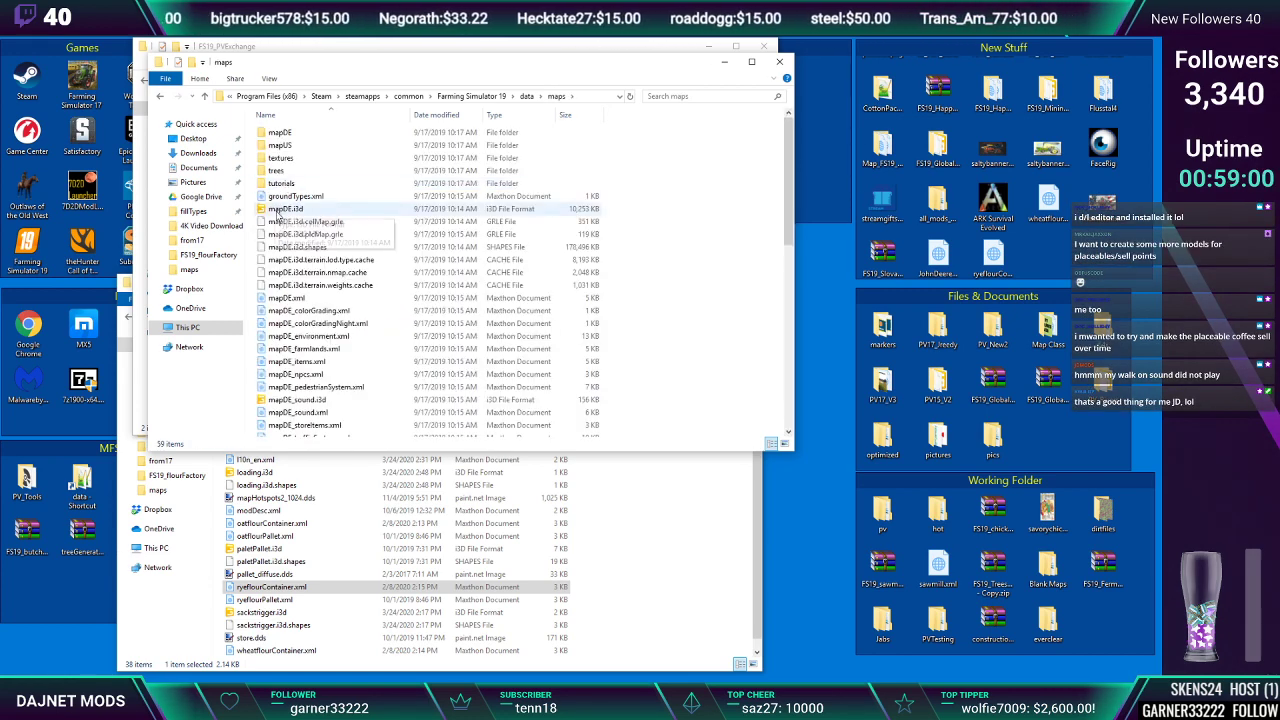
Find mapUS.i3d among the base game map files and open it with GIANTS Editor version 8.1.0
left_click(280, 213)
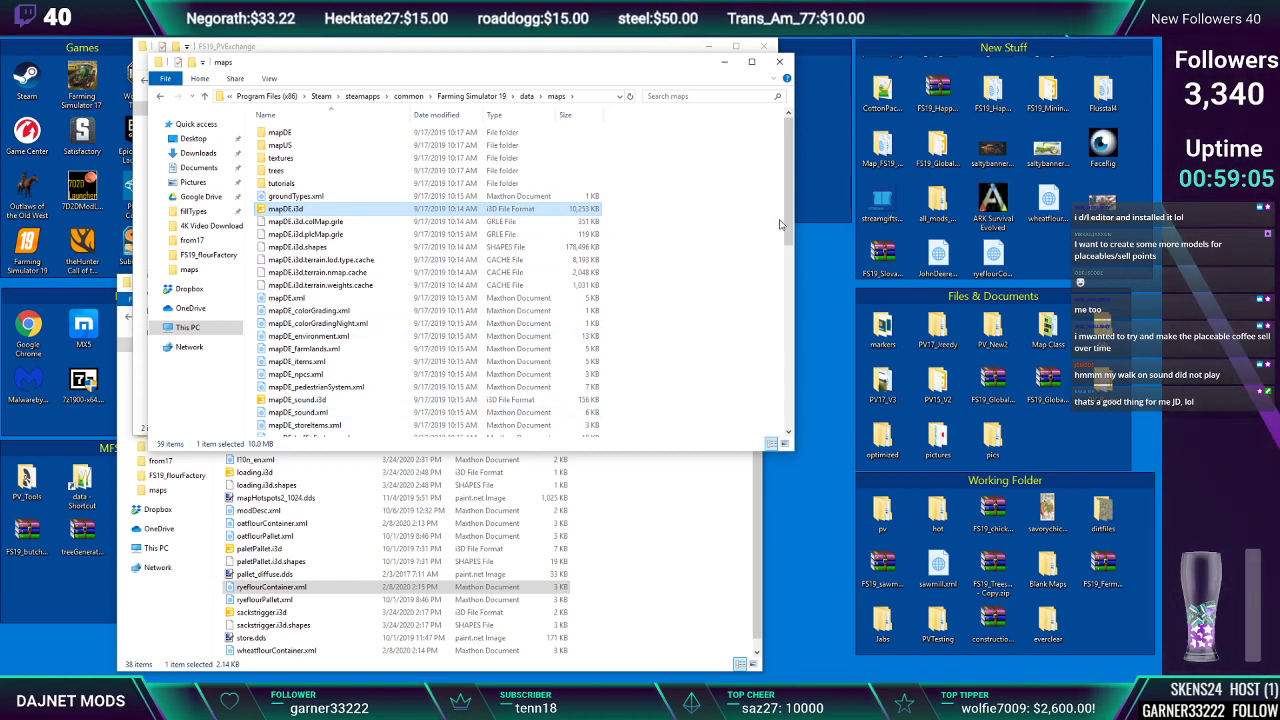
scroll(391, 377, "down", 5)
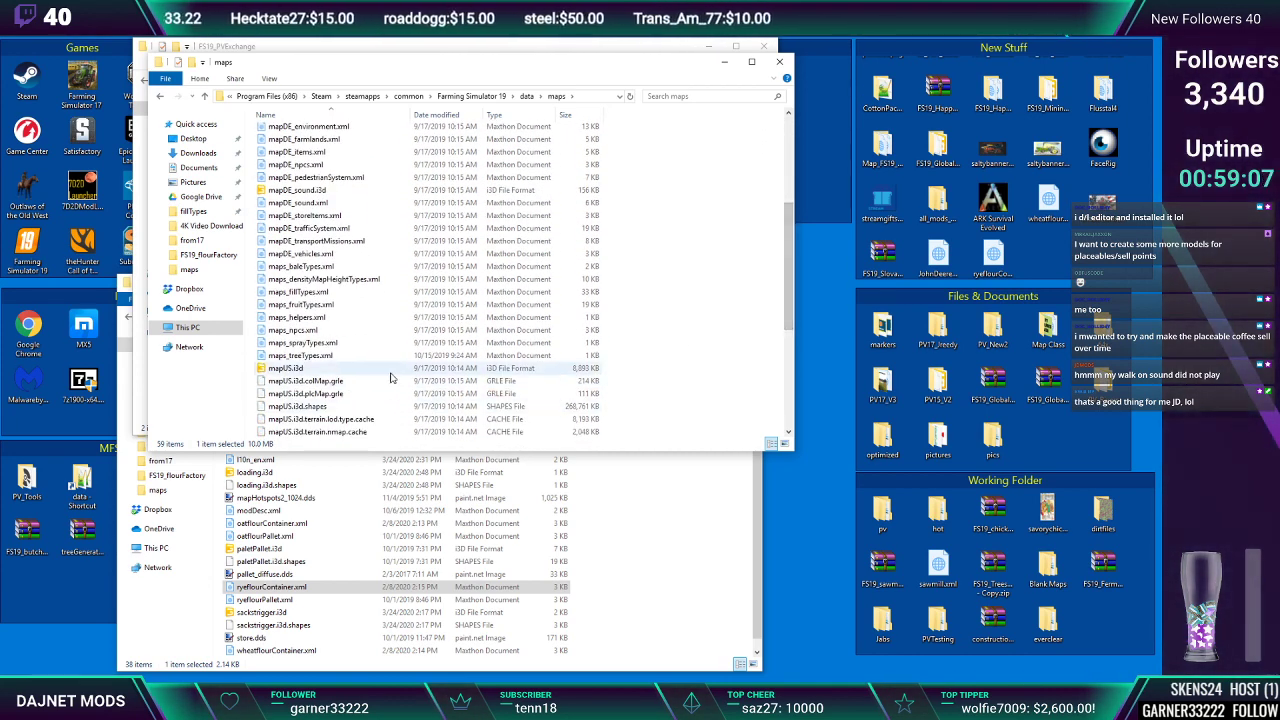
left_click(391, 373)
scroll(660, 275, "up", 4)
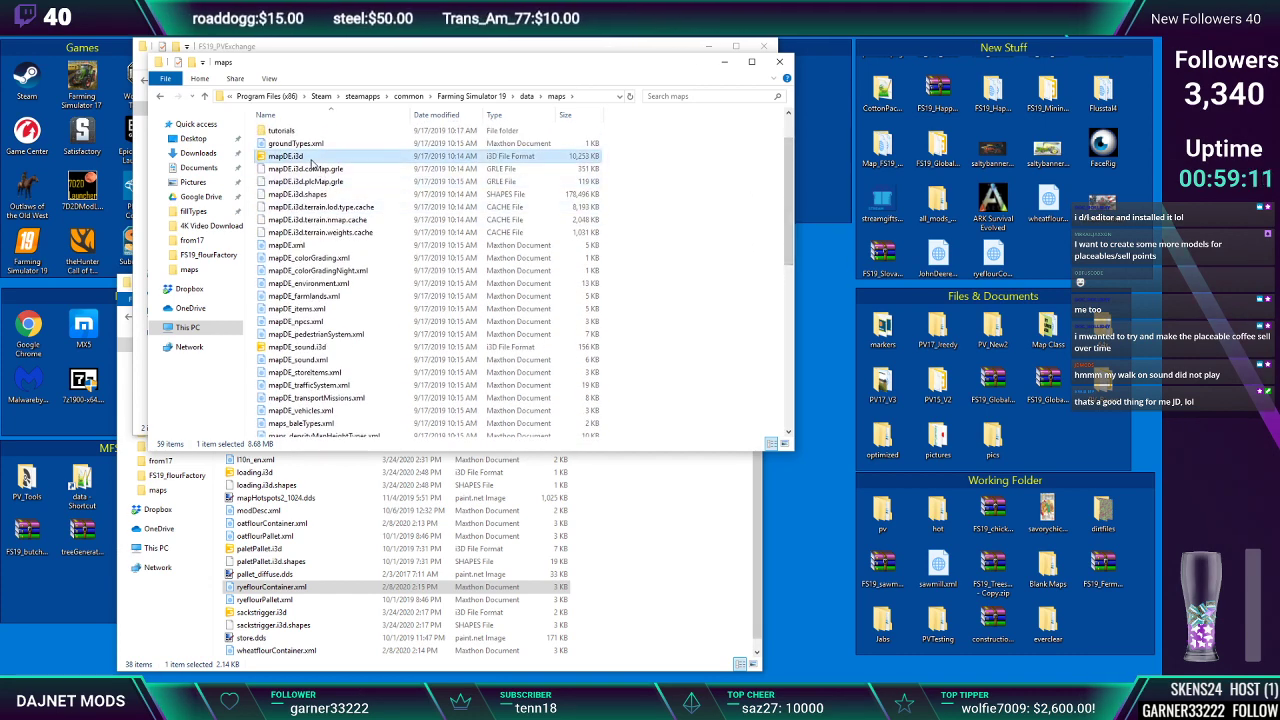
left_click_drag(788, 185, 776, 274)
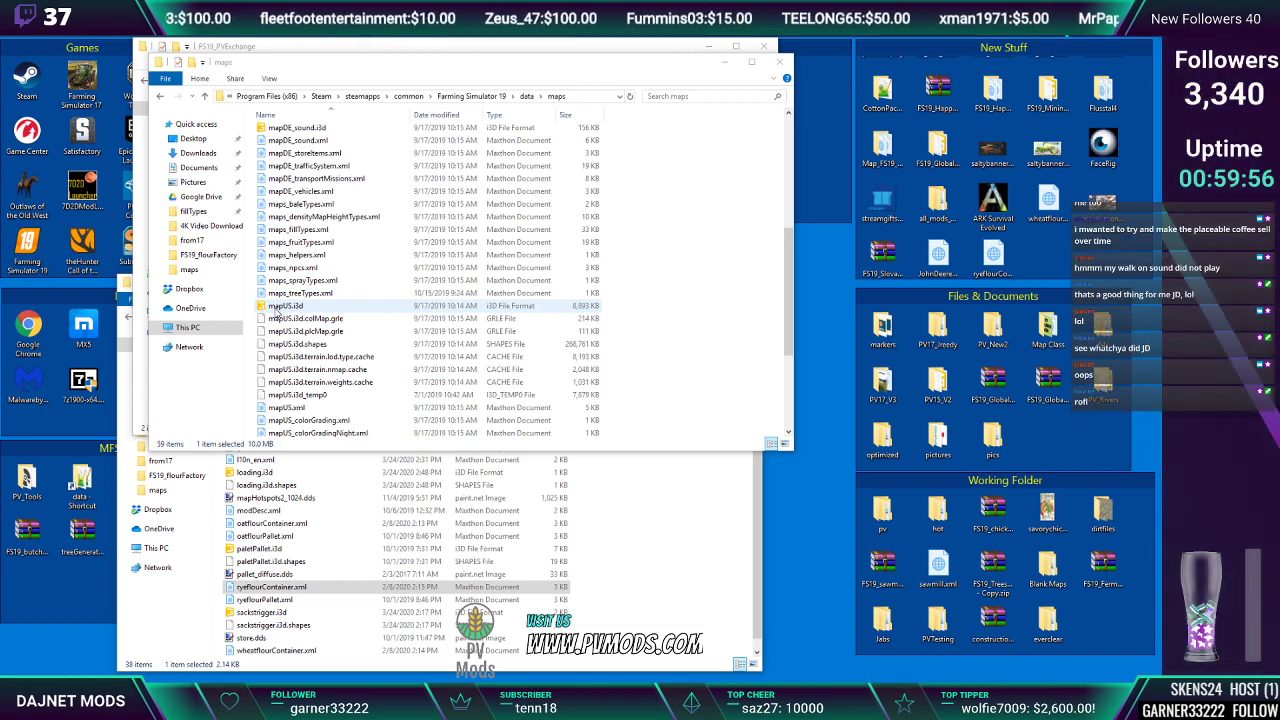
double_click(280, 308)
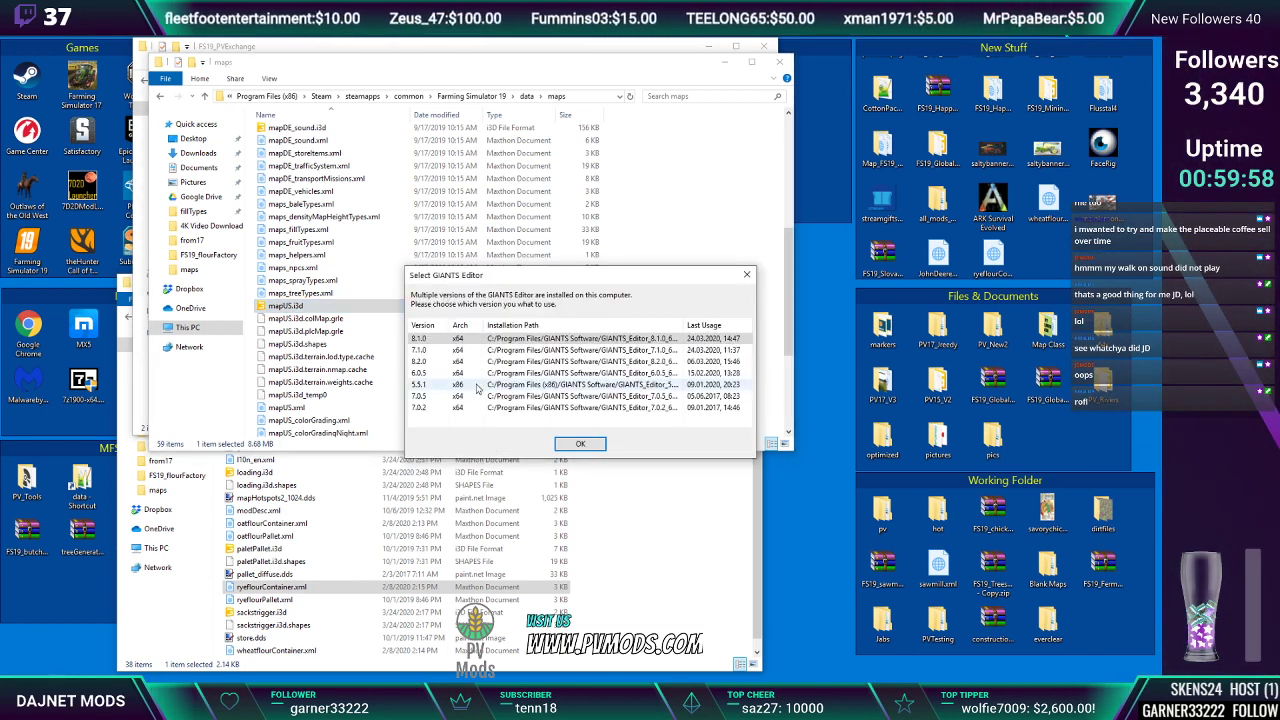
left_click(563, 448)
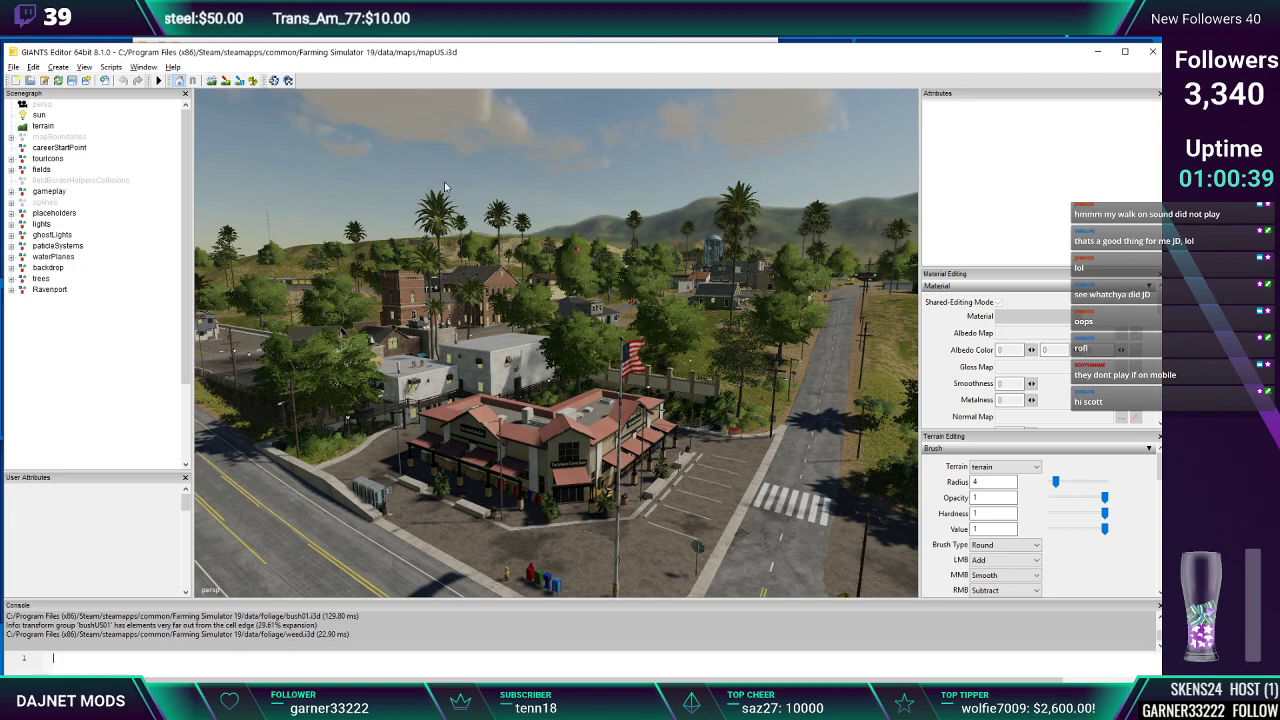
Survey the buildings of the US map from the town past the farmyard and sawmill towards the fields
left_click_drag(514, 358, 566, 380, "alt")
scroll(500, 333, "up", 8)
scroll(588, 346, "up", 6)
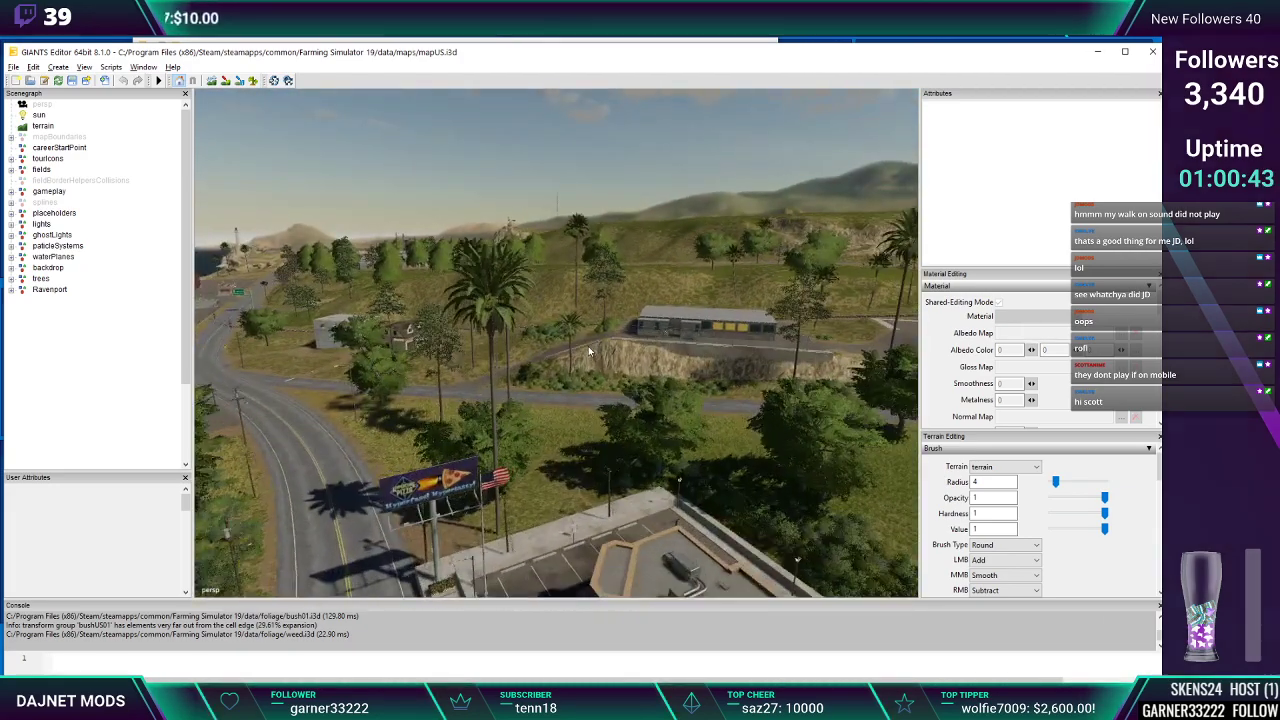
left_click_drag(645, 372, 594, 362, "alt")
middle_click_drag(594, 362, 585, 413, "alt")
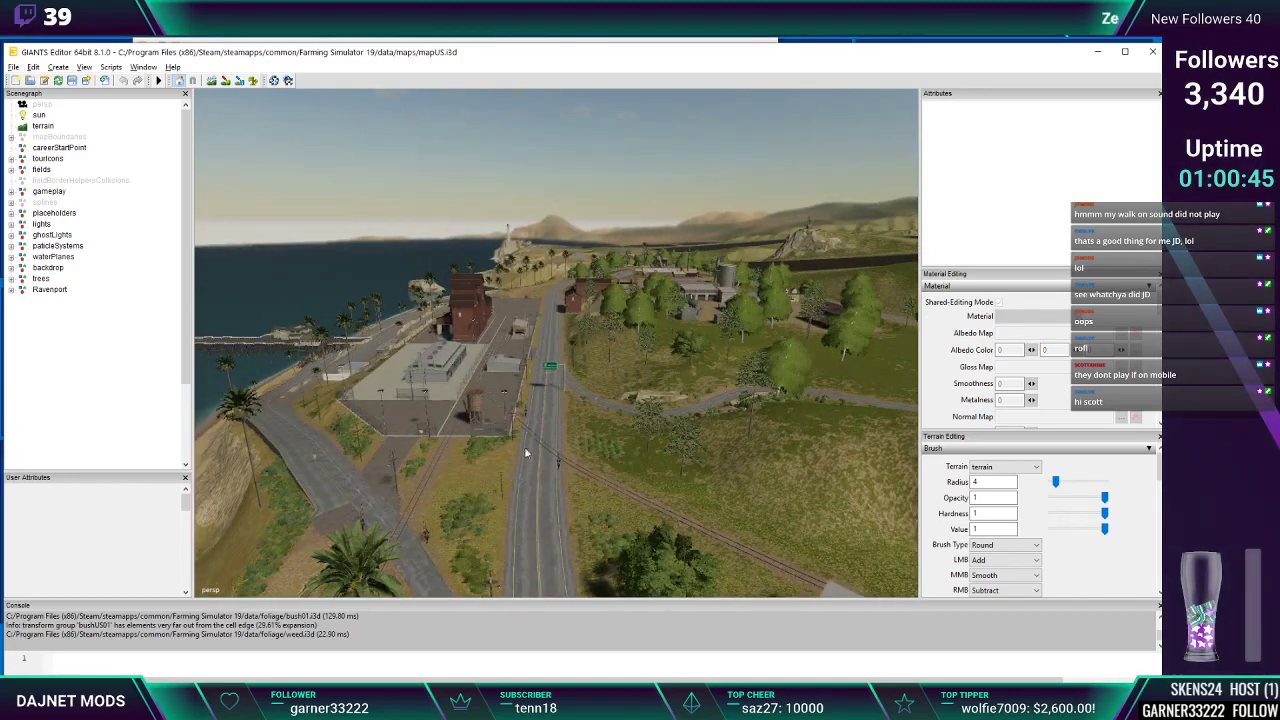
scroll(563, 383, "up", 8)
left_click_drag(526, 392, 645, 401, "alt")
scroll(612, 398, "up", 6)
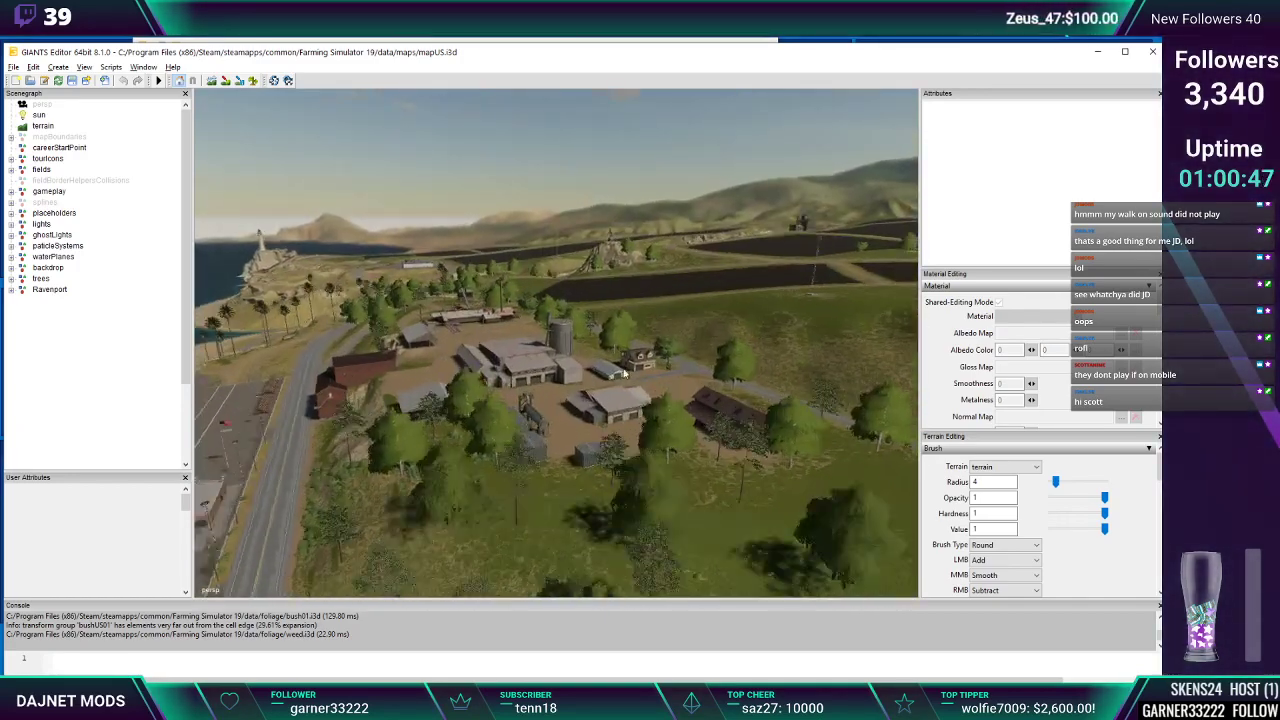
scroll(546, 407, "up", 10)
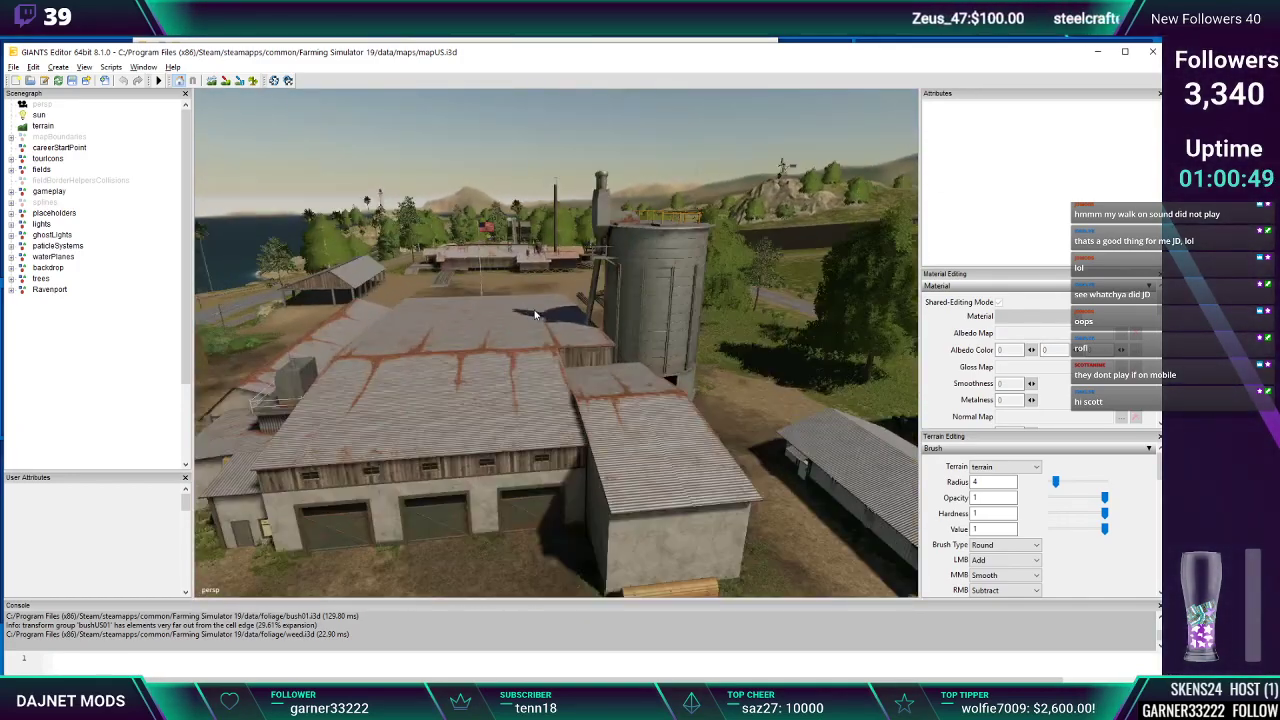
scroll(535, 315, "up", 12)
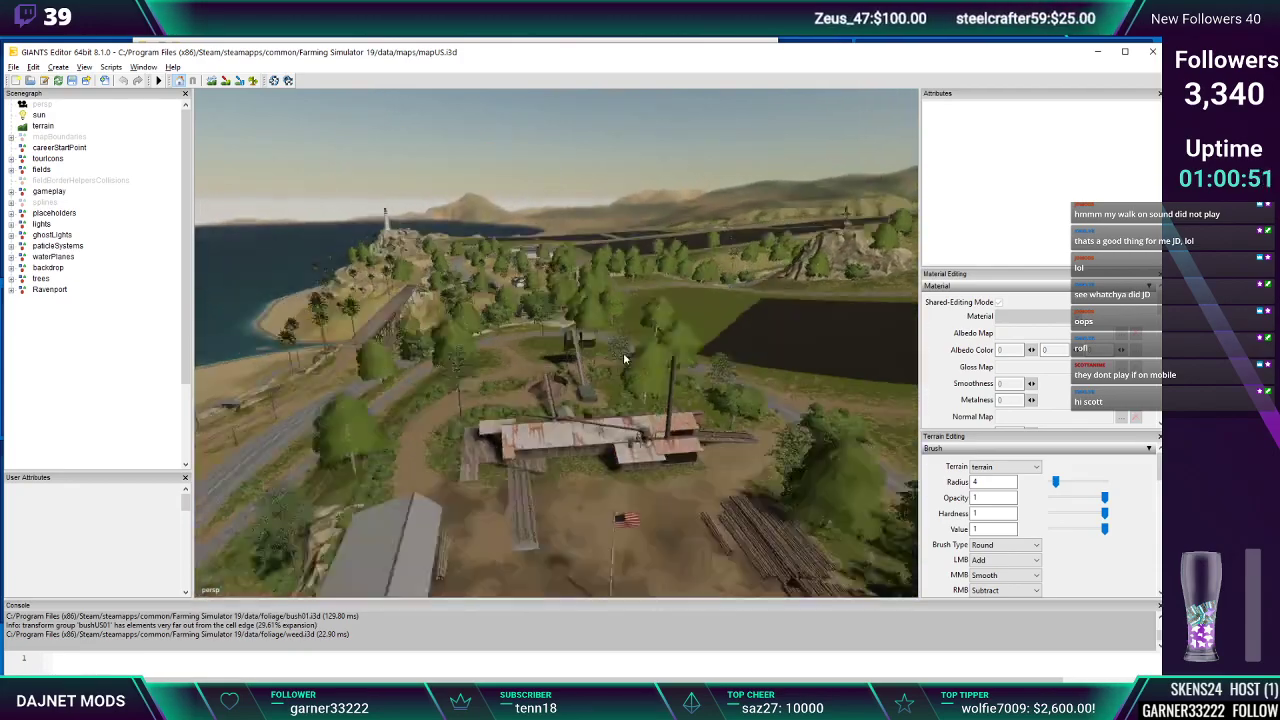
scroll(508, 437, "up", 12)
left_click_drag(588, 340, 620, 307, "alt")
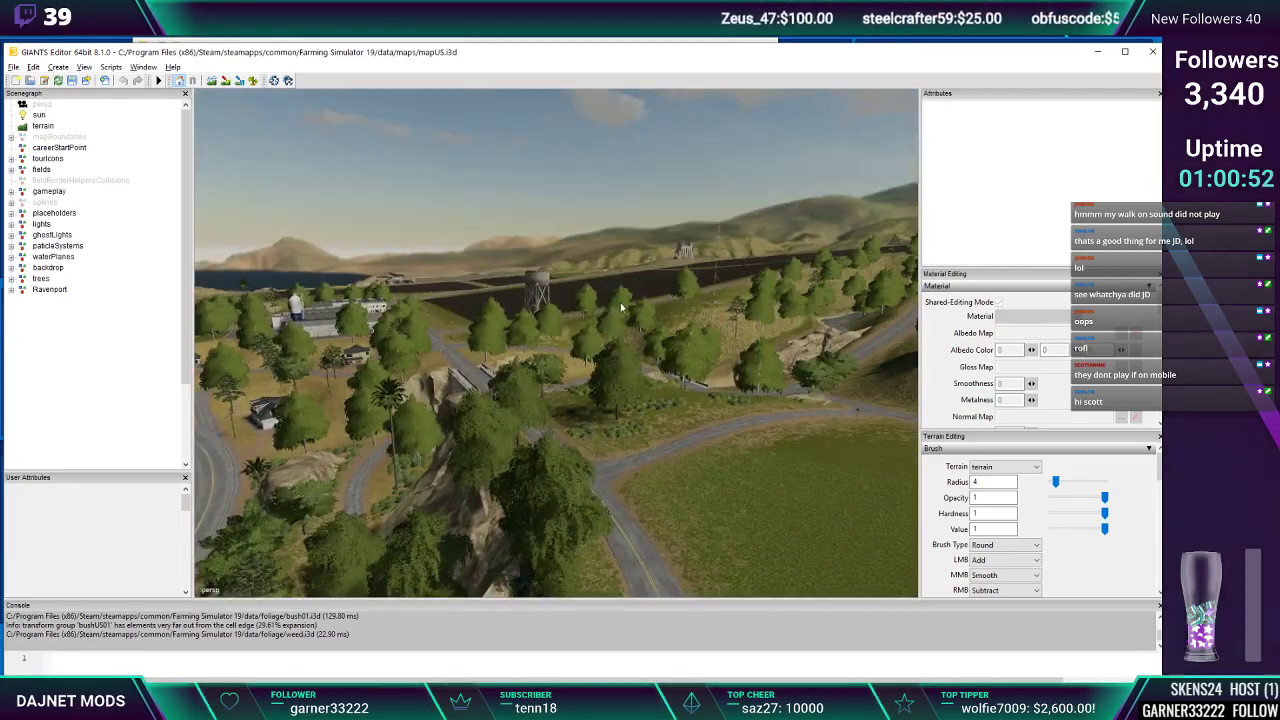
scroll(620, 302, "up", 8)
scroll(597, 411, "up", 14)
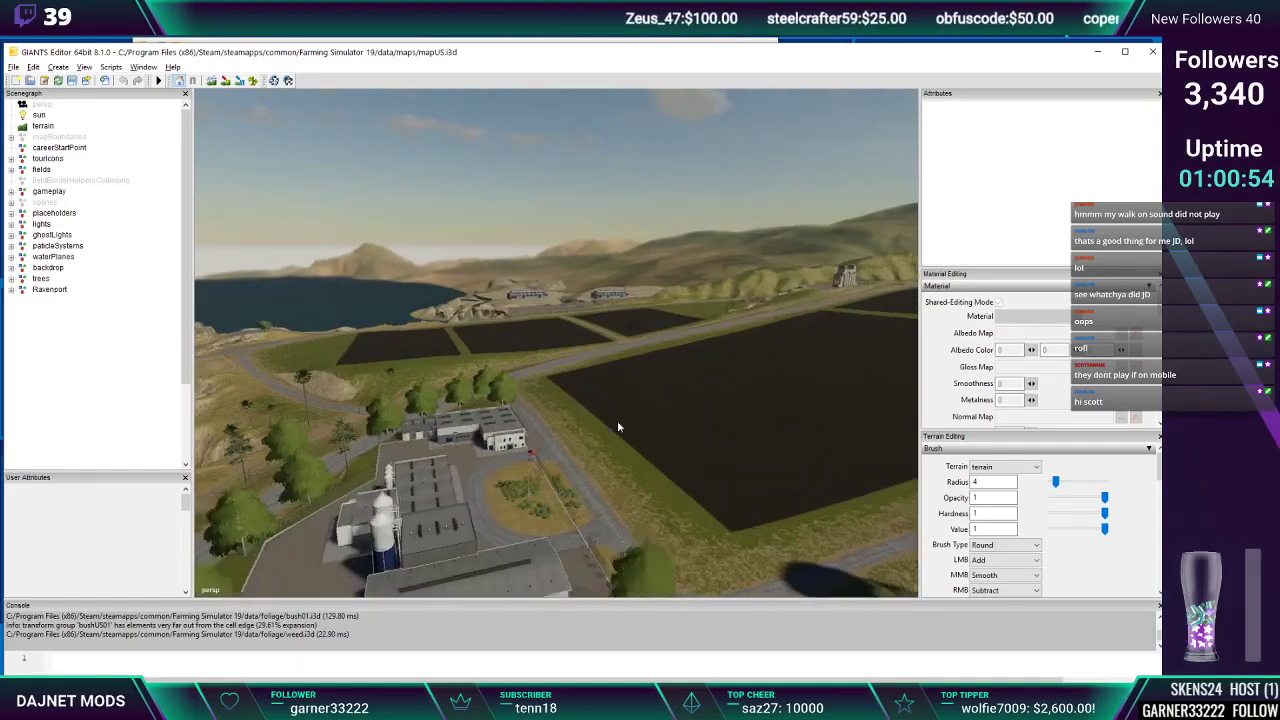
Go to the railroad grain silo beyond the fields and examine its loading chute and pipes up close
left_click_drag(597, 426, 468, 400, "alt")
scroll(732, 176, "up", 6)
scroll(730, 174, "up", 5)
scroll(720, 360, "up", 10)
scroll(733, 394, "up", 10)
scroll(630, 421, "up", 3)
scroll(559, 406, "up", 5)
scroll(564, 388, "up", 4)
scroll(557, 408, "up", 5)
scroll(488, 399, "up", 4)
scroll(437, 406, "up", 4)
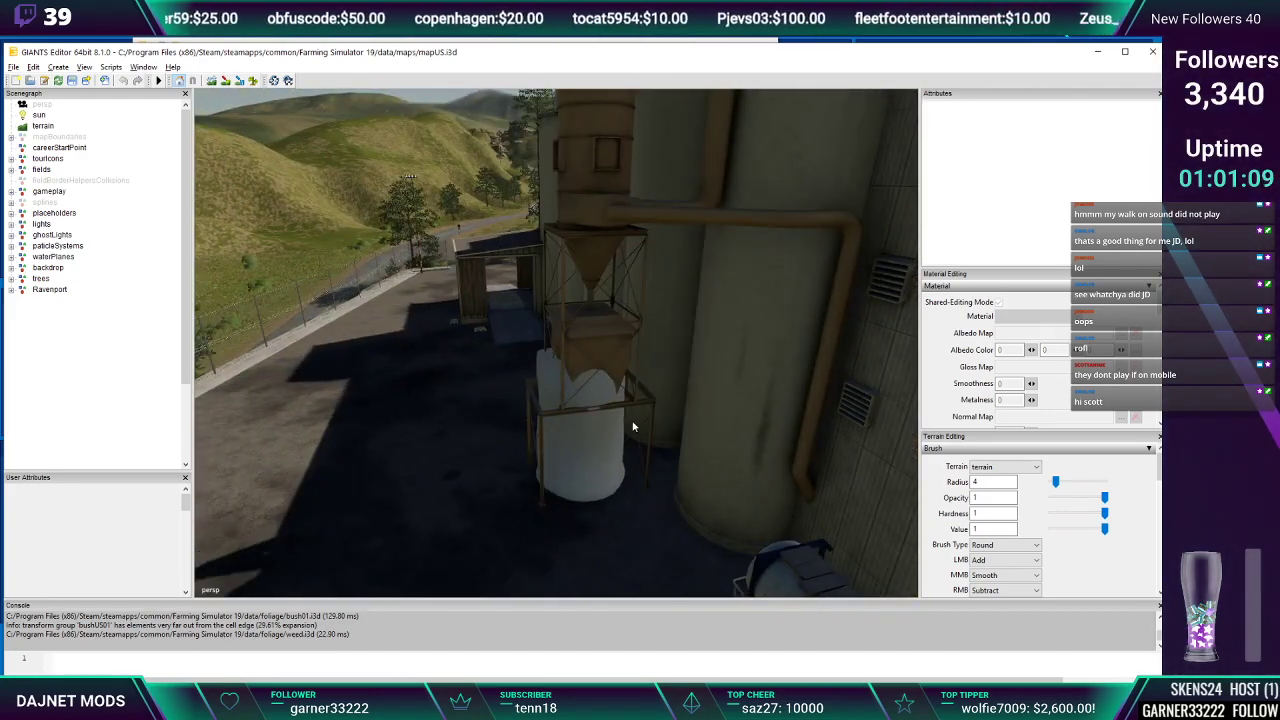
left_click_drag(632, 426, 600, 400, "alt")
scroll(598, 398, "down", 6)
Select the railroad grain silo building and inspect its grainSiloRailroad02 object in the scene
left_click(596, 396)
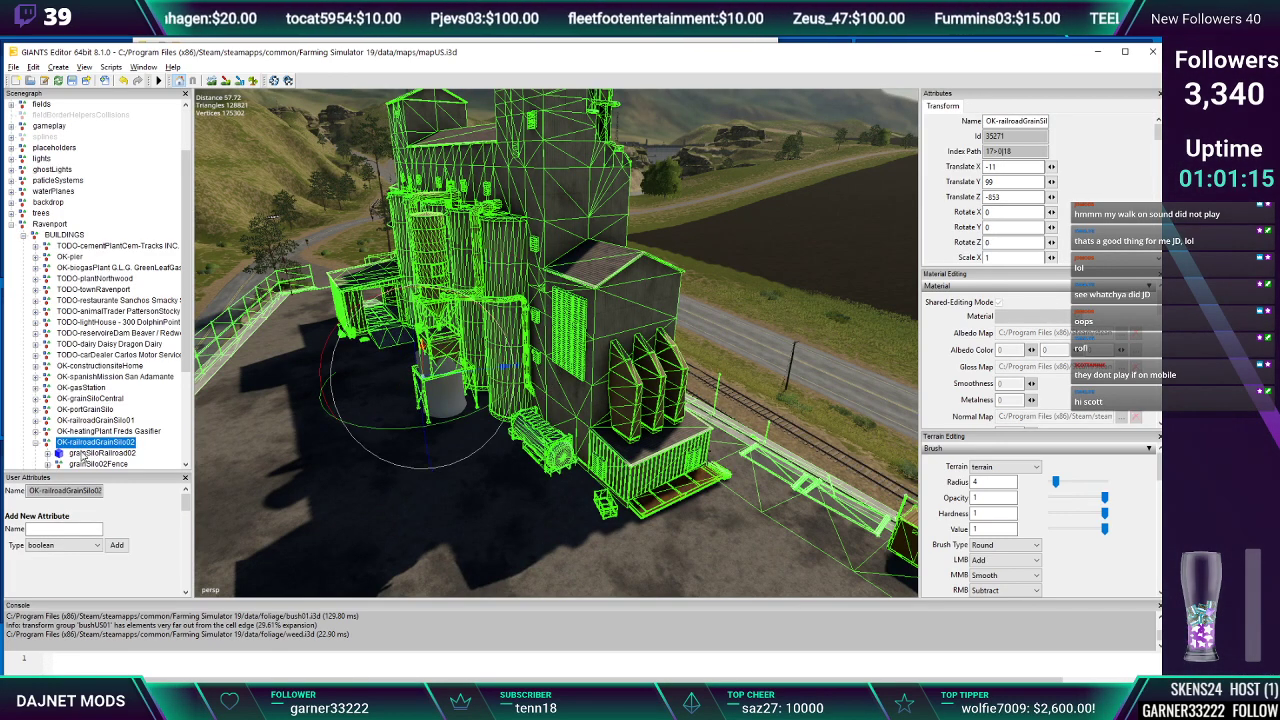
left_click_drag(420, 445, 630, 493, "alt")
left_click_drag(572, 437, 634, 429, "alt")
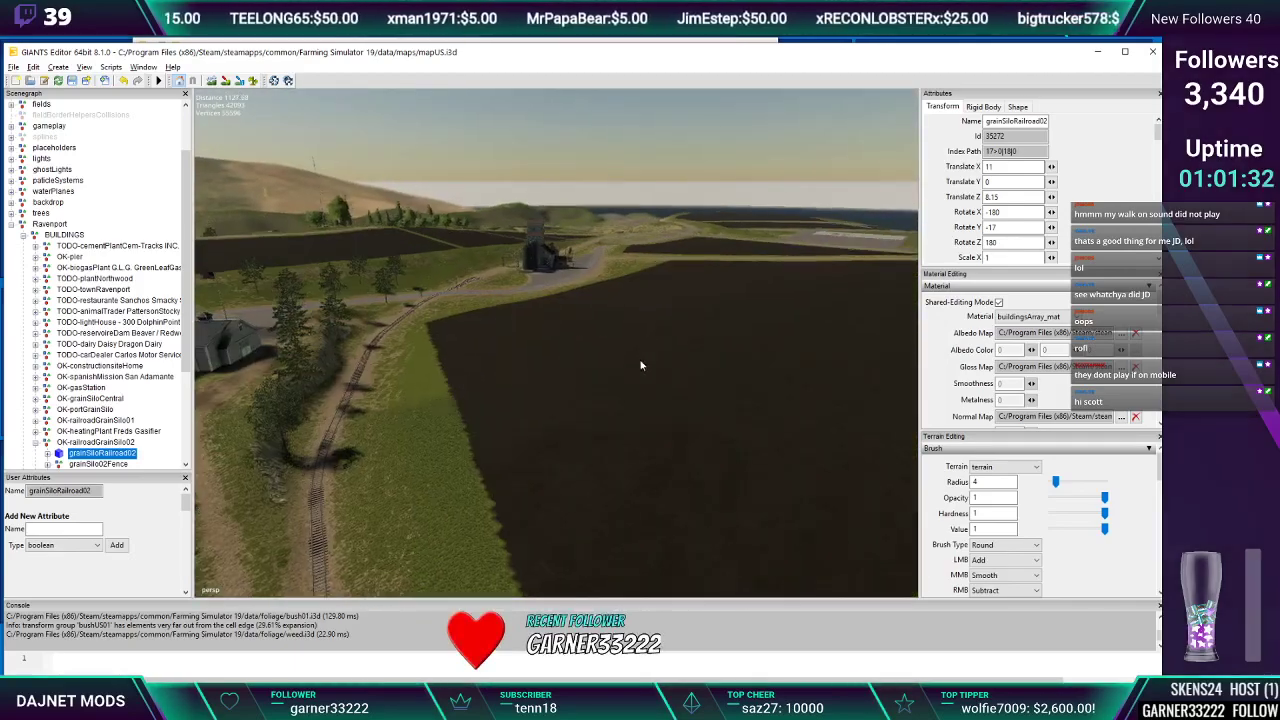
Examine the OK-railroadGrainSilo01 building, including its LOD0 group and track-side loading gantry, and select its pipe in the scene
left_click_drag(641, 365, 642, 412, "alt")
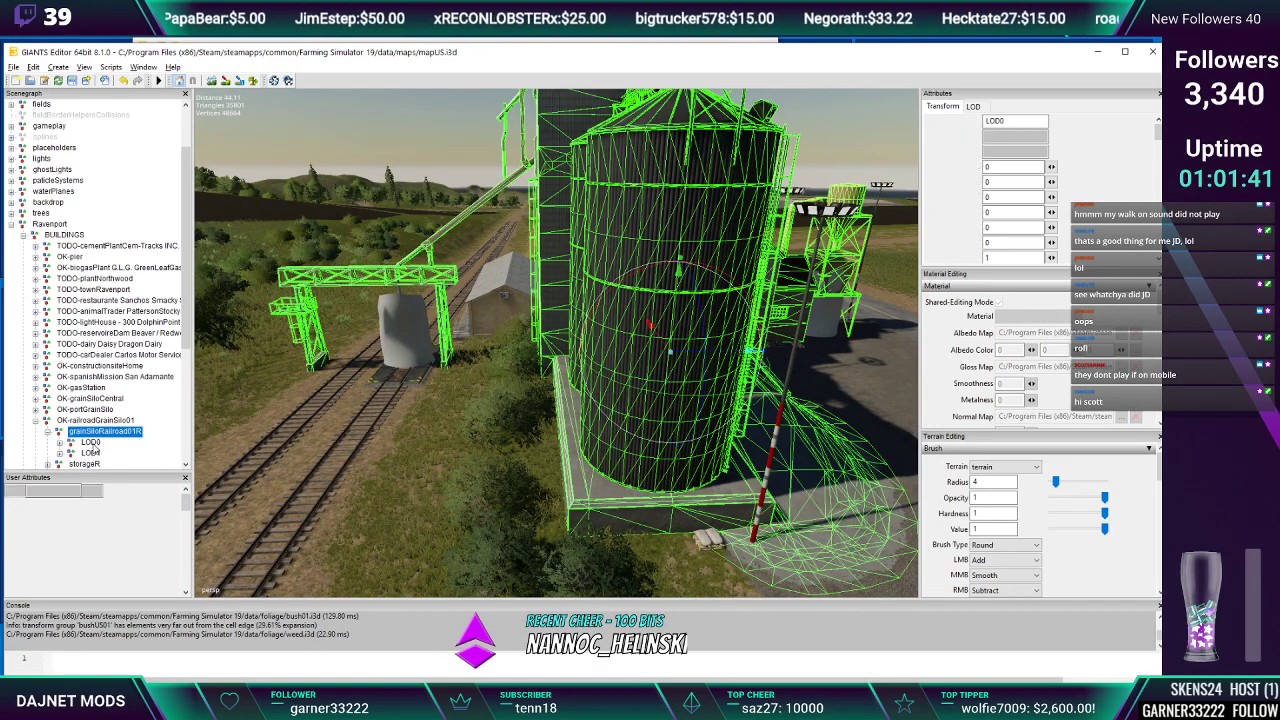
left_click_drag(368, 314, 532, 327, "alt")
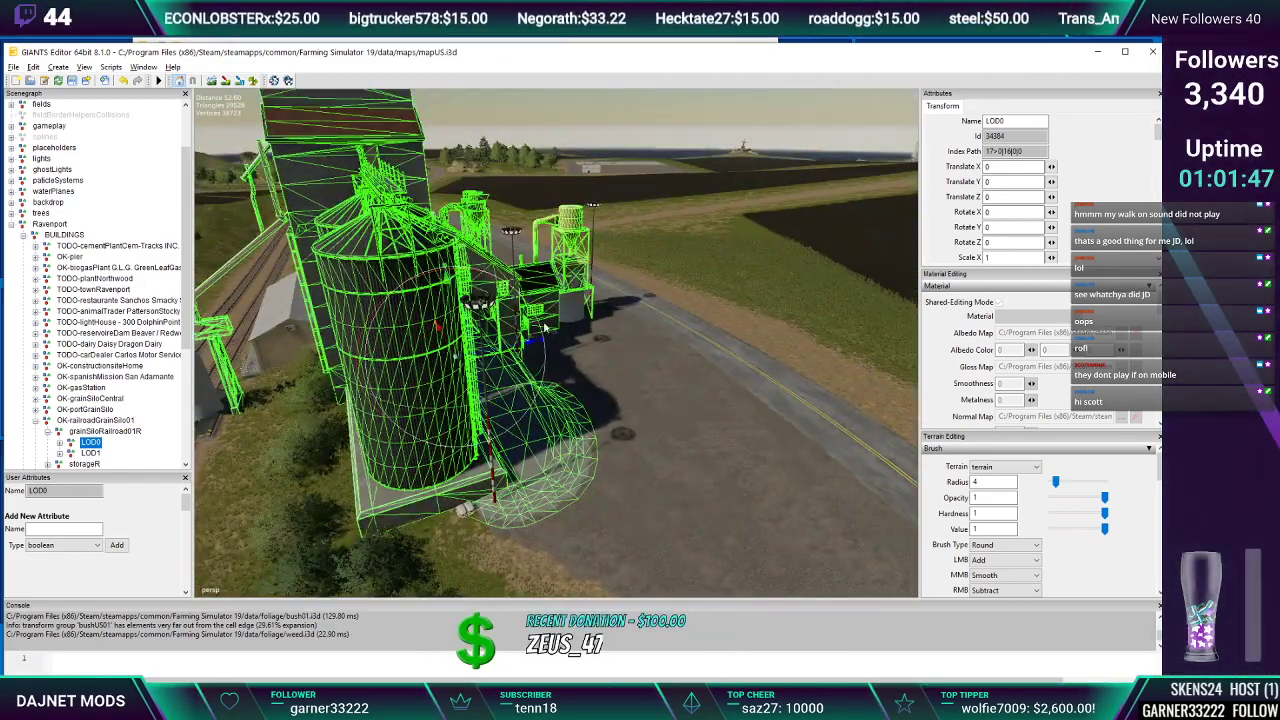
mouse_move(545, 322)
left_mouse_down("alt")
mouse_move(510, 320)
mouse_move(547, 320)
left_mouse_up("alt")
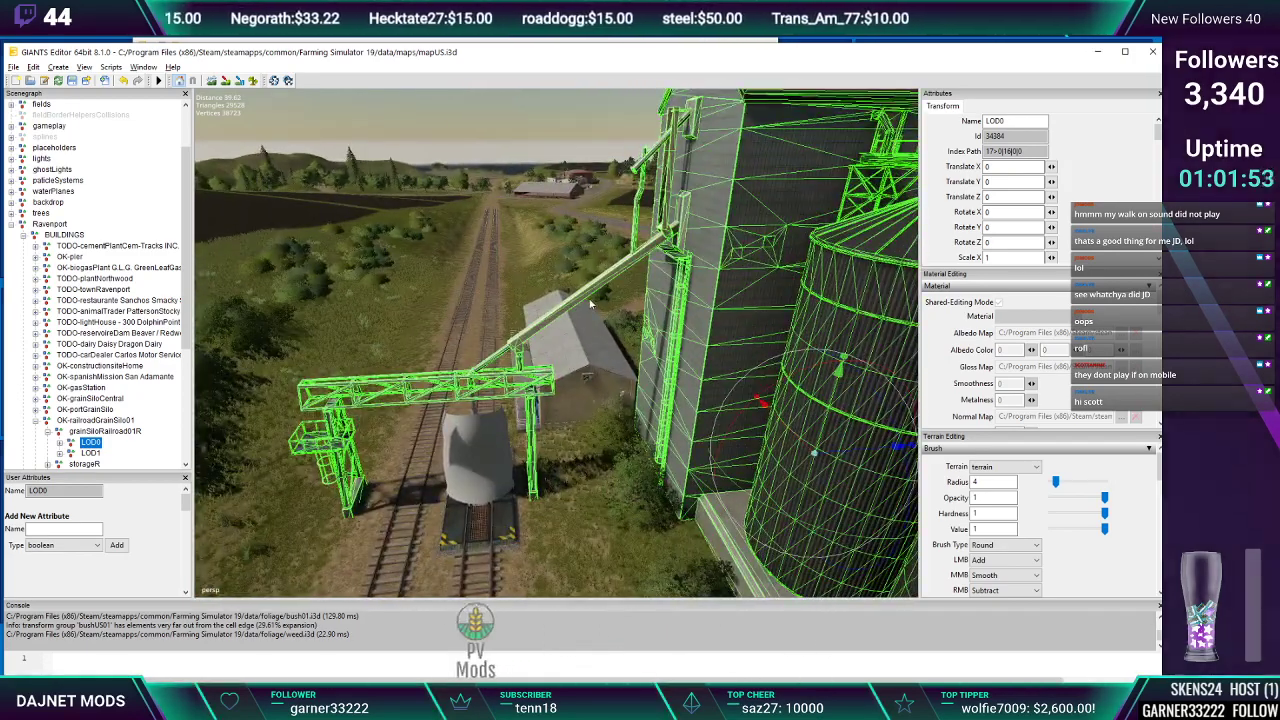
left_click(590, 303)
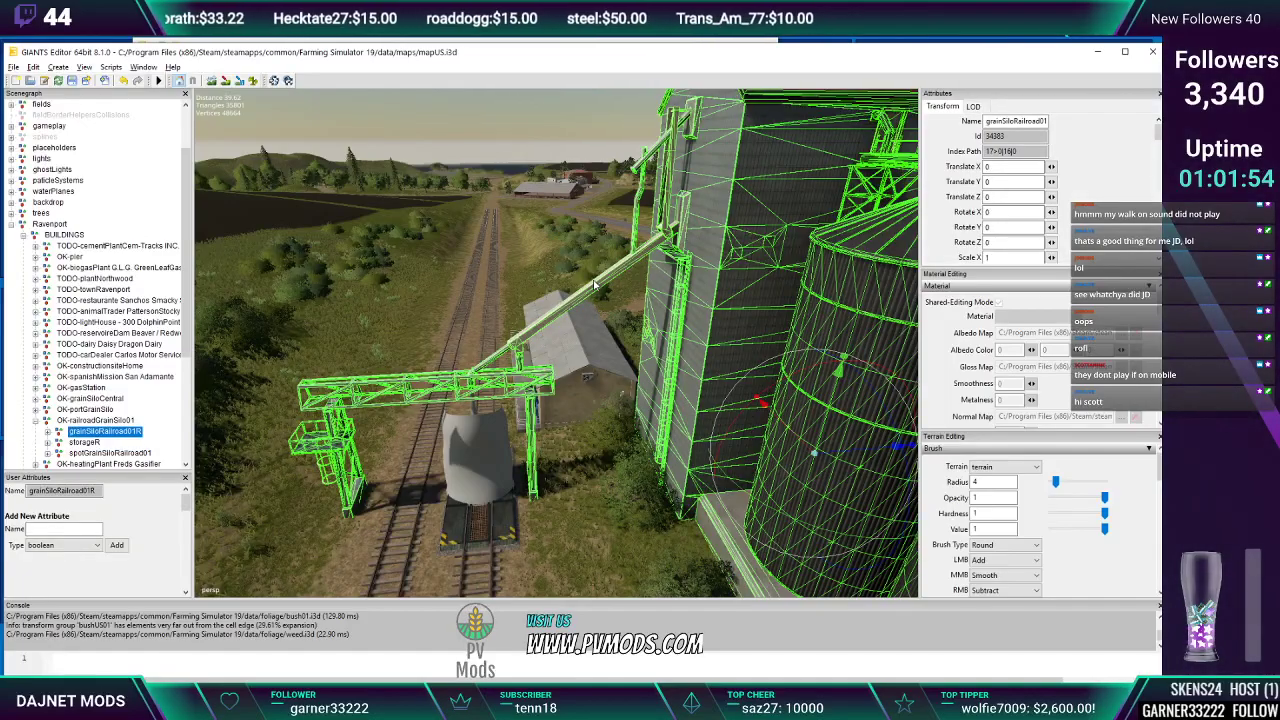
Survey the US map from the railroad grain silo past the water tower and town to the large silo plant near the coast
scroll(603, 225, "up", 10)
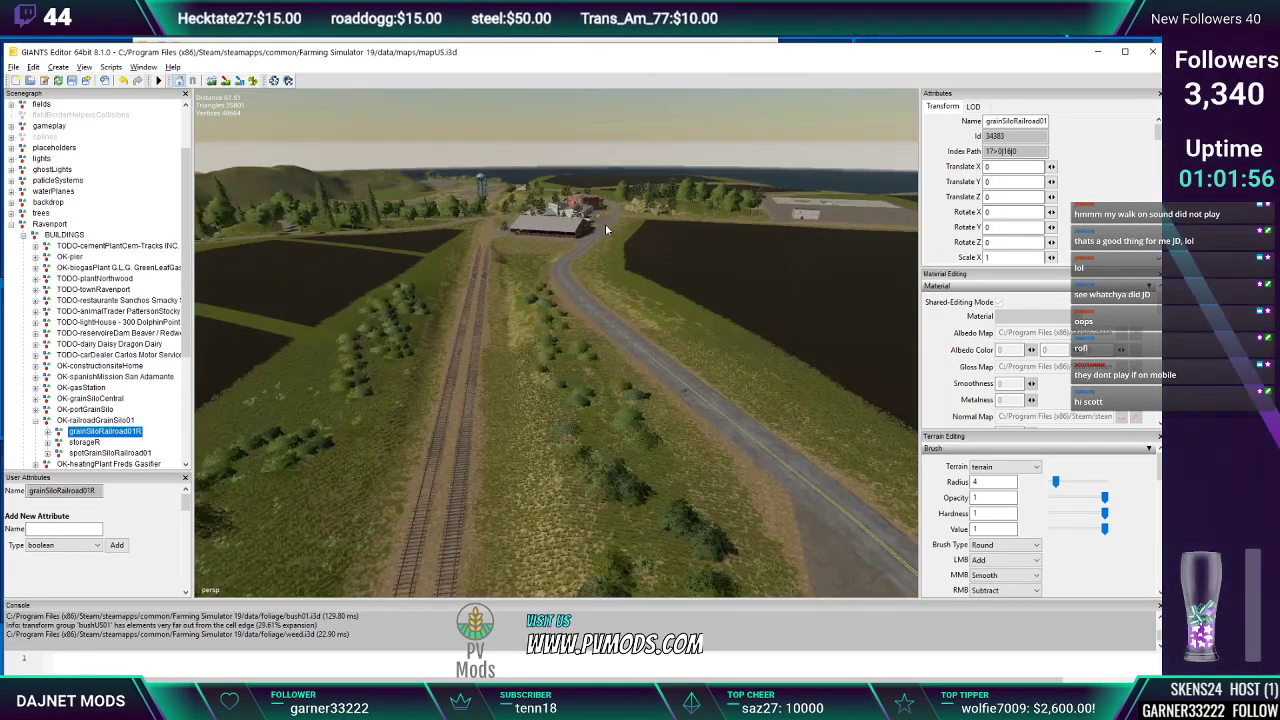
left_click_drag(557, 287, 644, 376, "alt")
scroll(655, 265, "up", 3)
scroll(614, 246, "up", 3)
scroll(612, 350, "up", 5)
scroll(666, 423, "up", 8)
scroll(657, 361, "up", 4)
scroll(658, 362, "up", 5)
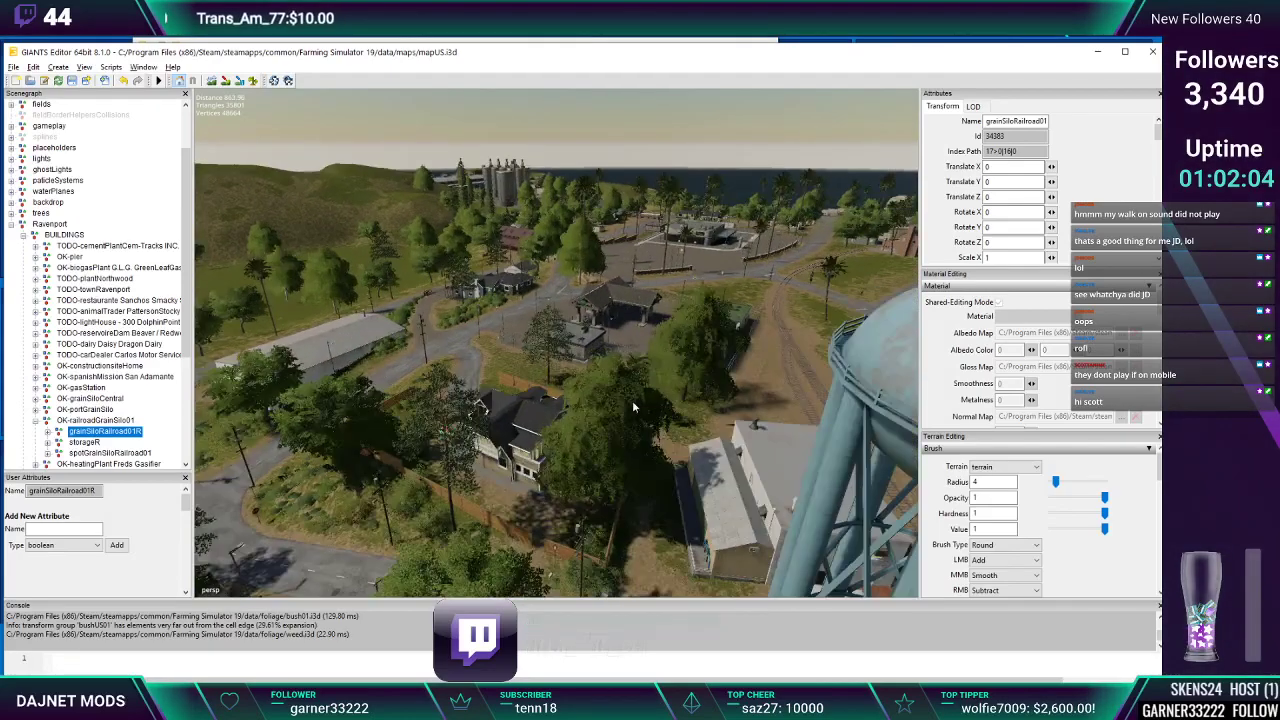
scroll(716, 392, "up", 8)
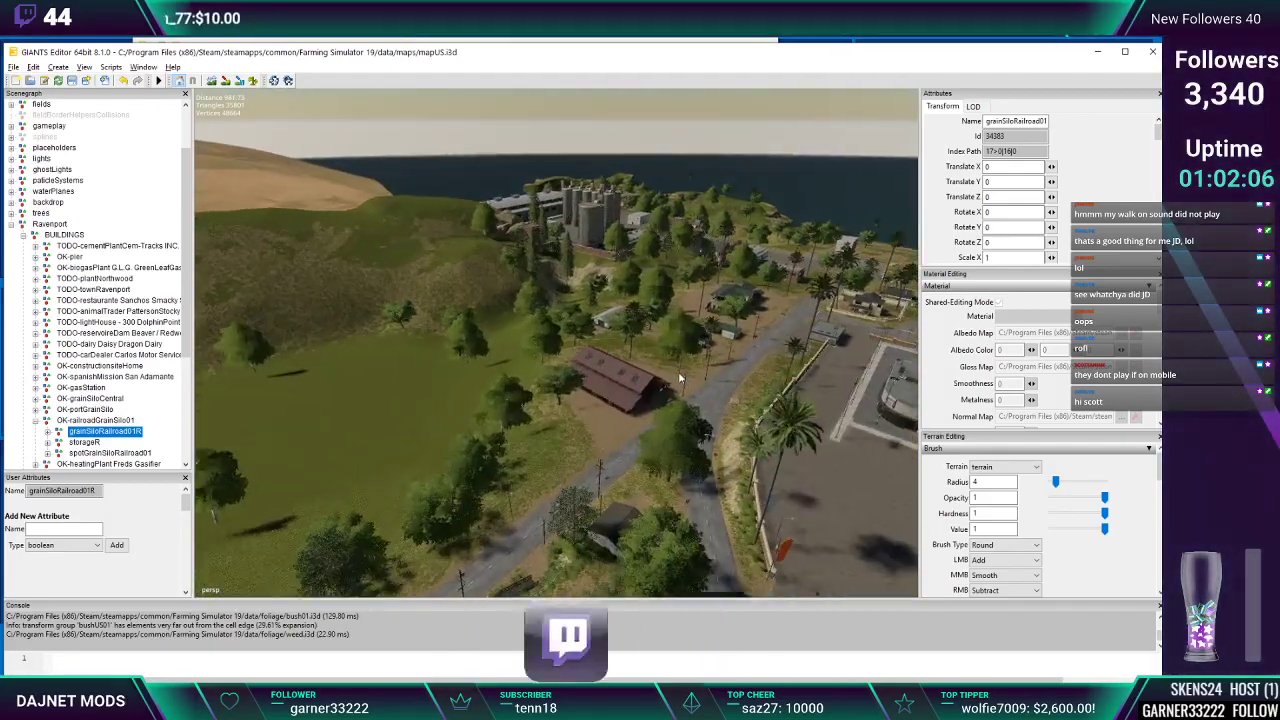
scroll(669, 390, "up", 8)
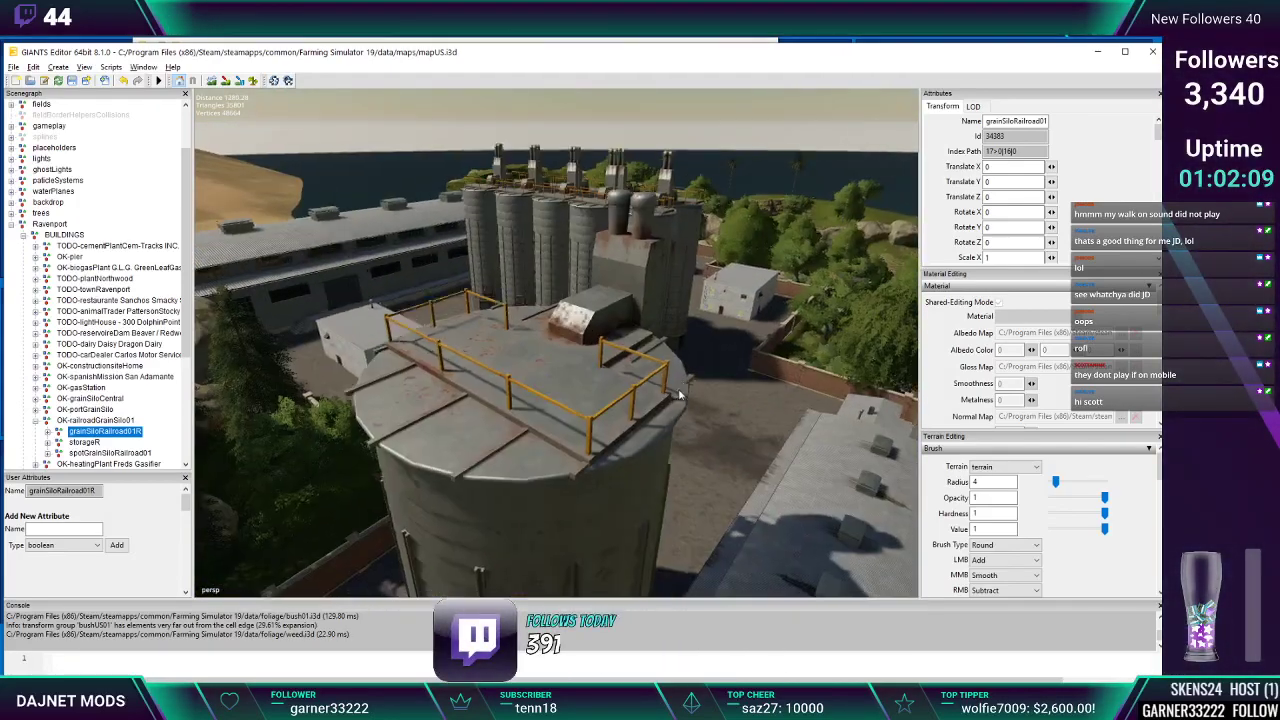
Examine the large silo plant's tanks and survey the coast road to the red port buildings
mouse_move(605, 378)
left_mouse_down("alt")
mouse_move(327, 377)
mouse_move(606, 375)
left_mouse_up("alt")
scroll(607, 380, "up", 5)
left_click_drag(690, 392, 599, 505, "alt")
scroll(599, 505, "up", 4)
scroll(599, 505, "up", 5)
left_click_drag(608, 430, 648, 342, "alt")
scroll(645, 375, "up", 5)
scroll(648, 342, "up", 3)
scroll(648, 342, "up", 10)
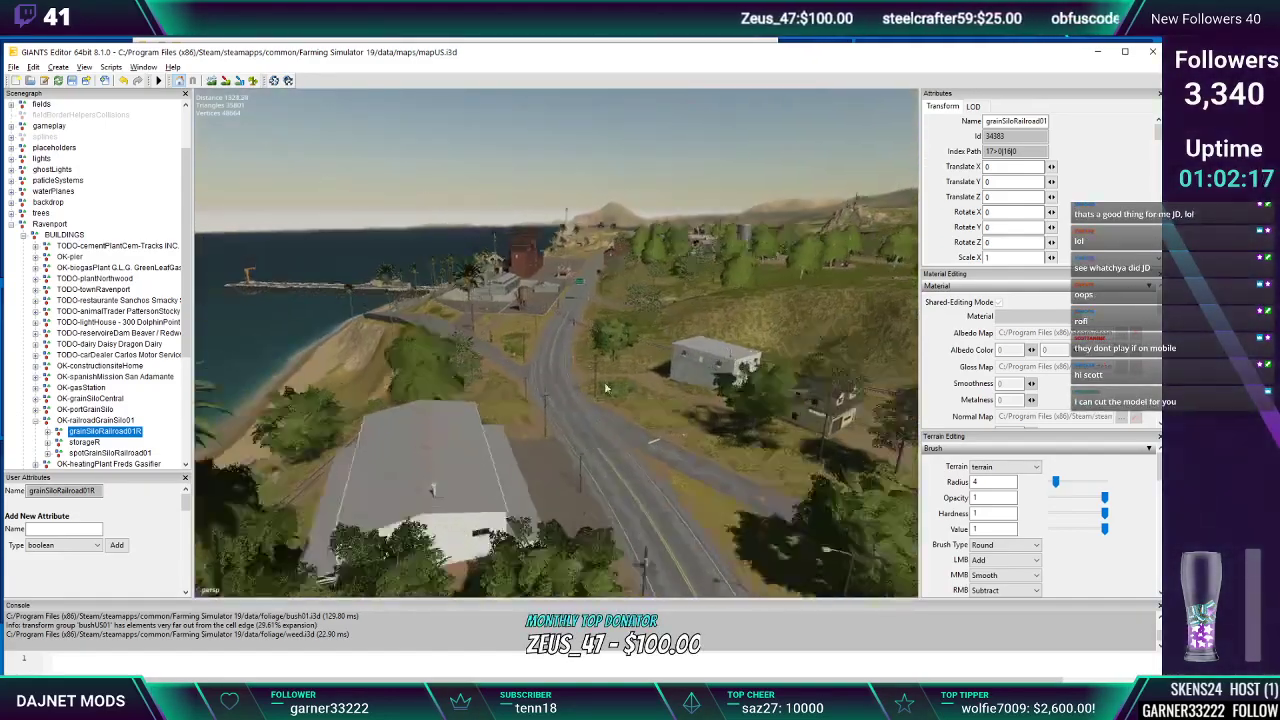
scroll(644, 466, "up", 10)
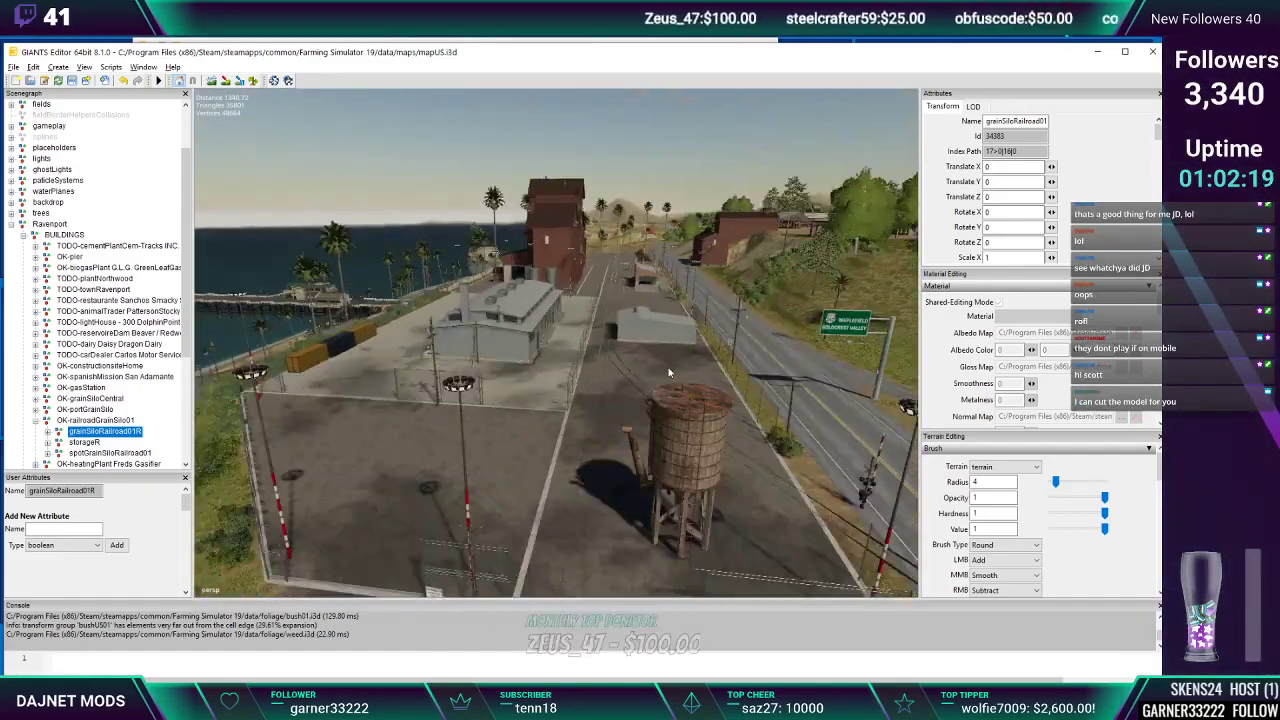
scroll(670, 386, "up", 10)
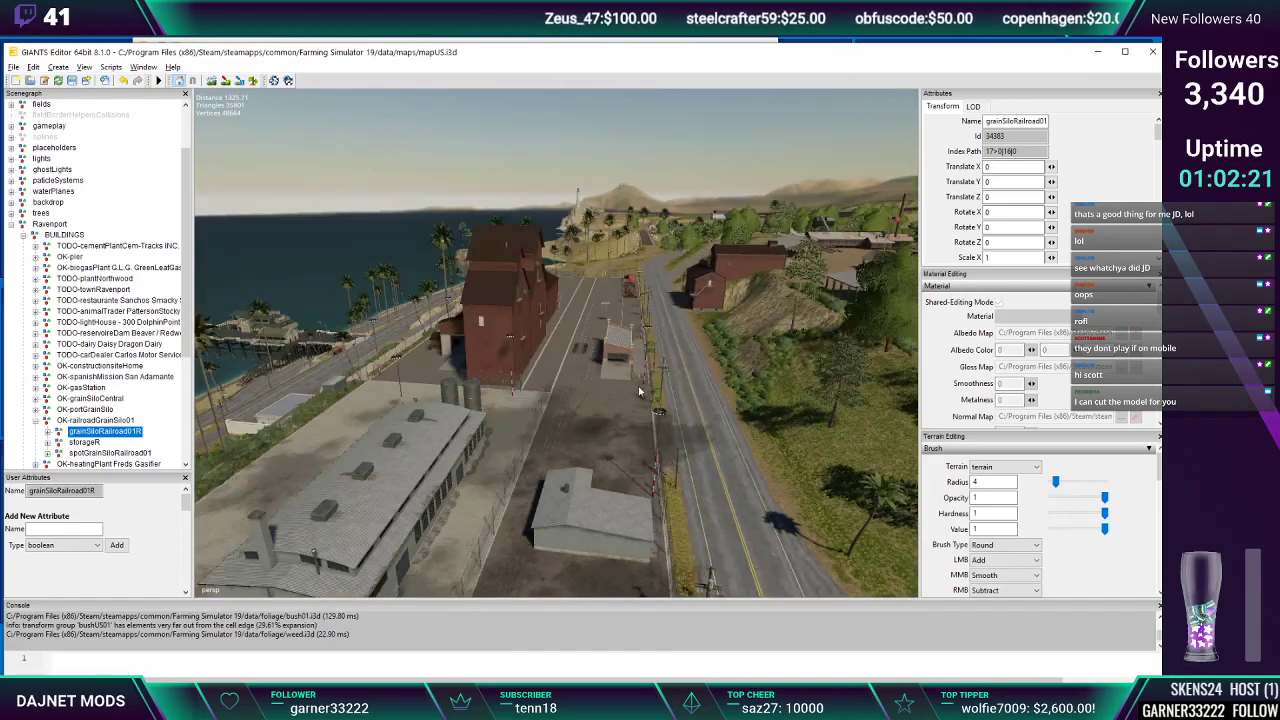
Examine the sawmill's sheds and tall metal silo, and return to the red port grain silo
left_click_drag(677, 350, 574, 312, "alt")
scroll(684, 311, "up", 4)
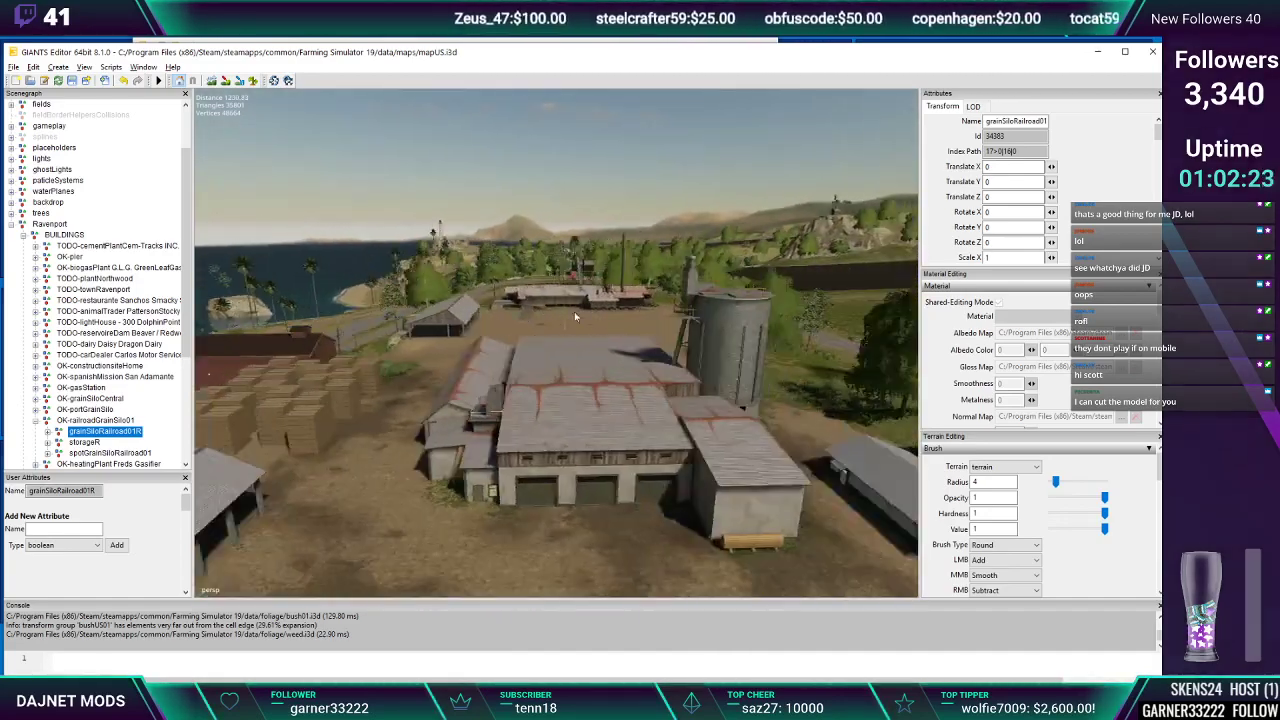
scroll(574, 312, "up", 6)
scroll(609, 295, "up", 8)
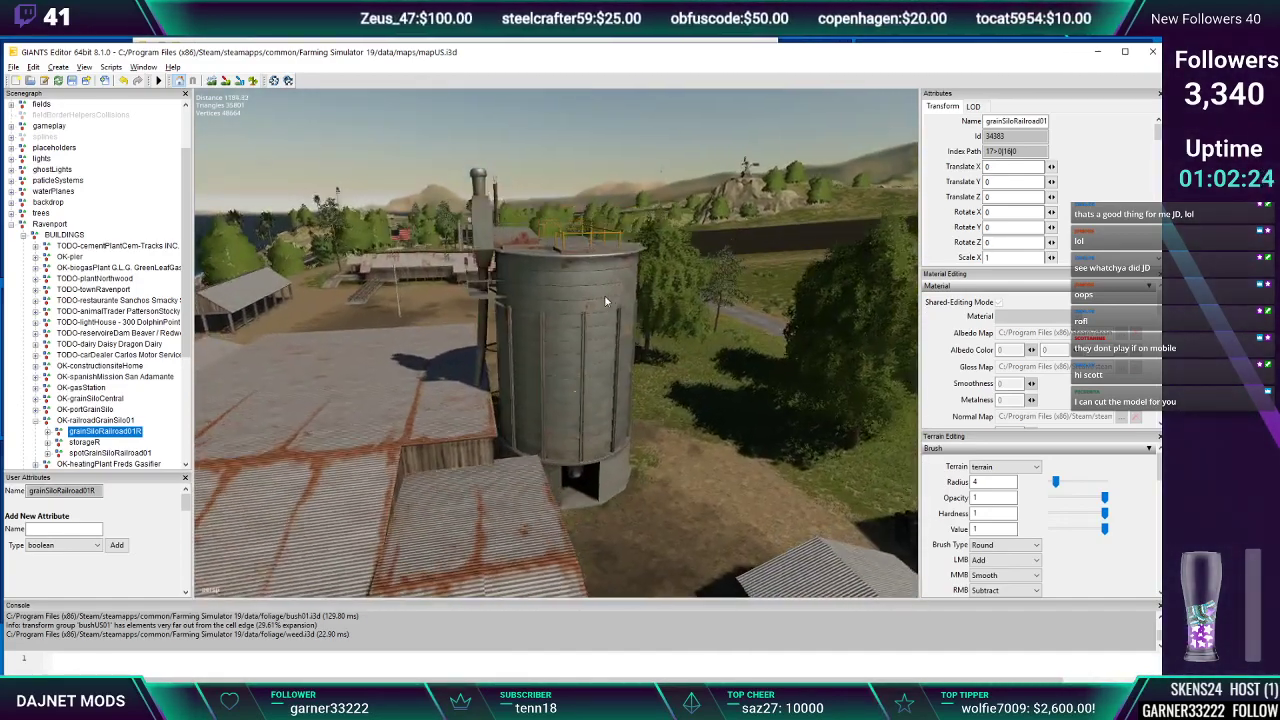
left_click_drag(598, 302, 557, 328, "alt")
scroll(492, 358, "up", 8)
scroll(396, 368, "down", 5)
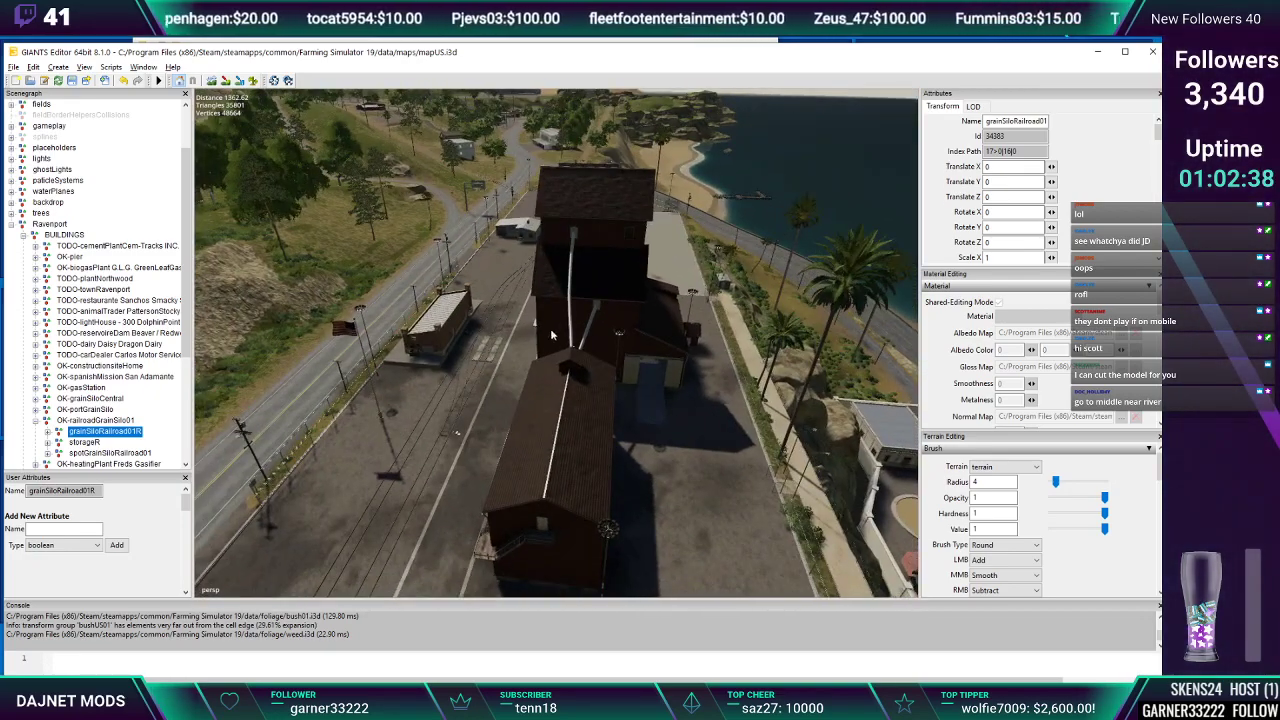
Select the port grain silo's main building and examine its walls, ladders and the neighbouring yard
left_click(558, 328)
mouse_move(566, 314)
middle_mouse_down("alt")
mouse_move(592, 320)
mouse_move(575, 335)
middle_mouse_up("alt")
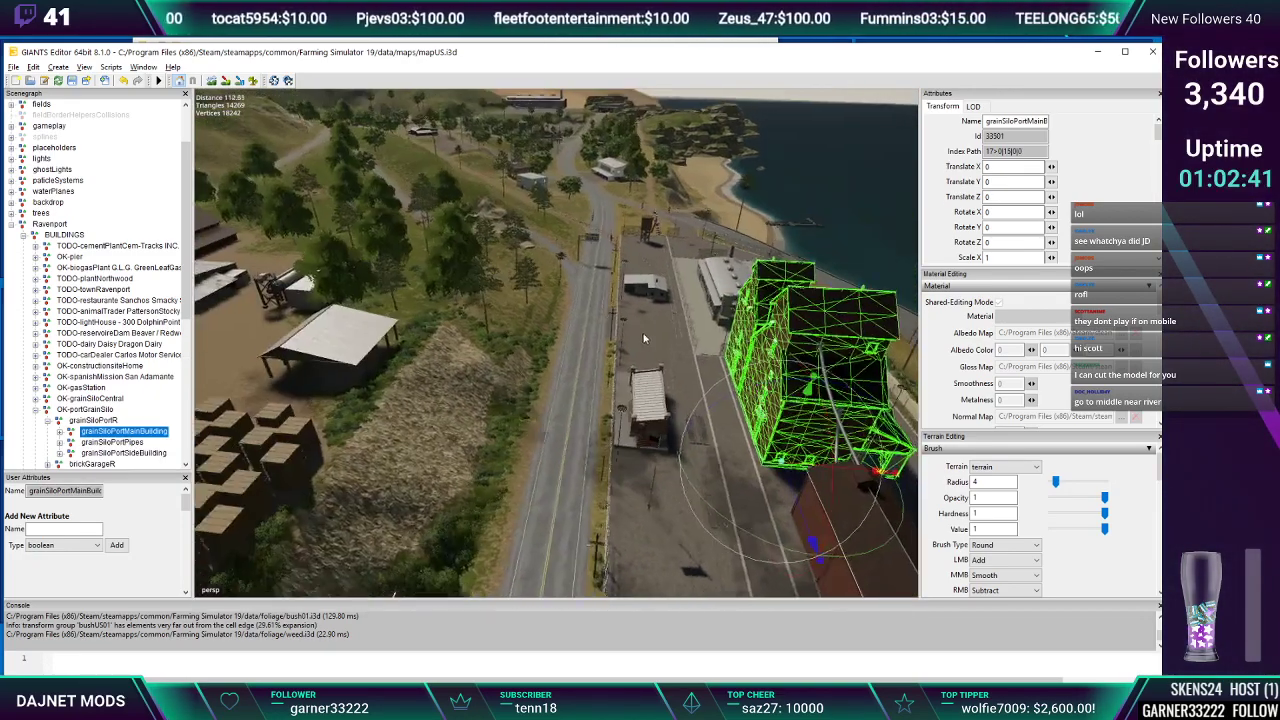
left_click_drag(575, 335, 720, 362, "alt")
middle_click_drag(480, 378, 570, 387, "alt")
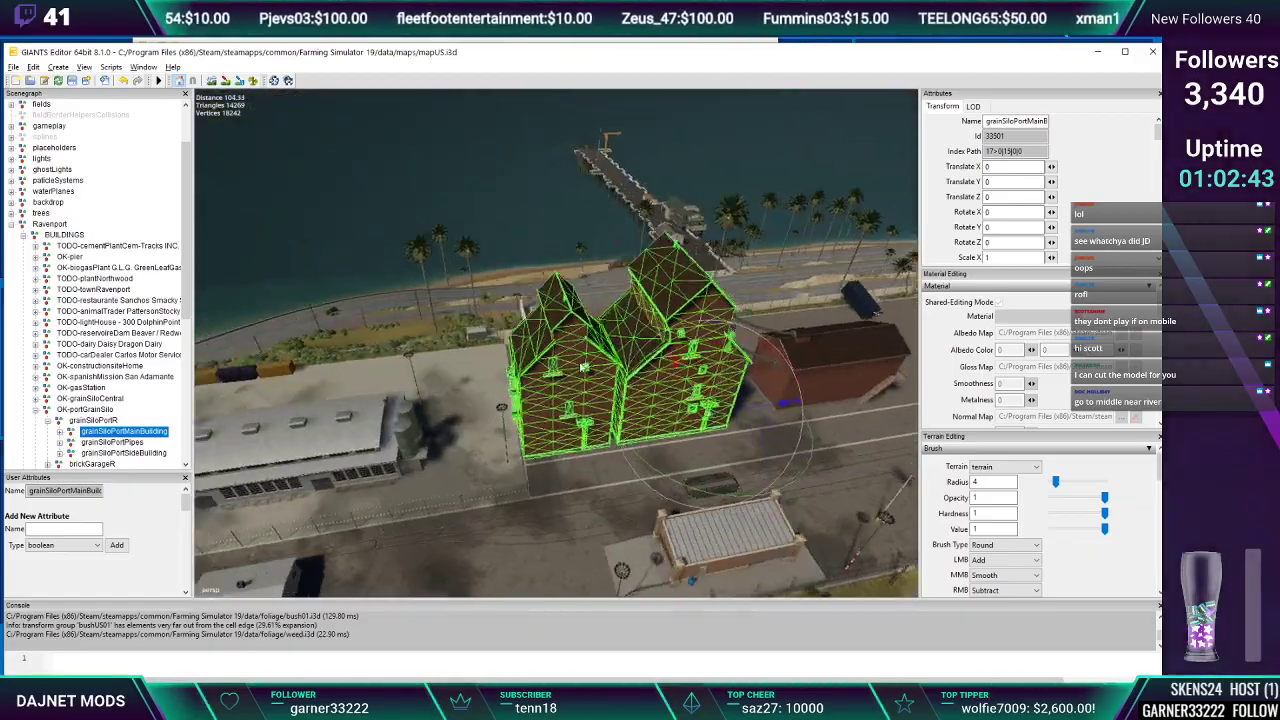
scroll(570, 387, "up", 5)
left_click_drag(570, 388, 478, 332, "alt")
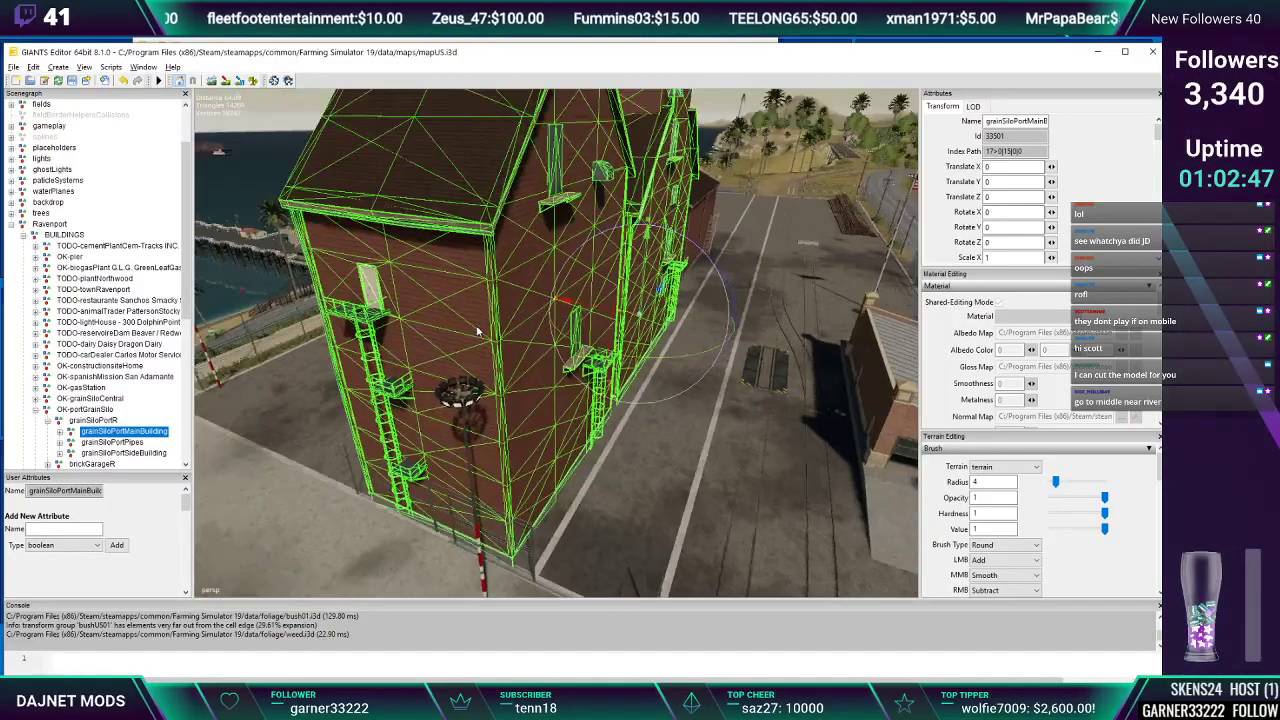
middle_click_drag(465, 341, 462, 354, "alt")
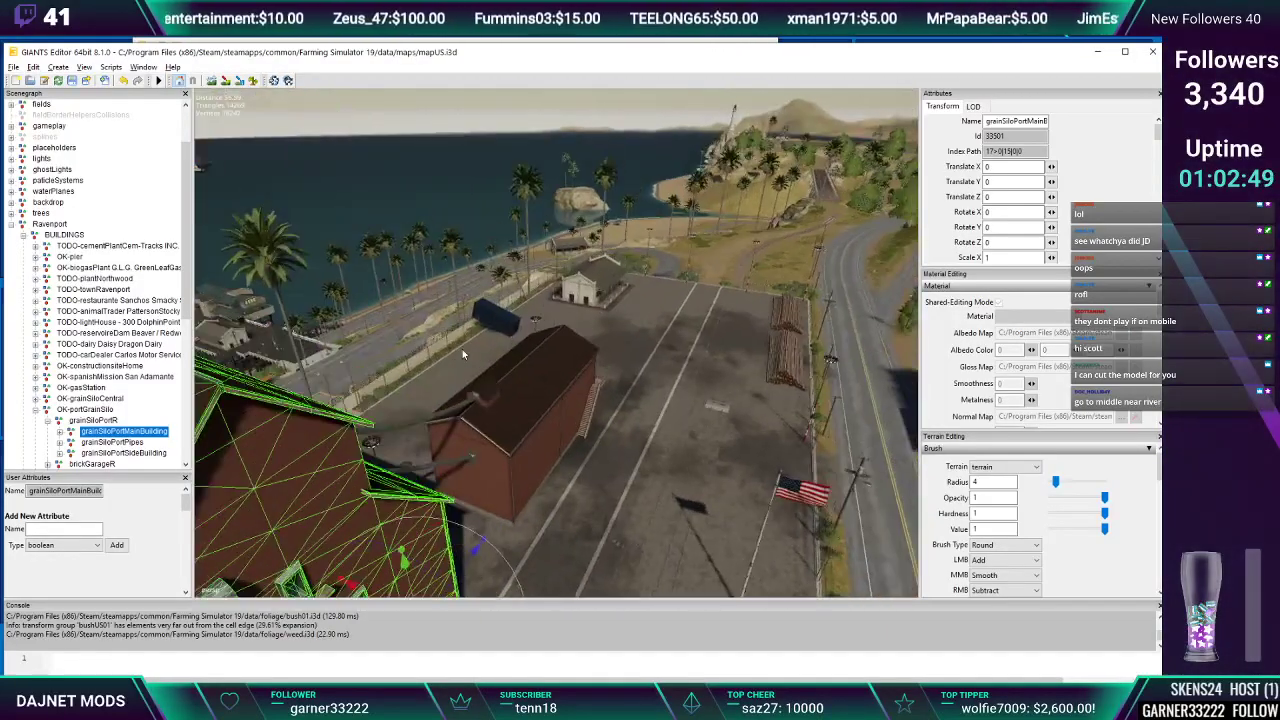
left_click_drag(464, 337, 406, 333, "alt")
middle_click_drag(406, 333, 359, 345, "alt")
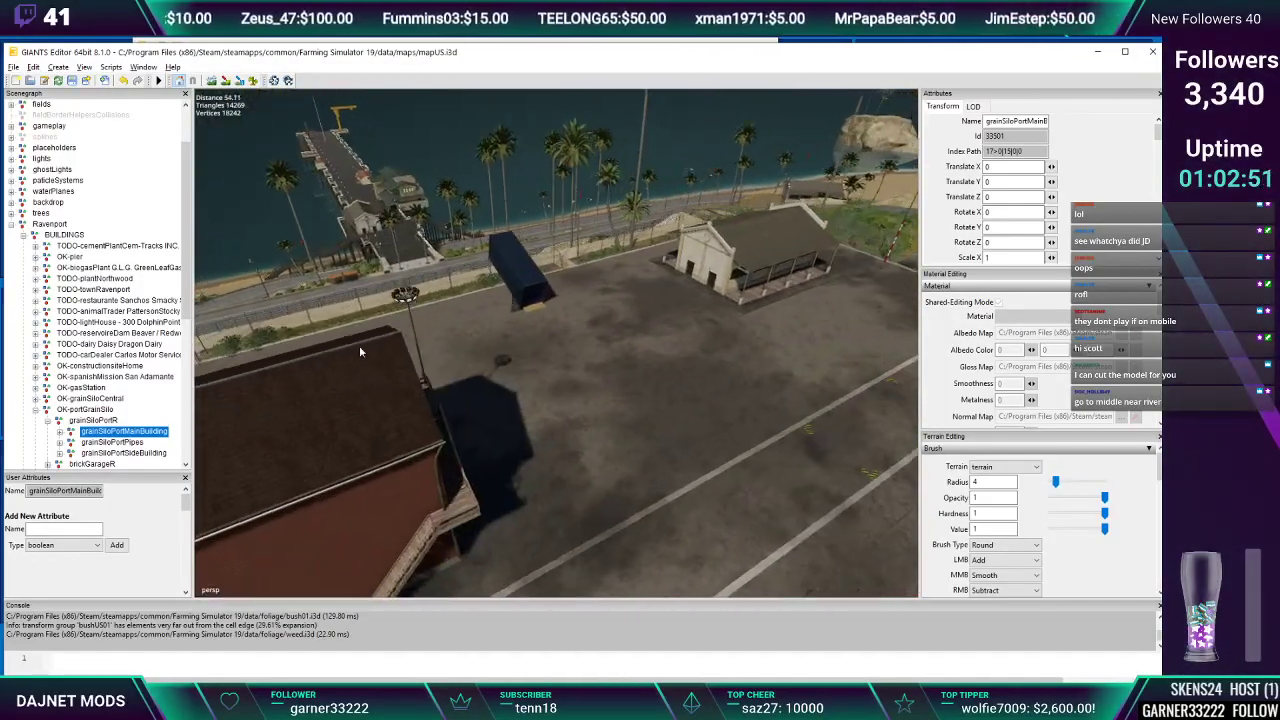
Examine the port grain silo complex from further angles, including its roof pipes and side buildings
left_click_drag(359, 345, 546, 390, "alt")
middle_click_drag(546, 390, 530, 384, "alt")
left_click_drag(530, 384, 482, 378, "alt")
middle_click_drag(482, 378, 420, 360, "alt")
left_click_drag(419, 360, 419, 331, "alt")
scroll(402, 338, "up", 4)
middle_click_drag(420, 329, 426, 352, "alt")
left_click_drag(424, 346, 474, 396, "alt")
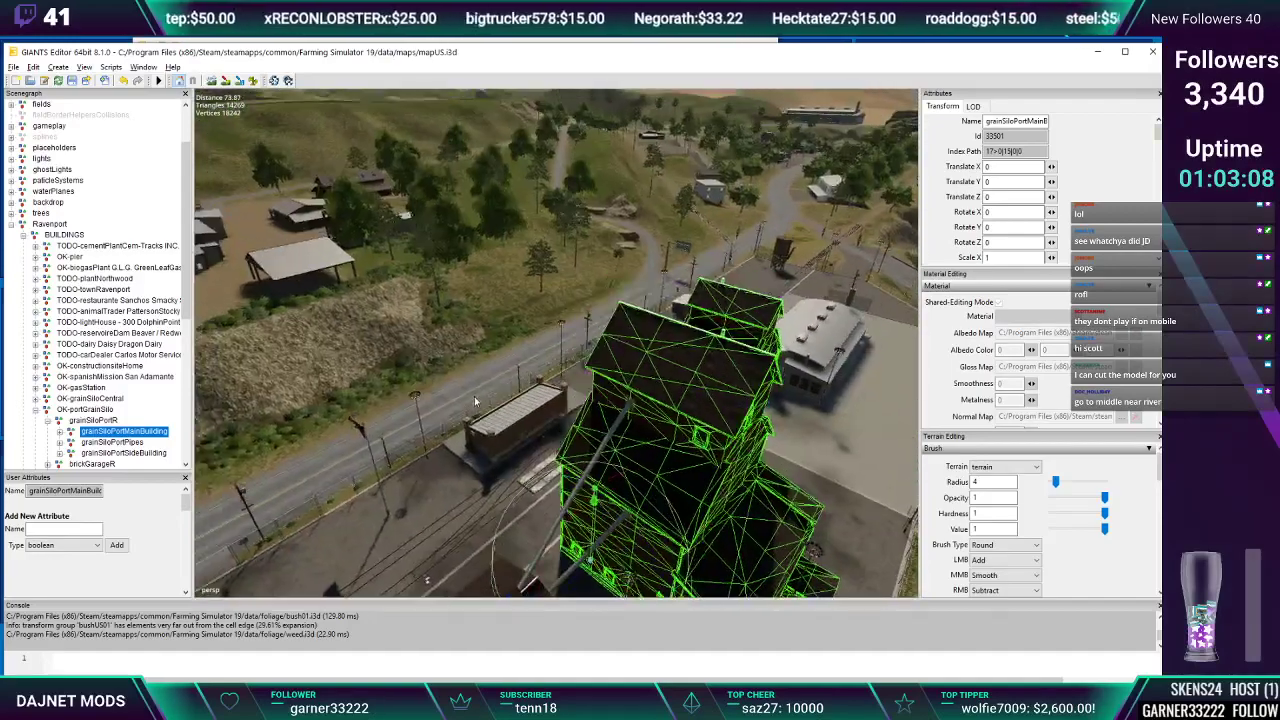
Survey the map inland from the port across the fields to the red-roofed buildings and rusty water tower
right_click_drag(474, 396, 471, 270, "alt")
middle_click_drag(471, 270, 447, 455, "alt")
right_click_drag(447, 451, 480, 433, "alt")
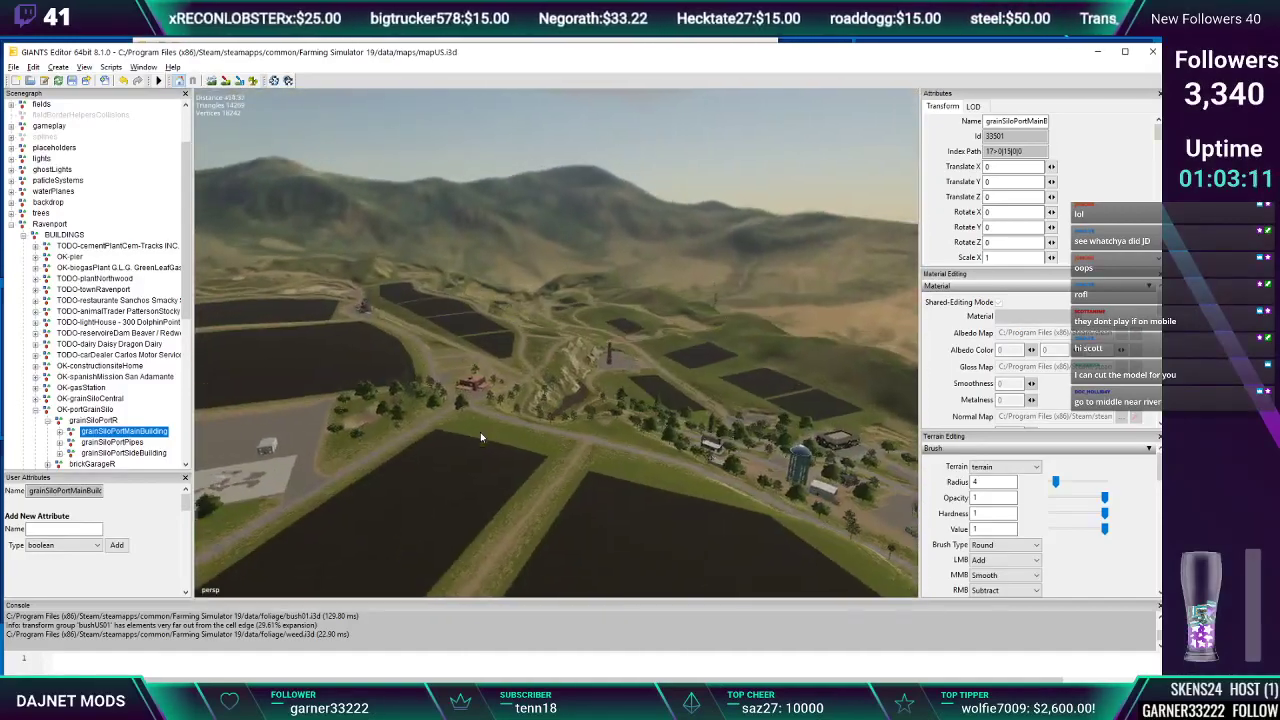
right_click_drag(529, 307, 612, 308, "alt")
left_click_drag(612, 308, 566, 258, "alt")
right_click_drag(566, 258, 508, 254, "alt")
left_click_drag(508, 254, 488, 229, "alt")
right_click_drag(499, 304, 580, 330, "alt")
left_click_drag(580, 330, 600, 345, "alt")
right_click_drag(600, 345, 629, 359, "alt")
left_click_drag(629, 359, 652, 362, "alt")
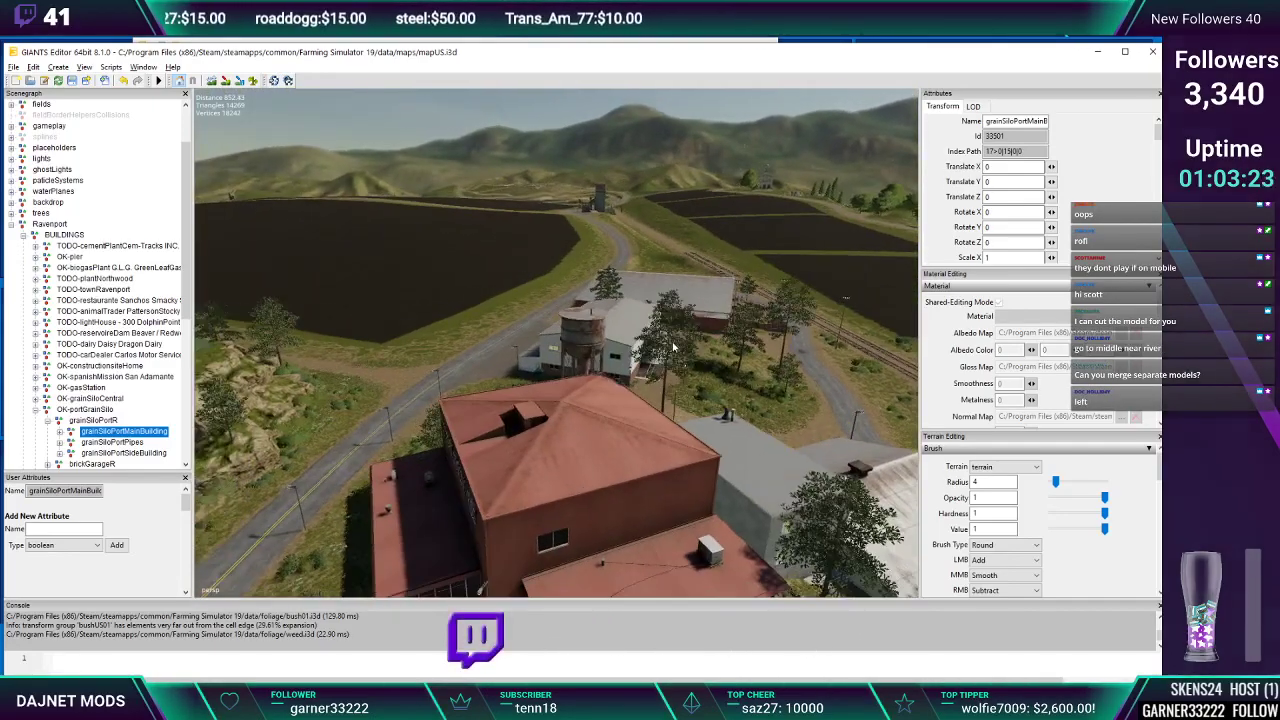
mouse_move(652, 362)
right_mouse_down("alt")
mouse_move(683, 366)
mouse_move(676, 358)
right_mouse_up("alt")
left_click_drag(676, 358, 658, 349, "alt")
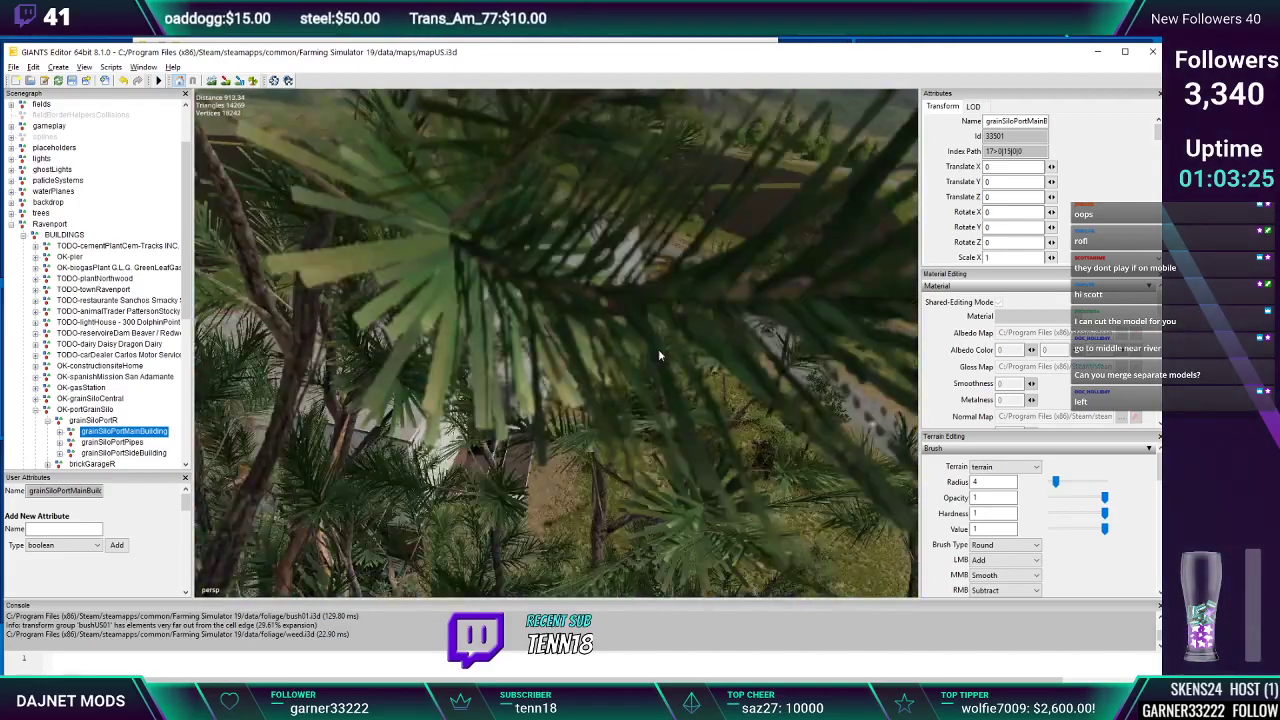
Select the animal trader's auction house beside the rusty water tower and examine its covered walkway
right_click_drag(658, 349, 669, 335, "alt")
left_click_drag(669, 335, 549, 330, "alt")
right_click_drag(549, 330, 565, 329, "alt")
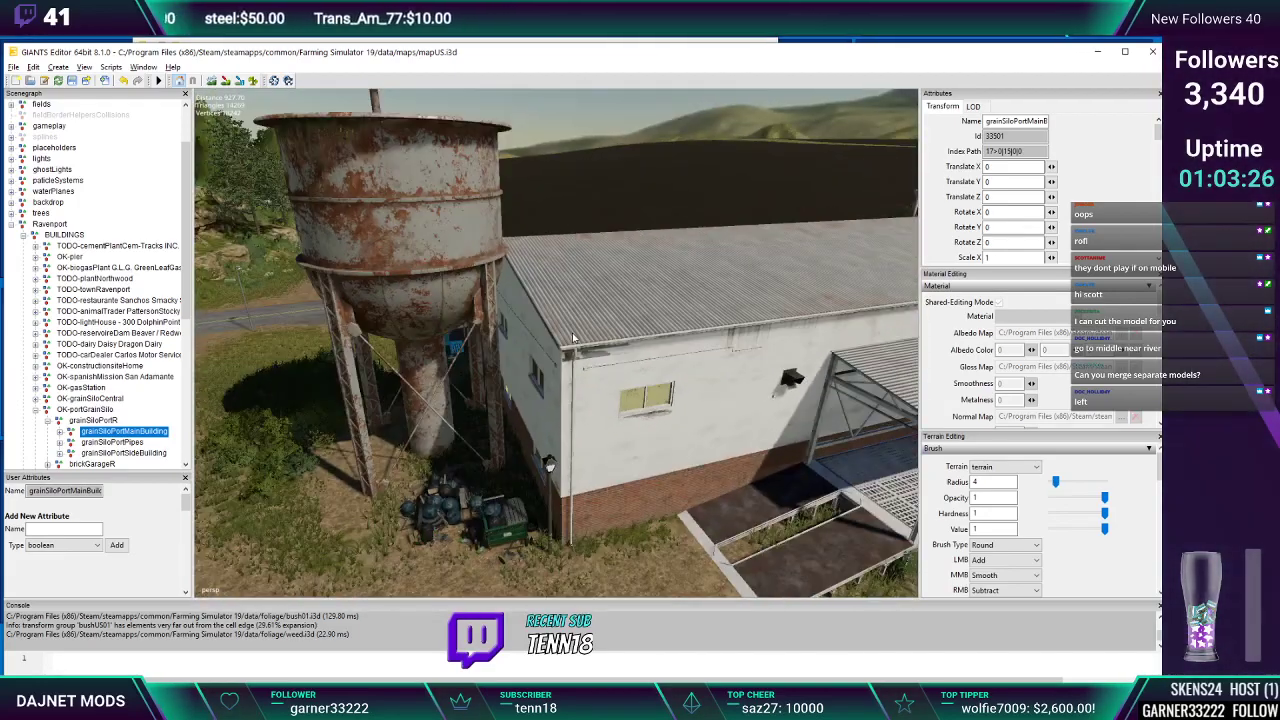
middle_click_drag(565, 329, 552, 326, "alt")
right_click_drag(552, 326, 556, 328, "alt")
left_click(562, 364)
left_click_drag(562, 364, 757, 338, "alt")
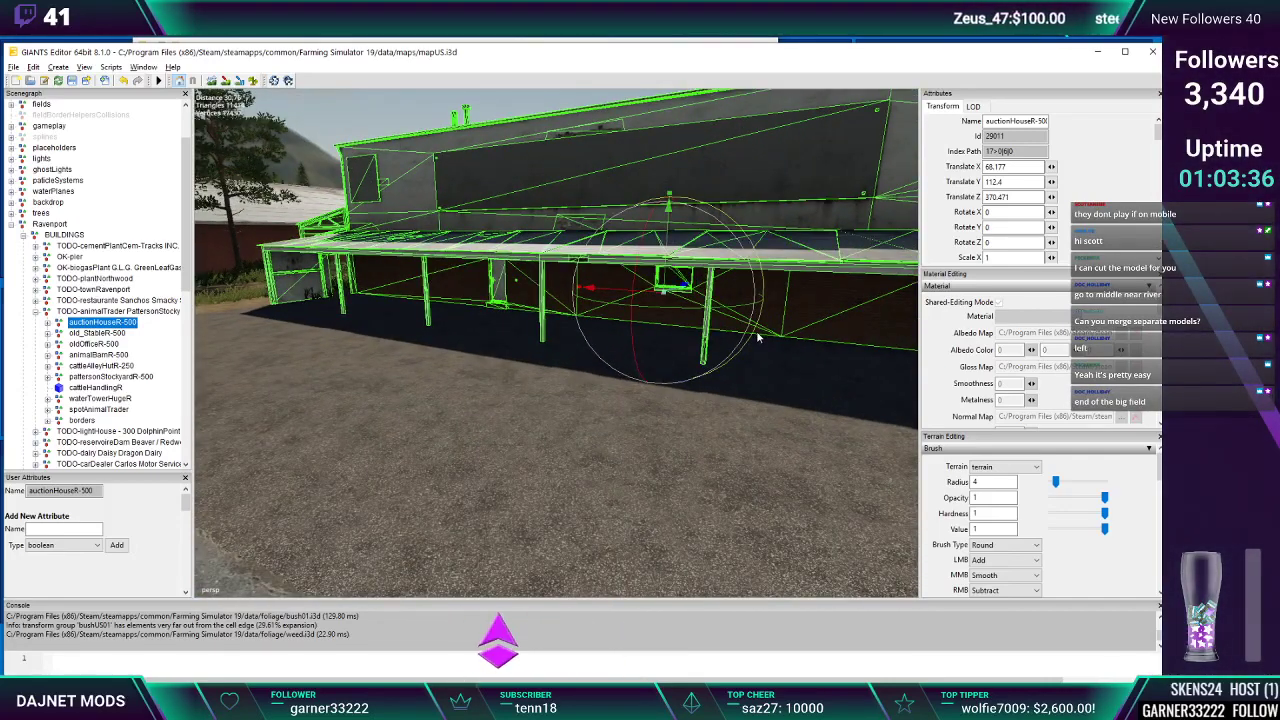
Go to the green grain silo building beyond the large field and examine it up close
scroll(755, 351, "down", 5)
left_click_drag(755, 351, 584, 459, "alt")
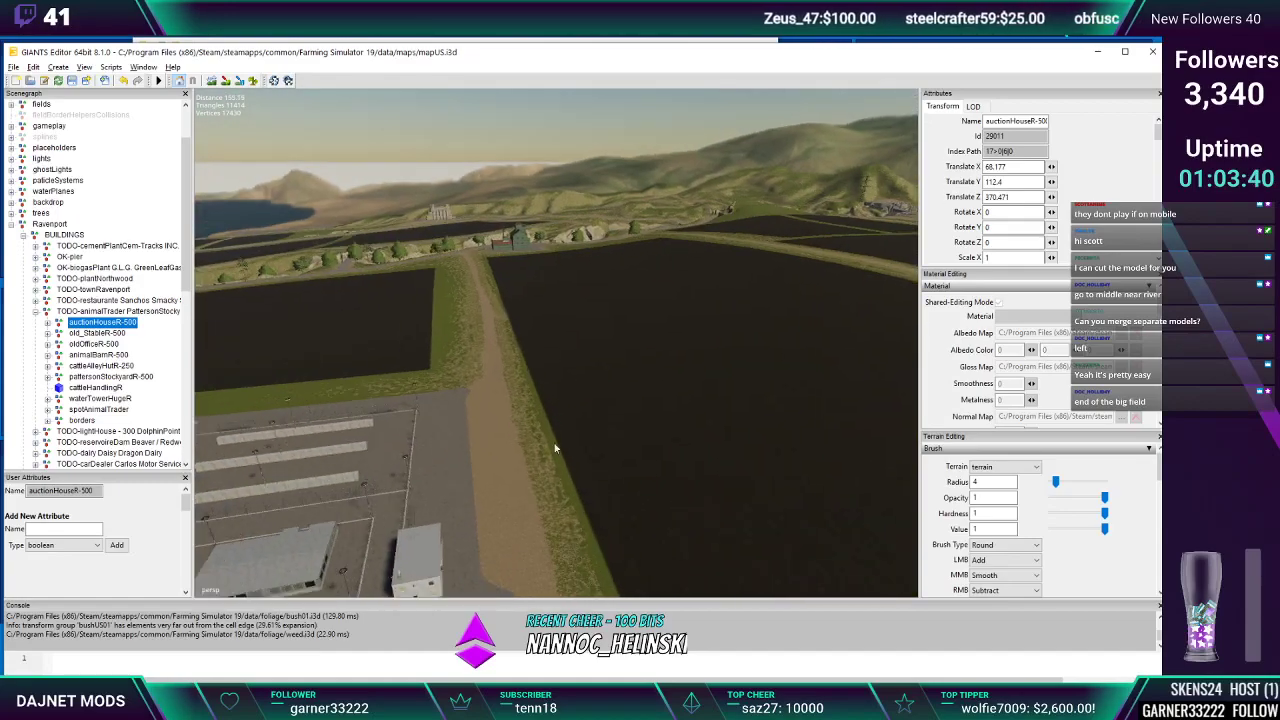
scroll(673, 397, "up", 6)
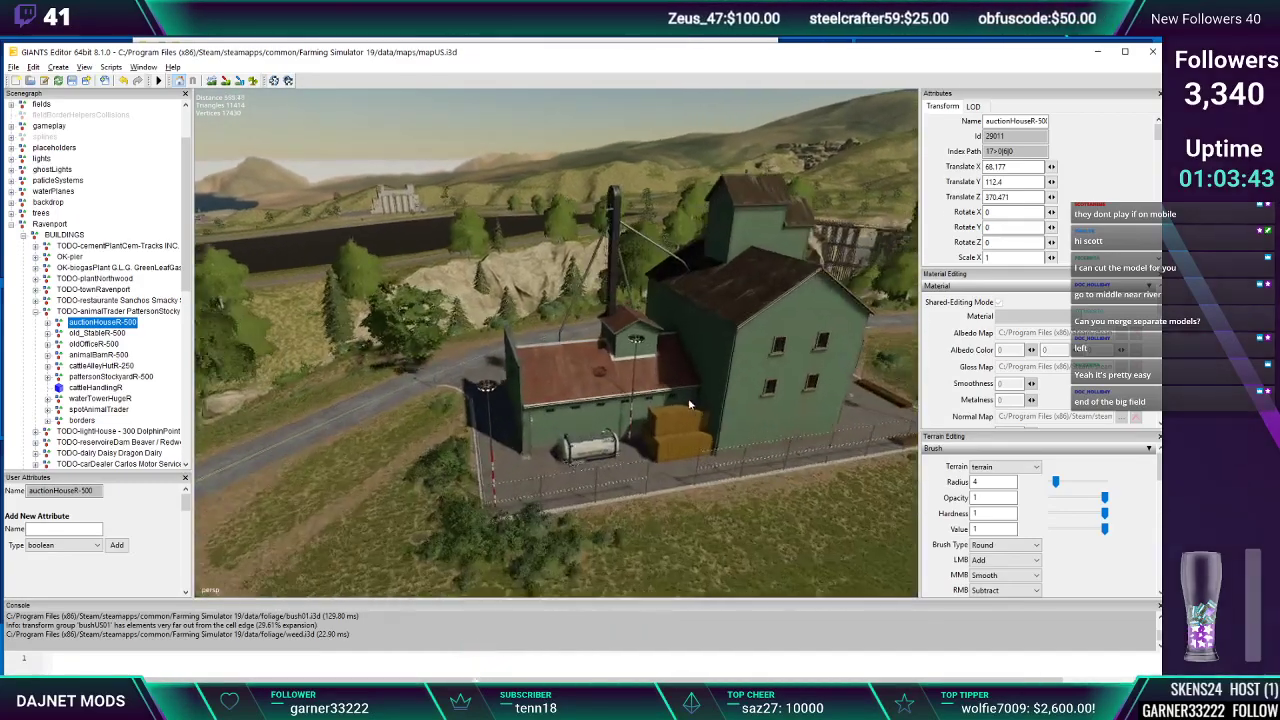
mouse_move(688, 403)
left_mouse_down("alt")
mouse_move(750, 396)
mouse_move(674, 403)
mouse_move(688, 393)
left_mouse_up("alt")
scroll(674, 403, "up", 4)
scroll(674, 405, "down", 5)
scroll(687, 390, "up", 3)
Select the grainSiloCentralR building and examine its walls, roof and loading dock from all sides
left_click(648, 307)
scroll(648, 307, "down", 4)
left_click_drag(648, 307, 505, 342, "alt")
scroll(505, 342, "up", 8)
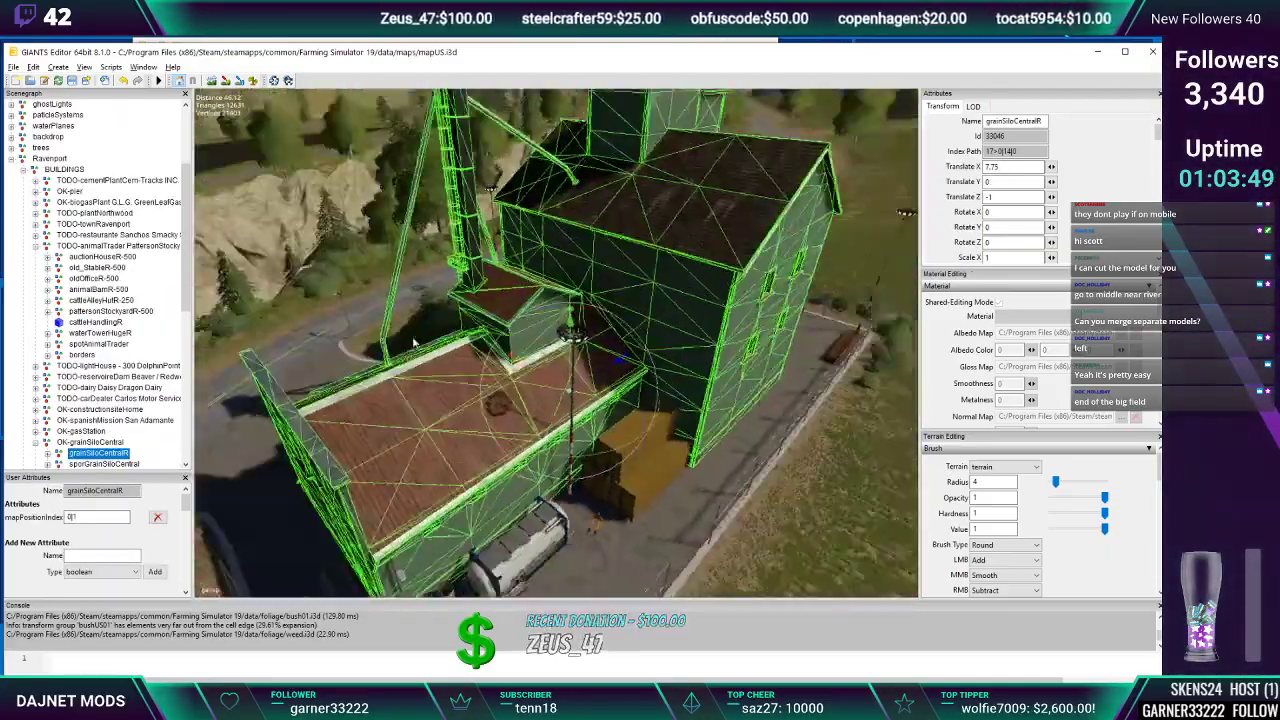
scroll(394, 341, "down", 3)
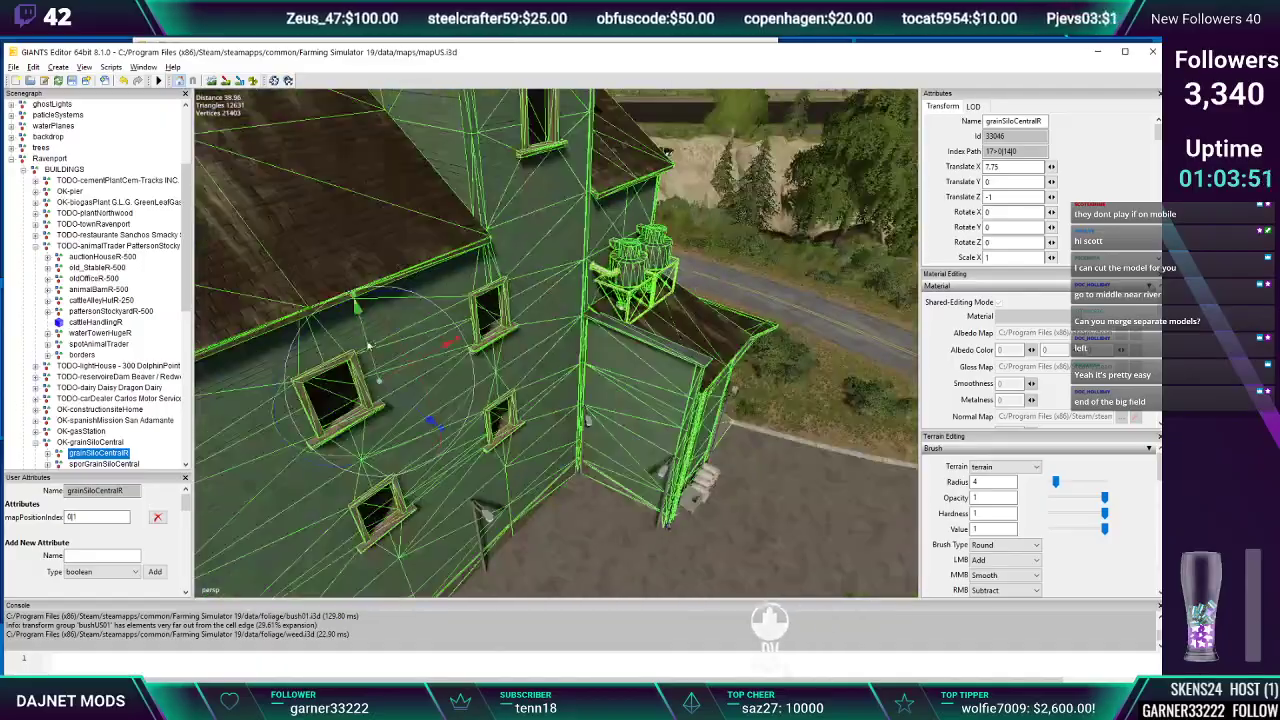
left_click_drag(394, 341, 705, 370, "alt")
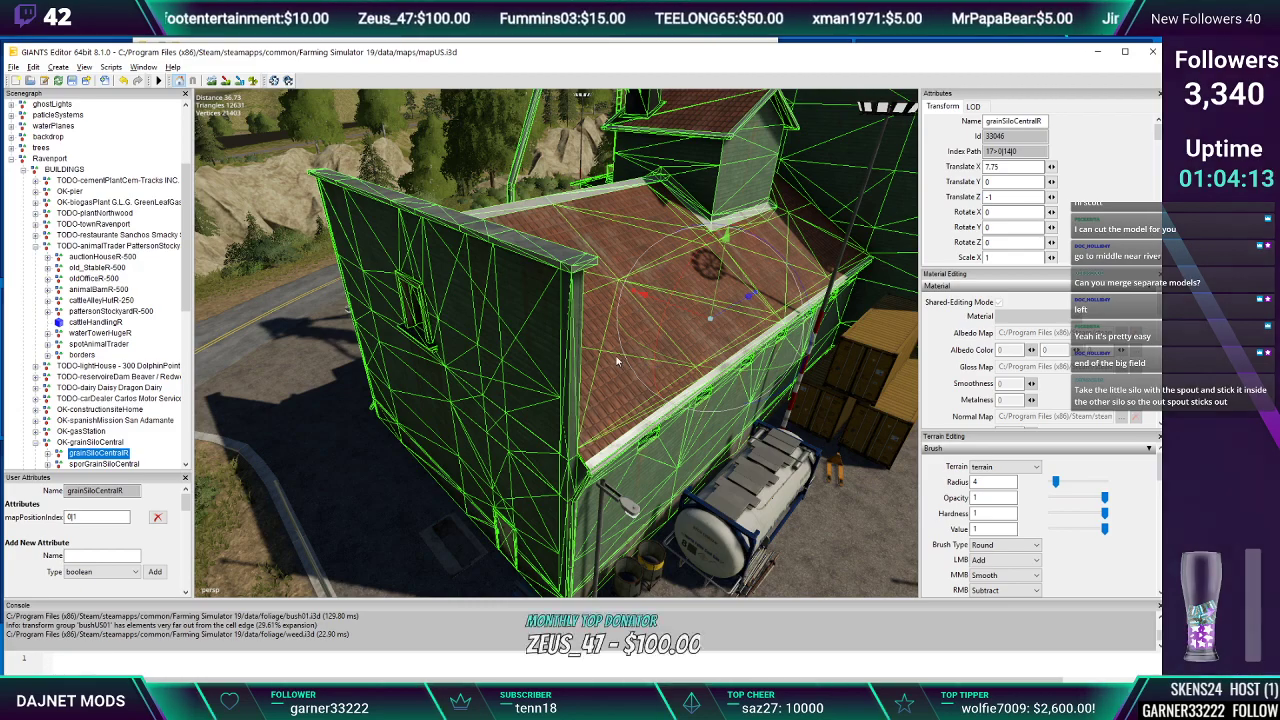
left_click_drag(617, 361, 730, 408, "alt")
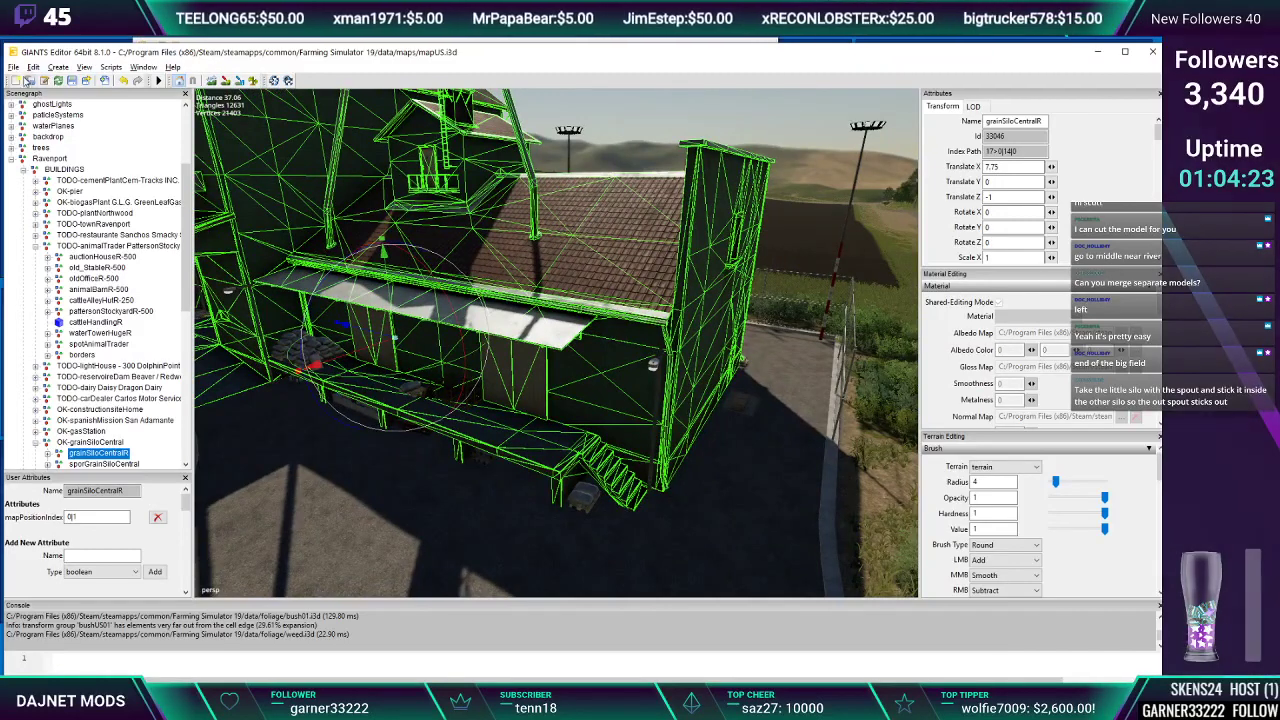
Export the selected central grain silo with its files as Exchange.i3d into the optimized/FS19_PVExchange folder
left_click(14, 67)
left_click(50, 236)
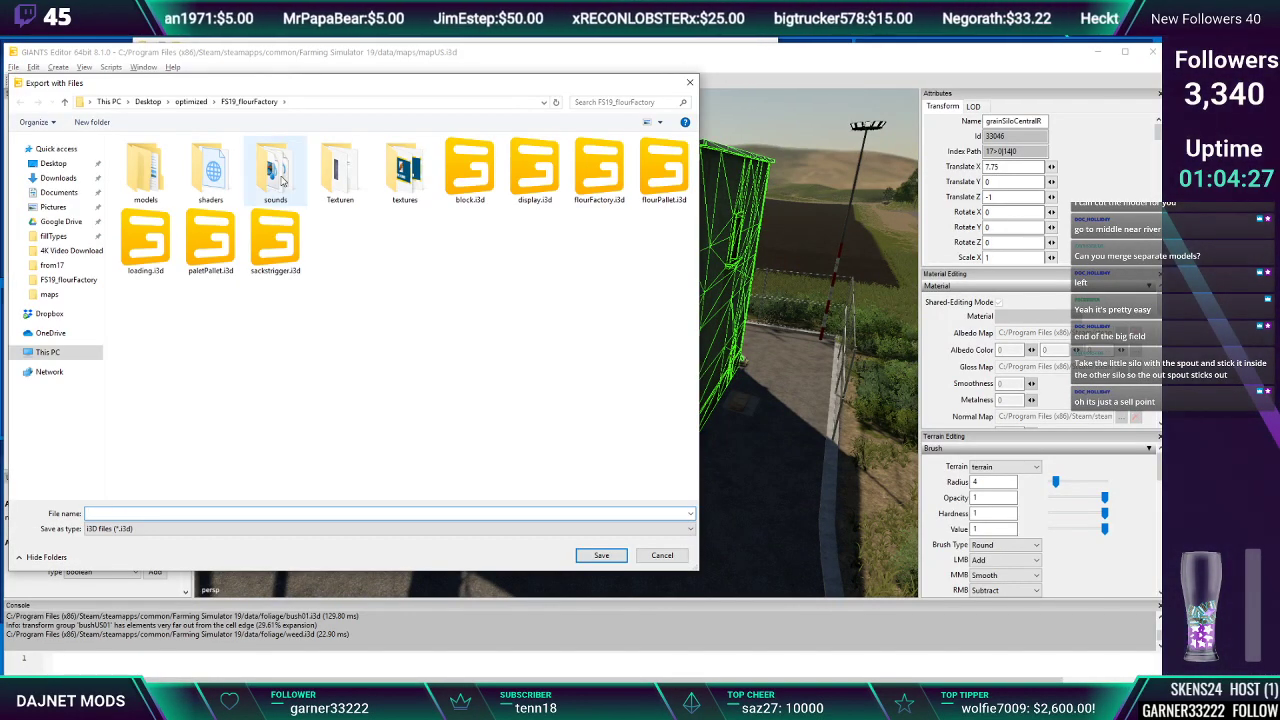
left_click(195, 102)
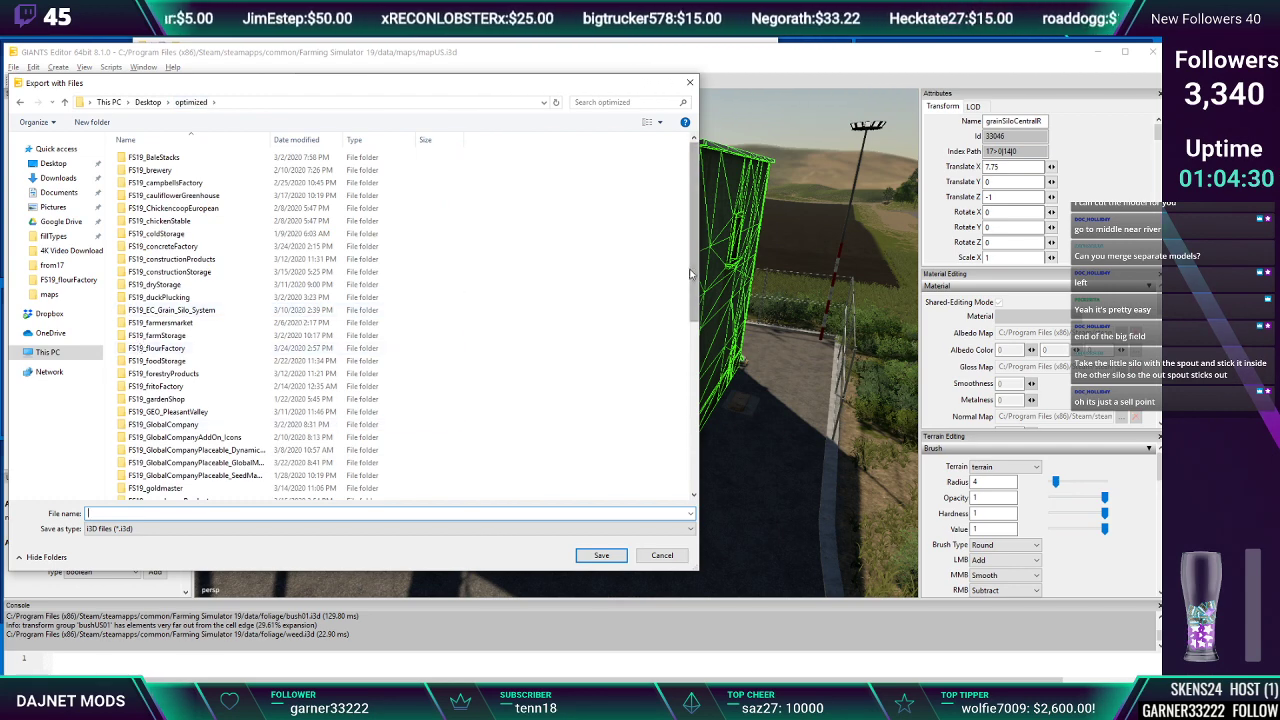
left_click_drag(690, 305, 691, 393)
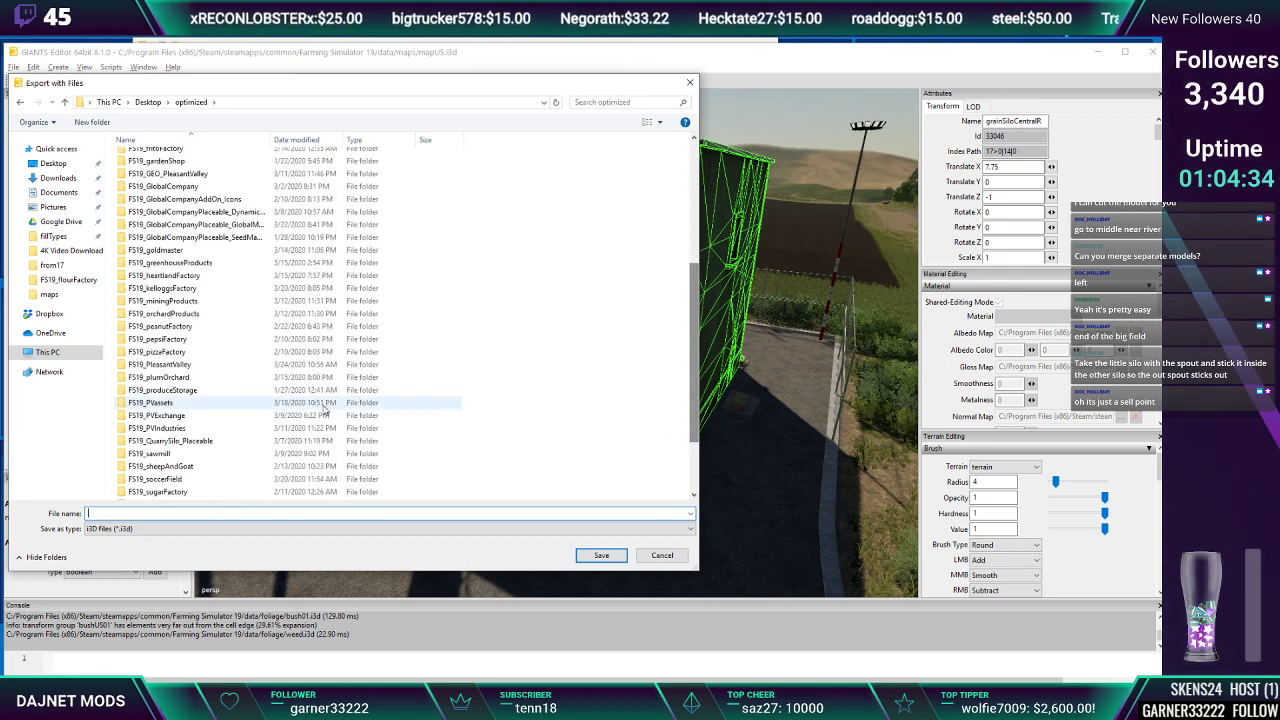
double_click(188, 419)
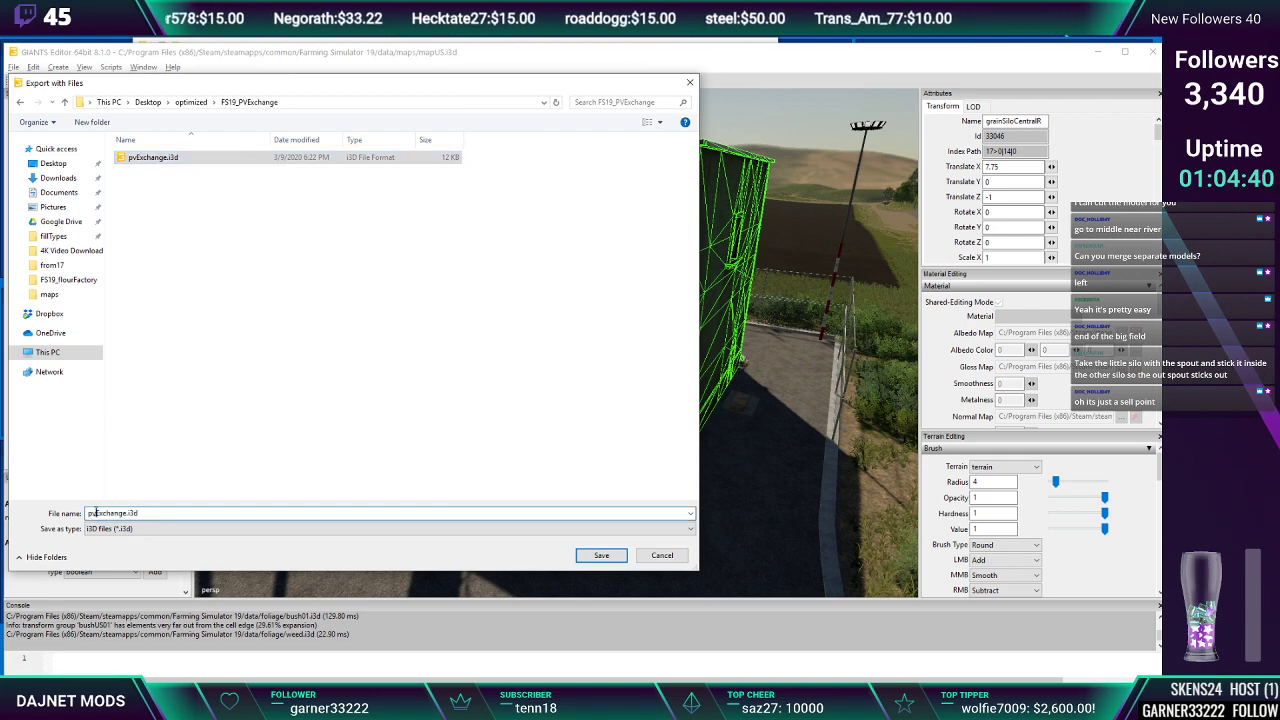
left_click(603, 556)
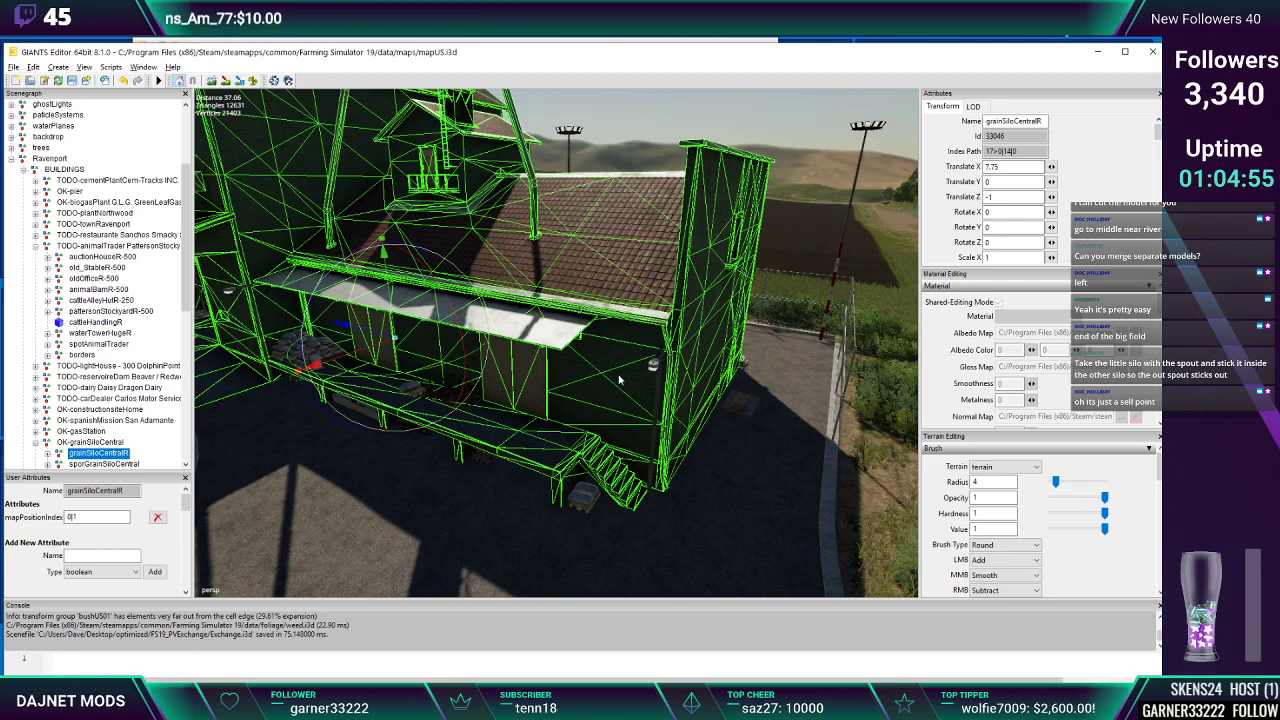
Travel from the central grain silo across town past the blue water tower and car dealership towards the tall silos
middle_click_drag(587, 338, 641, 393)
left_click_drag(642, 393, 780, 380, "alt")
middle_click_drag(740, 350, 651, 429, "alt")
left_click_drag(651, 429, 764, 427, "alt")
right_click_drag(764, 427, 775, 256, "alt")
left_click_drag(775, 256, 501, 322, "alt")
right_click_drag(501, 322, 530, 250, "alt")
left_click_drag(530, 250, 655, 192, "alt")
right_click_drag(655, 197, 640, 190, "alt")
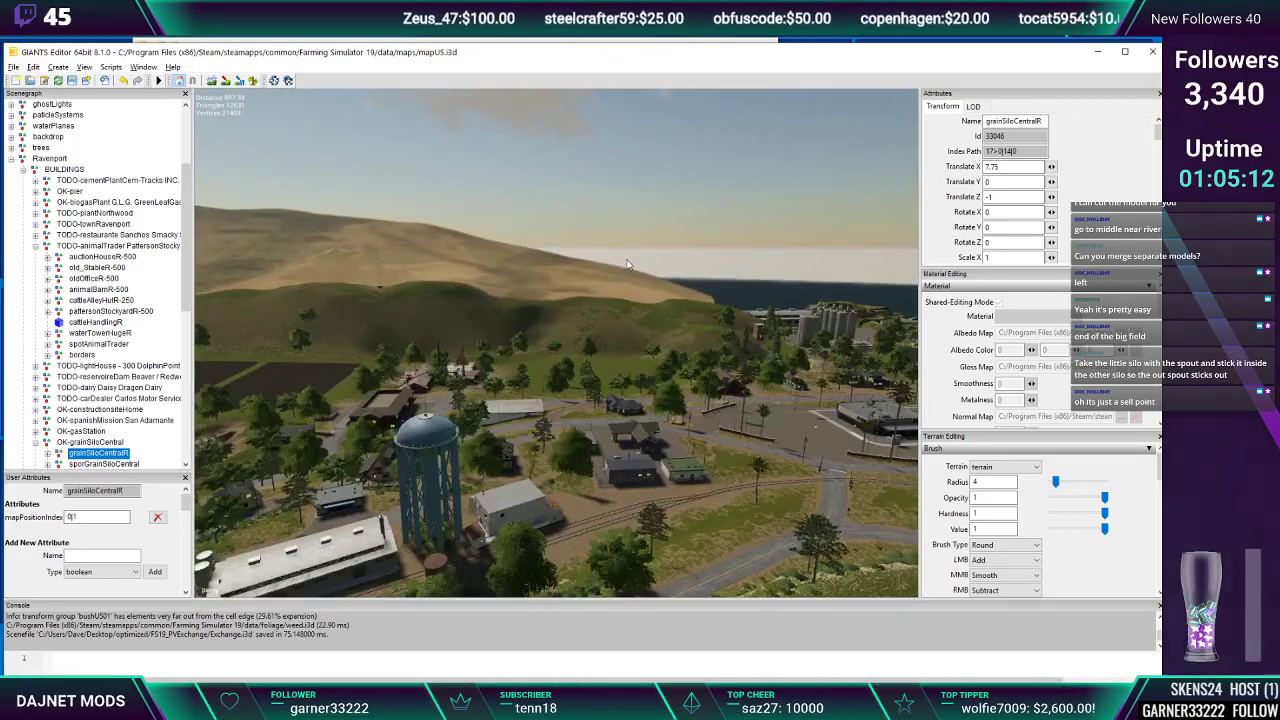
left_click_drag(640, 190, 500, 285, "alt")
right_click_drag(500, 285, 458, 274, "alt")
left_click_drag(458, 274, 590, 250, "alt")
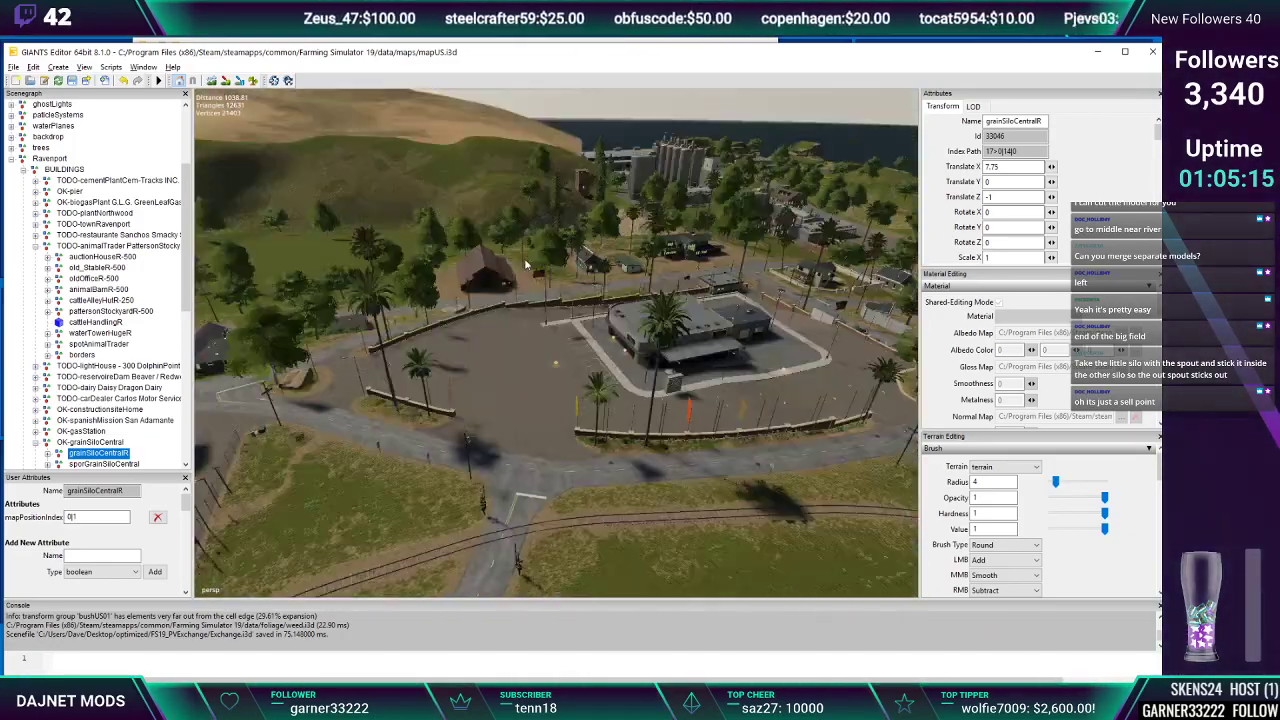
right_click_drag(590, 250, 560, 262, "alt")
left_click_drag(560, 262, 473, 254, "alt")
right_click_drag(473, 254, 520, 198, "alt")
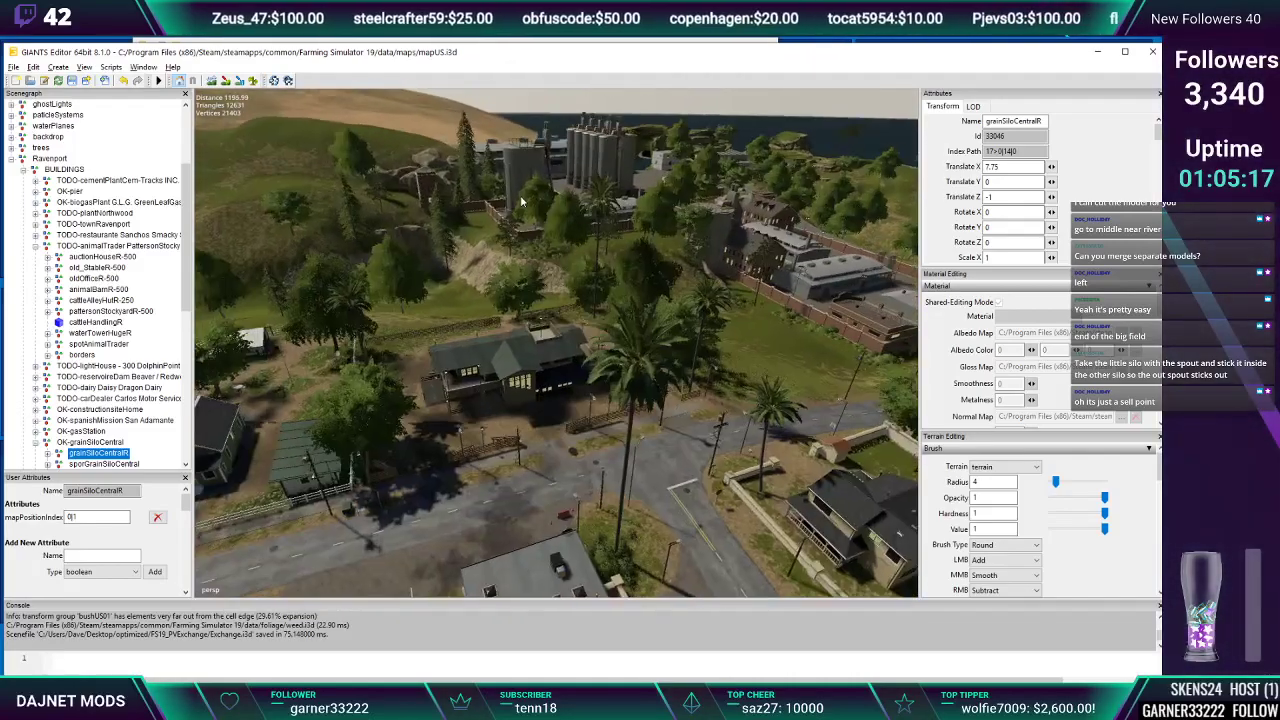
Survey the brick-walled factory compound near the tall concrete silos for reusable buildings
left_click_drag(513, 230, 600, 255, "alt")
right_click_drag(600, 255, 543, 334, "alt")
left_click_drag(543, 334, 503, 340, "alt")
right_click_drag(503, 340, 520, 350, "alt")
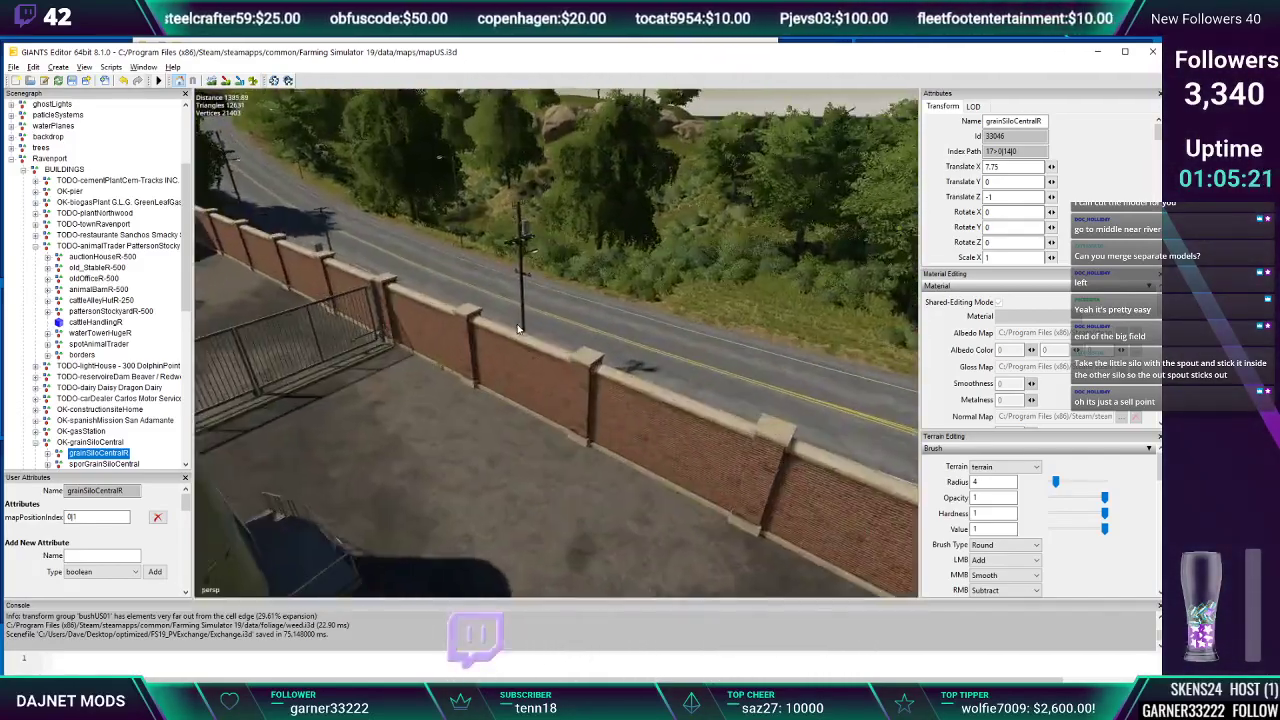
left_click_drag(520, 350, 470, 322, "alt")
right_click_drag(470, 322, 464, 322, "alt")
left_click_drag(464, 322, 392, 306, "alt")
right_click_drag(392, 306, 440, 350, "alt")
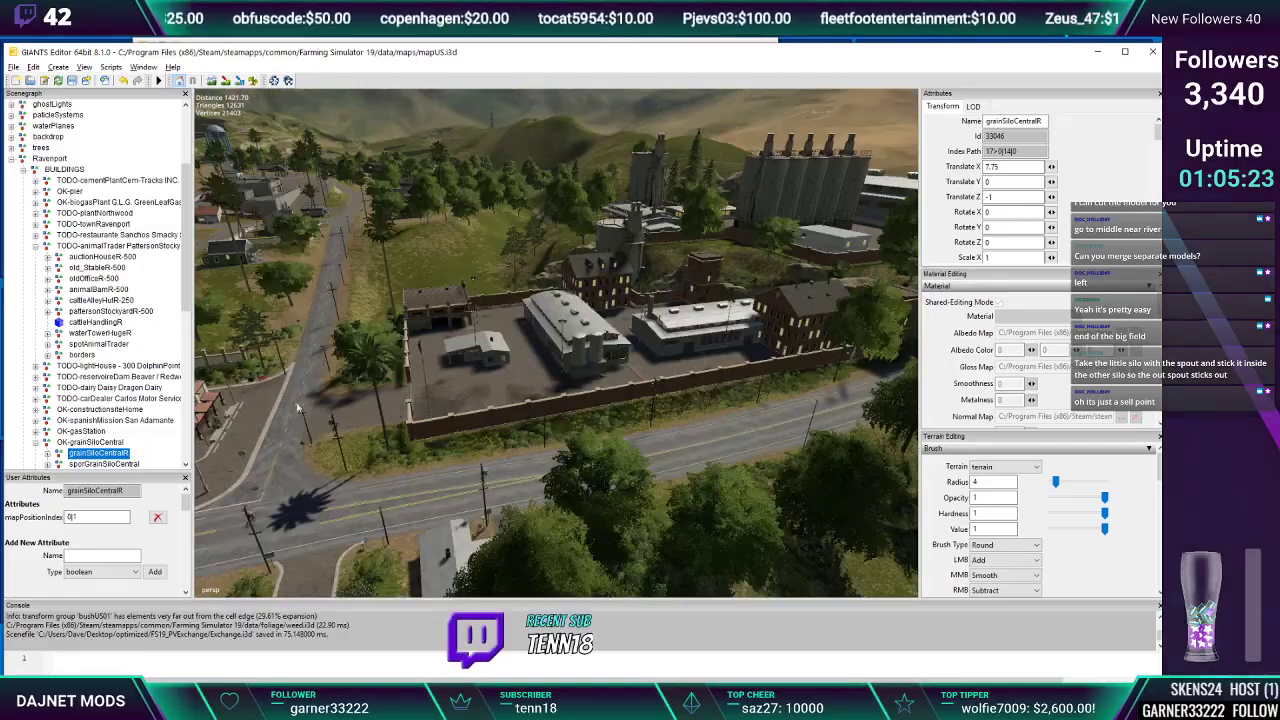
Follow the coastal railway past the basketball court to the harbor yard with the tall red grain silo building
left_click_drag(440, 350, 473, 405, "alt")
right_click_drag(473, 405, 550, 260, "alt")
middle_click_drag(550, 260, 566, 308, "alt")
right_click_drag(566, 308, 579, 280, "alt")
middle_click_drag(578, 280, 601, 296, "alt")
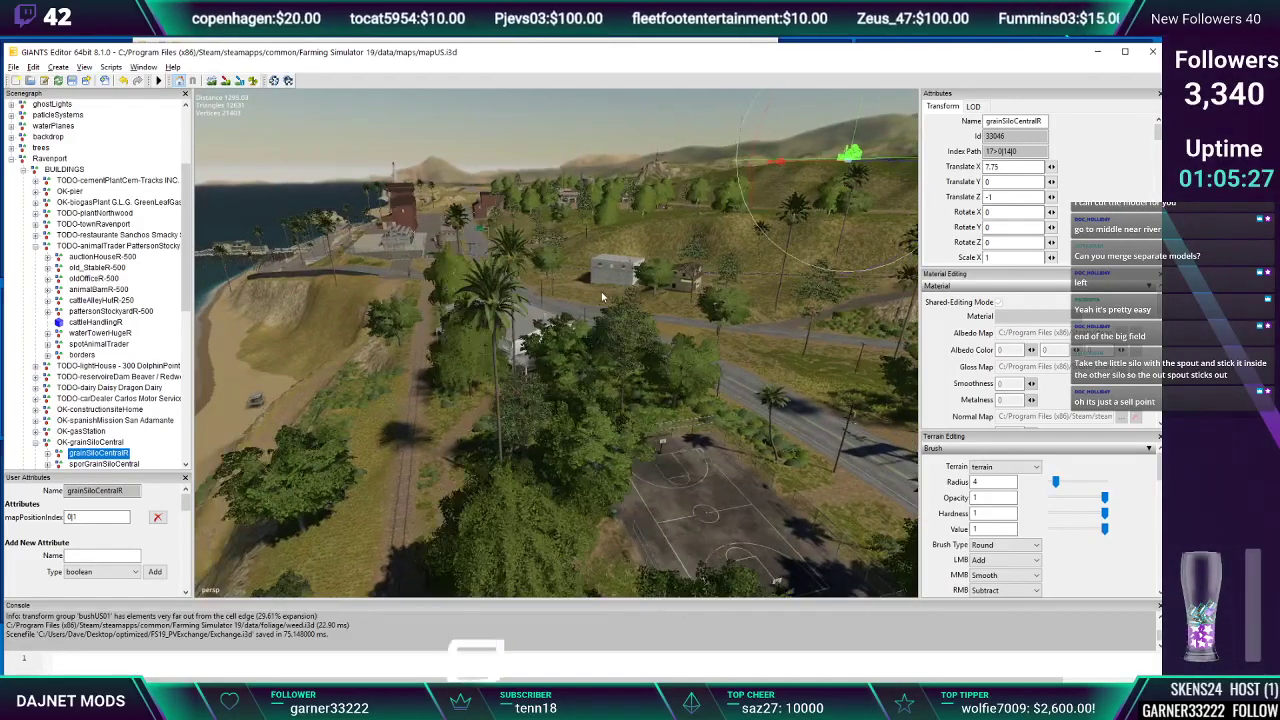
right_click_drag(601, 296, 594, 298, "alt")
middle_click_drag(594, 298, 630, 308, "alt")
right_click_drag(630, 308, 644, 290, "alt")
middle_click_drag(644, 290, 649, 288, "alt")
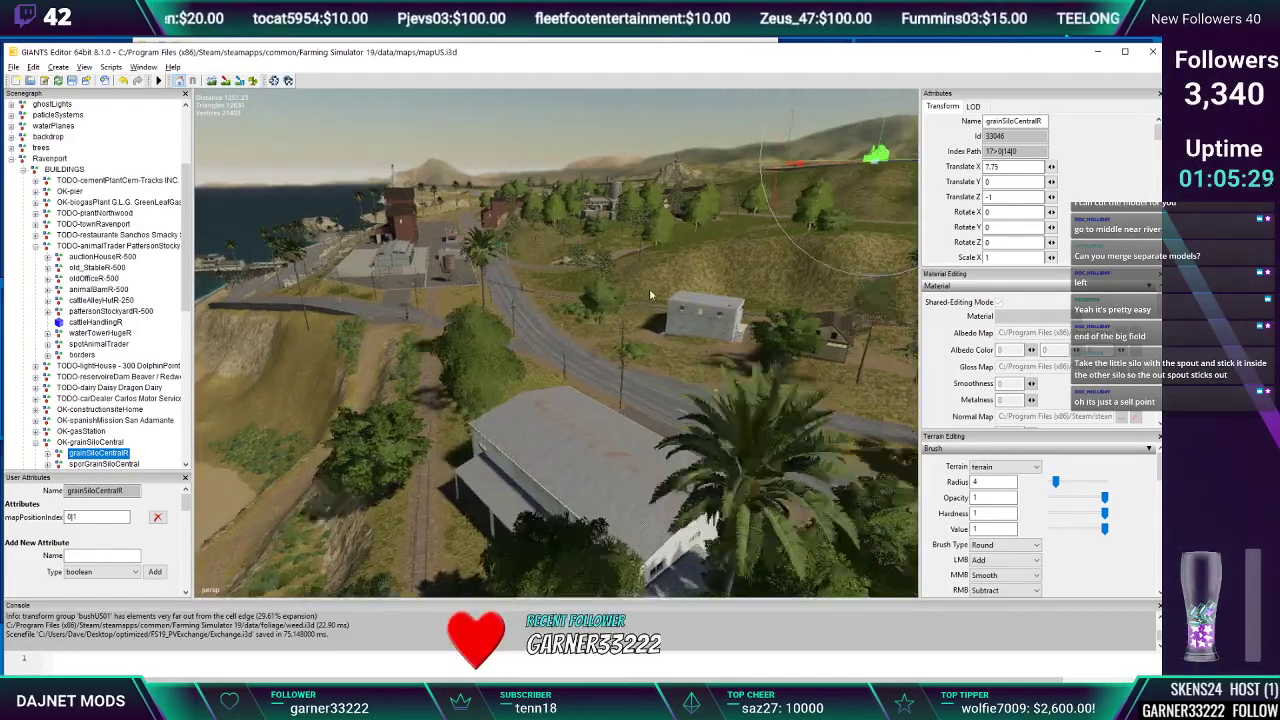
right_click_drag(649, 288, 638, 308, "alt")
middle_click_drag(638, 308, 608, 372, "alt")
right_click_drag(608, 372, 566, 376, "alt")
middle_click_drag(566, 376, 625, 378, "alt")
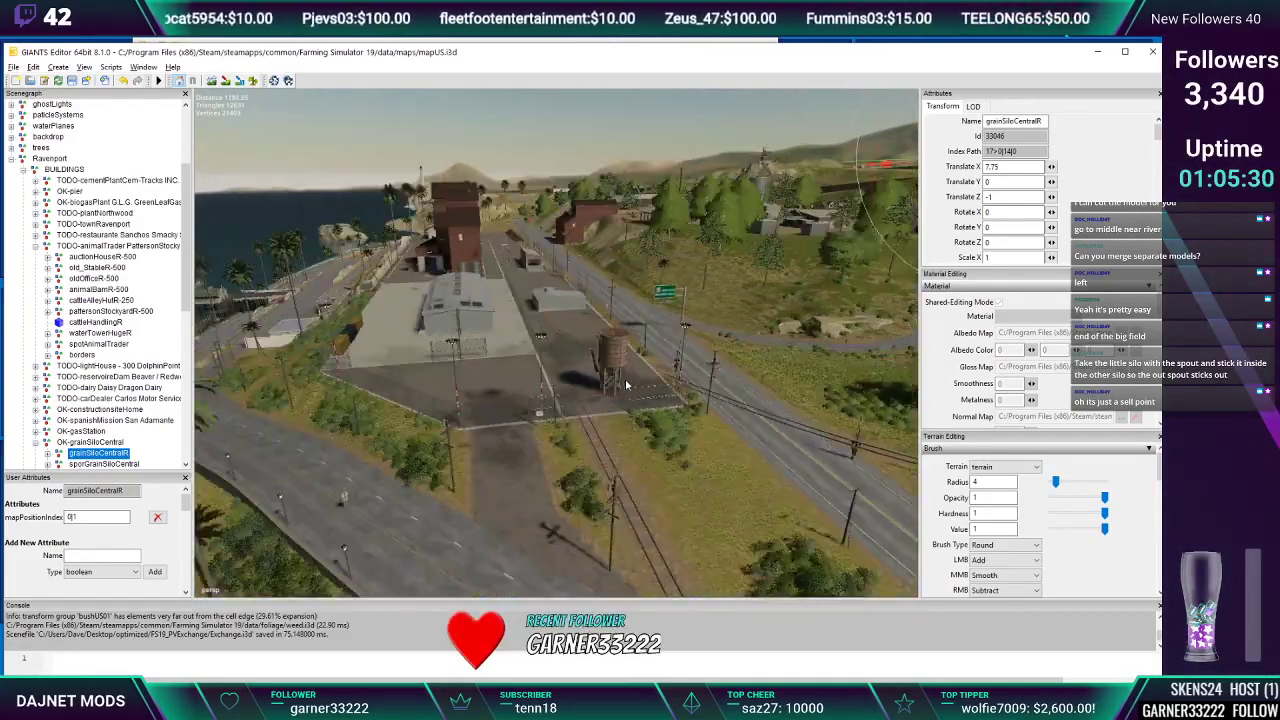
Examine the wooden water tower with its rusty spout beside the railway up close
right_click_drag(625, 378, 648, 350, "alt")
middle_click_drag(648, 350, 634, 308, "alt")
right_click_drag(634, 308, 655, 328, "alt")
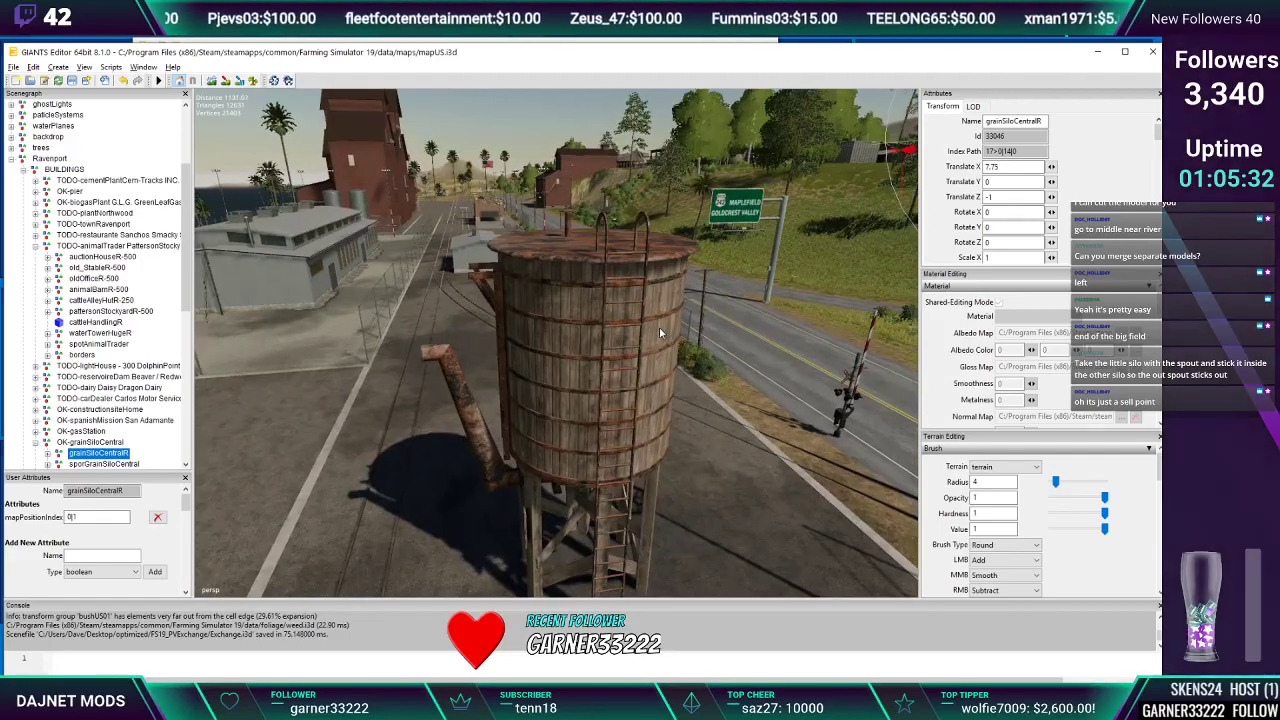
middle_click_drag(655, 328, 668, 388, "alt")
right_click_drag(668, 388, 658, 385, "alt")
mouse_move(657, 385)
middle_mouse_down("alt")
mouse_move(677, 336)
mouse_move(657, 403)
middle_mouse_up("alt")
right_click_drag(657, 403, 670, 345, "alt")
middle_click_drag(670, 345, 672, 385, "alt")
Go to the rusty-roofed sawmill buildings and examine the metal silo with its base opening and rooftop railing
right_click_drag(671, 381, 692, 331, "alt")
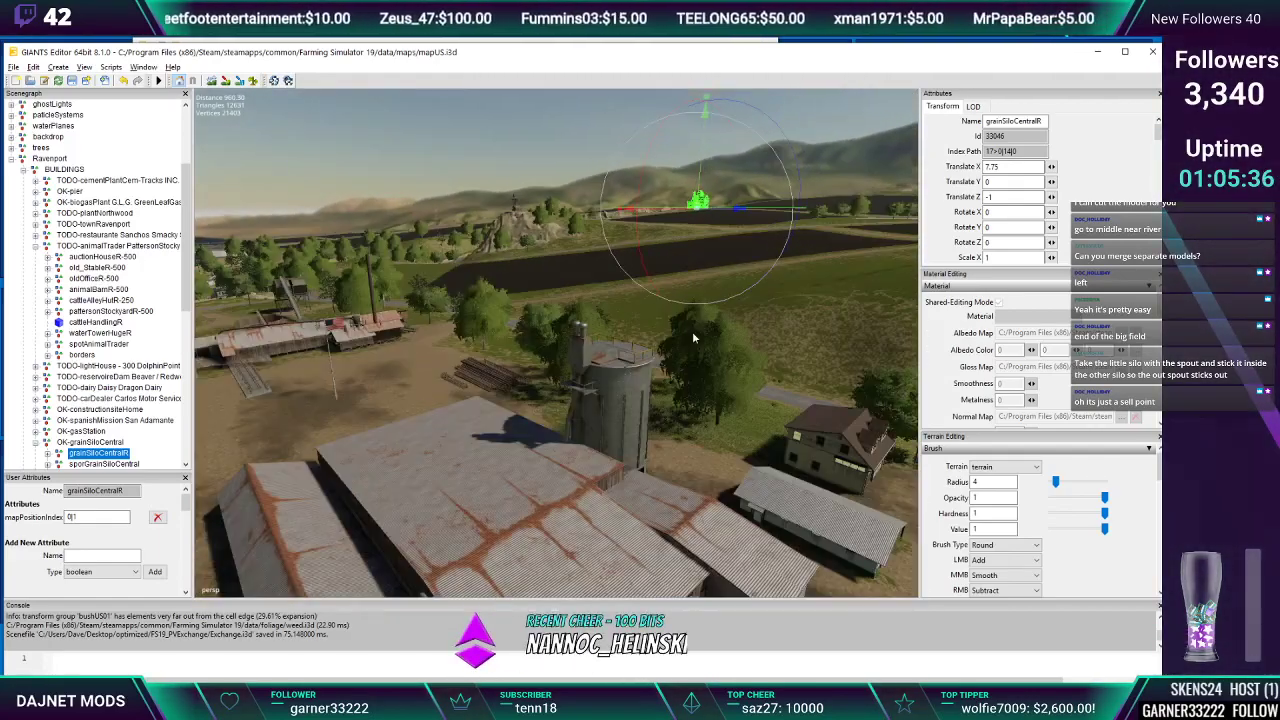
middle_click_drag(692, 331, 650, 322, "alt")
right_click_drag(650, 322, 677, 298, "alt")
left_click_drag(677, 298, 606, 303, "alt")
middle_click_drag(606, 303, 607, 294, "alt")
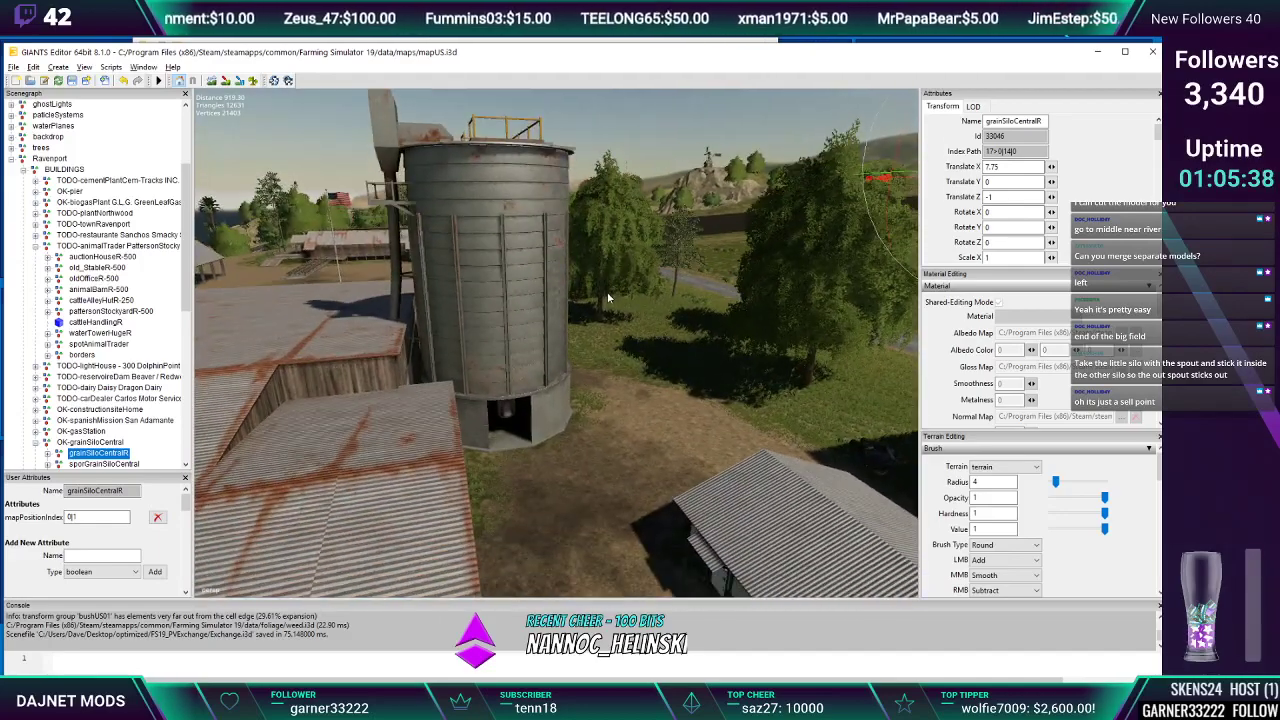
right_click_drag(607, 294, 621, 284, "alt")
middle_click_drag(621, 284, 641, 301, "alt")
scroll(641, 302, "down", 1)
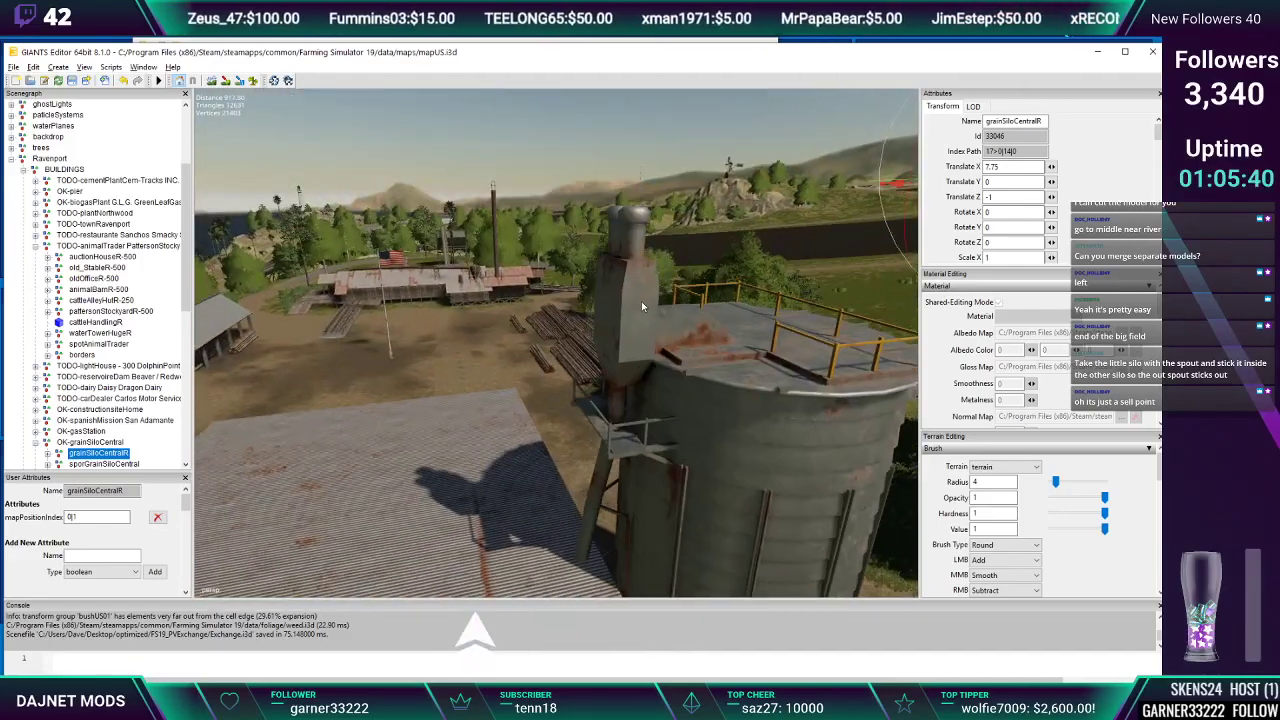
left_click_drag(641, 302, 580, 303, "alt")
middle_click_drag(580, 303, 627, 342, "alt")
right_click_drag(627, 342, 644, 268, "alt")
Find the round metal silo in the brick-walled plant yard, select its dustSiloR object and examine it
left_click_drag(645, 268, 618, 328, "alt")
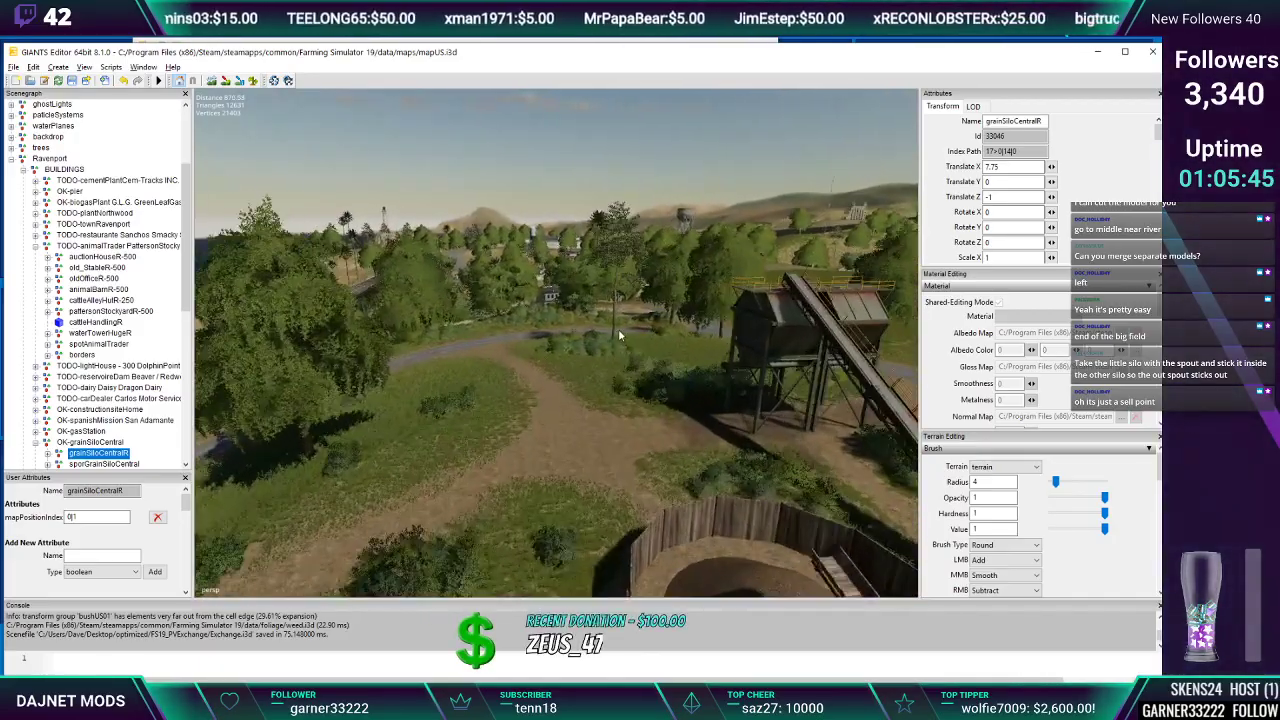
middle_click_drag(618, 328, 612, 319, "alt")
left_click_drag(612, 319, 662, 318, "alt")
middle_click_drag(662, 318, 702, 348, "alt")
left_click_drag(702, 348, 652, 302, "alt")
right_click_drag(652, 302, 704, 280, "alt")
scroll(704, 278, "down", 3)
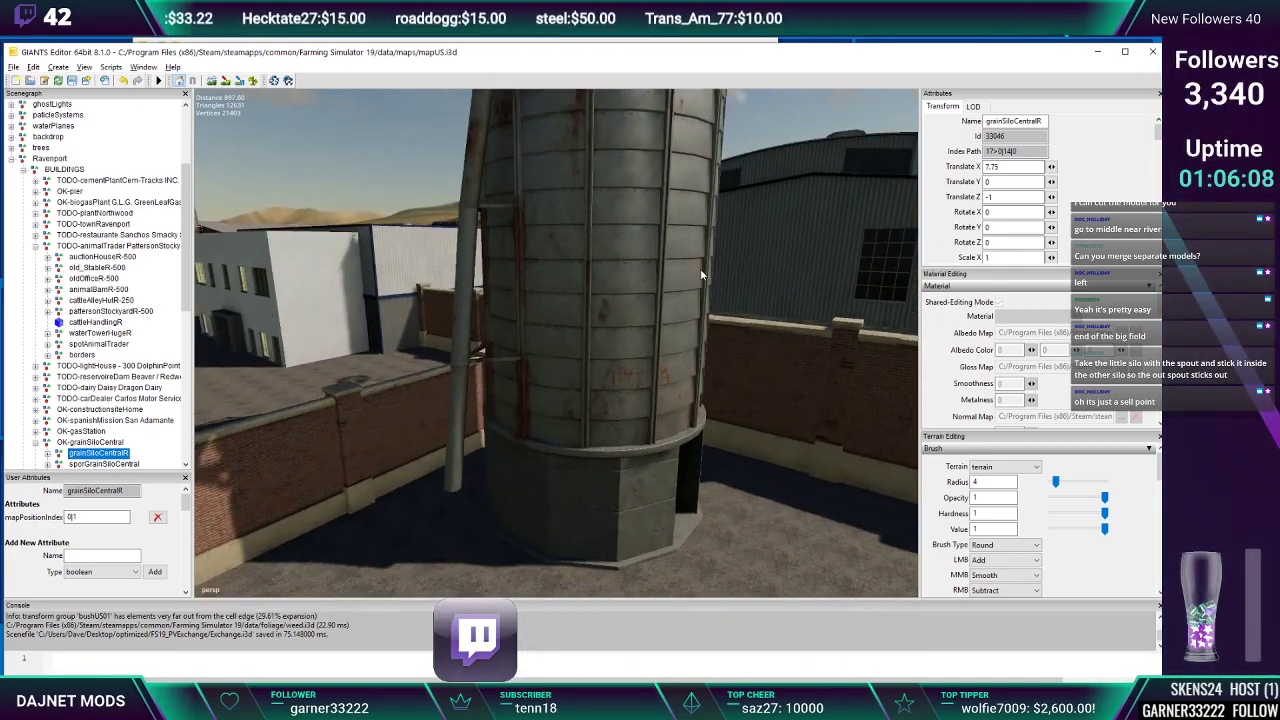
left_click(632, 342)
scroll(642, 308, "down", 5)
left_click_drag(640, 314, 610, 330, "alt")
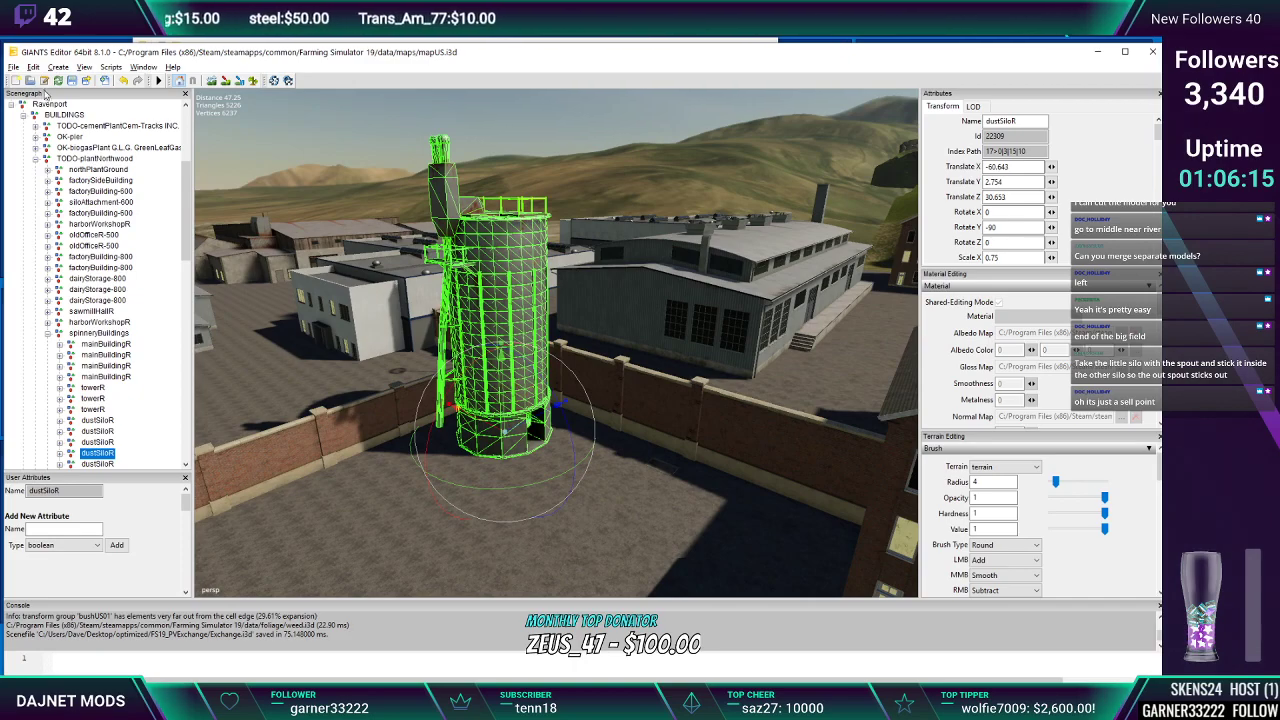
Go to the grain silo beside the railway and select the trainLoader gantry, surveying the roads and pond beyond
left_click_drag(740, 192, 684, 159, "alt")
scroll(685, 187, "up", 4)
scroll(639, 189, "up", 4)
scroll(584, 285, "up", 3)
scroll(666, 240, "up", 8)
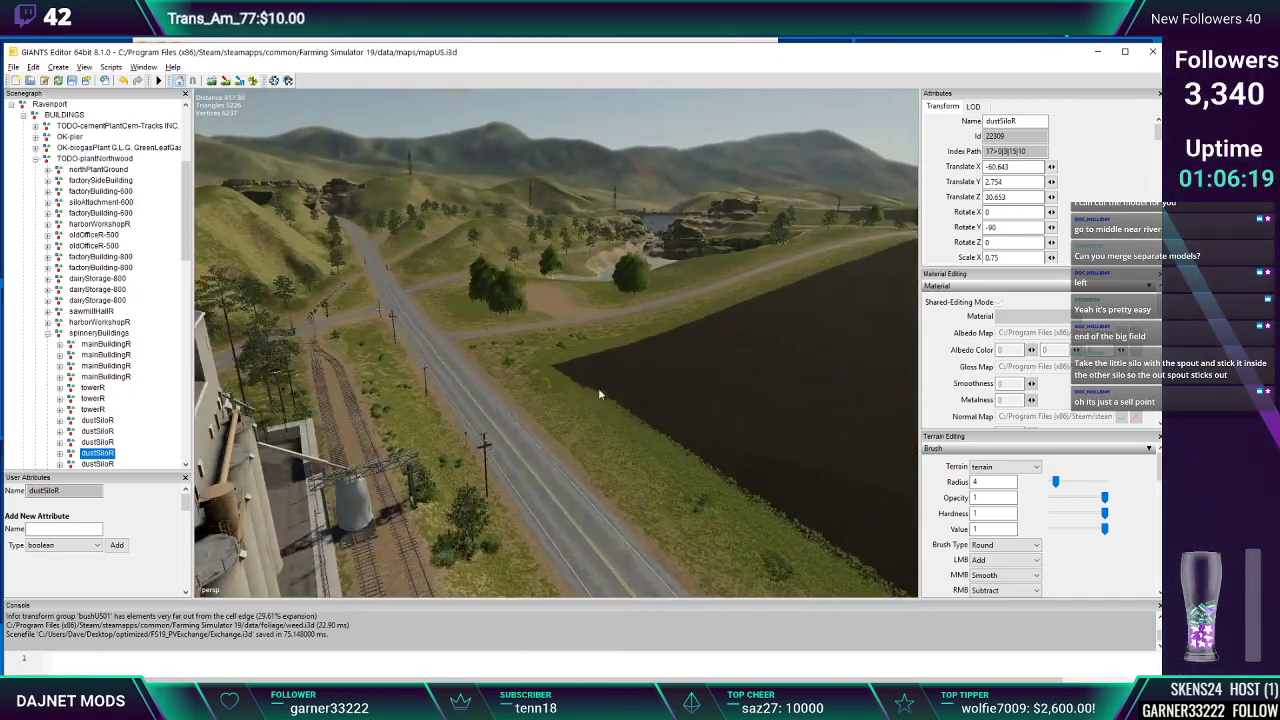
left_click_drag(598, 387, 532, 370, "alt")
scroll(534, 369, "up", 6)
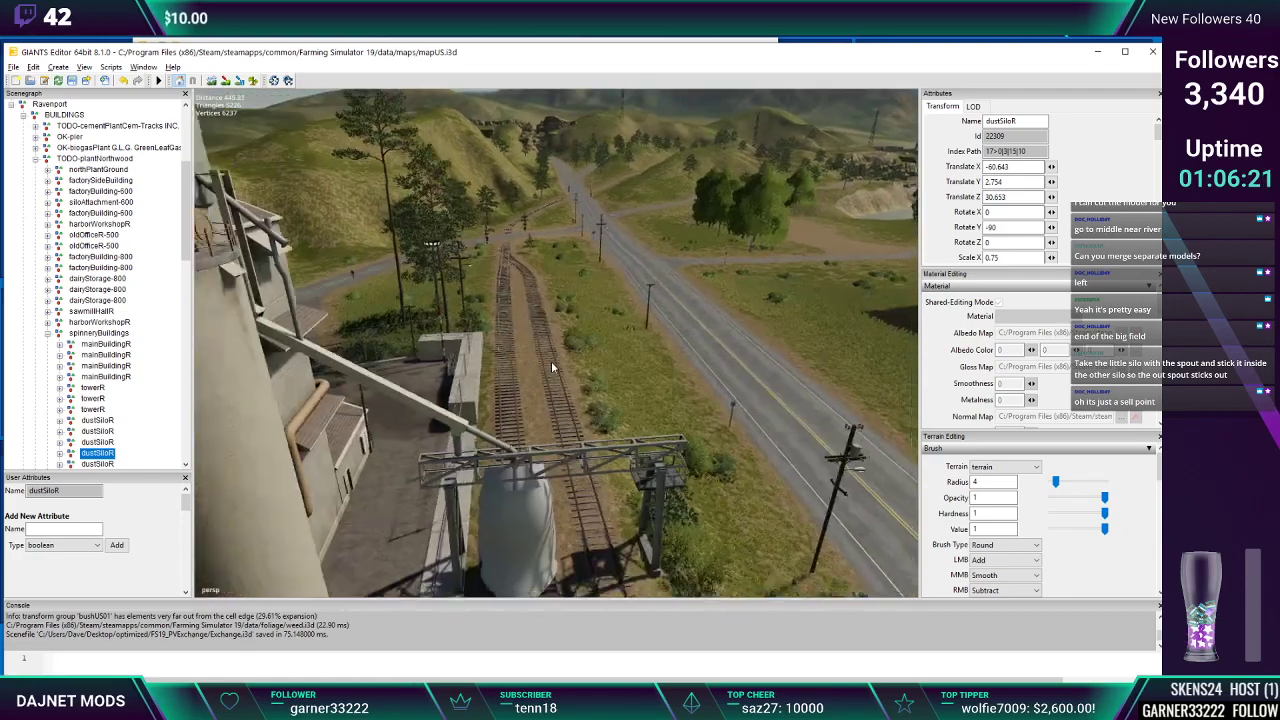
scroll(551, 361, "up", 5)
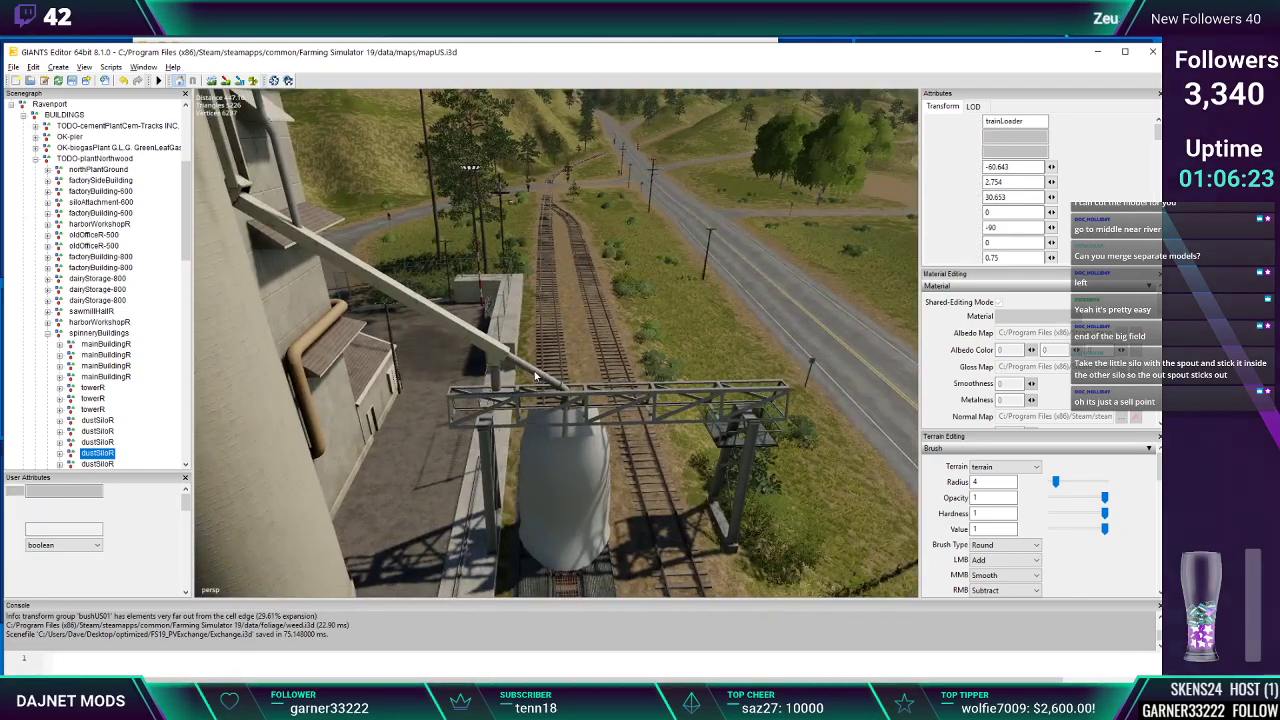
left_click(536, 376)
scroll(640, 366, "up", 6)
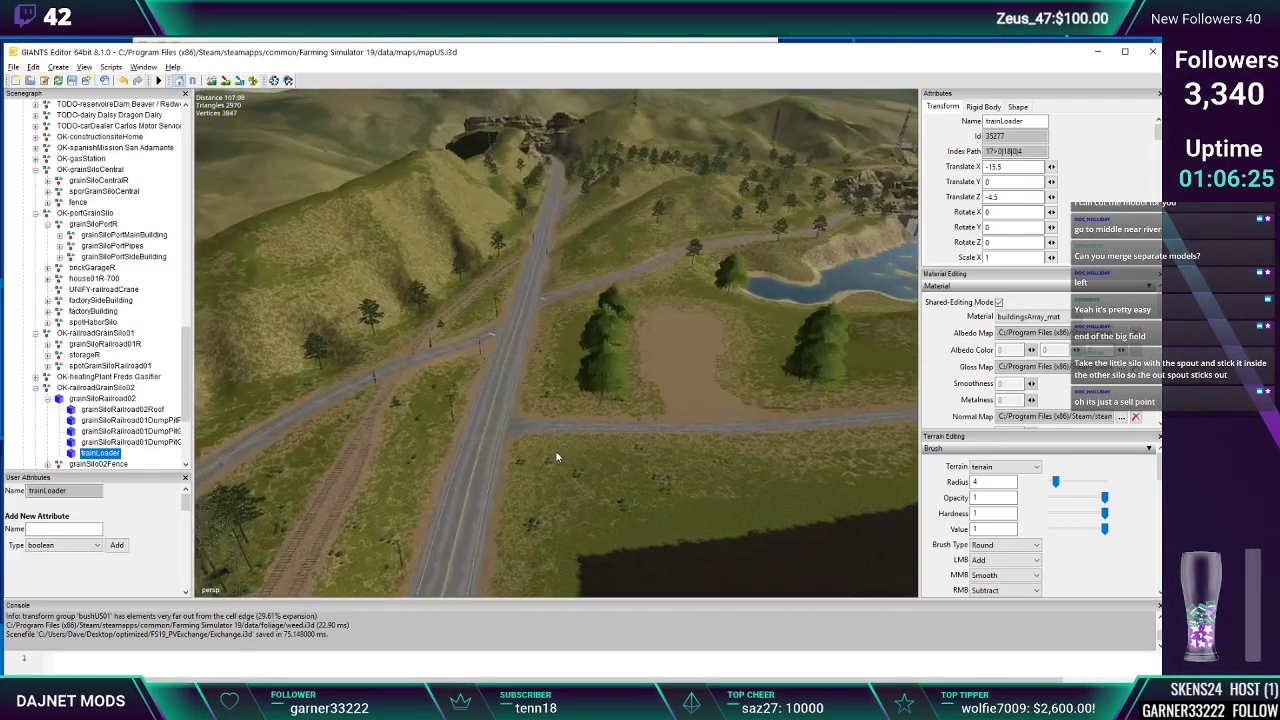
left_click_drag(678, 366, 593, 429, "alt")
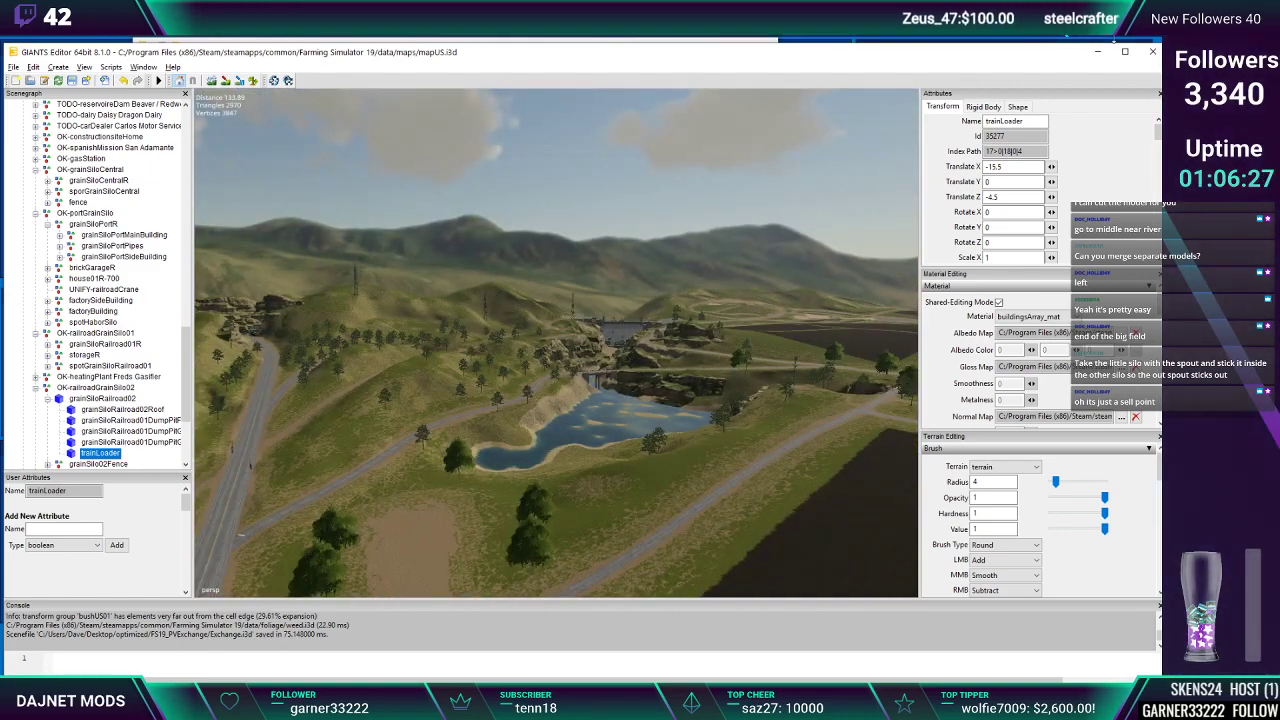
Switch to File Explorer, go to optimized/FS19_PVExchange and open Exchange.i3d with GIANTS Editor 8.1.0
left_click(1100, 51)
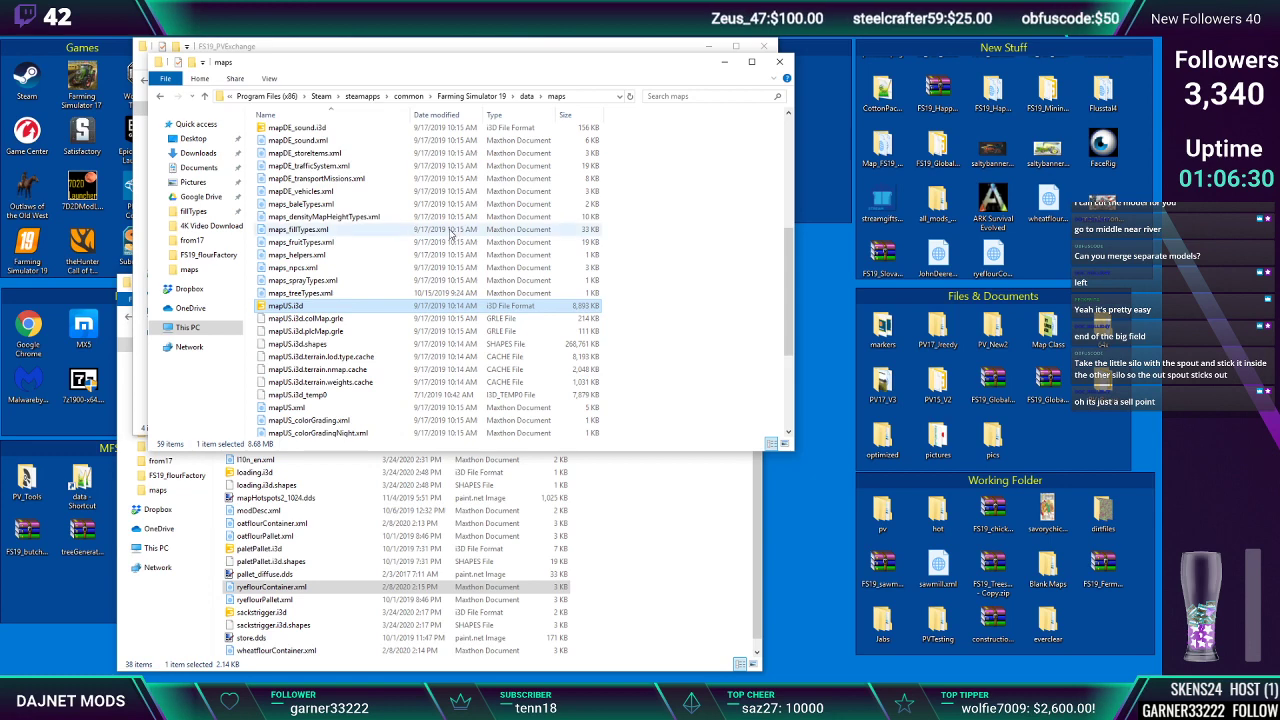
left_click(540, 465)
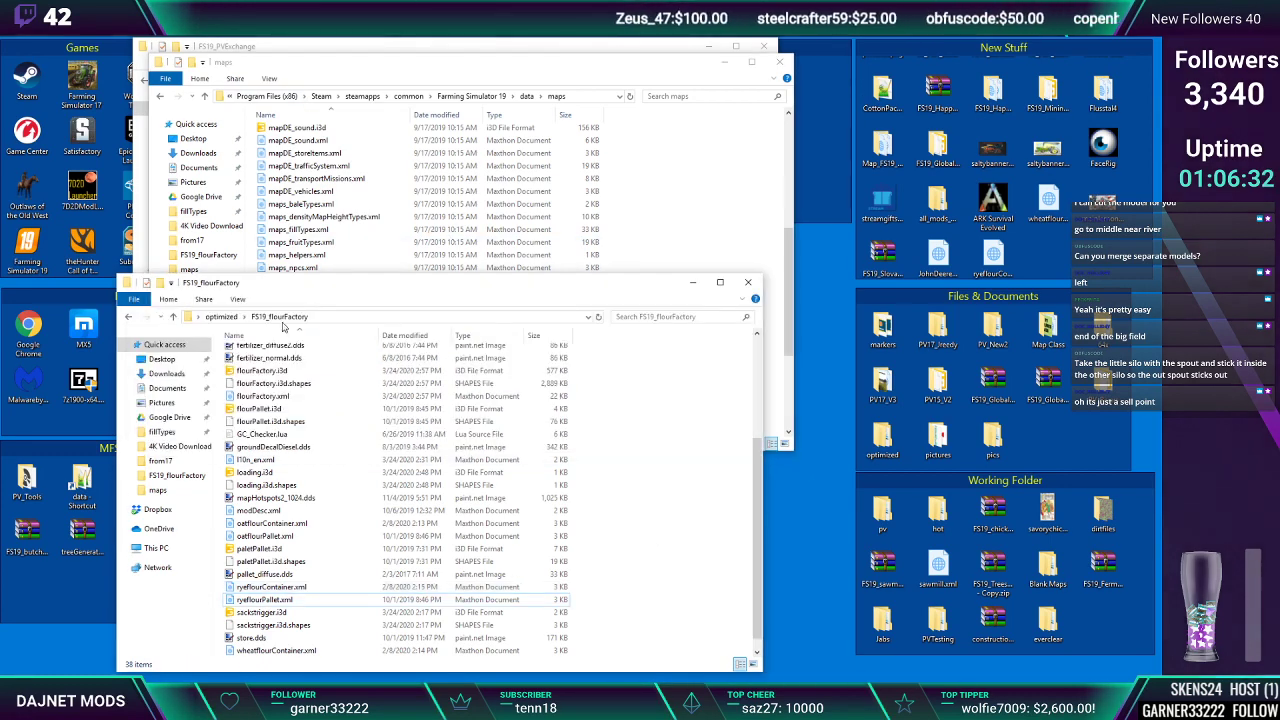
left_click(221, 317)
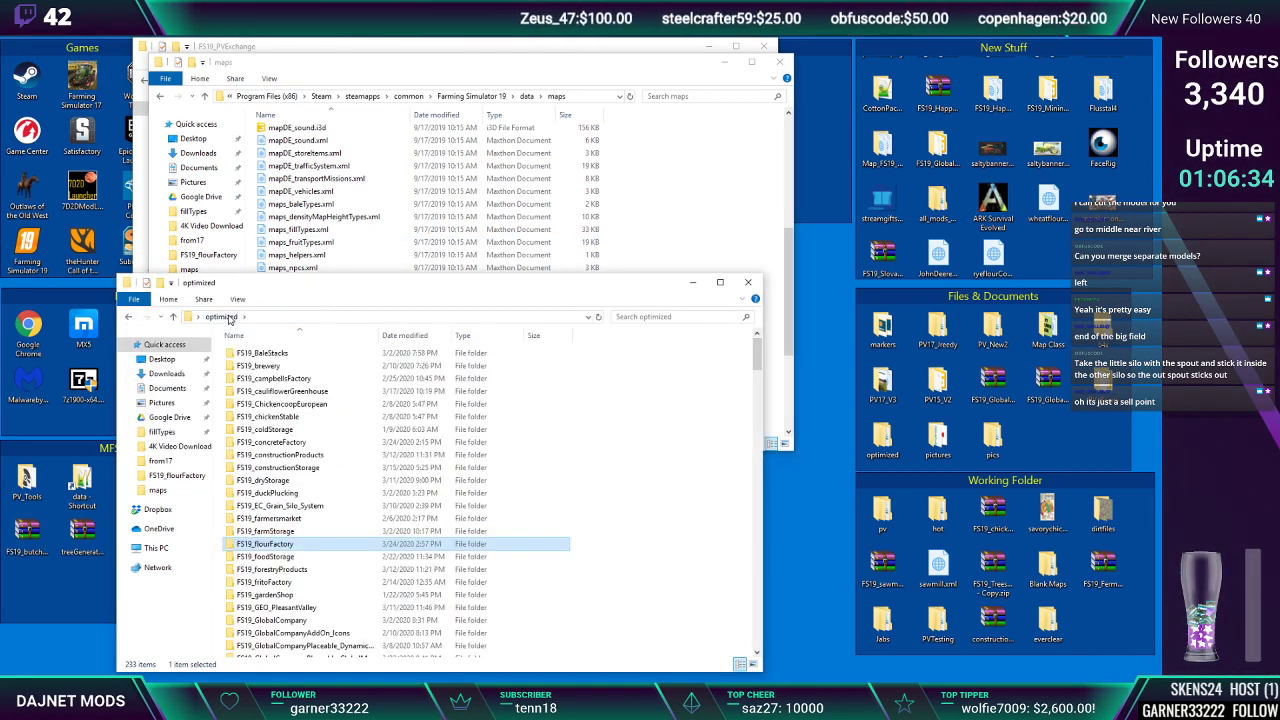
left_click_drag(265, 543, 268, 505)
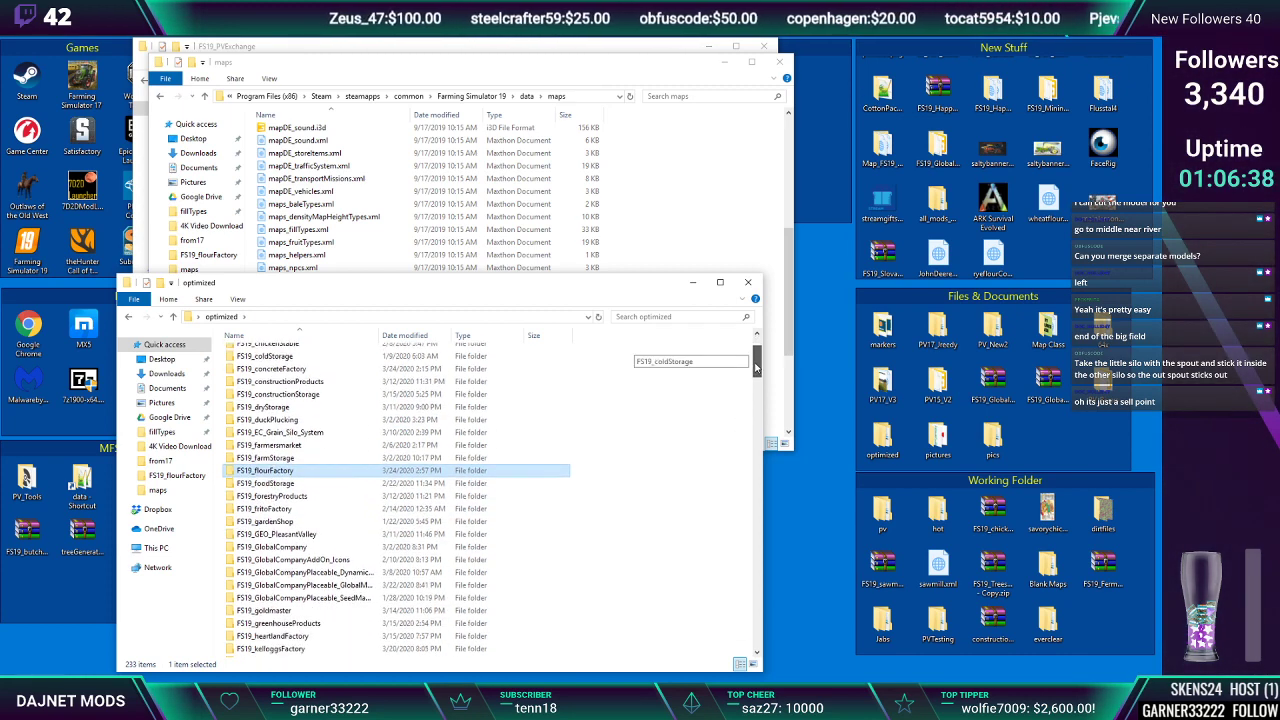
left_click_drag(756, 368, 757, 376)
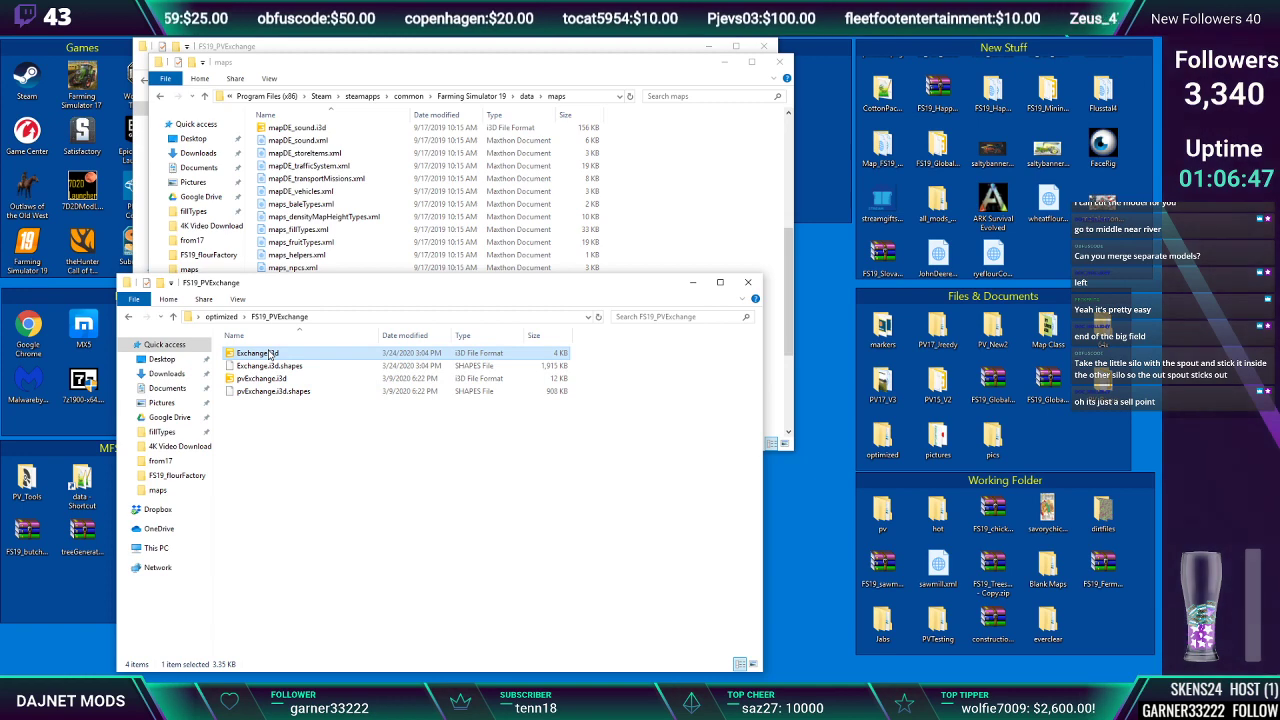
double_click(268, 355)
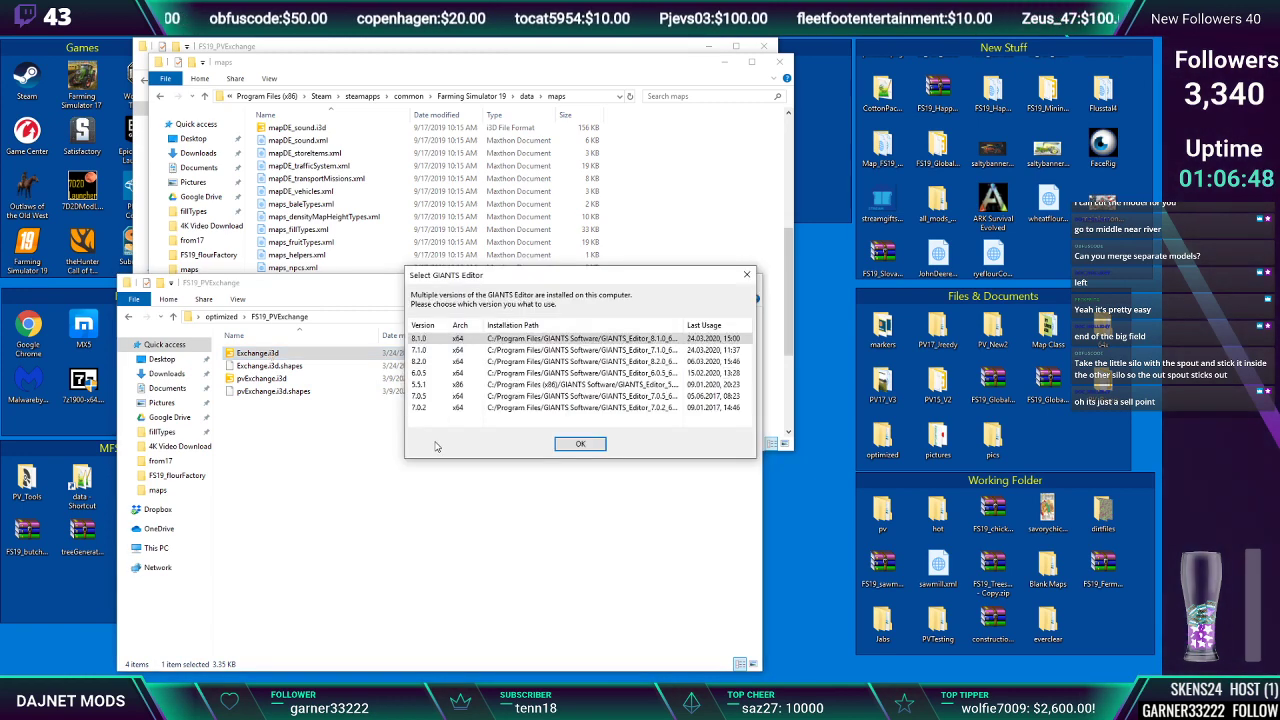
left_click(579, 444)
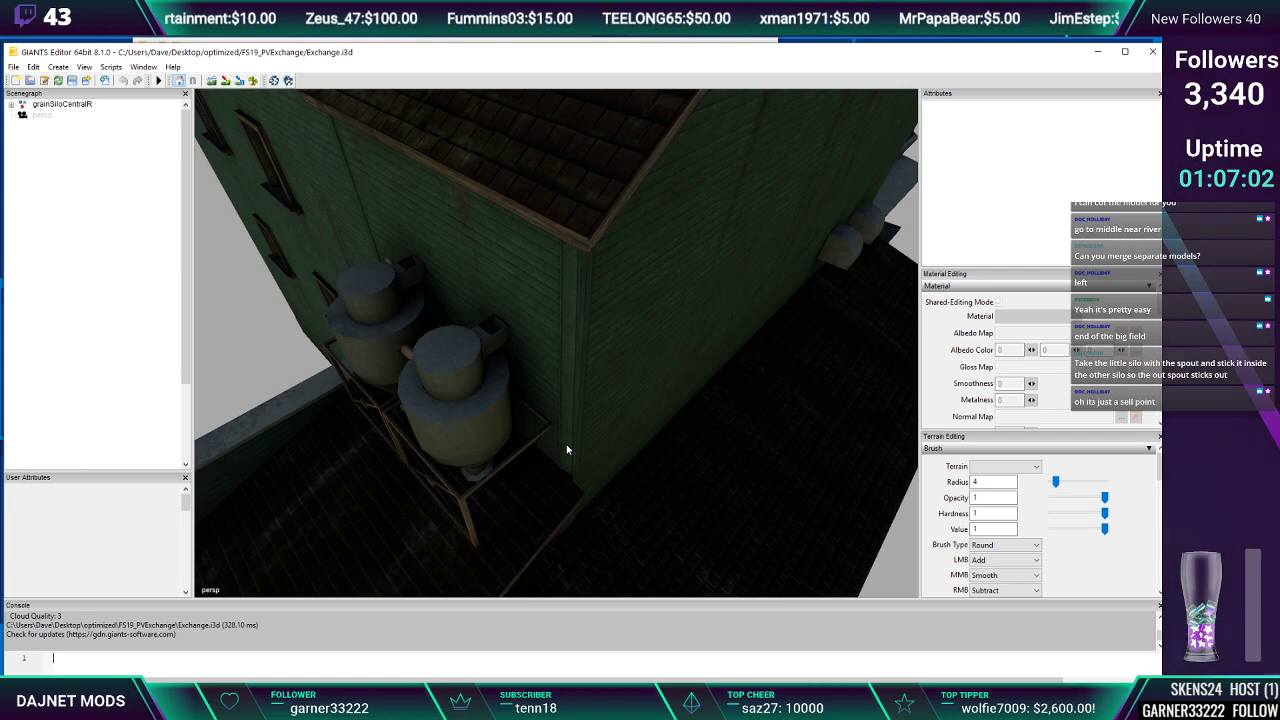
Inspect the exported grain silo from close up and bring the whole building into view
left_click_drag(551, 385, 564, 312, "alt")
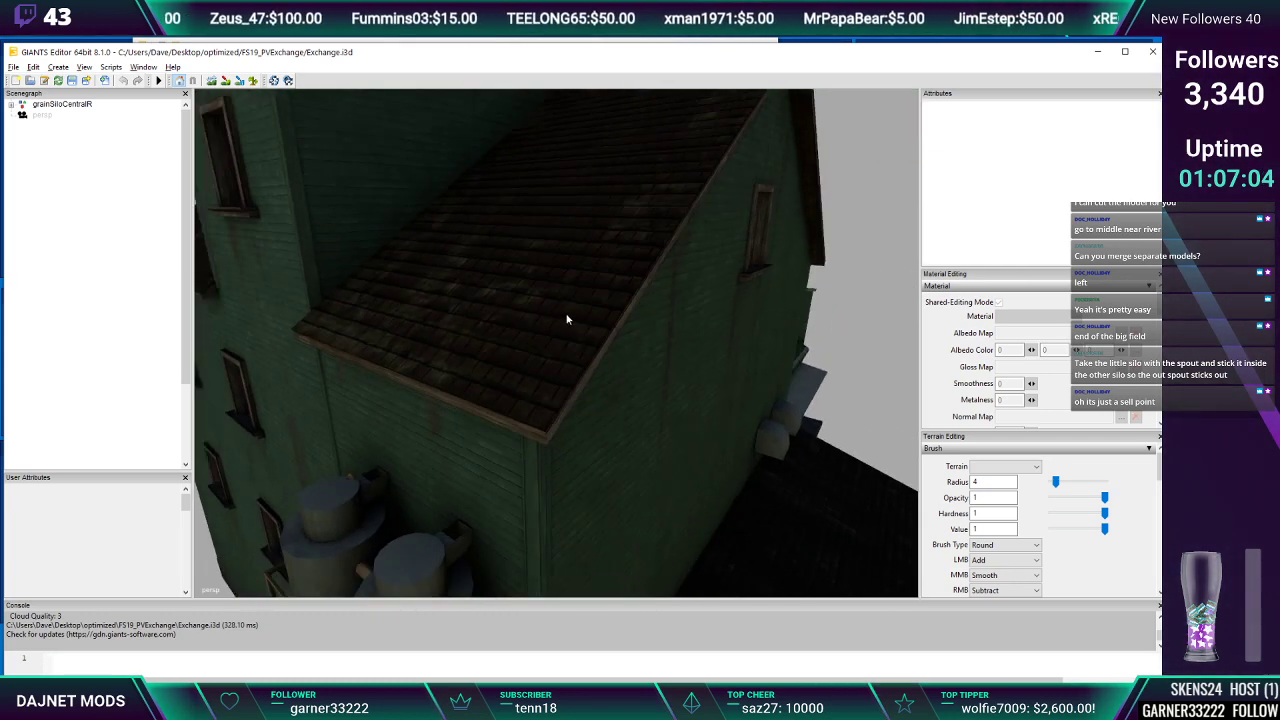
scroll(564, 320, "down", 5)
left_click_drag(564, 366, 520, 356, "alt")
scroll(619, 357, "up", 8)
scroll(524, 336, "up", 3)
scroll(430, 356, "up", 4)
scroll(362, 327, "up", 5)
scroll(347, 310, "down", 8)
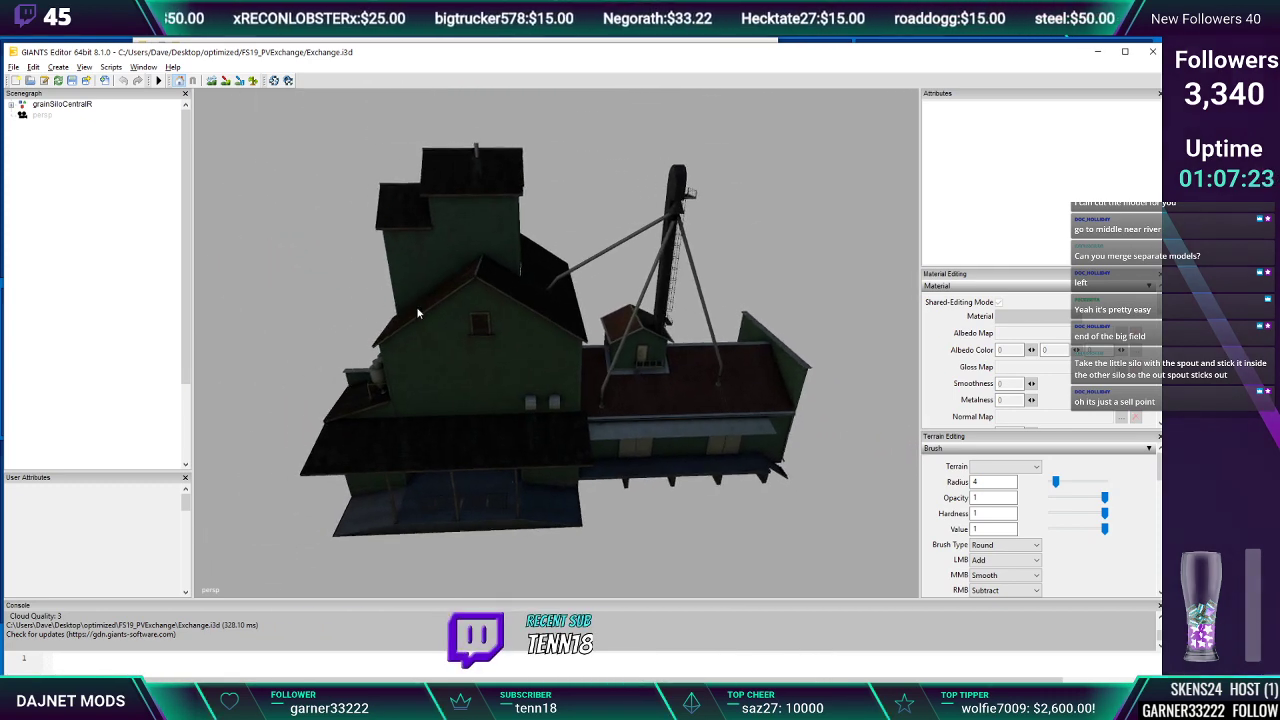
Set the Translate X and Translate Z of grainSiloCentralR to 0
left_click(78, 105)
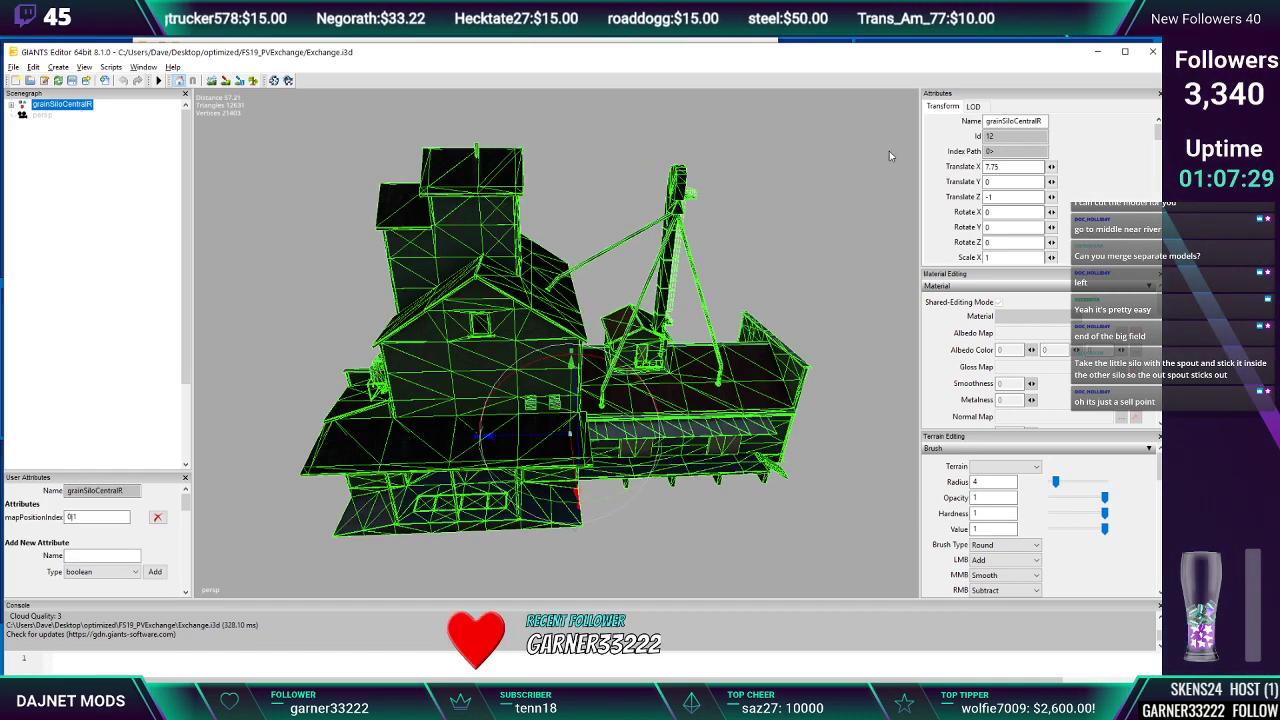
type("0")
key("Return")
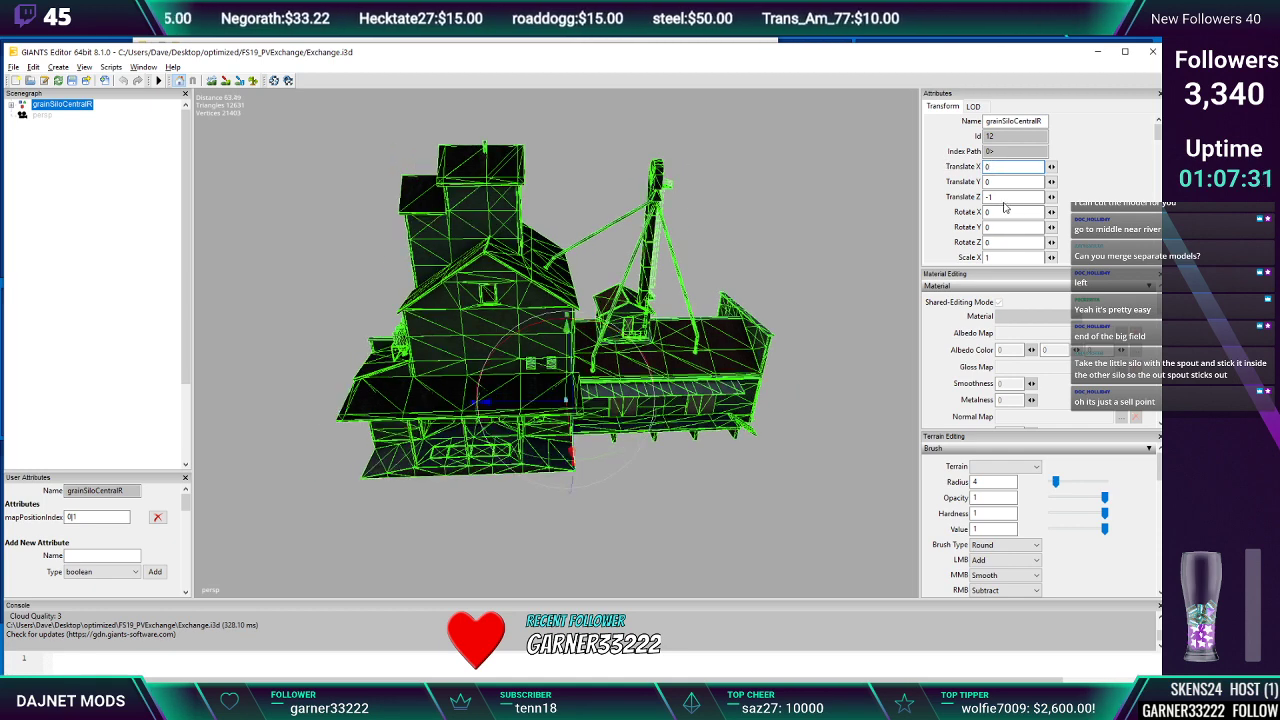
double_click(1004, 200)
type("0")
key("Return")
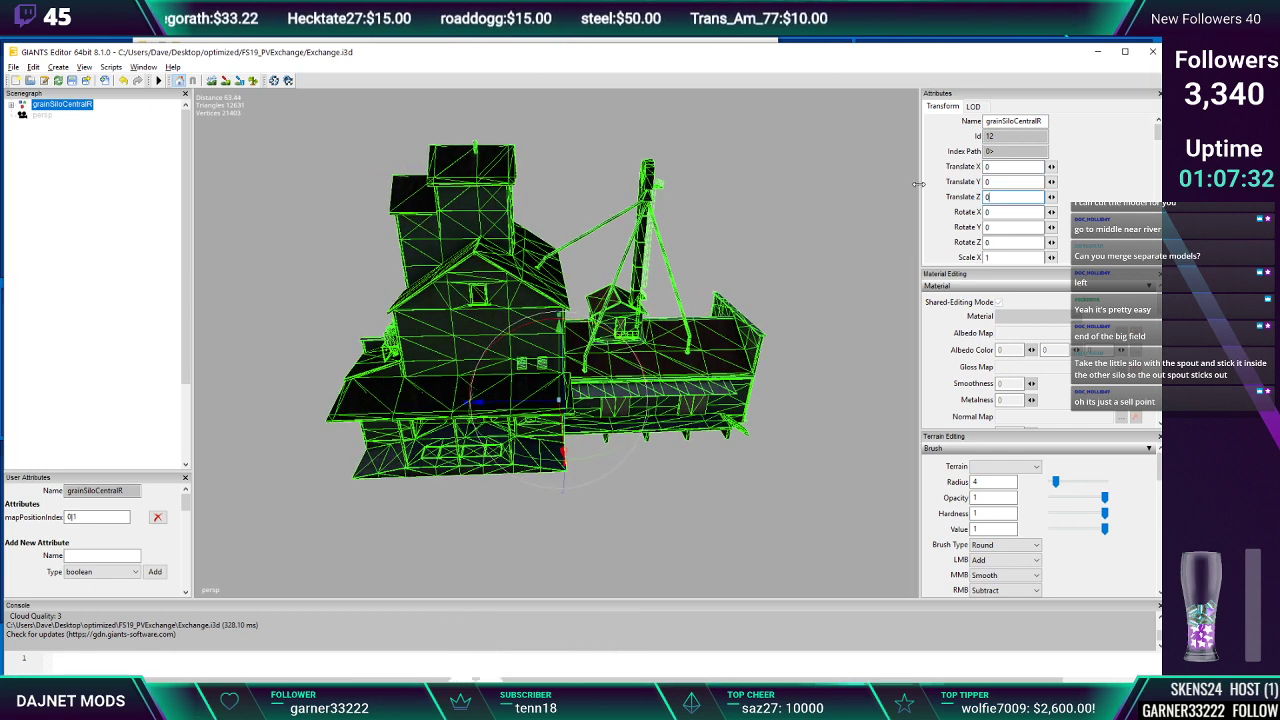
left_click(354, 255)
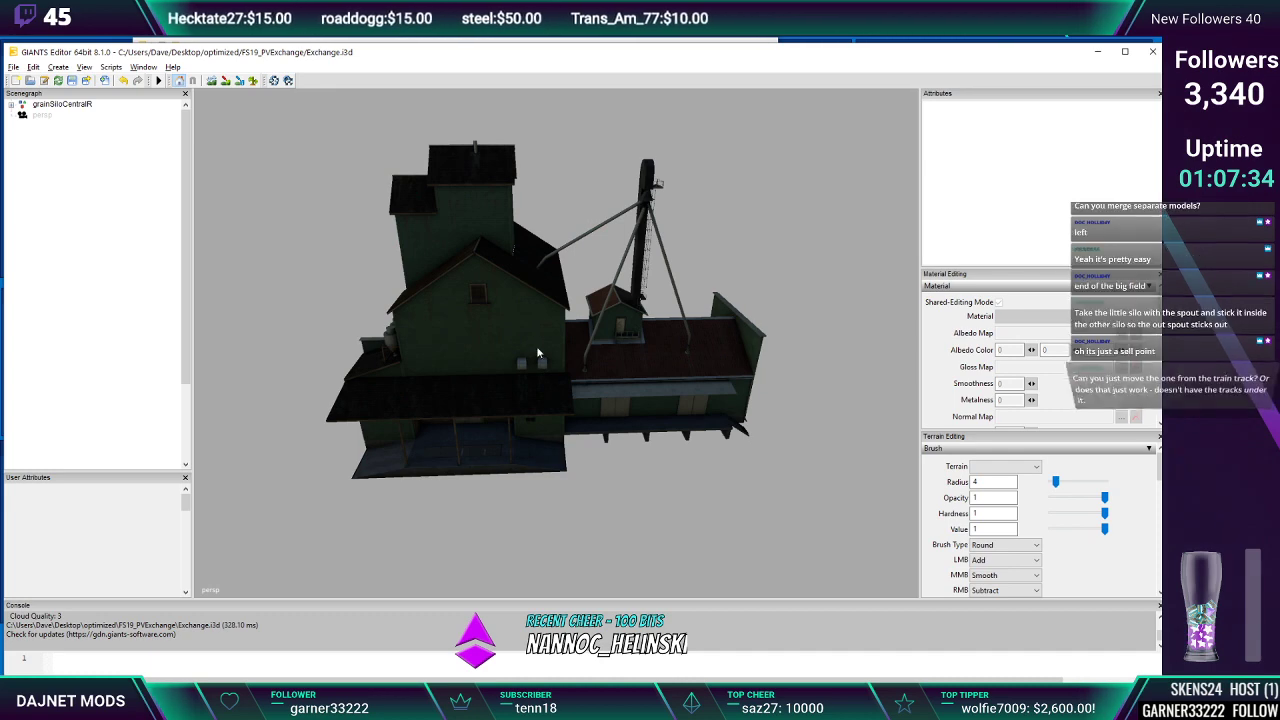
Add a plane primitive to the scene beneath the grain silo and select it
left_click(60, 104)
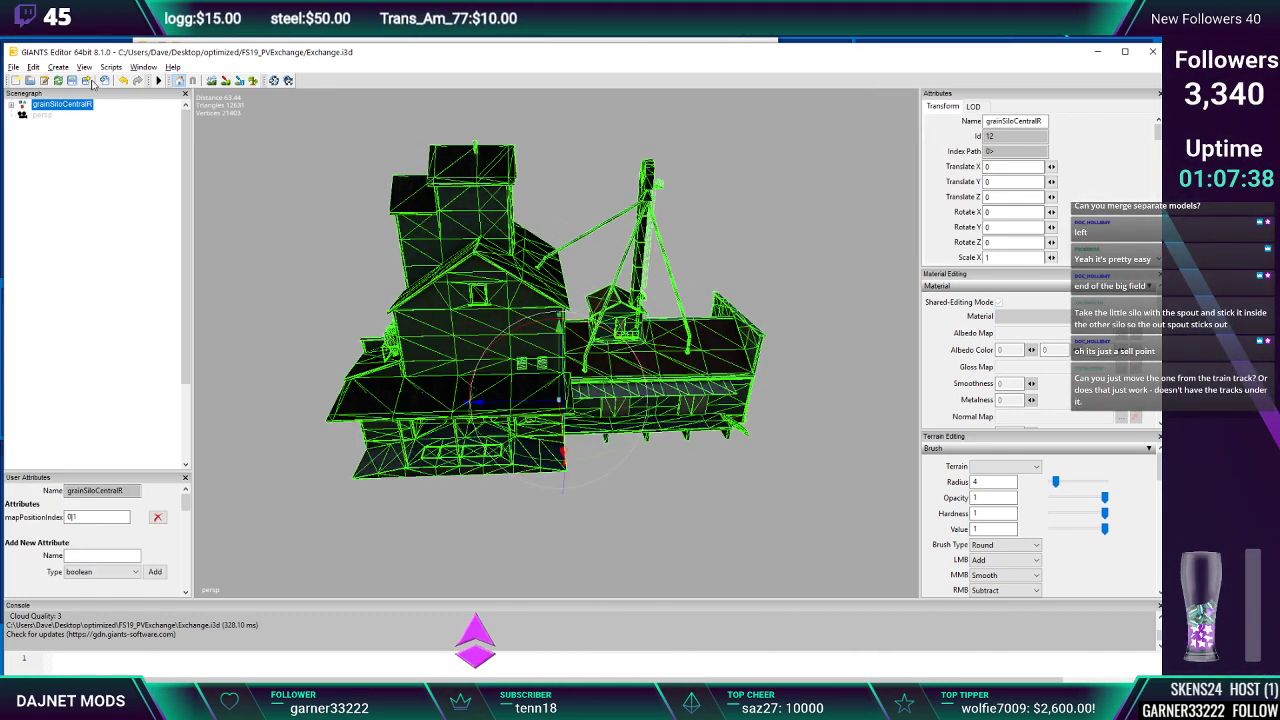
left_click(57, 67)
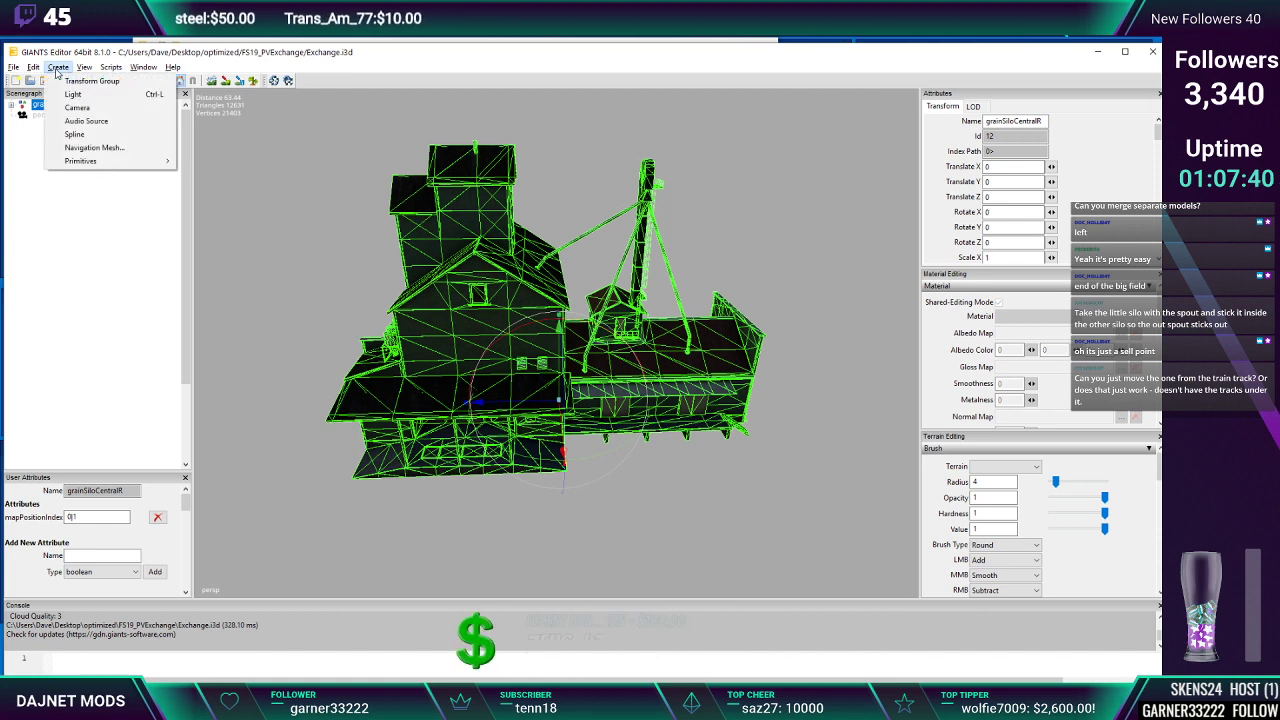
mouse_move(120, 161)
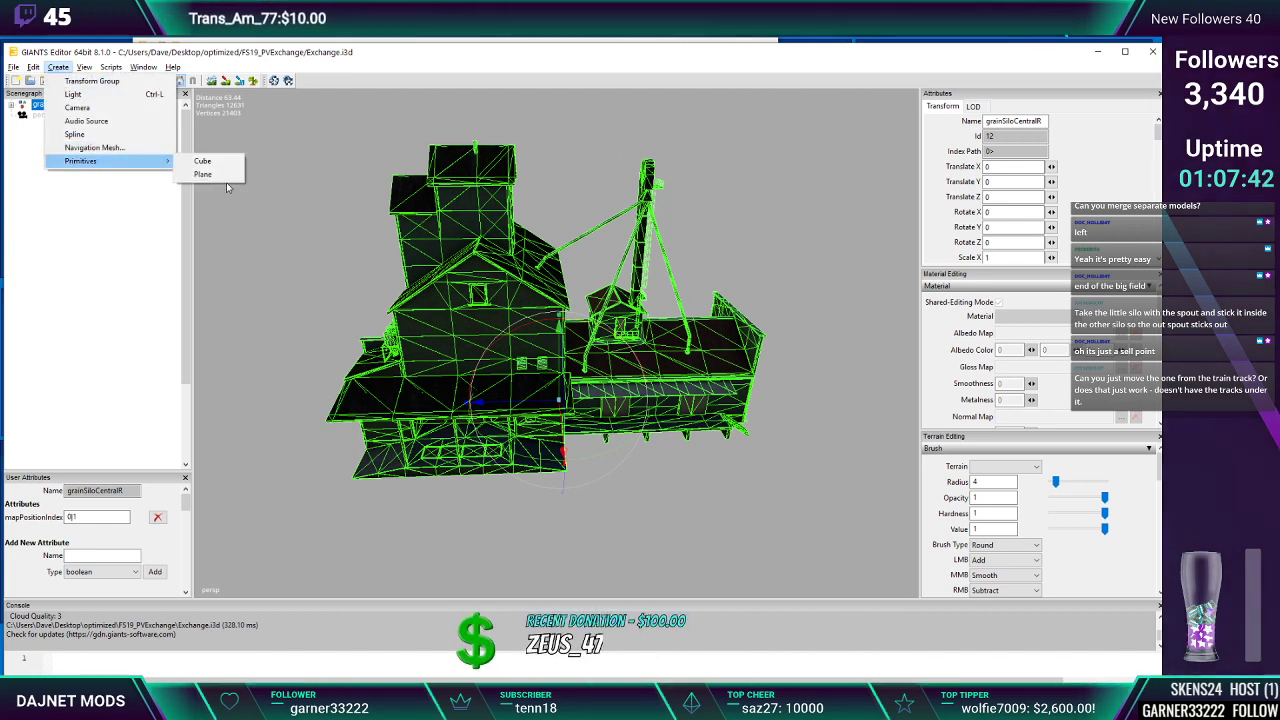
left_click(205, 174)
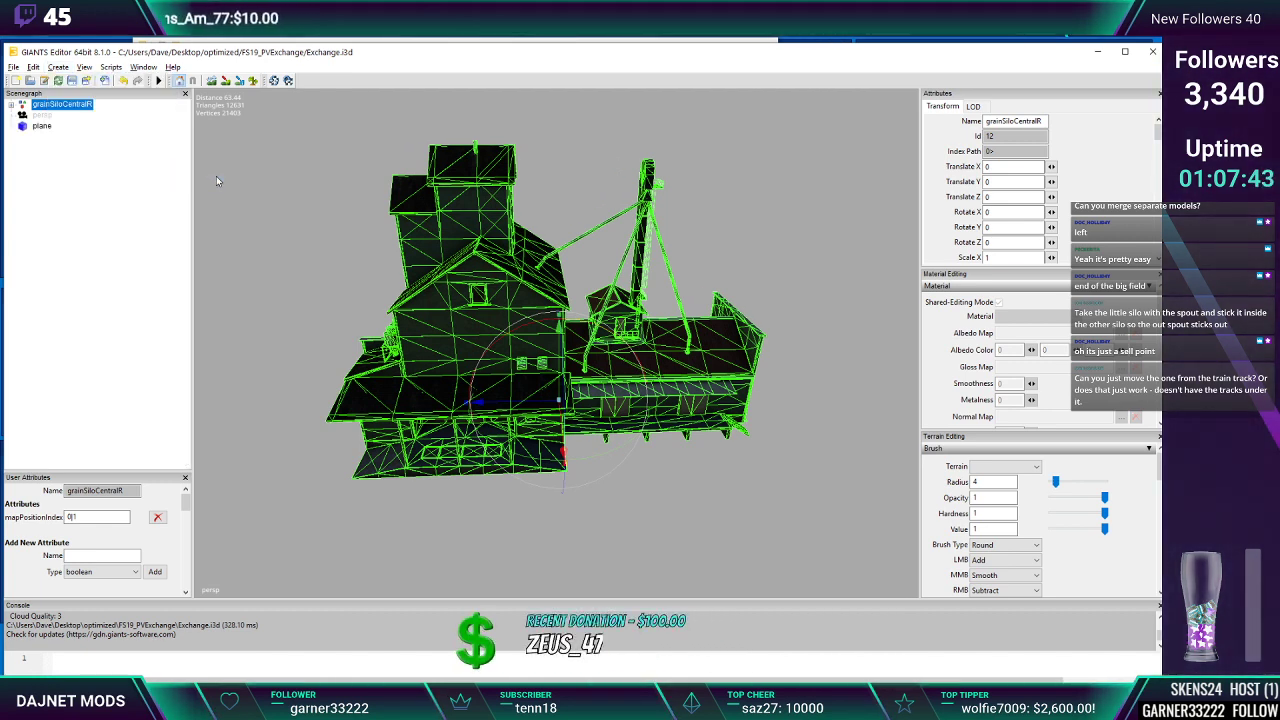
left_click(41, 126)
Set the plane's Scale X to 50 and Scale Z to 100
left_click(1006, 257)
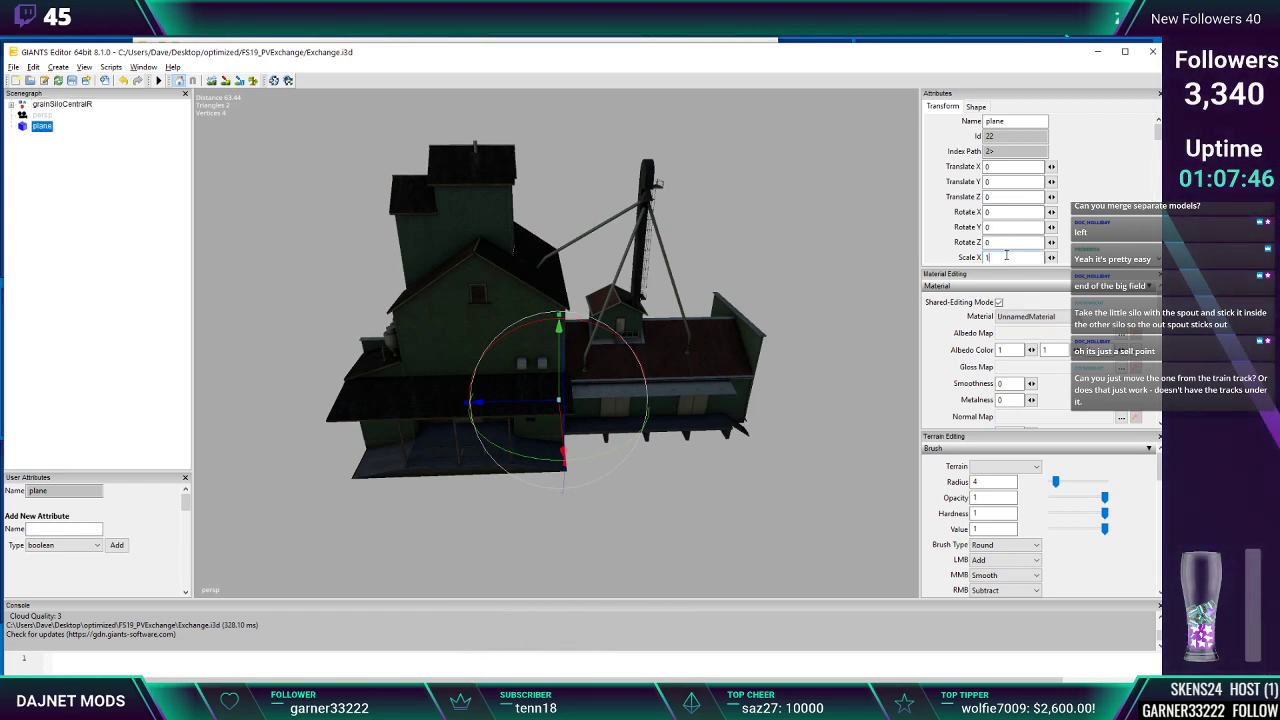
type("50")
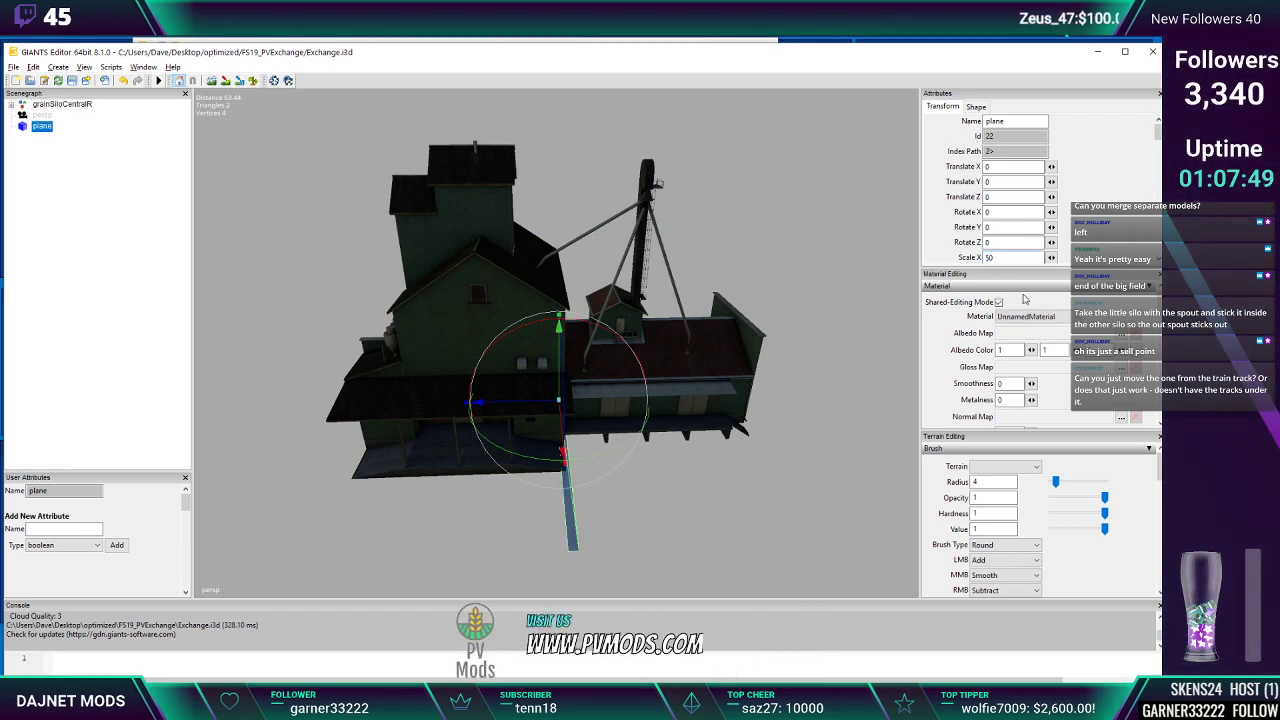
scroll(1150, 263, "down", 2)
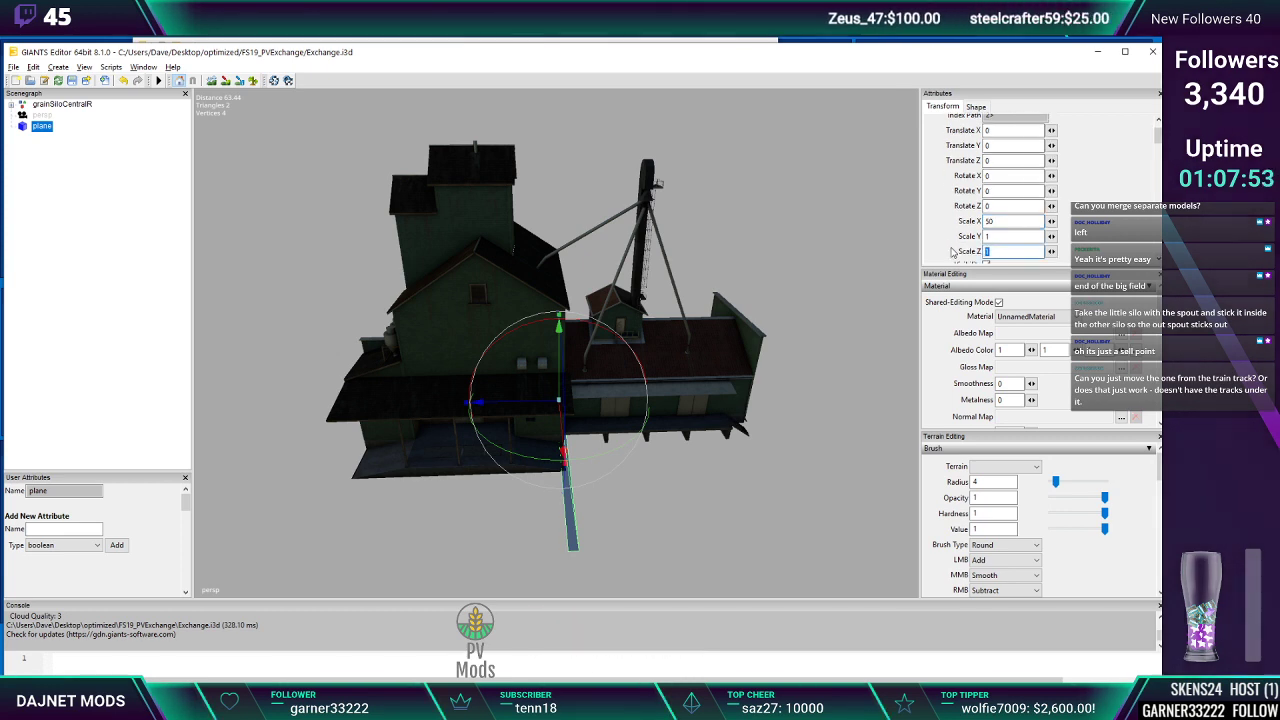
type("100")
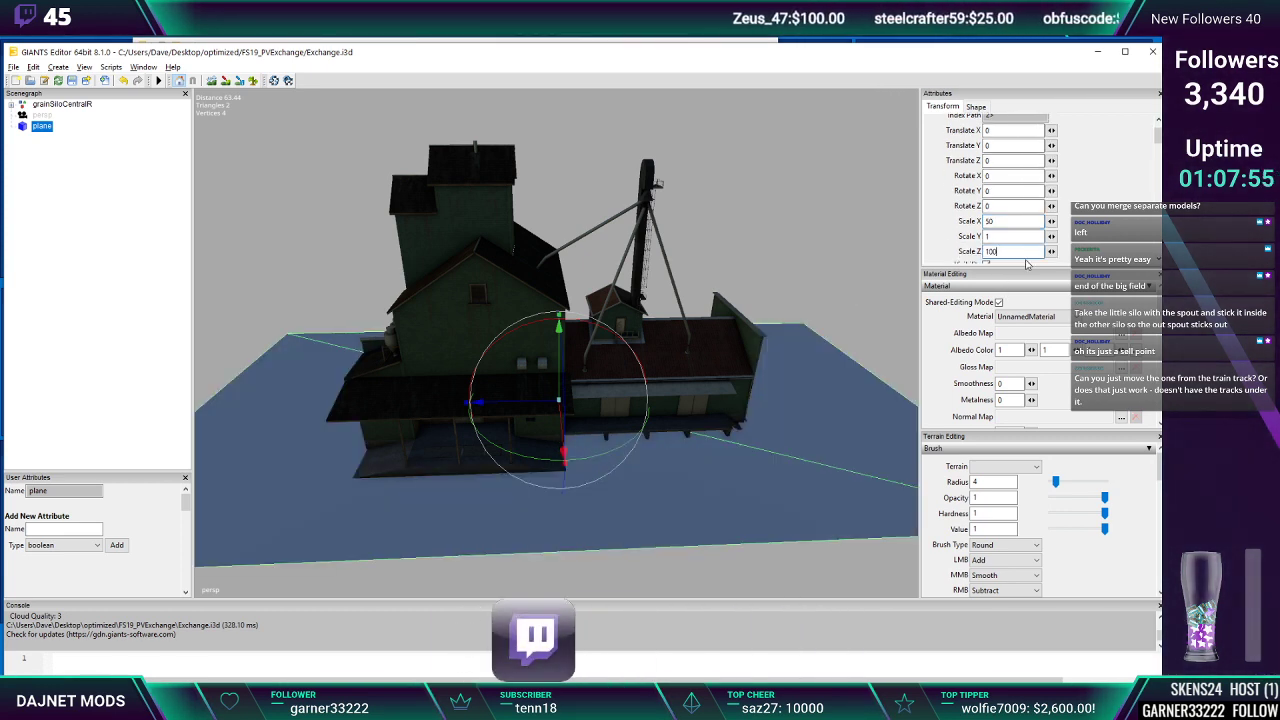
Resize the ground plane to a Scale X of 40 and a Scale Z of 60
double_click(983, 221)
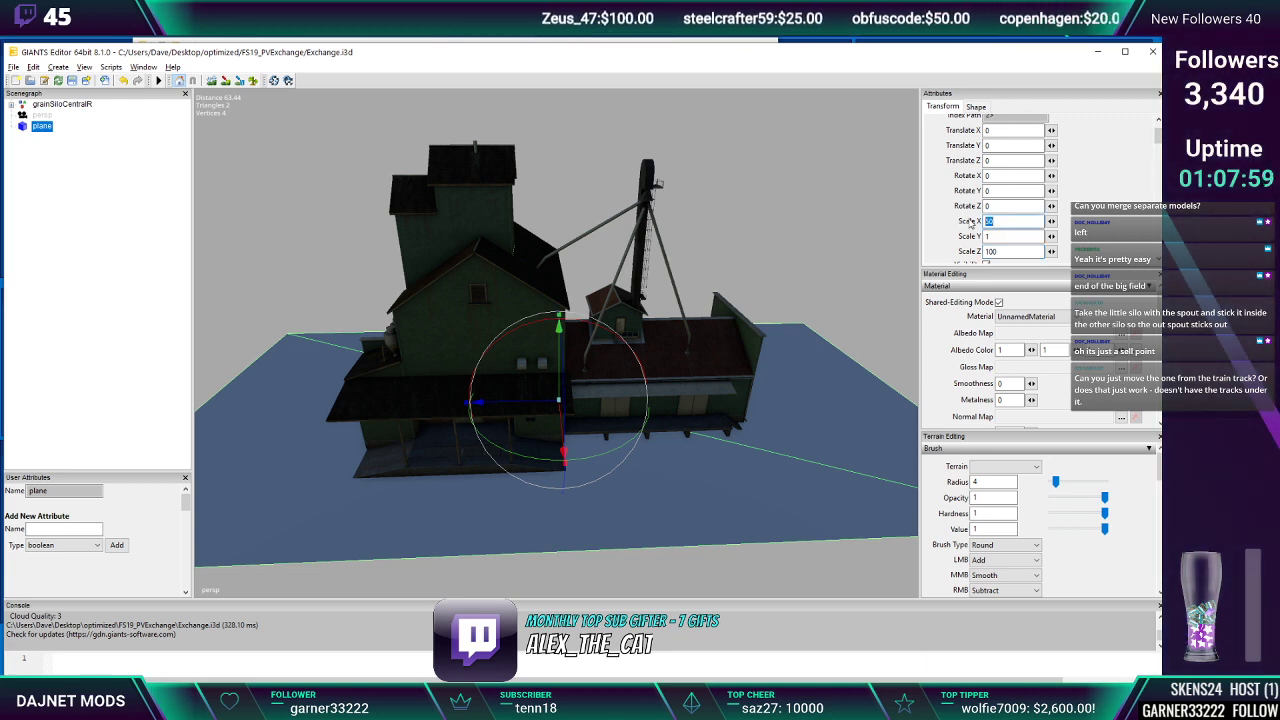
type("40")
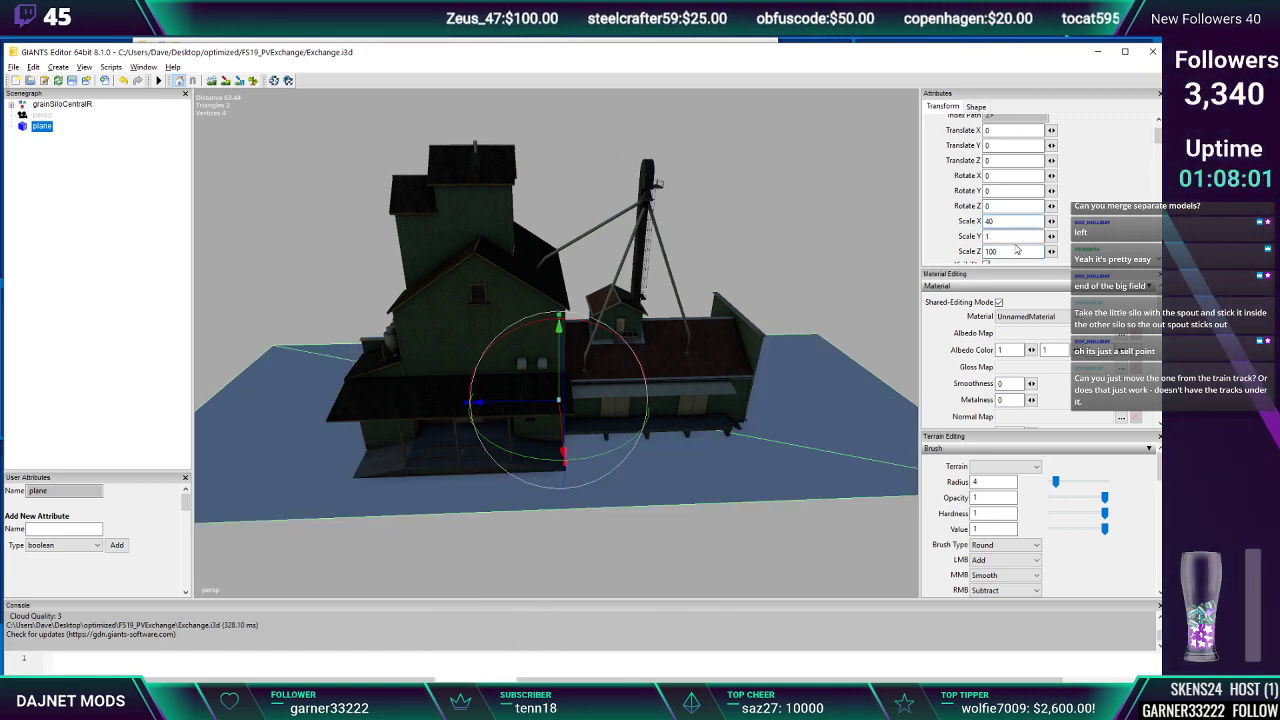
type("80")
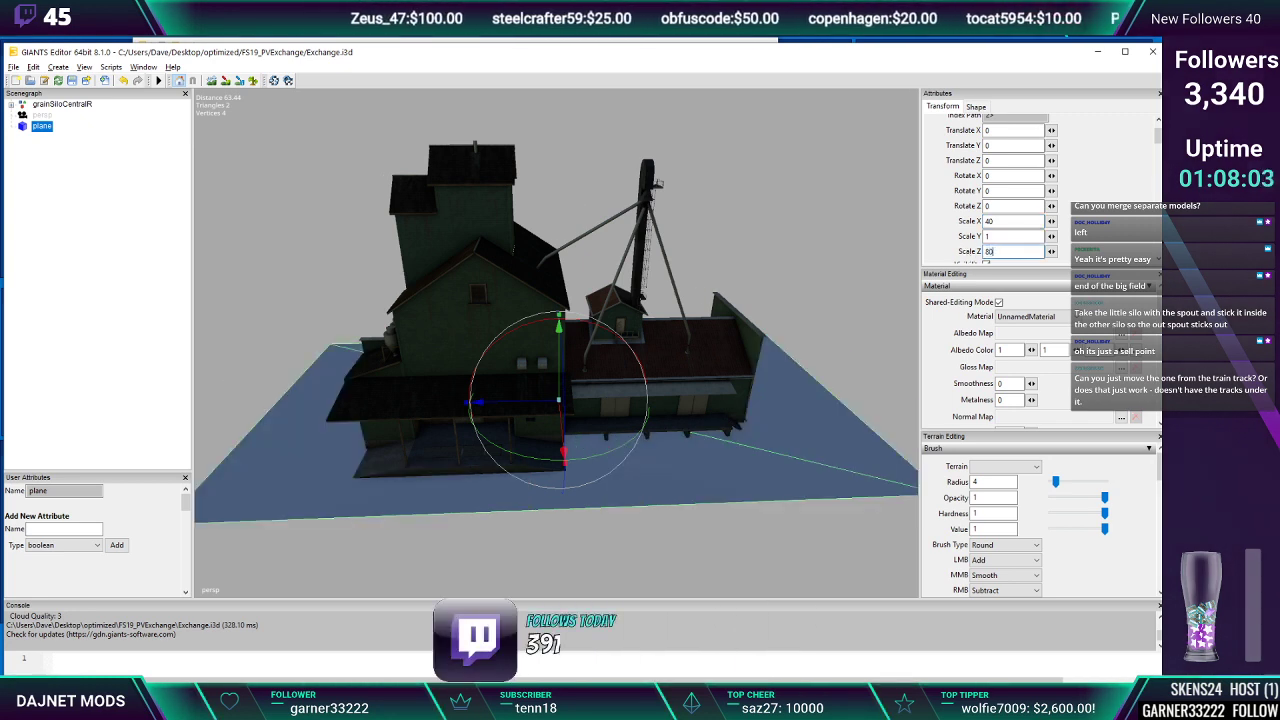
key("BackSpace")
type("00")
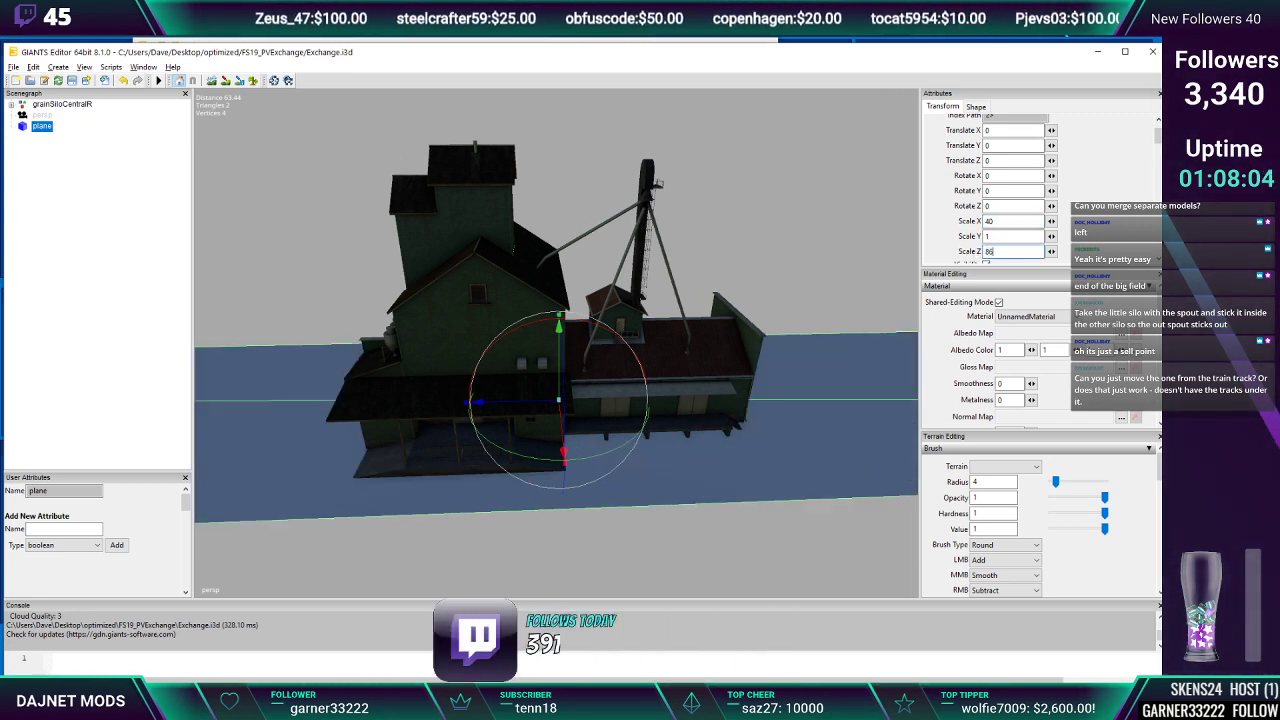
key("BackSpace")
key("BackSpace")
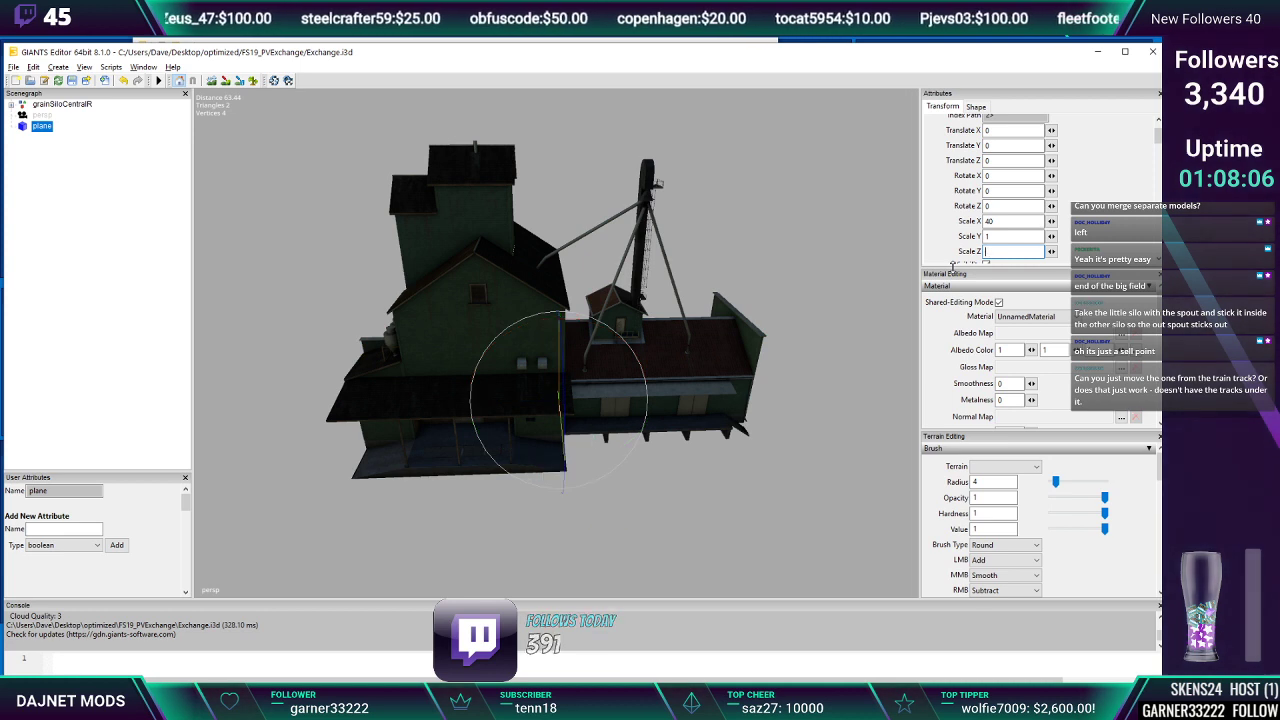
type("0")
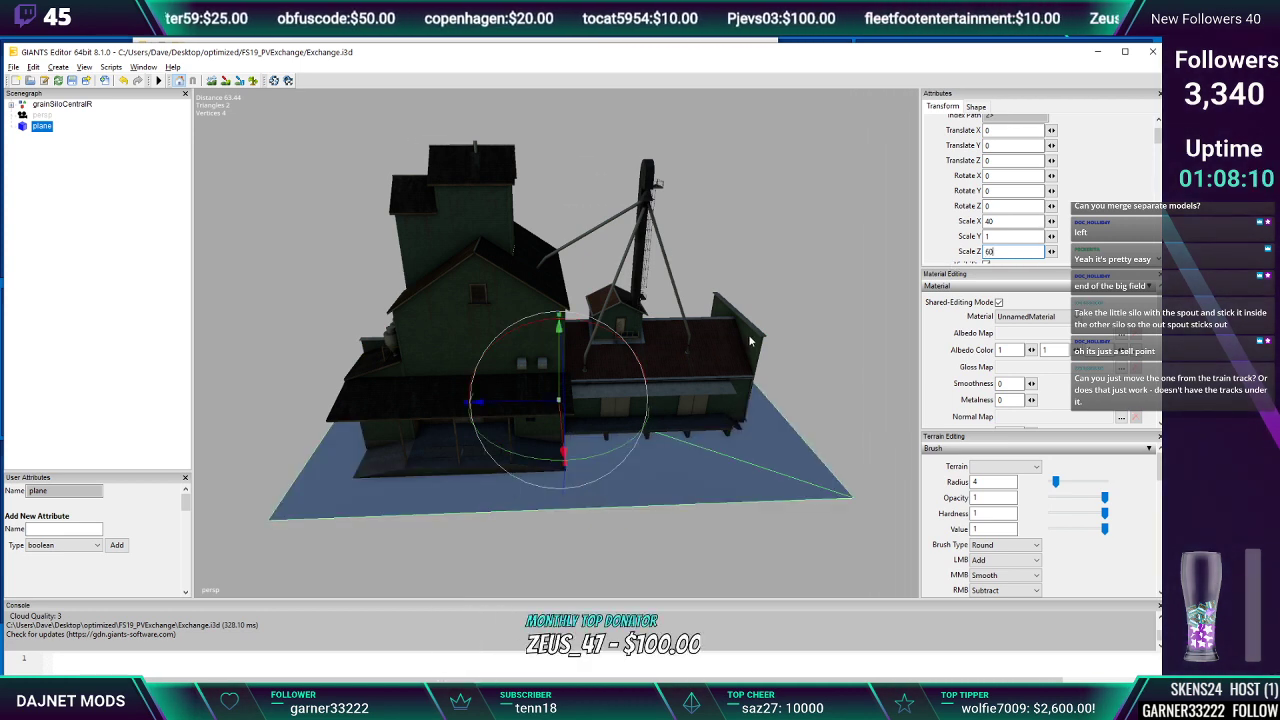
Examine how the grain silo building sits on the plane, from close up and as a whole
scroll(740, 333, "up", 5)
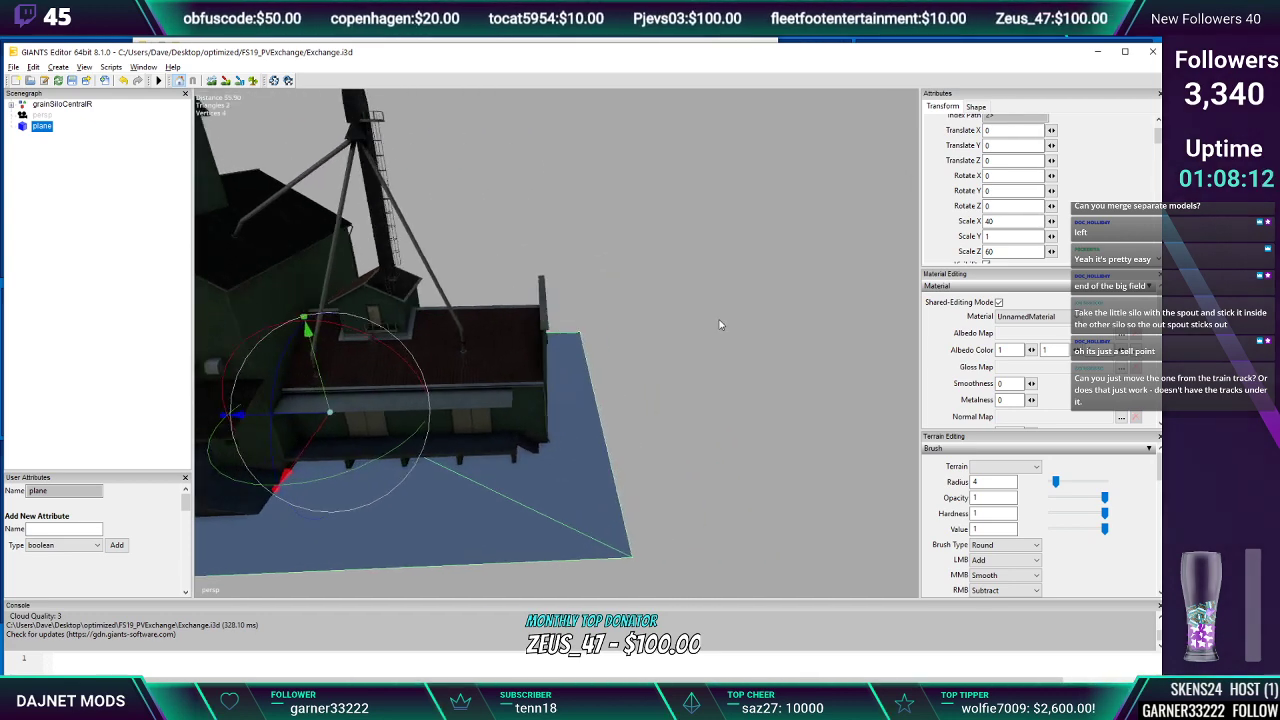
left_click_drag(724, 311, 637, 334, "alt")
scroll(672, 300, "up", 5)
scroll(575, 282, "up", 2)
left_click(546, 288)
scroll(586, 268, "down", 6)
scroll(637, 333, "down", 1)
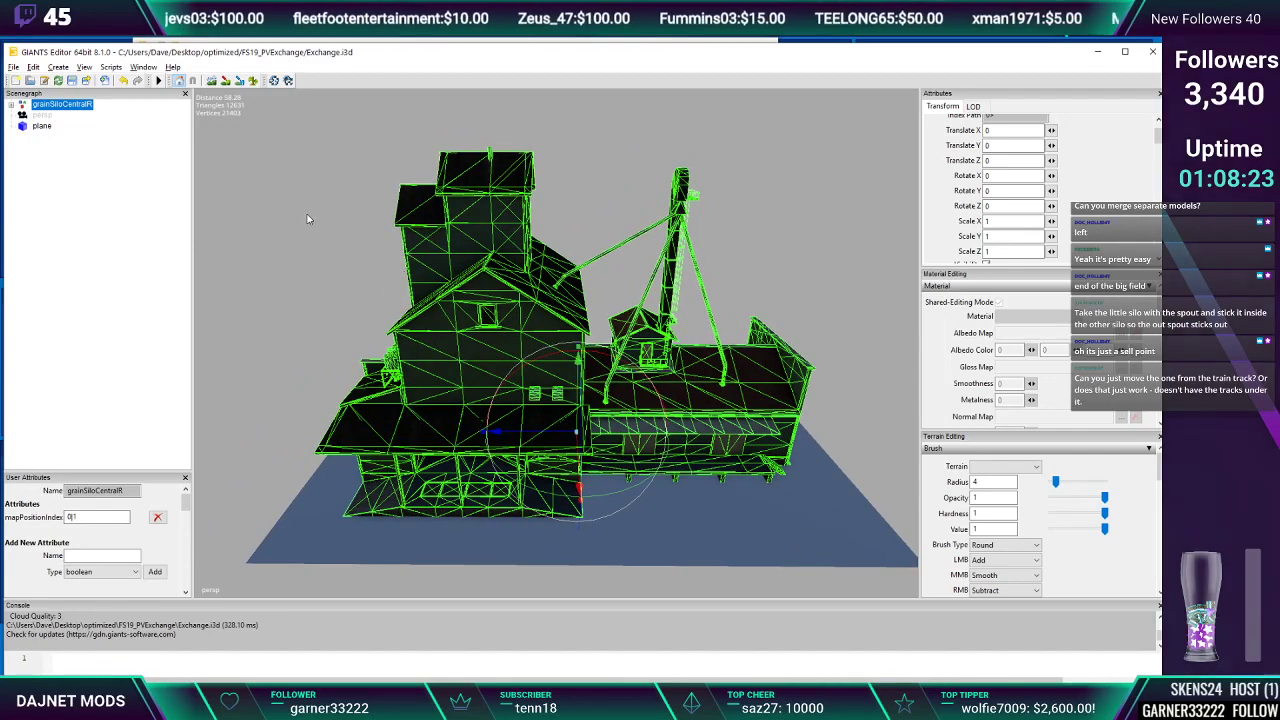
left_click(152, 247)
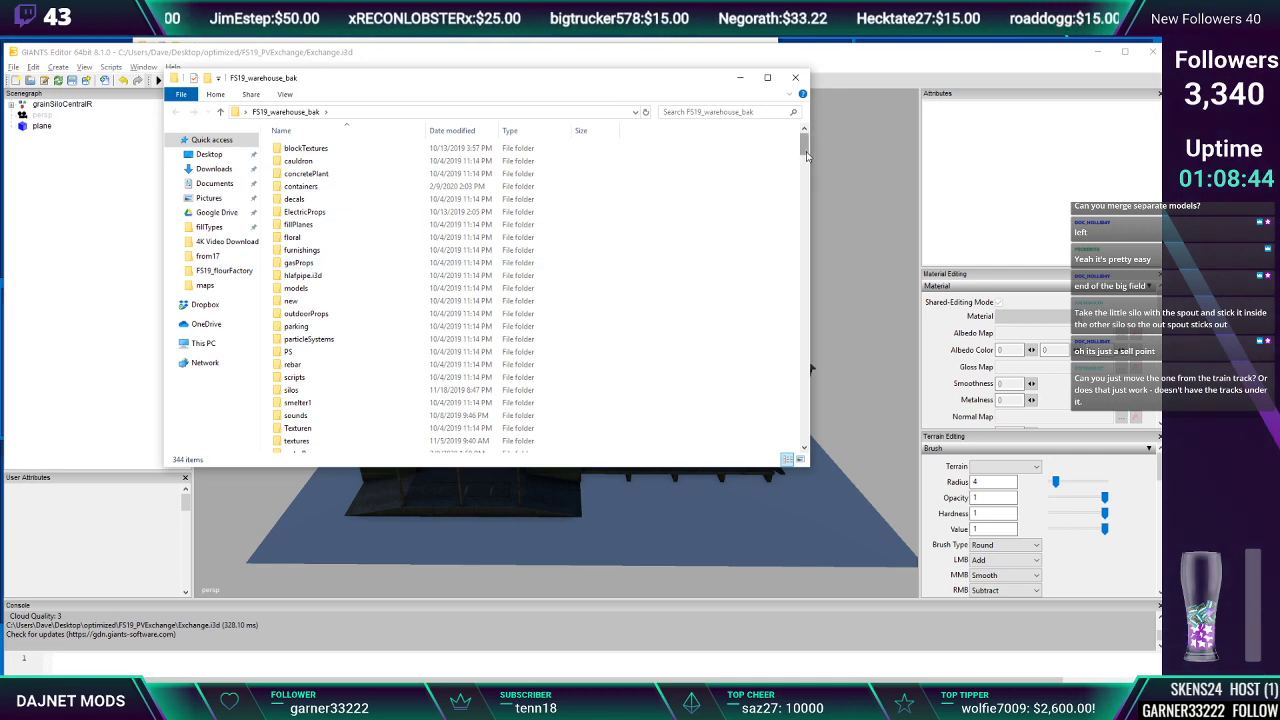
Look through the waterProps folder in FS19_warehouse_bak for usable props and return to the parent folder
scroll(400, 330, "down", 2)
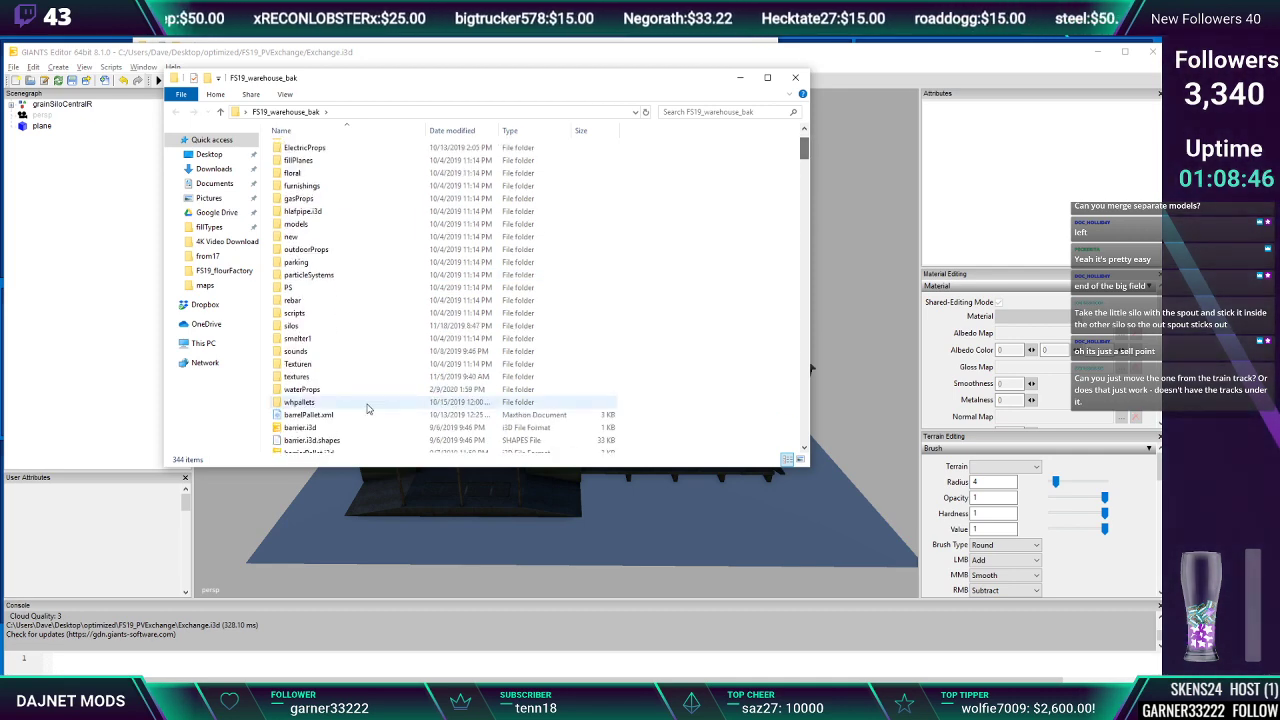
double_click(345, 389)
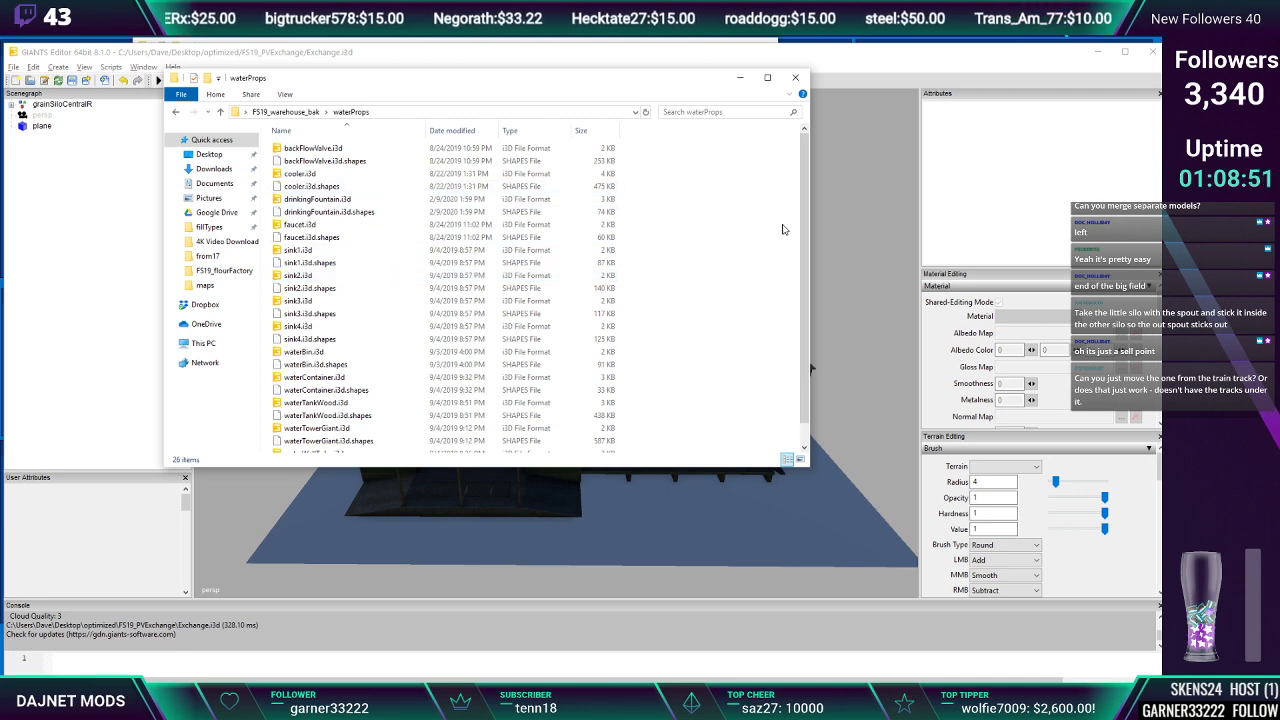
left_click_drag(804, 218, 804, 245)
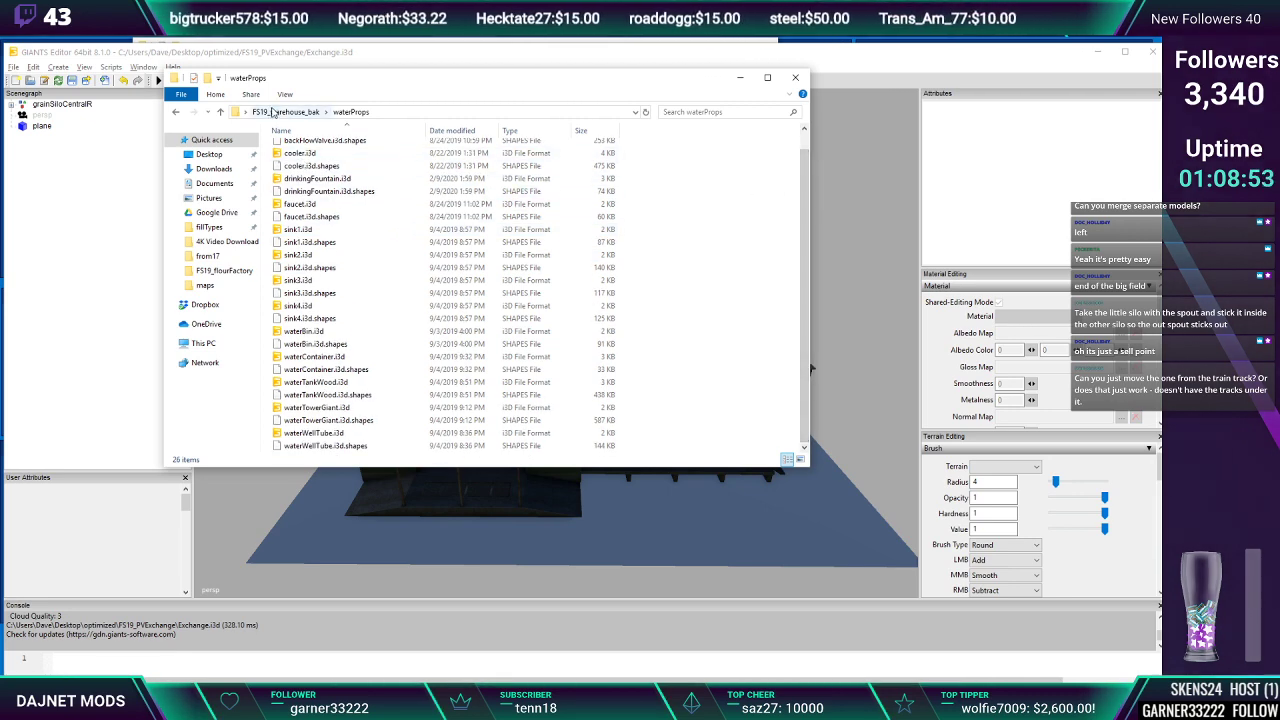
left_click(280, 112)
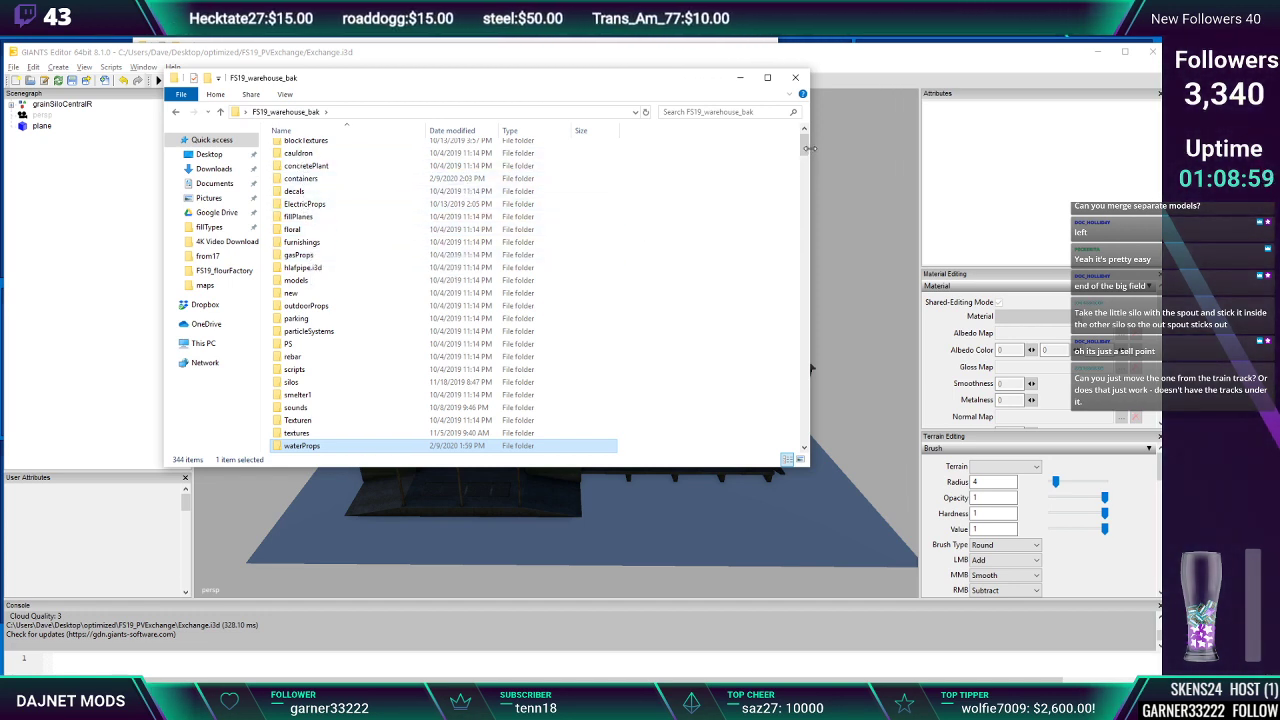
Go to the silos folder and open smallSilo2.i3d with GIANTS Editor 8.1.0
left_click_drag(806, 150, 806, 156)
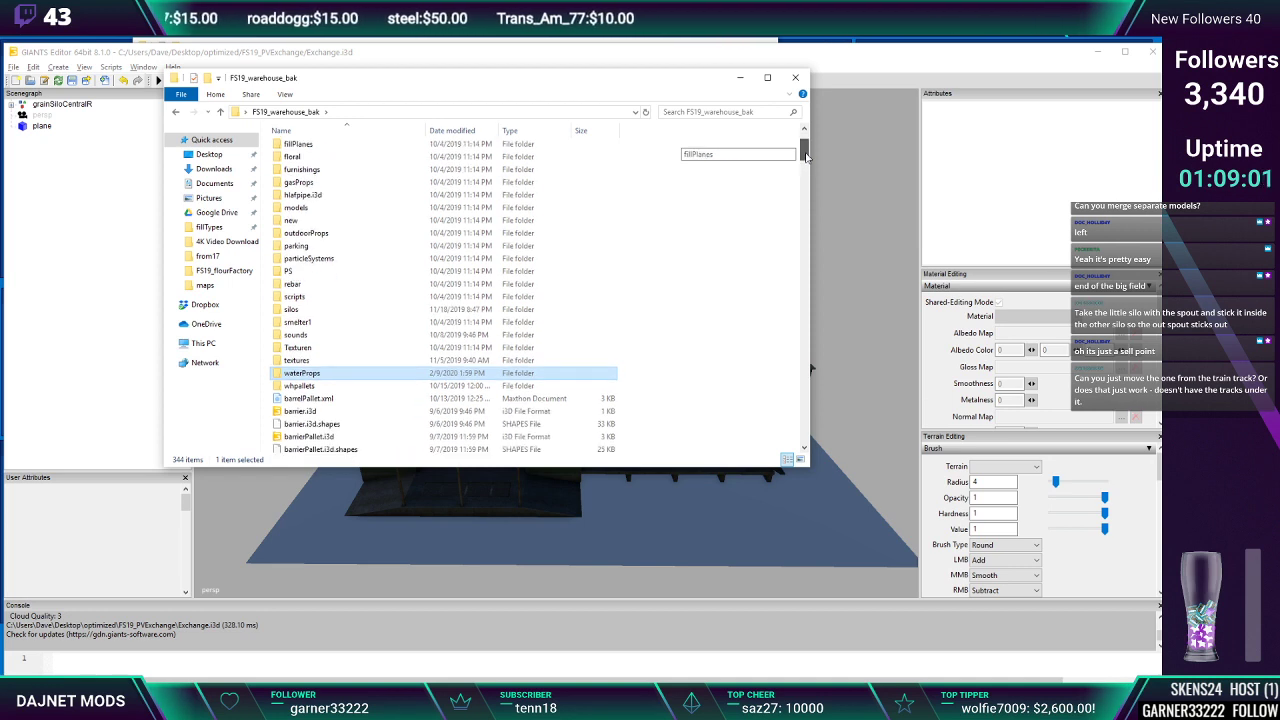
double_click(285, 310)
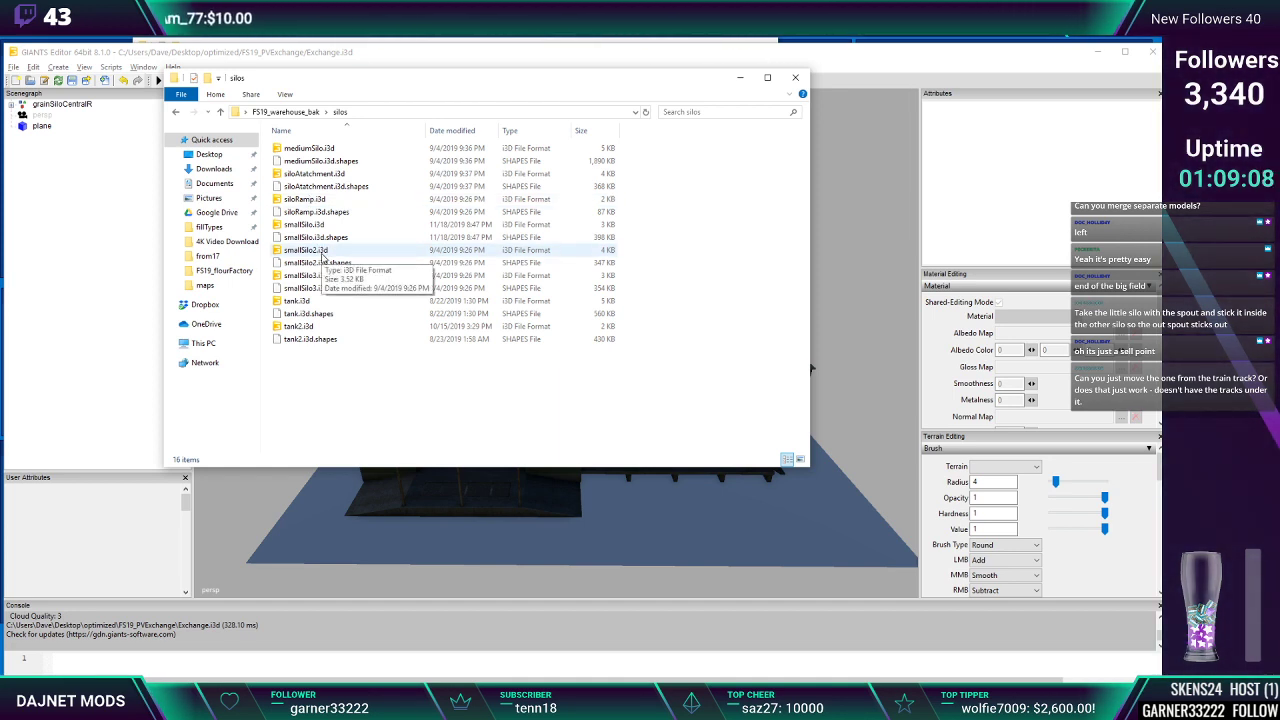
double_click(322, 257)
left_click(580, 443)
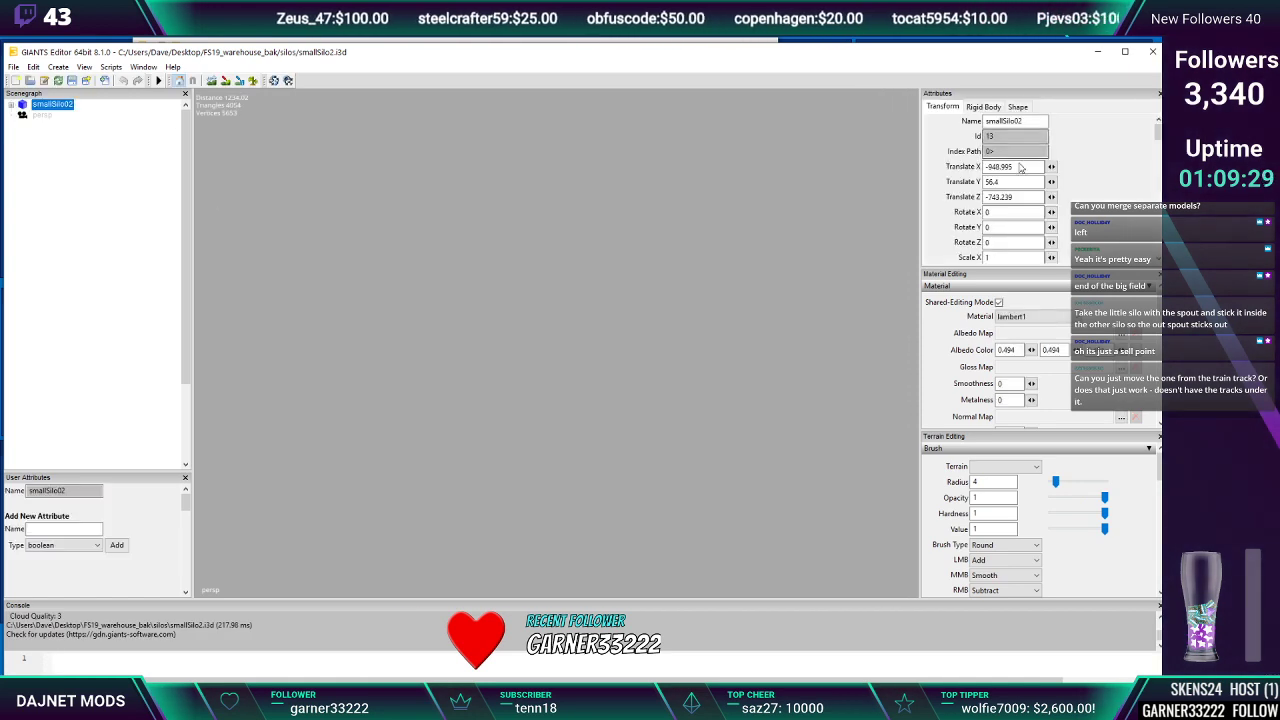
Set the Translate X, Y and Z of smallSilo02 to 0 and bring the silo into view
type("0")
key("Tab")
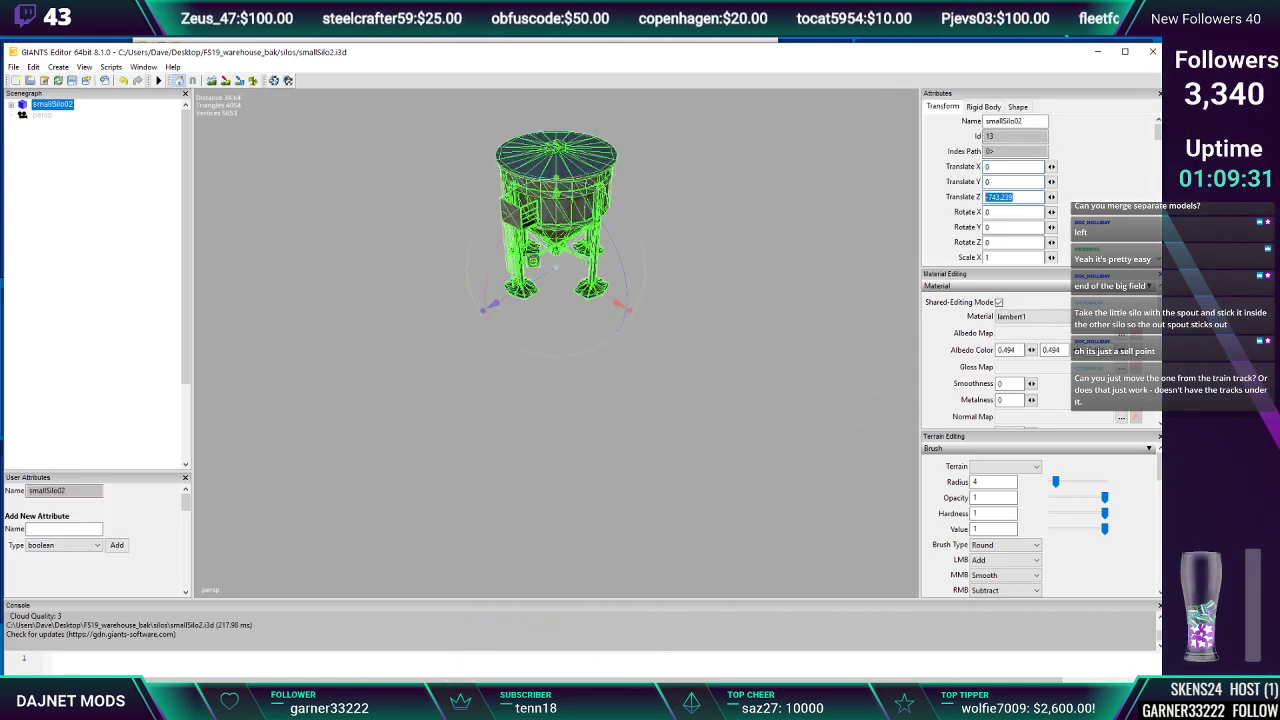
middle_click_drag(590, 135, 603, 217, "alt")
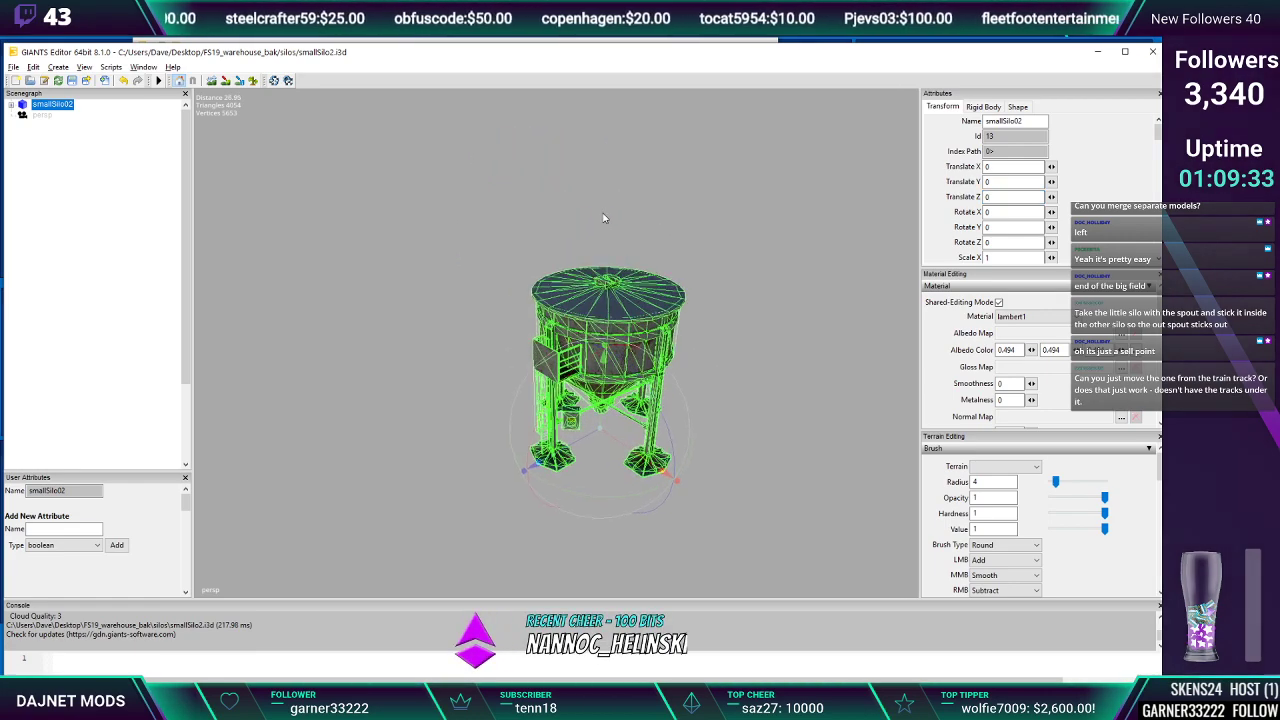
Inspect the hopper, legs and ladder of smallSilo02 up close and close the file without saving
scroll(608, 211, "up", 6)
middle_click_drag(640, 310, 608, 202, "alt")
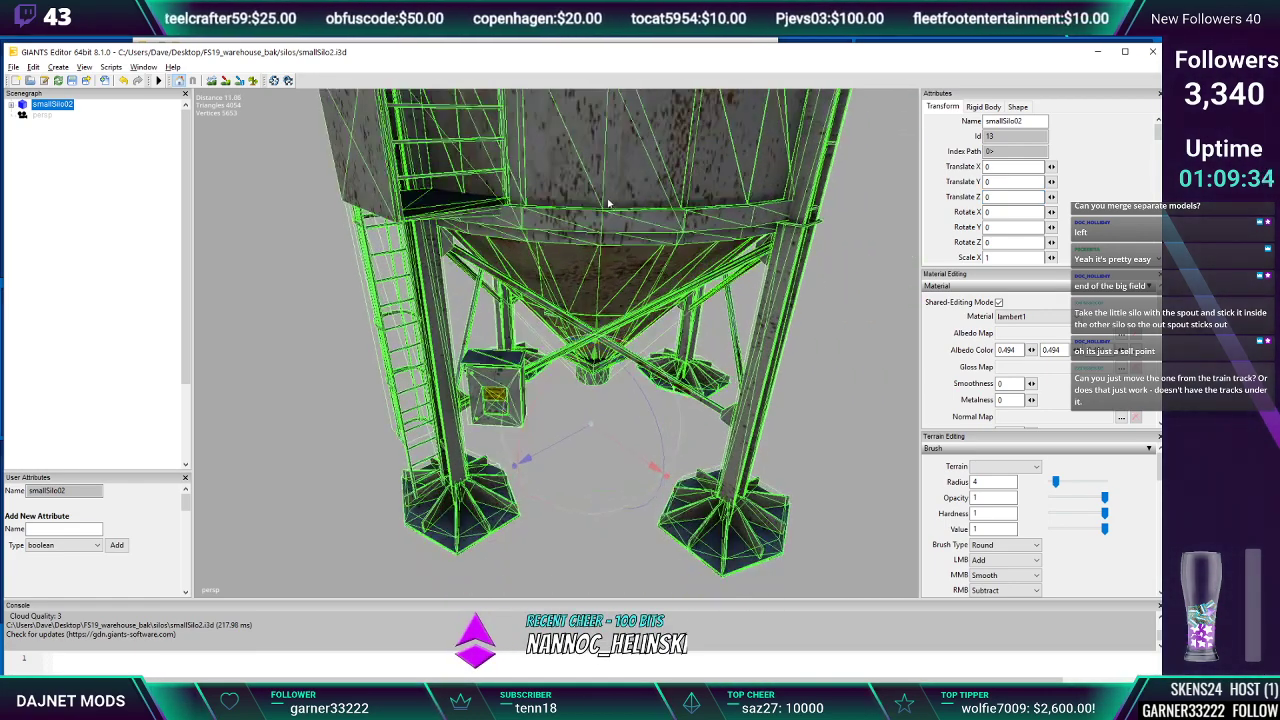
left_click(362, 310)
scroll(463, 255, "down", 3)
left_click_drag(463, 255, 467, 251, "alt")
scroll(470, 254, "up", 3)
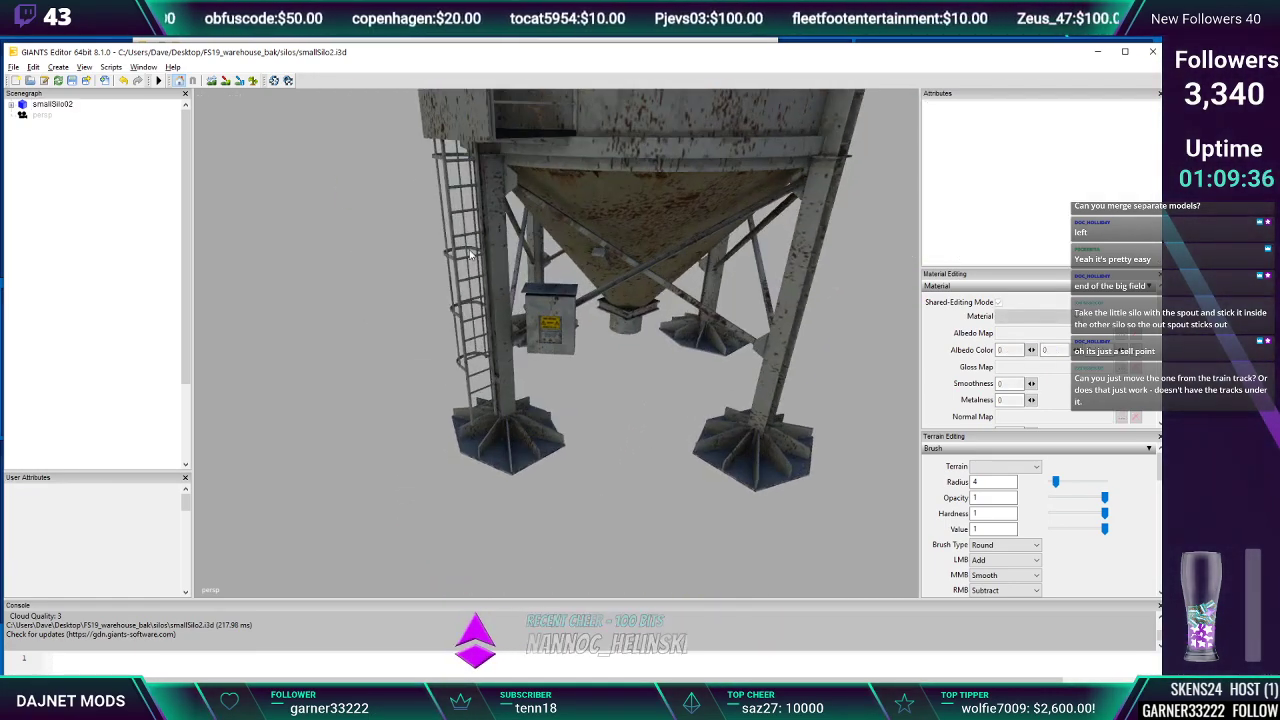
left_click(1151, 52)
left_click(646, 376)
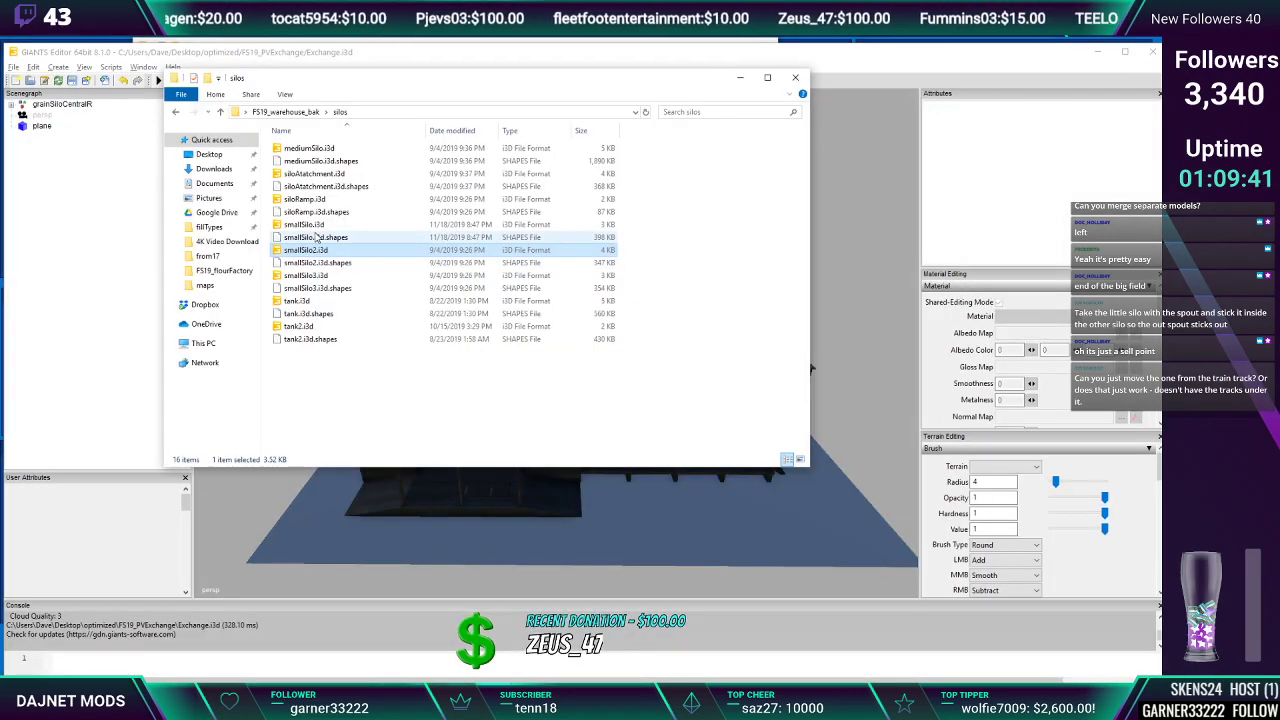
Open smallSilo.i3d from the silos folder with GIANTS Editor 8.1.0 and select smallSilo01
double_click(305, 224)
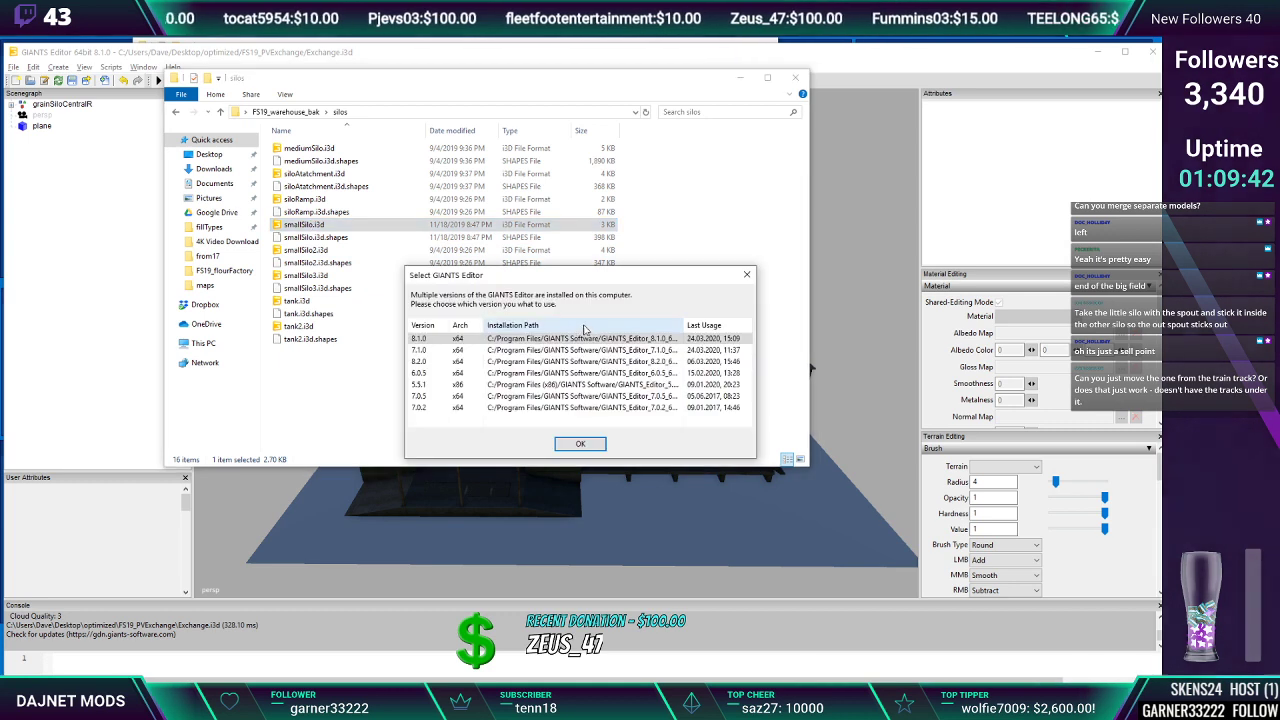
left_click(576, 447)
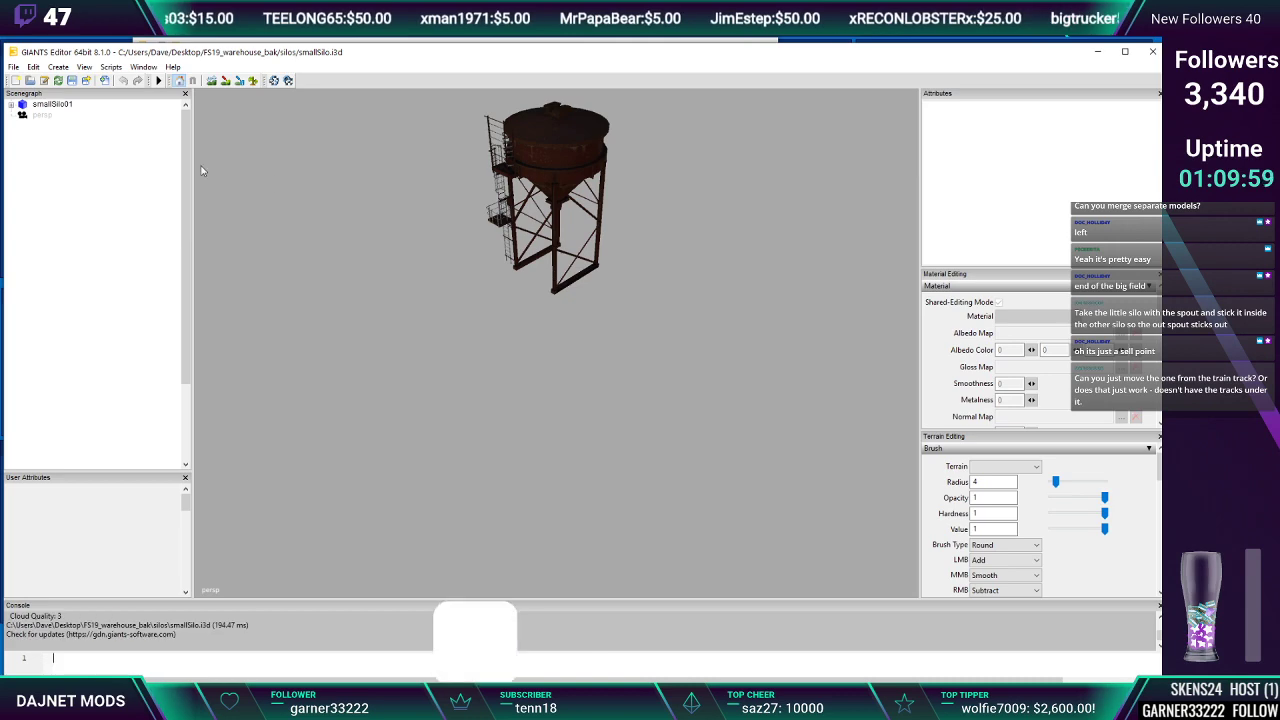
left_click(46, 104)
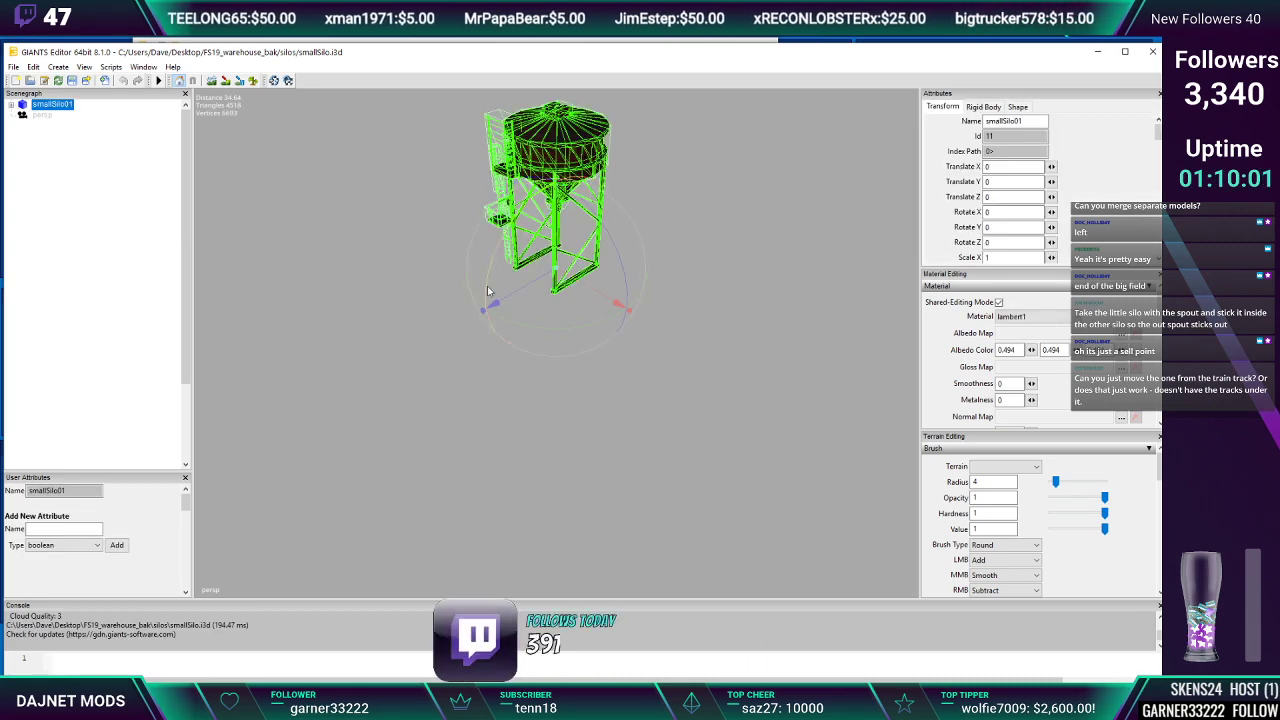
Inspect the hopper spout, legs and ladder of smallSilo01 up close from a lower angle
left_click_drag(488, 291, 283, 253, "alt")
scroll(604, 279, "up", 4)
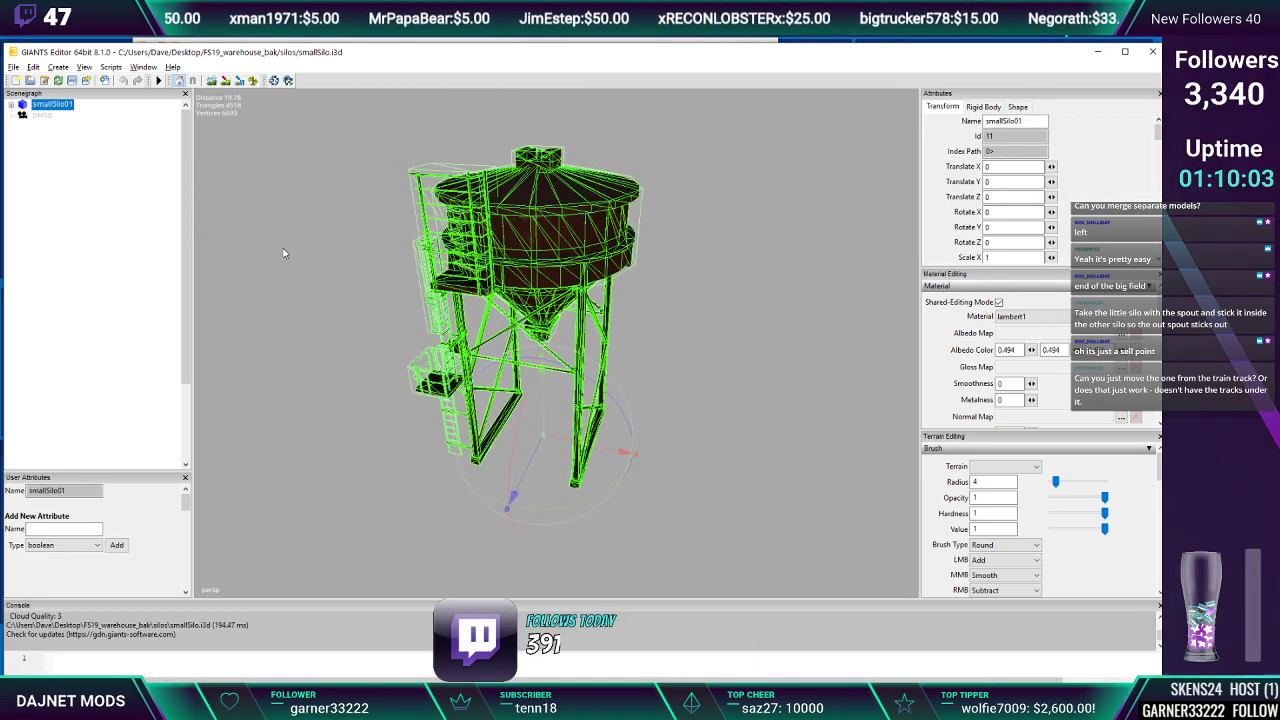
left_click(283, 253)
scroll(590, 287, "up", 5)
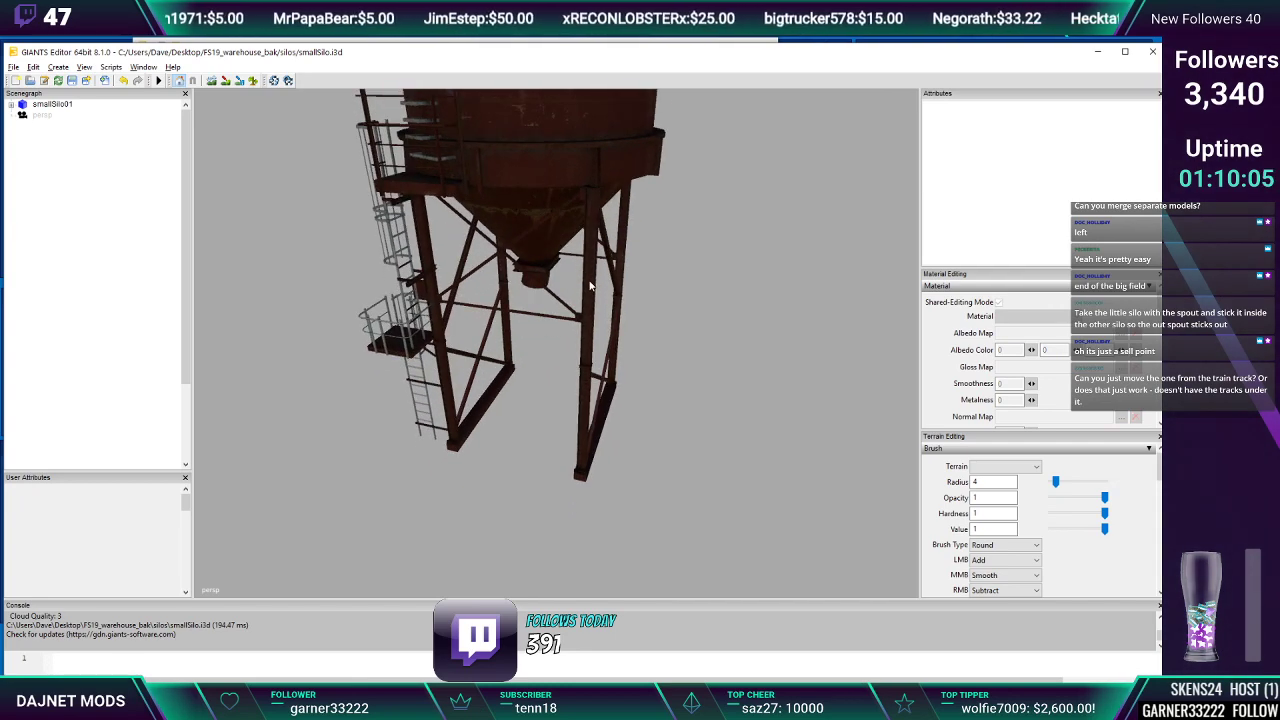
left_click_drag(590, 286, 586, 251, "alt")
middle_click_drag(586, 251, 535, 260, "alt")
left_click(513, 252)
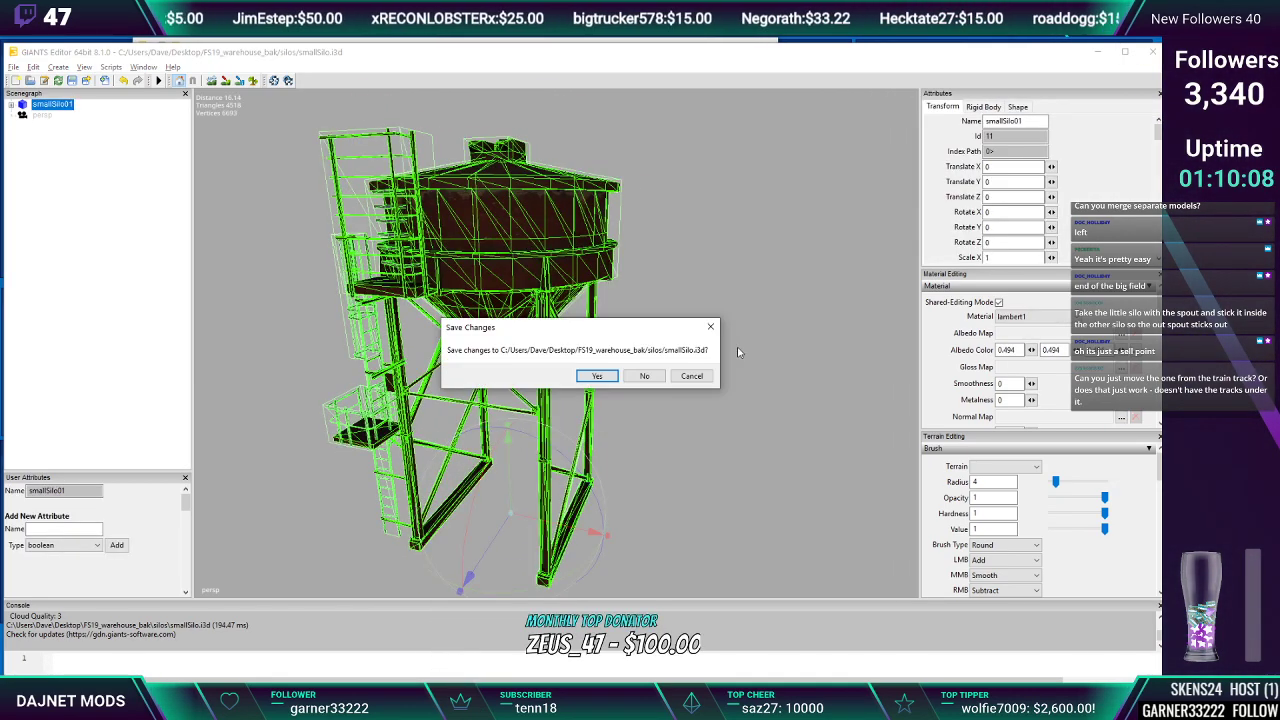
Close smallSilo.i3d without saving and open mediumSilo.i3d from the silos folder with GIANTS Editor 8.1.0
left_click(645, 376)
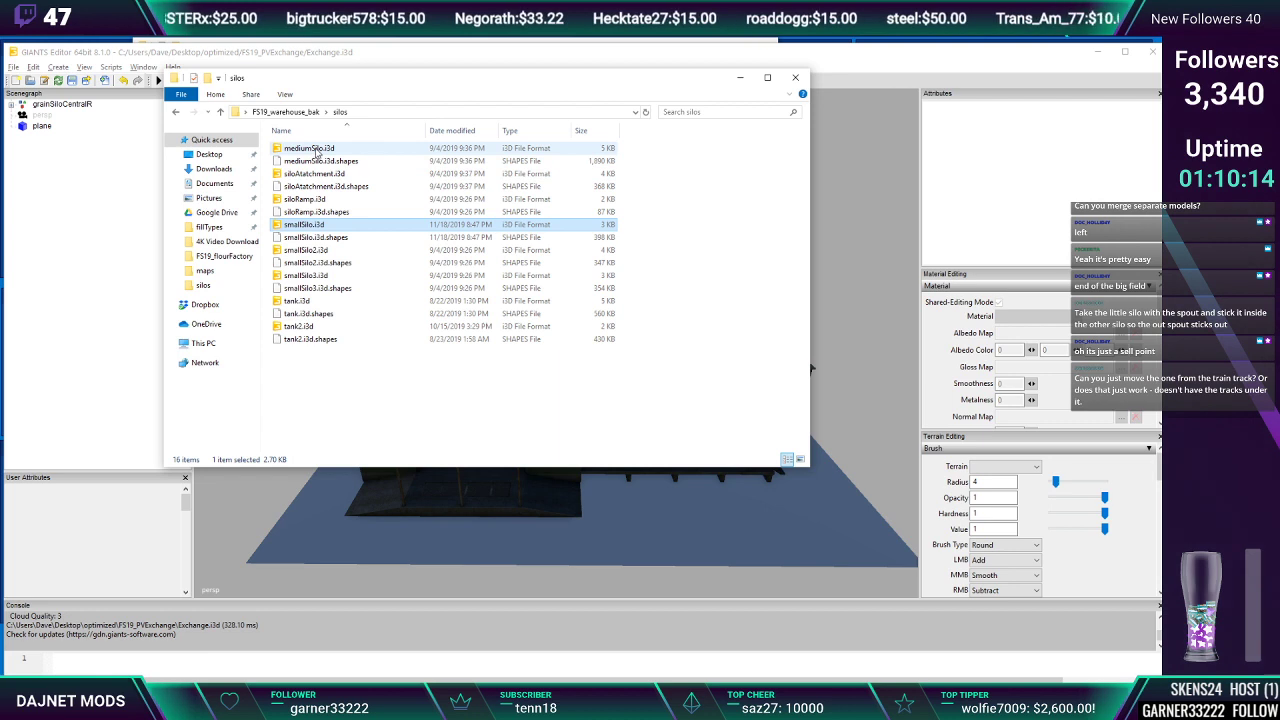
double_click(316, 150)
left_click(598, 443)
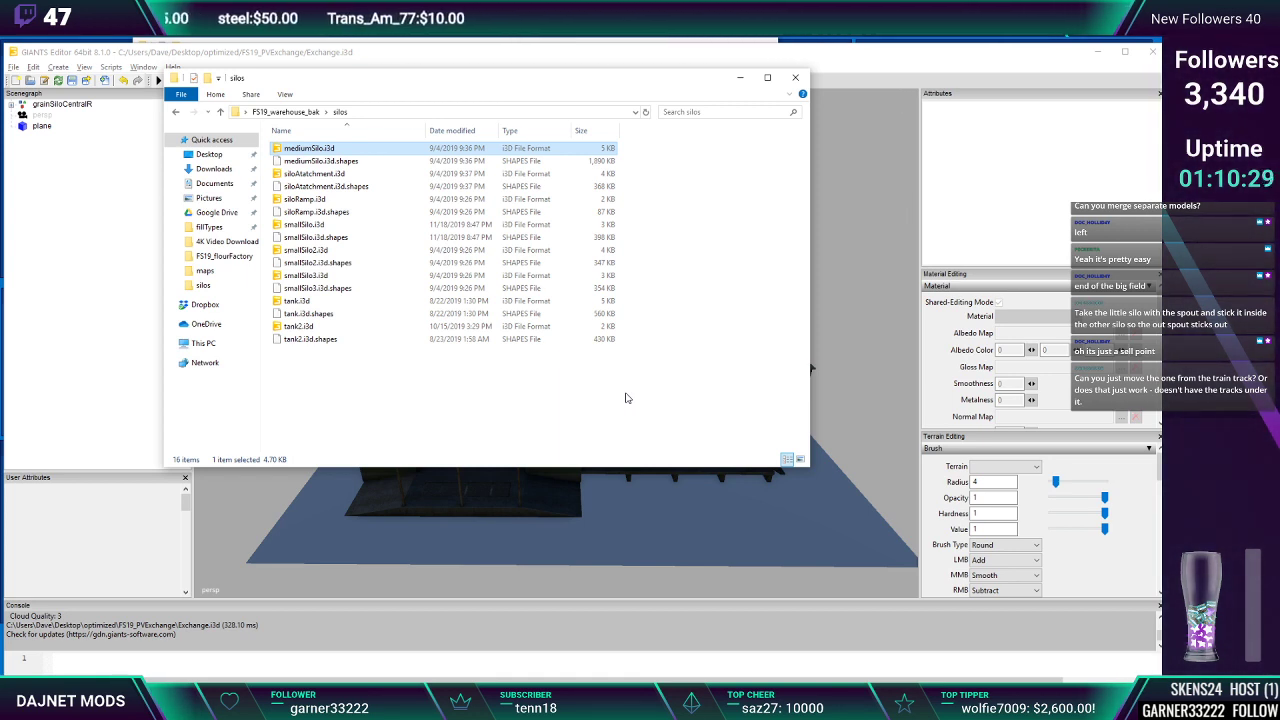
key("Return")
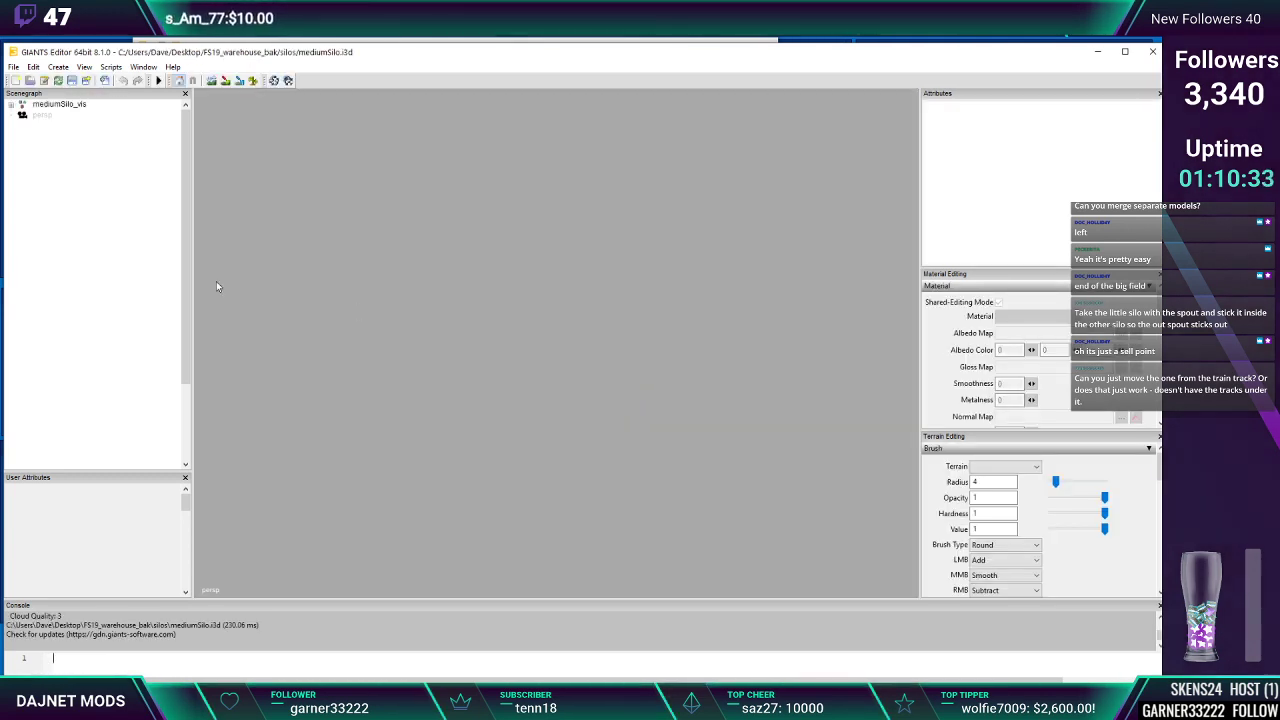
Set the Translate X, Y and Z of mediumSilo_vis to 0
left_click(54, 106)
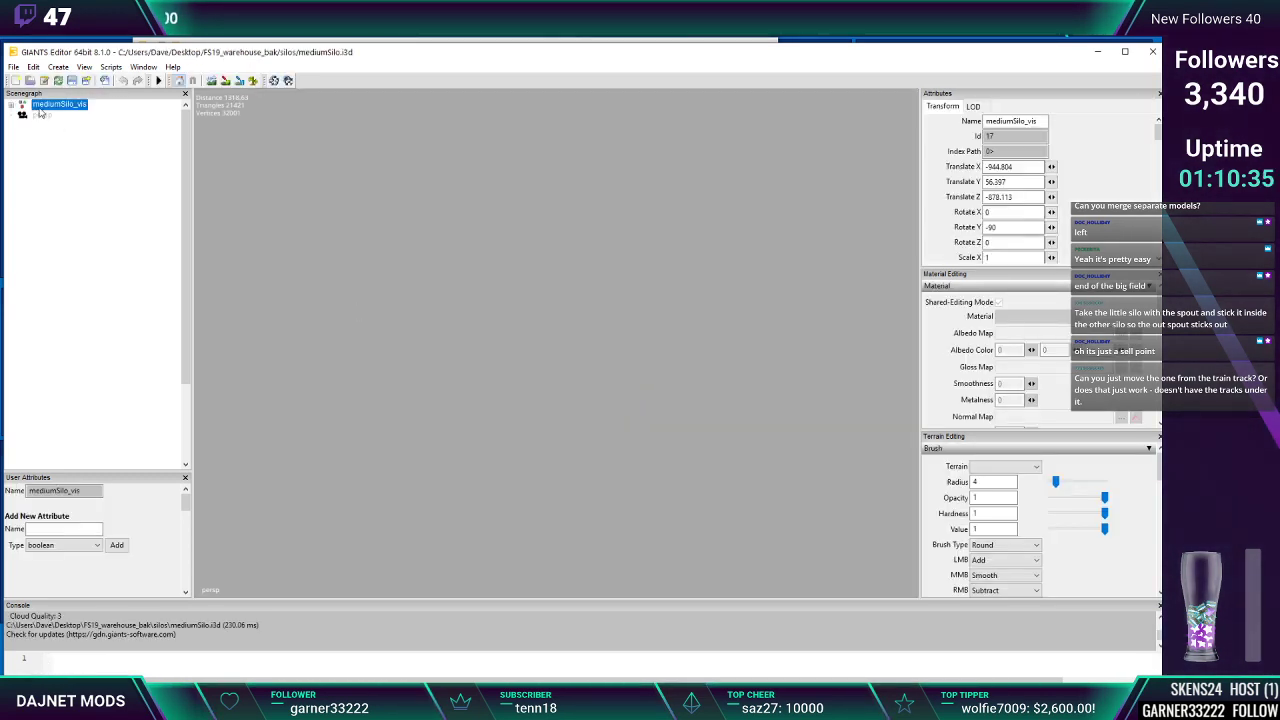
left_click(36, 107)
left_click(36, 108)
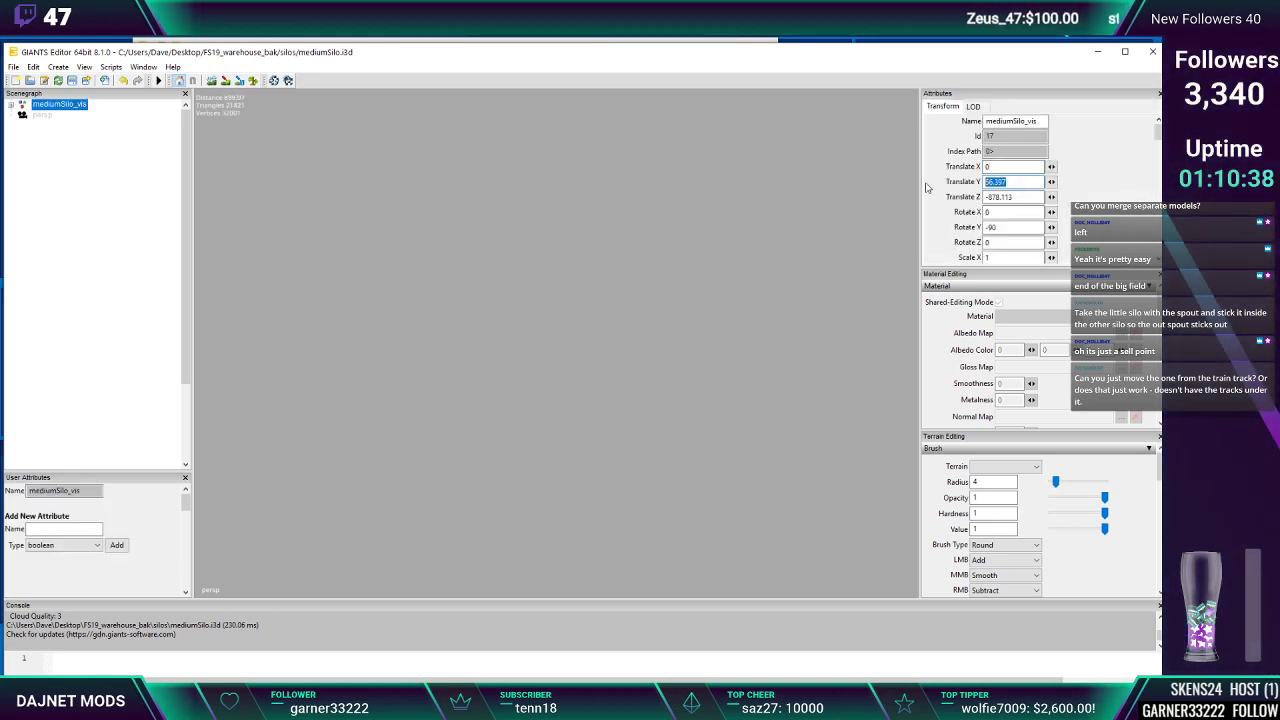
double_click(1018, 197)
type("0")
key("Return")
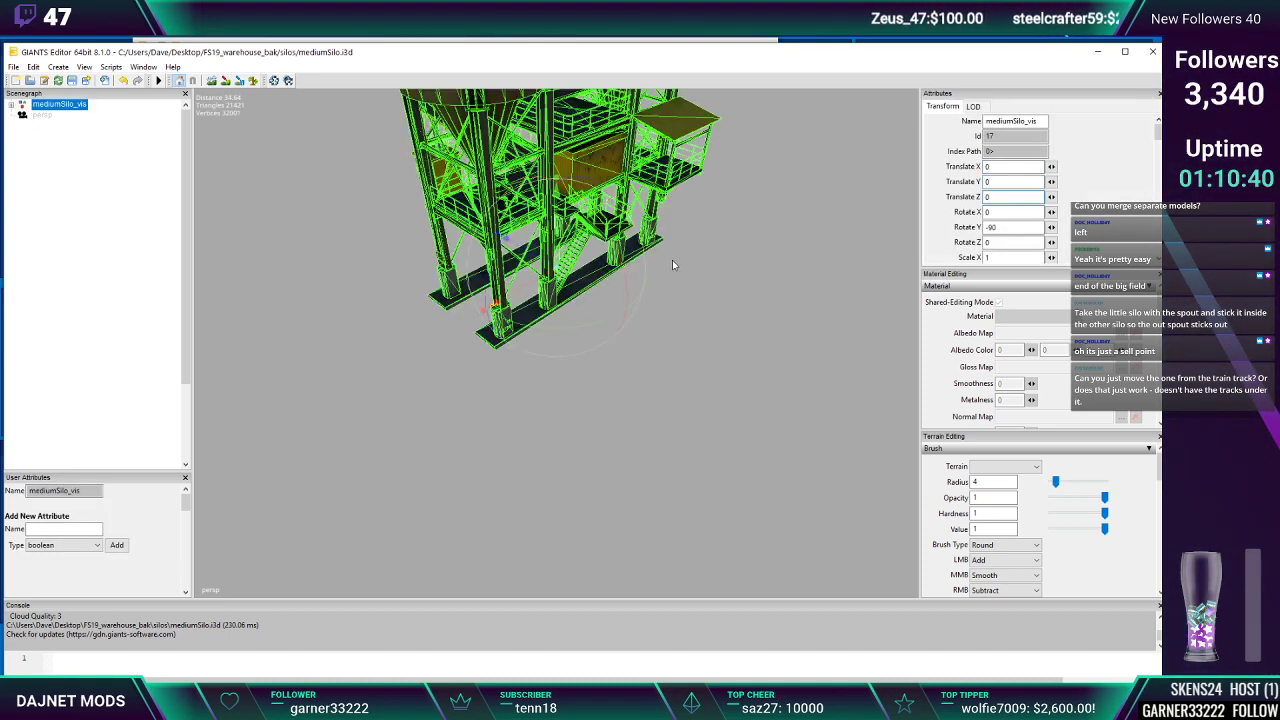
Inspect the medium silo's hoppers, legs, stairs and platforms from several angles and close the file without saving
left_click_drag(650, 254, 277, 301, "alt")
left_click(277, 301)
left_click_drag(444, 279, 464, 242, "alt")
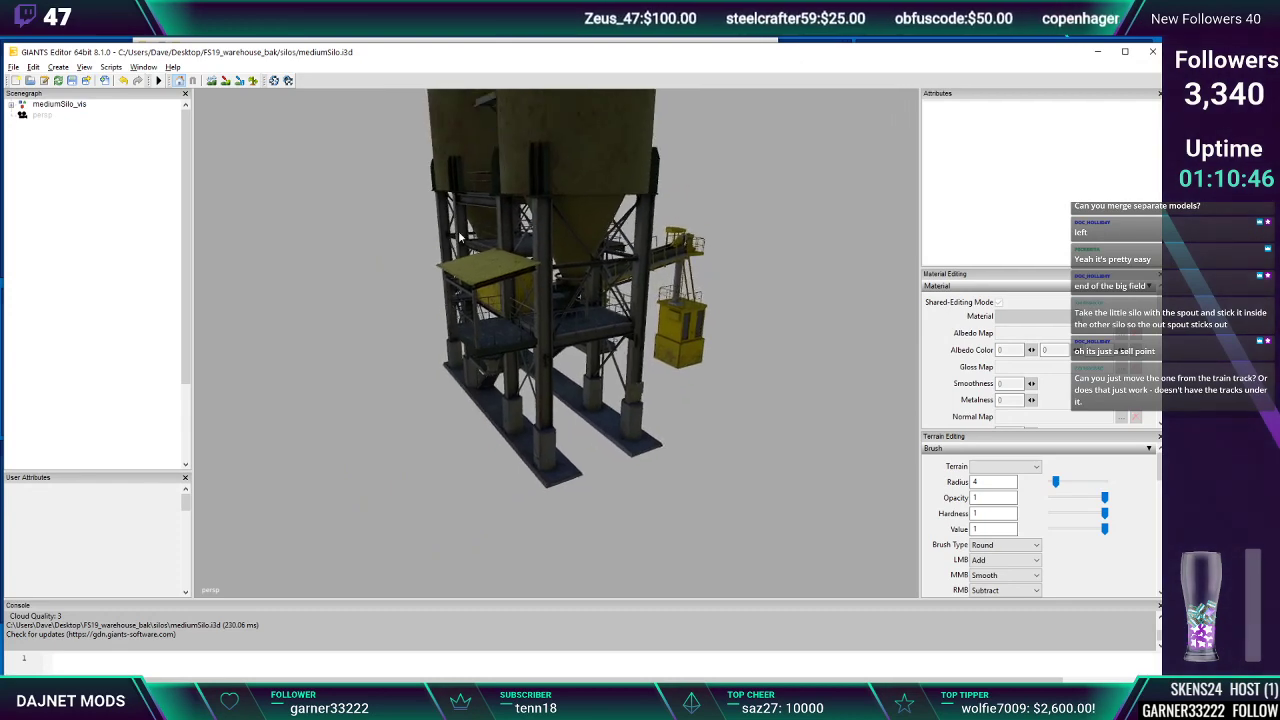
scroll(468, 233, "up", 3)
scroll(467, 233, "up", 10)
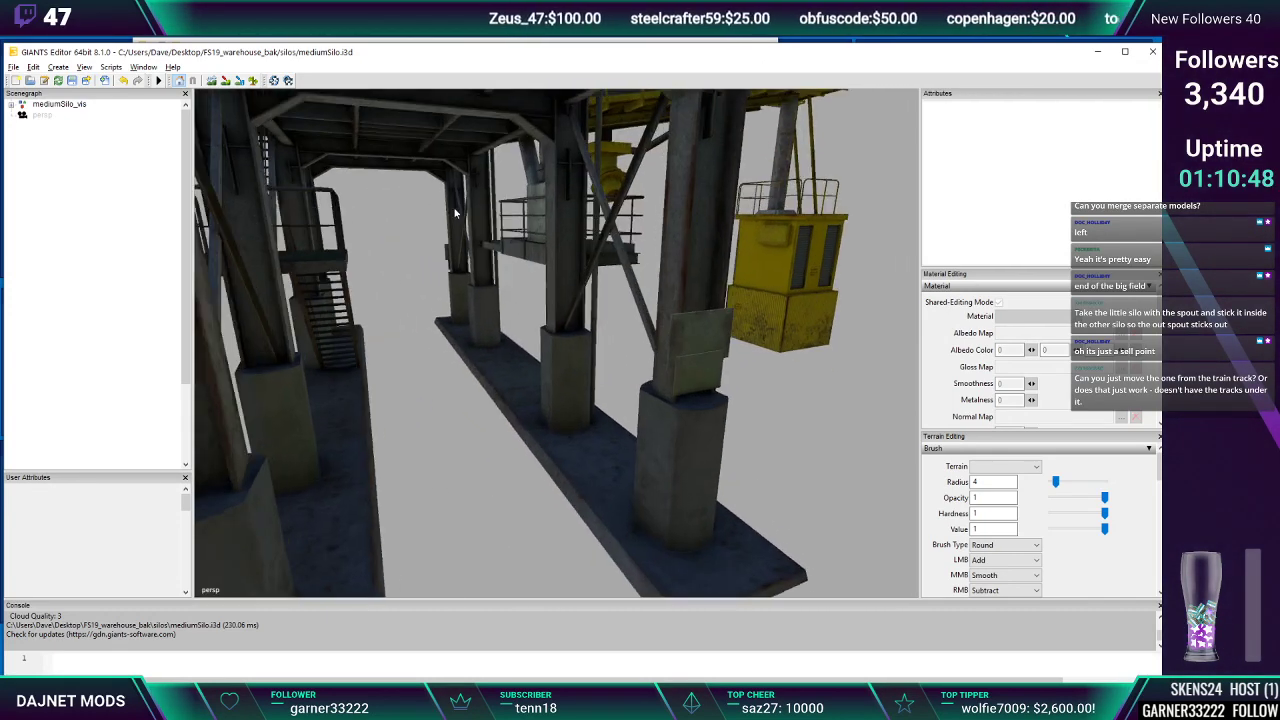
left_click_drag(432, 201, 715, 462, "alt")
scroll(377, 234, "up", 2)
scroll(377, 234, "down", 3)
scroll(378, 236, "up", 6)
scroll(378, 236, "down", 4)
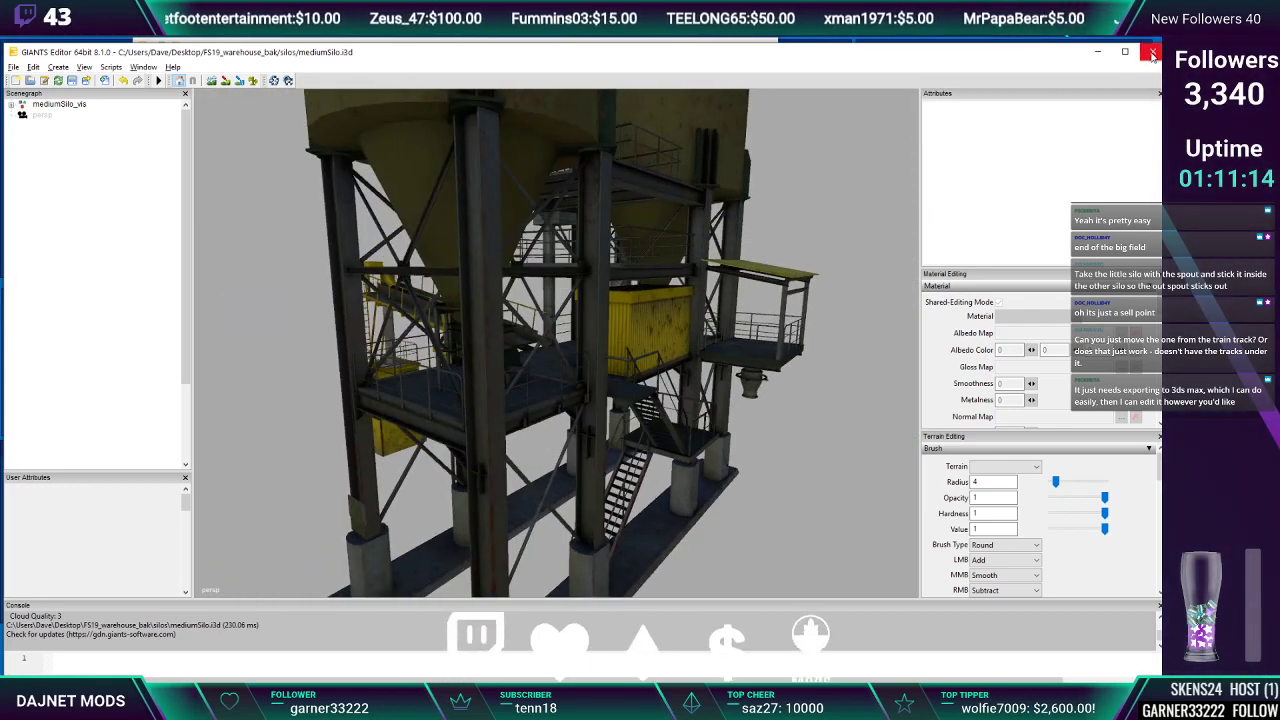
left_click(1153, 55)
left_click(655, 375)
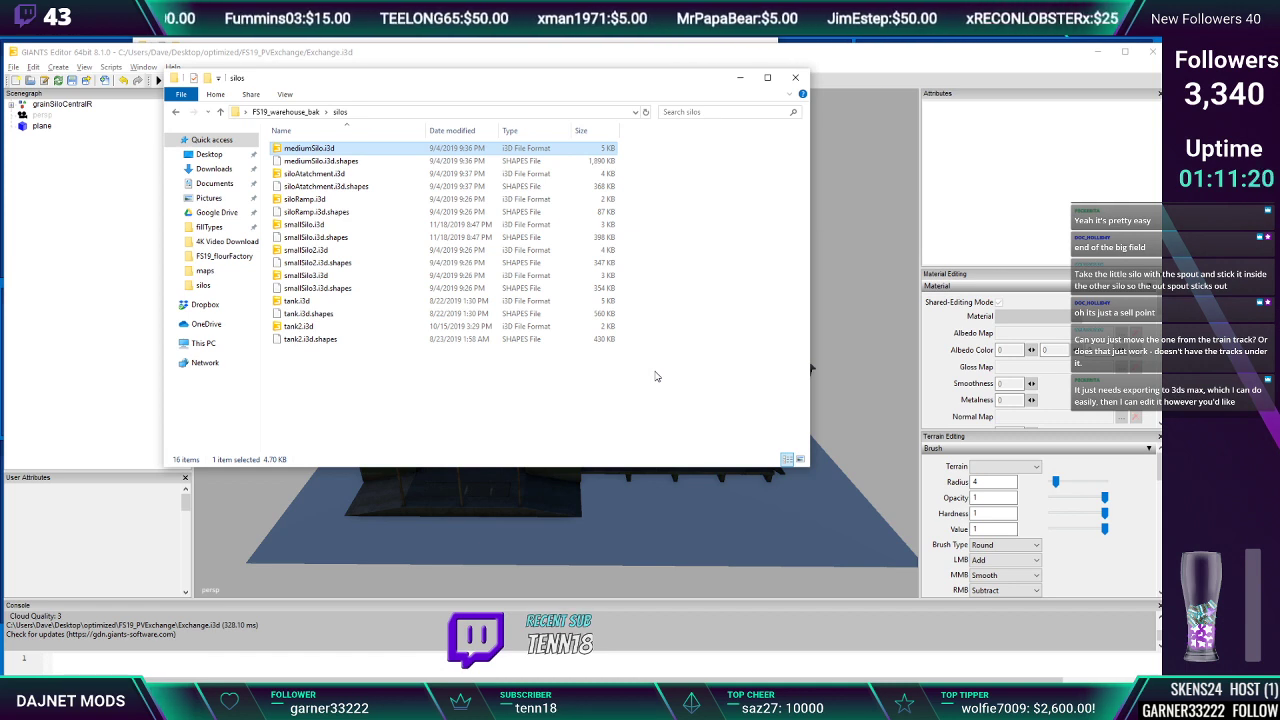
Look through the concretePlant and furnishings folders of FS19_warehouse_bak for a usable spout part
left_click(296, 113)
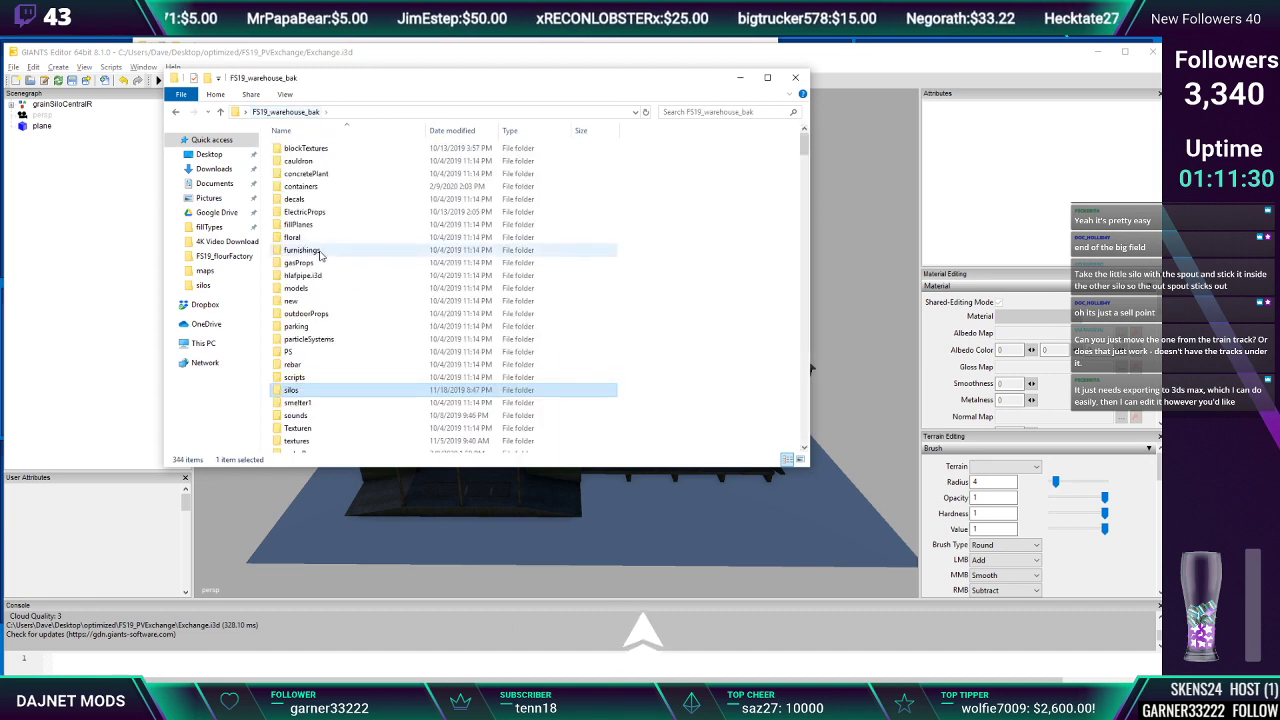
double_click(311, 175)
left_click(175, 112)
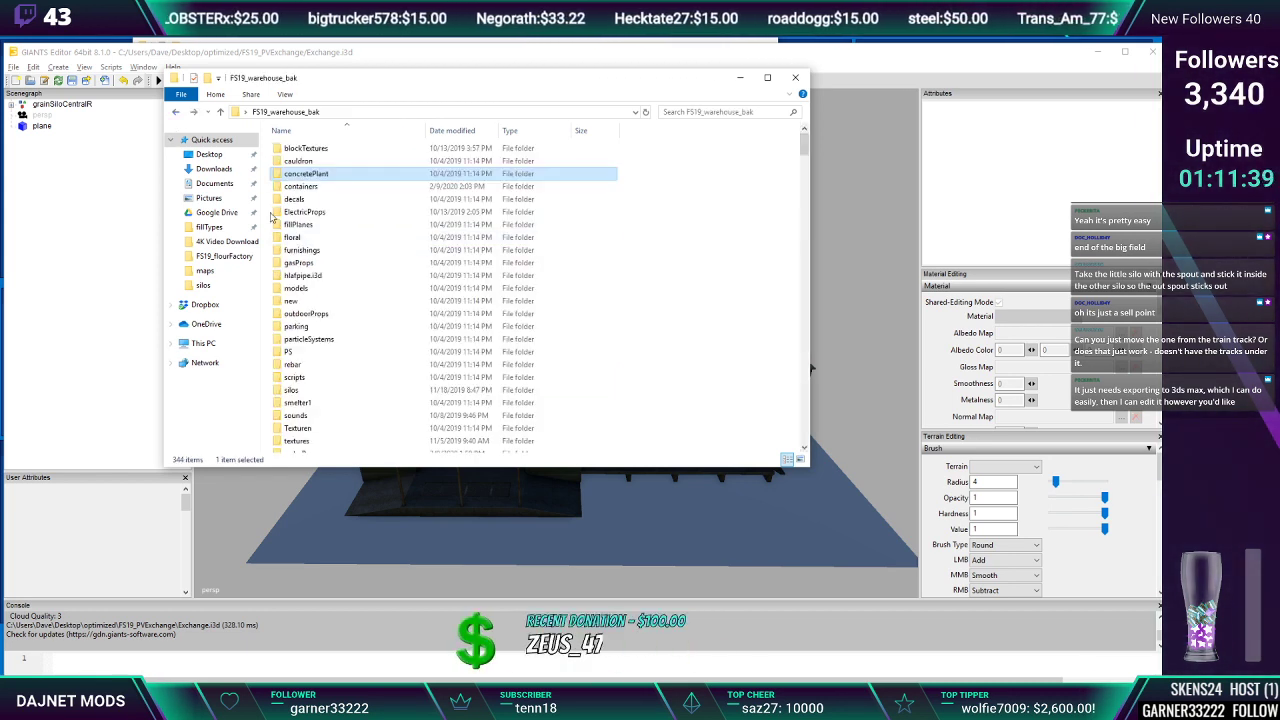
double_click(296, 251)
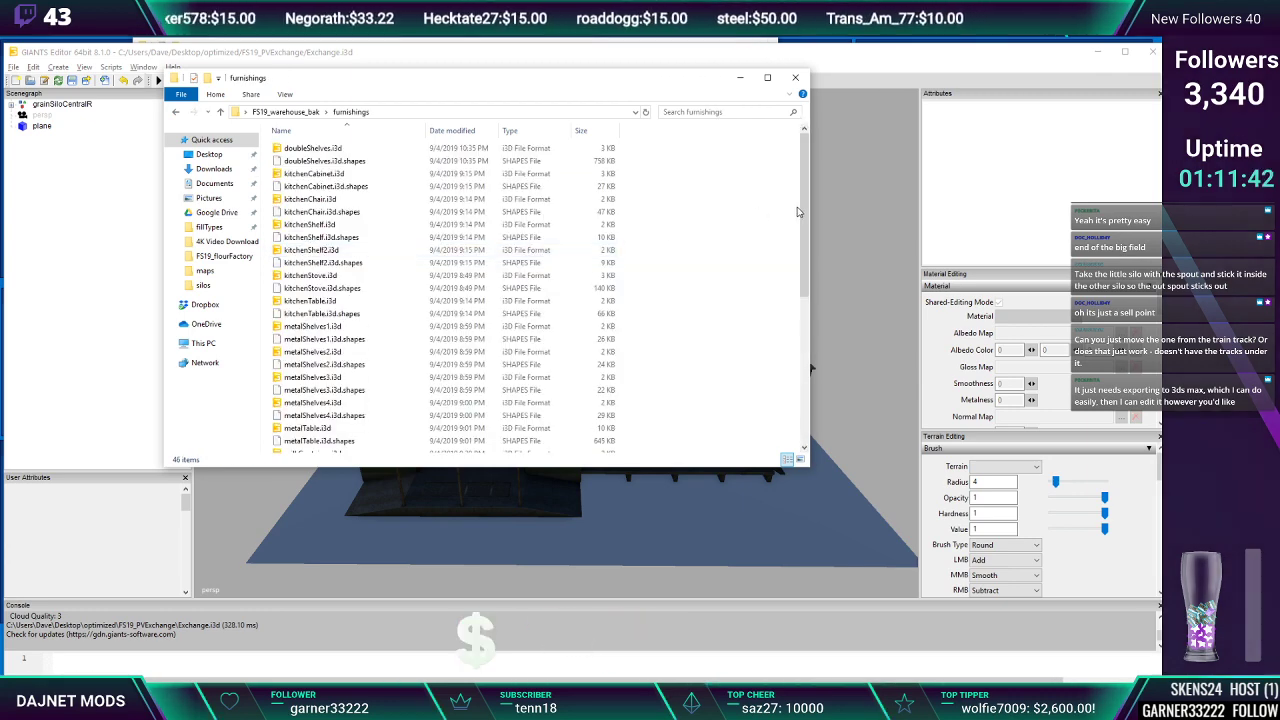
left_click_drag(809, 251, 787, 428)
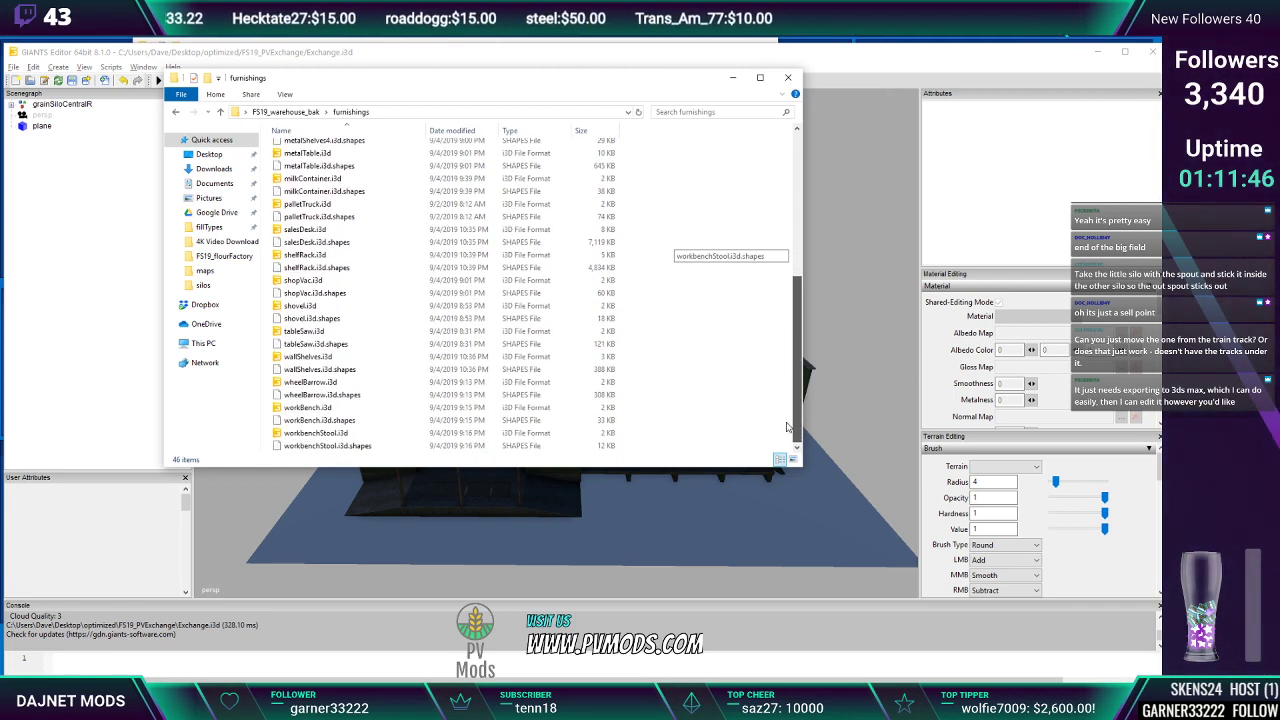
left_click(178, 114)
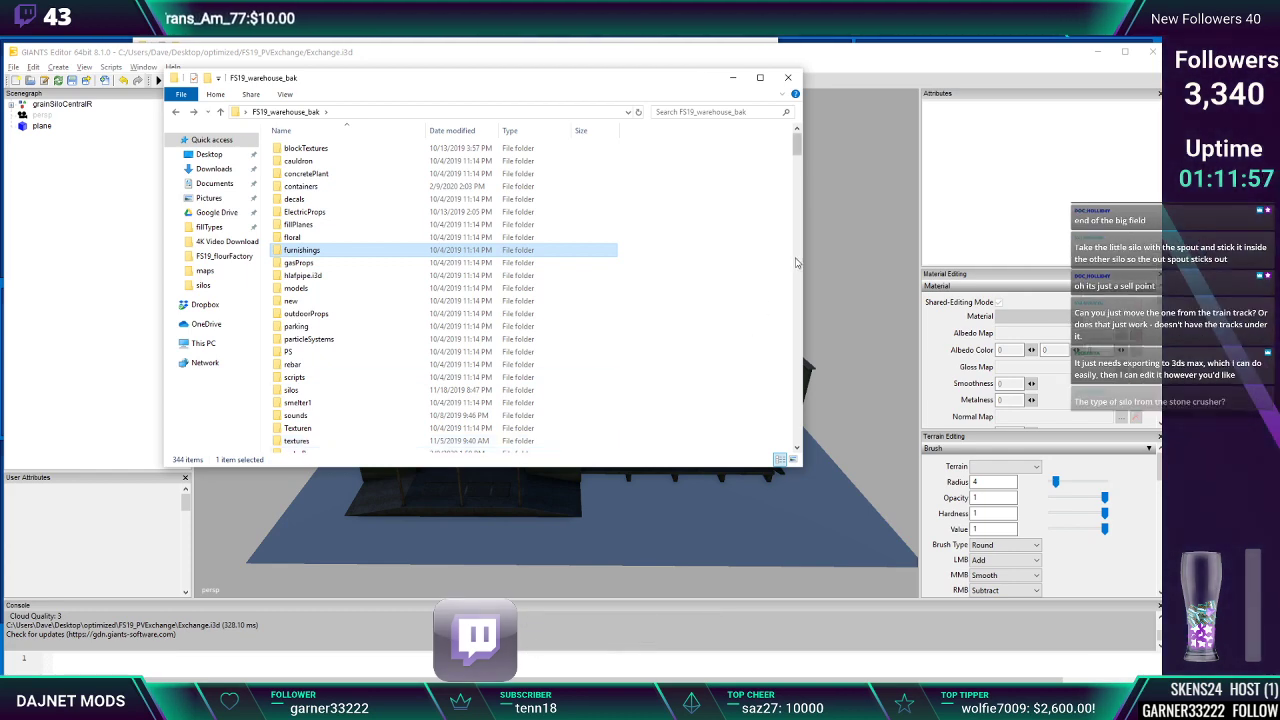
Find pipe1.i3d in the FS19_warehouse_bak folder and open it with GIANTS Editor 8.1.0
left_click_drag(795, 155, 790, 240)
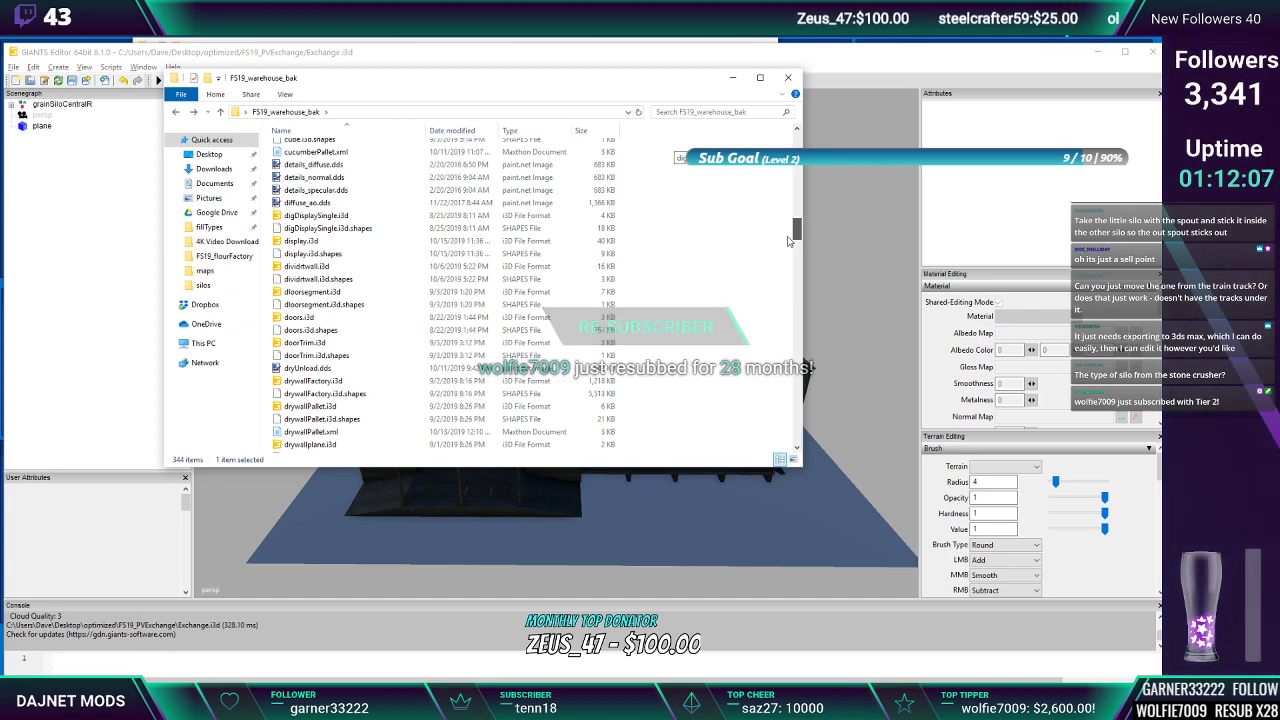
scroll(790, 240, "down", 1)
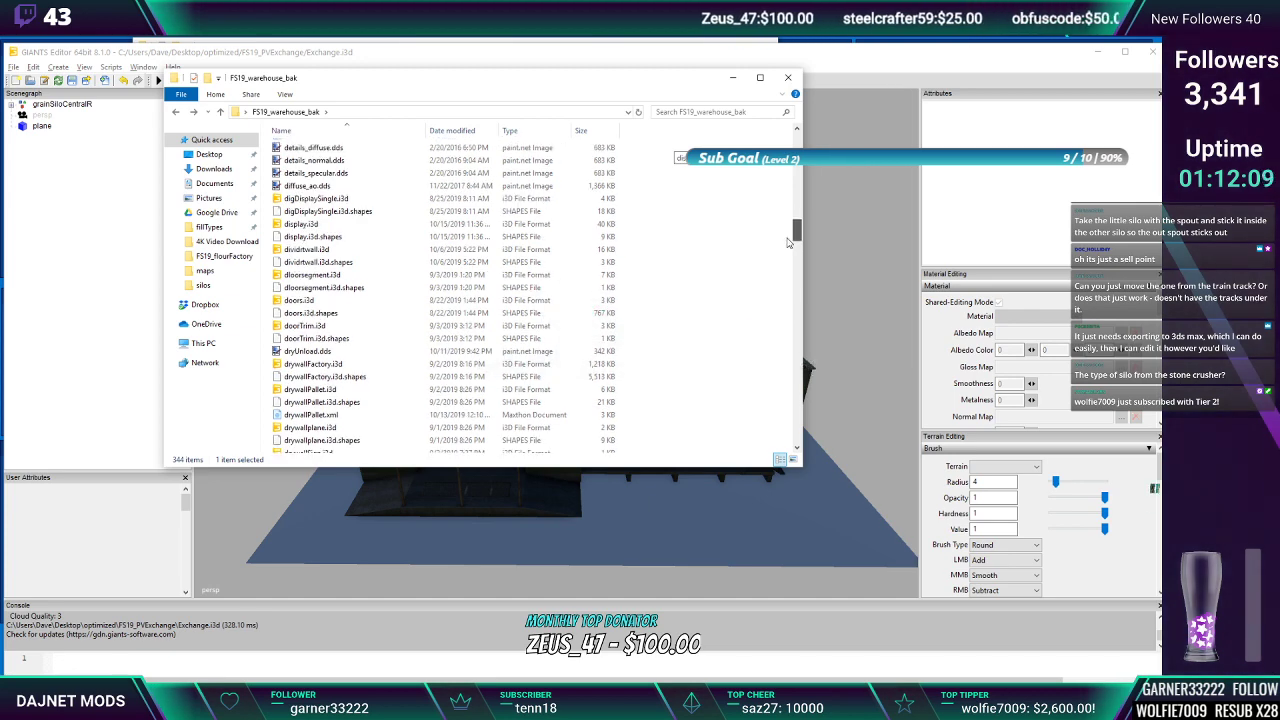
scroll(790, 243, "down", 1)
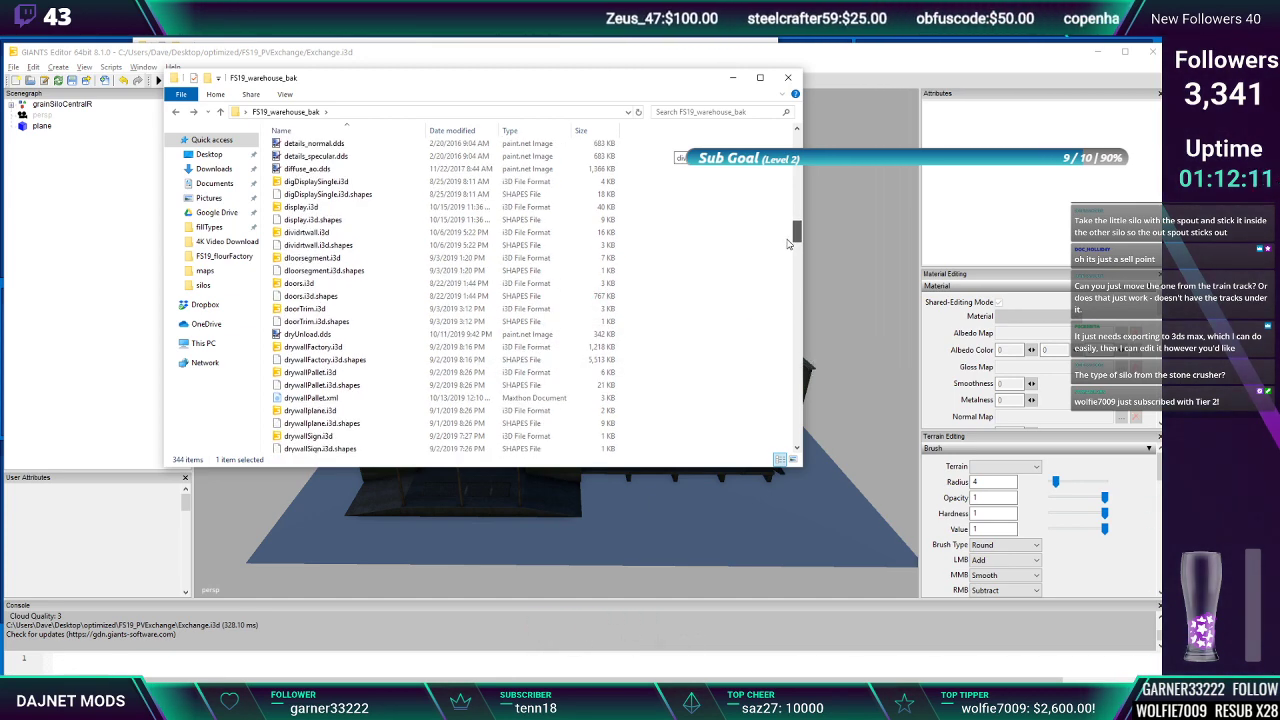
scroll(790, 243, "down", 6)
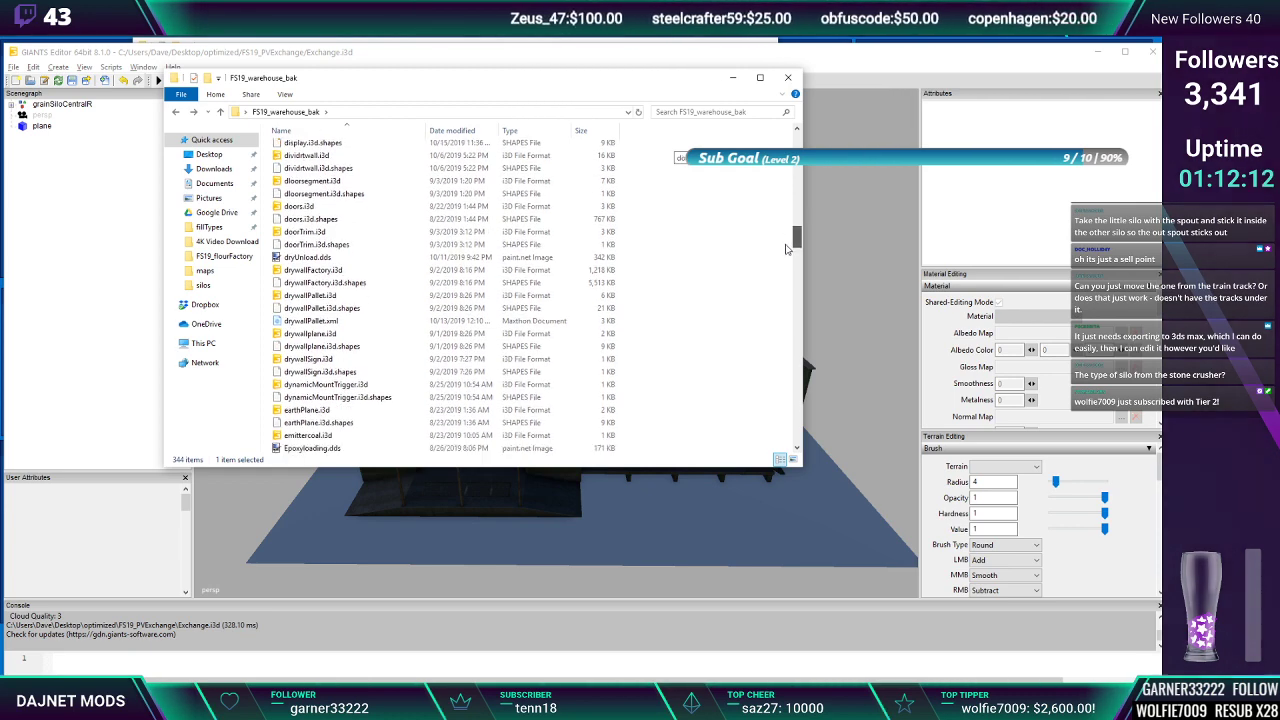
scroll(787, 250, "down", 1)
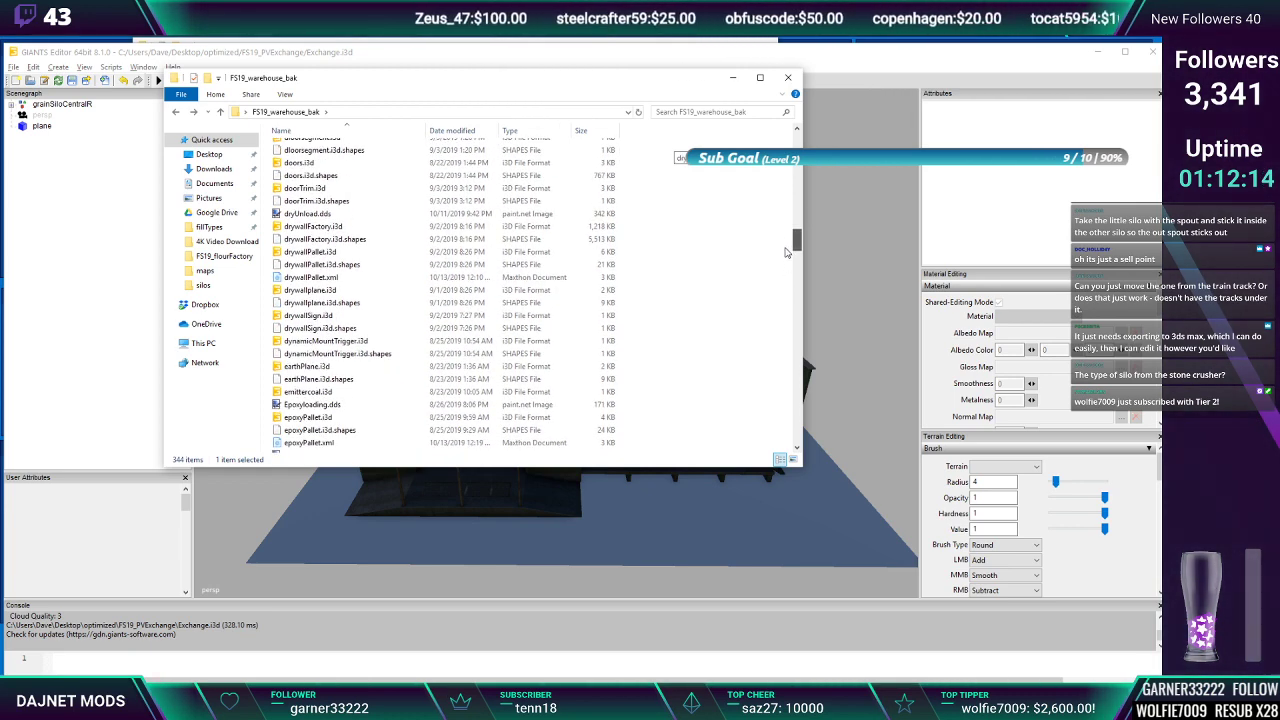
scroll(787, 252, "down", 4)
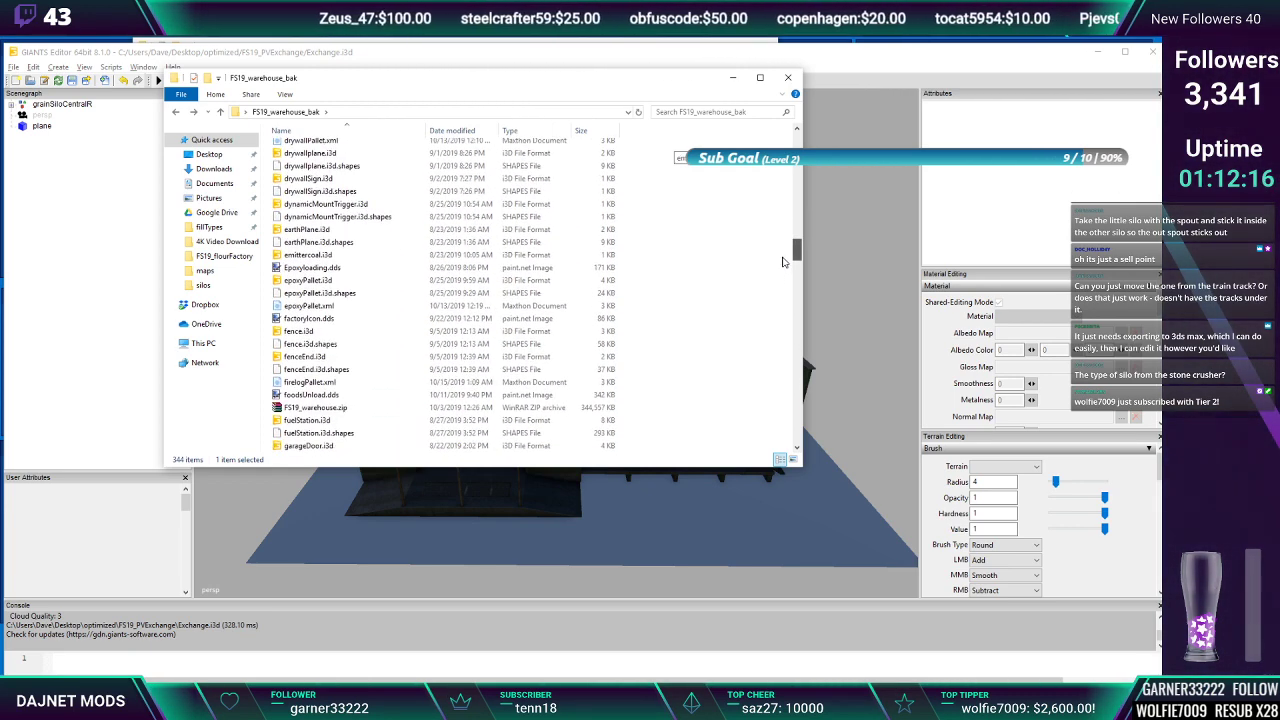
scroll(783, 262, "down", 10)
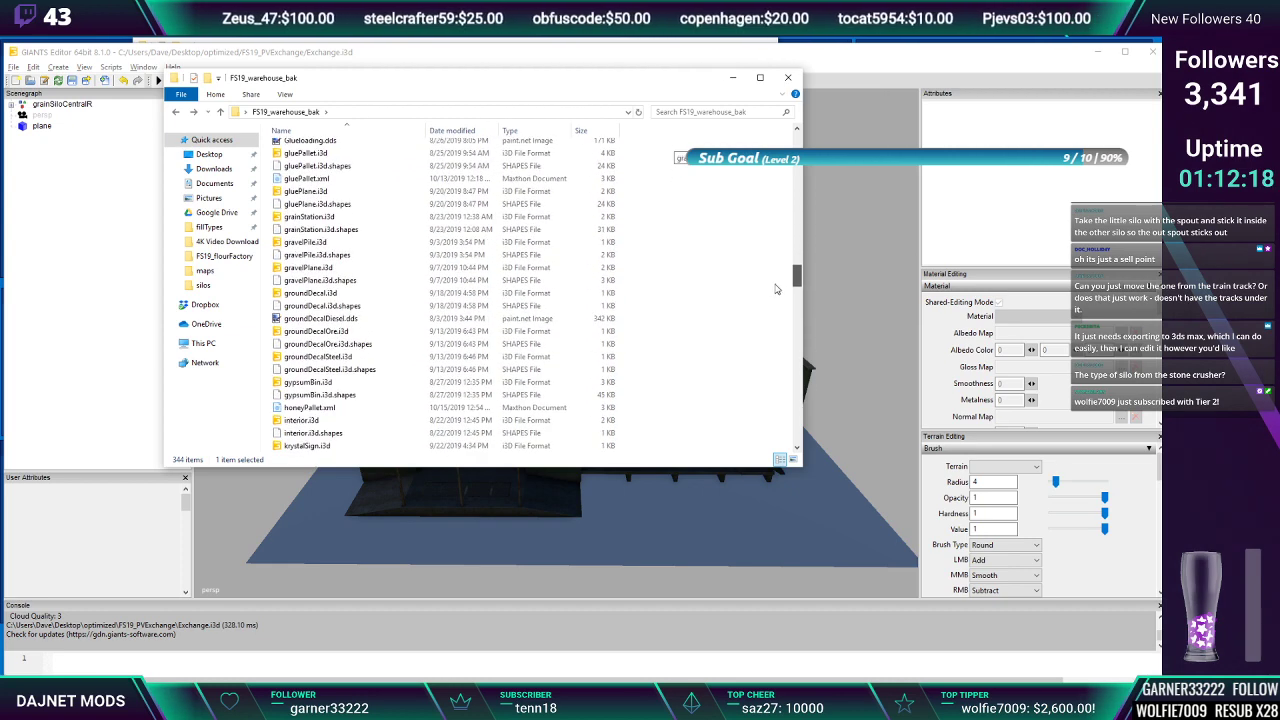
scroll(775, 289, "down", 8)
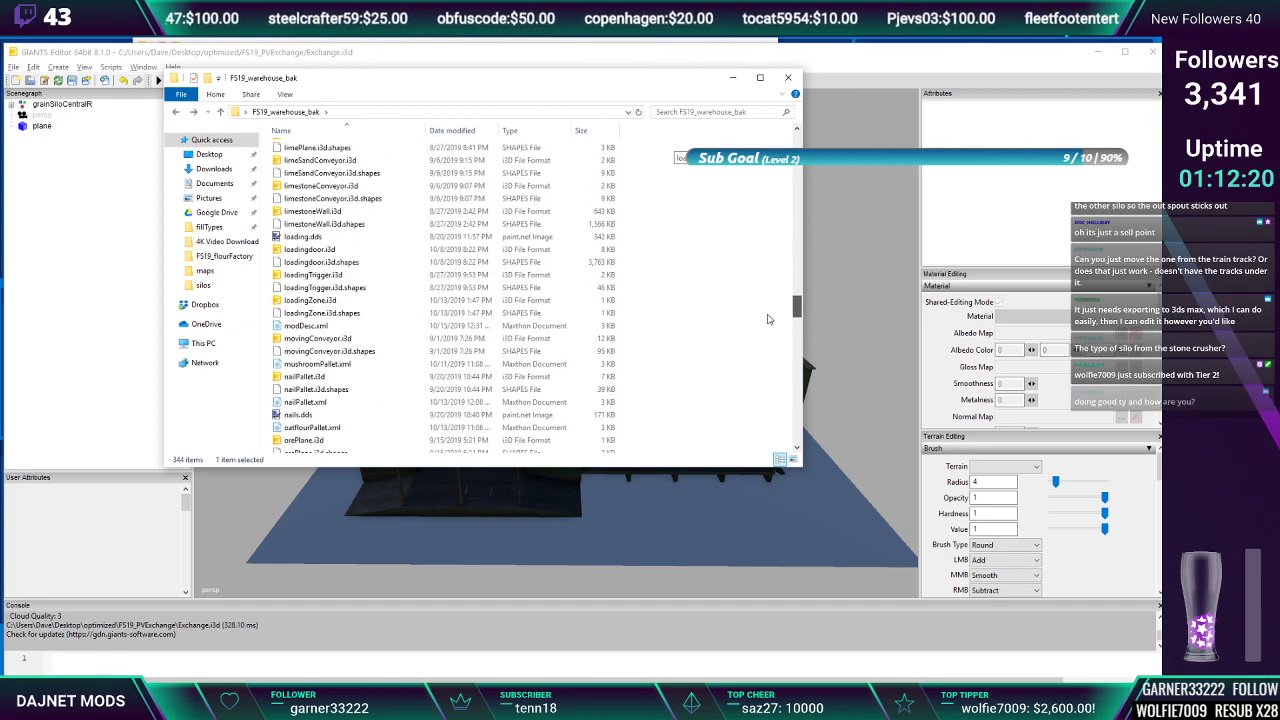
scroll(768, 325, "down", 8)
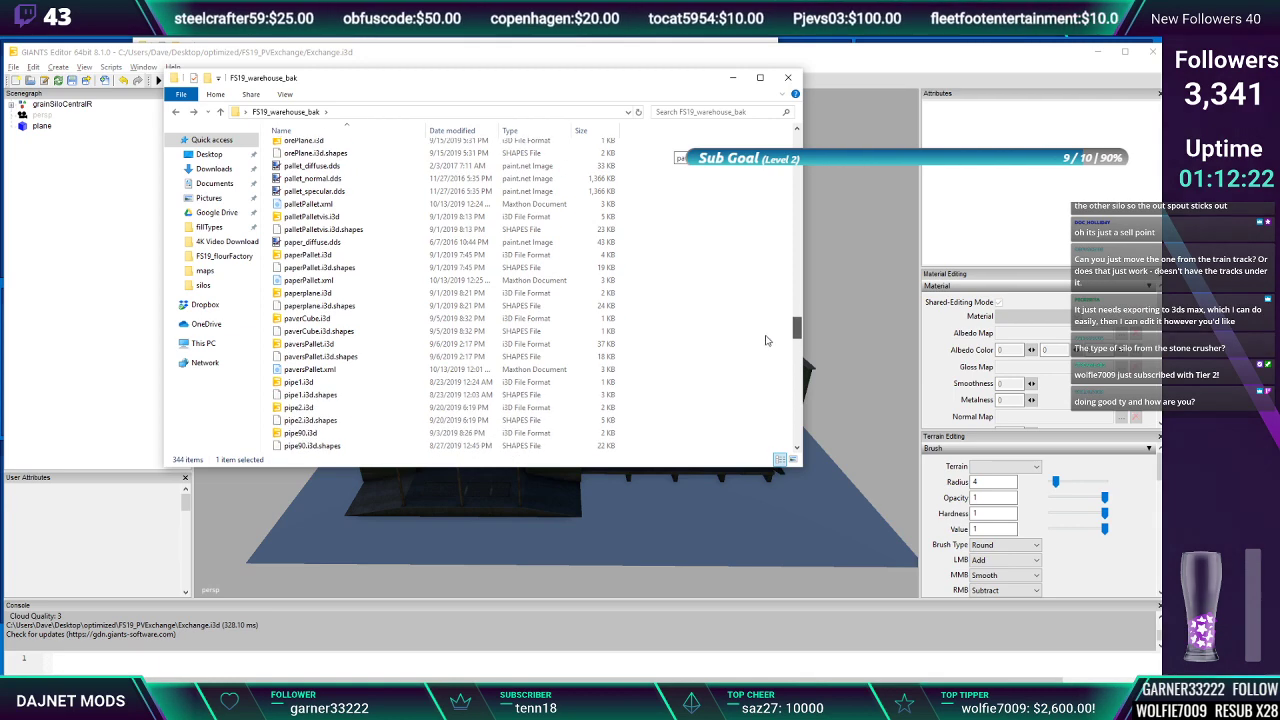
double_click(300, 385)
double_click(583, 447)
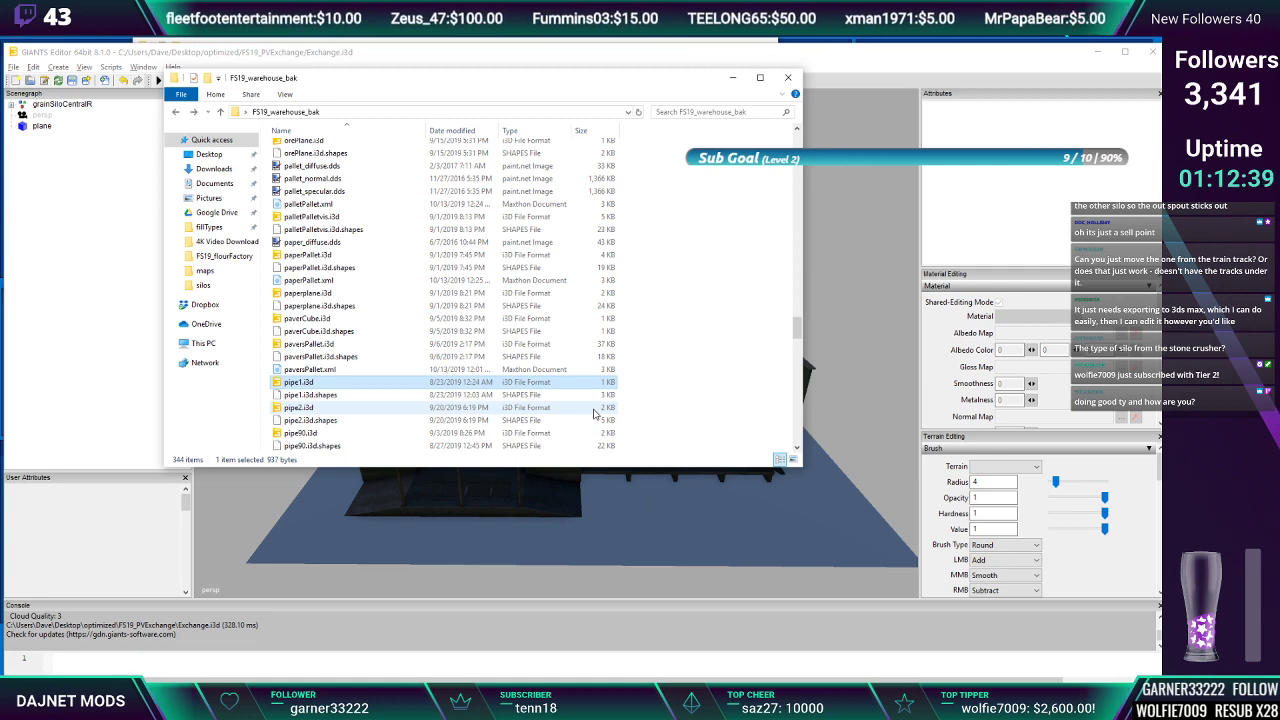
key("Return")
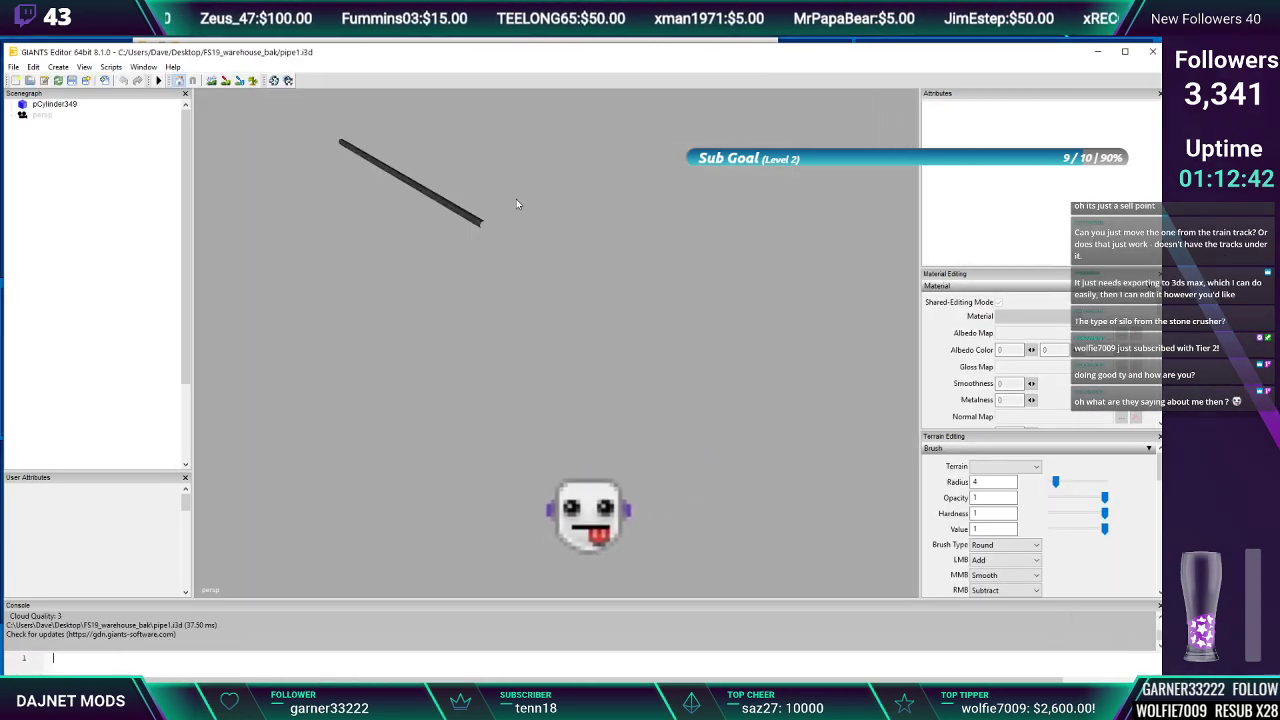
Export the pipe object pCylinder349 with its files as pipe into the FS19_PVExchange folder, keeping the parent directory structure
left_click(14, 67)
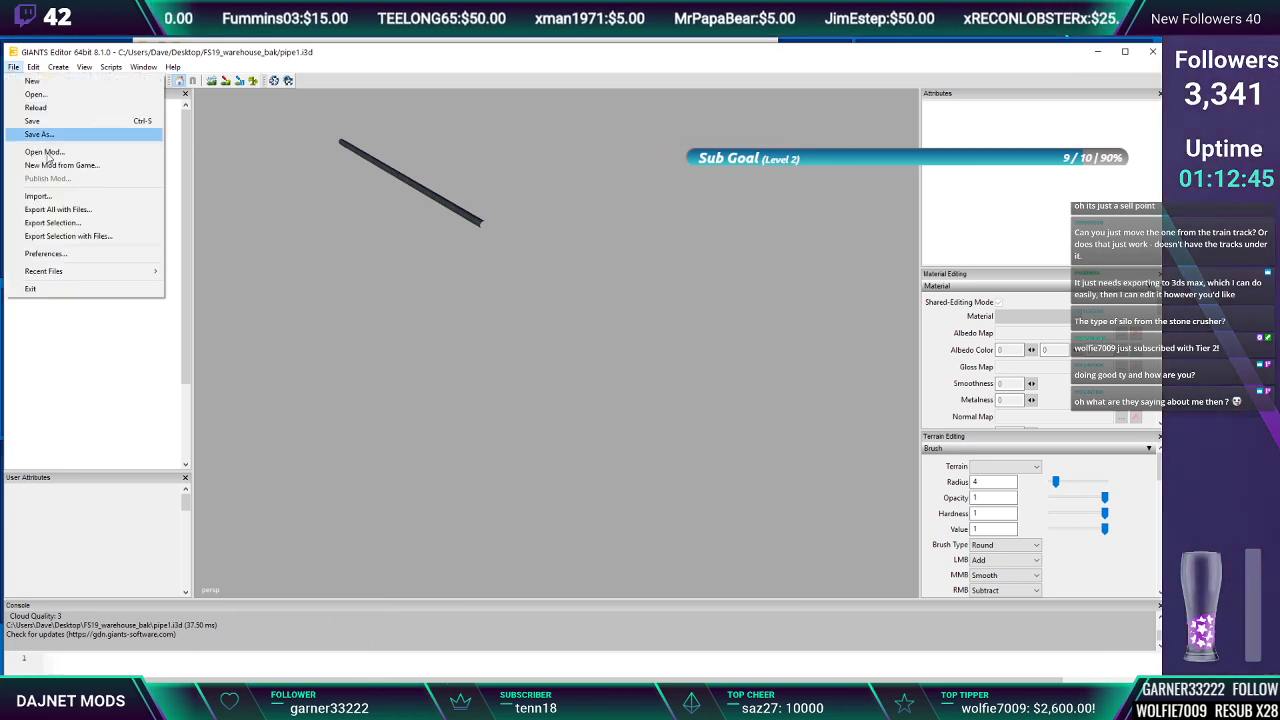
left_click(371, 167)
left_click(15, 68)
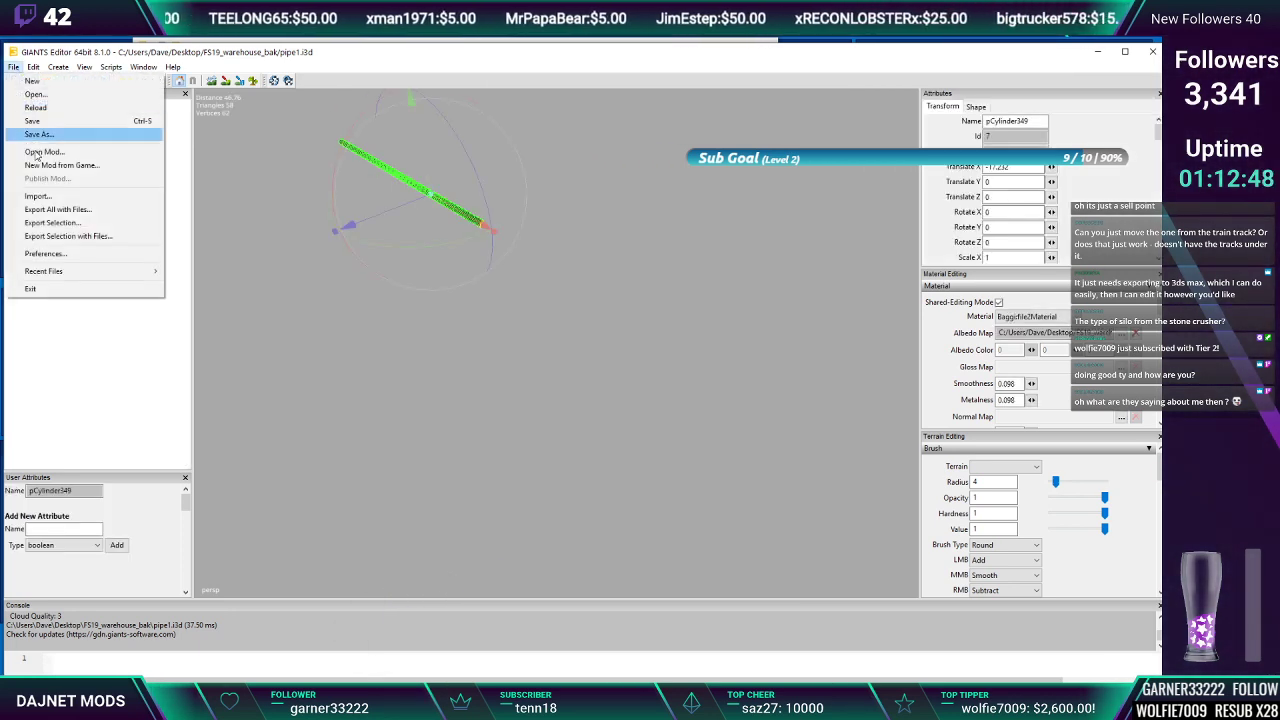
left_click(41, 239)
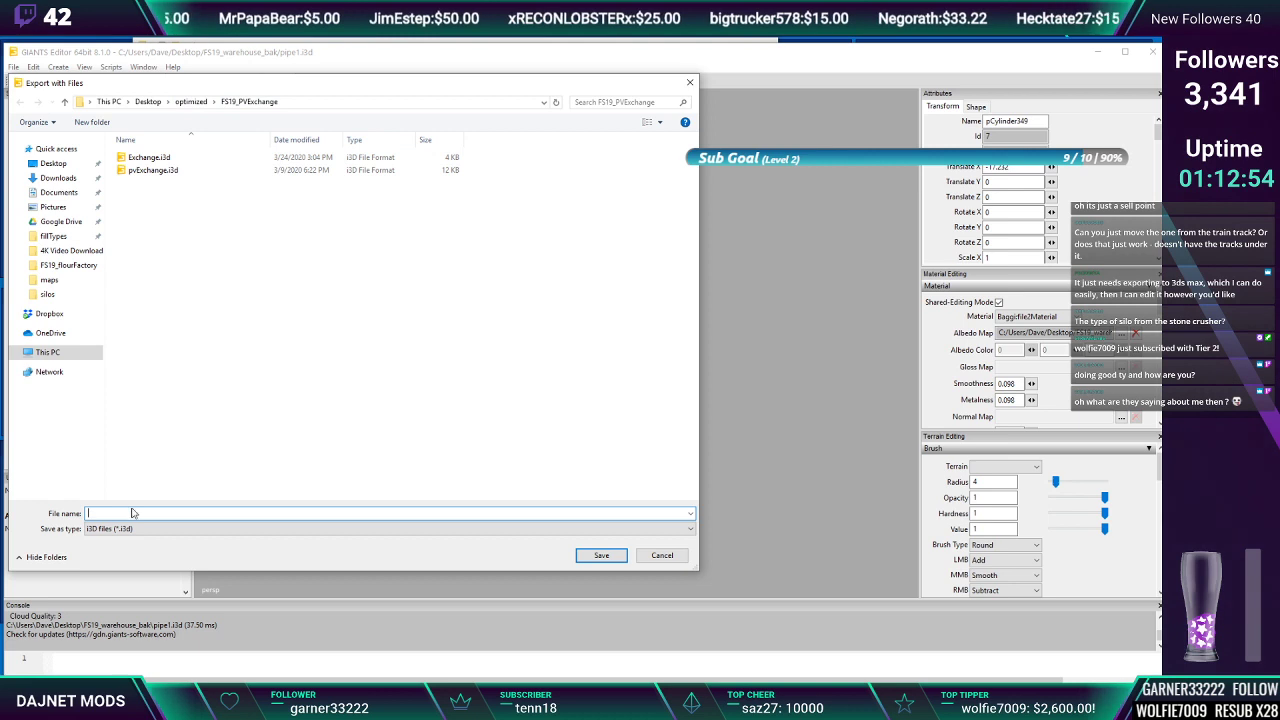
type("p")
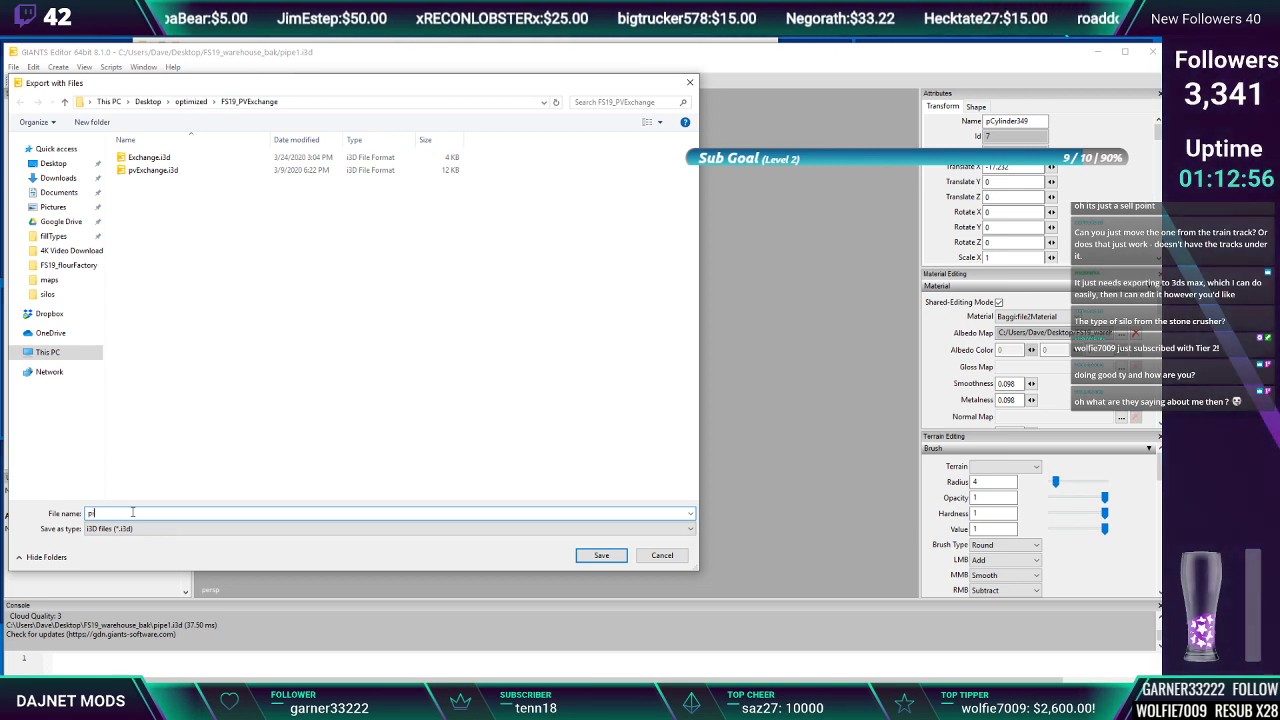
type("ipe")
key("Return")
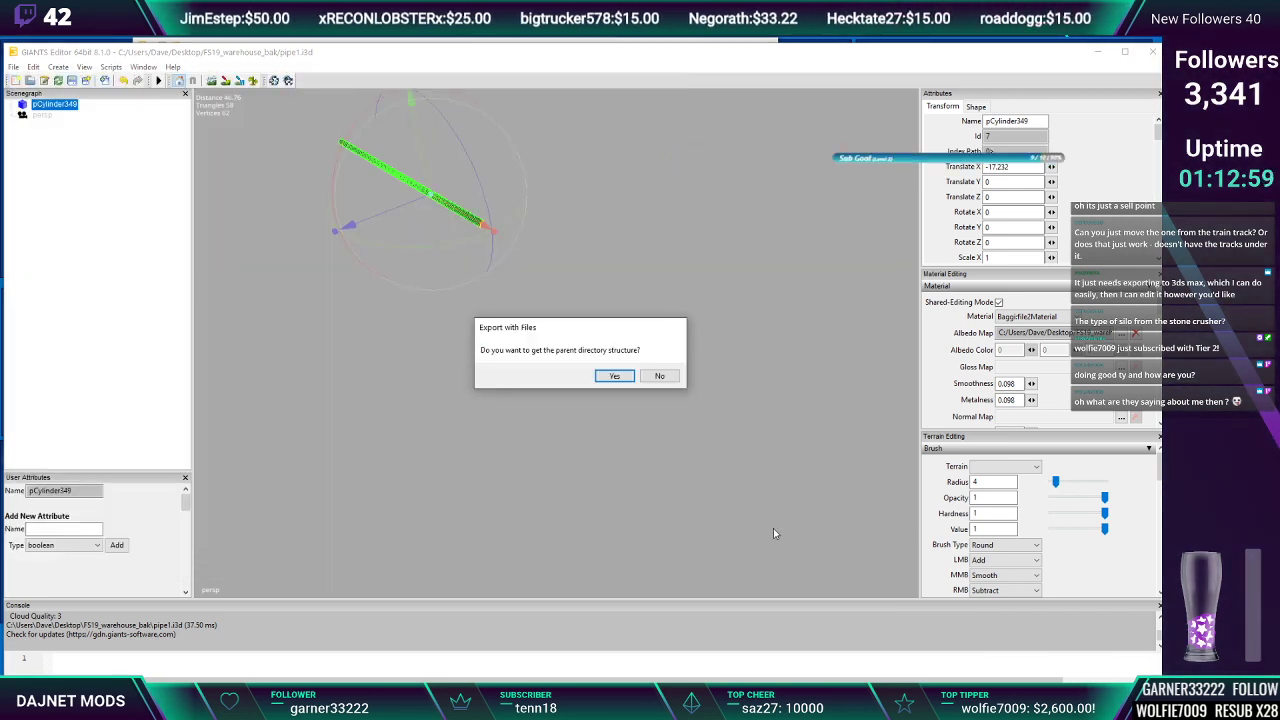
left_click(612, 377)
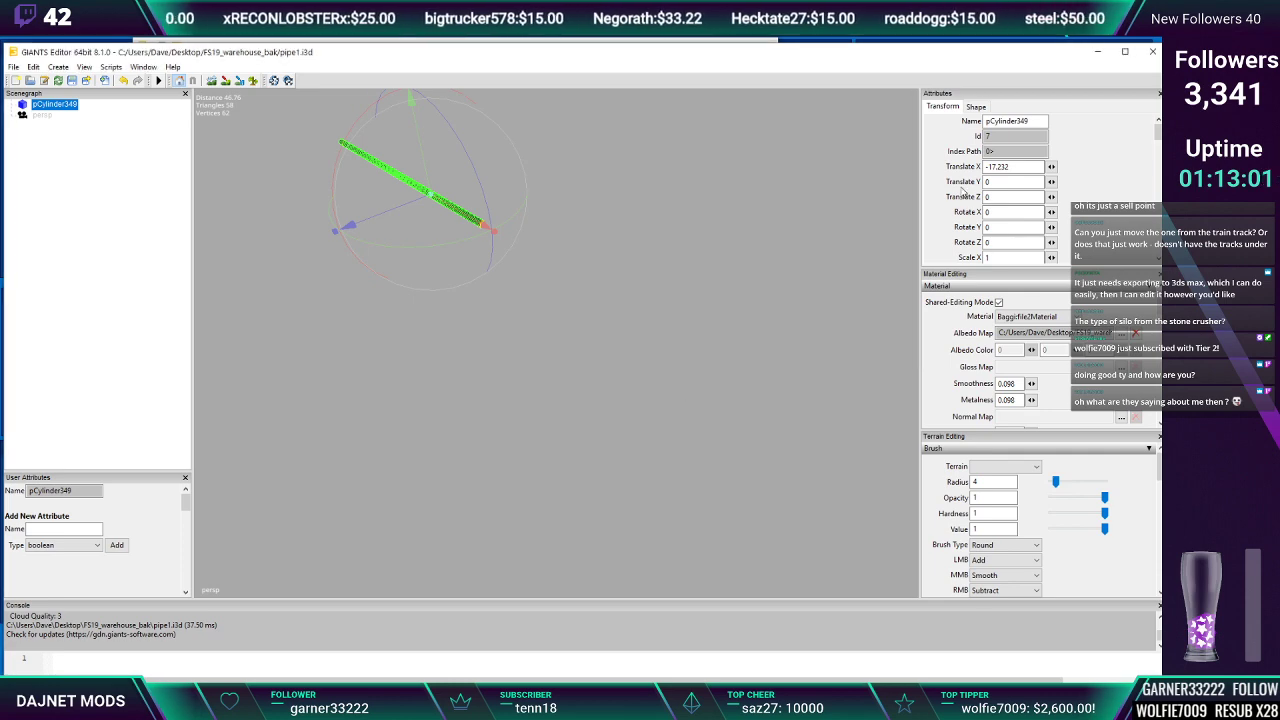
Close pipe1.i3d without saving and open pipe90.i3d from the FS19_warehouse_bak folder with GIANTS Editor 8.1.0
left_click(1152, 51)
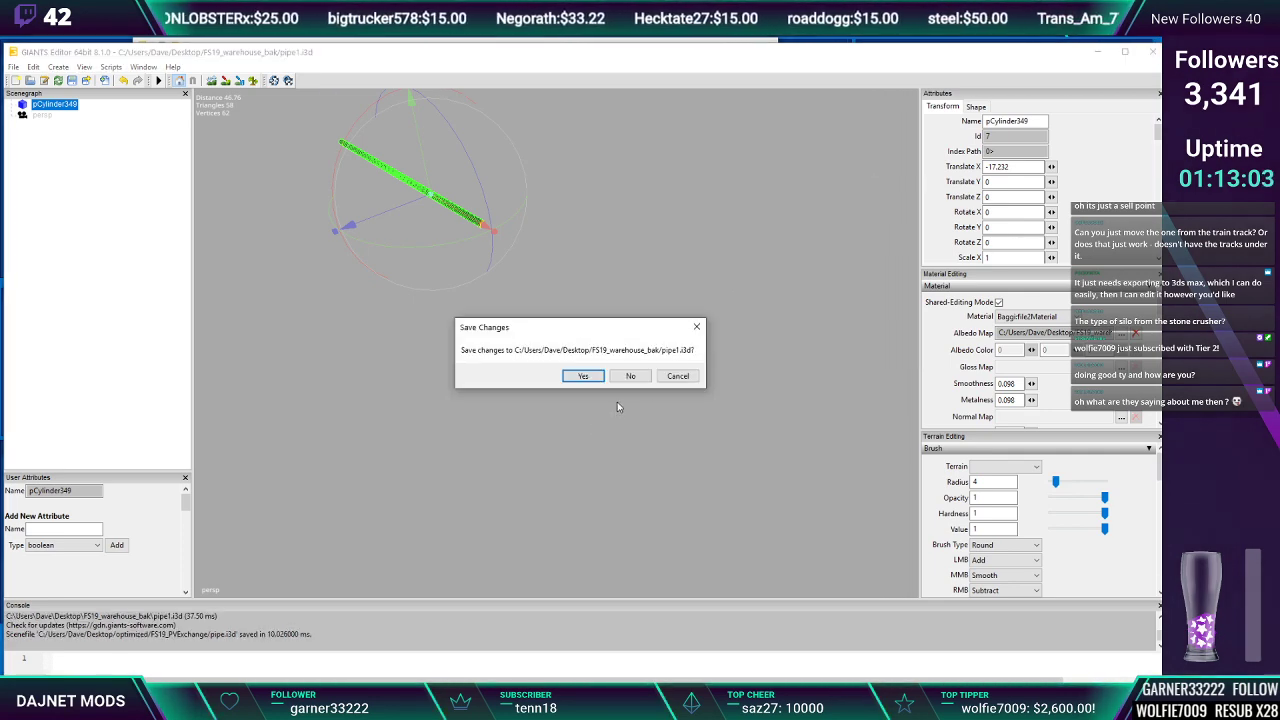
left_click(629, 376)
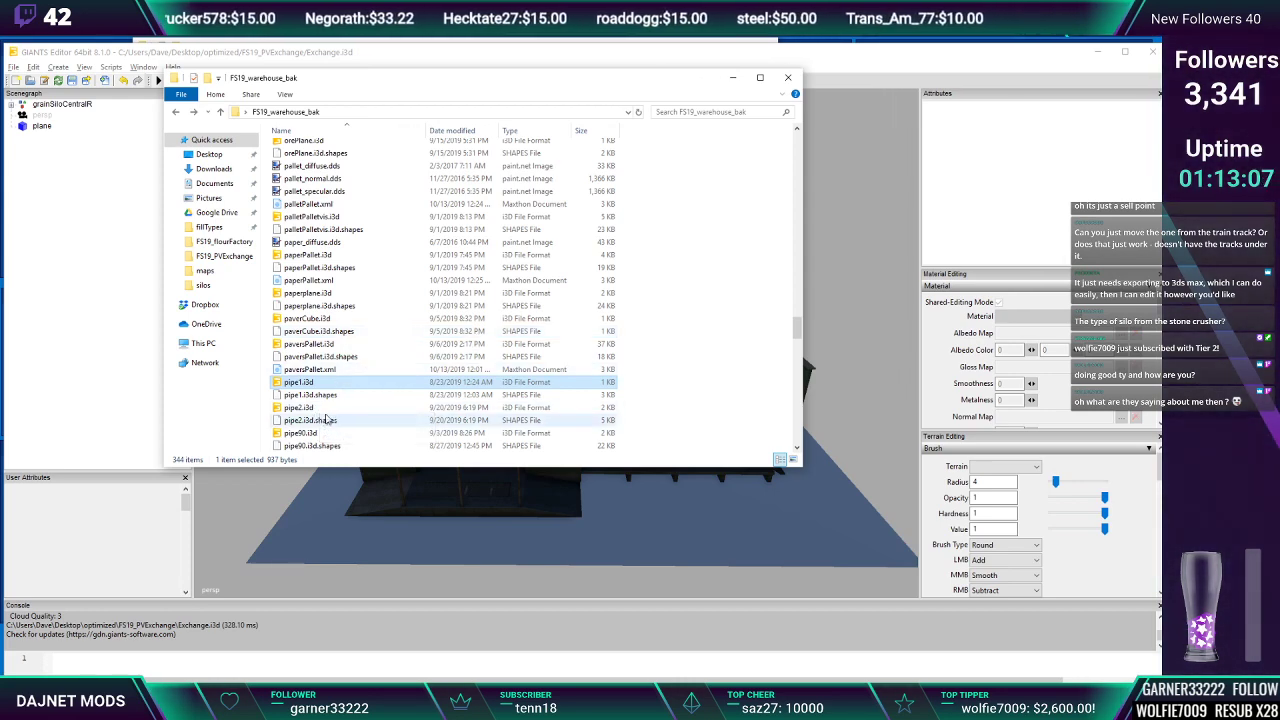
double_click(311, 434)
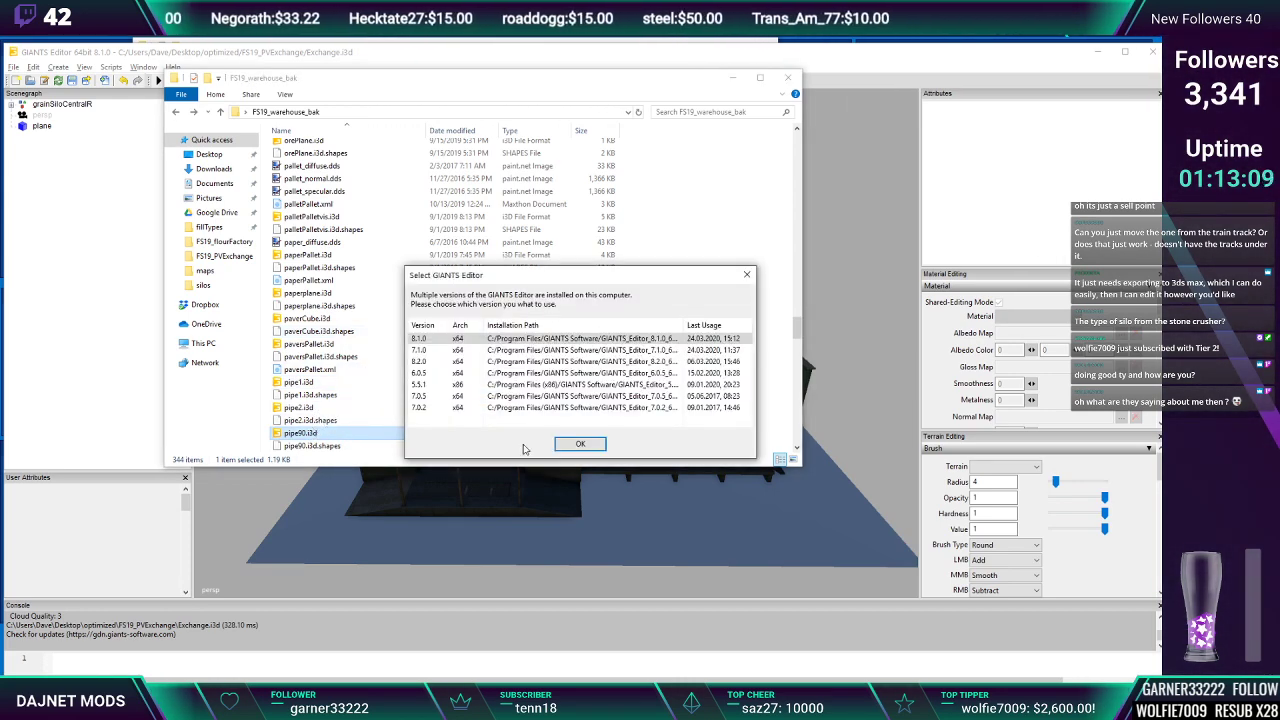
left_click(567, 447)
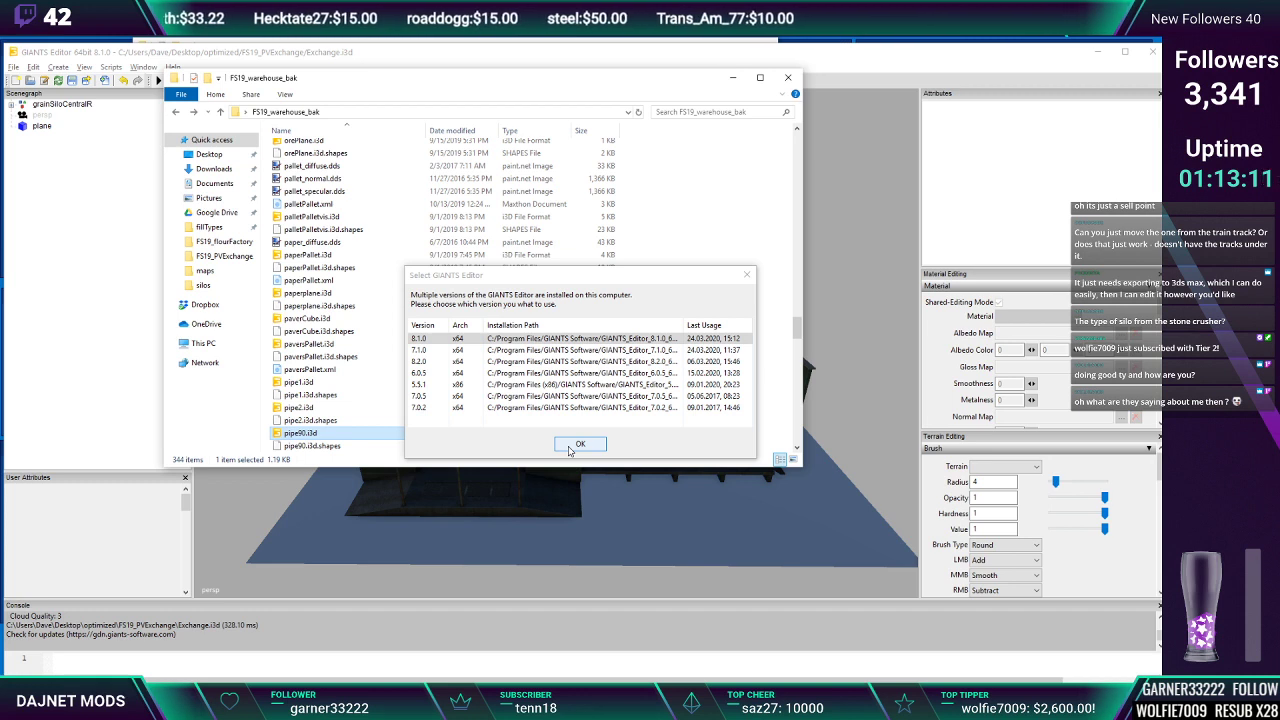
left_click(569, 445)
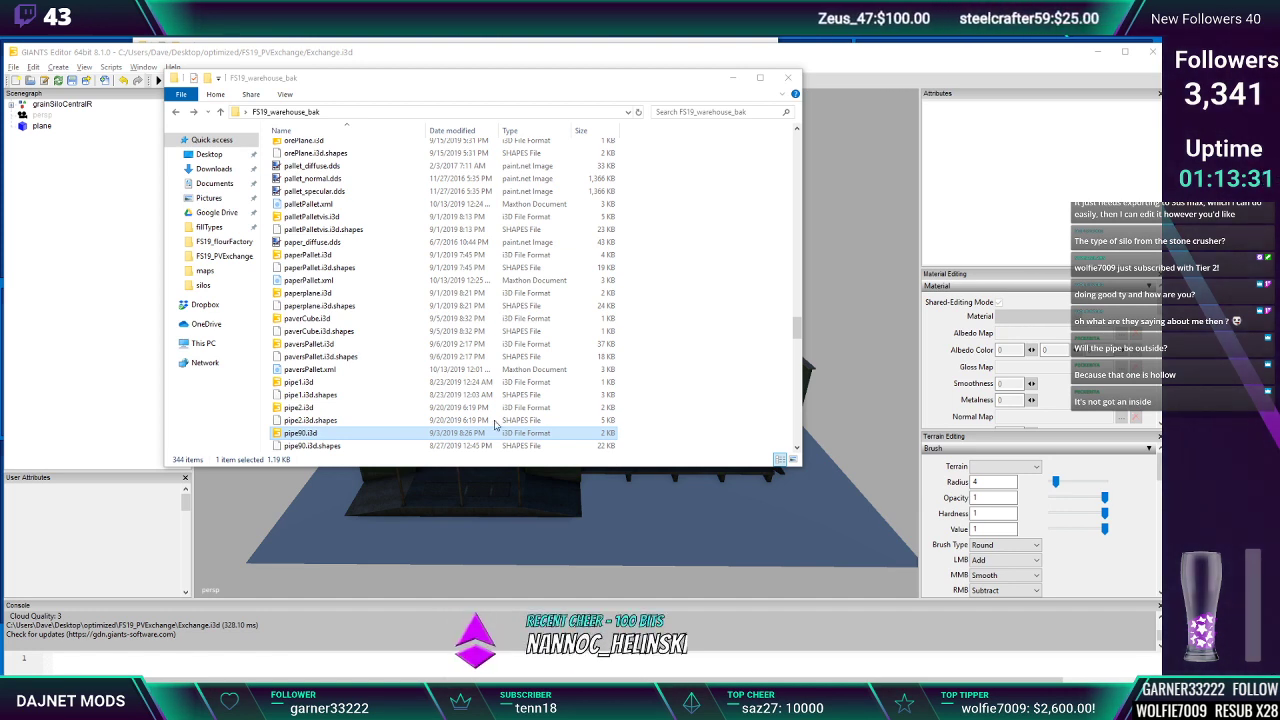
double_click(298, 437)
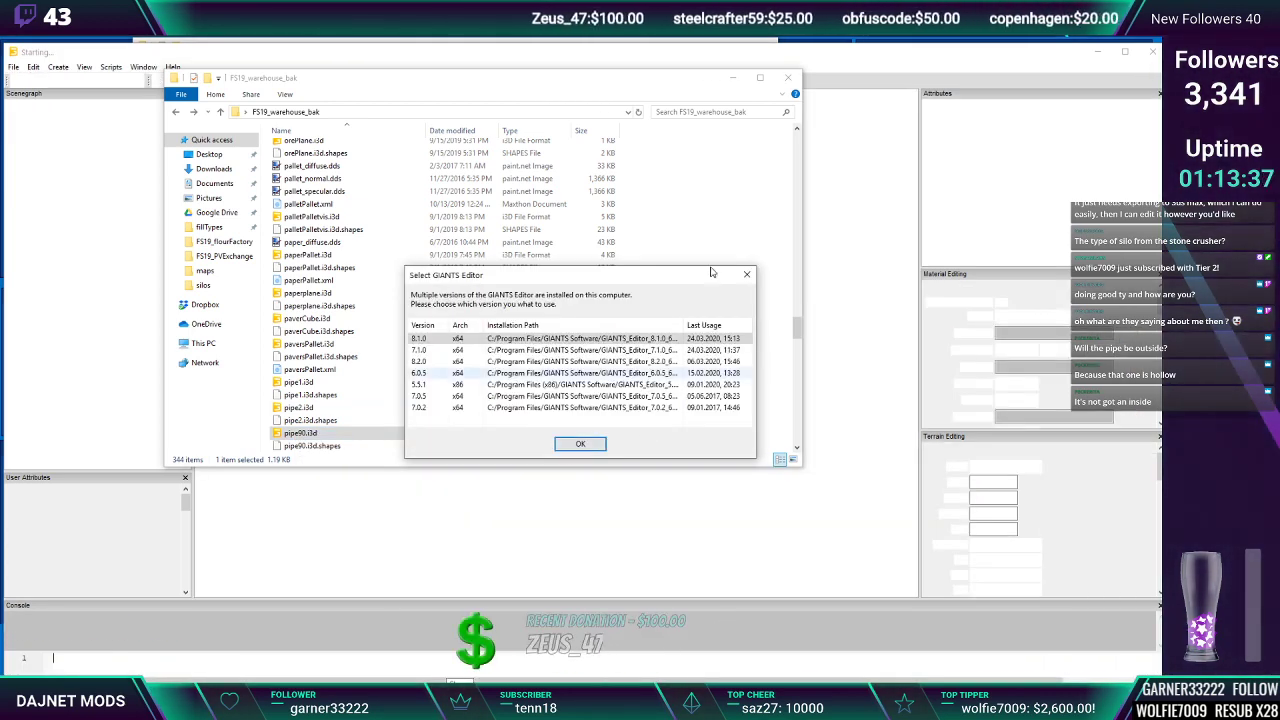
left_click(747, 276)
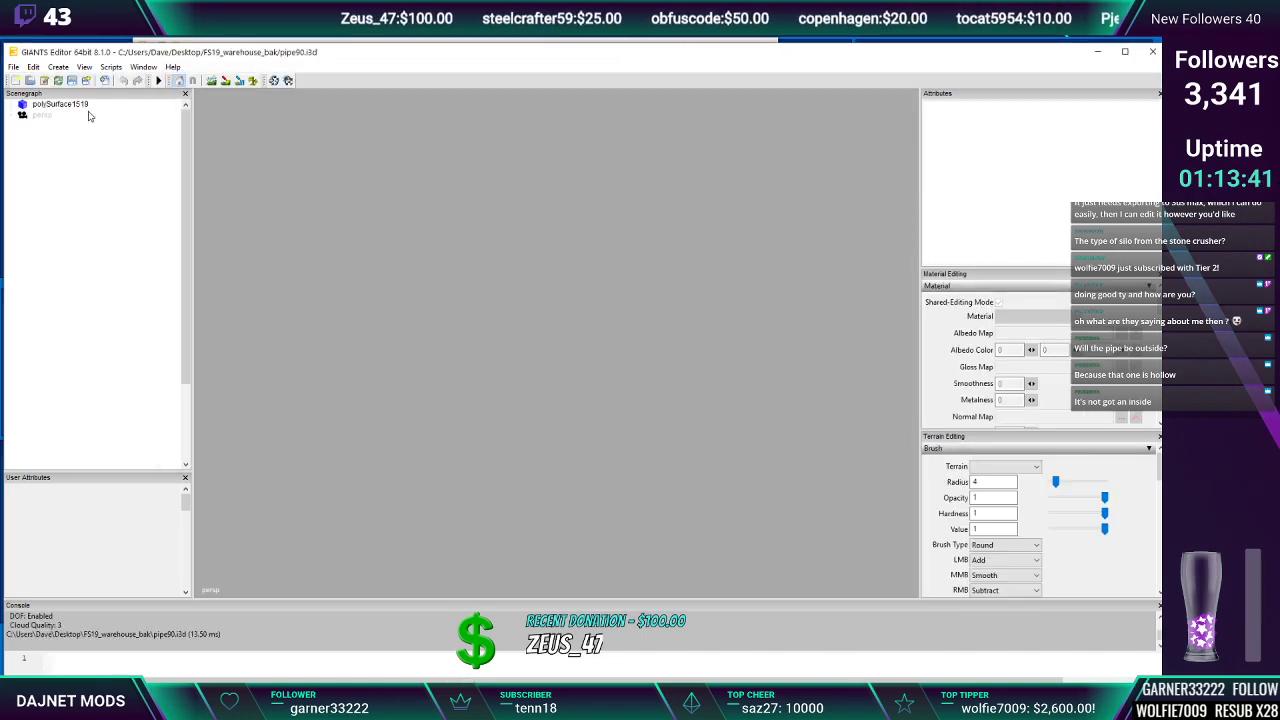
Set Translate X and Translate Z of the curved pipe polySurface1519 to 0
left_click(58, 105)
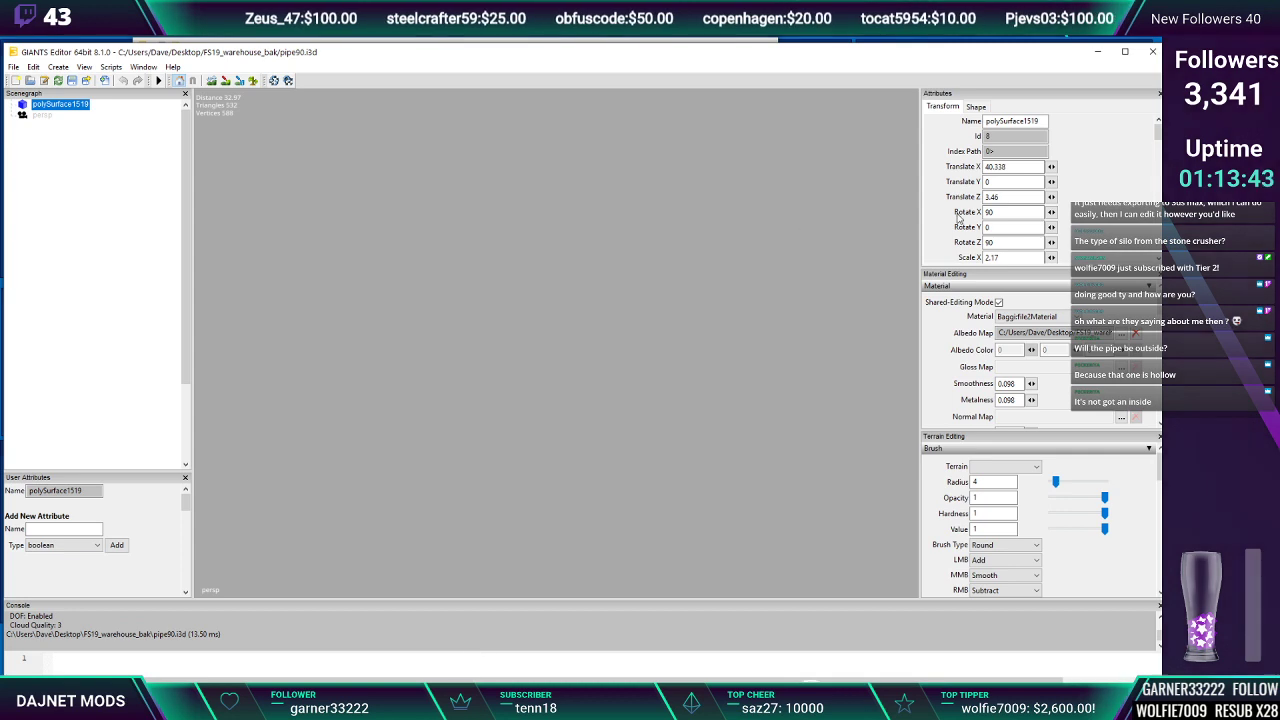
double_click(1020, 167)
type("0")
double_click(1018, 197)
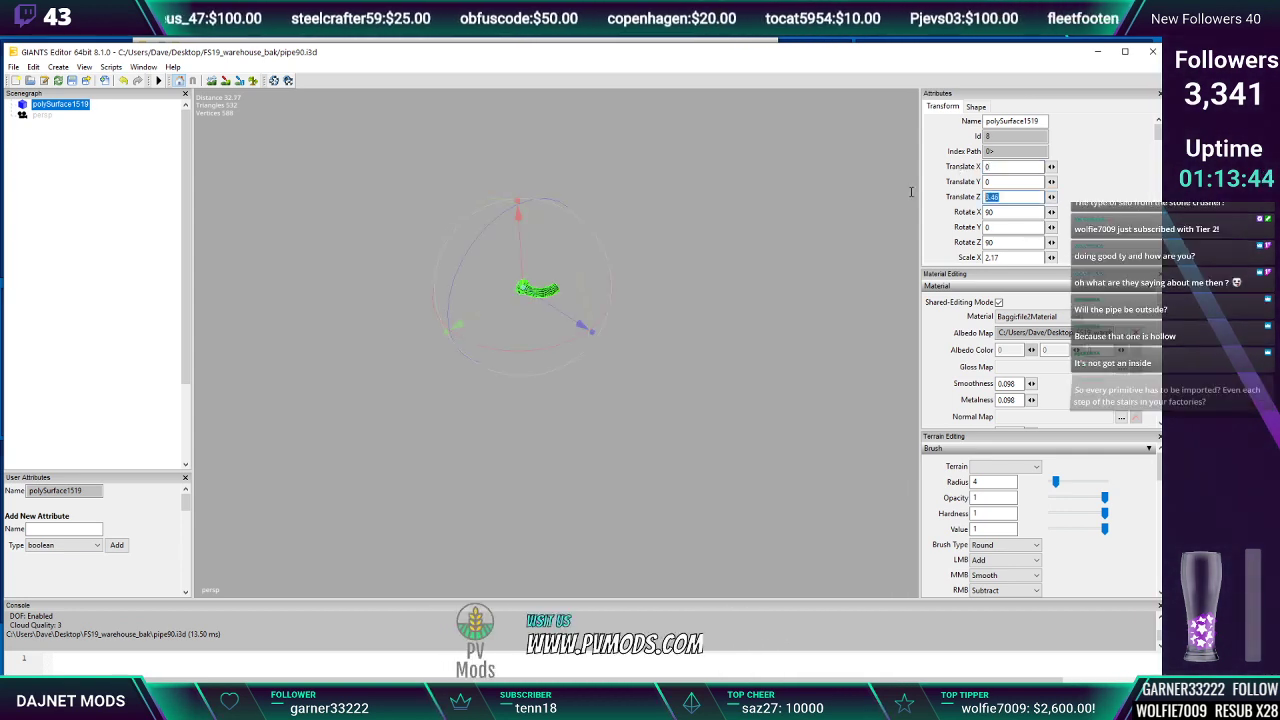
type("0")
left_click_drag(625, 319, 647, 289, "alt")
scroll(650, 287, "up", 10)
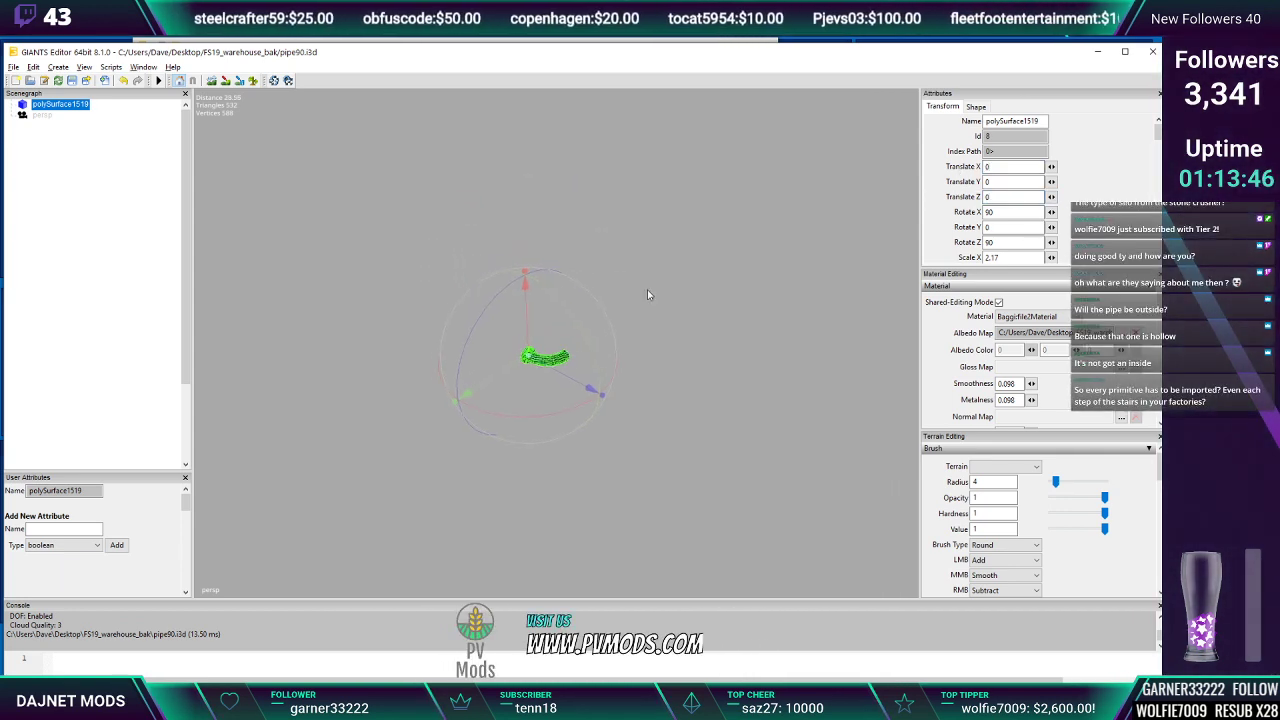
Export the curved pipe with its files as pipe90 into FS19_PVExchange, keeping game relative paths, and close the source file without saving
left_click(14, 67)
left_click(68, 236)
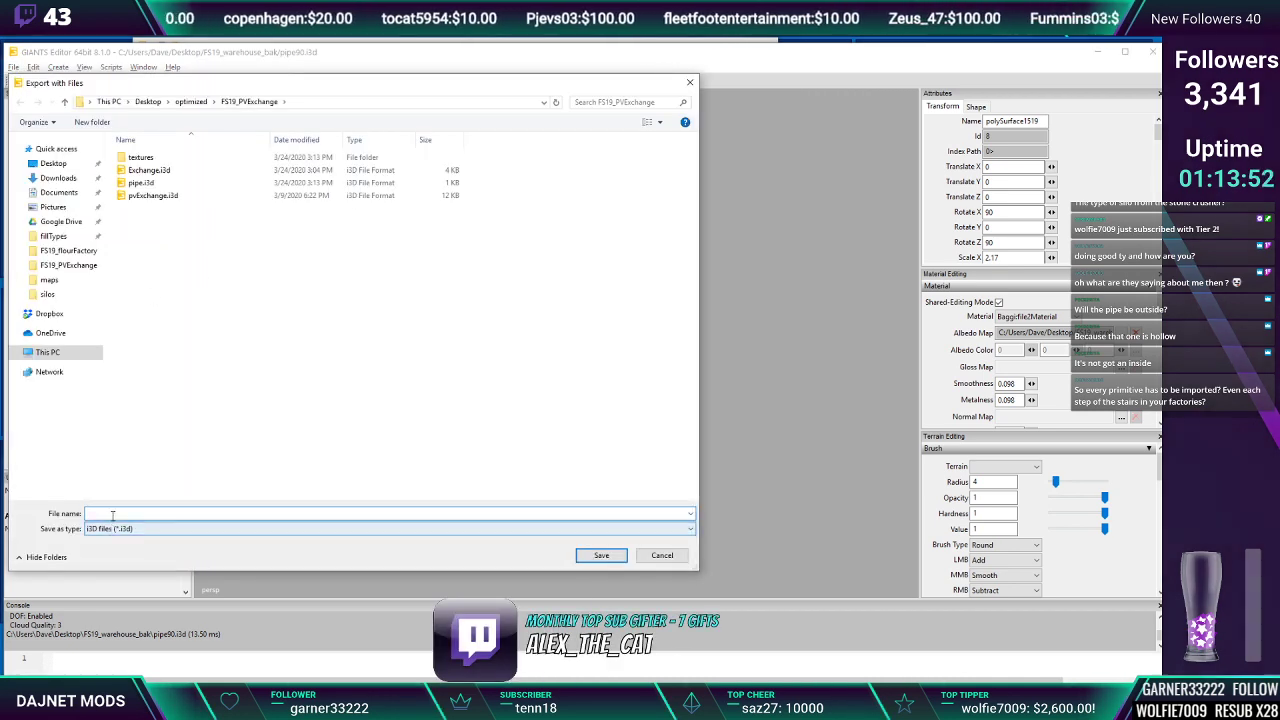
type("pipe90")
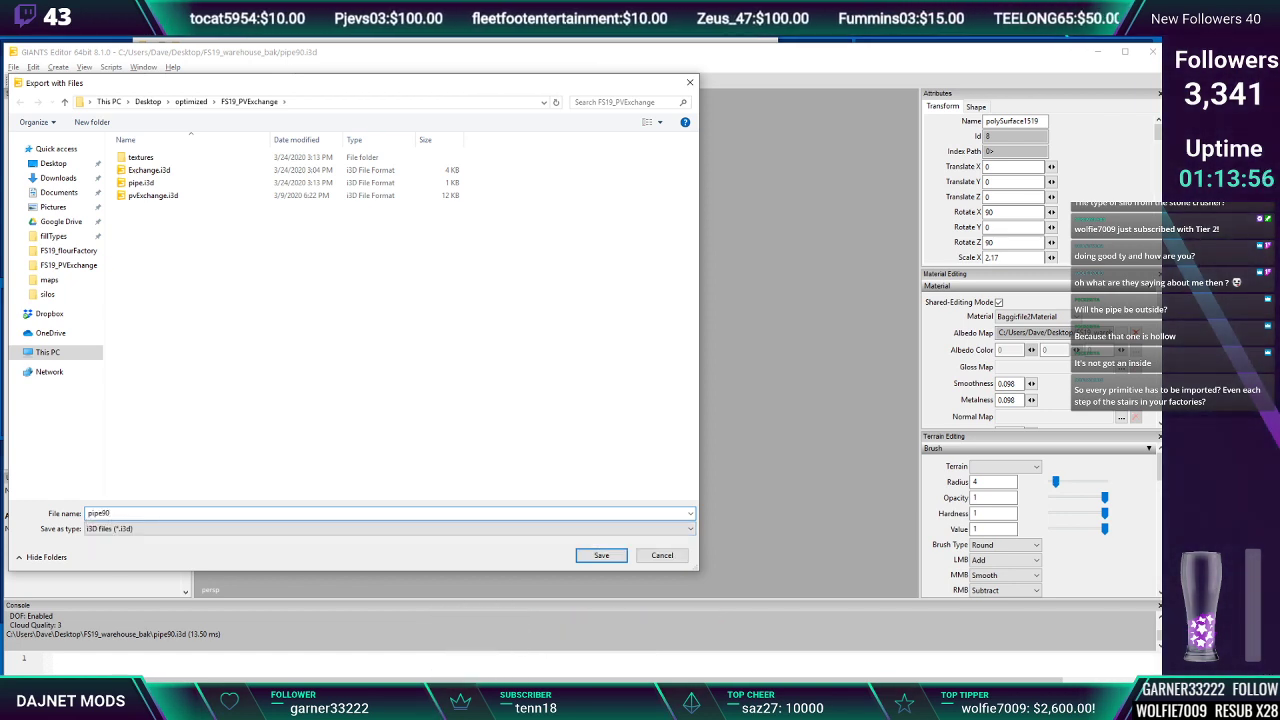
left_click(605, 555)
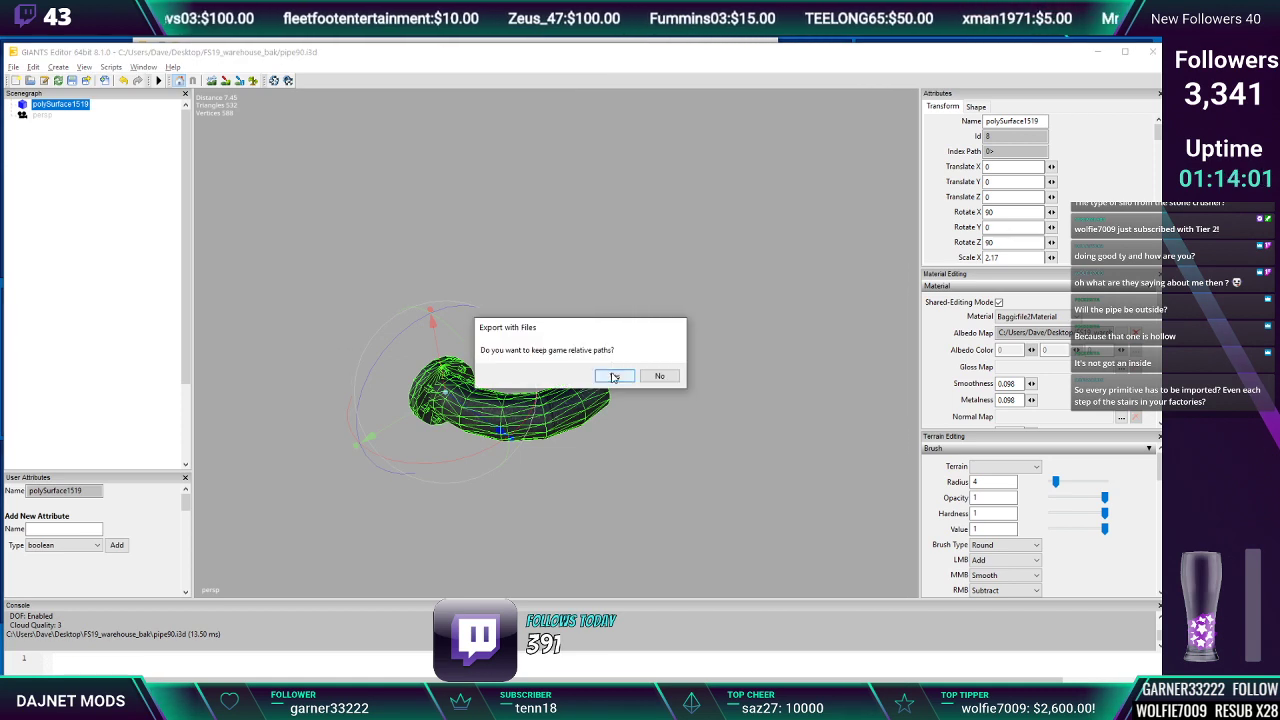
left_click(614, 376)
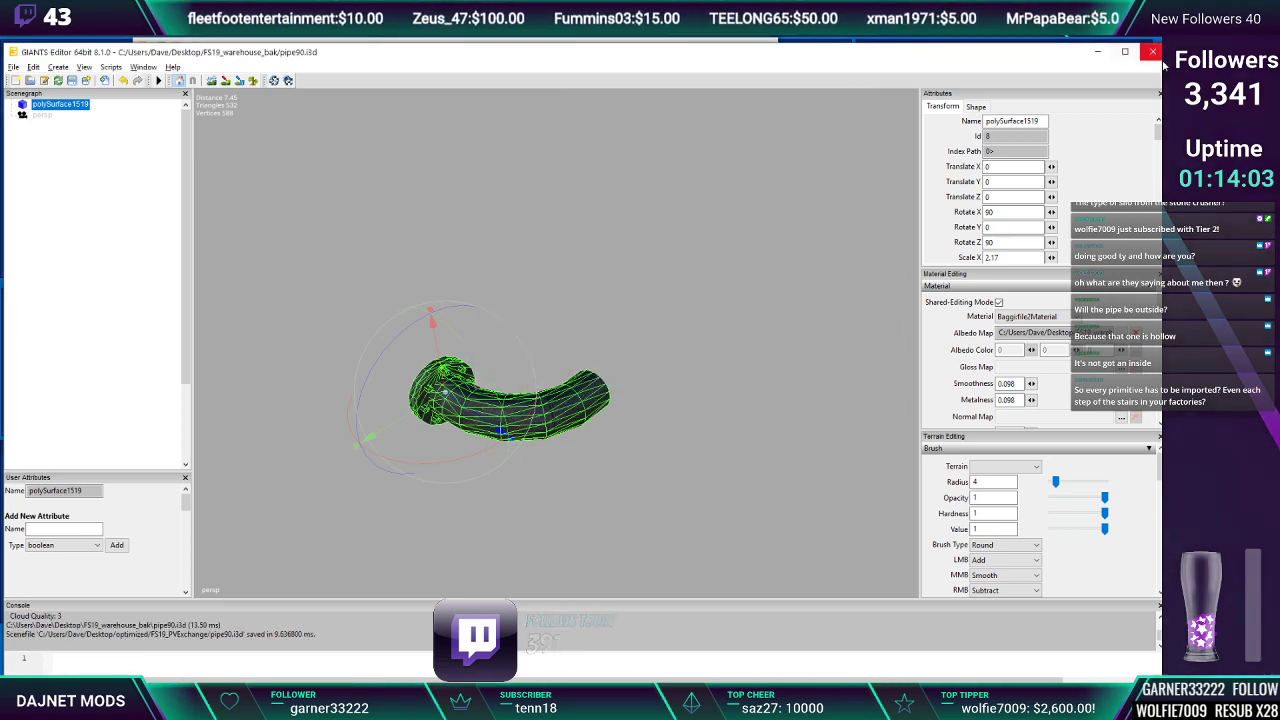
left_click(632, 376)
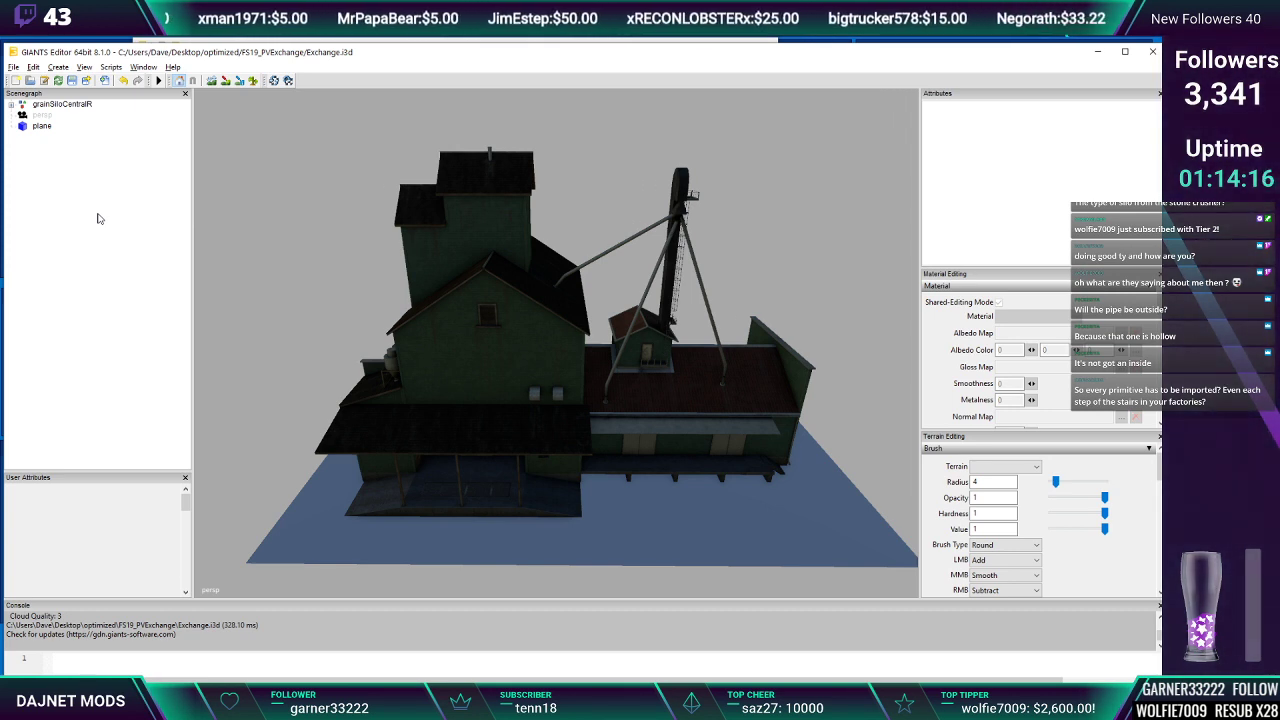
Create a transform group in the Exchange.i3d scene and rename it exchange
left_click(56, 67)
left_click(80, 81)
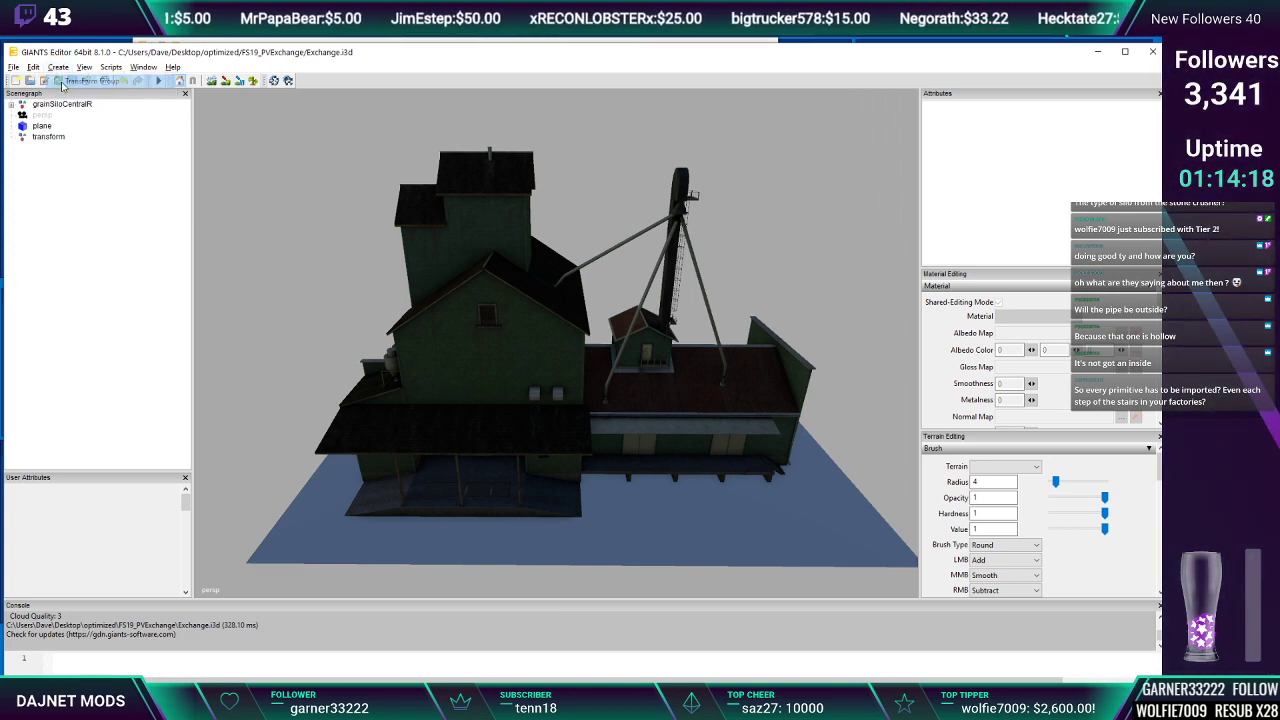
left_click(50, 140)
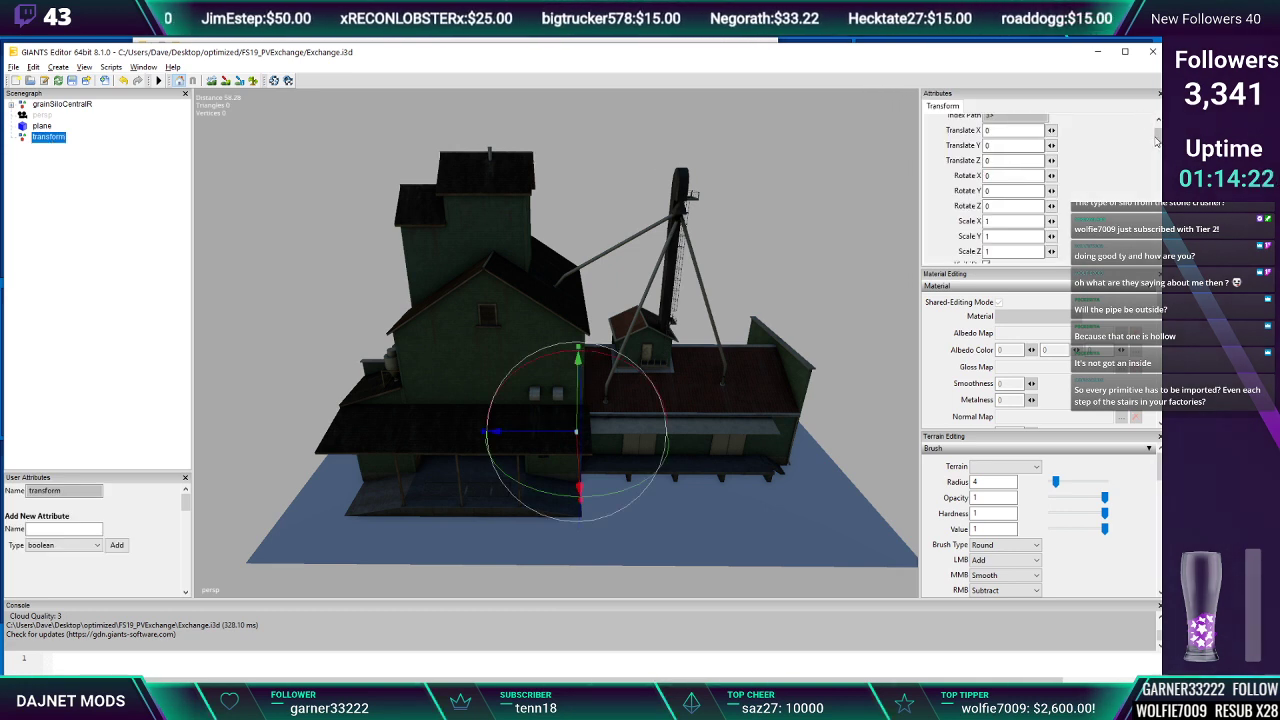
scroll(1145, 122, "up", 2)
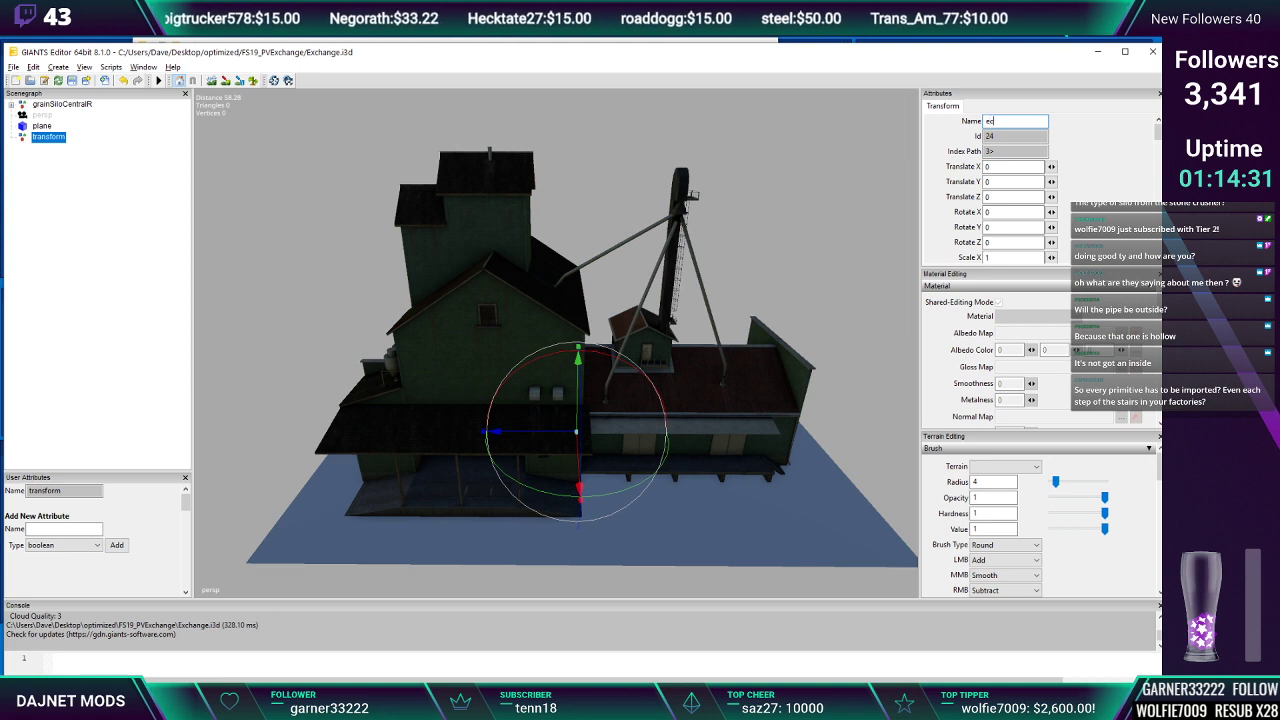
type("nh")
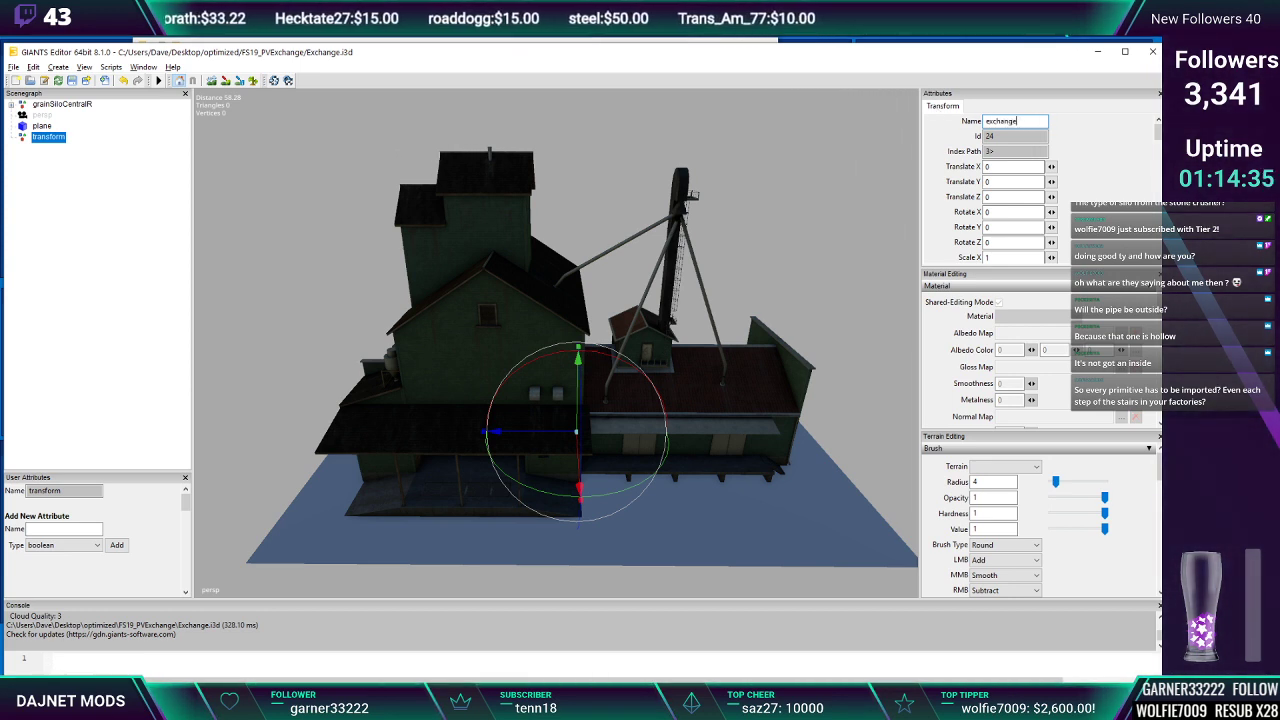
type("e")
key("Return")
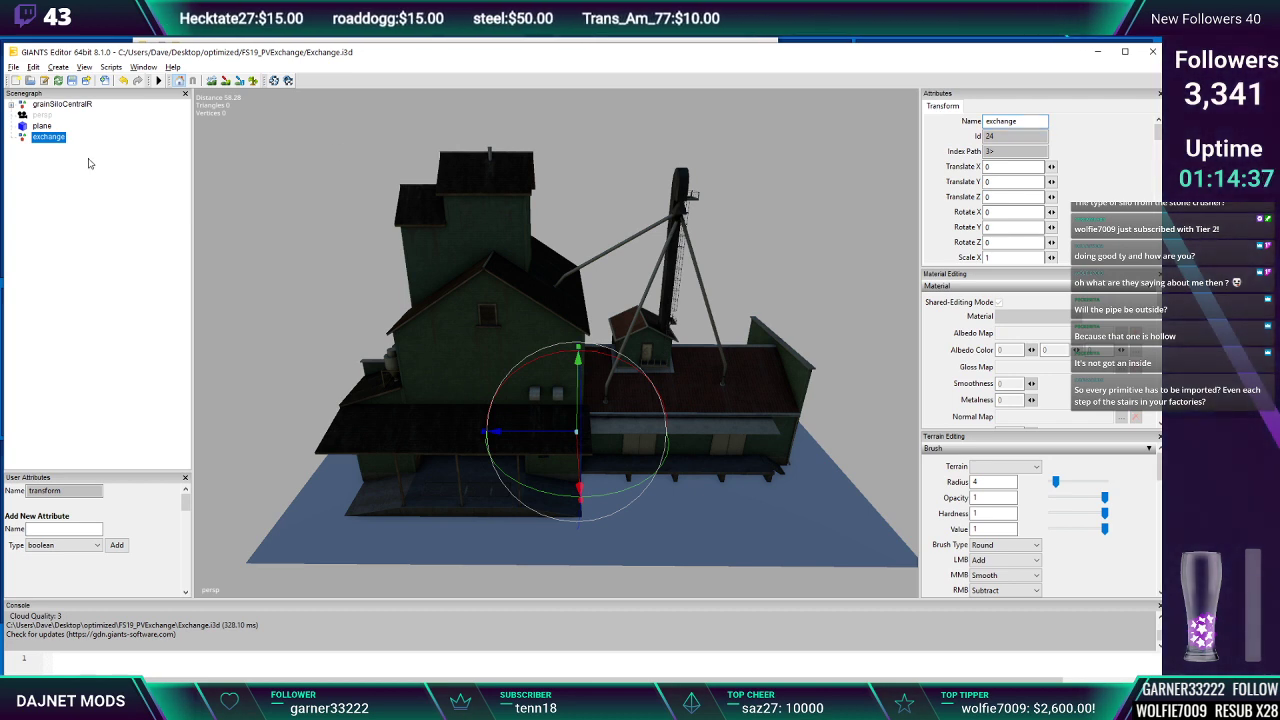
Create a second transform group, move it inside the exchange group and name it vis
left_click(58, 67)
left_click(68, 82)
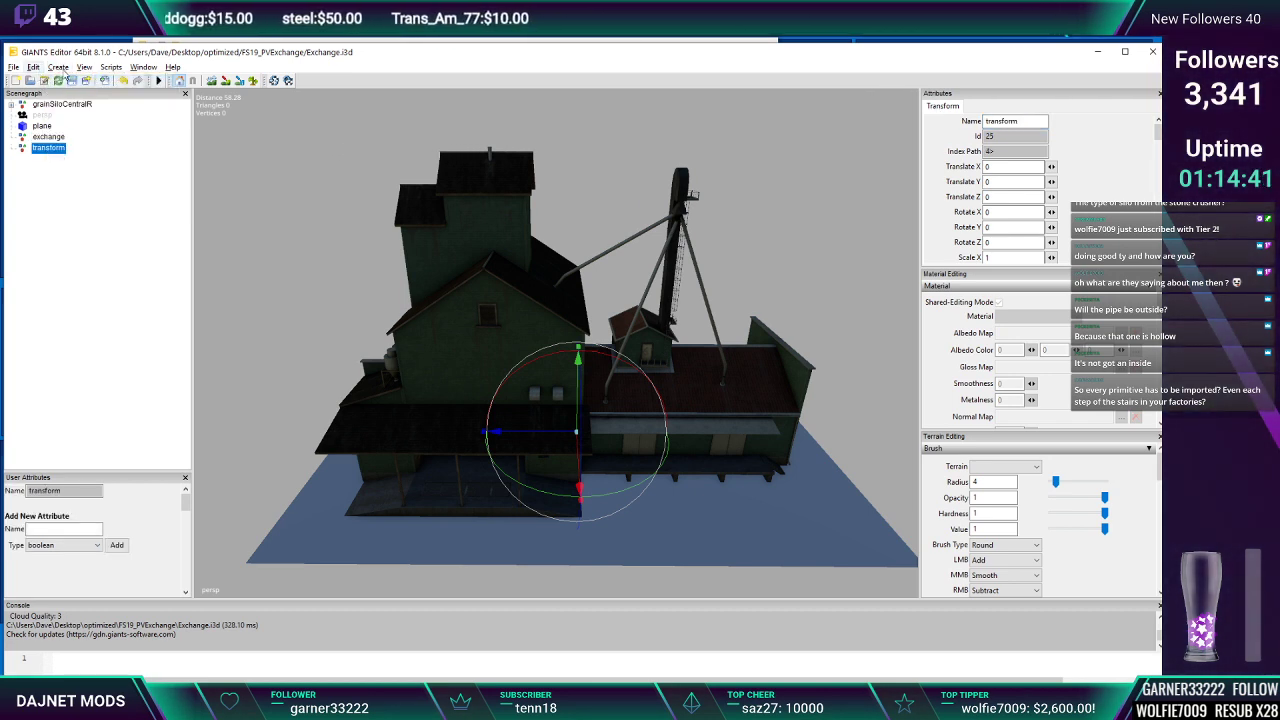
left_click(33, 67)
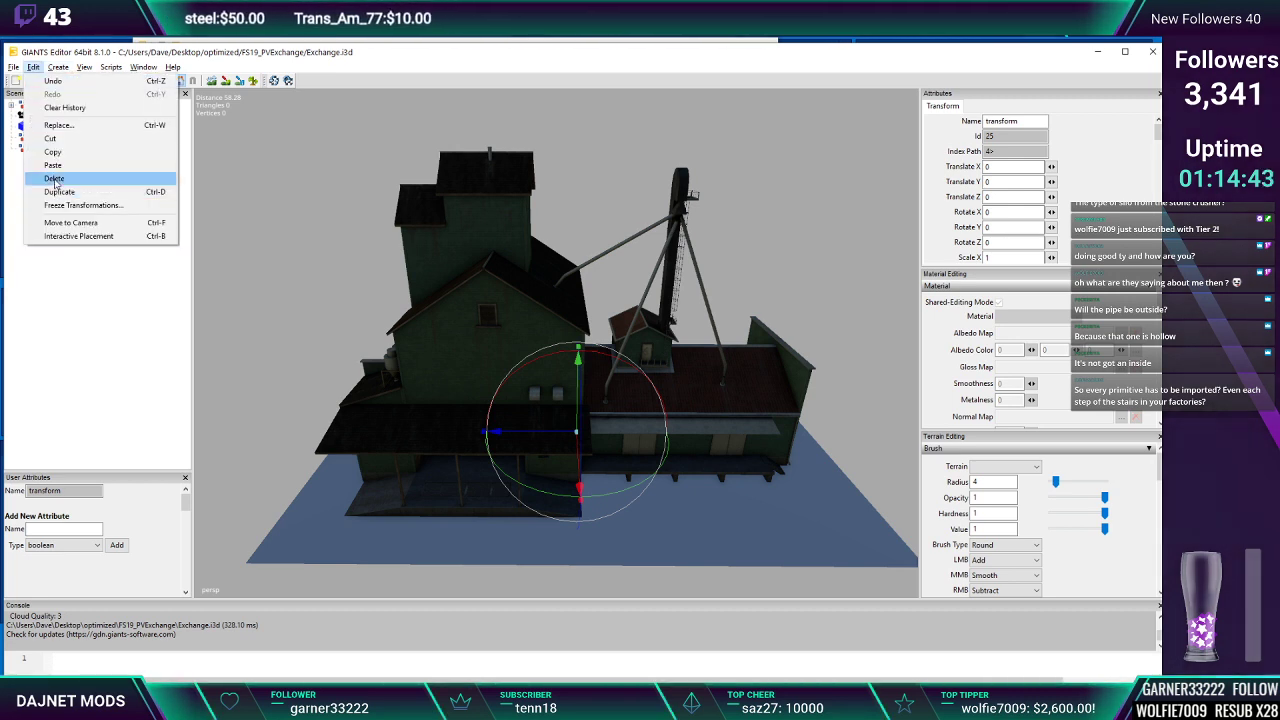
left_click(55, 139)
left_click(48, 137)
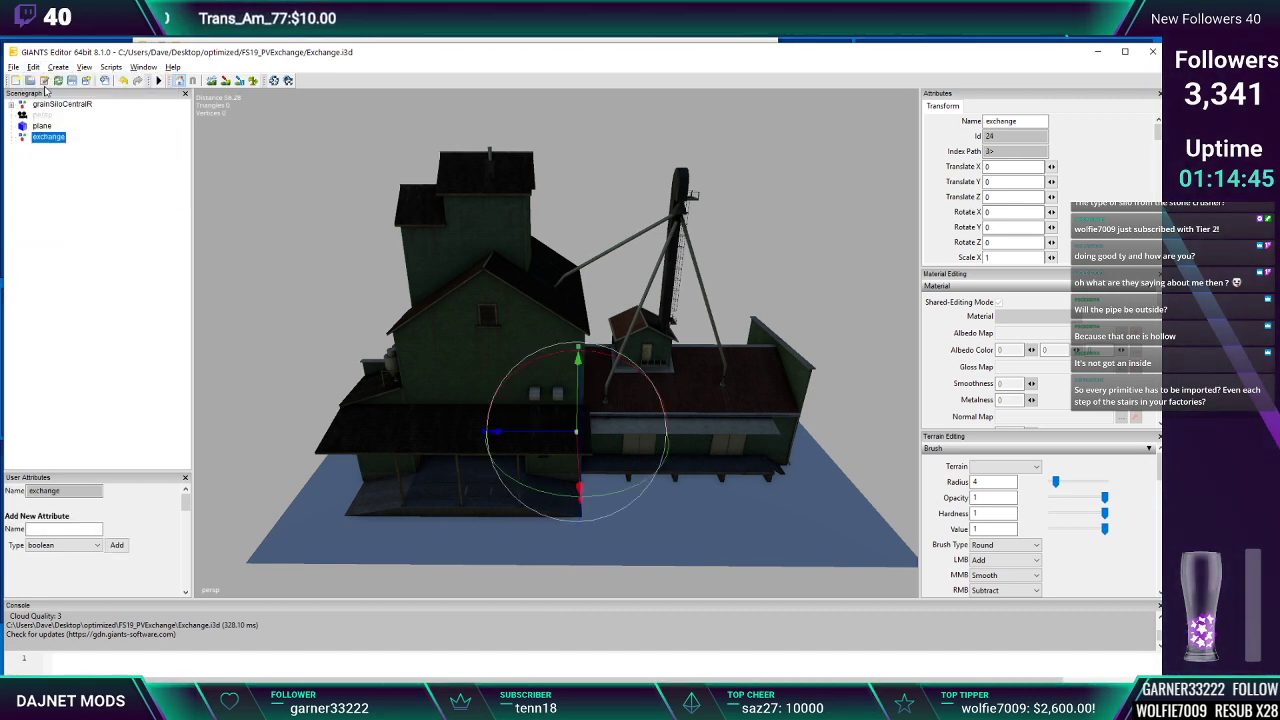
left_click(33, 67)
left_click(53, 165)
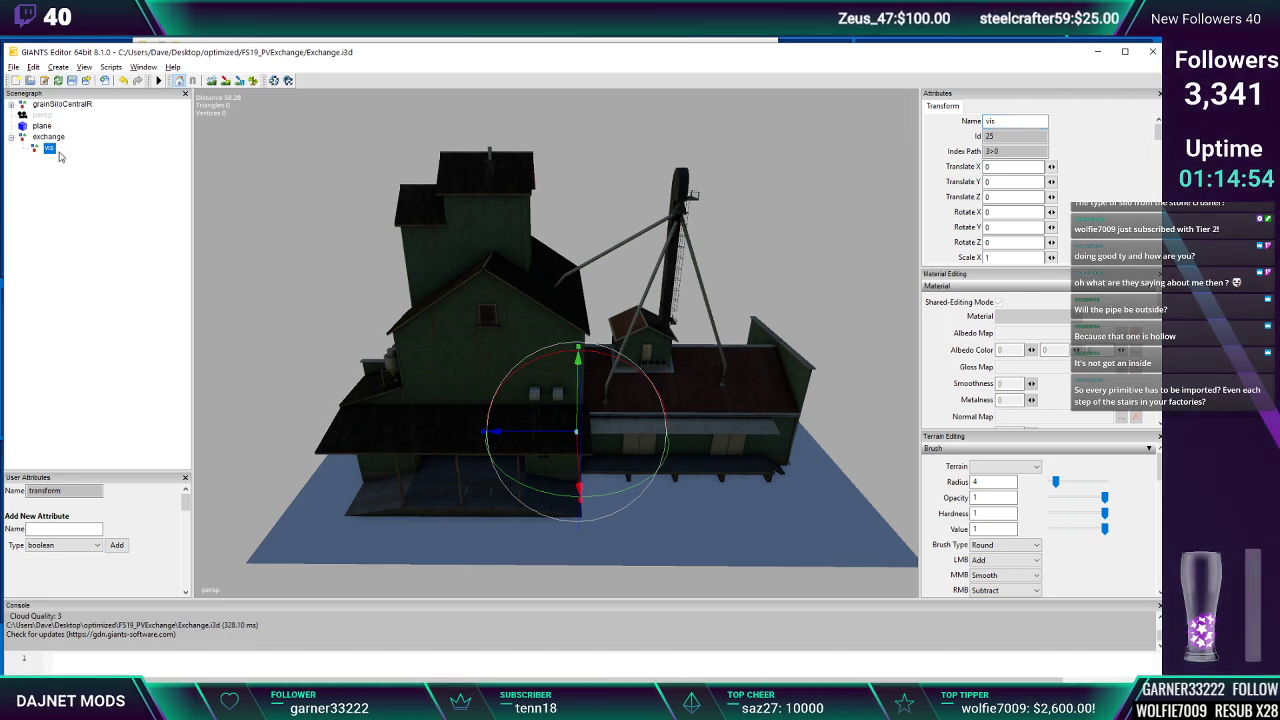
Move the grainSiloCentralR object into the vis group by cutting and pasting it
left_click(60, 104)
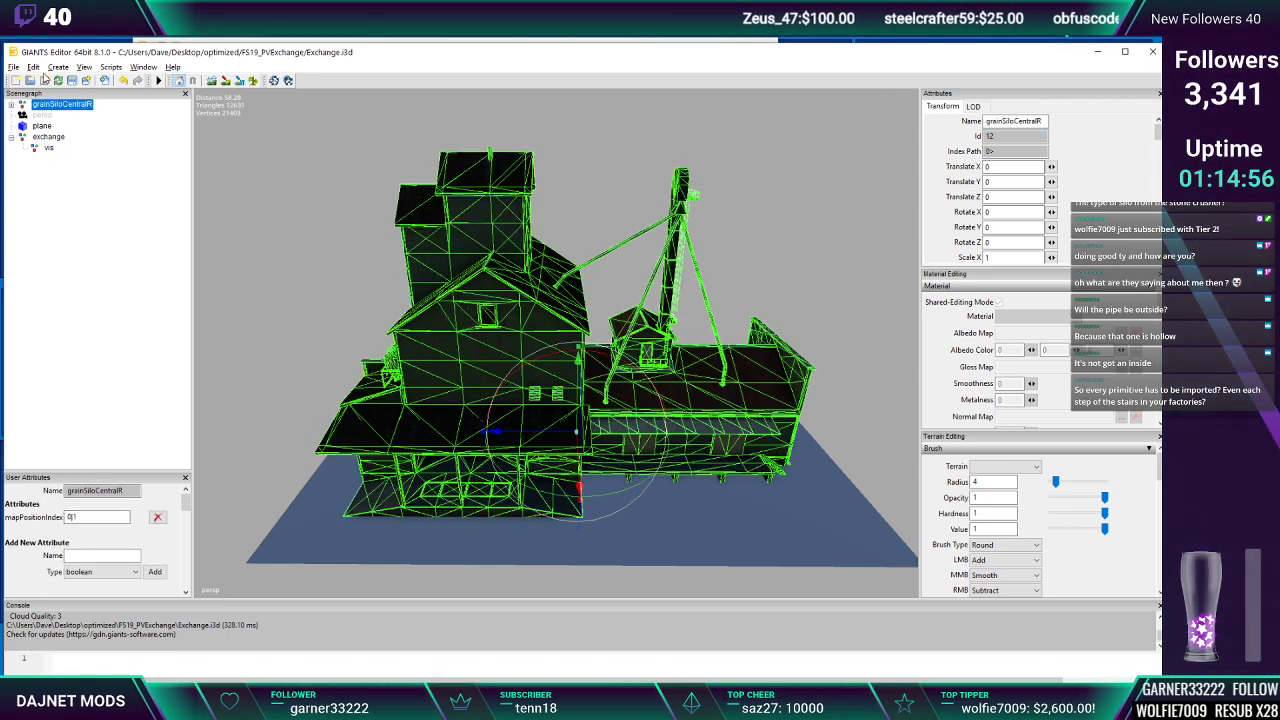
left_click(33, 67)
left_click(52, 138)
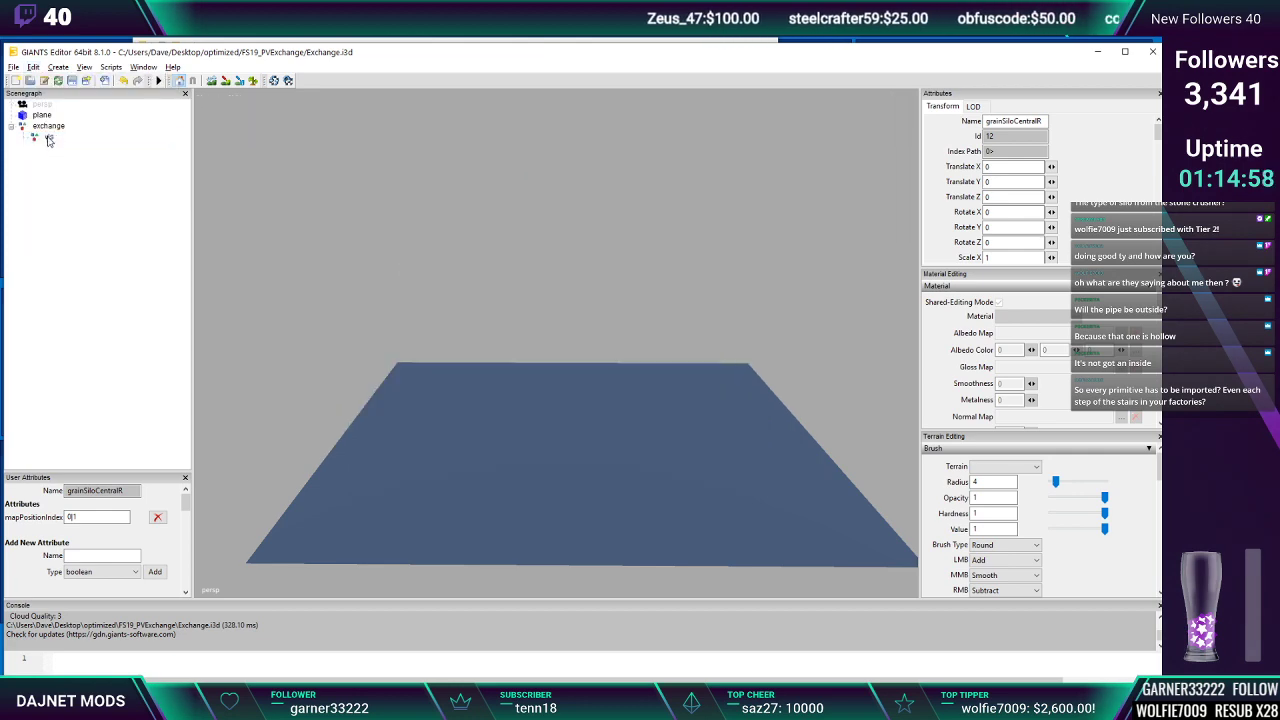
left_click(47, 140)
left_click(33, 67)
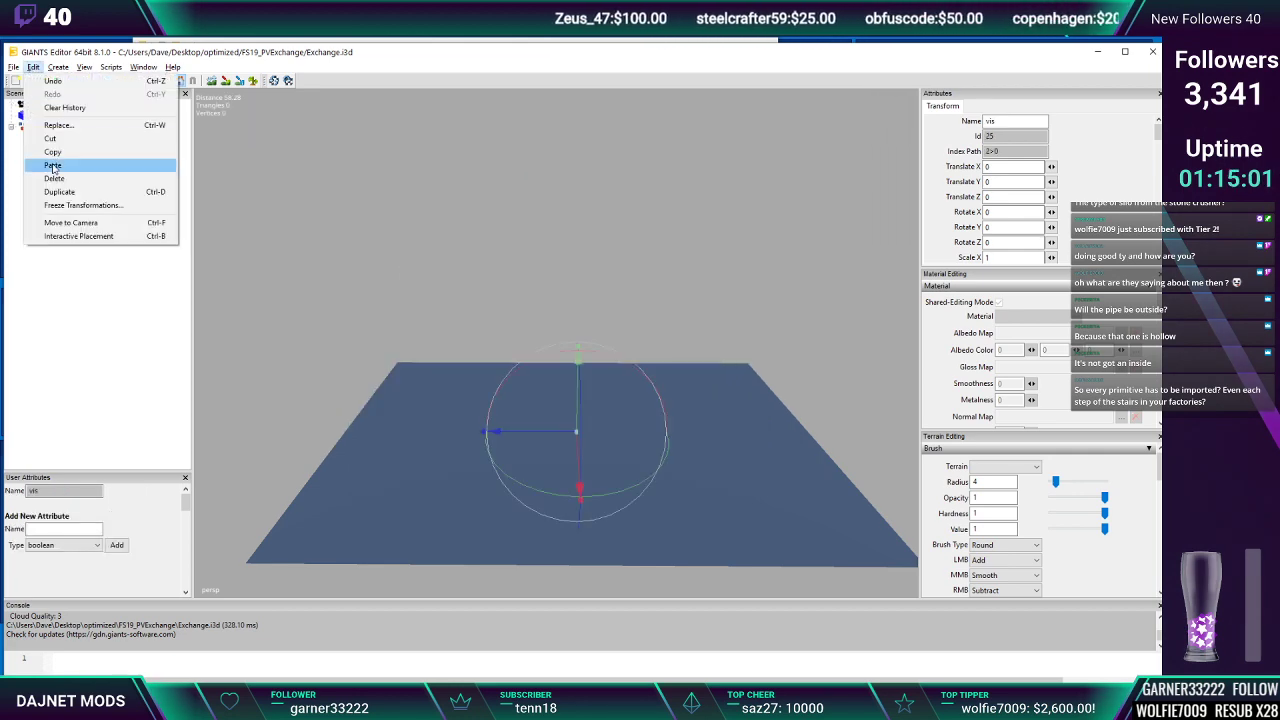
left_click(52, 165)
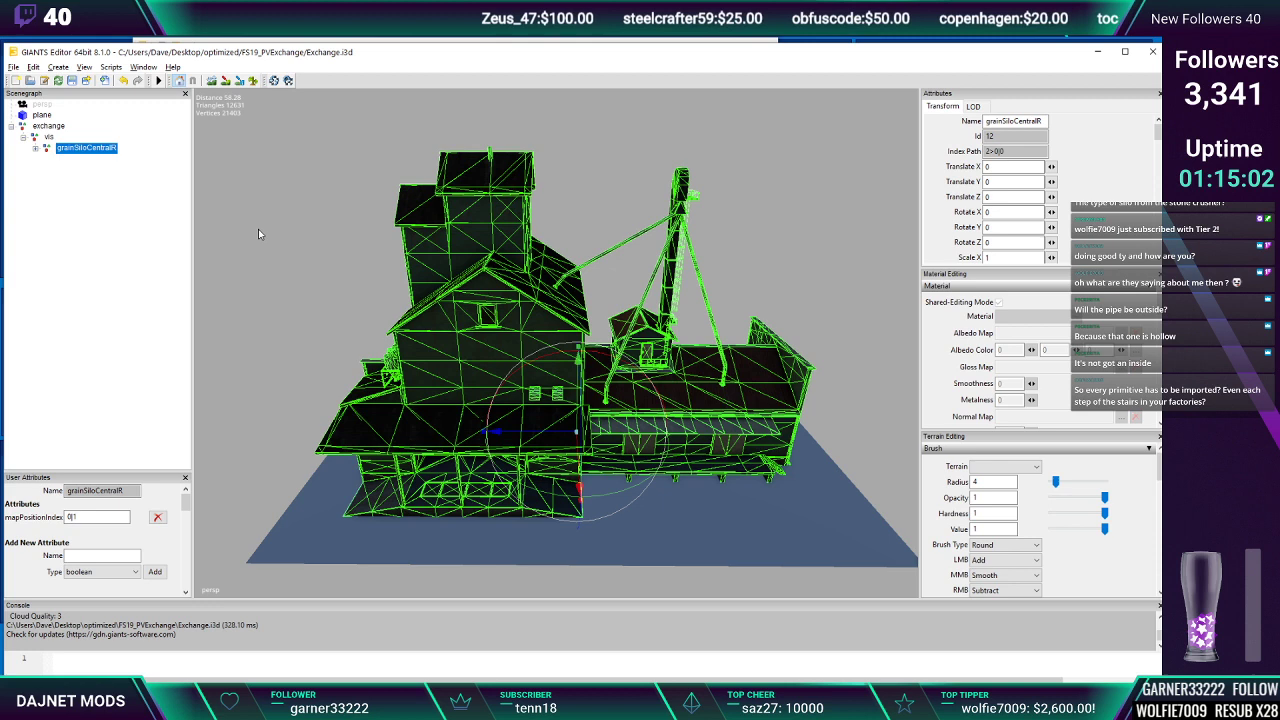
Move the exchange group up to the first position in the scenegraph, above the camera and the plane
left_click(42, 127)
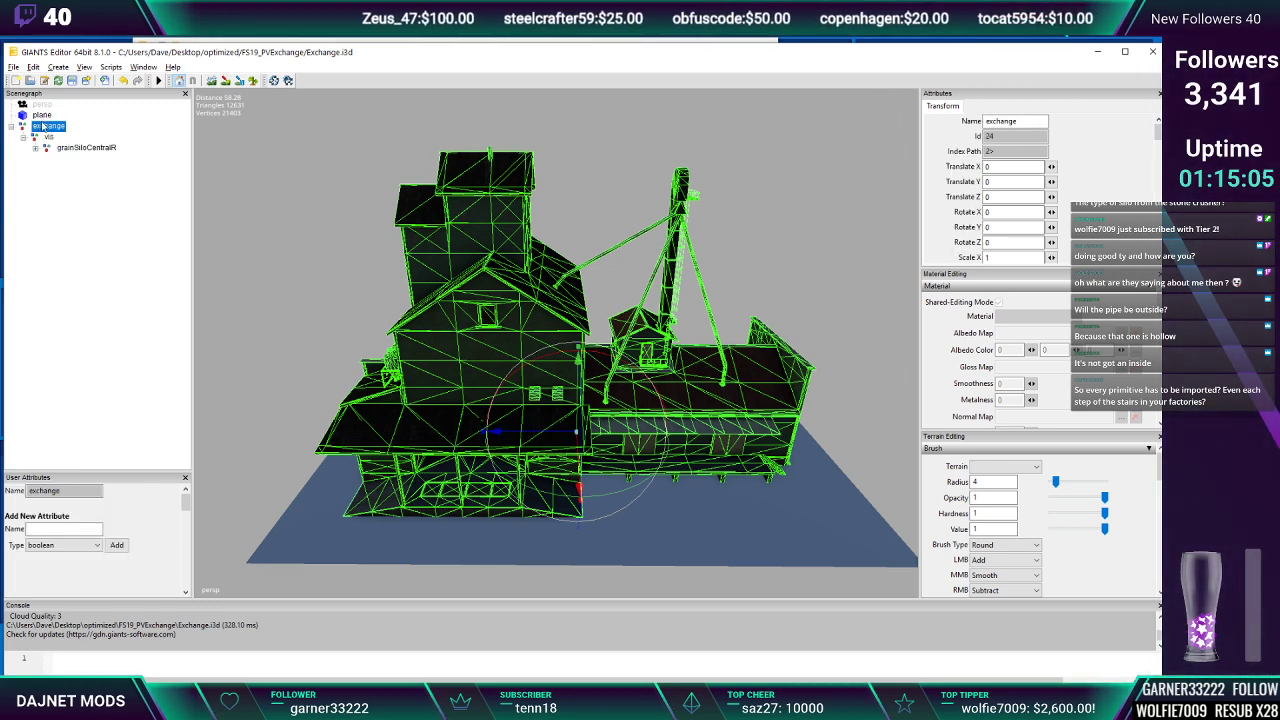
right_click(45, 126)
left_click(80, 163)
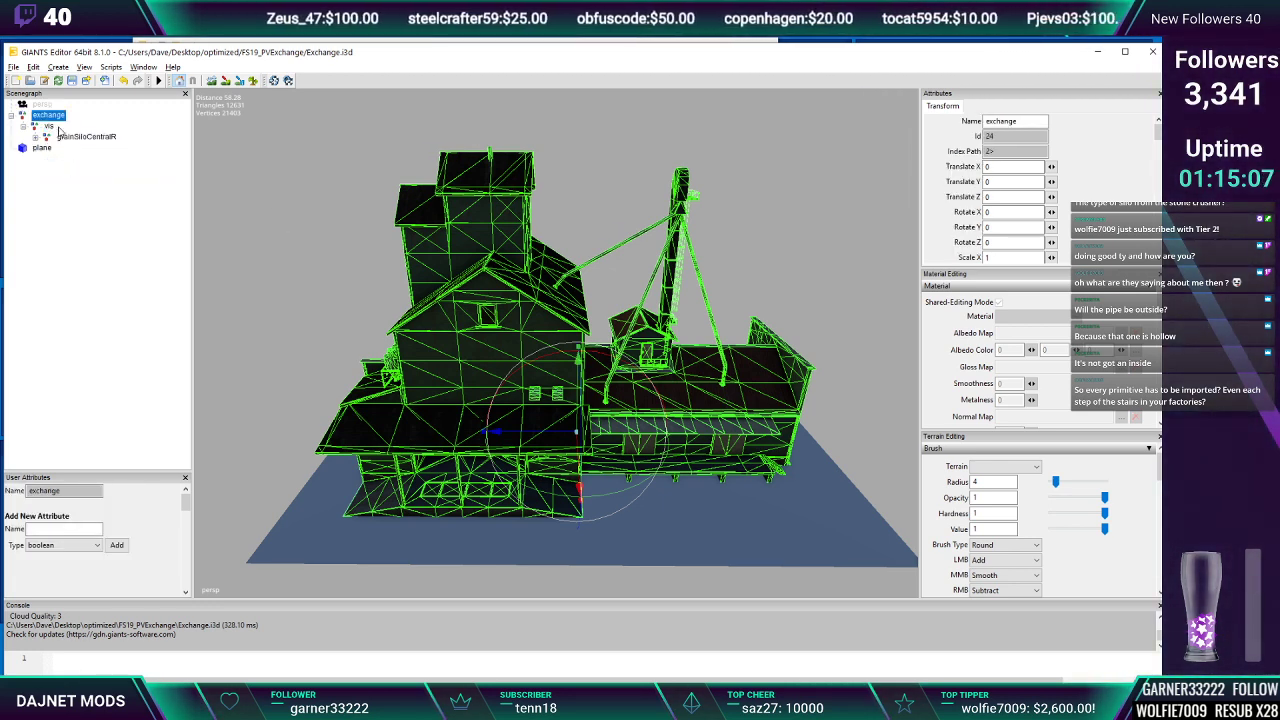
right_click(52, 115)
left_click(78, 155)
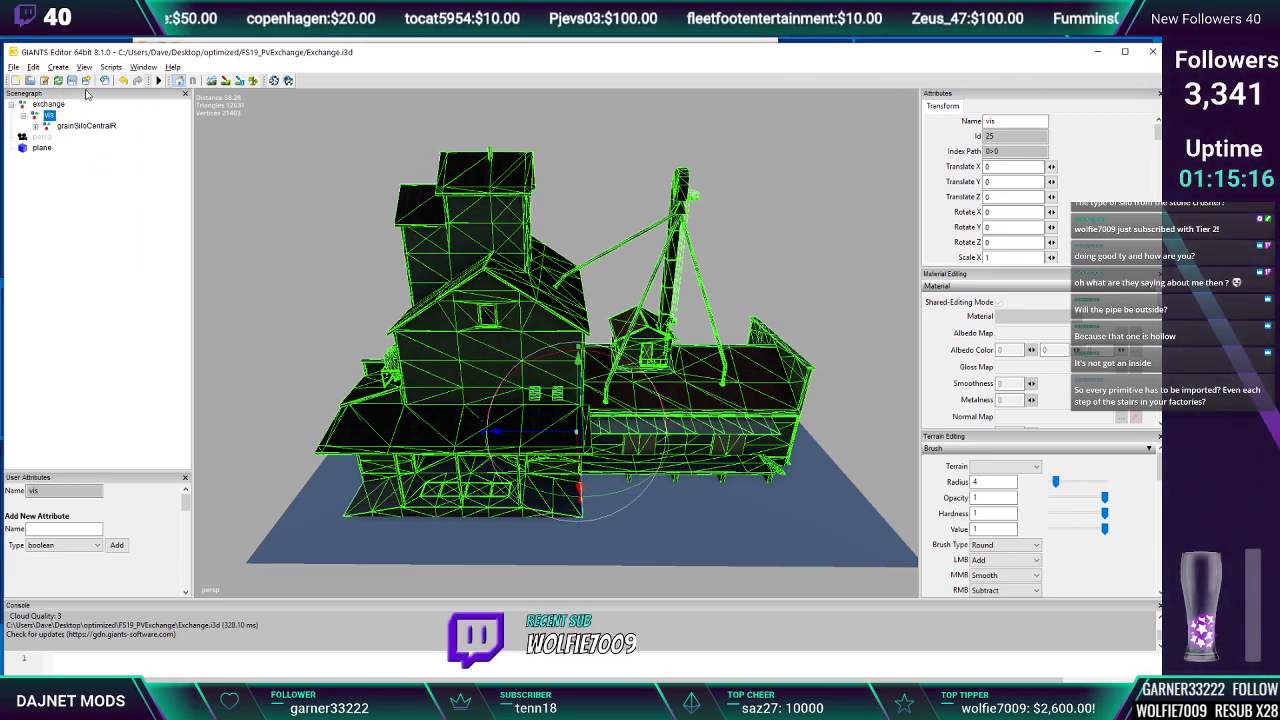
Import pipe.i3d into the scene and move the pCylinder349 pipe into the vis group by cutting and pasting it
left_click(82, 170)
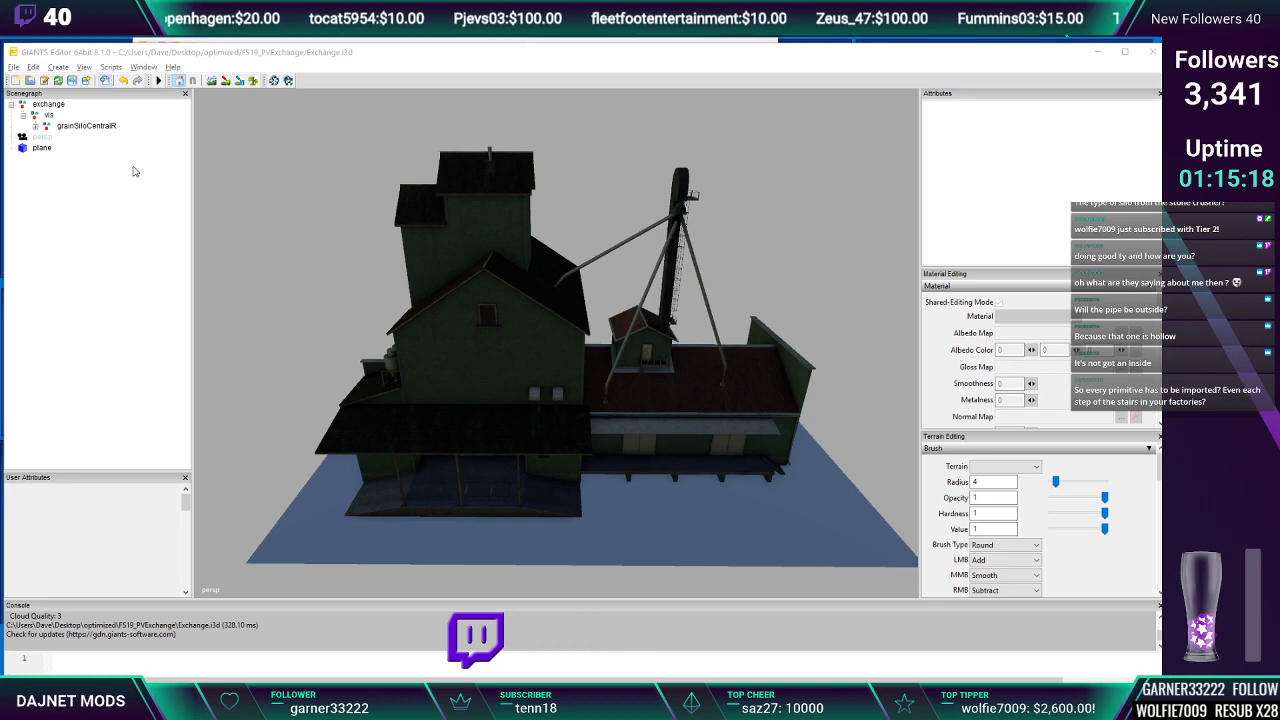
left_click(107, 81)
double_click(141, 185)
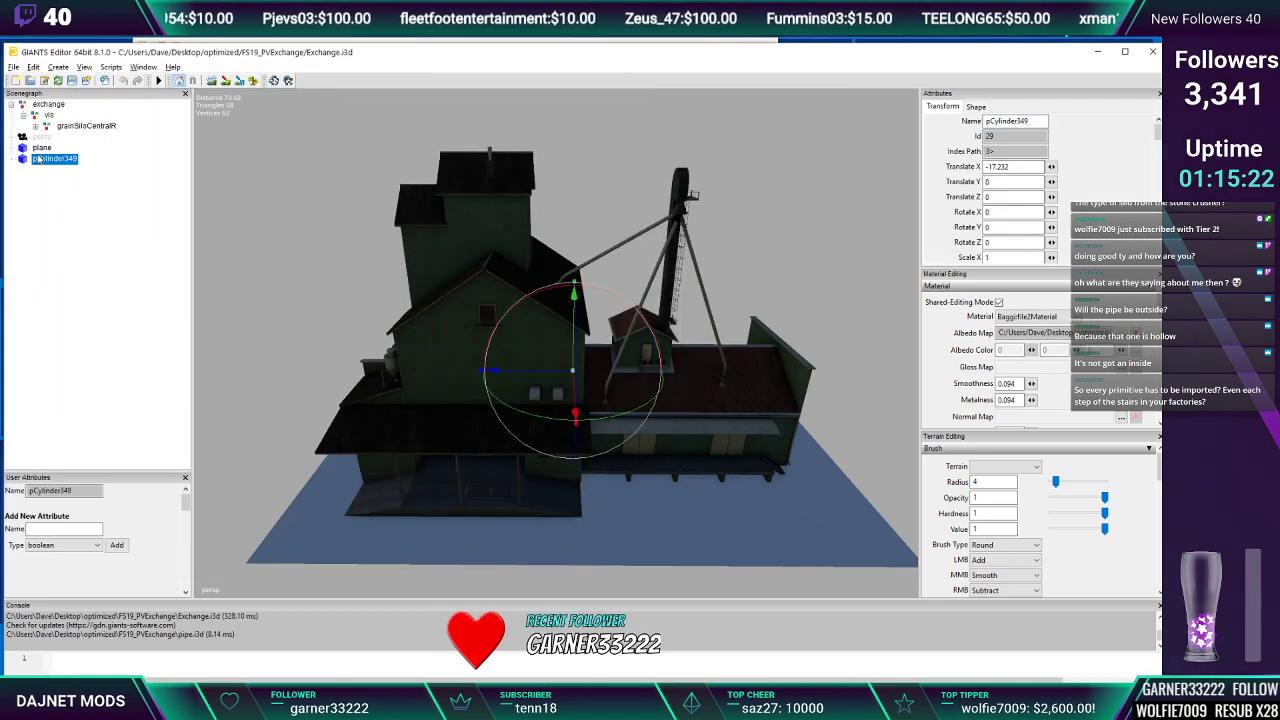
left_click(33, 67)
left_click(64, 141)
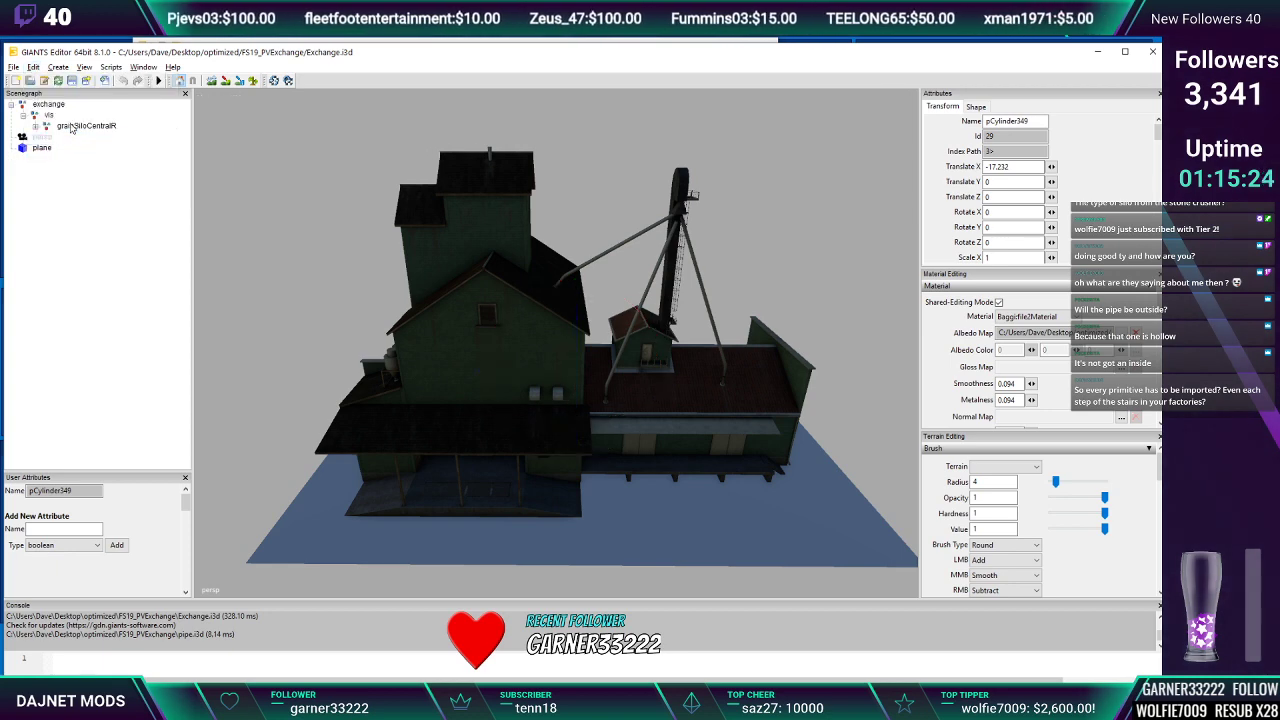
left_click(33, 67)
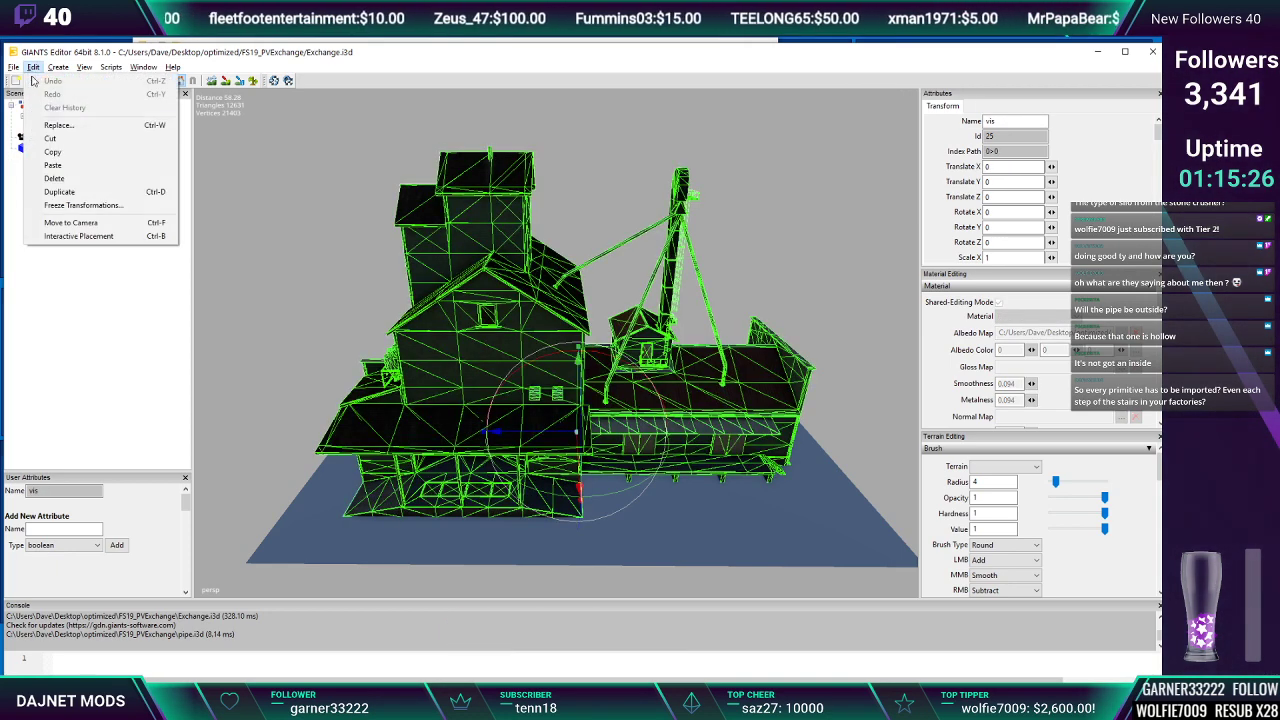
left_click(45, 166)
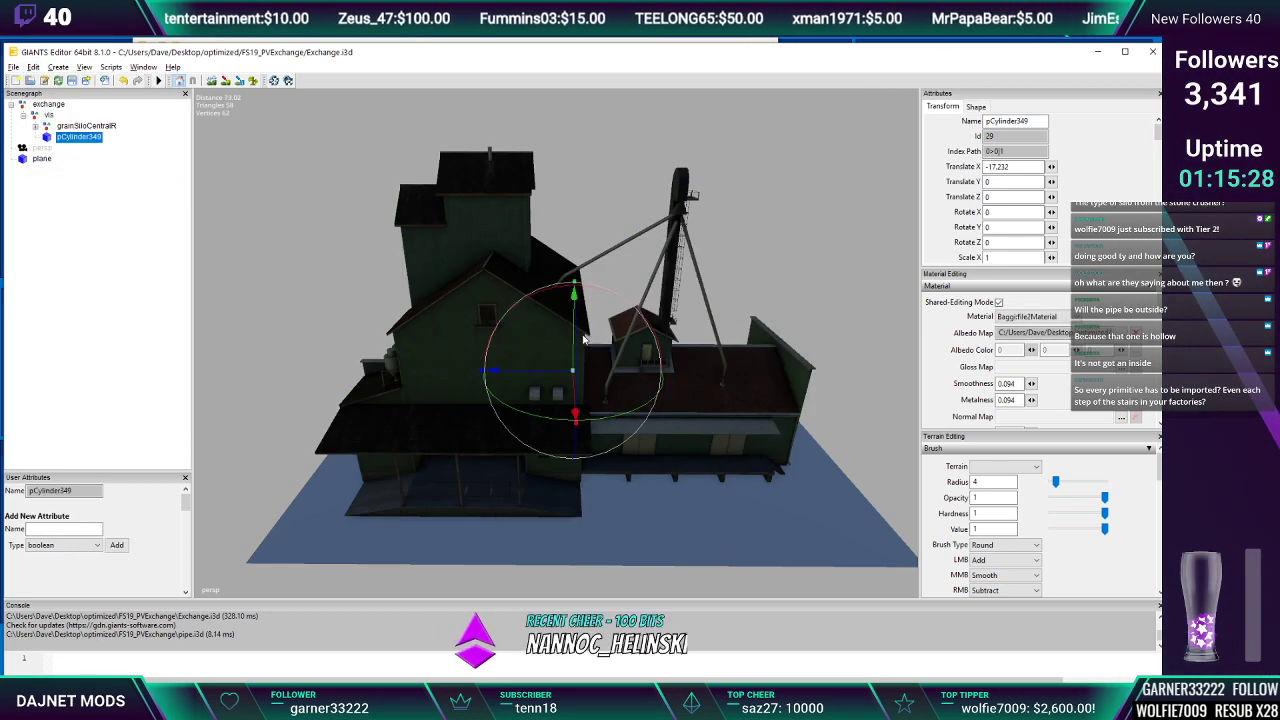
Move the pipe outside the annex's end wall and raise it to about X -4.82, Y 9.63, Z -26.38
middle_click_drag(604, 381, 502, 359)
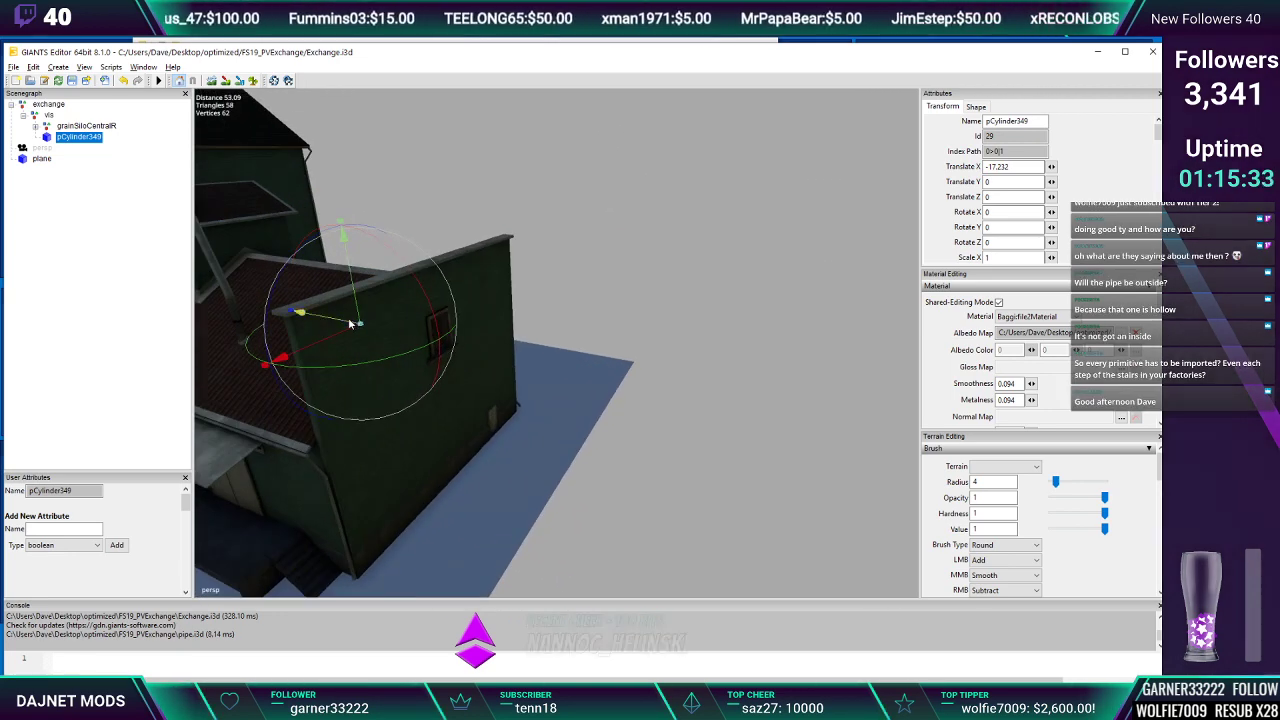
left_click_drag(350, 320, 421, 489)
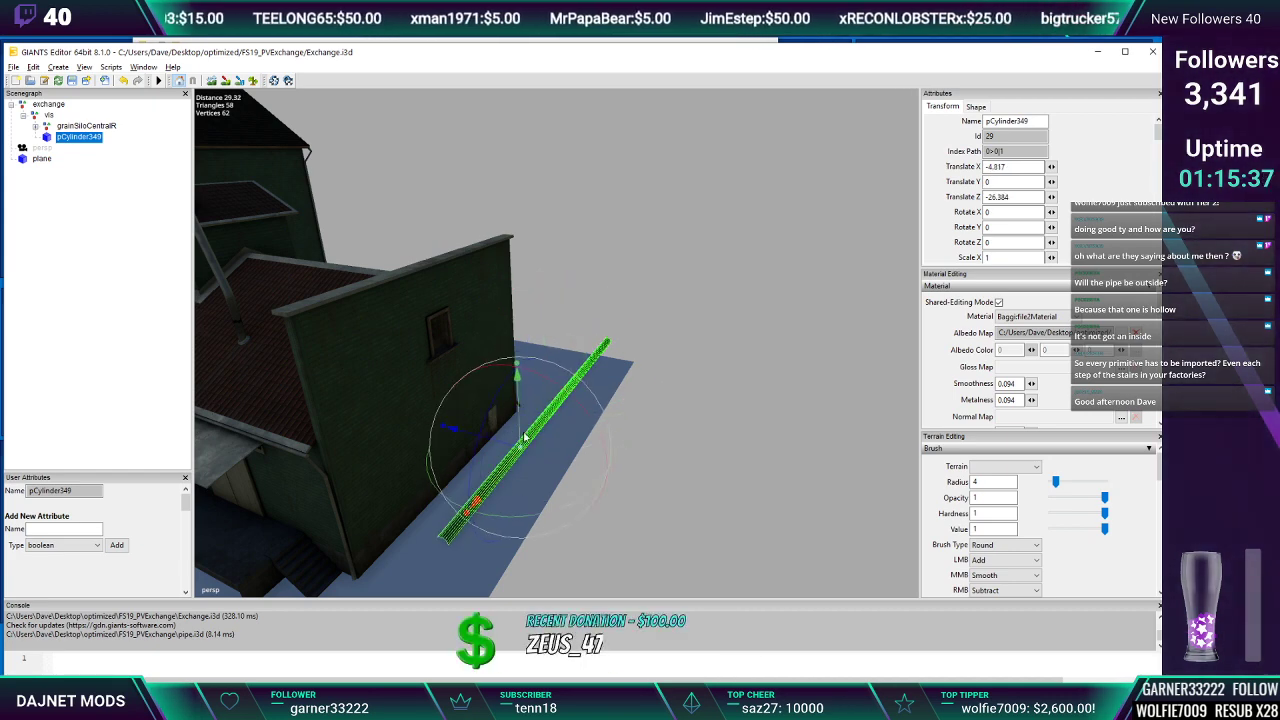
left_click_drag(519, 437, 704, 368)
Add a light to the scene so the dark roofs and pipes of the silo are lit
scroll(517, 255, "up", 5)
scroll(454, 240, "up", 1)
scroll(431, 237, "up", 1)
scroll(432, 240, "down", 8)
scroll(666, 358, "up", 3)
scroll(712, 373, "up", 3)
scroll(704, 368, "up", 1)
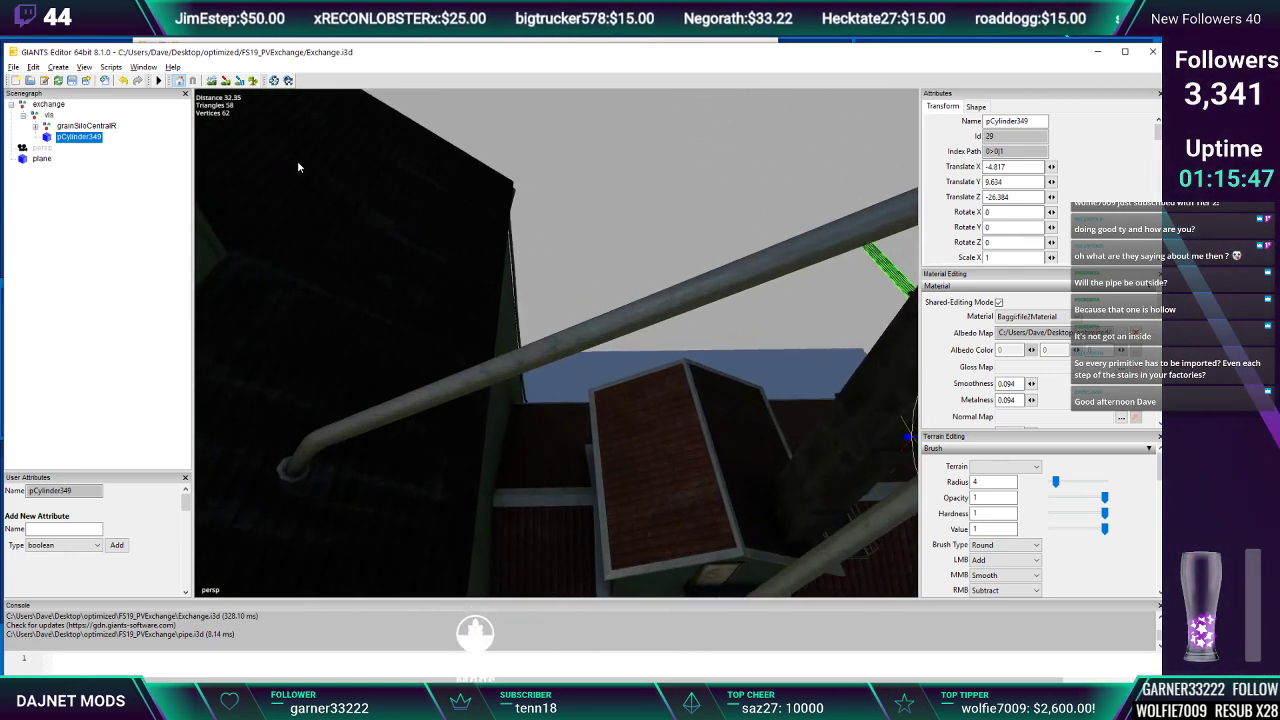
left_click(58, 67)
left_click(80, 95)
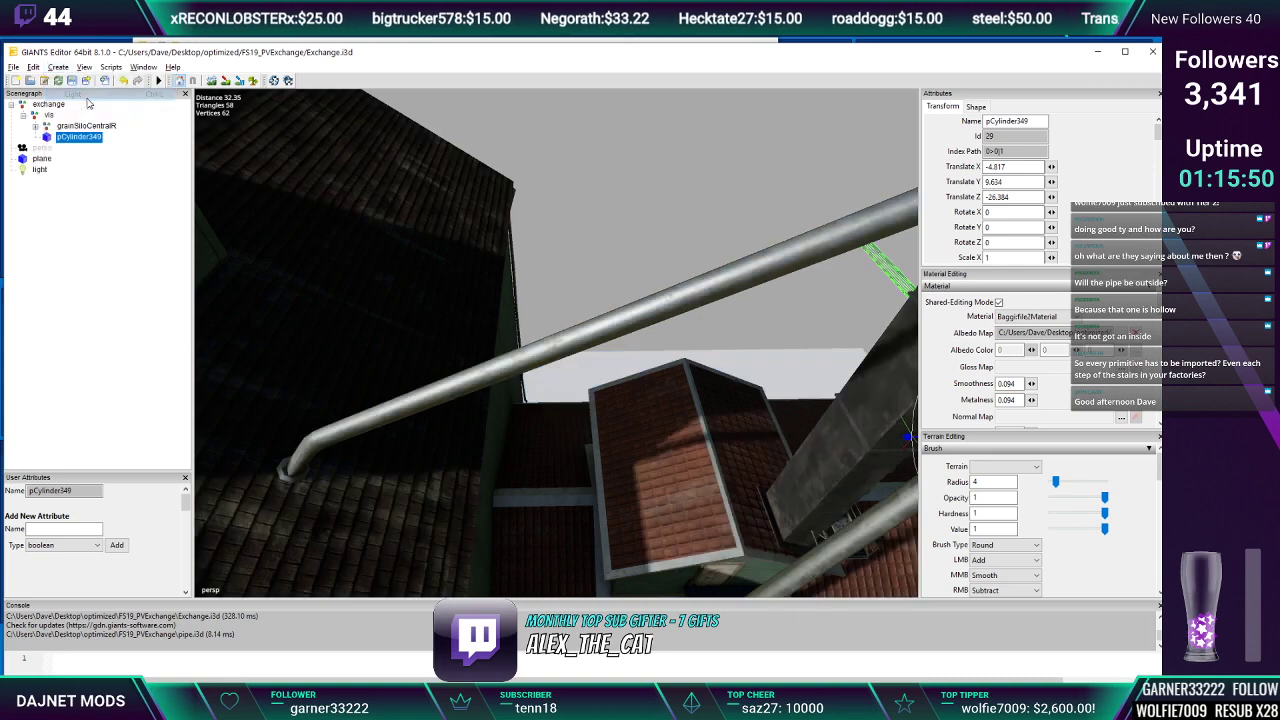
Examine the silo's existing roof pipes and the annex's end wall under the new light
left_click_drag(432, 266, 553, 401, "alt")
scroll(326, 240, "down", 5)
scroll(517, 364, "up", 5)
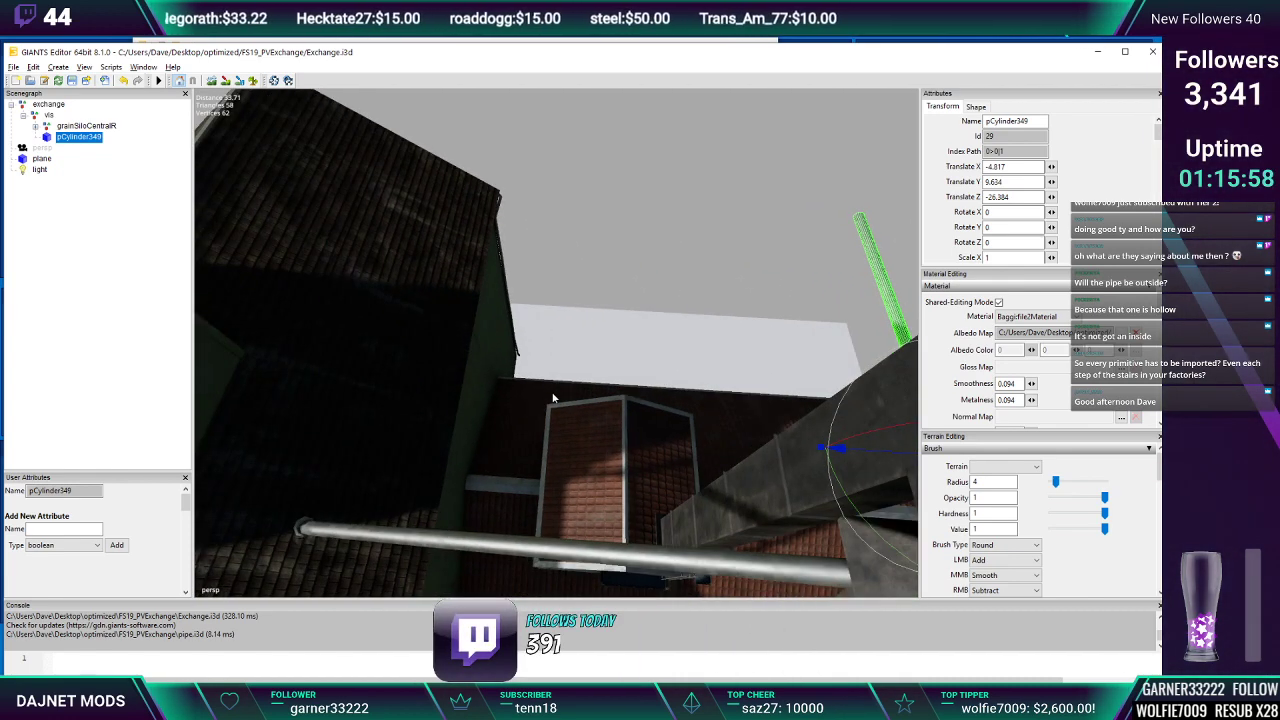
scroll(542, 441, "down", 5)
middle_click_drag(542, 441, 505, 420, "alt")
scroll(505, 420, "up", 4)
left_click_drag(505, 420, 446, 349, "alt")
scroll(491, 363, "up", 3)
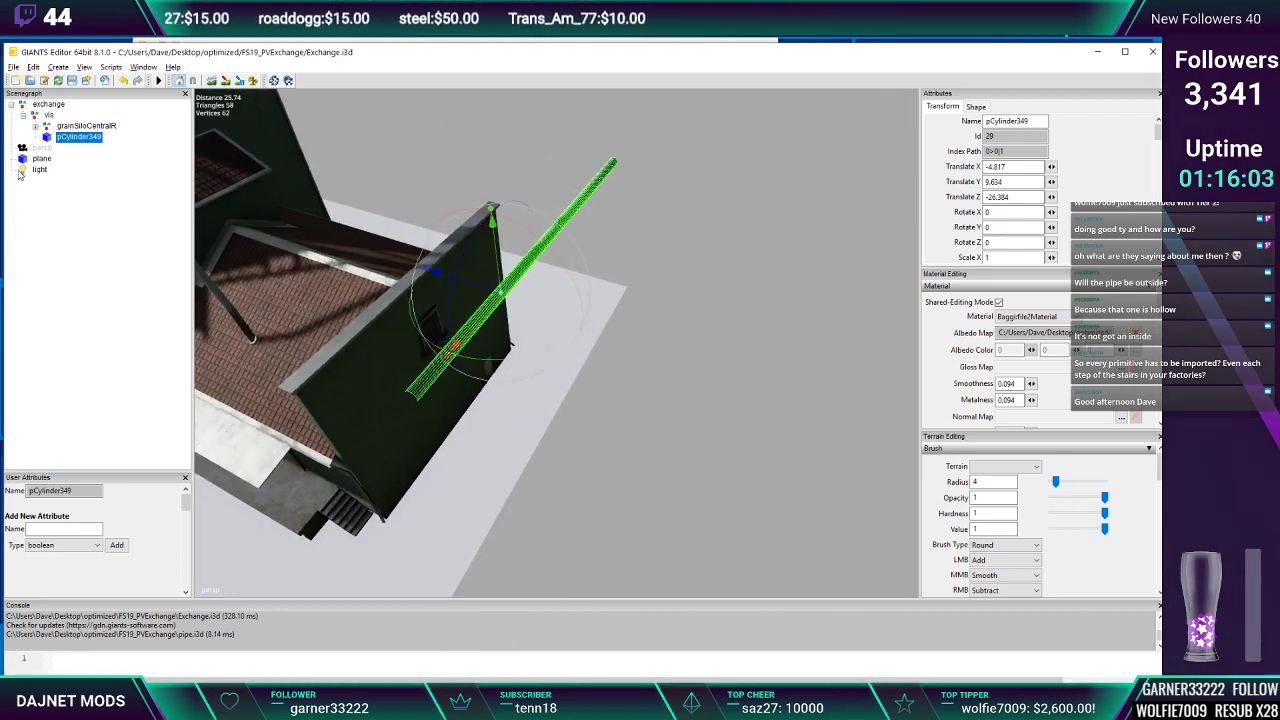
Shorten the imported straight pipe by setting its Scale X to 0.3
middle_click_drag(382, 186, 453, 246, "alt")
scroll(453, 246, "up", 3)
left_click_drag(453, 246, 430, 224, "alt")
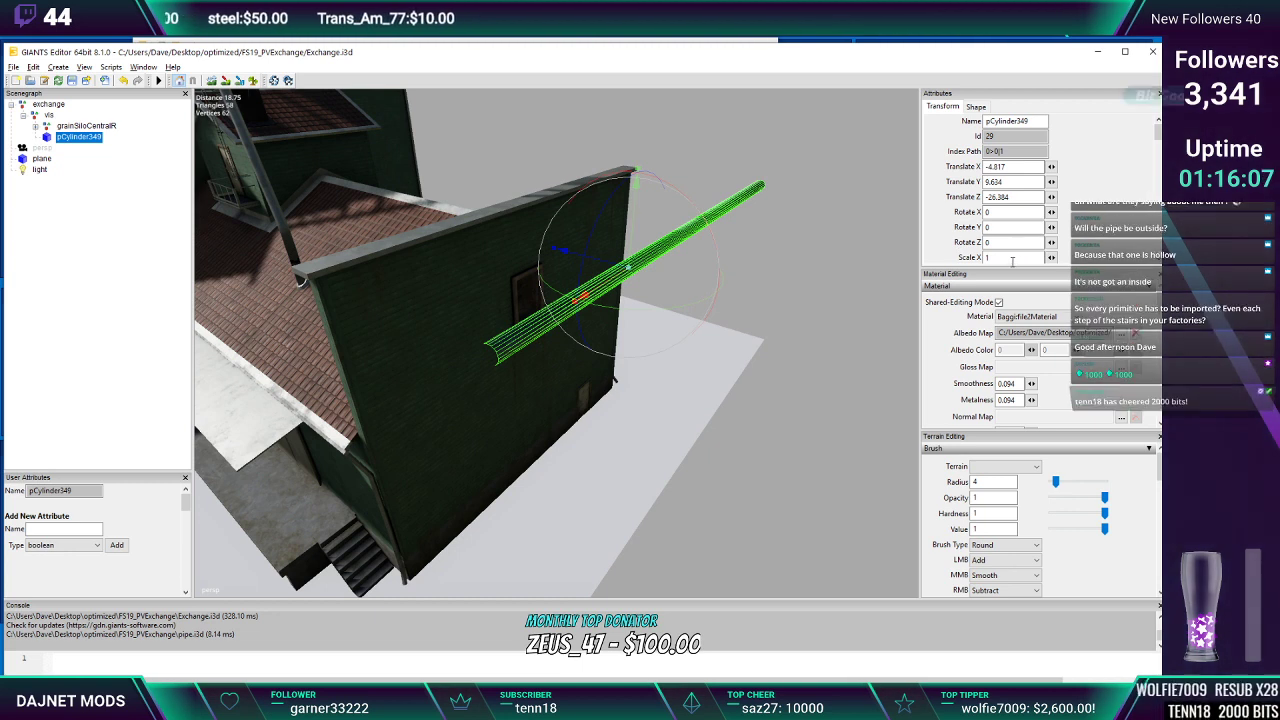
scroll(1000, 190, "down", 3)
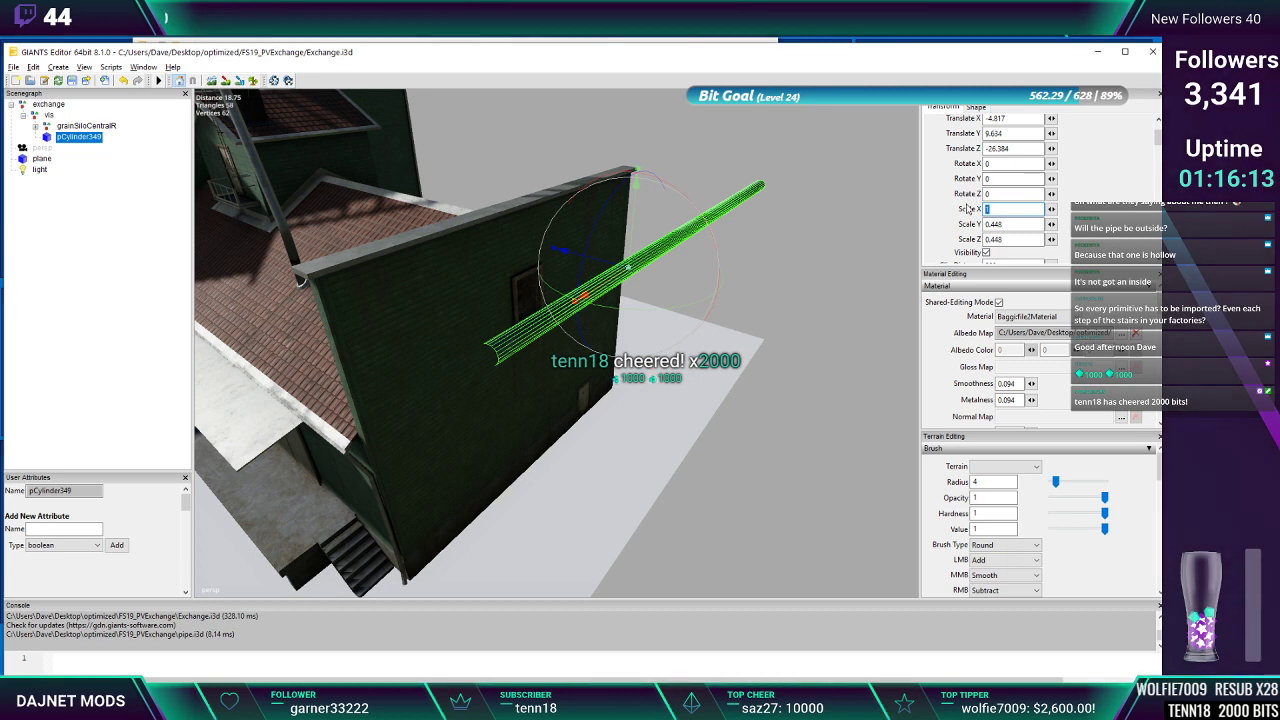
type("0.3")
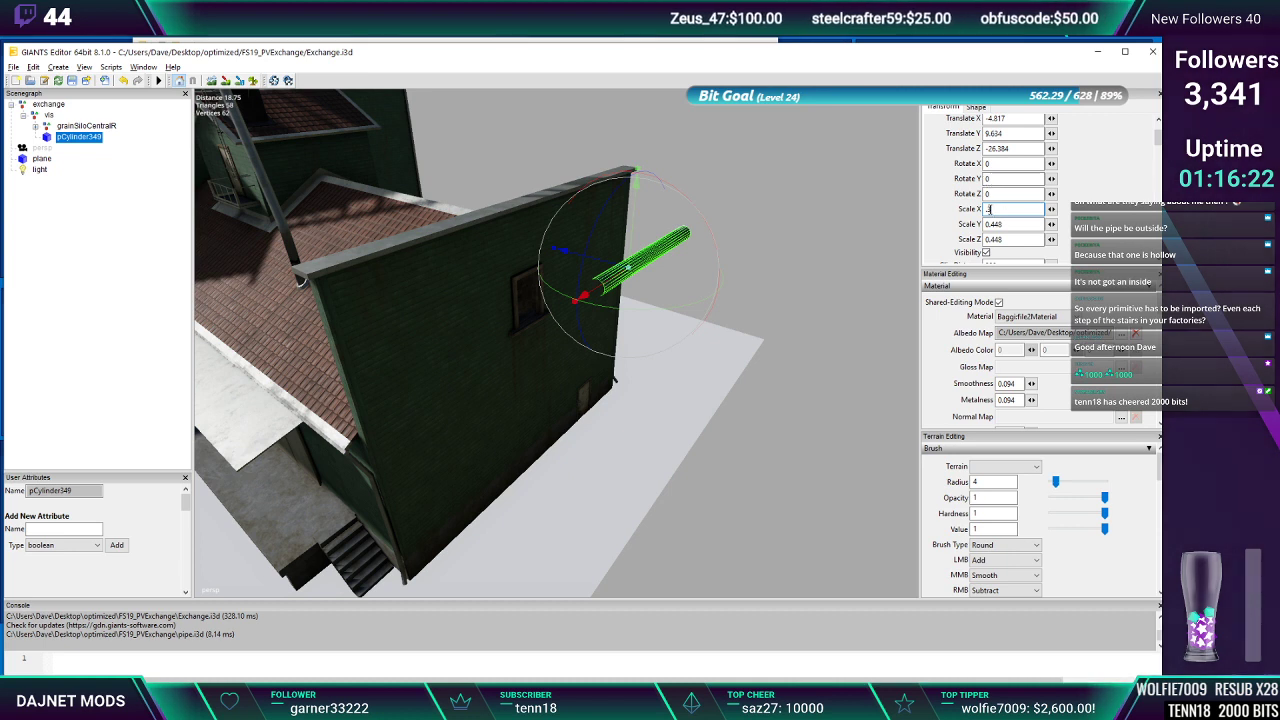
left_click(997, 224)
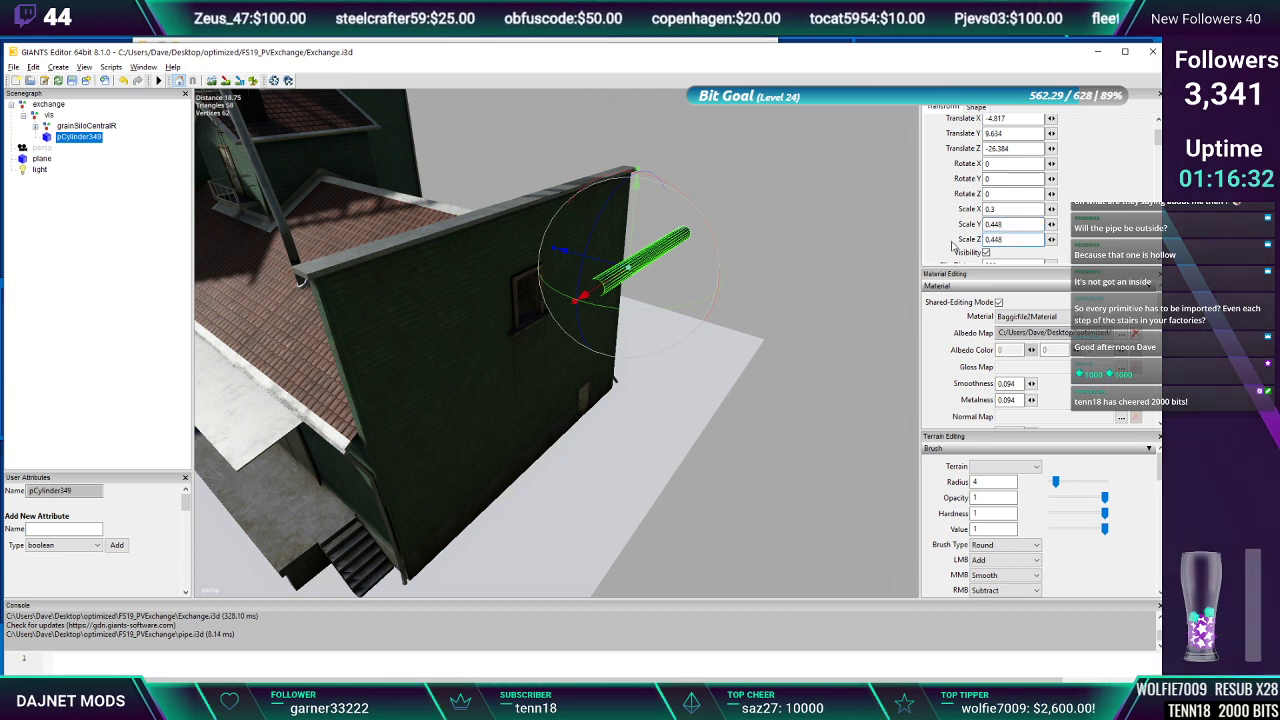
Set the straight pipe's Rotate Y to 90 so it points out from the end wall
left_click_drag(1156, 139, 1156, 126)
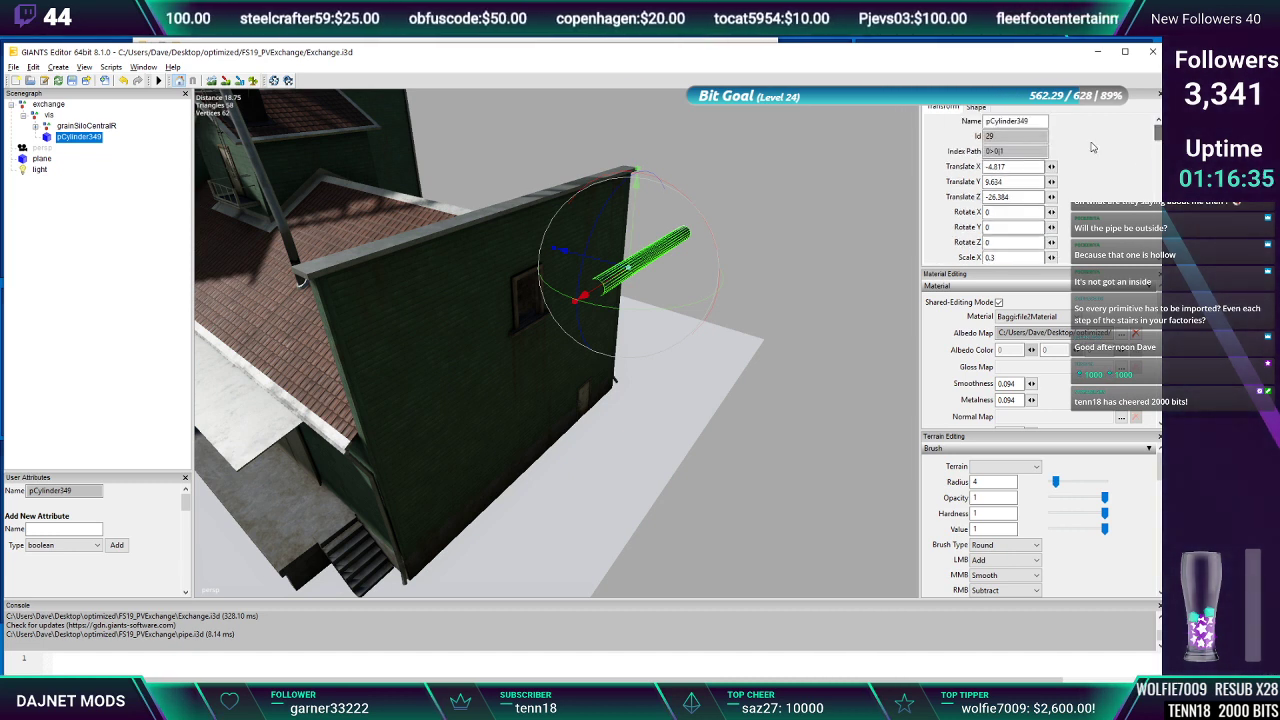
double_click(1000, 226)
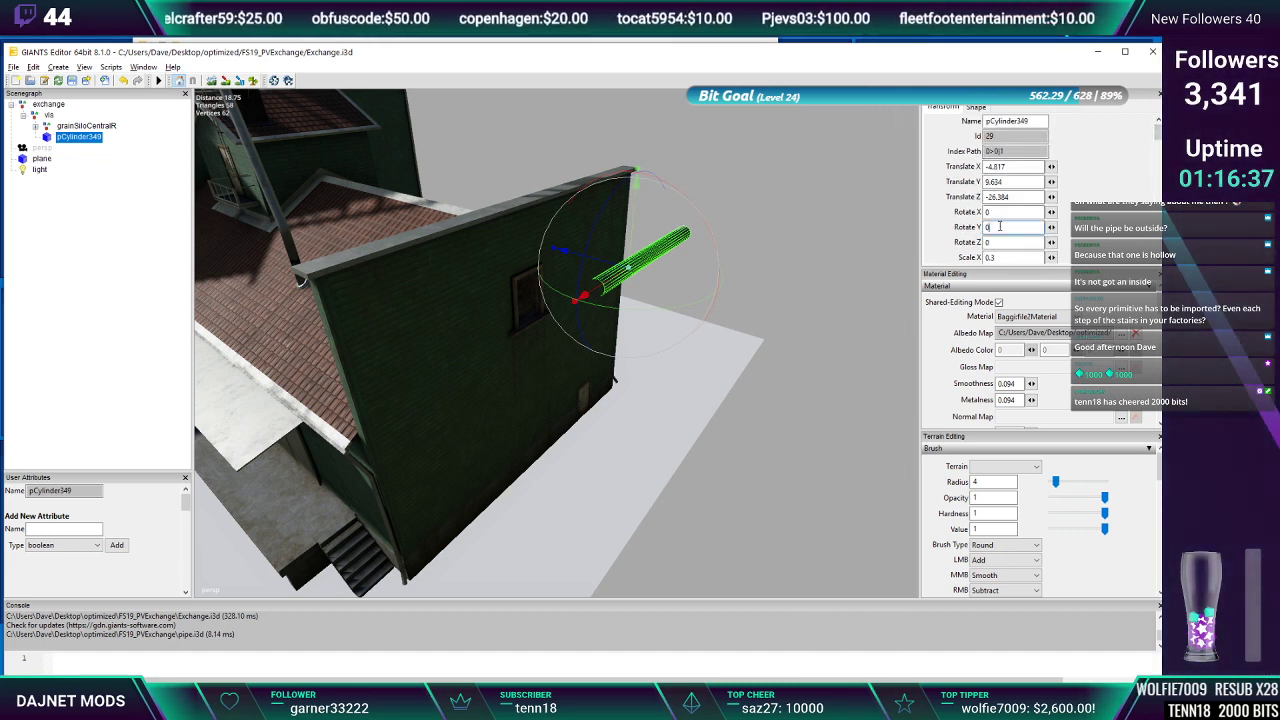
type("9000")
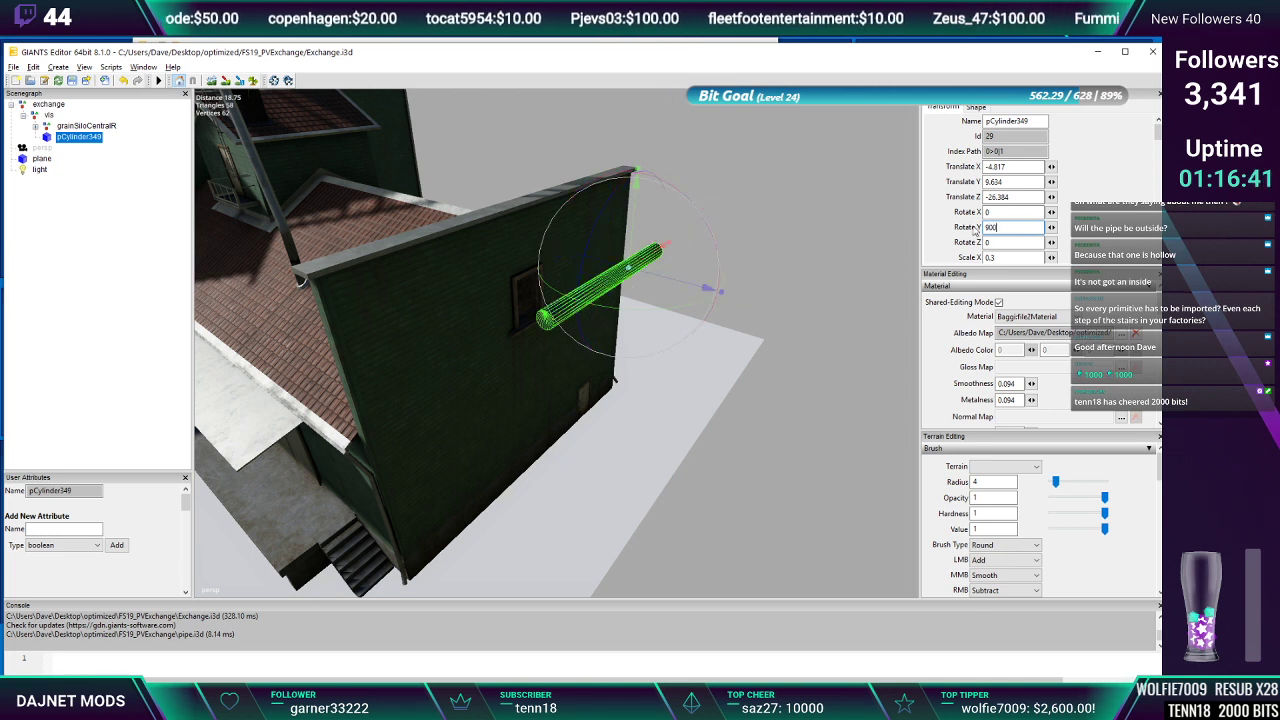
key("BackSpace")
Move the straight pipe into the end wall's window opening, at about X -1.27, Y 8.81, Z -25.79
left_click_drag(660, 289, 488, 303)
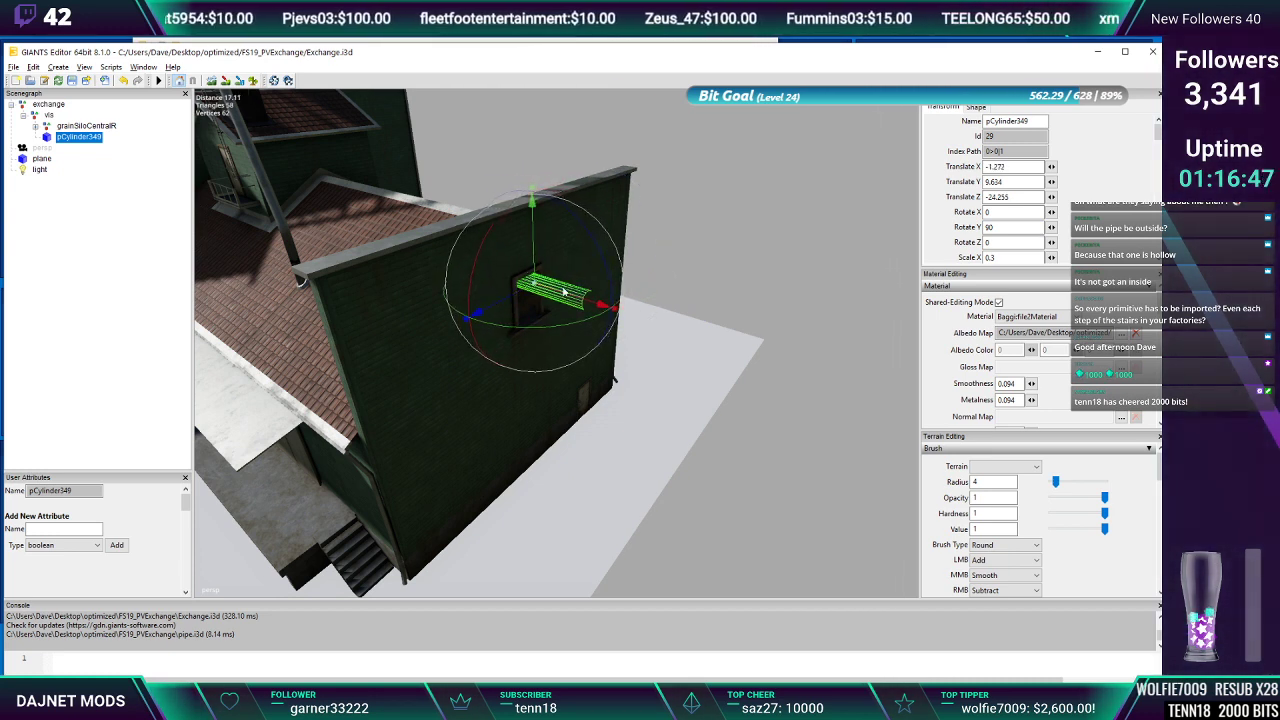
left_click_drag(536, 268, 634, 328)
scroll(611, 325, "up", 5)
scroll(655, 329, "down", 3)
mouse_move(518, 305)
left_mouse_down()
mouse_move(543, 313)
mouse_move(522, 310)
left_mouse_up()
Fine-tune the straight pipe's position in the window to about X -0.97, Z -26.08
middle_click_drag(522, 310, 502, 308, "alt")
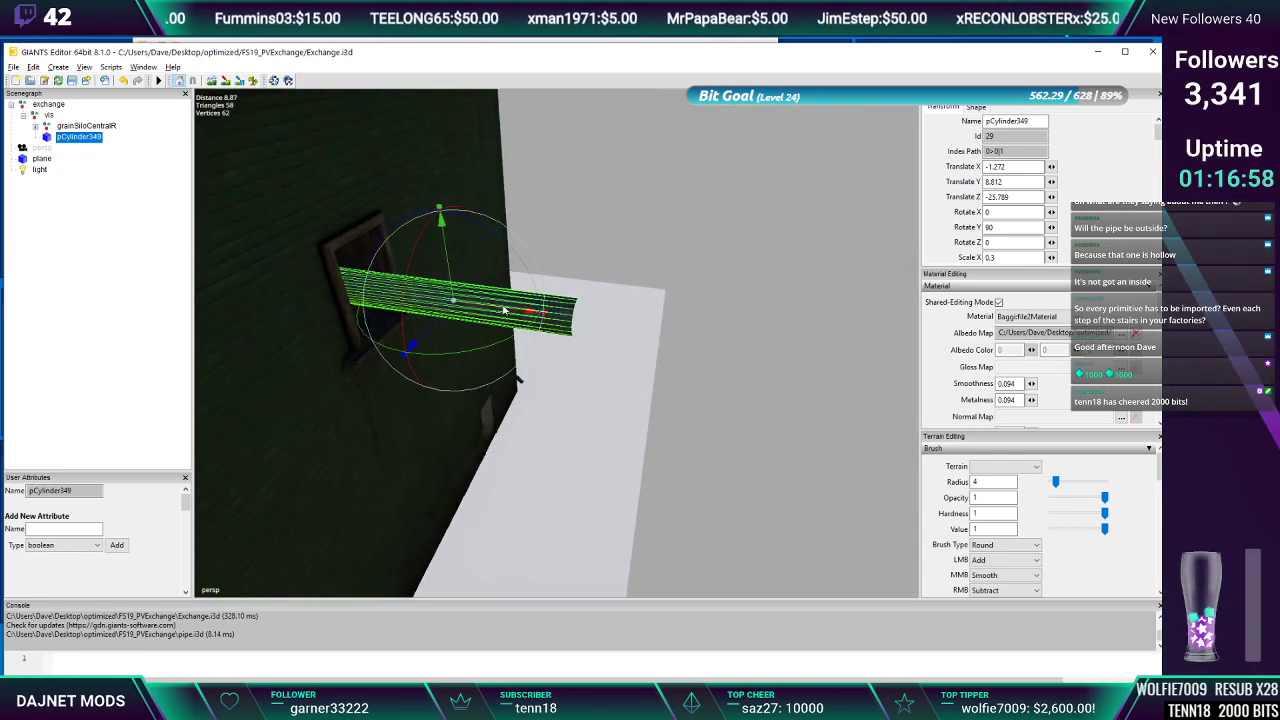
scroll(498, 306, "up", 2)
left_click_drag(494, 305, 427, 288, "alt")
scroll(448, 297, "up", 2)
middle_click_drag(427, 288, 425, 290, "alt")
left_click_drag(393, 290, 404, 310, "alt")
left_click_drag(463, 347, 640, 351)
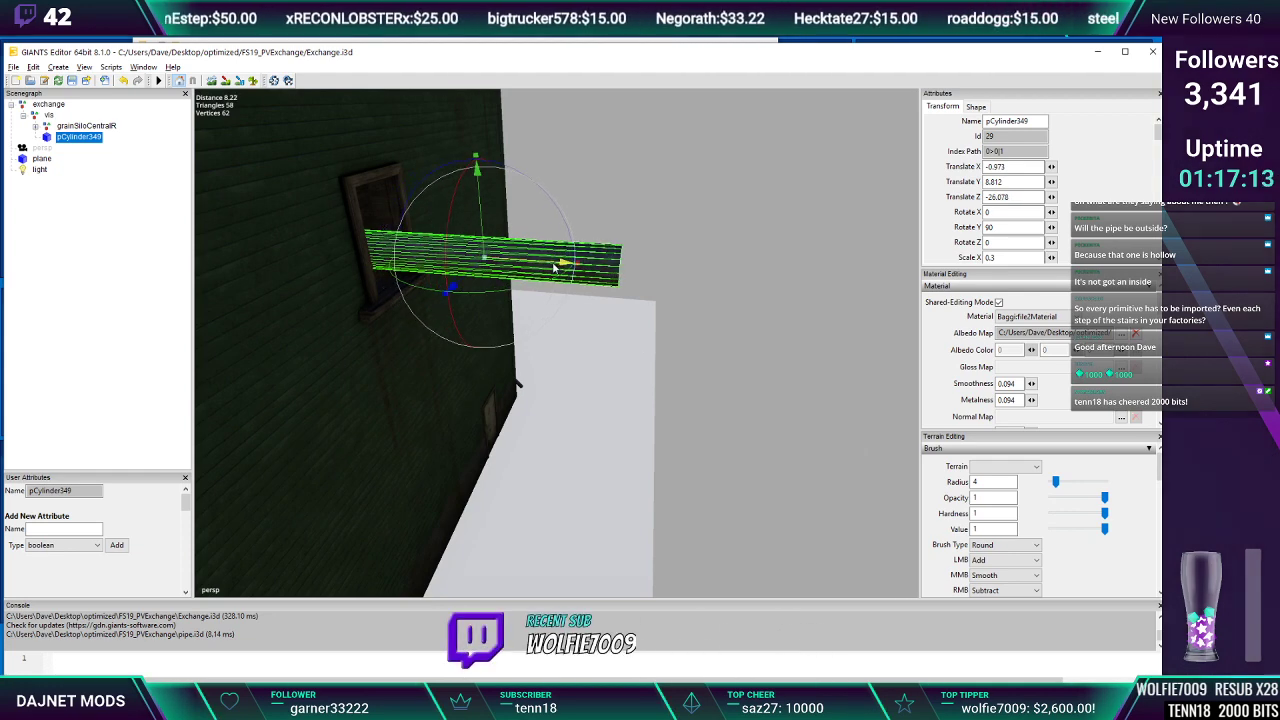
Import the elbow piece pipe90.i3d into the scene
left_click(366, 406)
scroll(557, 264, "down", 2)
left_click_drag(556, 264, 439, 243, "alt")
scroll(562, 264, "up", 3)
scroll(493, 273, "down", 4)
left_click(105, 81)
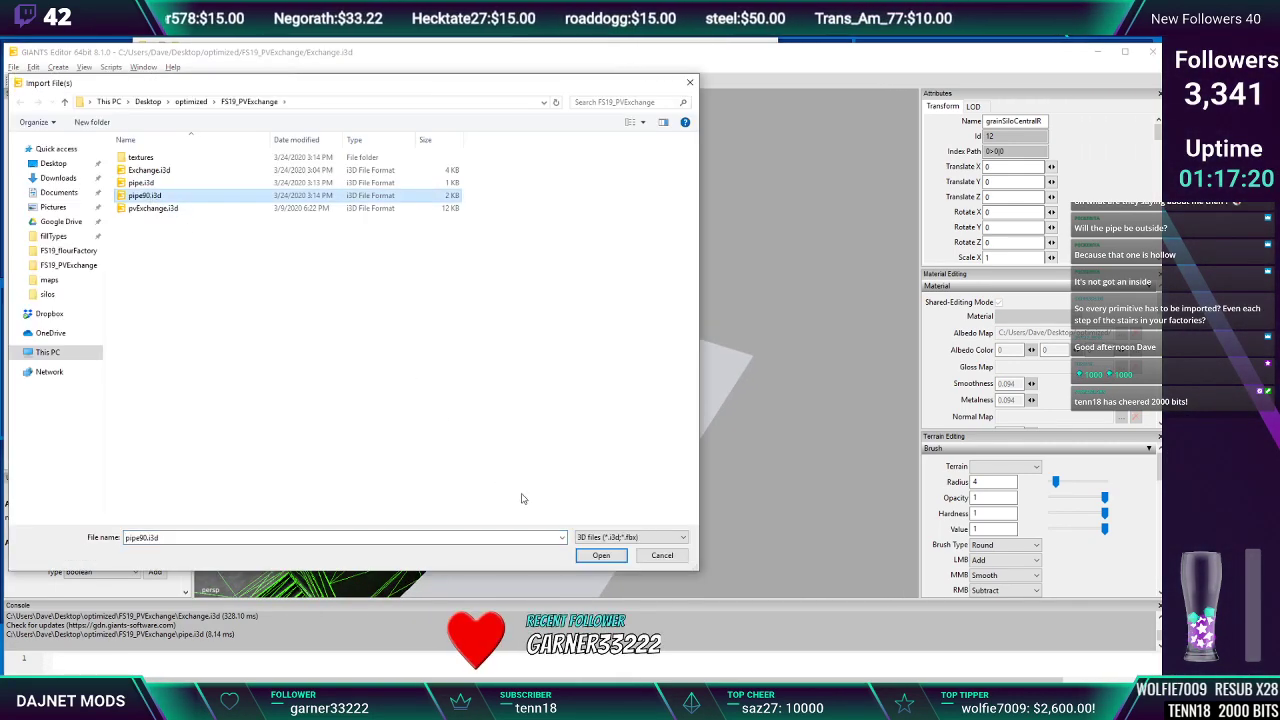
left_click(590, 555)
Move the imported polySurface1519 elbow into the vis group by cutting and pasting it
left_click(62, 181)
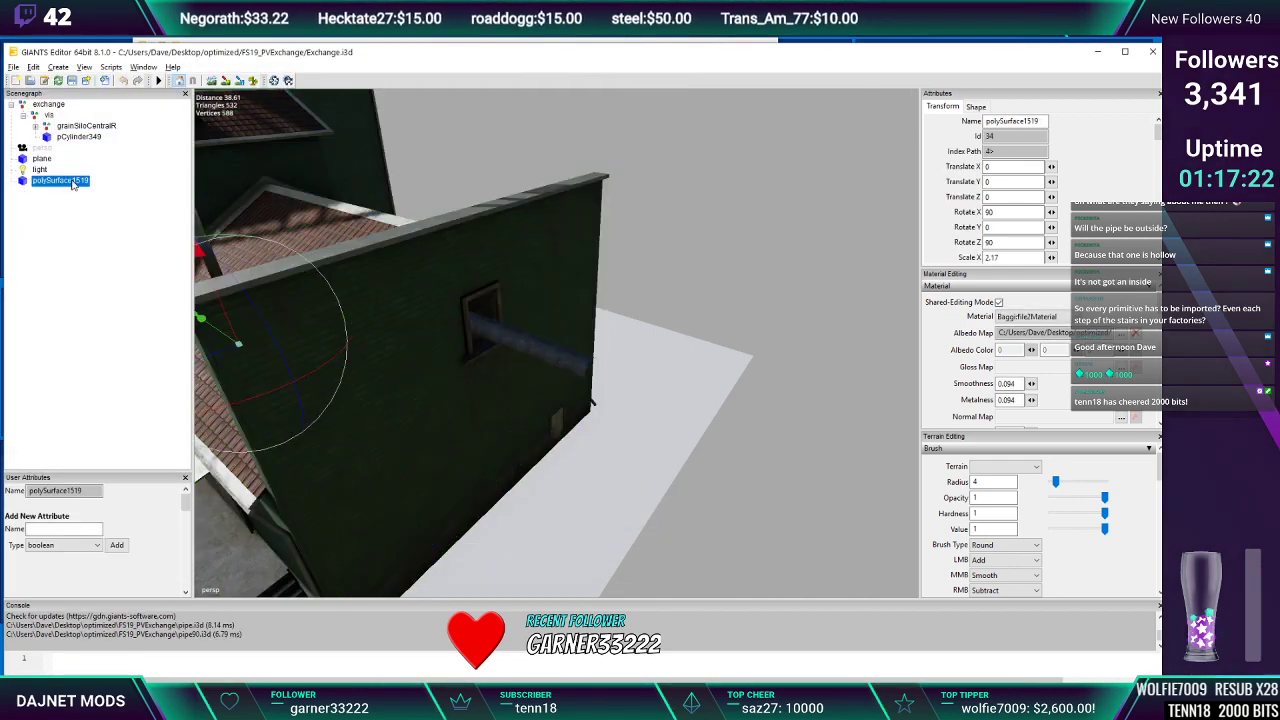
left_click(33, 67)
left_click(50, 138)
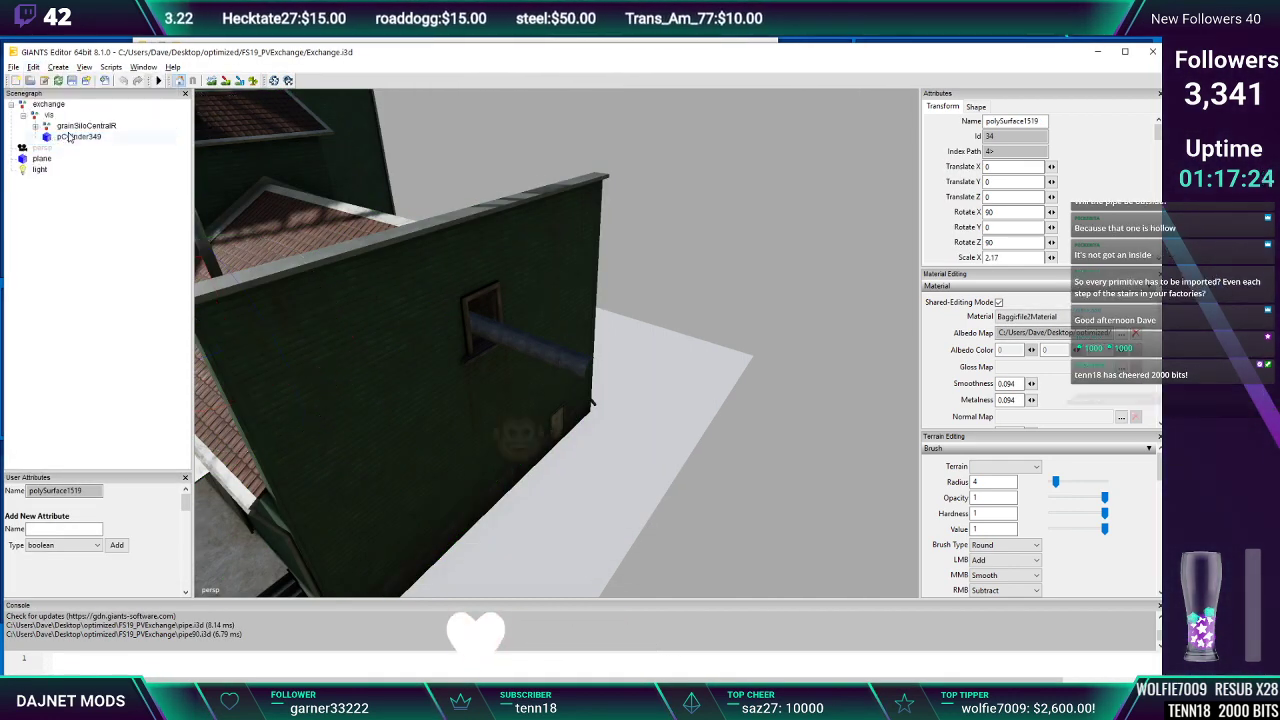
left_click(49, 115)
left_click(33, 67)
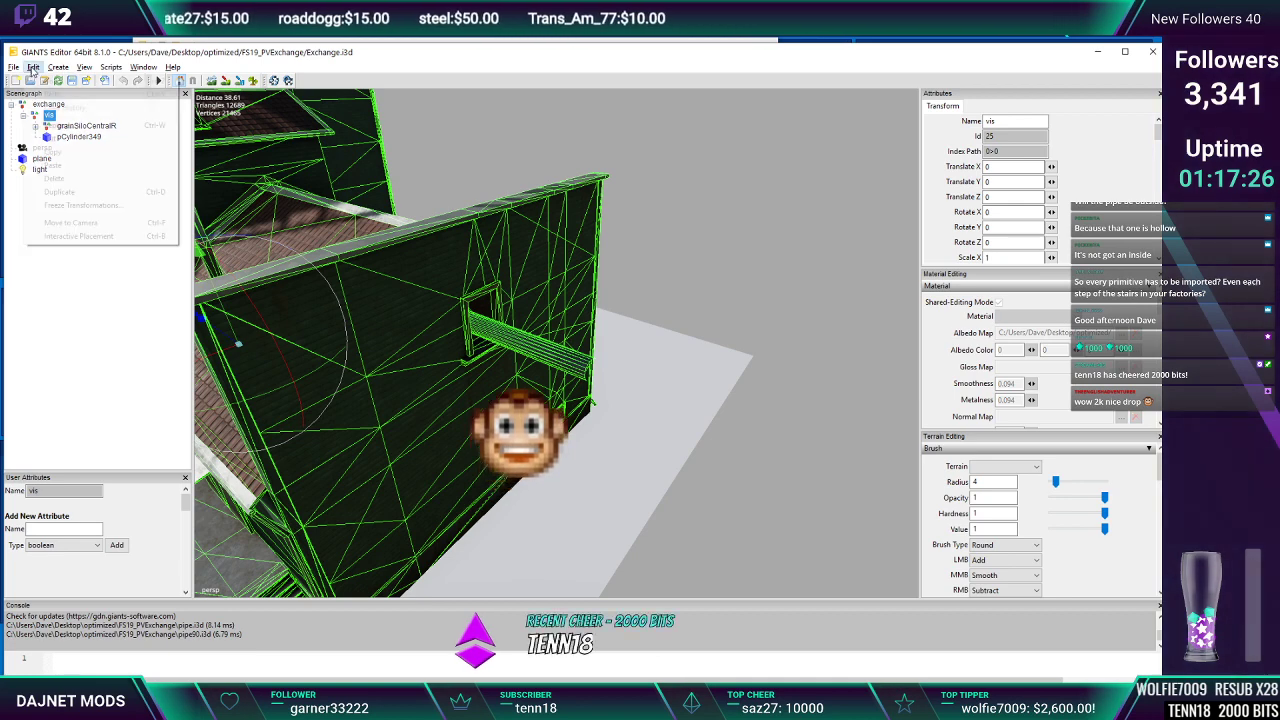
left_click(50, 160)
Try to bring the elbow up to the end-wall window by moving it along its axes
left_click_drag(520, 305, 420, 276, "alt")
scroll(421, 275, "up", 4)
middle_click_drag(421, 275, 420, 318, "alt")
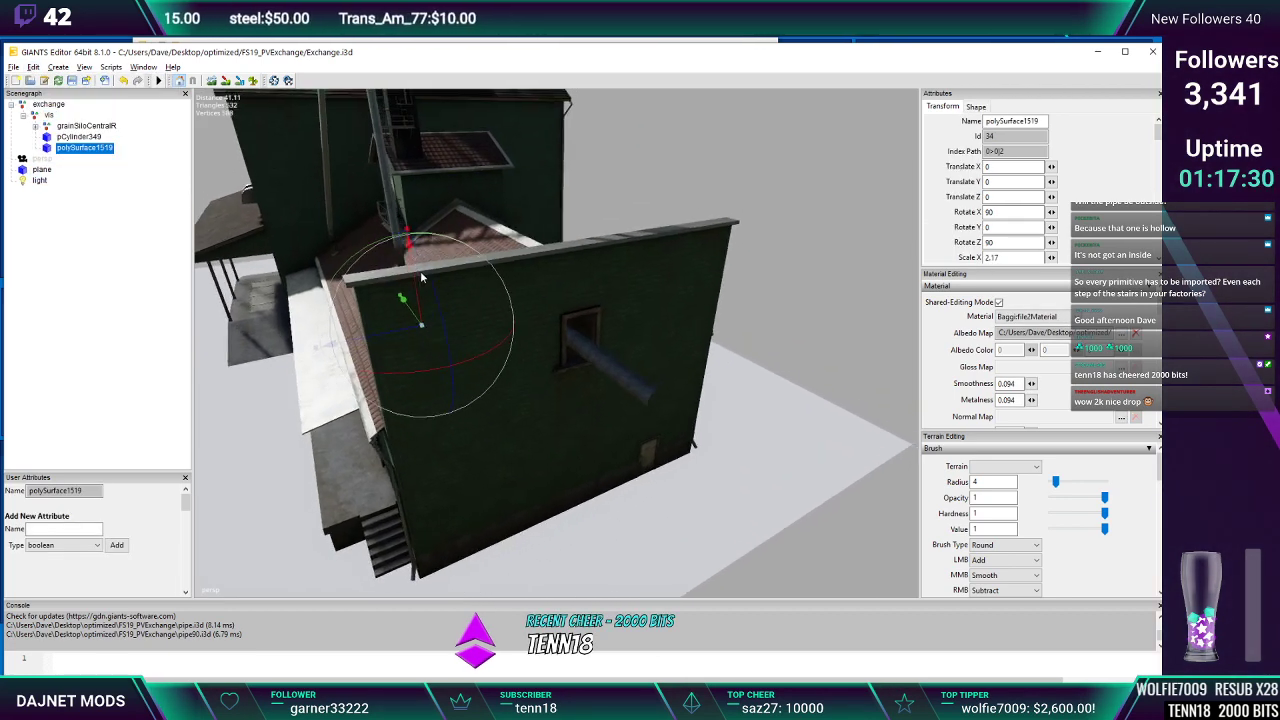
scroll(421, 272, "up", 2)
left_click_drag(392, 304, 573, 498)
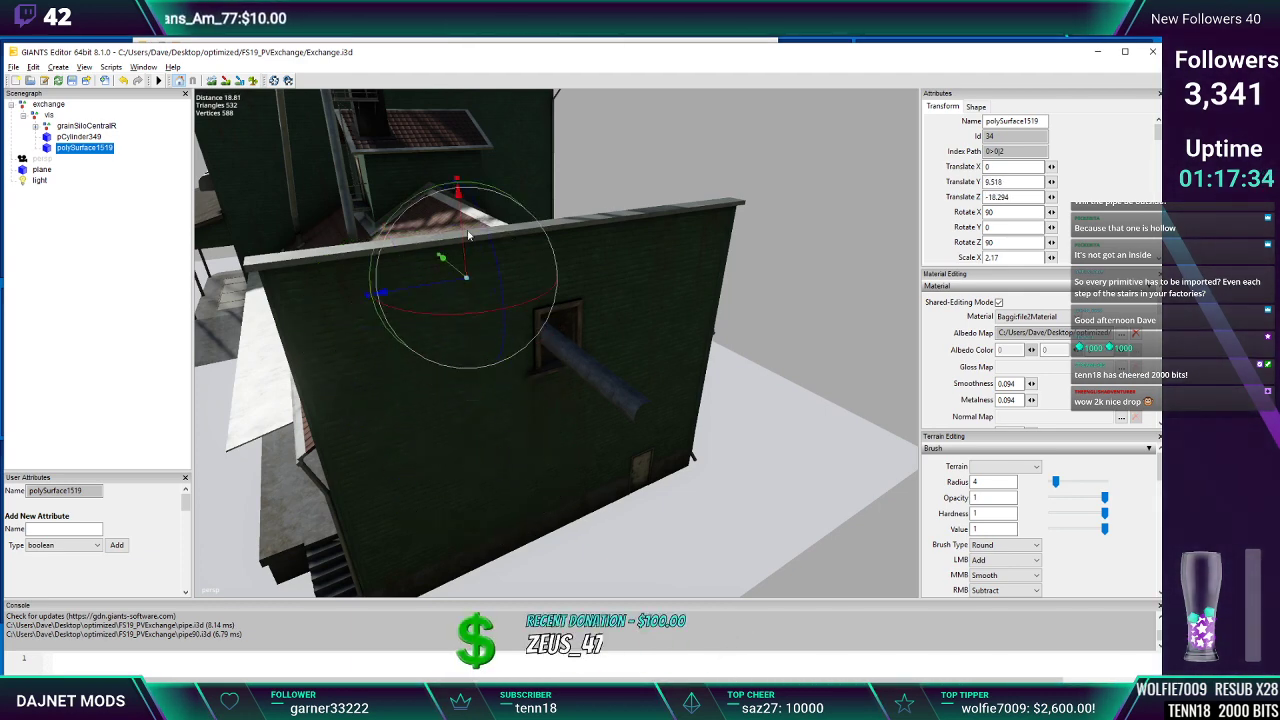
left_click_drag(442, 260, 381, 284)
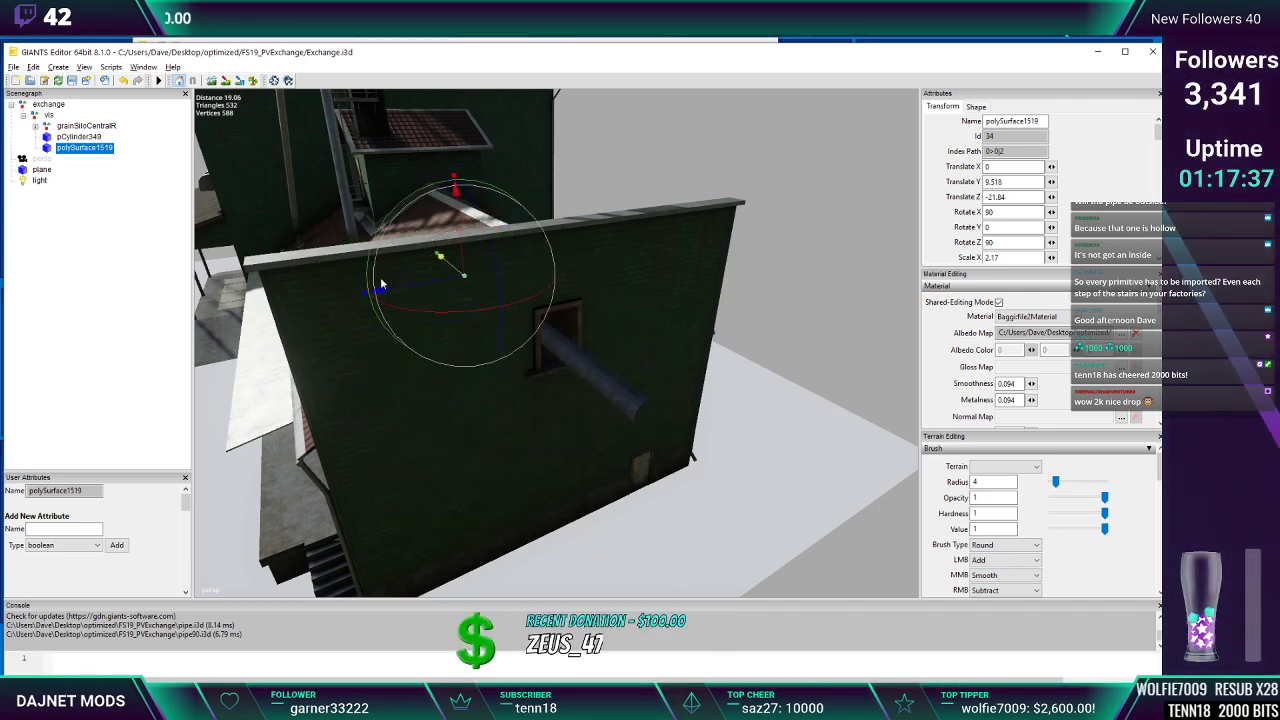
Place the elbow at the straight pipe's outer end and shift it to about X -0.72, Y 8.45, Z -26.95
mouse_move(539, 331)
left_mouse_down("alt")
mouse_move(507, 313)
mouse_move(542, 308)
left_mouse_up("alt")
scroll(507, 313, "up", 3)
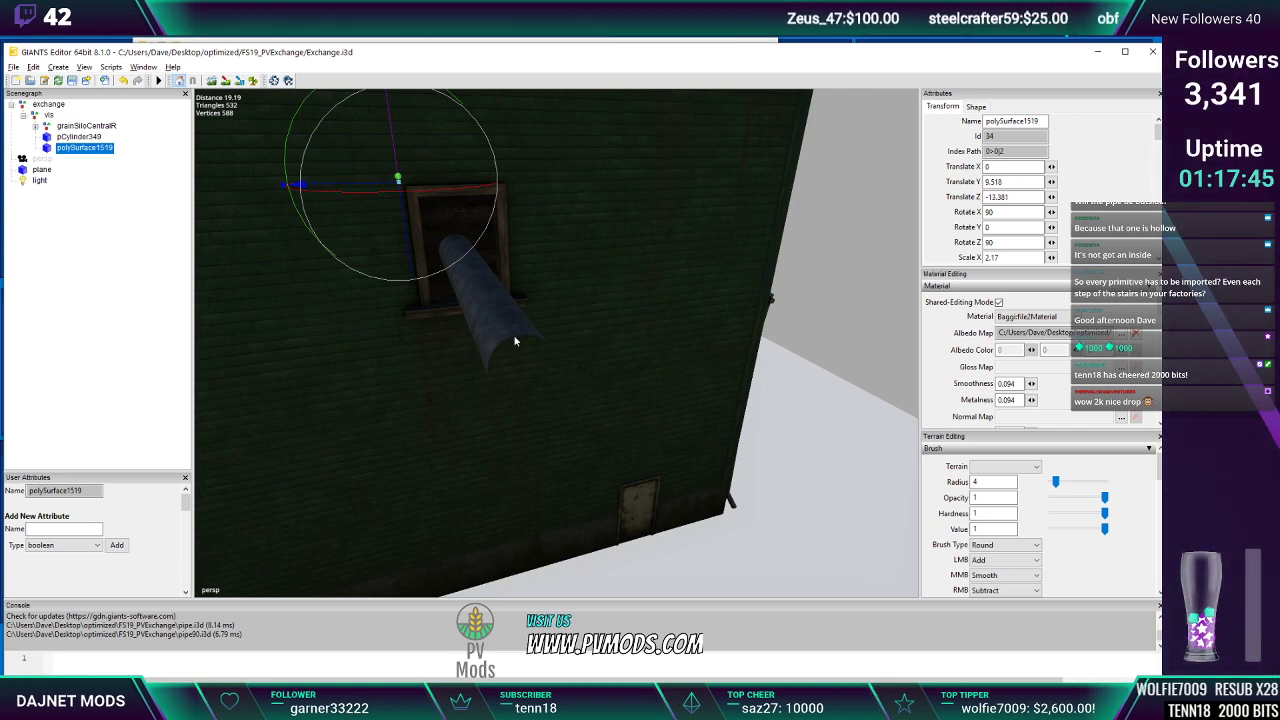
left_click(508, 338, "ctrl+shift")
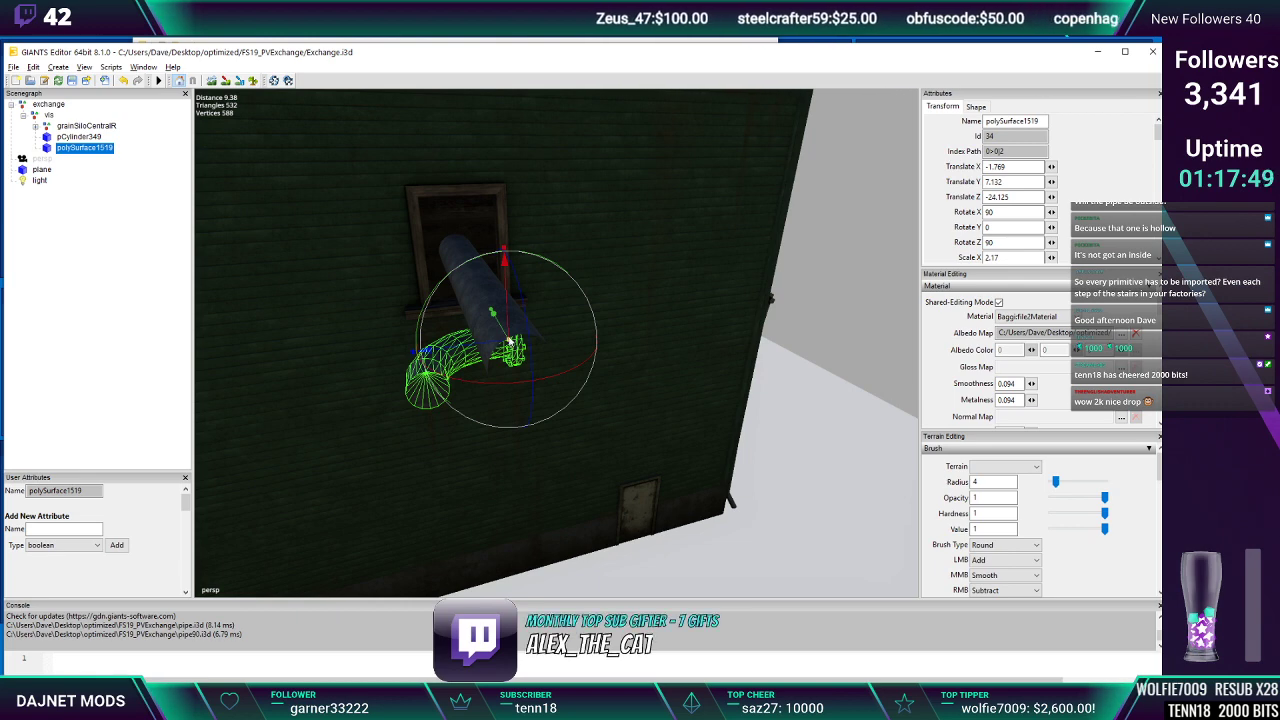
left_click_drag(535, 318, 591, 315, "alt")
left_click_drag(490, 355, 488, 408)
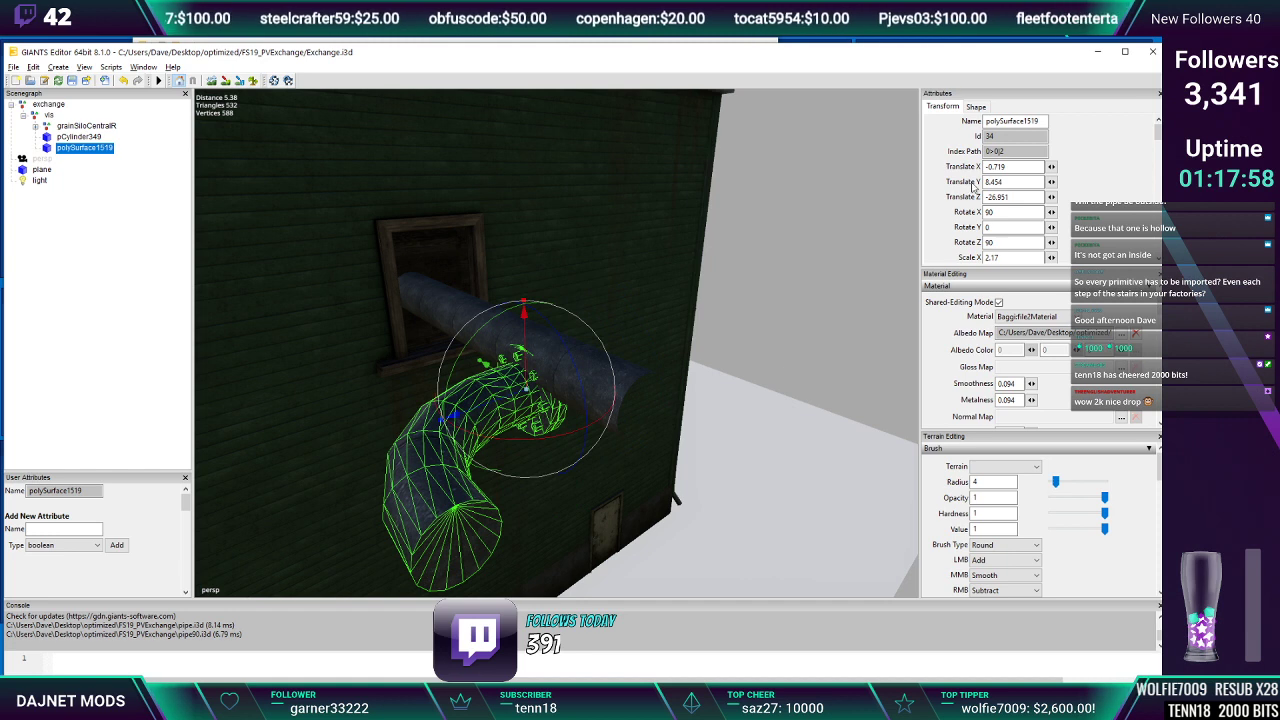
Turn the elbow's free end downward by setting its rotation to X 0, Y 180 and Z 0
type("0")
key("Return")
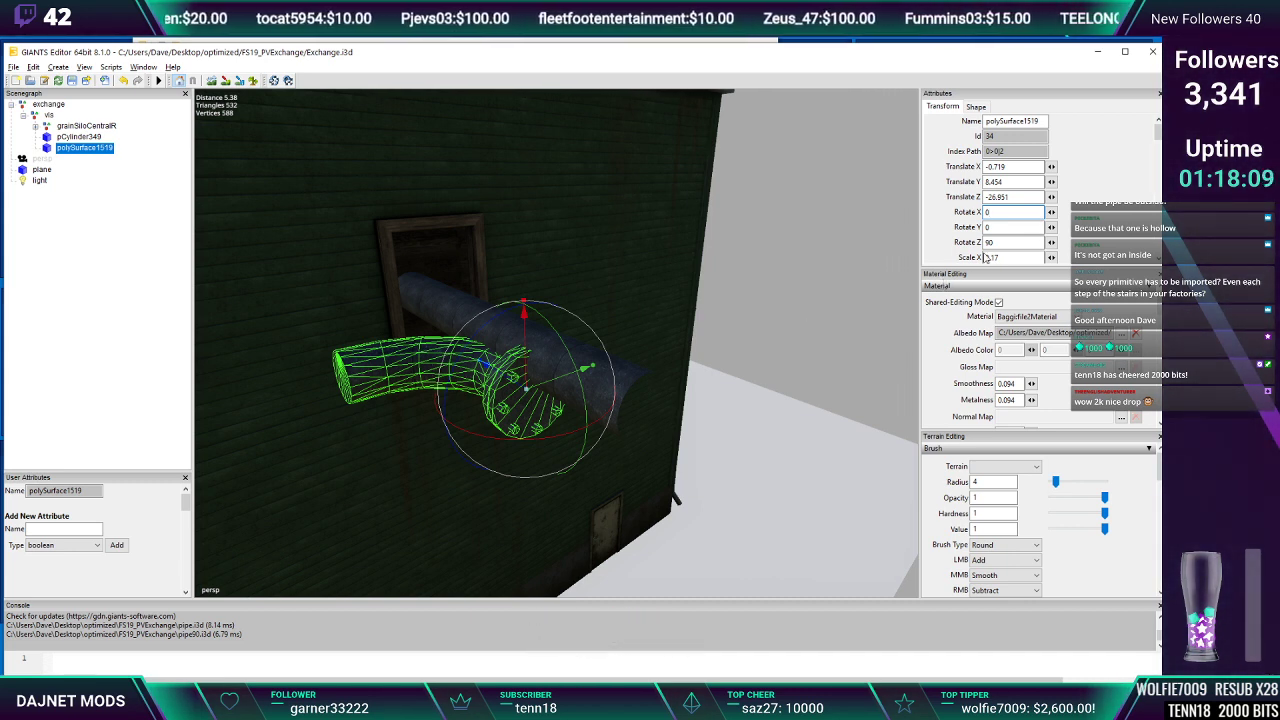
double_click(1001, 241)
type("0")
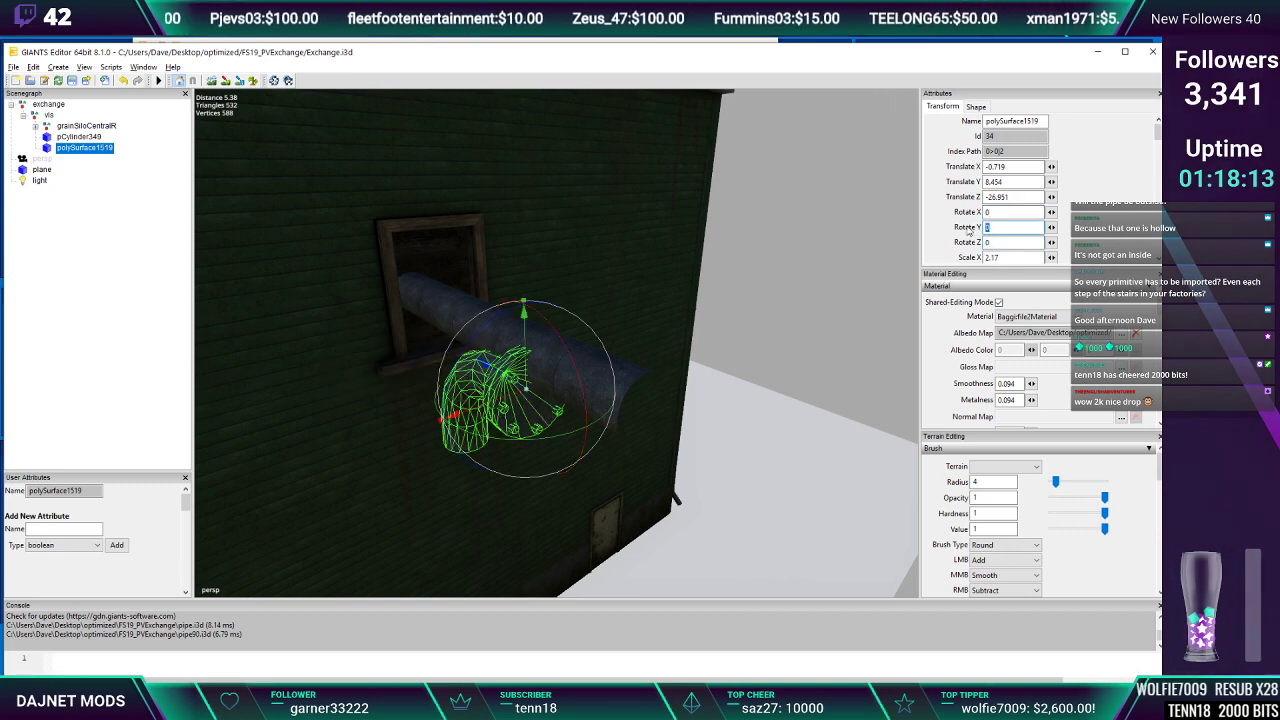
type("180")
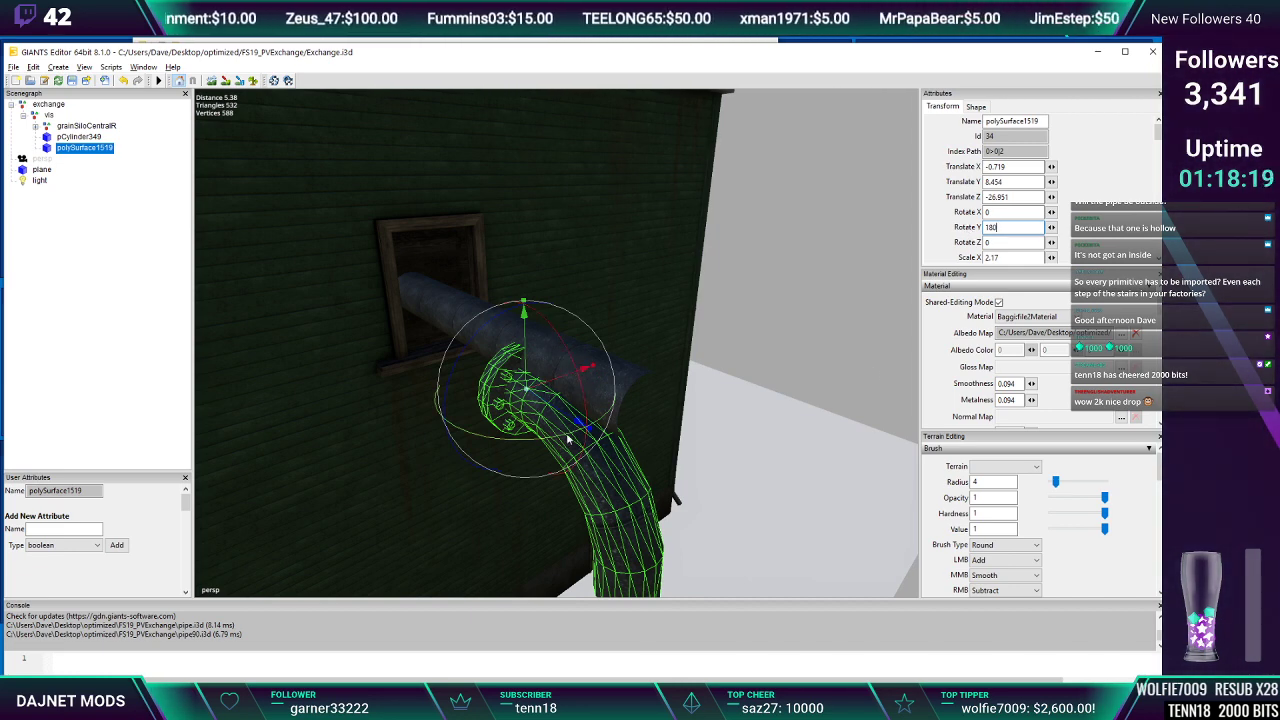
Restore the elbow's orientation after a stray drag by setting Rotate Y to 0
left_click_drag(567, 440, 524, 434)
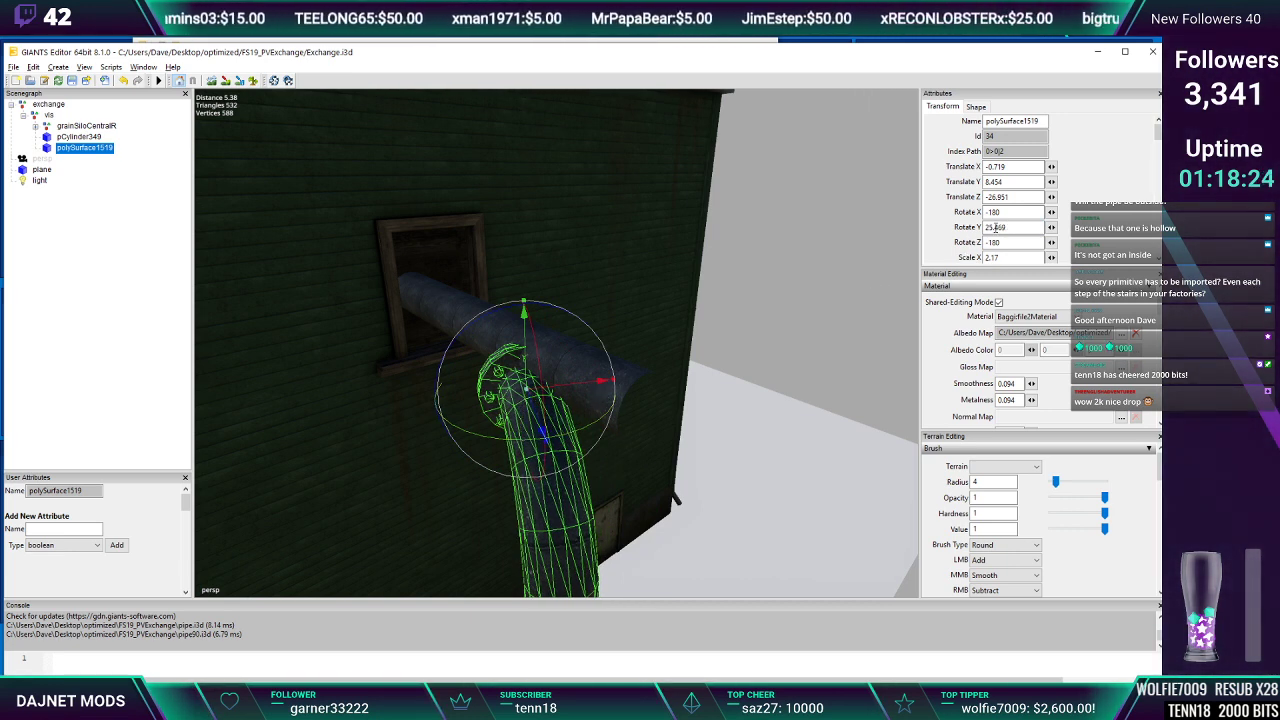
left_click_drag(1015, 228, 956, 228)
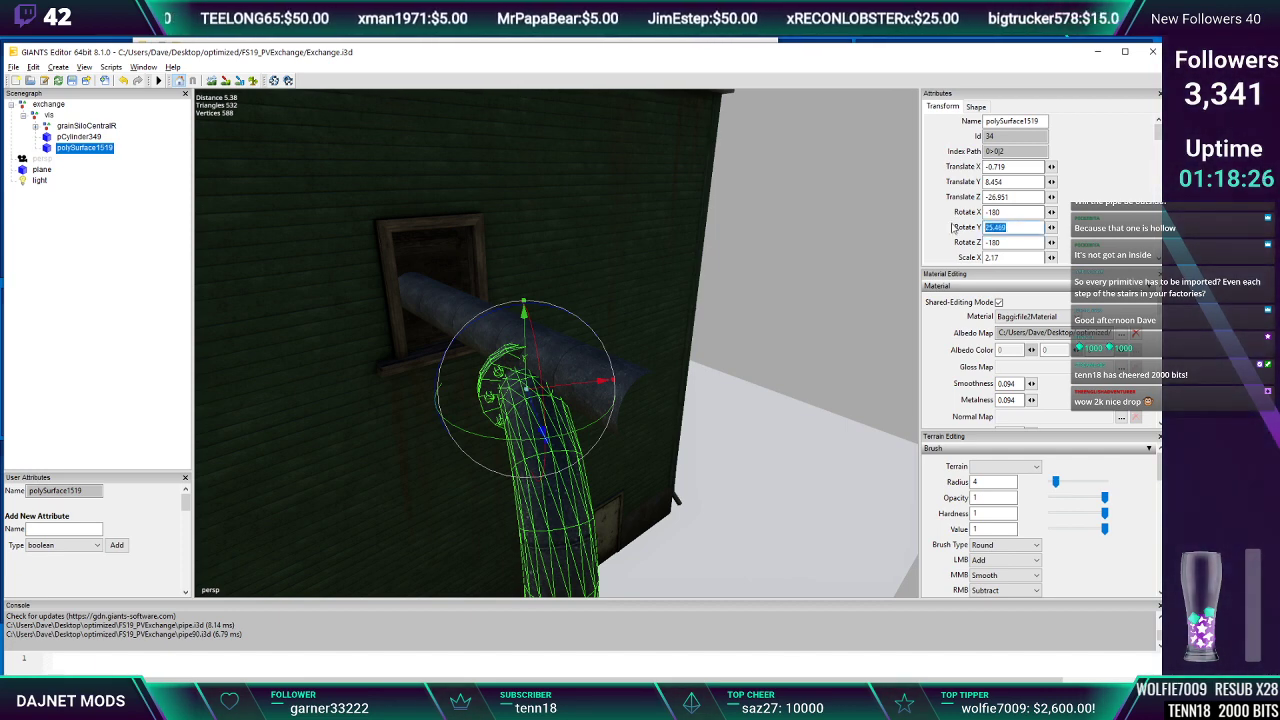
type("0")
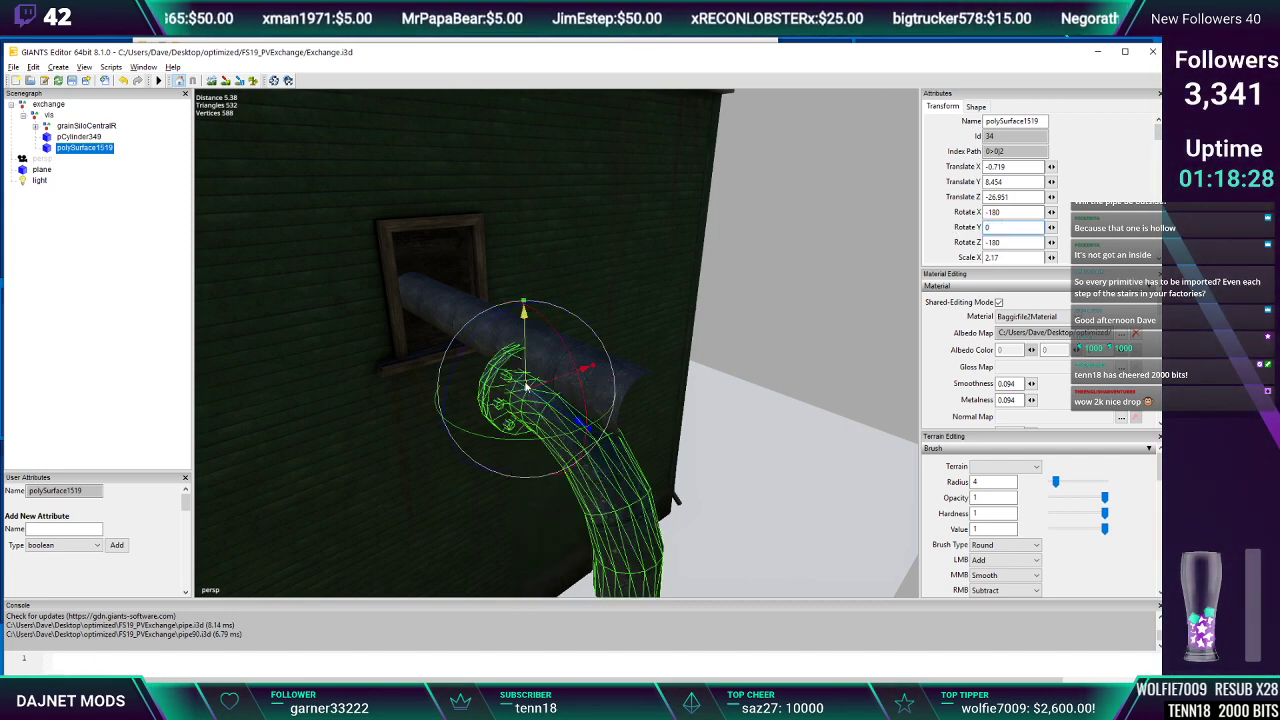
Move the elbow to the straight pipe's outer end, at about X -0.96, Y 8.78, Z -28.45
left_click_drag(527, 385, 677, 479)
left_click_drag(574, 412, 683, 410, "alt")
scroll(648, 416, "down", 4)
scroll(649, 416, "up", 2)
scroll(683, 410, "up", 2)
scroll(686, 411, "up", 2)
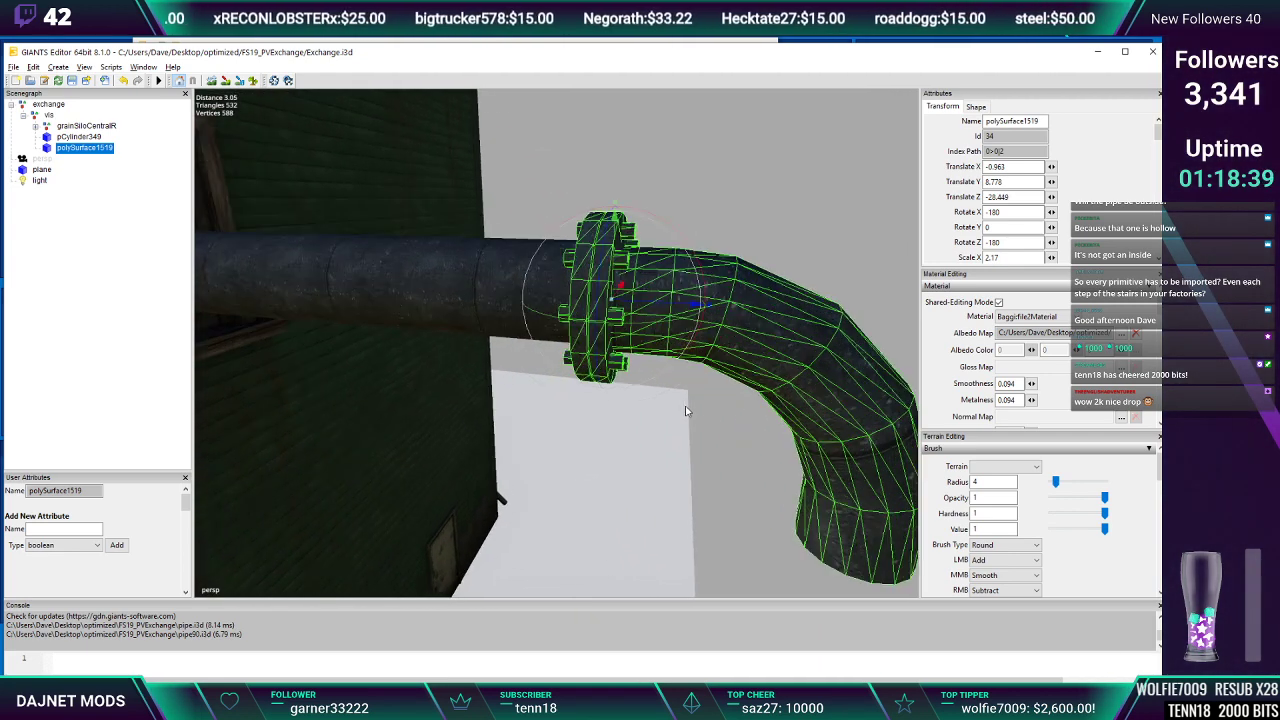
Fine-tune the elbow flange against the straight pipe, placing it at about X -0.98, Y 8.82, Z -28.38
left_click_drag(615, 294, 653, 348)
scroll(616, 288, "down", 4)
scroll(690, 322, "down", 3)
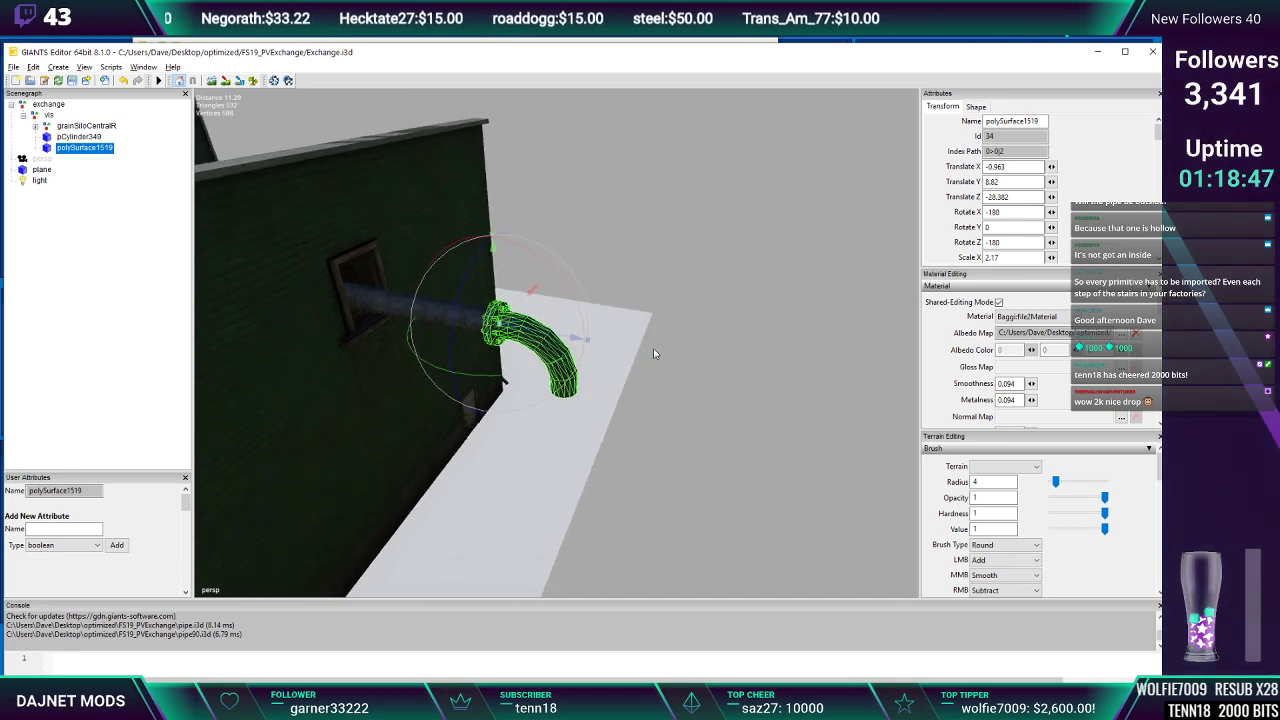
middle_click_drag(653, 348, 658, 351, "alt")
scroll(658, 351, "up", 5)
left_click_drag(658, 351, 703, 352, "alt")
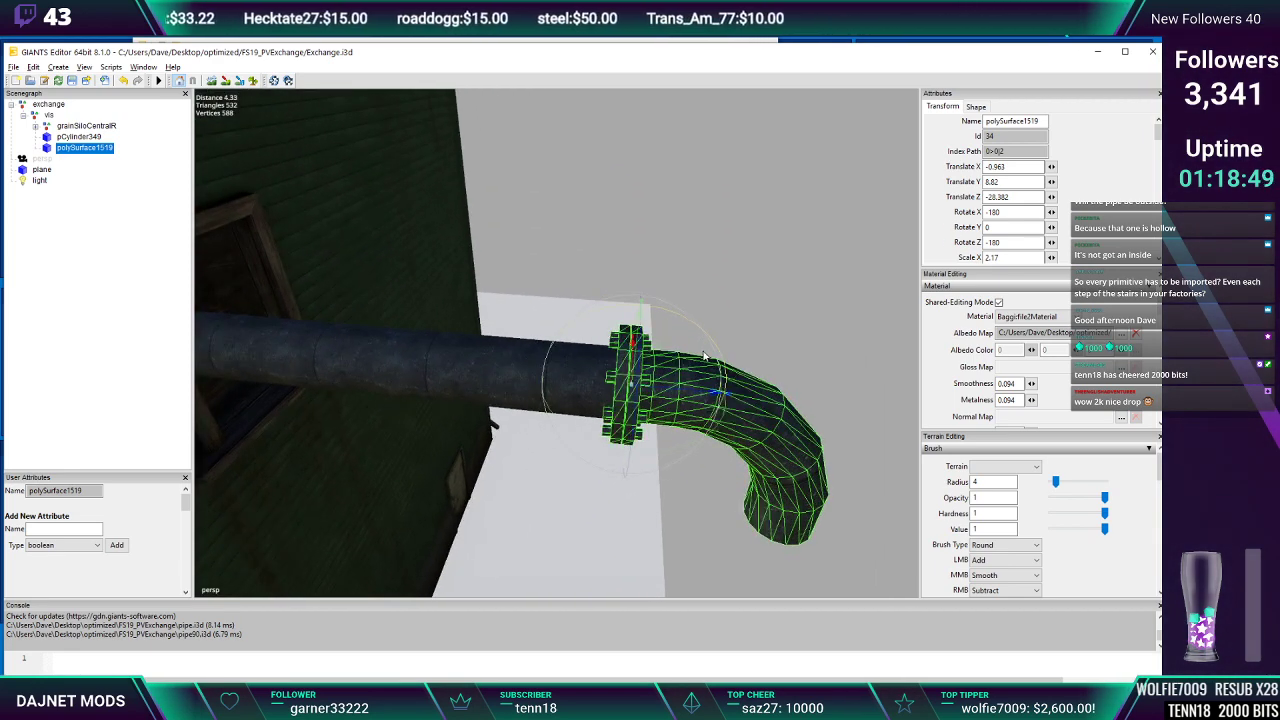
scroll(703, 351, "up", 1)
middle_click_drag(703, 351, 706, 350, "alt")
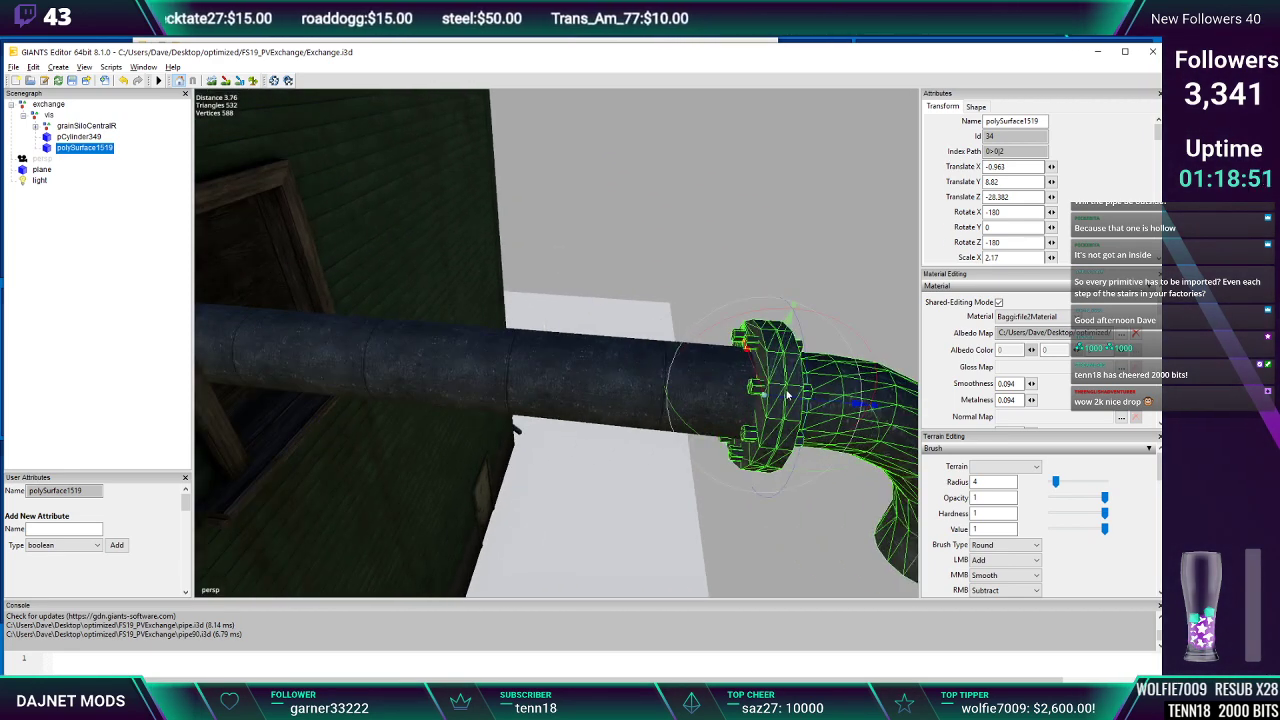
left_click_drag(759, 377, 585, 369)
Examine where the straight pipe enters the end-wall window and check which primitives can be created
scroll(758, 386, "down", 9)
scroll(709, 367, "up", 7)
scroll(688, 367, "up", 5)
scroll(580, 369, "down", 9)
scroll(585, 369, "up", 8)
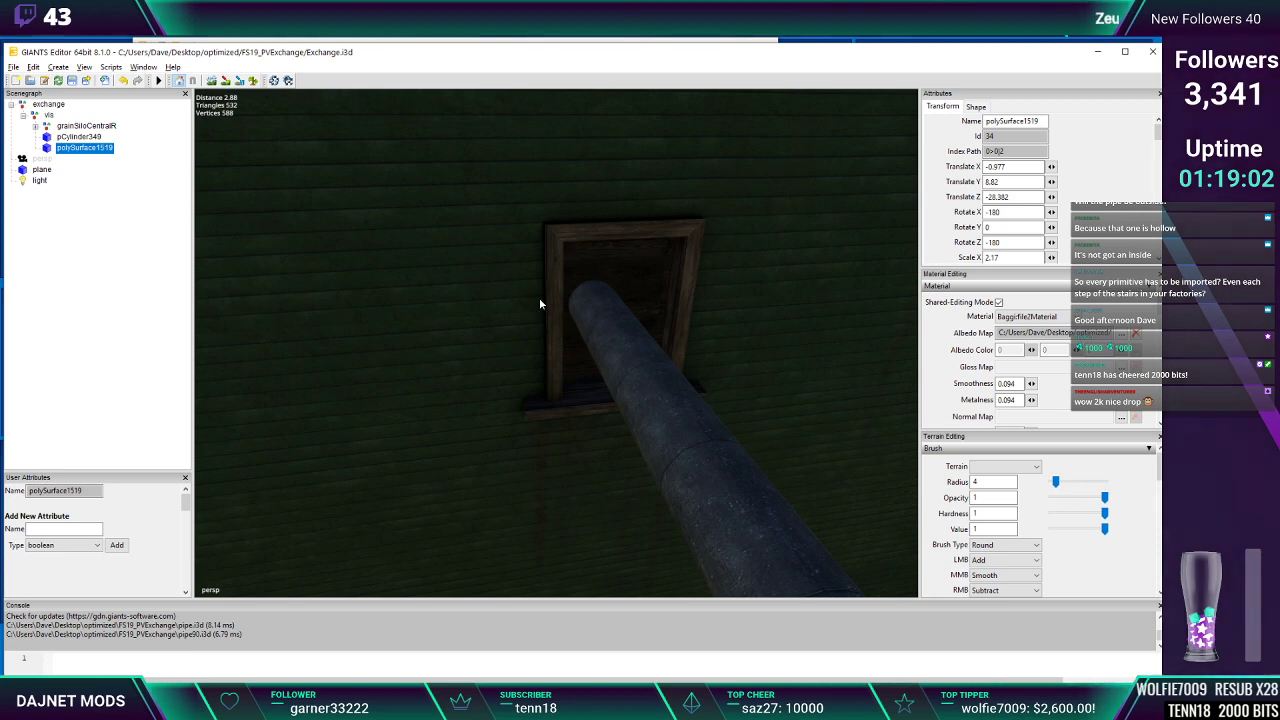
left_click(85, 67)
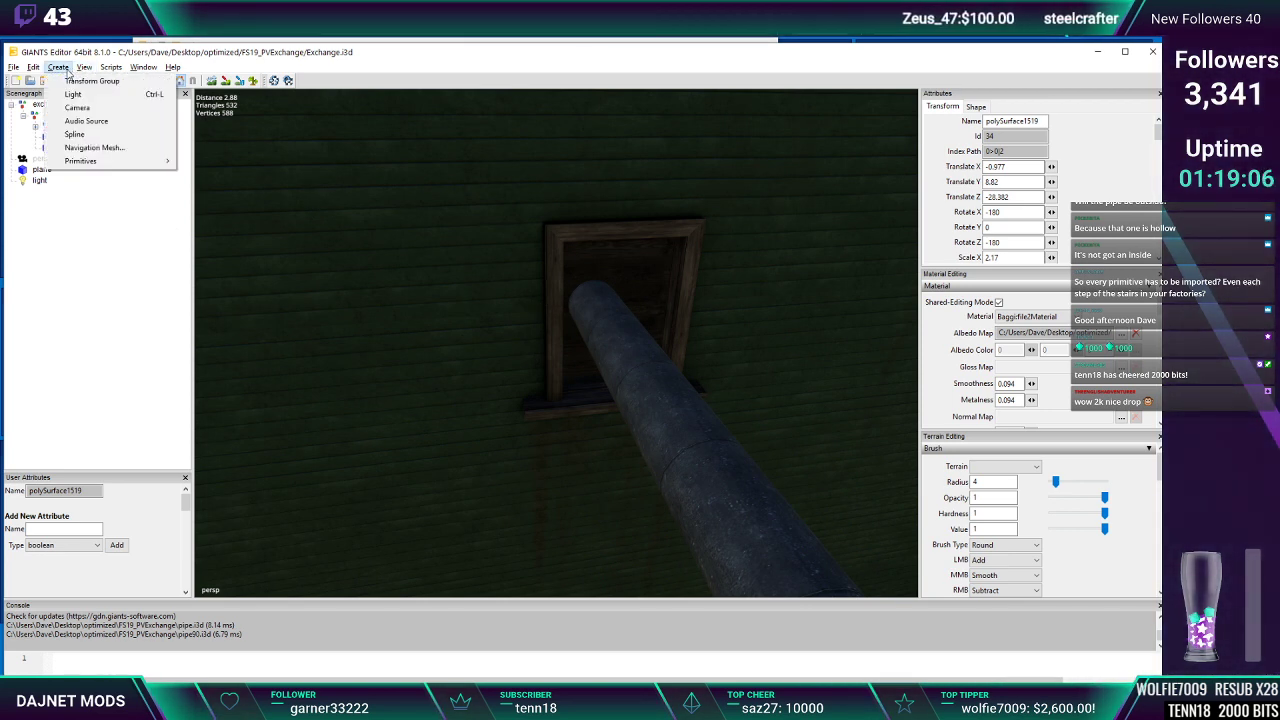
left_click(67, 70)
left_click(69, 72)
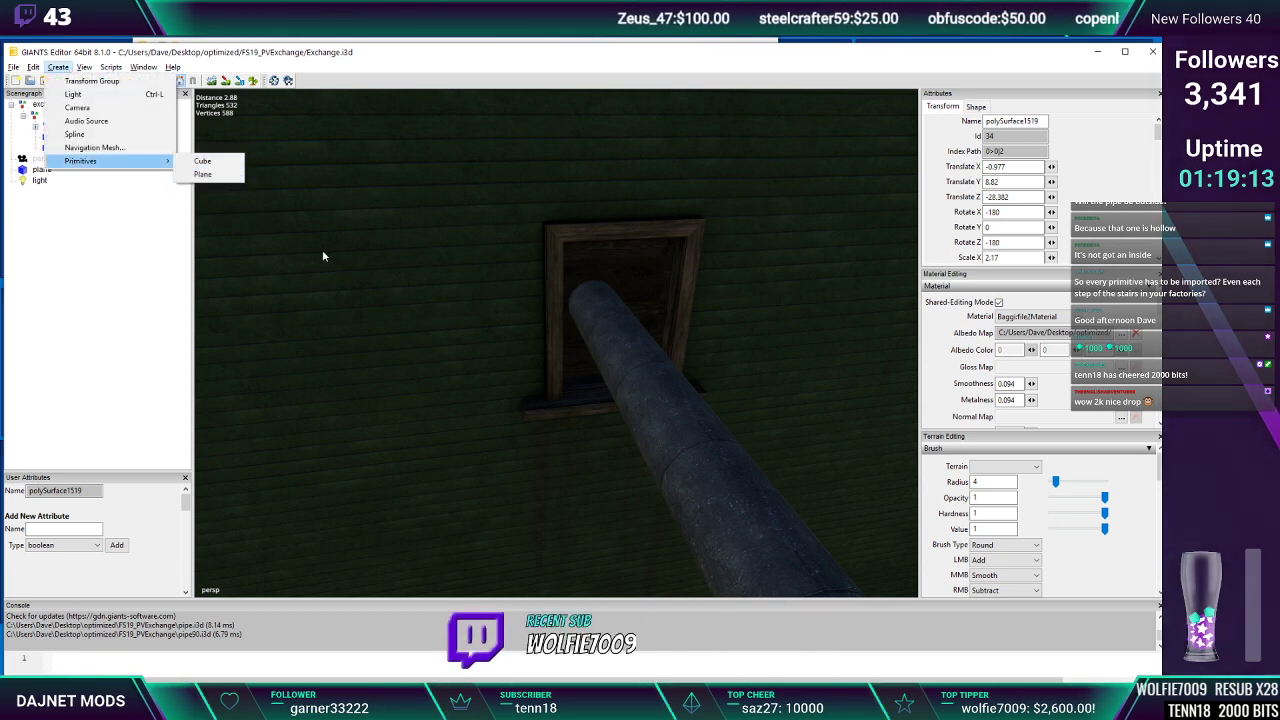
left_click_drag(440, 289, 543, 318, "alt")
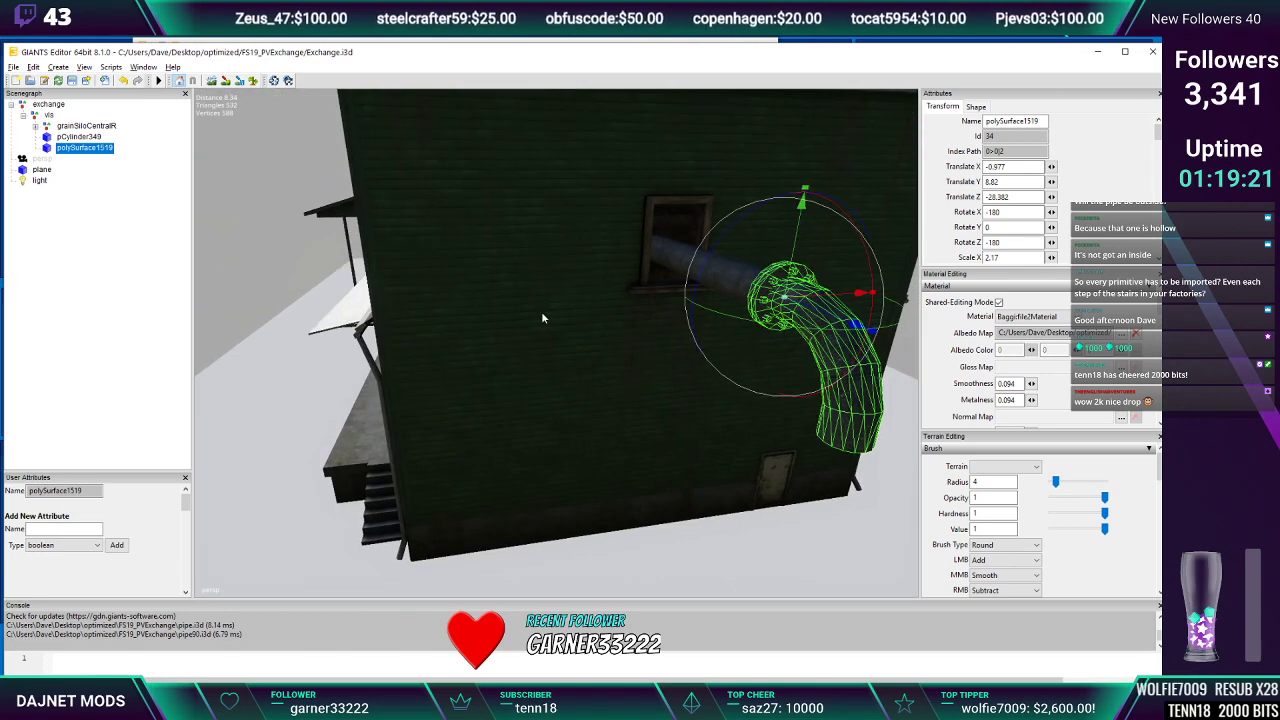
Create a cube primitive in the scene
left_click(58, 67)
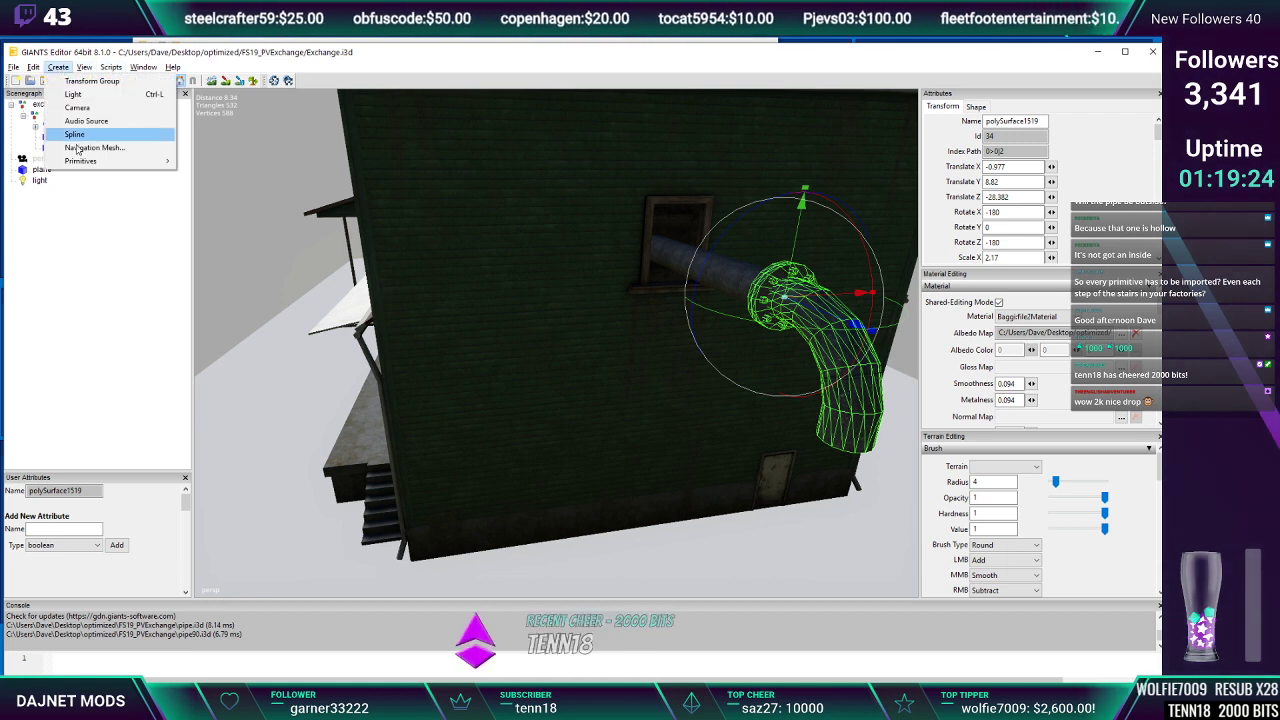
mouse_move(80, 160)
left_click(205, 163)
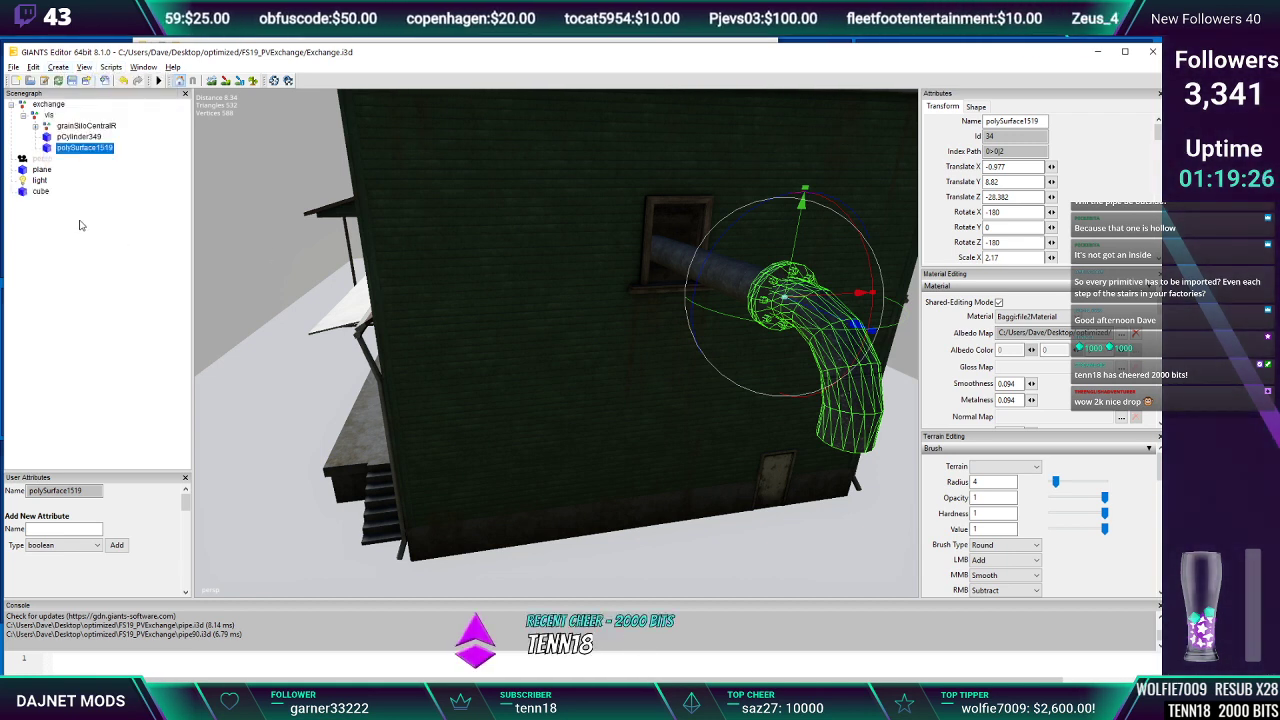
Move the new cube into the vis group by cutting and pasting it
left_click(40, 191)
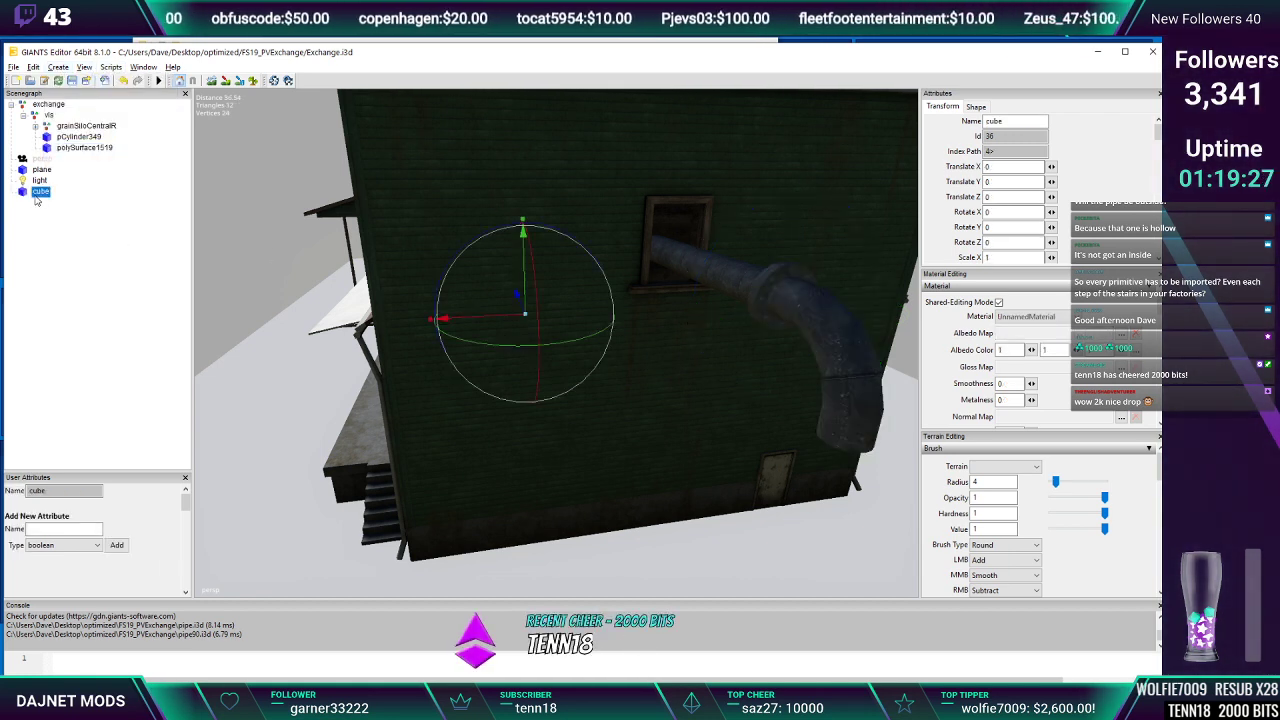
left_click(33, 67)
left_click(52, 138)
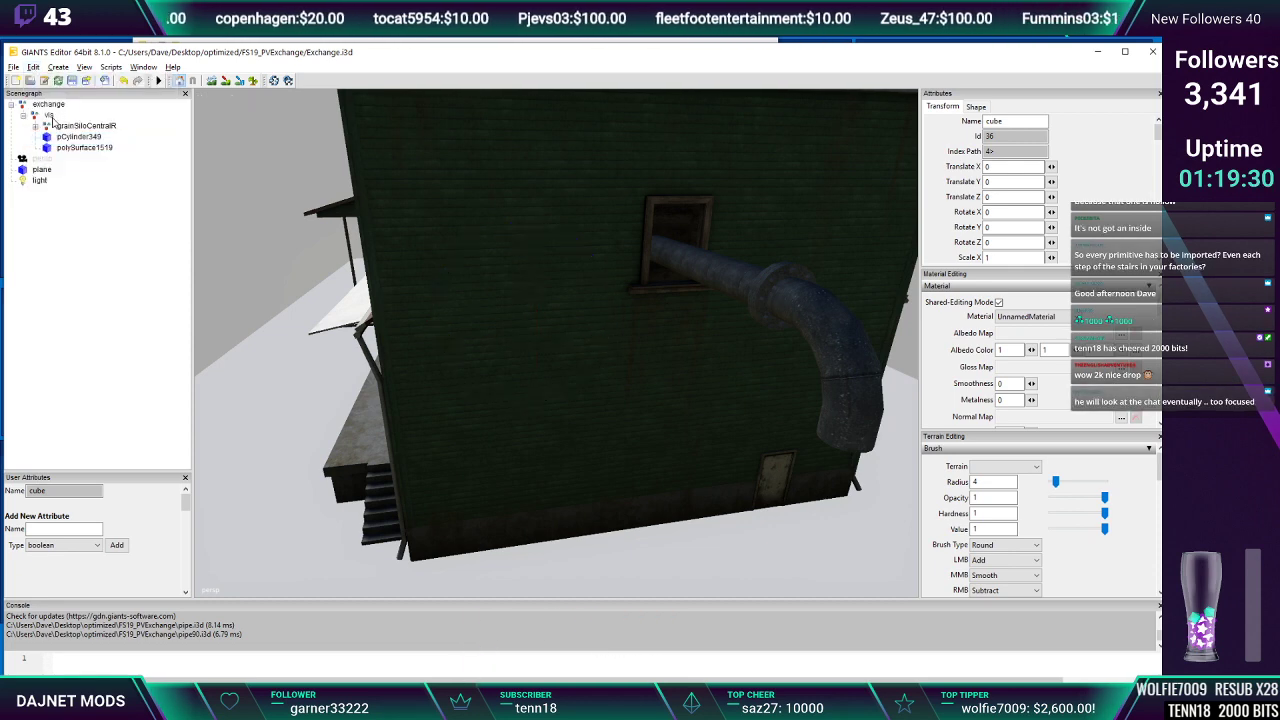
left_click(49, 116)
left_click(33, 67)
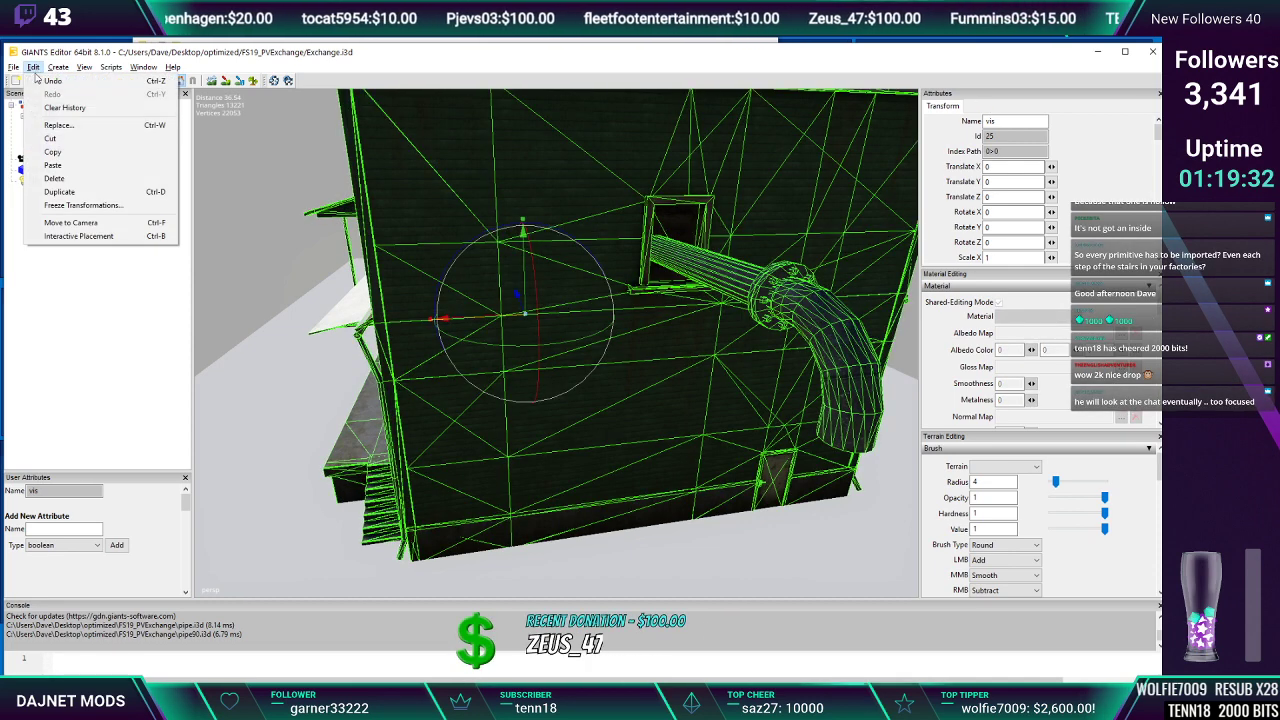
left_click(55, 165)
Place the cube interactively at the end-wall window and set its scale to X 2, Y 2, Z 1
middle_click_drag(407, 247, 506, 317)
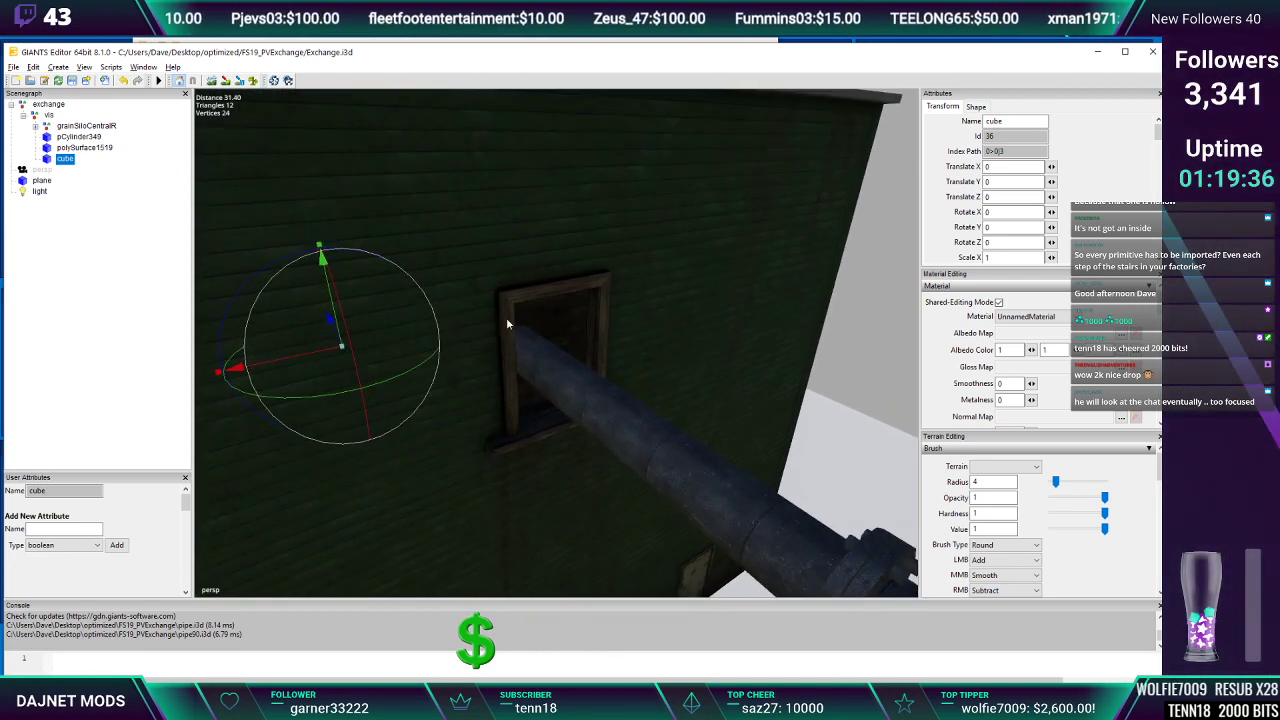
key("ctrl+b")
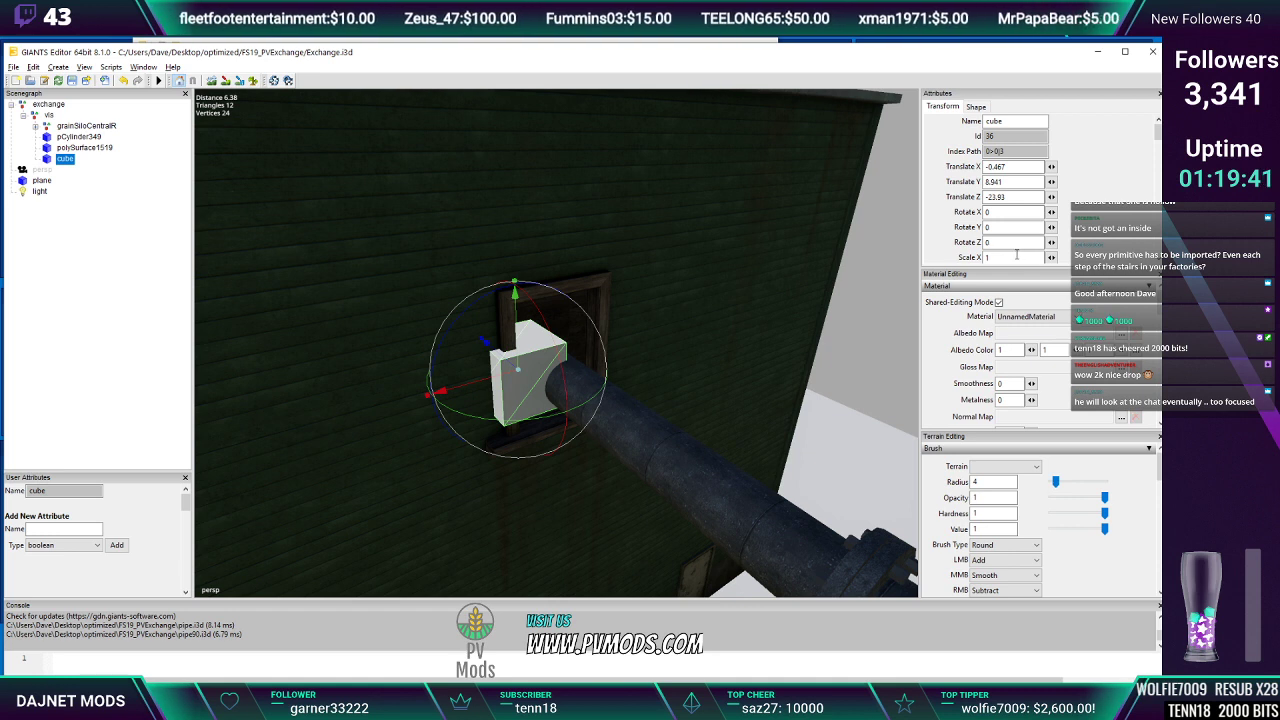
scroll(1026, 222, "down", 3)
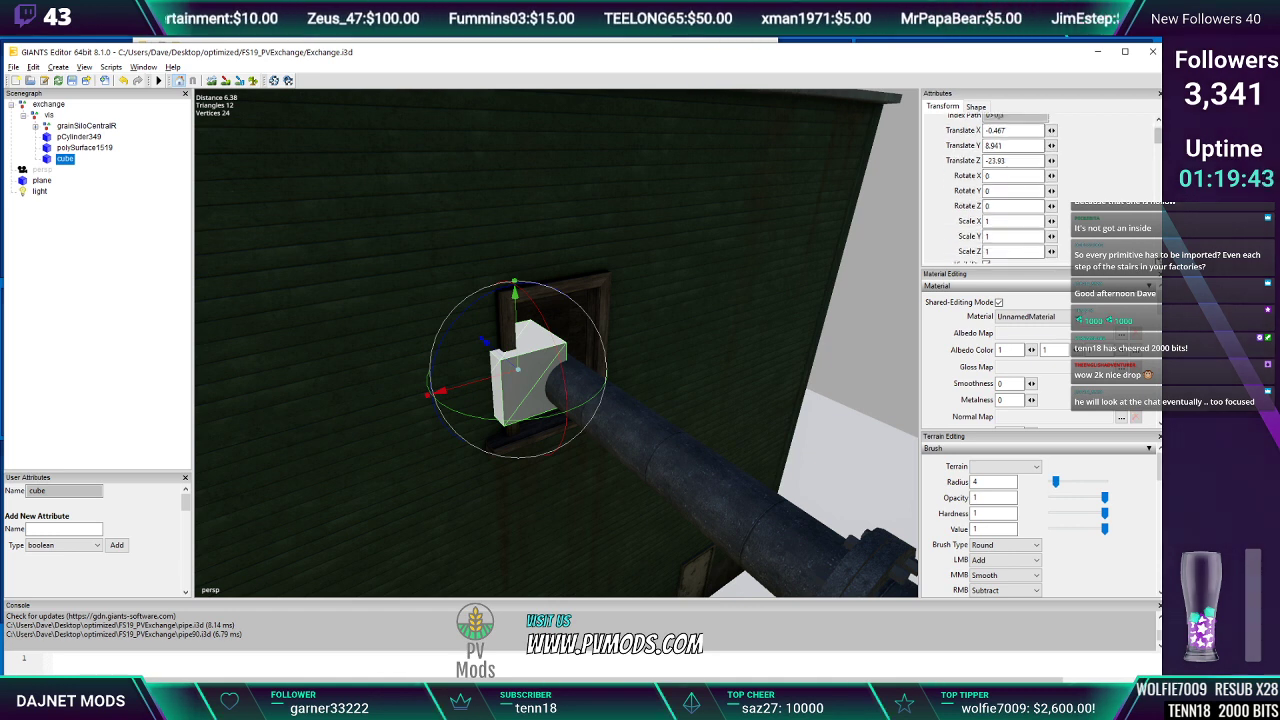
left_click(988, 209)
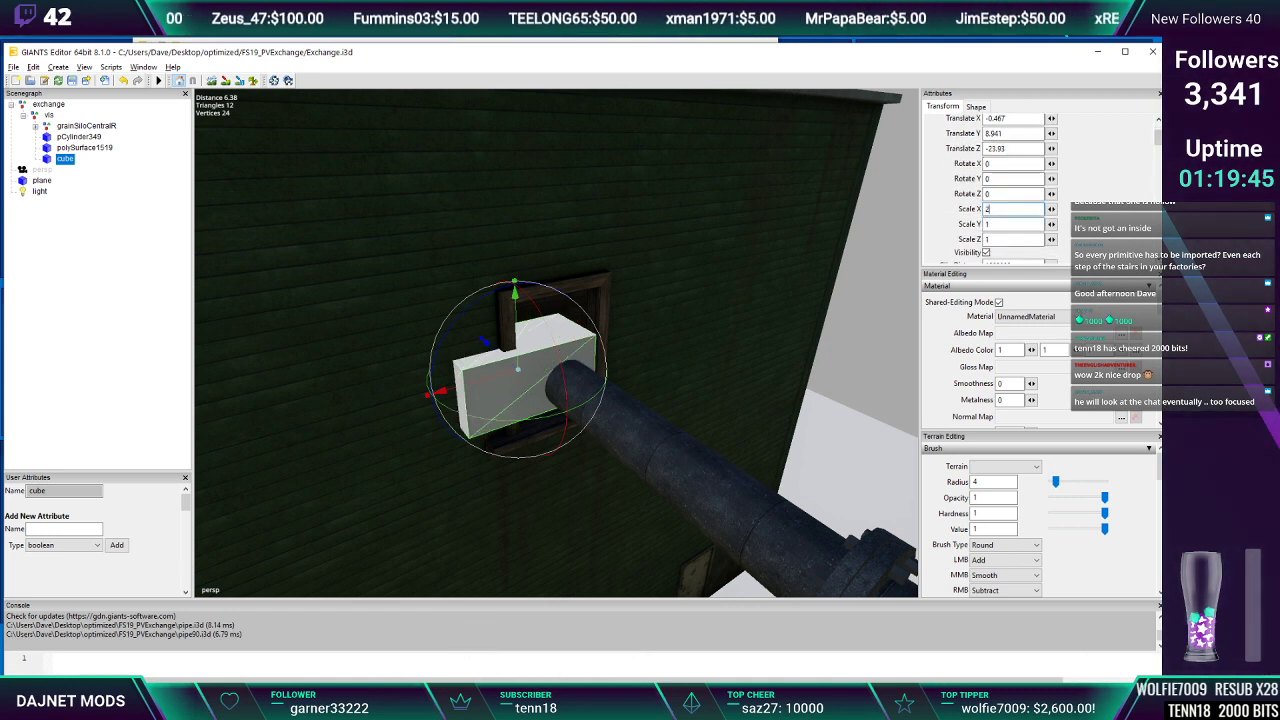
double_click(998, 240)
type("2")
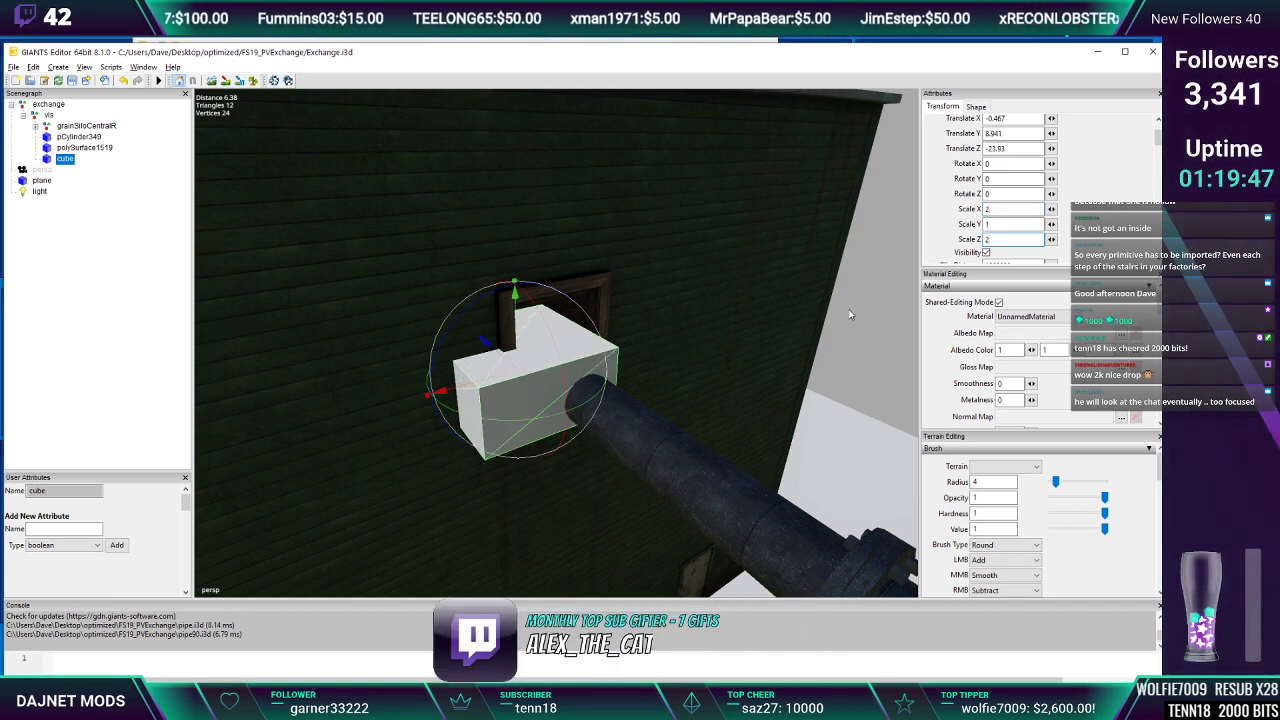
key("BackSpace")
type("1")
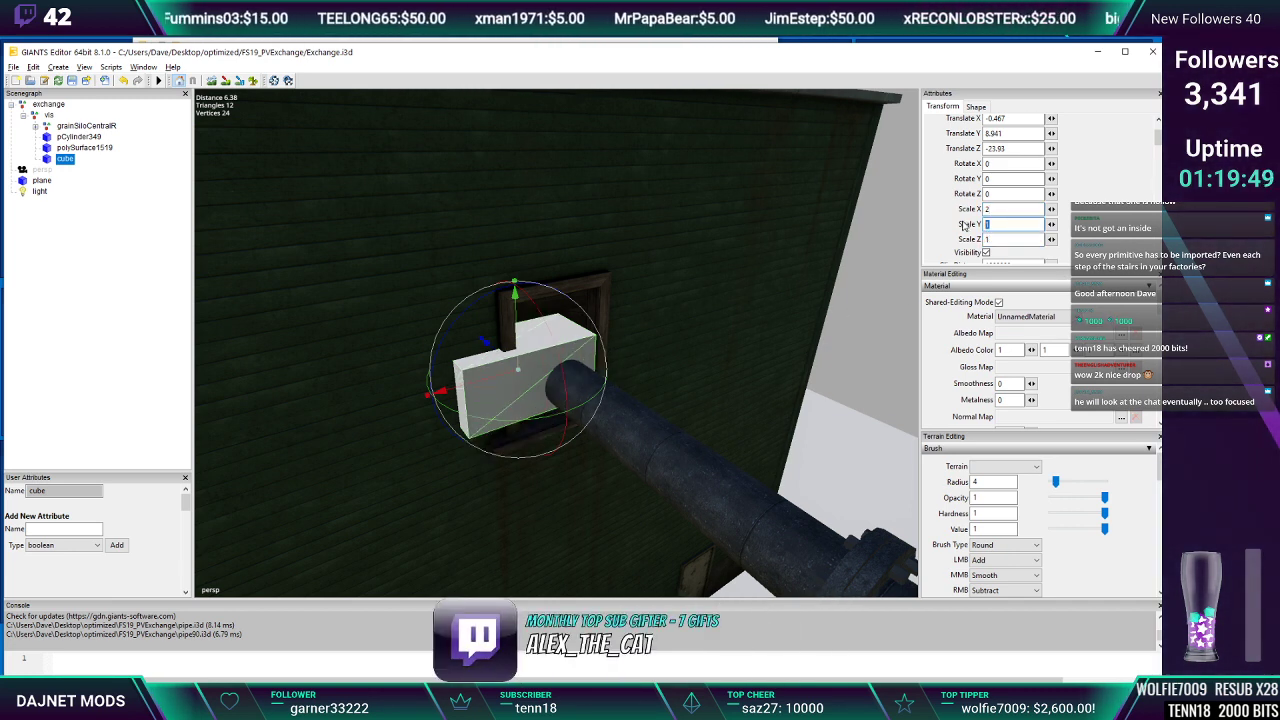
type("2")
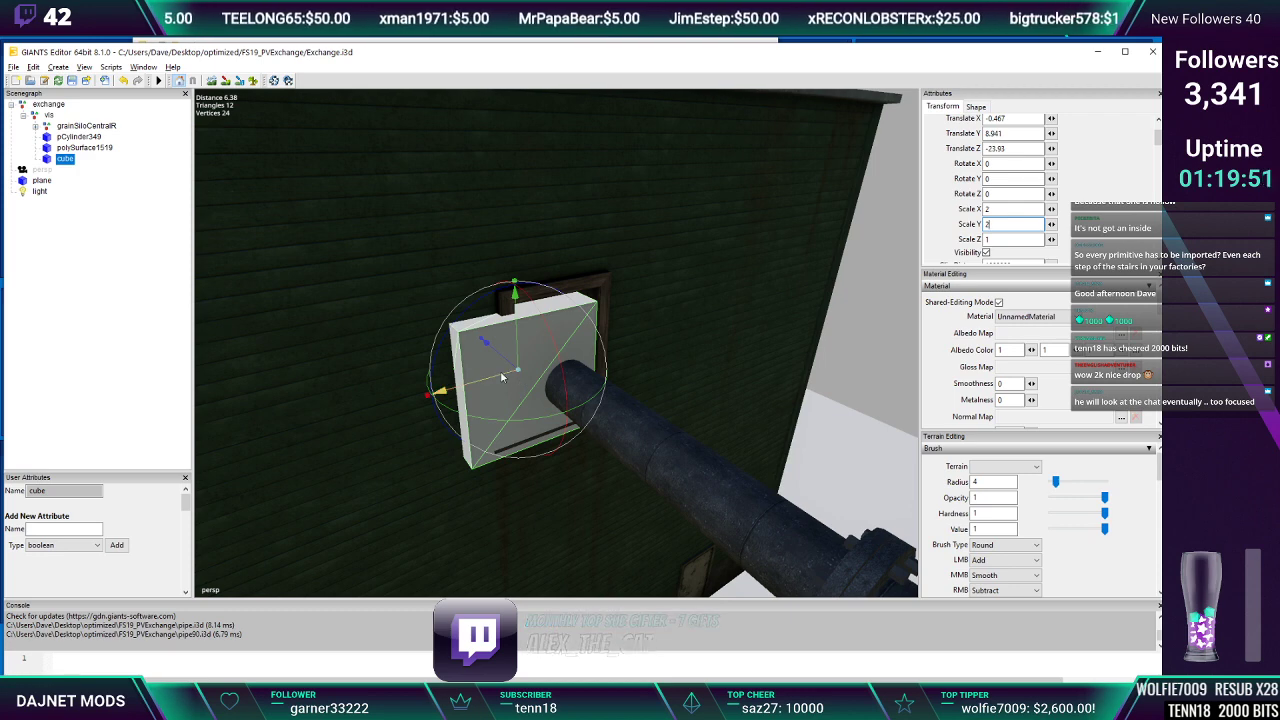
Shift the cube sideways to cover the window behind the pipe and set its X and Y scale to 2.5
left_click_drag(503, 377, 543, 367)
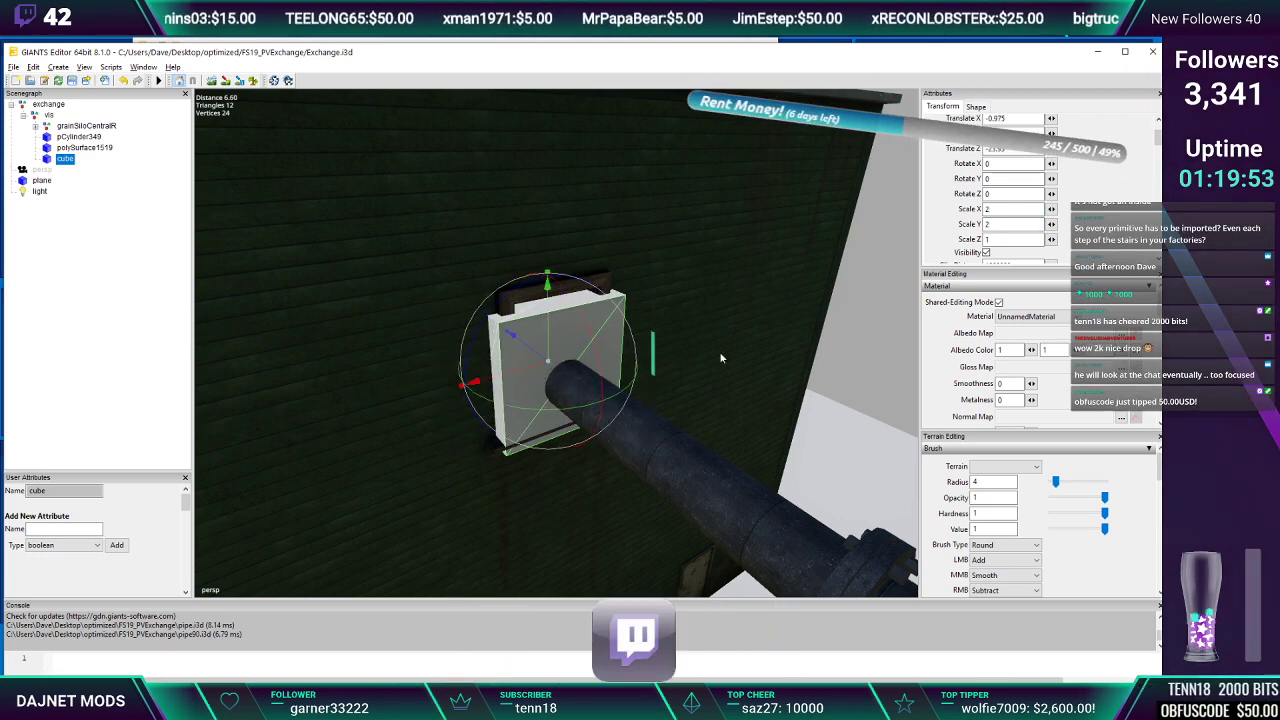
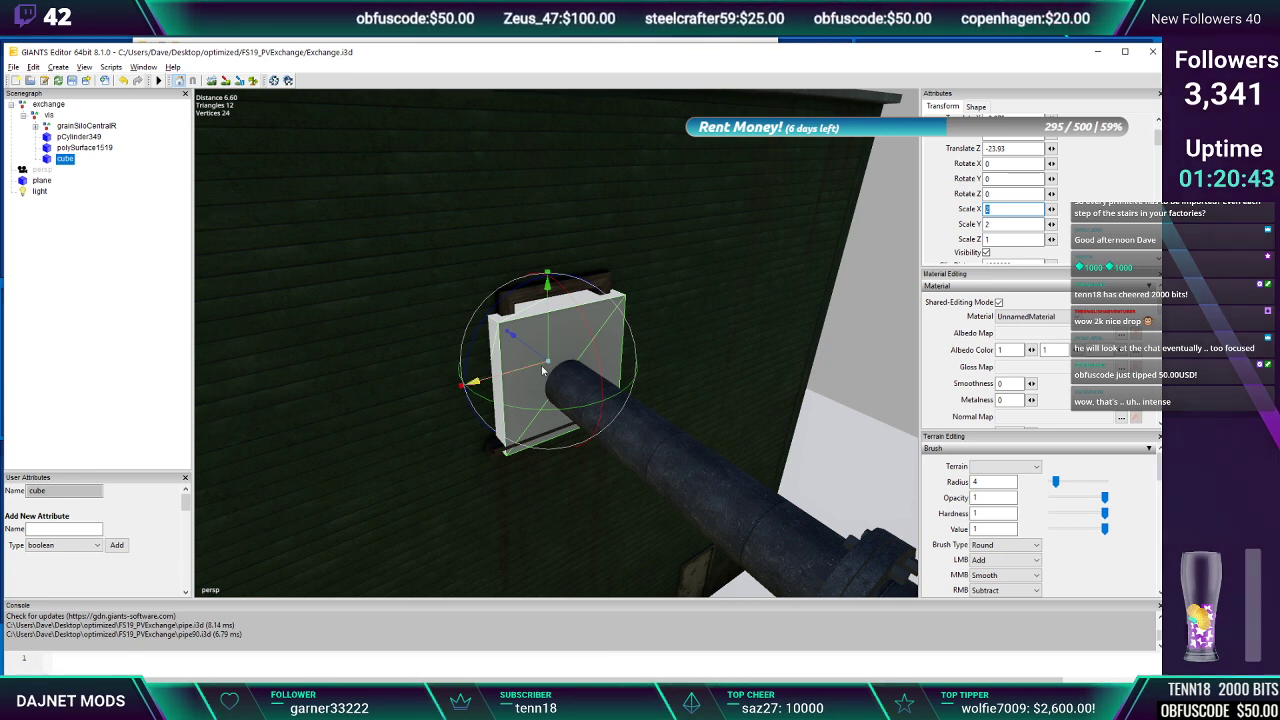
mouse_move(532, 366)
left_mouse_down()
mouse_move(520, 361)
mouse_move(519, 378)
left_mouse_up()
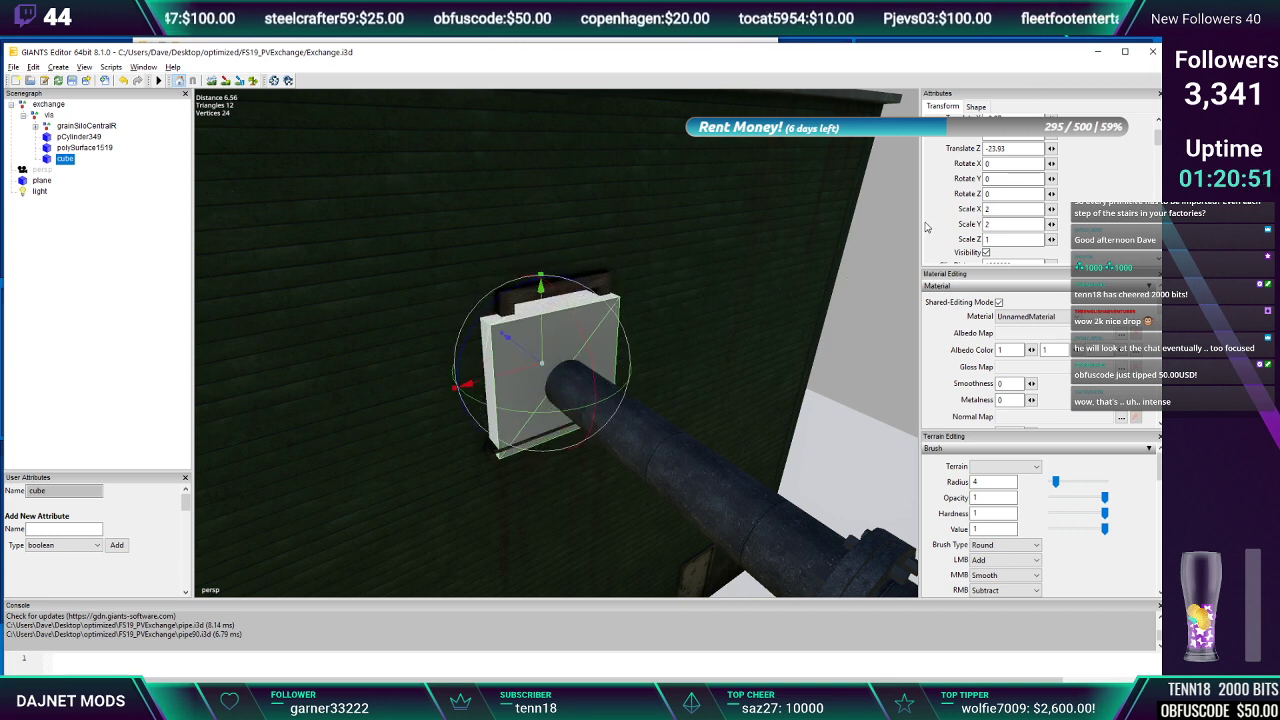
type(".5")
left_click(990, 240)
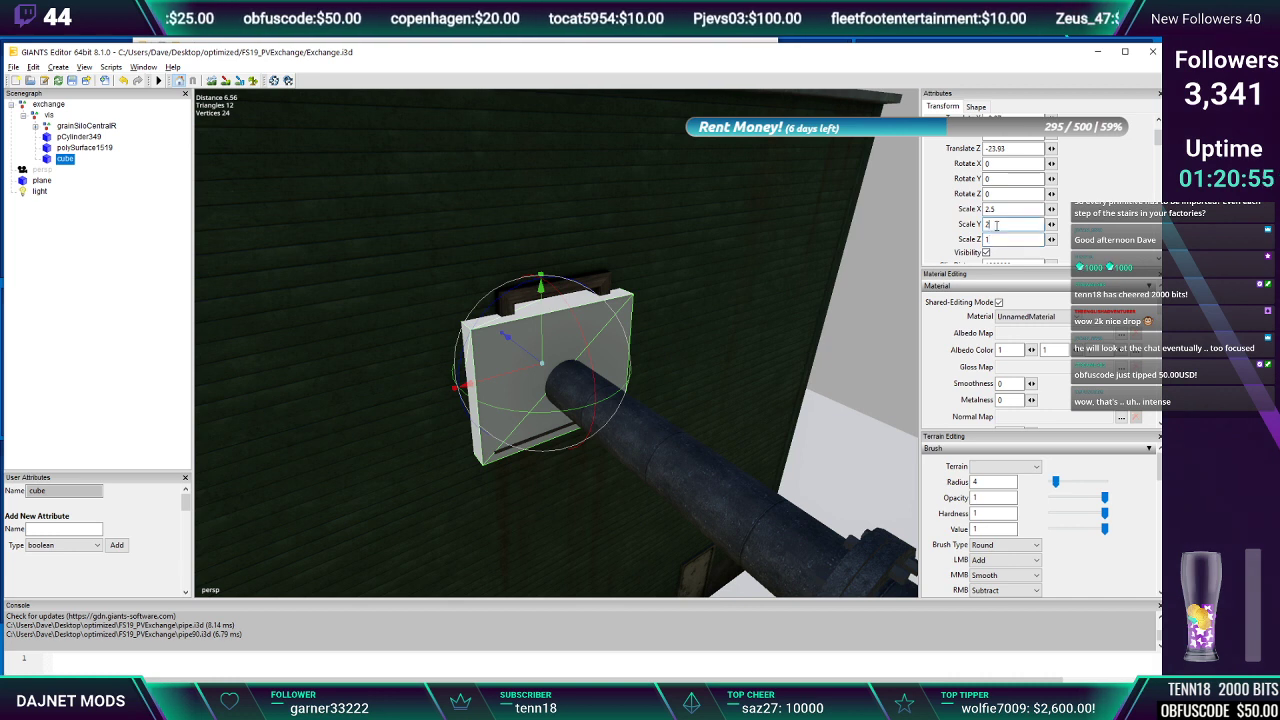
type(".5")
key("Return")
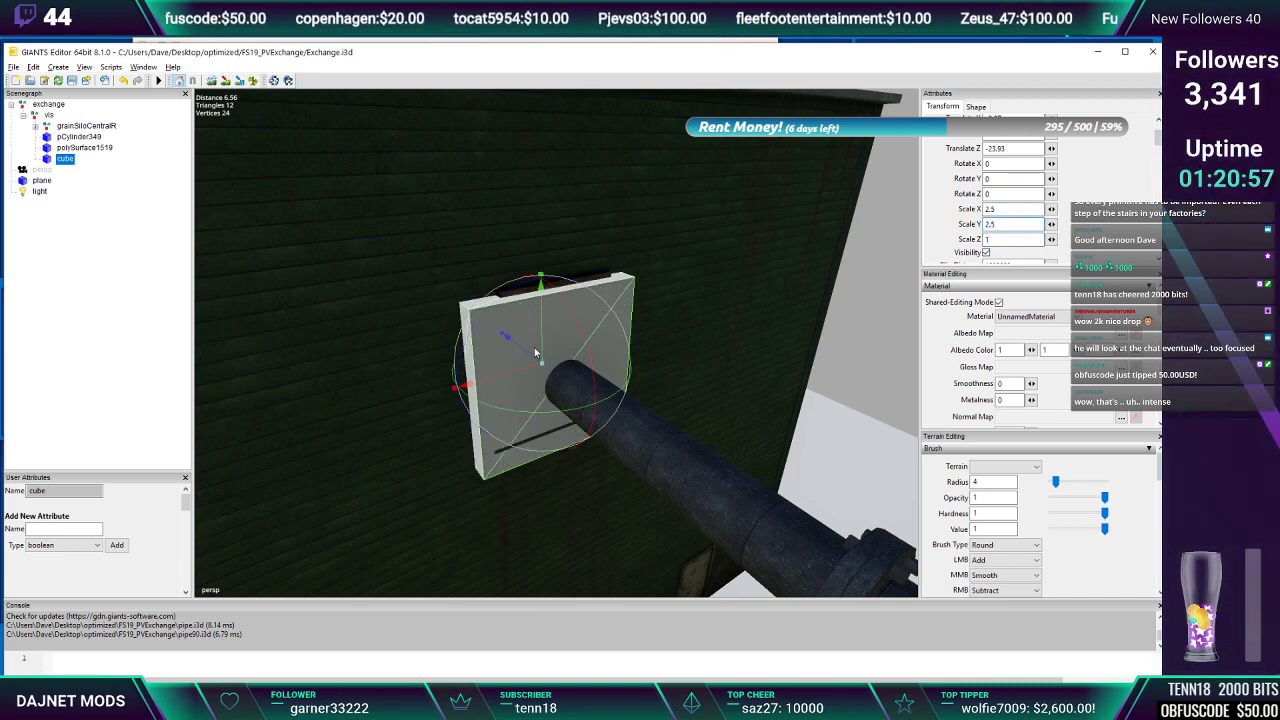
Raise the cube slightly over the window and move it outward to about Z -23.985
mouse_move(541, 340)
left_mouse_down()
mouse_move(541, 327)
mouse_move(534, 353)
left_mouse_up()
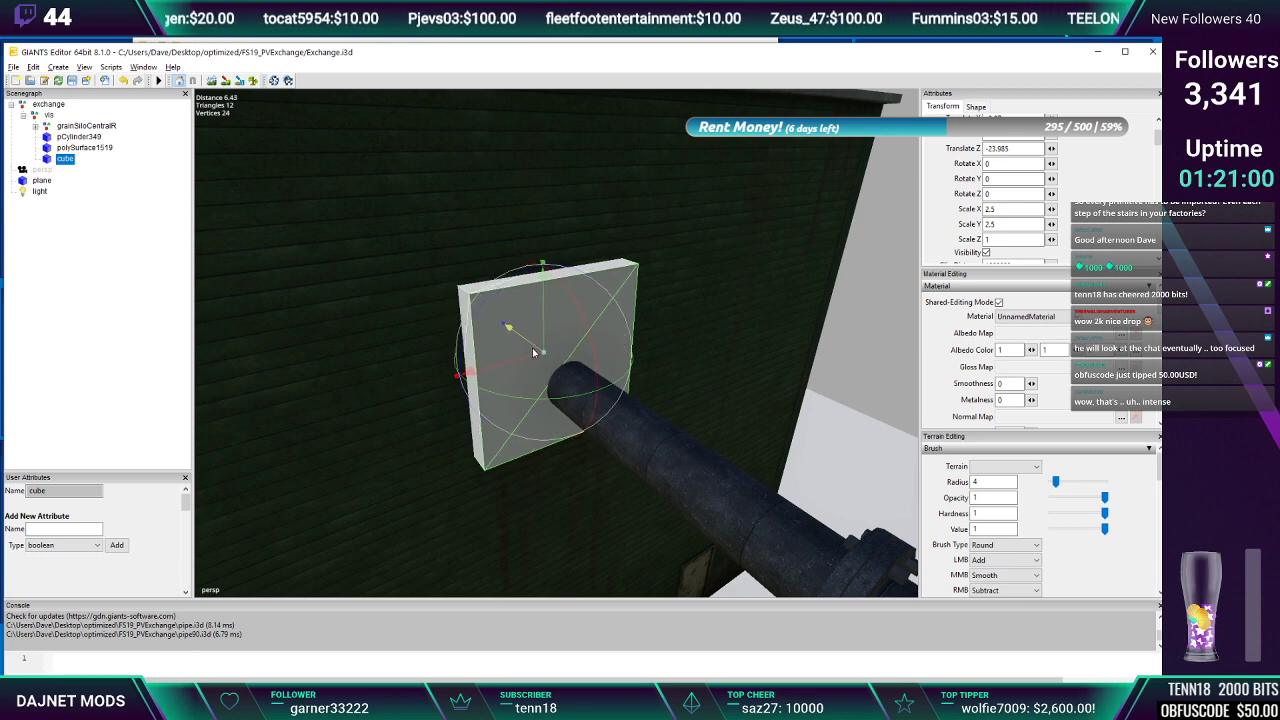
left_click_drag(703, 350, 661, 339, "alt")
scroll(660, 340, "up", 5)
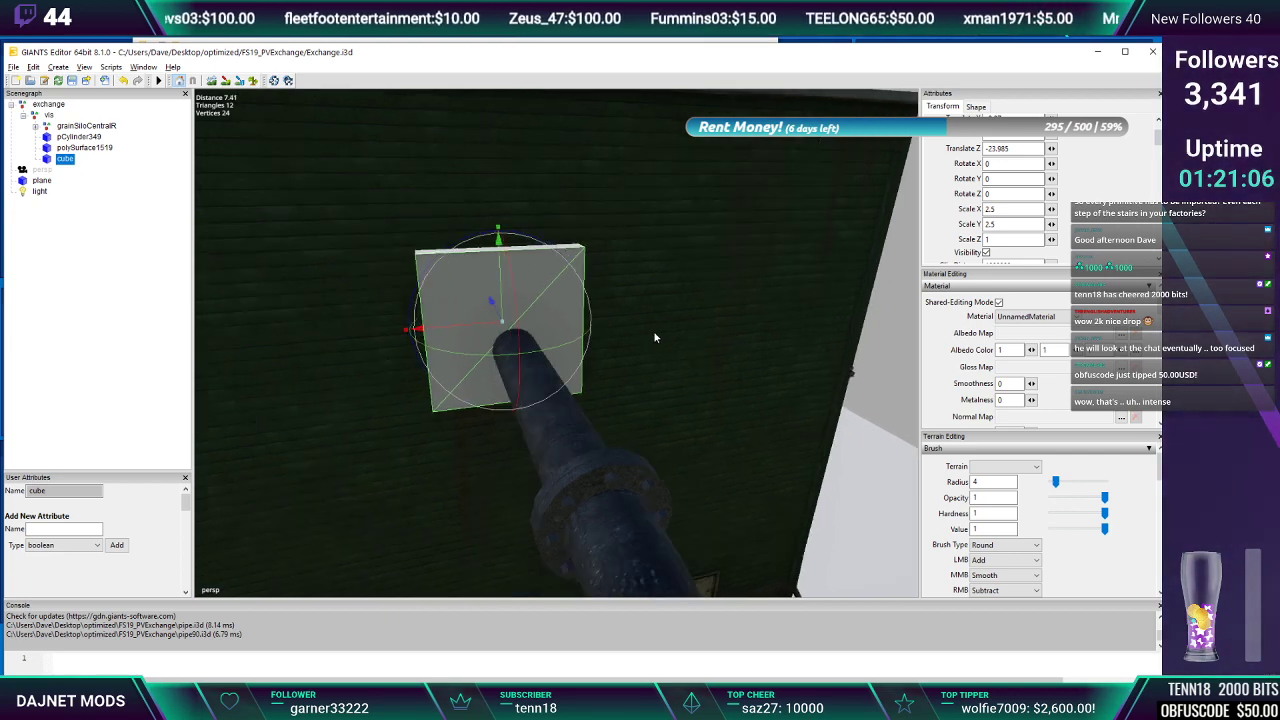
Select the elbow and slide it outward along the straight pipe to about Z -28.51
left_click(543, 441)
left_click_drag(541, 370, 521, 366)
middle_click_drag(513, 378, 589, 394)
left_click(589, 394)
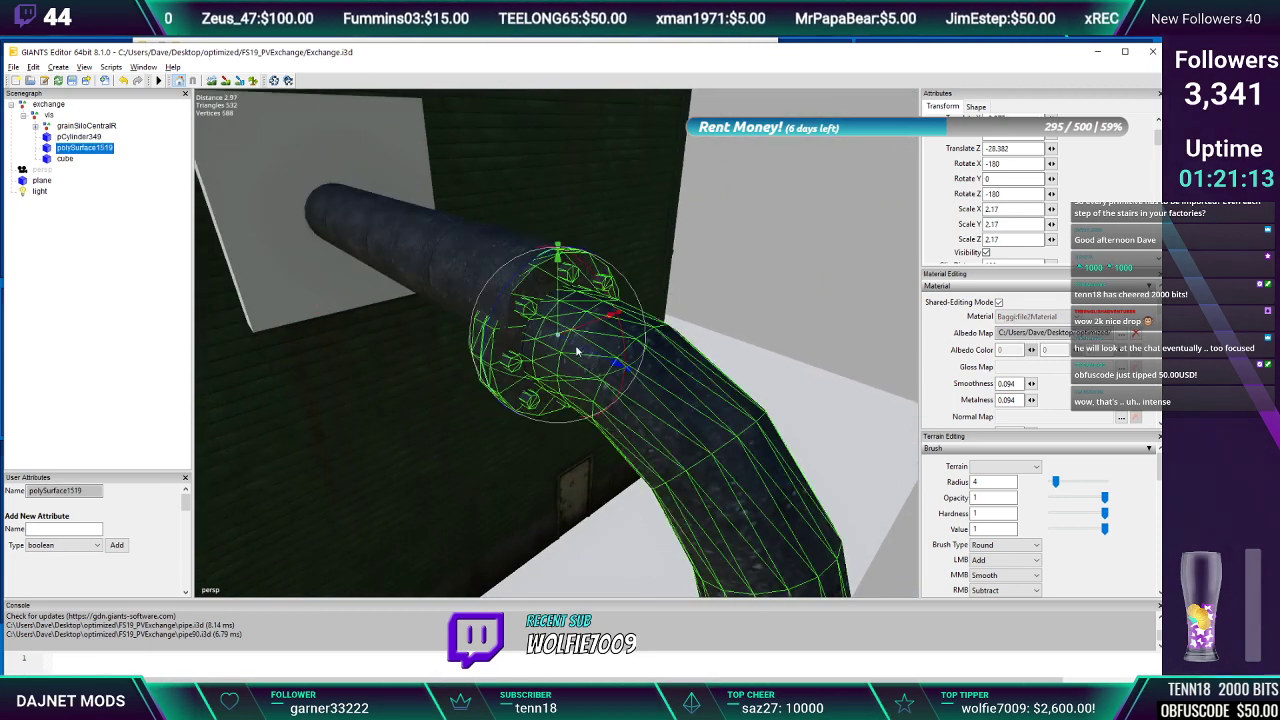
left_click_drag(557, 303, 487, 341)
scroll(660, 350, "up", 3)
scroll(687, 392, "down", 1)
scroll(487, 341, "up", 6)
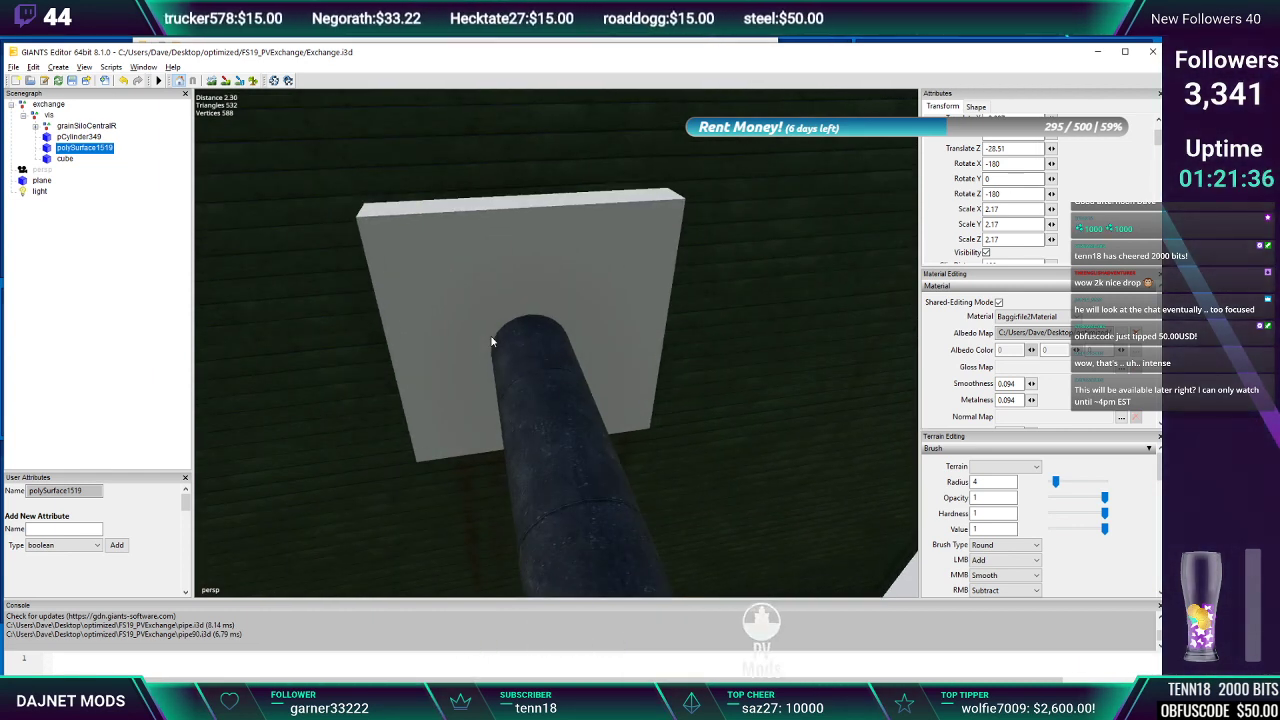
Select the straight outlet pipe that runs from the cube plate to the elbow
left_click(389, 229)
left_click(389, 229)
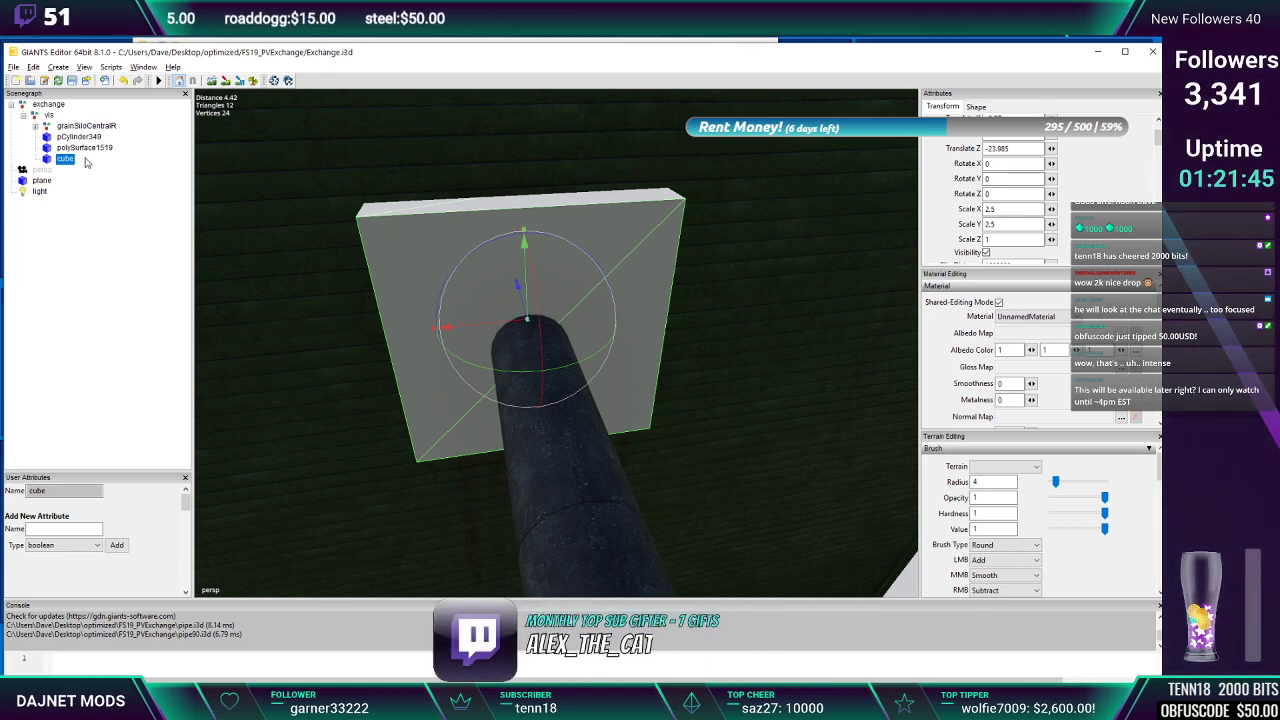
left_click(558, 543)
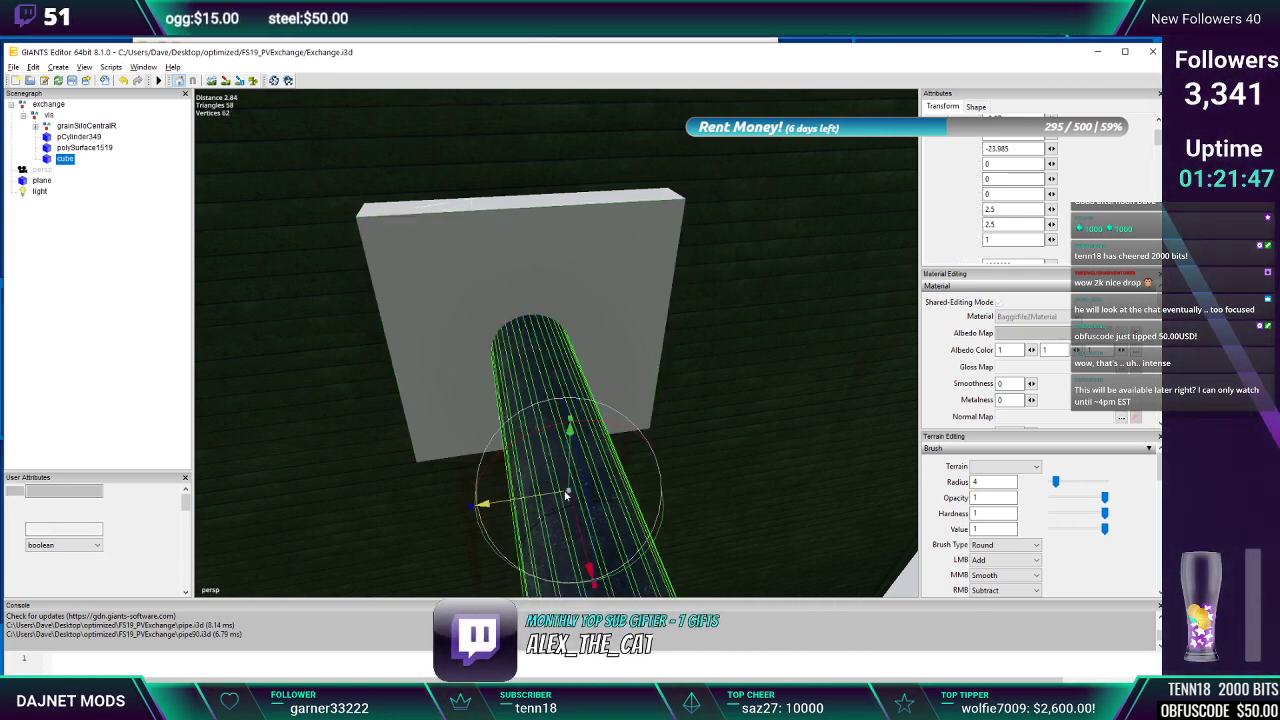
left_click_drag(660, 318, 690, 304, "alt")
scroll(690, 305, "down", 5)
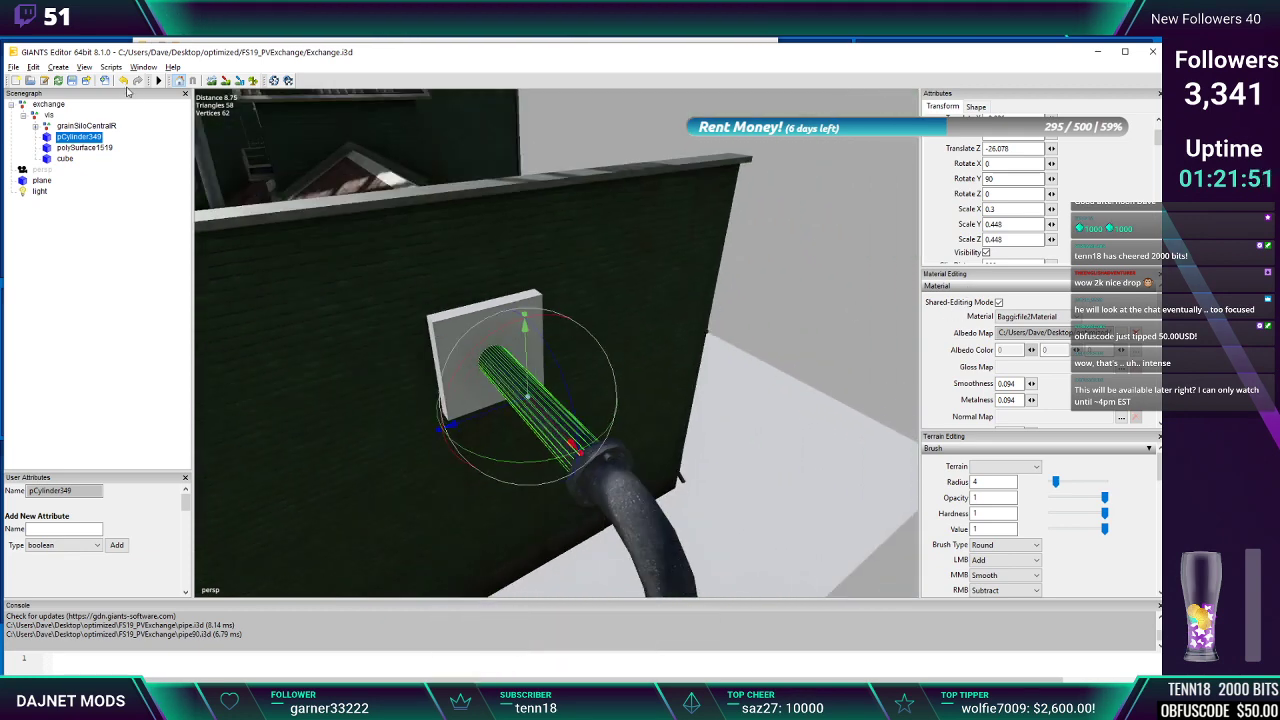
left_click(83, 68)
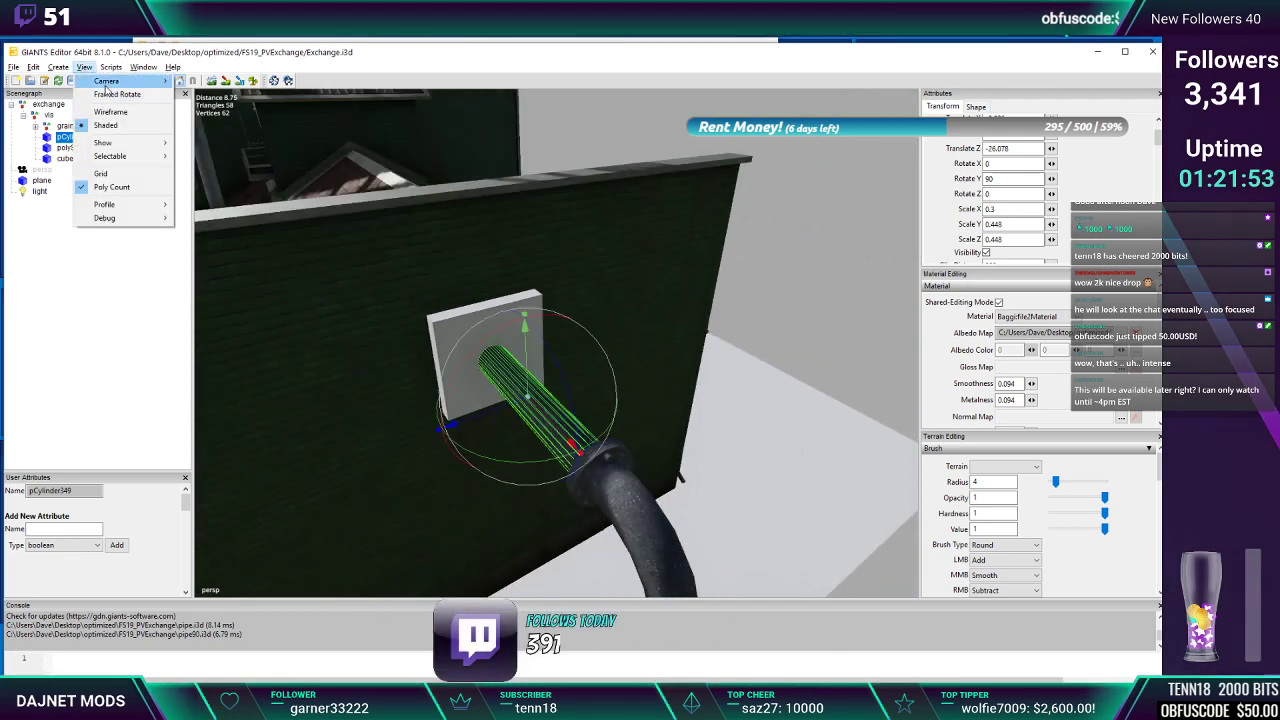
mouse_move(106, 84)
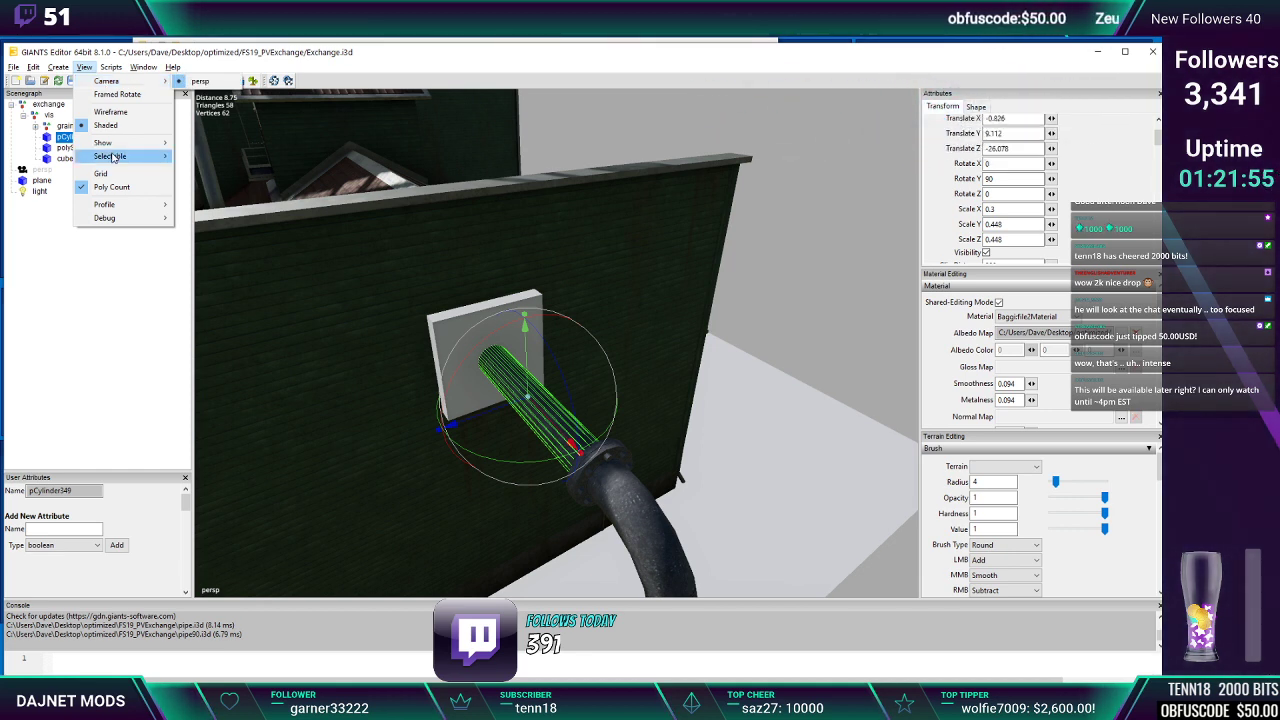
mouse_move(113, 147)
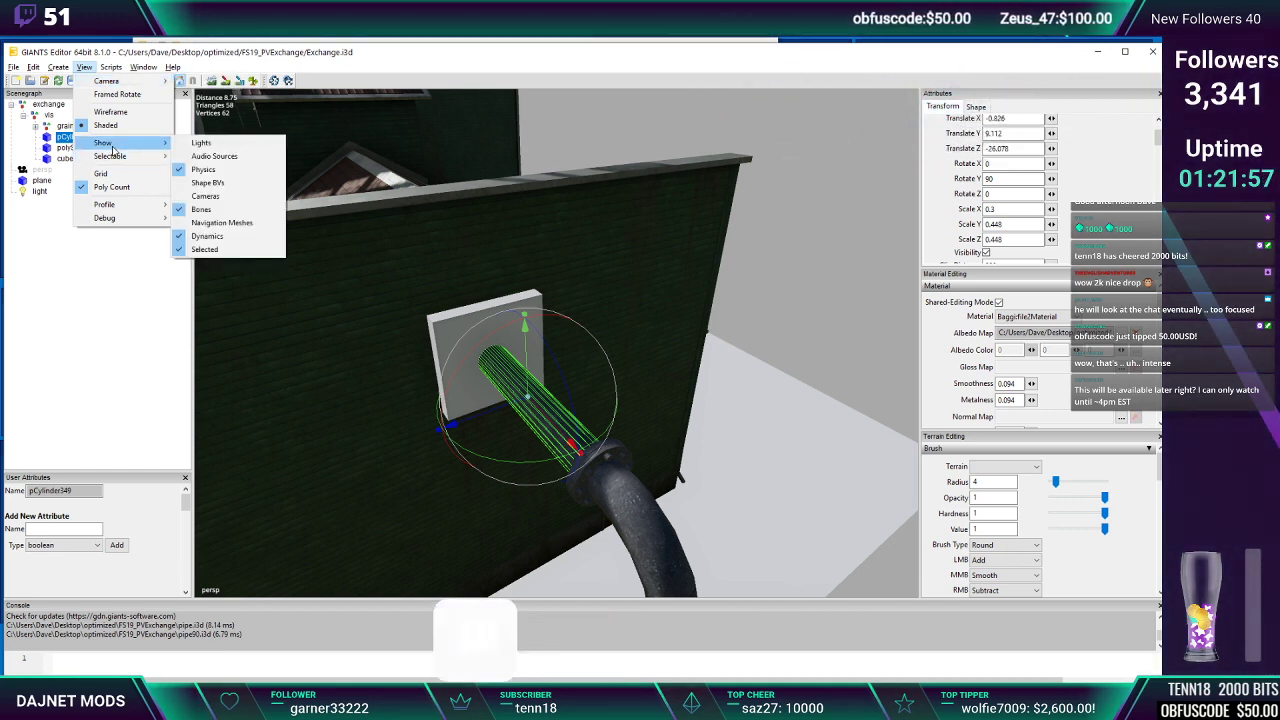
mouse_move(137, 70)
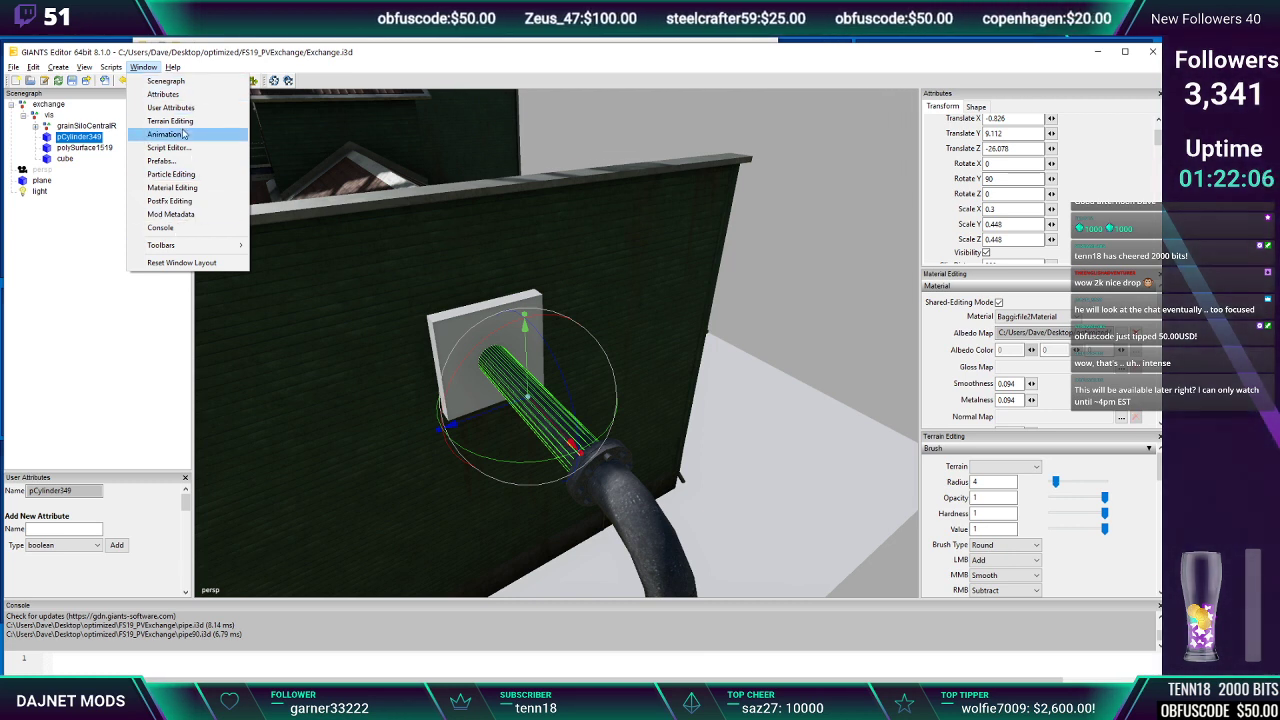
left_click(533, 100)
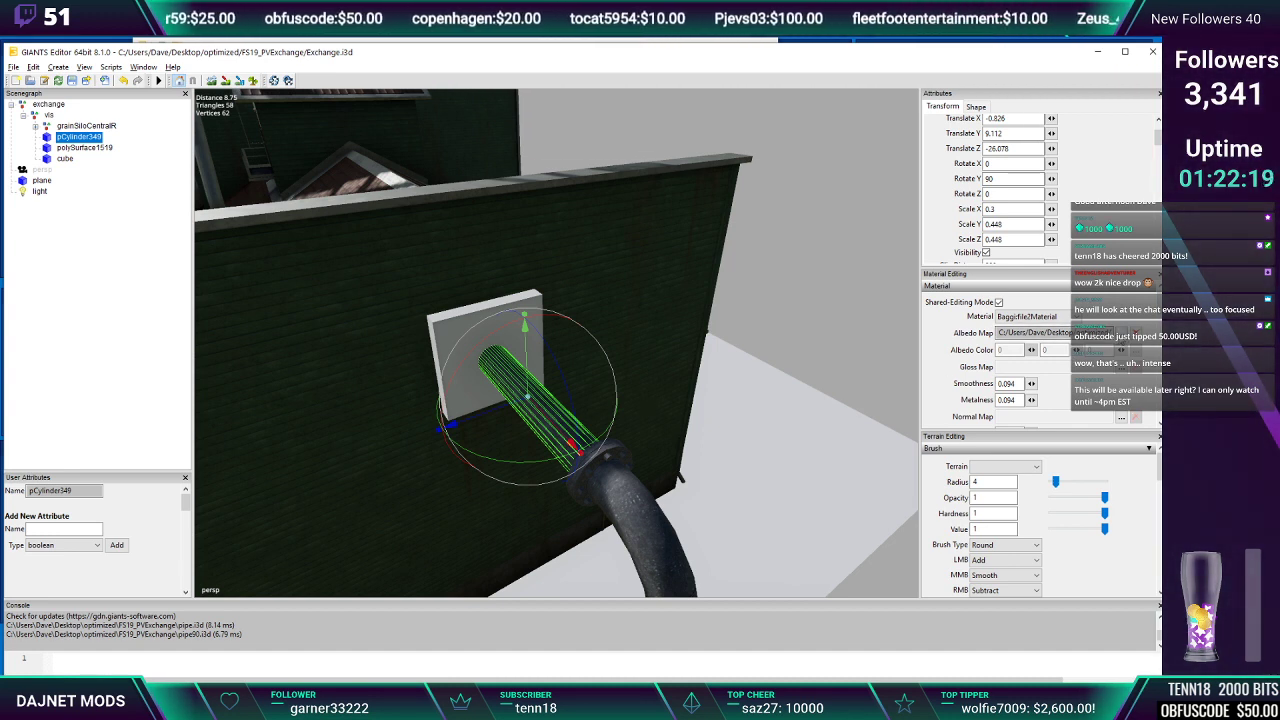
Inspect the straight pipe's albedo texture and check which replacement files the project's textures folder offers
left_click(1120, 335)
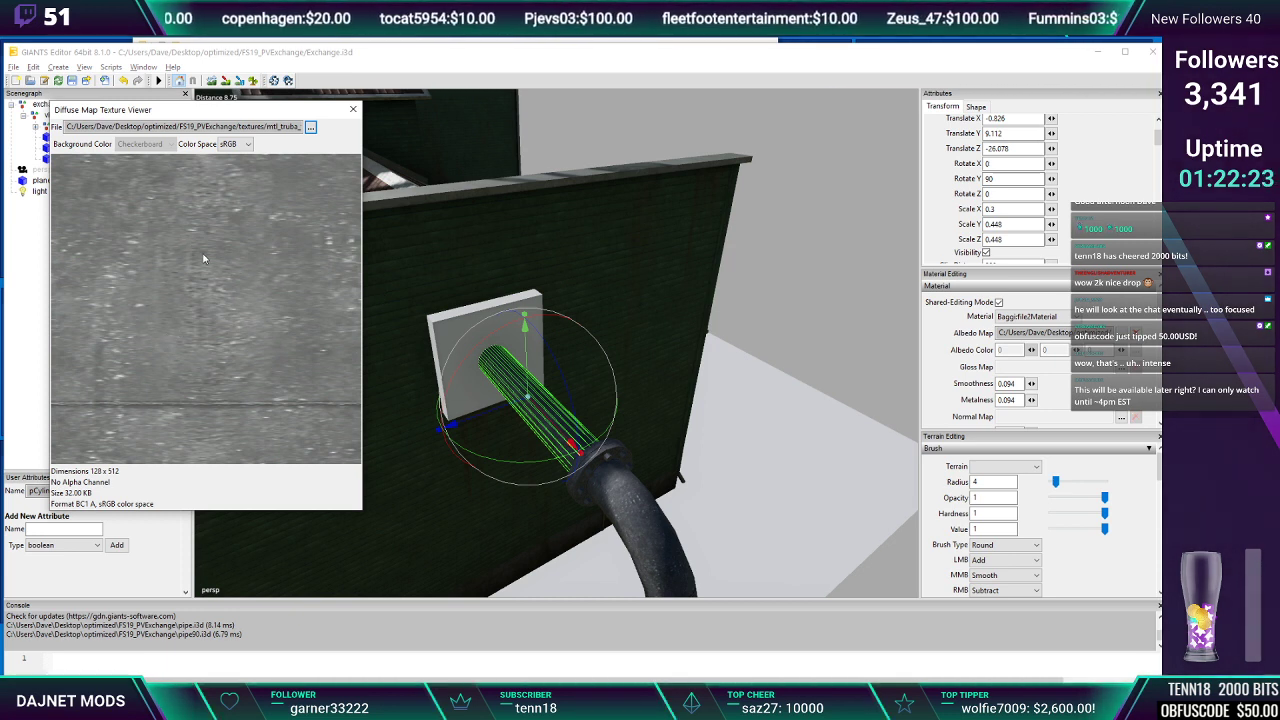
left_click(311, 127)
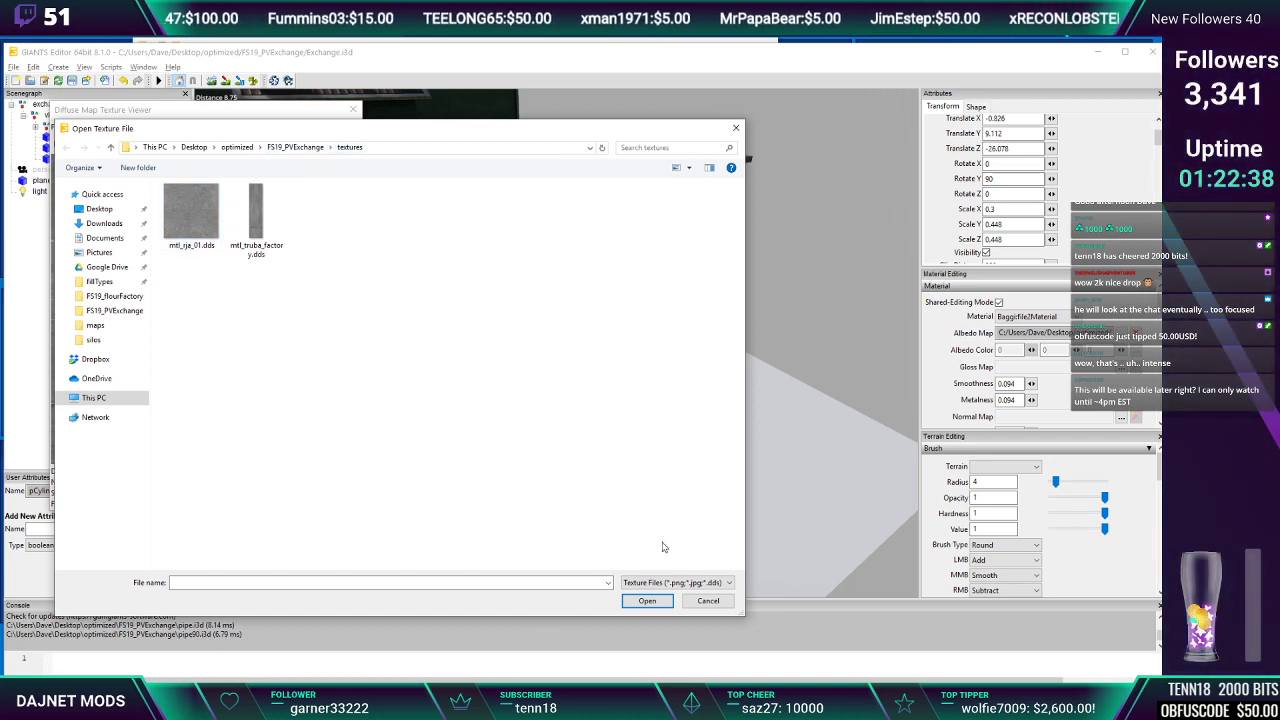
left_click(689, 604)
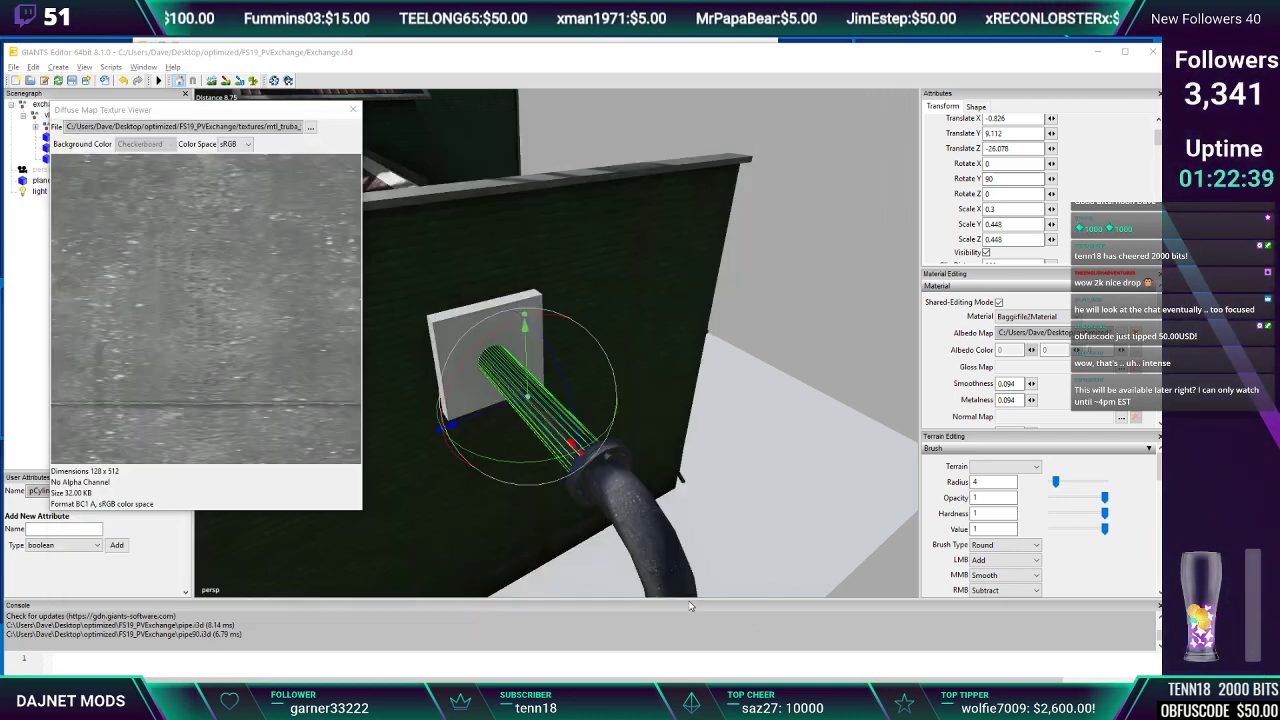
left_click(352, 110)
Switch to File Explorer, browse the blockTextures folder in FS19_warehouse_bak for a metal texture and preview metal_white_weld2.dds
left_click(1098, 53)
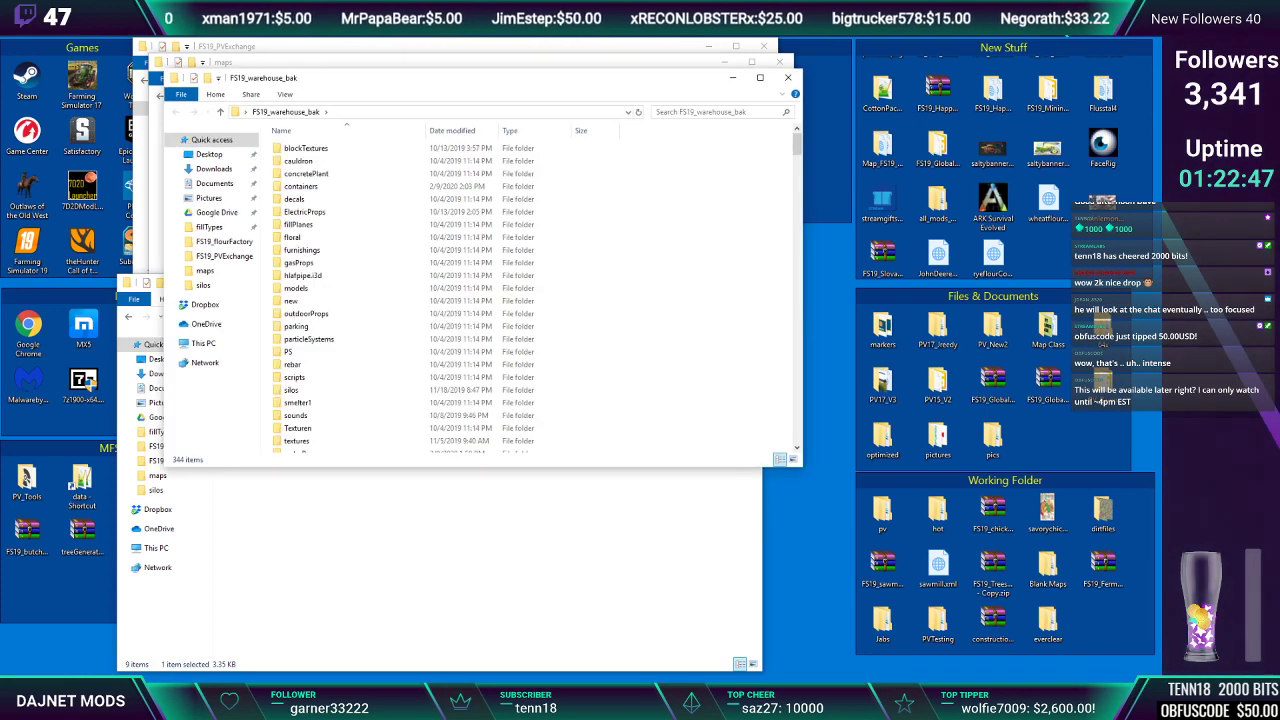
double_click(305, 148)
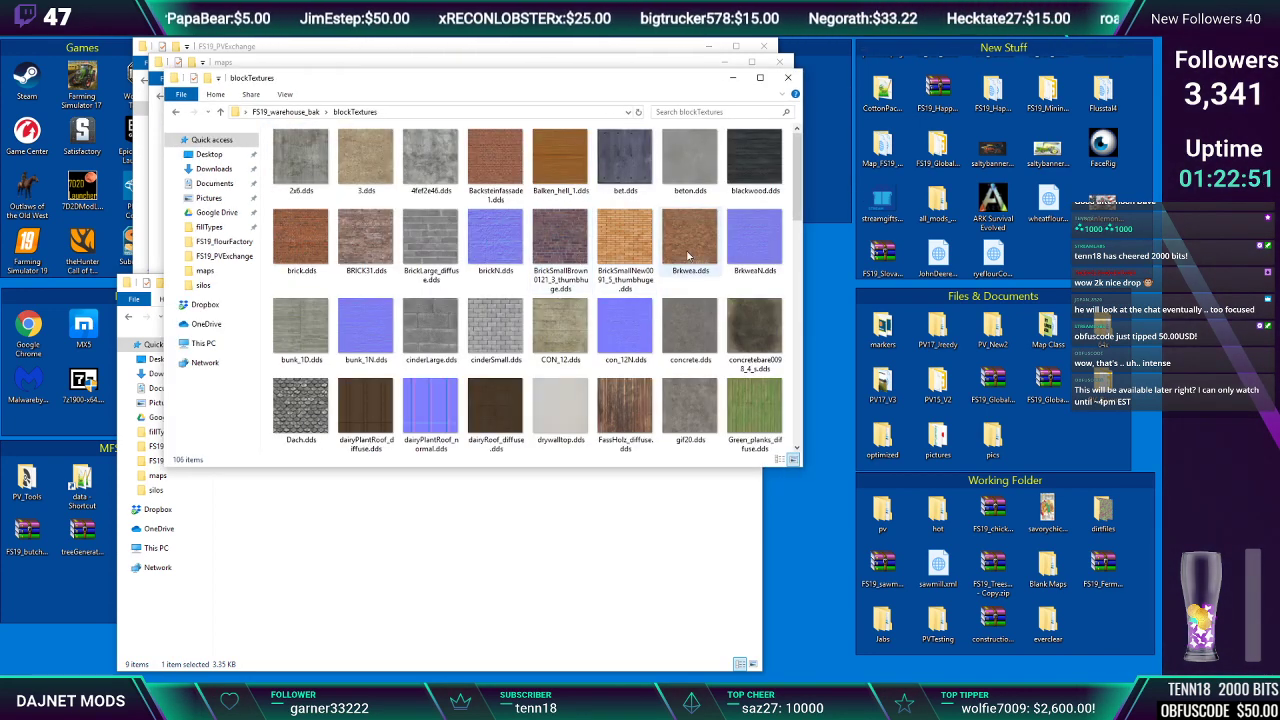
scroll(800, 205, "down", 1)
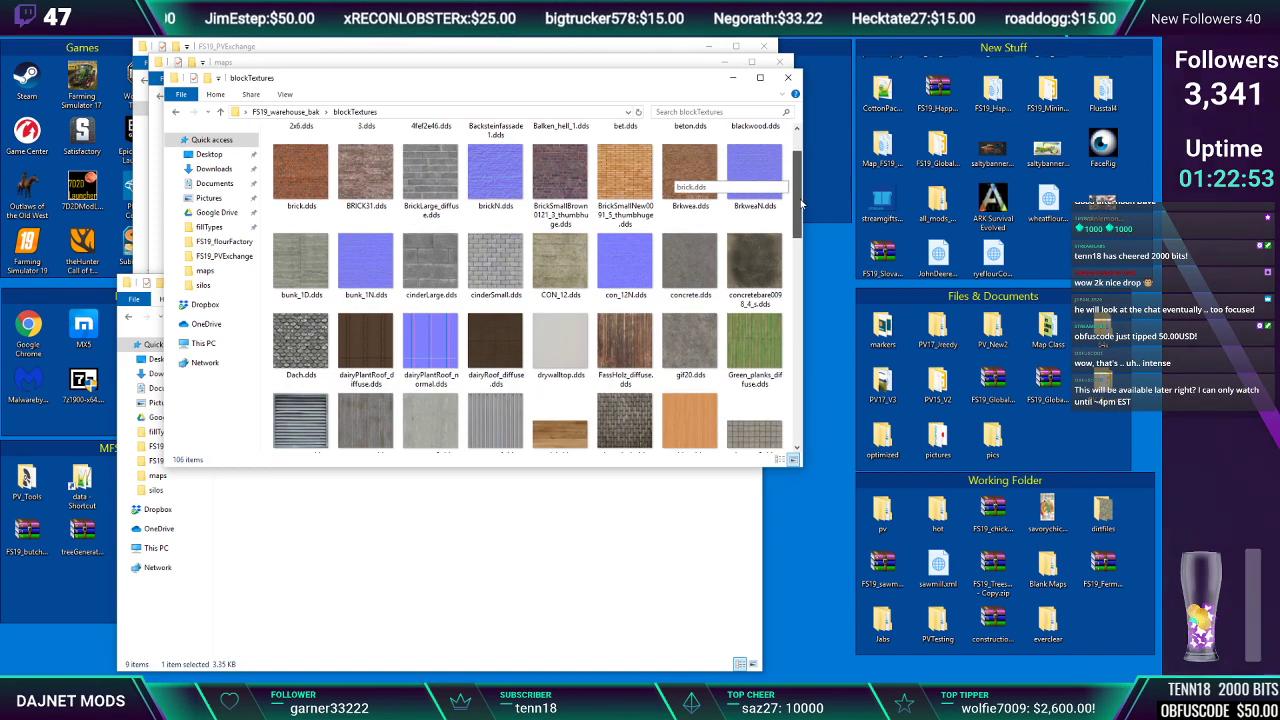
left_click_drag(800, 205, 800, 243)
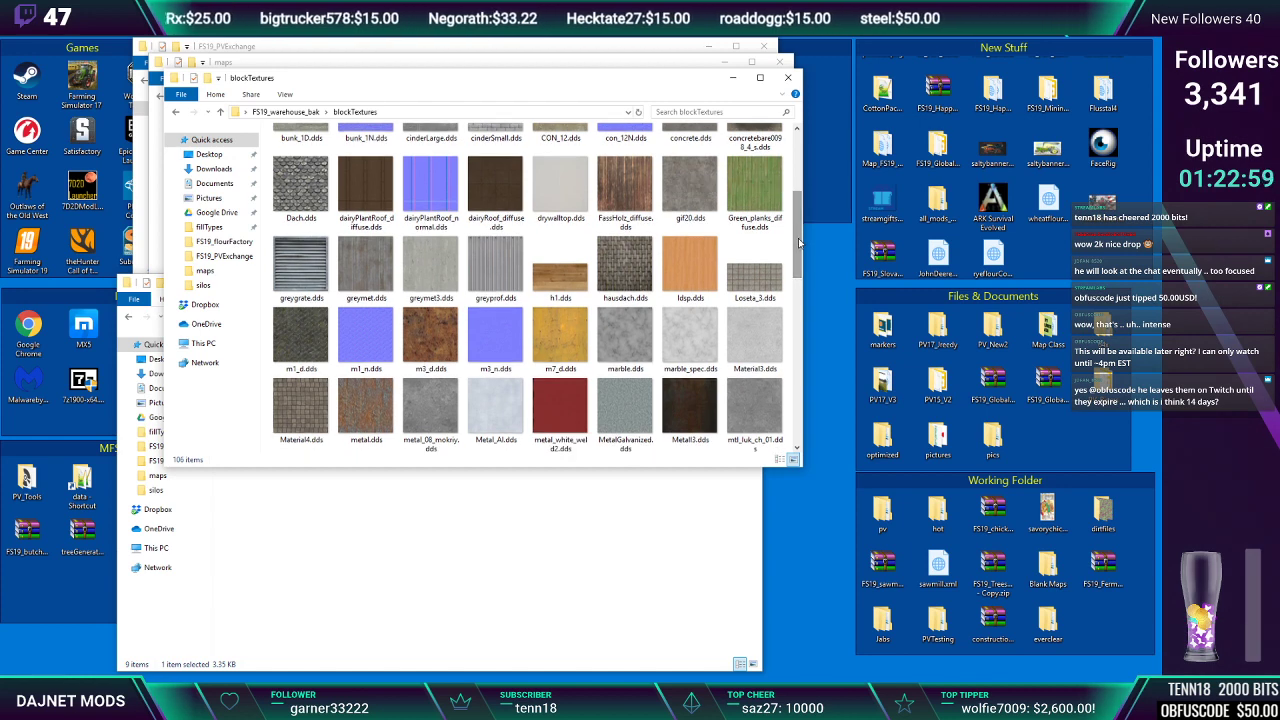
left_click(487, 398)
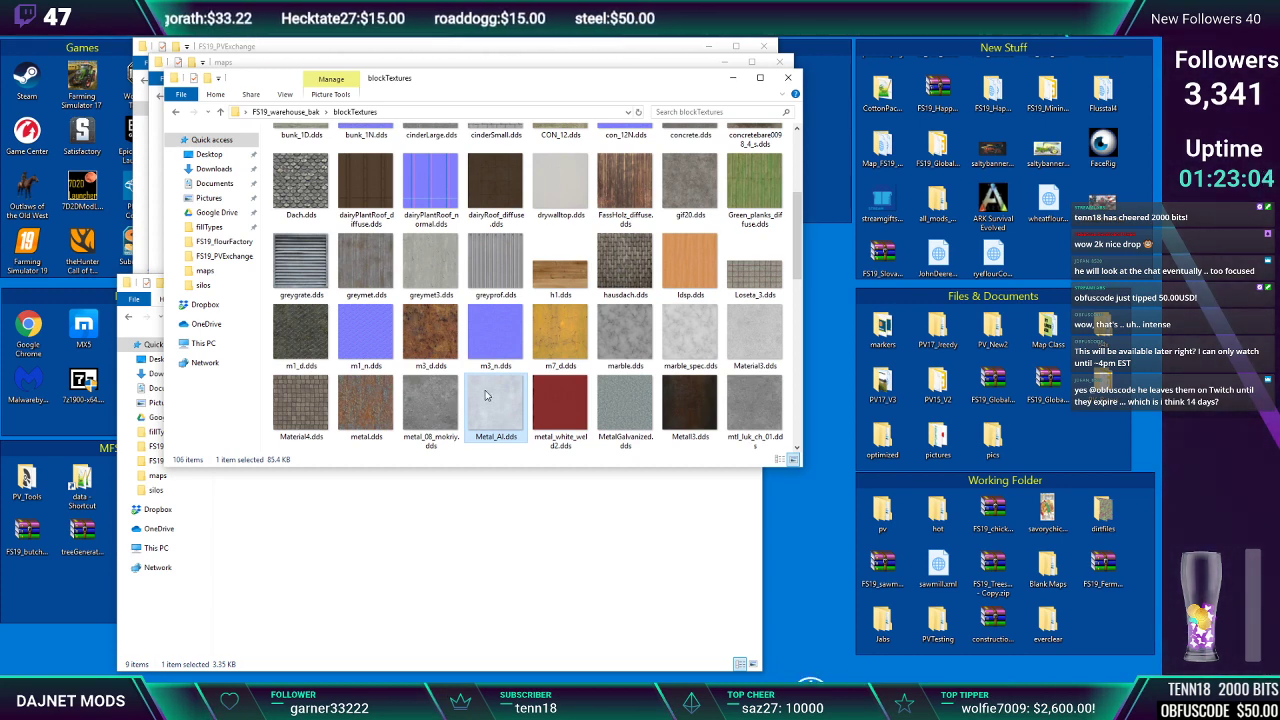
double_click(557, 405)
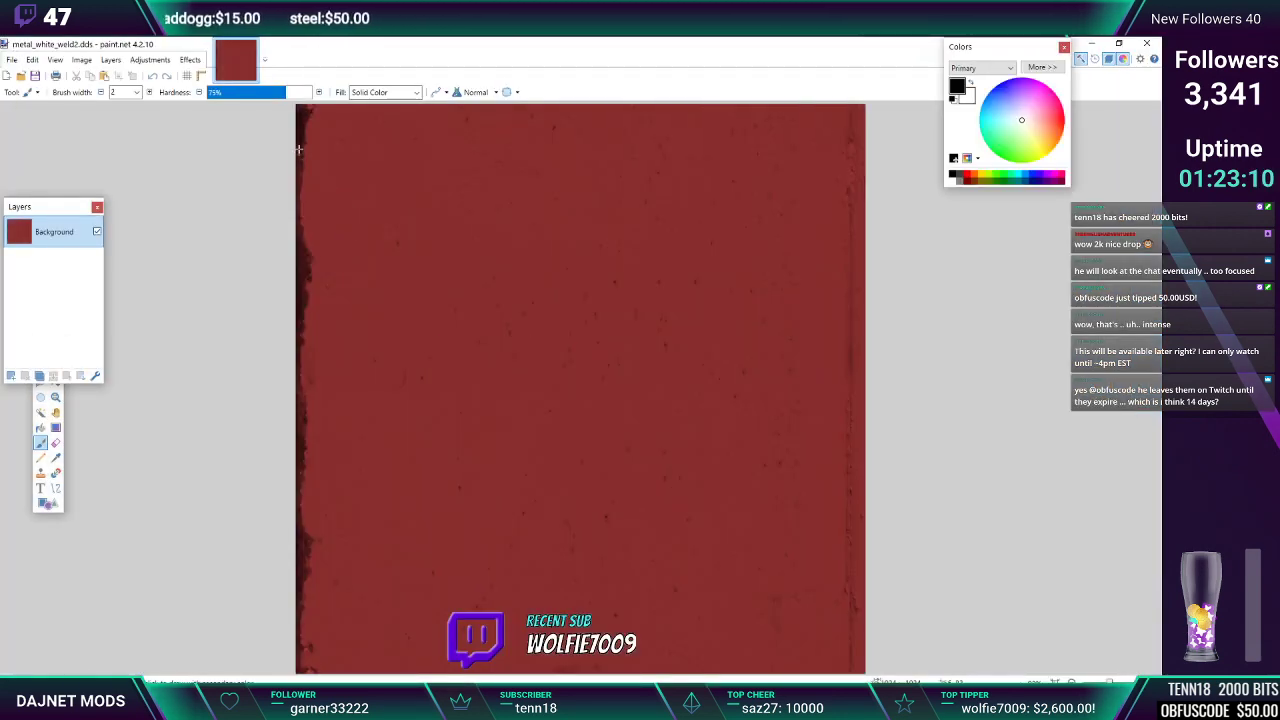
left_click(1147, 43)
Copy metal_white_weld2.dds from blockTextures into the textures folder of FS19_PVExchange
right_click(561, 409)
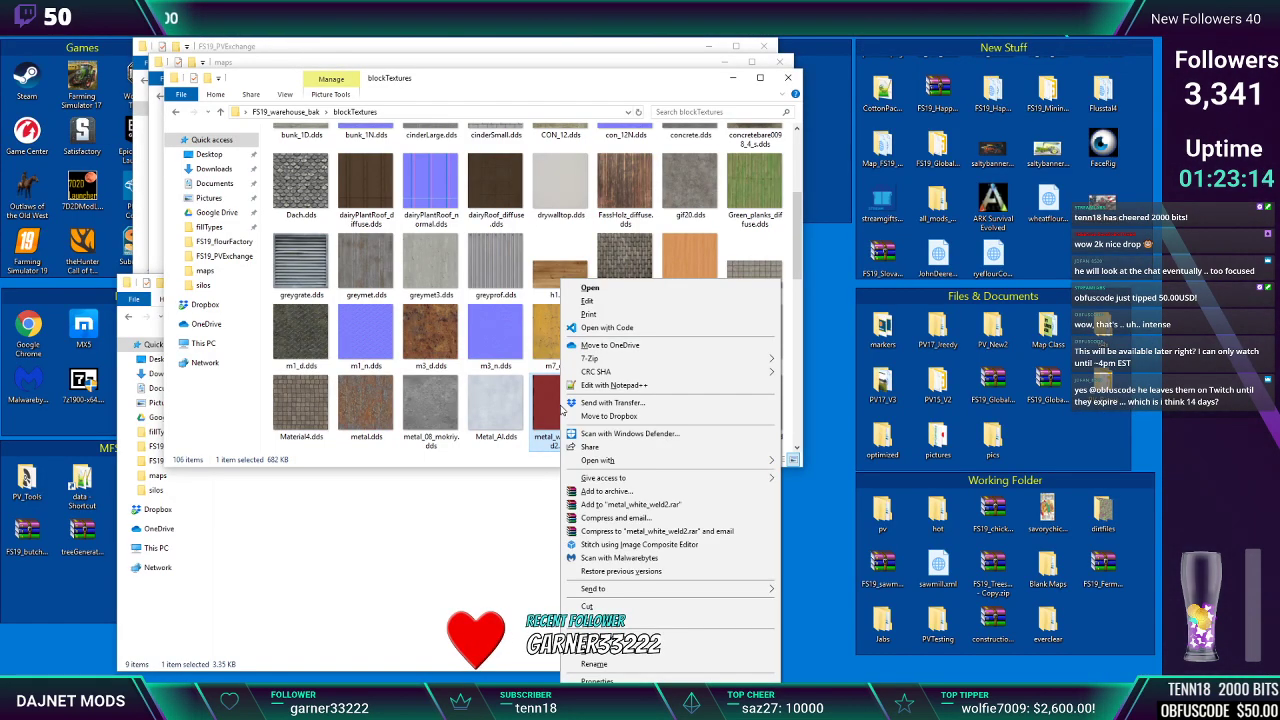
left_click(610, 620)
left_click(443, 632)
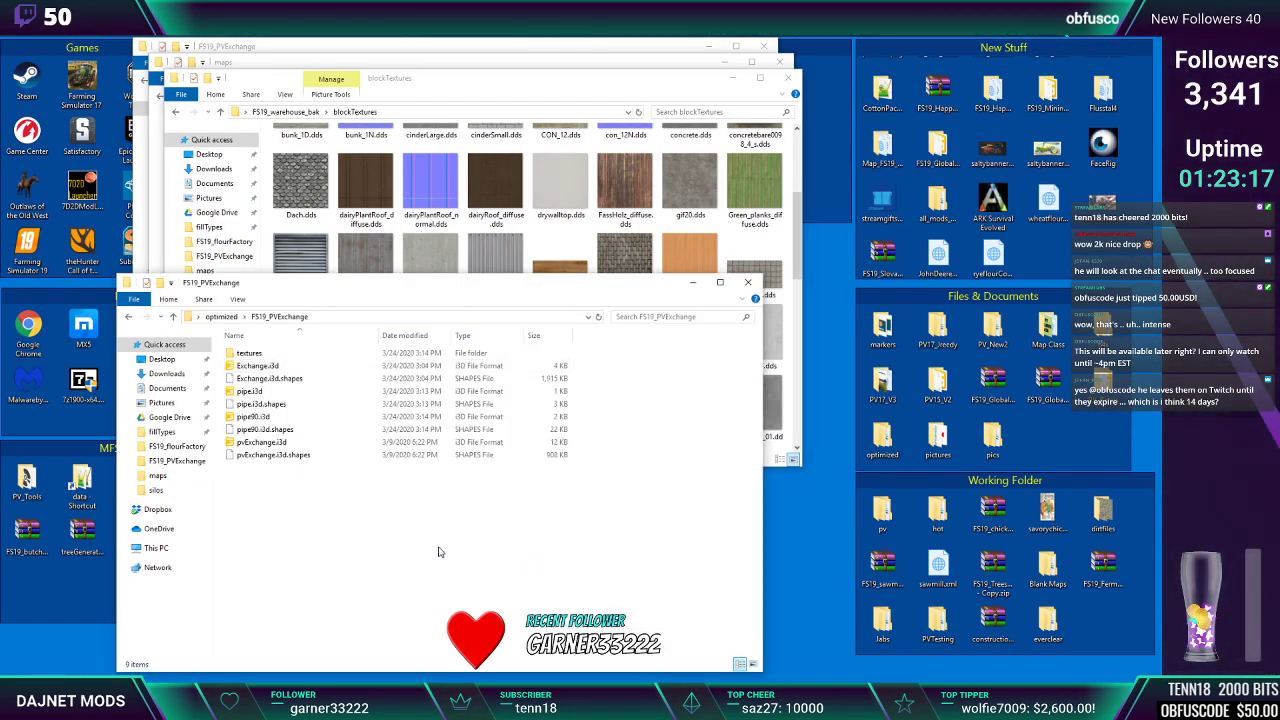
double_click(249, 353)
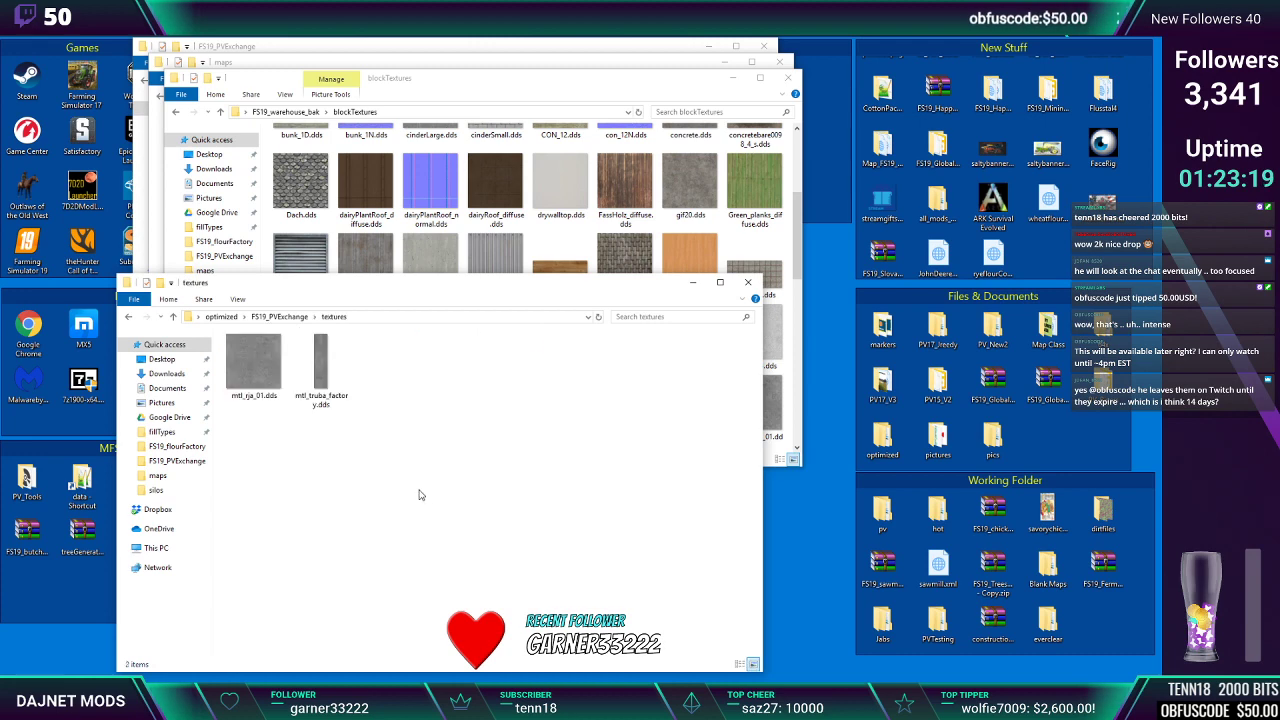
right_click(424, 491)
left_click(447, 342)
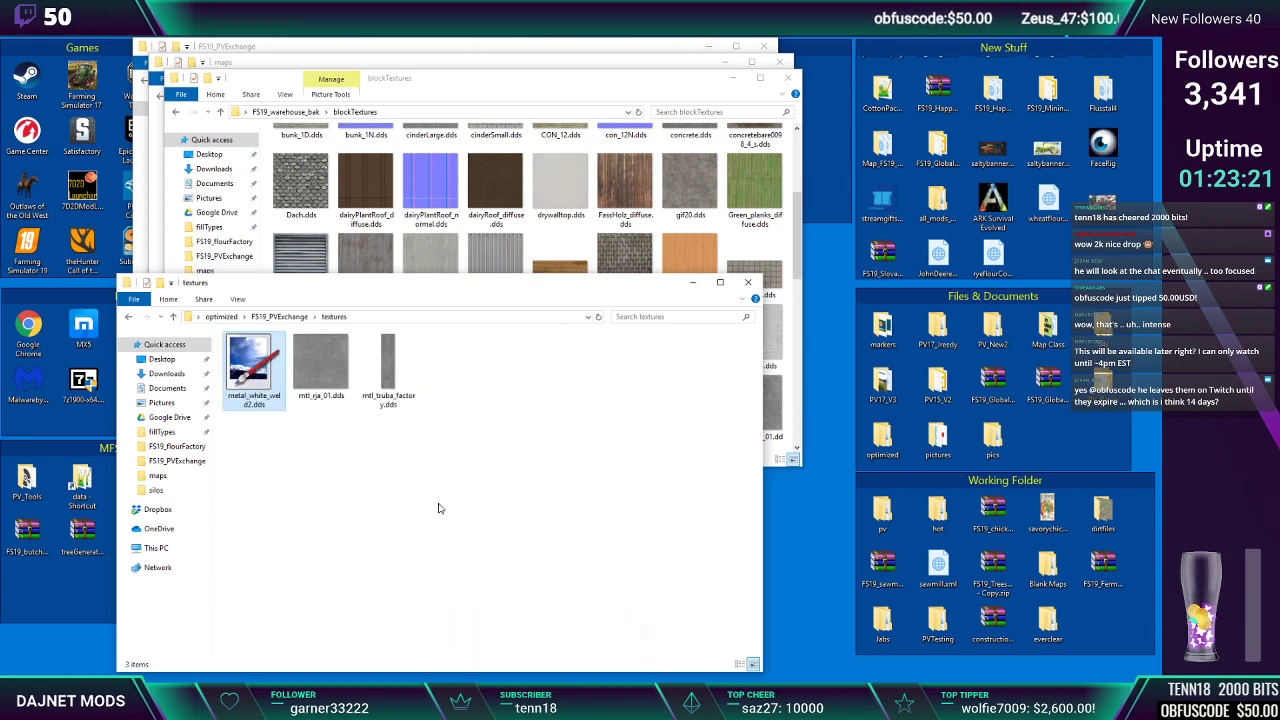
Switch to the GIANTS Editor window with Exchange.i3d and set the straight pipe's albedo map to metal_white_weld2.dds
mouse_move(371, 684)
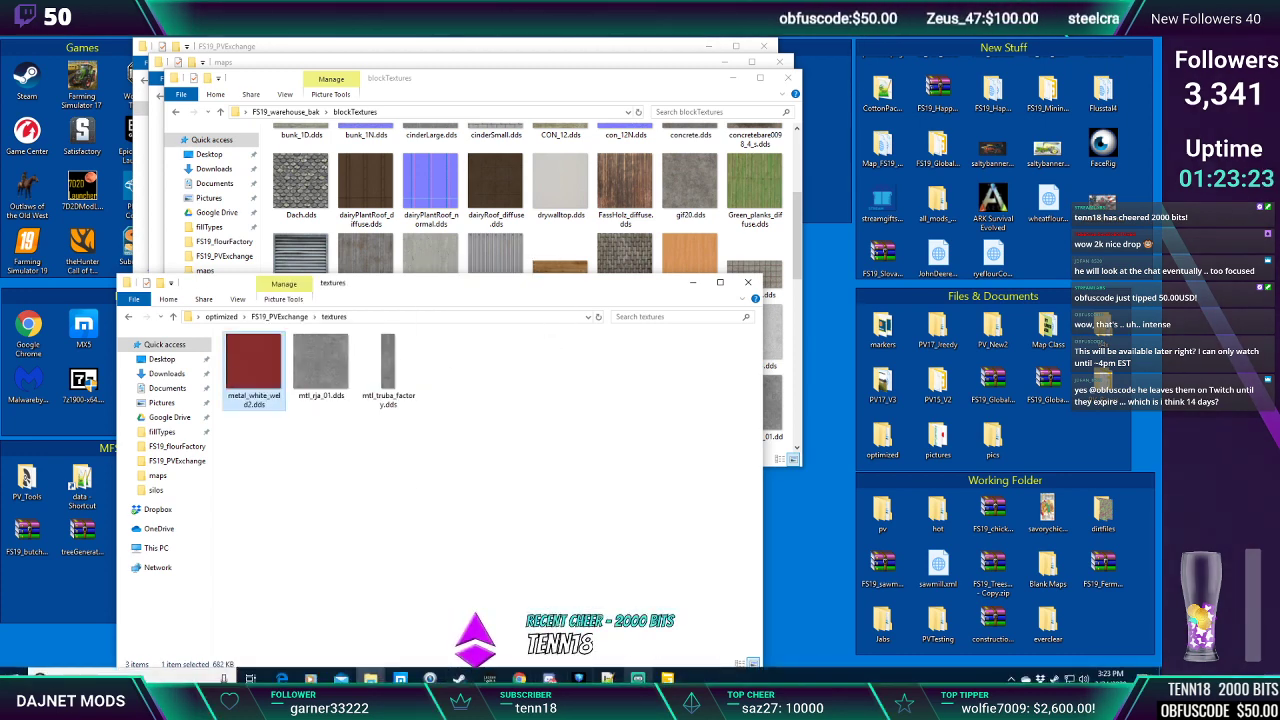
mouse_move(667, 679)
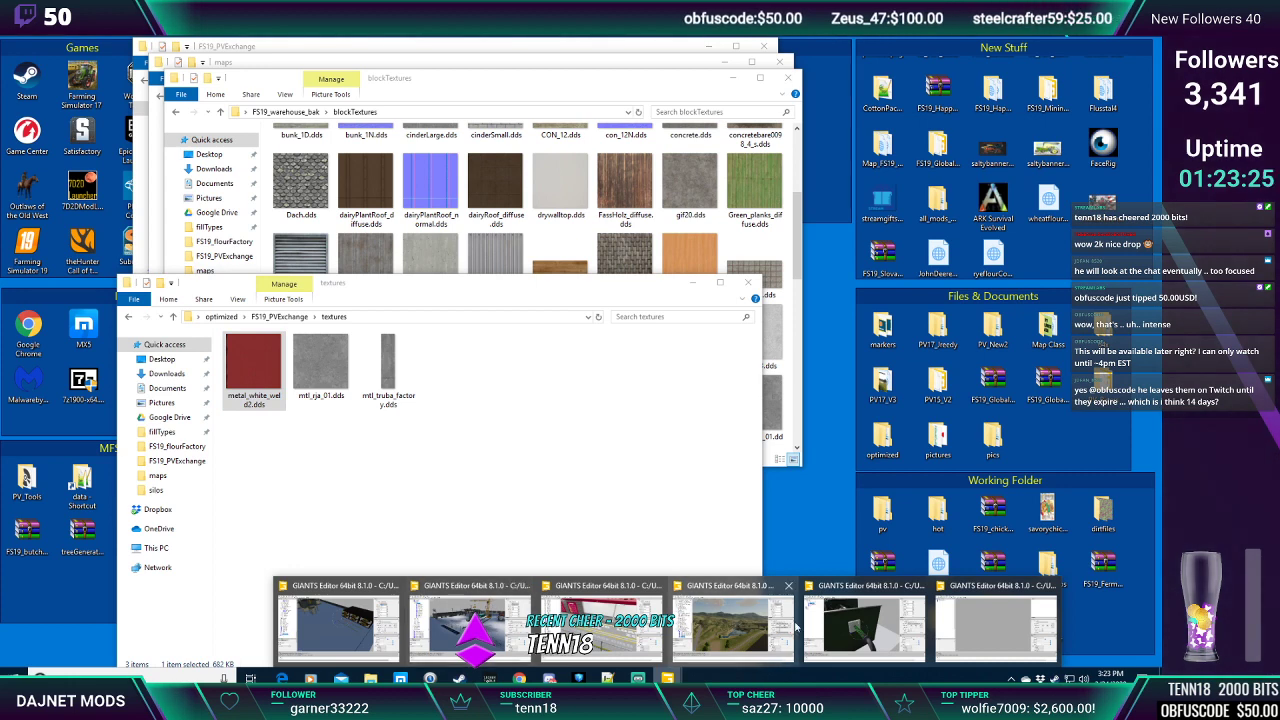
left_click(836, 598)
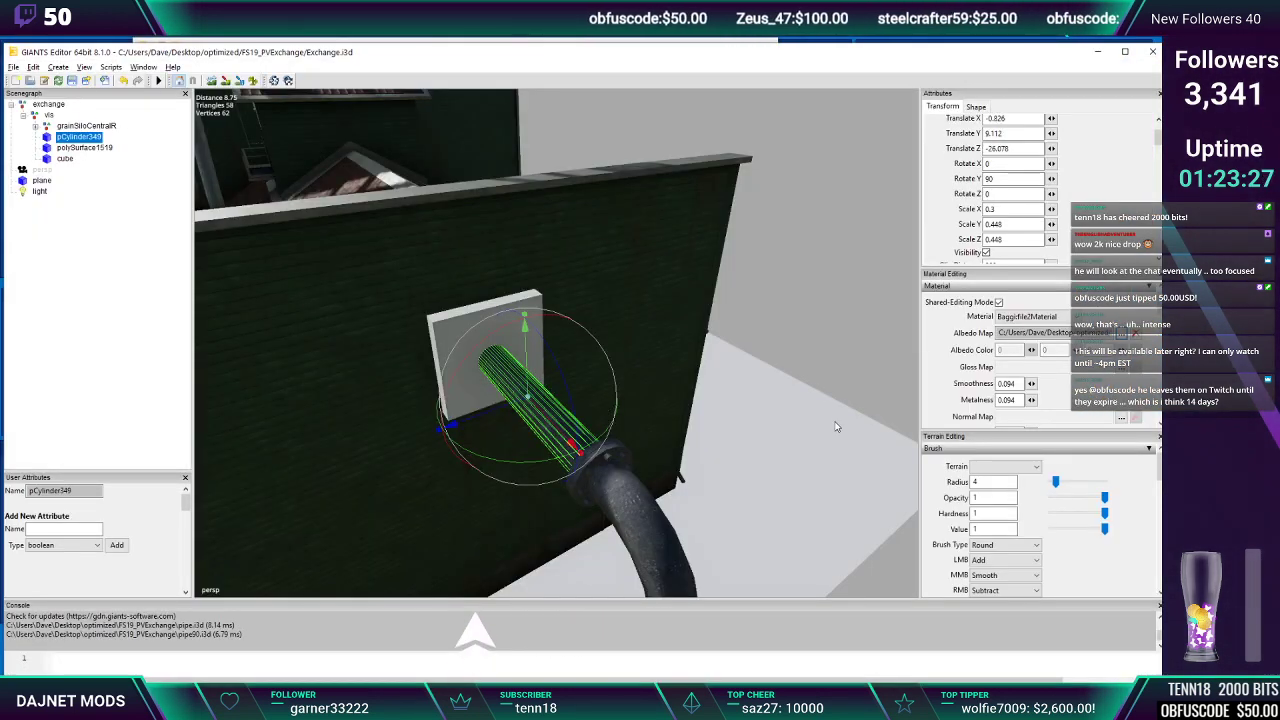
left_click(1123, 336)
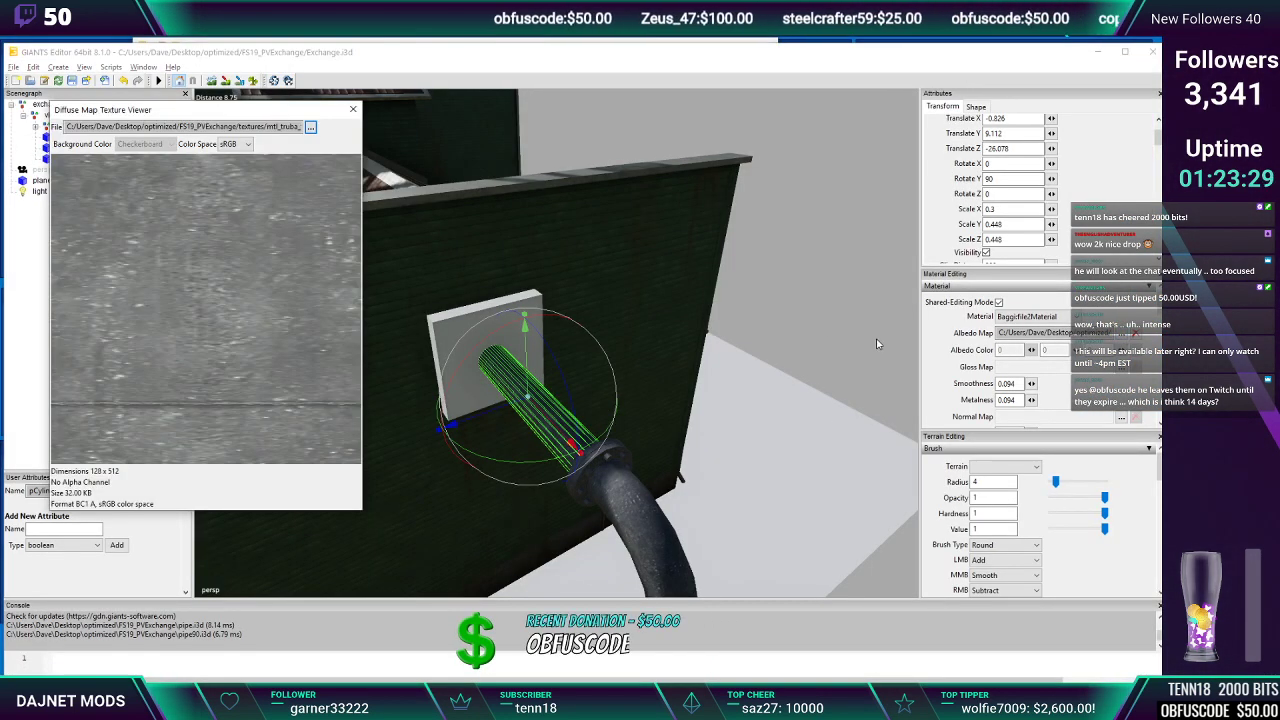
left_click(311, 127)
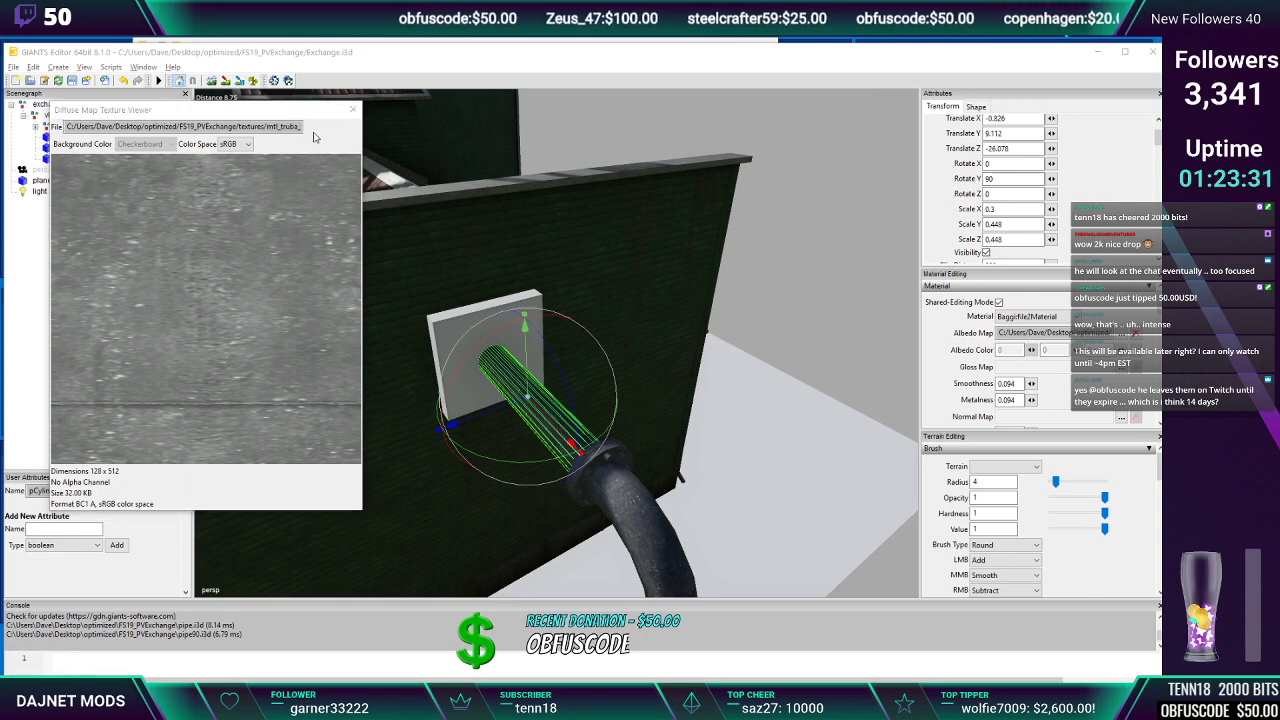
left_click(190, 213)
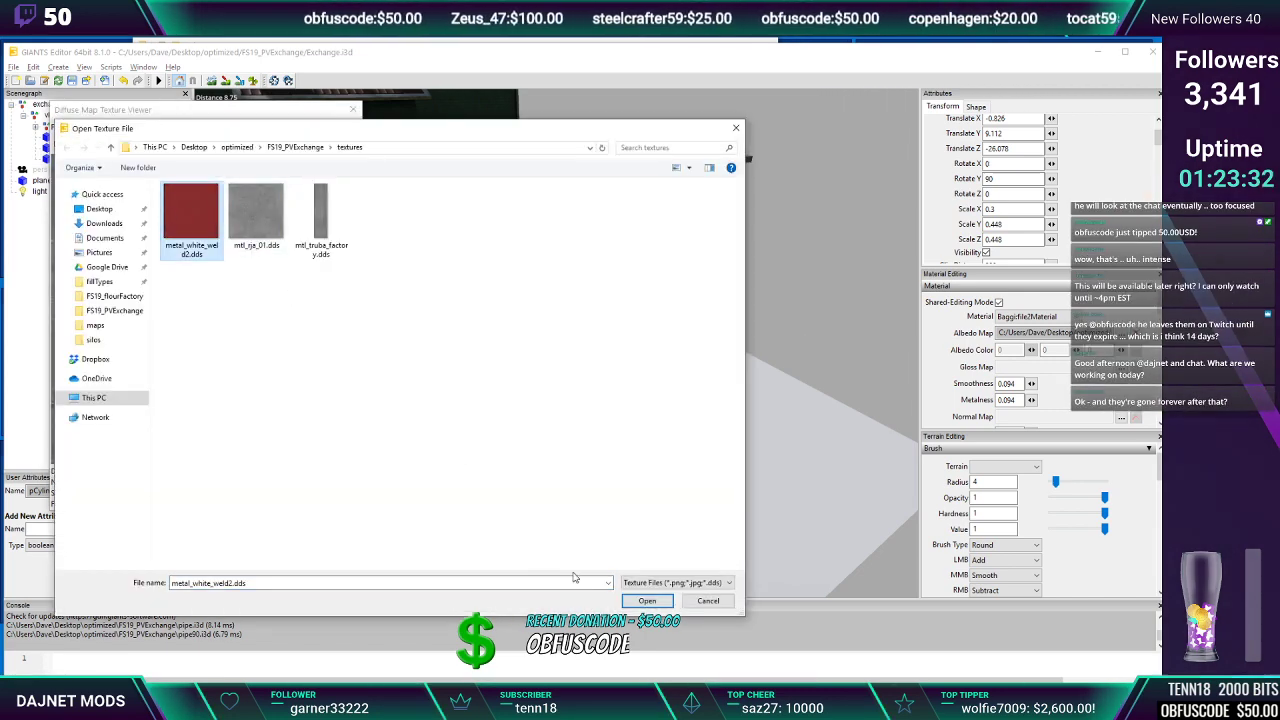
left_click(640, 600)
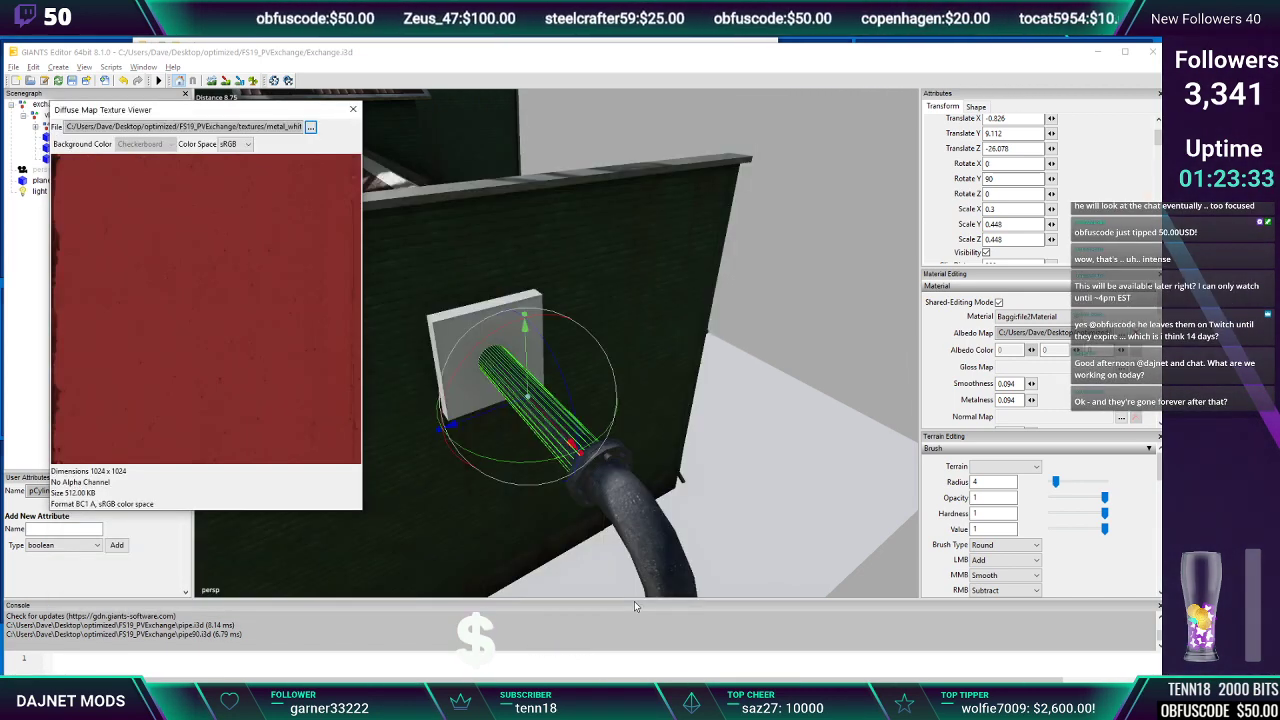
Close the diffuse map texture viewer and examine the straight pipe, its flange and the elbow up close
left_click(352, 109)
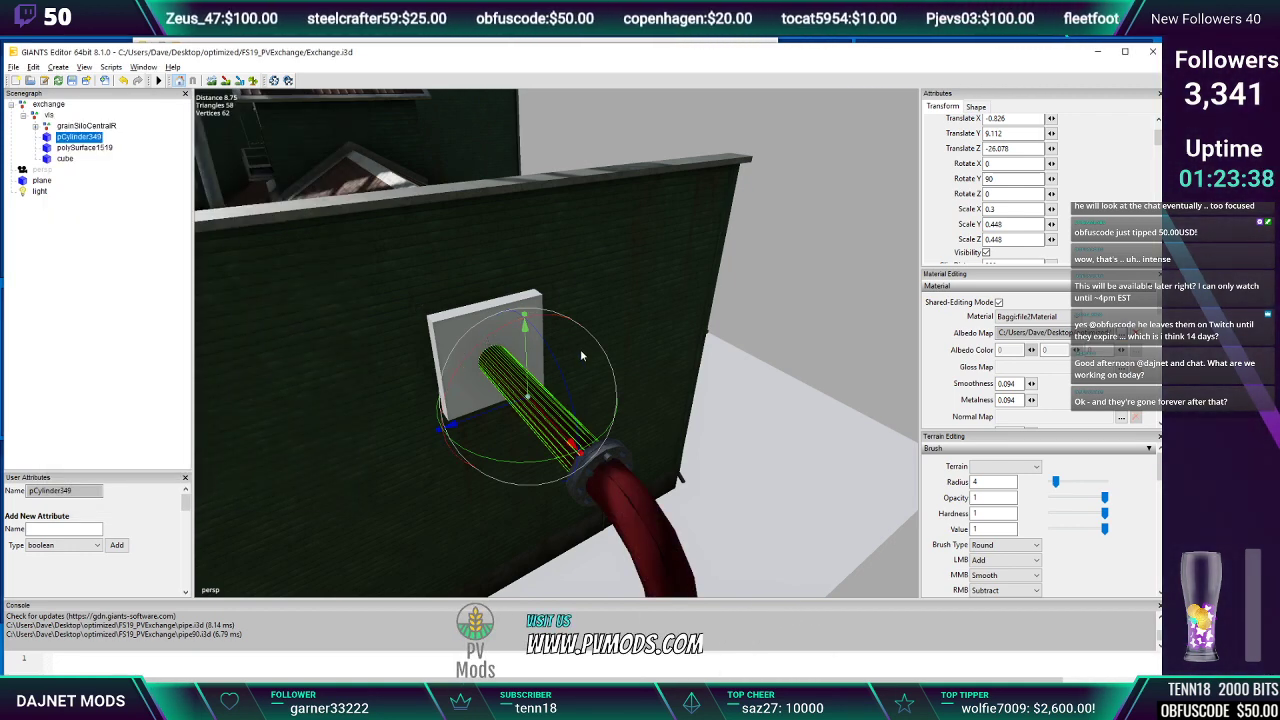
left_click_drag(583, 355, 594, 350, "alt")
scroll(597, 348, "up", 5)
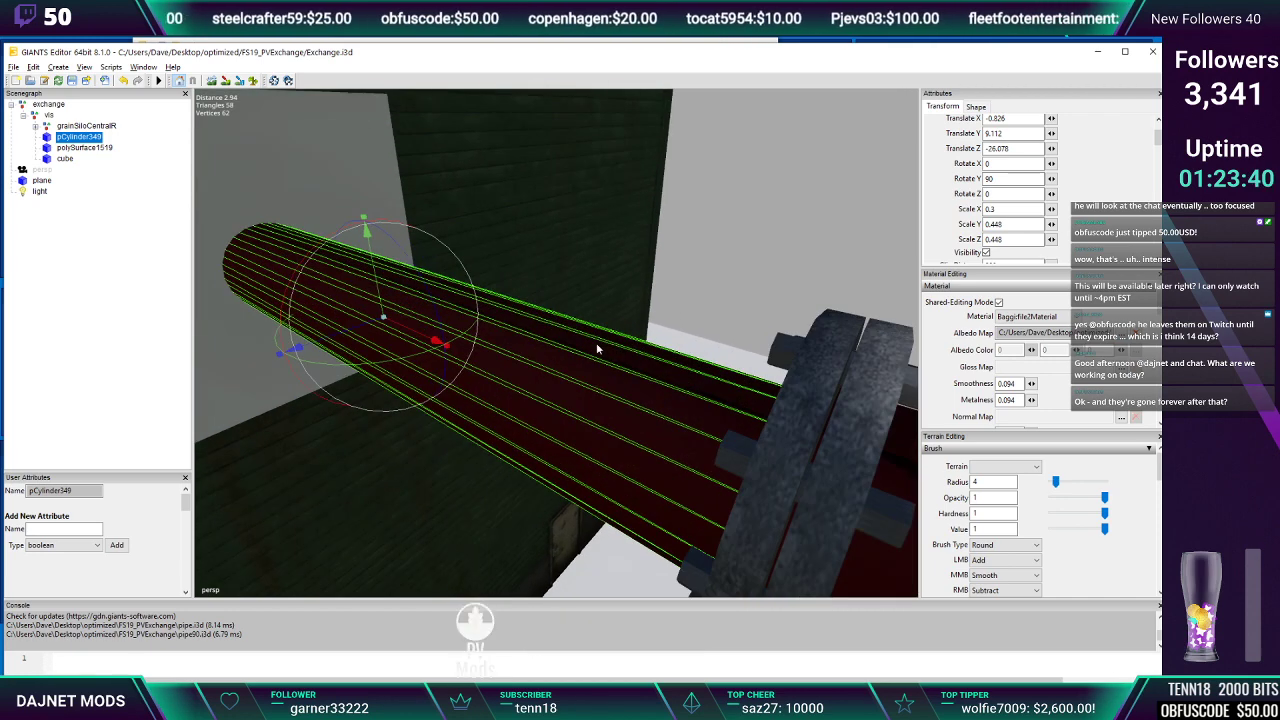
scroll(590, 198, "down", 5)
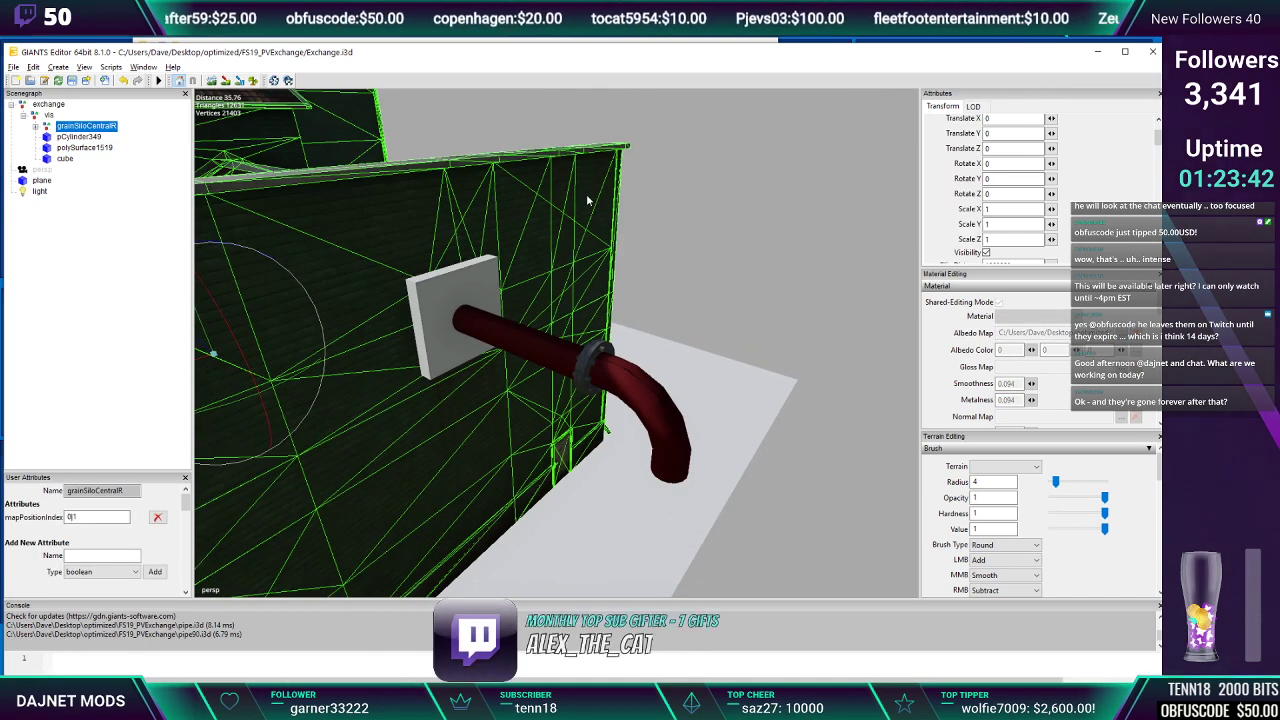
scroll(590, 199, "up", 4)
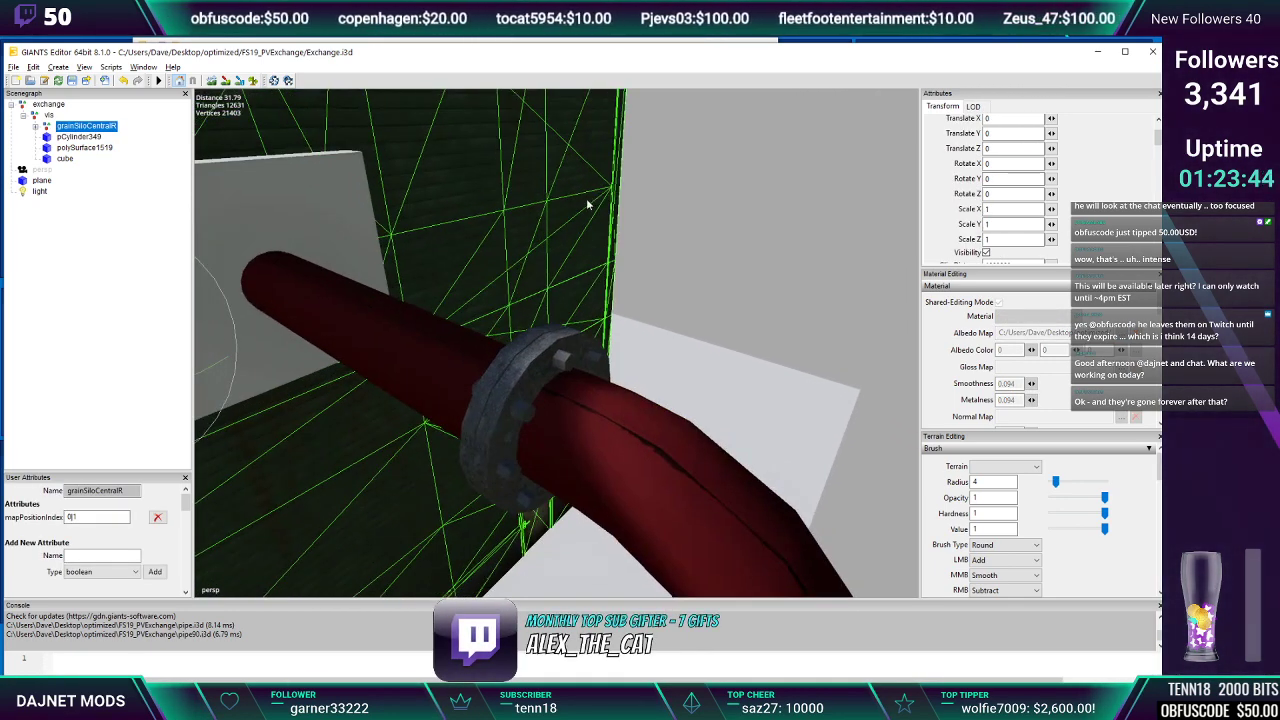
scroll(587, 203, "up", 3)
scroll(585, 206, "down", 4)
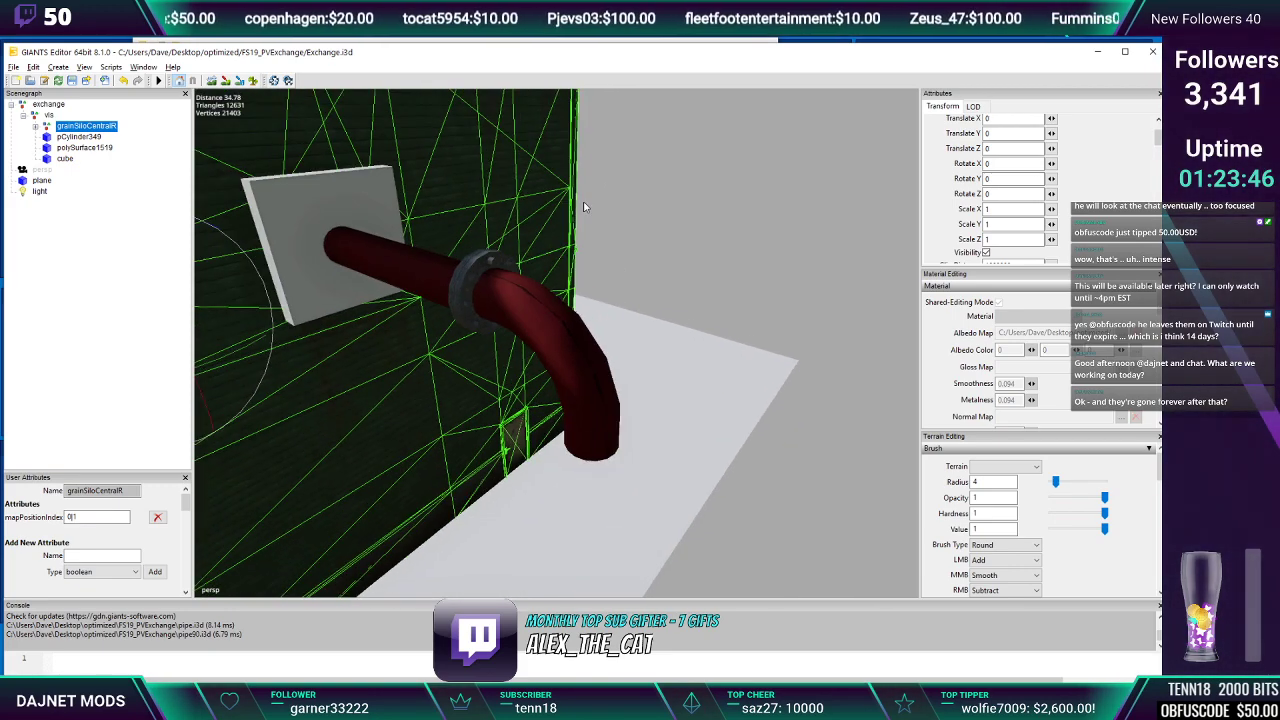
left_click_drag(584, 203, 625, 207, "alt")
scroll(590, 204, "up", 3)
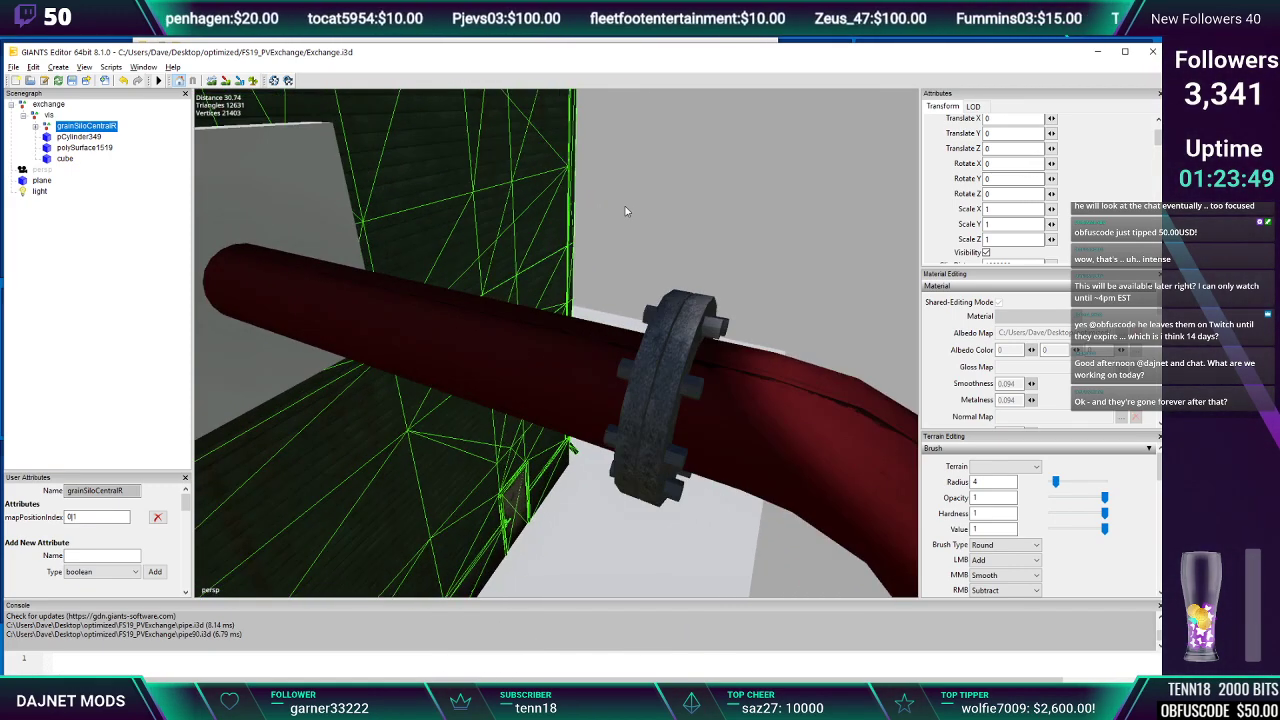
Assign metal_white_weld2.dds as the albedo map of file1Material on the flanged elbow polySurface1519
left_click(667, 337)
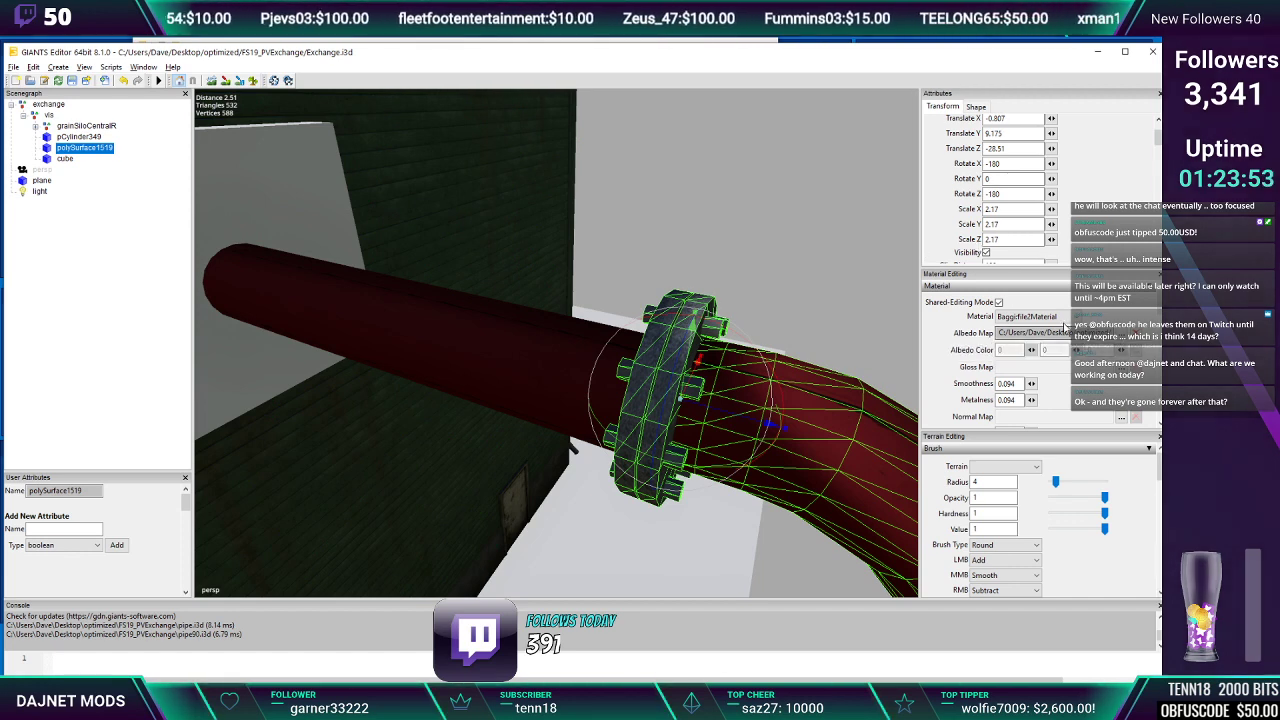
left_click(1030, 316)
left_click(1043, 339)
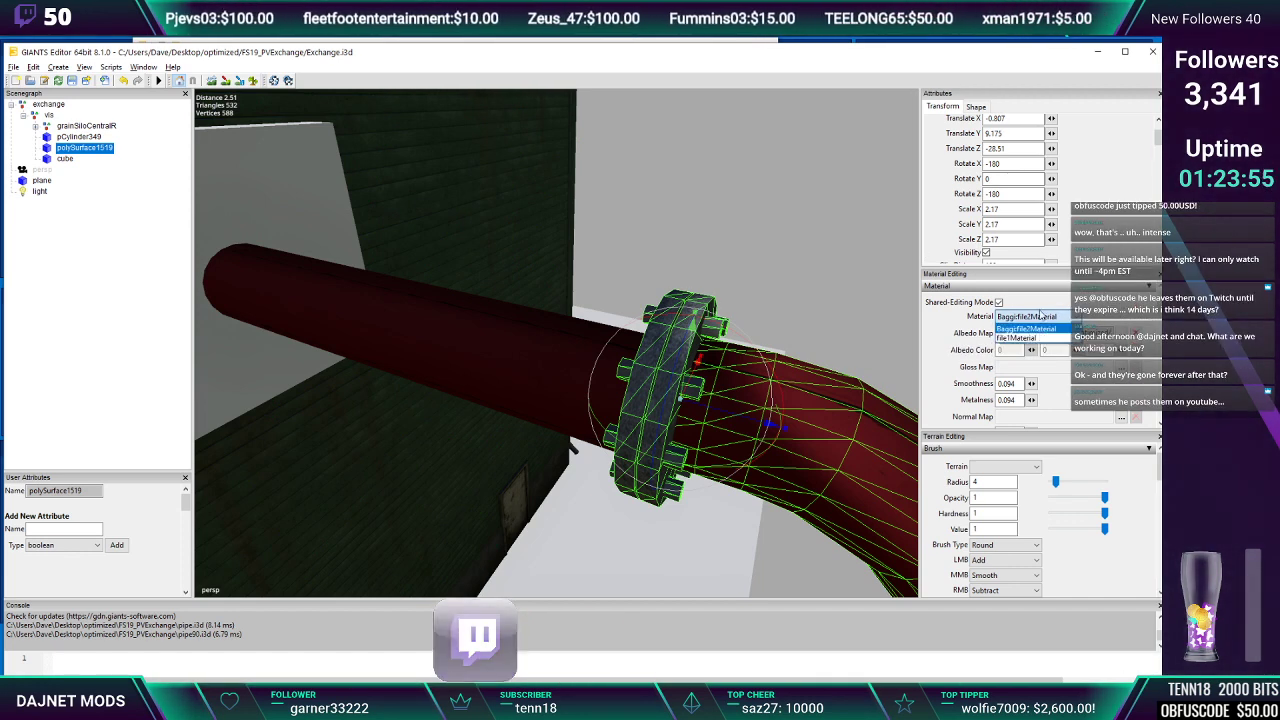
left_click(1121, 333)
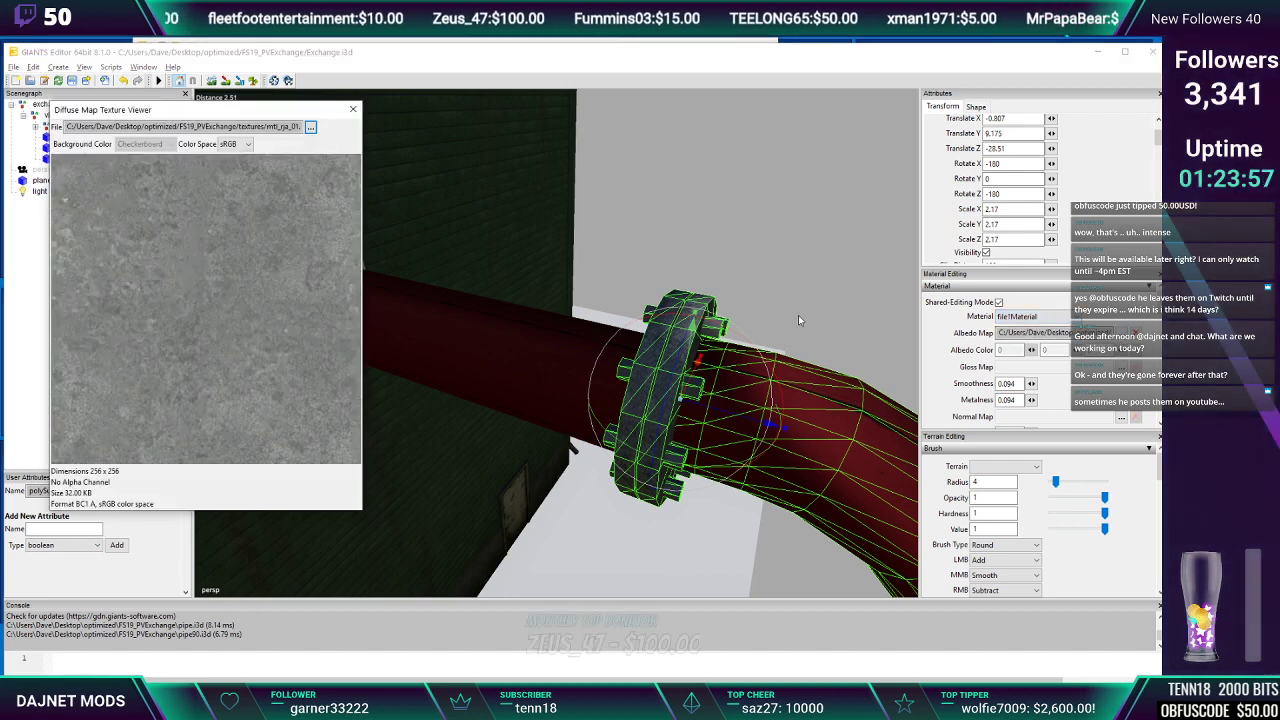
left_click(312, 133)
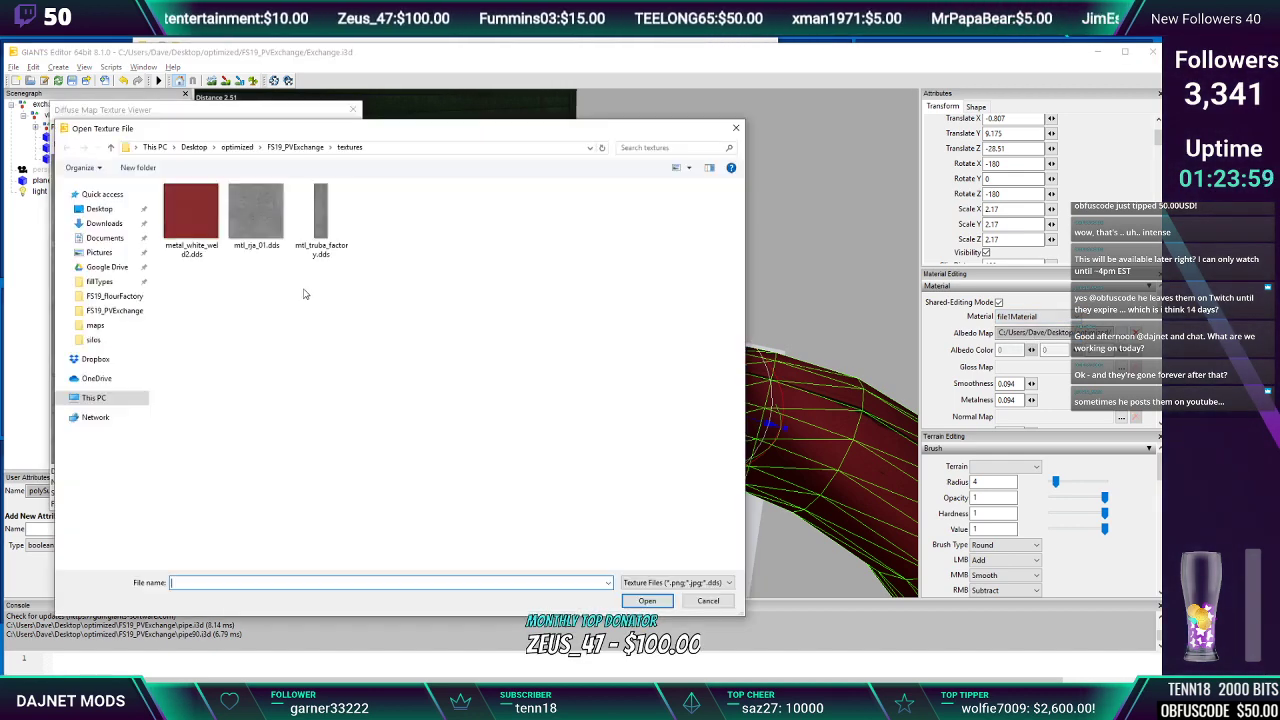
left_click(641, 602)
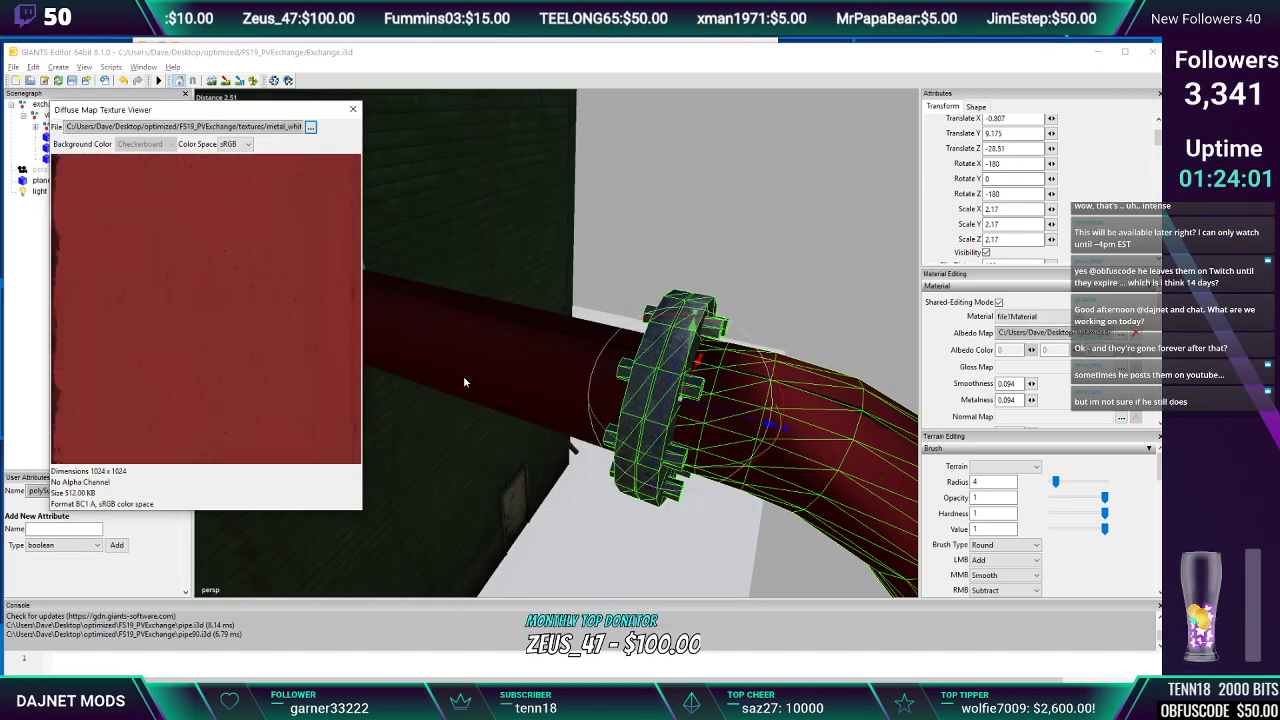
left_click(353, 109)
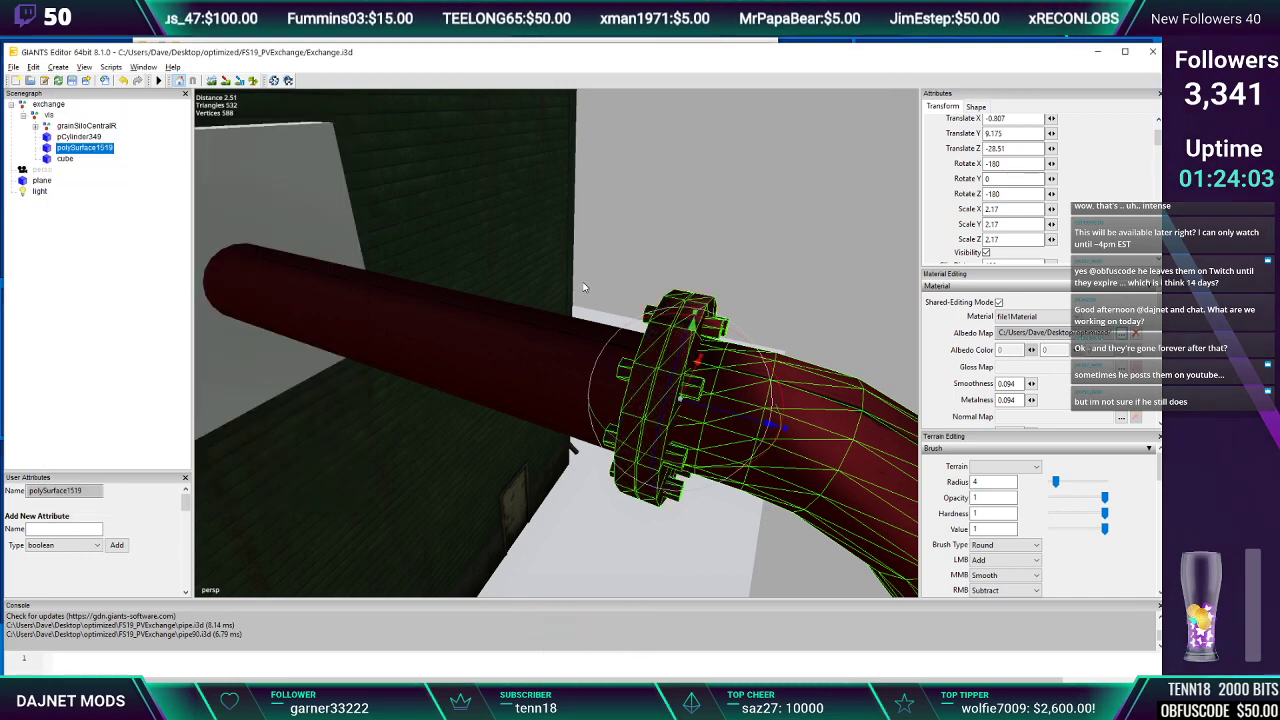
Assign metal_white_weld2.dds as the albedo map of the cube plate where the pipe meets the wall
left_click_drag(584, 282, 487, 280, "alt")
scroll(486, 279, "down", 3)
middle_click_drag(487, 278, 489, 279, "alt")
left_click(451, 207)
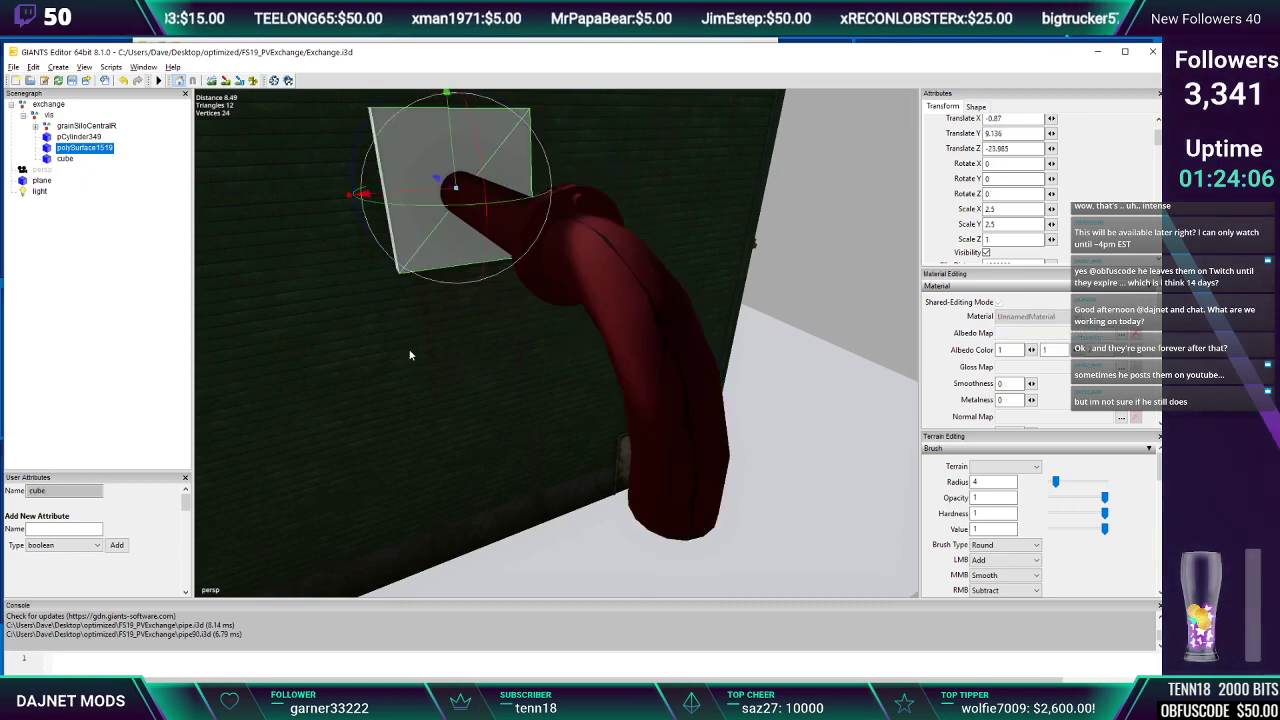
left_click_drag(410, 353, 480, 302, "alt")
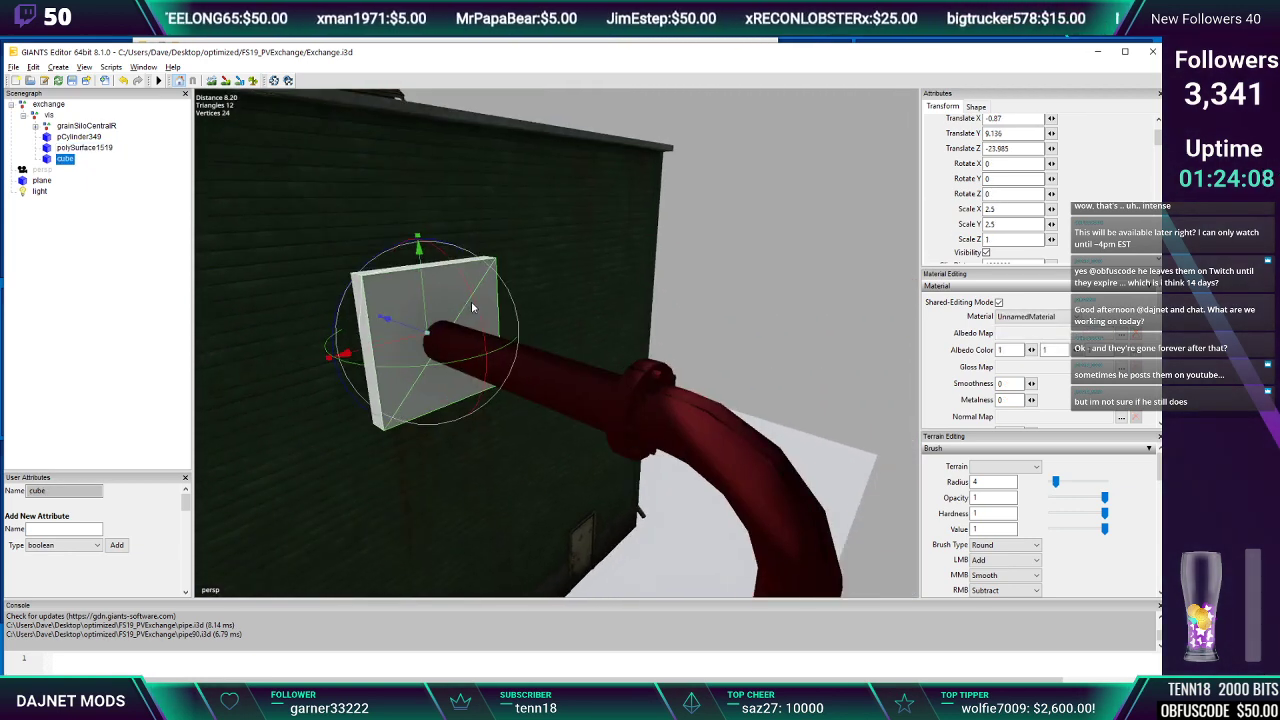
left_click(1121, 335)
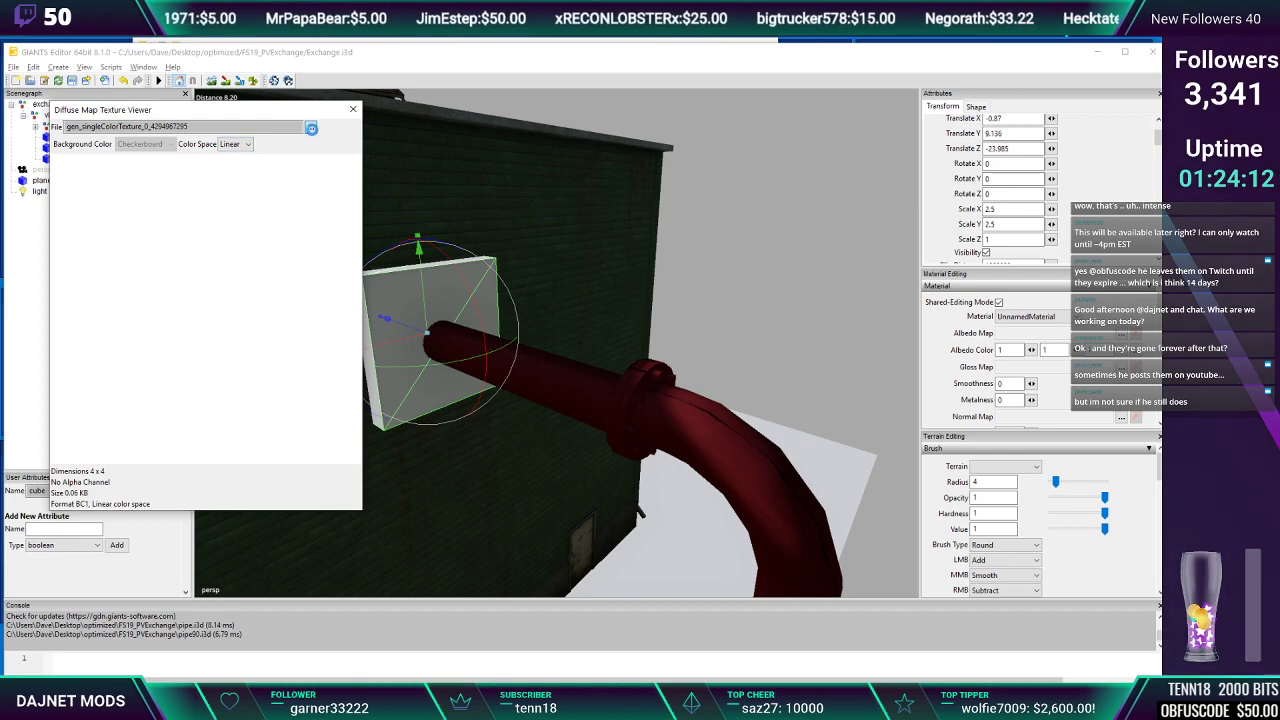
left_click(311, 131)
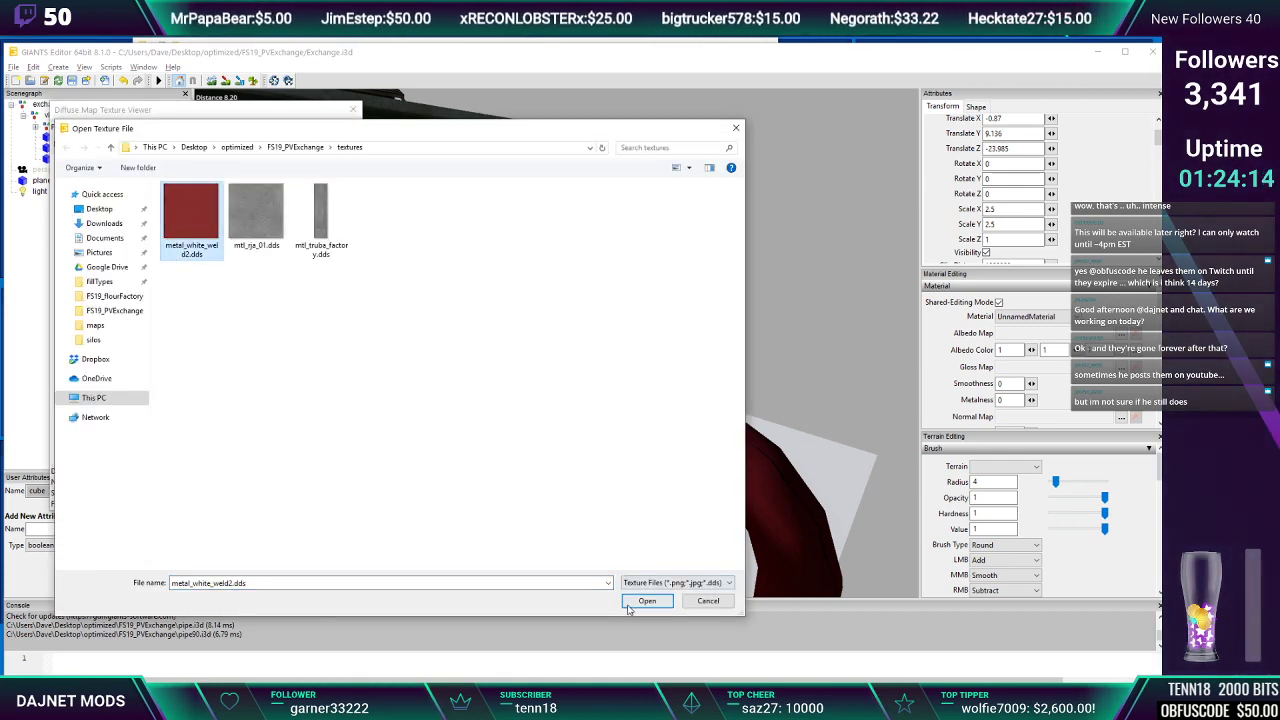
left_click(630, 605)
left_click(353, 109)
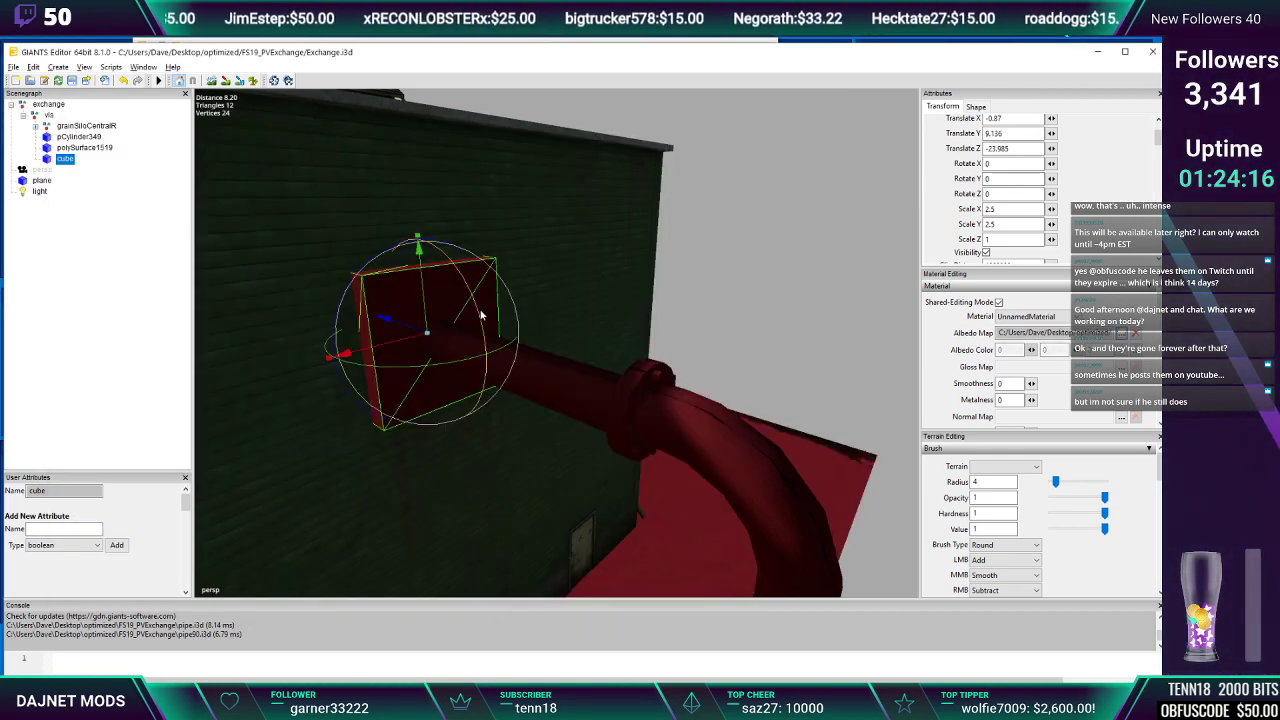
Lower the flanged elbow polySurface1519 slightly to a Translate Y of 9.124, in line with the straight pipe
scroll(468, 320, "down", 6)
left_click_drag(467, 323, 472, 359, "alt")
left_click(467, 392)
scroll(479, 357, "up", 5)
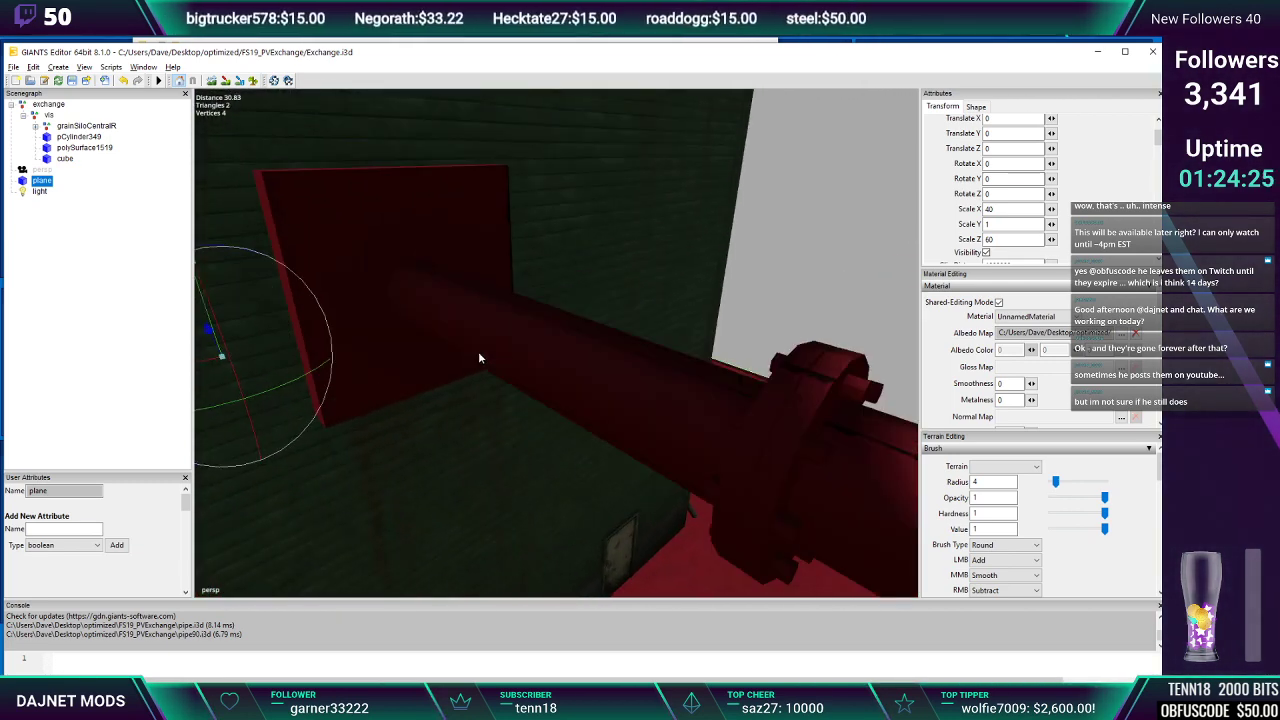
scroll(479, 357, "down", 5)
left_click_drag(474, 360, 612, 356, "alt")
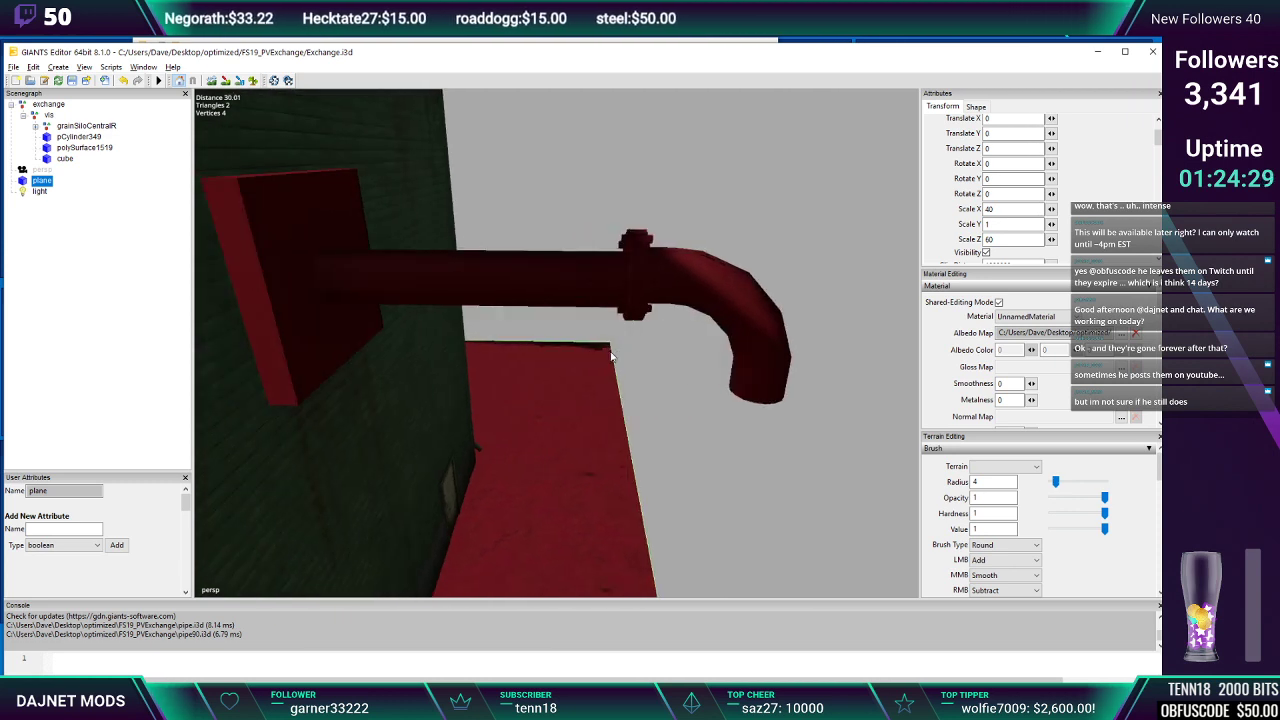
left_click(679, 287)
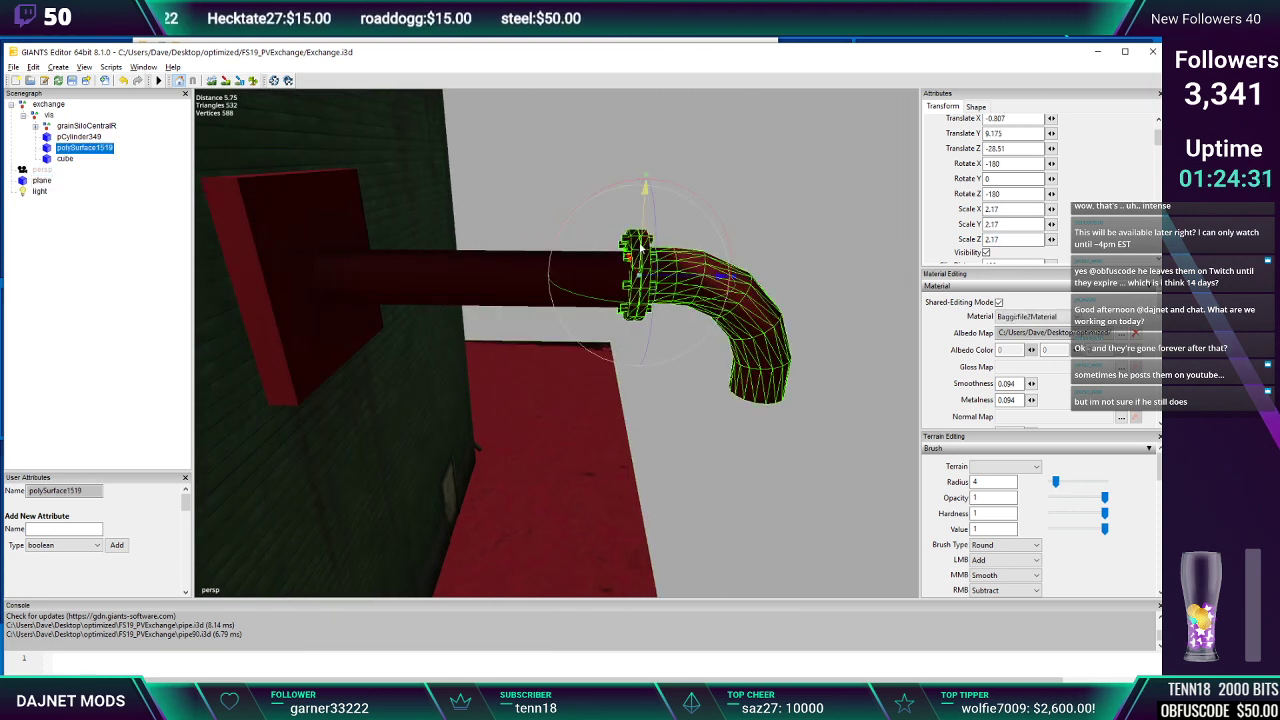
left_click_drag(642, 248, 596, 266)
scroll(640, 263, "down", 5)
scroll(639, 262, "down", 5)
scroll(586, 275, "up", 4)
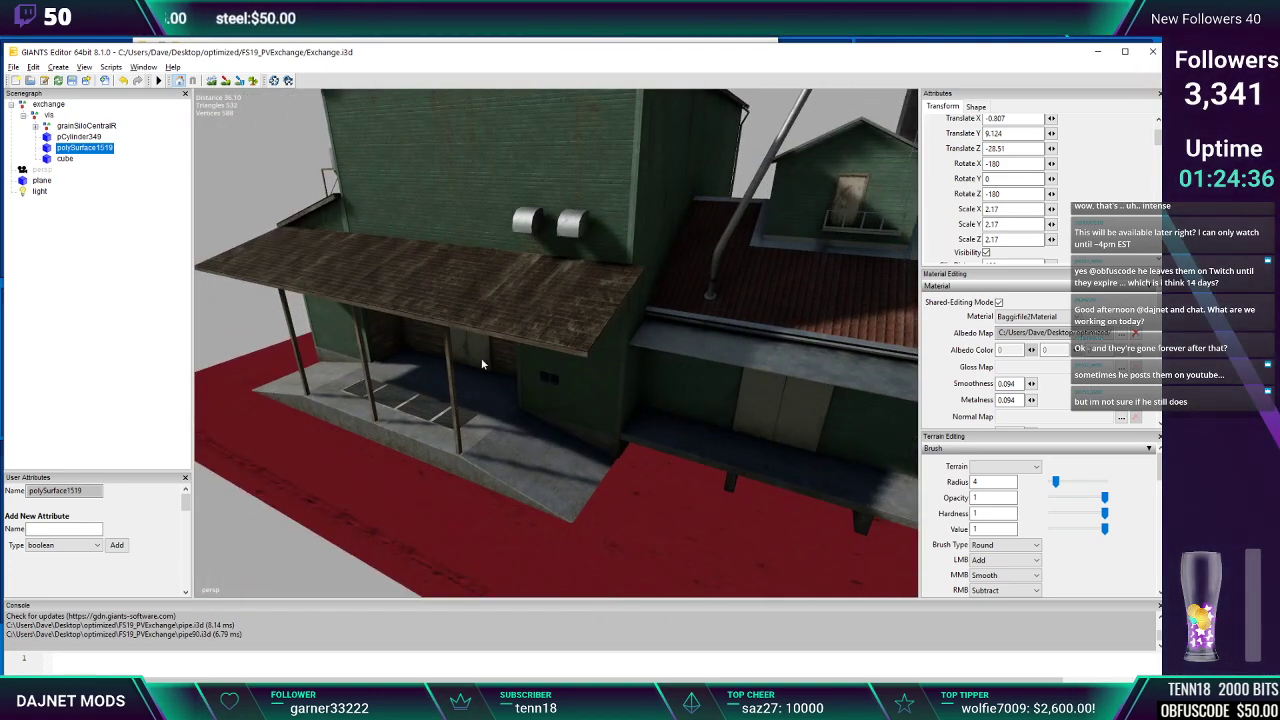
Select the vis transform group and collapse it in the scene hierarchy
left_click(452, 425)
left_click_drag(452, 425, 720, 347, "alt")
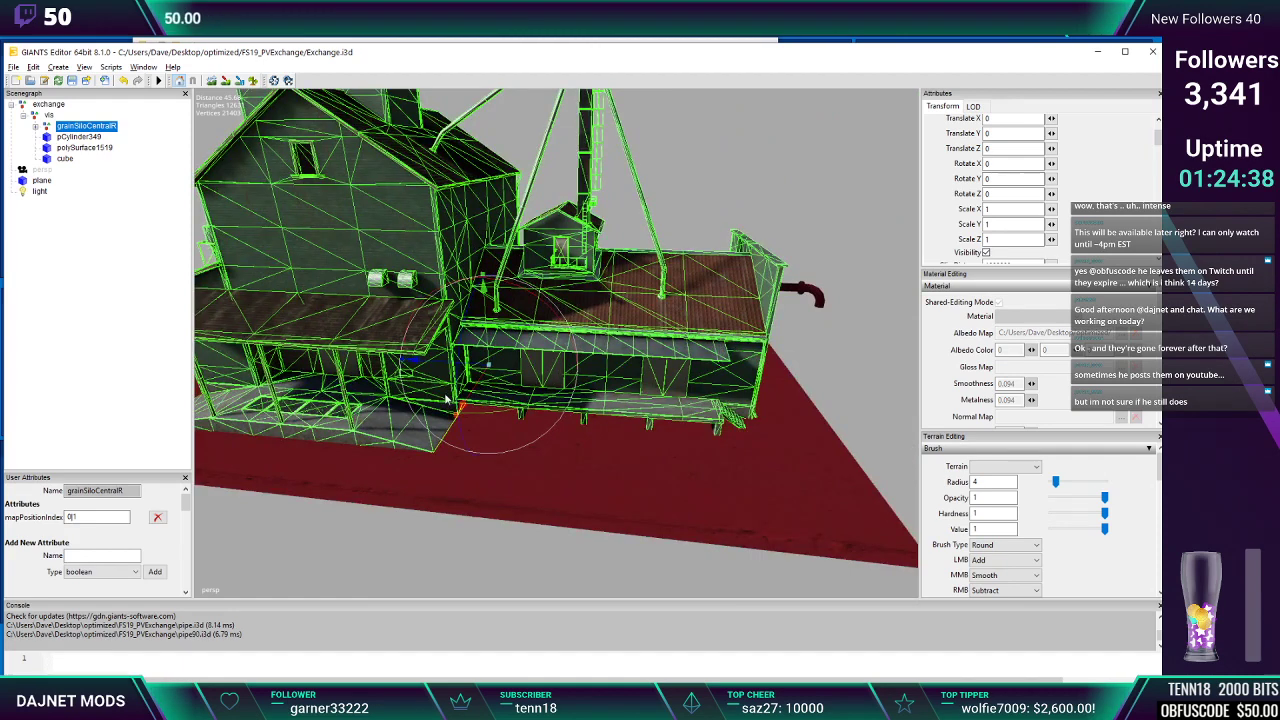
left_click(117, 228)
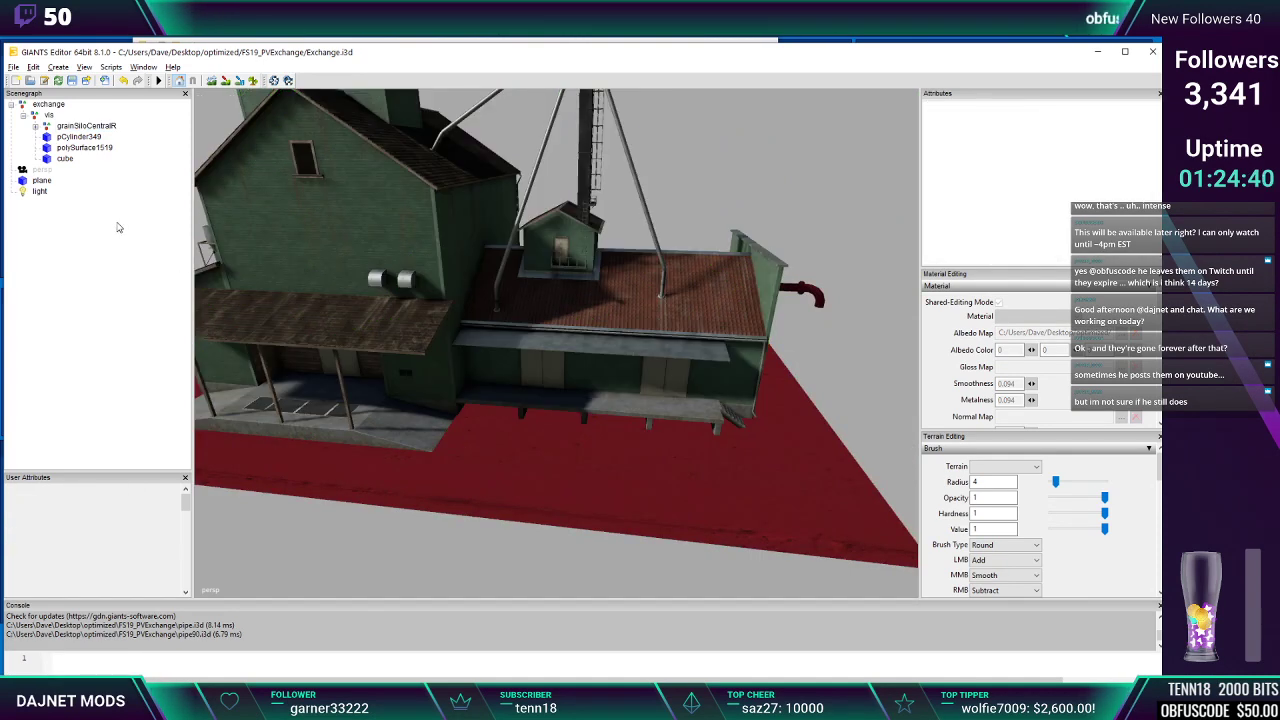
left_click(48, 115)
left_click(23, 115)
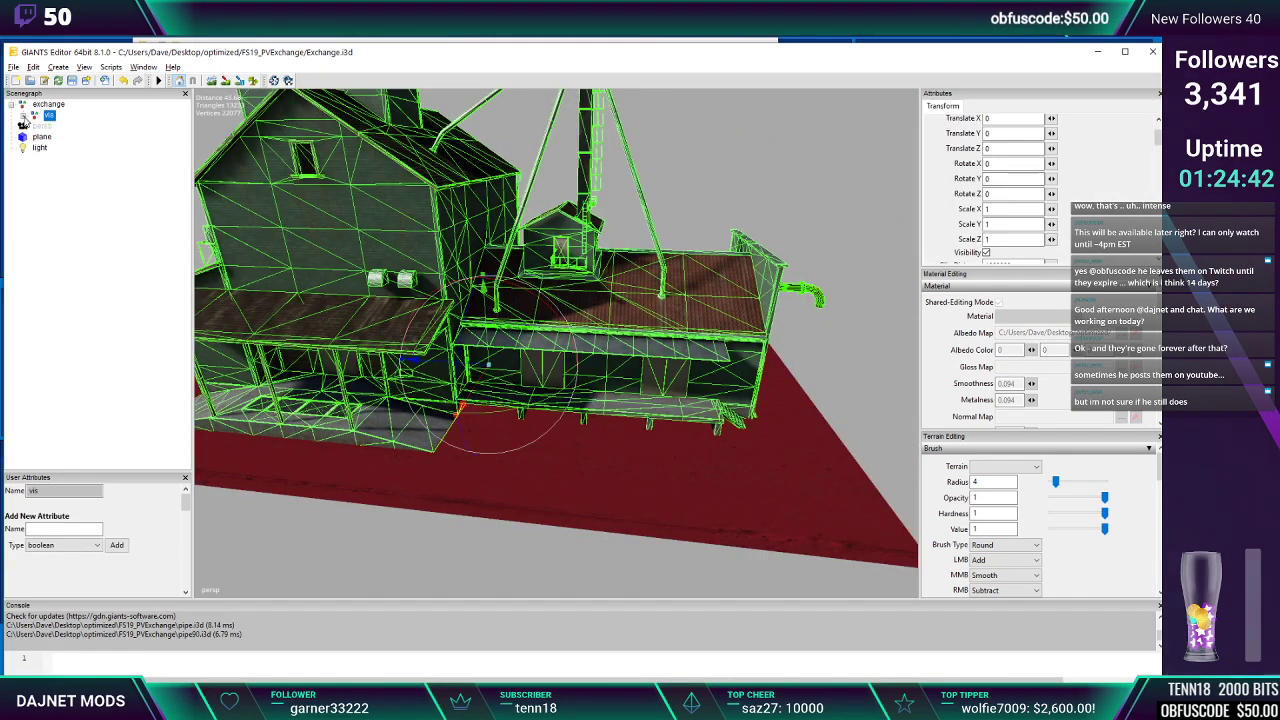
Look over the whole building, save the Exchange.i3d scene and minimize the editor
scroll(358, 240, "down", 3)
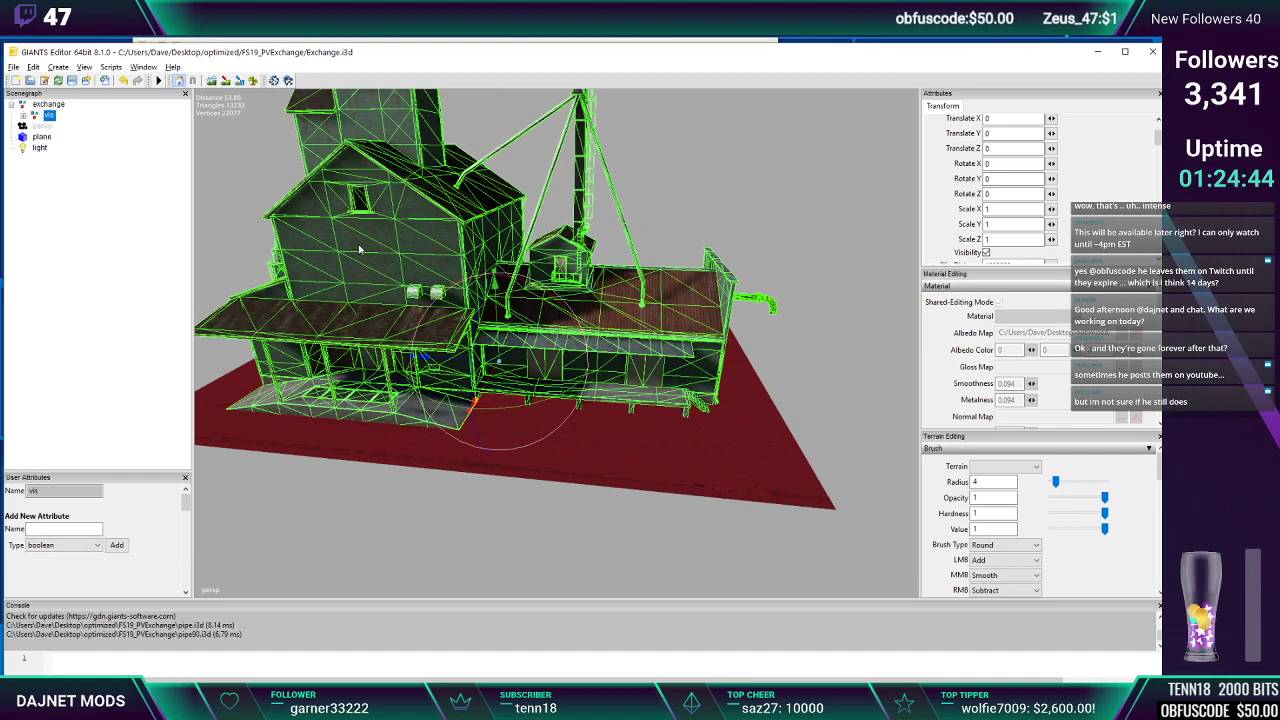
middle_click_drag(360, 248, 374, 260, "alt")
left_click_drag(374, 260, 421, 245, "alt")
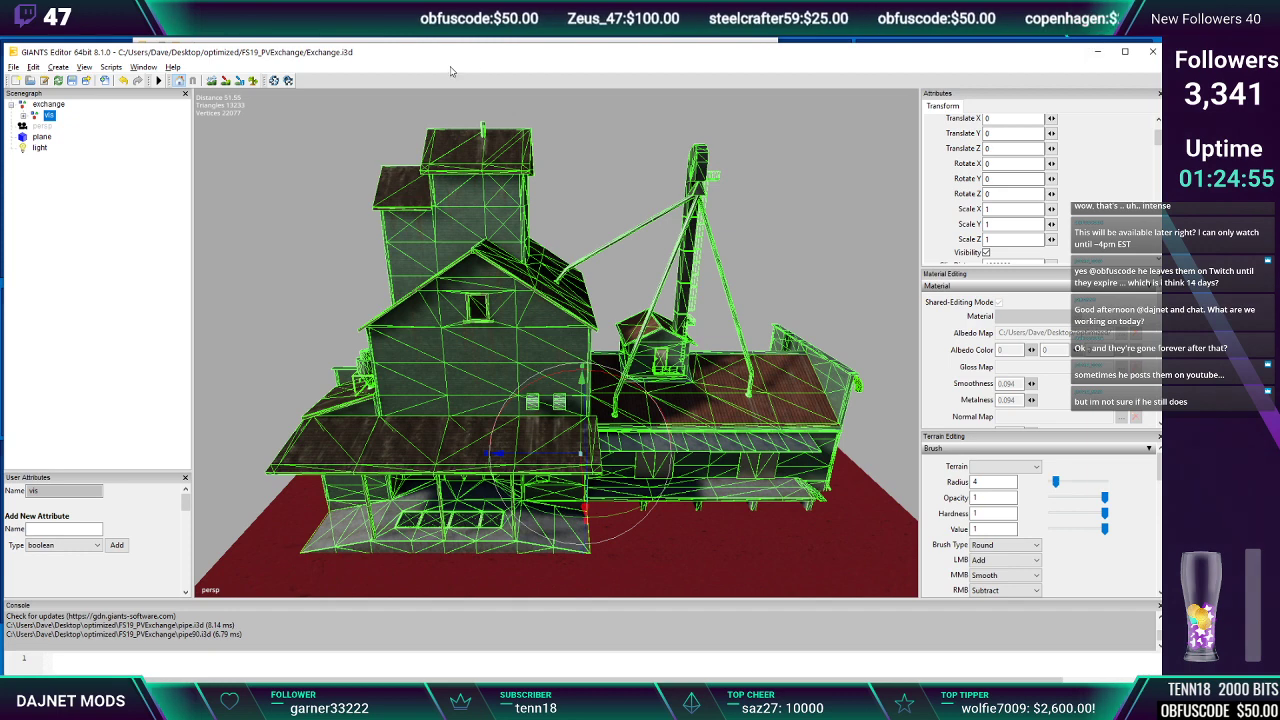
key("ctrl+s")
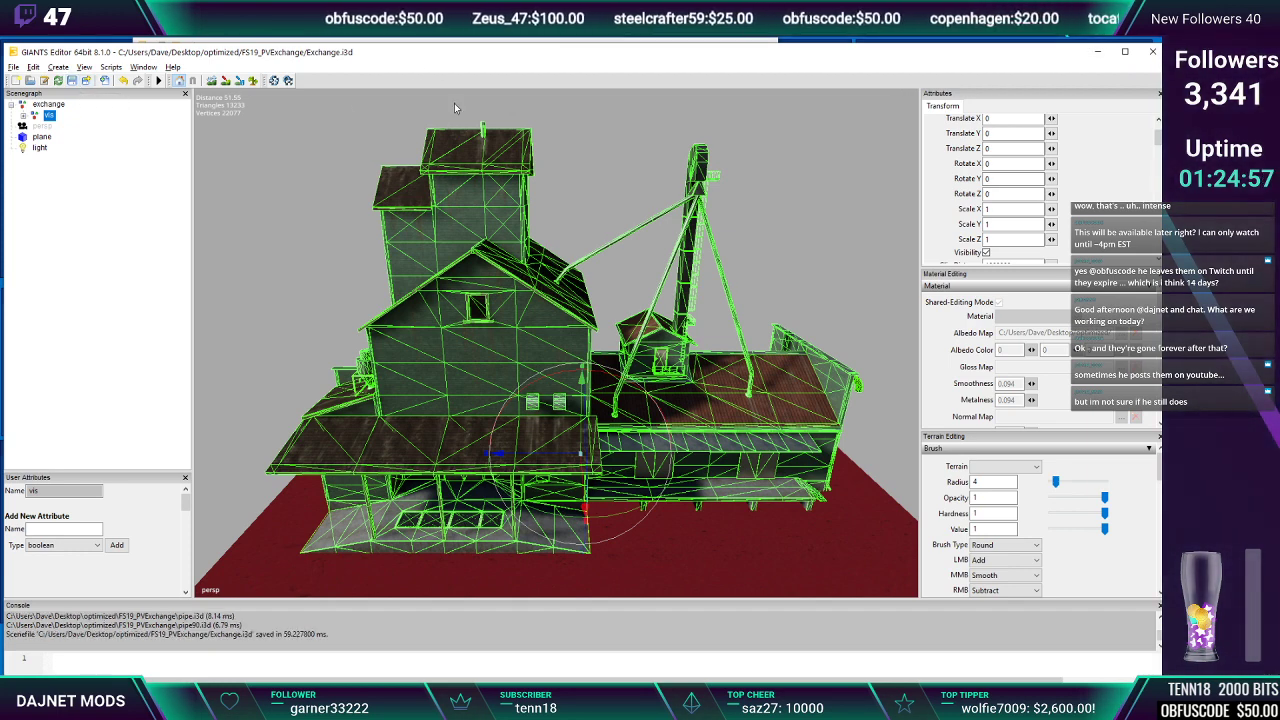
left_click(1098, 52)
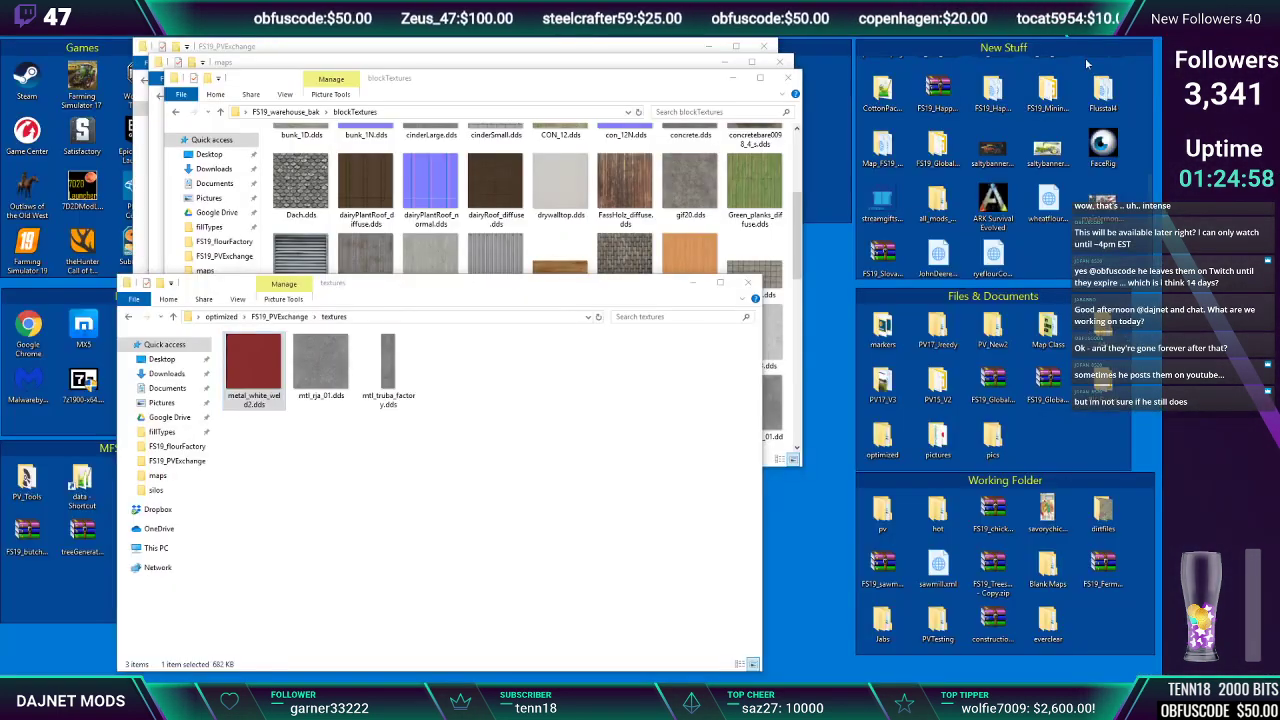
Go up from textures to the FS19_PVExchange folder and clear the blockTextures and maps windows away from the other Explorer window
left_click(616, 476)
left_click(279, 317)
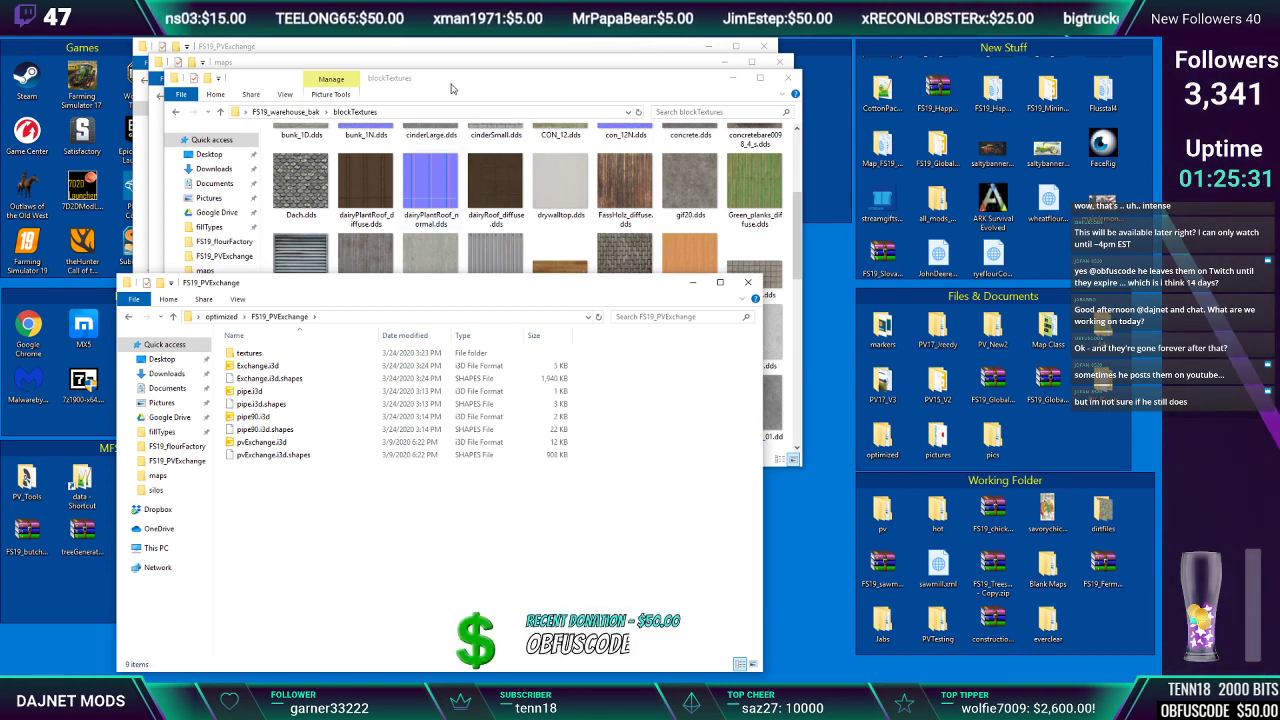
left_click_drag(450, 84, 444, 336)
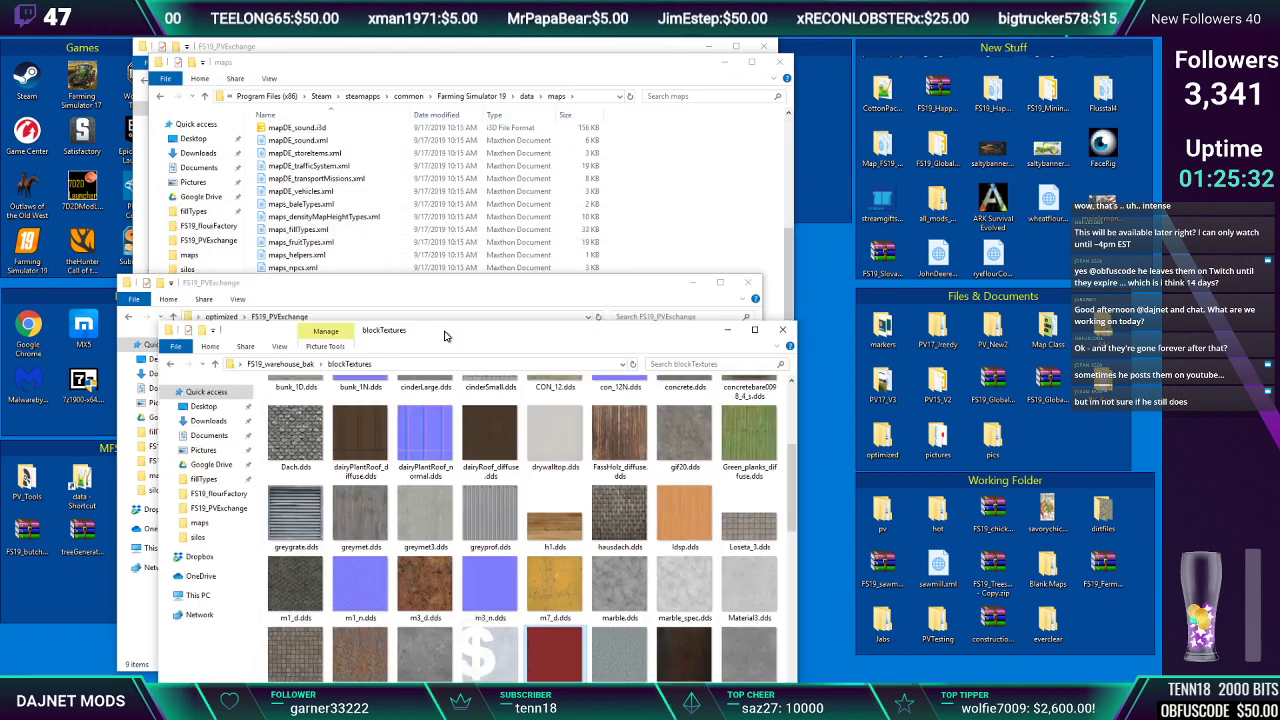
left_click(446, 88)
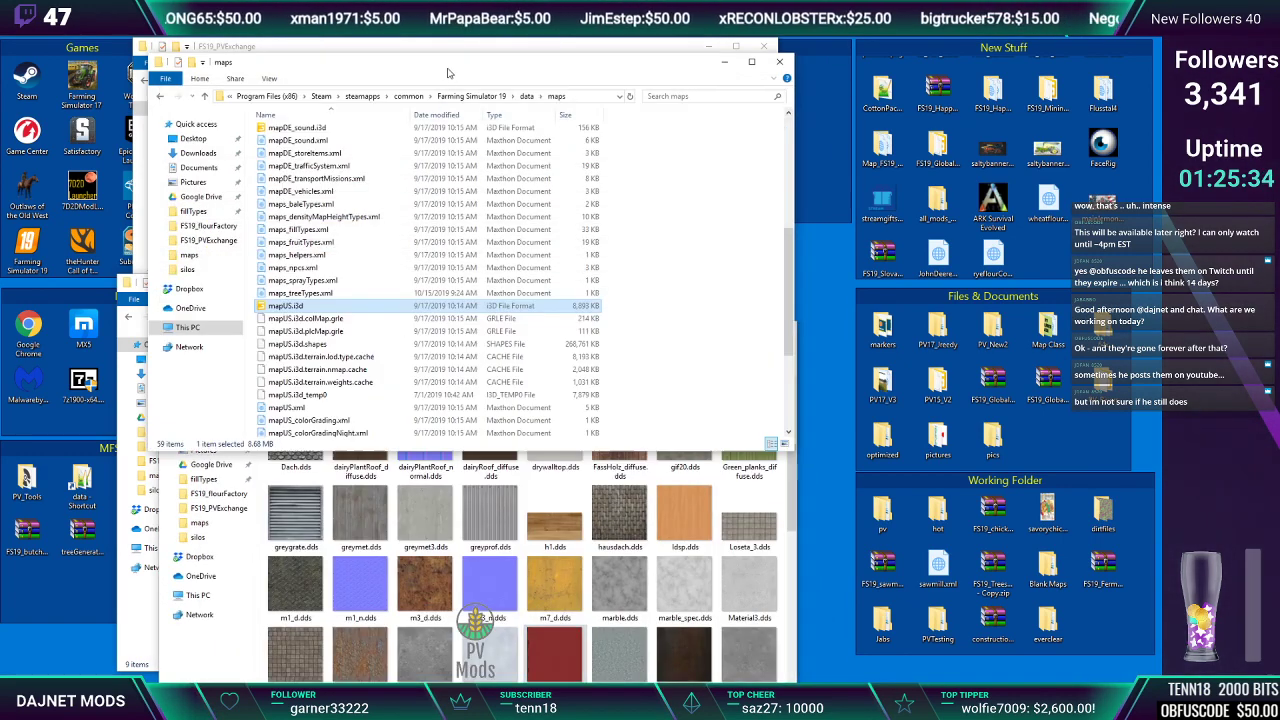
left_click(724, 62)
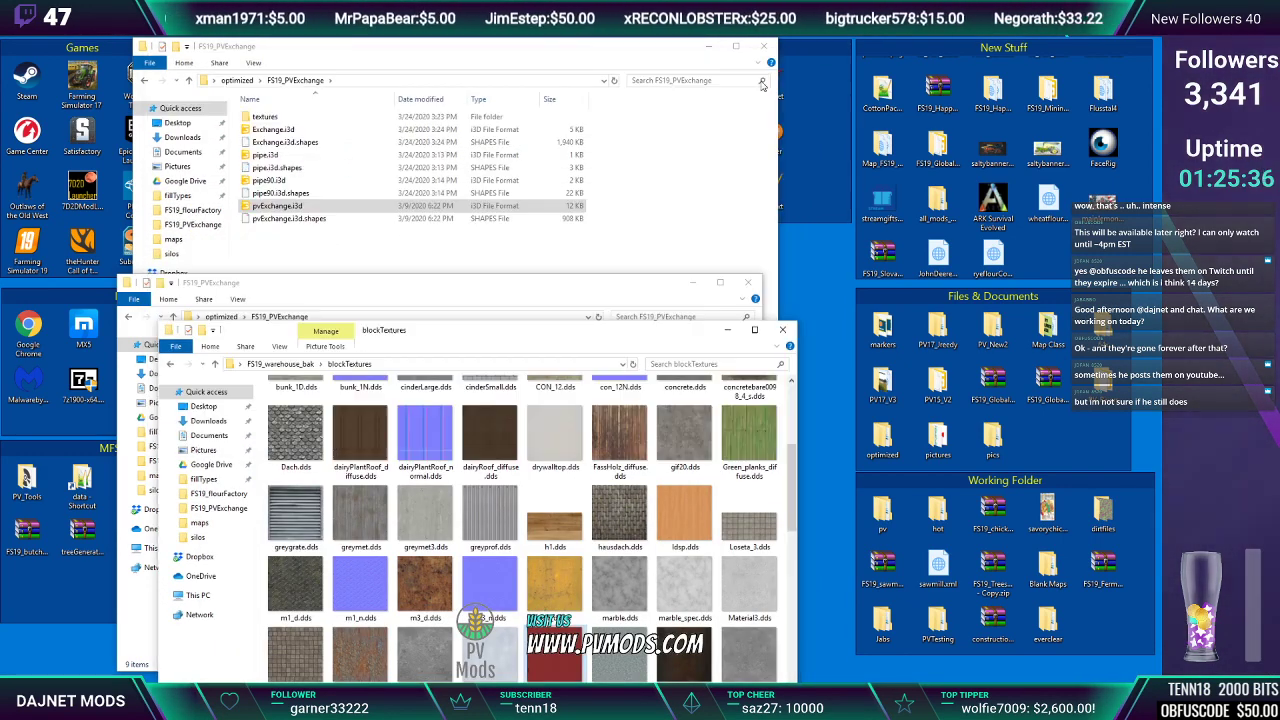
Copy modDesc.xml and l10n_en.xml from the optimized FS19_fritoFactory folder into the FS19_PVExchange folder
left_click(245, 80)
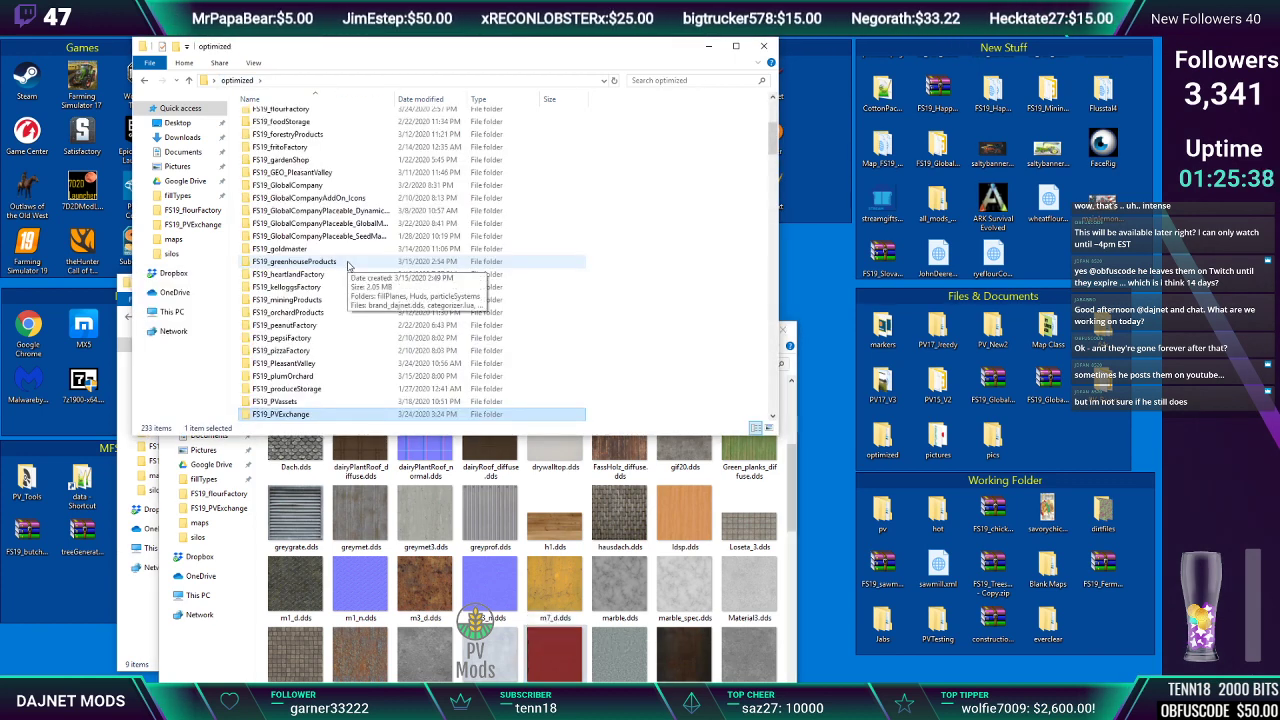
double_click(294, 150)
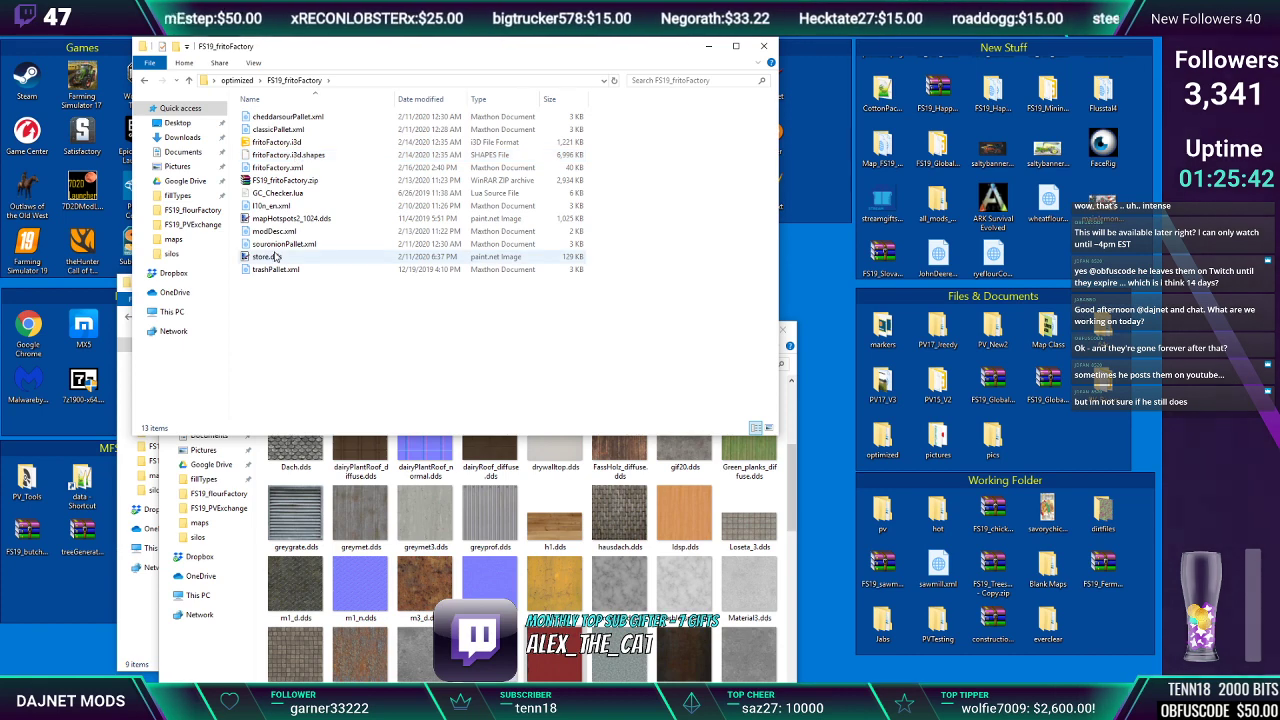
left_click(272, 233)
right_click(272, 235)
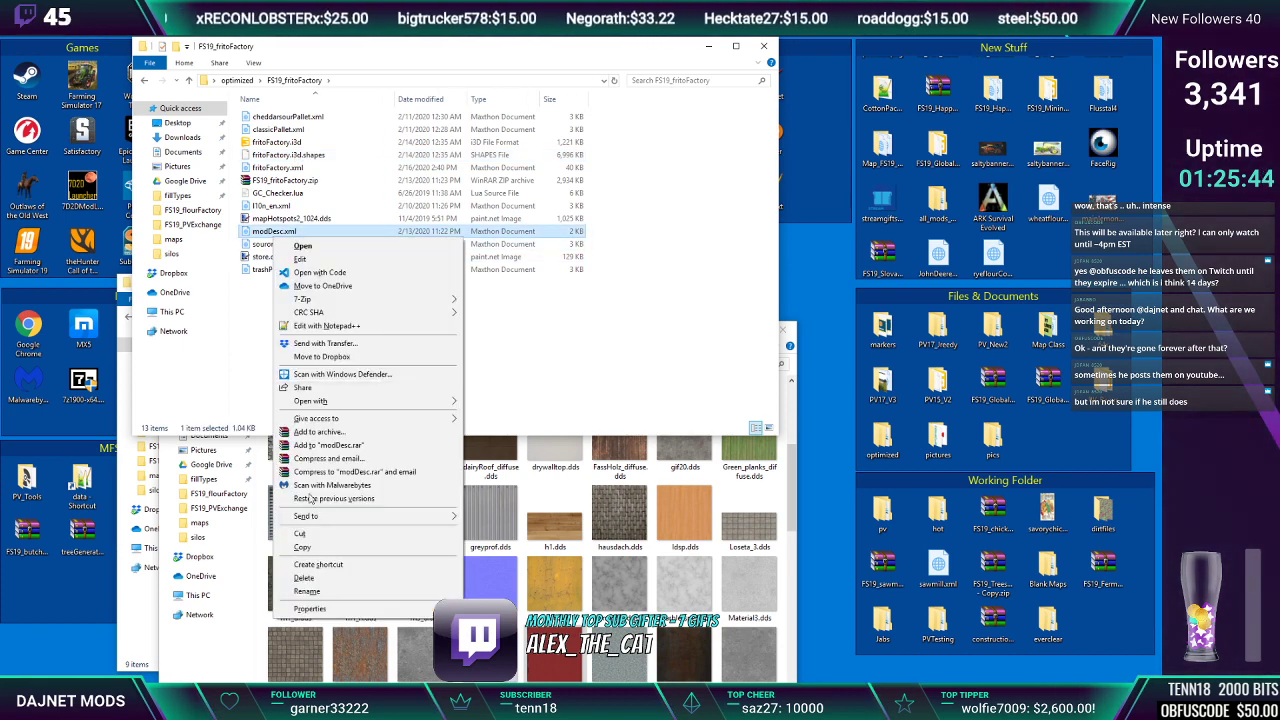
left_click(302, 547)
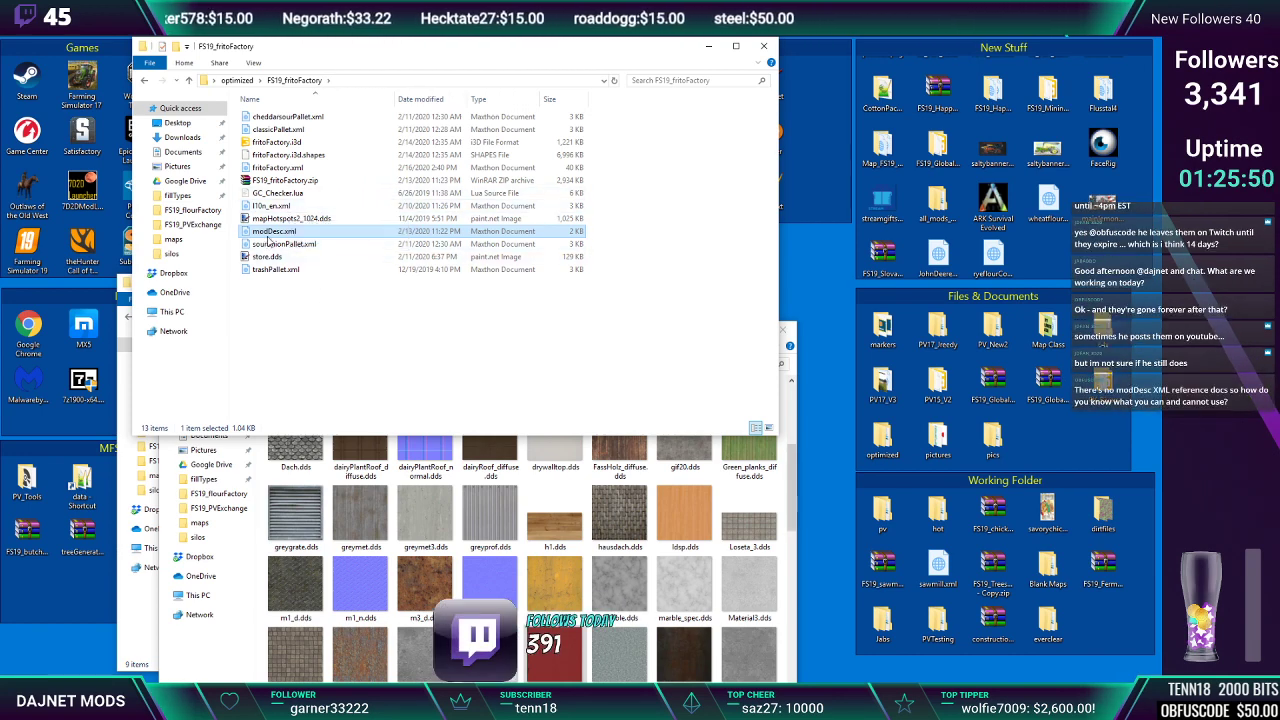
left_click(440, 207, "ctrl")
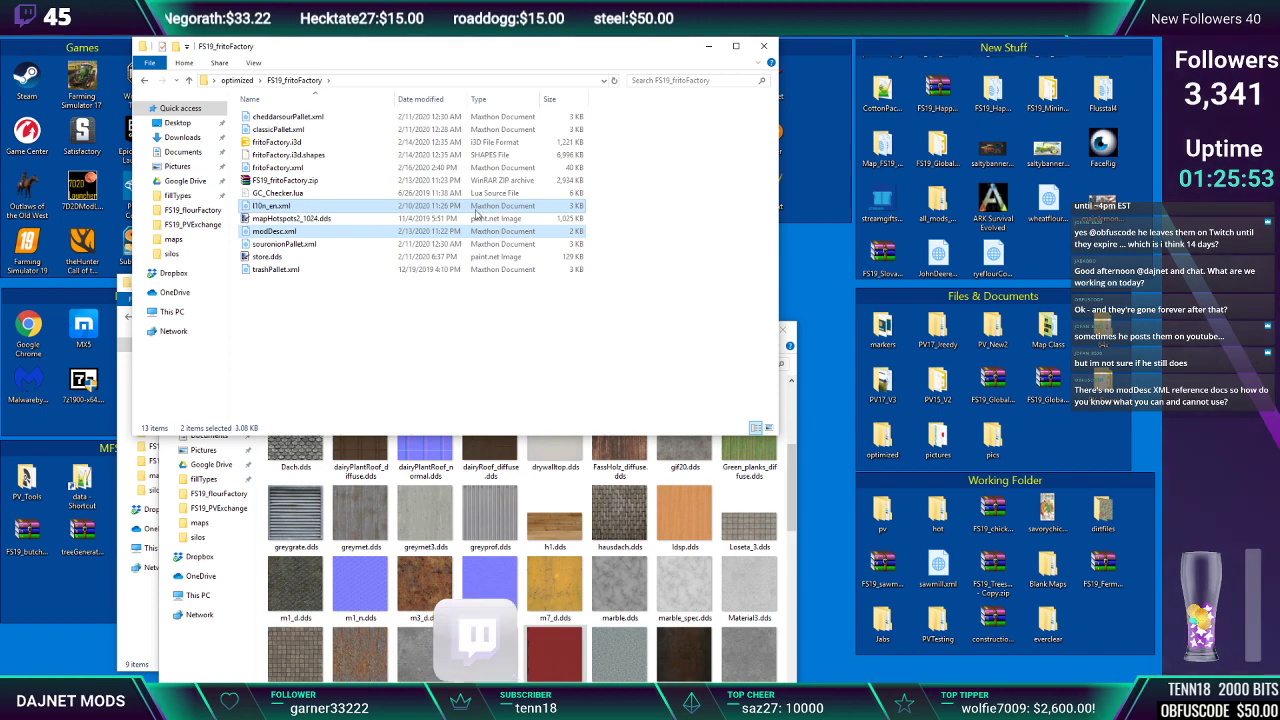
right_click(304, 232)
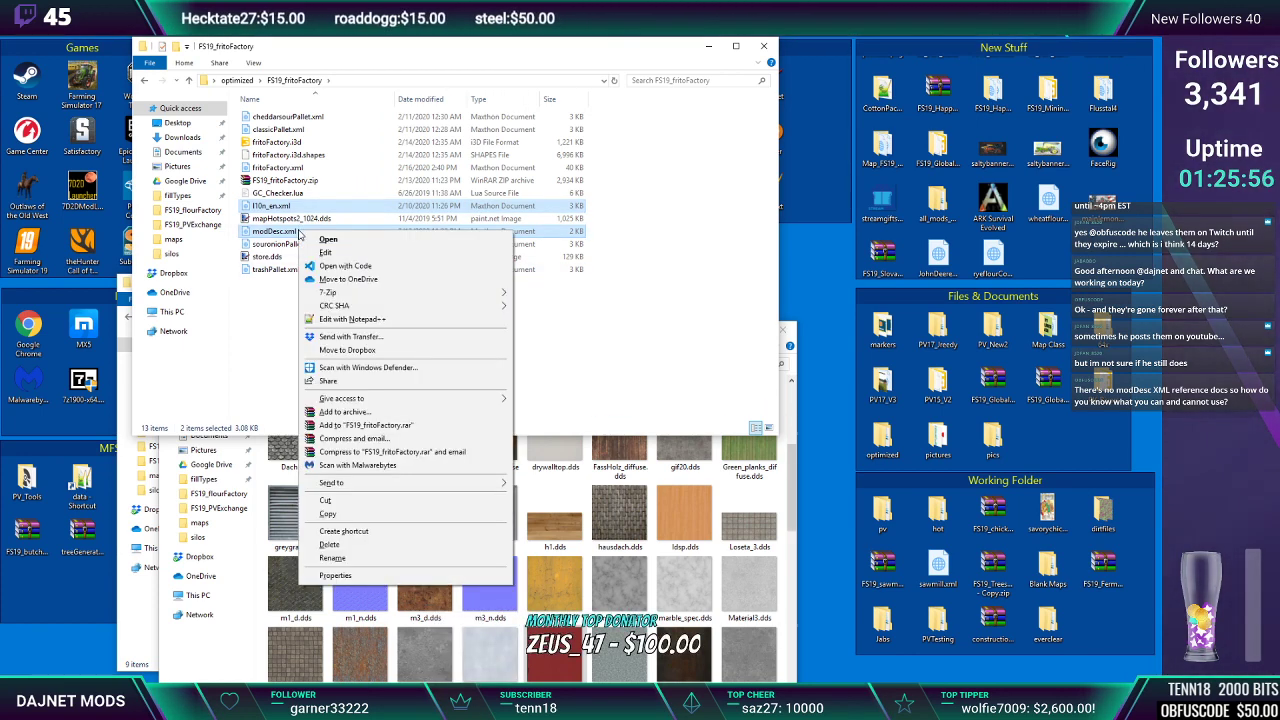
left_click(348, 500)
left_click(137, 625)
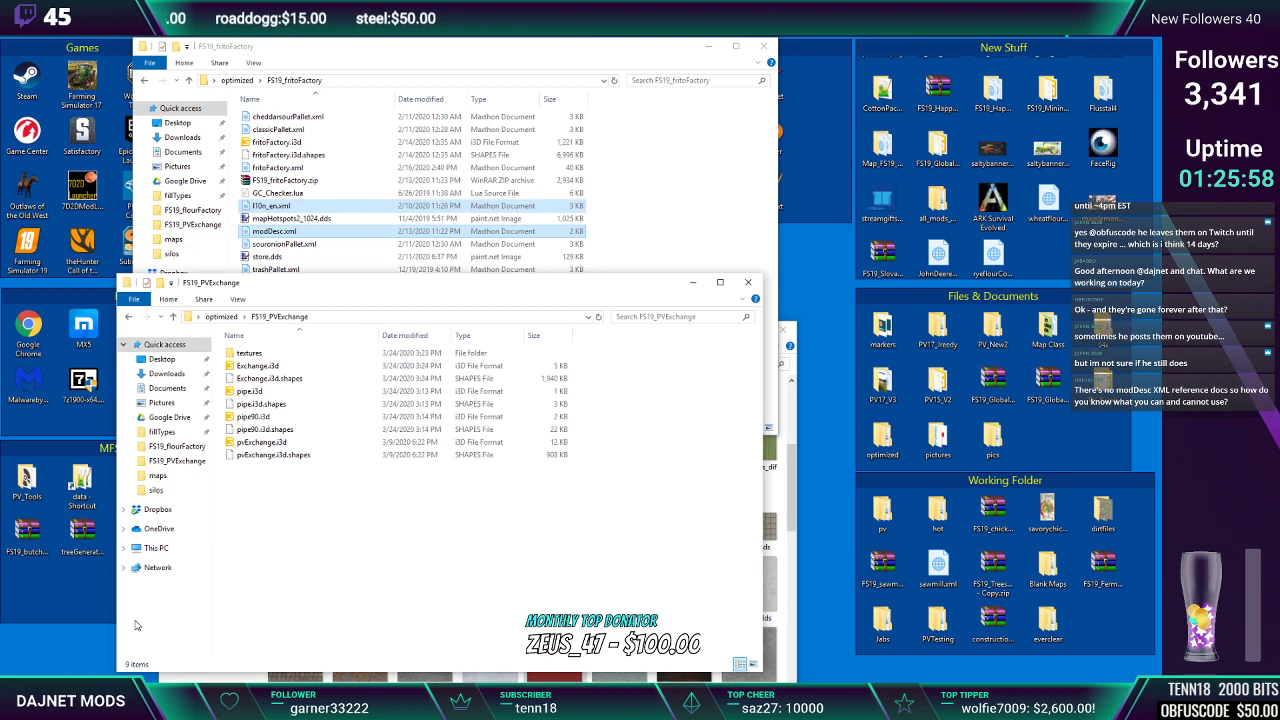
right_click(406, 542)
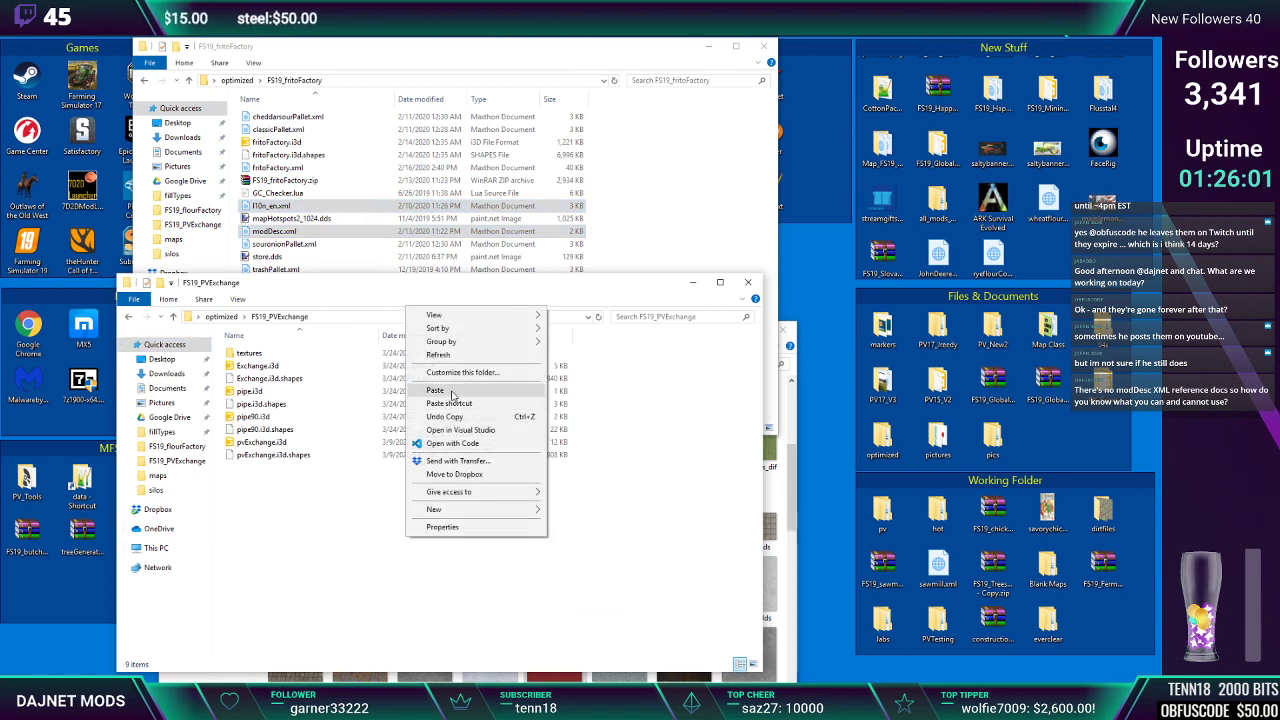
left_click(452, 395)
Copy GC_Checker.lua from FS19_fritoFactory into the FS19_PVExchange folder
left_click(656, 186)
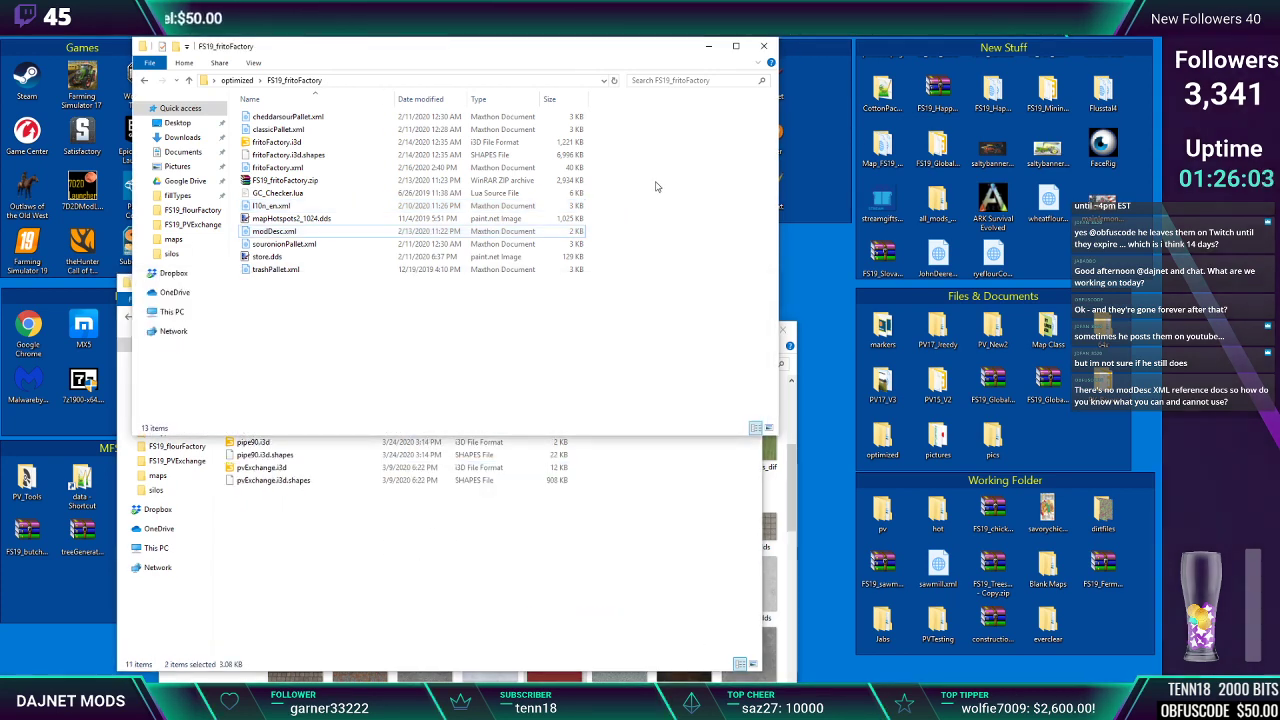
right_click(321, 195)
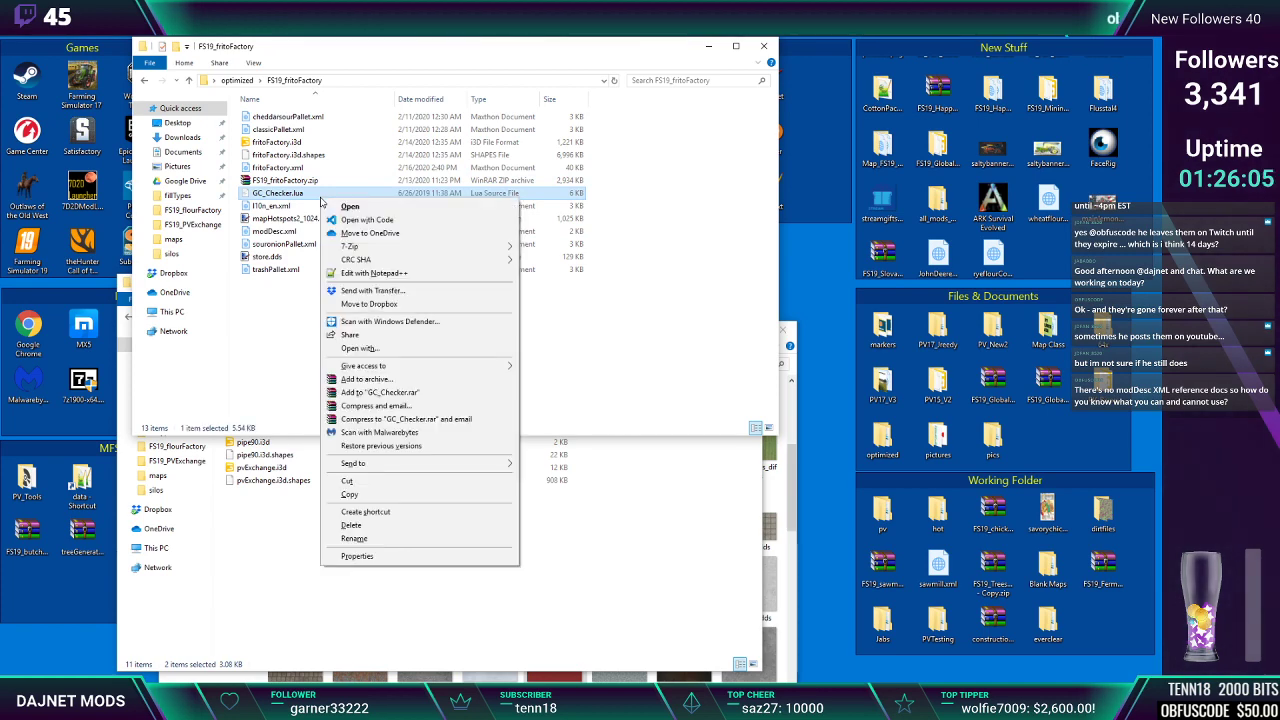
left_click(345, 497)
right_click(311, 351)
left_click(345, 437)
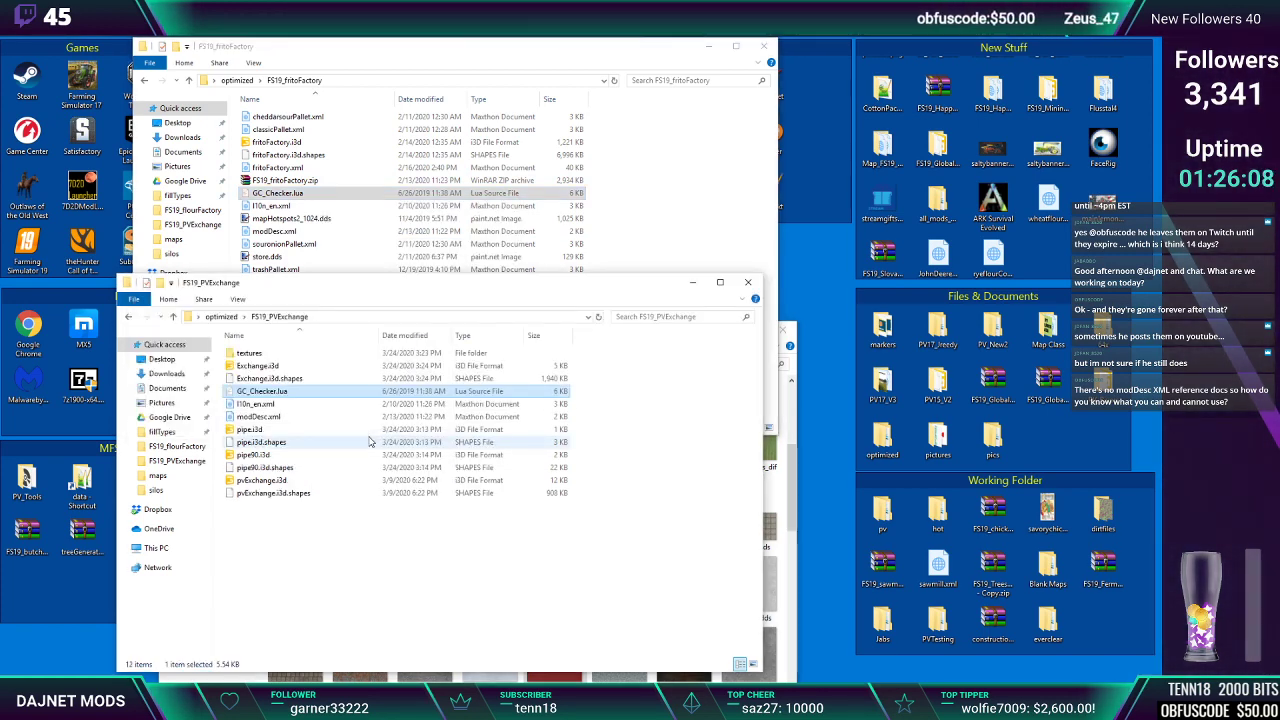
Copy the store.dds image from FS19_fritoFactory into the FS19_PVExchange folder
left_click(656, 201)
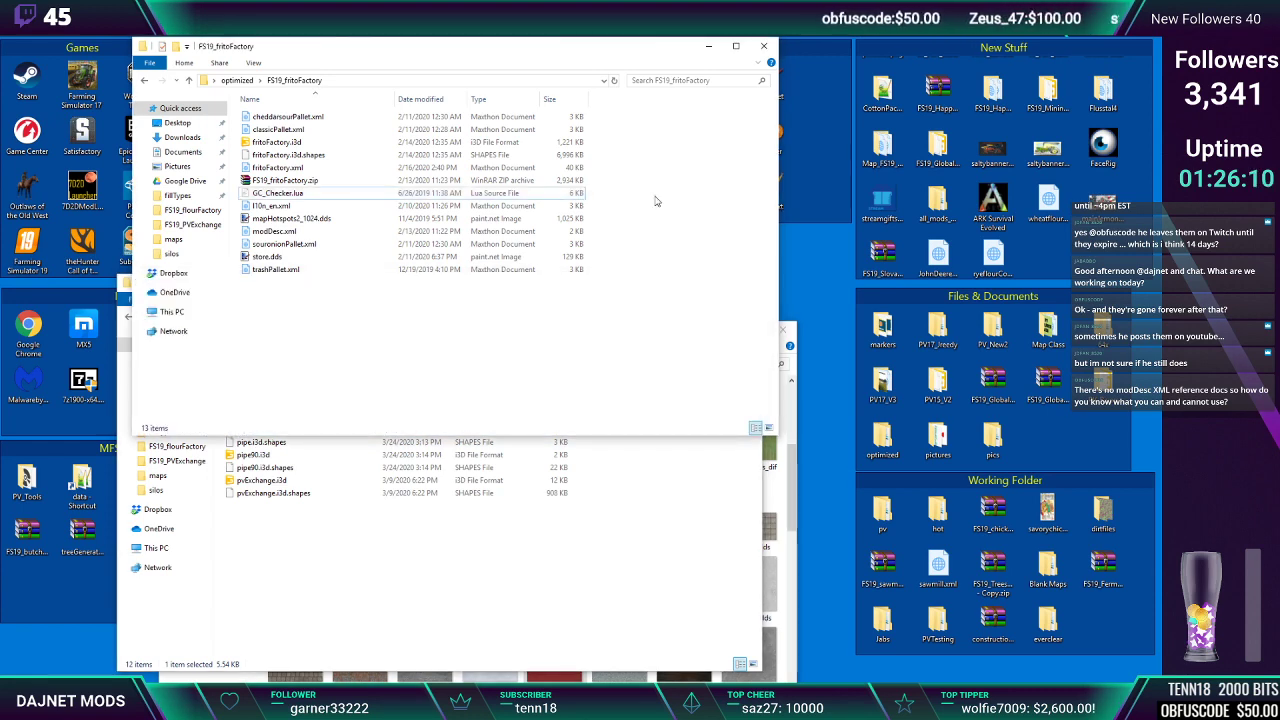
left_click(270, 257)
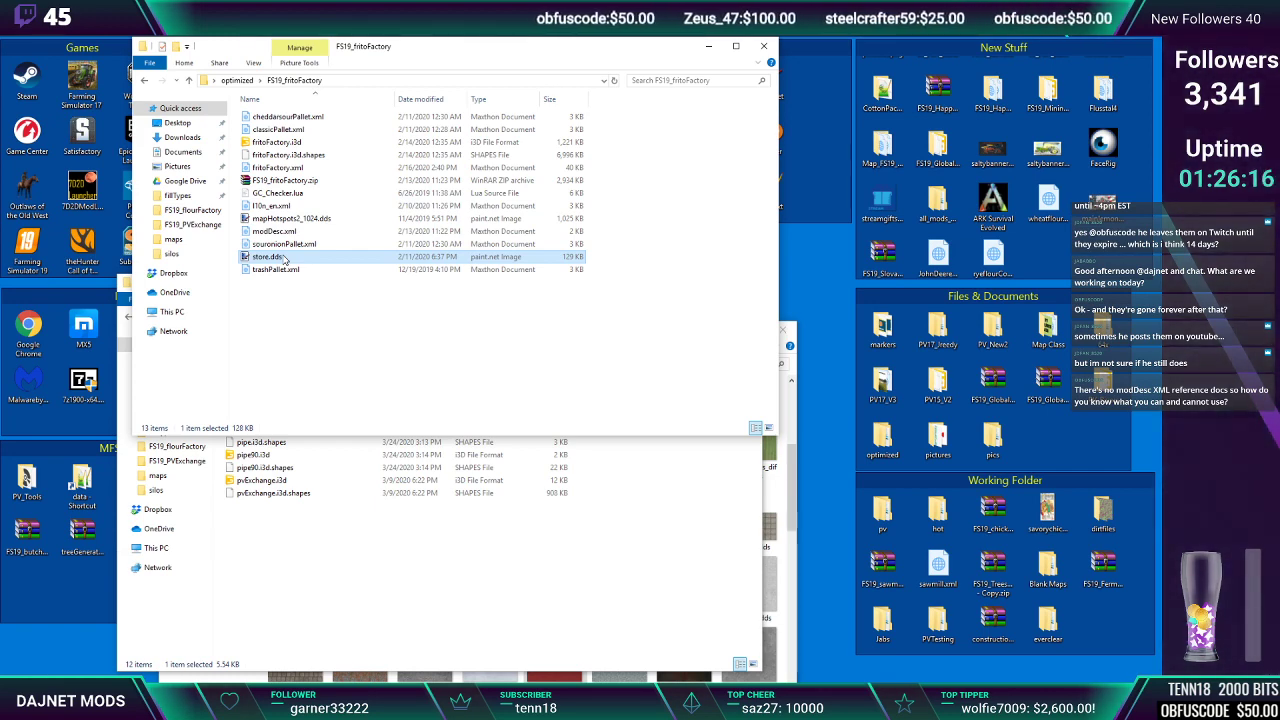
right_click(285, 259)
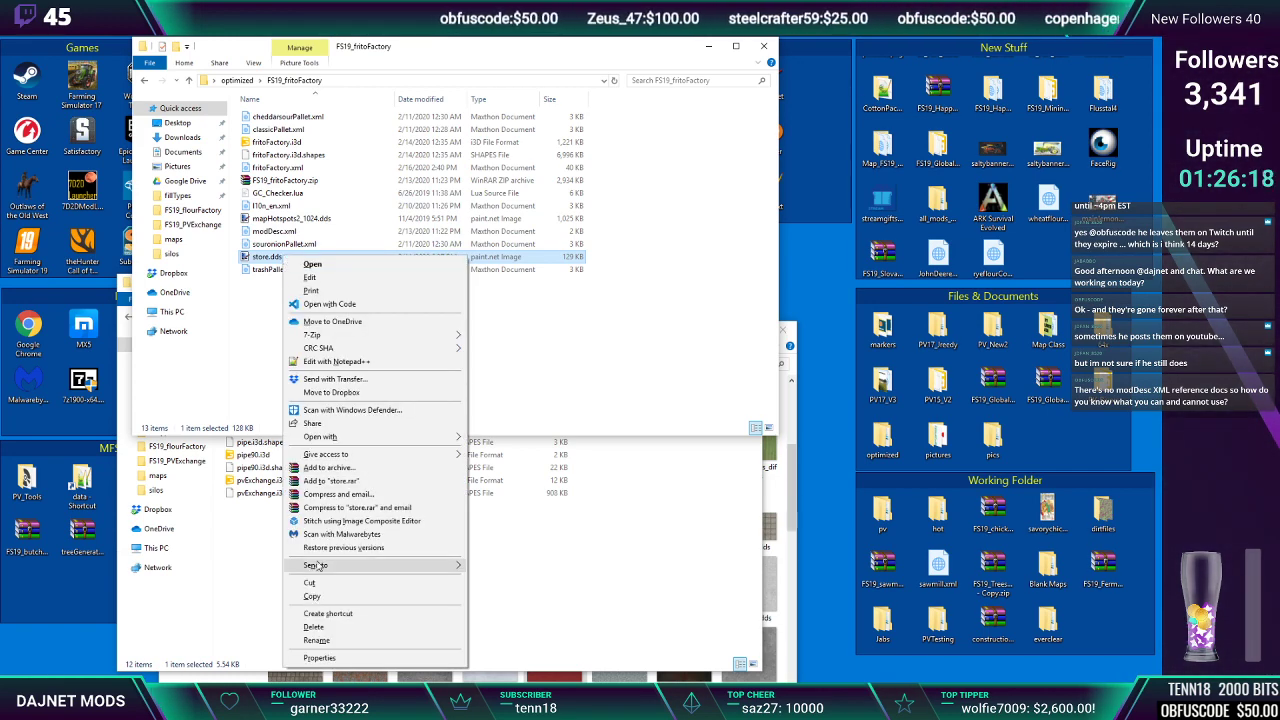
left_click(311, 596)
left_click(310, 594)
right_click(310, 594)
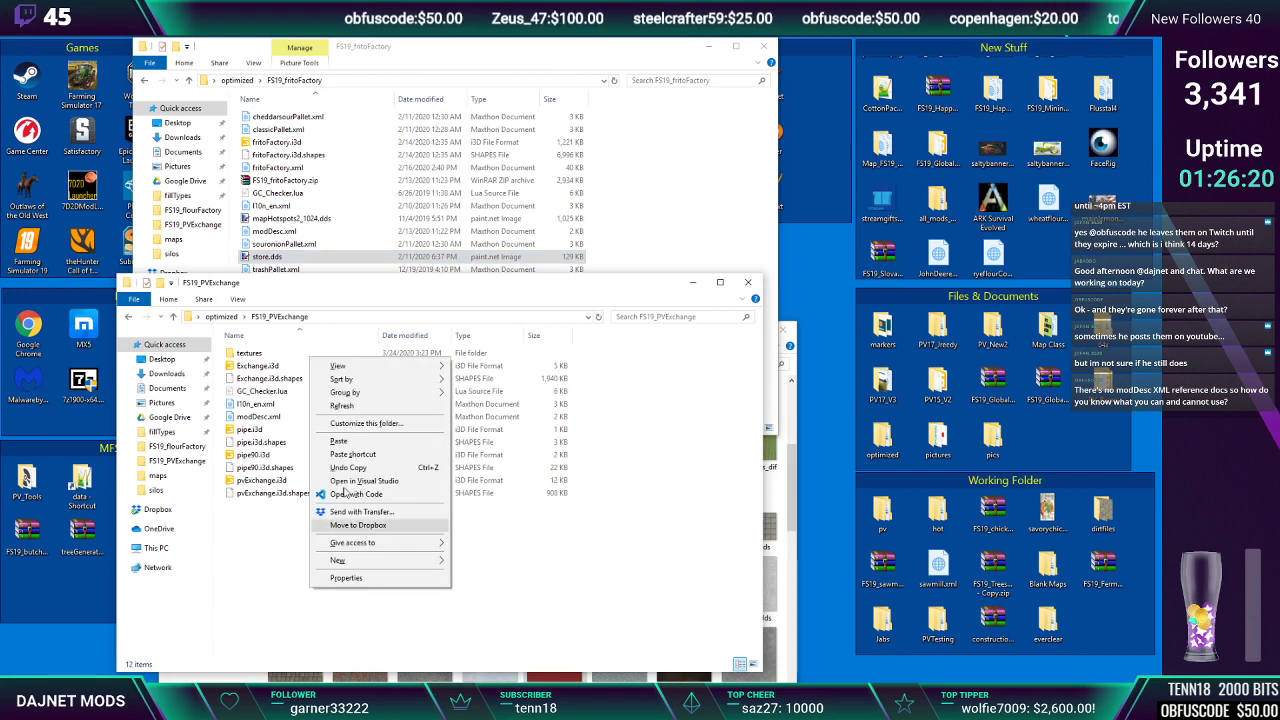
left_click(346, 450)
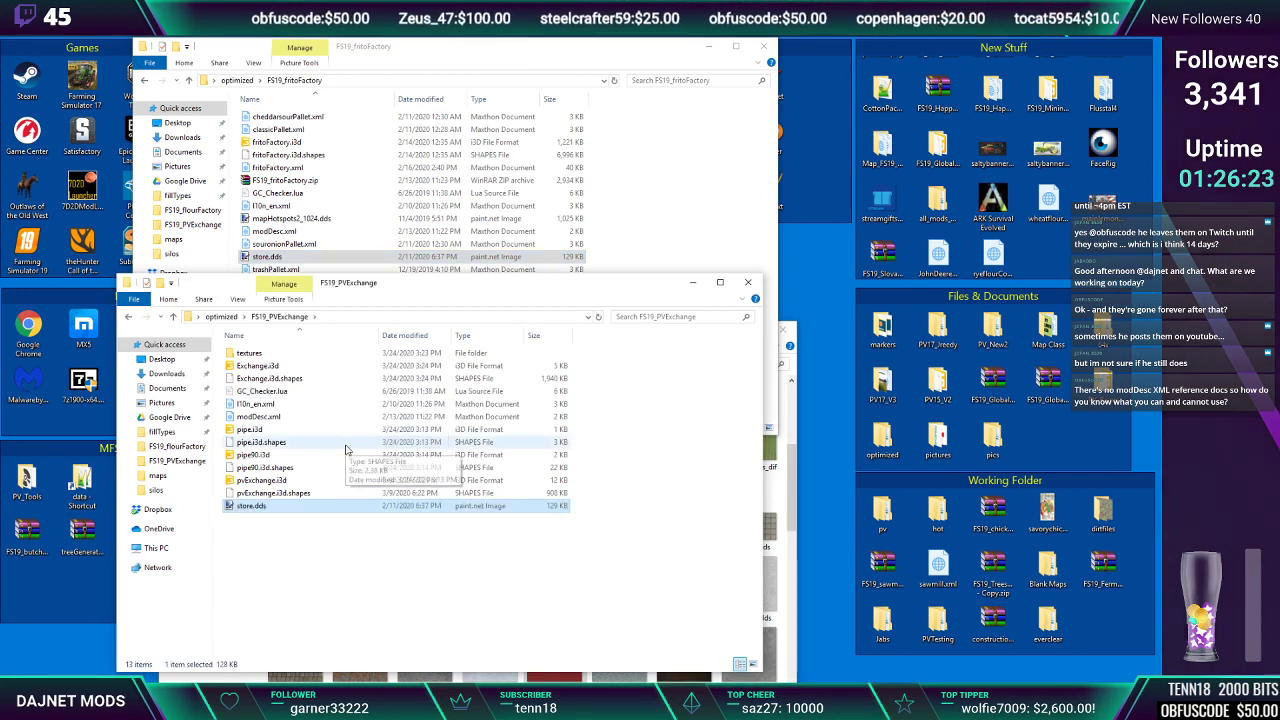
Copy fritoFactory.xml from FS19_fritoFactory into the FS19_PVExchange folder
left_click(470, 48)
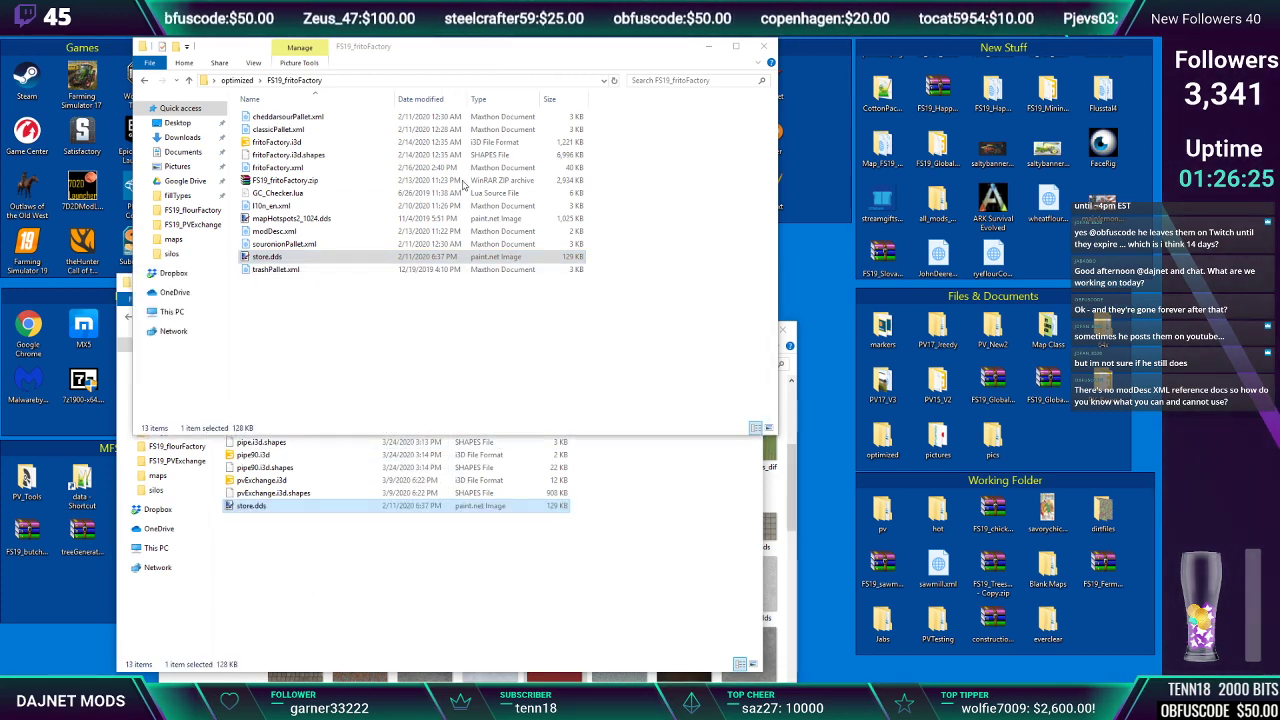
left_click(280, 170)
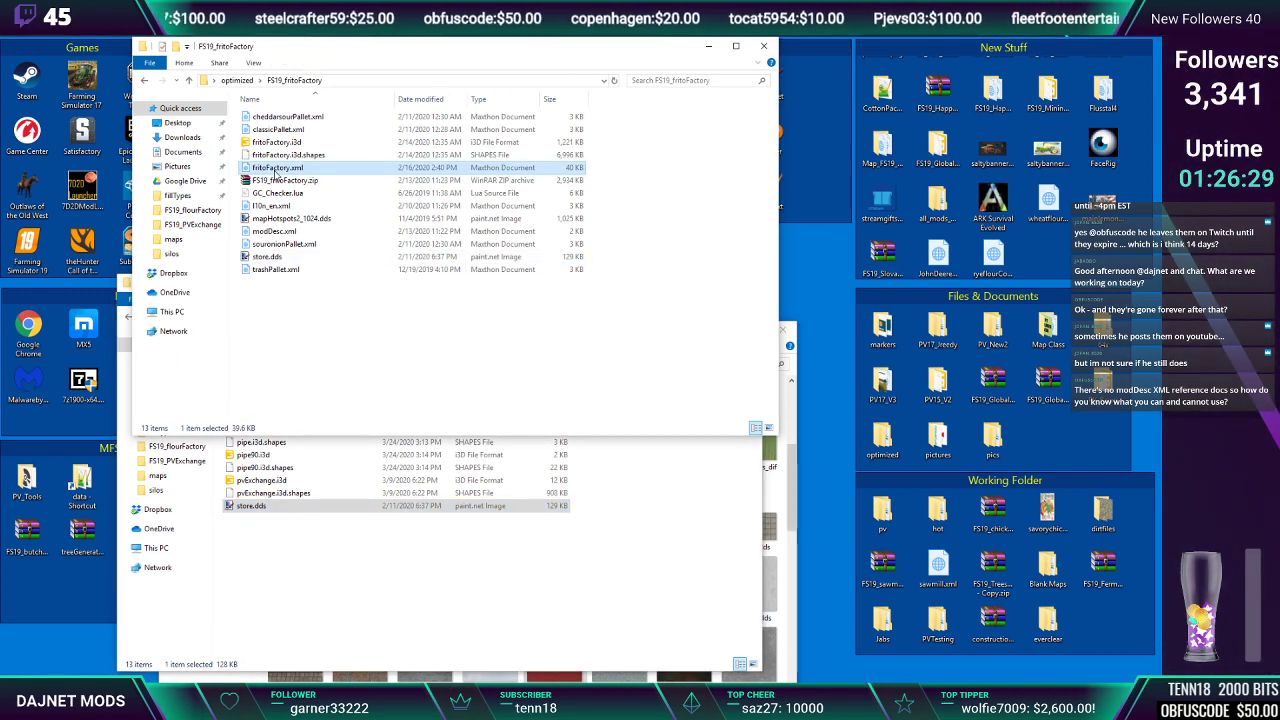
right_click(275, 172)
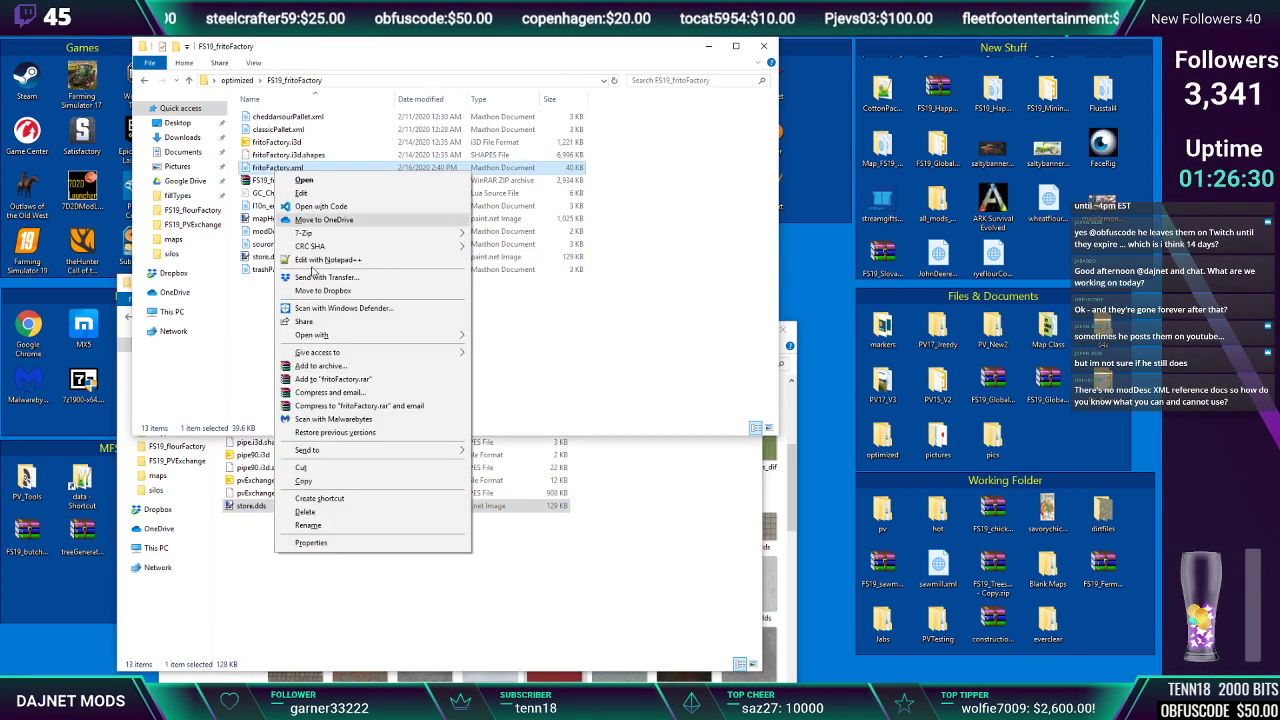
left_click(304, 483)
left_click(298, 572)
right_click(298, 572)
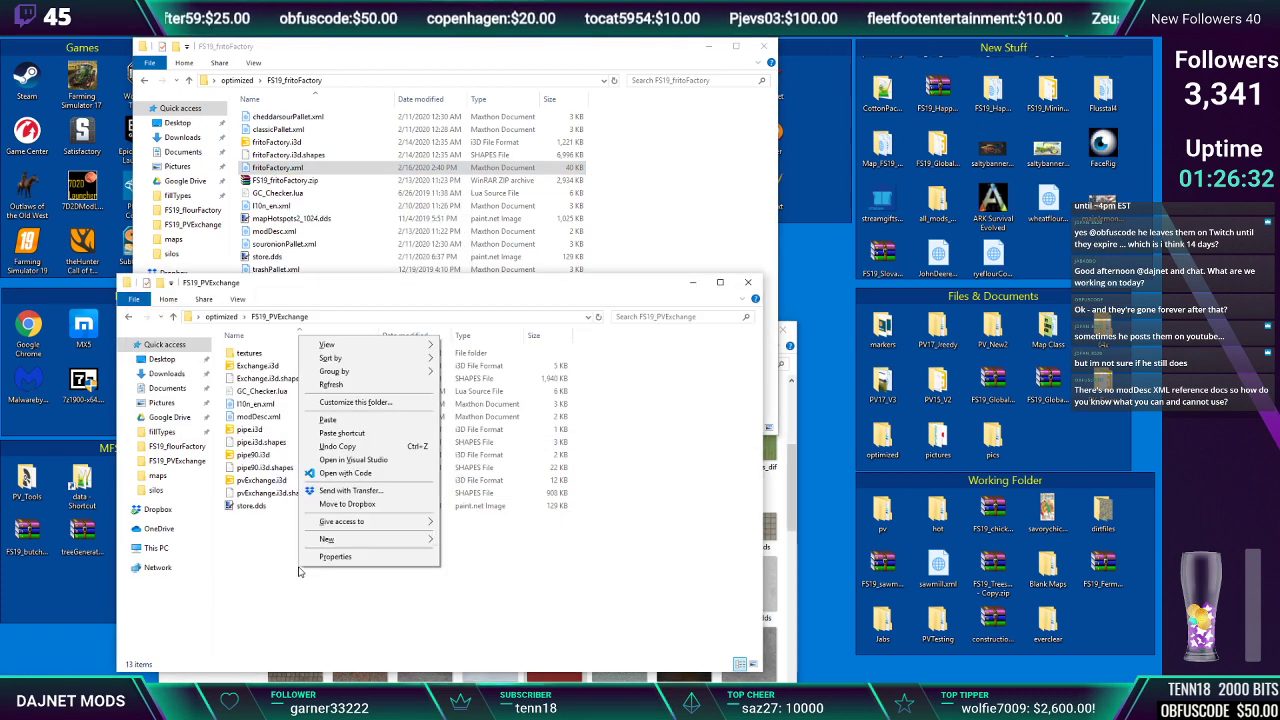
left_click(345, 428)
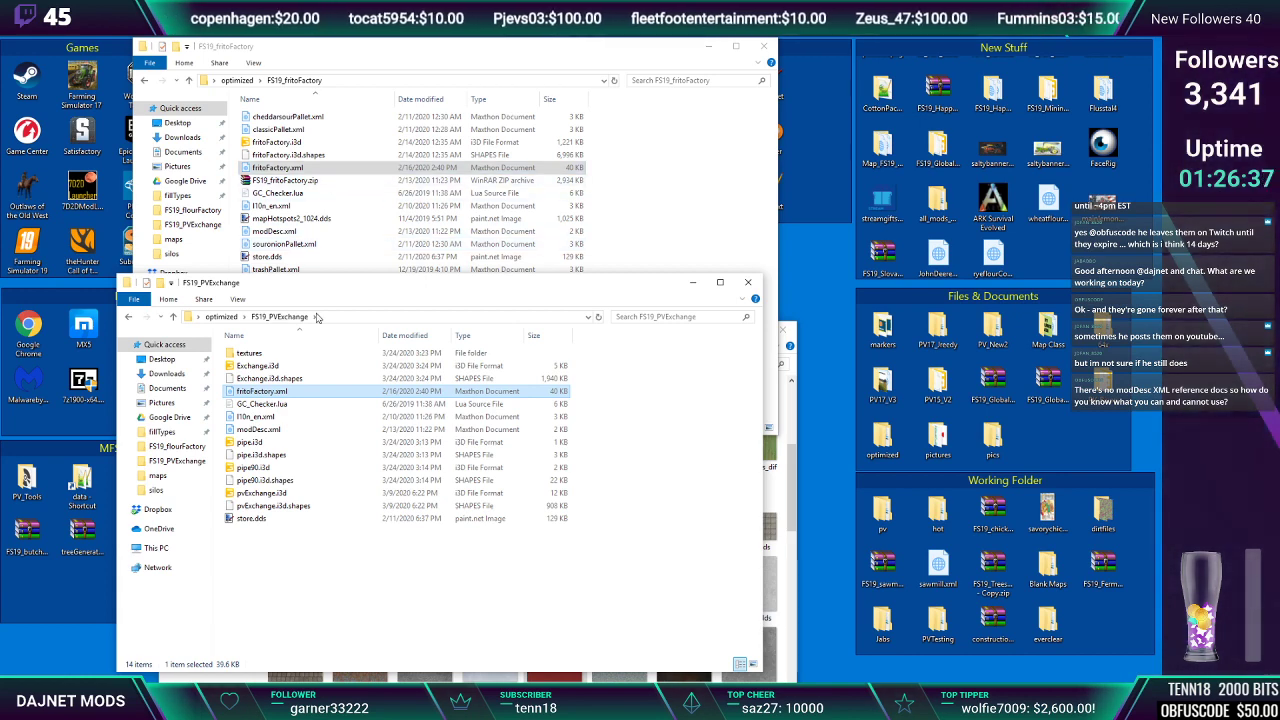
Rename the copied fritoFactory.xml in FS19_PVExchange to fruitExchange.xml
left_click(266, 600)
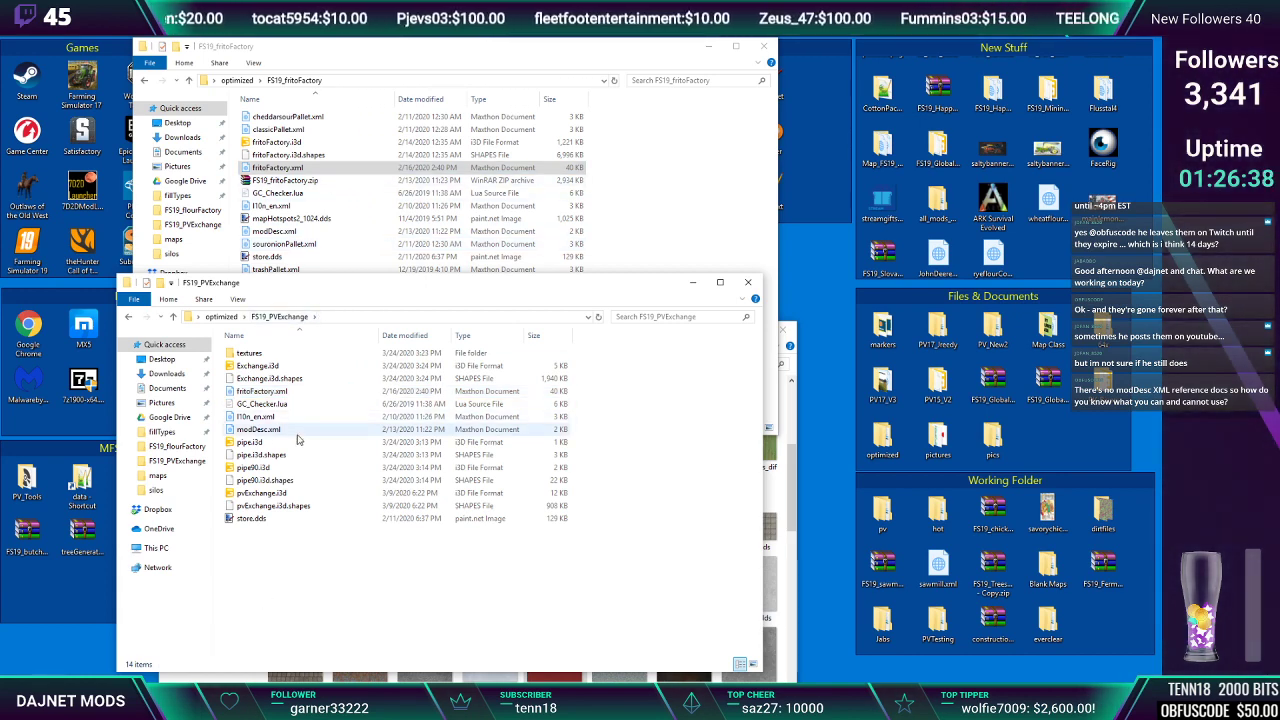
left_click(254, 393)
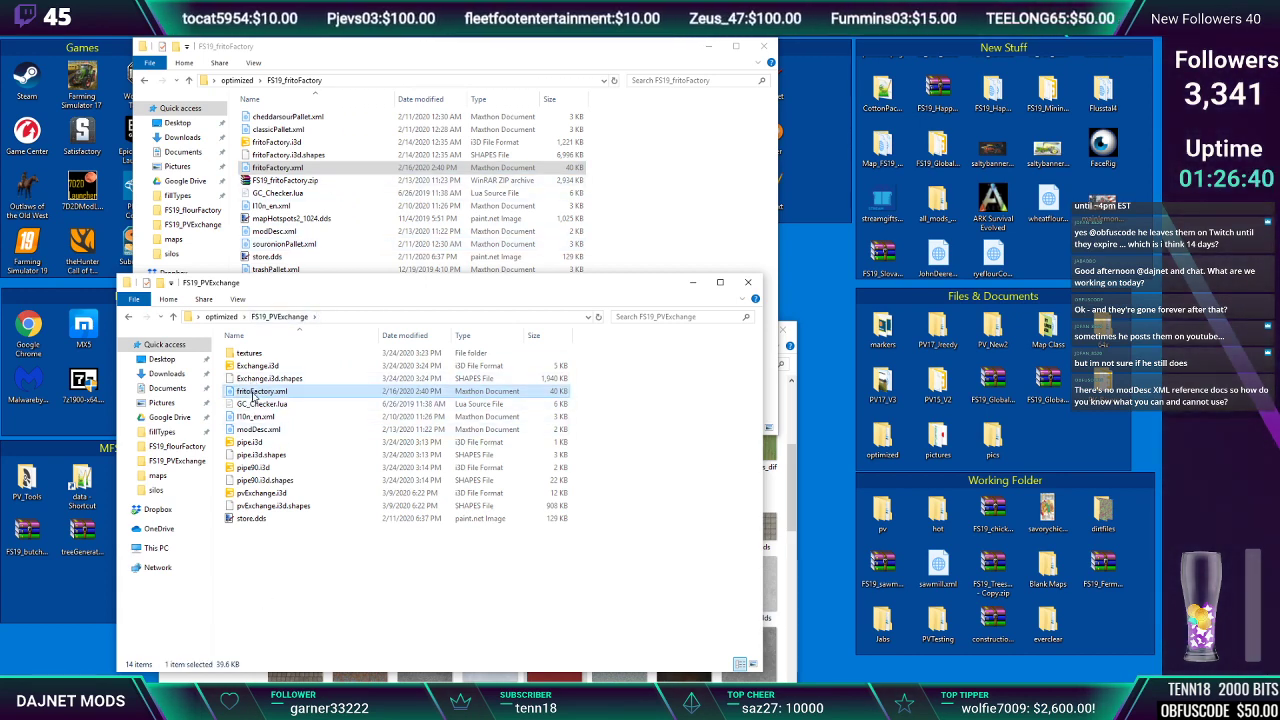
left_click(254, 392)
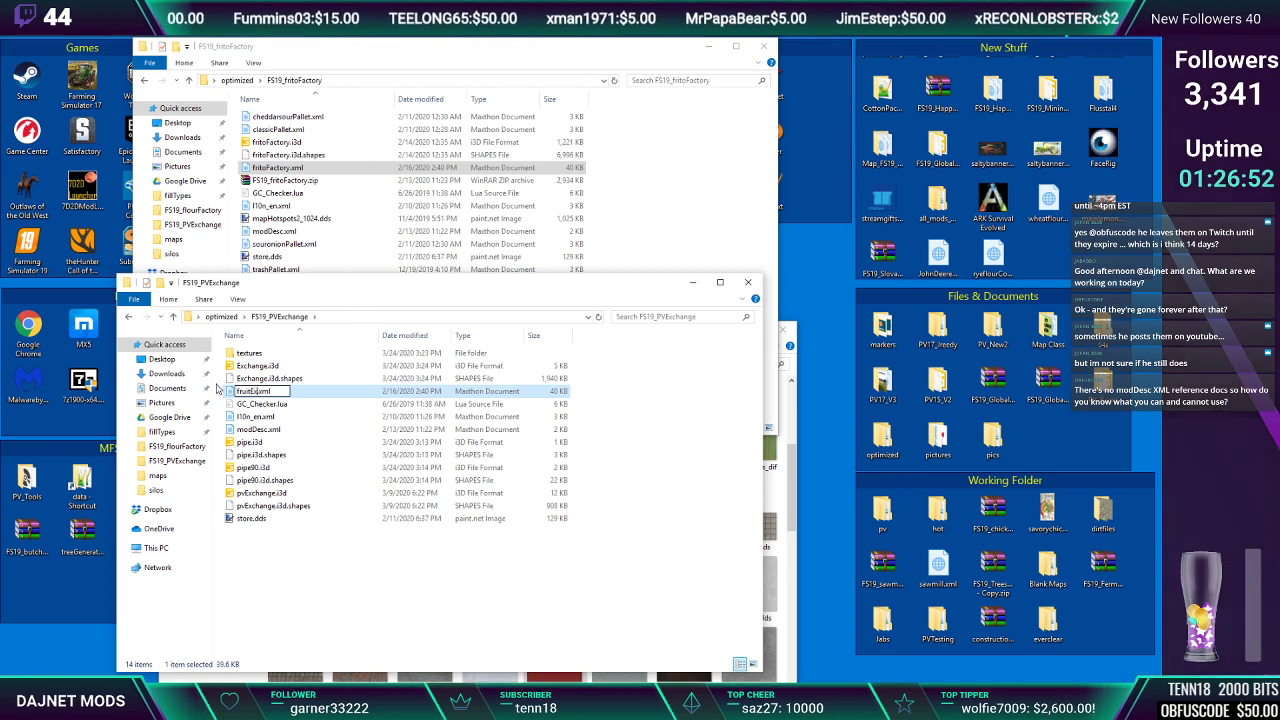
type("Exchange")
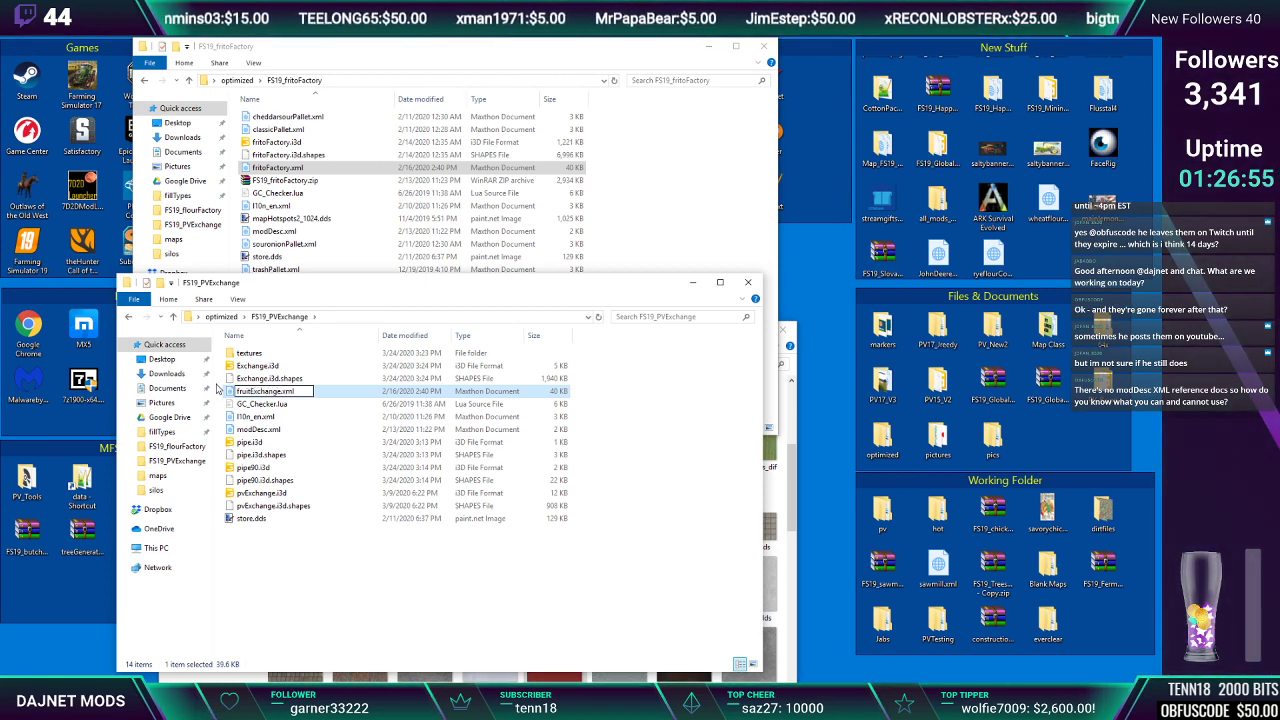
left_click(351, 552)
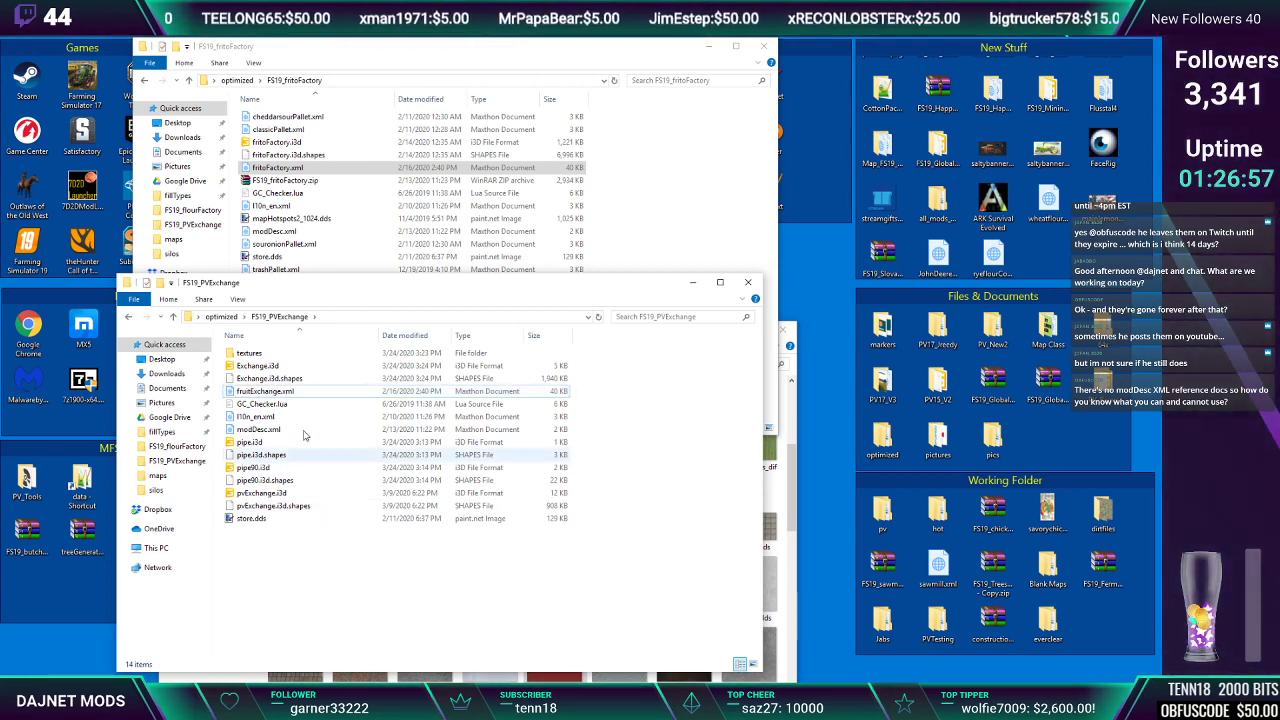
Open the FS19_PVExchange modDesc.xml in Notepad++ and set the mod version to 1.0.0.0
left_click(266, 391)
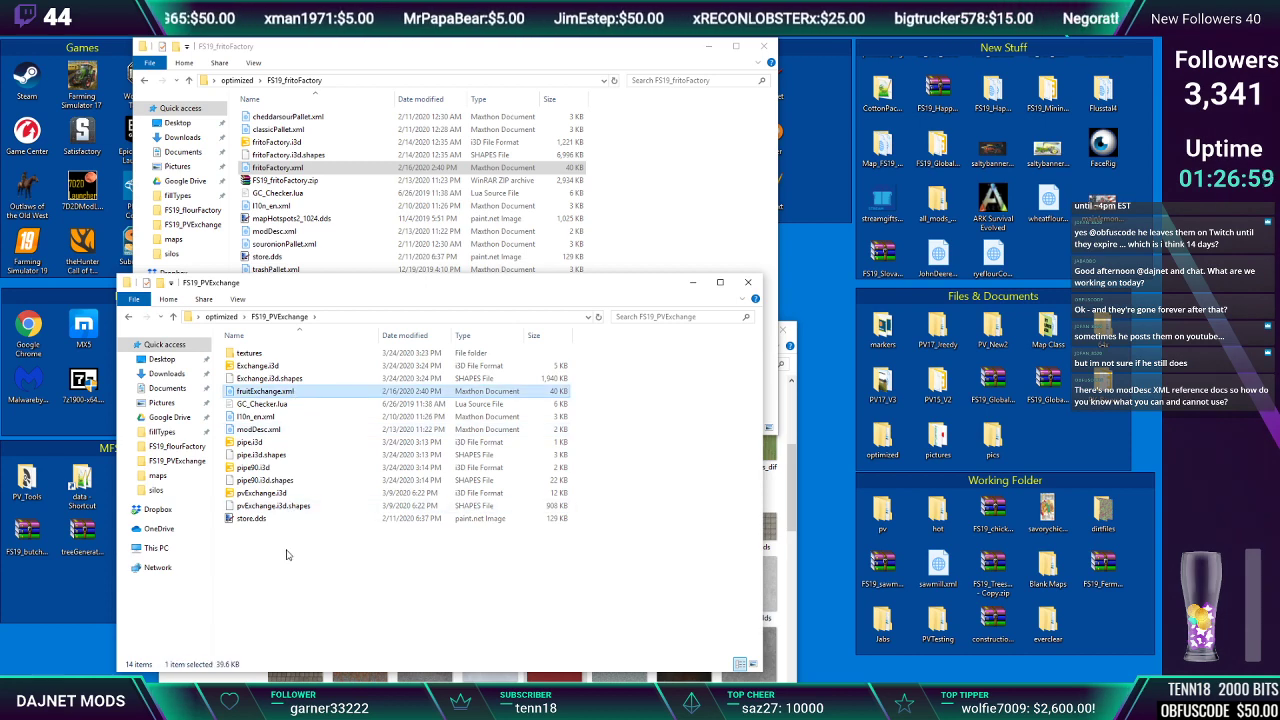
left_click(271, 431)
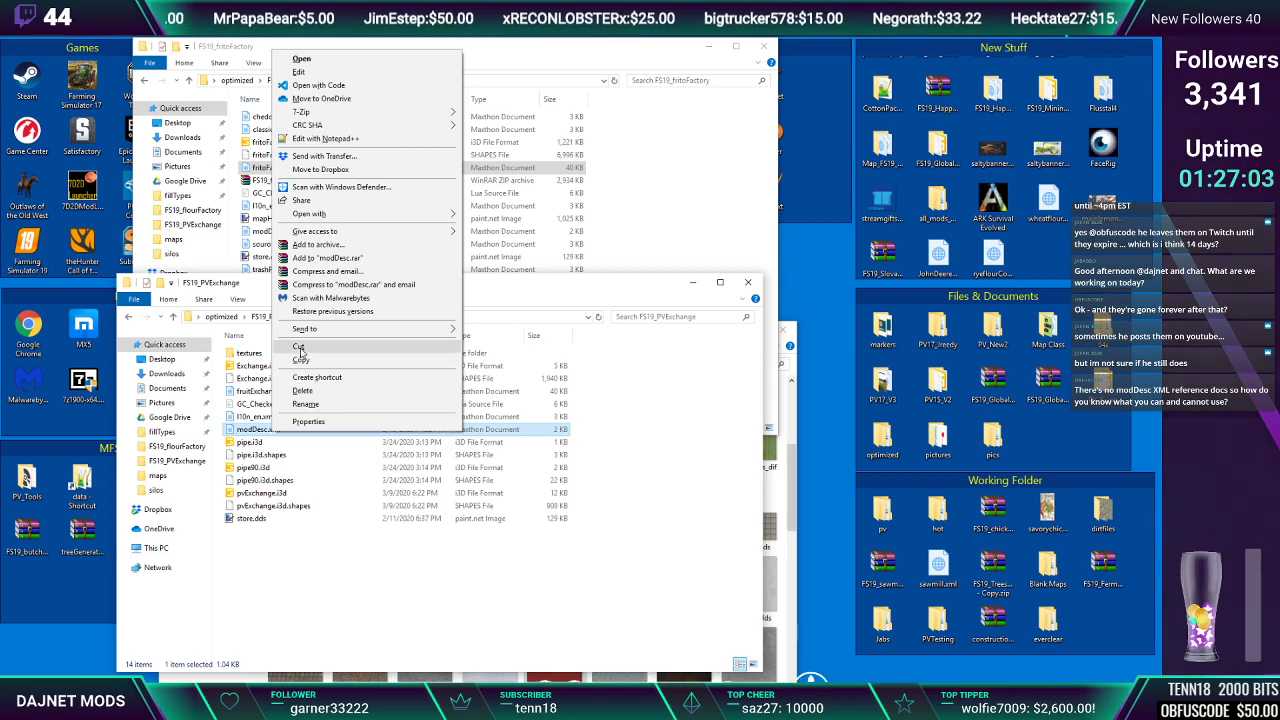
left_click(316, 141)
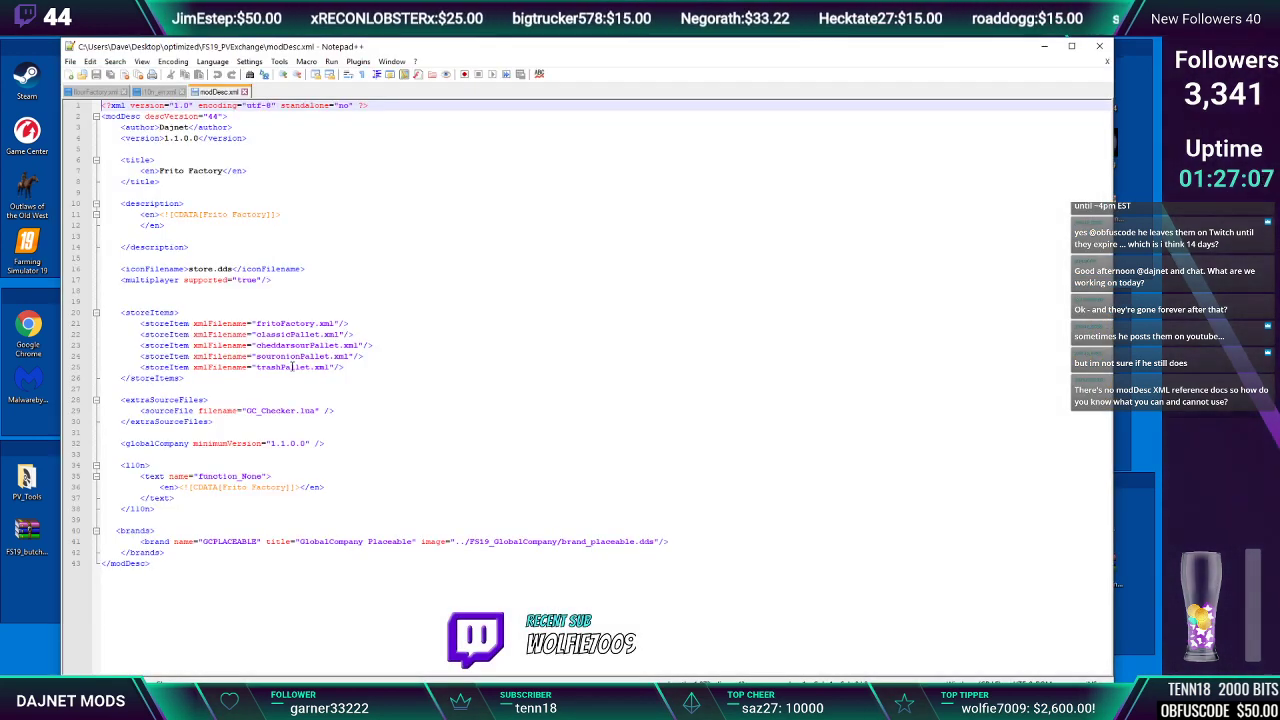
left_click(174, 138)
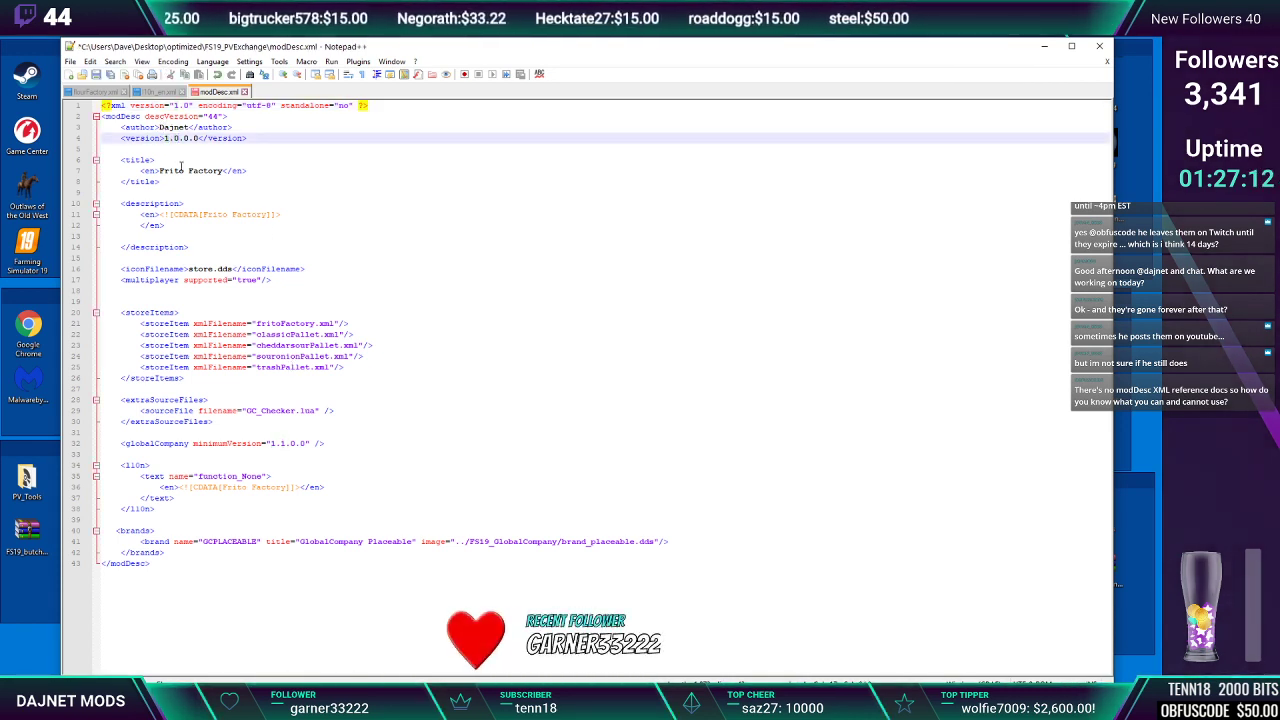
left_click(217, 117)
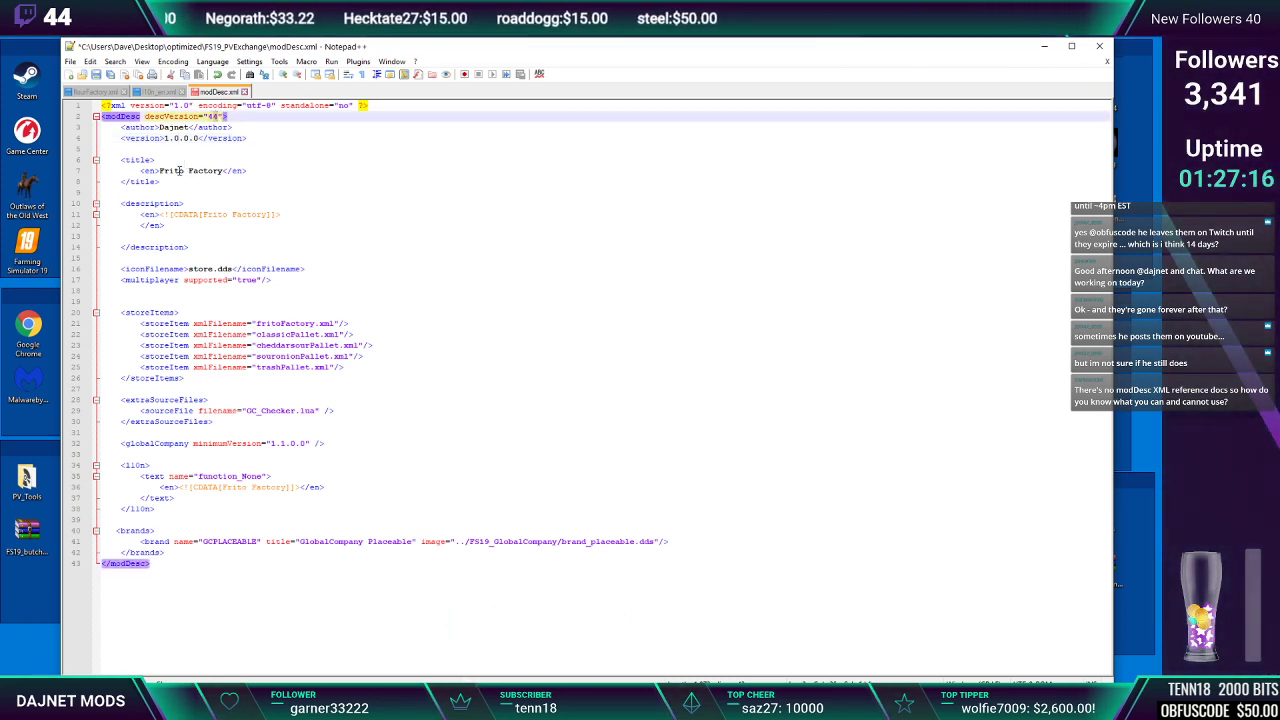
Replace the English title text in modDesc.xml with Fruit Exchange
left_click_drag(160, 170, 192, 171)
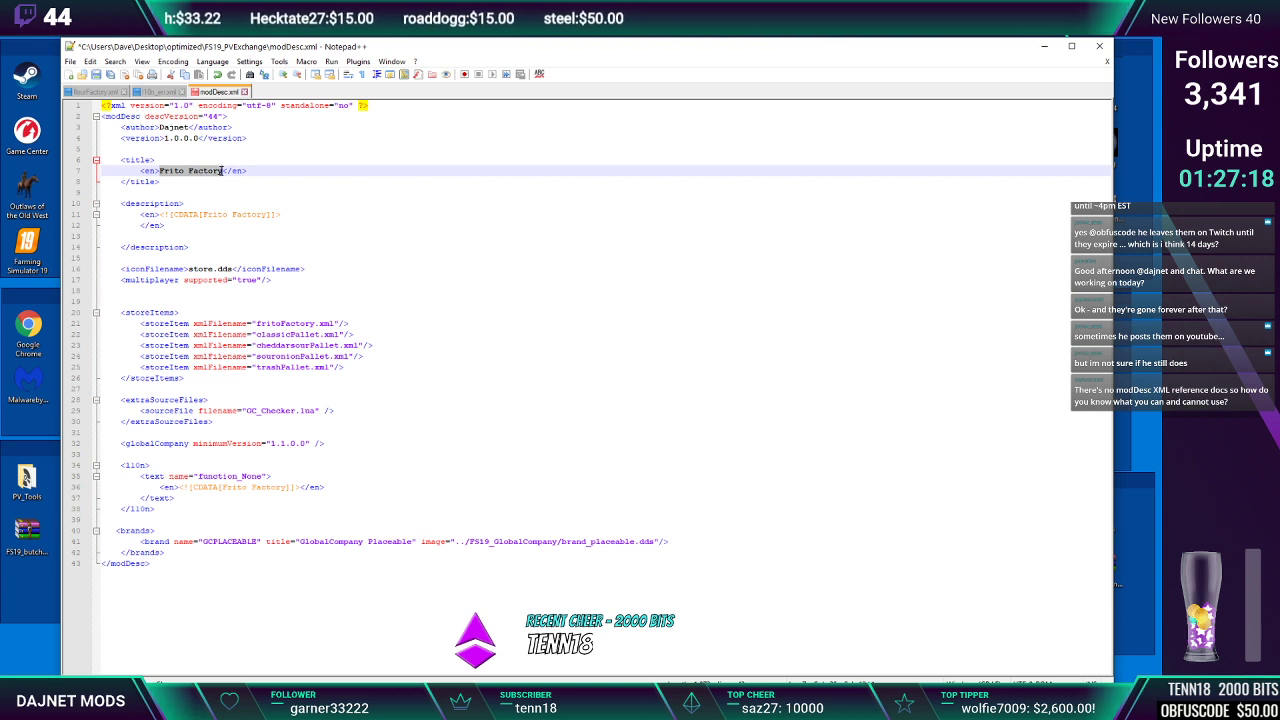
type("F")
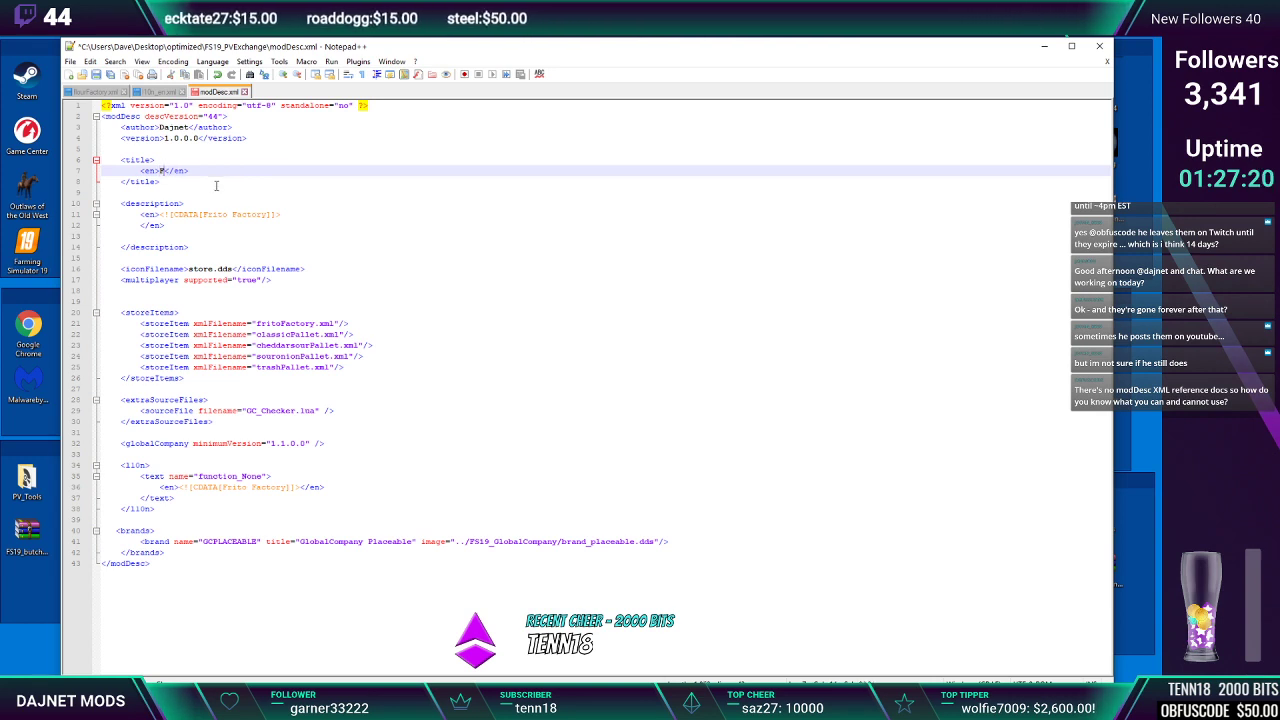
type("ruit Ex")
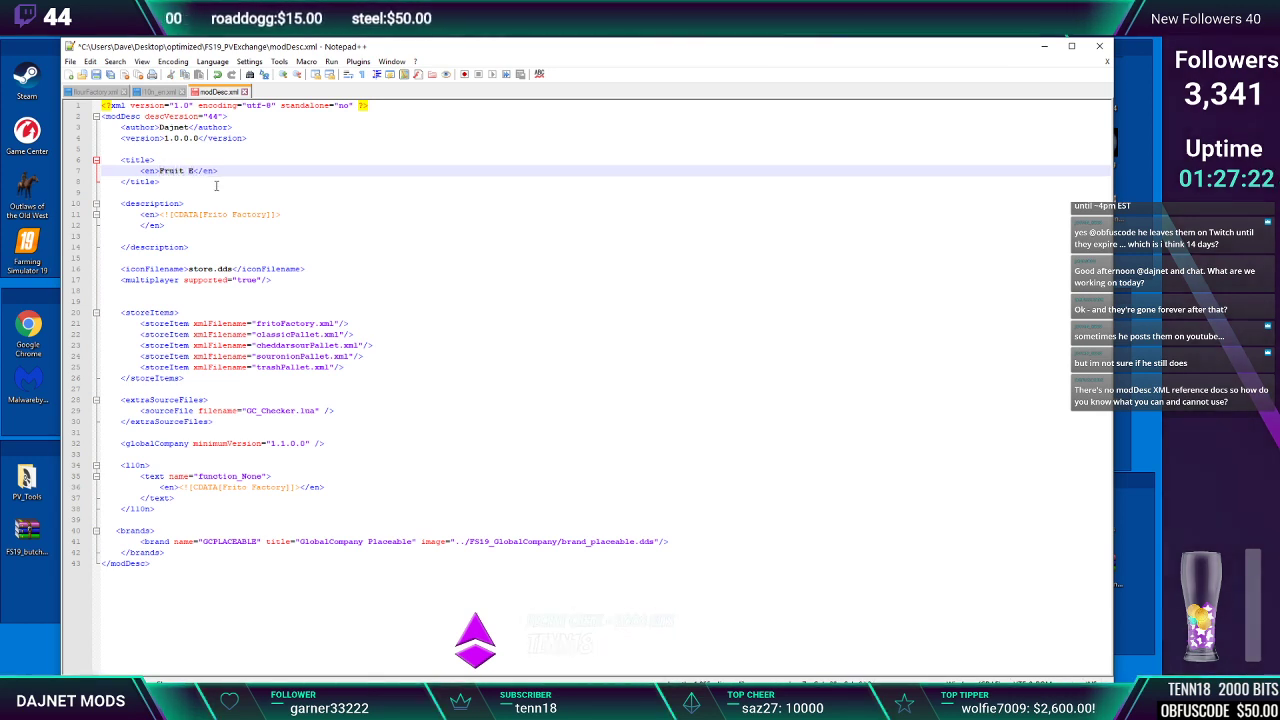
type("c")
type("han")
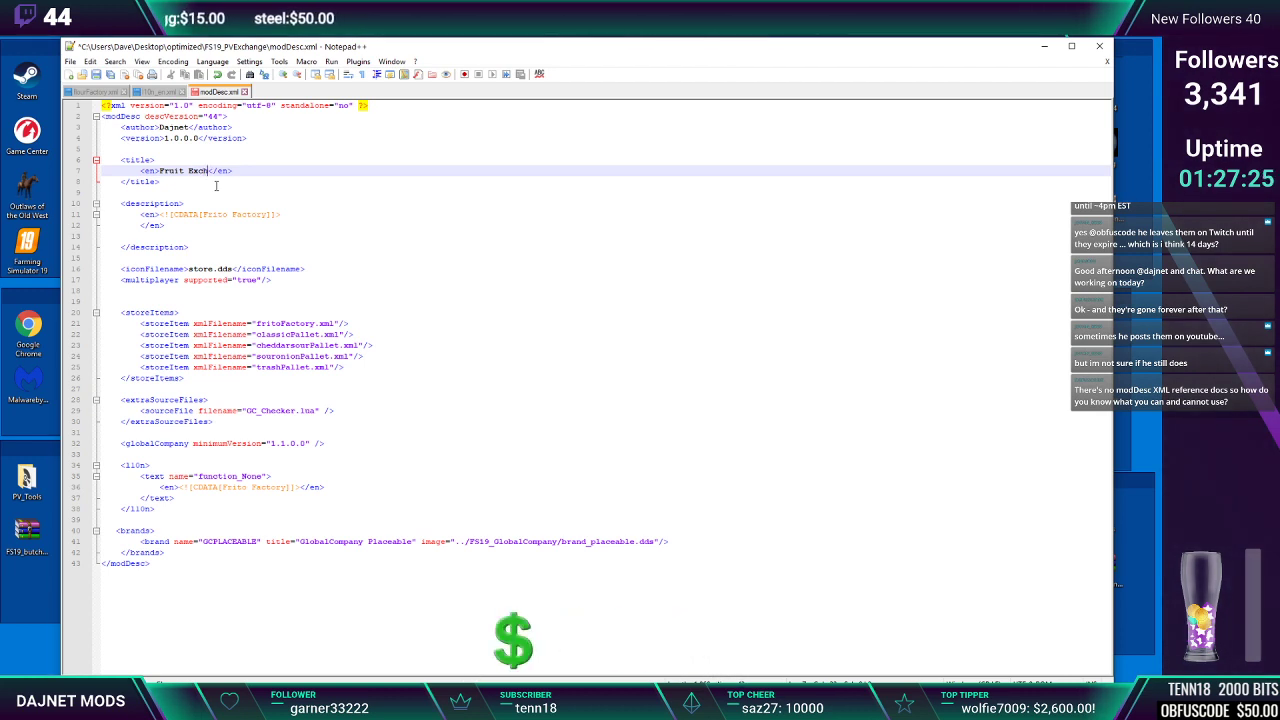
type("g")
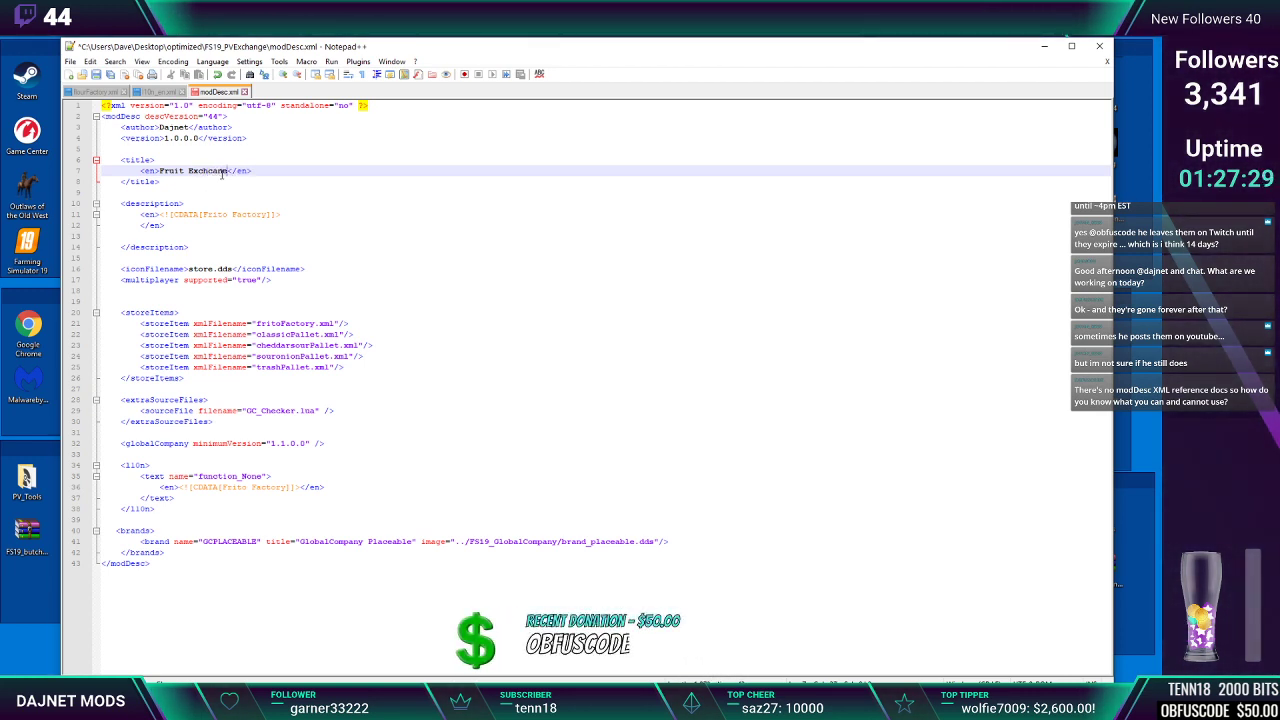
type("e")
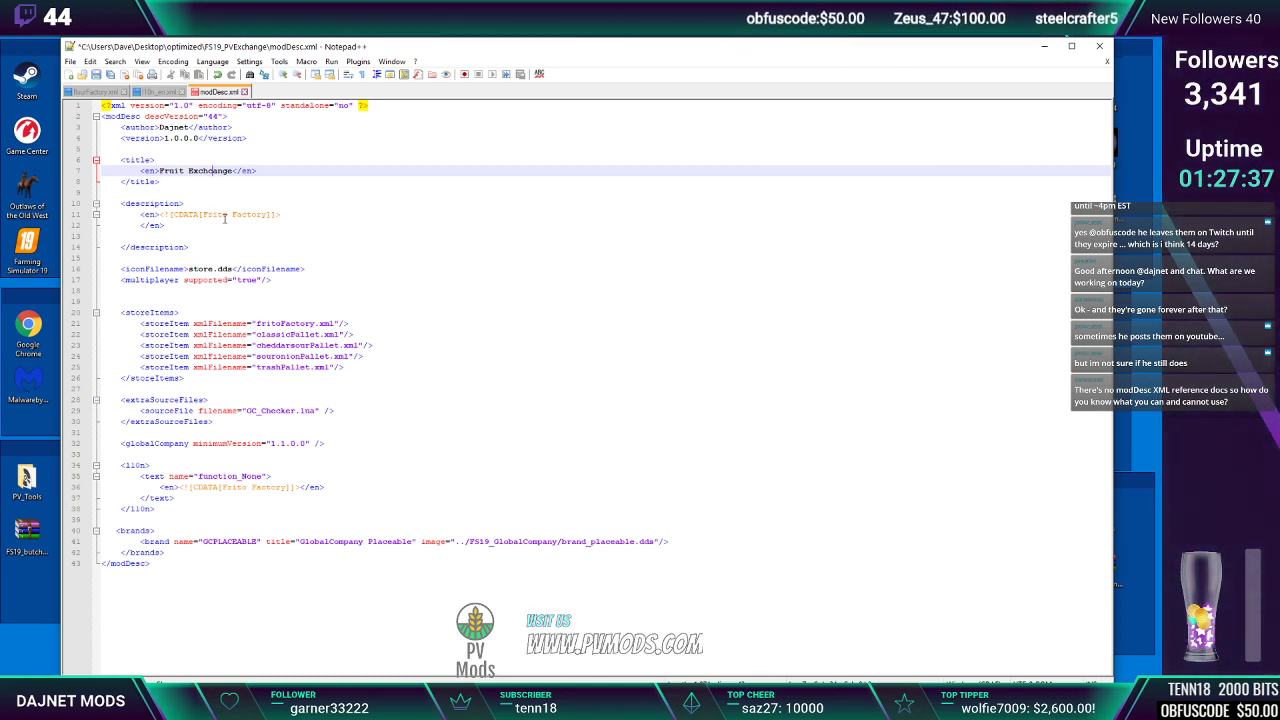
key("BackSpace")
Examine the opening and closing en tags inside the description block of modDesc.xml
left_click(225, 217)
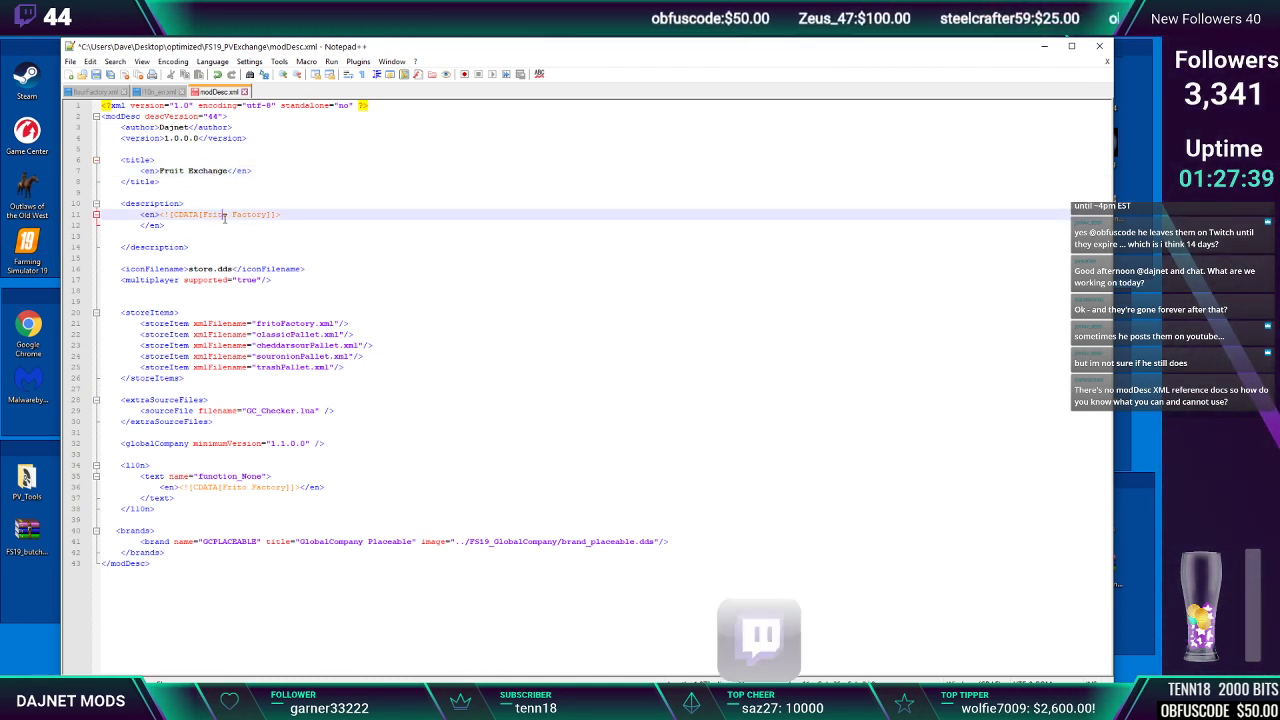
left_click(152, 205)
left_click(150, 215)
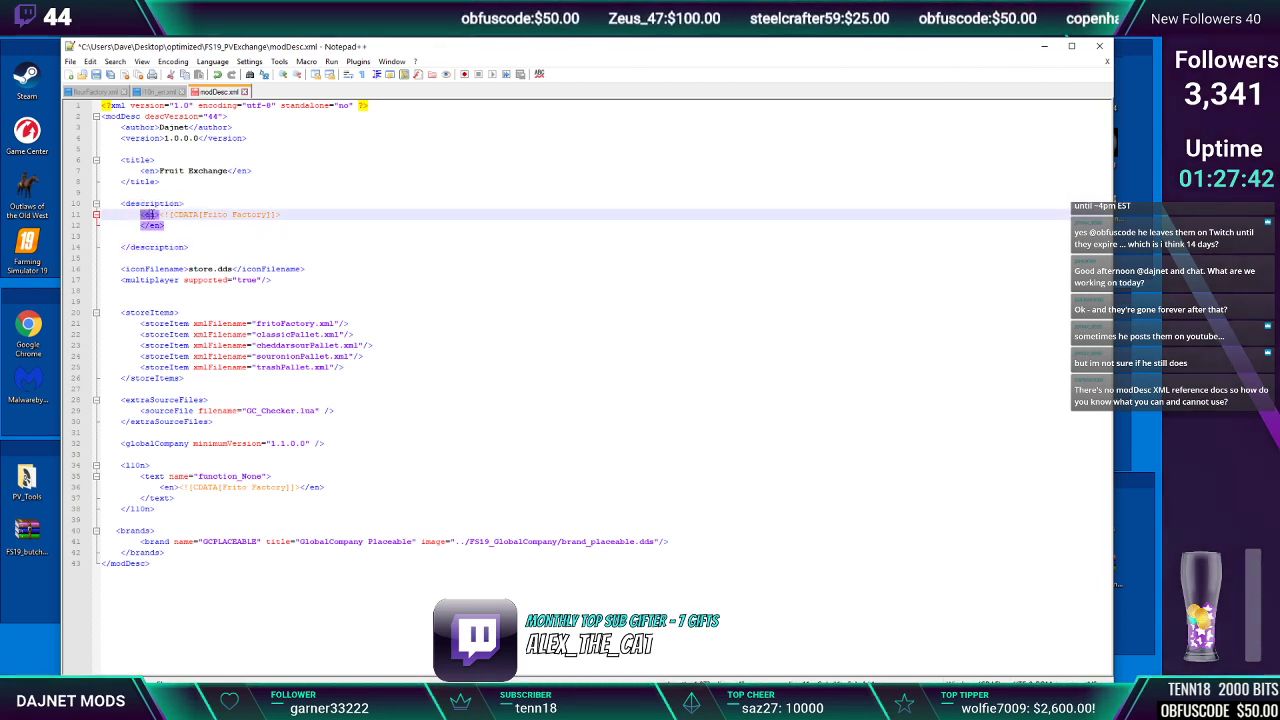
left_click(167, 226)
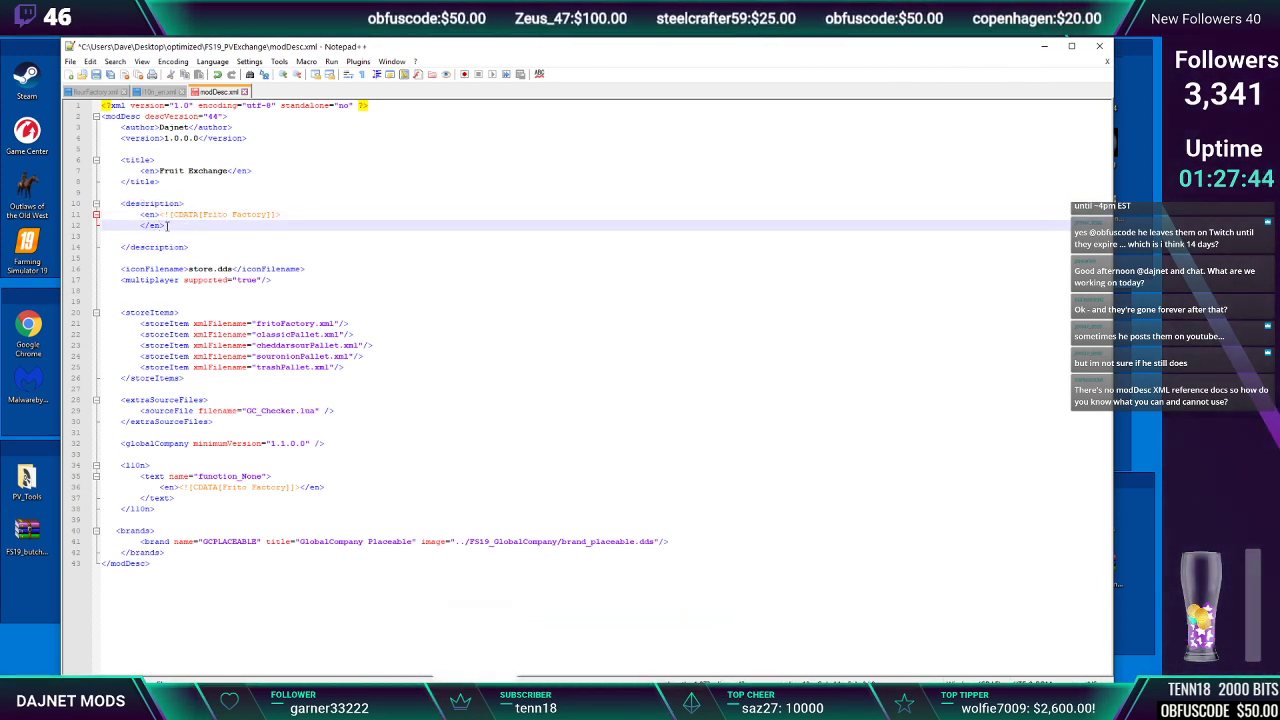
left_click(162, 227)
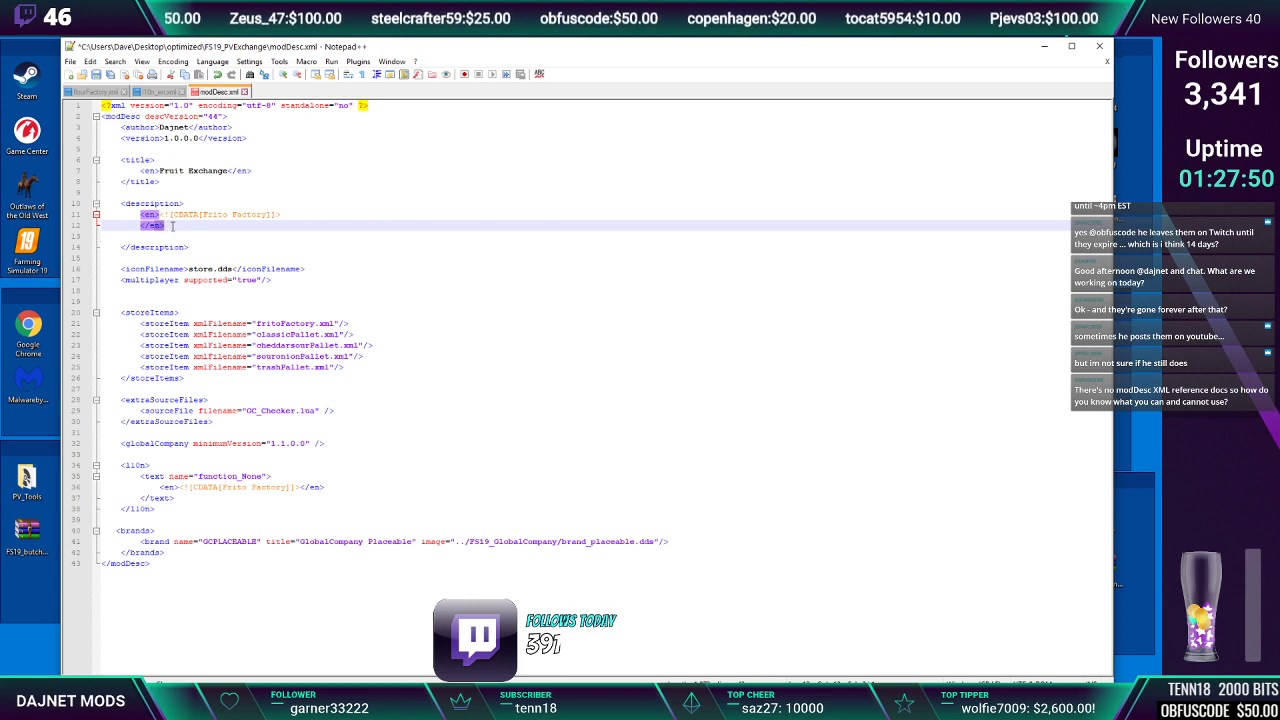
left_click(173, 226)
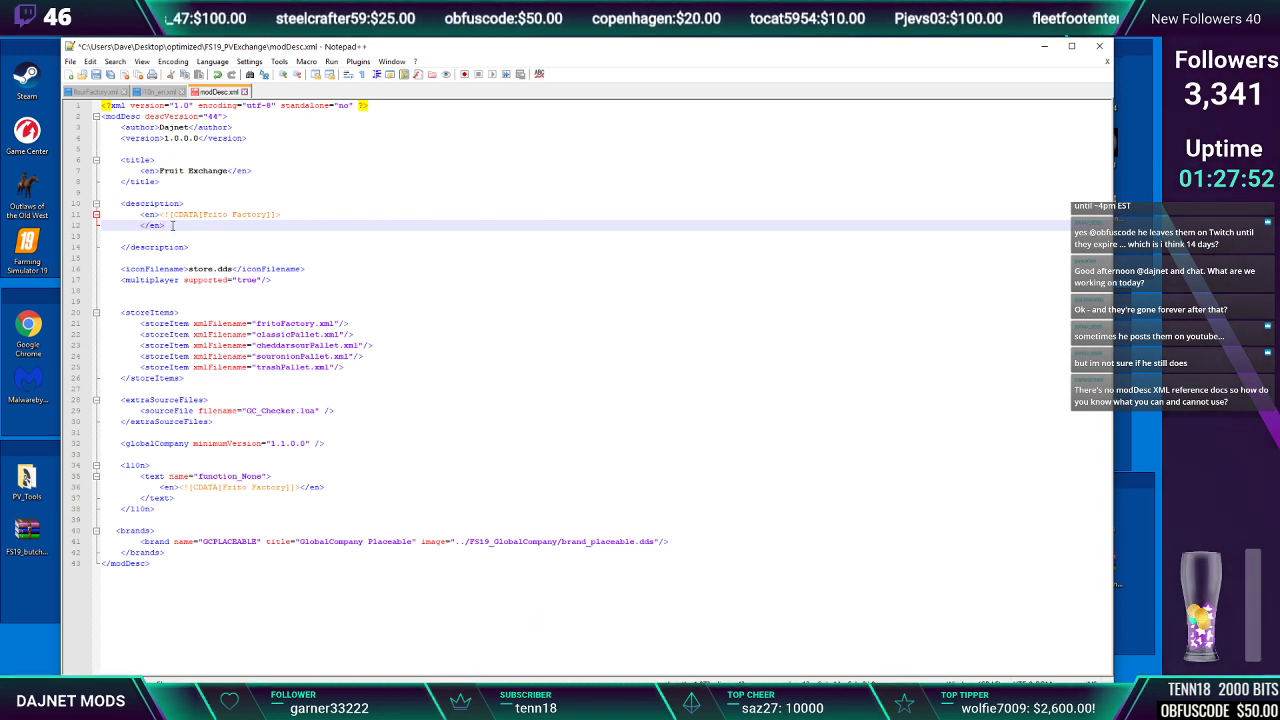
left_click(143, 215)
left_click(172, 229)
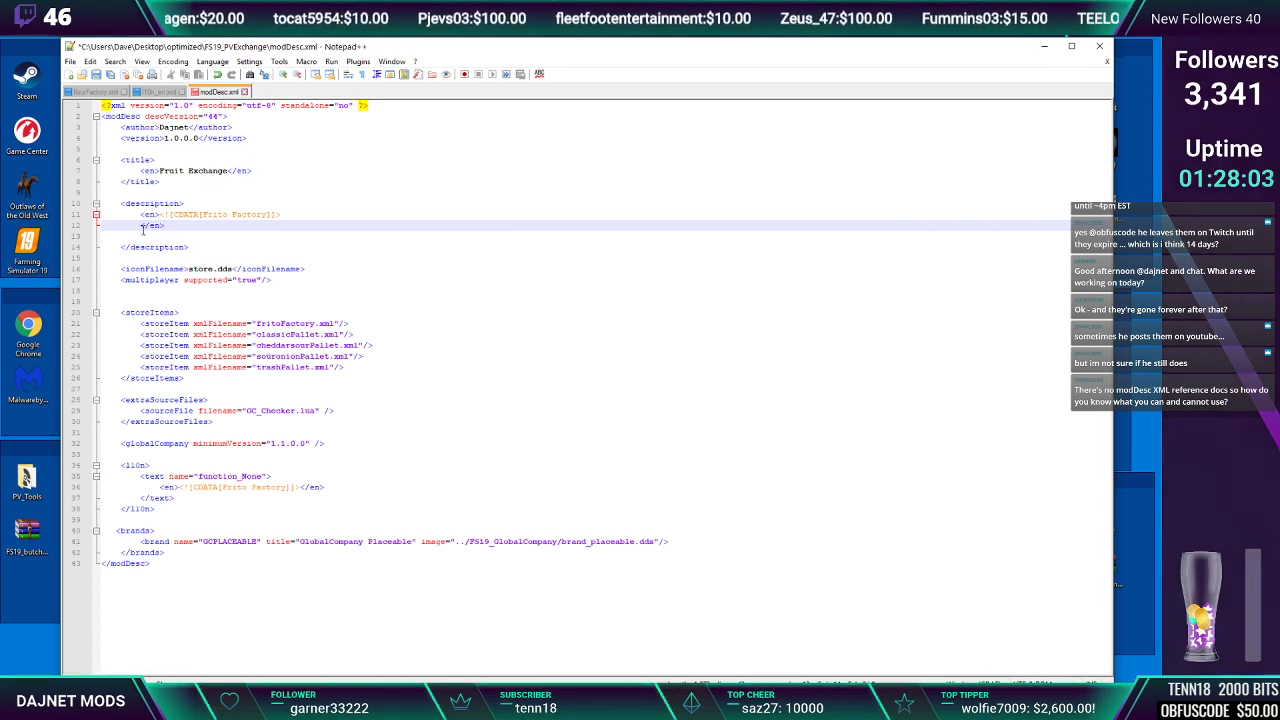
left_click(161, 227)
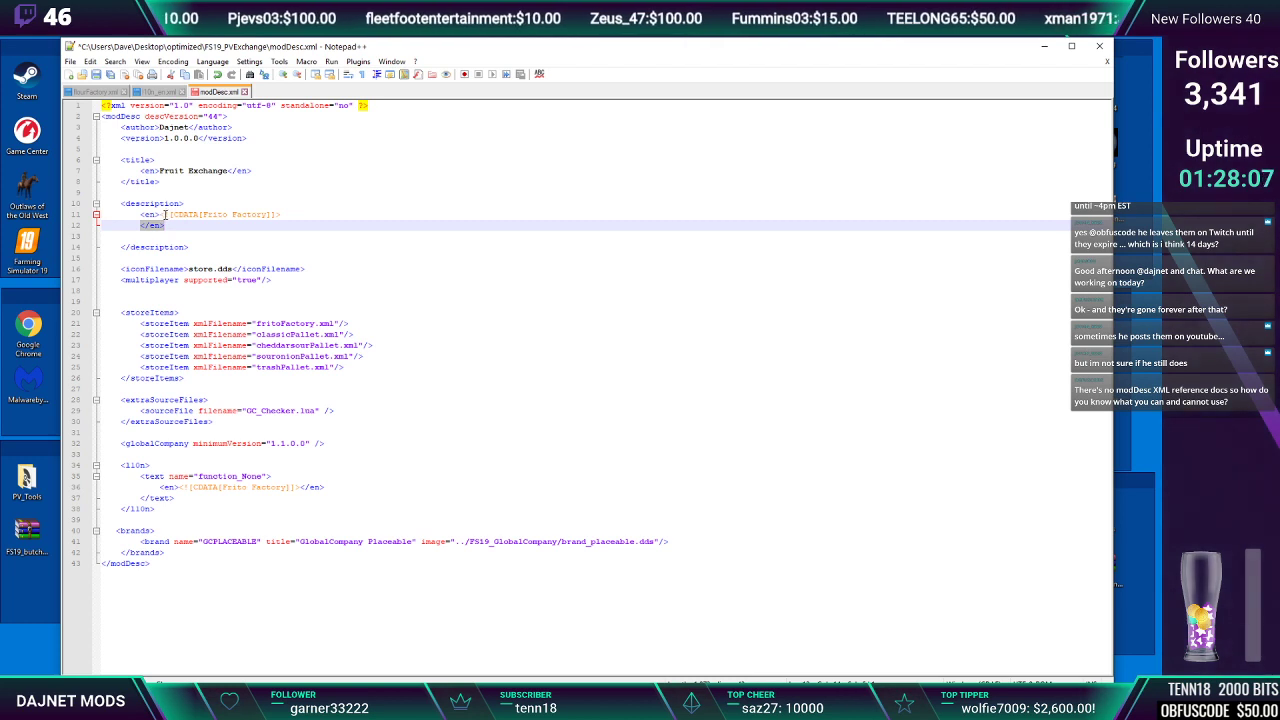
Replace the Frito Factory text in the description's CDATA with "Exchanges base game fruits to PV fruits"
left_click_drag(165, 214, 194, 214)
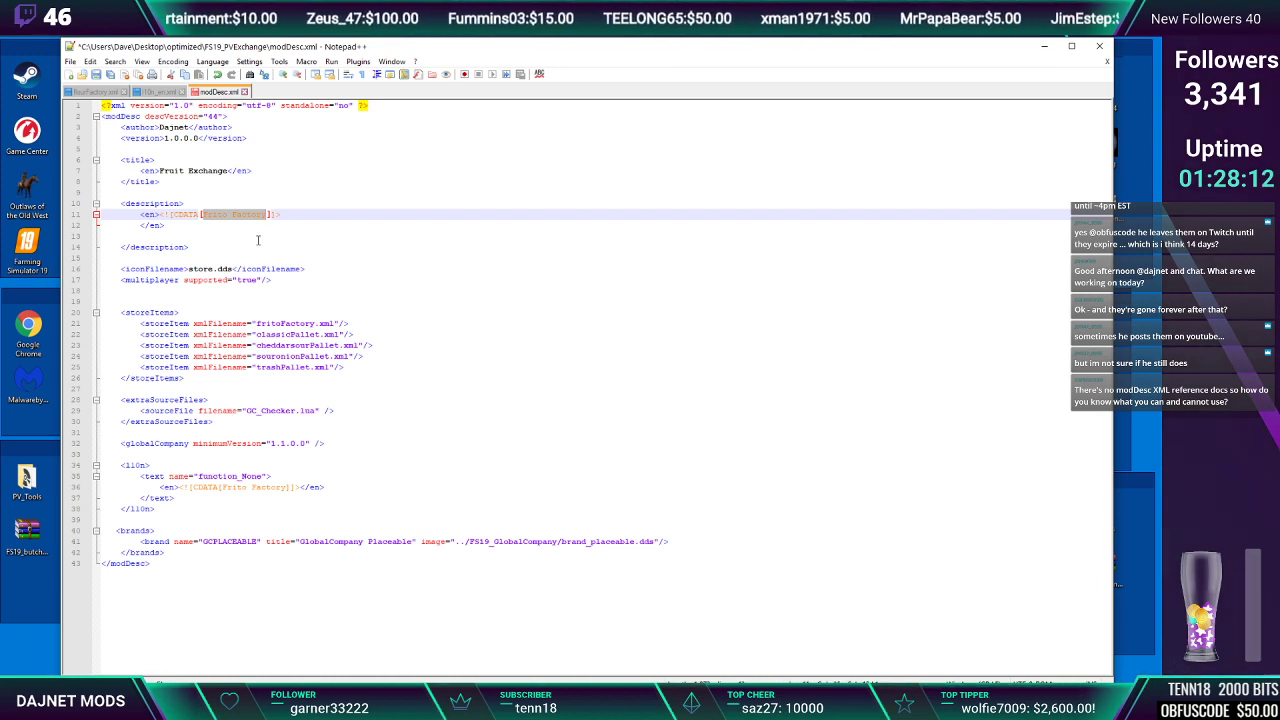
type("E")
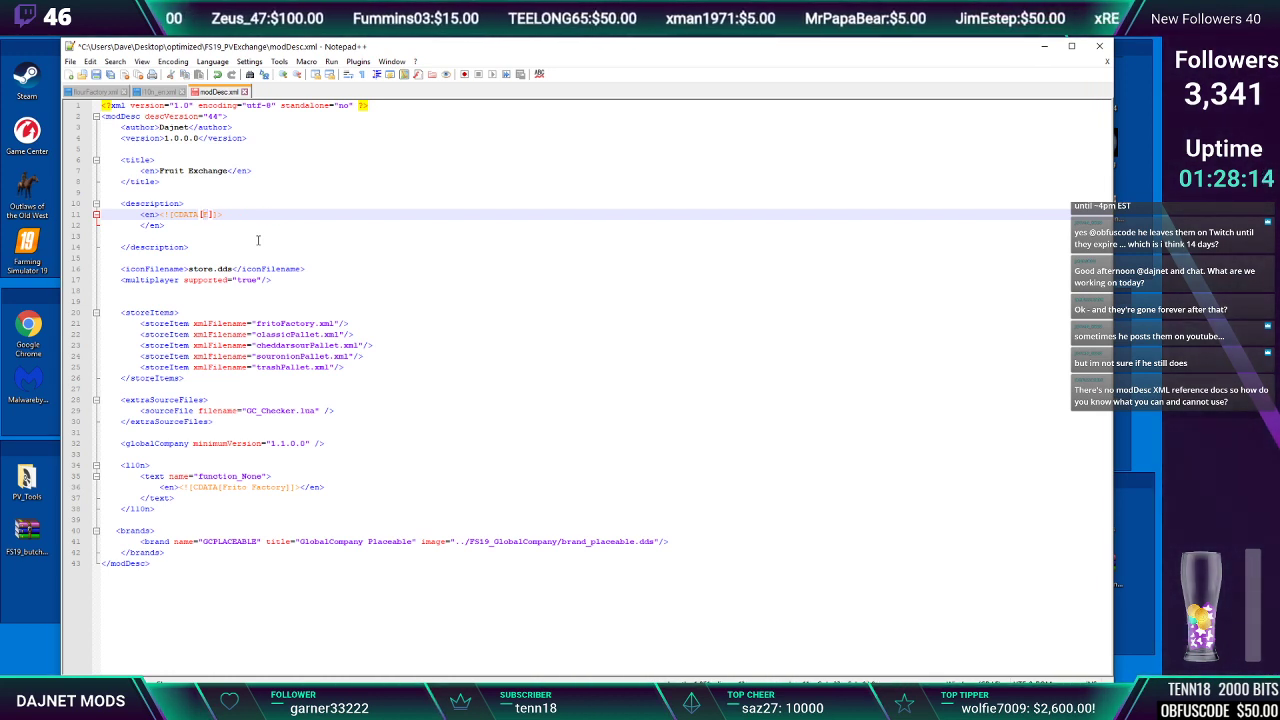
type("xchanges base")
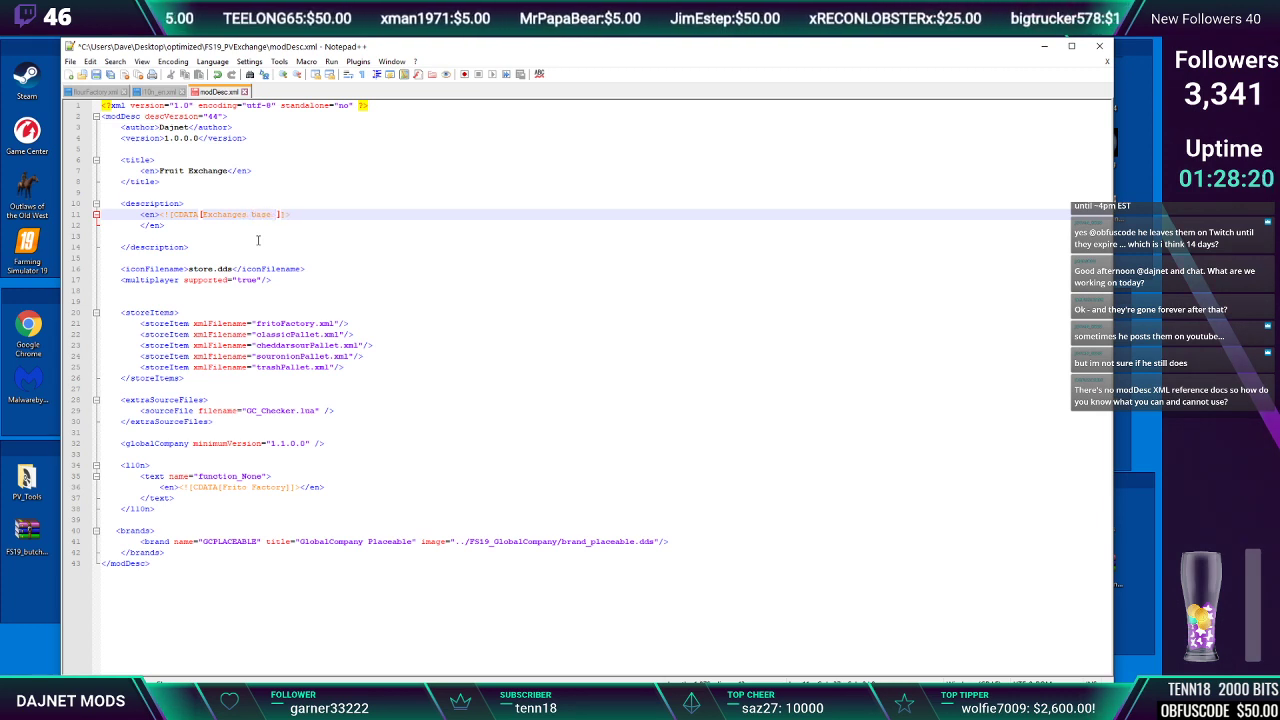
type("game fruit")
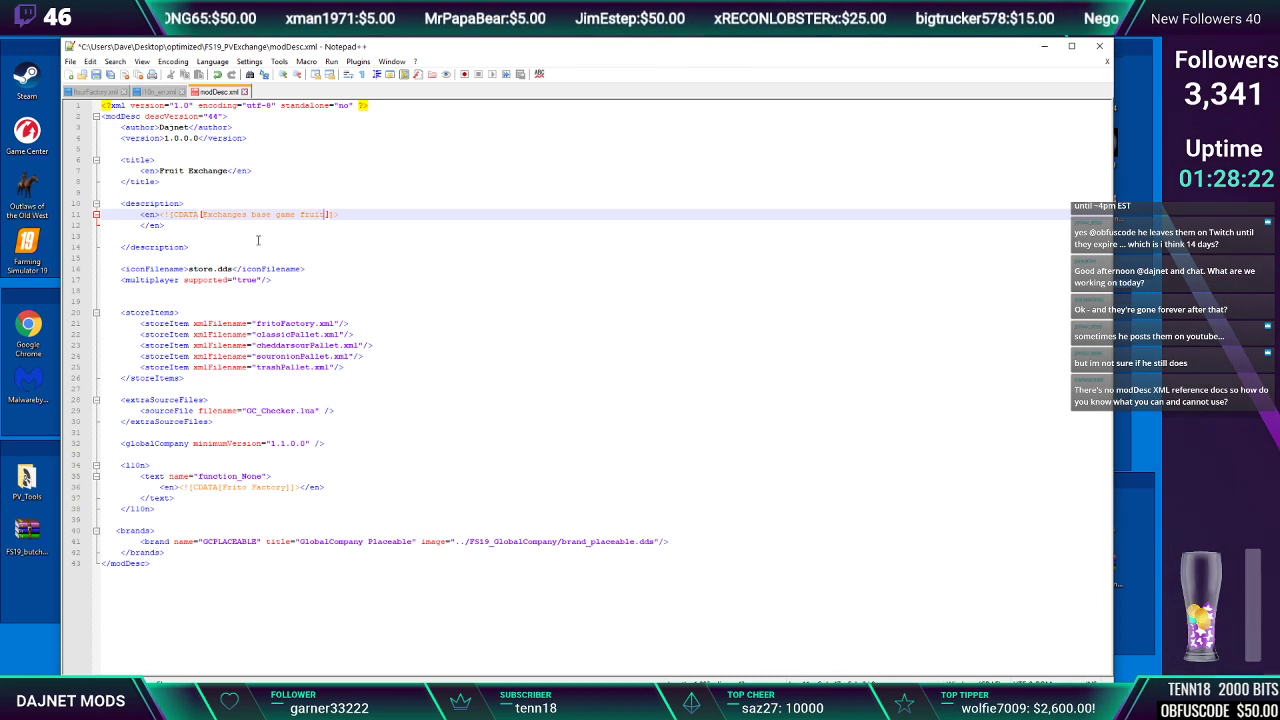
type("s to ")
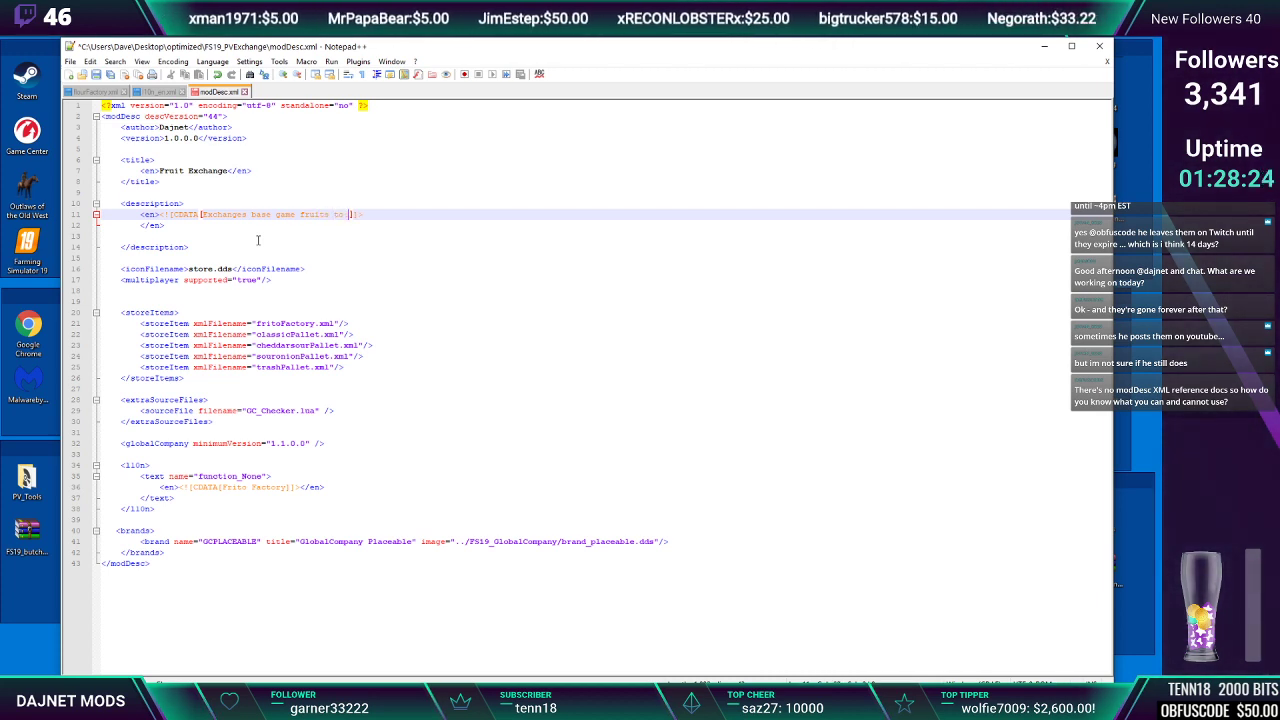
type("FV fruits")
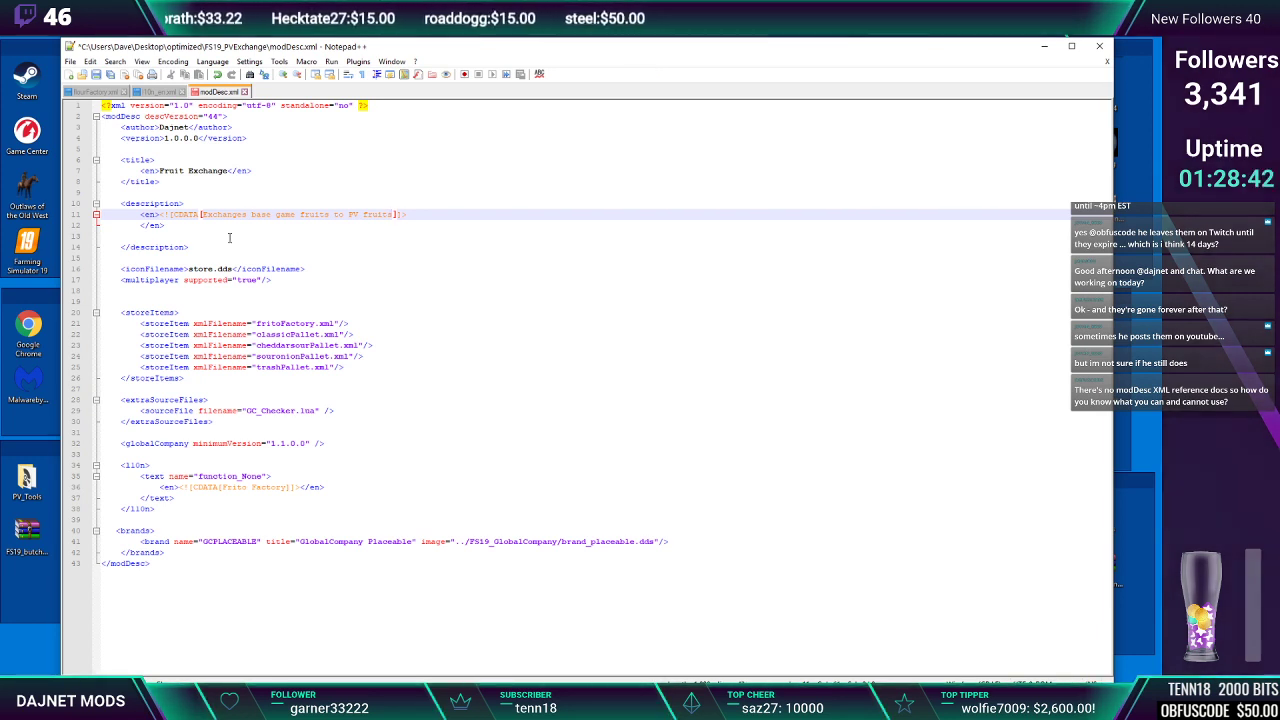
Delete the four pallet storeItem lines and the leftover blank line, keeping only the fritoFactory.xml entry in storeItems
left_click(209, 268)
left_click_drag(595, 55, 590, 128)
triple_click(207, 355)
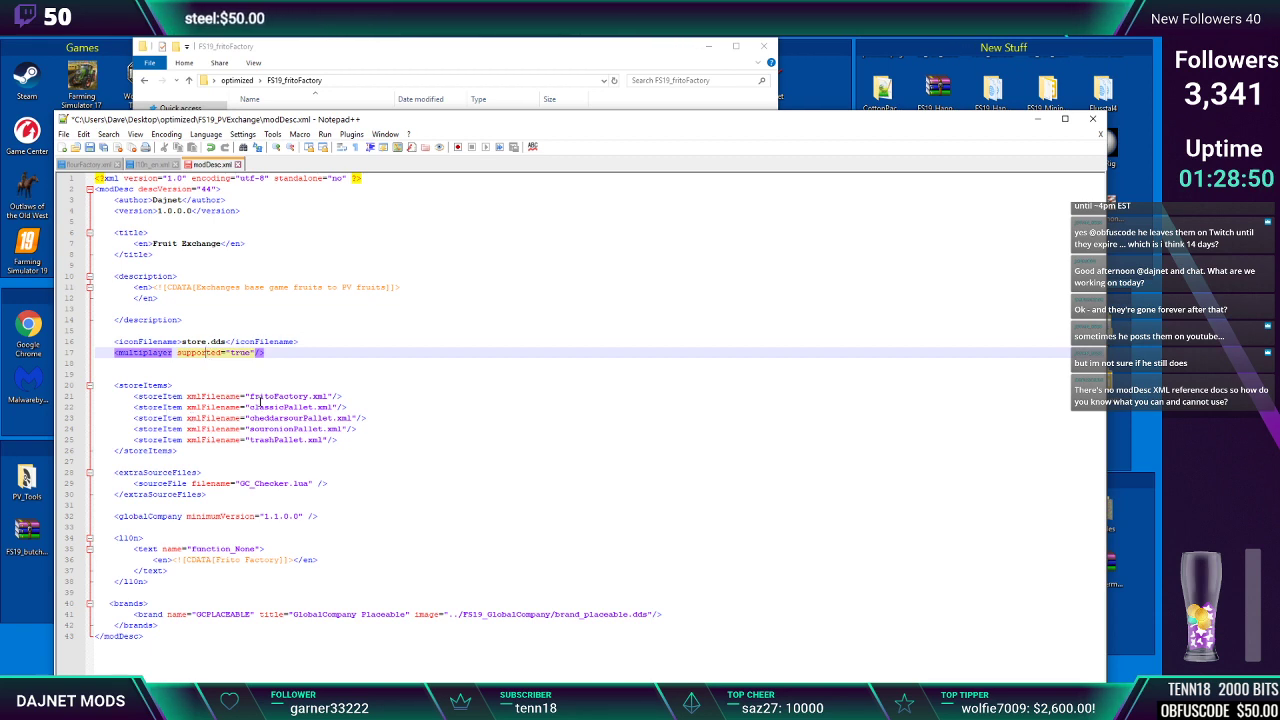
triple_click(199, 398)
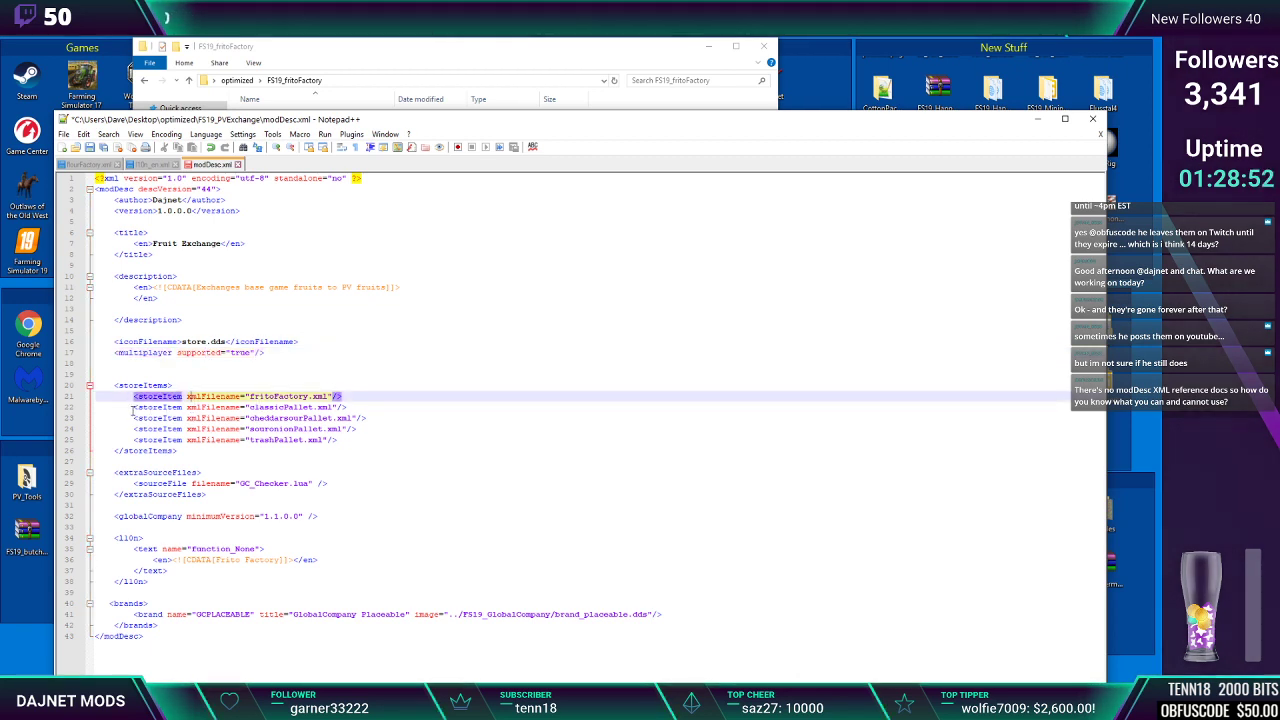
left_click_drag(130, 407, 366, 437)
key("Delete")
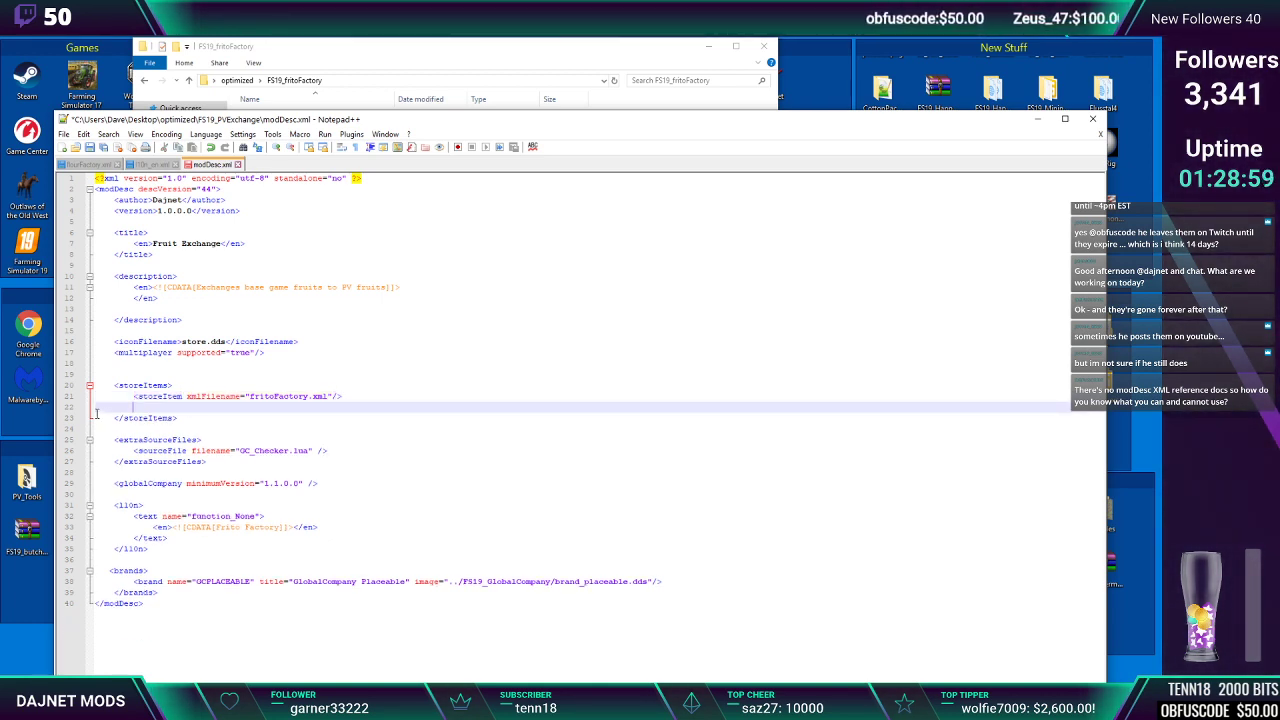
key("BackSpace")
key("BackSpace")
key("BackSpace")
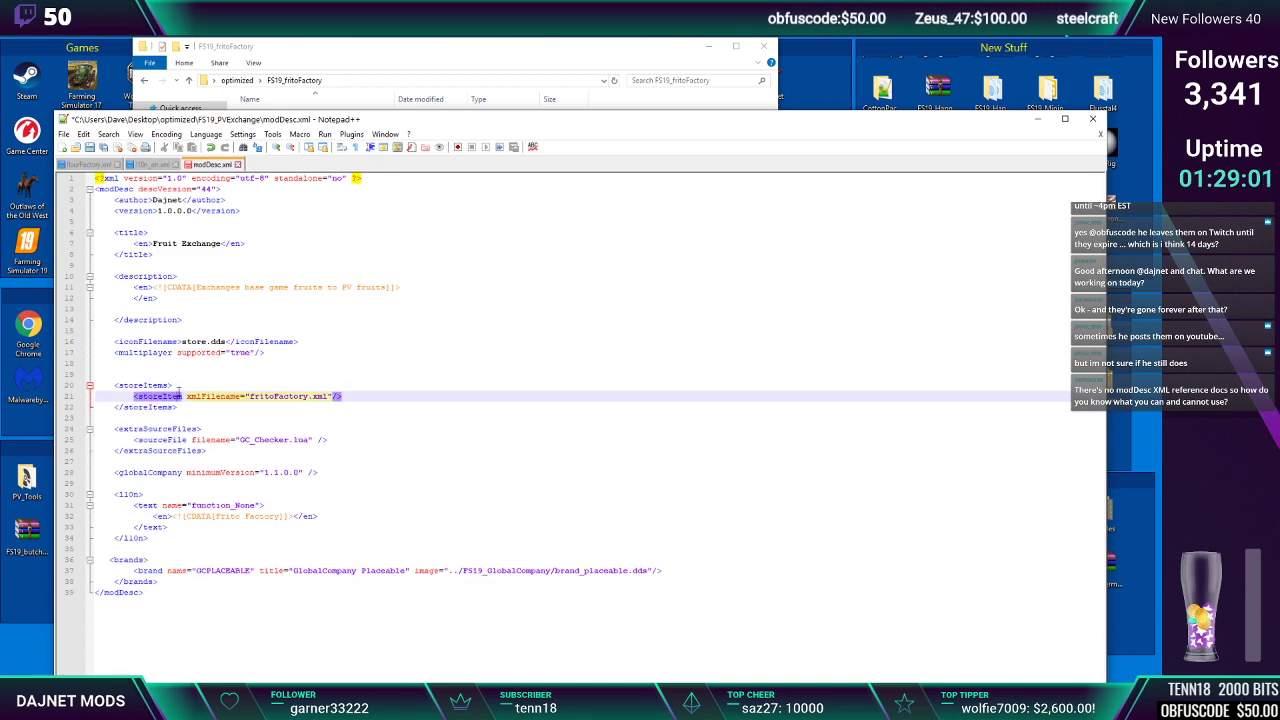
Check the building XML's name in the FS19_PVExchange folder and set the remaining storeItem's xmlFilename to fruitExchange.xml
left_click(231, 396)
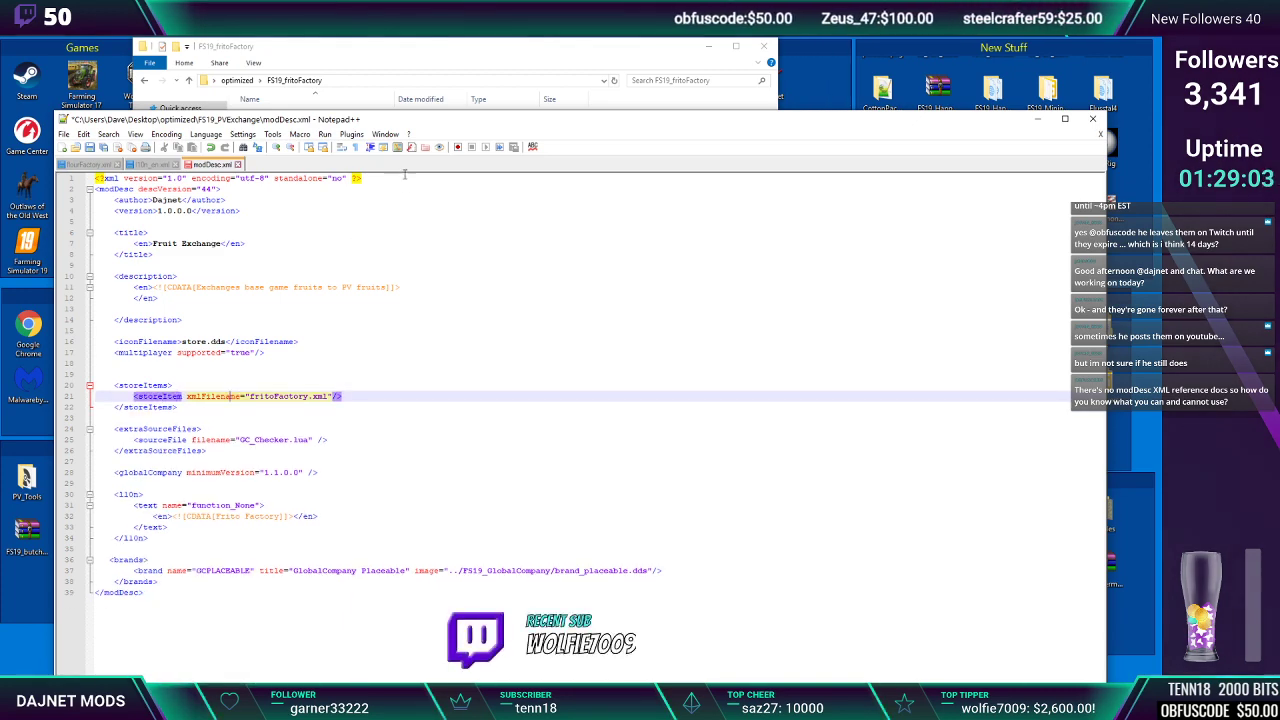
left_click_drag(422, 126, 414, 431)
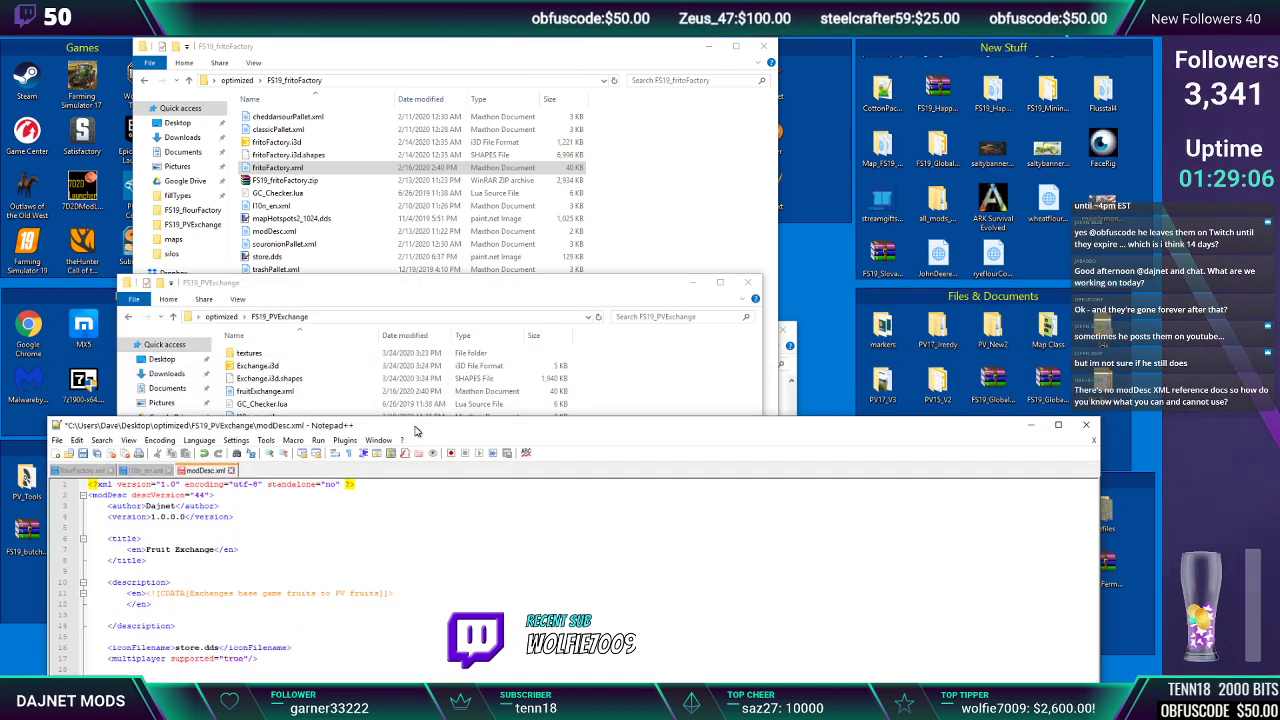
left_click(408, 302)
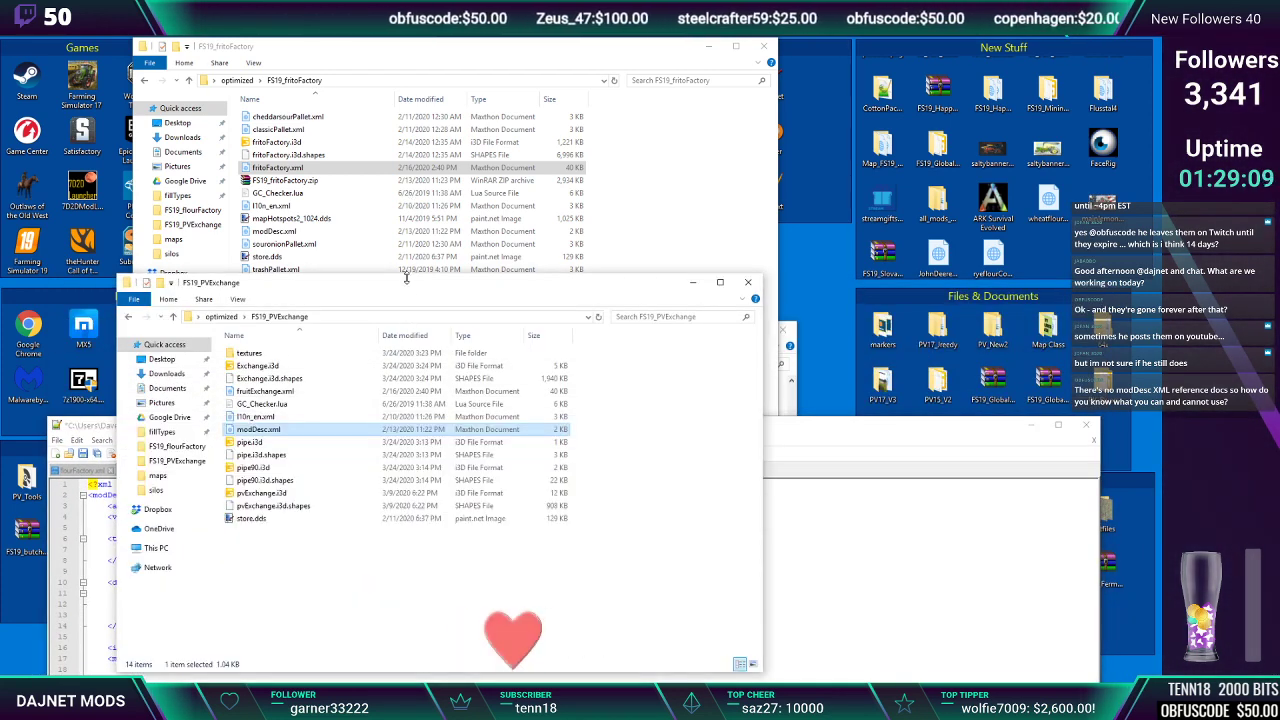
left_click_drag(406, 279, 399, 52)
left_click(279, 166)
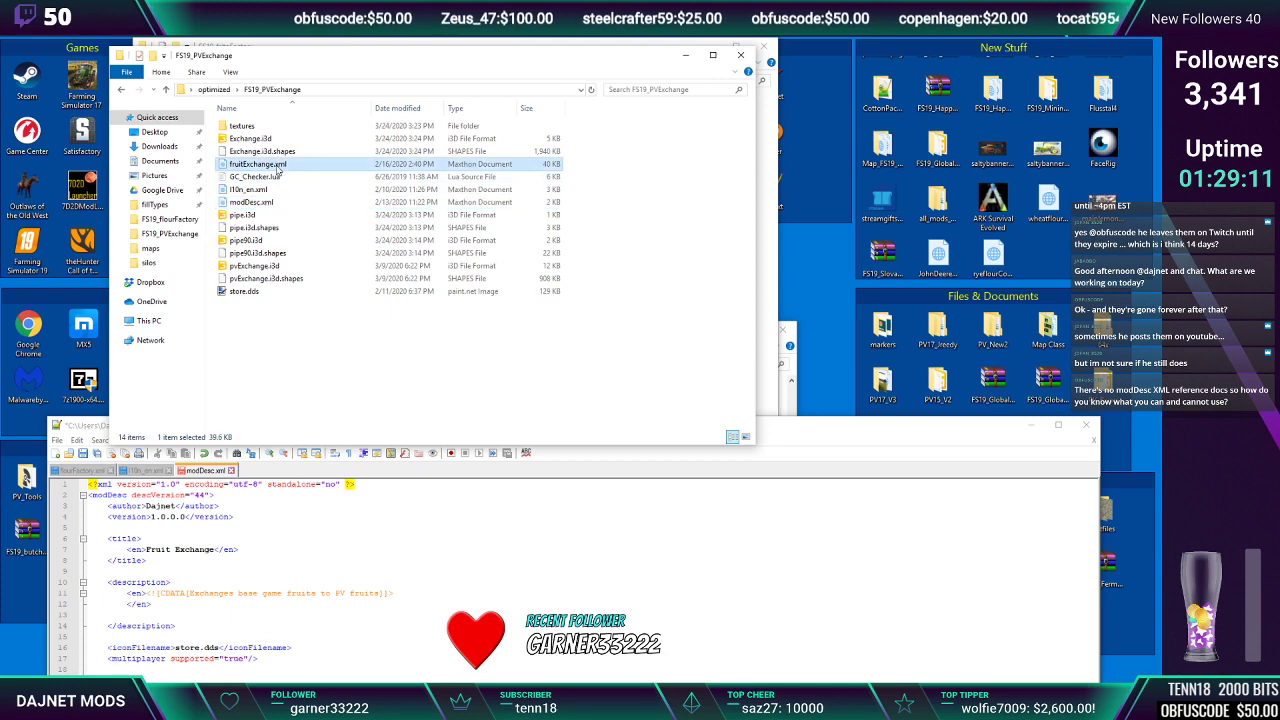
left_click_drag(815, 431, 806, 147)
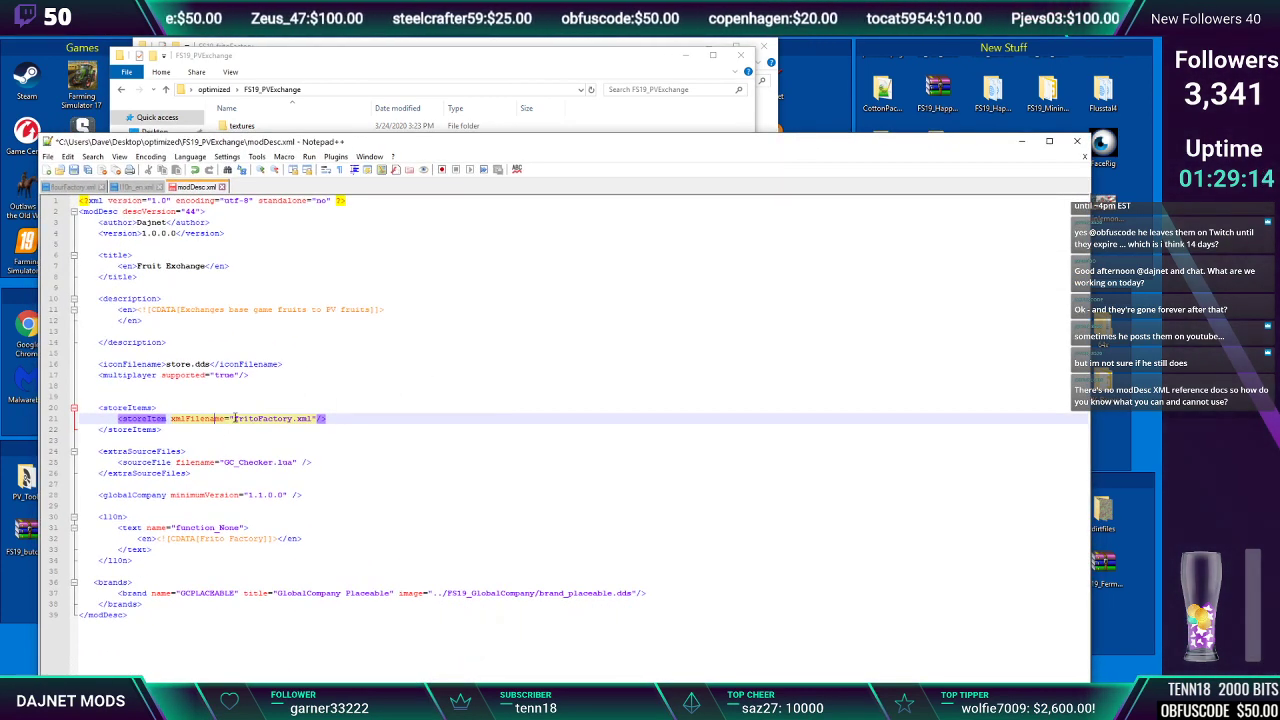
left_click_drag(234, 419, 291, 418)
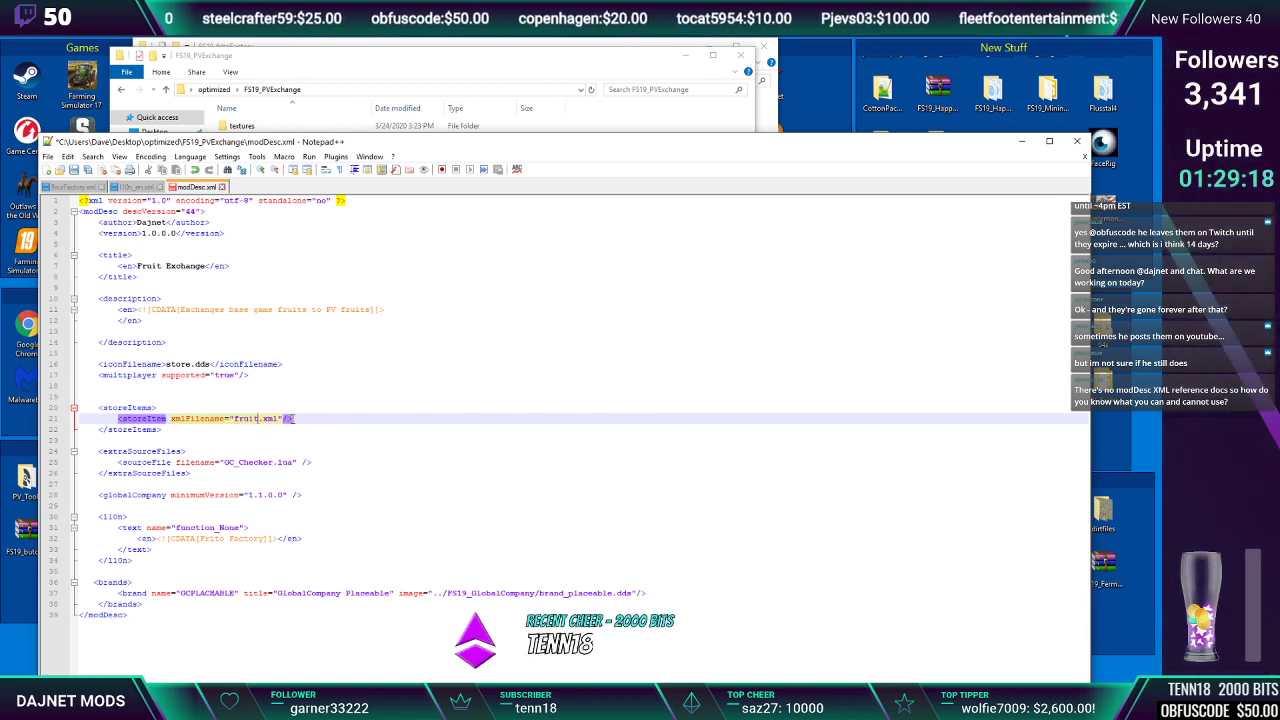
type("fruitEx")
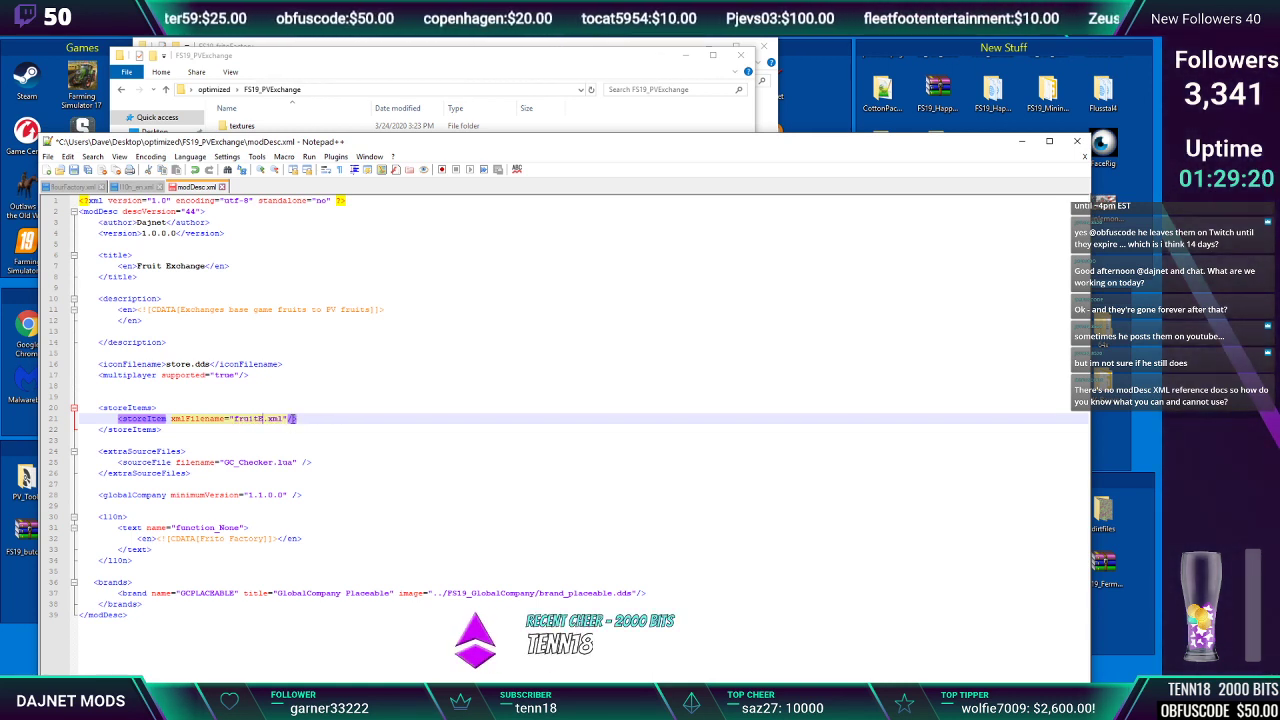
type("change")
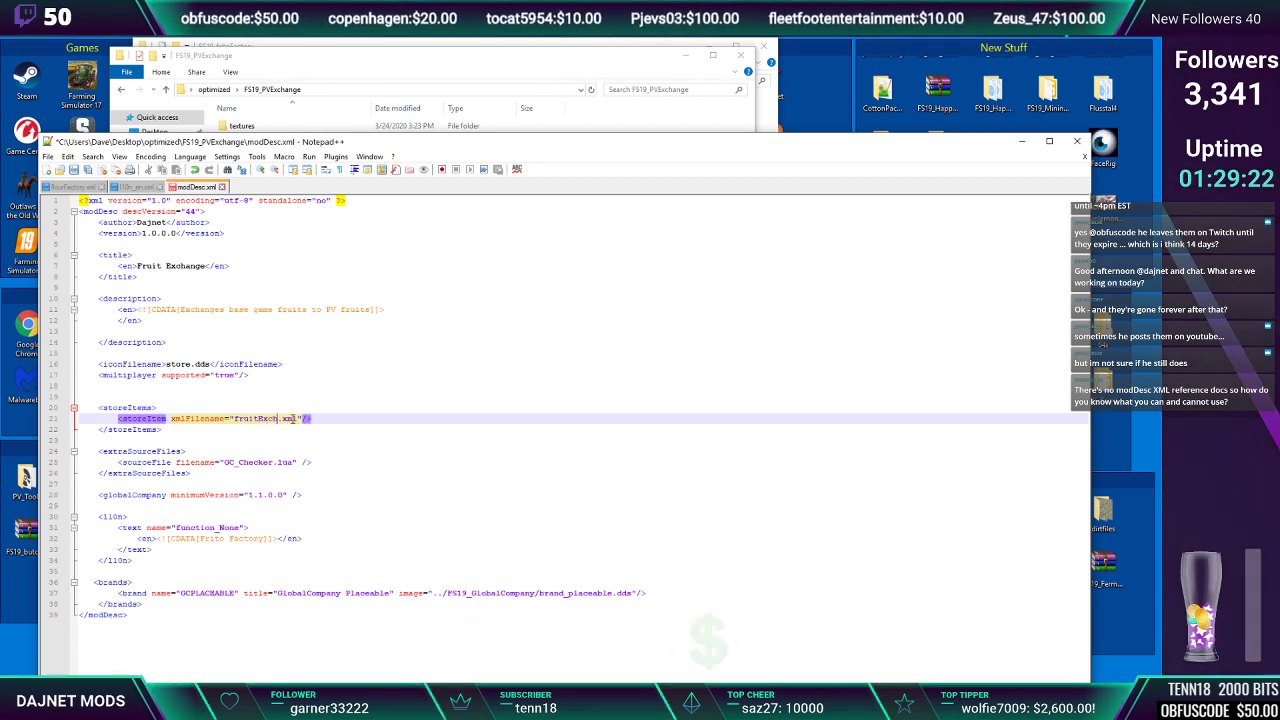
key("Down")
key("Down")
key("Down")
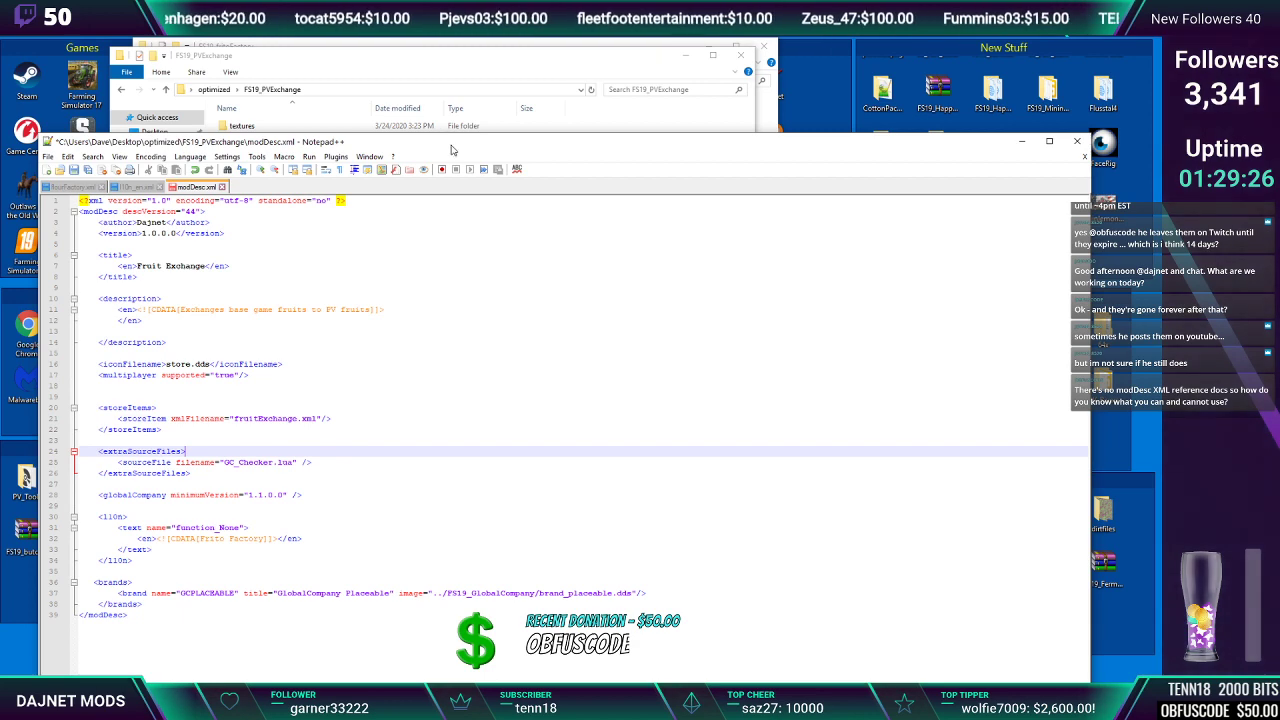
mouse_move(452, 145)
left_mouse_down()
mouse_move(456, 349)
mouse_move(444, 148)
left_mouse_up()
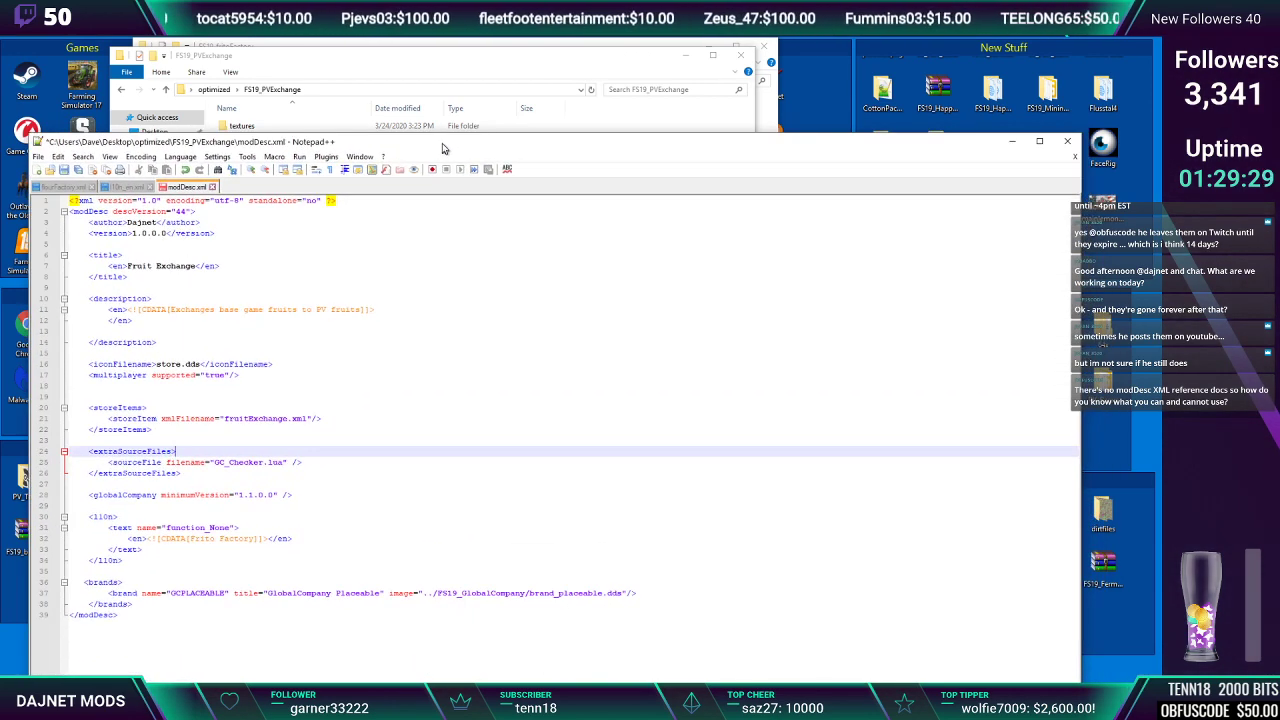
left_click(190, 410)
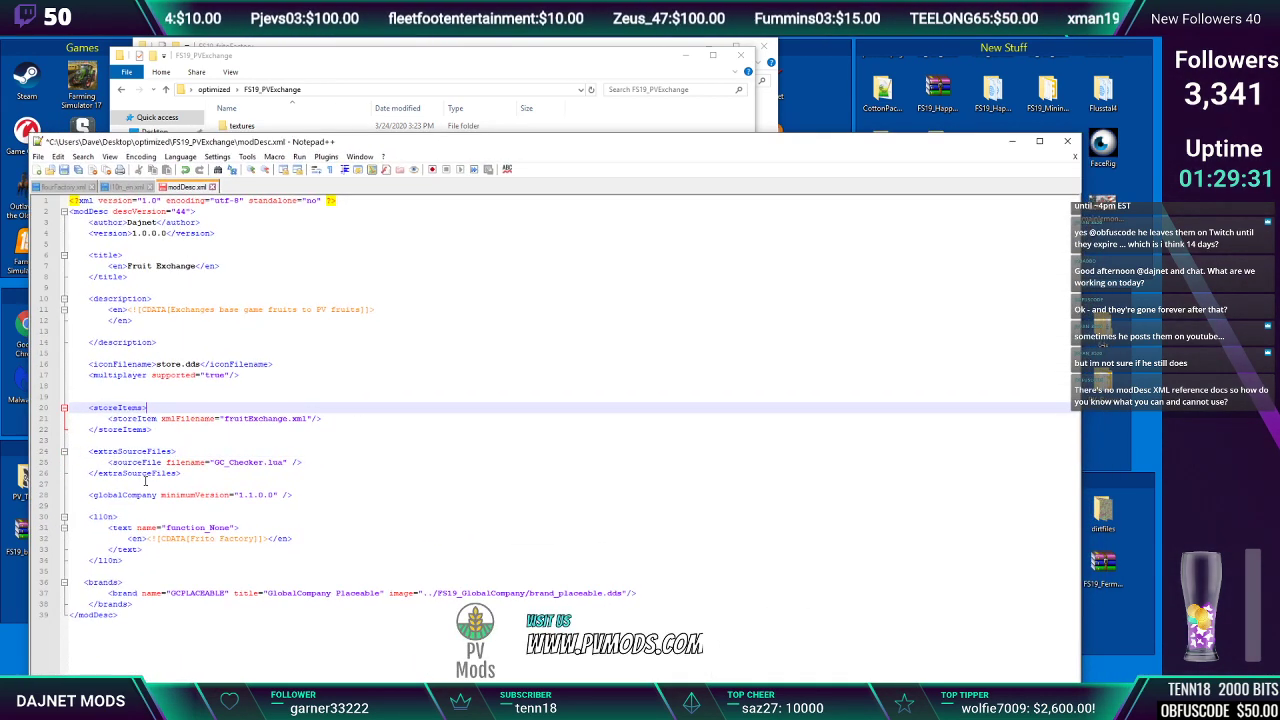
left_click(92, 453)
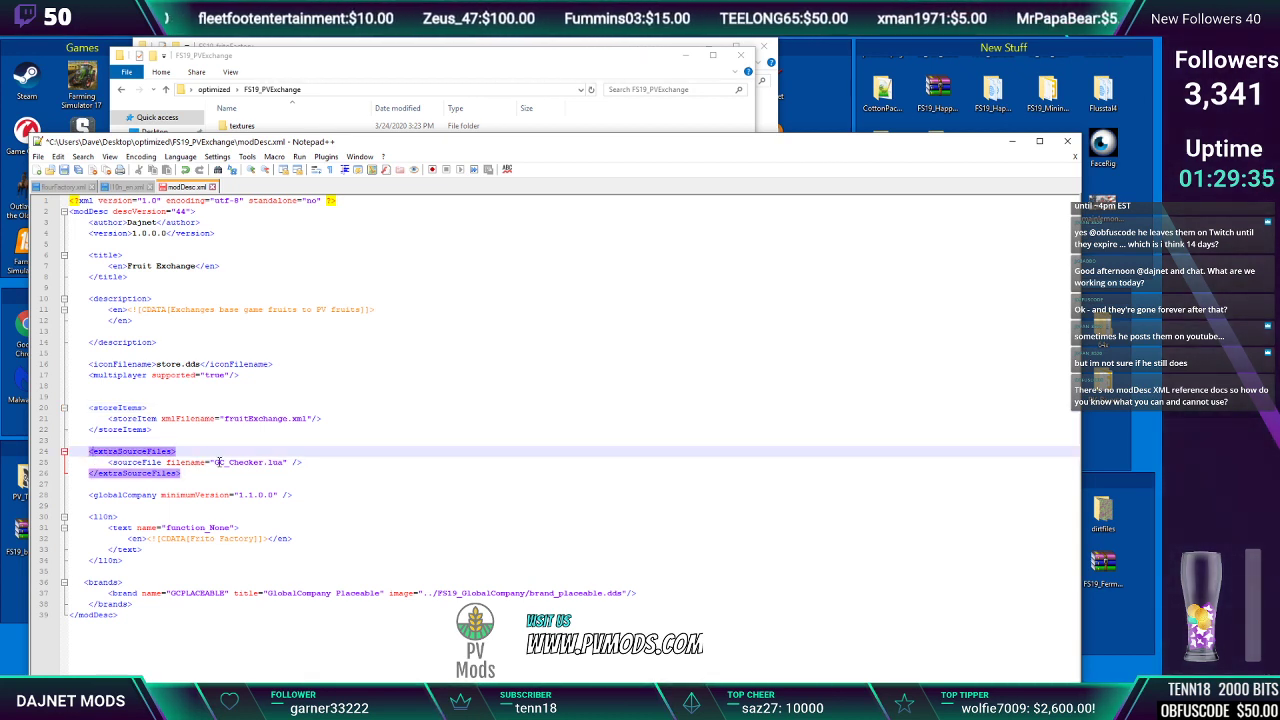
Set the minimumVersion of the globalCompany entry in modDesc.xml to 1.3.0.0
left_click_drag(108, 462, 283, 462)
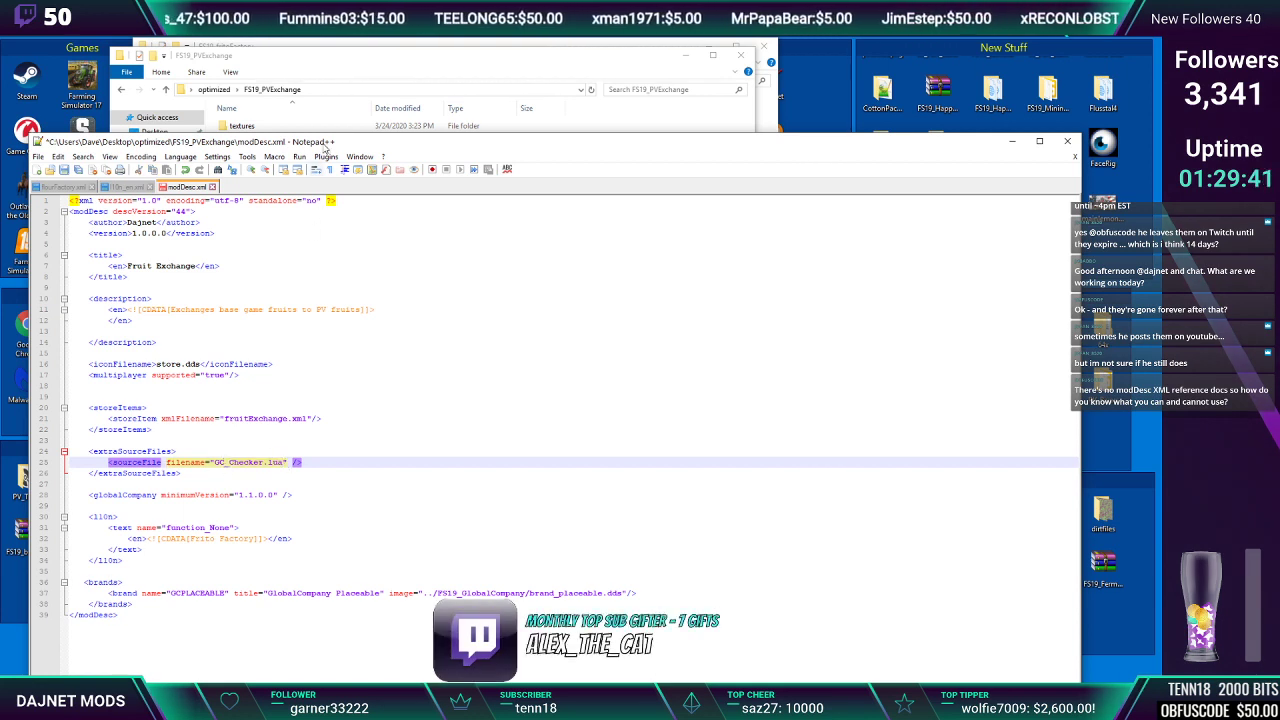
left_click(251, 495)
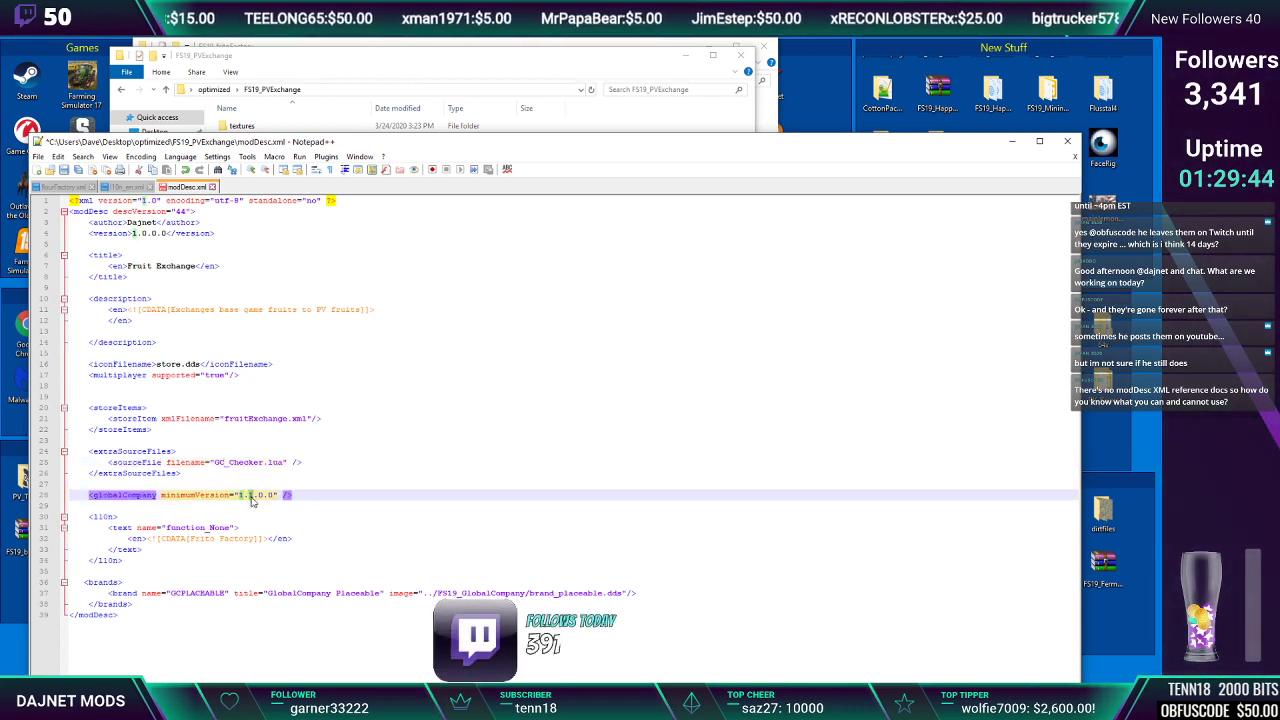
left_click(245, 516)
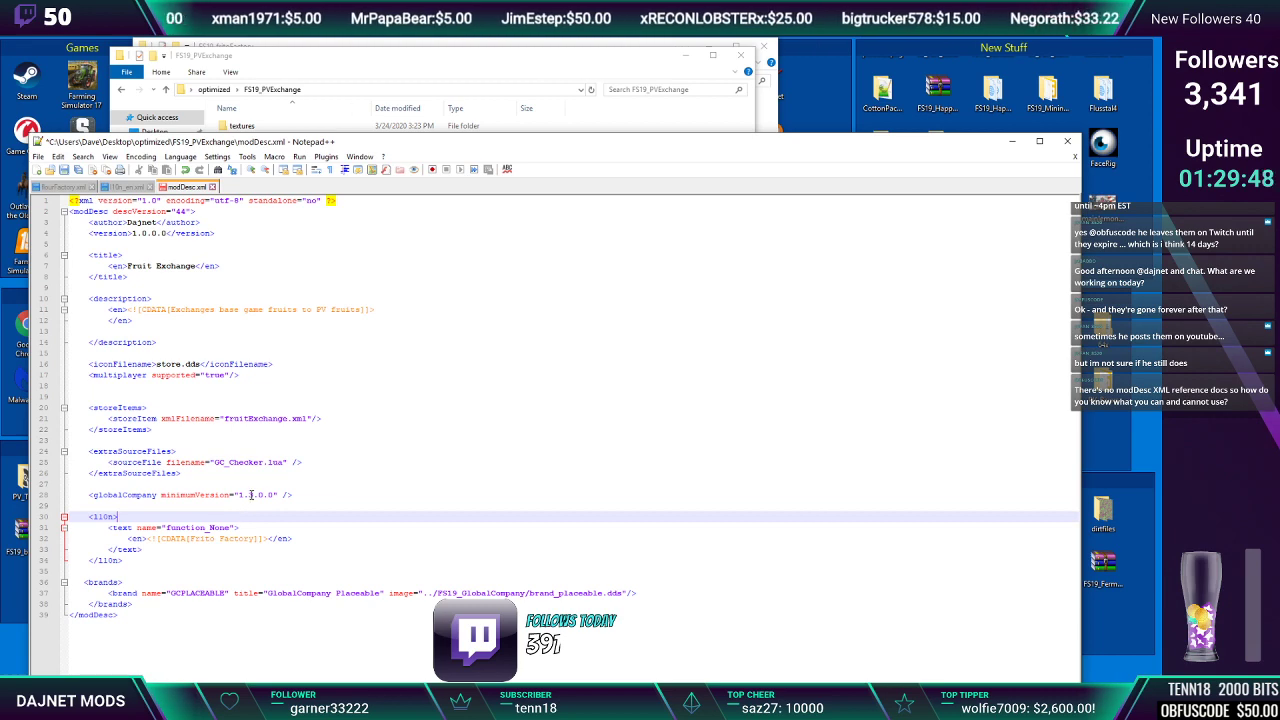
left_click(251, 495)
mouse_move(400, 141)
left_mouse_down()
mouse_move(394, 364)
mouse_move(401, 120)
left_mouse_up()
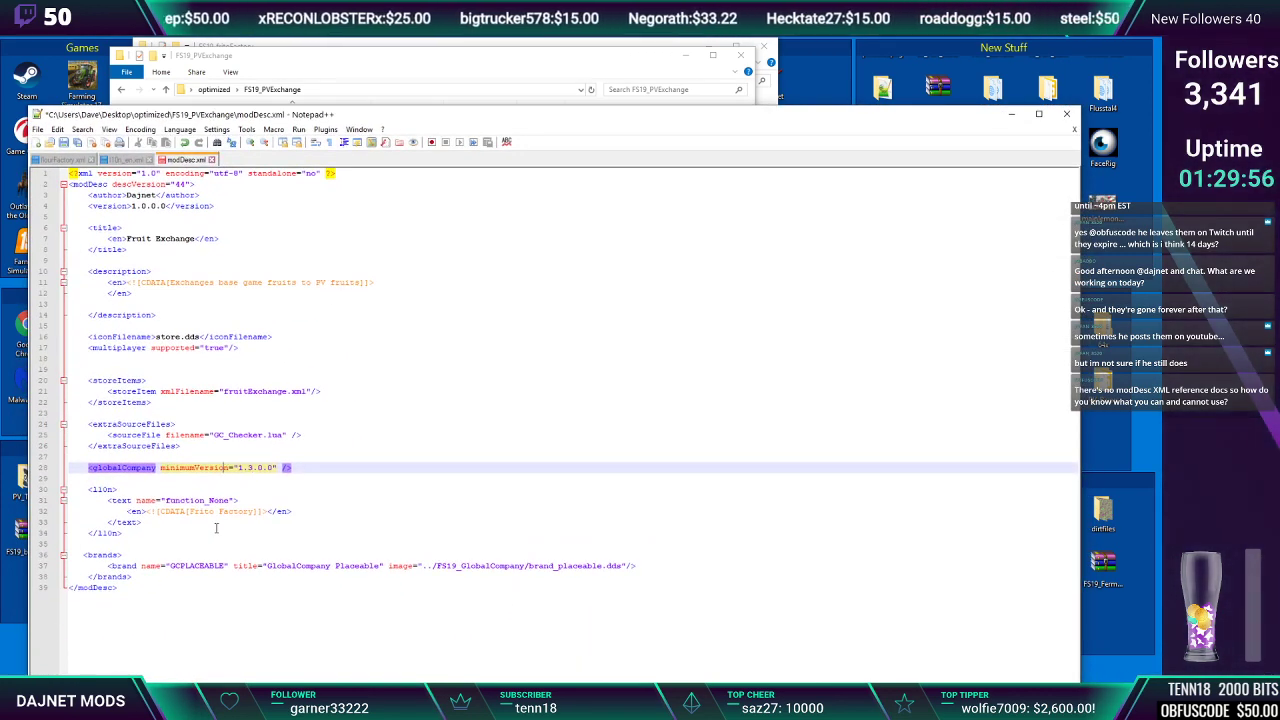
Replace the Frito Factory text in the function_None l10n entry with the description text "Exchanges base game fruits to PV fruits"
left_click(169, 500)
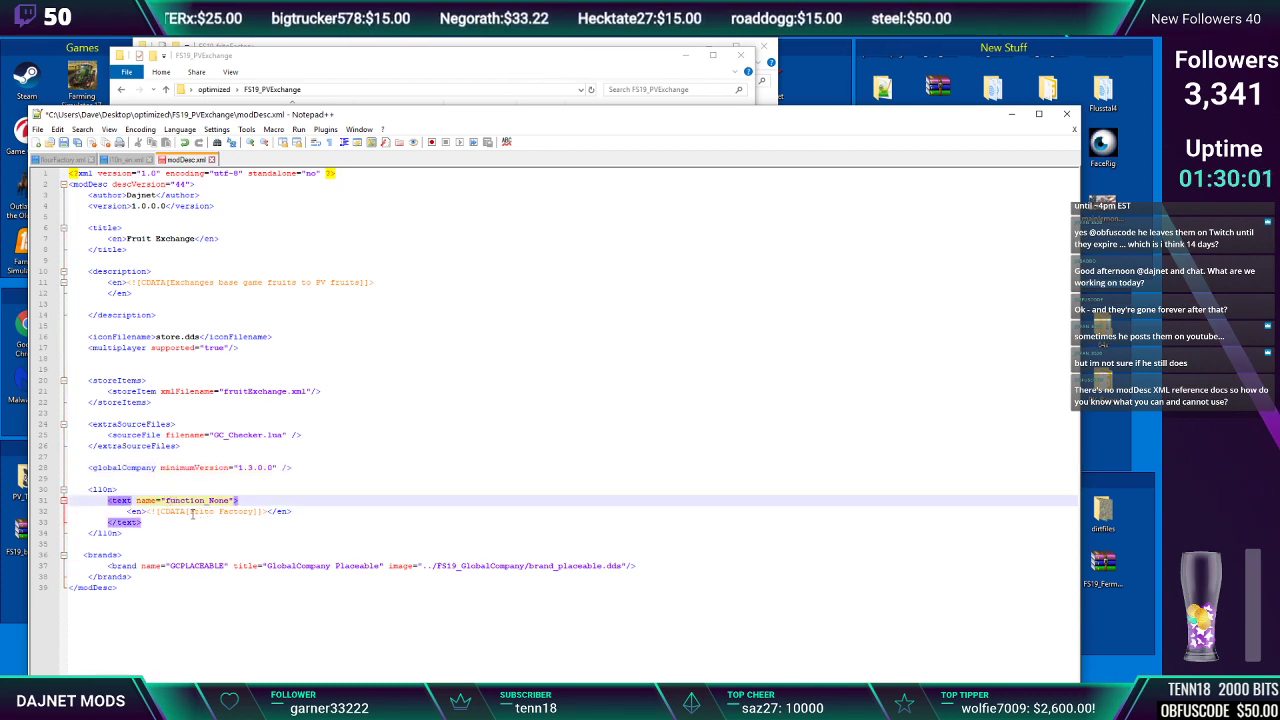
left_click_drag(190, 511, 255, 511)
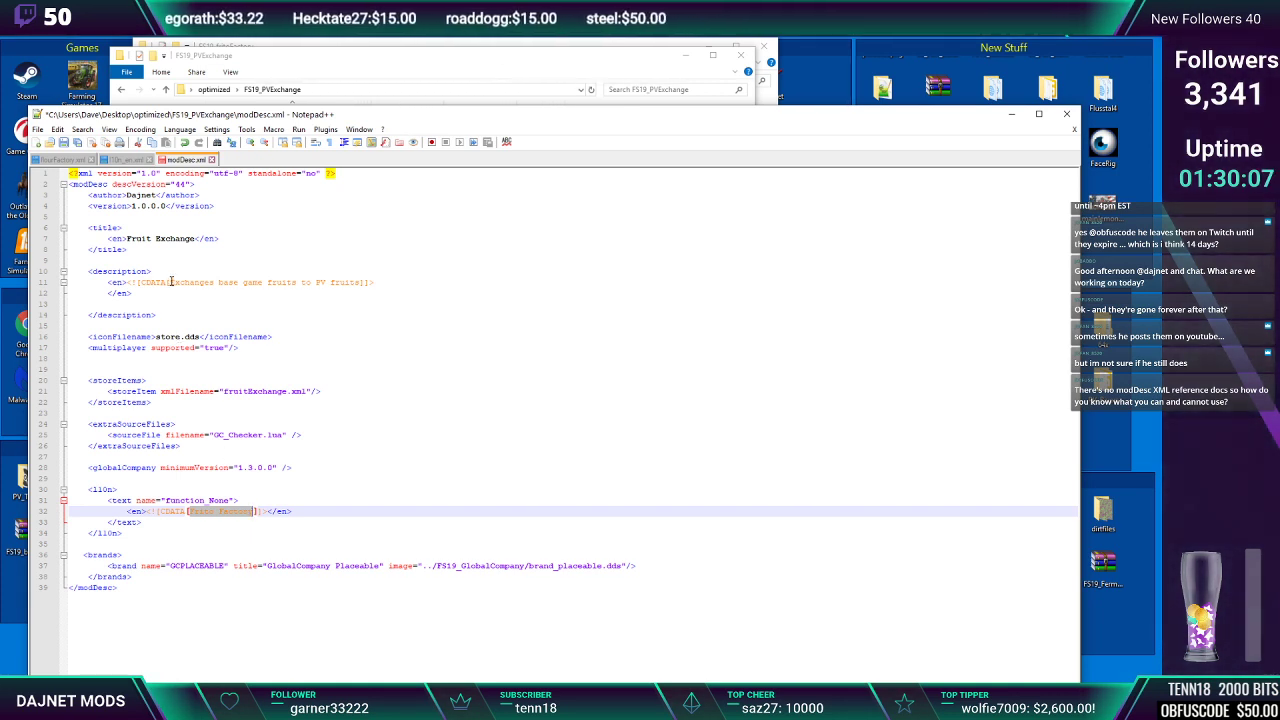
left_click_drag(171, 282, 201, 285)
left_click_drag(353, 287, 359, 284)
right_click(338, 288)
left_click(370, 305)
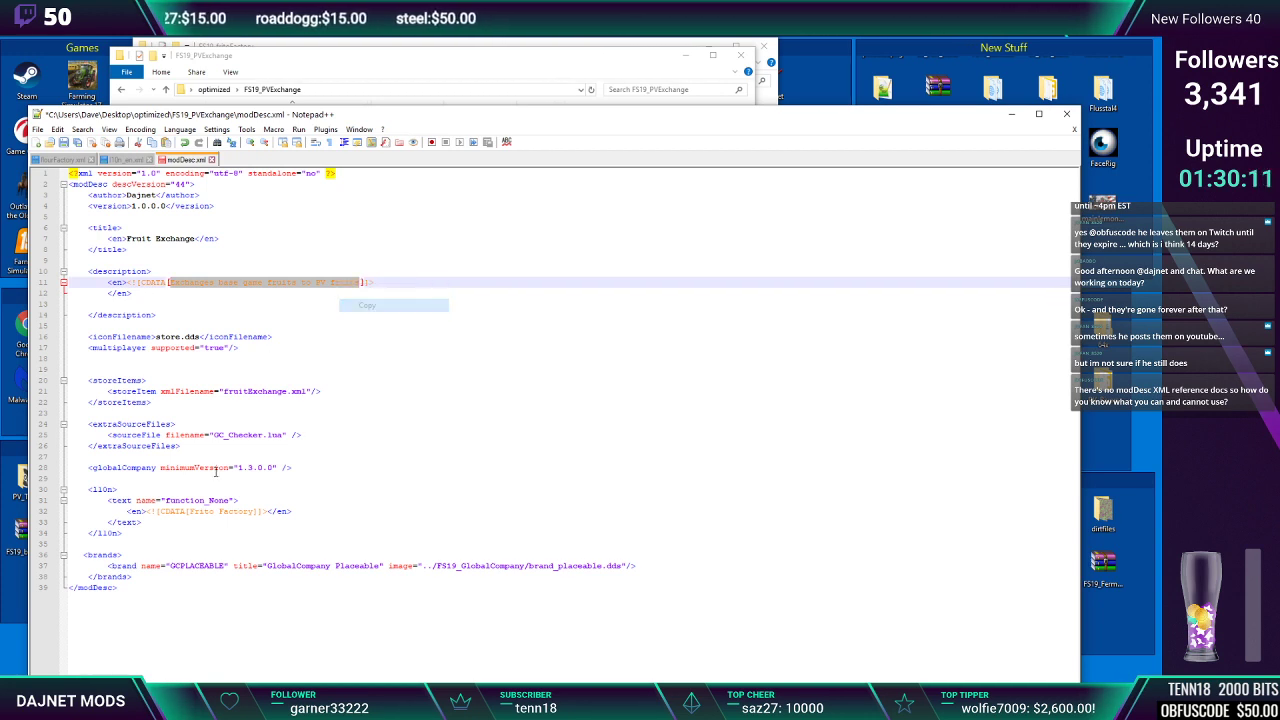
left_click_drag(189, 511, 256, 513)
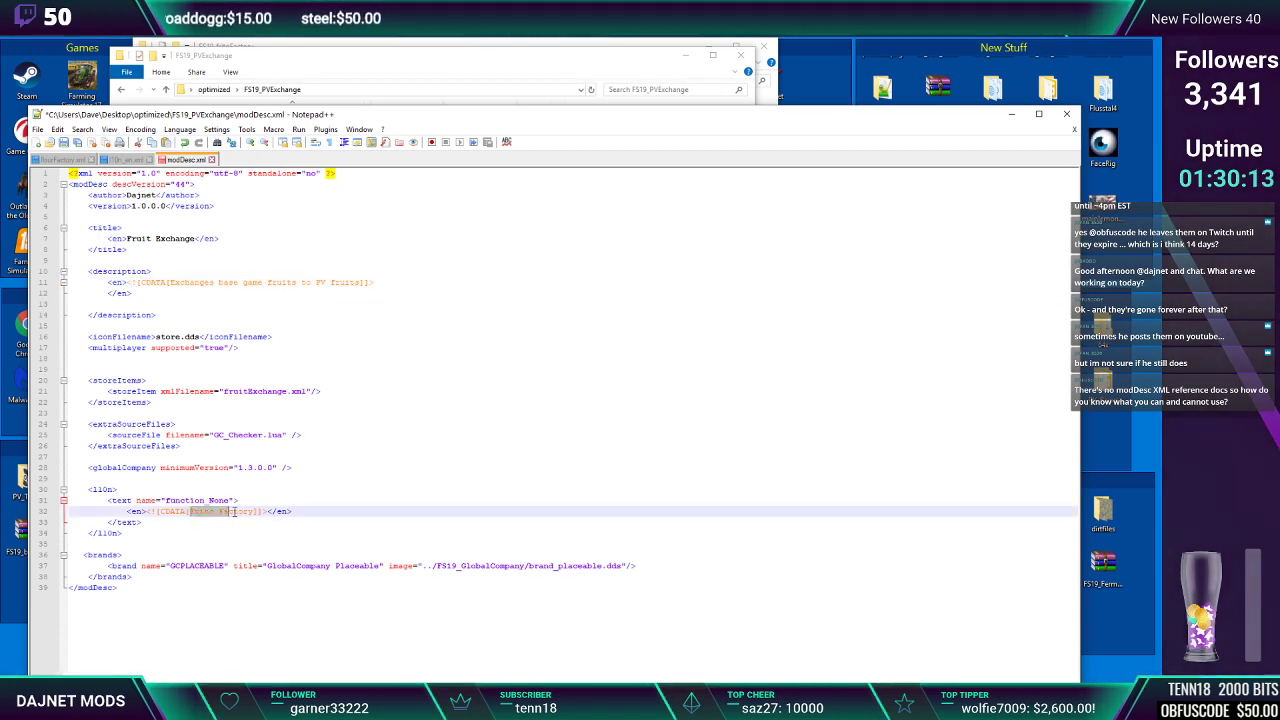
key("ctrl+v")
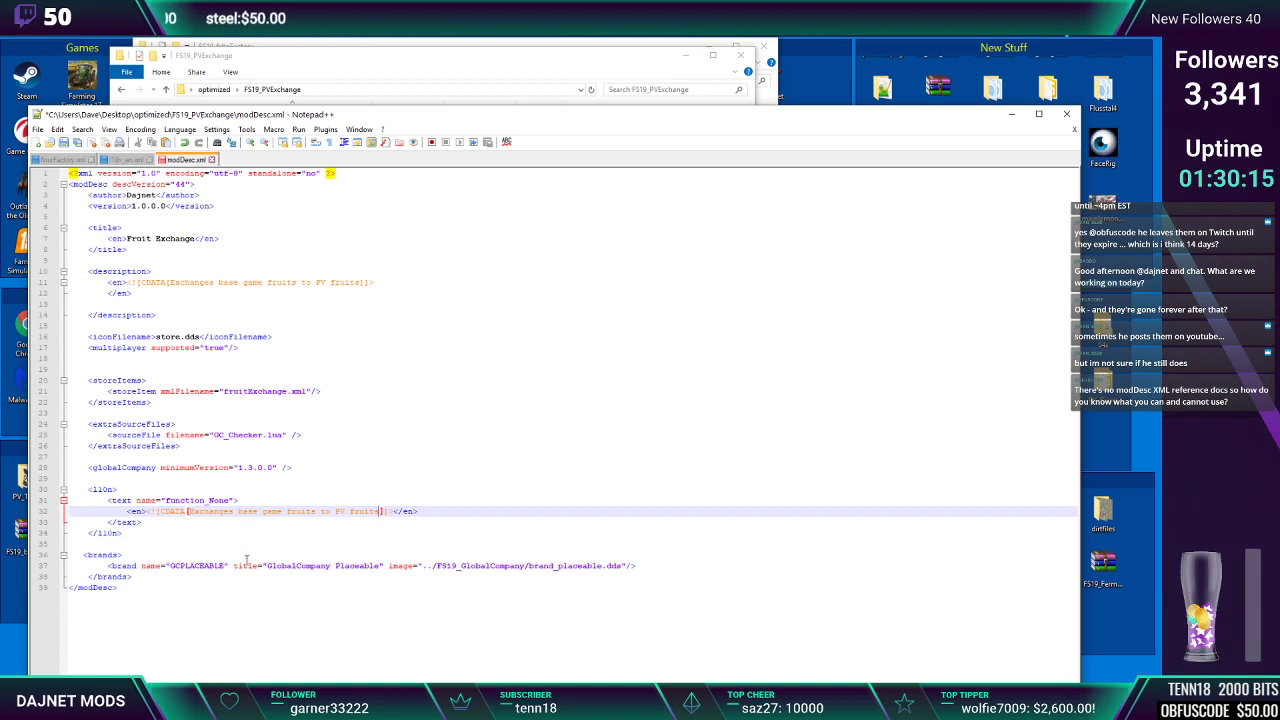
Check the GCPLACEABLE brand entry and its image path in the brands block, and save modDesc.xml
left_click(156, 555)
left_click(137, 566)
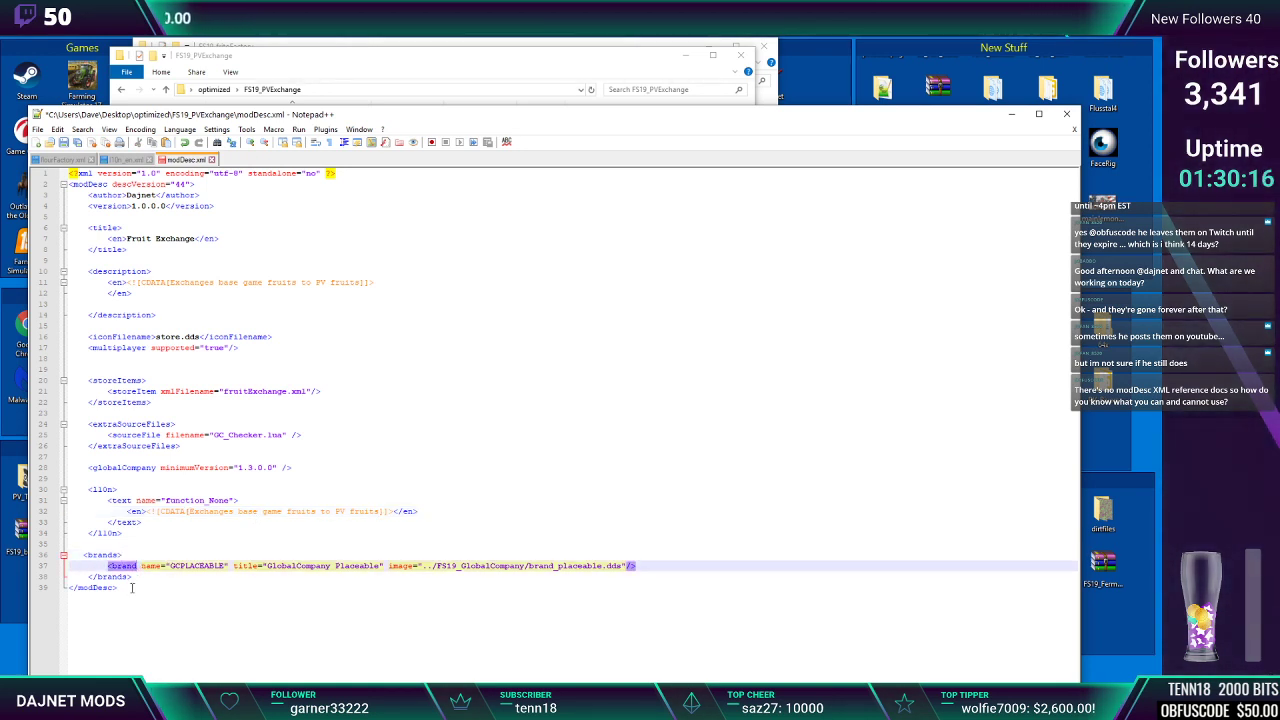
left_click(131, 588)
left_click(520, 566)
left_click(628, 559)
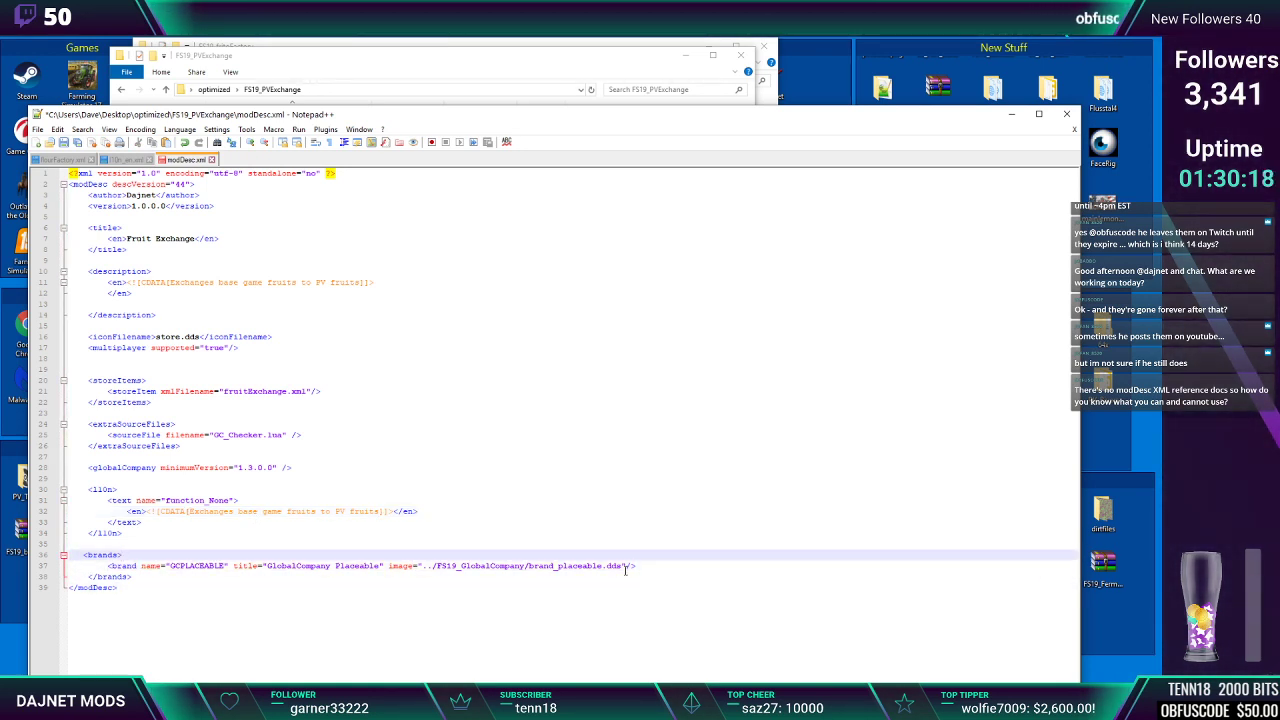
left_click(628, 567)
left_click(666, 567)
left_click(198, 597)
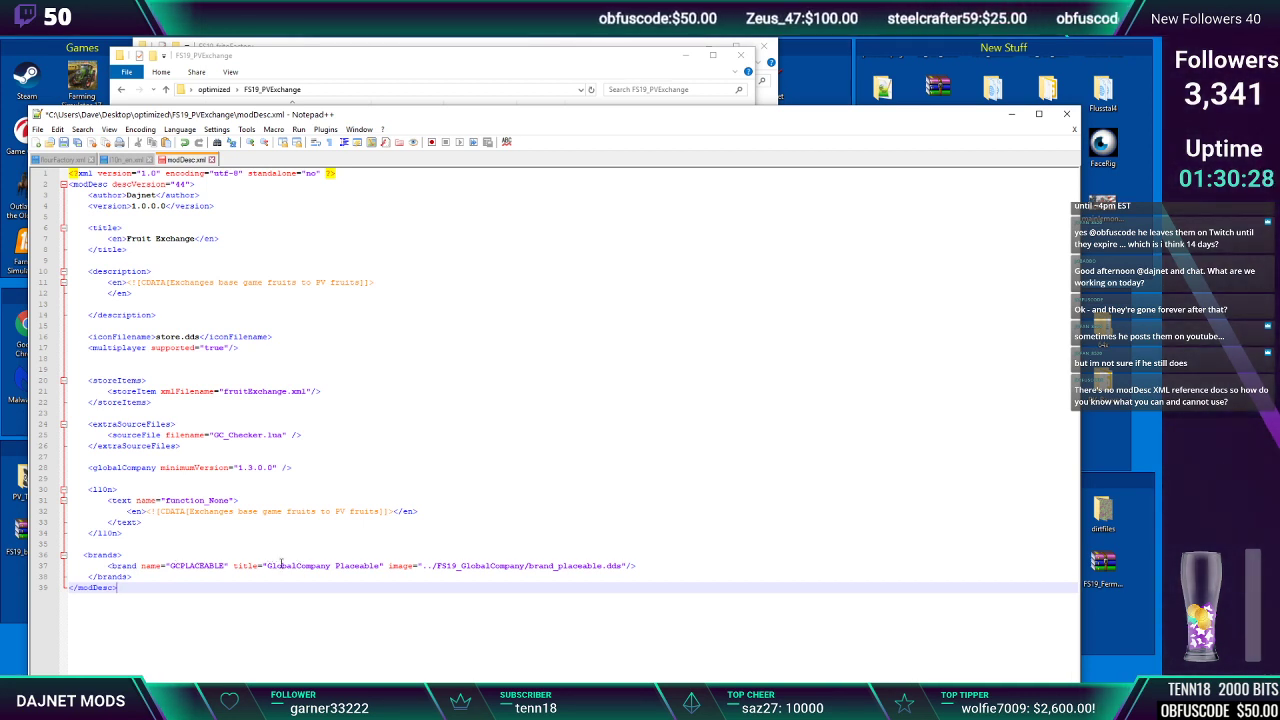
left_click(426, 566)
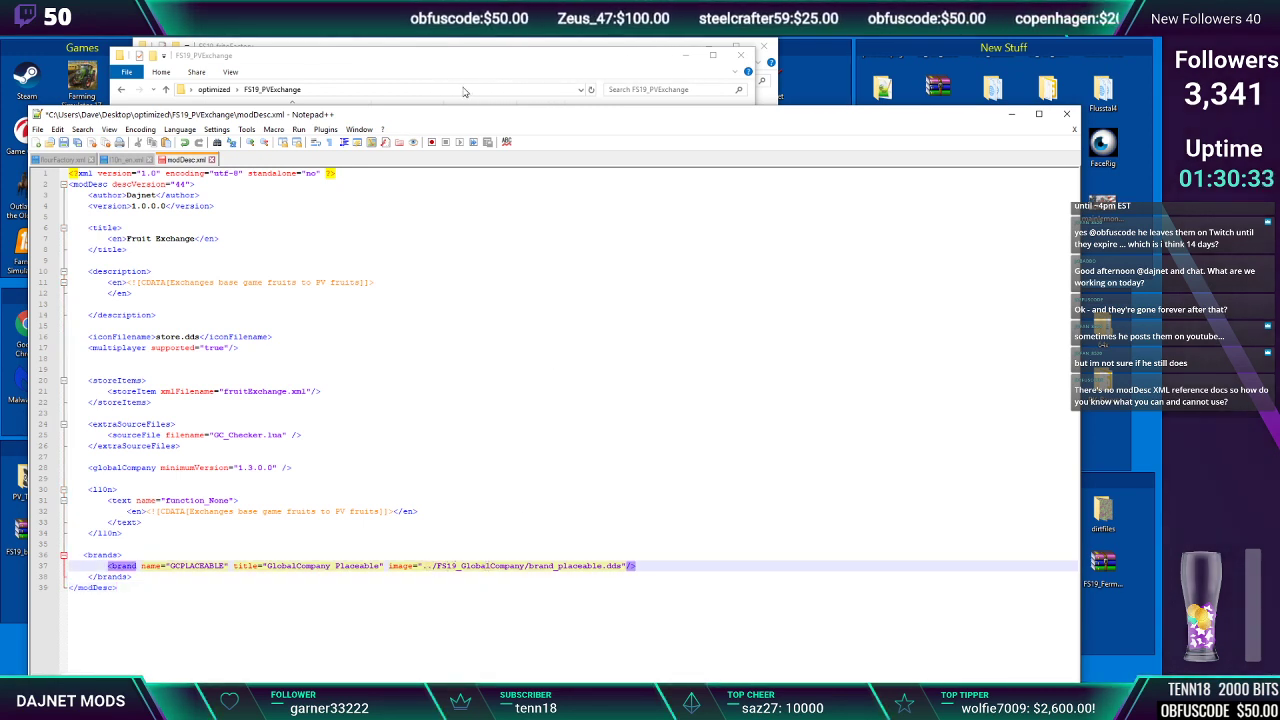
key("ctrl+s")
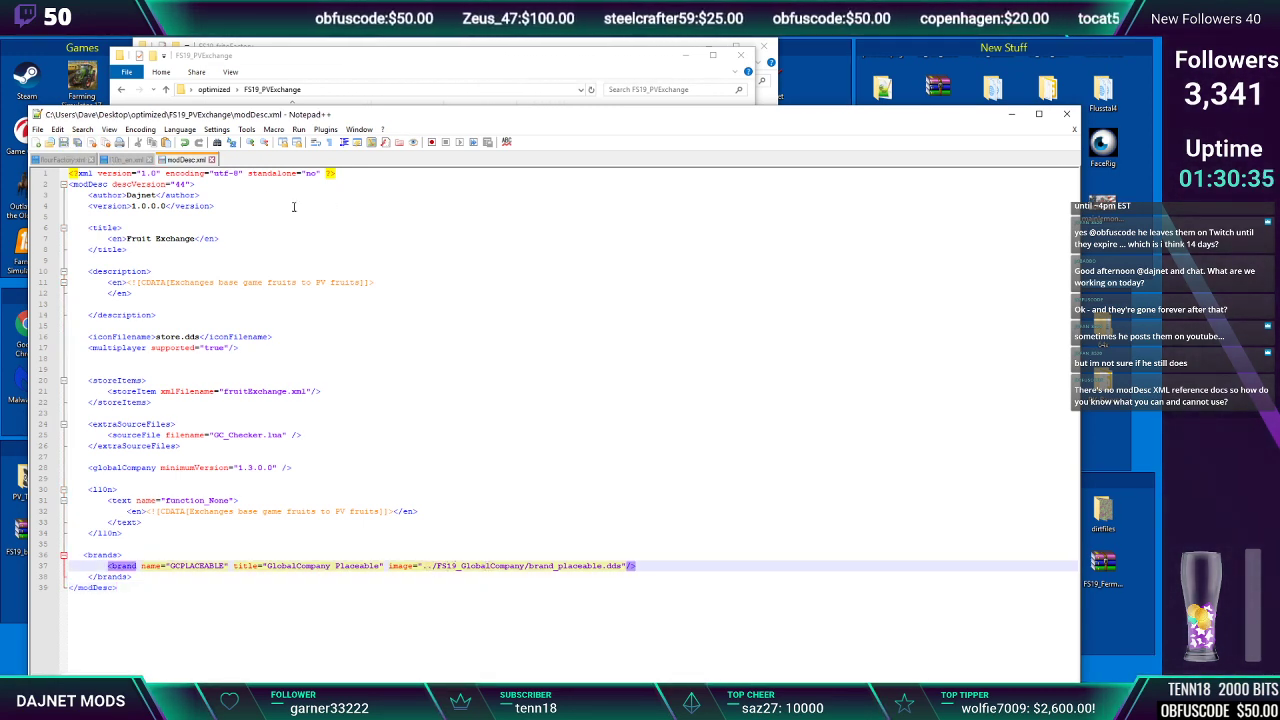
Review modDesc.xml from the version and title down to the brands block, including the storeItem filename
left_click(193, 206)
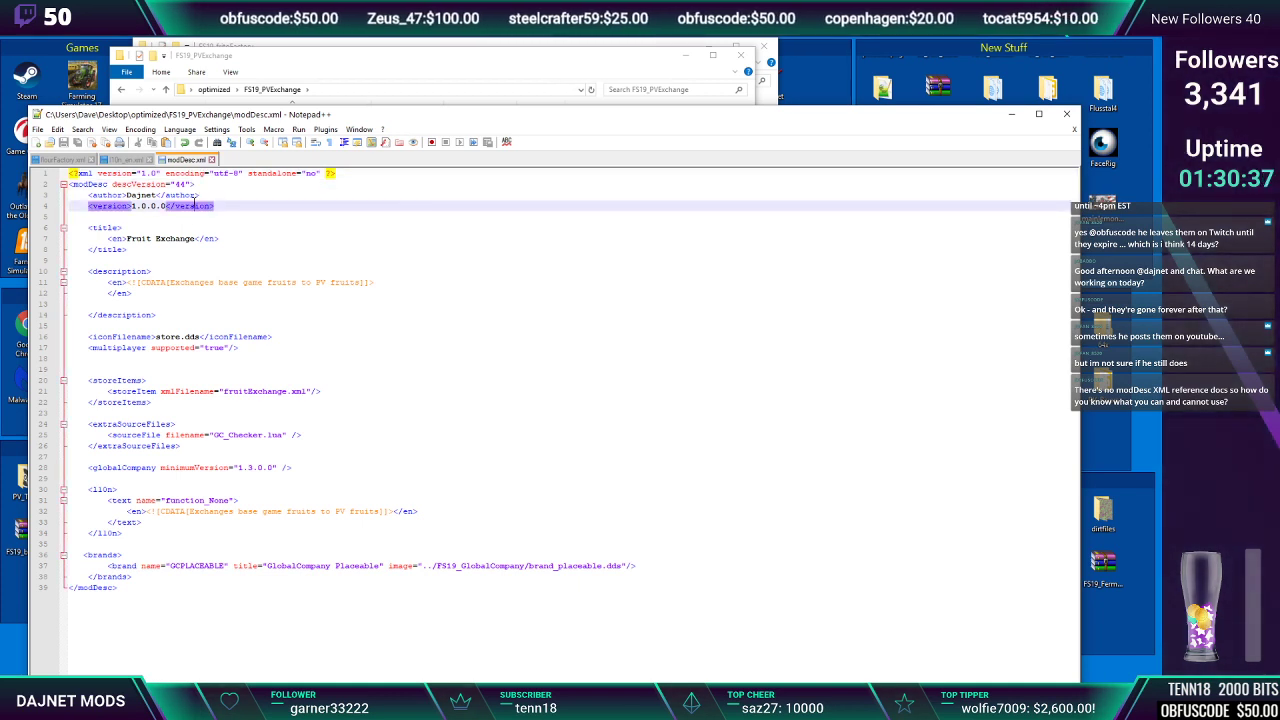
left_click(196, 239)
left_click(200, 304)
left_click(199, 383)
left_click(194, 500)
left_click(191, 569)
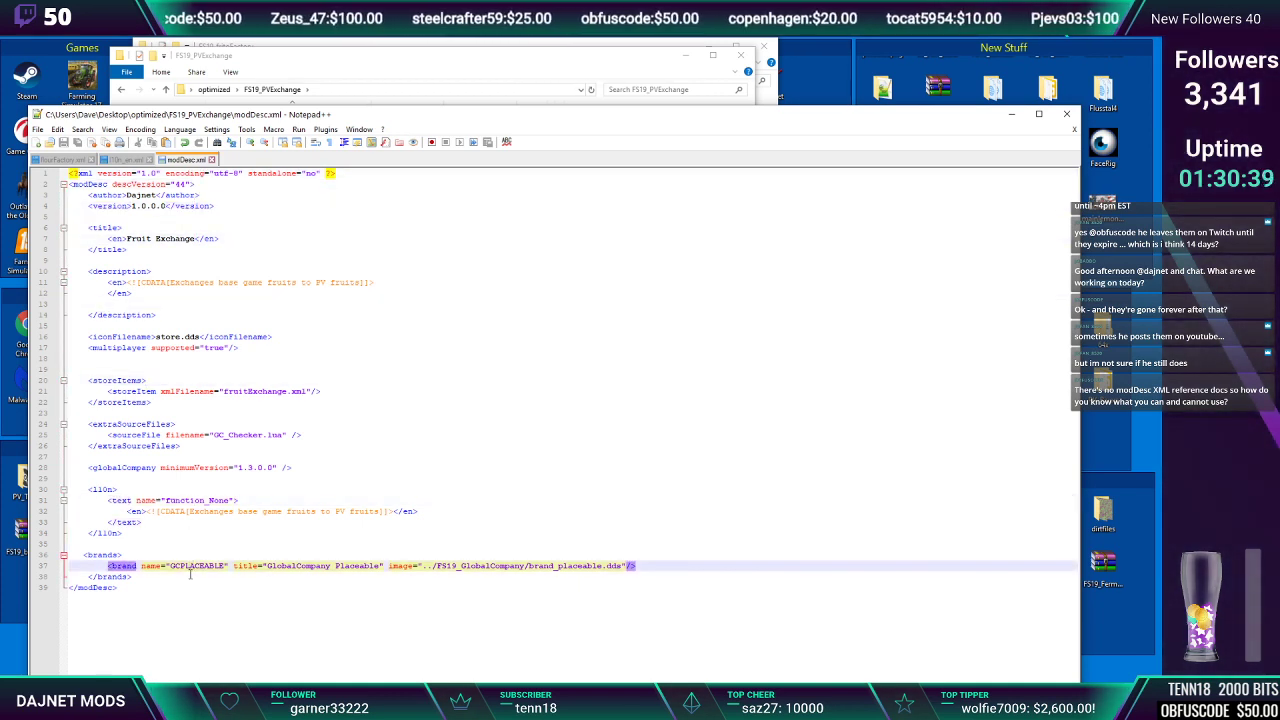
left_click(192, 586)
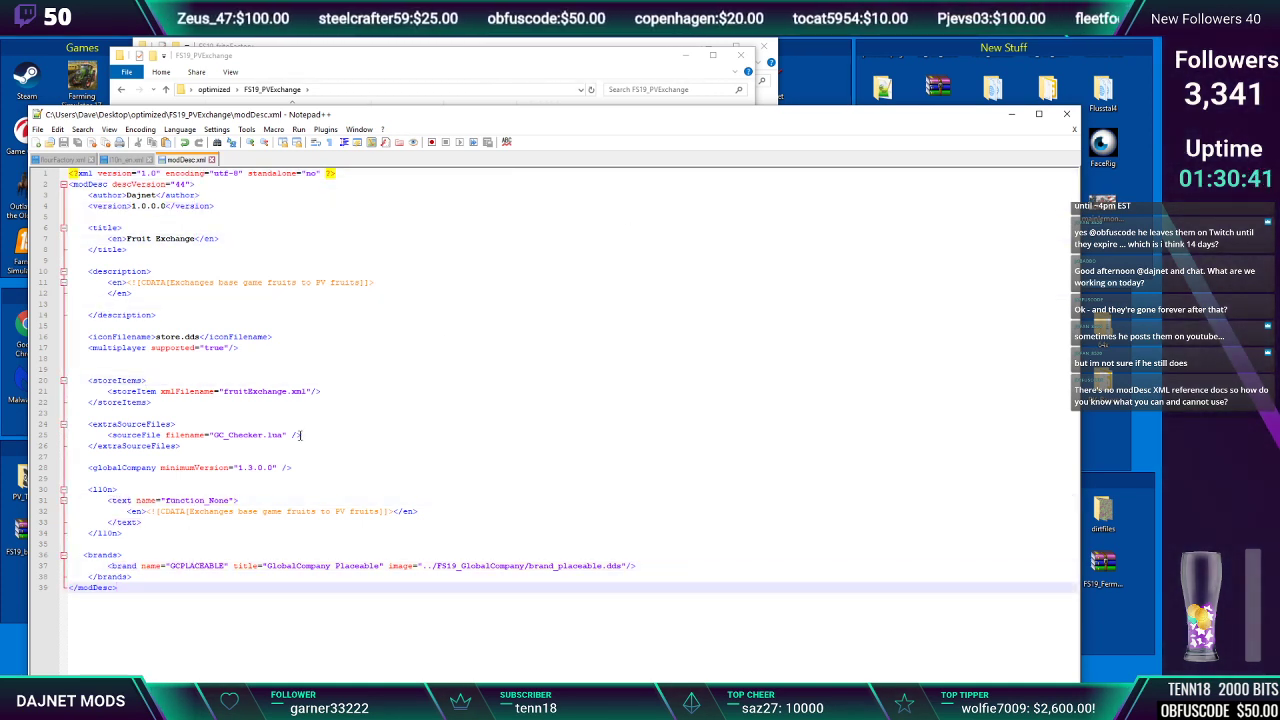
left_click(242, 392)
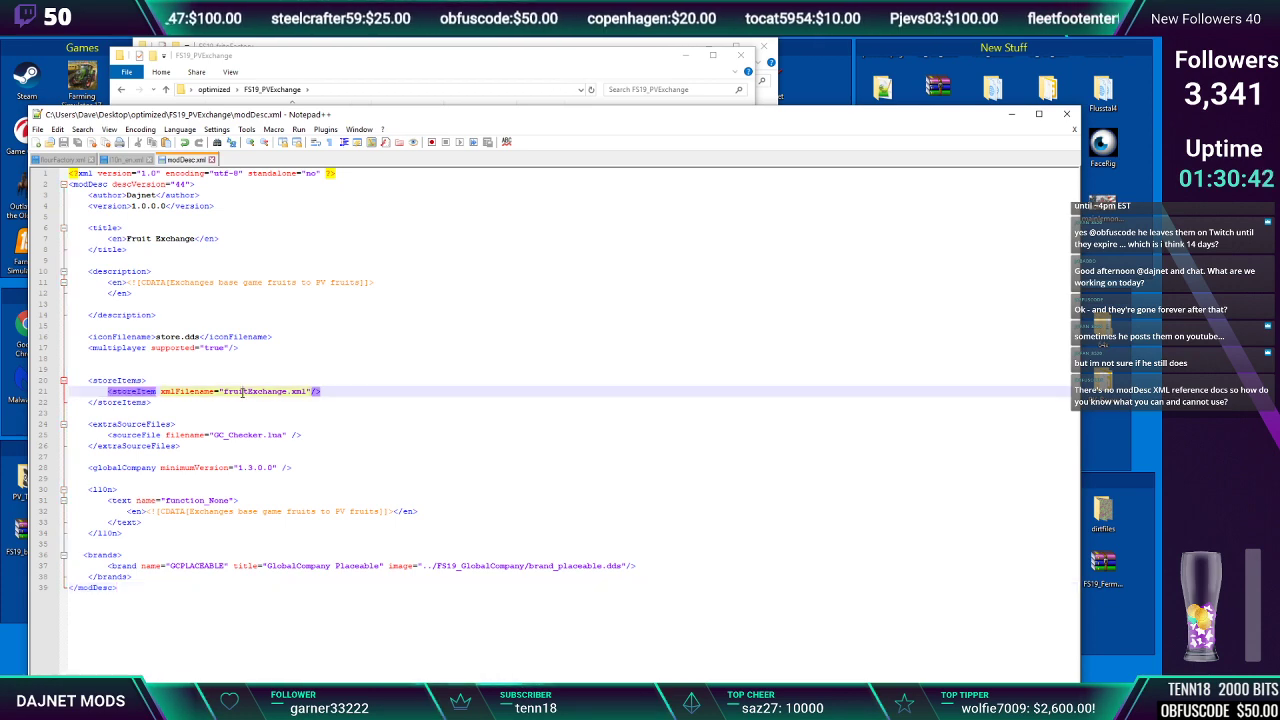
Open fruitExchange.xml from the FS19_PVExchange folder in Notepad++ and change the storeData name to "Fruit Exchange"
left_click(1011, 114)
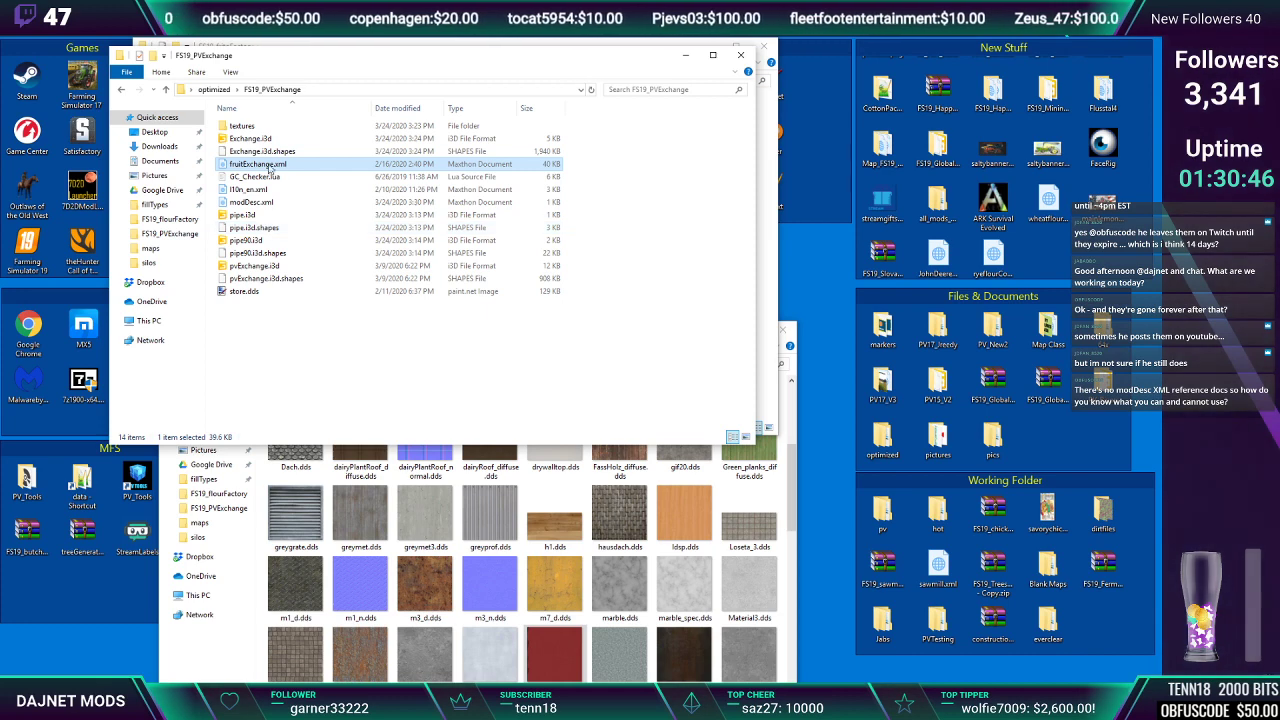
right_click(270, 168)
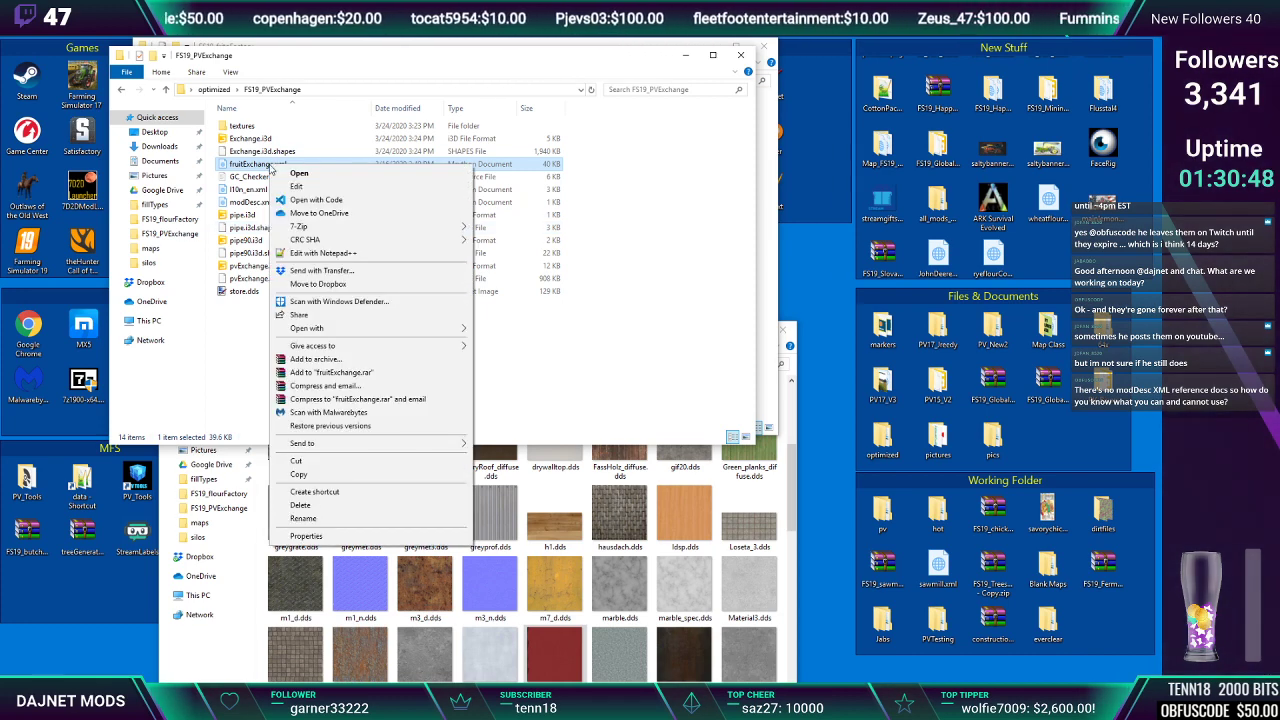
left_click(310, 256)
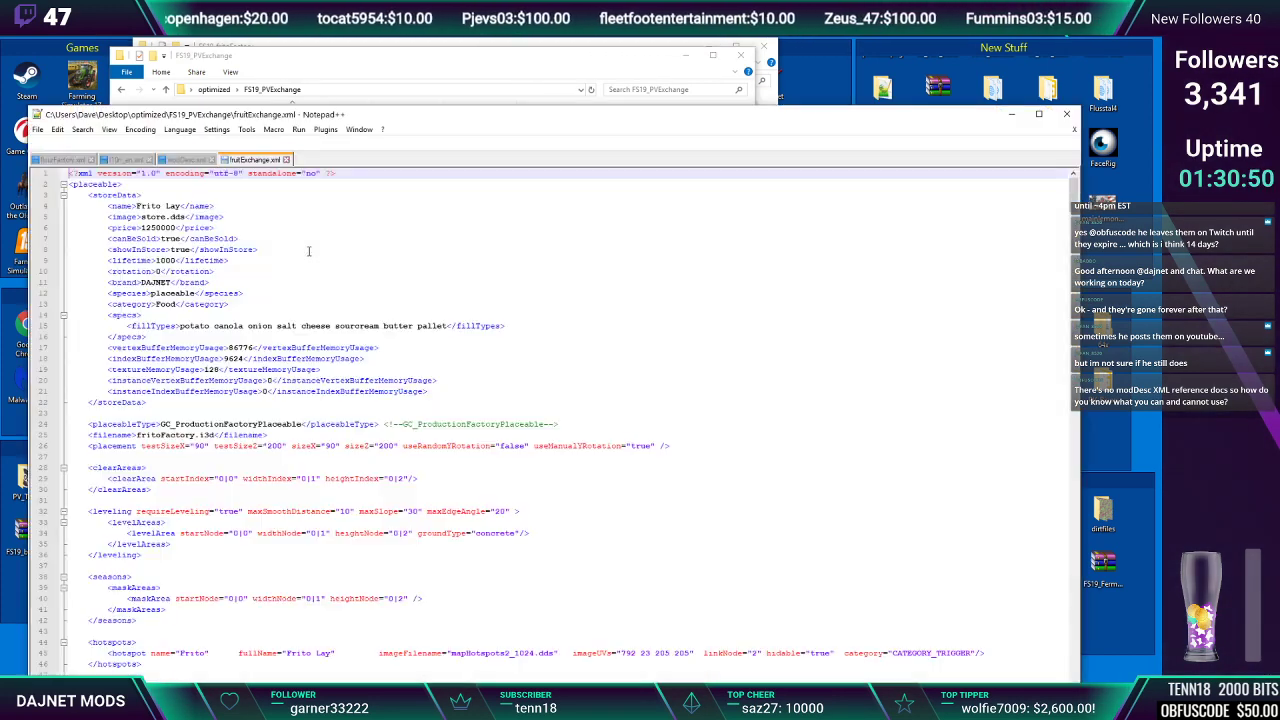
left_click(137, 205)
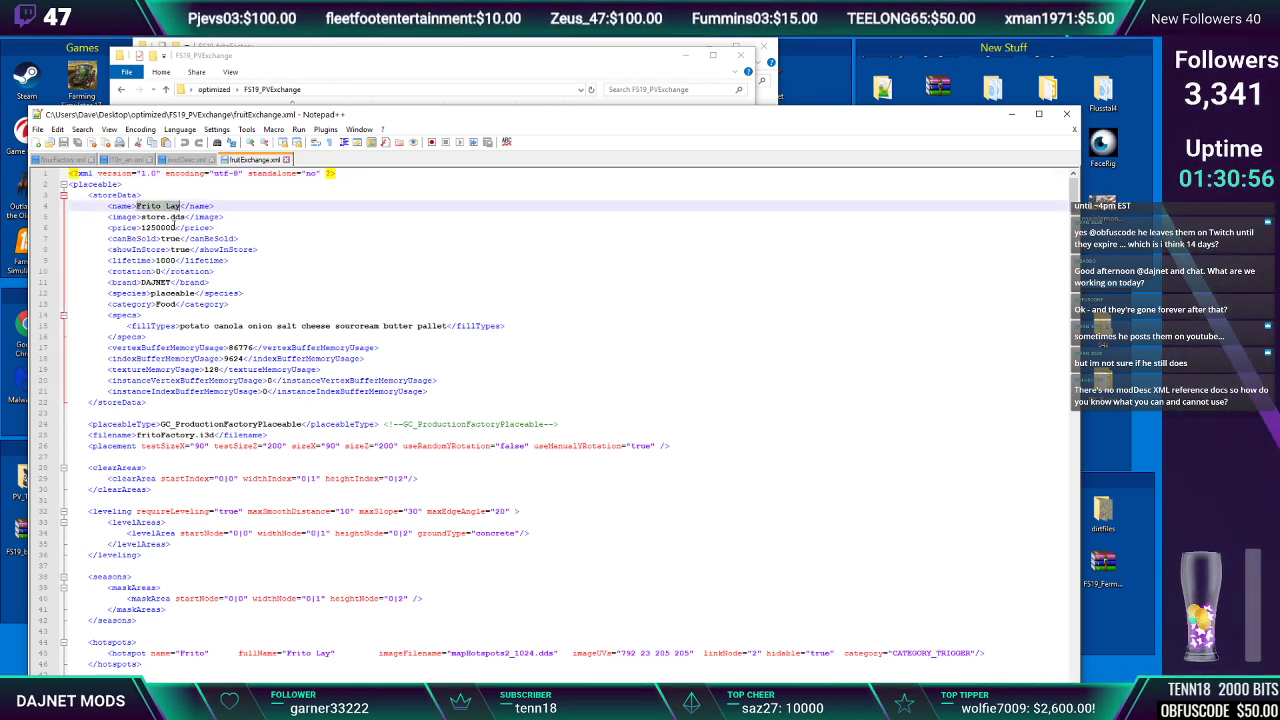
type("F")
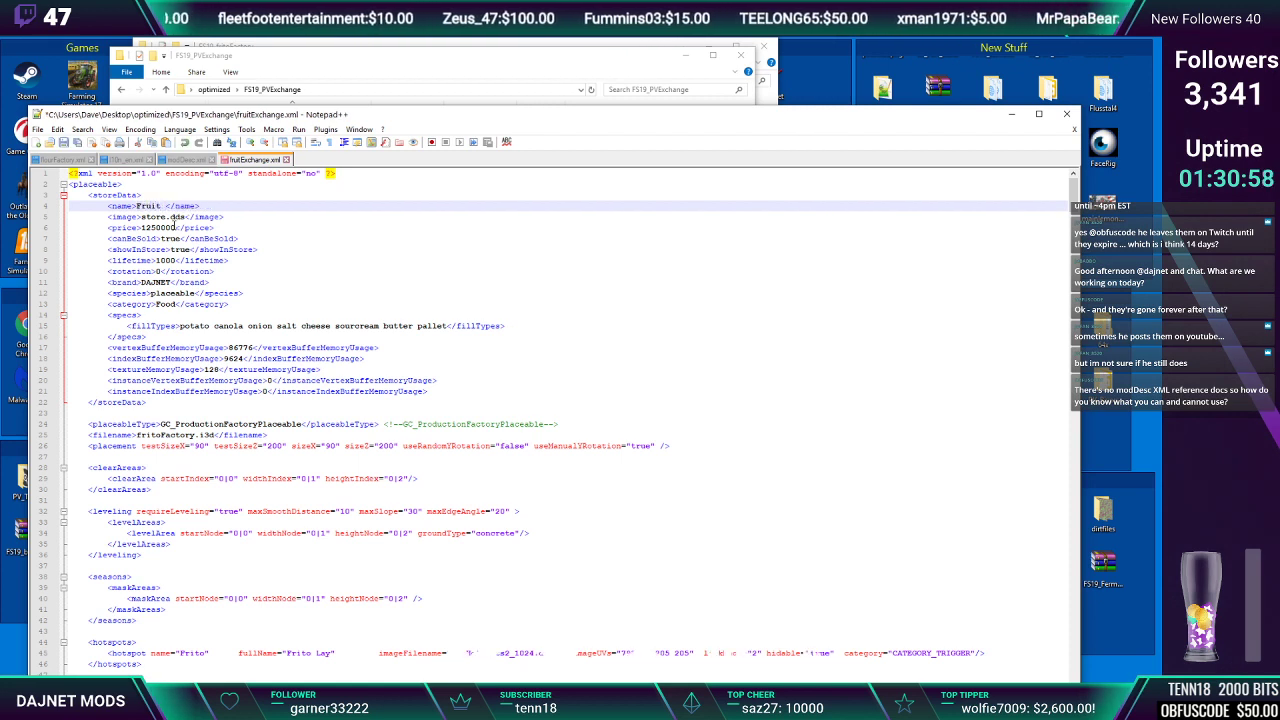
type("ruit Exchange")
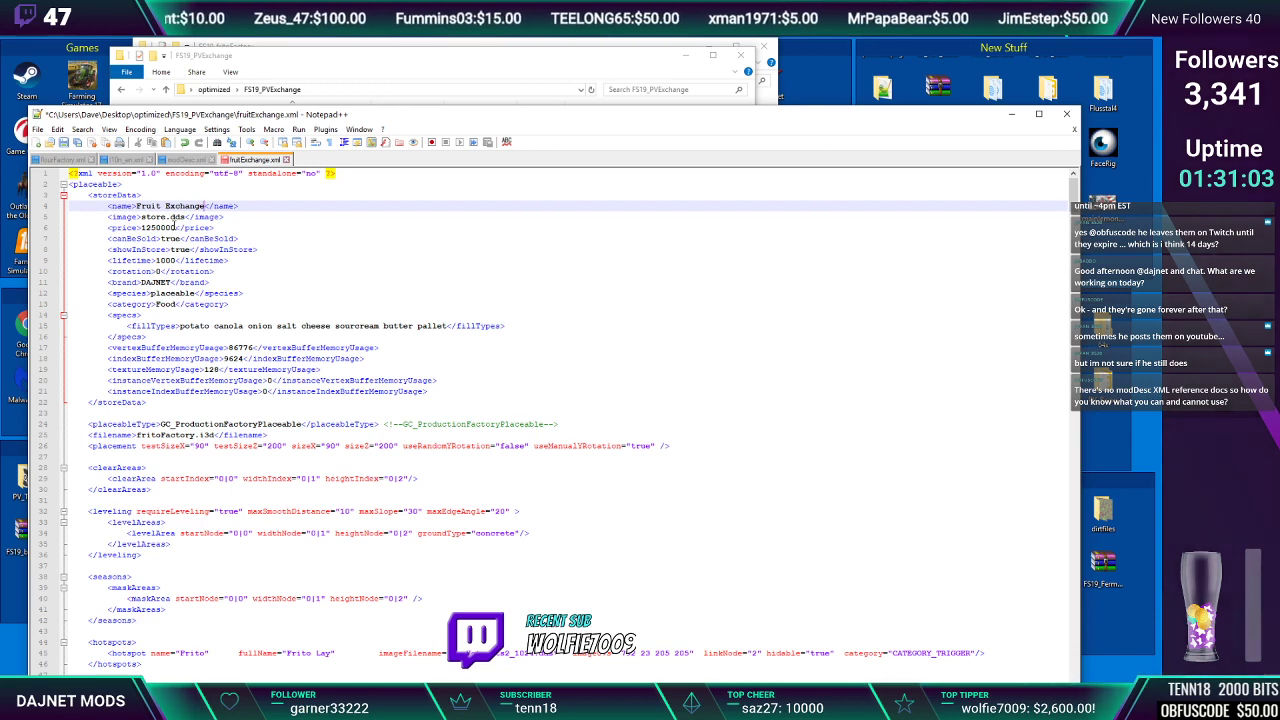
Open the store.dds image referenced in storeData in paint.net and erase its entire Frito-Lay Factory picture
left_click(137, 216)
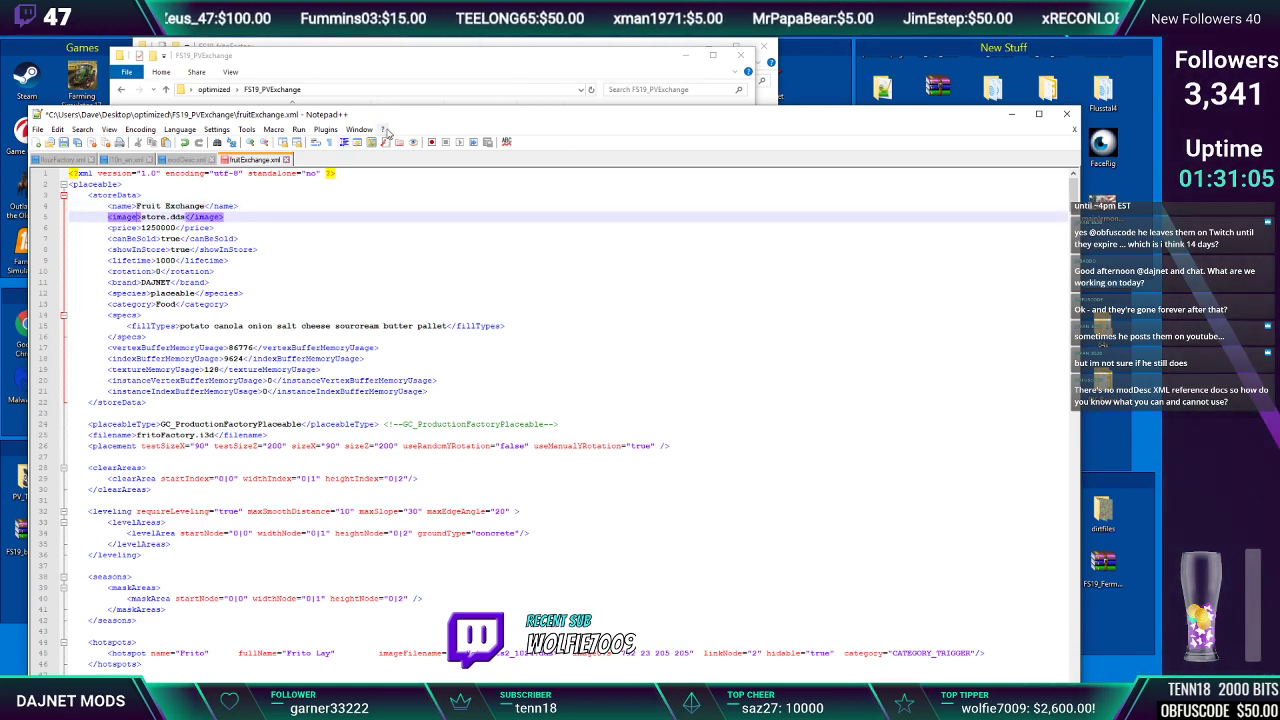
left_click_drag(390, 115, 397, 382)
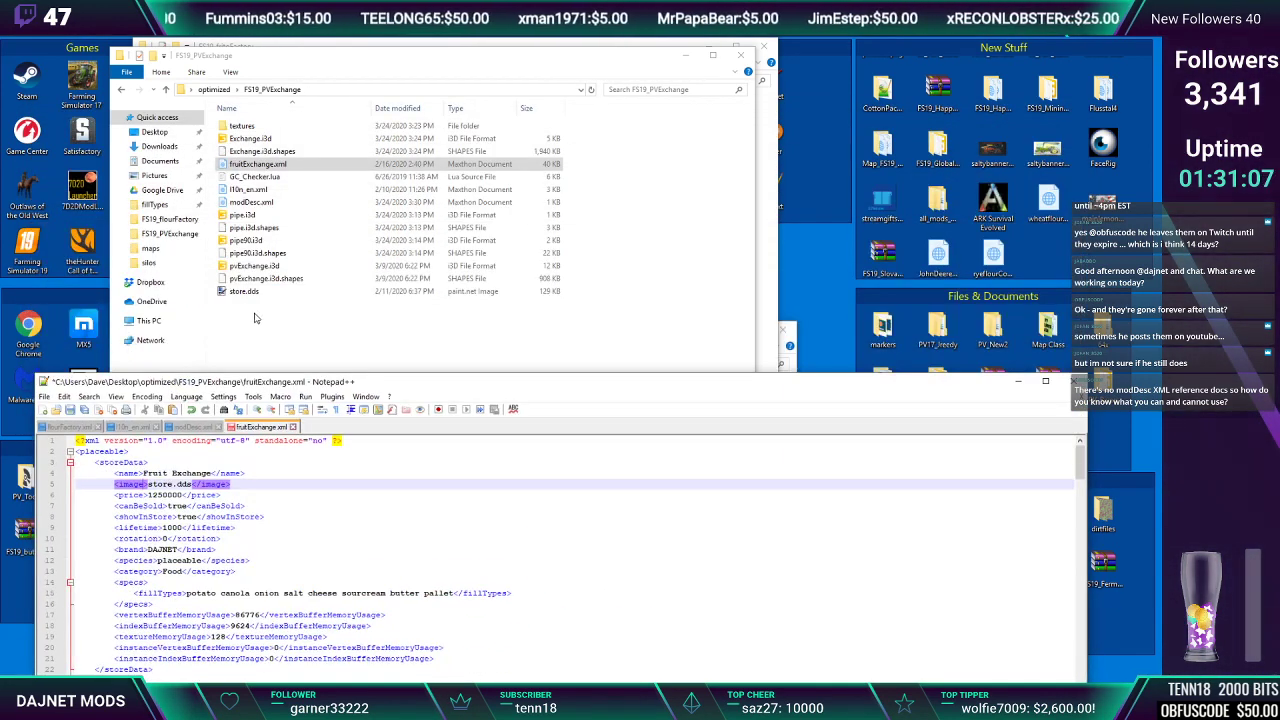
left_click(237, 292)
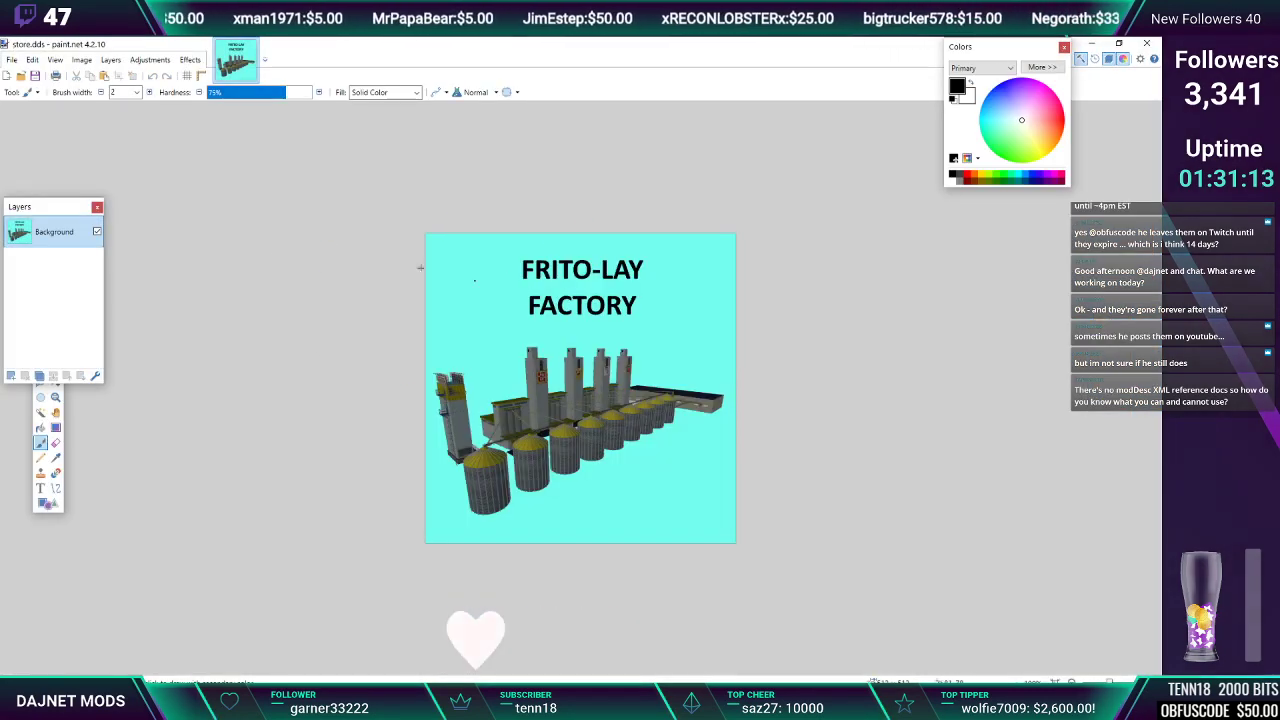
left_click(42, 368)
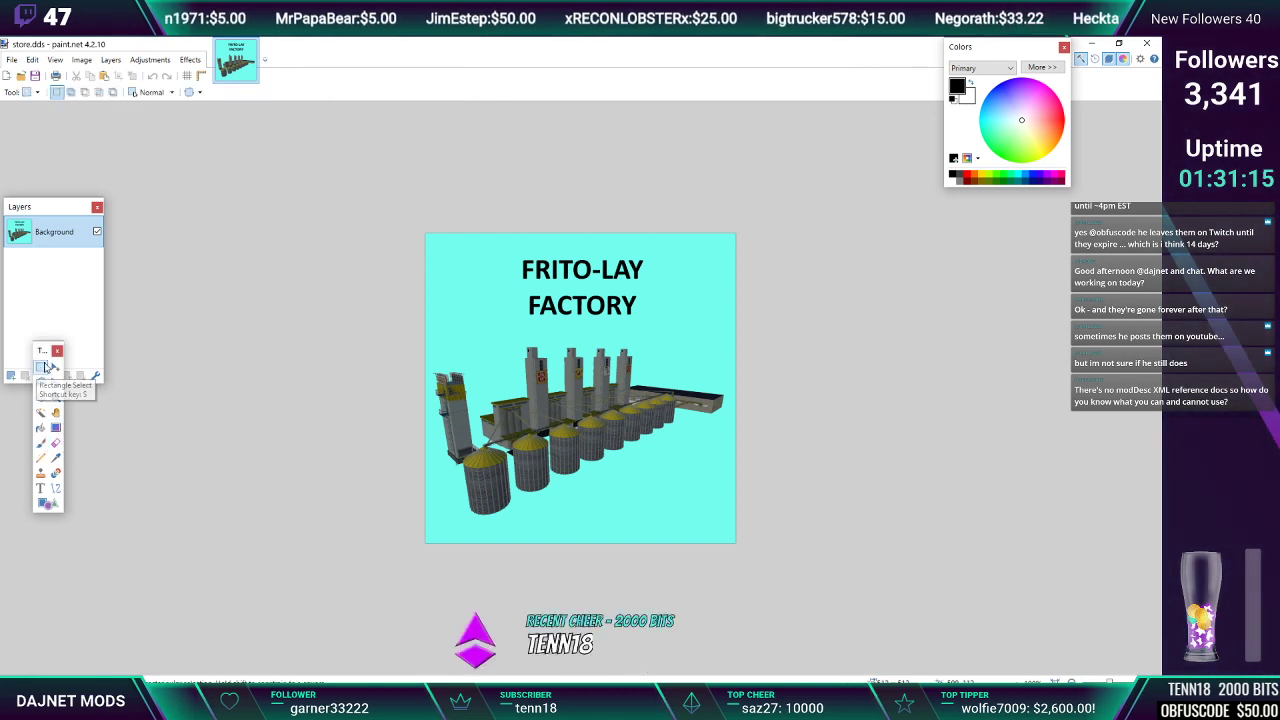
left_click(32, 59)
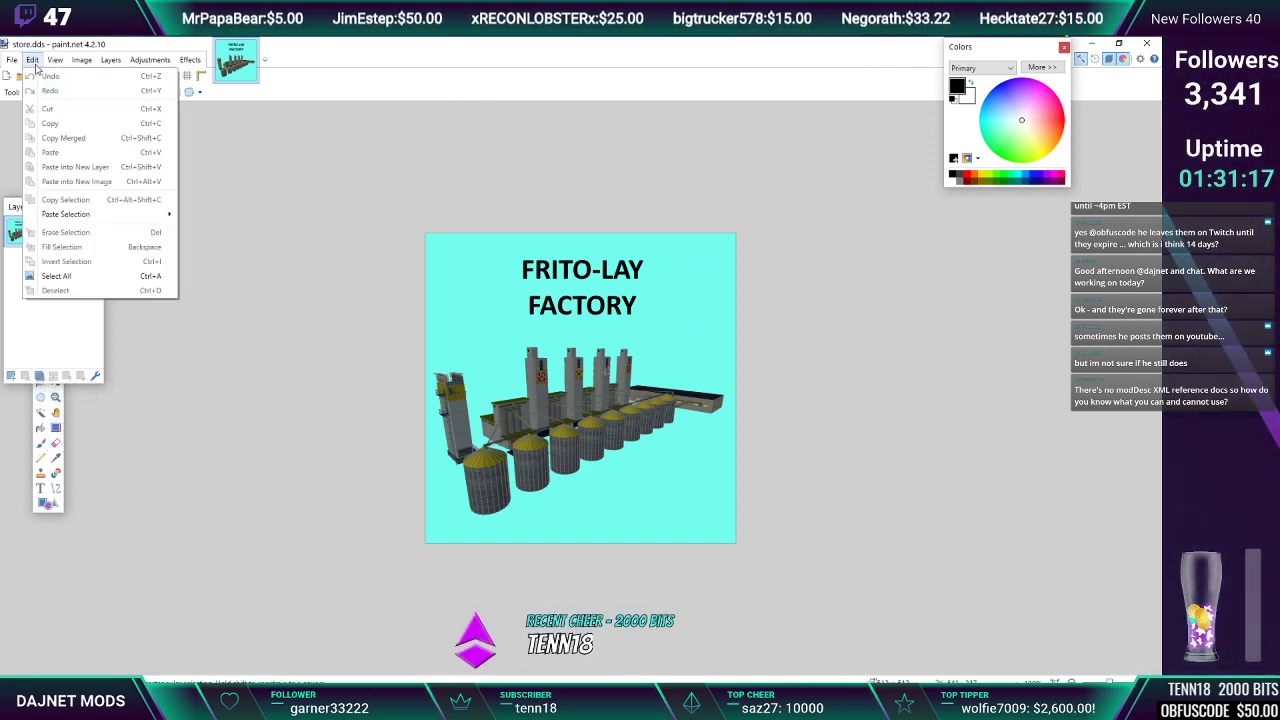
left_click(56, 275)
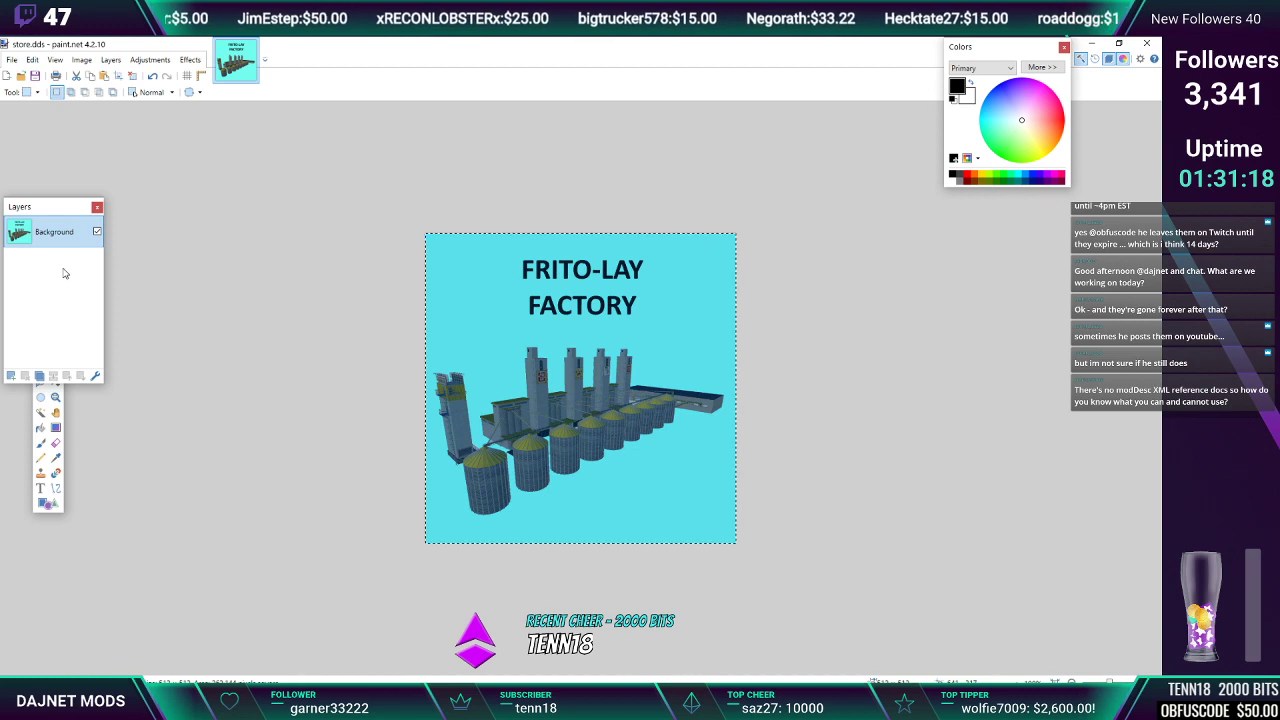
key("Delete")
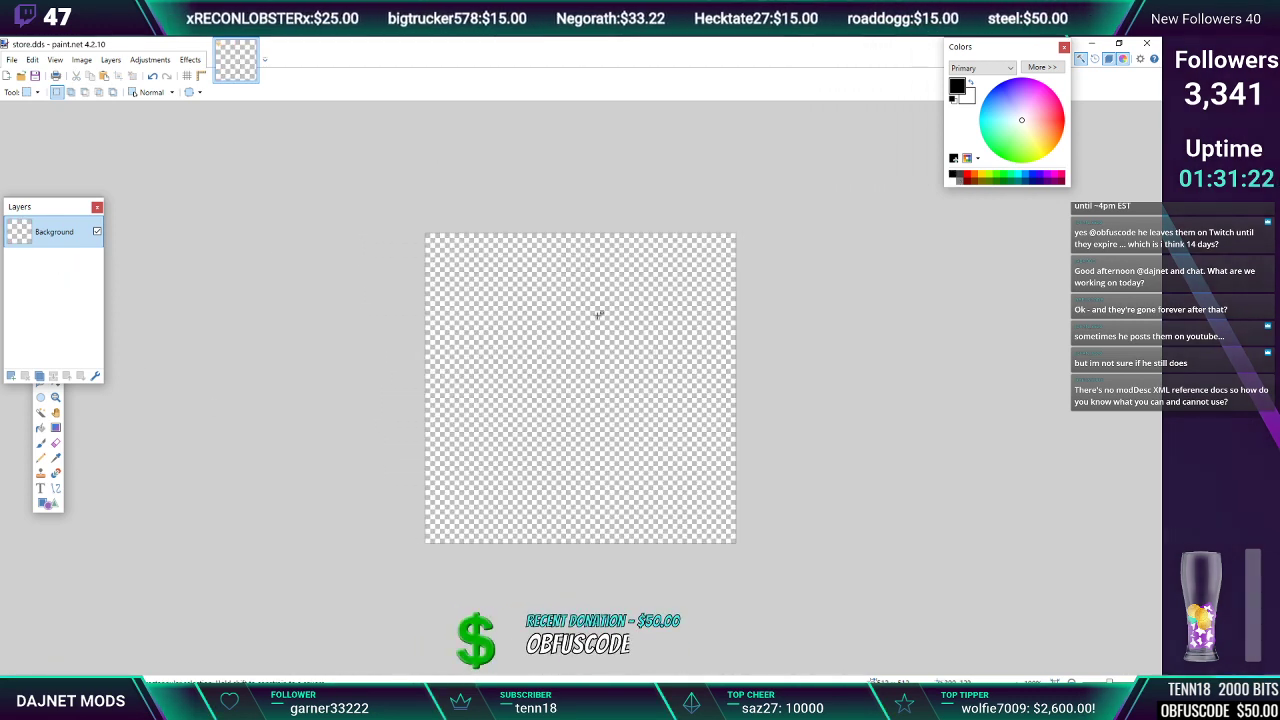
Flood-fill the empty store.dds canvas with the Paint Bucket, trying white and settling on solid black
left_click(42, 430)
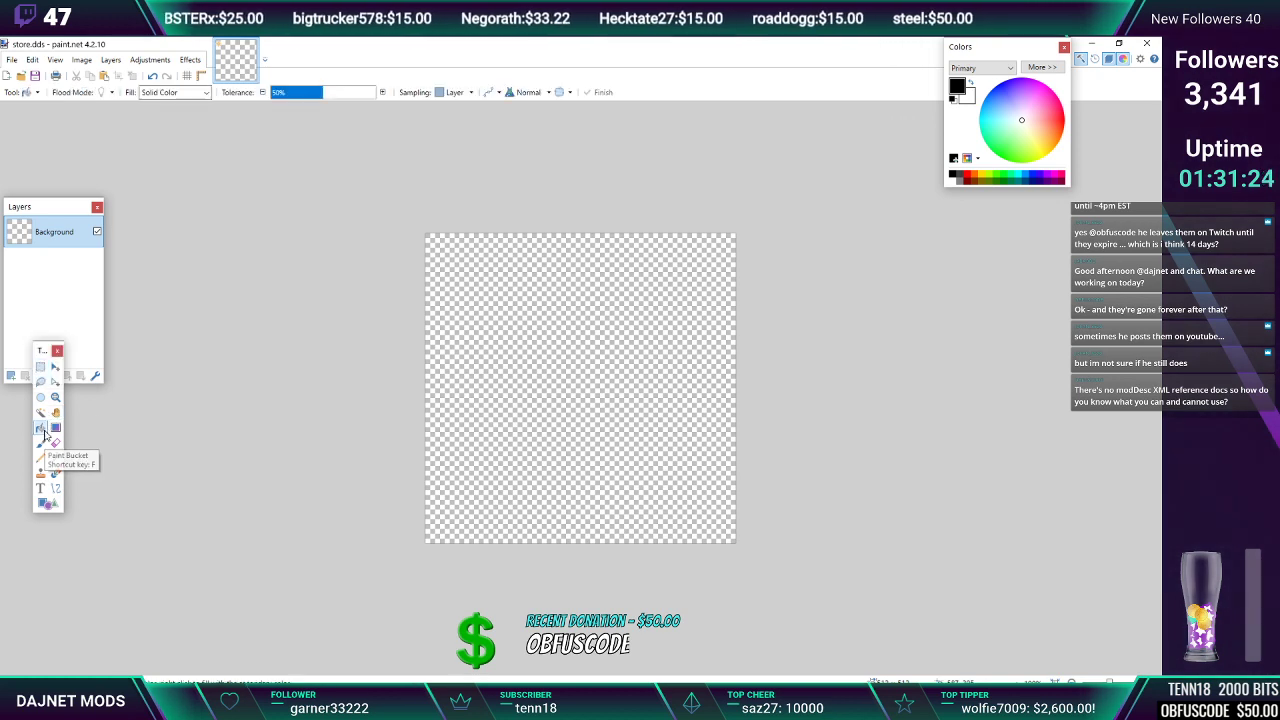
left_click(560, 410)
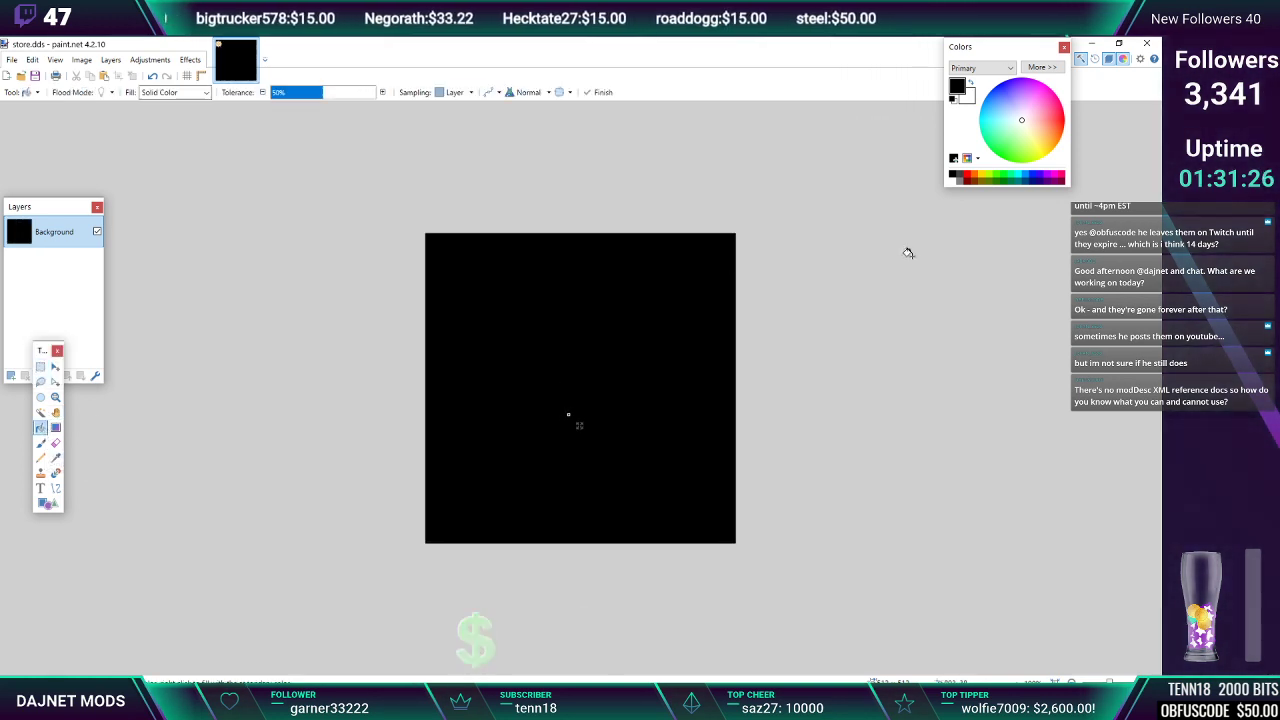
left_click(952, 181)
left_click(551, 277)
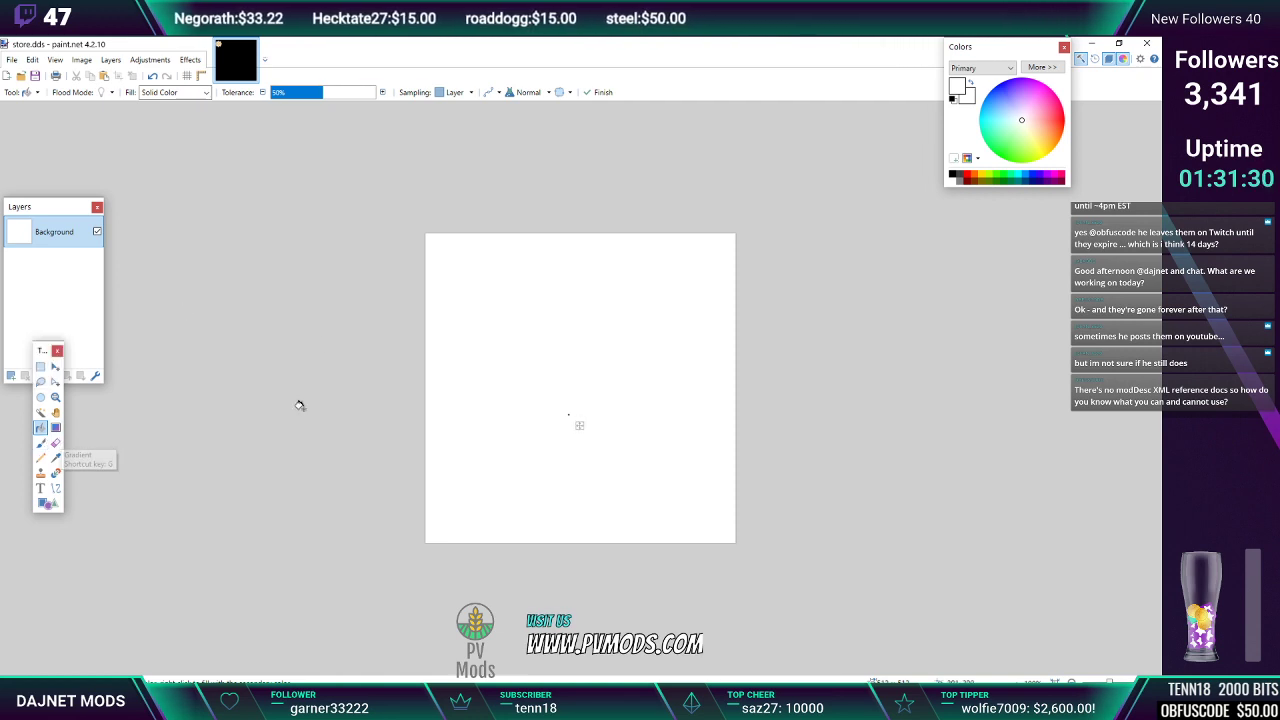
left_click(952, 174)
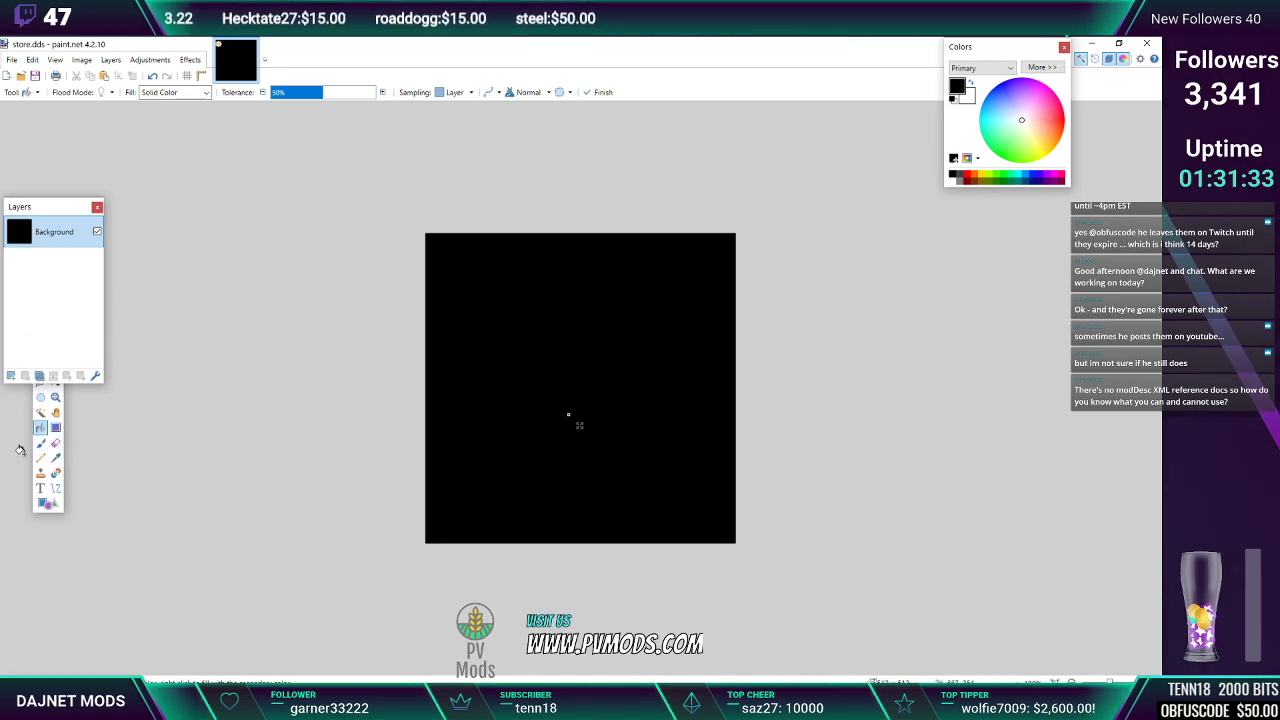
Prepare the Text tool for store.dds with white as the primary color and a font size of 48
left_click(41, 489)
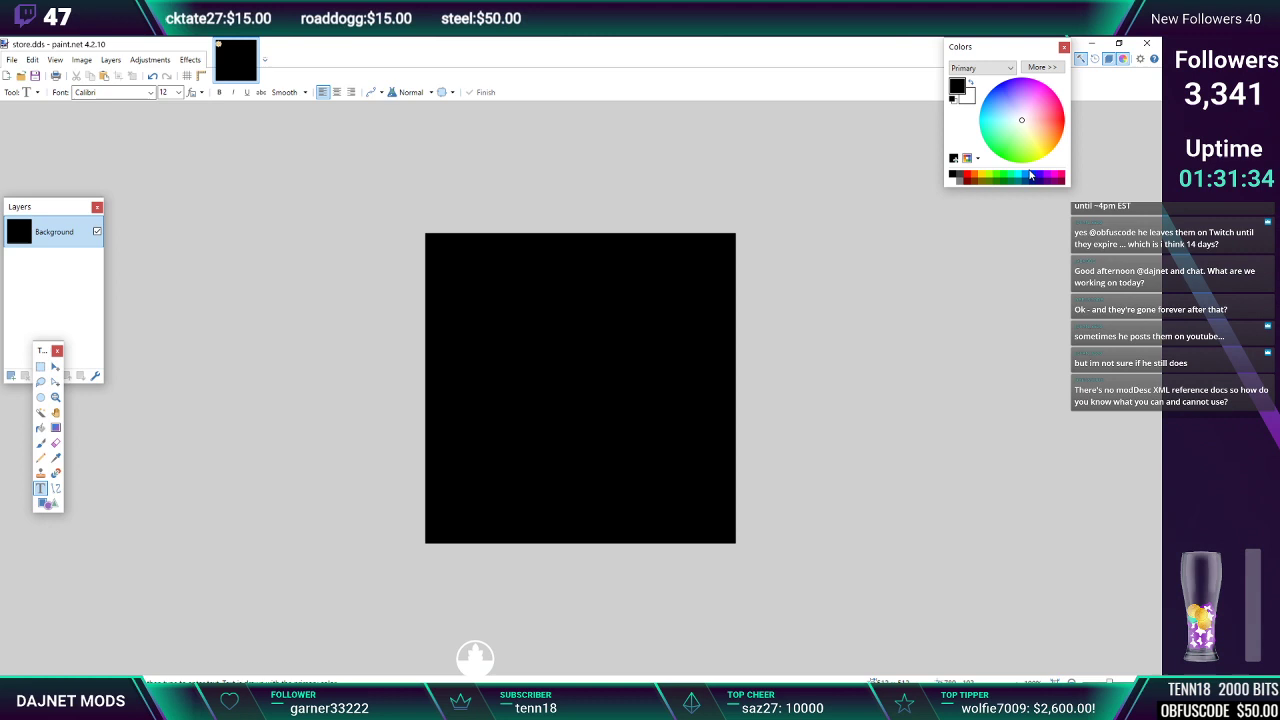
left_click(953, 181)
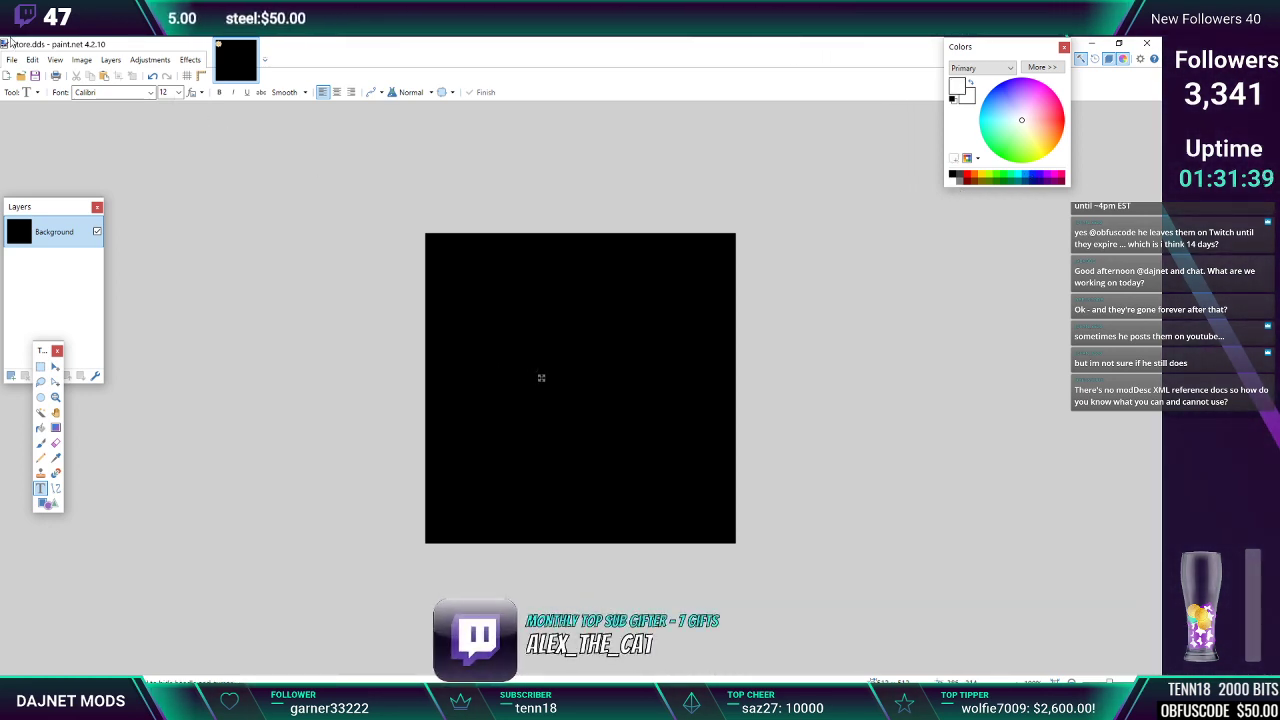
left_click(179, 93)
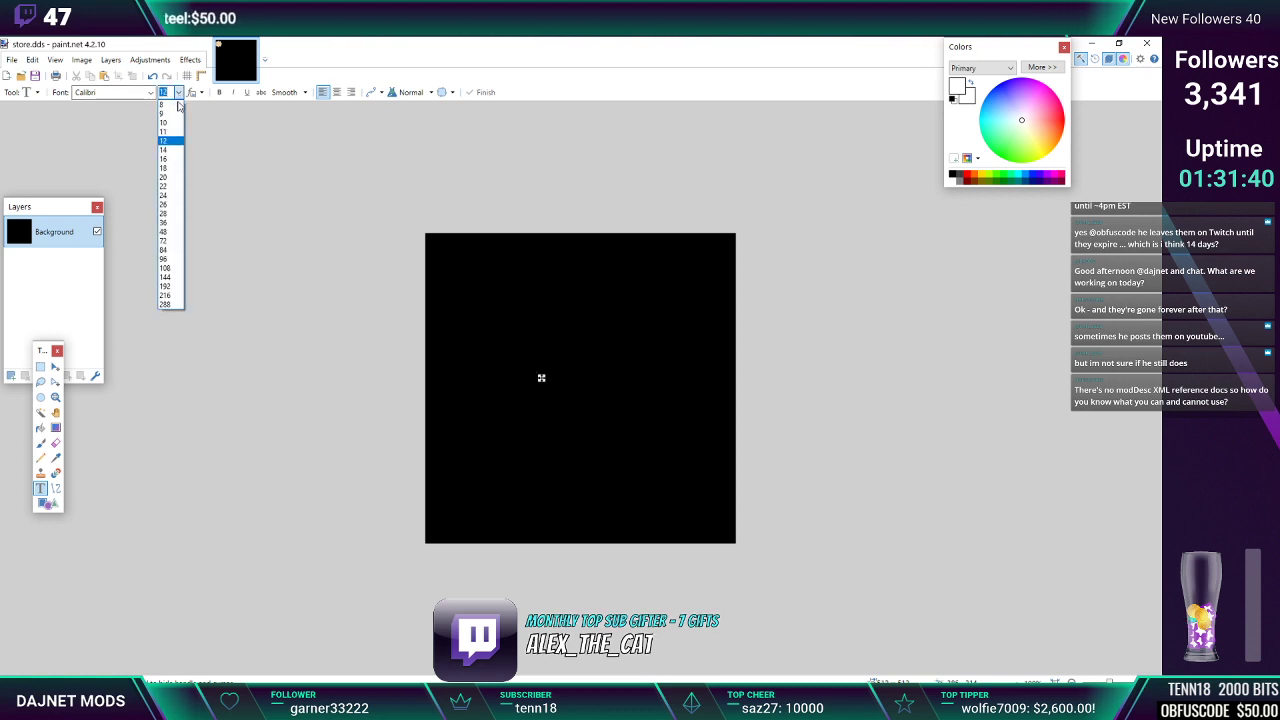
left_click(170, 234)
Write "Fruit" and "Exhange" on two lines in the middle of the black canvas
type("Fruit")
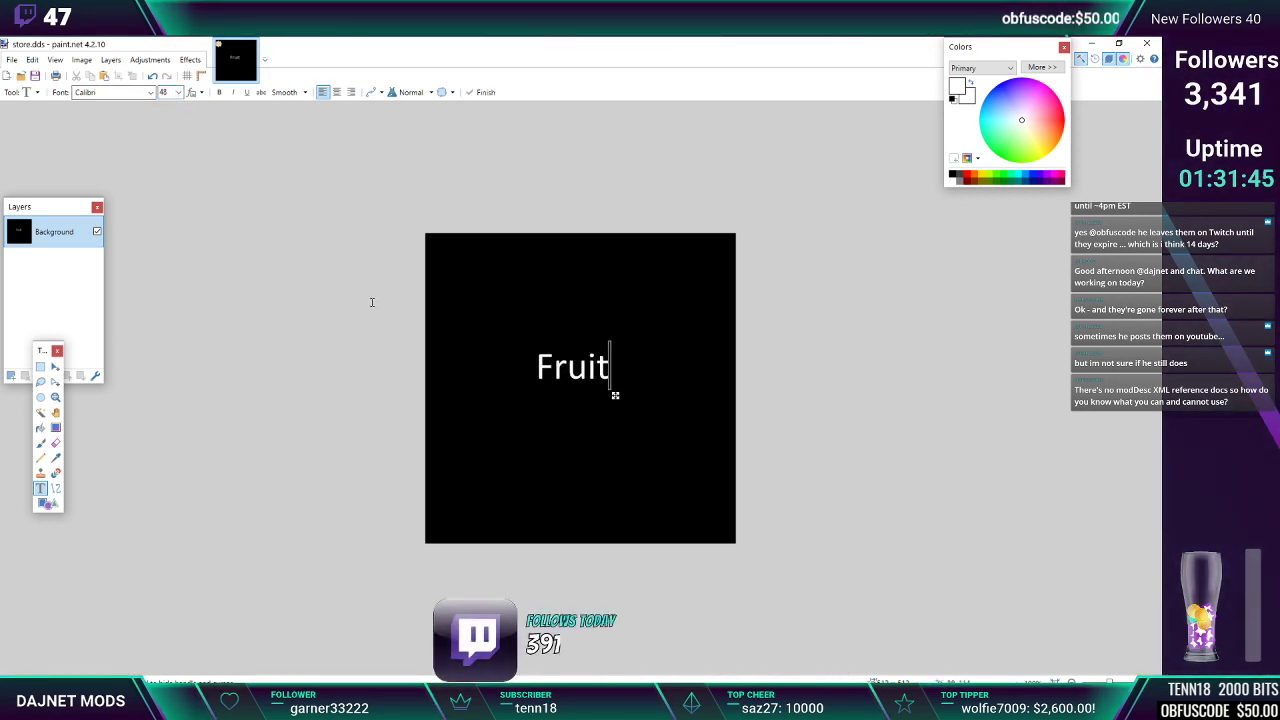
key("Return")
type("Ex")
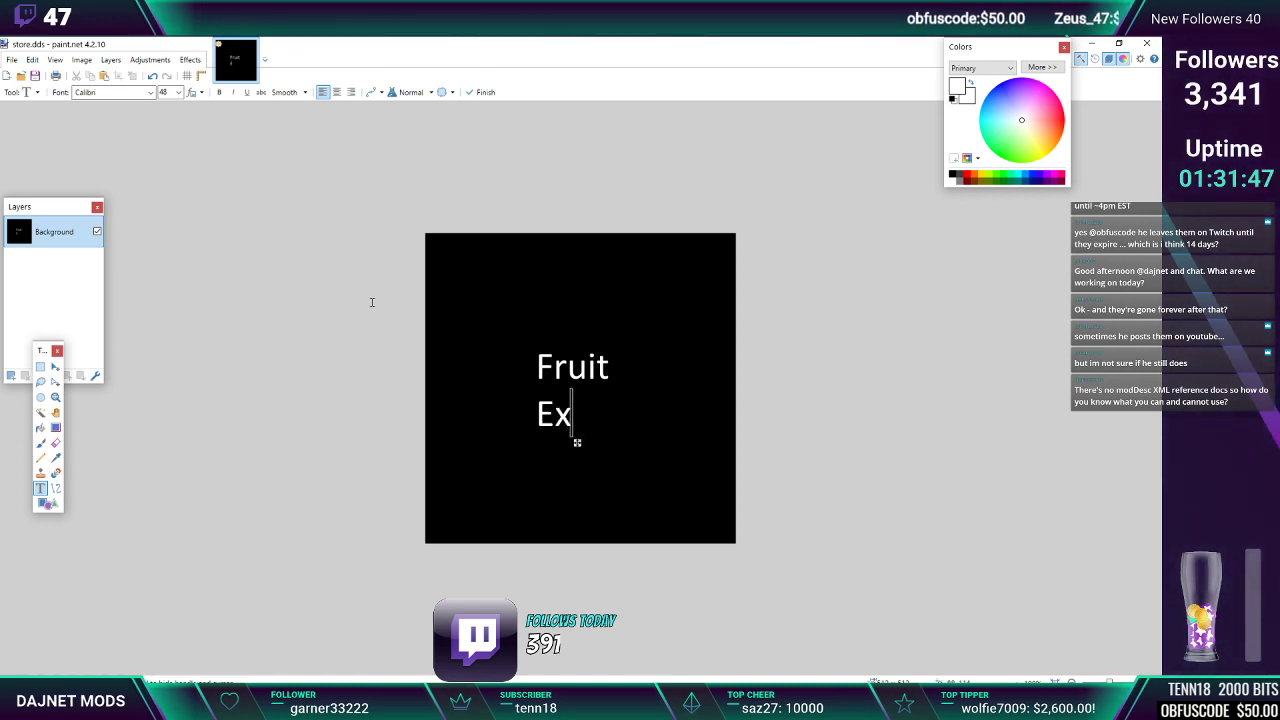
type("ha")
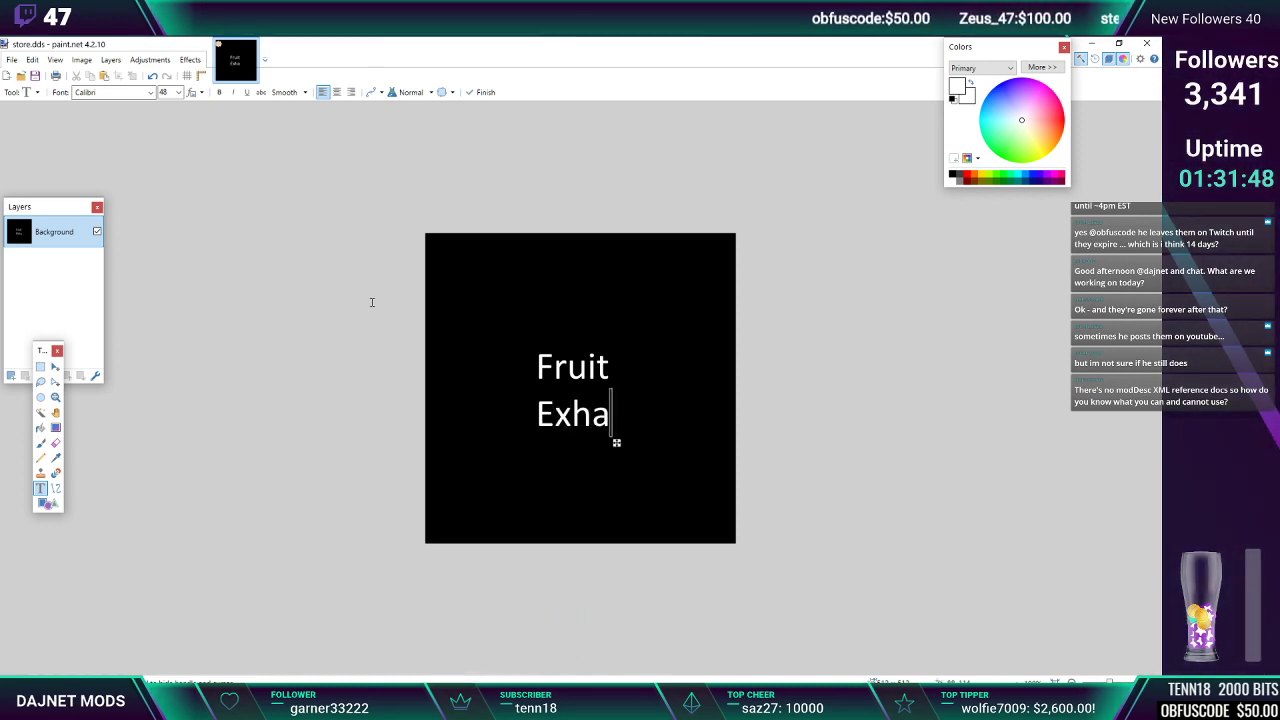
type("nge")
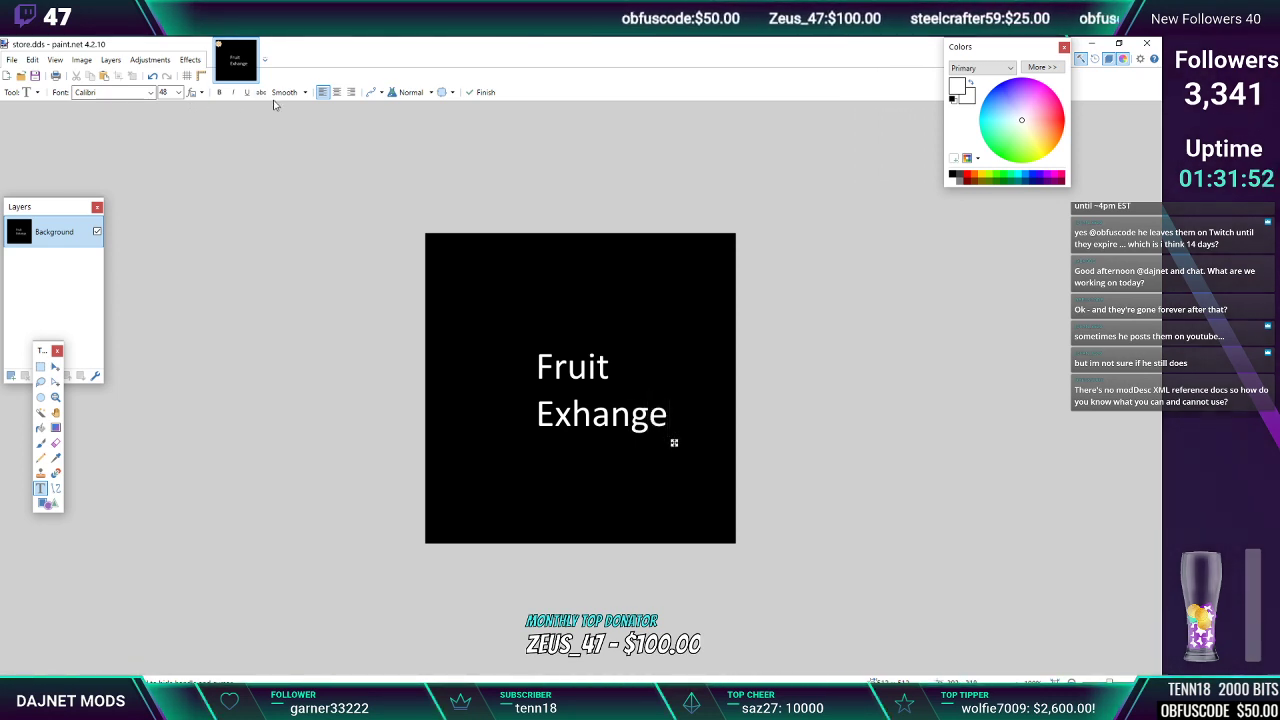
Center-align the two-line text and move it to the middle of the black square
left_click(336, 92)
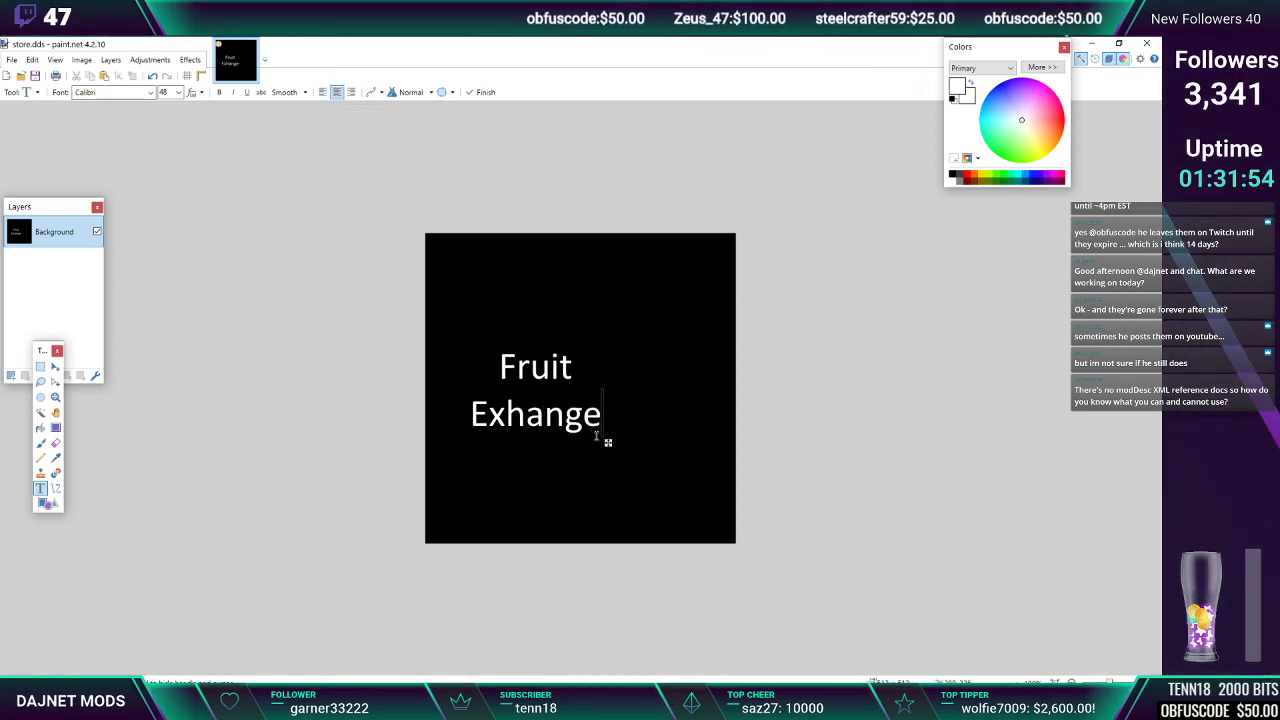
left_click_drag(608, 443, 650, 441)
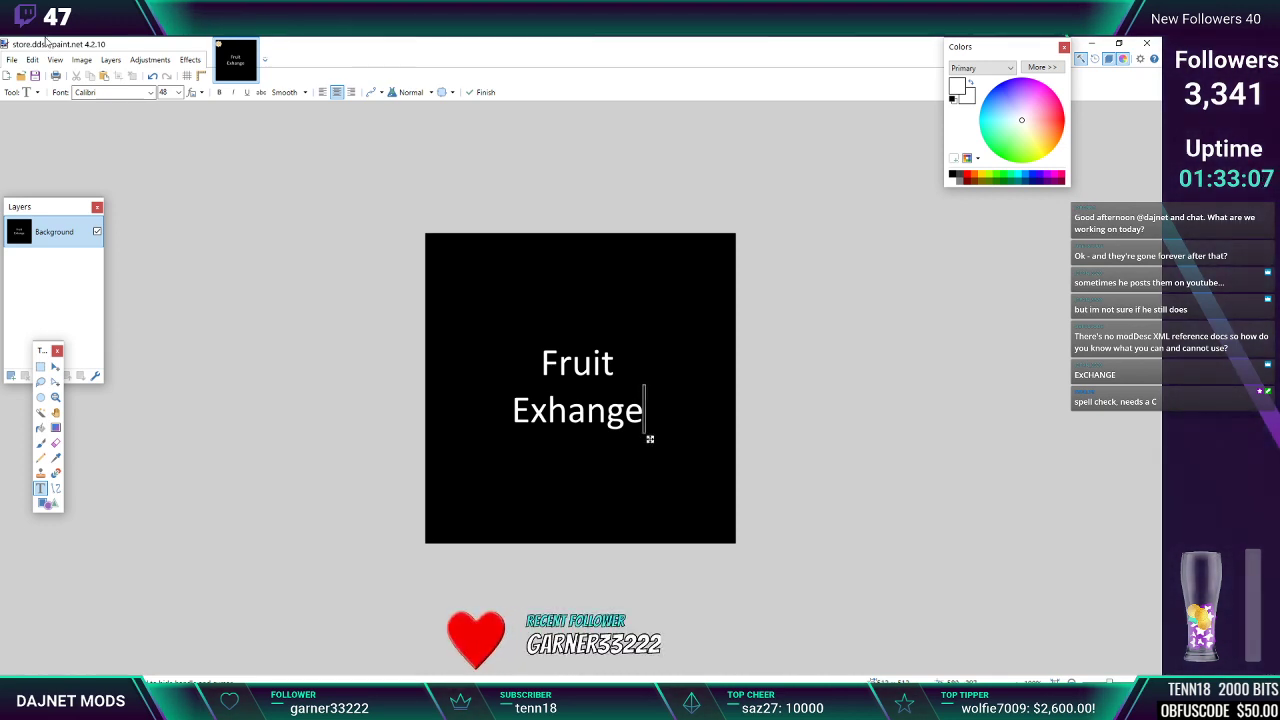
Cancel saving store.dds and undo the misspelled two-line text
left_click(35, 76)
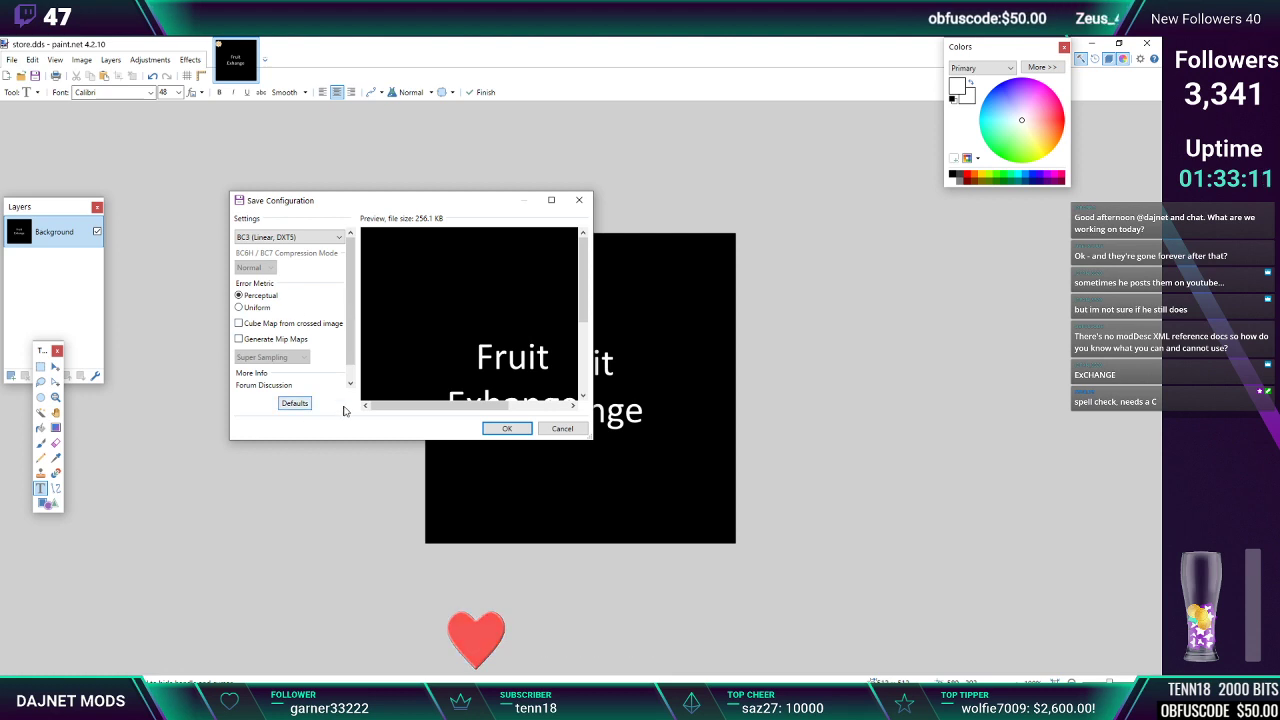
left_click(561, 429)
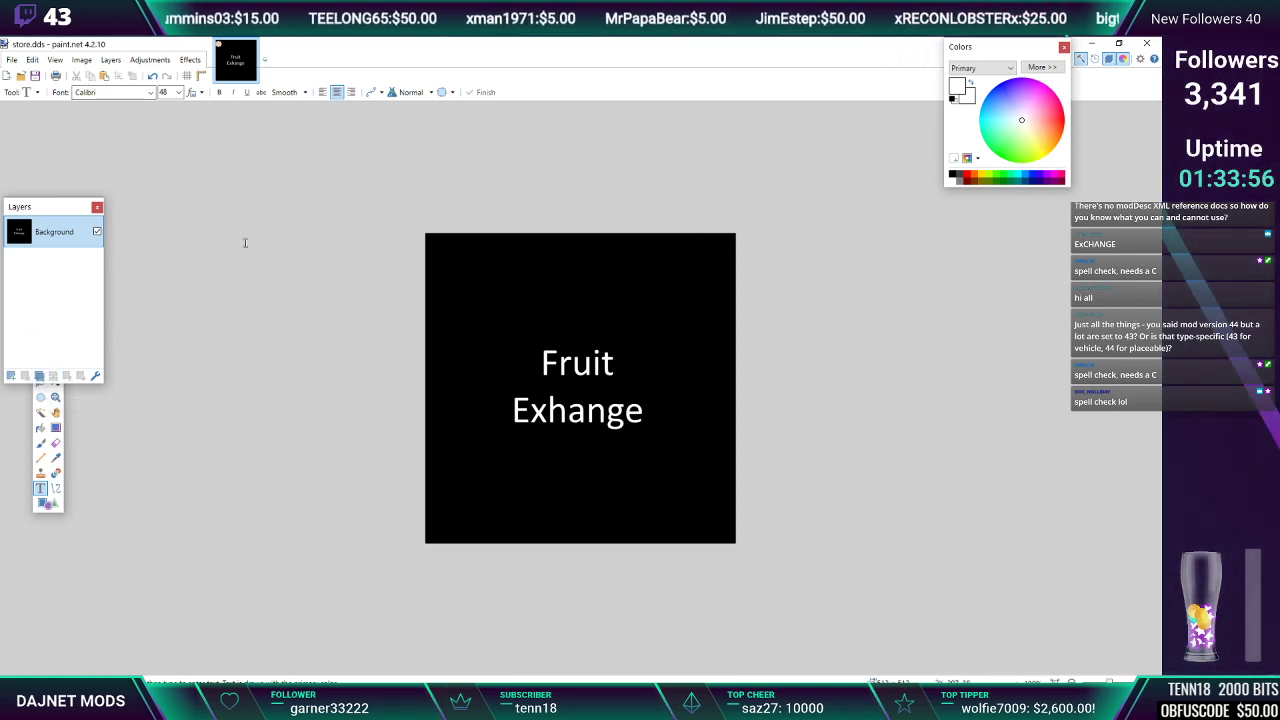
left_click(151, 77)
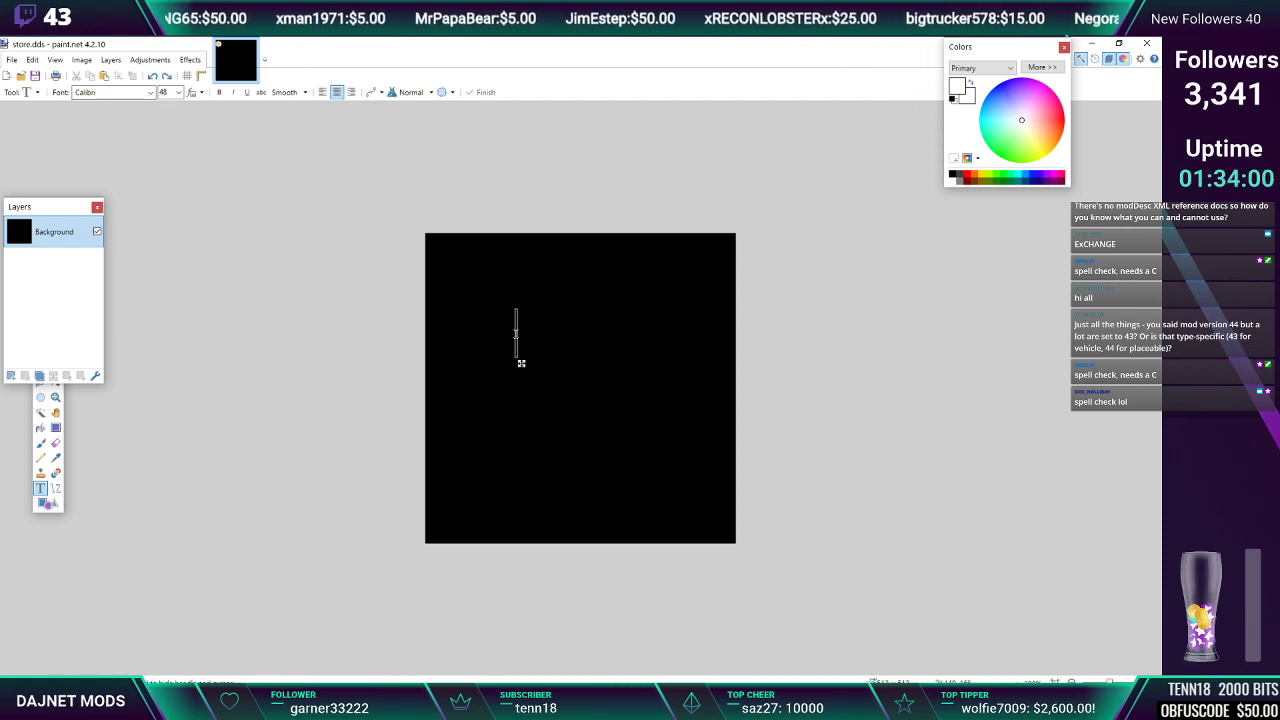
Write "Fruit" and "Exchange" on two centered lines and move the text to the middle of the canvas
type("Fruit")
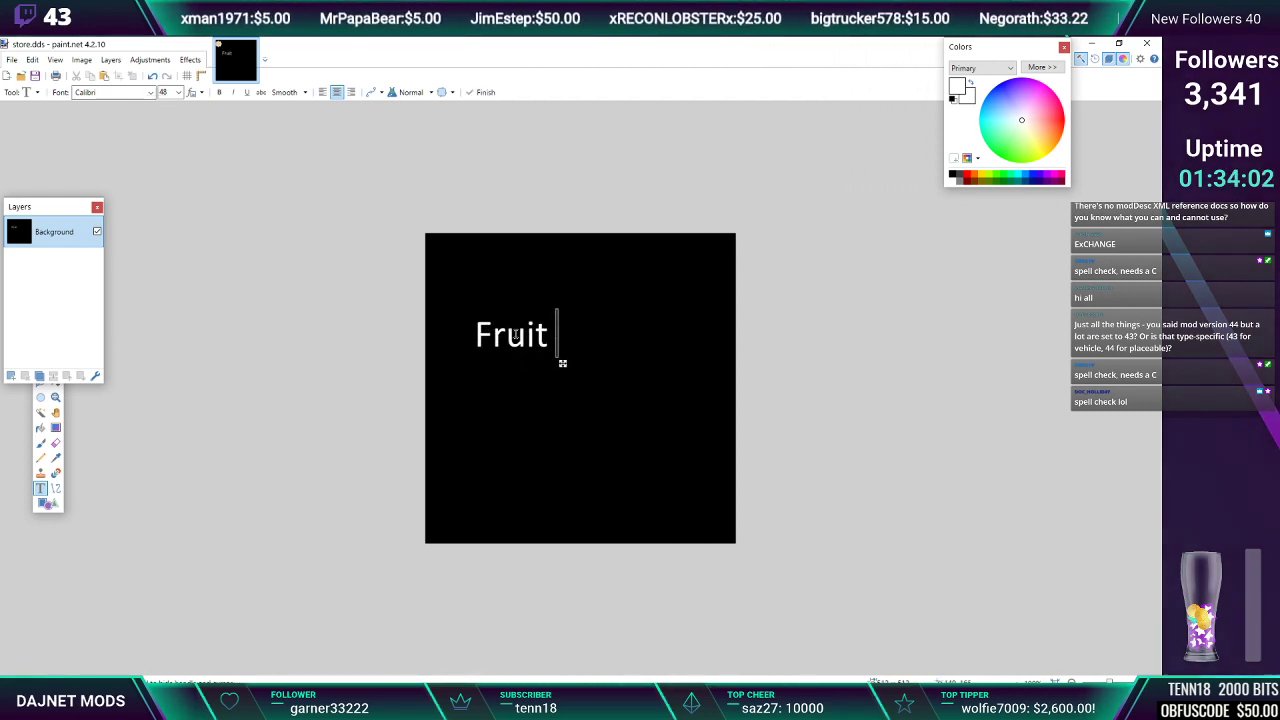
key("Return")
type("E")
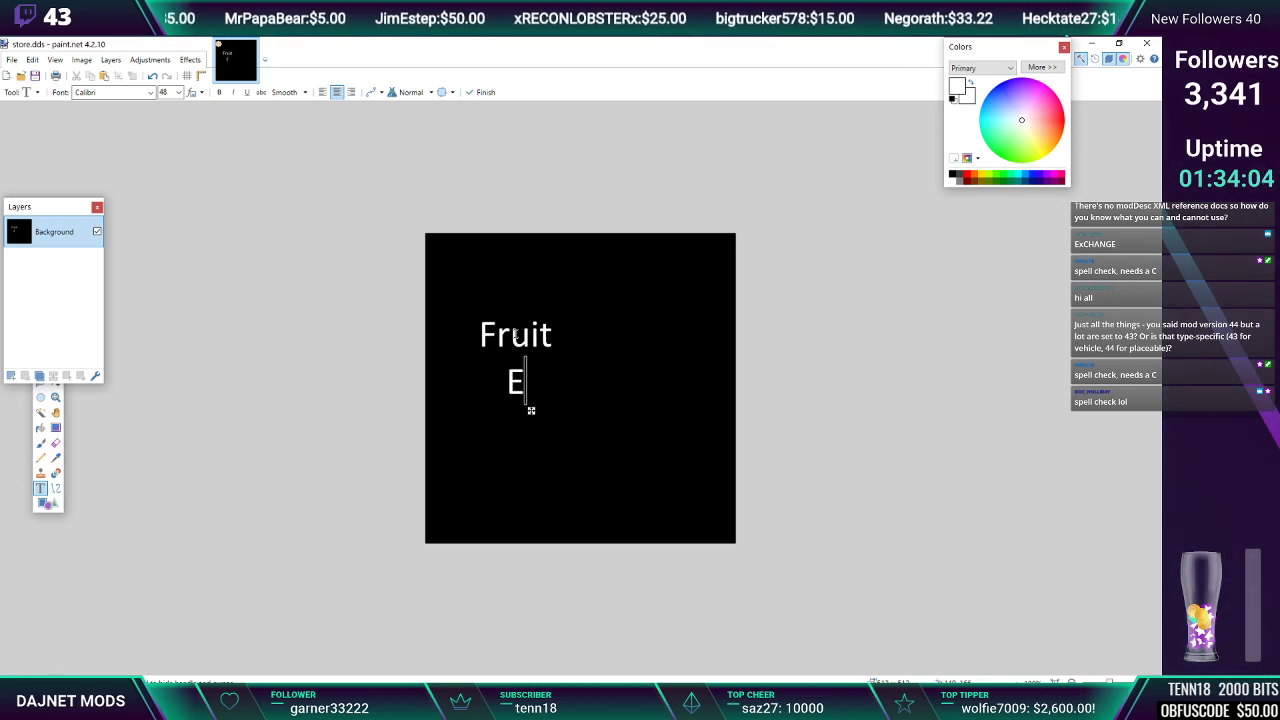
type("xchange")
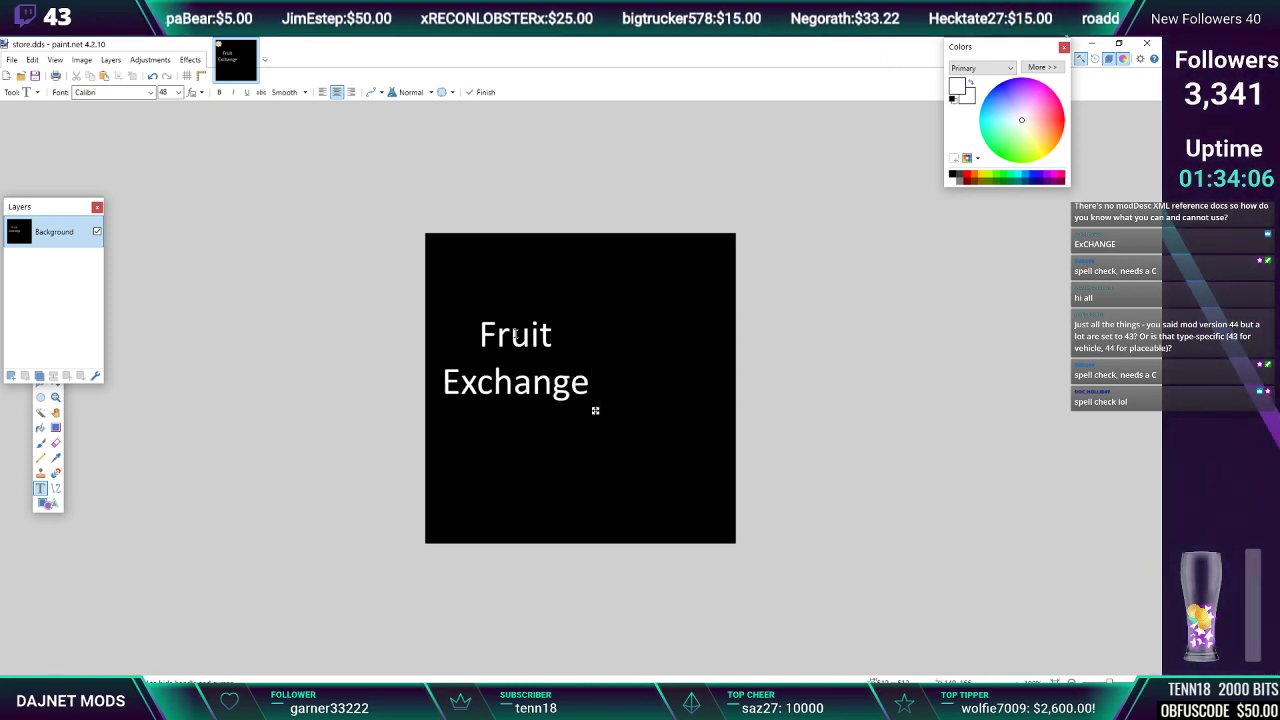
left_click_drag(595, 412, 652, 440)
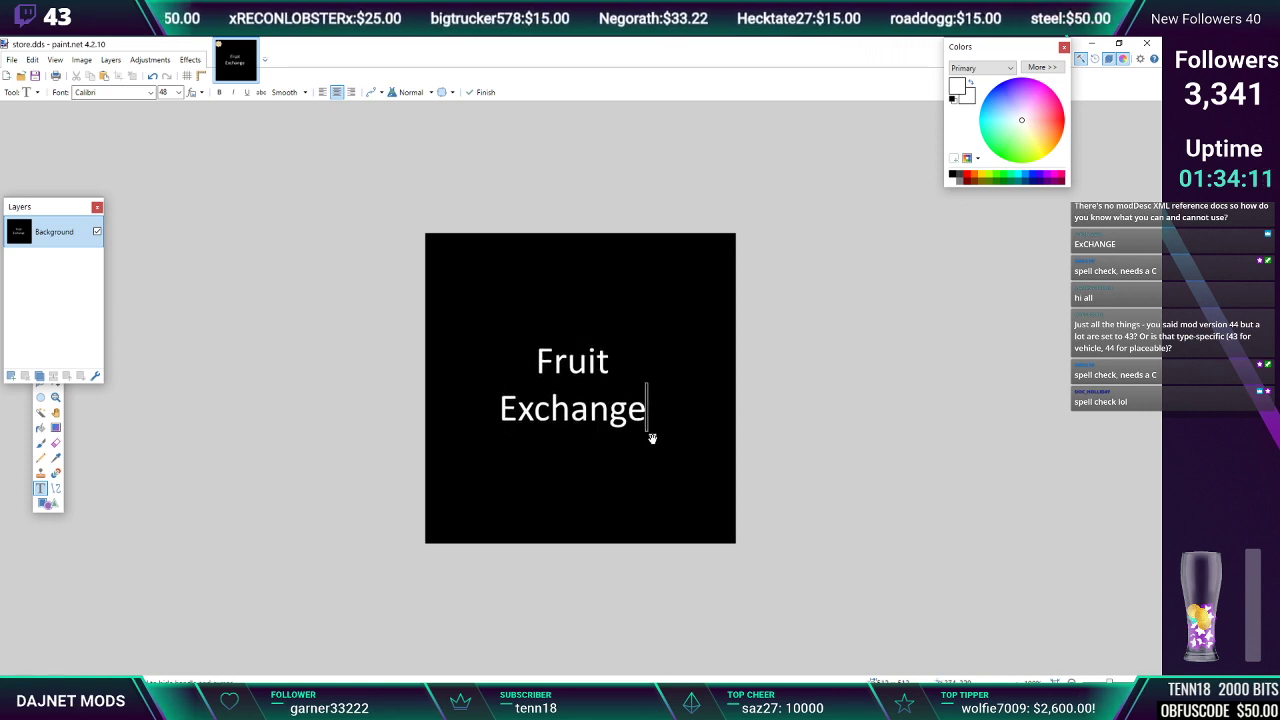
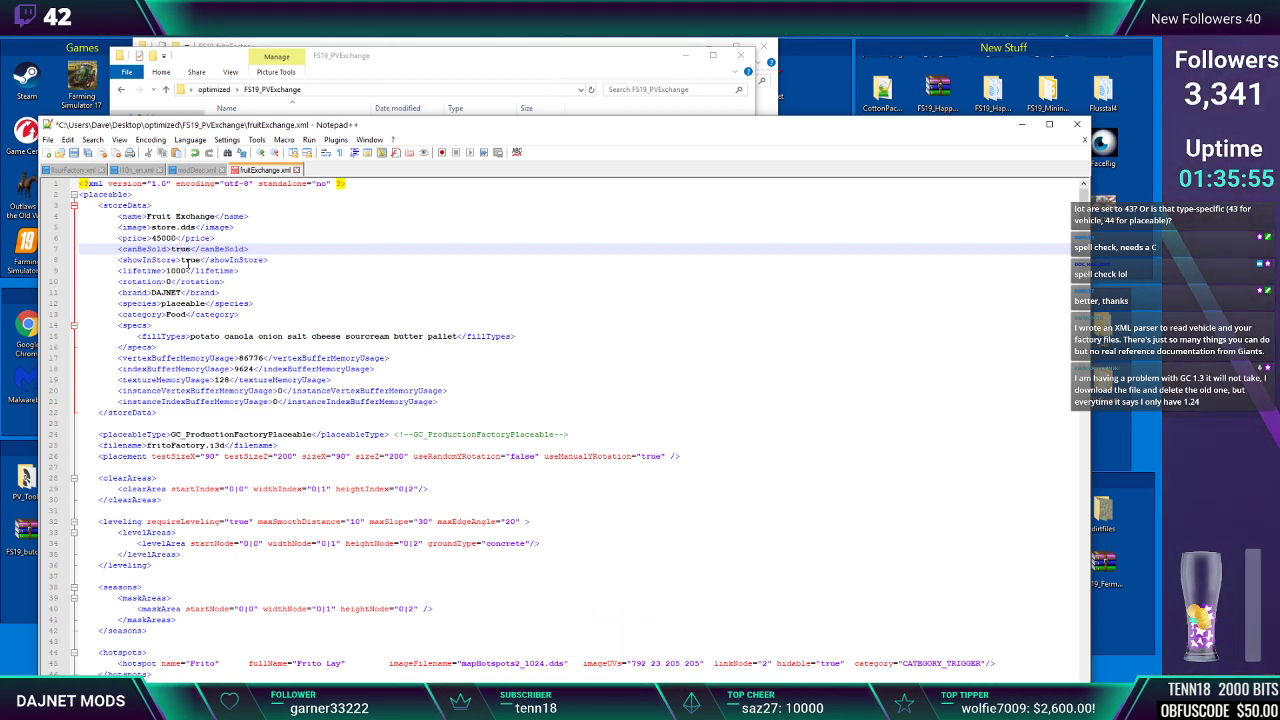
Examine the canBeSold, showInStore, lifetime and rotation values in the storeData block of fruitExchange.xml in Notepad++
left_click(183, 259)
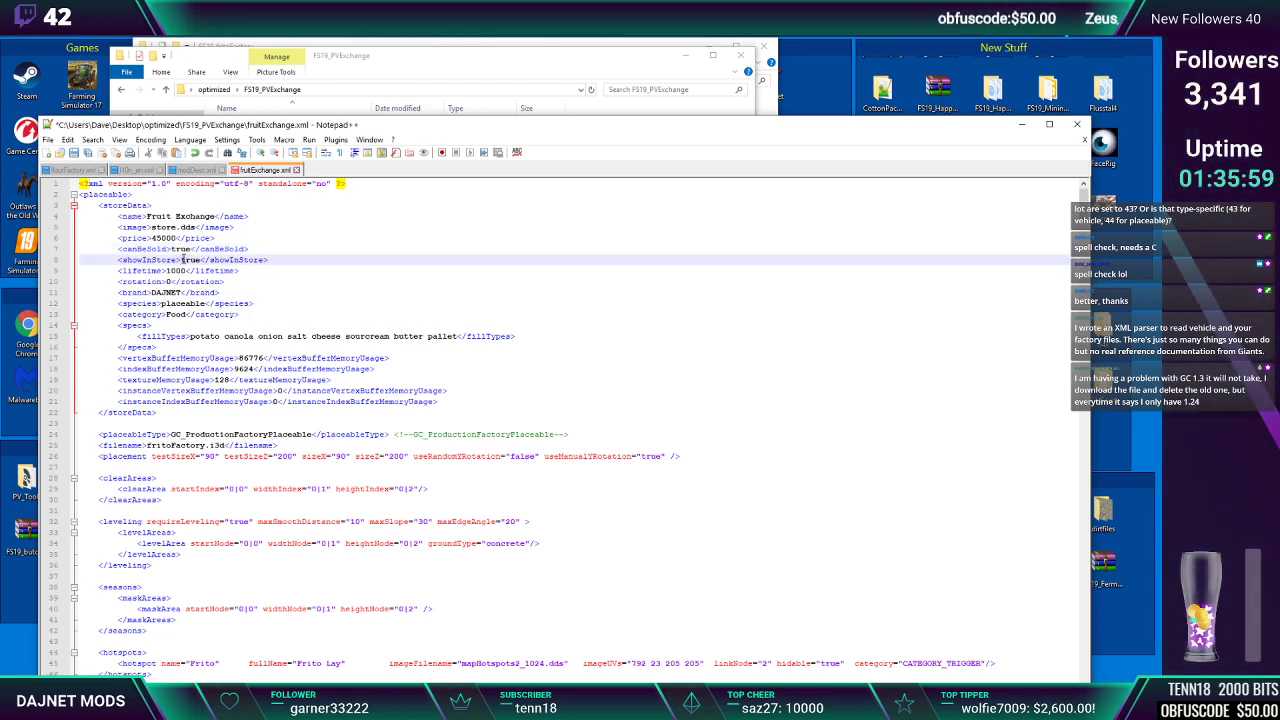
left_click(174, 249)
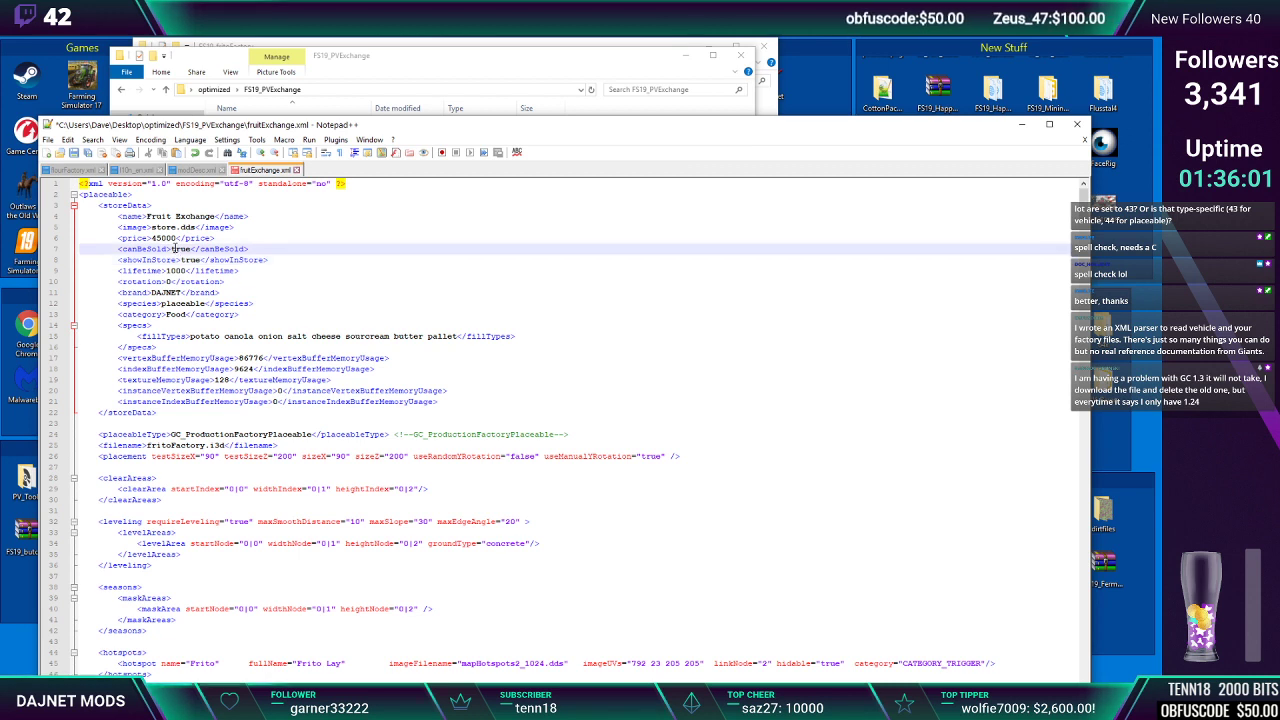
double_click(189, 260)
double_click(181, 249)
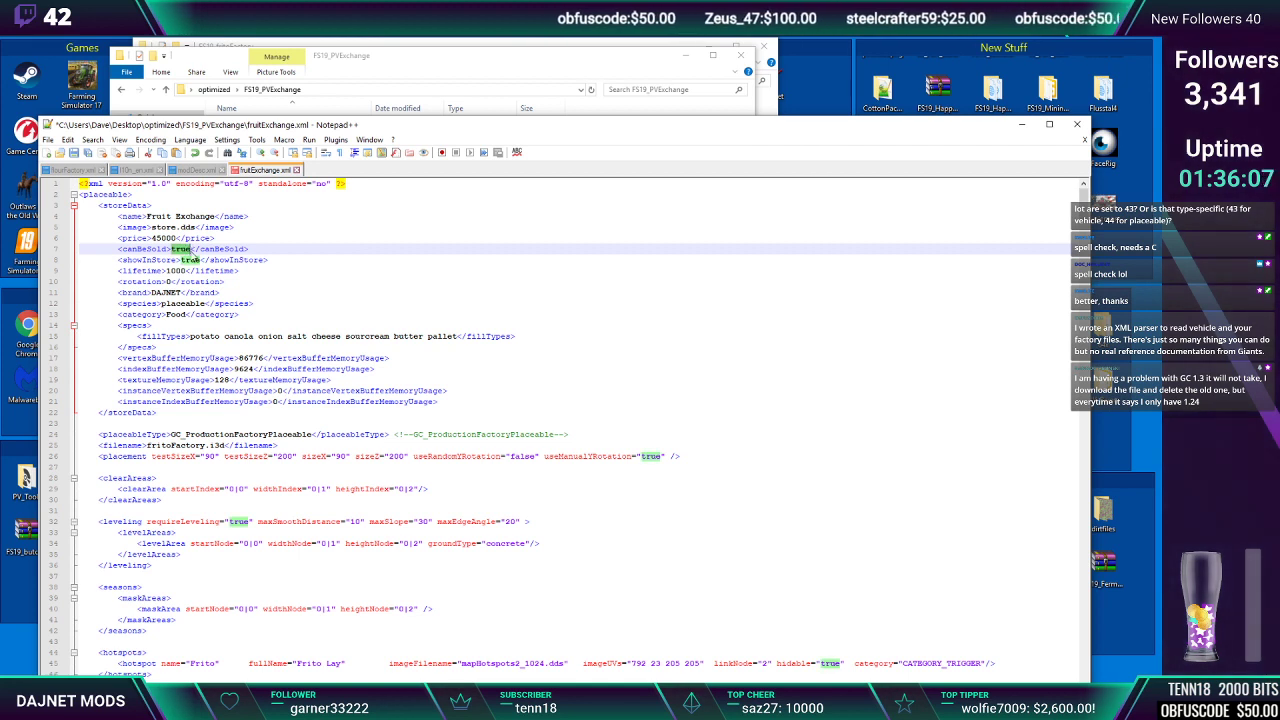
left_click(183, 260)
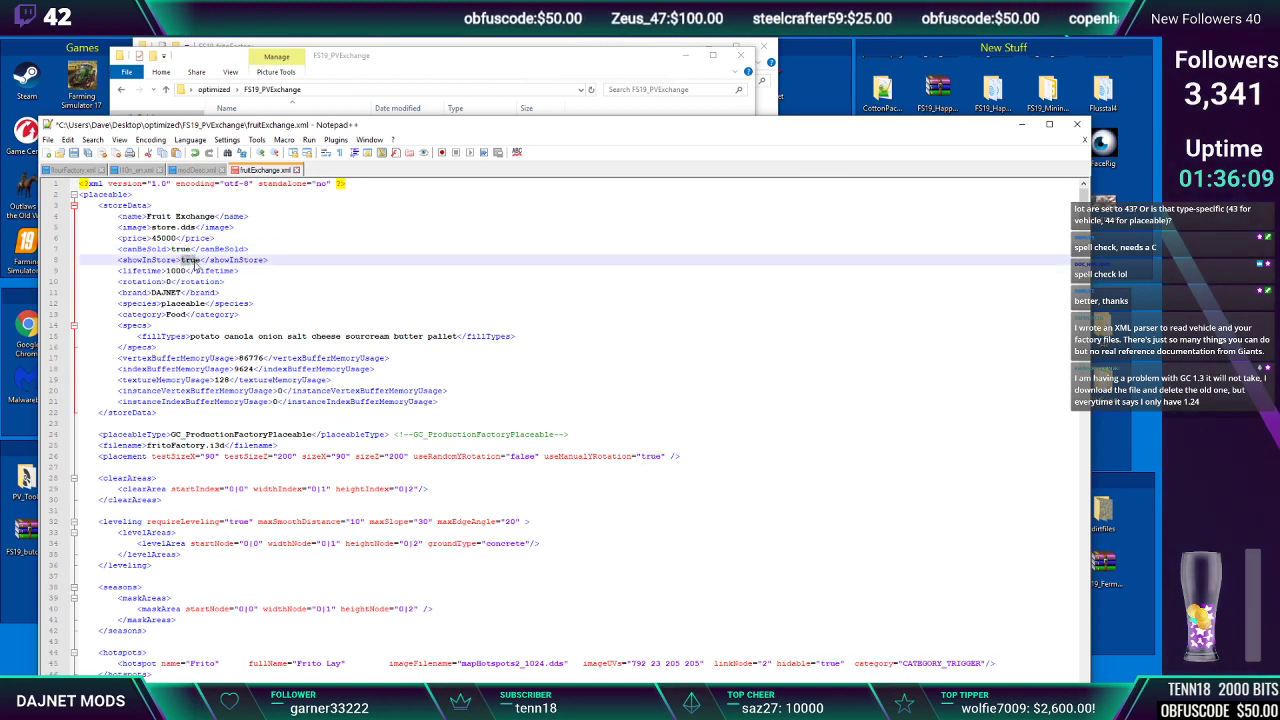
left_click(184, 270)
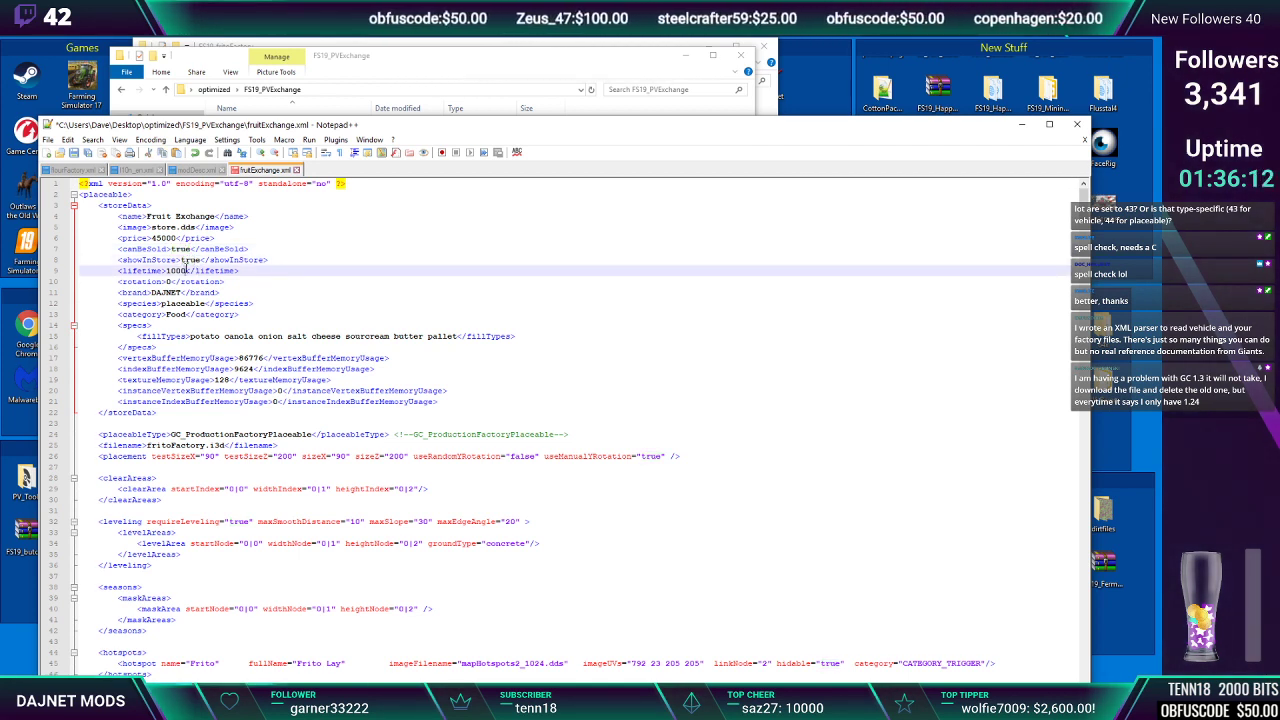
left_click(181, 259)
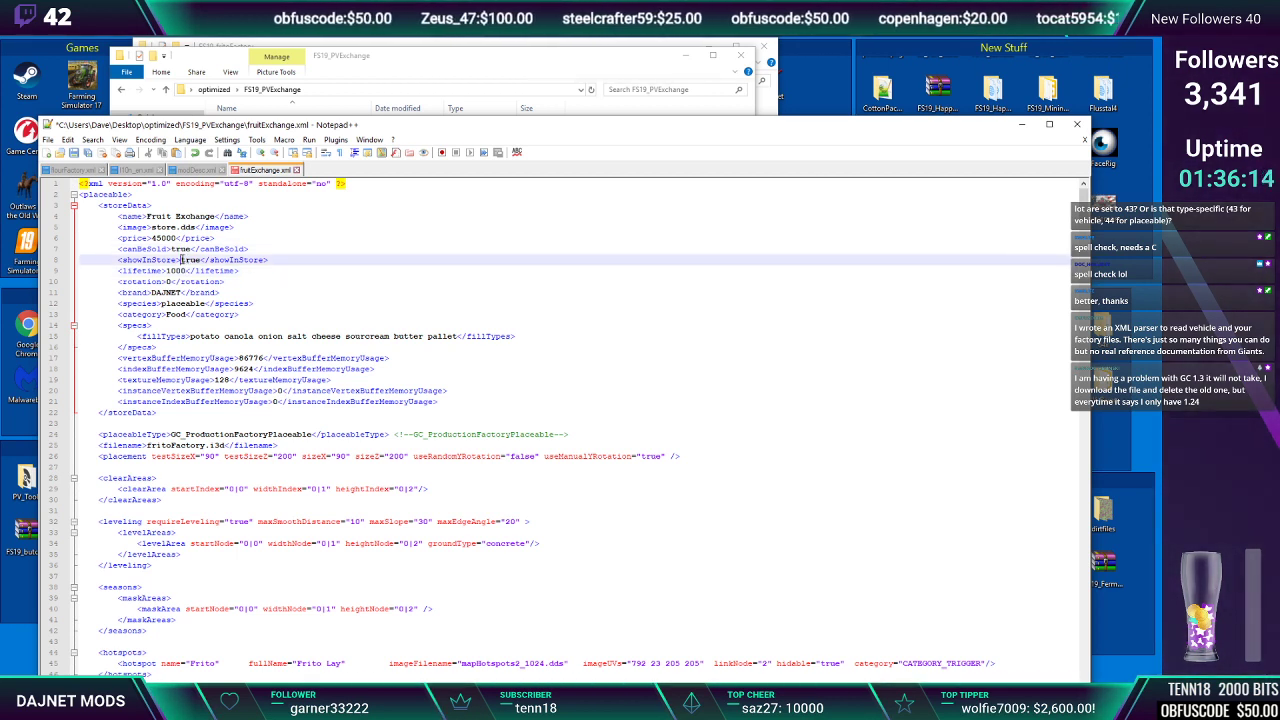
double_click(172, 270)
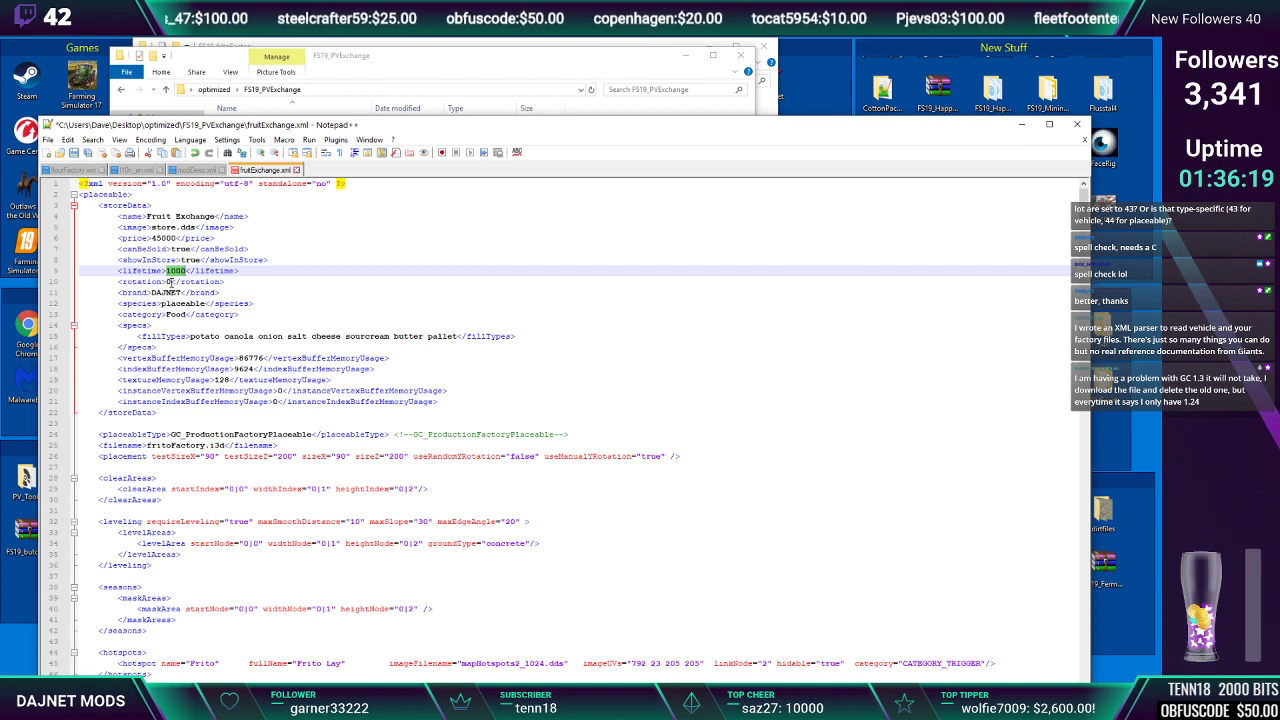
left_click(178, 270)
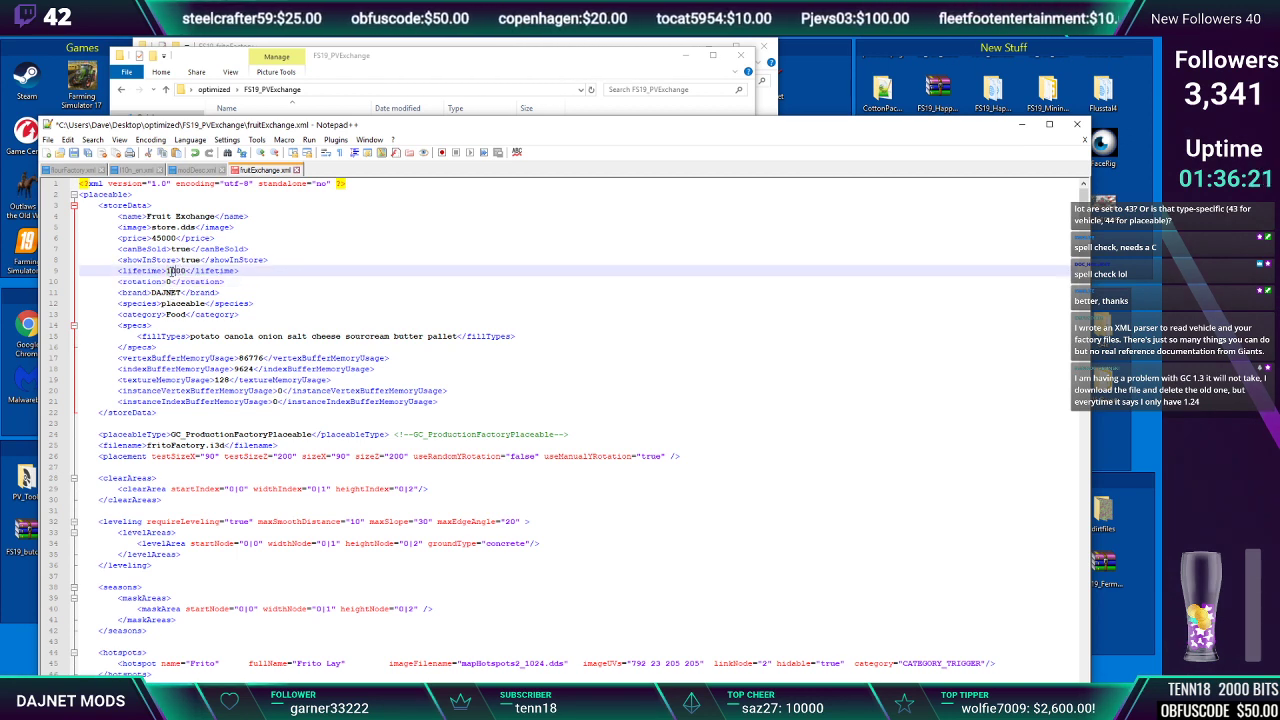
double_click(176, 270)
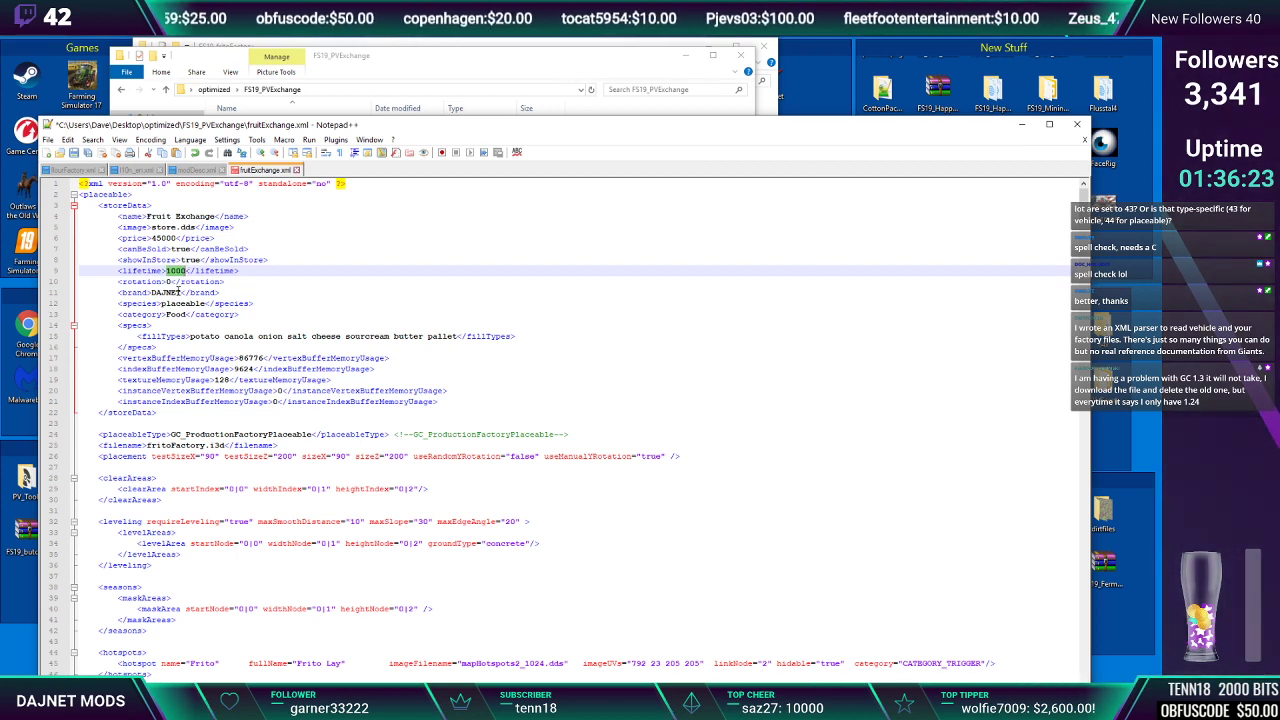
left_click(175, 271)
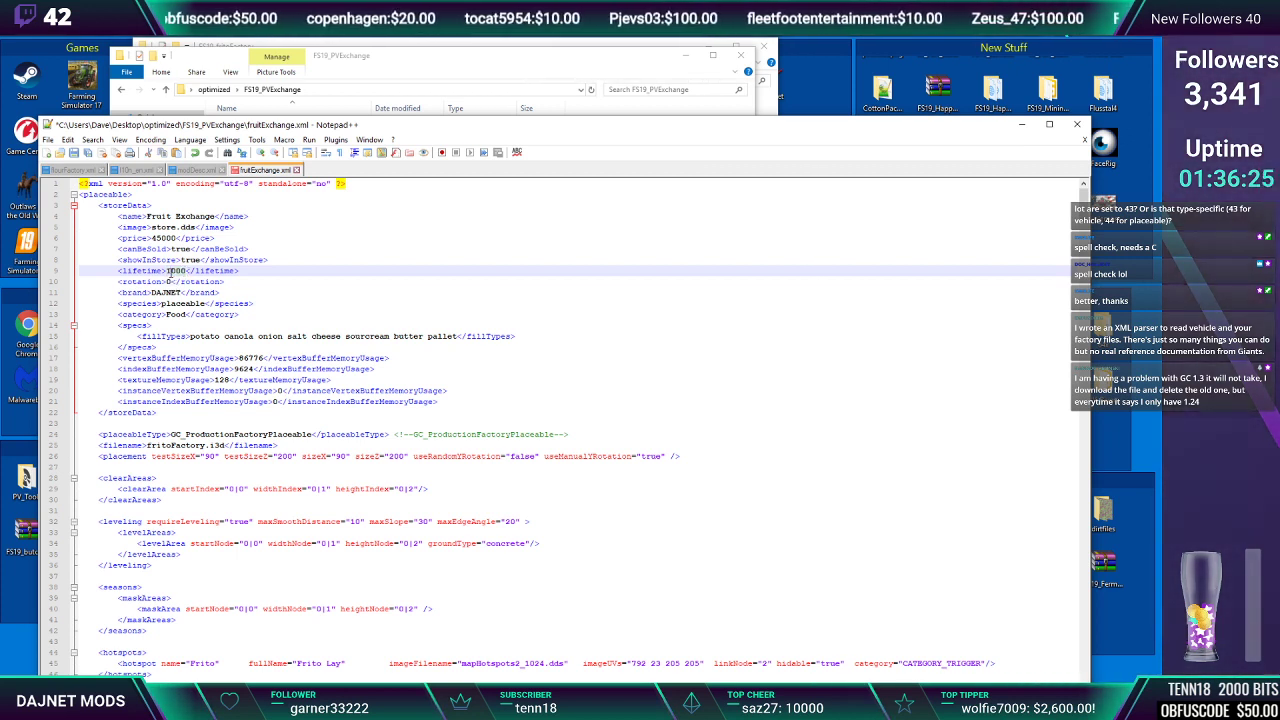
triple_click(174, 283)
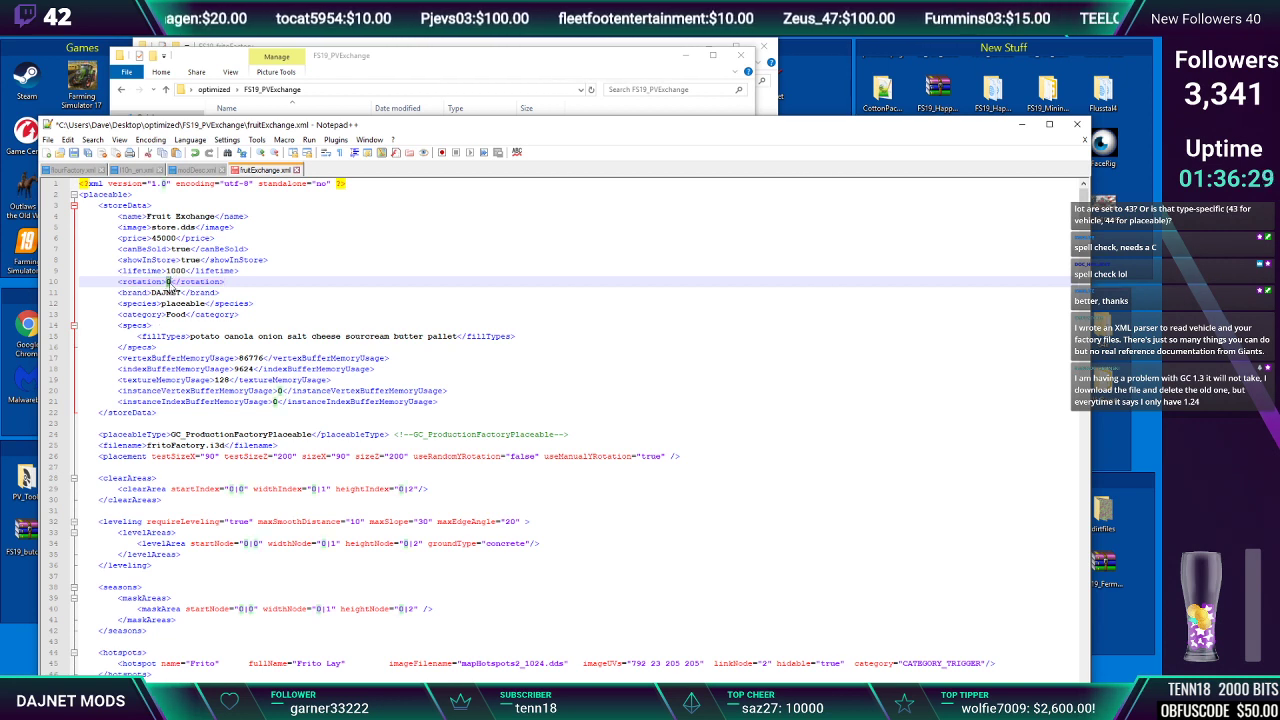
Examine the brand, species and category entries in storeData and move the editor window clear of the FS19_PVExchange folder
triple_click(186, 292)
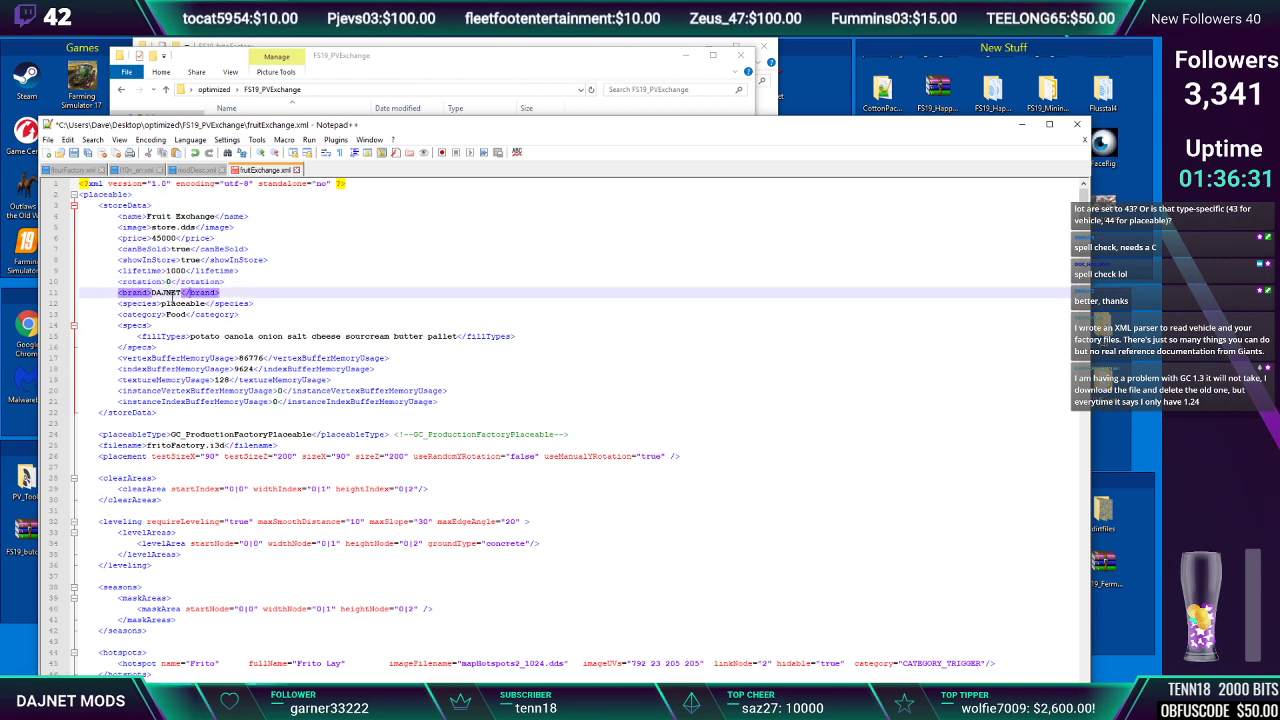
double_click(157, 292)
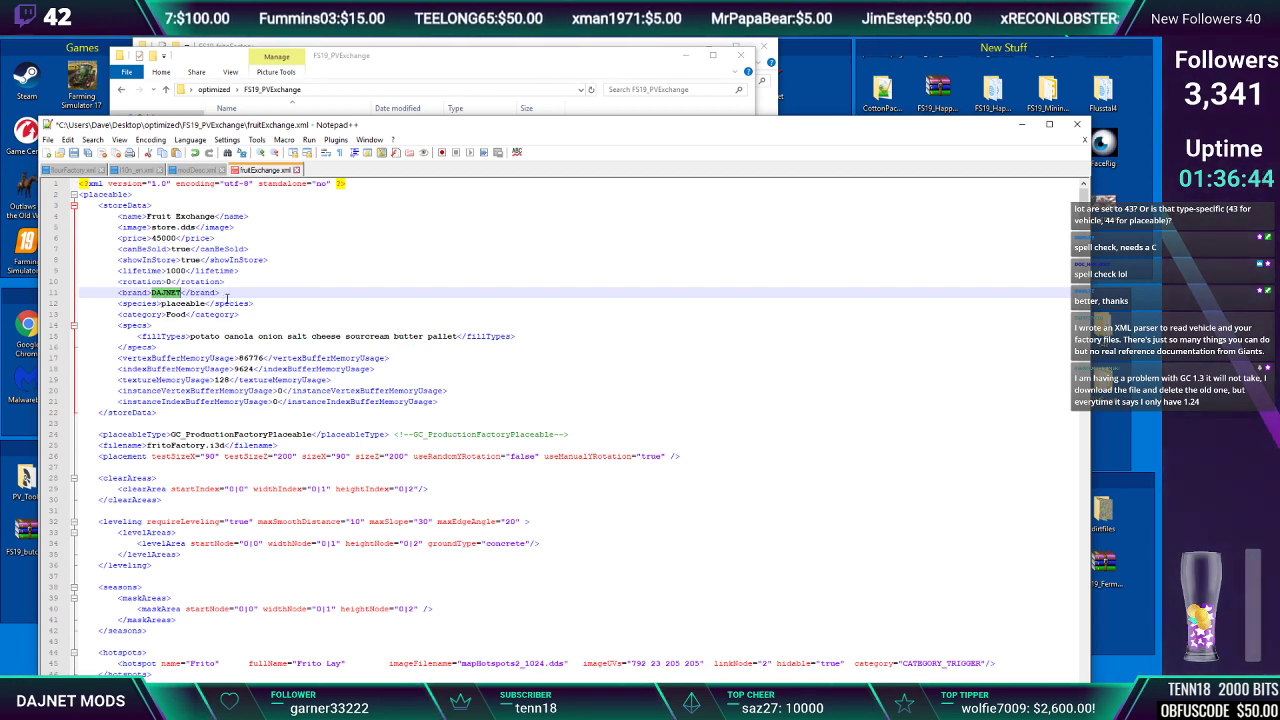
left_click(184, 292)
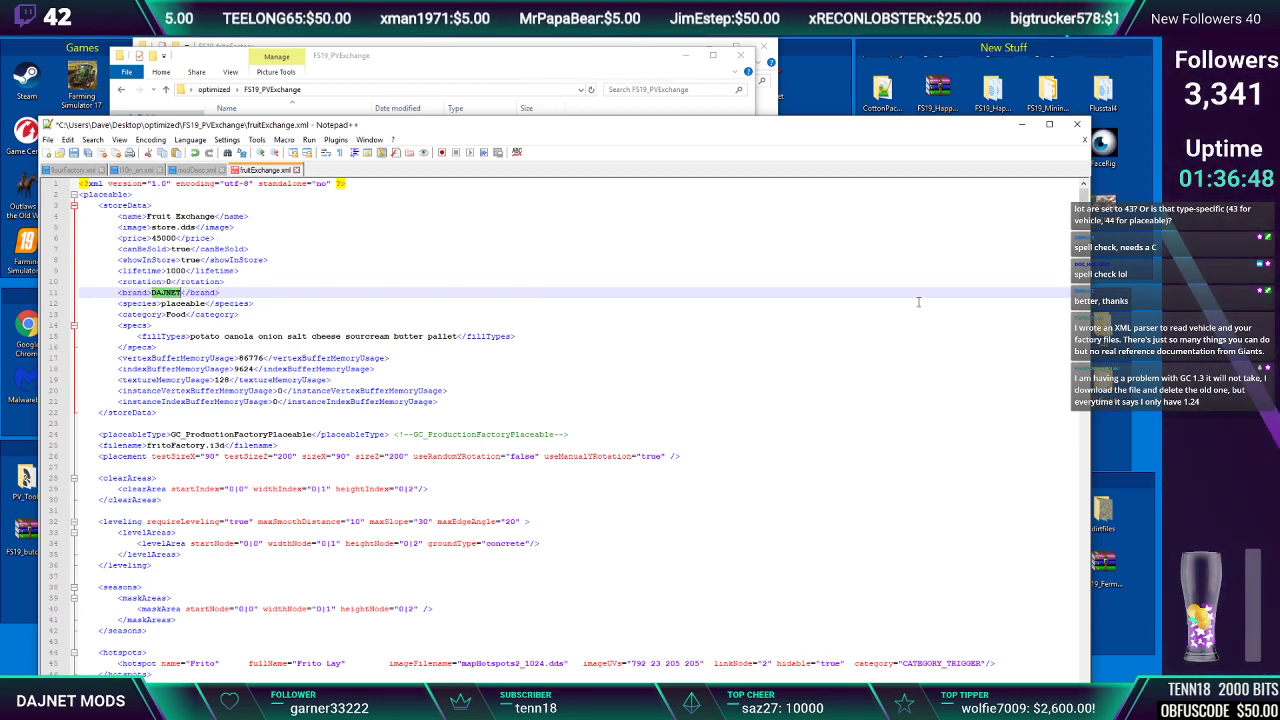
left_click_drag(962, 130, 958, 101)
left_click_drag(1072, 176, 1014, 174)
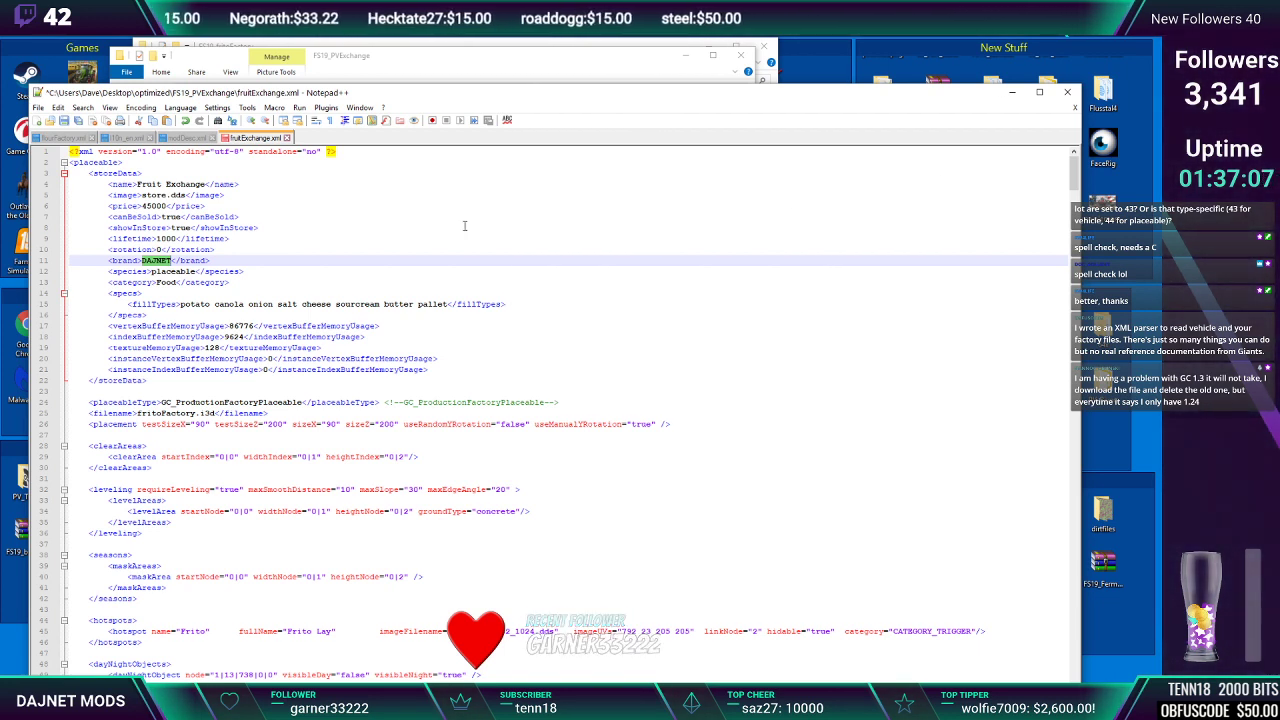
double_click(195, 261)
left_click(156, 282)
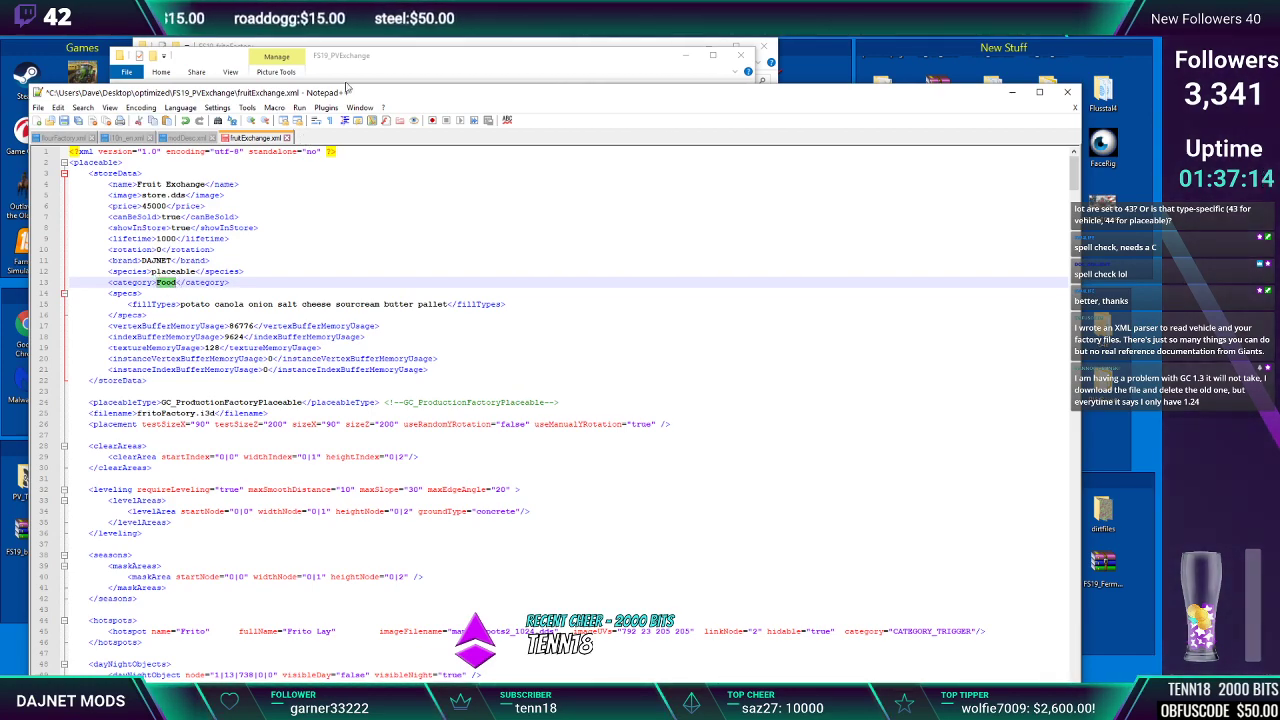
left_click_drag(344, 92, 367, 184)
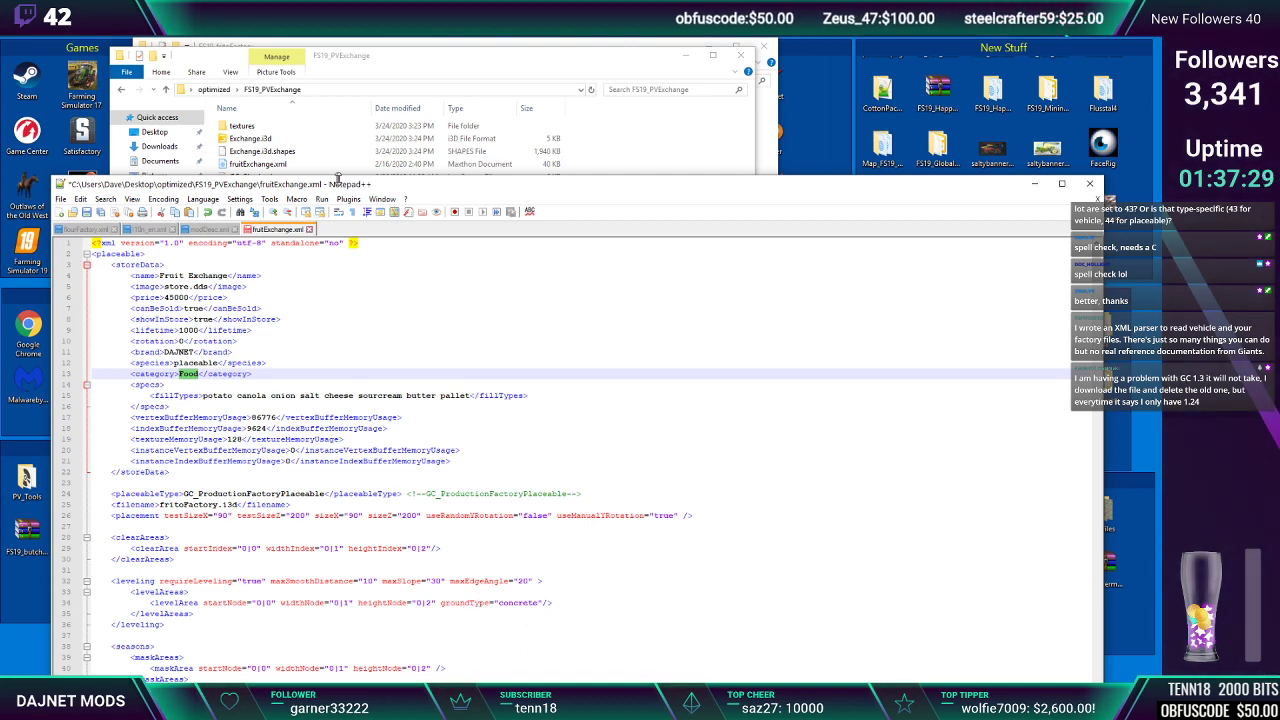
left_click_drag(345, 191, 489, 142)
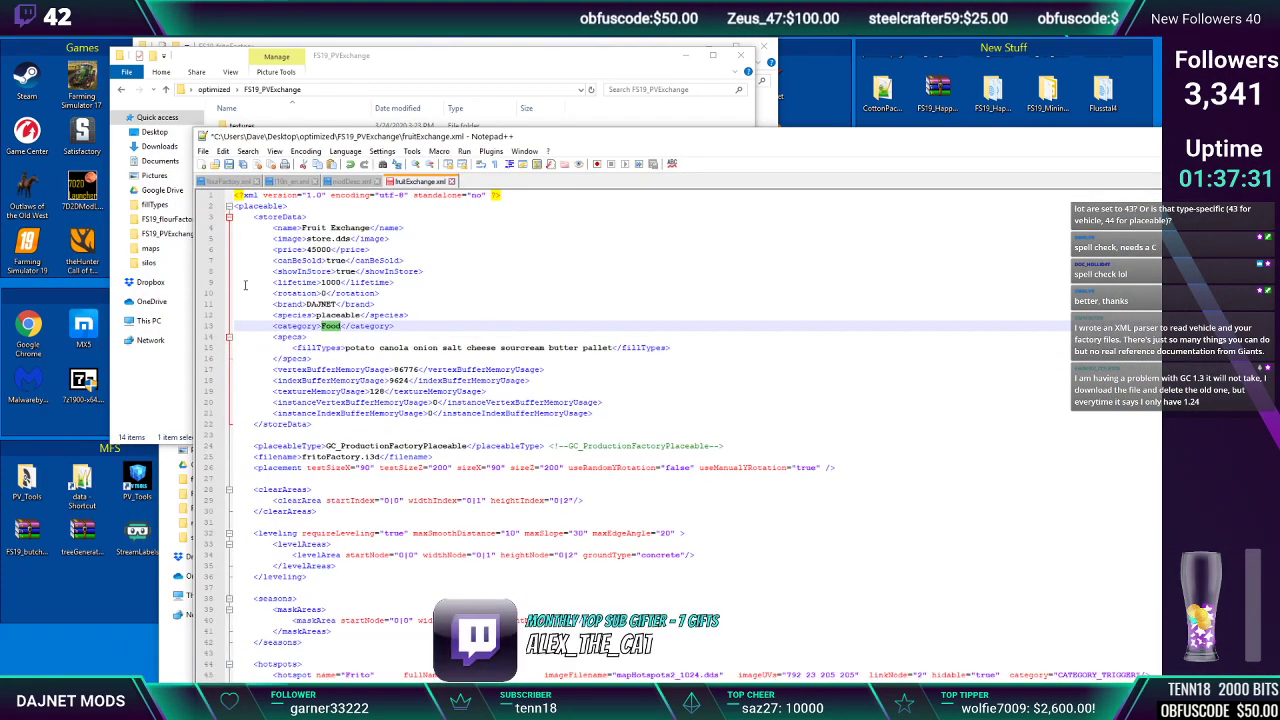
Clear the view of the desktop and browse to the From Desktop\crack folder on the WD_SSD (I:) drive
left_click(684, 56)
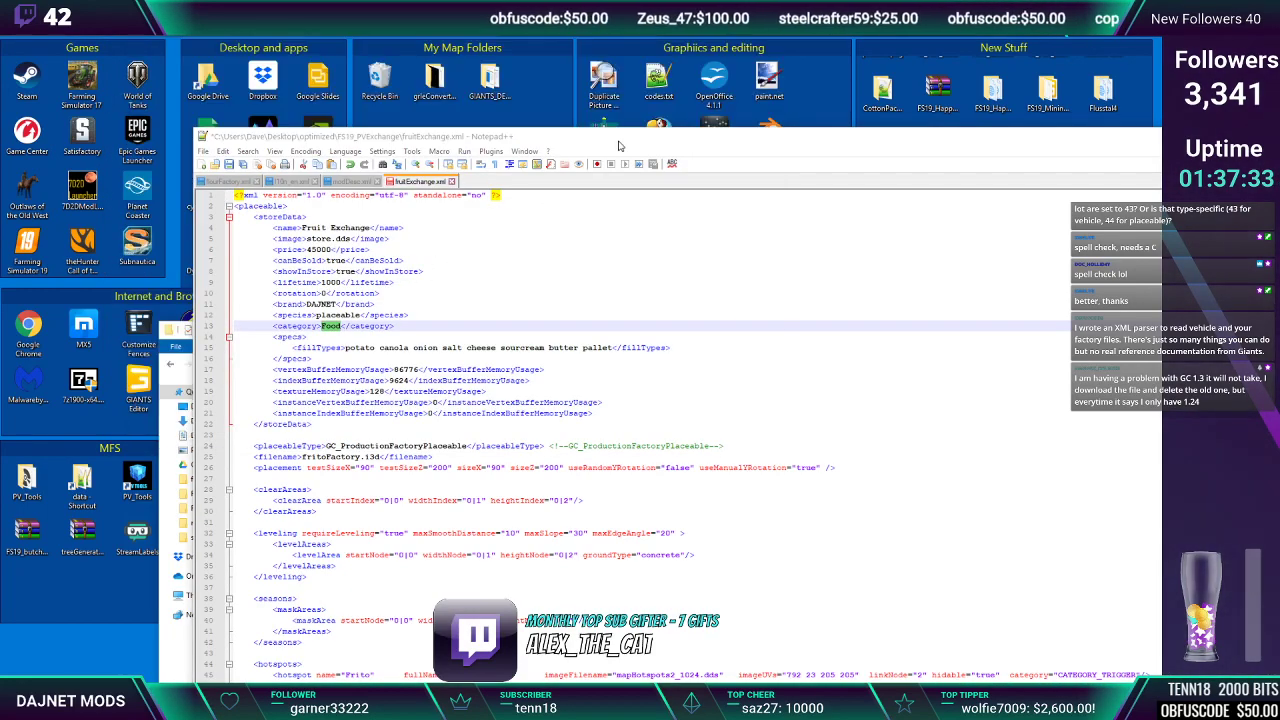
left_click_drag(645, 137, 538, 318)
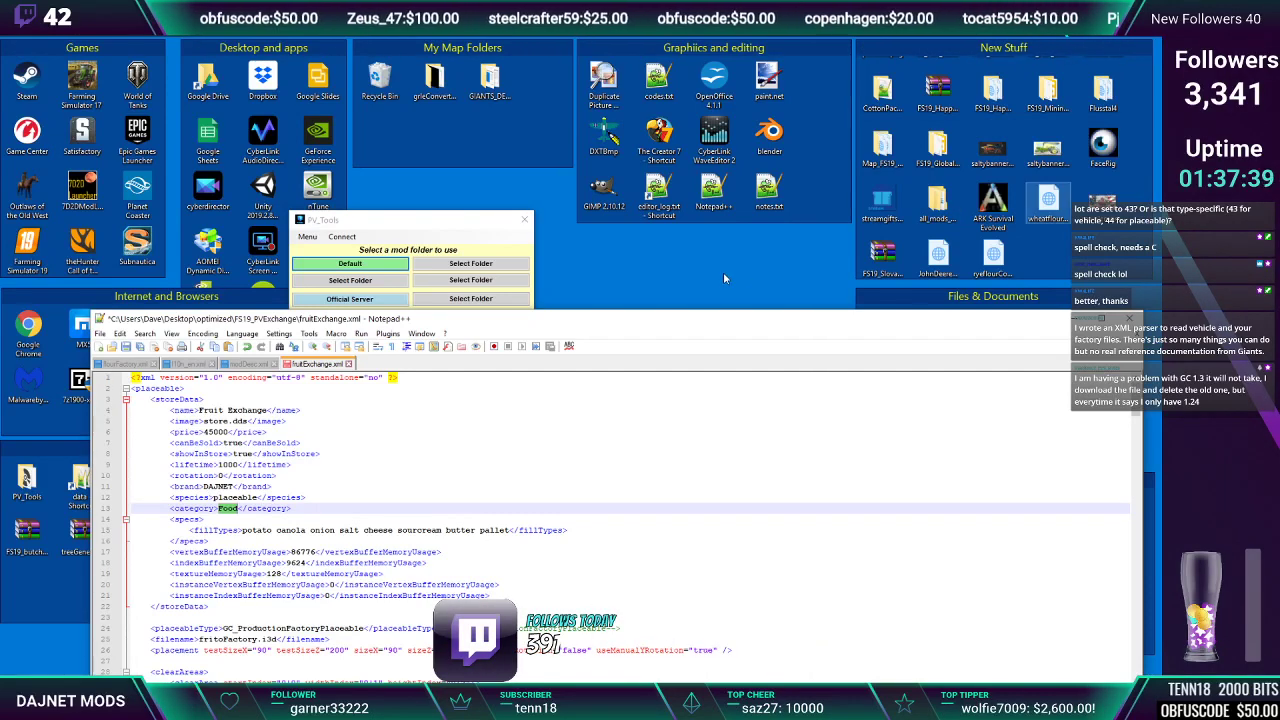
mouse_move(370, 679)
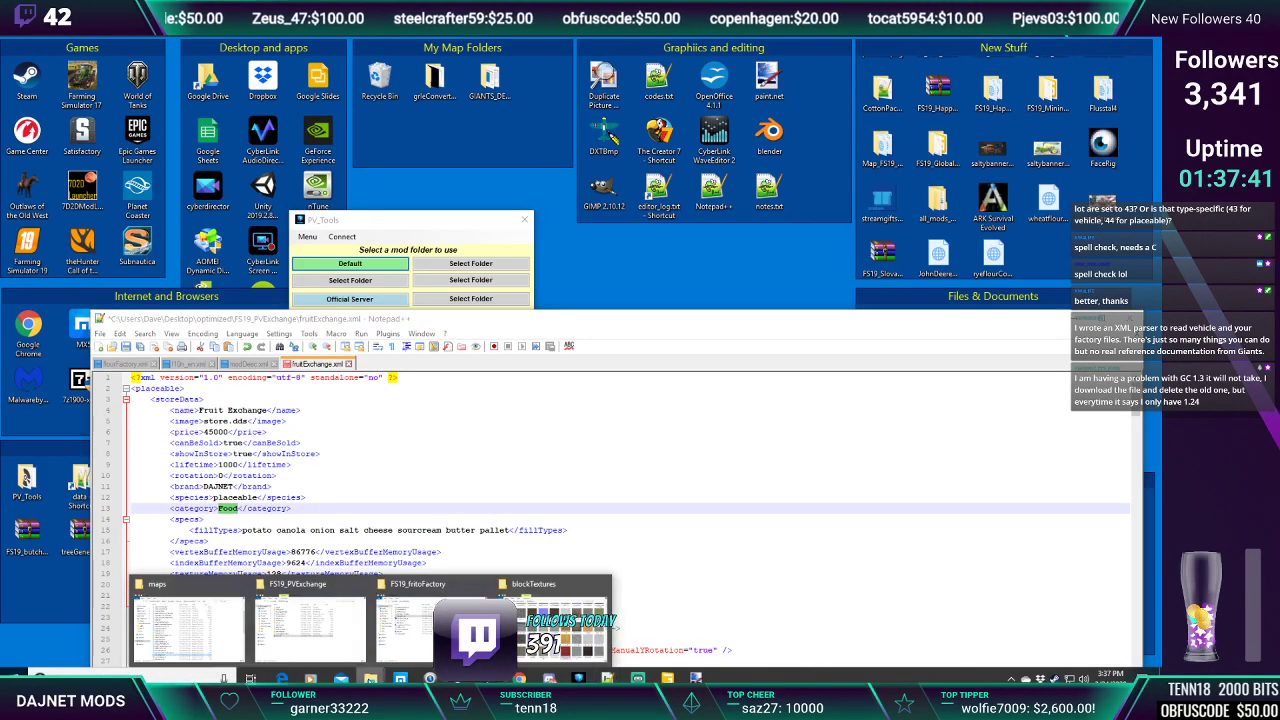
left_click(360, 610)
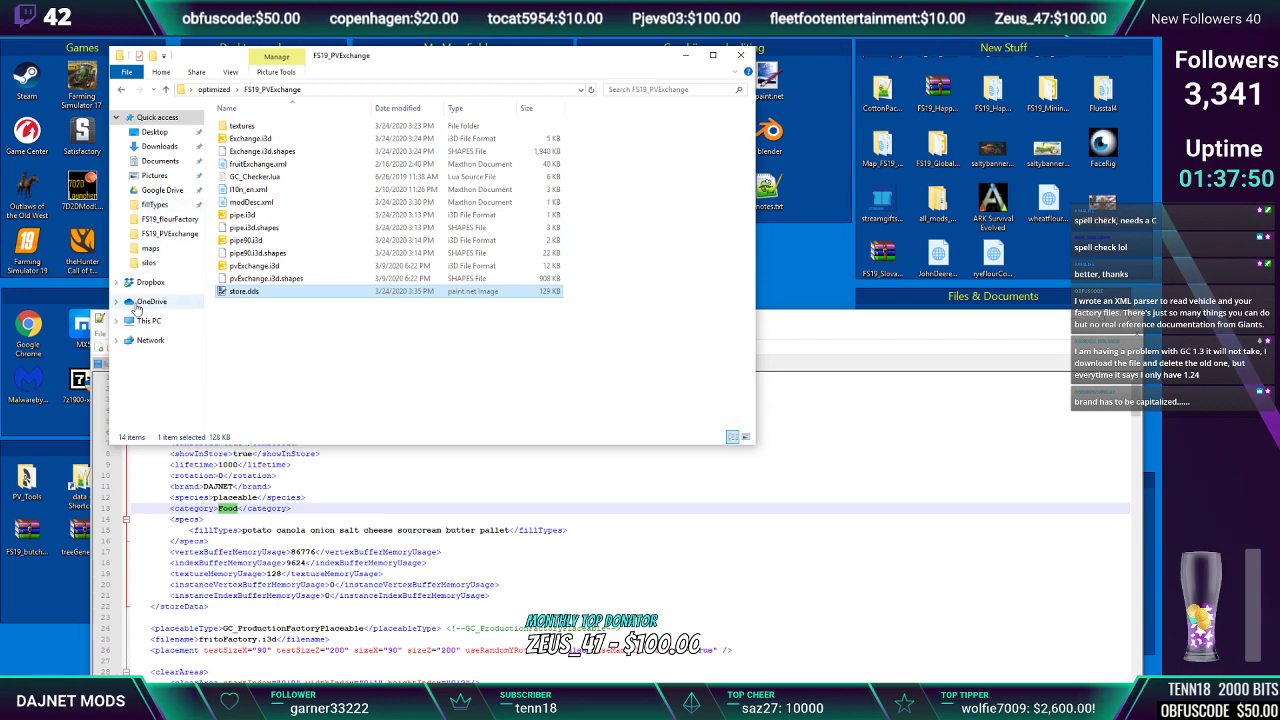
left_click(145, 320)
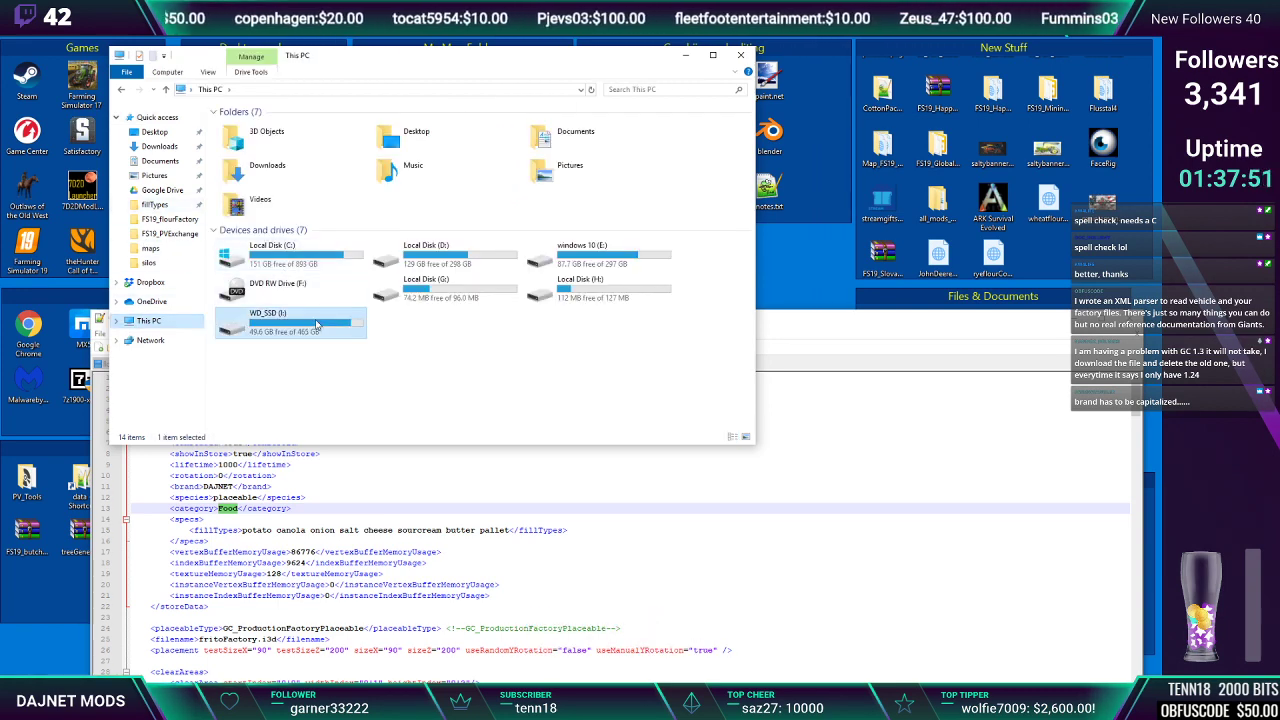
double_click(275, 320)
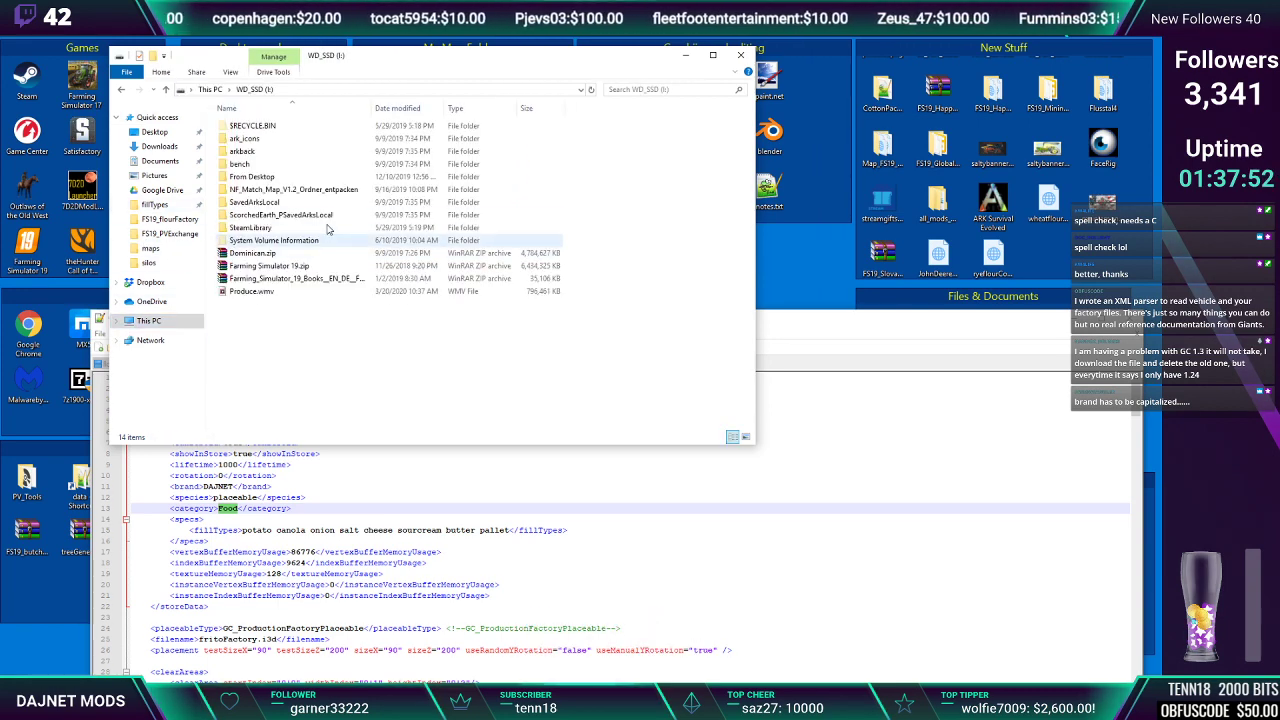
double_click(260, 176)
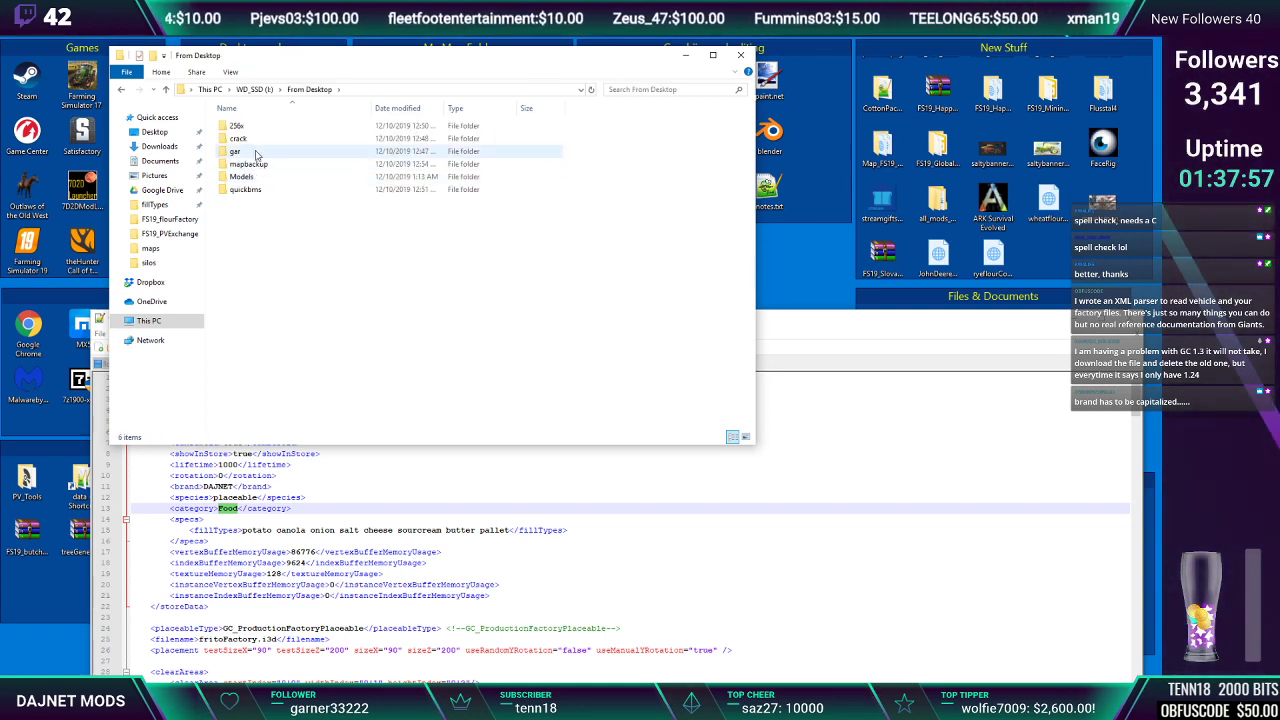
double_click(255, 139)
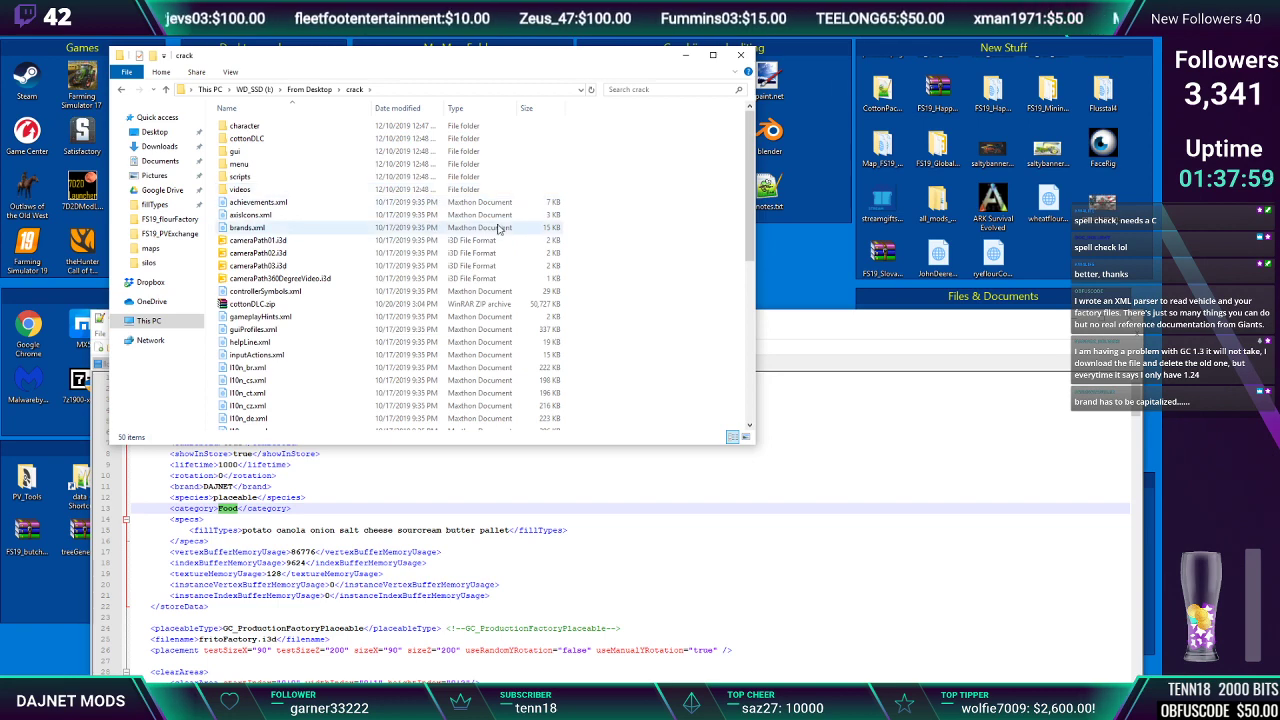
Open storeCategories.xml from the crack folder in Notepad++ and move the editor window higher to expose more lines
scroll(746, 185, "down", 2)
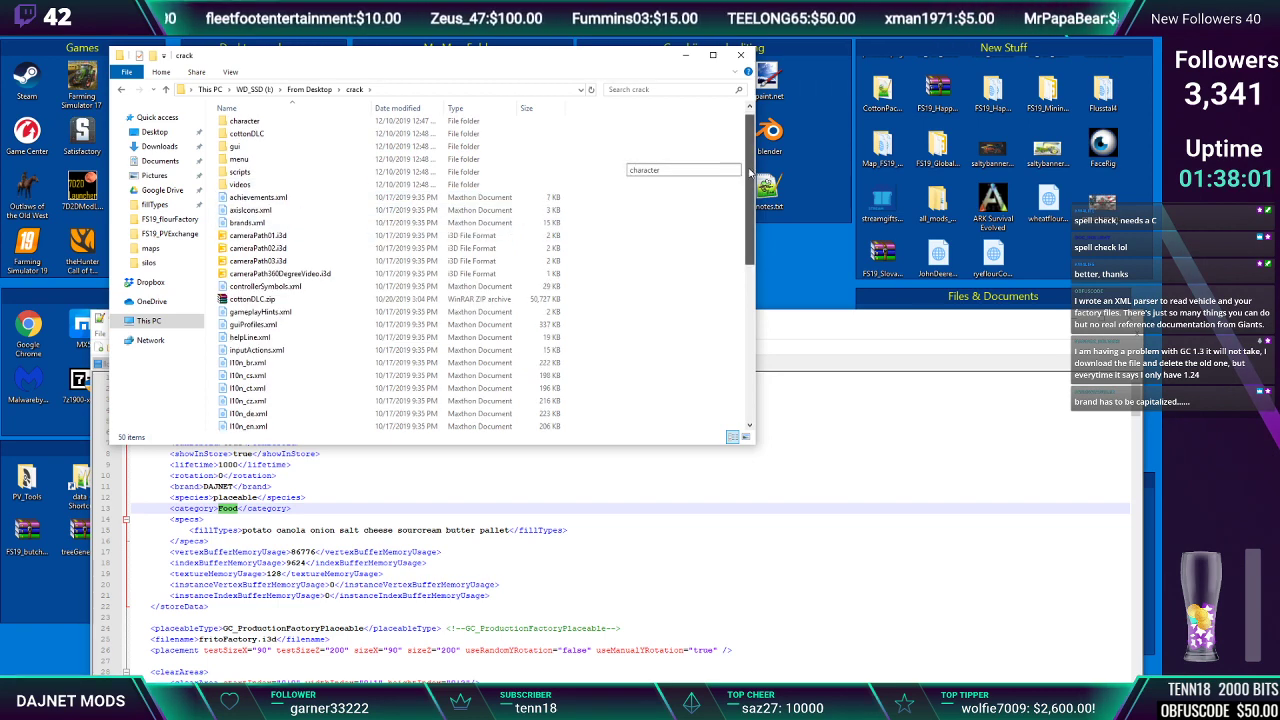
left_click_drag(748, 193, 739, 328)
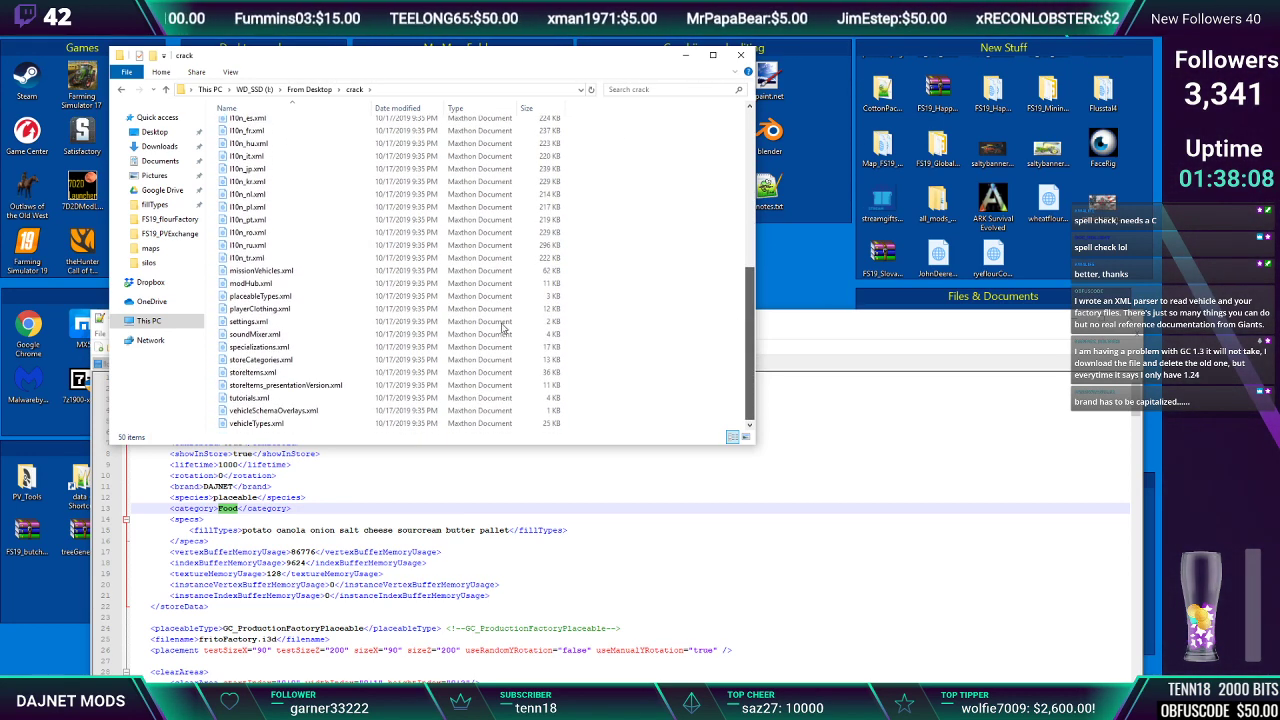
right_click(311, 363)
left_click(352, 430)
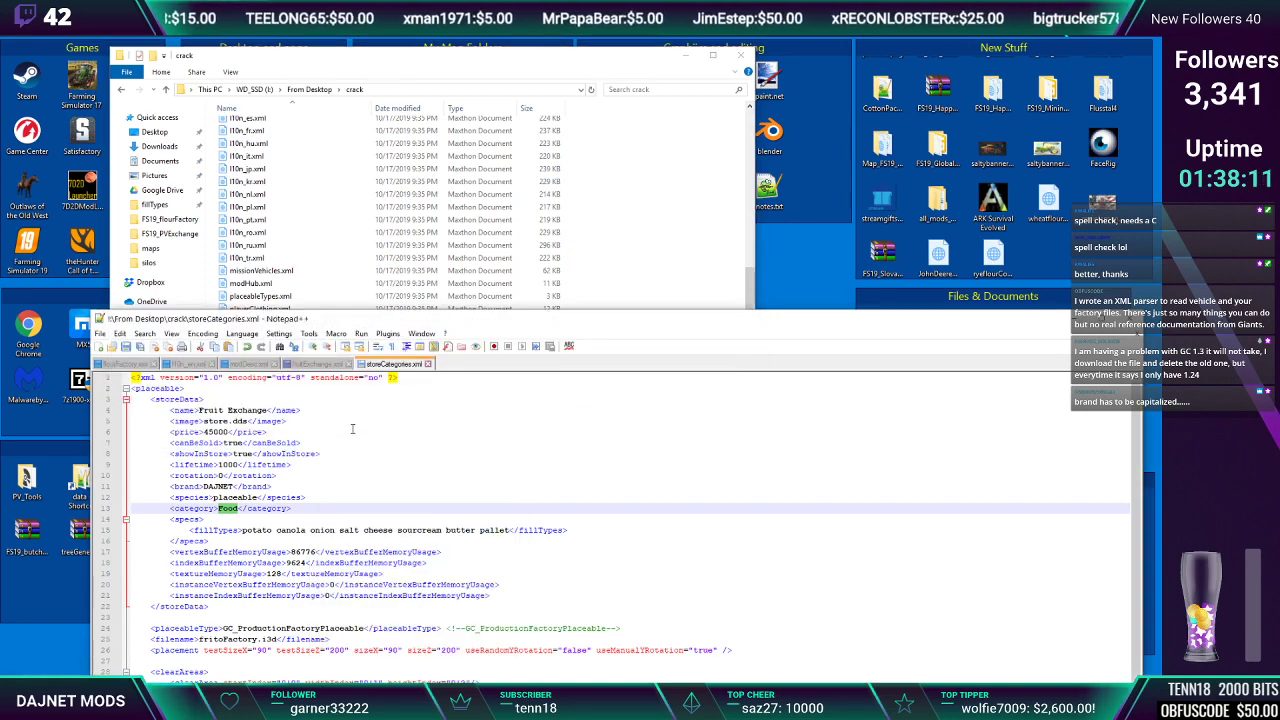
left_click_drag(455, 322, 401, 87)
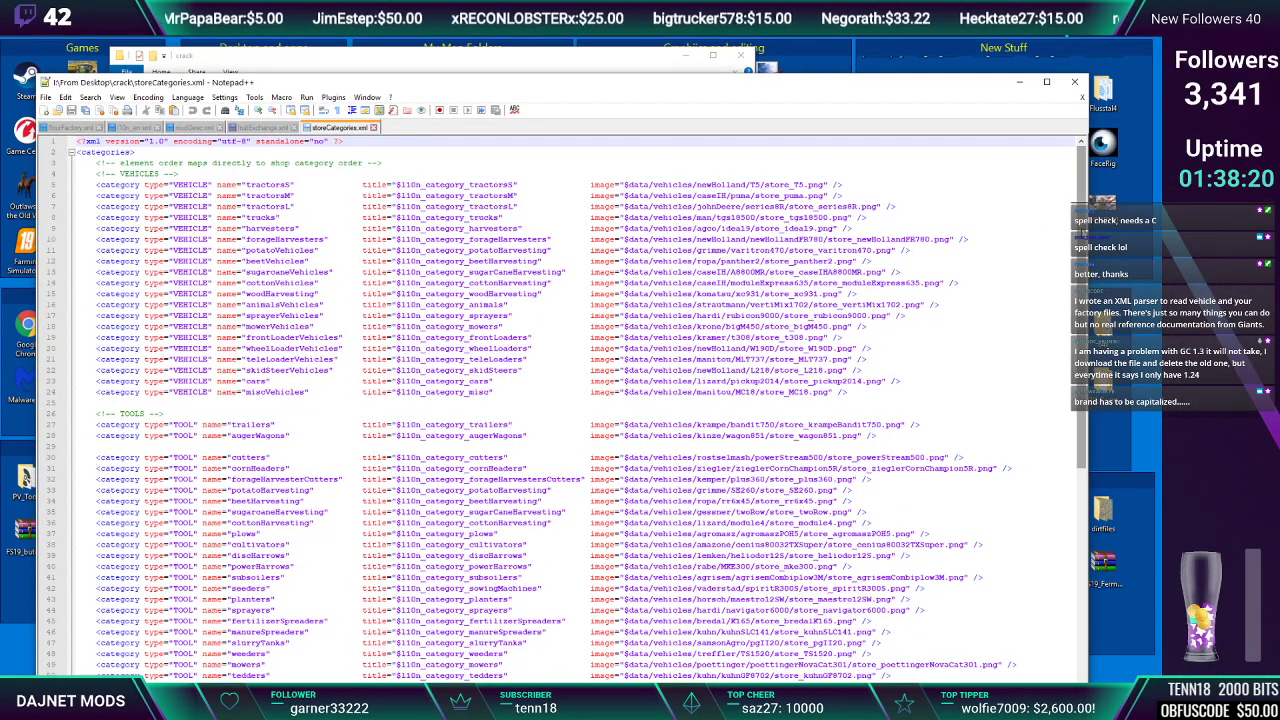
Examine the store category list through to the PLACEABLES section, going over each category name from animalpens to containers
scroll(1068, 243, "down", 2)
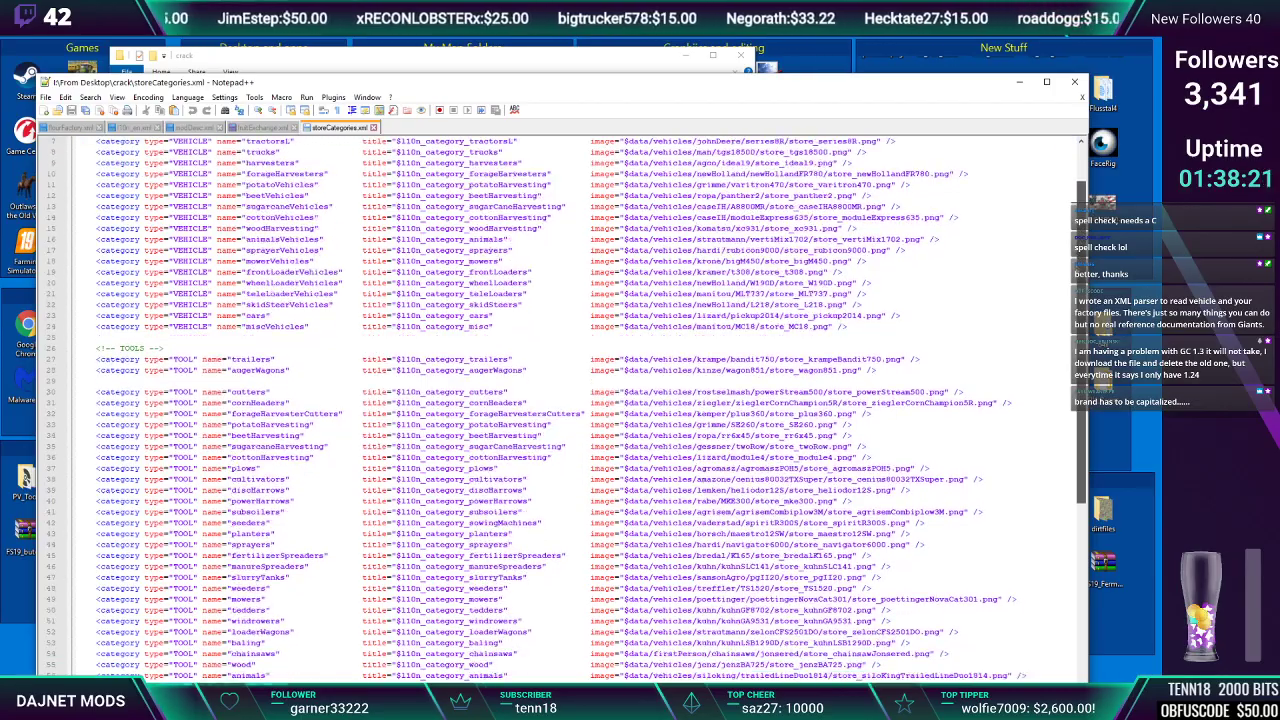
scroll(1068, 384, "down", 6)
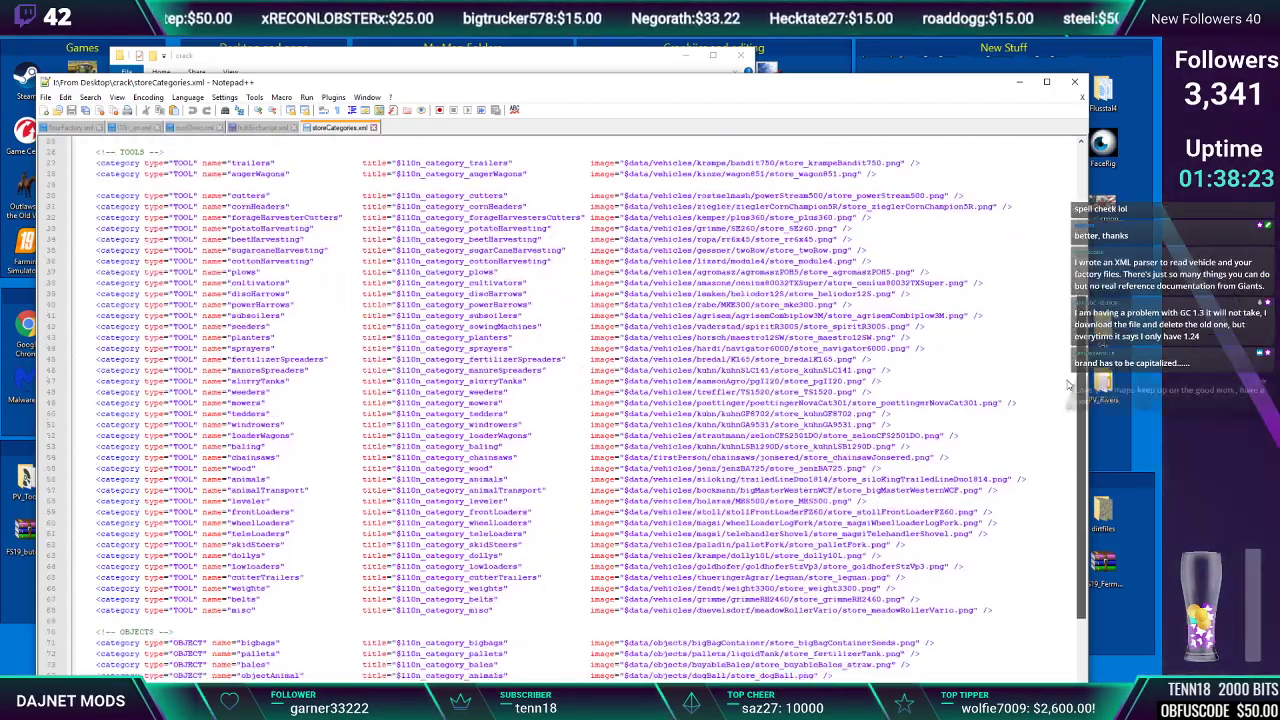
scroll(1068, 384, "down", 4)
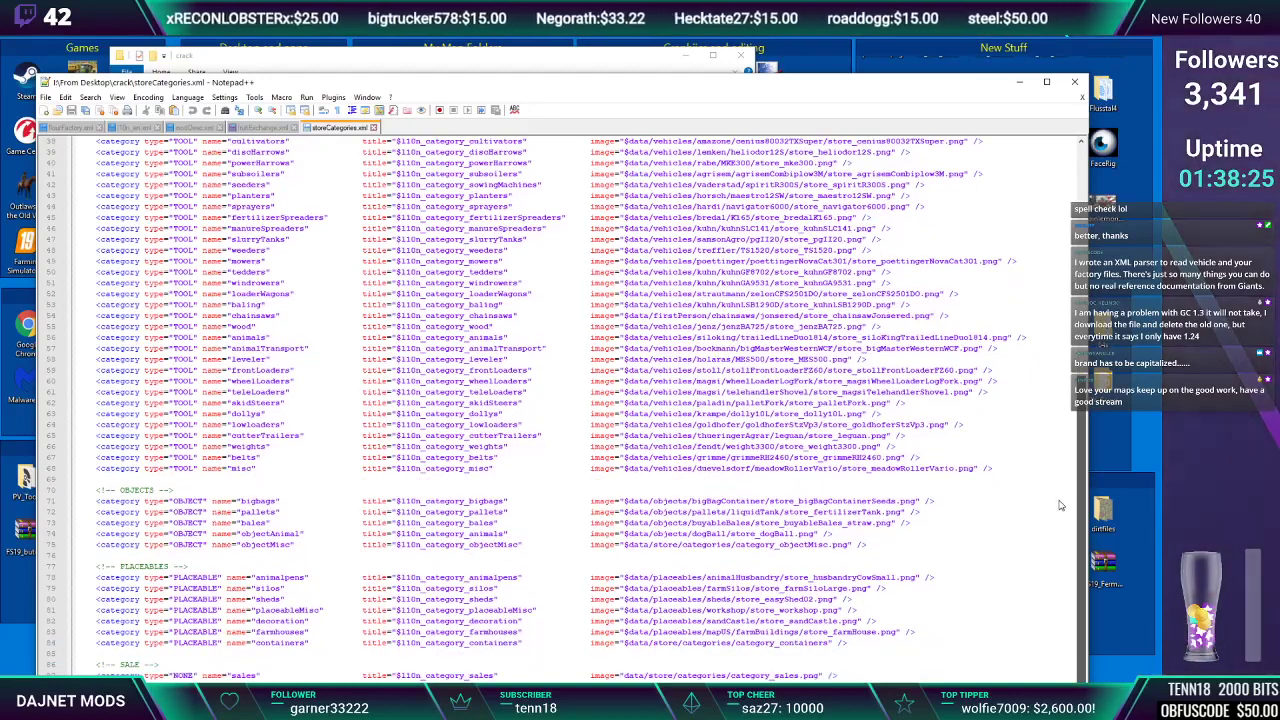
left_click(258, 577)
left_click(258, 588)
left_click(258, 599)
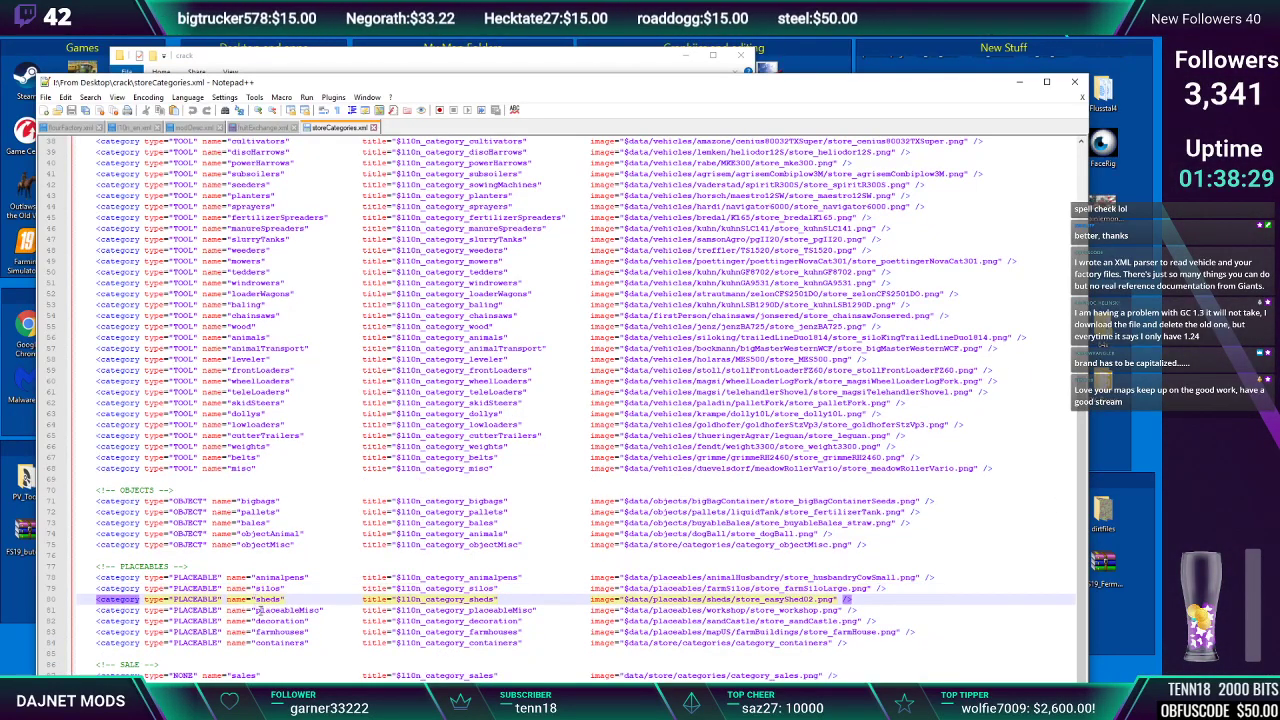
left_click(258, 610)
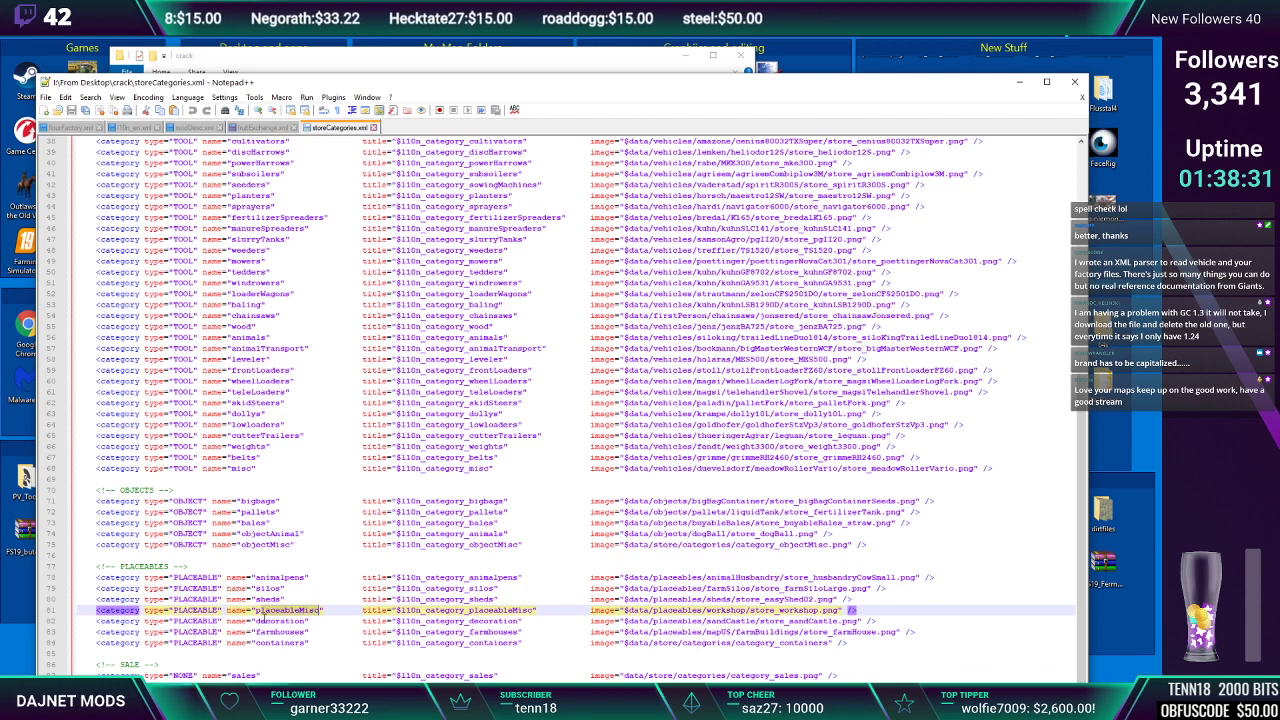
left_click(258, 621)
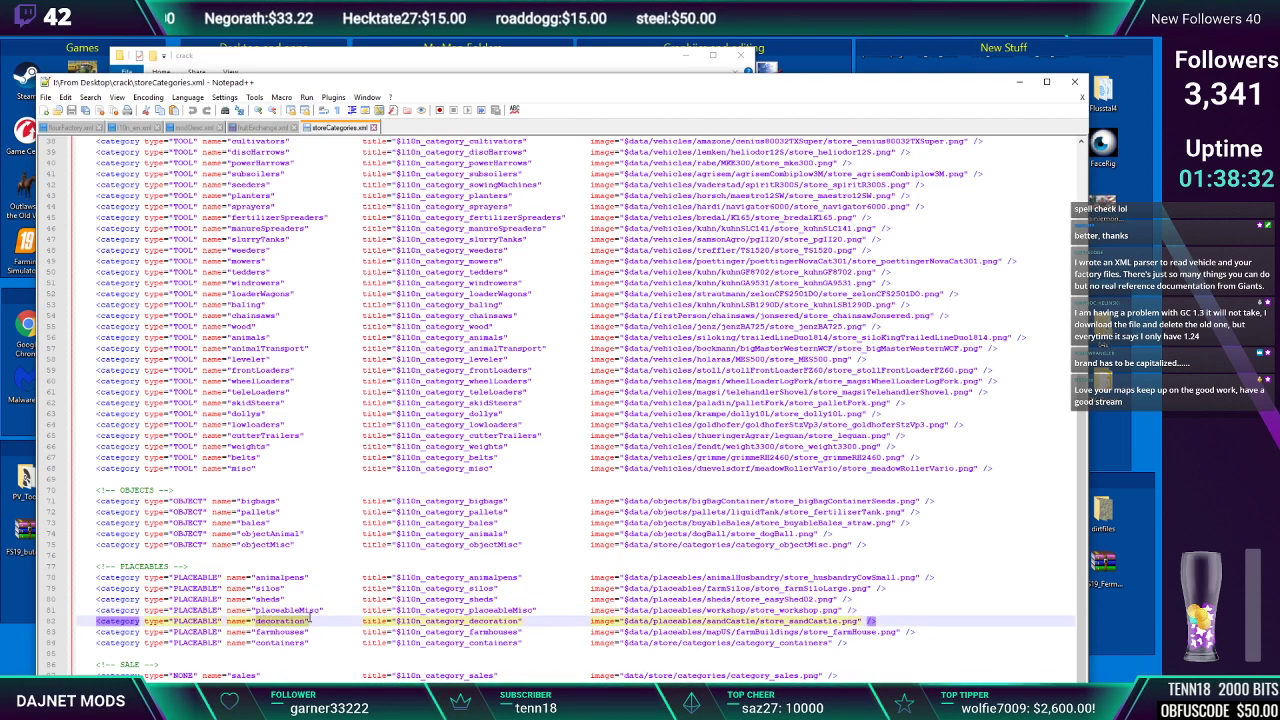
left_click(258, 632)
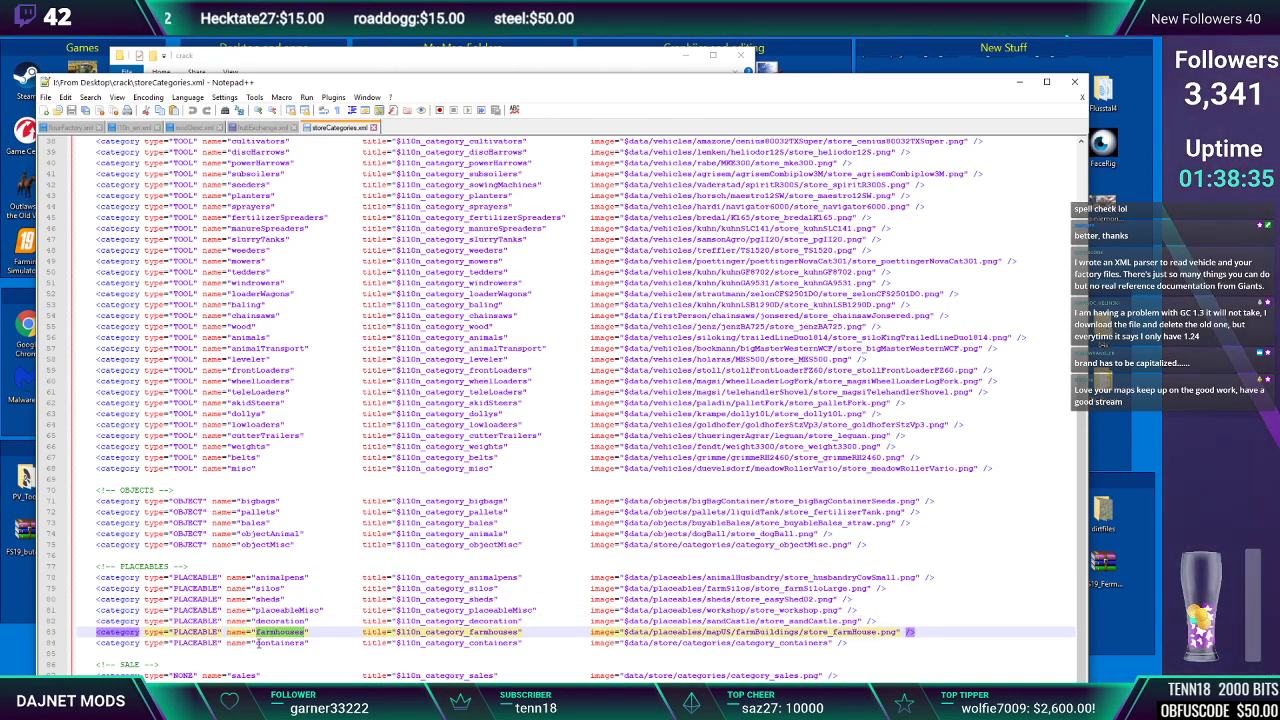
left_click(305, 643)
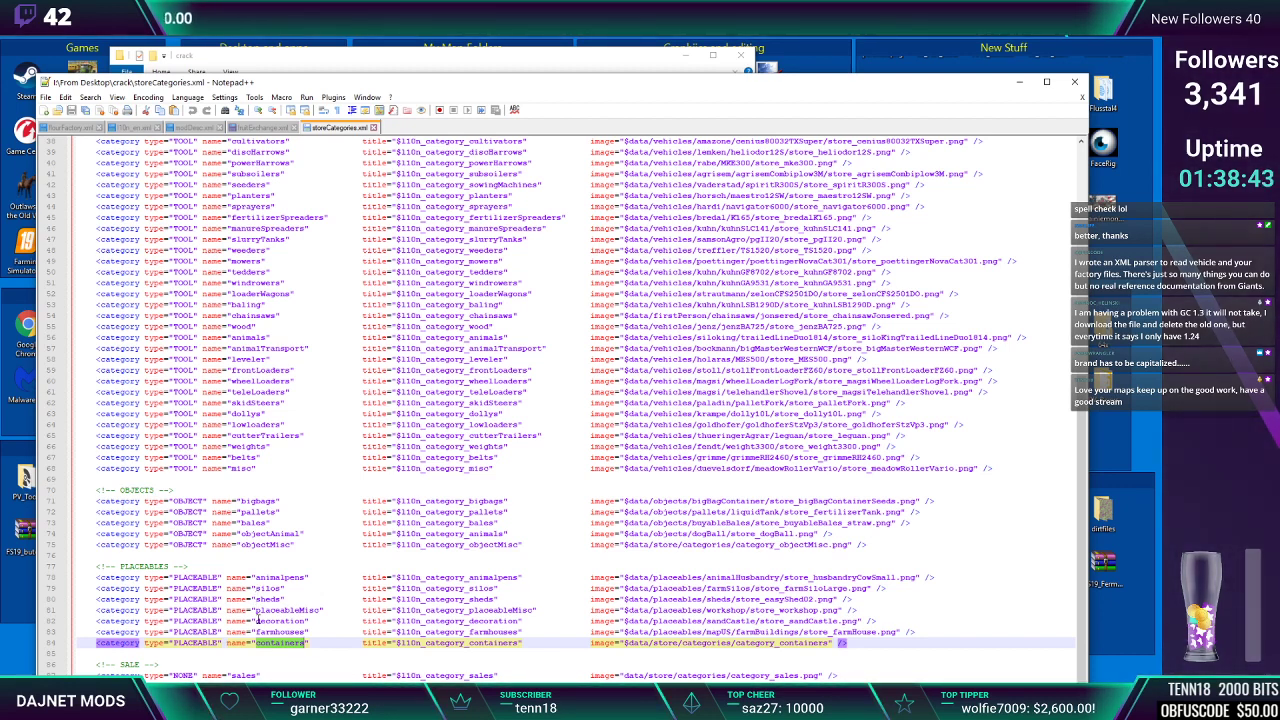
Review the placeable category names from animalpens to decoration again and highlight placeableMisc
left_click(293, 578)
left_click(287, 589)
left_click(282, 599)
left_click(279, 610)
left_click(270, 621)
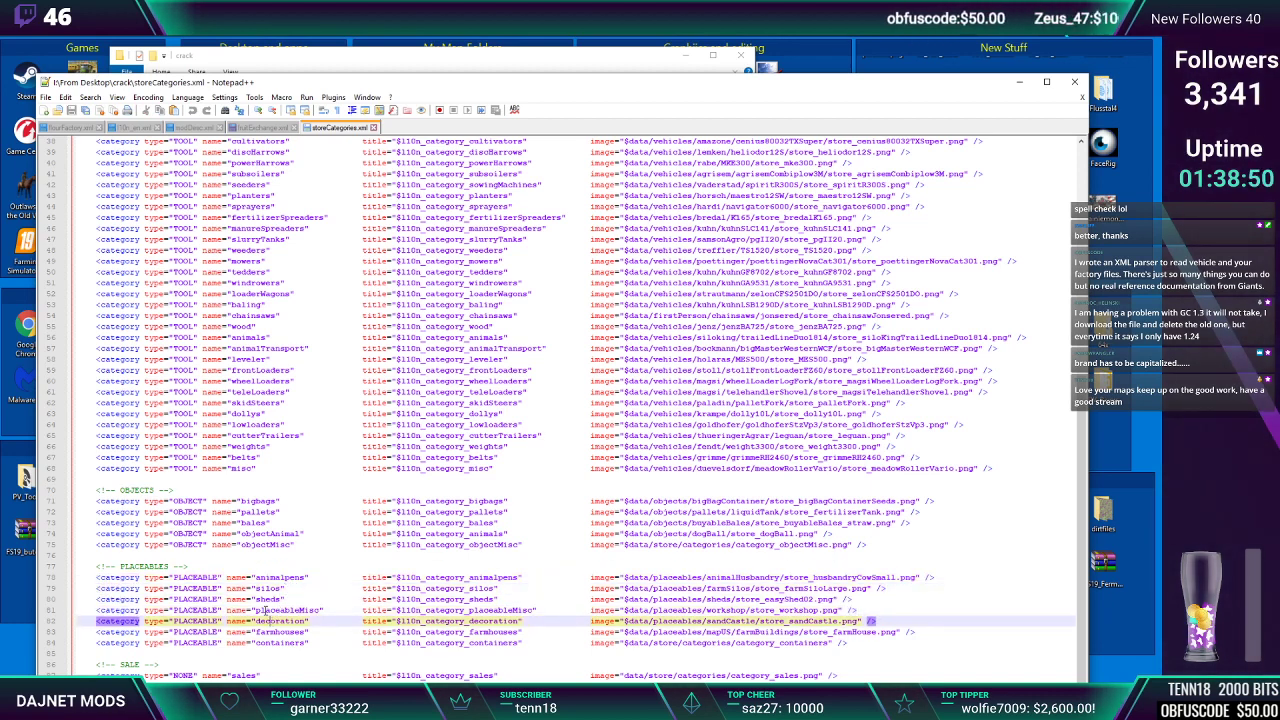
double_click(262, 610)
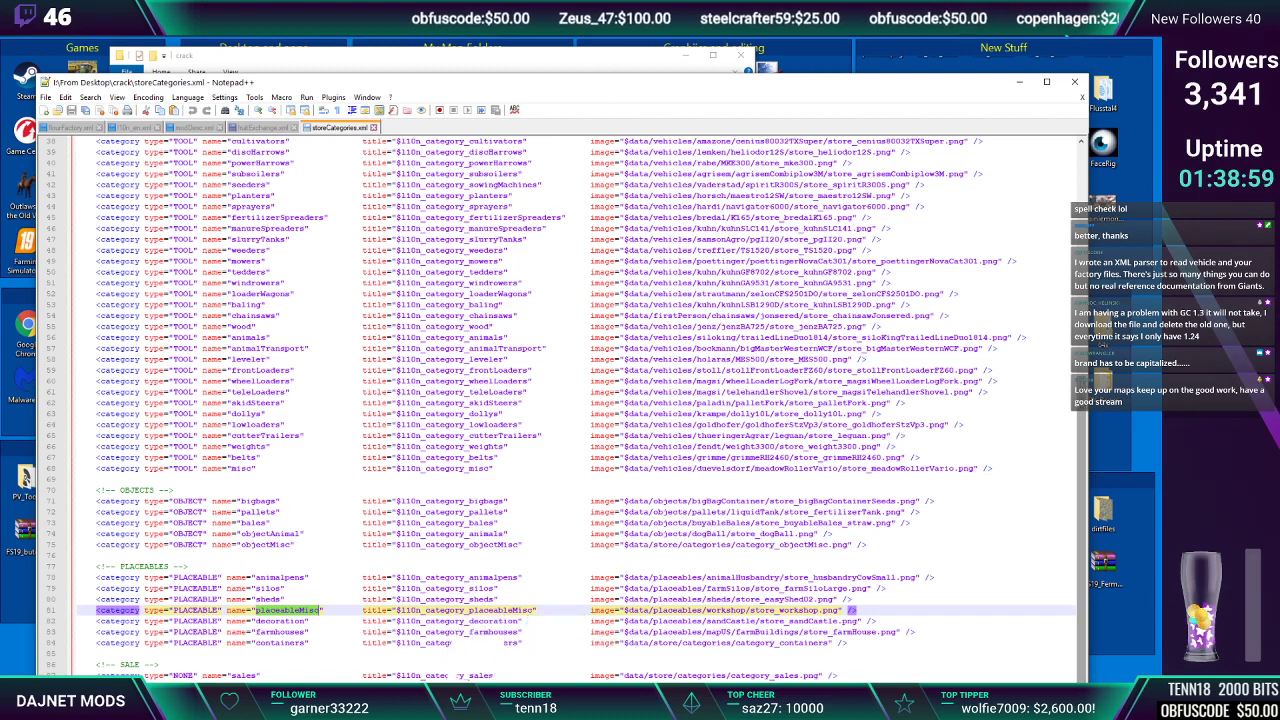
Return to fruitExchange.xml and delete the whole list of fill types inside the fillTypes tag of the specs block
left_click(1018, 81)
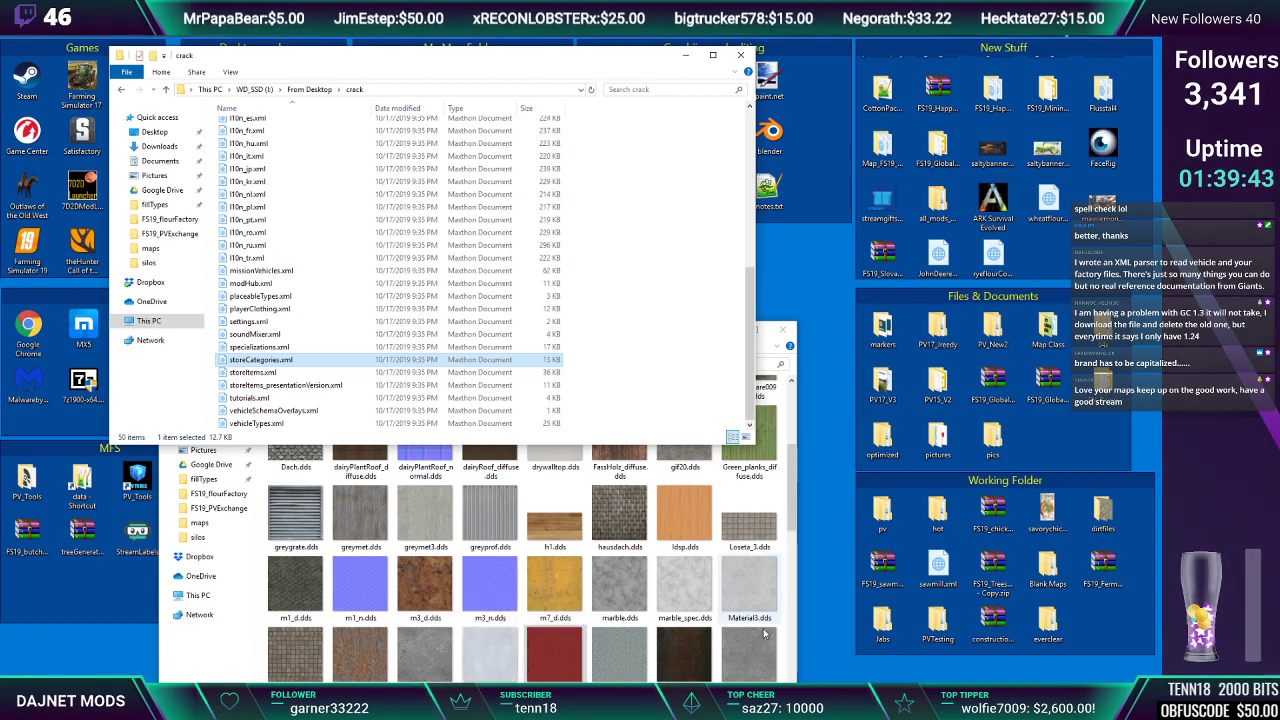
left_click(637, 679)
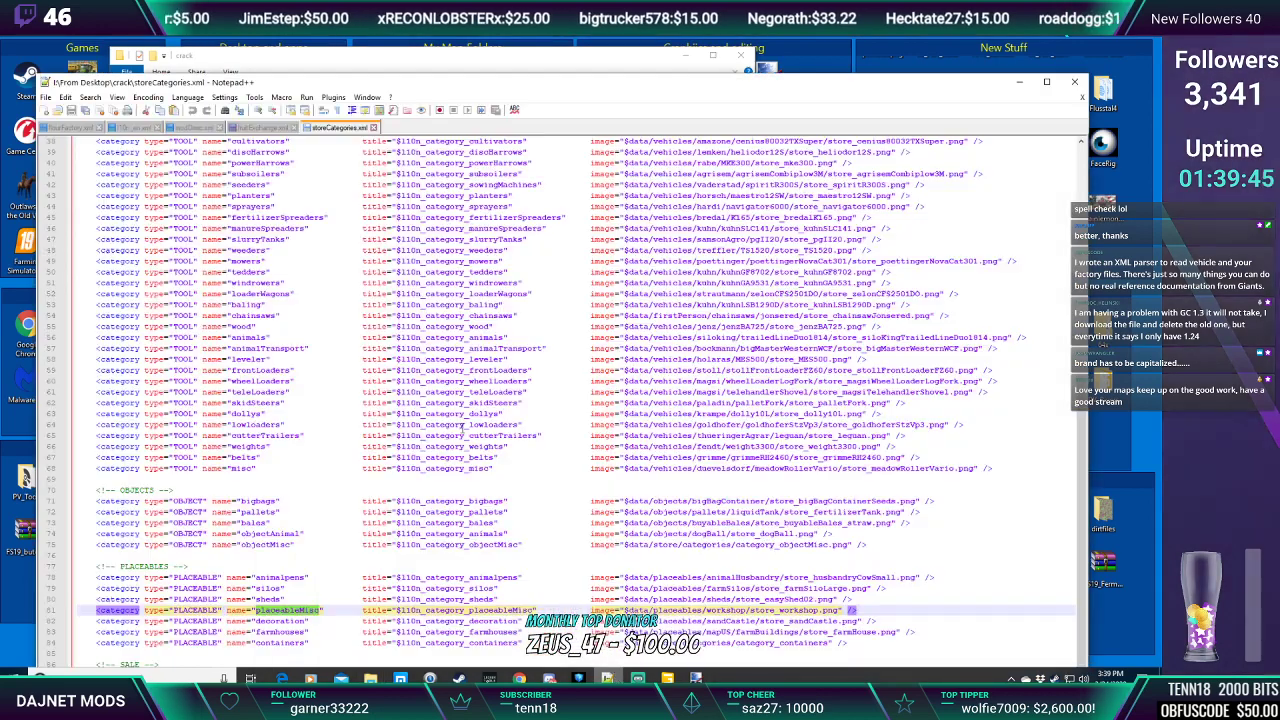
left_click(258, 128)
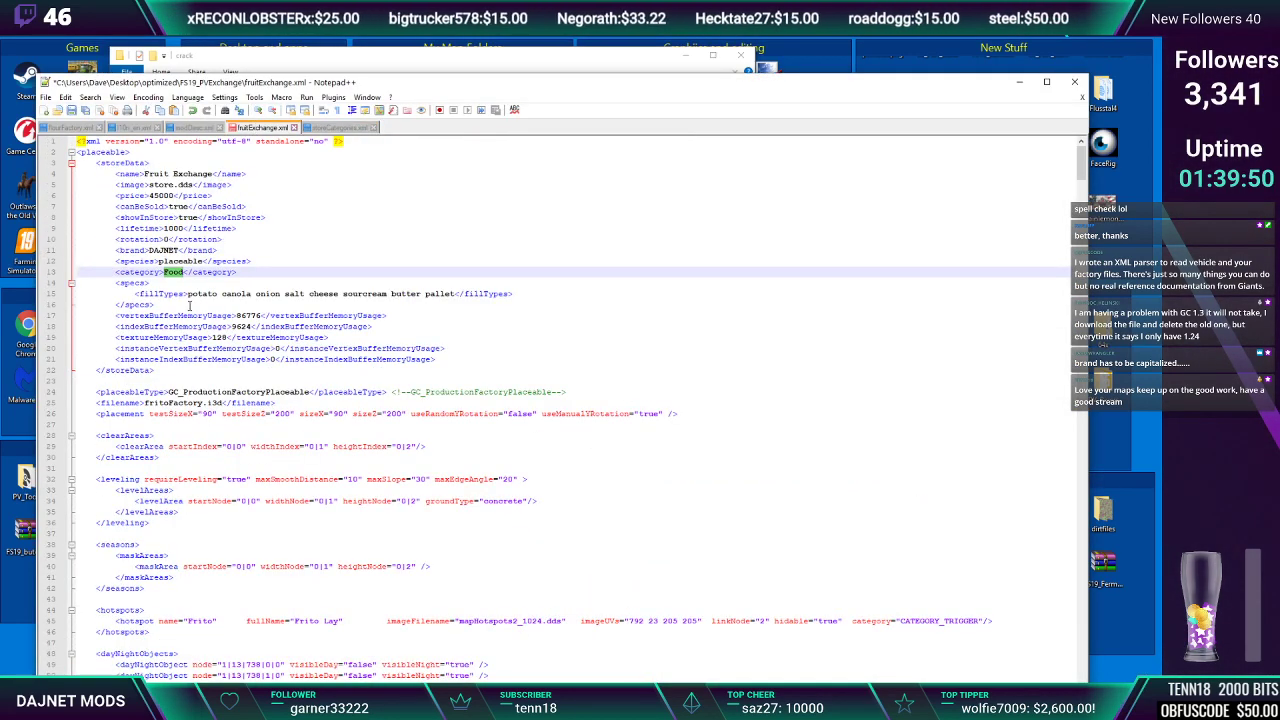
left_click_drag(187, 293, 456, 292)
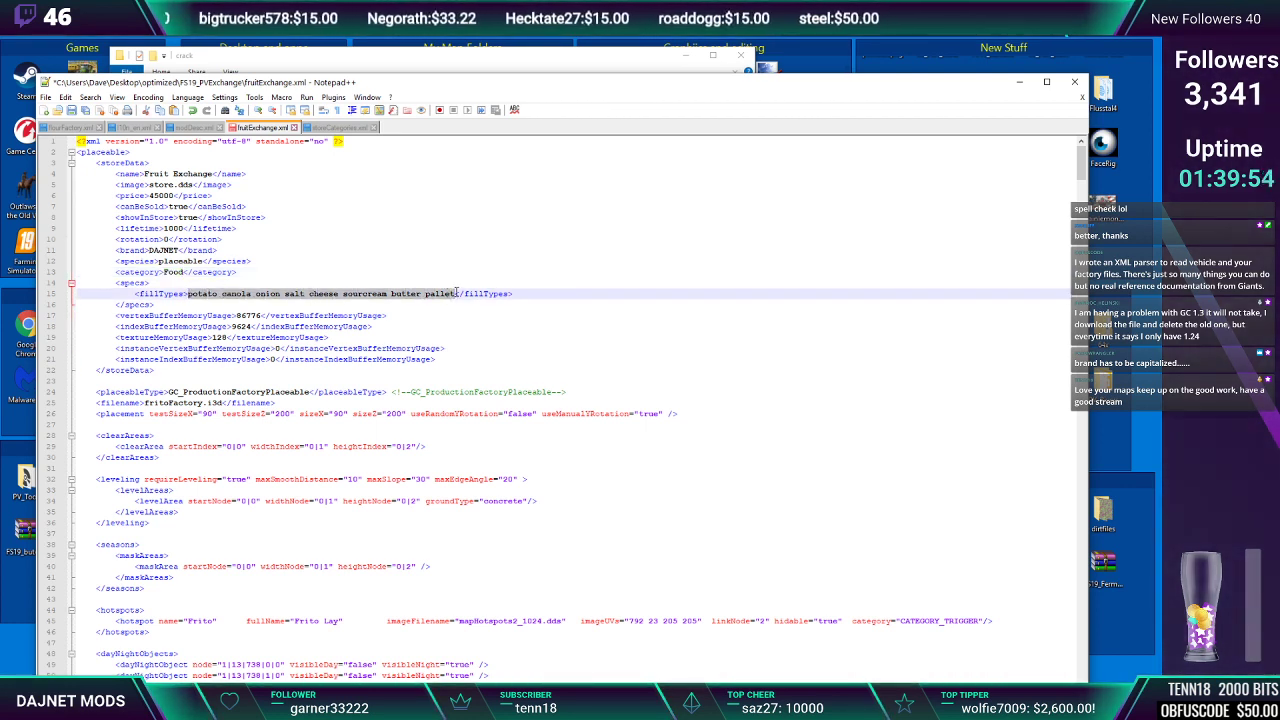
key("Delete")
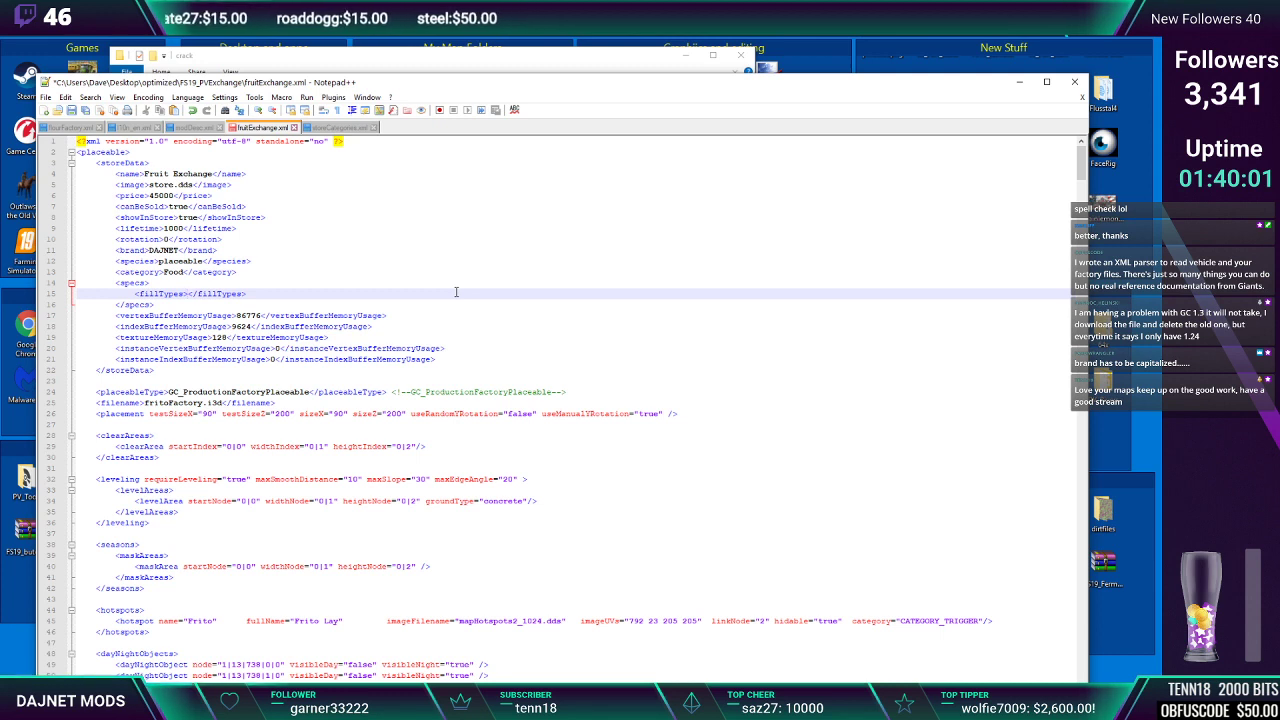
Examine the vertex, index, texture and instance buffer memory usage entries at the end of the storeData block
left_click(205, 326)
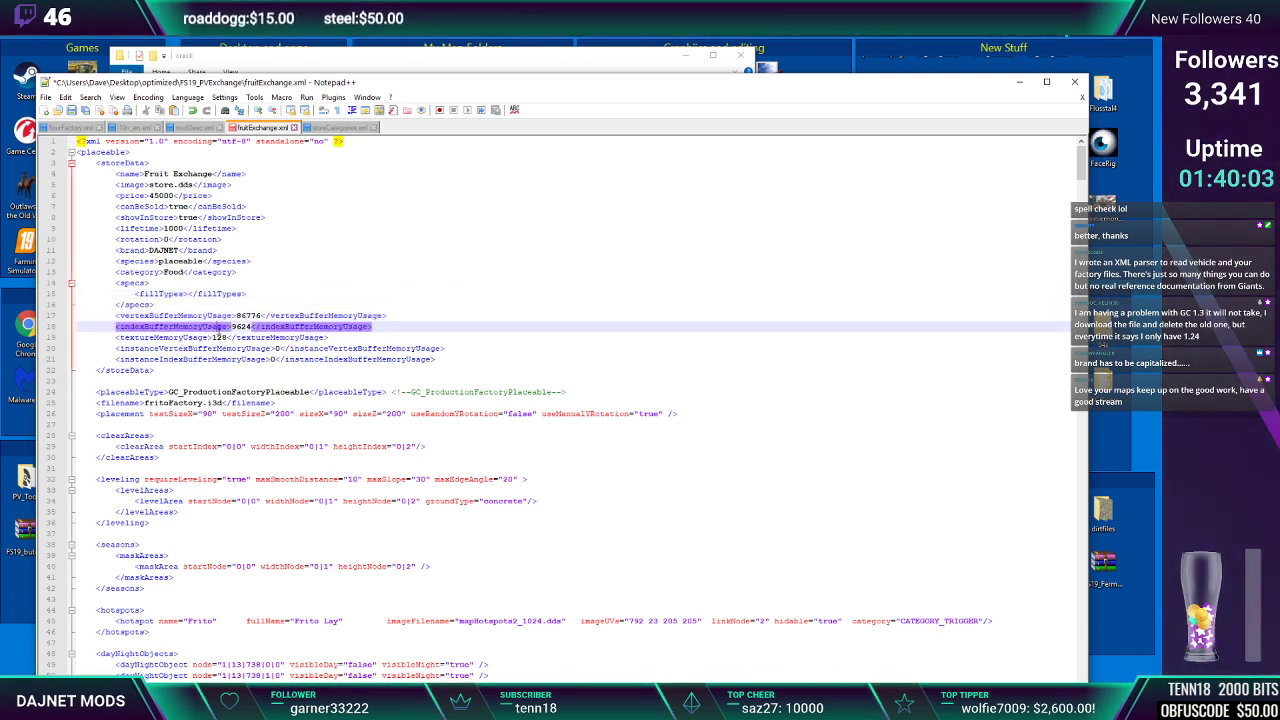
left_click(211, 316)
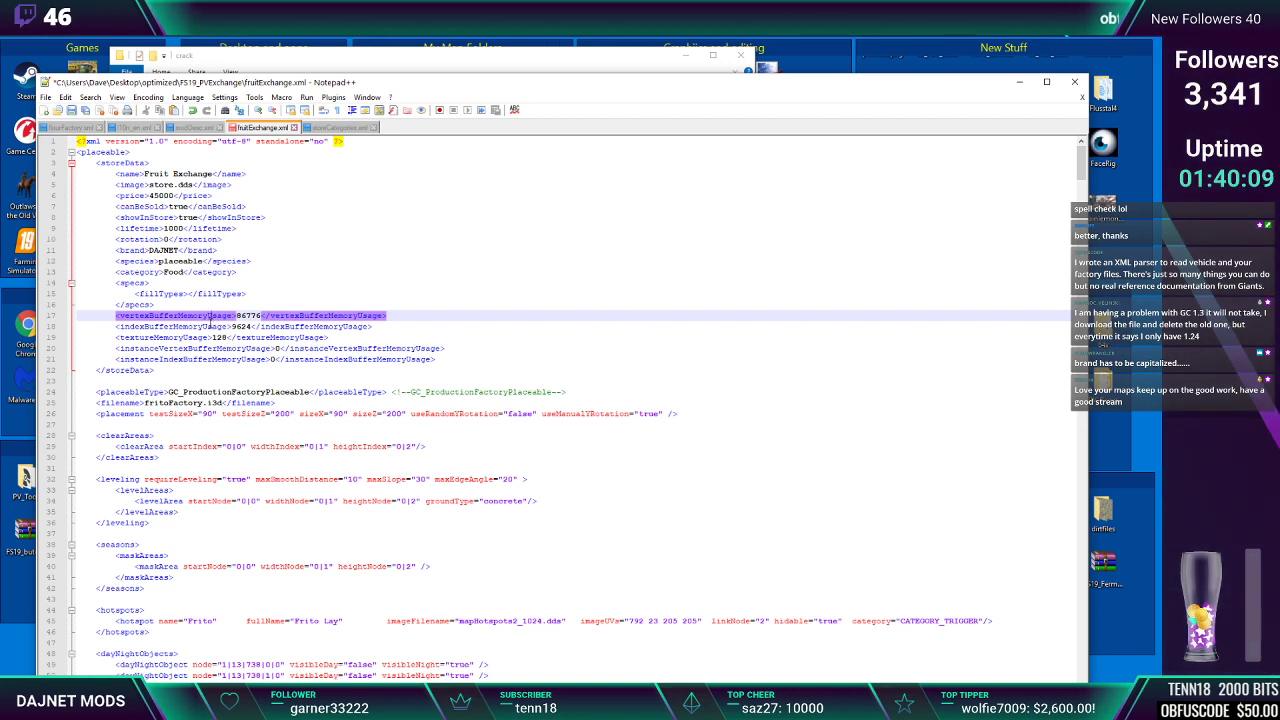
left_click(207, 326)
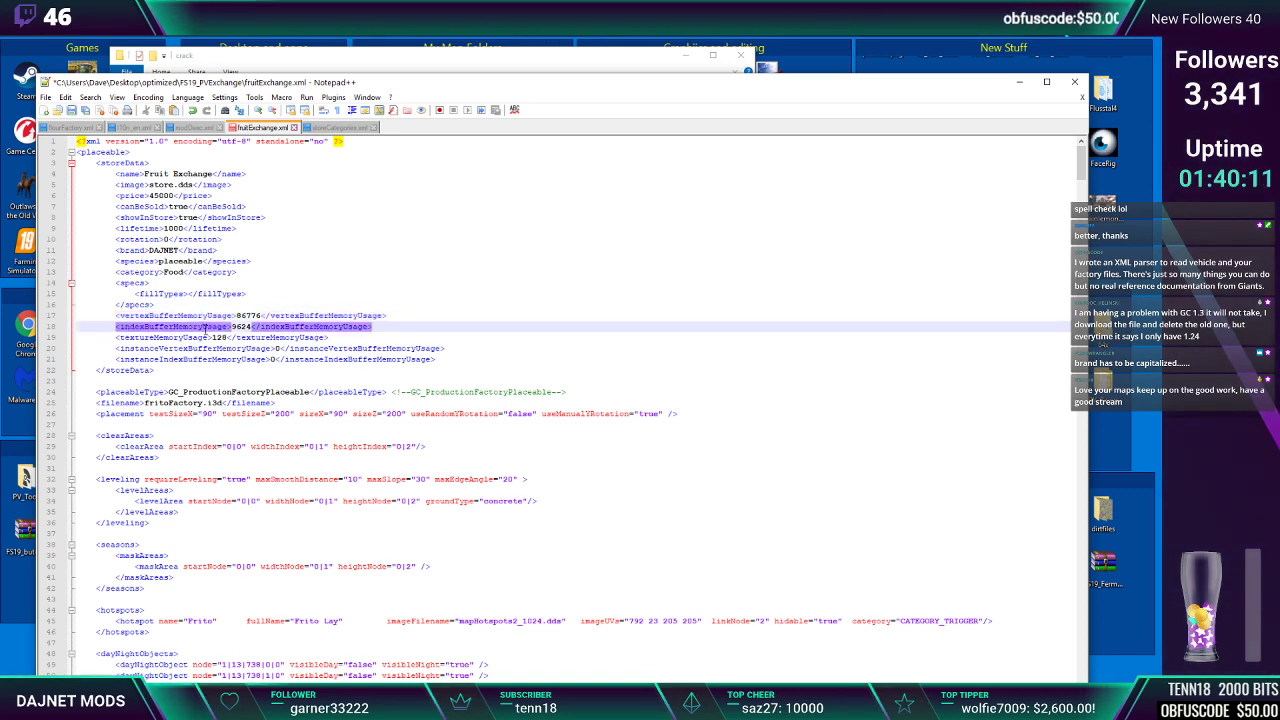
left_click(103, 326)
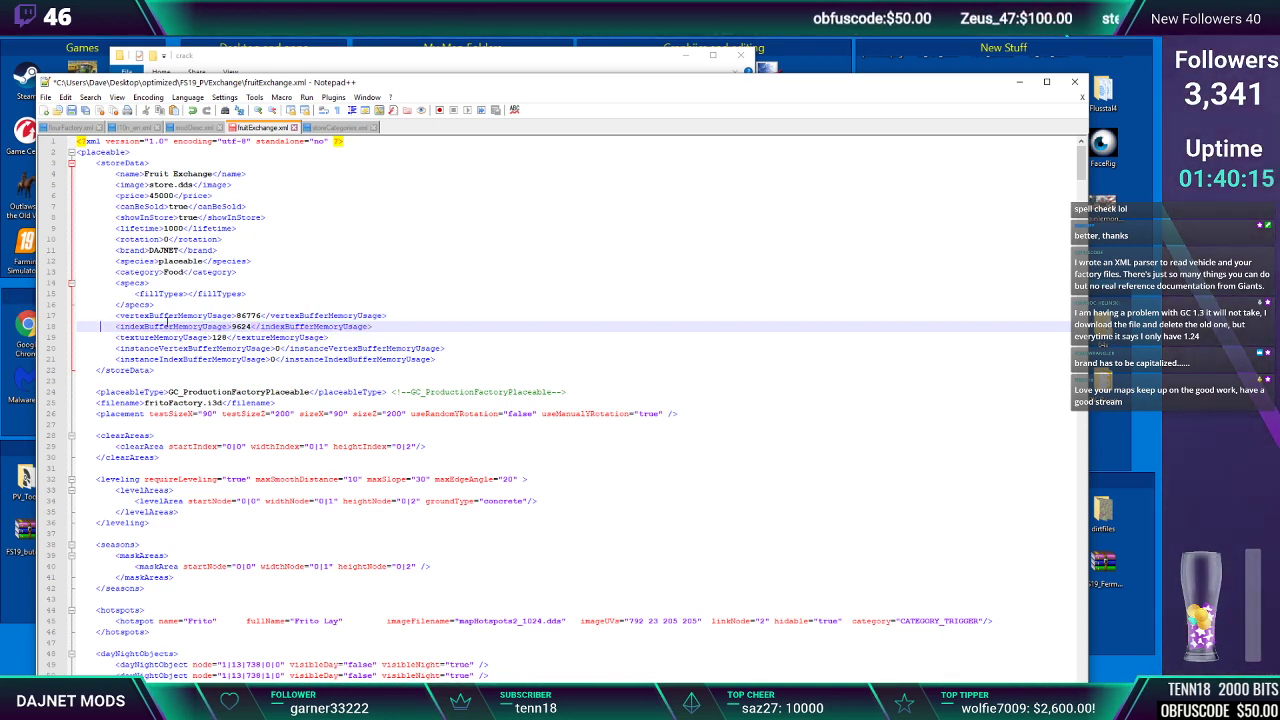
left_click(168, 338)
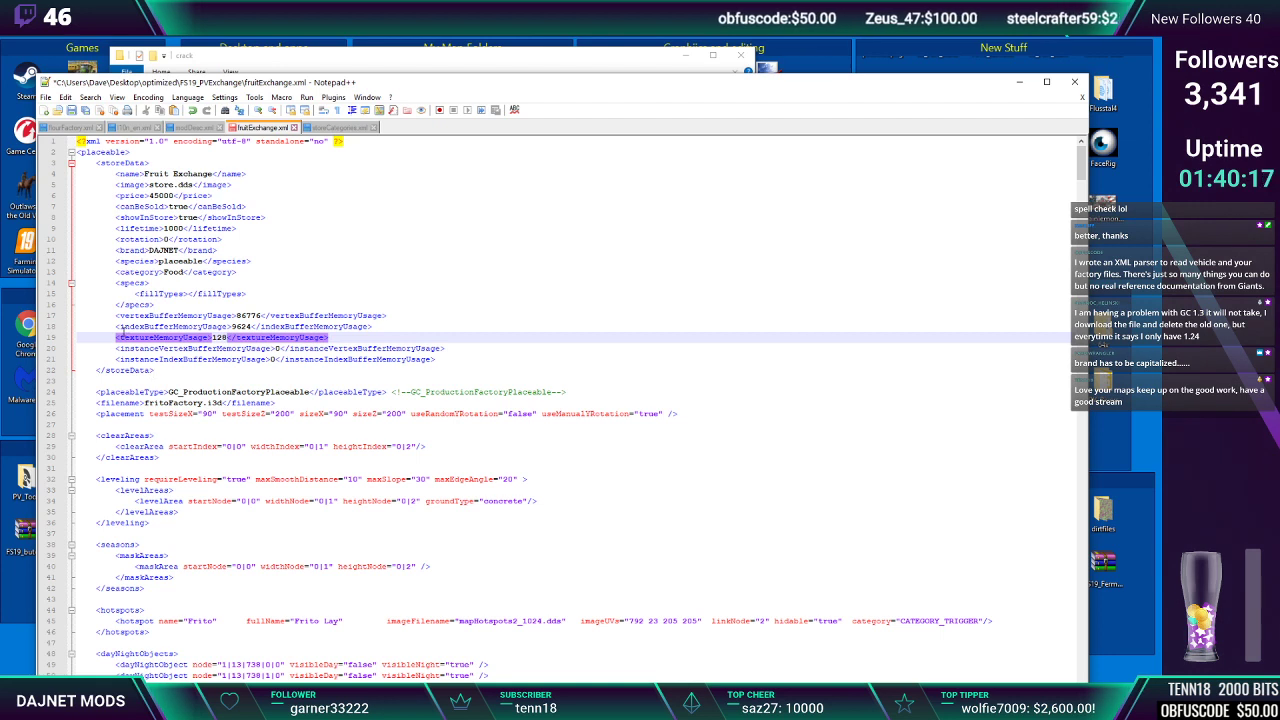
left_click_drag(113, 316, 341, 338)
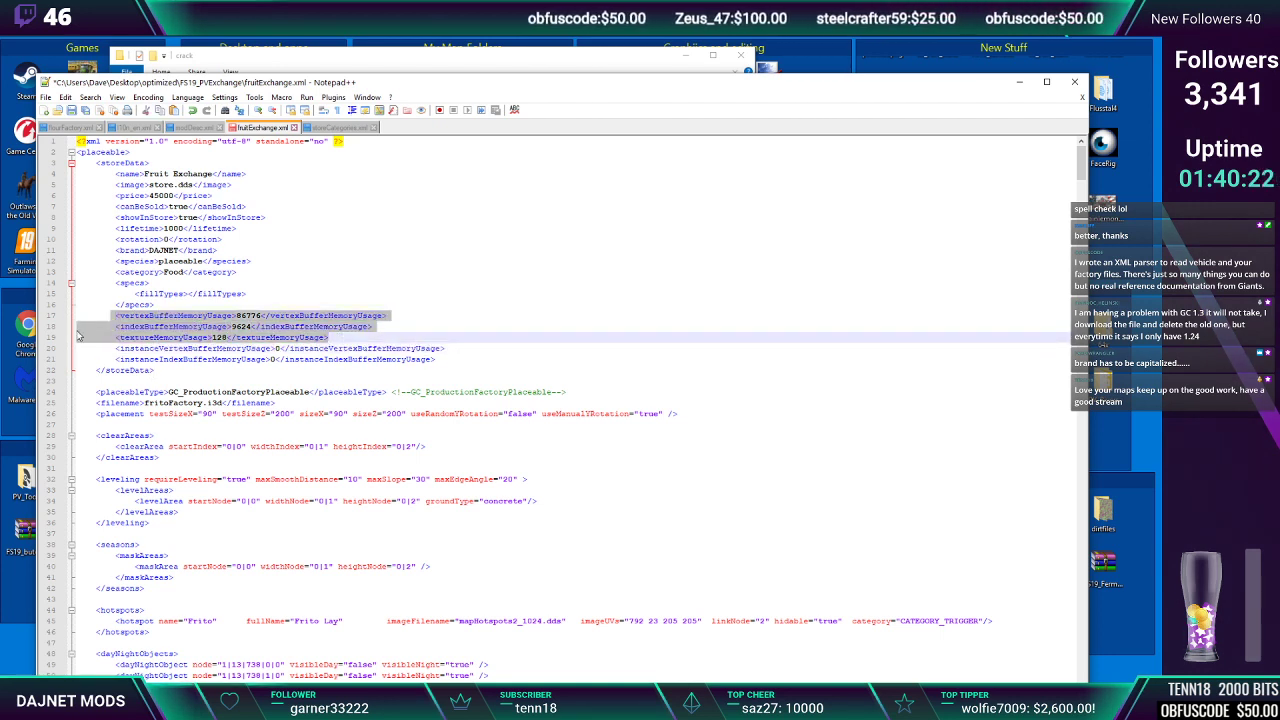
left_click_drag(113, 318, 443, 360)
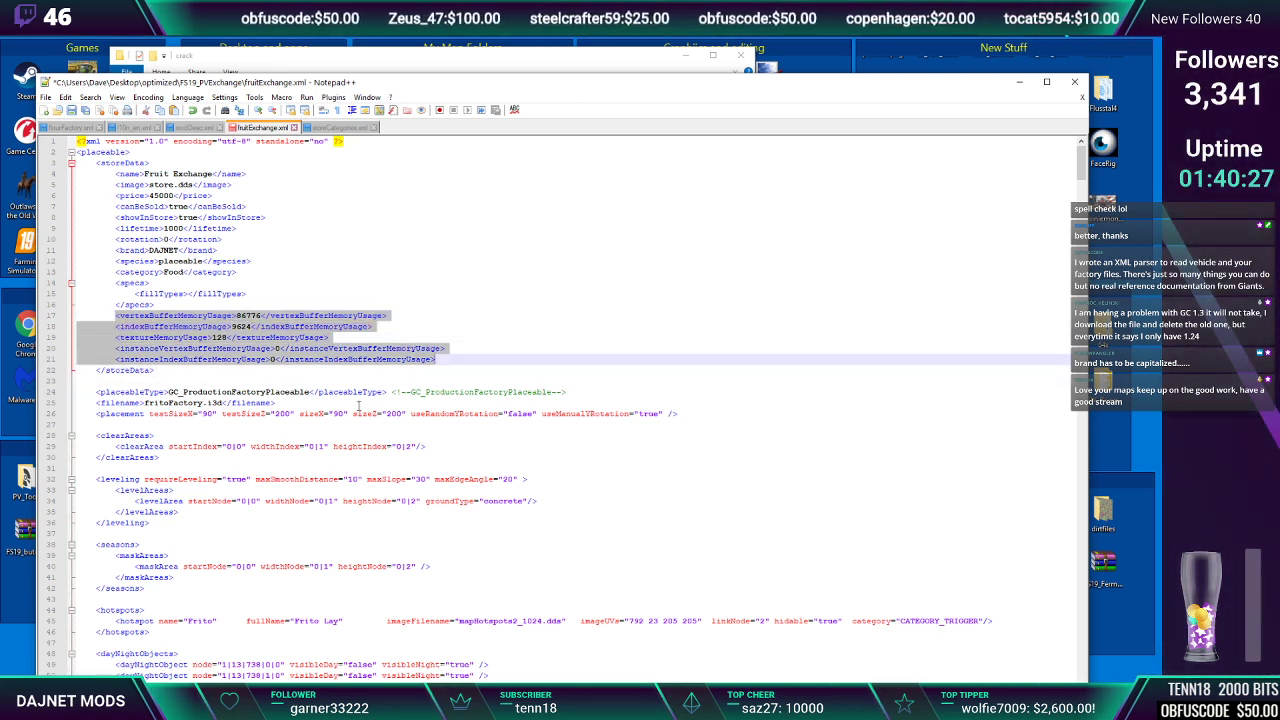
left_click(188, 373)
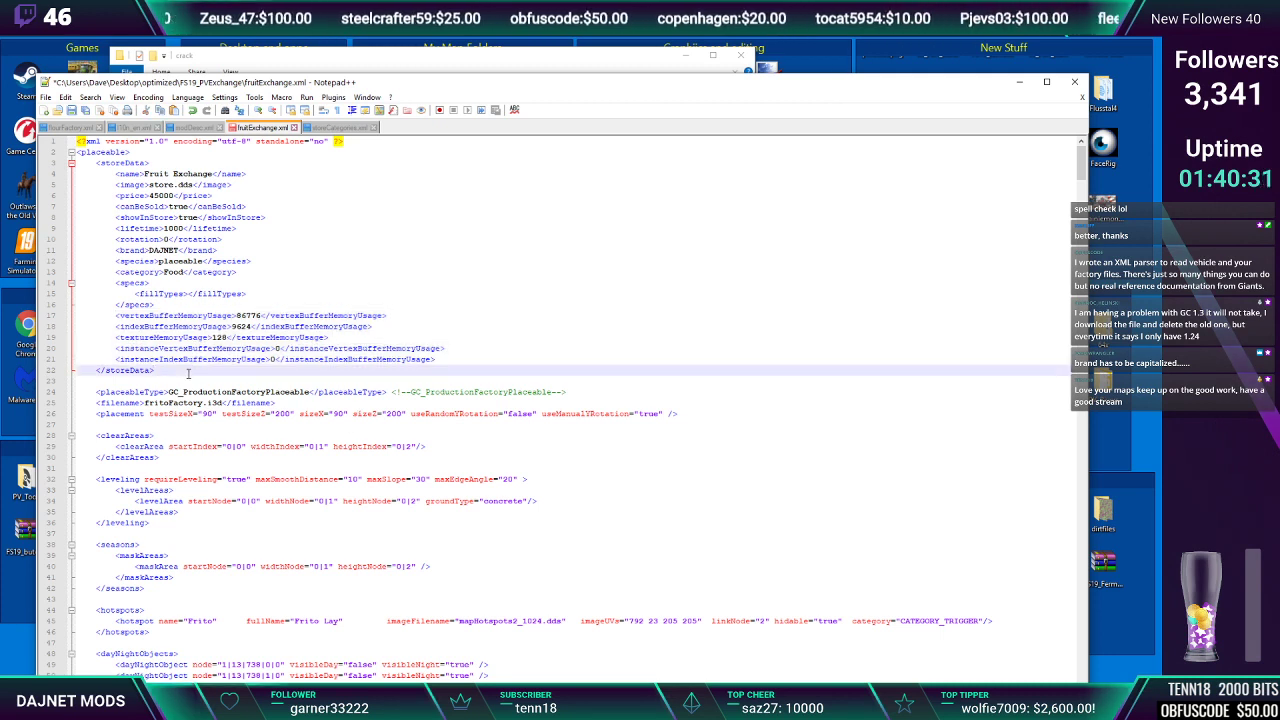
Examine the placeableType value and the i3d filename entry below the storeData block in fruitExchange.xml
left_click_drag(93, 392, 150, 390)
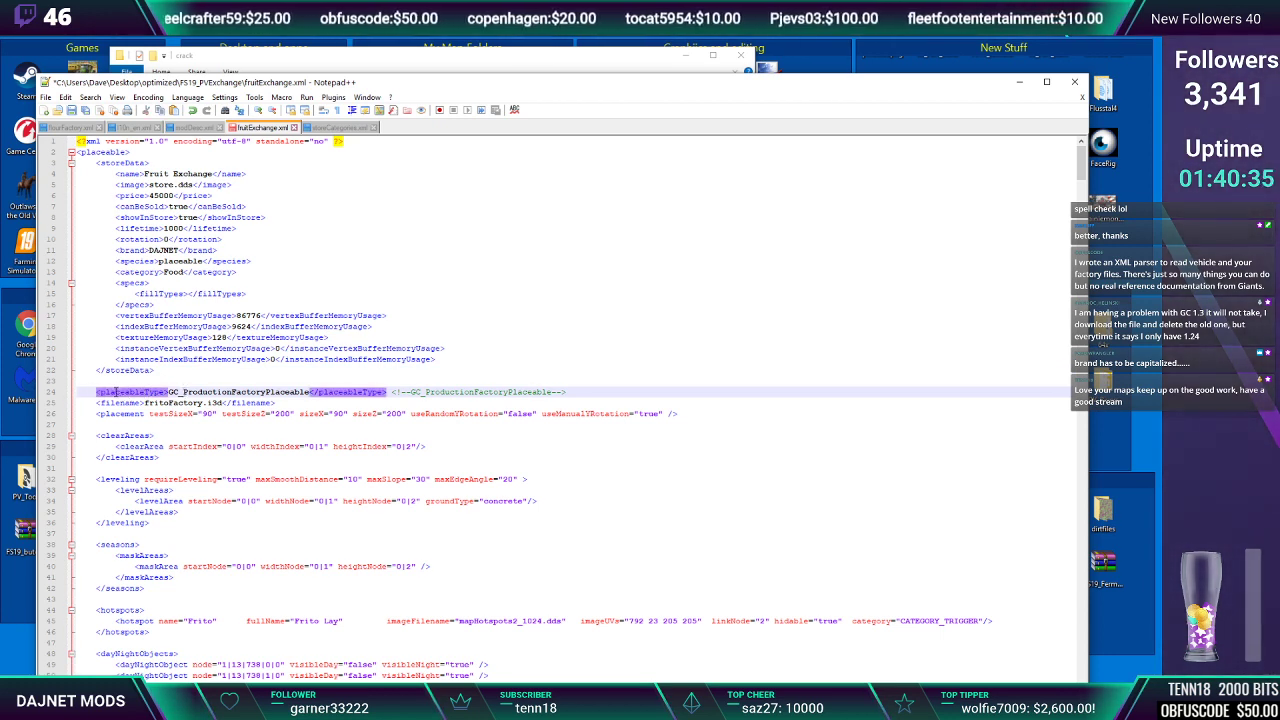
key("Up")
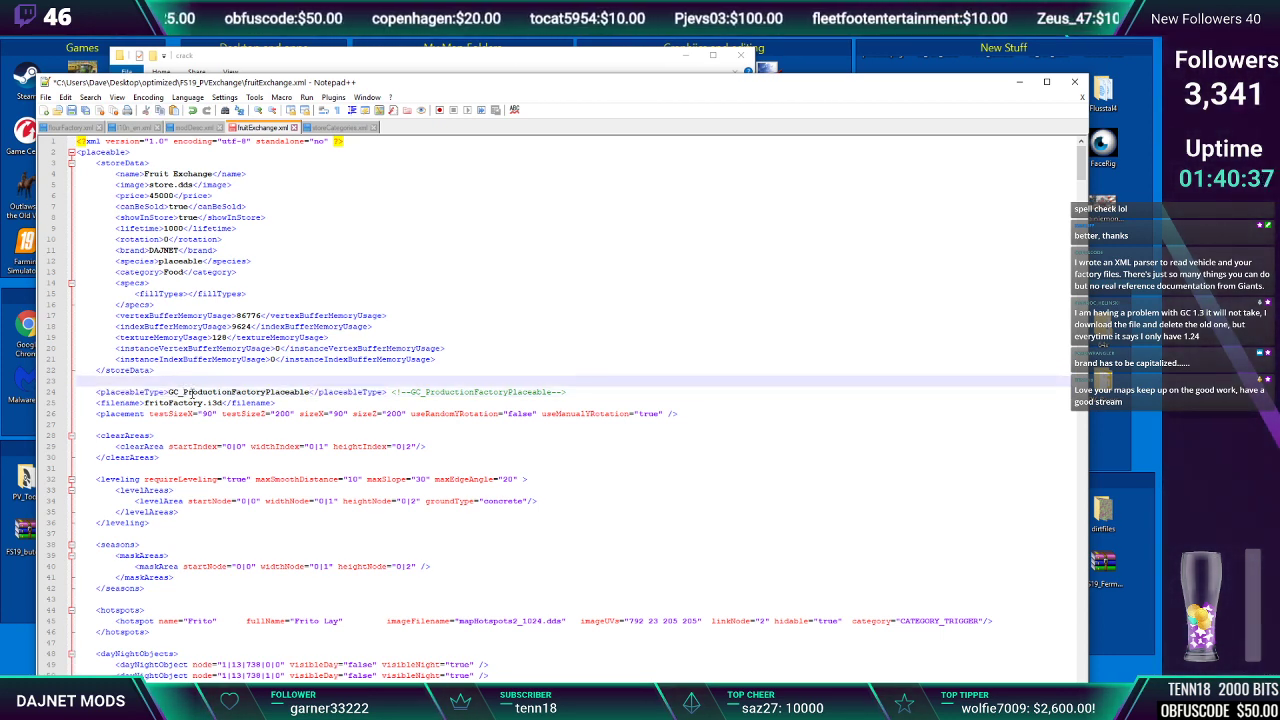
left_click(169, 392)
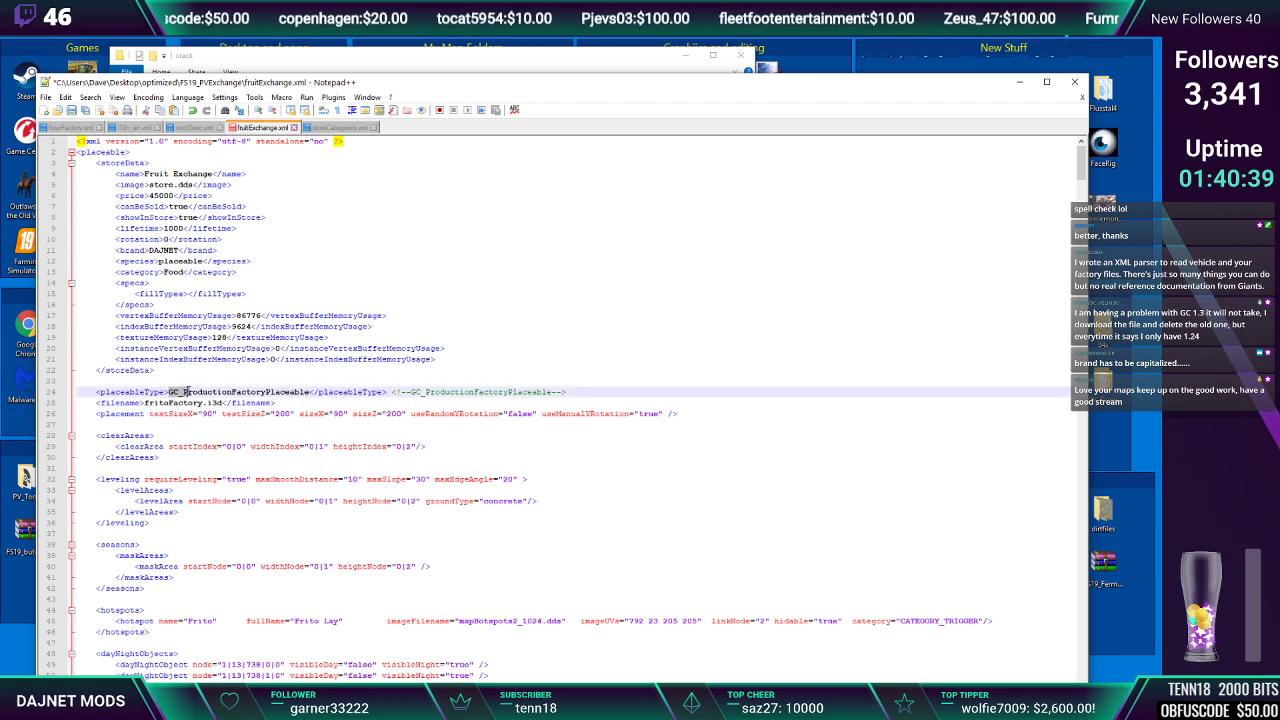
left_click_drag(305, 392, 310, 392)
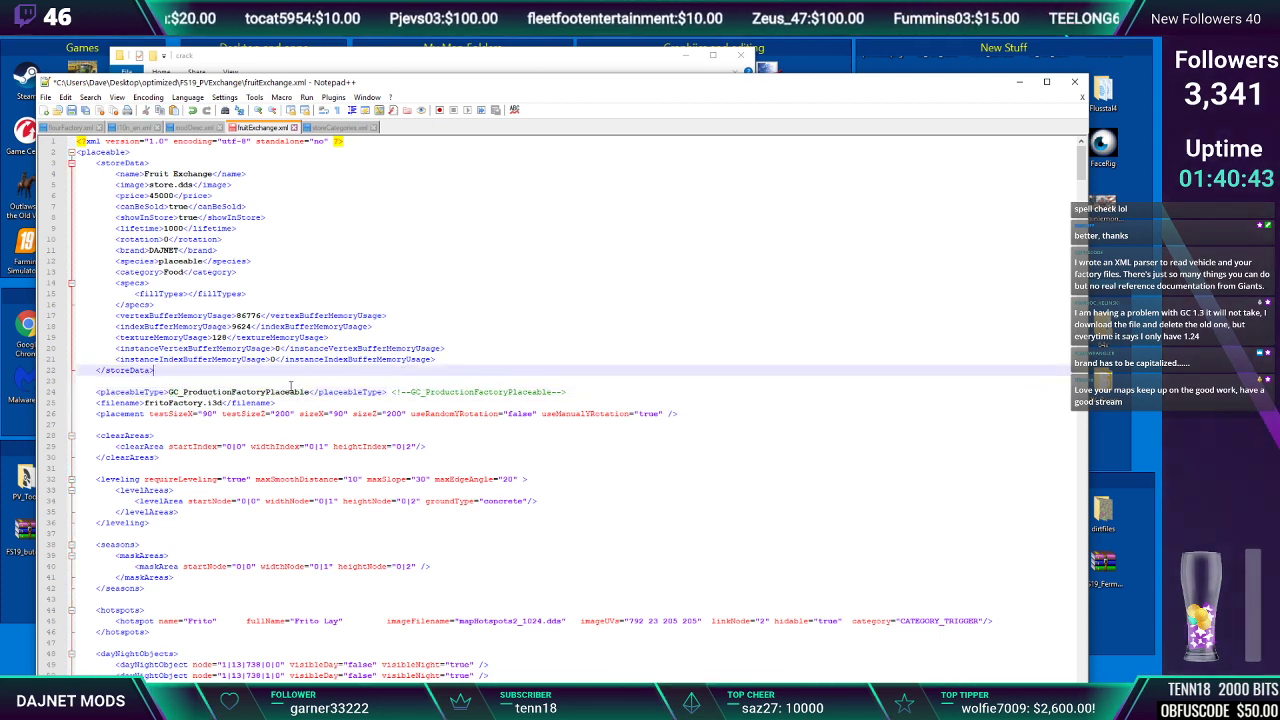
left_click(246, 392)
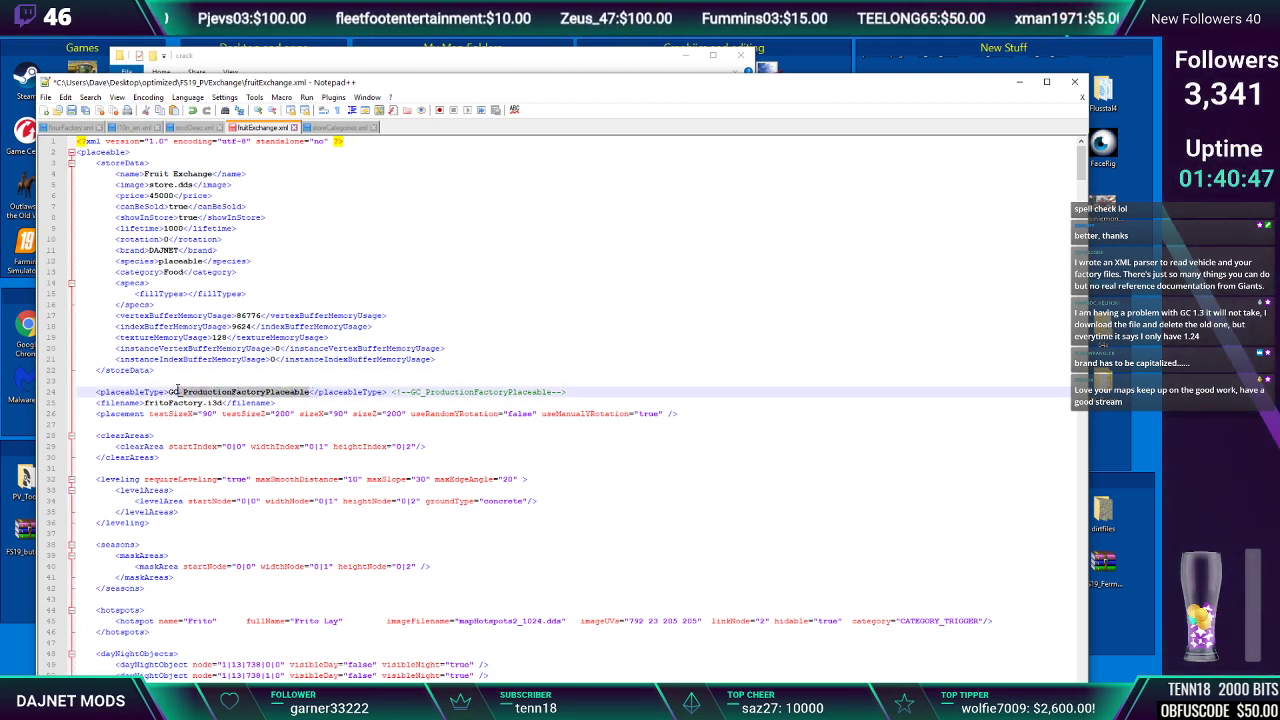
left_click_drag(172, 391, 201, 403)
left_click(258, 413)
Clear the workspace by closing the crack and FS19_fritoFactory folder windows and minimizing the blockTextures window
left_click_drag(511, 87, 506, 454)
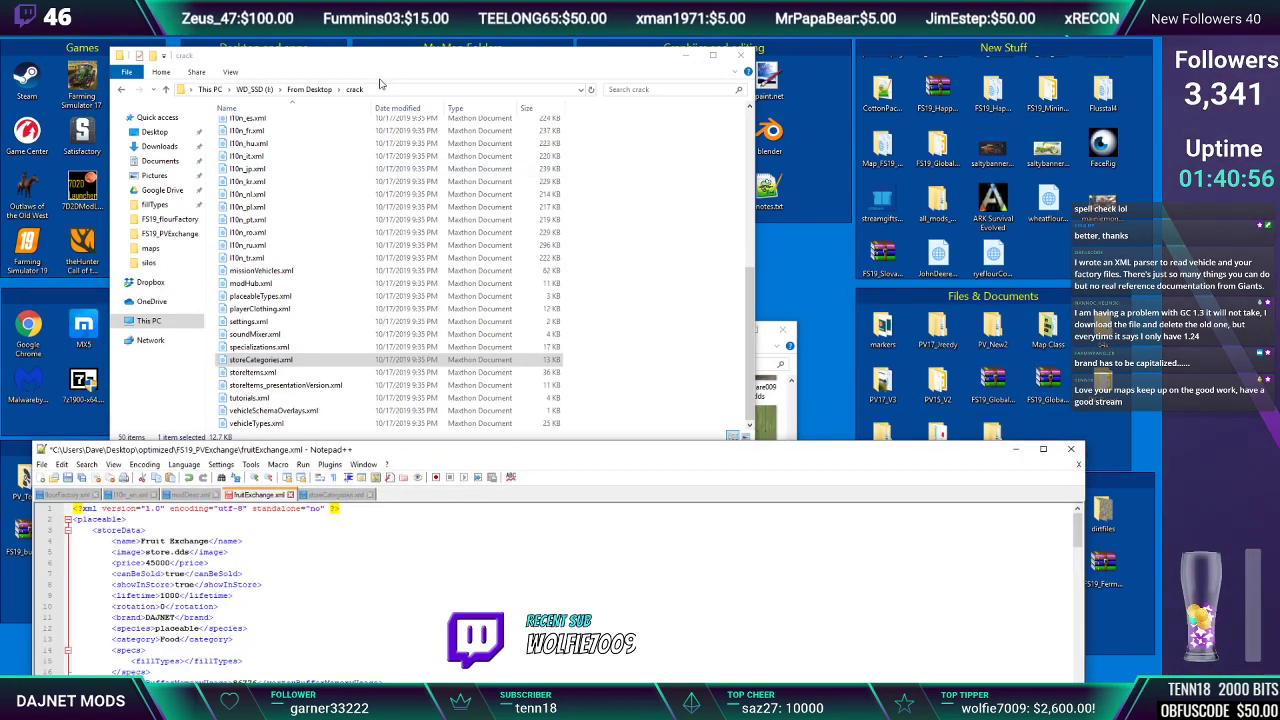
left_click(741, 56)
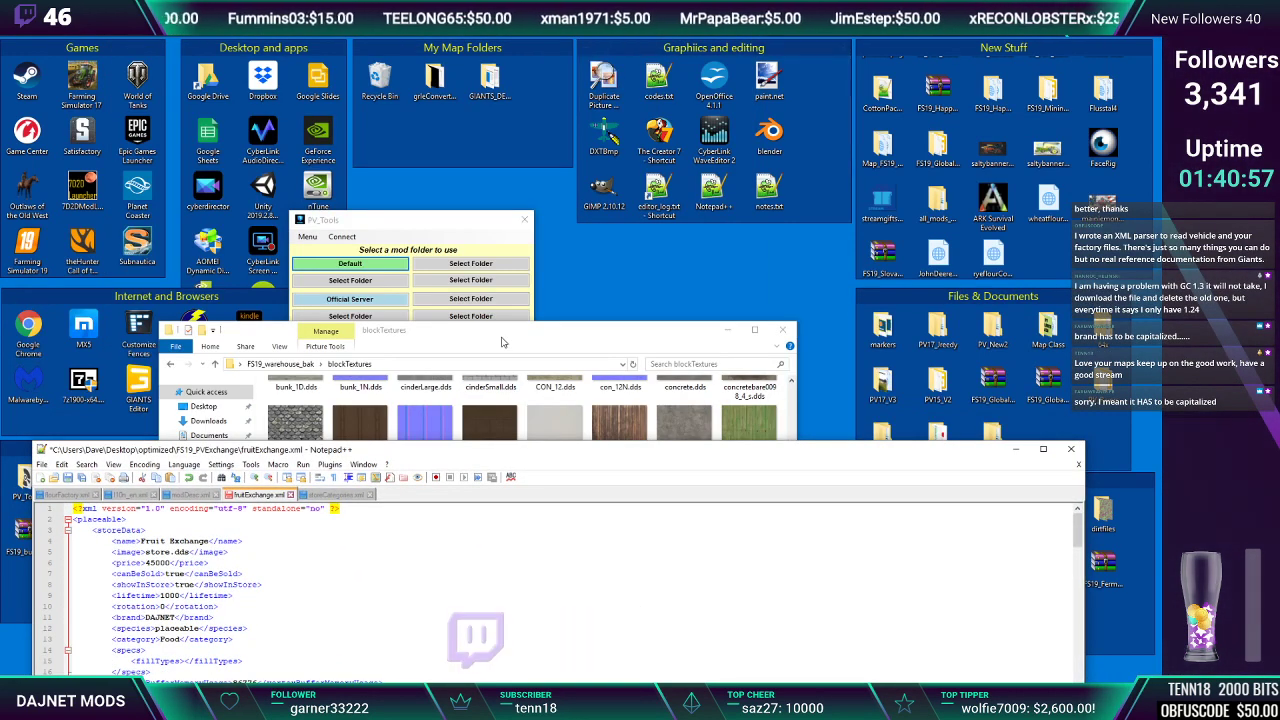
left_click(729, 329)
left_click_drag(810, 455, 841, 63)
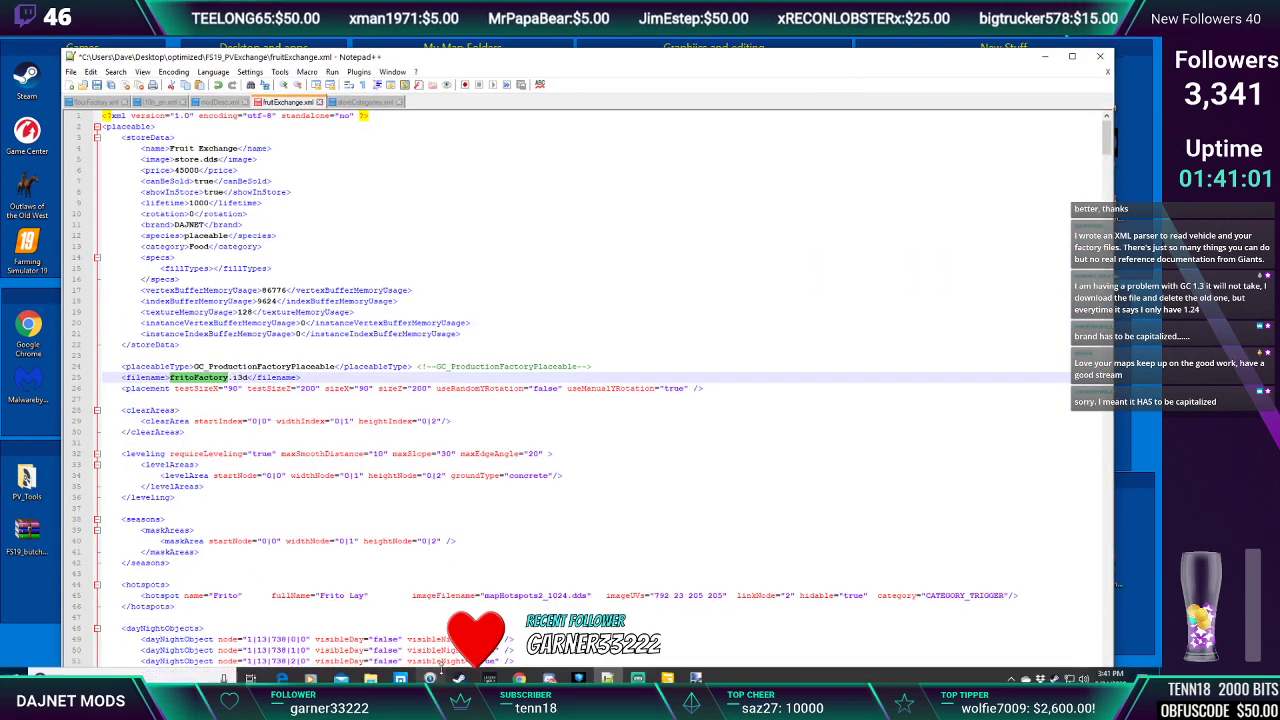
mouse_move(370, 679)
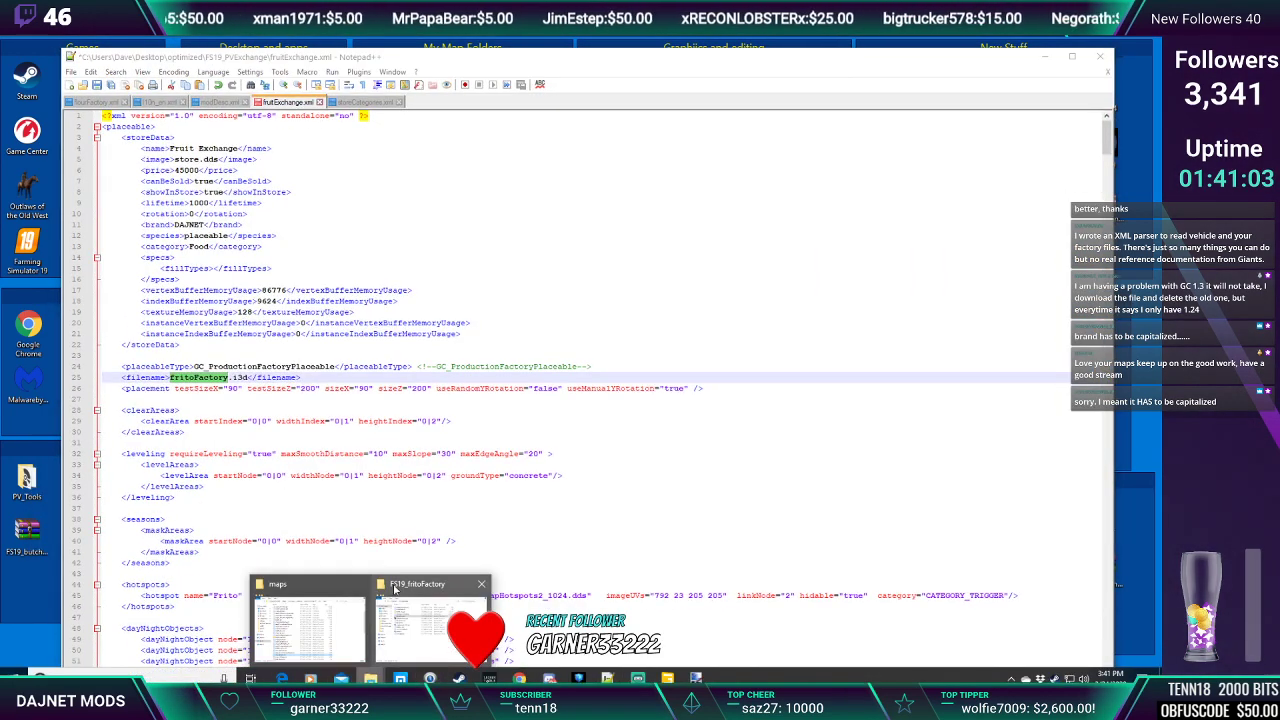
left_click(418, 622)
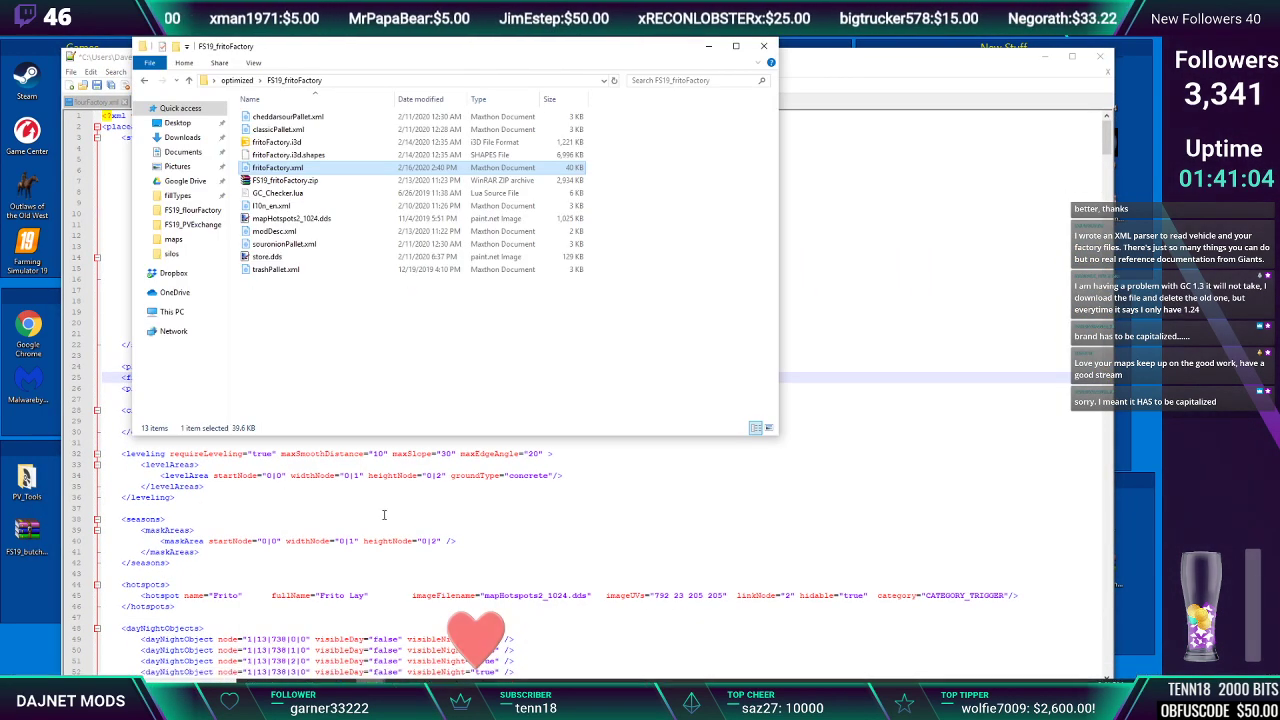
left_click(764, 46)
Open the FS19_PVExchange folder, check the name of Exchange.i3d, and view its model in GIANTS Editor
left_click(370, 679)
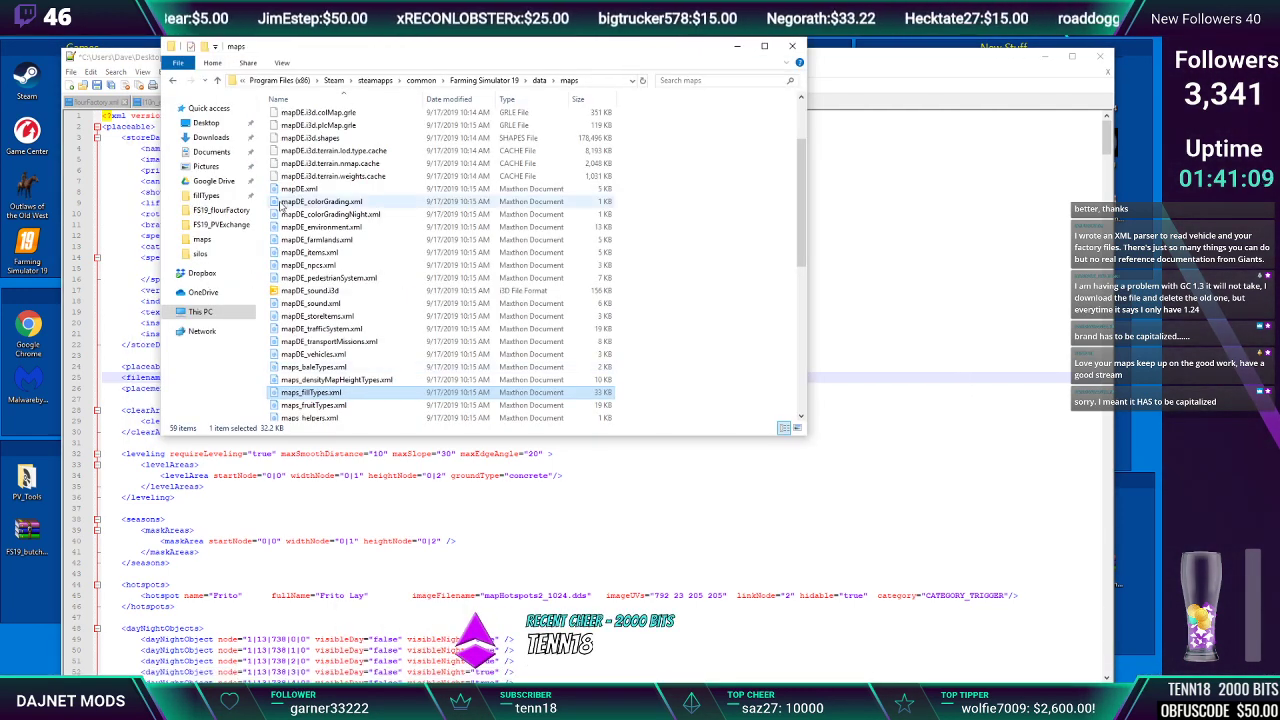
left_click(226, 224)
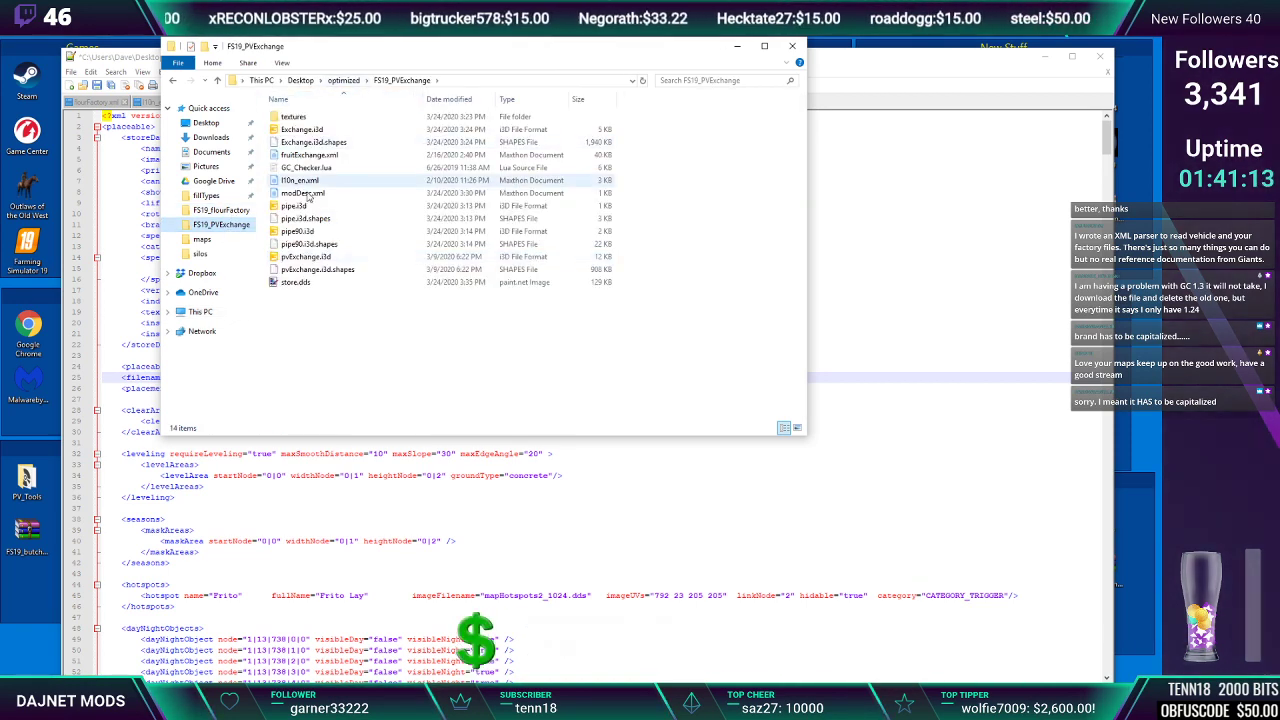
left_click(303, 130)
left_click(303, 130)
key("Escape")
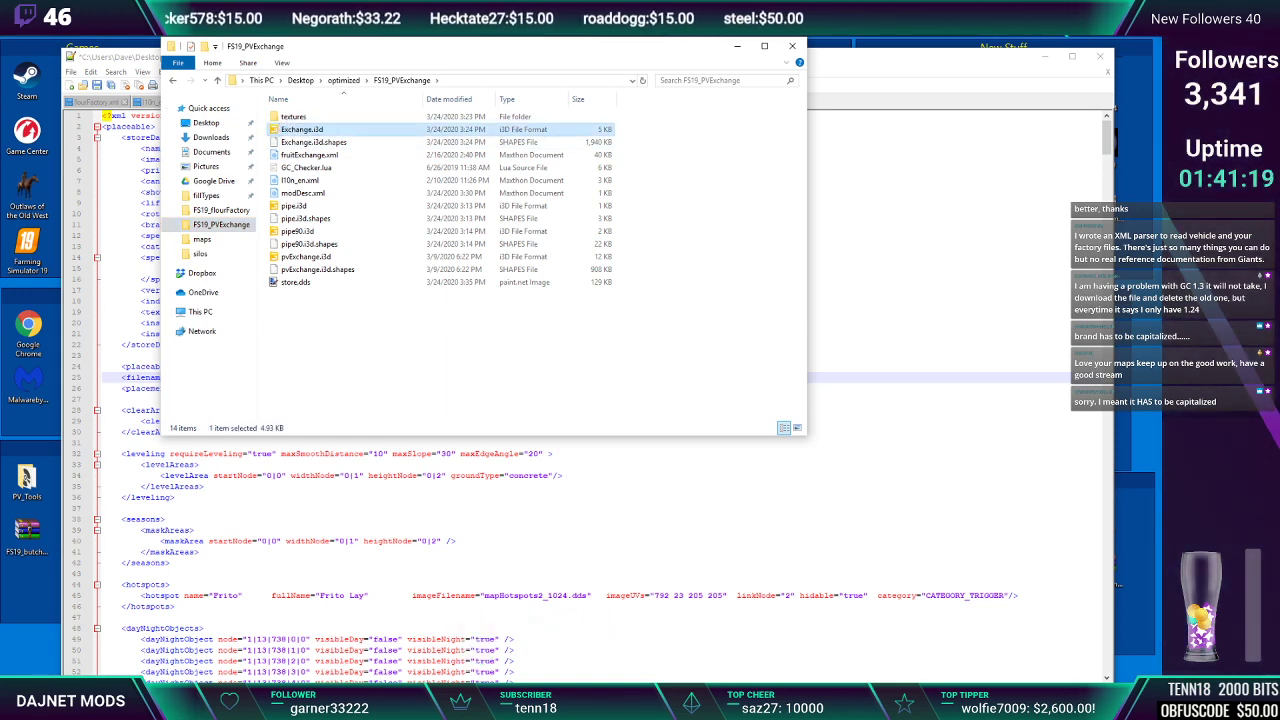
mouse_move(667, 679)
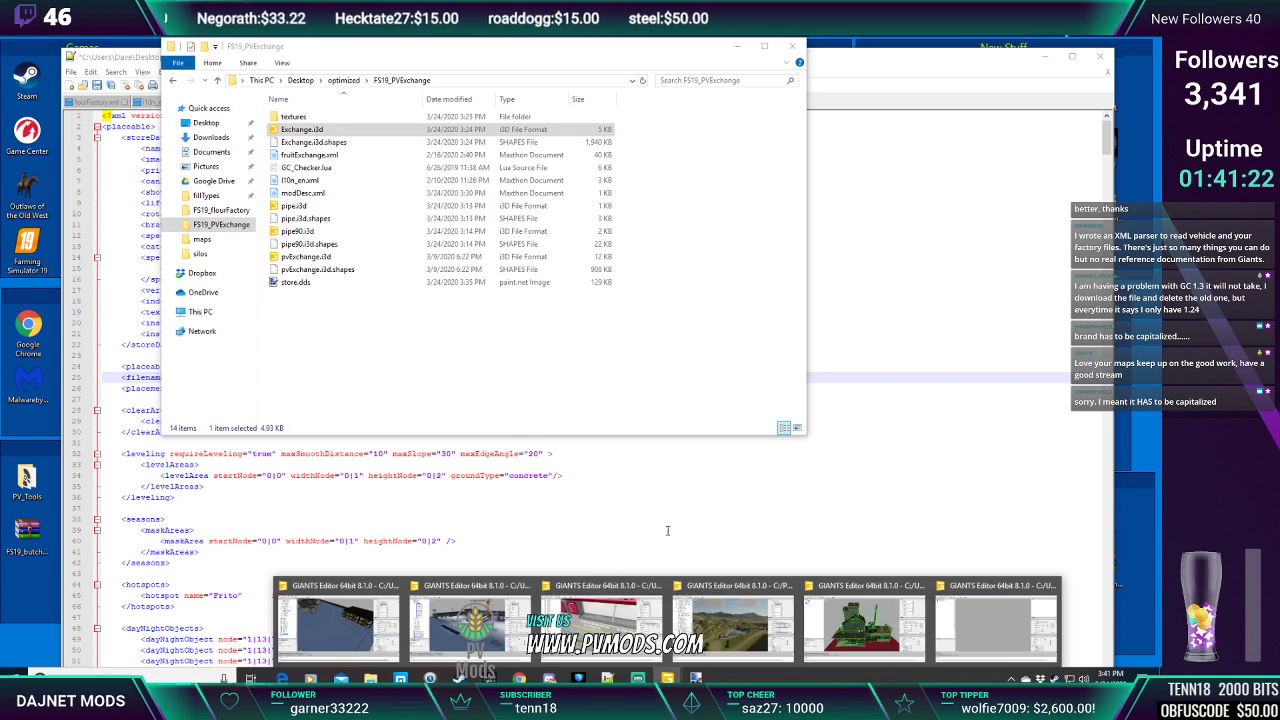
left_click(819, 603)
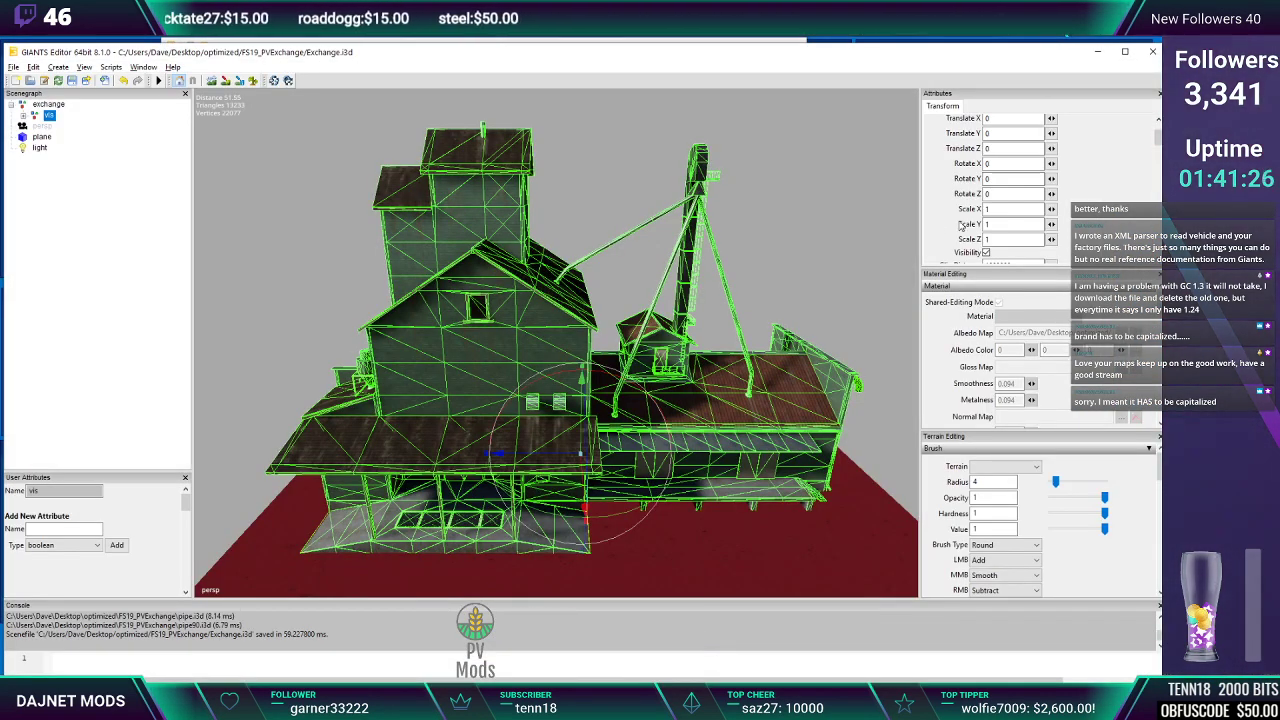
left_click(1099, 53)
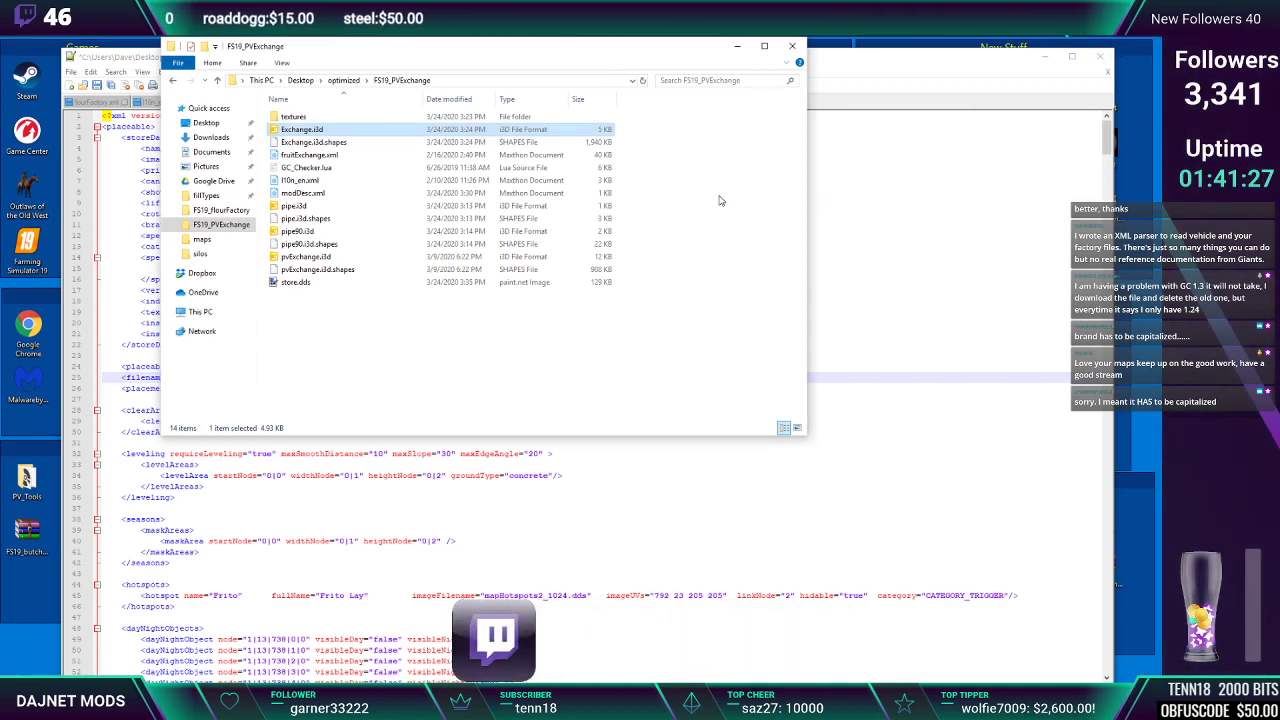
Return to fruitExchange.xml and change the filename entry to Exchange.i3d
left_click(841, 58)
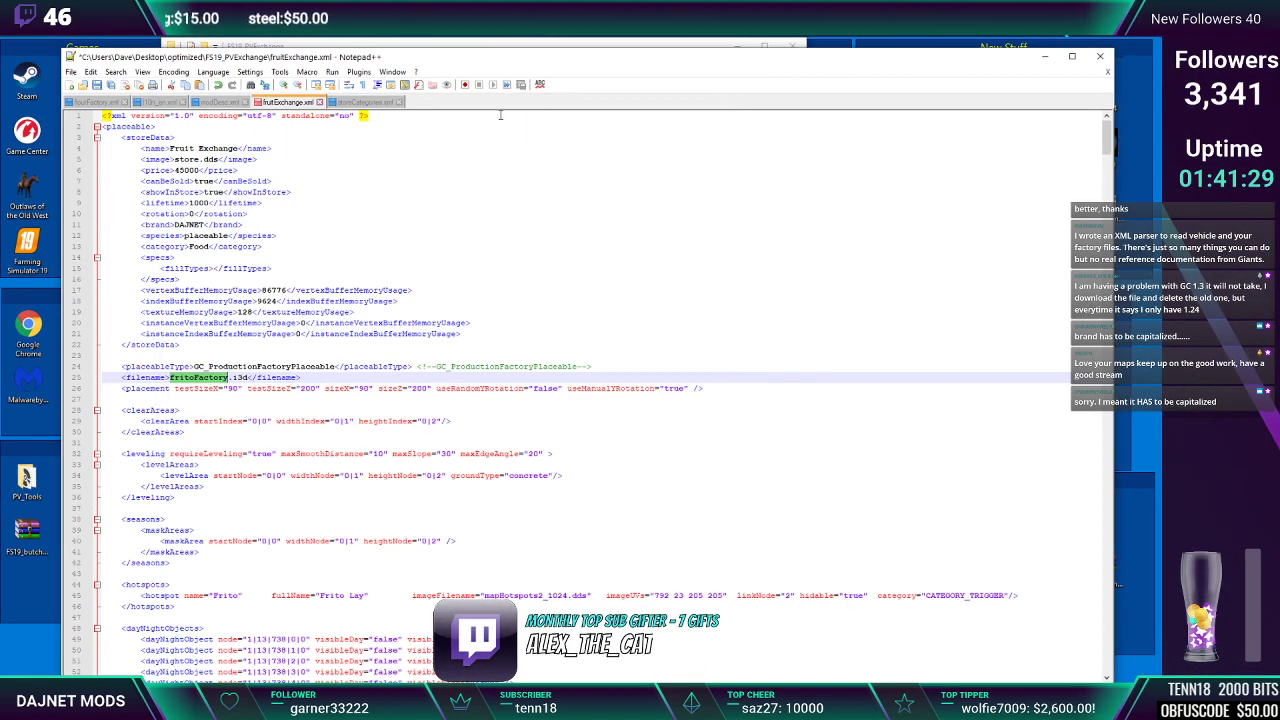
left_click_drag(517, 66, 497, 300)
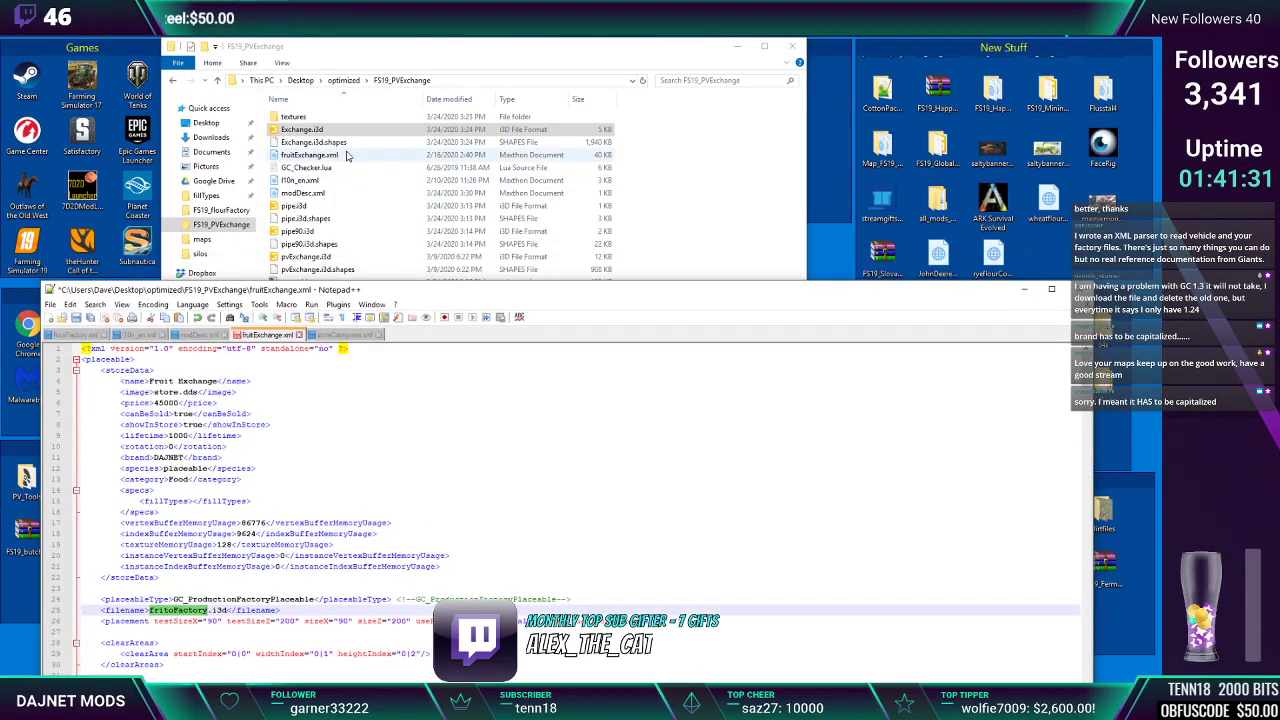
double_click(152, 610)
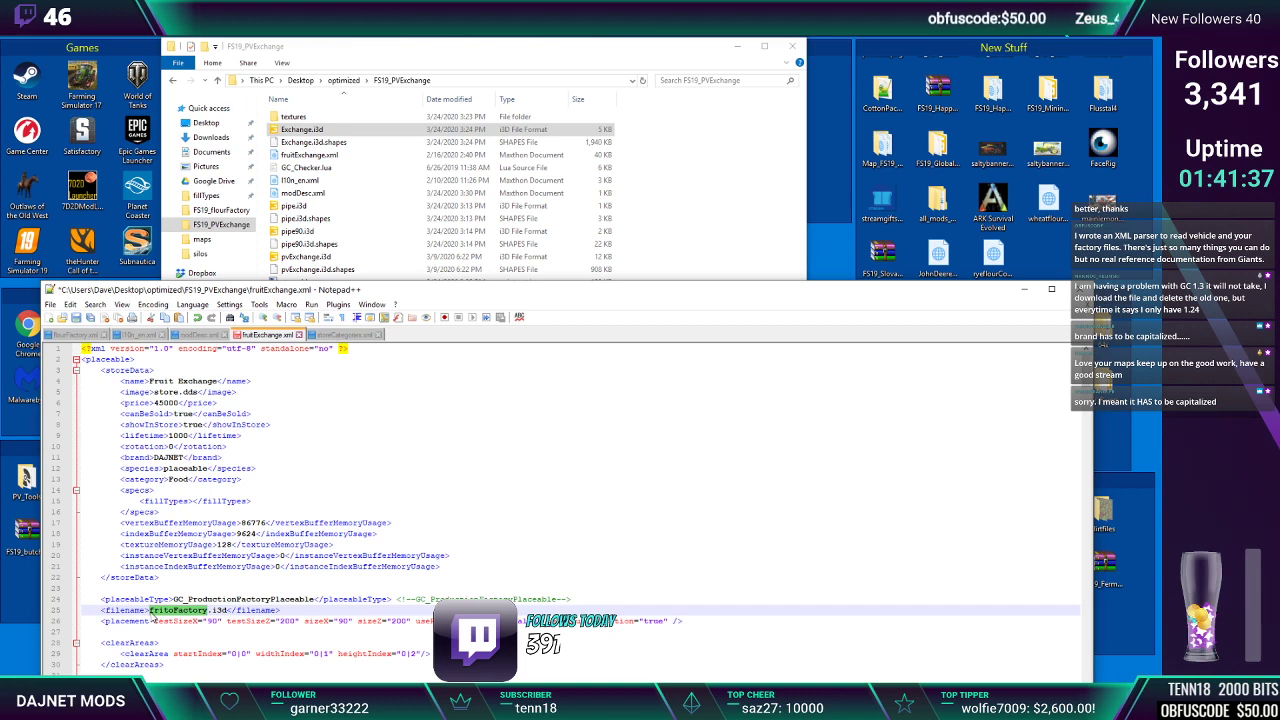
type("Exchange")
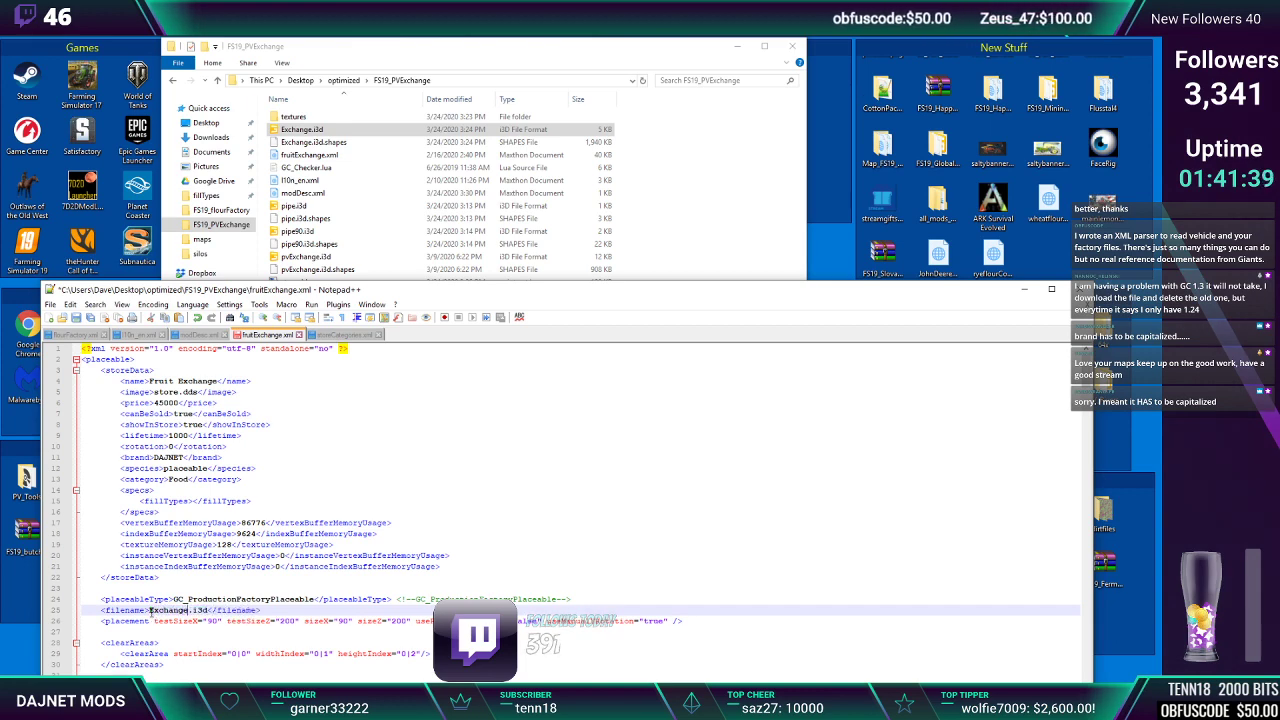
Examine the placement, clearAreas, leveling and seasons entries that follow the filename in fruitExchange.xml
left_click(230, 621)
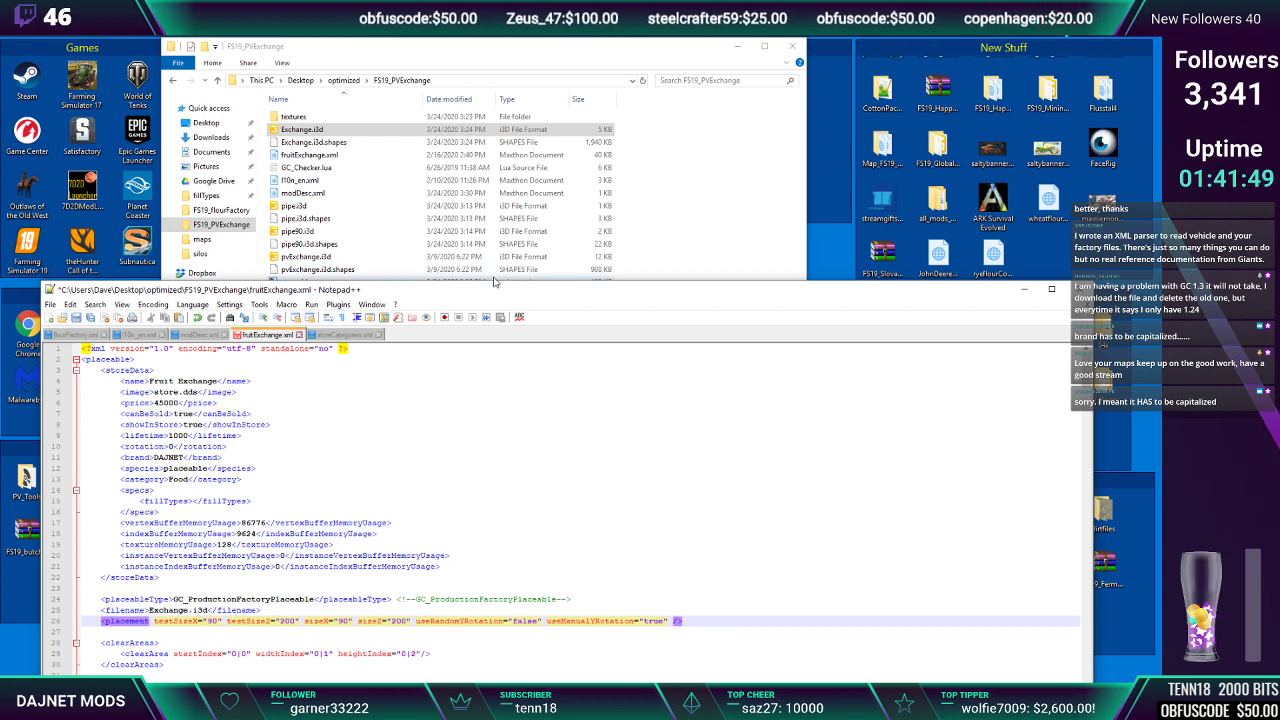
left_click_drag(493, 283, 494, 113)
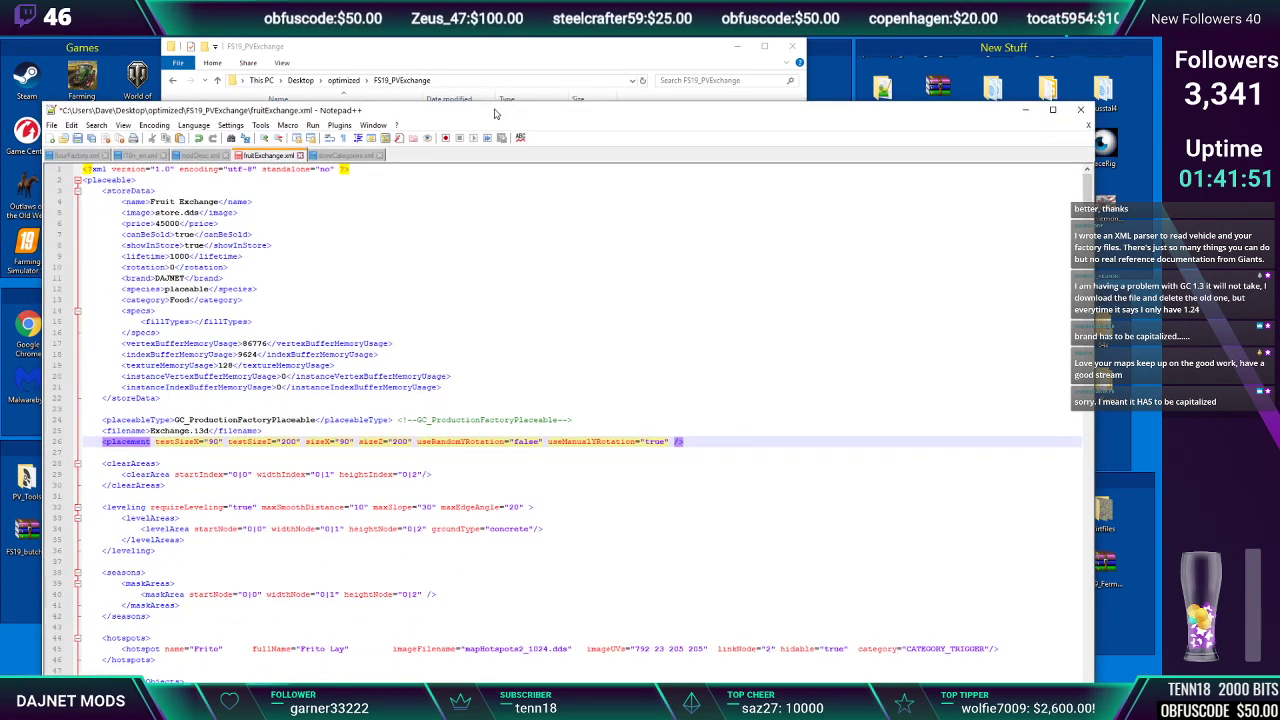
left_click(240, 420)
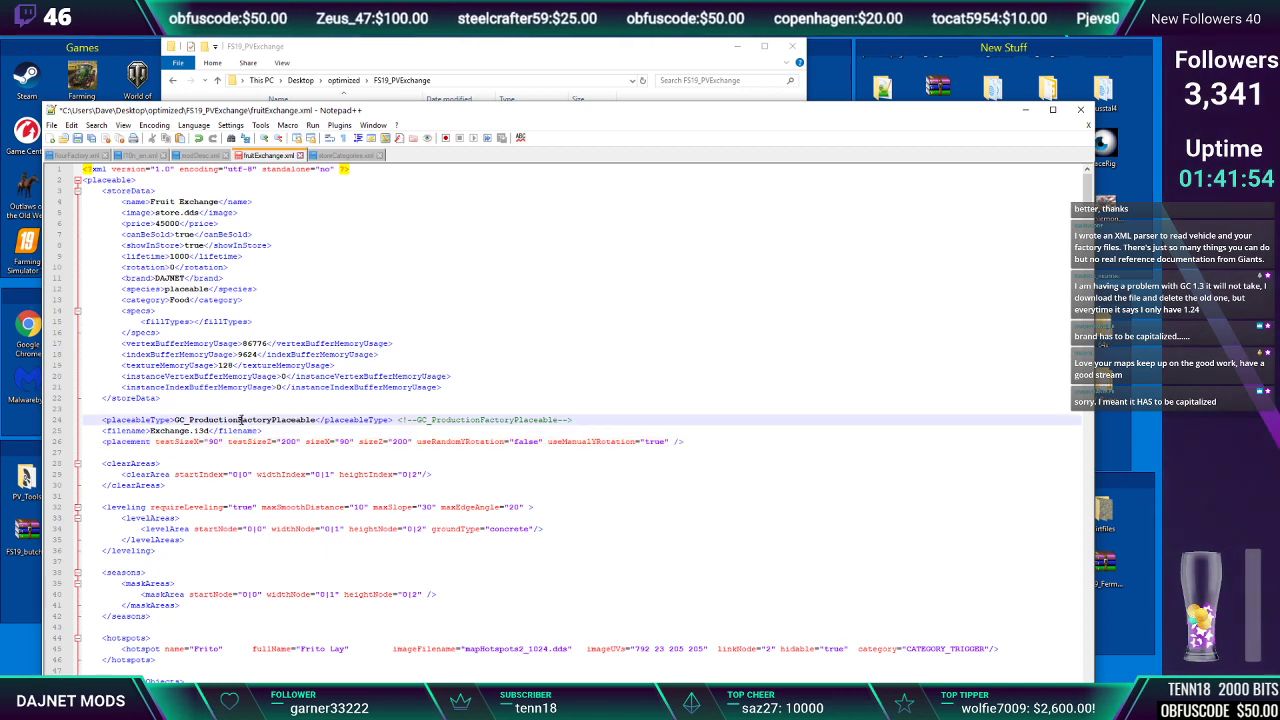
left_click(151, 441)
left_click(137, 462)
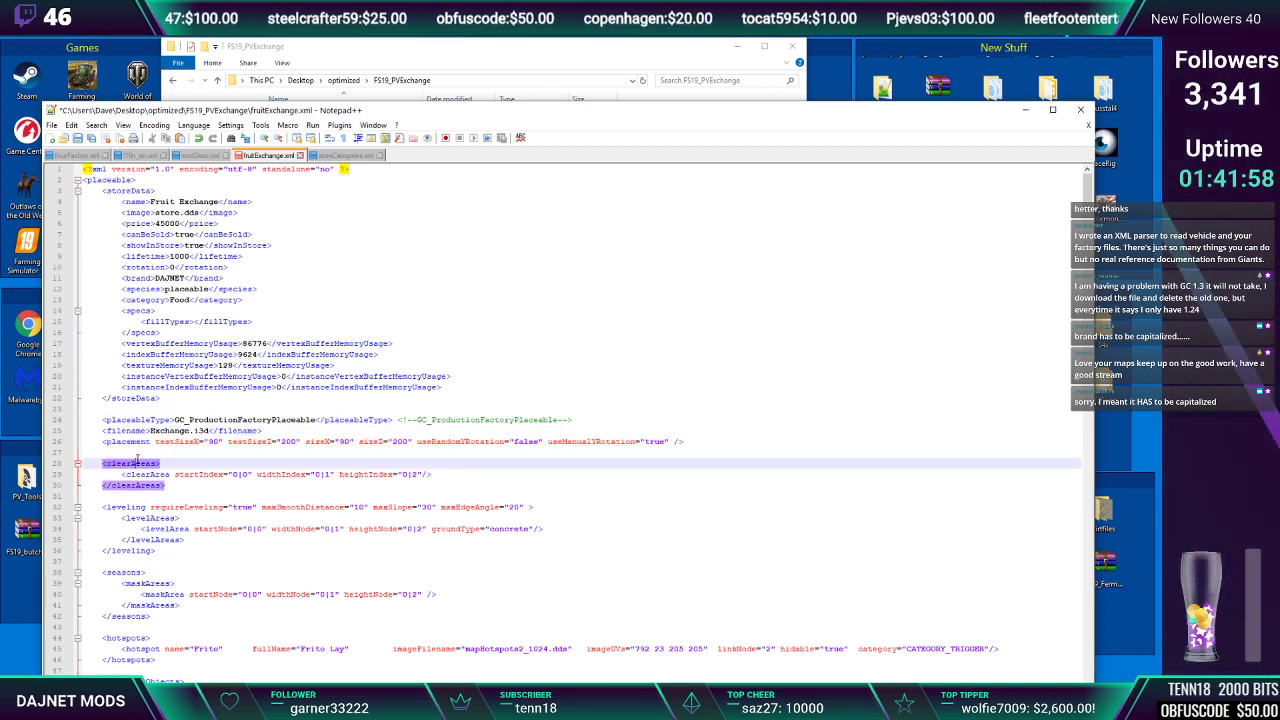
left_click(127, 506)
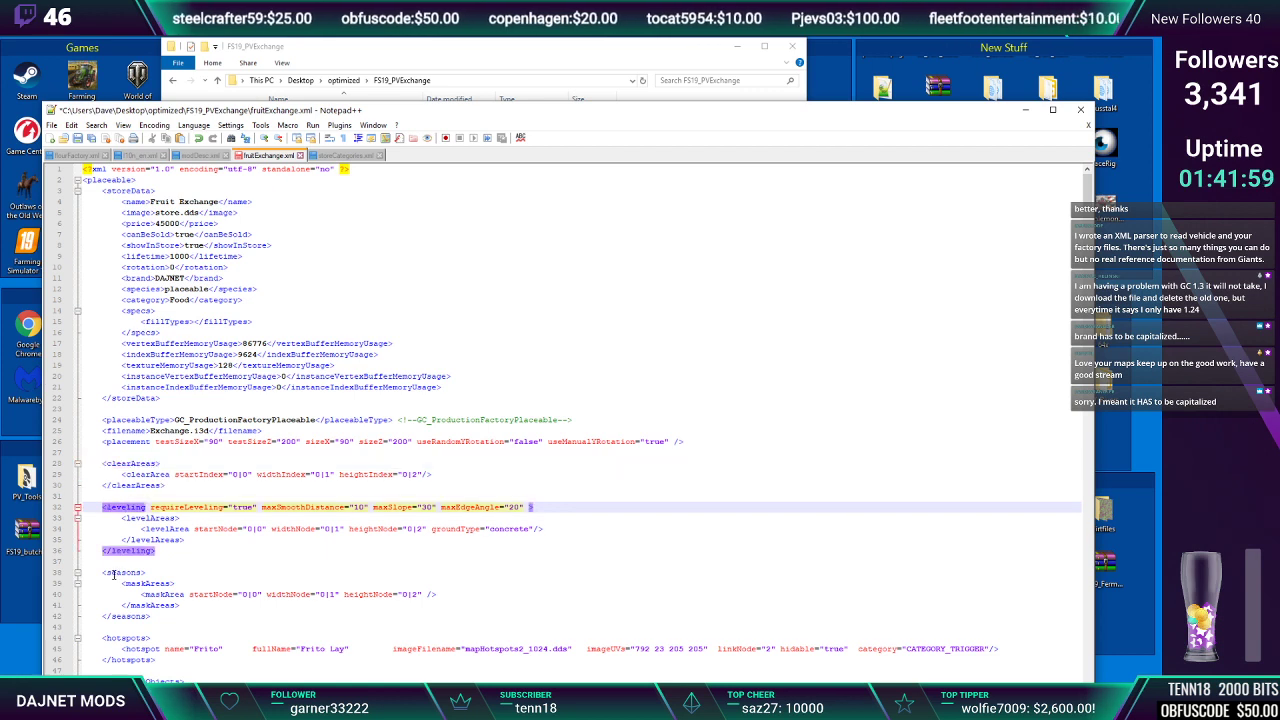
left_click(114, 574)
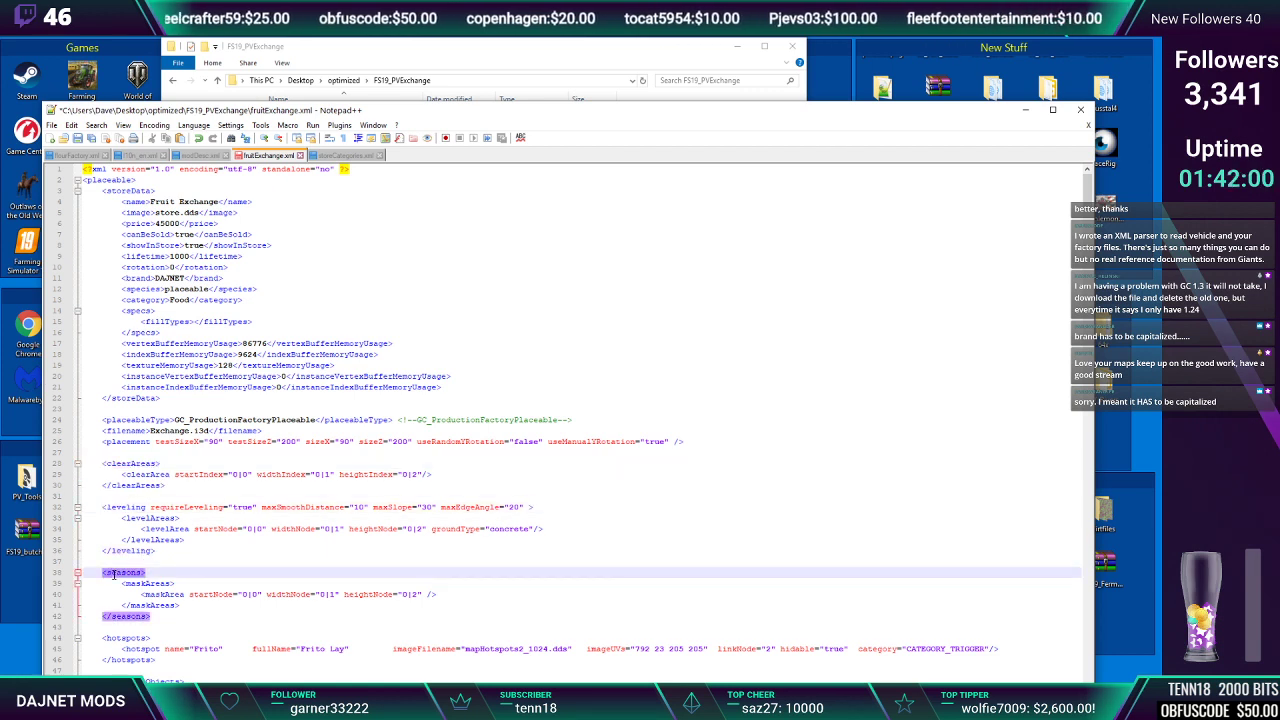
left_click(128, 446)
left_click(135, 463)
left_click(127, 507)
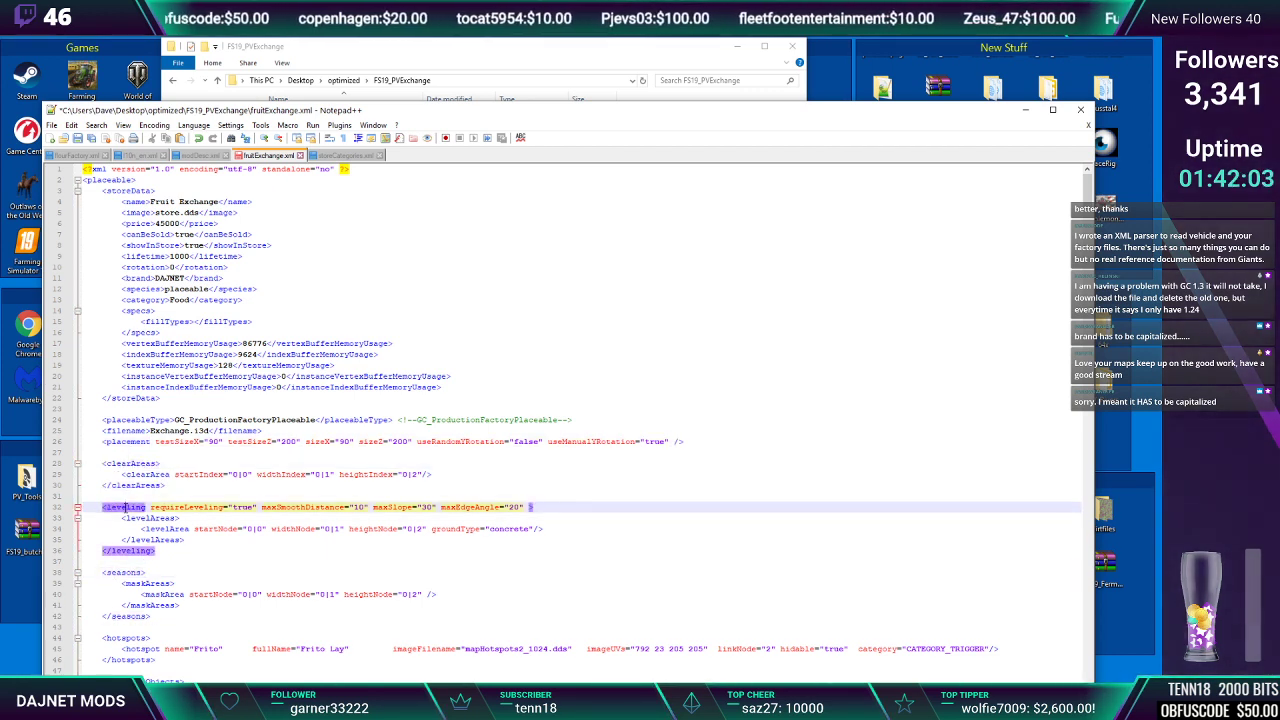
left_click(121, 572)
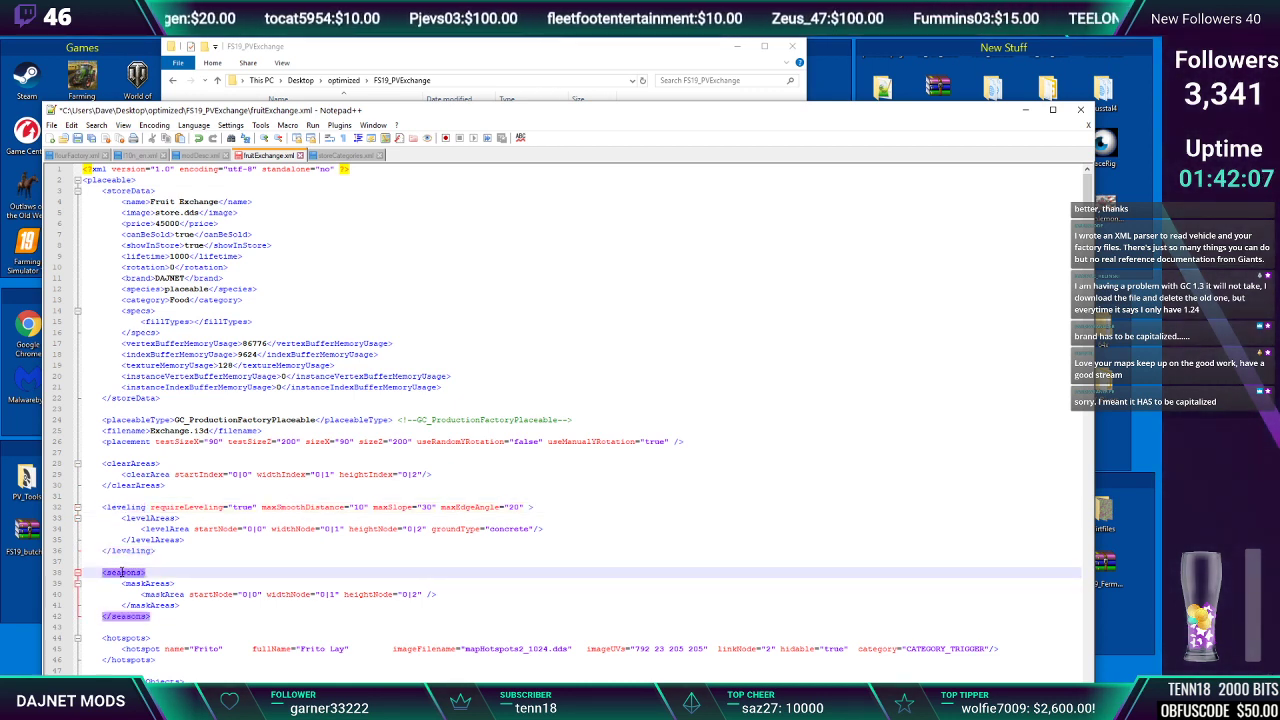
left_click(212, 446)
left_click(210, 496)
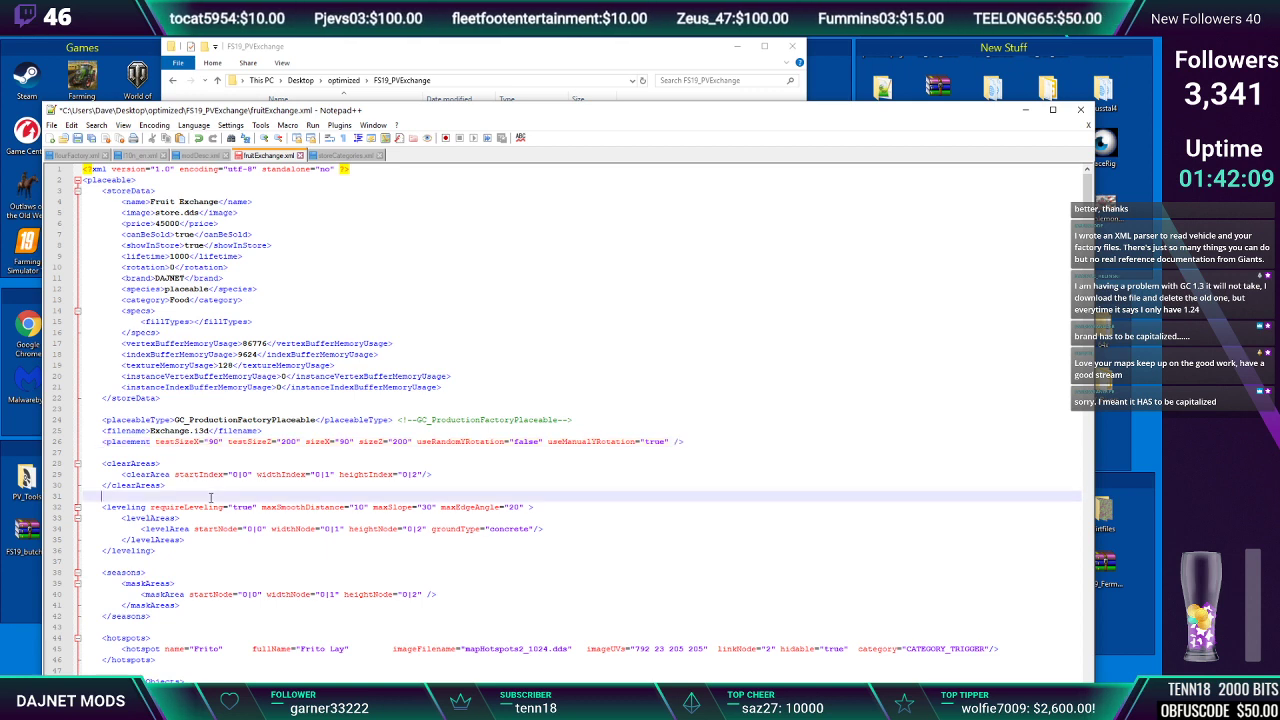
left_click(147, 441)
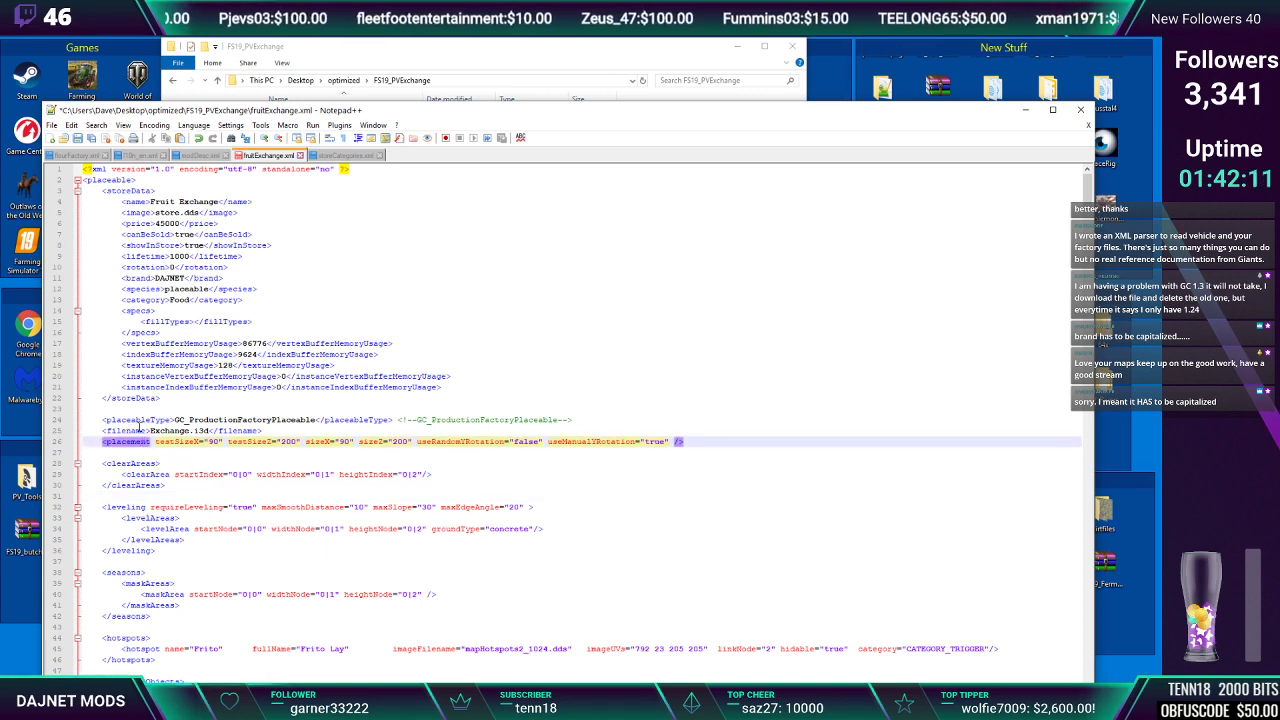
Switch to Exchange.i3d in GIANTS Editor, add a transform group inside the exchange group and name it clearAreas
left_click(1024, 110)
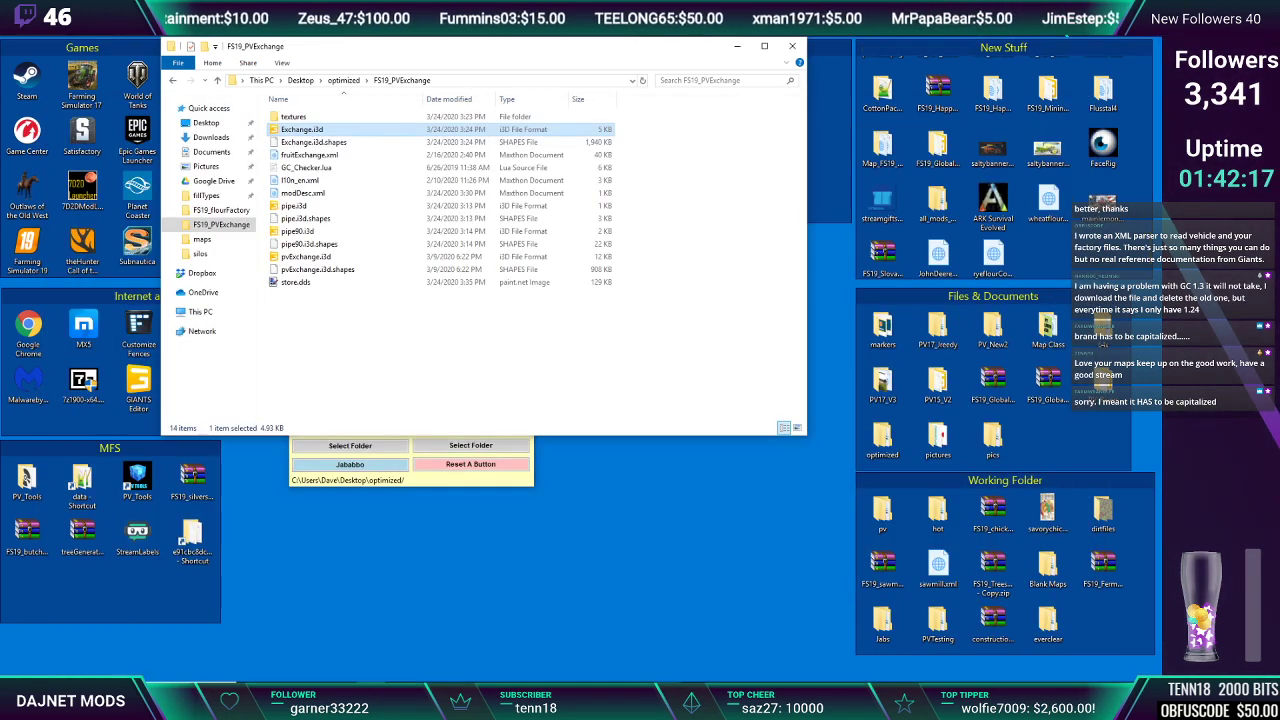
mouse_move(667, 679)
left_click(840, 620)
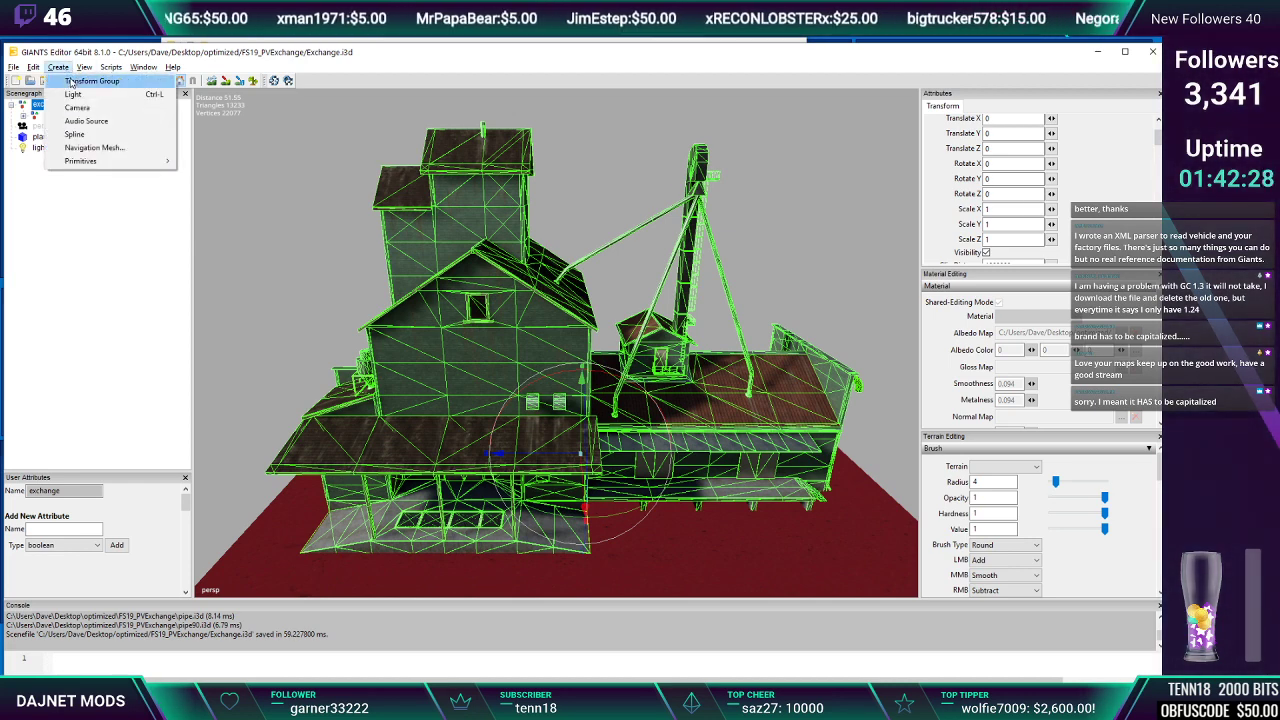
left_click(70, 82)
left_click(47, 148)
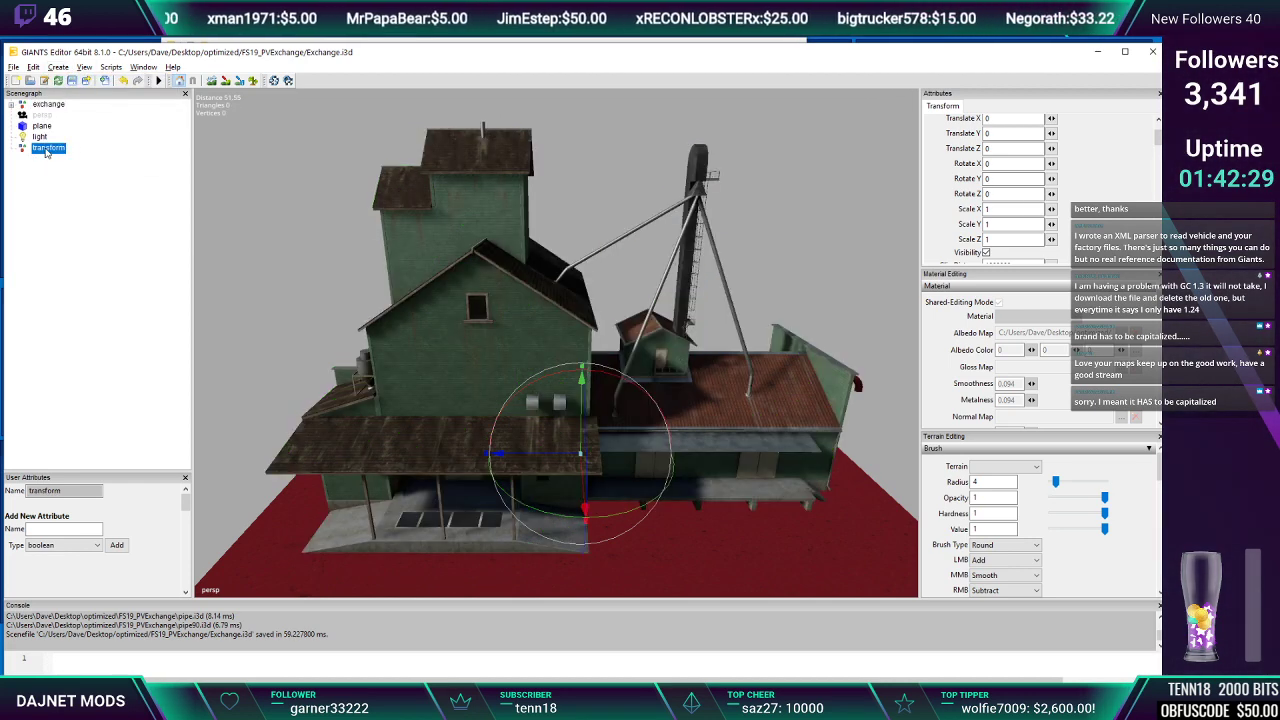
left_click(35, 67)
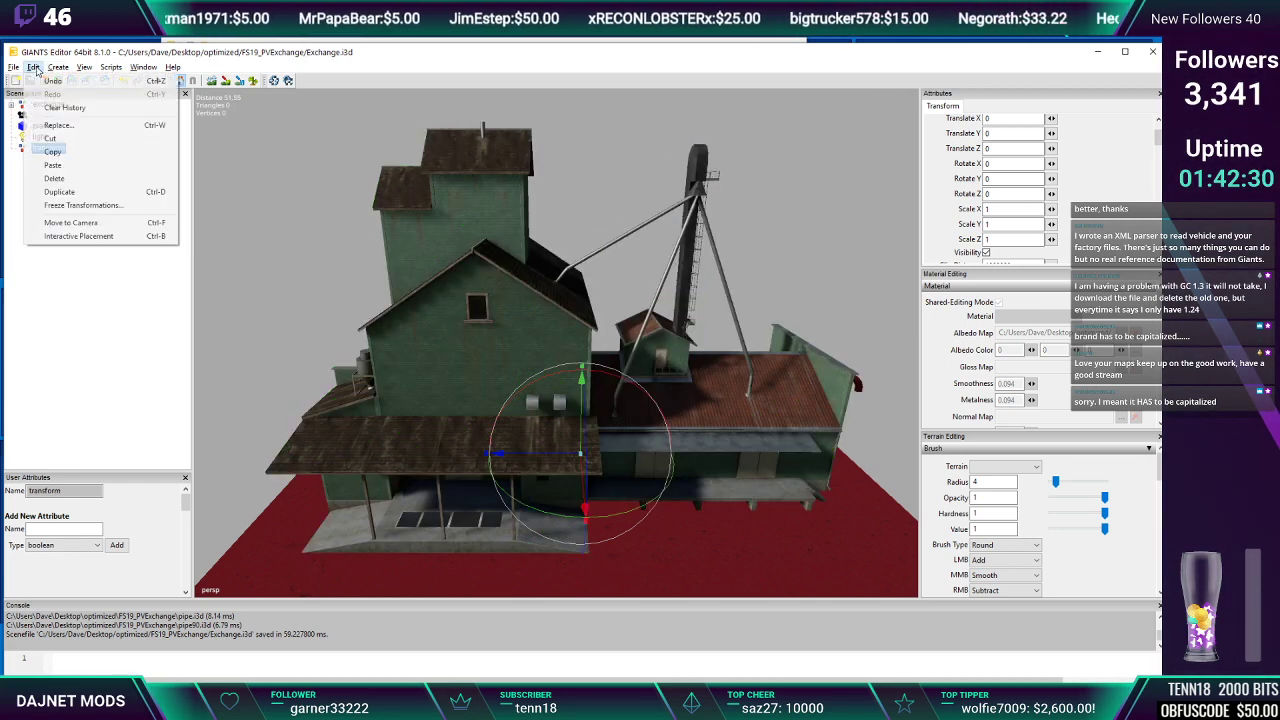
left_click(60, 138)
left_click(47, 105)
left_click(33, 67)
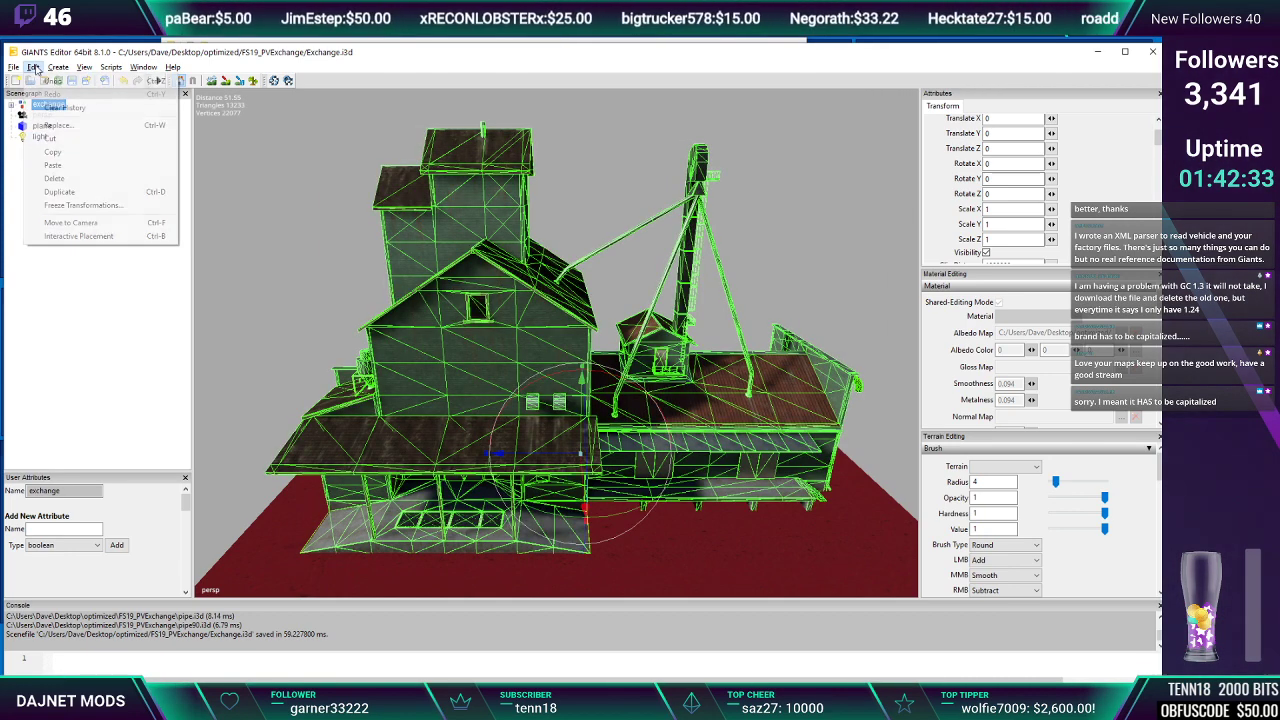
left_click(53, 165)
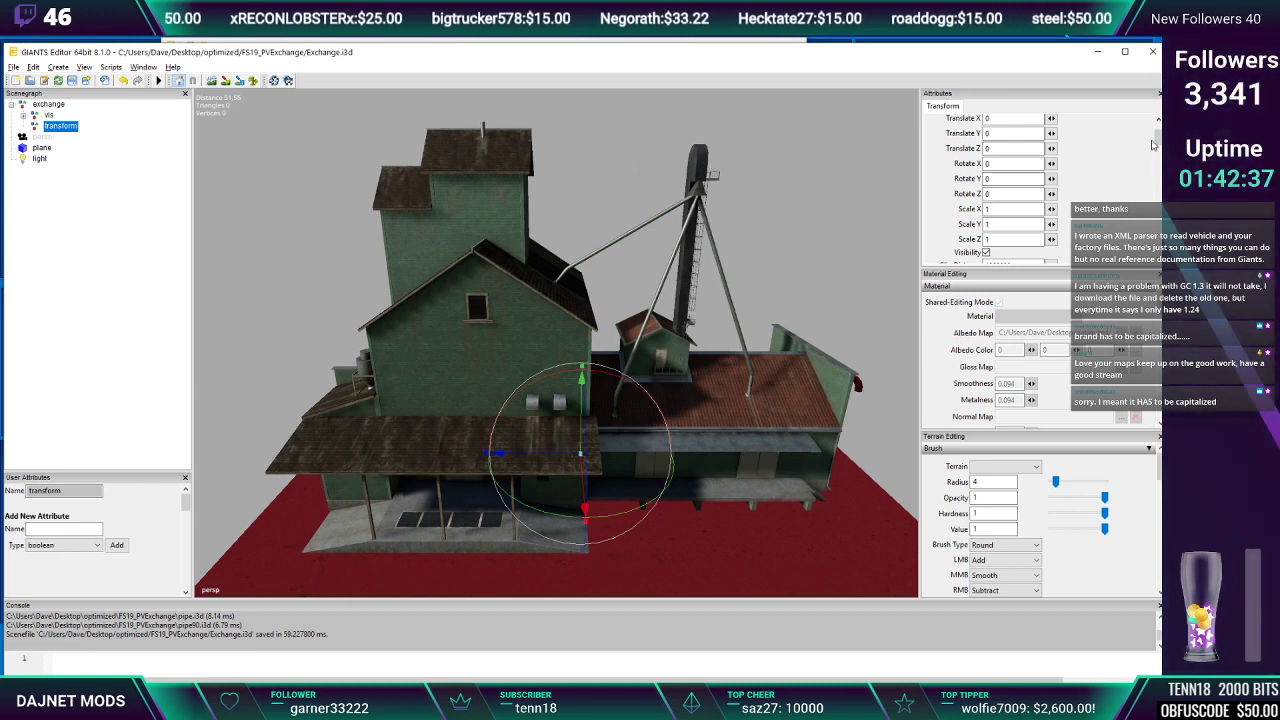
left_click_drag(1157, 137, 1157, 122)
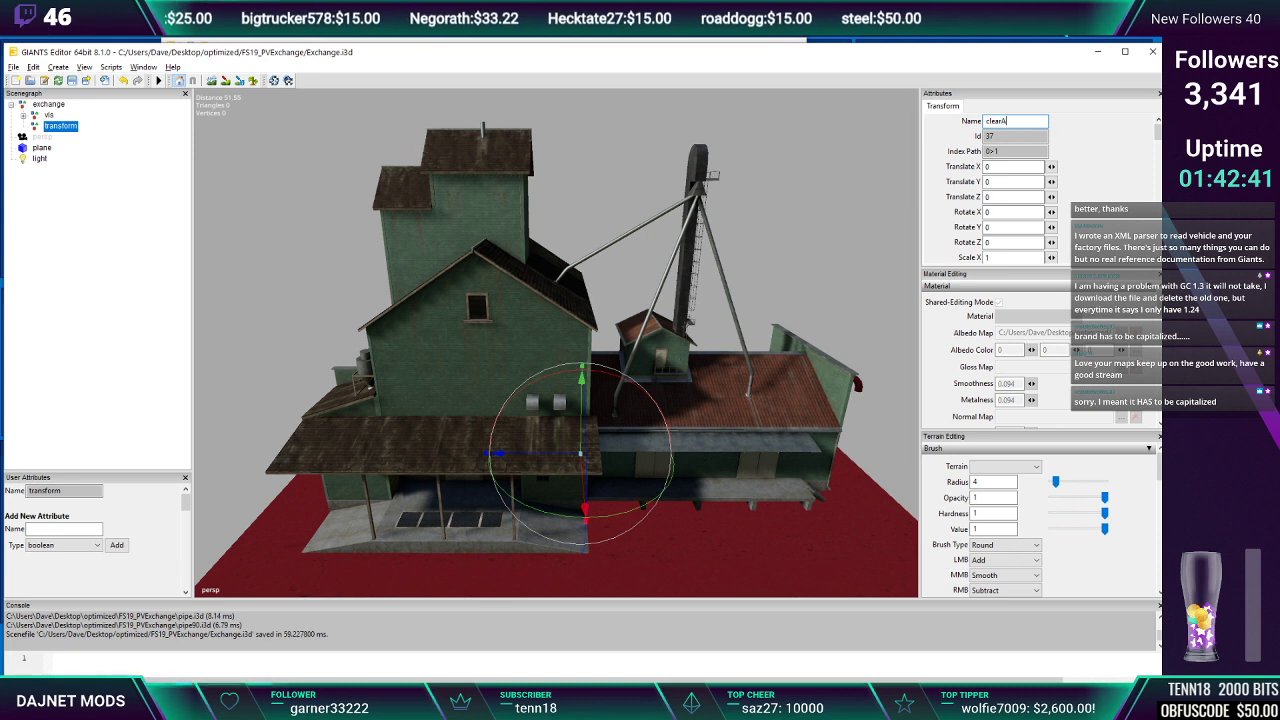
type("s")
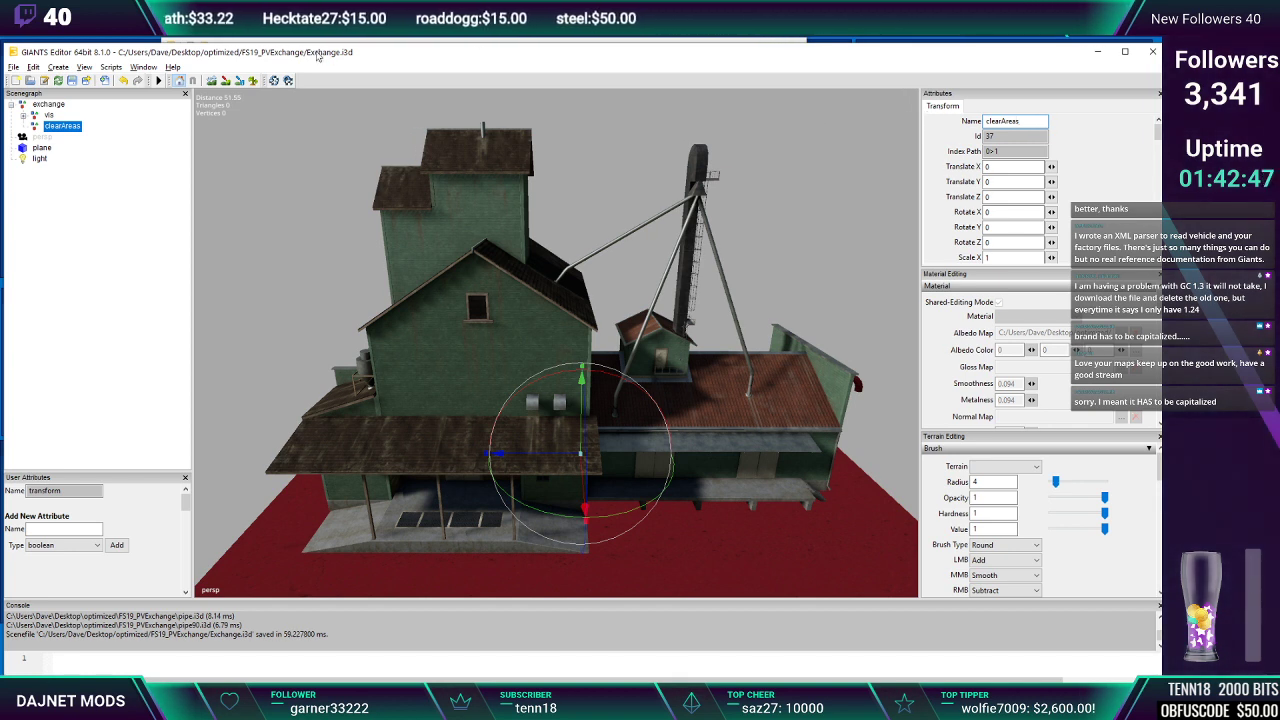
Create another transform group, nest it inside clearAreas and name it start
left_click(58, 67)
left_click(80, 81)
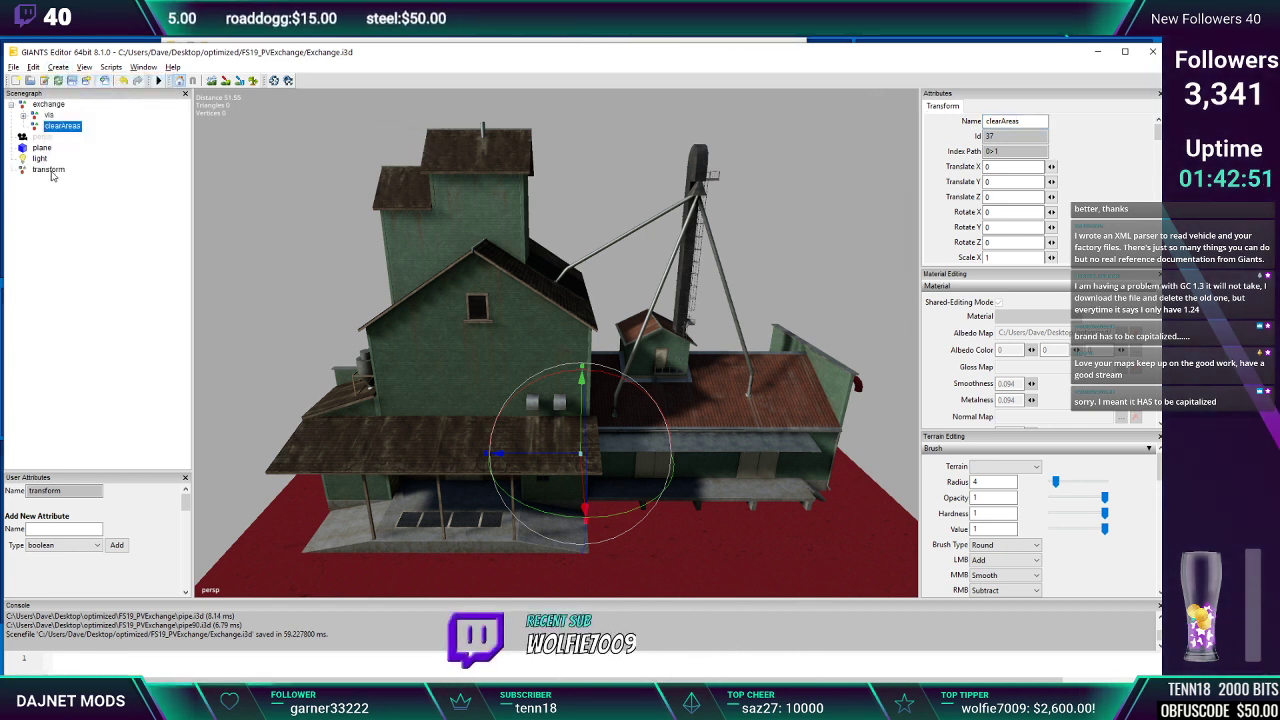
left_click(33, 68)
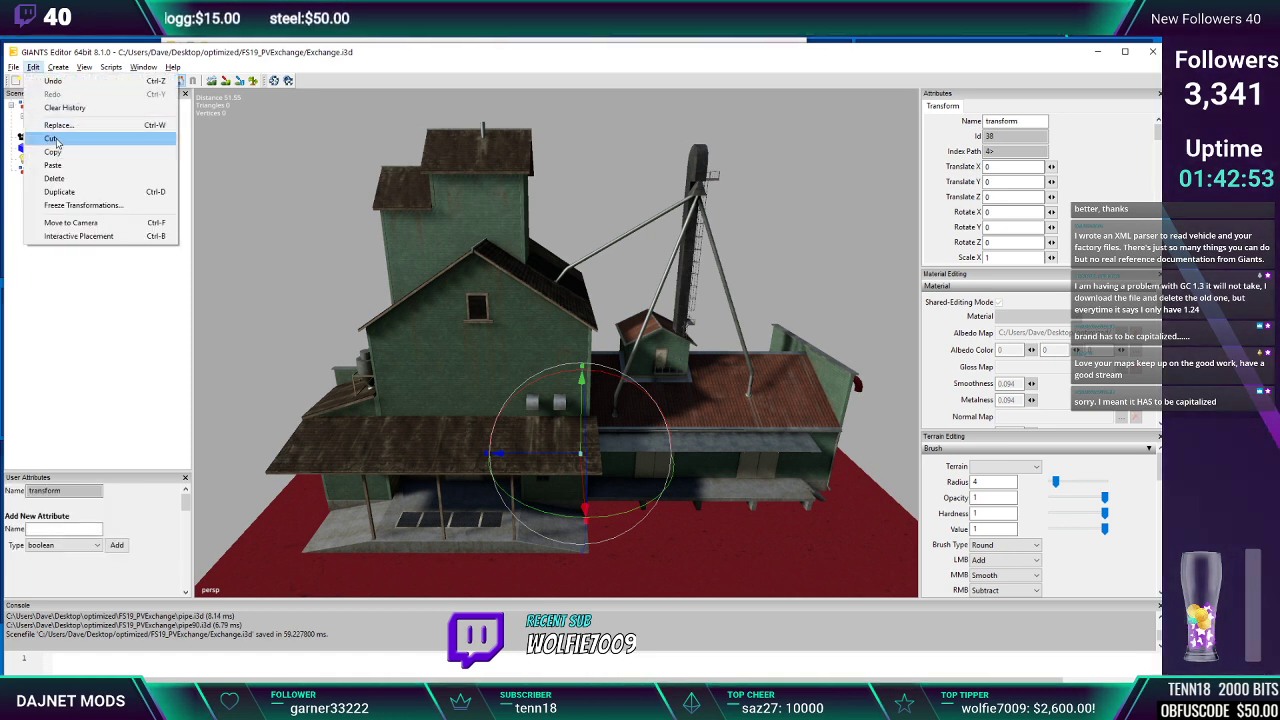
left_click(52, 138)
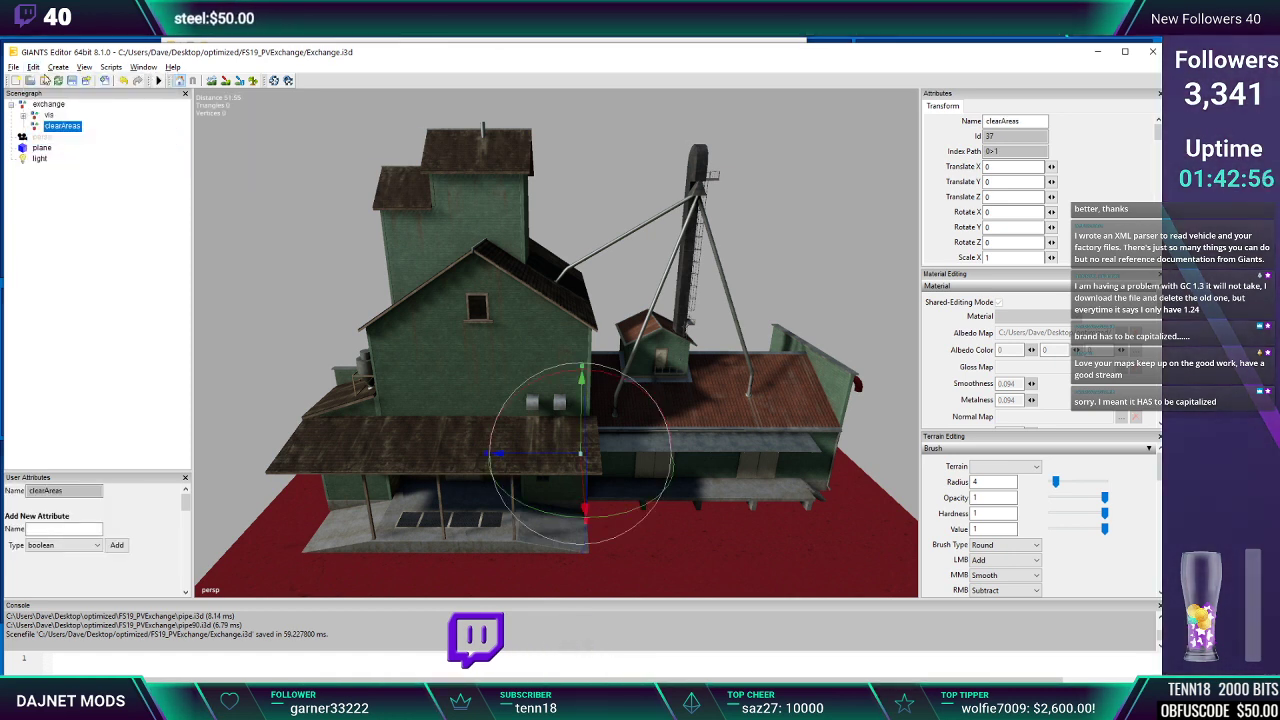
left_click(33, 67)
left_click(54, 165)
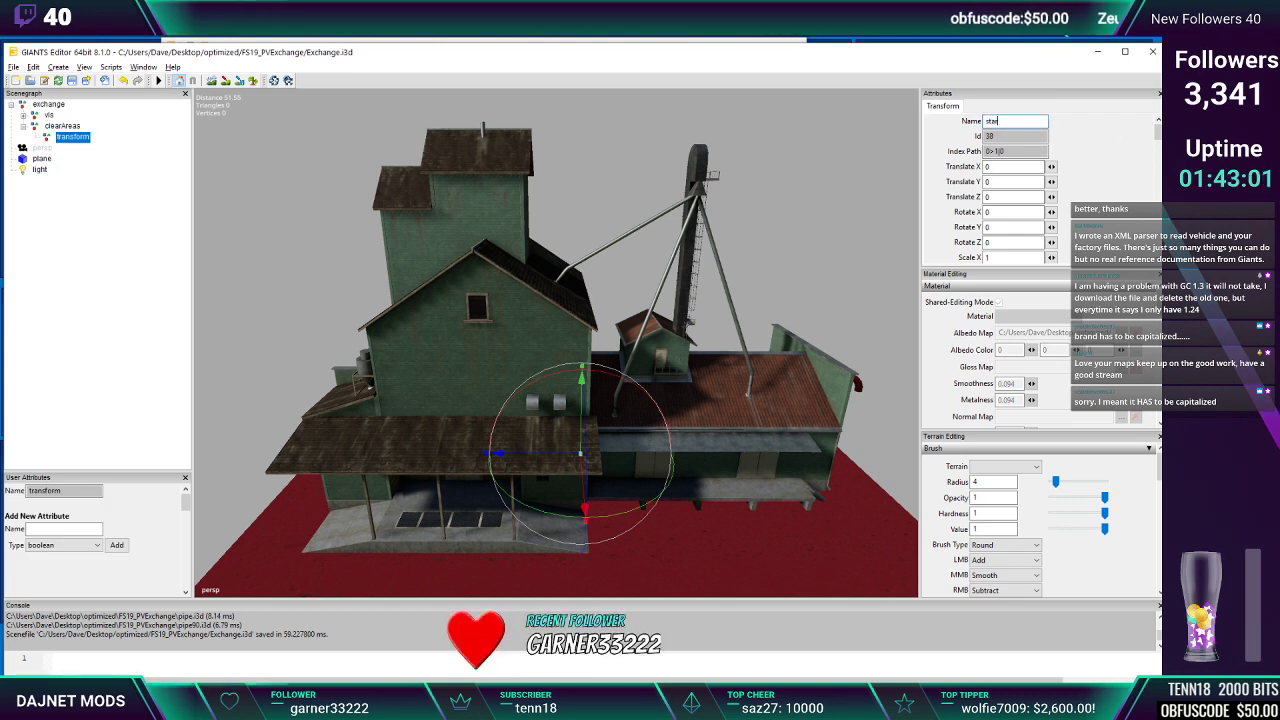
type("start")
key("Return")
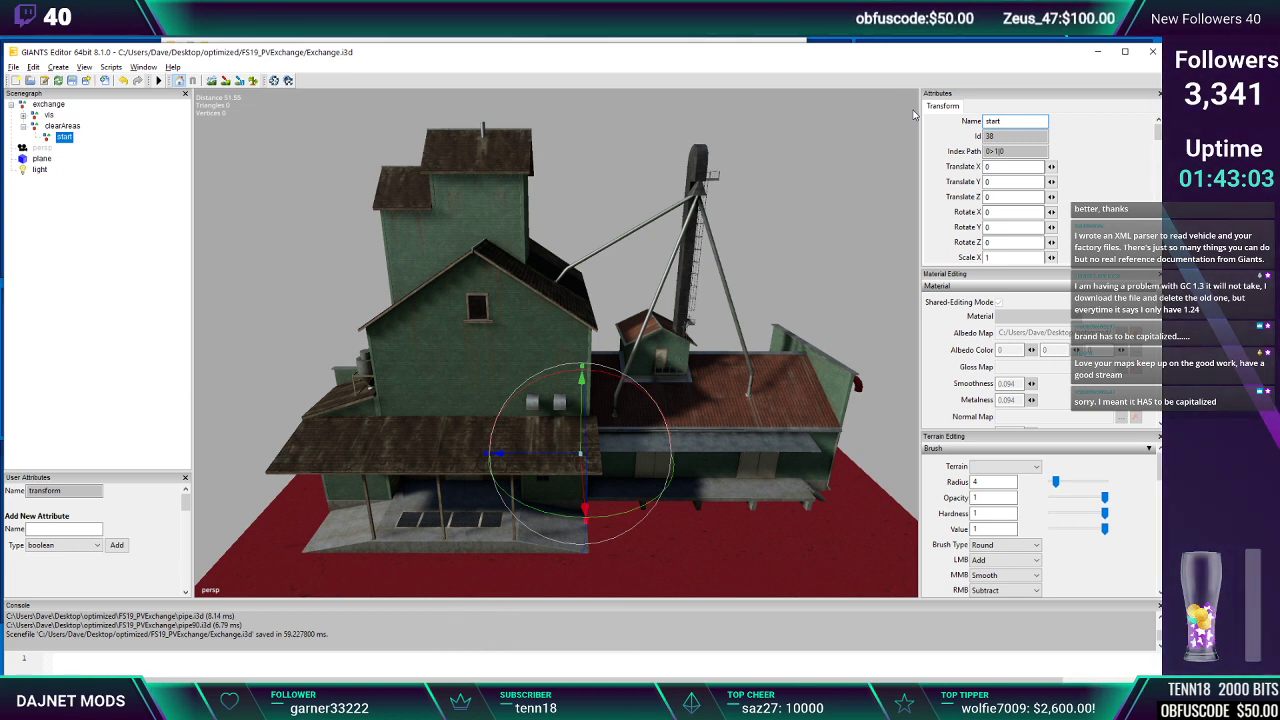
Duplicate the start transform group to add two more groups inside clearAreas, named width and height
key("ctrl+d")
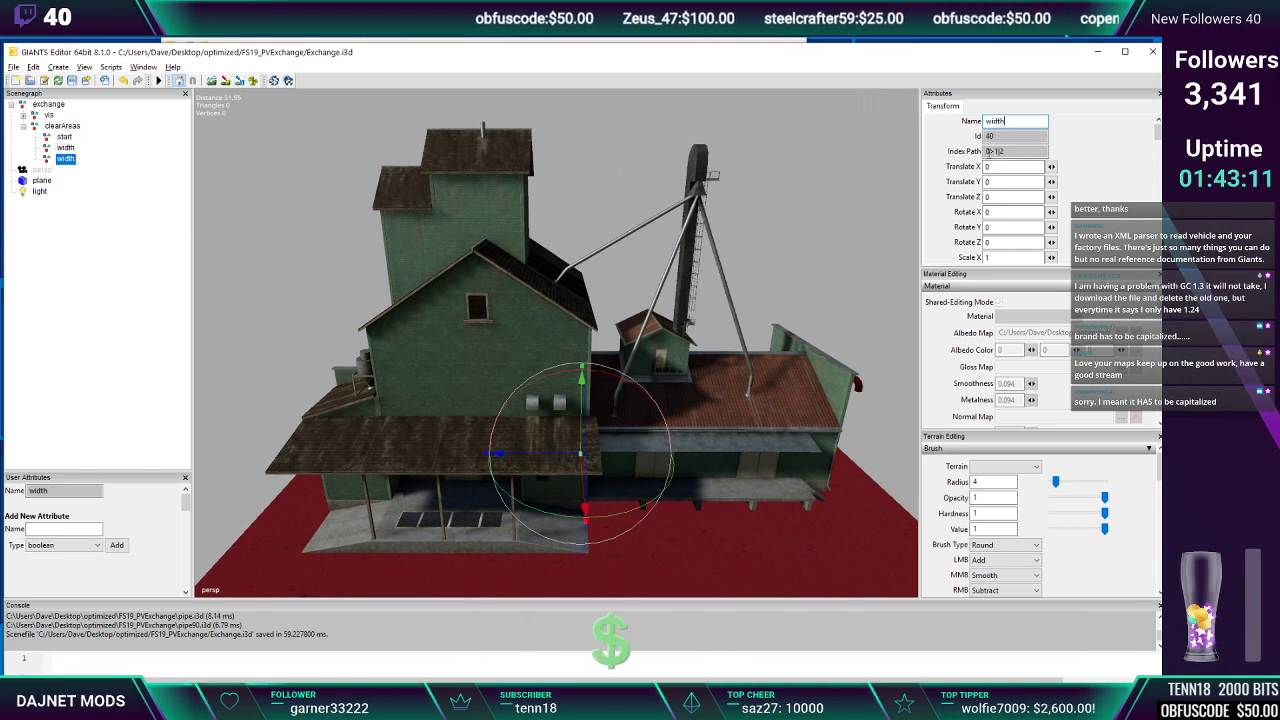
left_click_drag(1019, 121, 956, 123)
type("h")
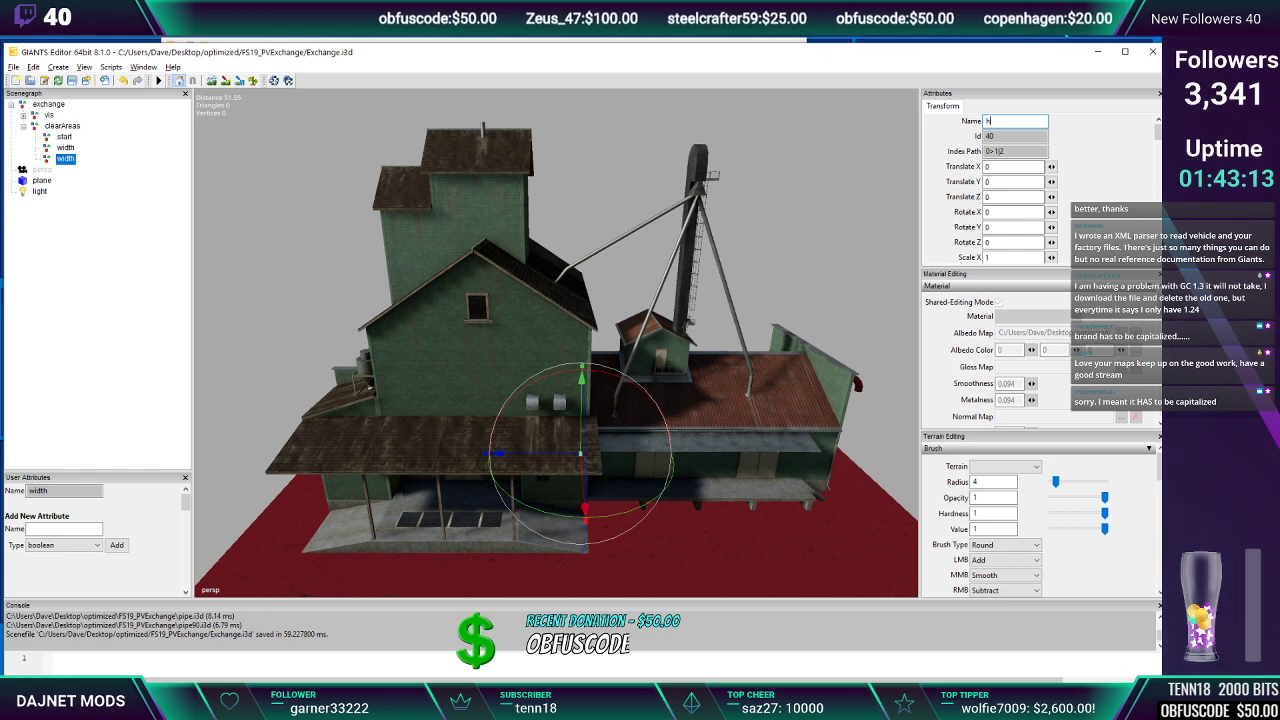
type("eight")
key("Return")
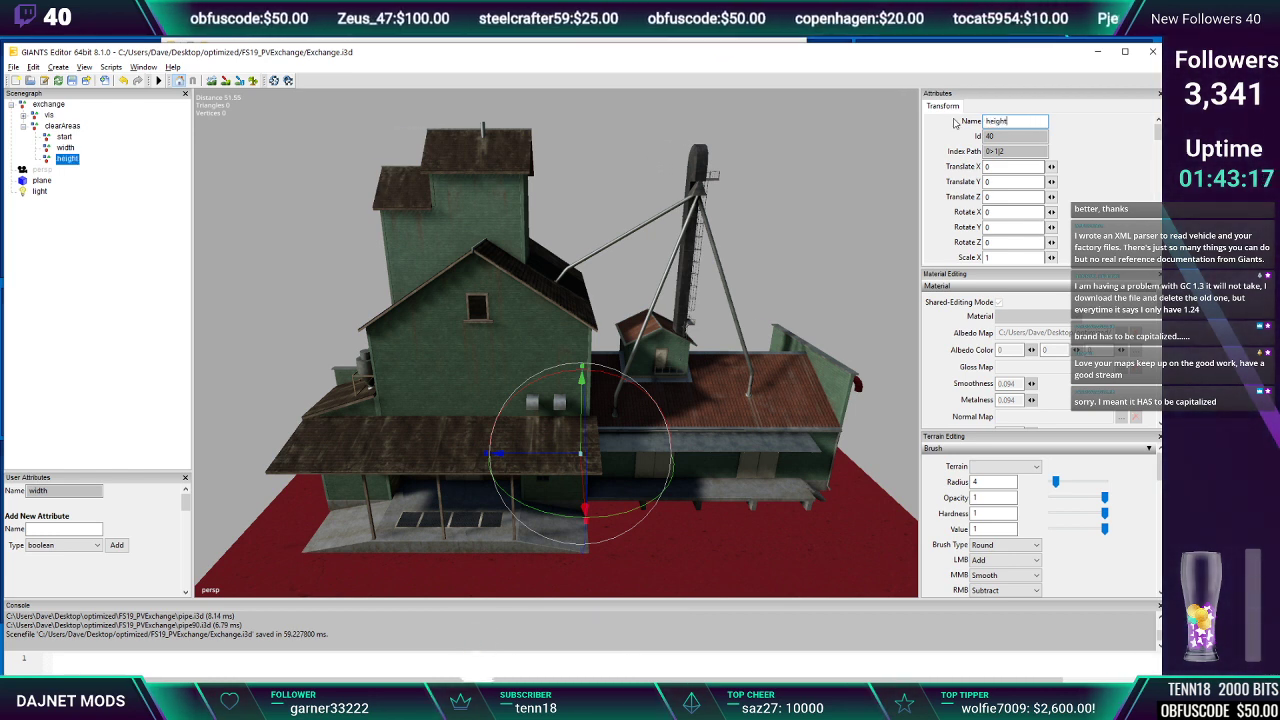
Move the clearAreas group onto the red plane's front corner beside the porch, at about Translate X 19.945 and Translate Z 29.975
left_click(69, 129)
left_click(25, 128)
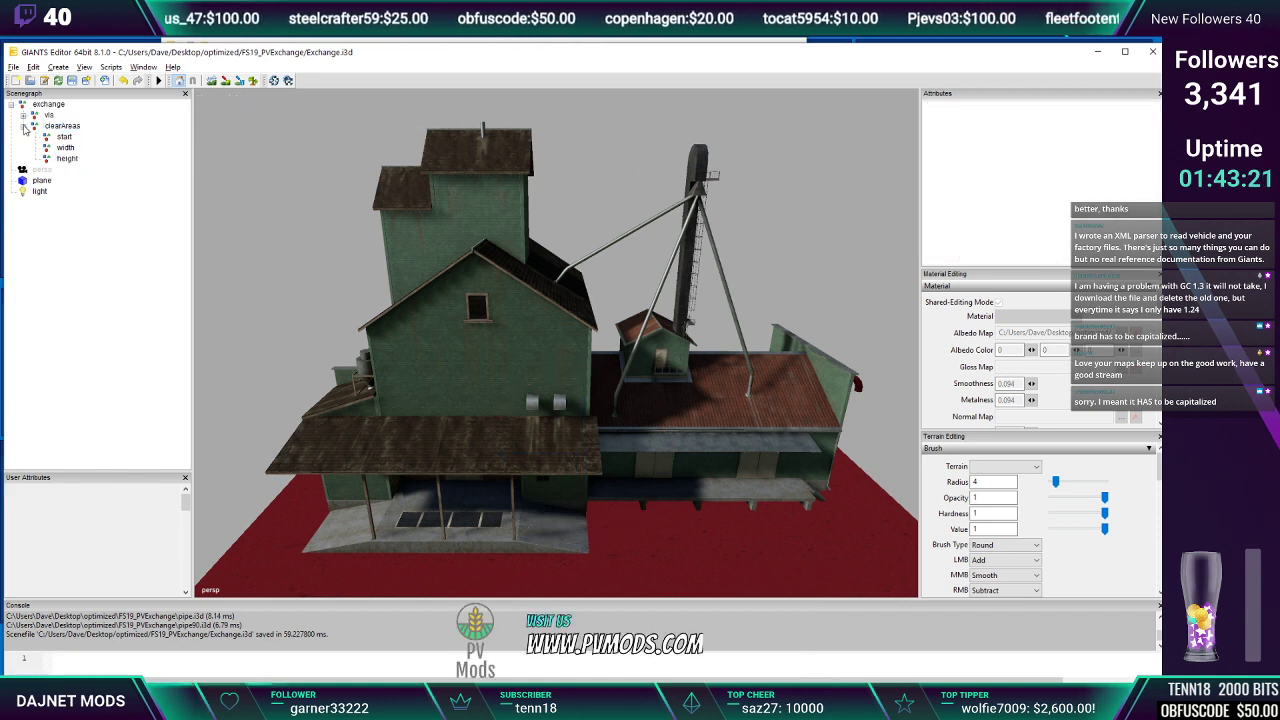
left_click(24, 127)
left_click(60, 128)
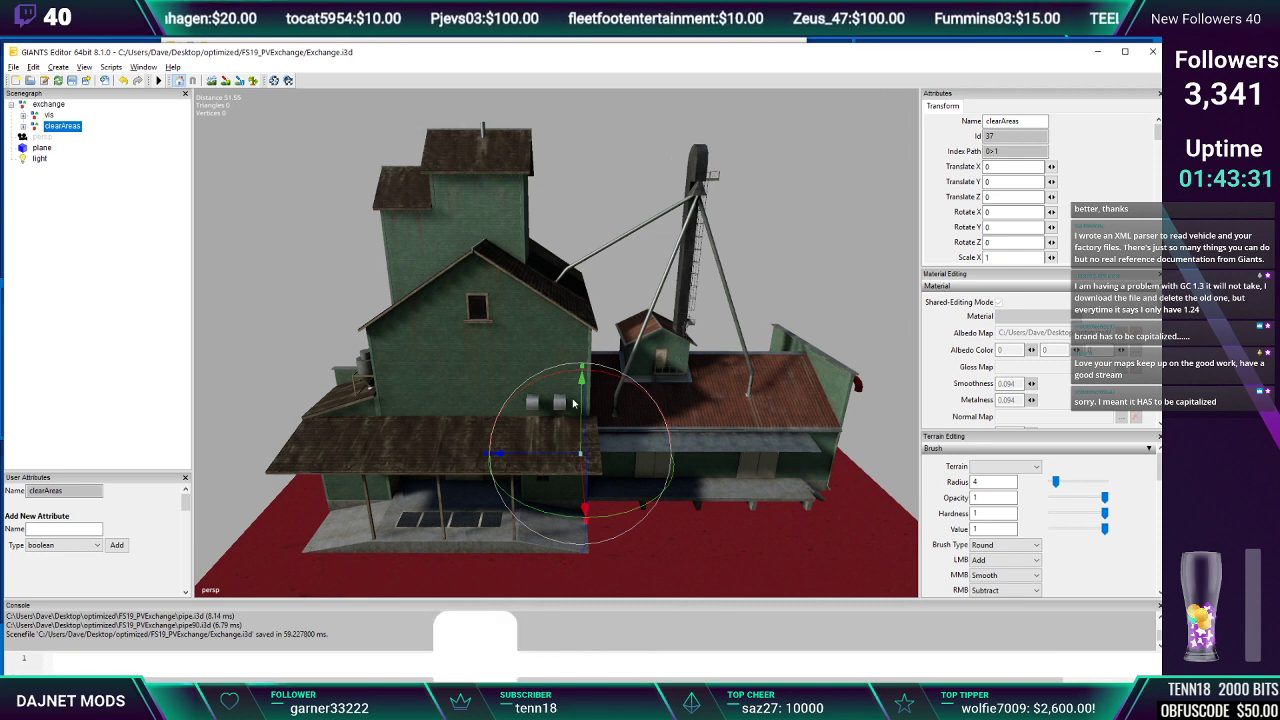
middle_click_drag(620, 427, 566, 444)
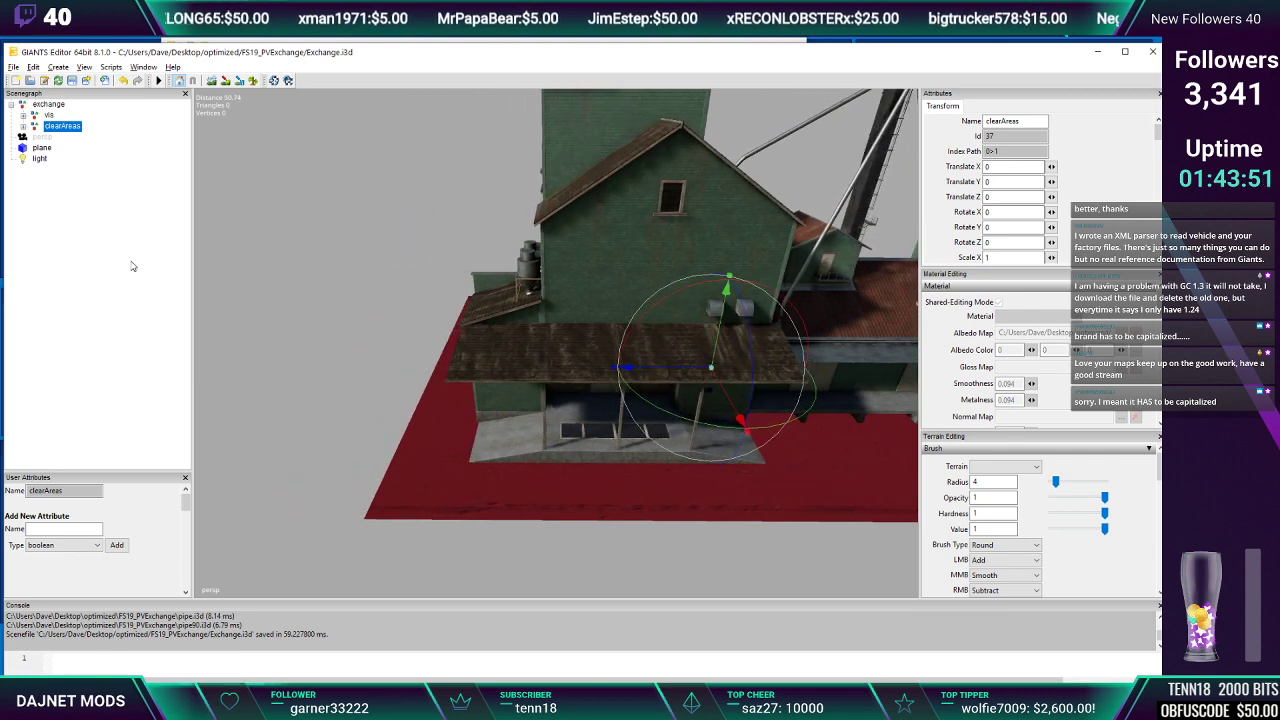
middle_click_drag(410, 410, 410, 389, "alt")
left_click_drag(410, 389, 440, 386, "alt")
scroll(428, 382, "up", 3)
scroll(446, 379, "up", 3)
middle_click_drag(448, 379, 459, 374, "alt")
scroll(457, 377, "up", 3)
scroll(458, 378, "up", 1)
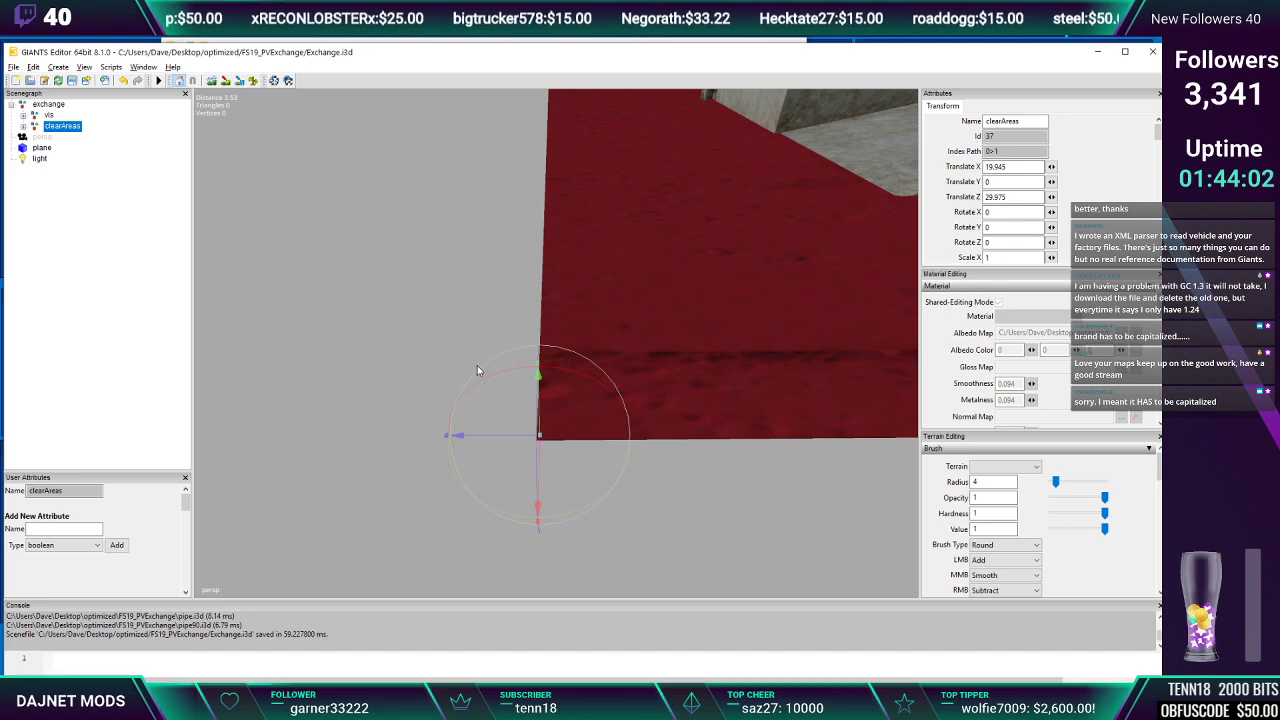
Move the width group along the Z axis to the plane's other front corner, at about Translate Z -59.961
scroll(656, 309, "down", 10)
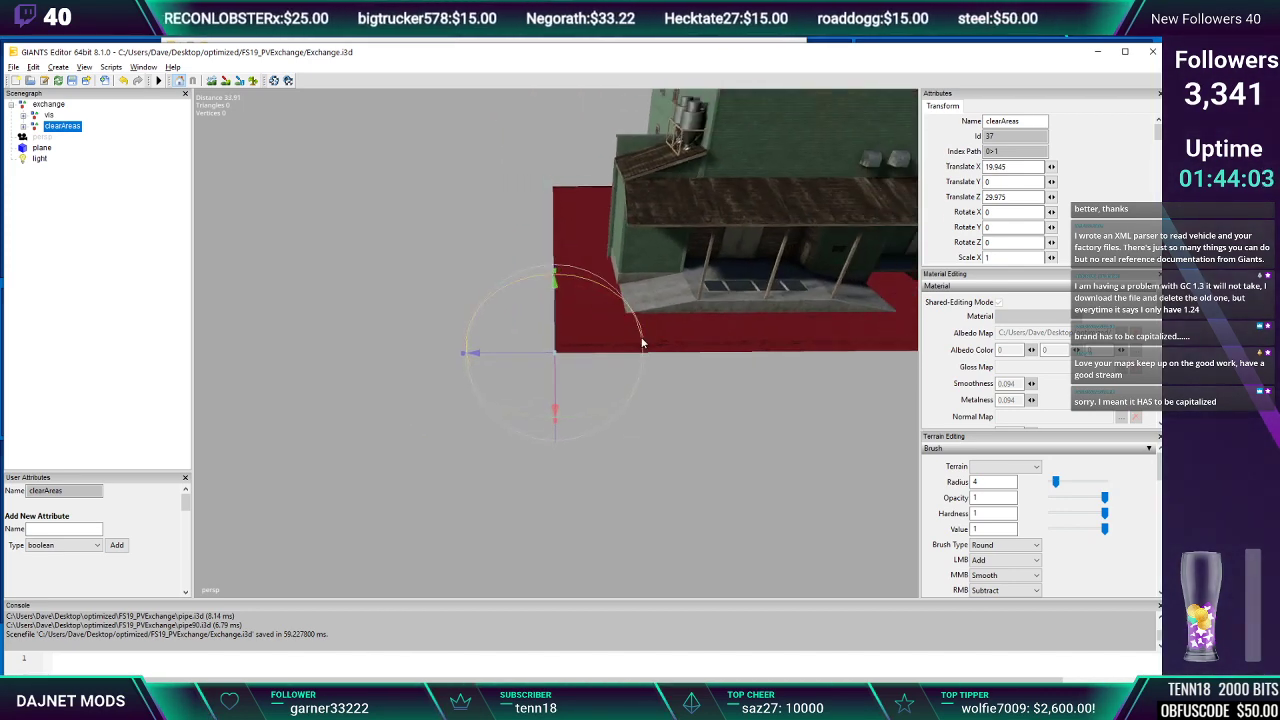
scroll(600, 345, "down", 1)
left_click_drag(600, 345, 593, 340, "alt")
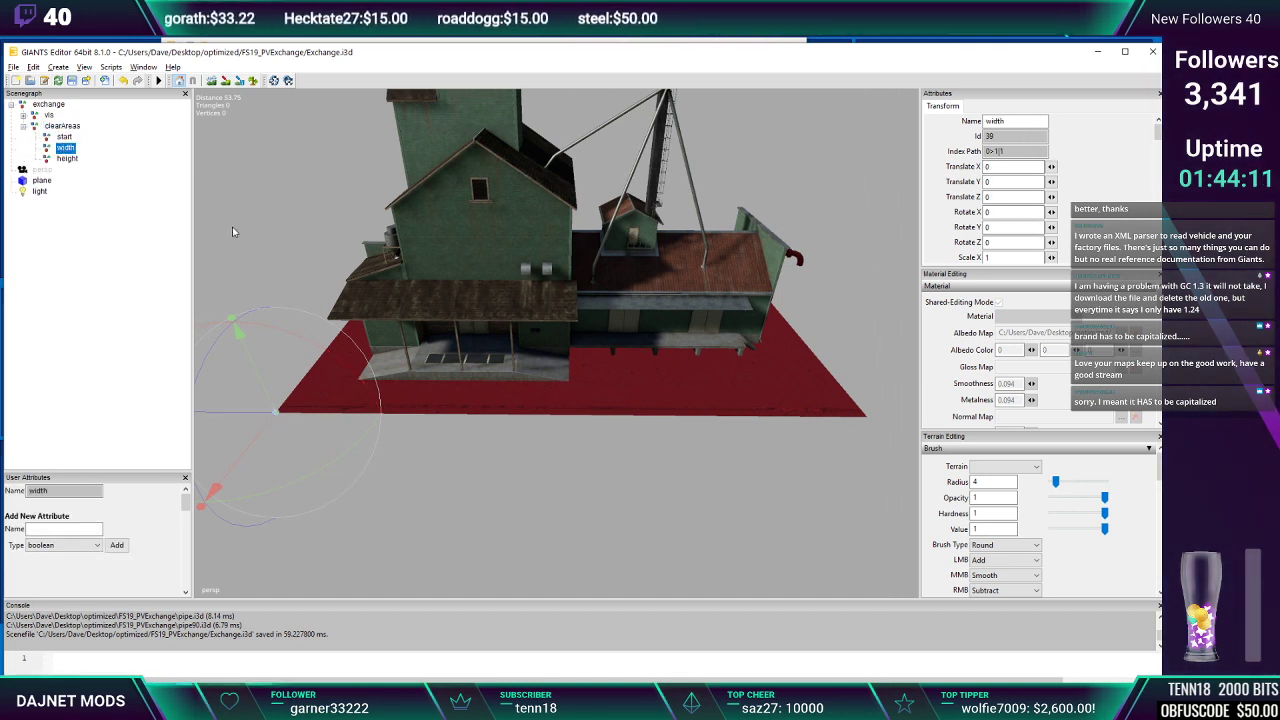
left_click_drag(375, 282, 371, 281, "alt")
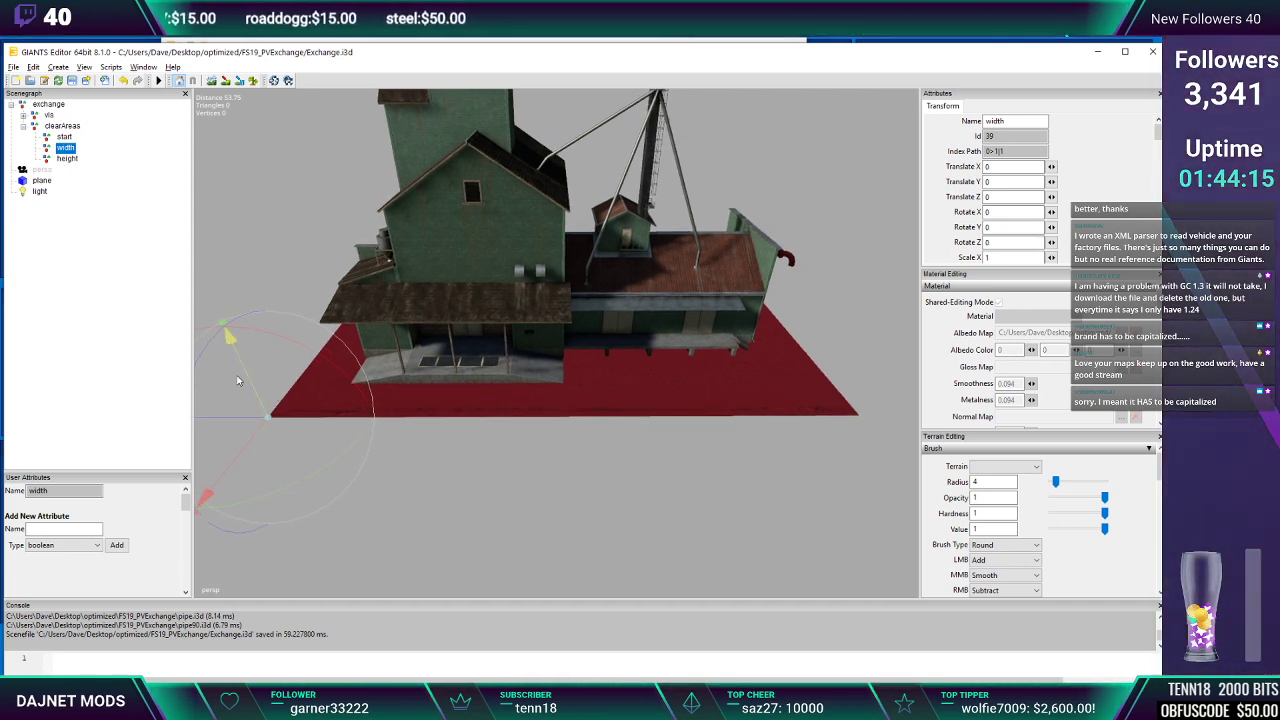
left_click_drag(241, 418, 838, 461)
middle_click_drag(495, 312, 461, 300, "alt")
scroll(464, 303, "up", 3)
scroll(459, 297, "up", 1)
left_click_drag(503, 438, 508, 438)
scroll(499, 448, "down", 5)
middle_click_drag(498, 448, 502, 451, "alt")
scroll(512, 449, "up", 5)
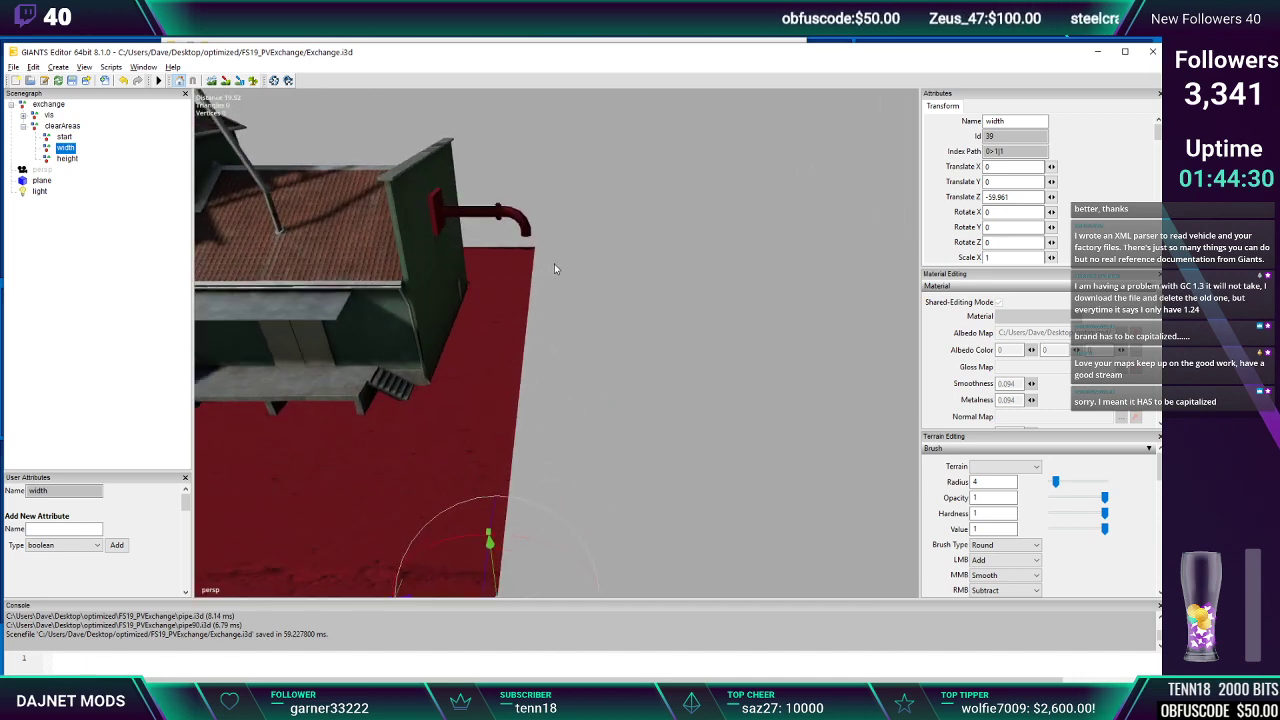
Shift the vis group with the building along the Z axis to about 3.35, away from the plane's edge at the pipe end
scroll(545, 278, "down", 3)
mouse_move(607, 264)
middle_mouse_down("alt")
mouse_move(639, 266)
mouse_move(627, 274)
middle_mouse_up("alt")
scroll(606, 250, "down", 4)
scroll(606, 255, "up", 1)
left_click(49, 115)
left_click_drag(304, 236, 357, 231, "alt")
left_click_drag(561, 338, 622, 273)
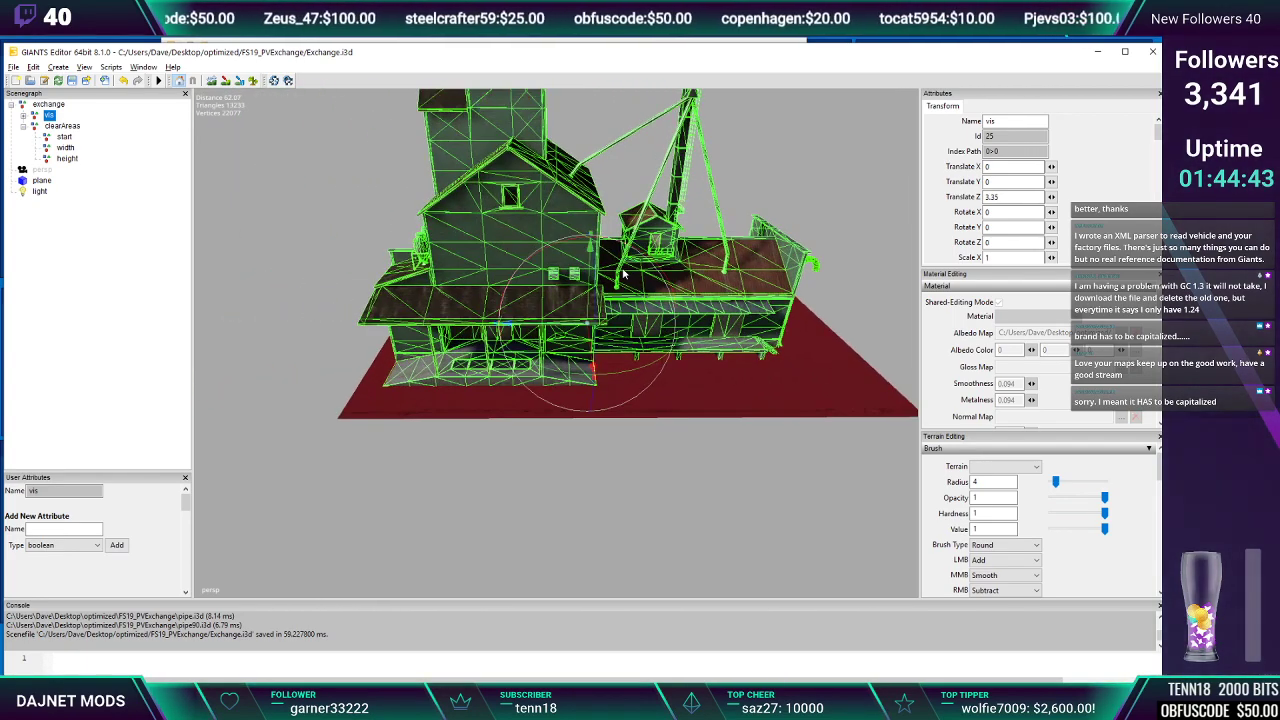
Examine the width group's position at the red plane's front corner relative to the shifted building
left_click(72, 149)
middle_click_drag(370, 256, 282, 236, "alt")
scroll(278, 243, "up", 5)
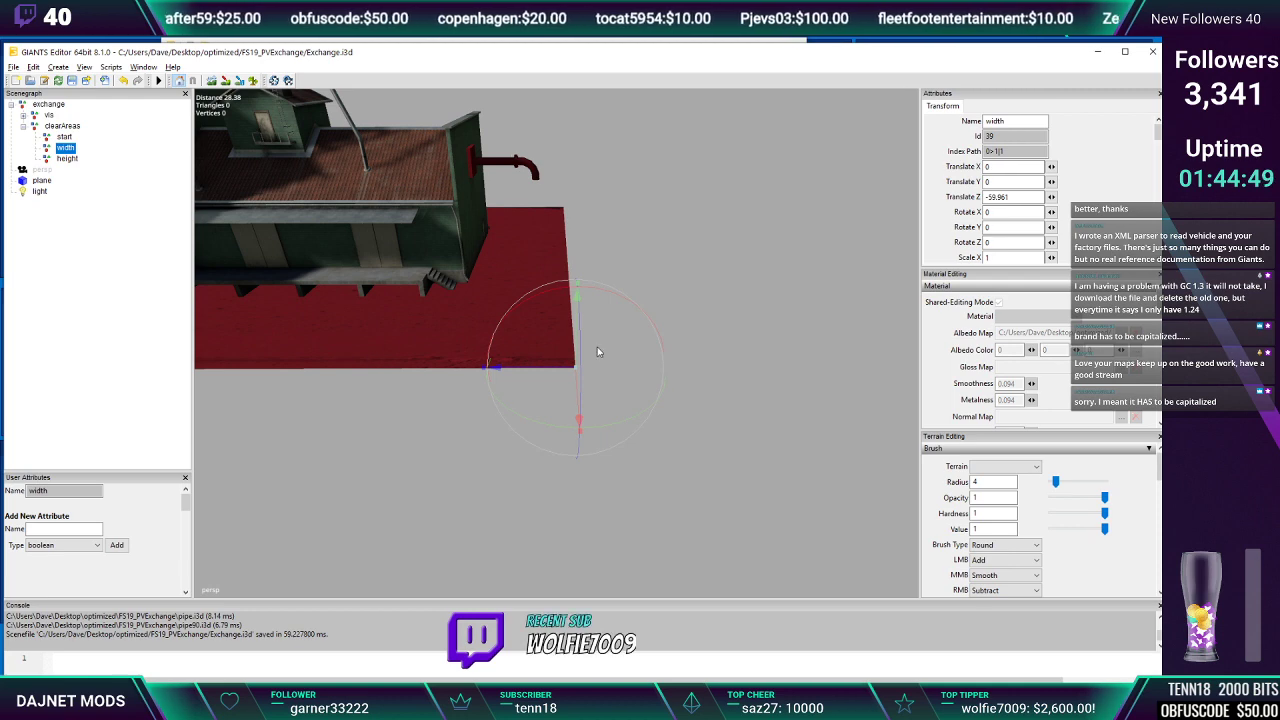
left_click_drag(757, 337, 741, 346, "alt")
scroll(741, 346, "down", 3)
middle_click_drag(741, 346, 661, 335, "alt")
left_click_drag(661, 335, 597, 337, "alt")
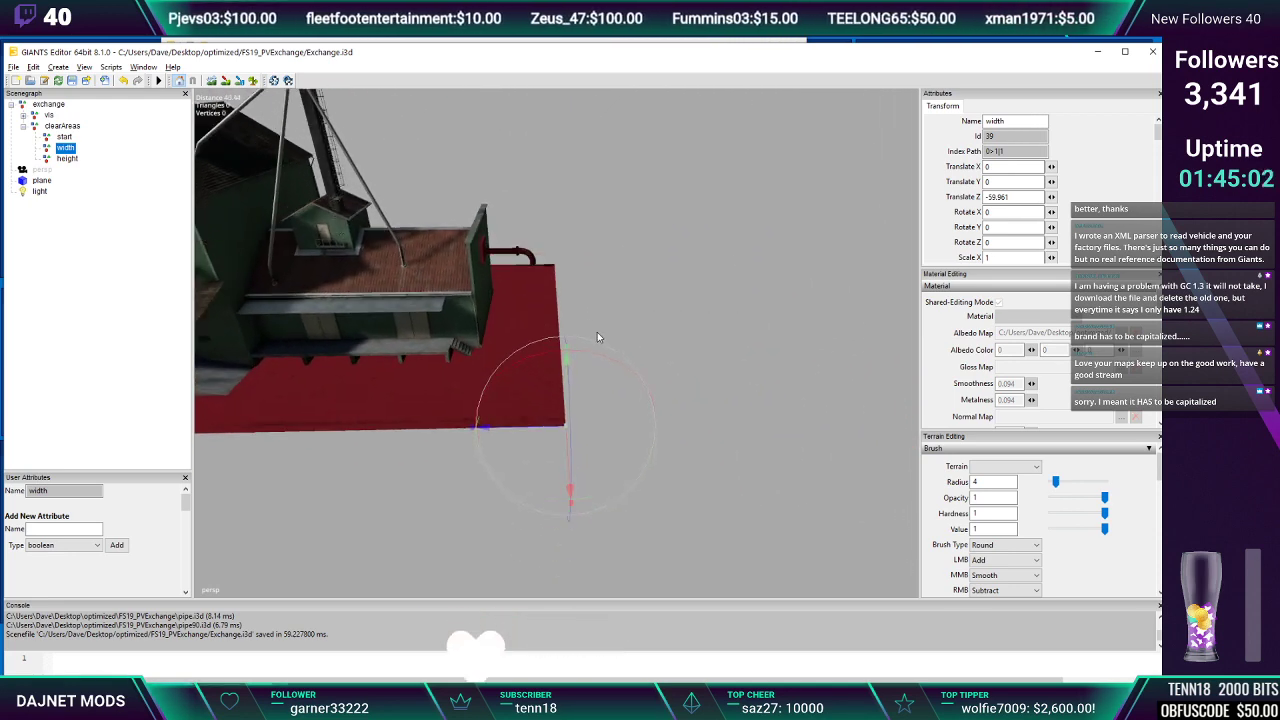
left_click_drag(469, 267, 513, 259, "alt")
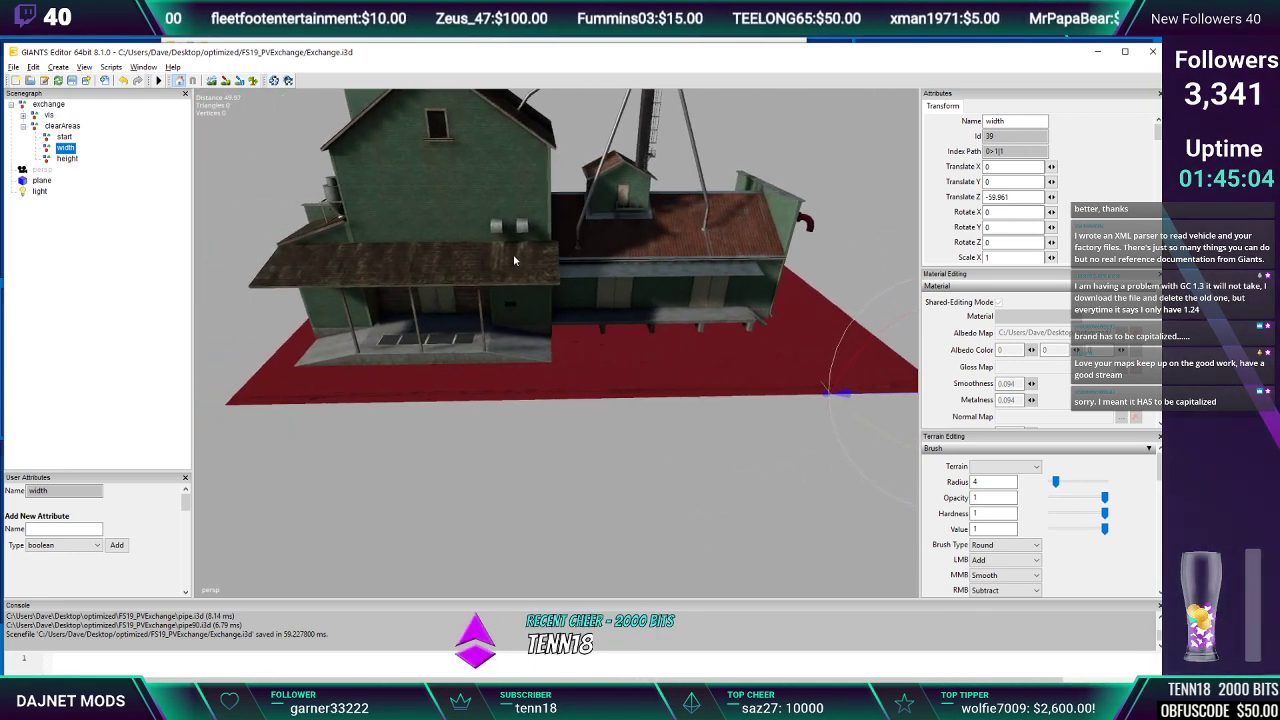
Move the height group from the start corner to the red plane's rear corner and collapse clearAreas
left_click(66, 138)
left_click(67, 160)
middle_click_drag(225, 253, 312, 258, "alt")
left_click_drag(311, 258, 687, 345, "alt")
left_click_drag(808, 383, 508, 340)
mouse_move(418, 326)
left_mouse_down()
mouse_move(367, 310)
mouse_move(383, 343)
mouse_move(354, 331)
mouse_move(470, 340)
mouse_move(412, 338)
mouse_move(430, 346)
left_mouse_up()
left_click(64, 127)
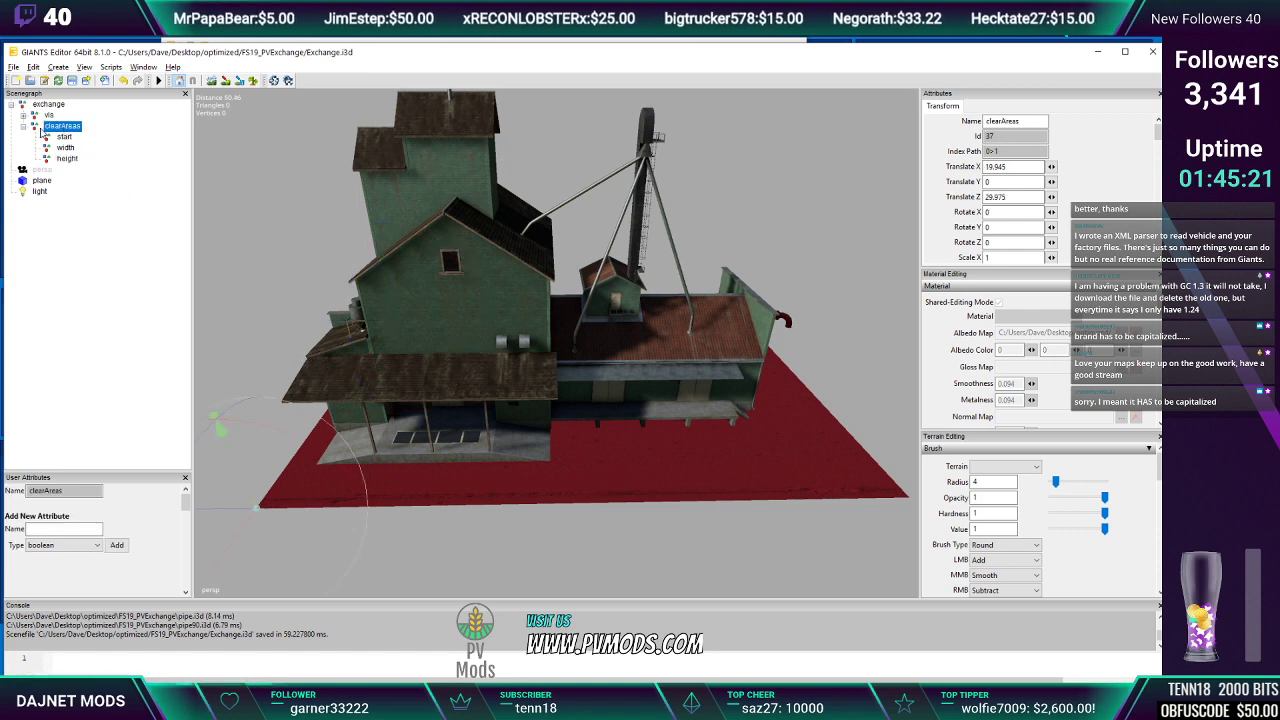
left_click(24, 127)
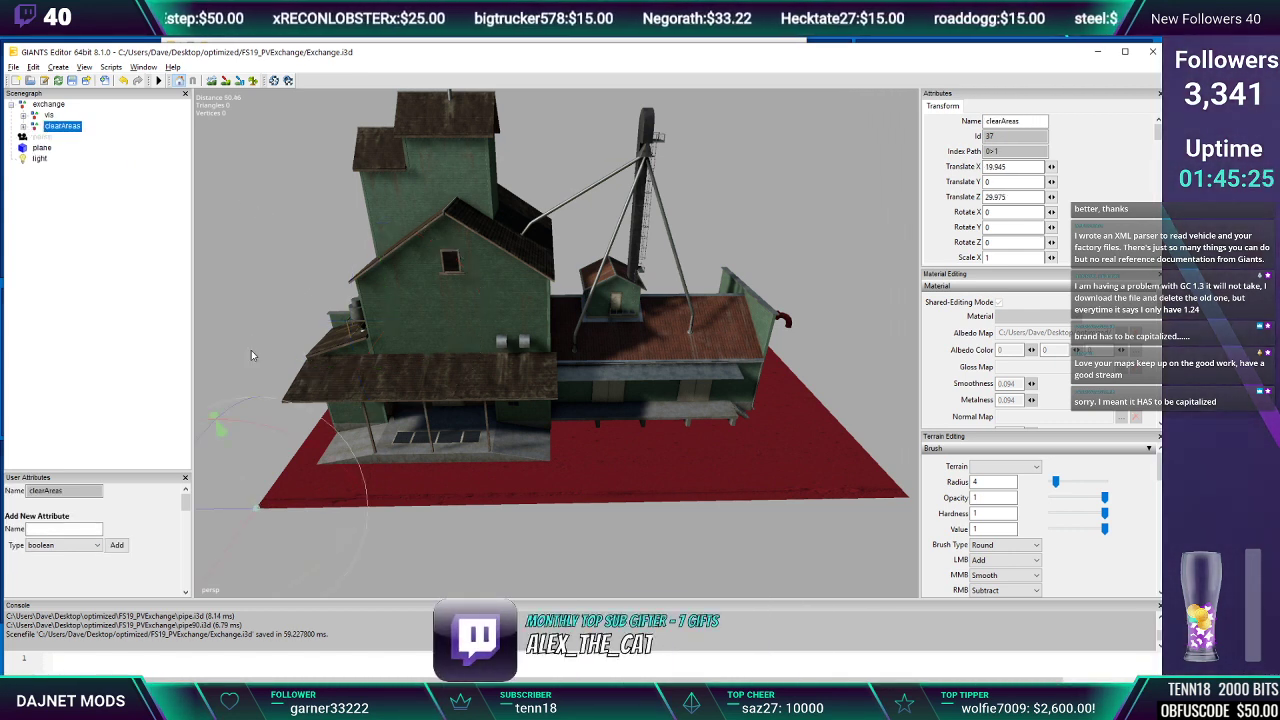
Check the red plane's Scale X and Scale Z values to find its footprint size
mouse_move(519, 679)
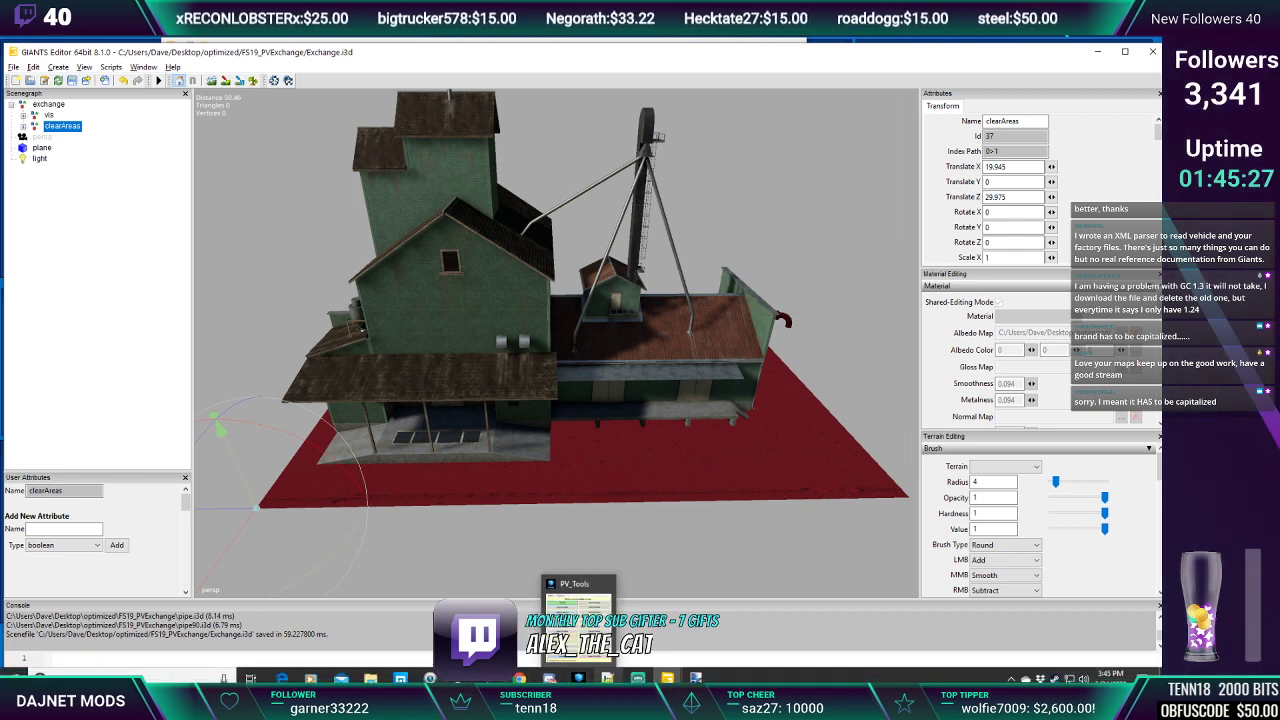
mouse_move(607, 679)
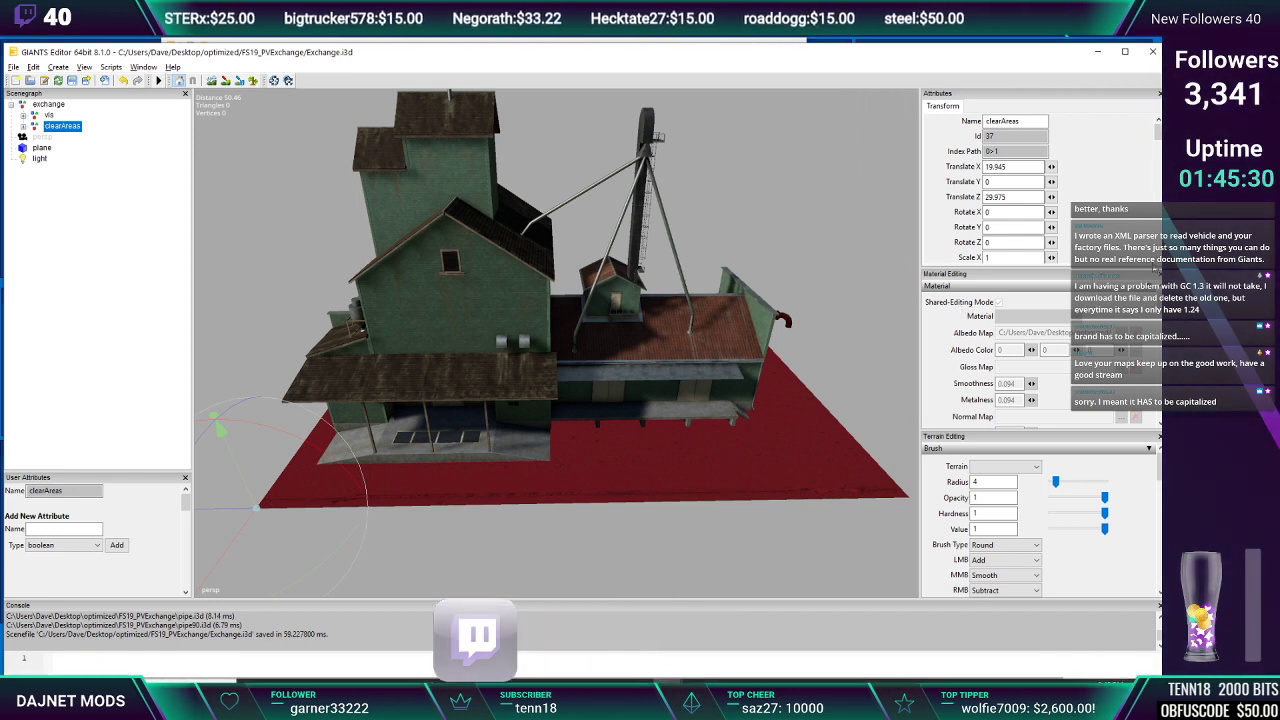
left_click(1159, 264)
left_click(1159, 264)
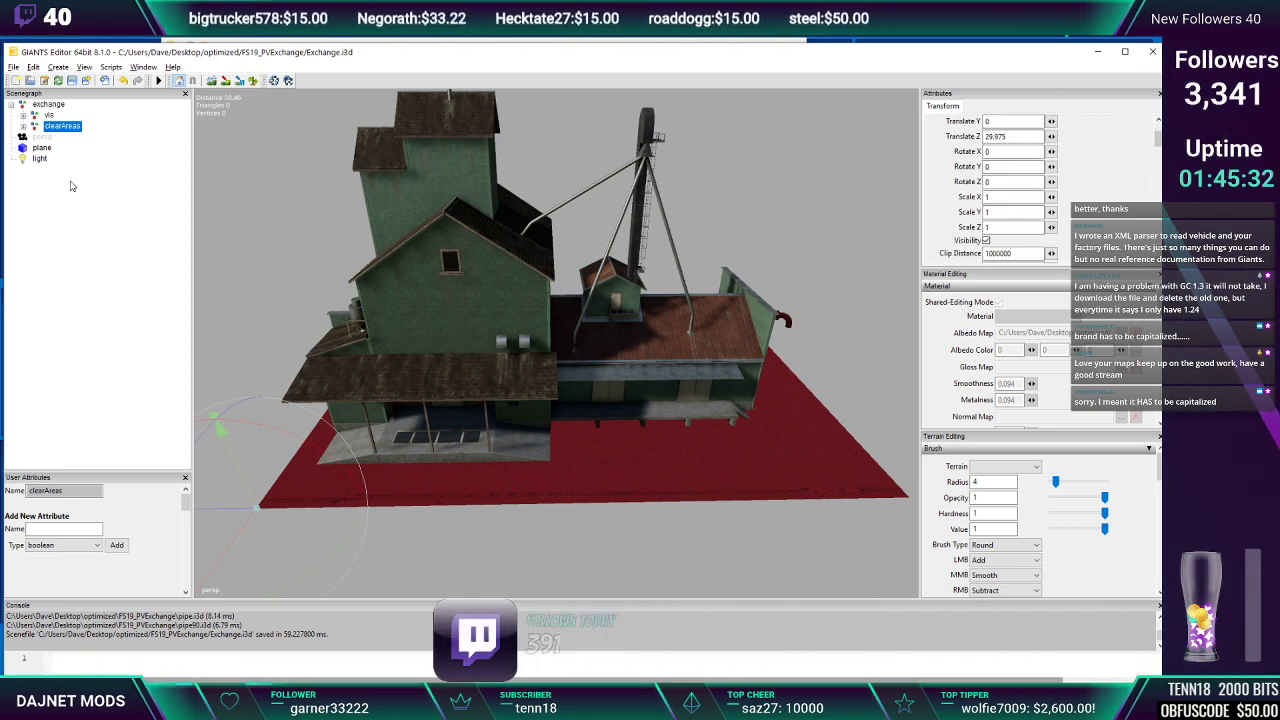
left_click(42, 148)
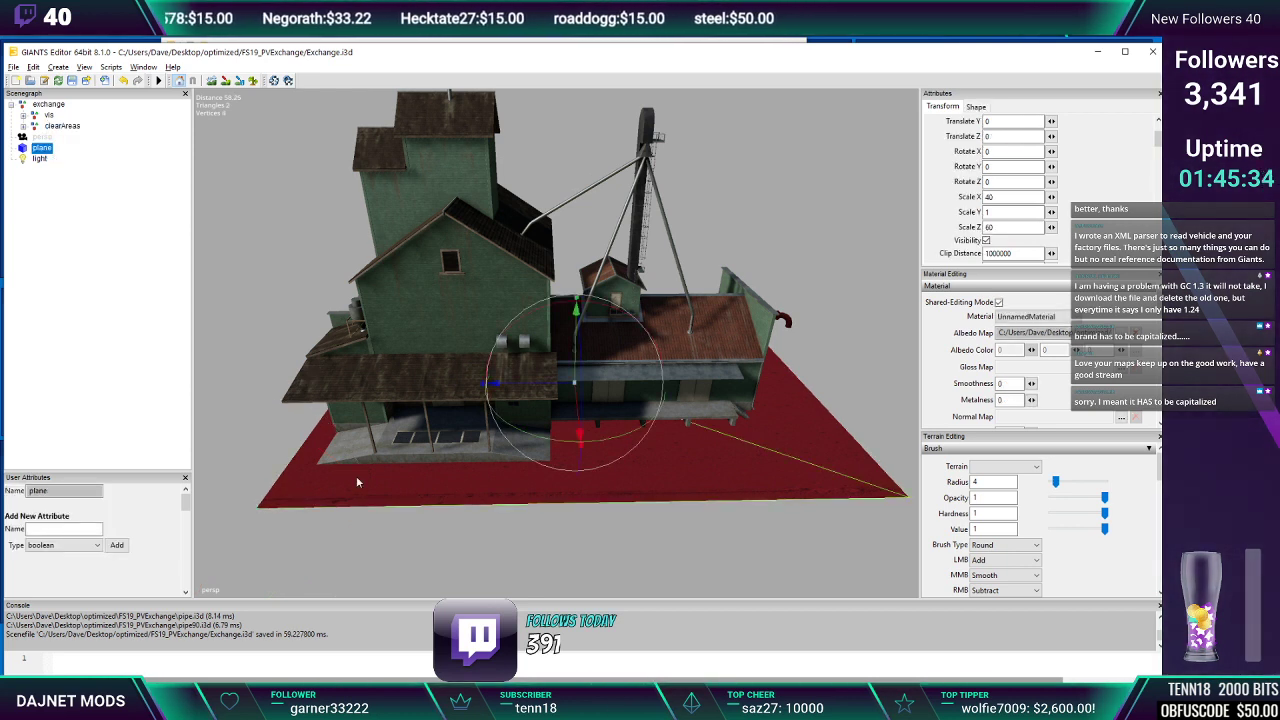
left_click(1001, 197)
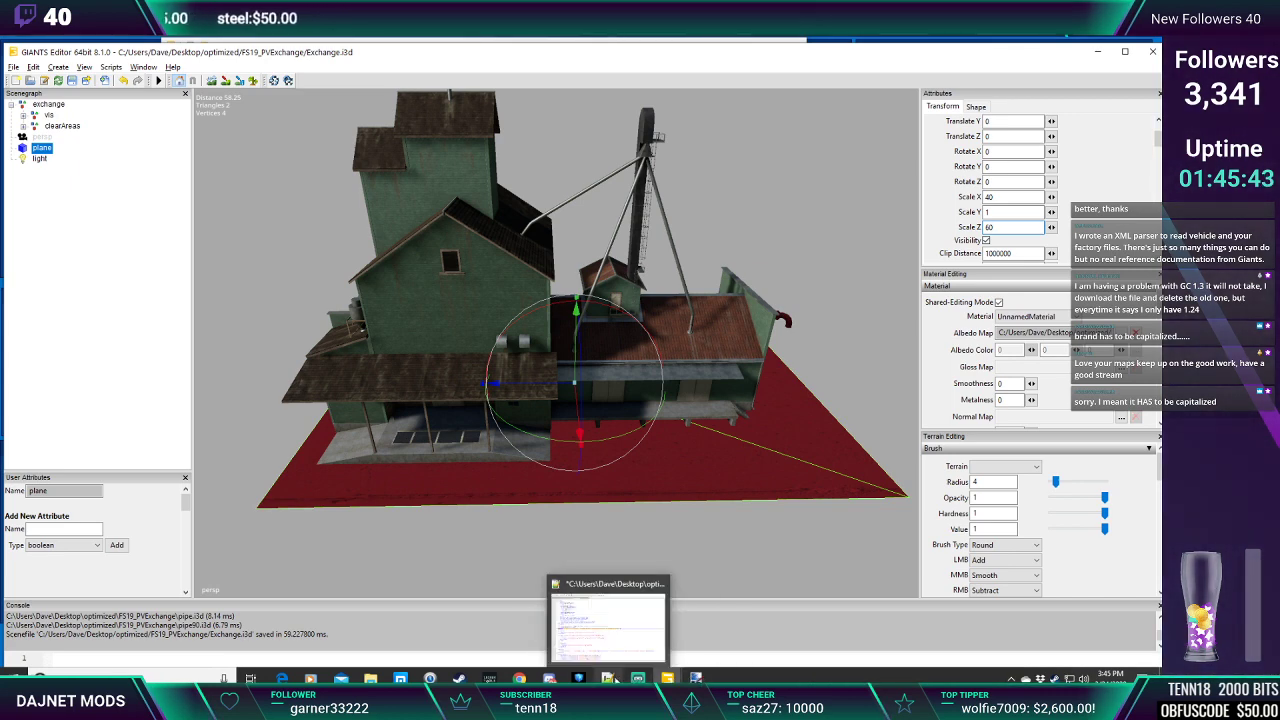
In fruitExchange.xml, set the placement entry's testSizeX to 40, testSizeZ to 60, sizeX to 40 and sizeZ to 60
left_click(608, 597)
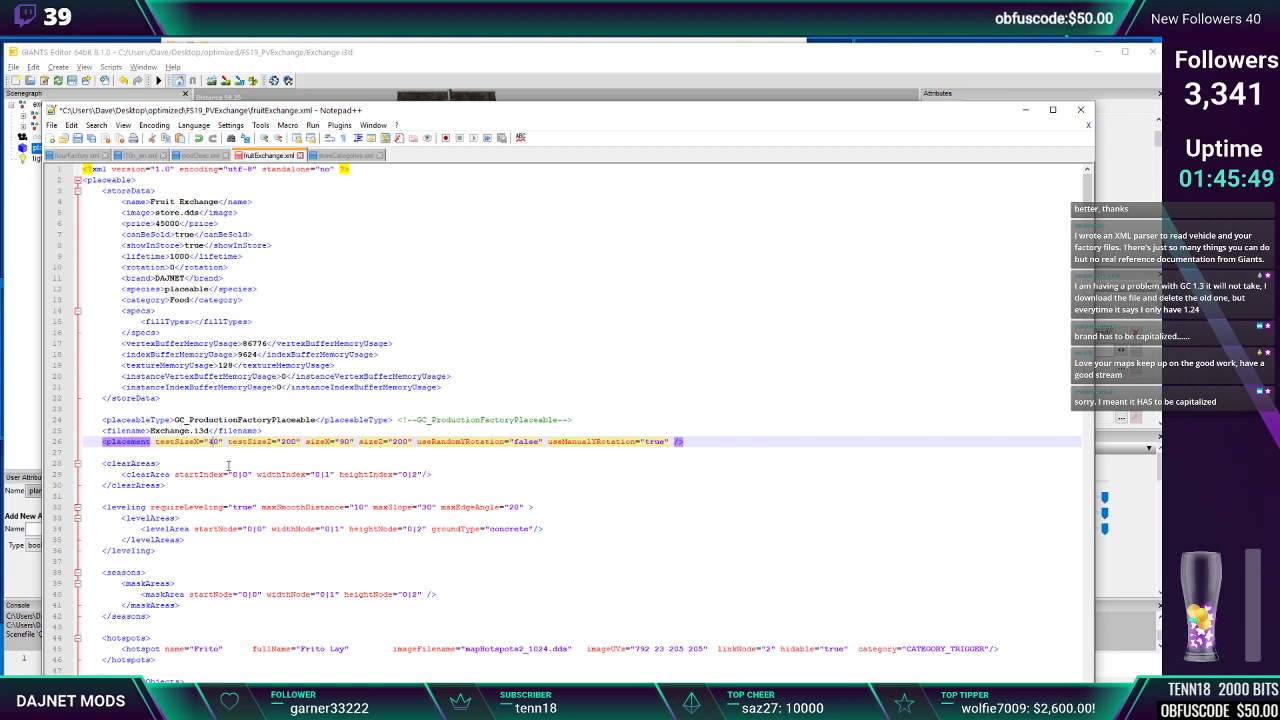
type("40")
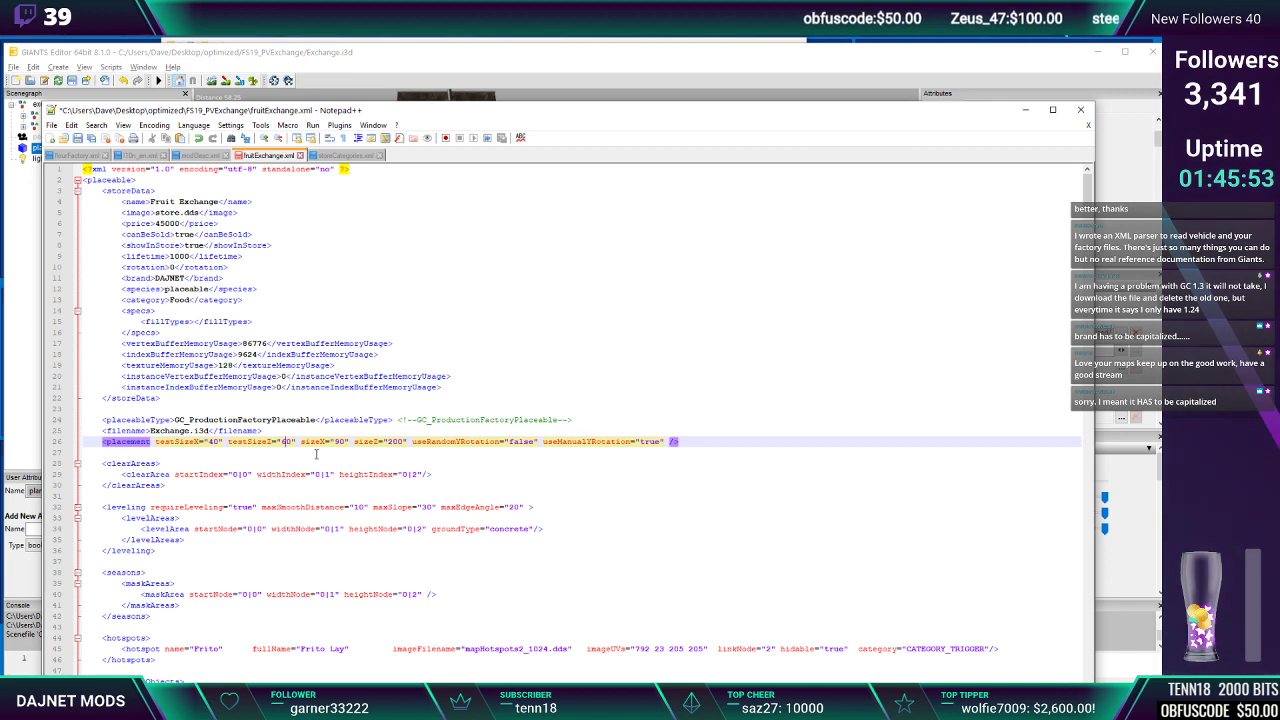
left_click_drag(337, 441, 342, 441)
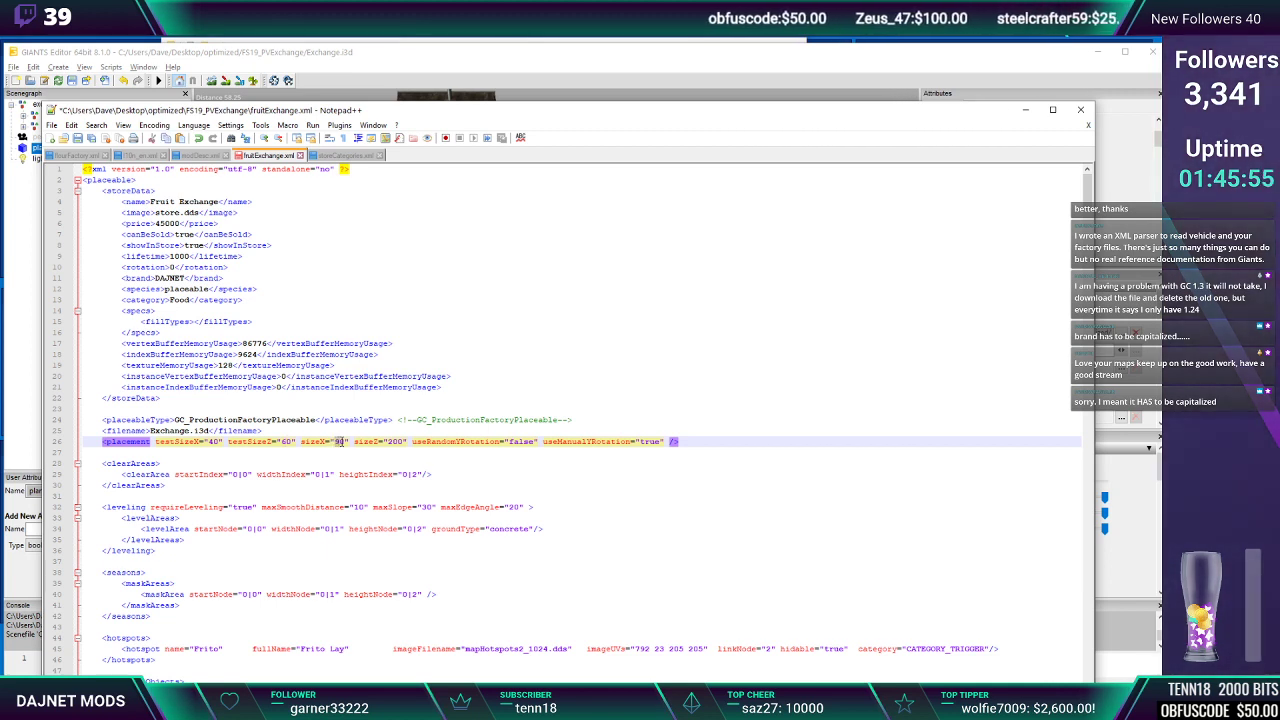
type("40")
key("BackSpace")
type("40")
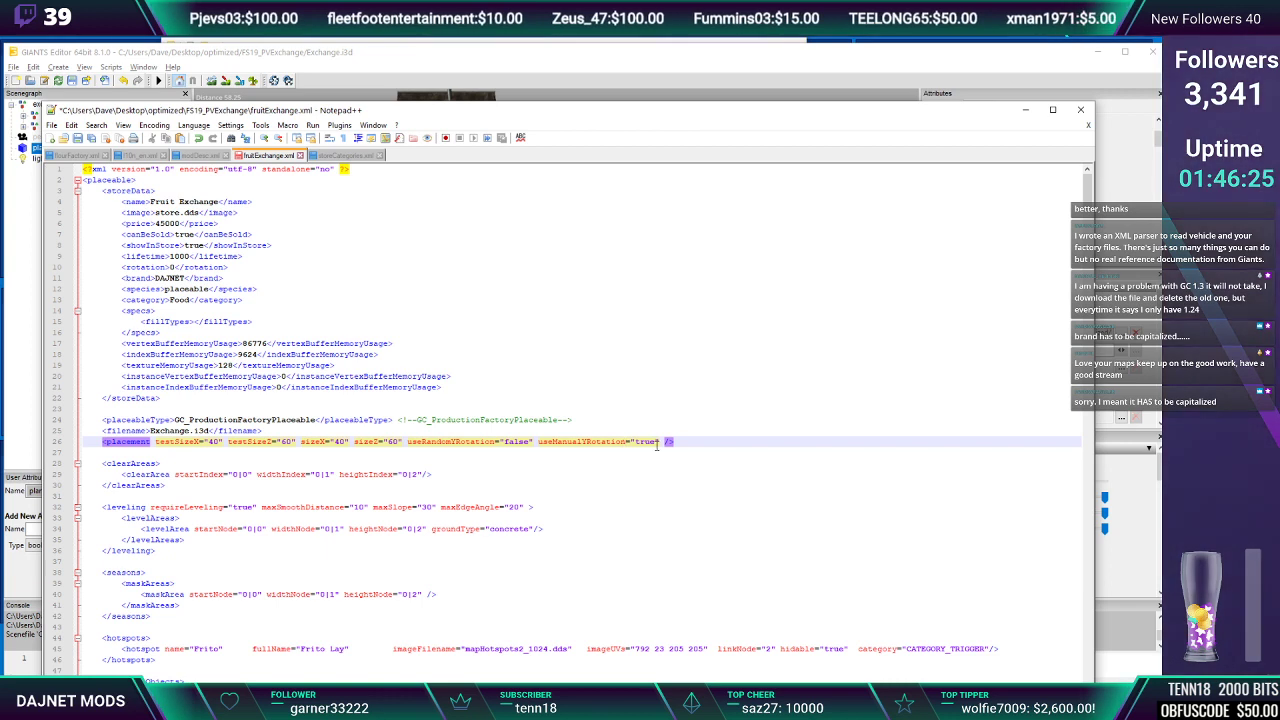
Look up the start group's index path under clearAreas in GIANTS Editor and copy its selected part
left_click(133, 463)
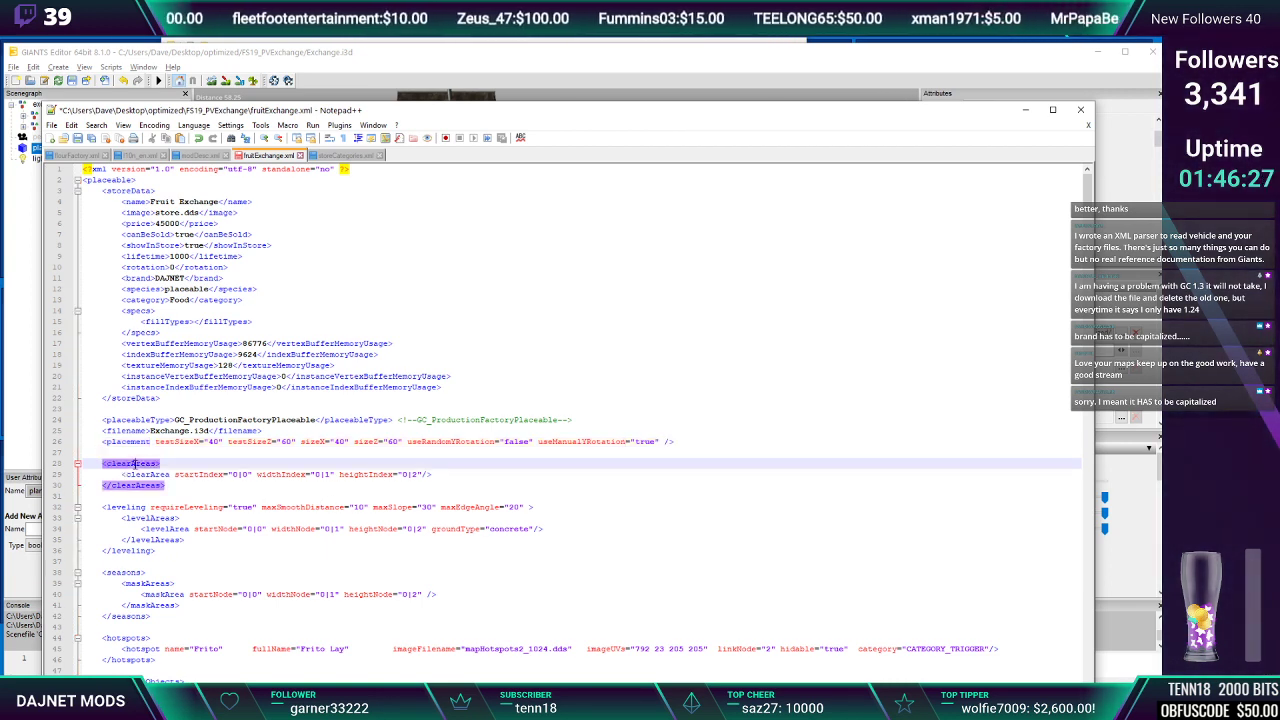
left_click(133, 474)
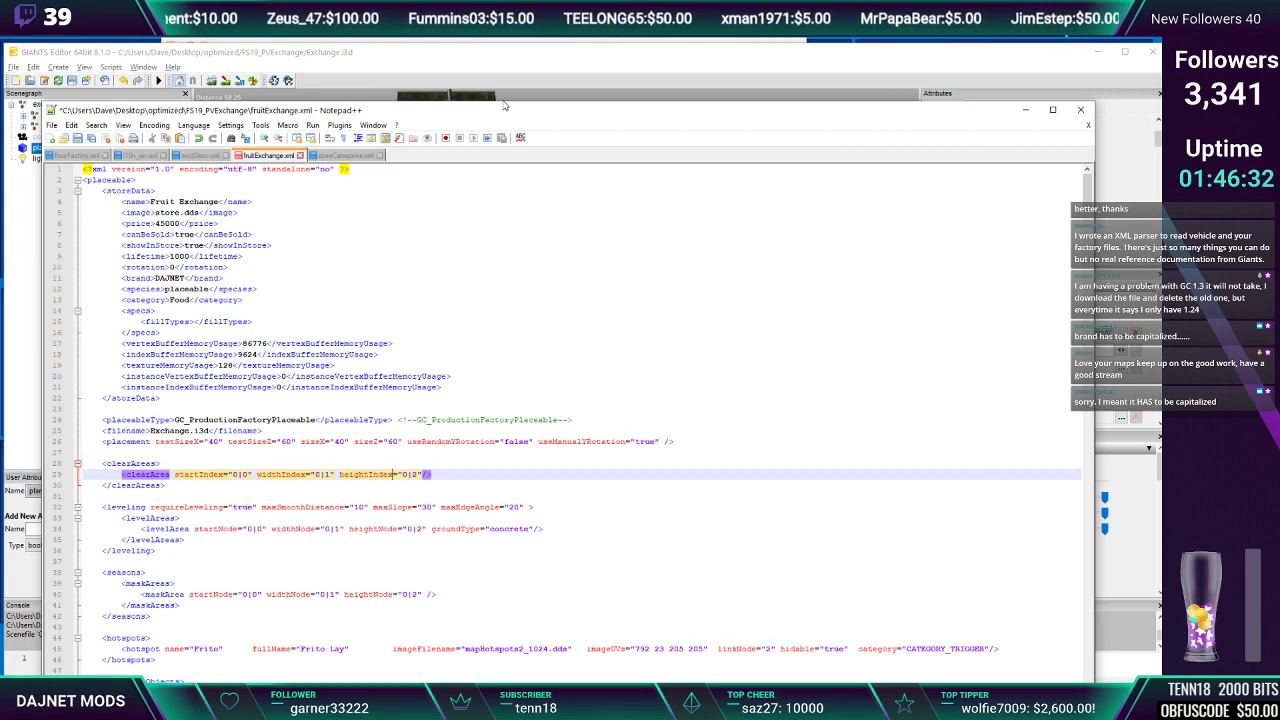
left_click(520, 55)
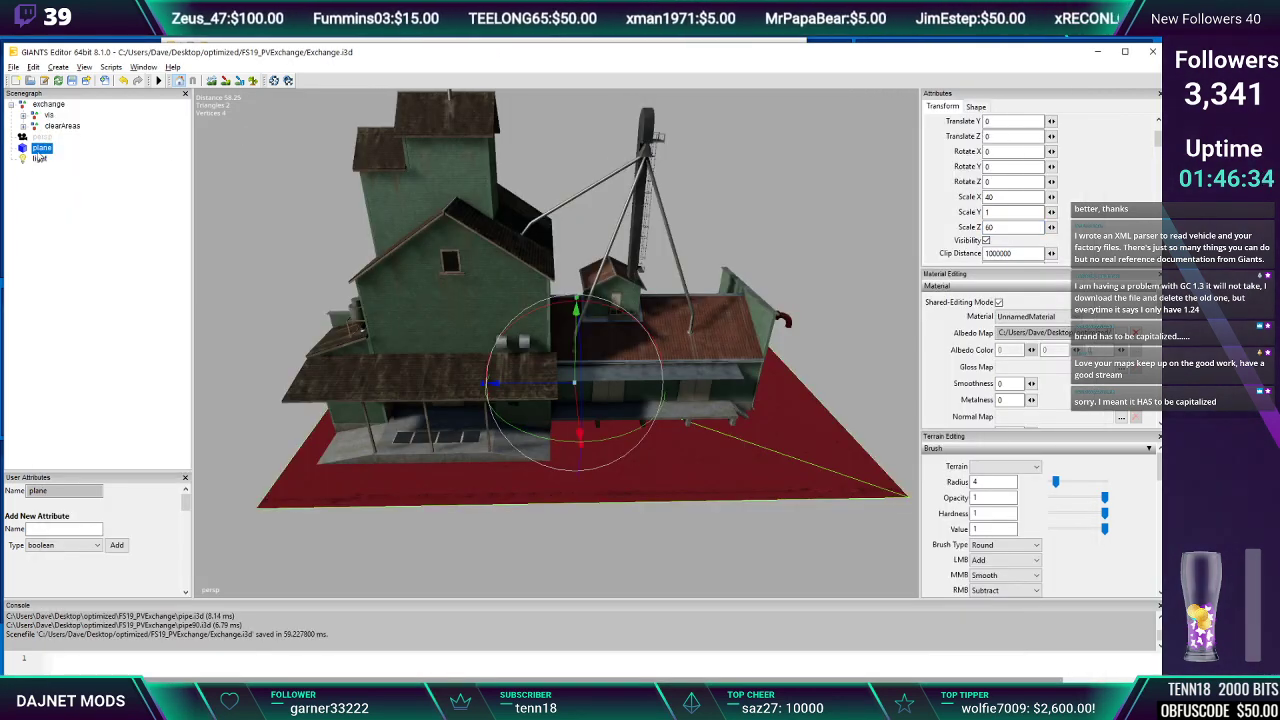
left_click(23, 127)
left_click(64, 137)
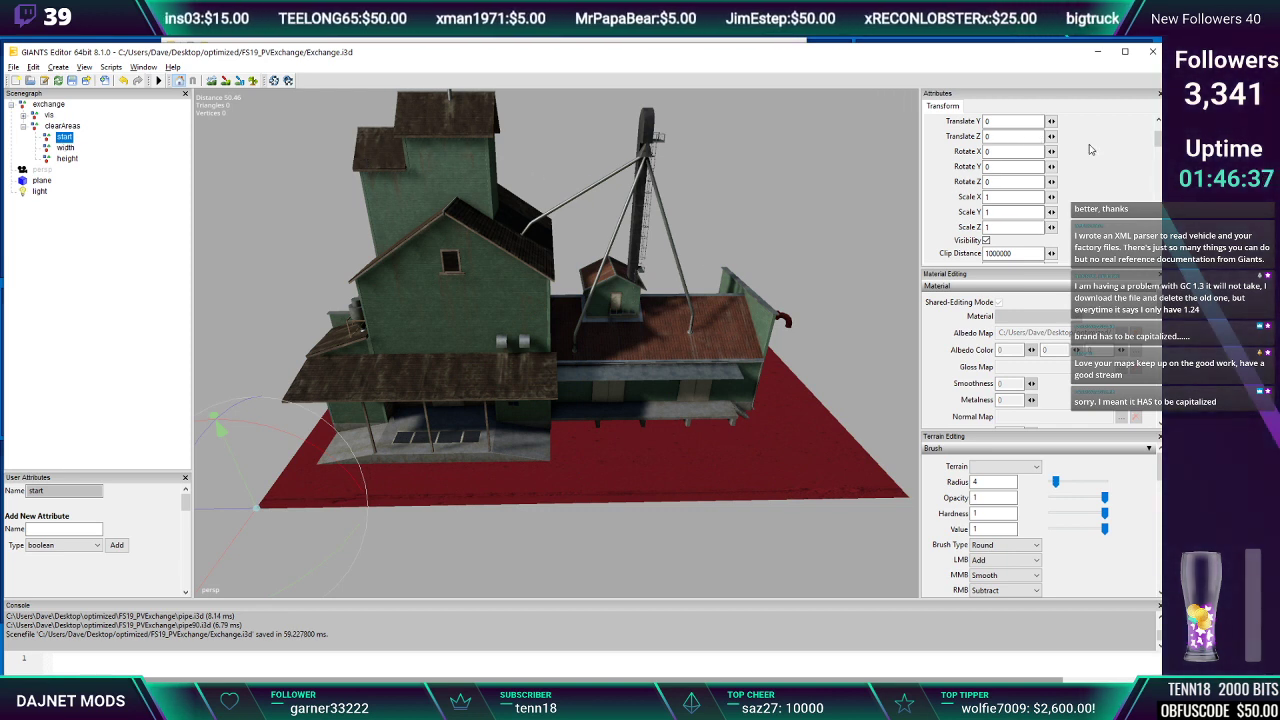
scroll(1158, 138, "up", 2)
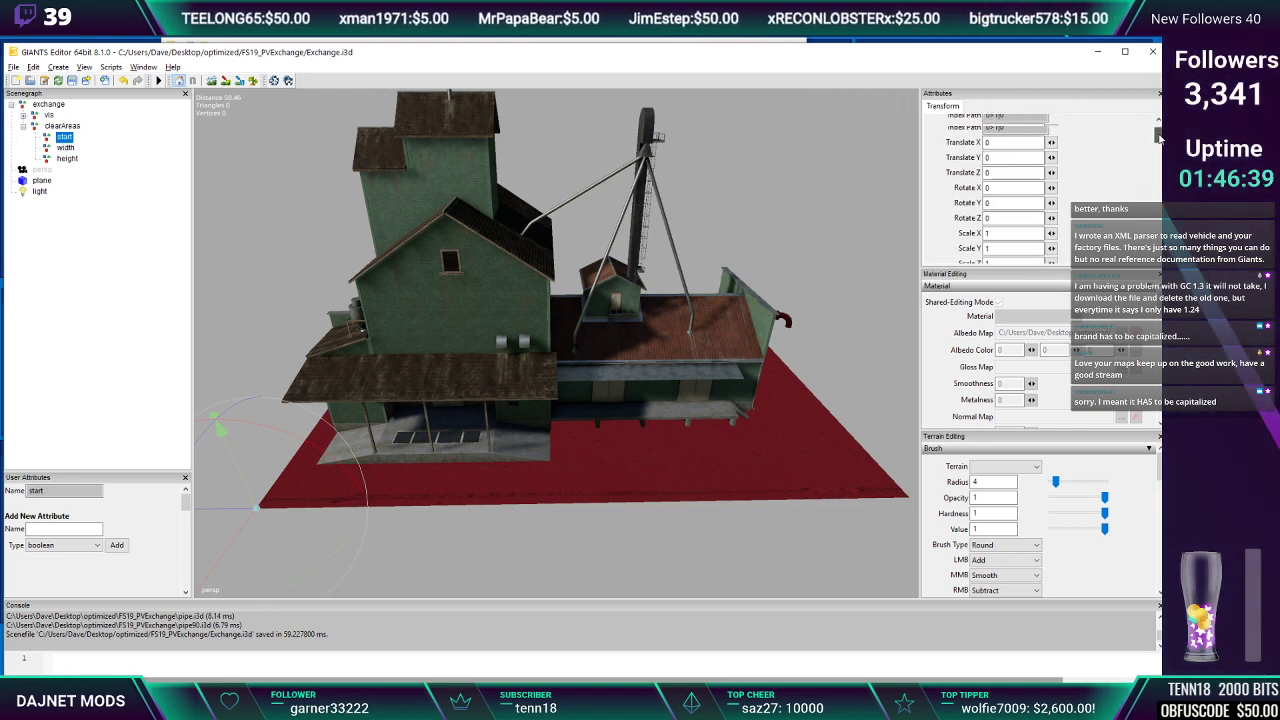
double_click(996, 150)
right_click(1000, 153)
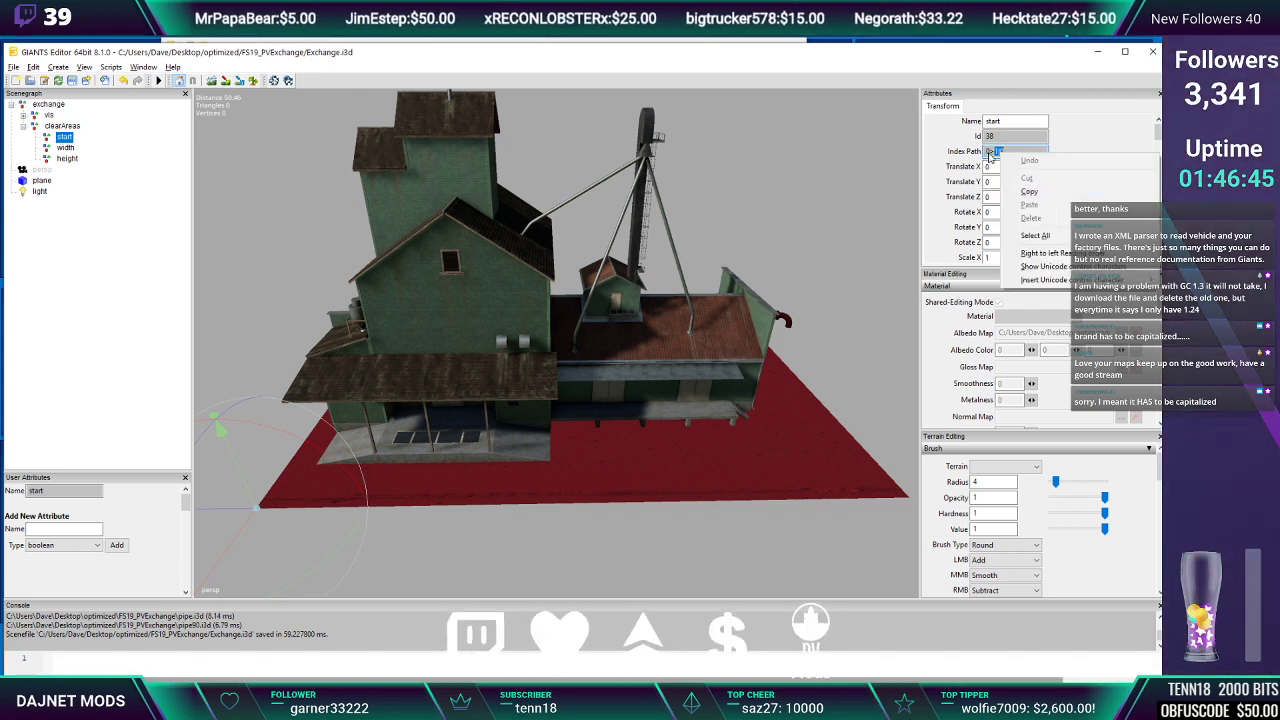
left_click(1027, 192)
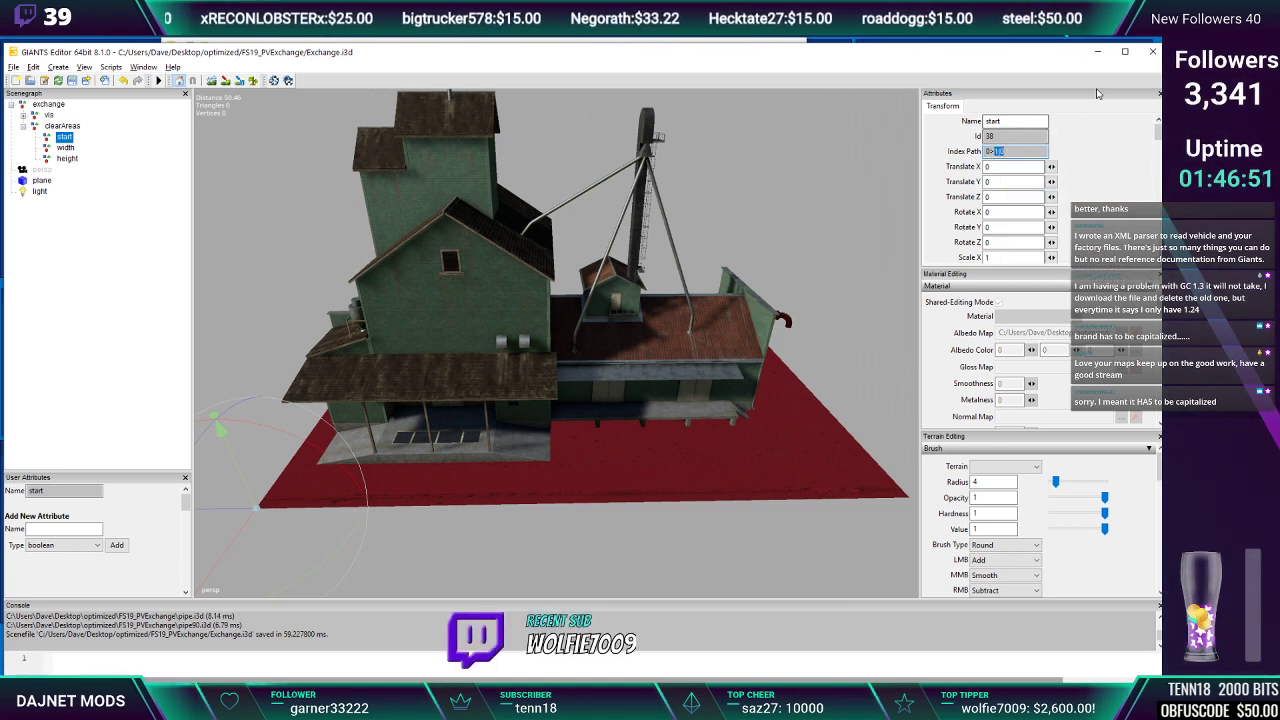
Set the clearArea startIndex in fruitExchange.xml to 1|0
key("alt+Tab")
double_click(238, 474)
type("1")
Check the width and height groups' index paths in Exchange.i3d and set the clearArea widthIndex to 1|1 and heightIndex to 1|2
left_click(494, 48)
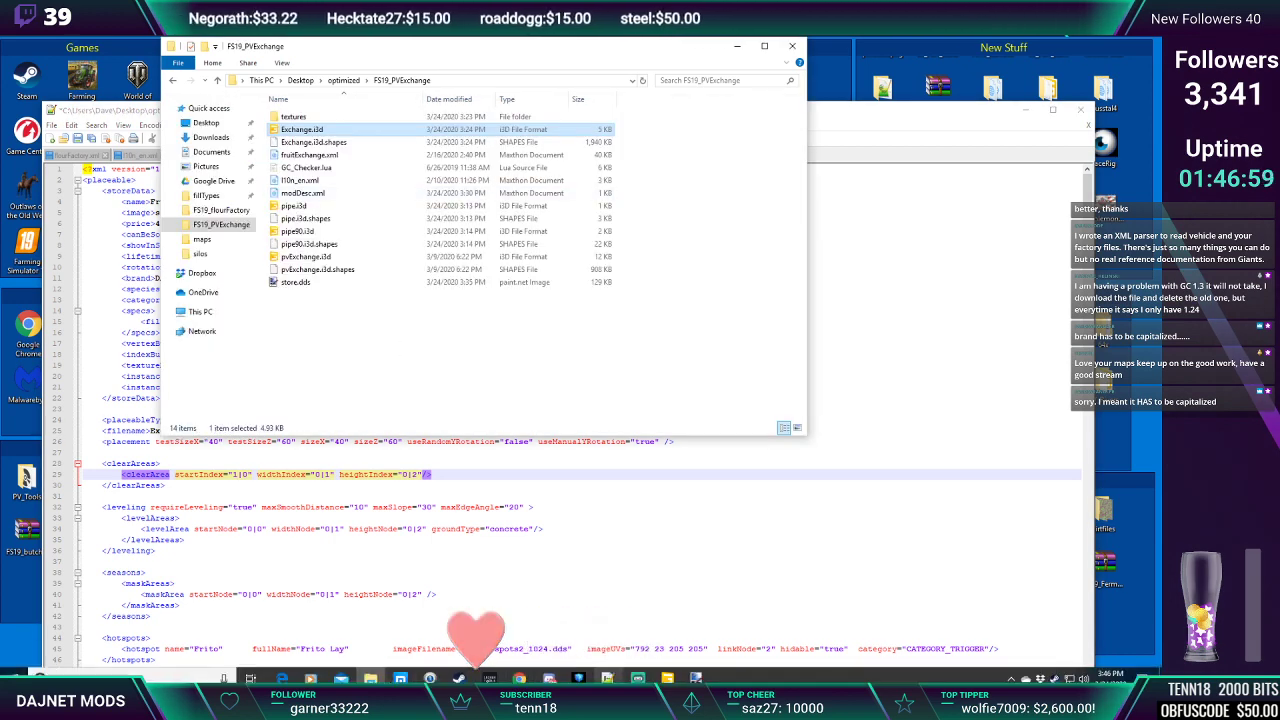
left_click(607, 679)
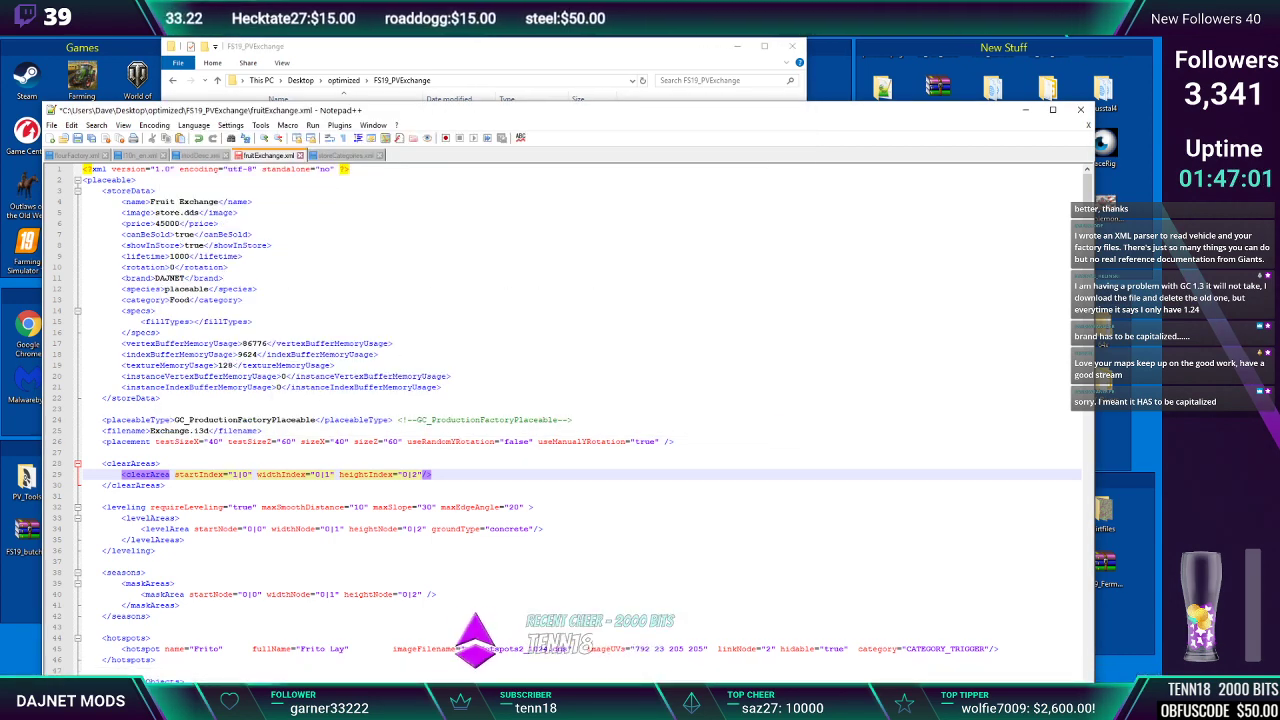
left_click(667, 679)
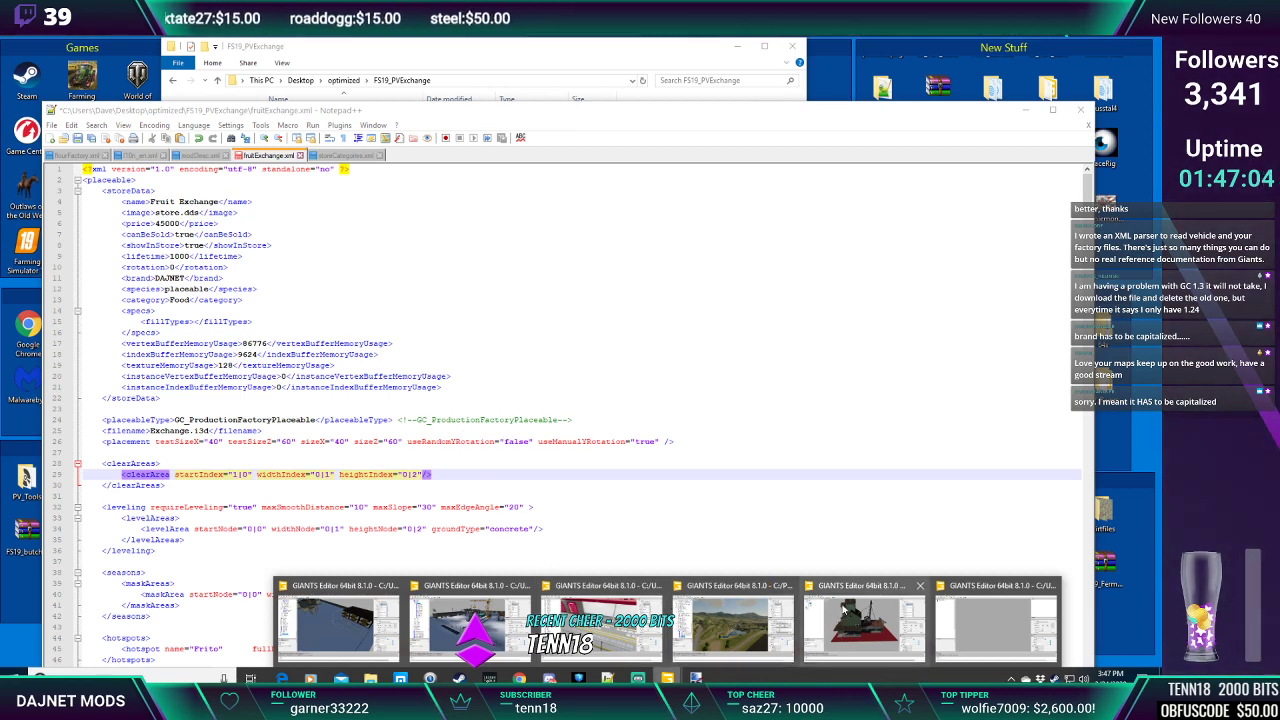
left_click(843, 586)
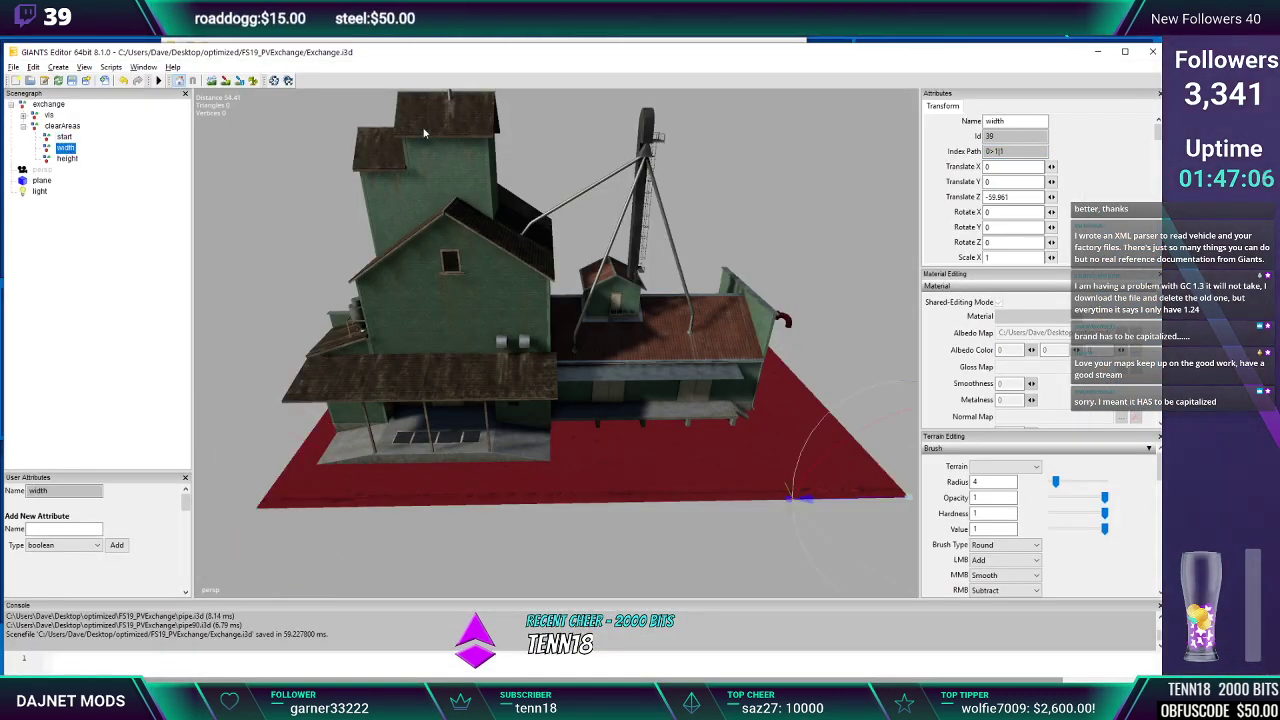
left_click(66, 158)
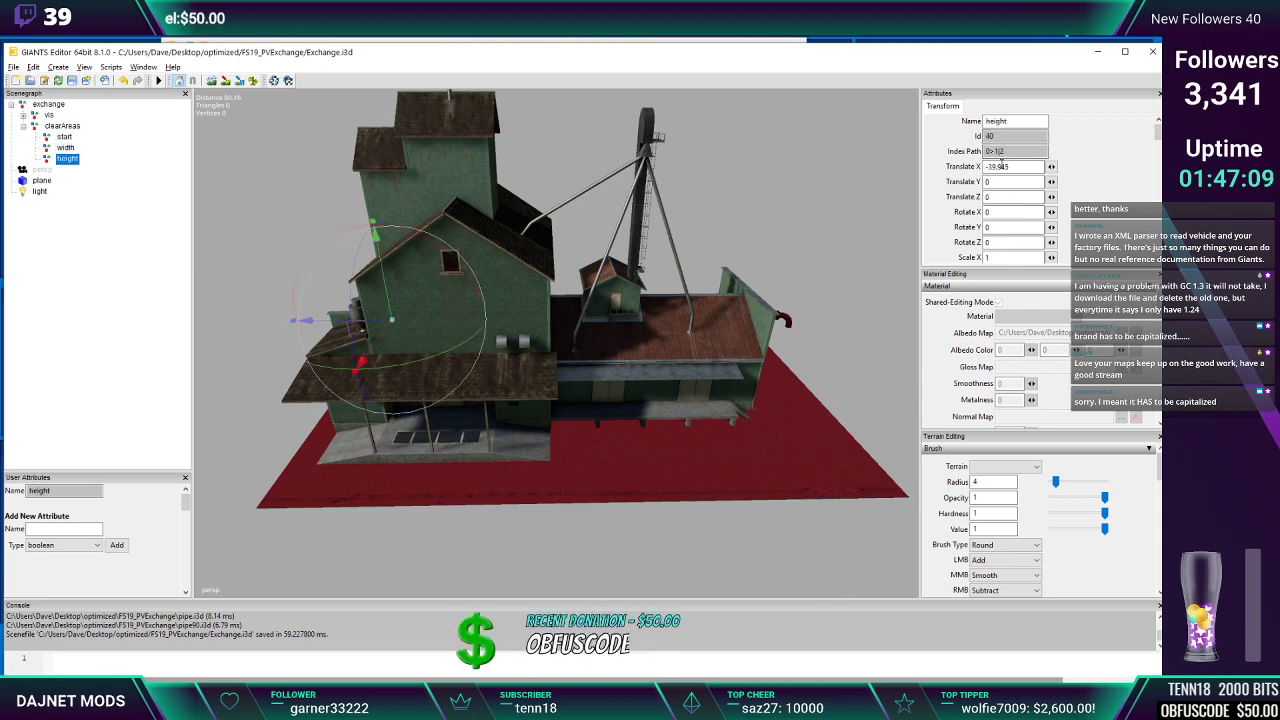
left_click(1097, 52)
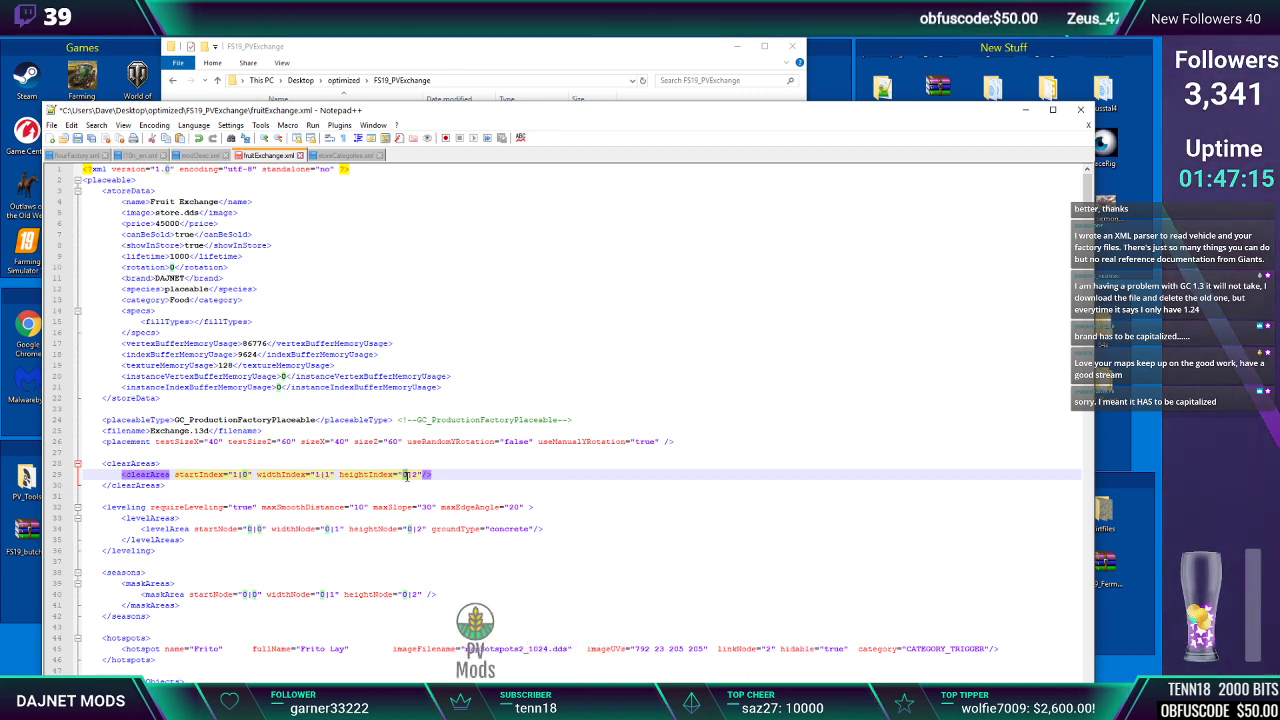
left_click(389, 540)
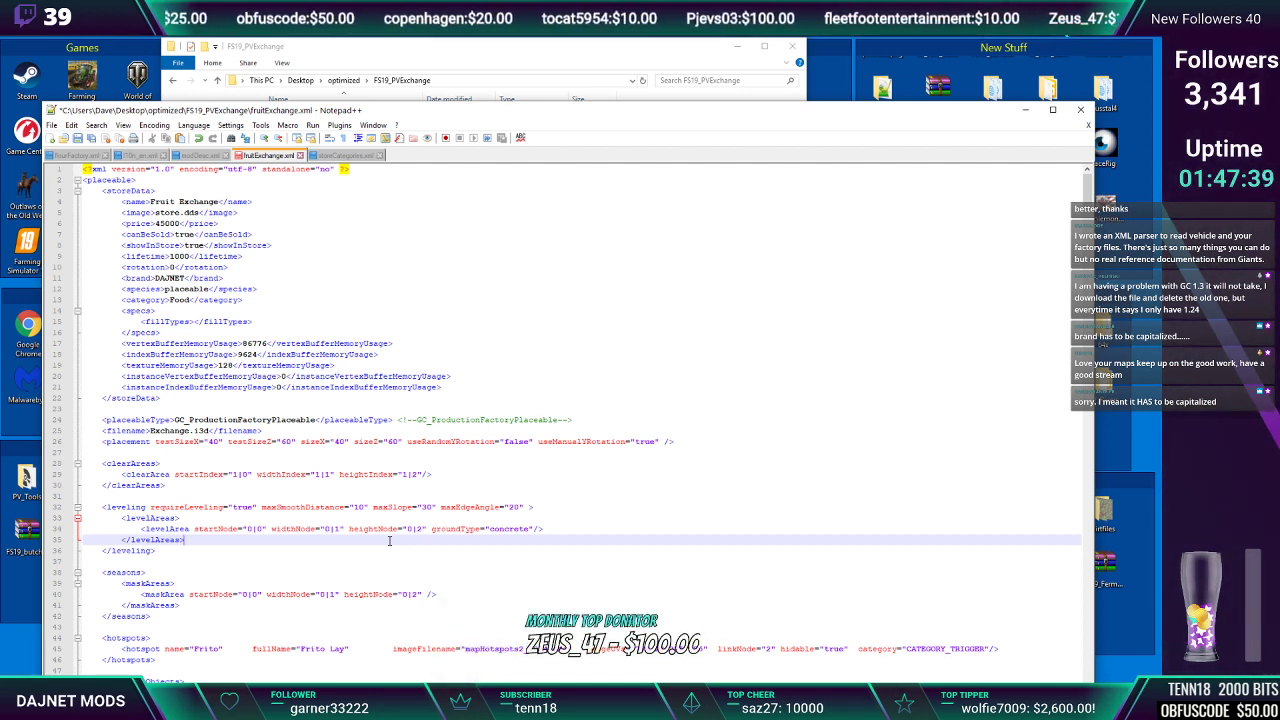
Review the clearArea indexes and the leveling entry's maxSmoothDistance, maxSlope and maxEdgeAngle attributes
left_click(232, 474)
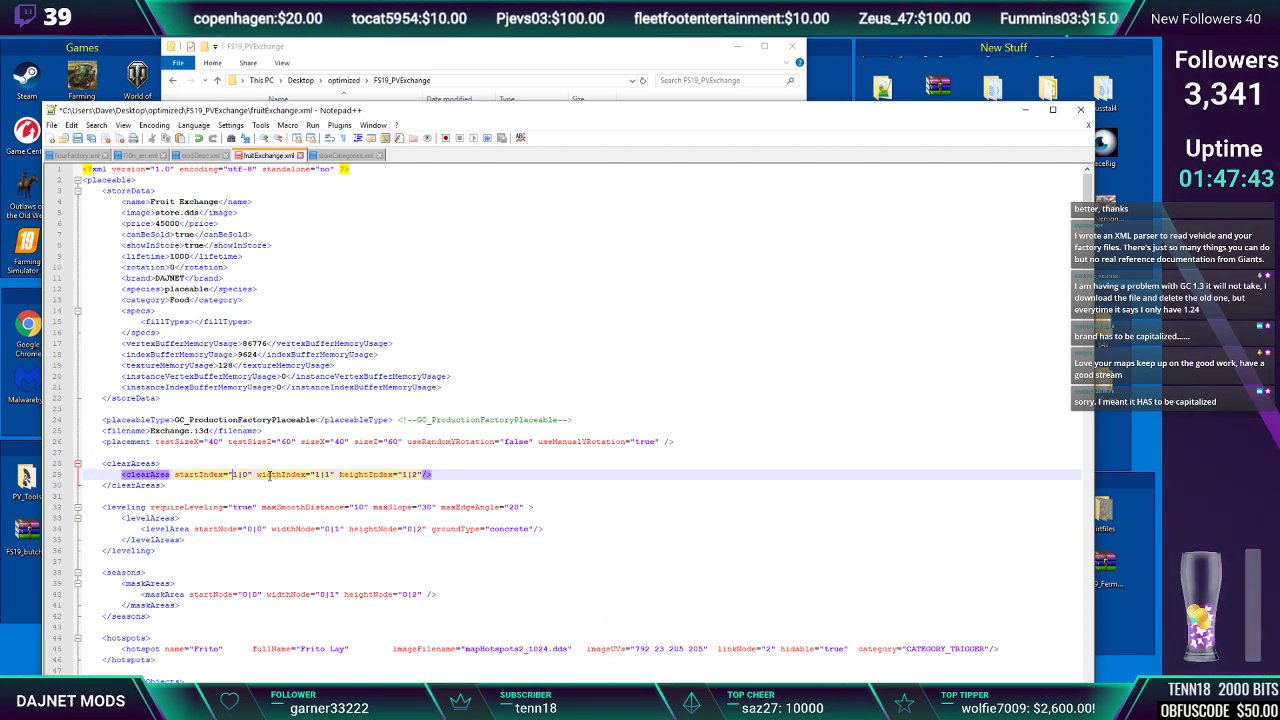
left_click(416, 481)
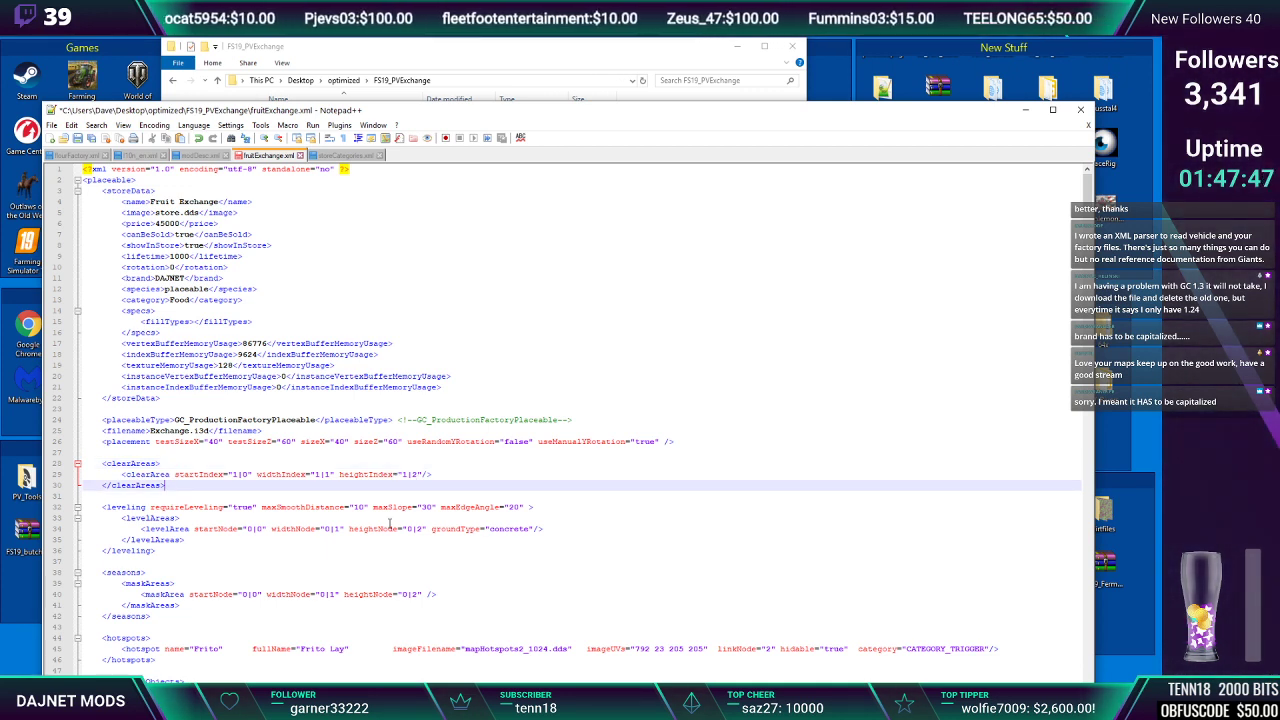
left_click(120, 507)
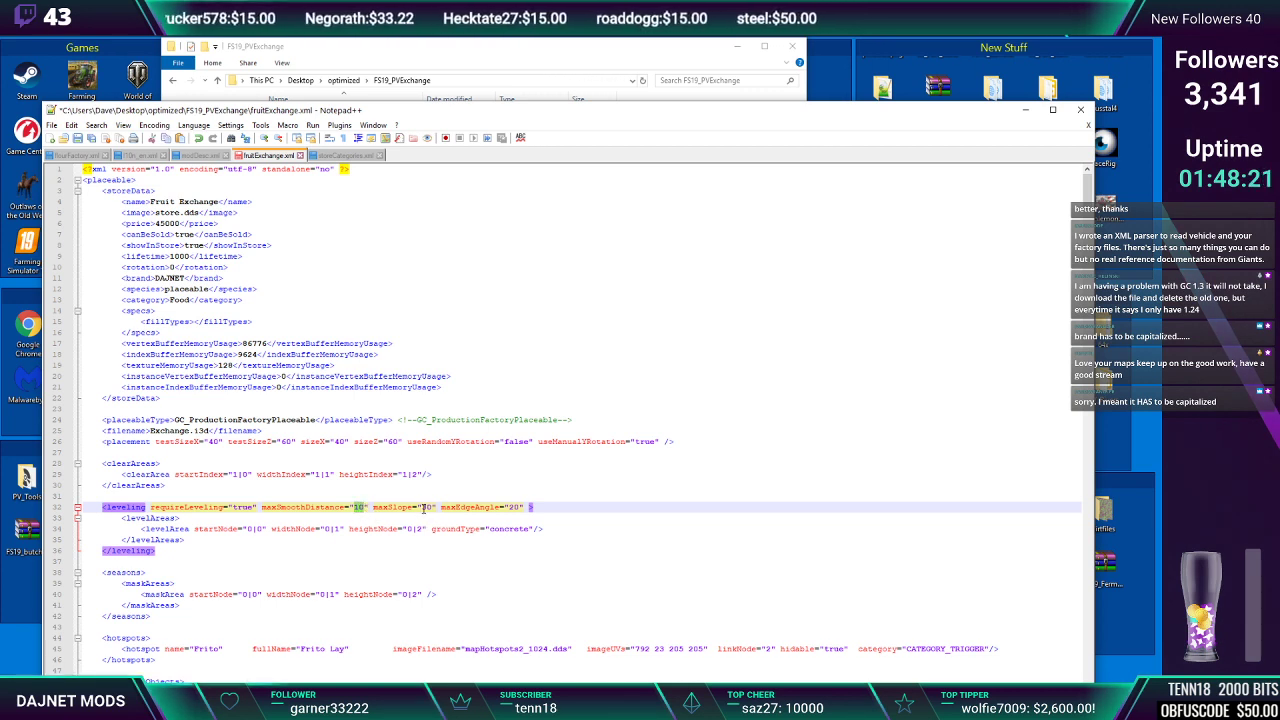
left_click(501, 507)
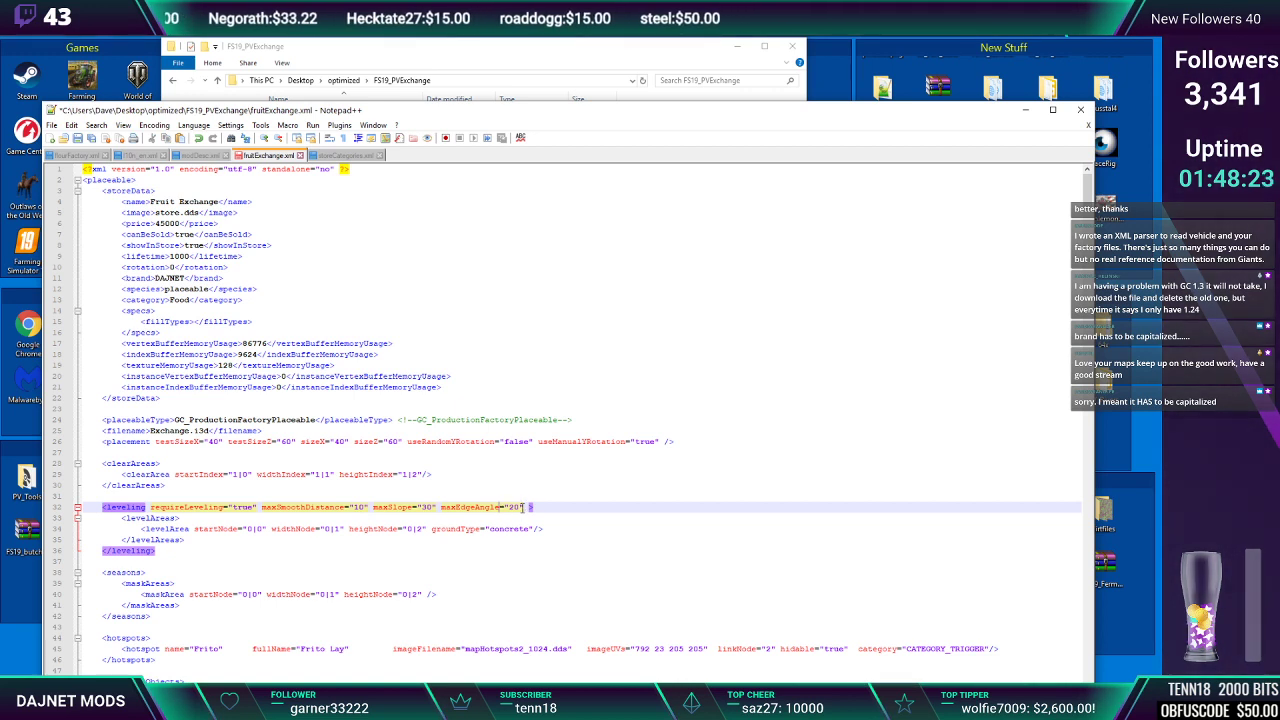
left_click_drag(521, 507, 260, 507)
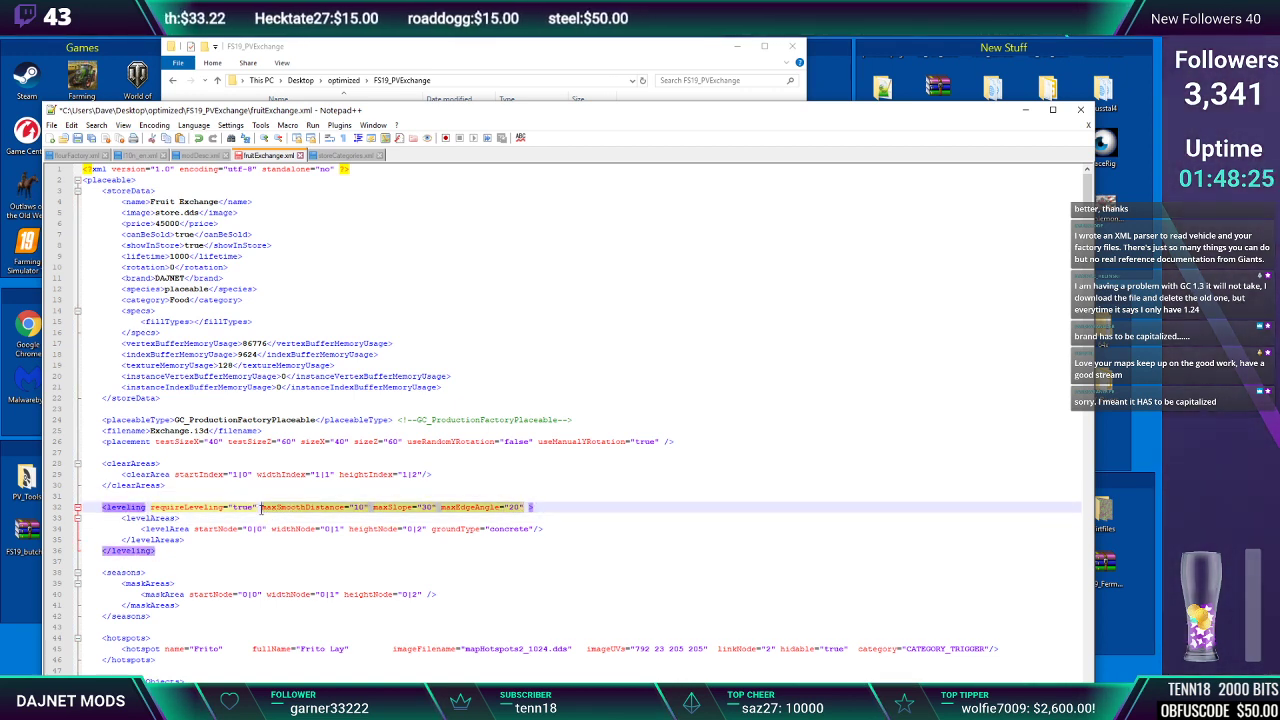
left_click(366, 494)
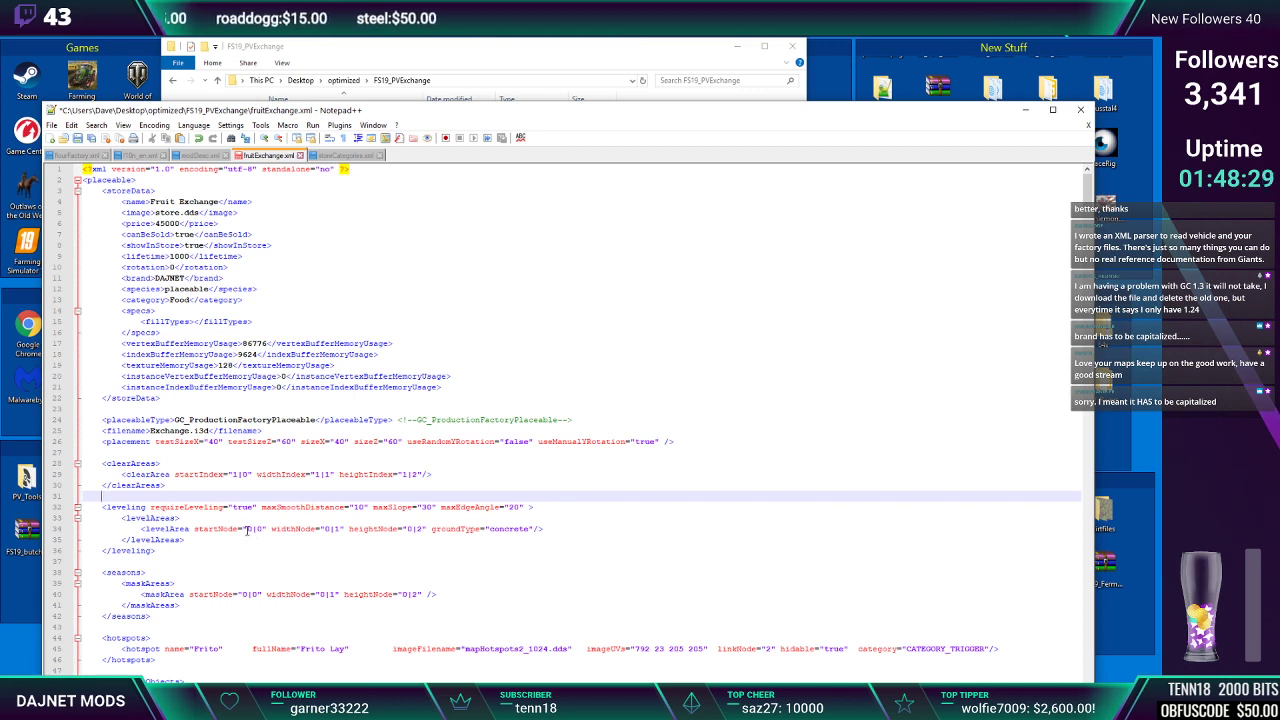
Match the levelArea nodes to the clear area: startNode 1|0, widthNode 1|1 and heightNode 1|2
left_click(247, 530)
left_click(238, 477)
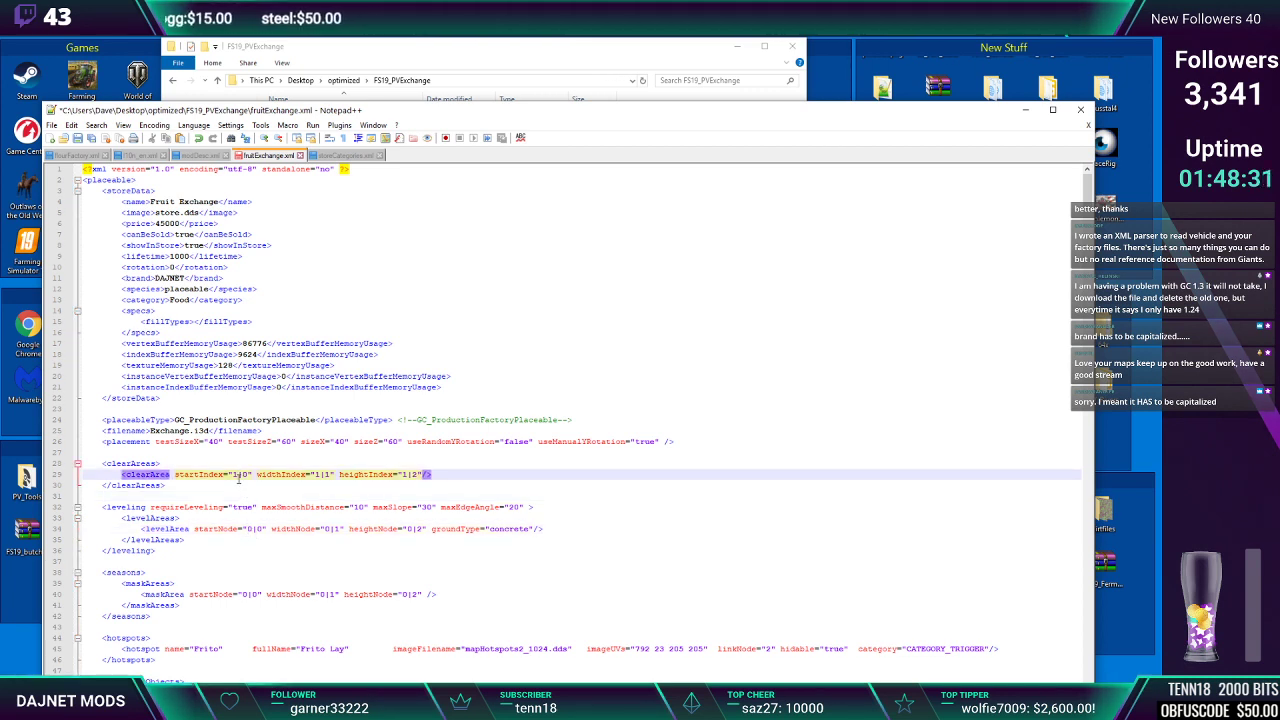
left_click(248, 530)
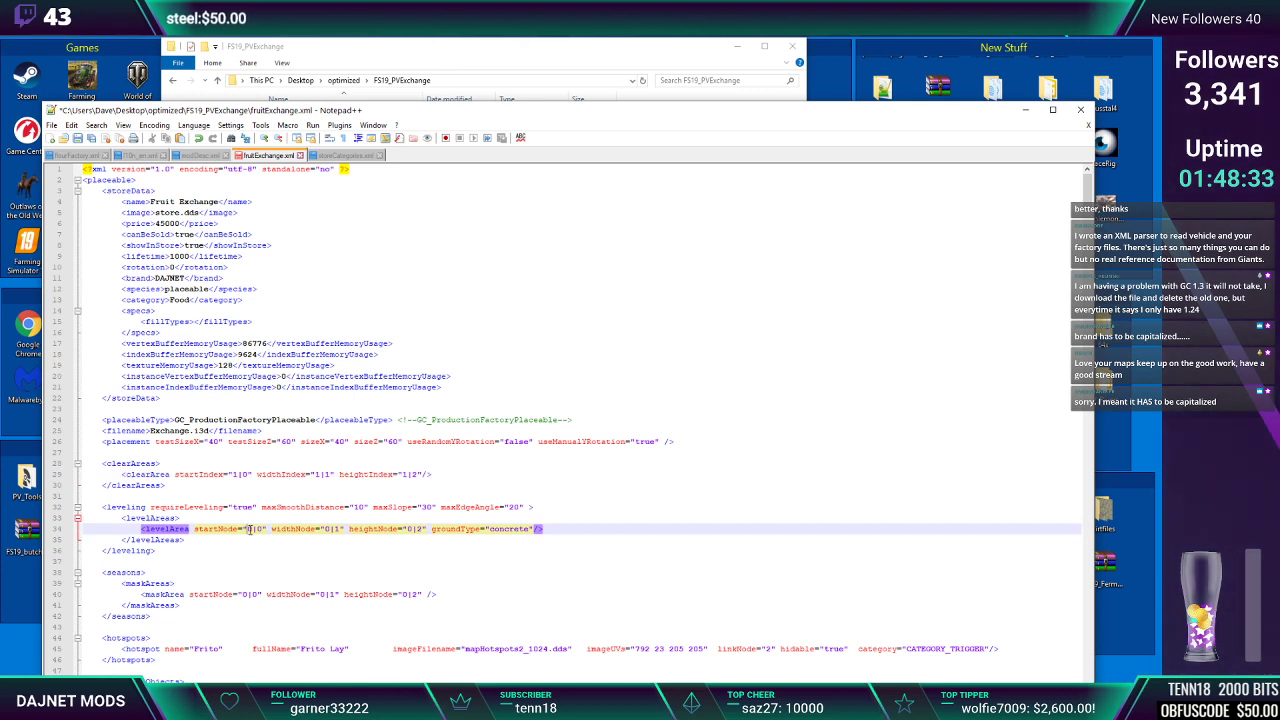
type("1")
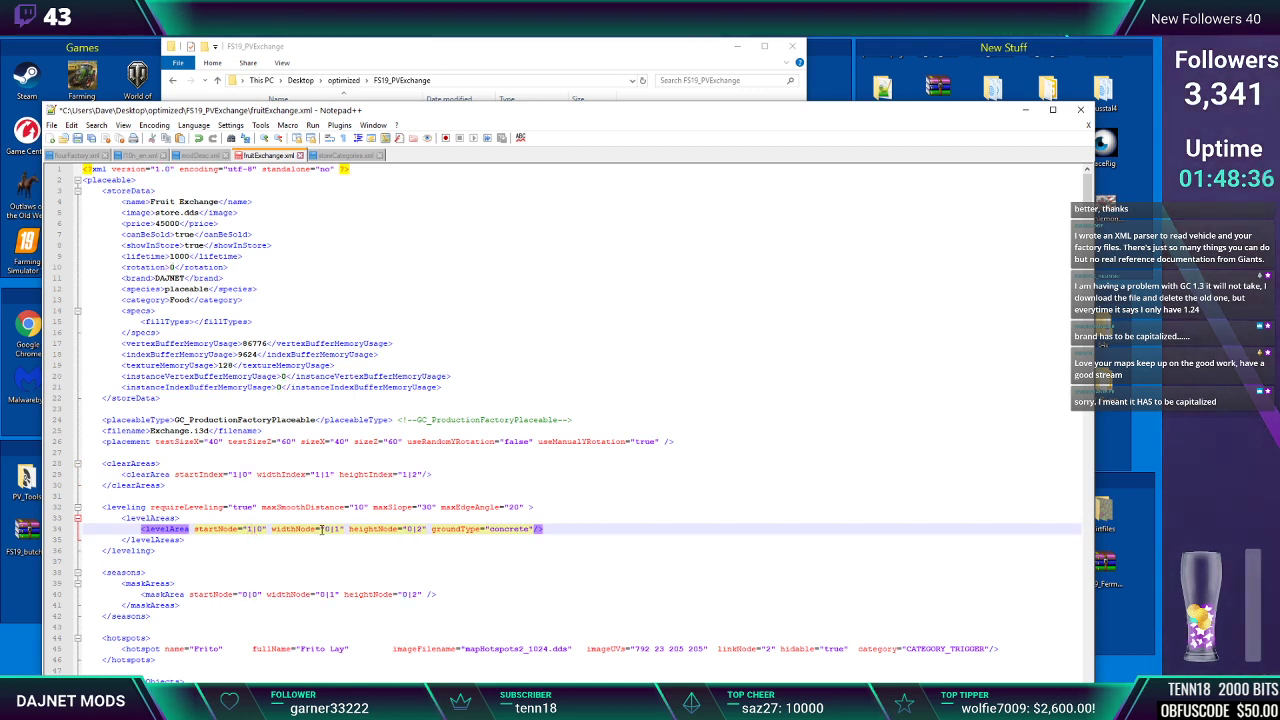
double_click(326, 529)
type("1")
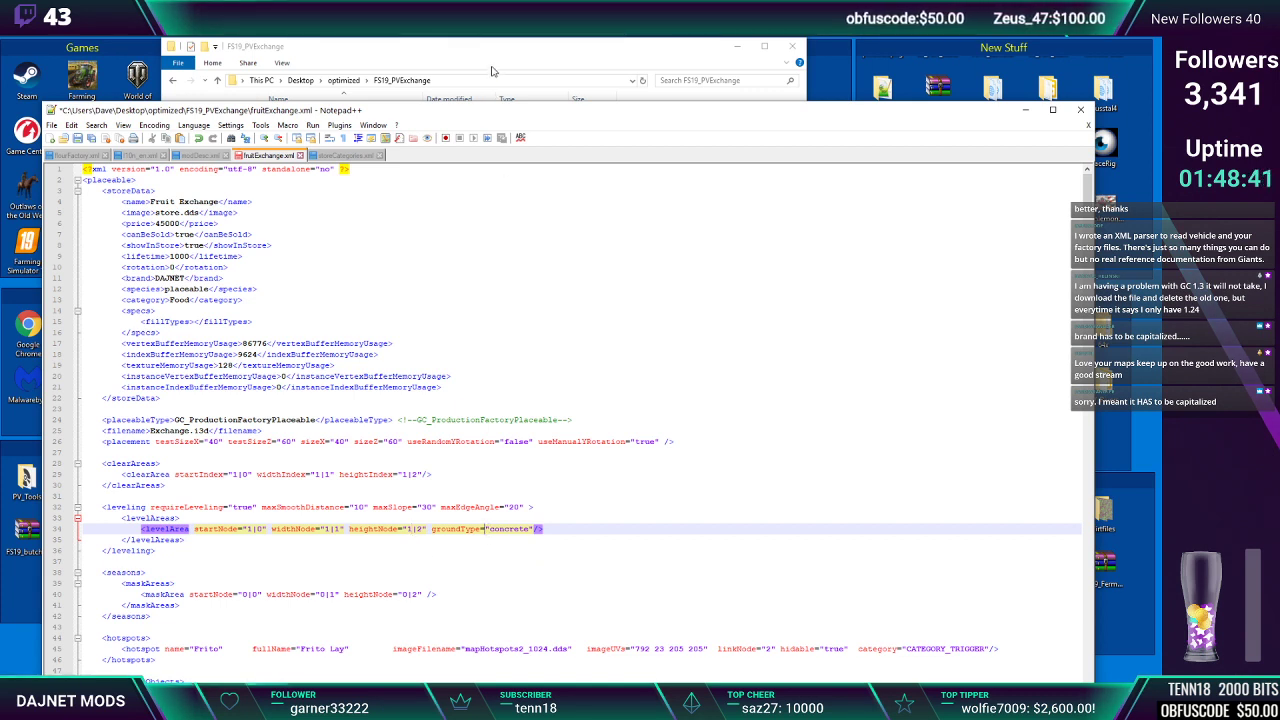
Examine the groundType value of the levelArea entry
double_click(492, 528)
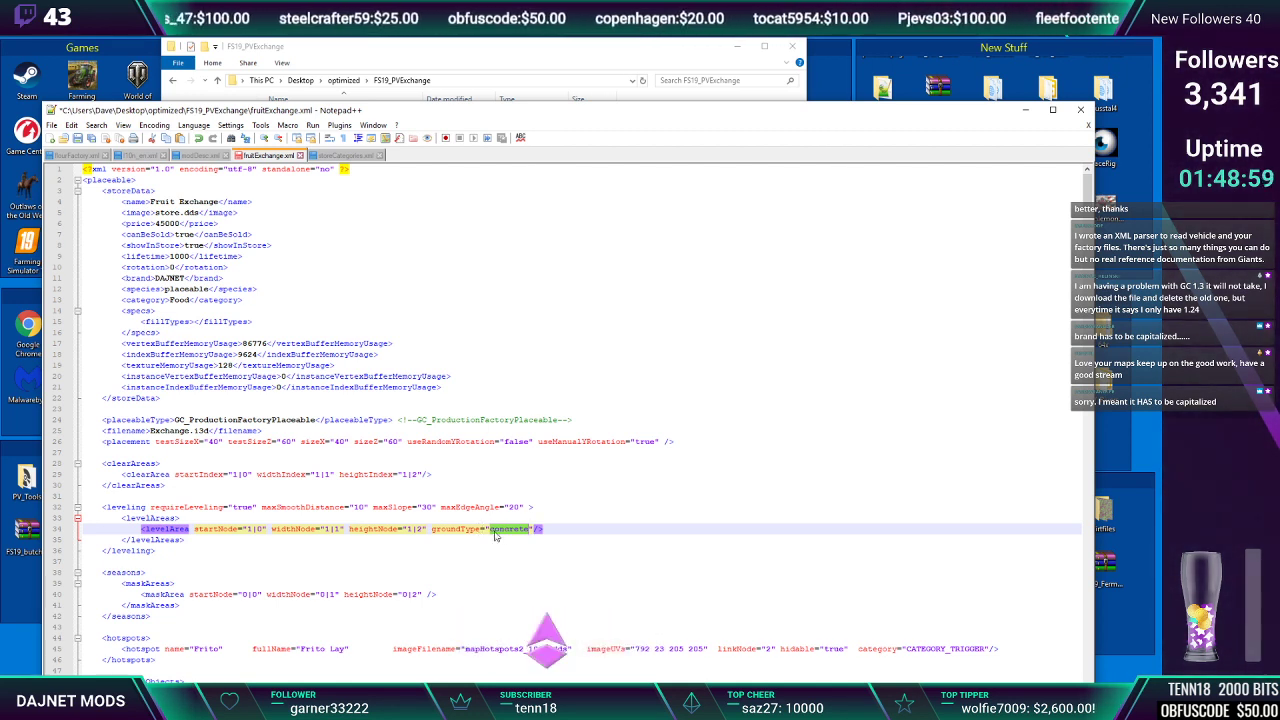
left_click(493, 529)
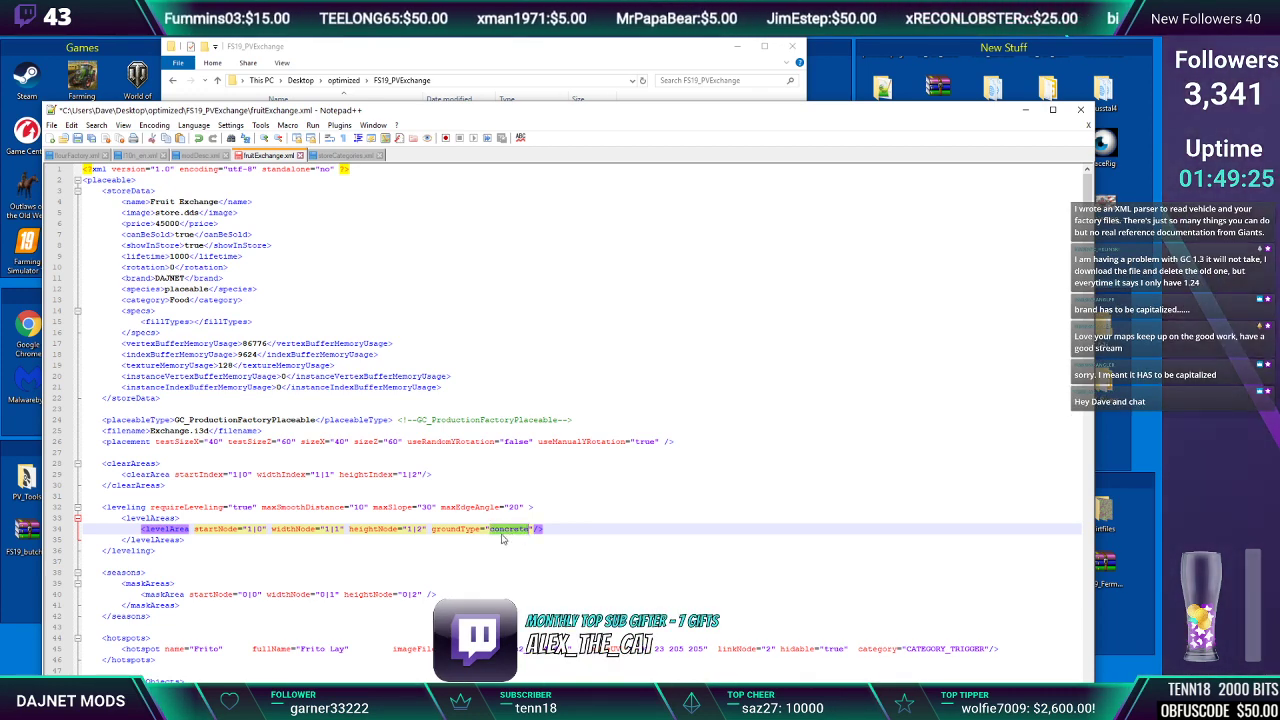
left_click(498, 536)
left_click(494, 529)
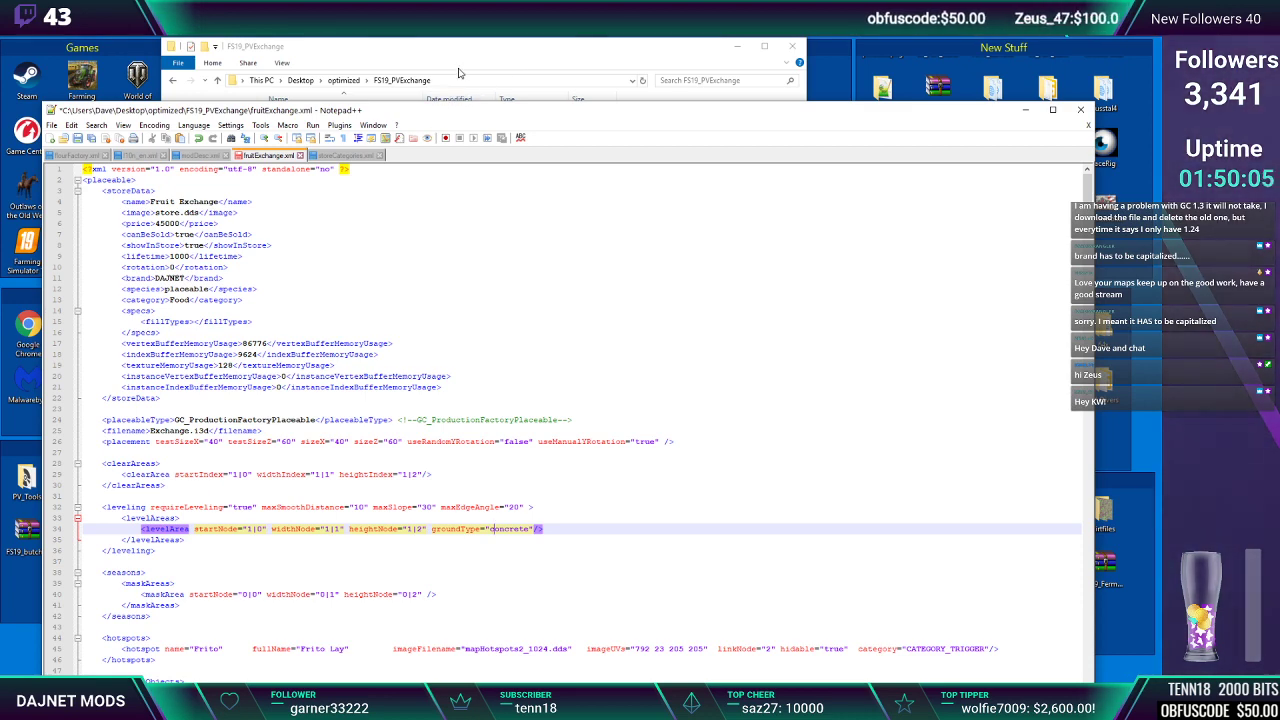
Switch to Exchange.i3d in GIANTS Editor, duplicate the clearAreas group and rename the copy seasonsMask
key("alt+Tab")
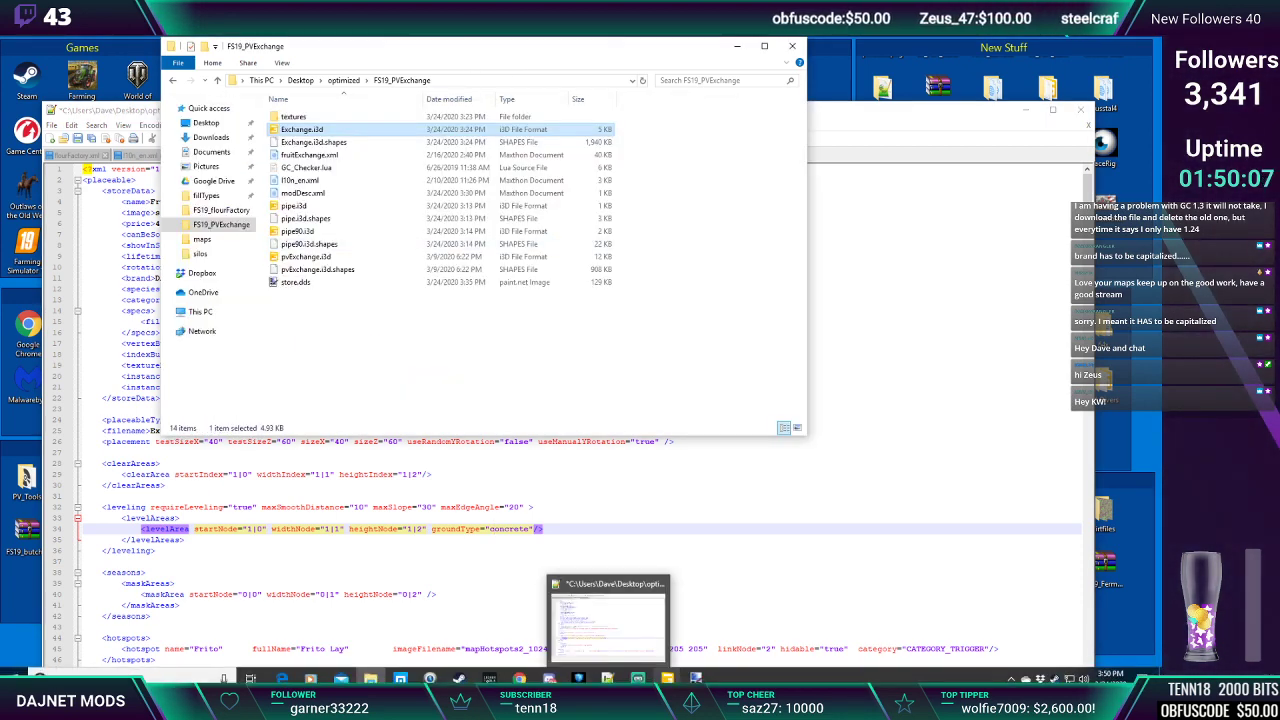
mouse_move(667, 679)
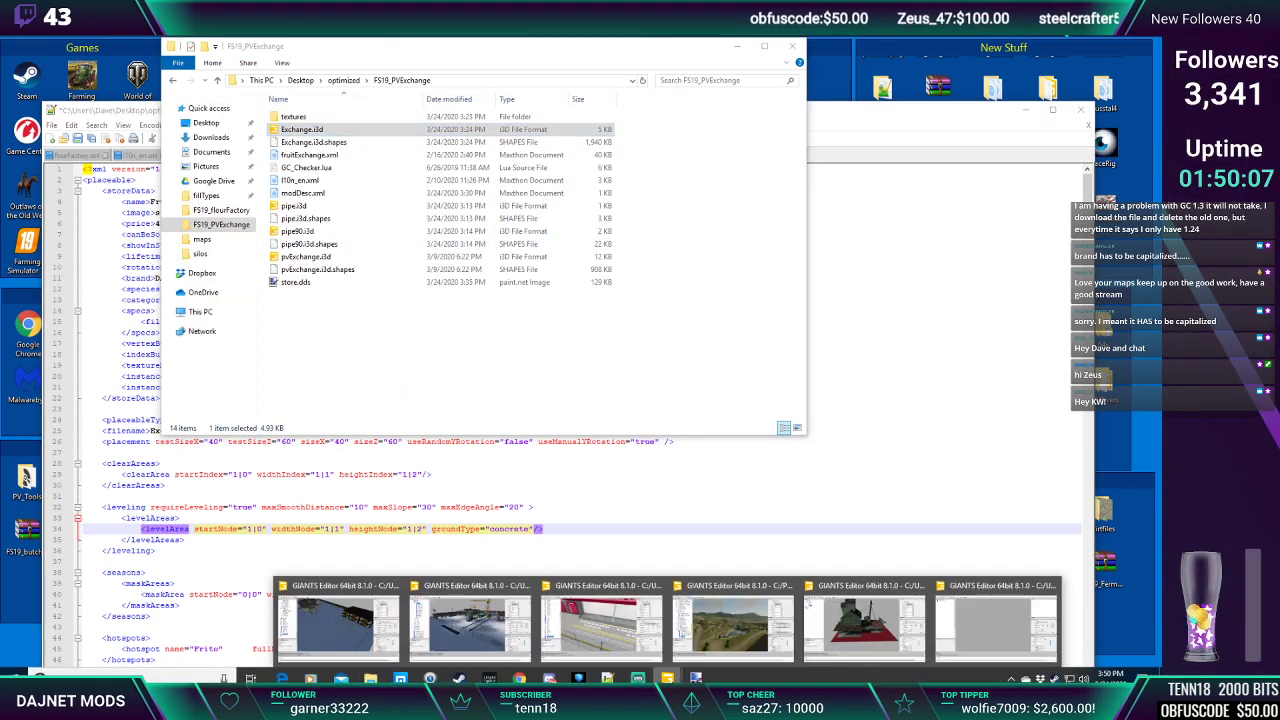
left_click(858, 592)
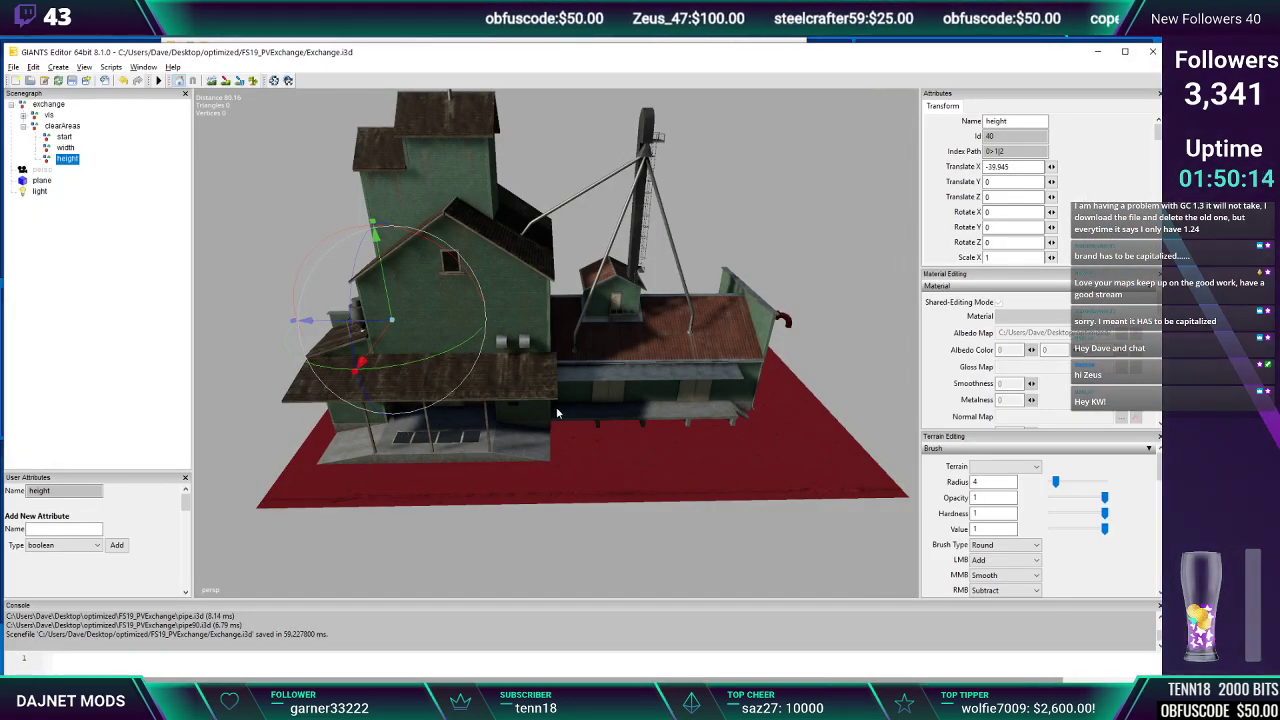
left_click(62, 126)
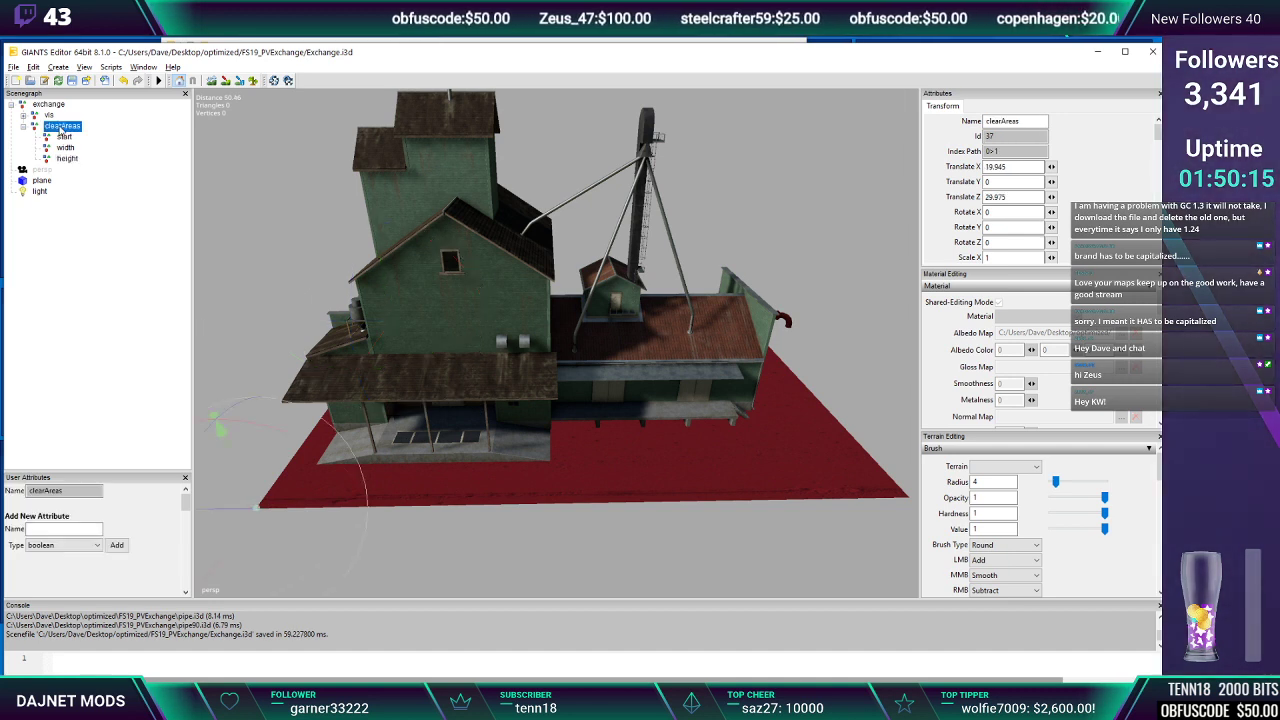
key("ctrl+d")
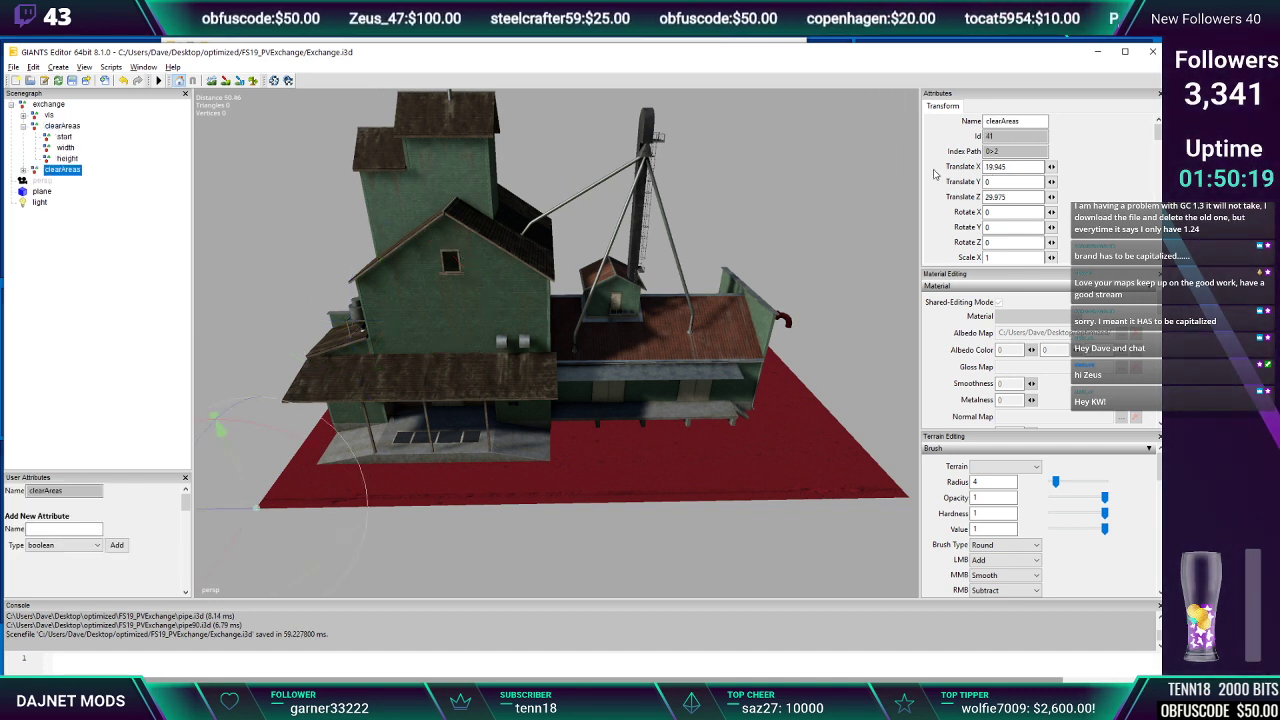
double_click(1028, 121)
type("seas")
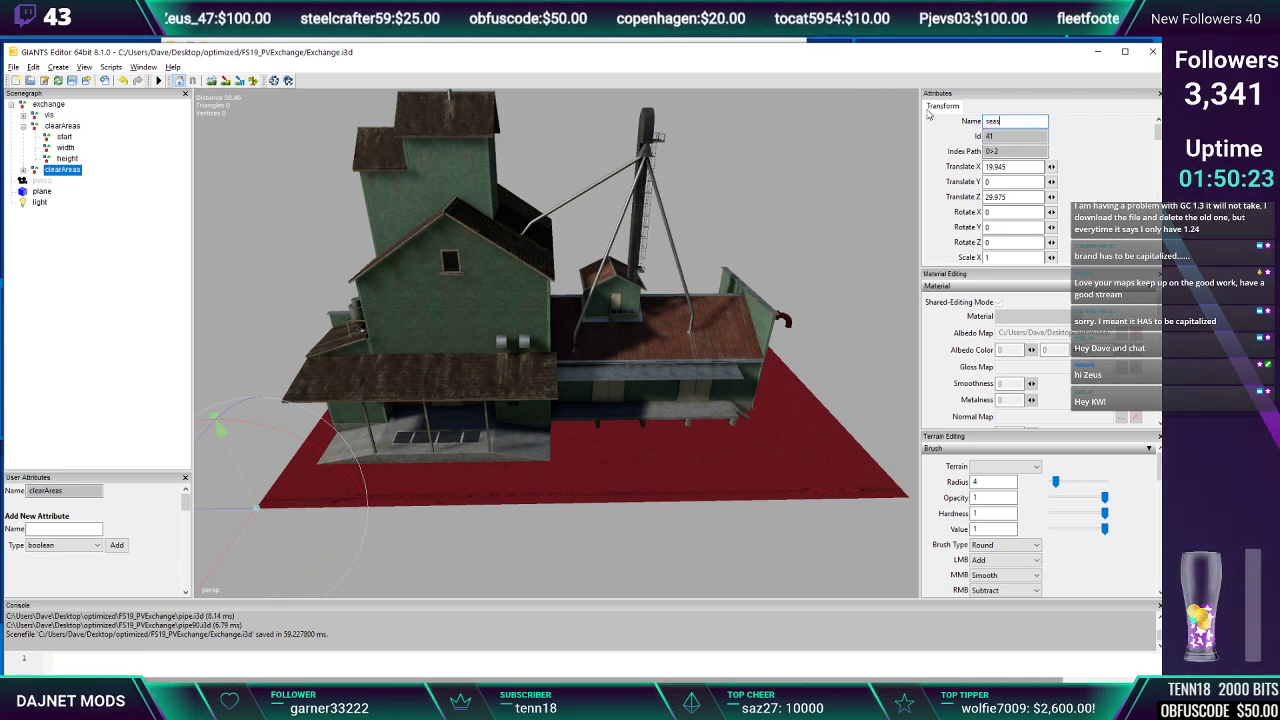
type("ons mask")
key("Return")
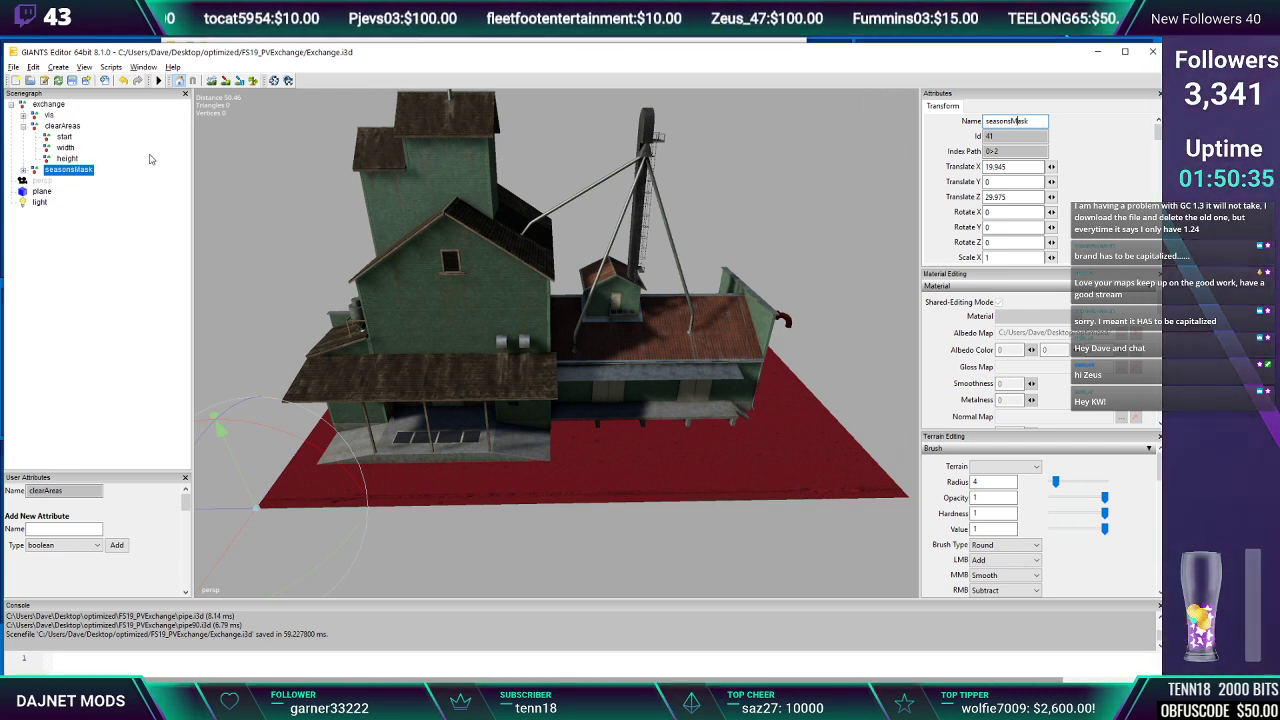
Move the seasonsMask group to the outer front corner of the concrete ramp, at about X 14.45 and Z 27.13
left_click_drag(464, 415, 494, 437, "alt")
scroll(518, 426, "up", 6)
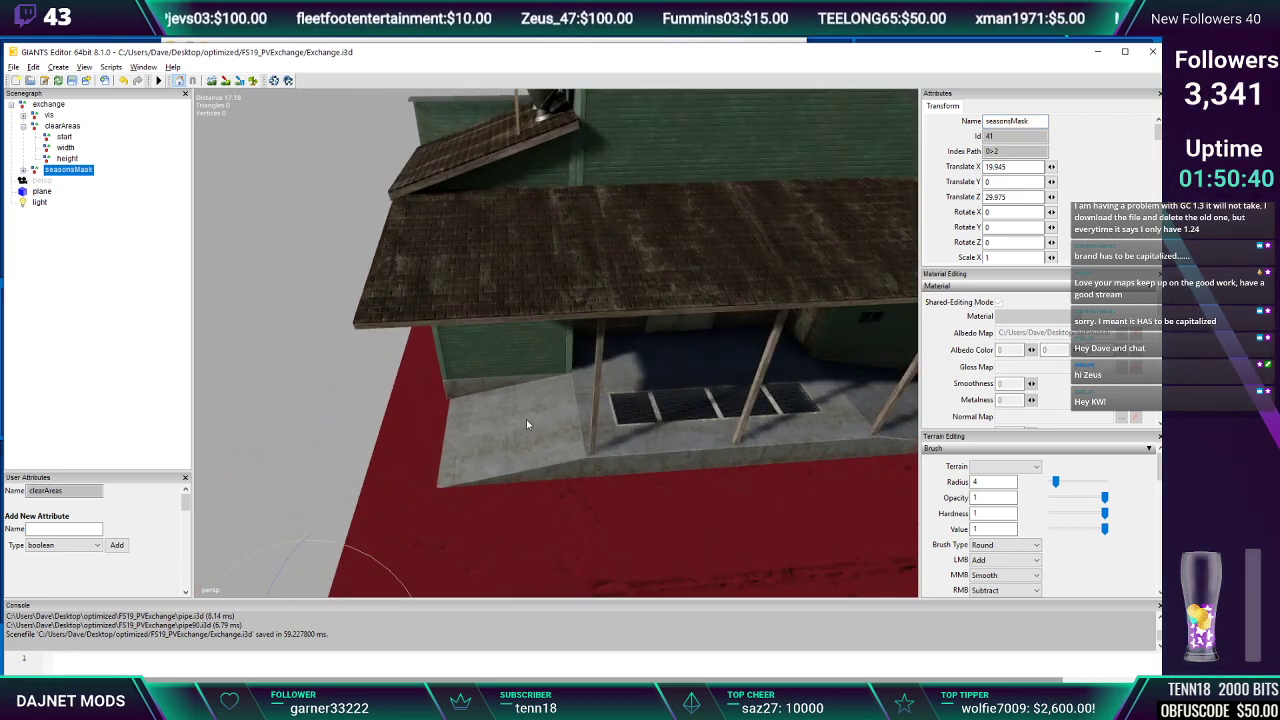
scroll(527, 422, "up", 5)
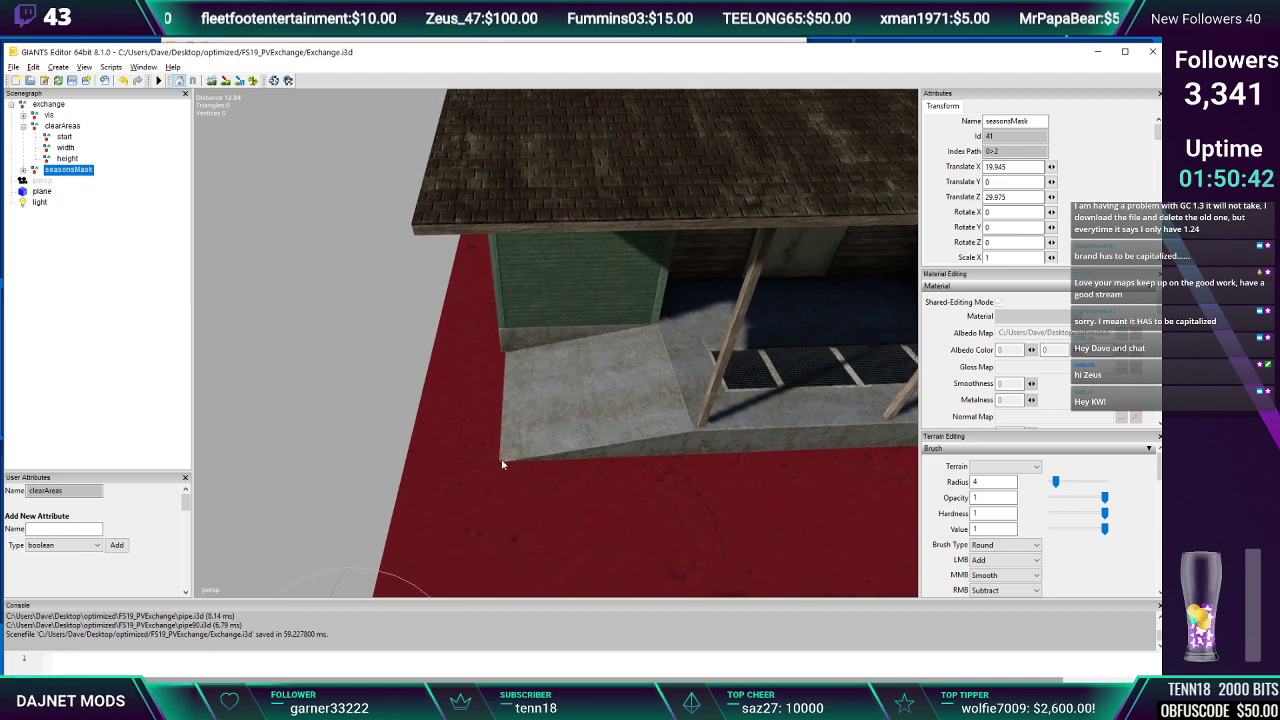
left_click(503, 463)
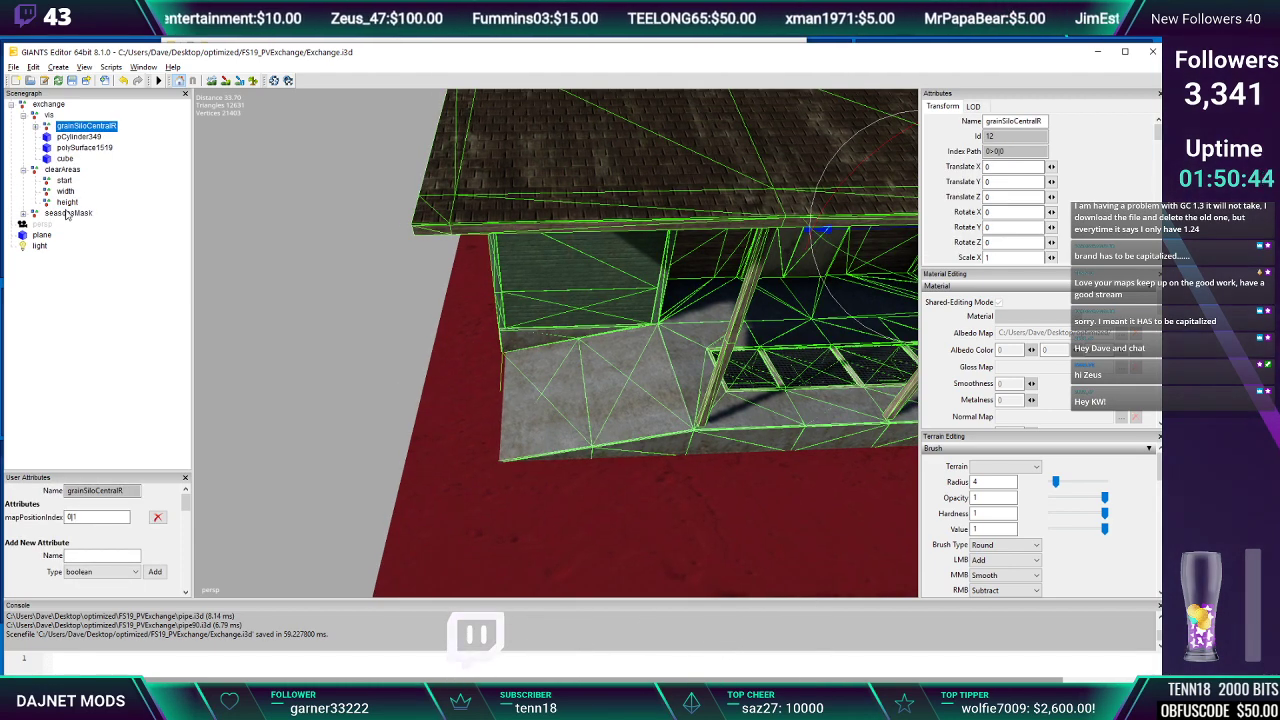
left_click(67, 213)
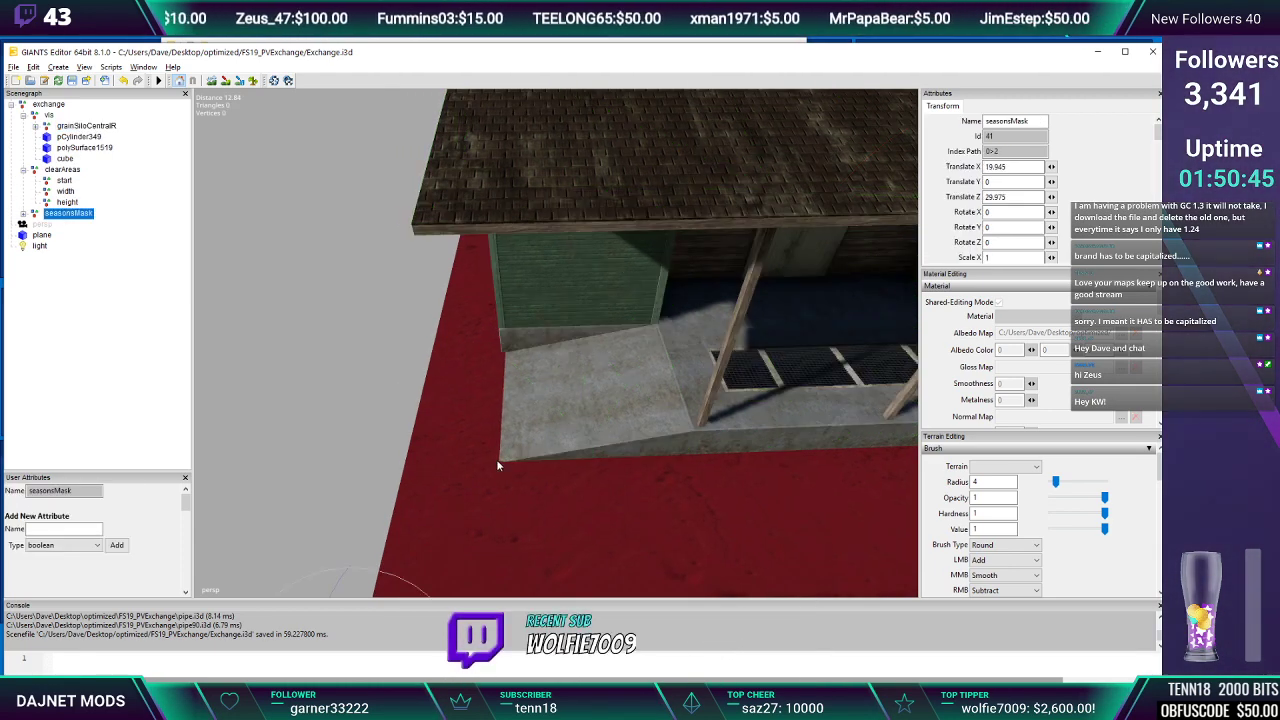
key("ctrl+b")
left_click_drag(501, 483, 501, 488)
Move the seasonsMask width node along Z to about -48.2, past the small steps at the building's far end
left_click(23, 213)
left_click(64, 224)
left_click(65, 235)
key("f")
middle_click_drag(457, 299, 399, 299, "alt")
left_click_drag(720, 378, 561, 384)
middle_click_drag(570, 391, 559, 381, "alt")
left_click_drag(562, 382, 507, 381, "alt")
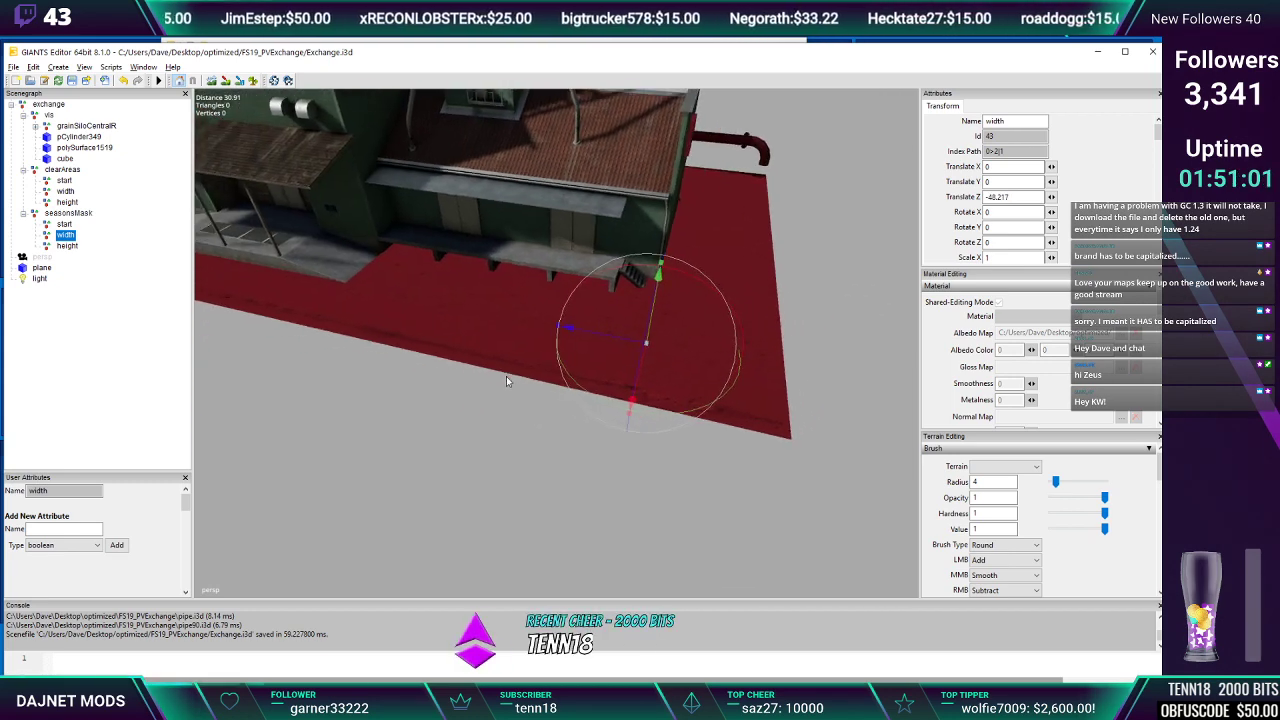
middle_click_drag(506, 381, 497, 383, "alt")
left_click_drag(497, 383, 426, 380, "alt")
middle_click_drag(426, 380, 417, 381, "alt")
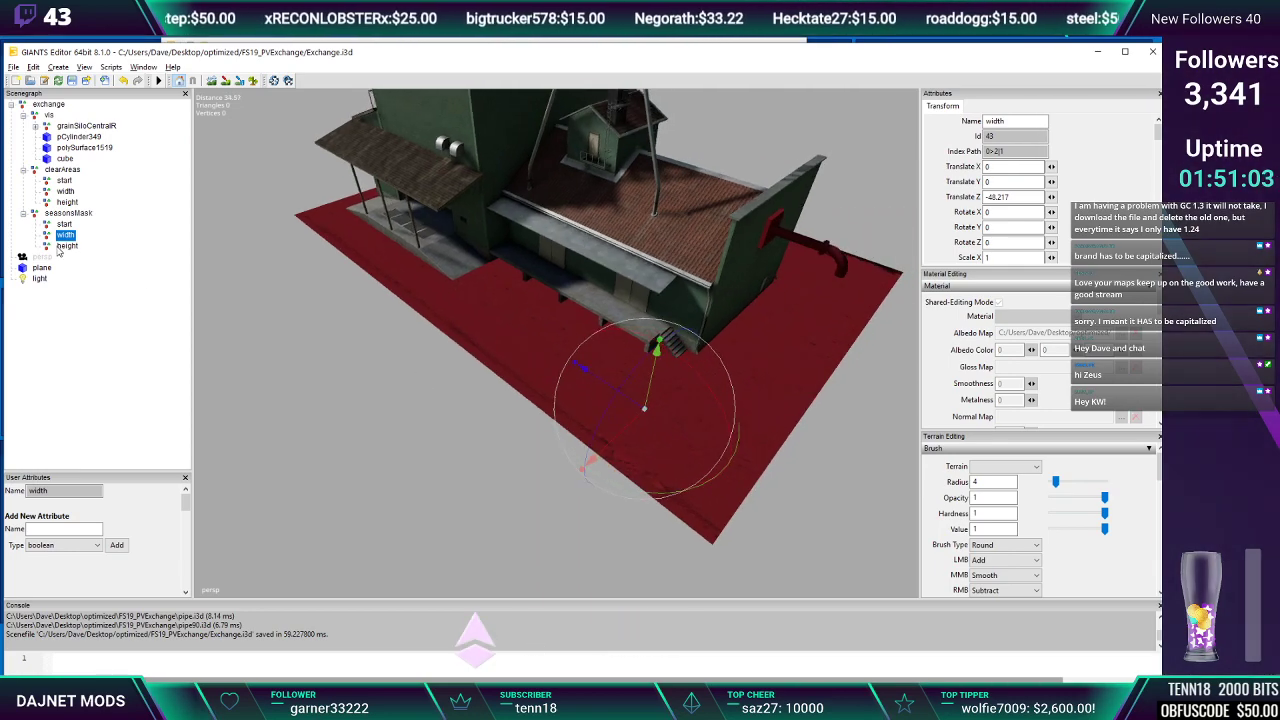
Move the seasonsMask height node along X to about -28.9, in line with the building's rear wall
left_click(64, 246)
left_click_drag(403, 294, 630, 350, "alt")
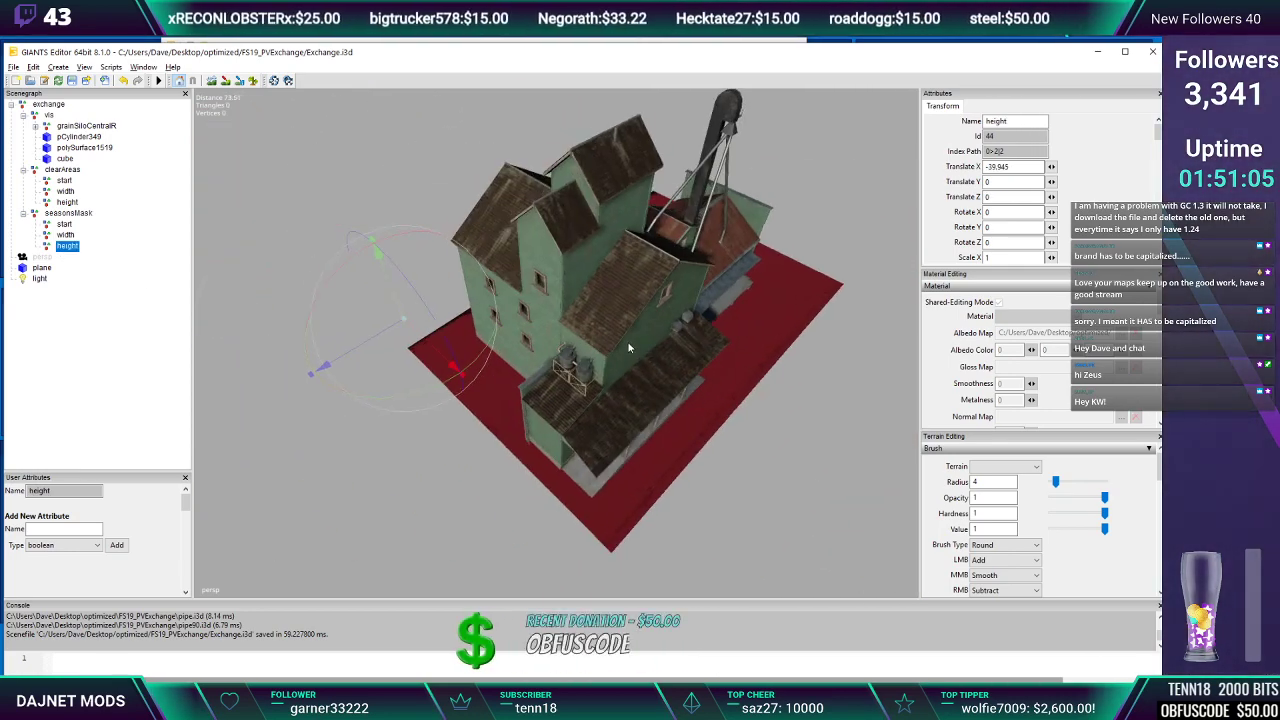
scroll(630, 350, "up", 5)
middle_click_drag(630, 350, 676, 327, "alt")
left_click_drag(676, 327, 693, 318, "alt")
scroll(693, 318, "up", 2)
middle_click_drag(693, 318, 715, 314, "alt")
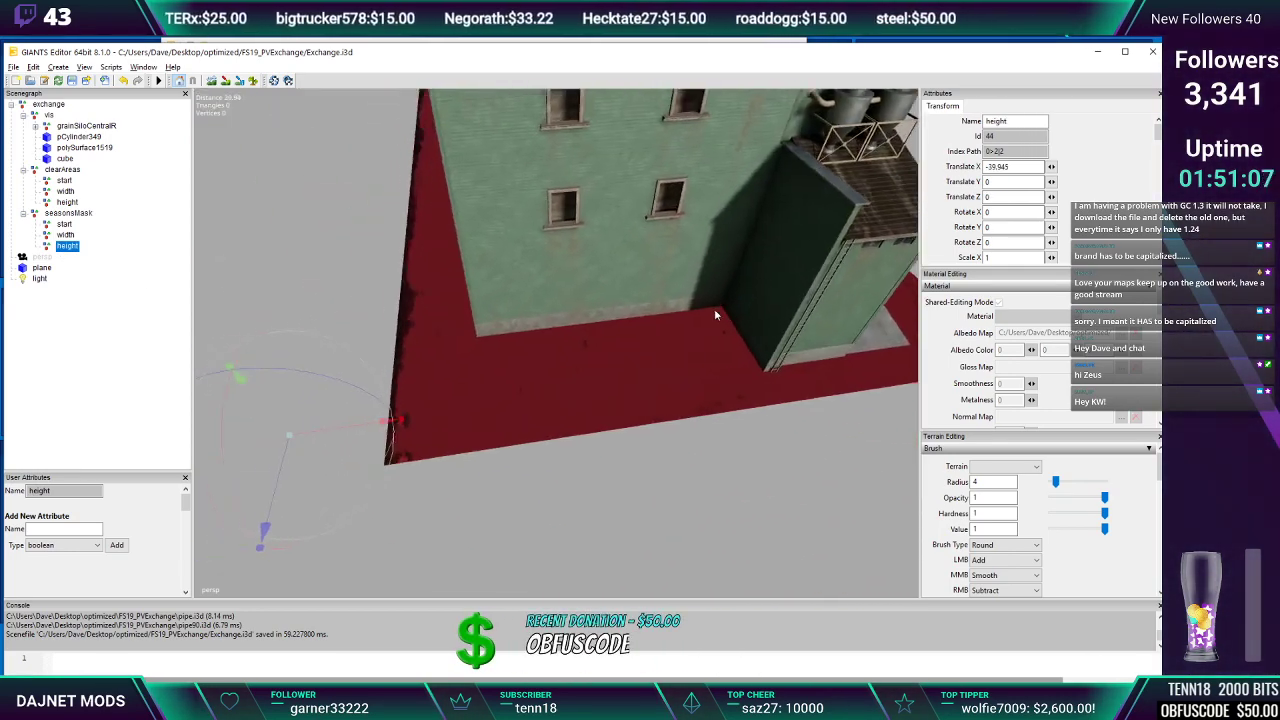
left_click_drag(715, 316, 430, 350, "alt")
Check the seasonsMask index paths and set fruitExchange.xml's maskArea startNode to 2|0, widthNode to 2|1 and heightNode to 2|2
left_click(68, 213)
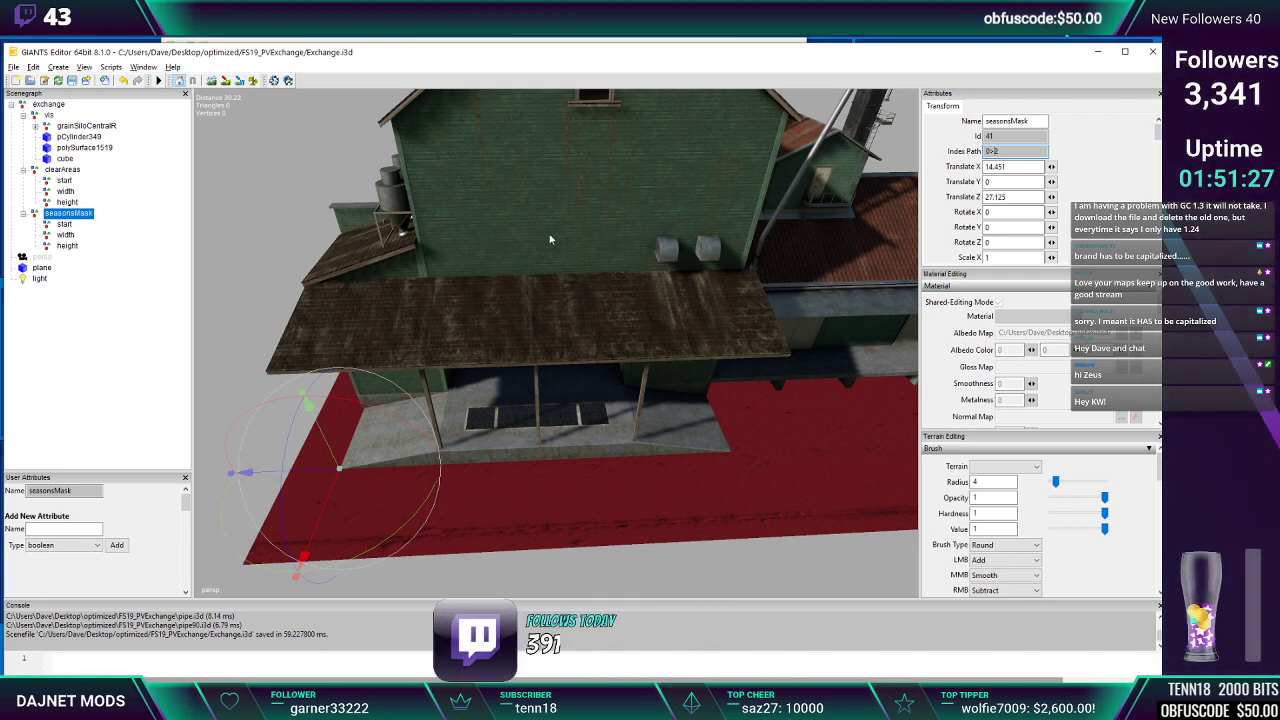
left_click(66, 234)
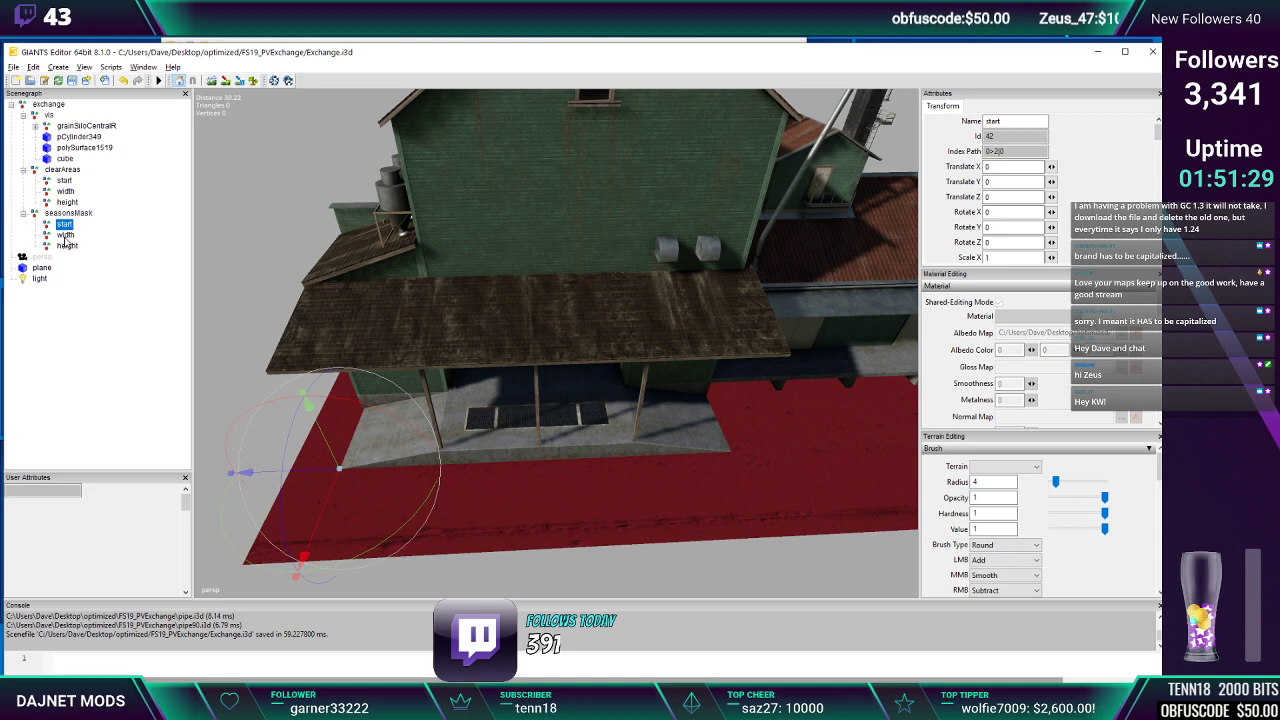
left_click(66, 245)
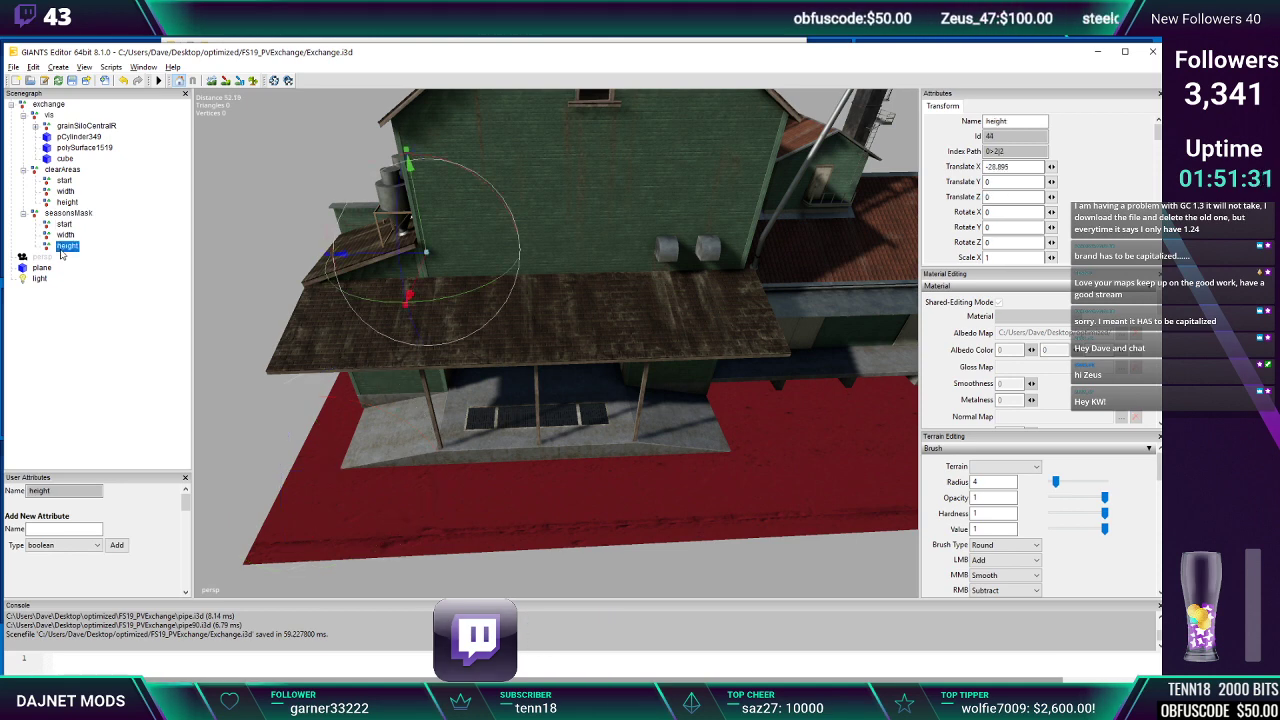
left_click(607, 678)
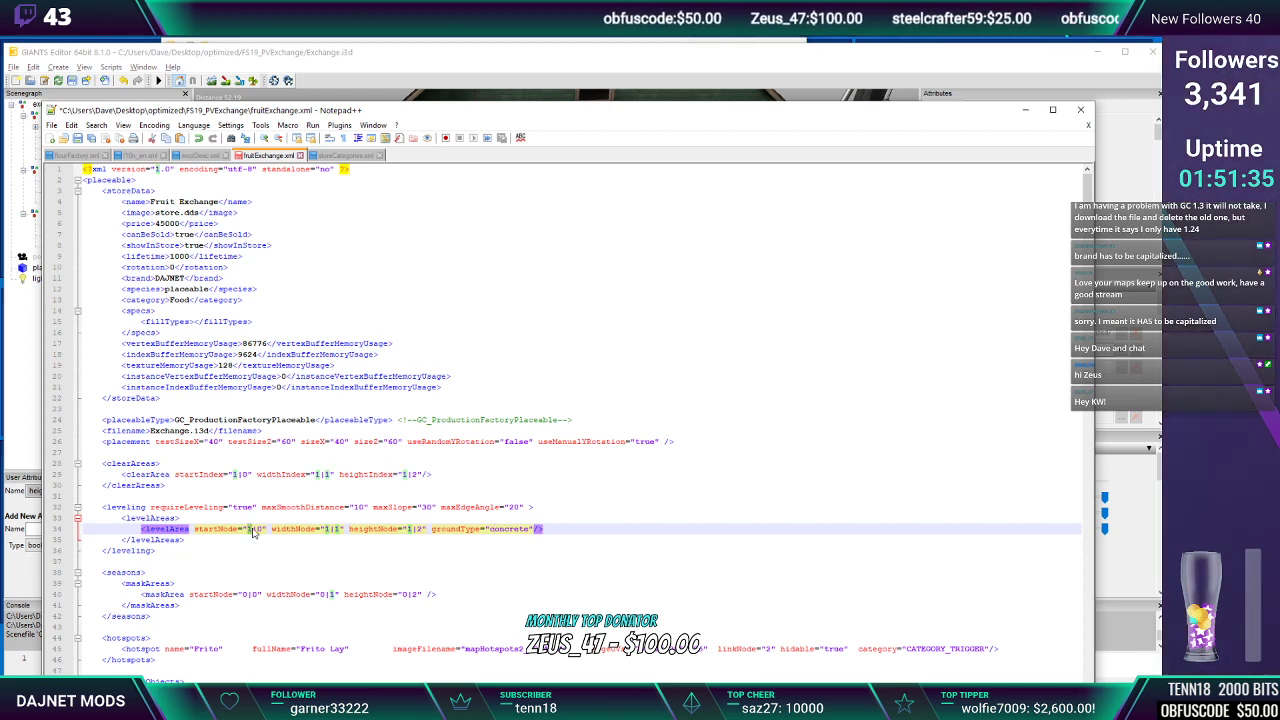
left_click(245, 594)
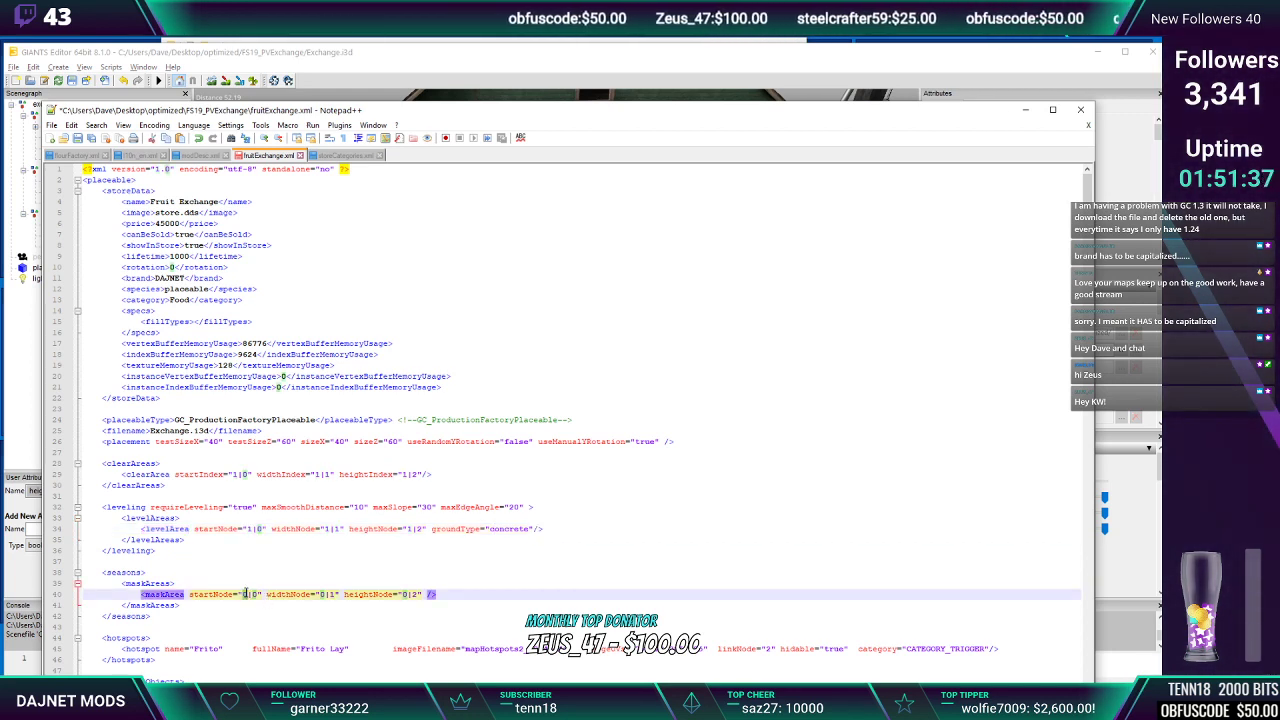
key("BackSpace")
type("2")
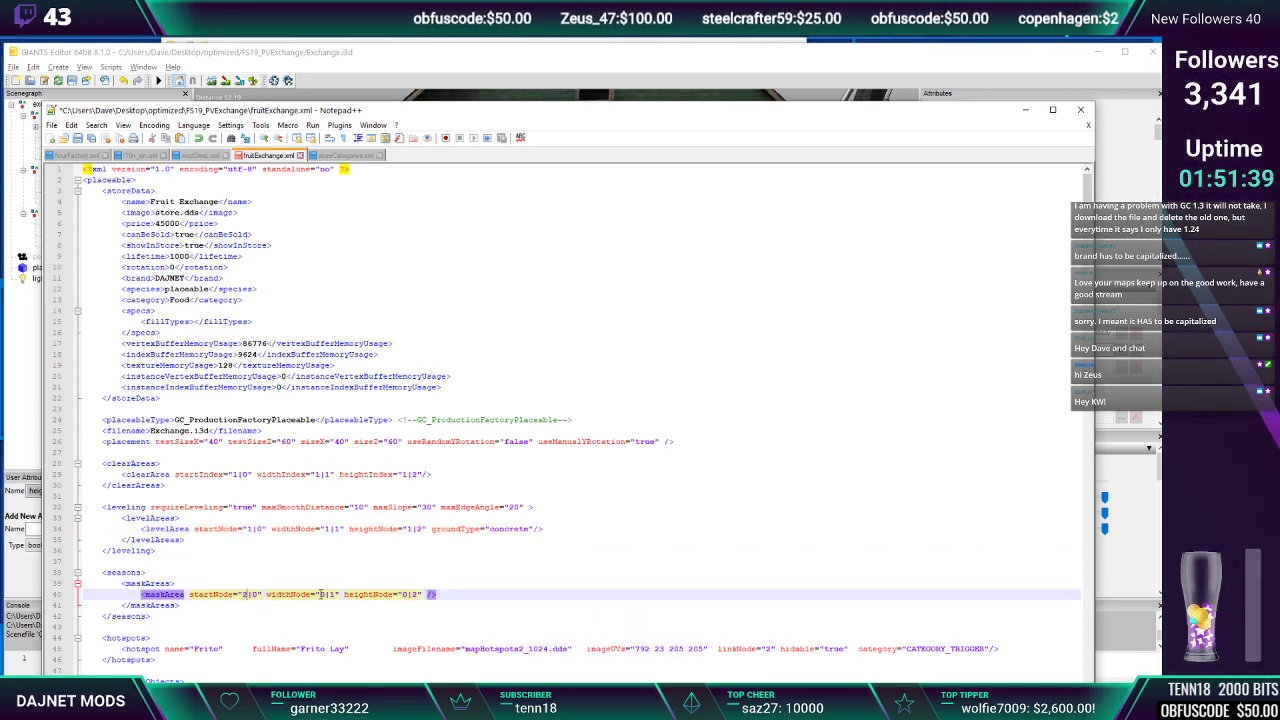
left_click(408, 594)
key("BackSpace")
type("2")
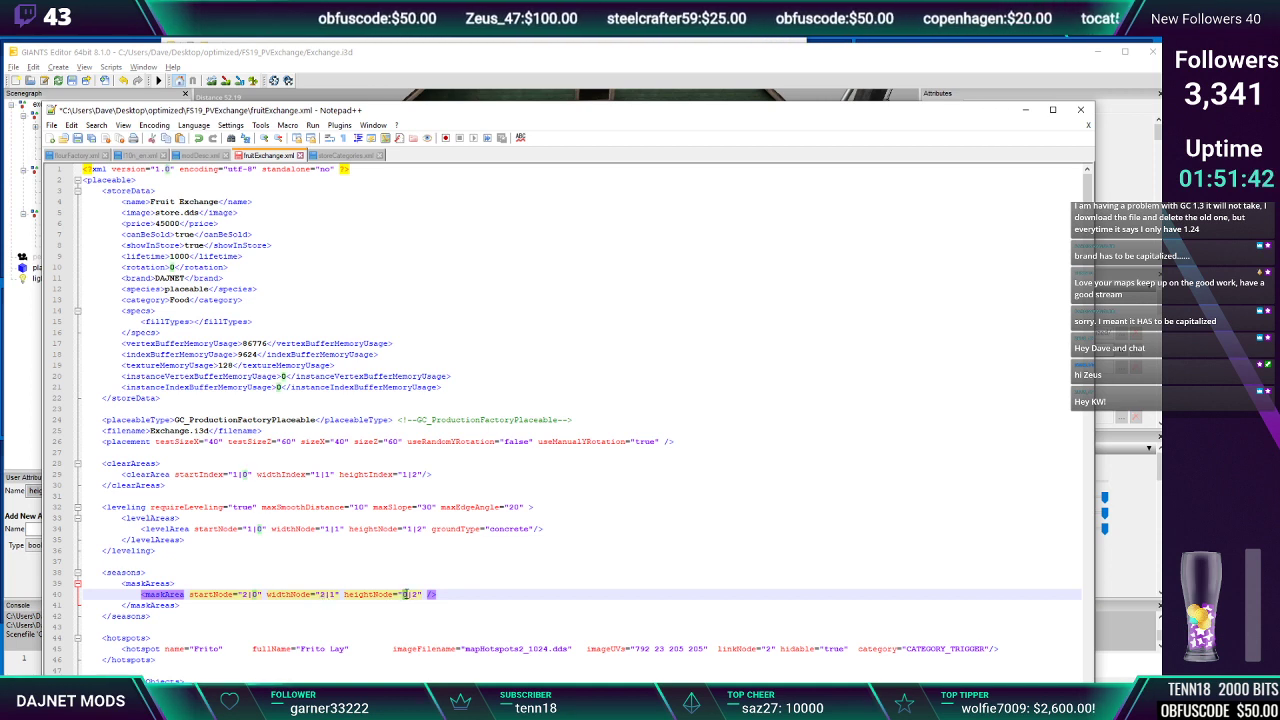
left_click(395, 631)
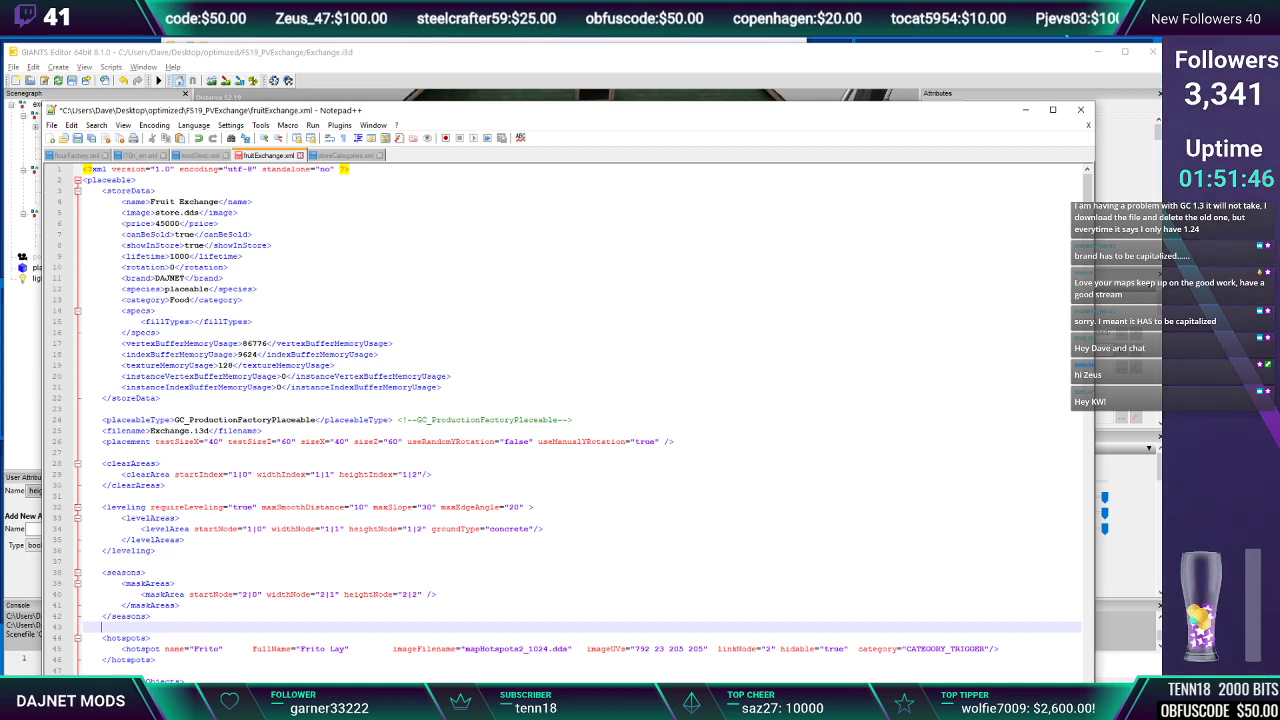
Review the hotspots block, try Crop as the hotspot's name in place of Frito, and replace it with a name beginning with Fr
scroll(745, 470, "down", 3)
scroll(745, 470, "down", 2)
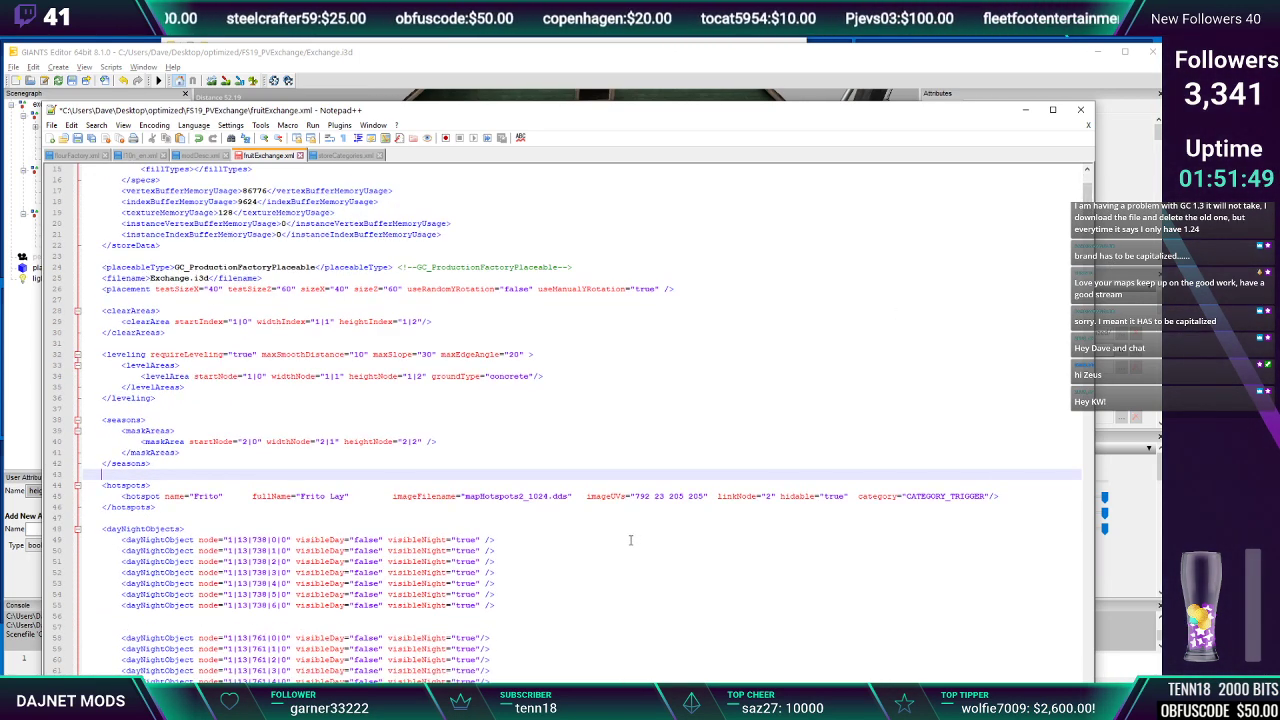
left_click(166, 465)
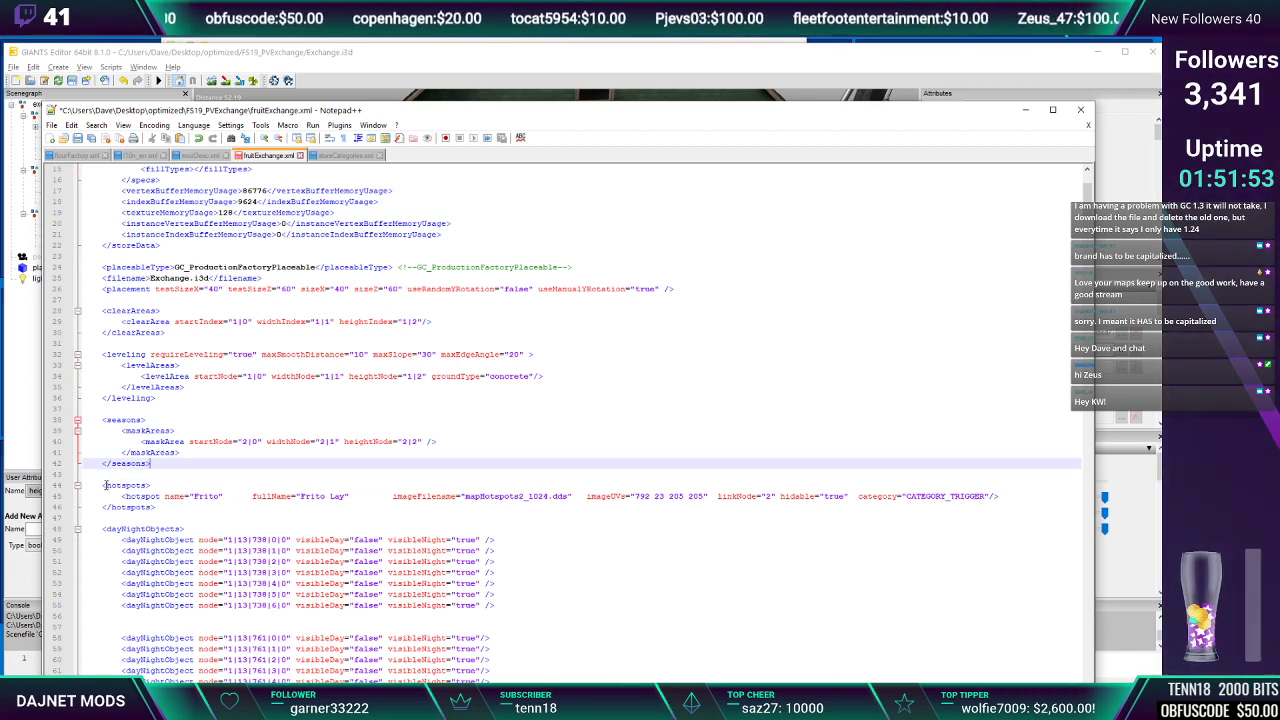
left_click_drag(103, 485, 167, 508)
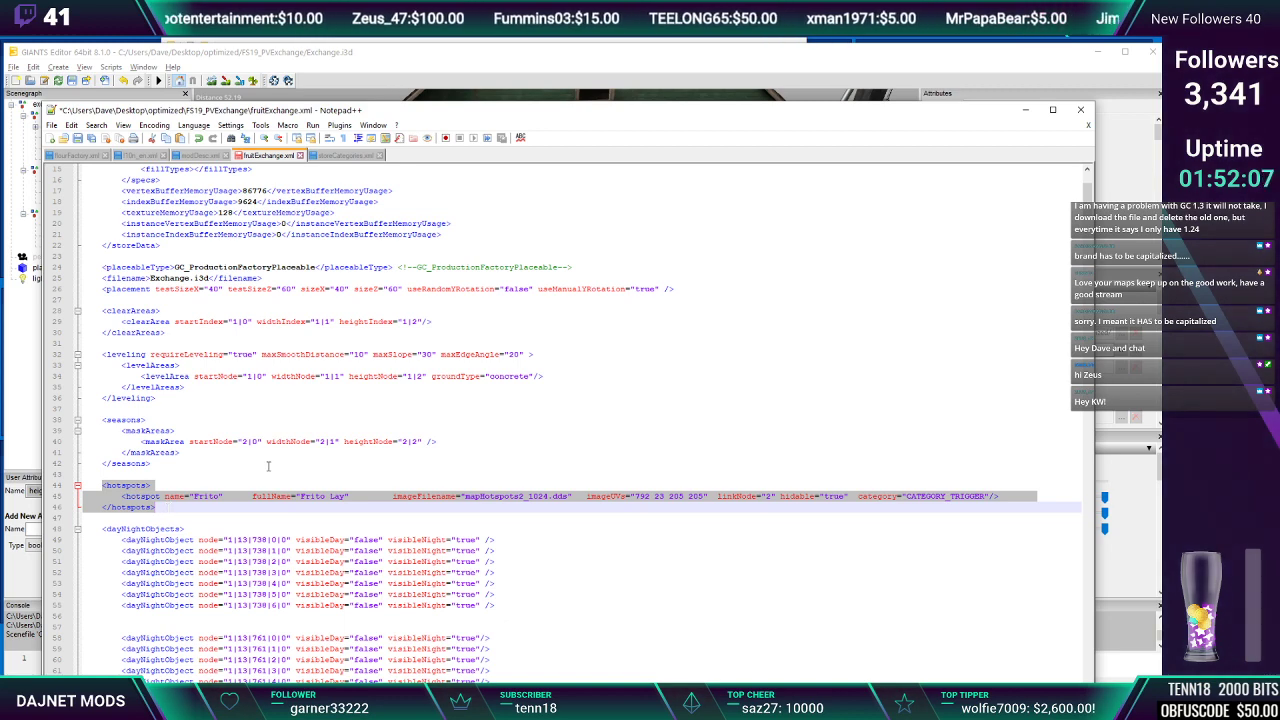
left_click(181, 497)
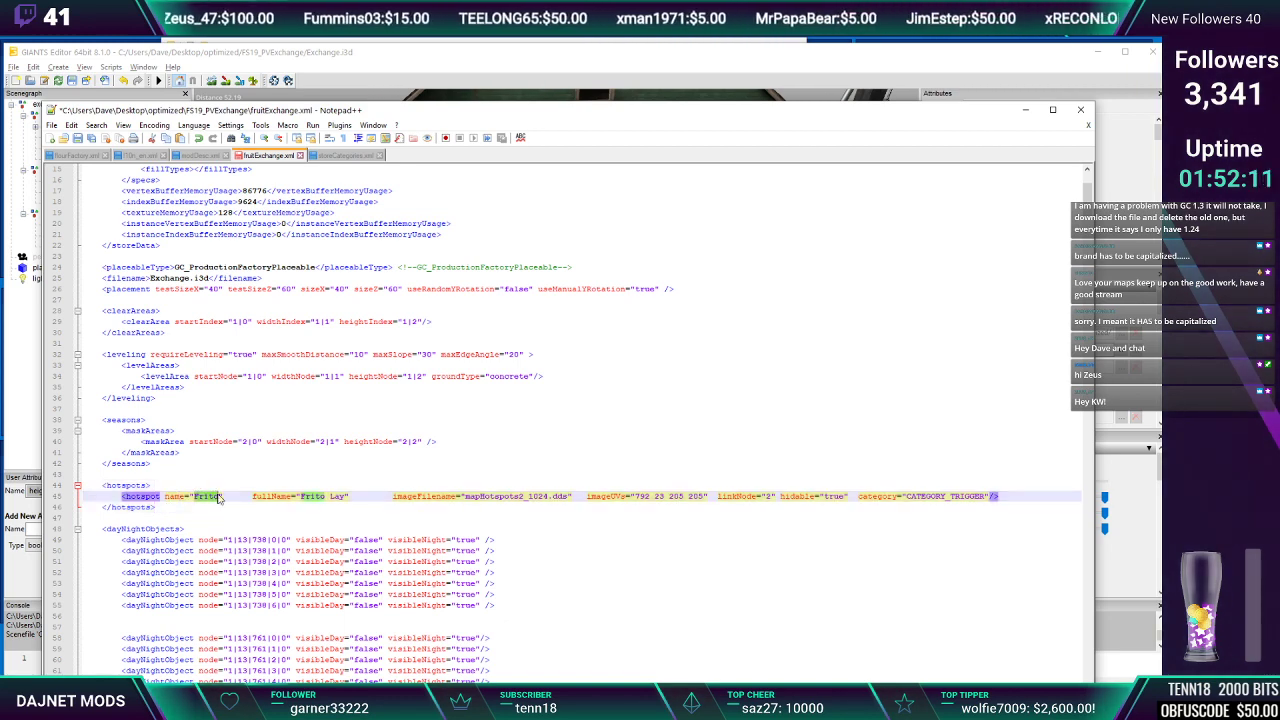
type("Crop")
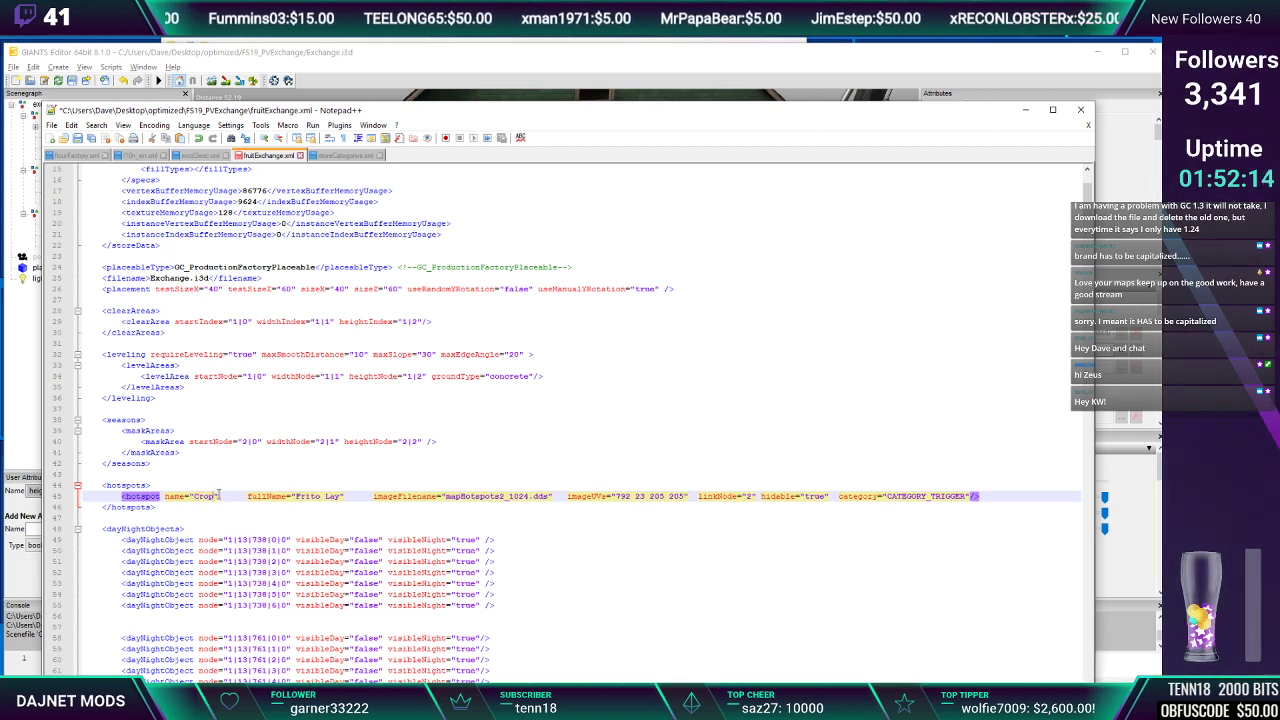
key("BackSpace")
key("BackSpace")
key("BackSpace")
key("BackSpace")
type("Fr")
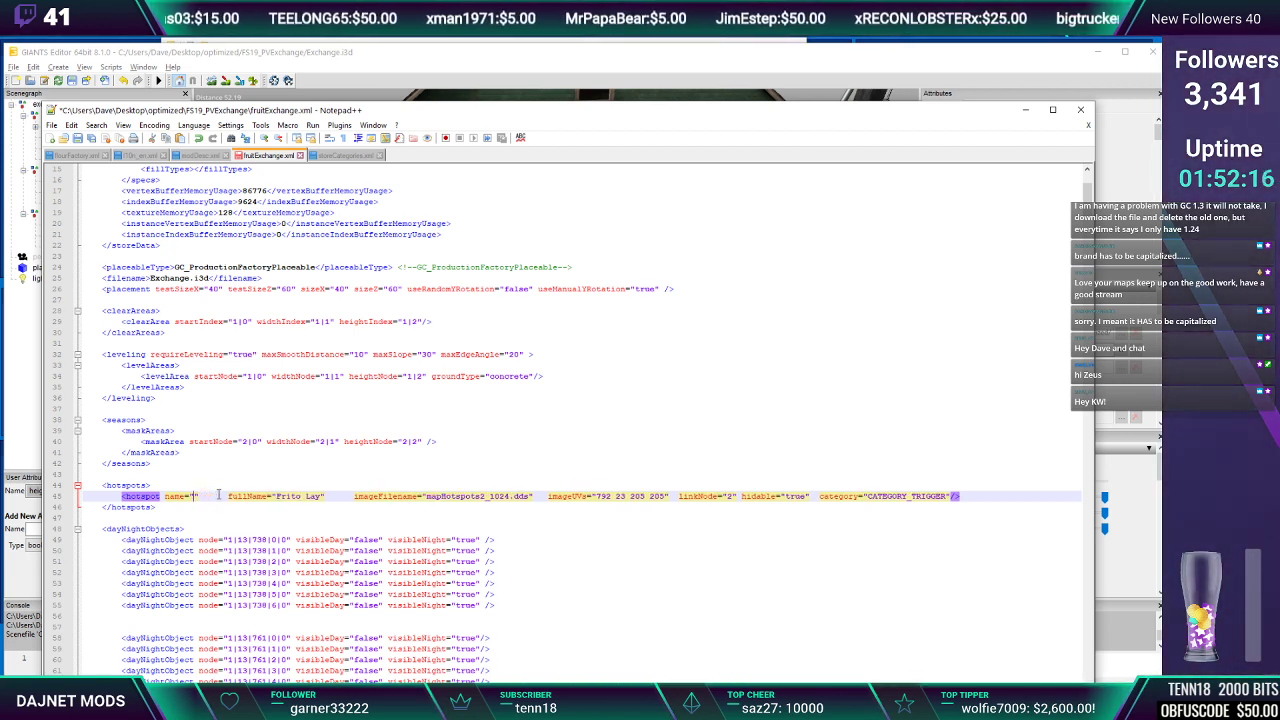
Set both the name and fullName of the hotspot on line 45 of fruitExchange.xml to "Fruit Exchange"
type("uit")
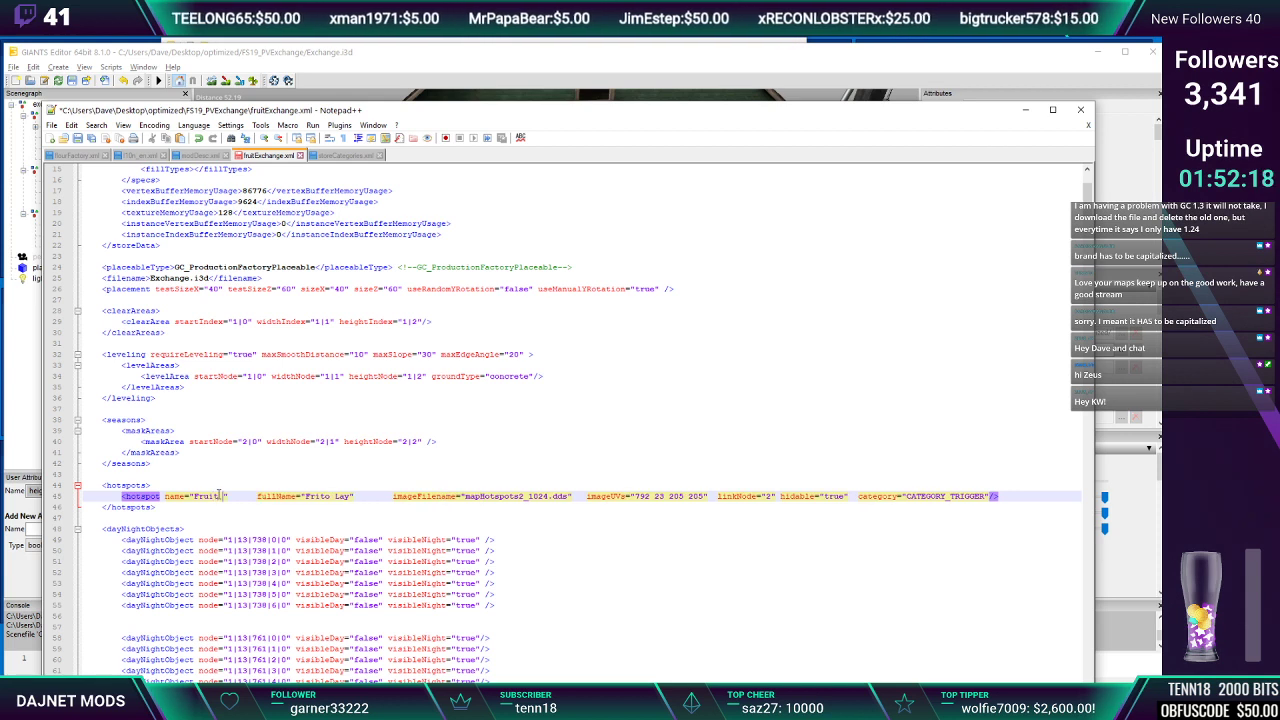
type(" Exc")
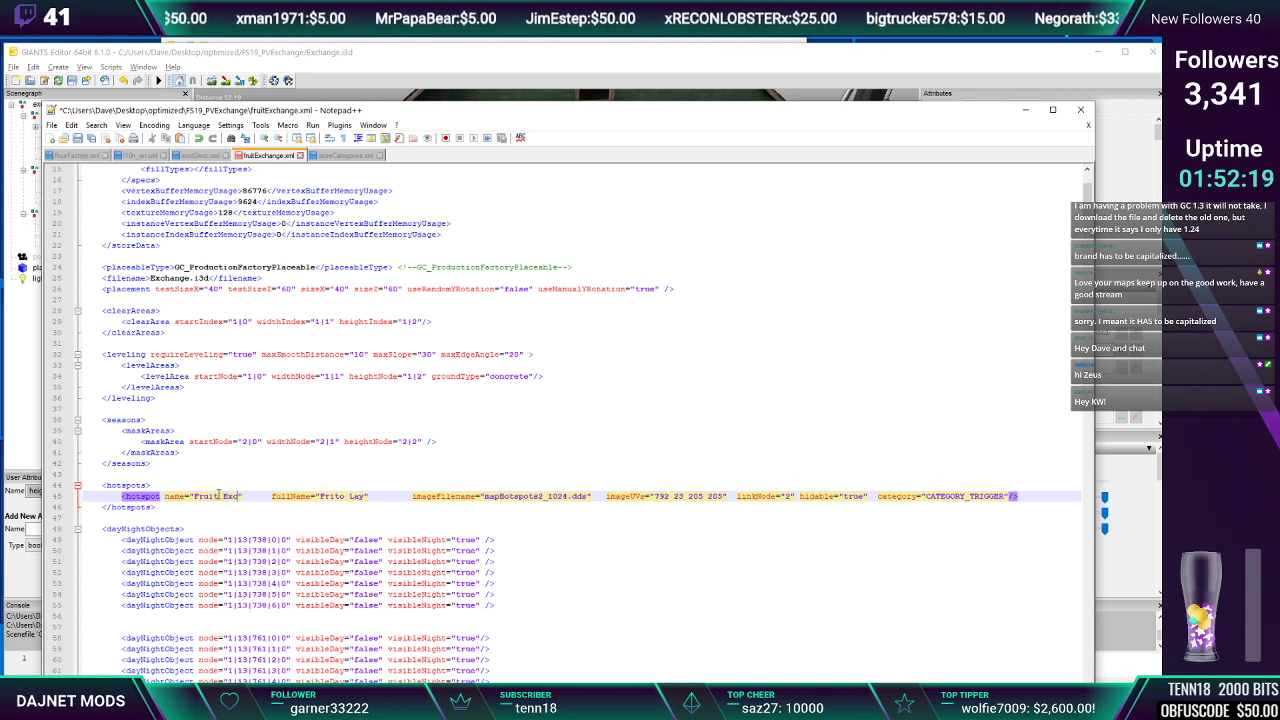
type("hange")
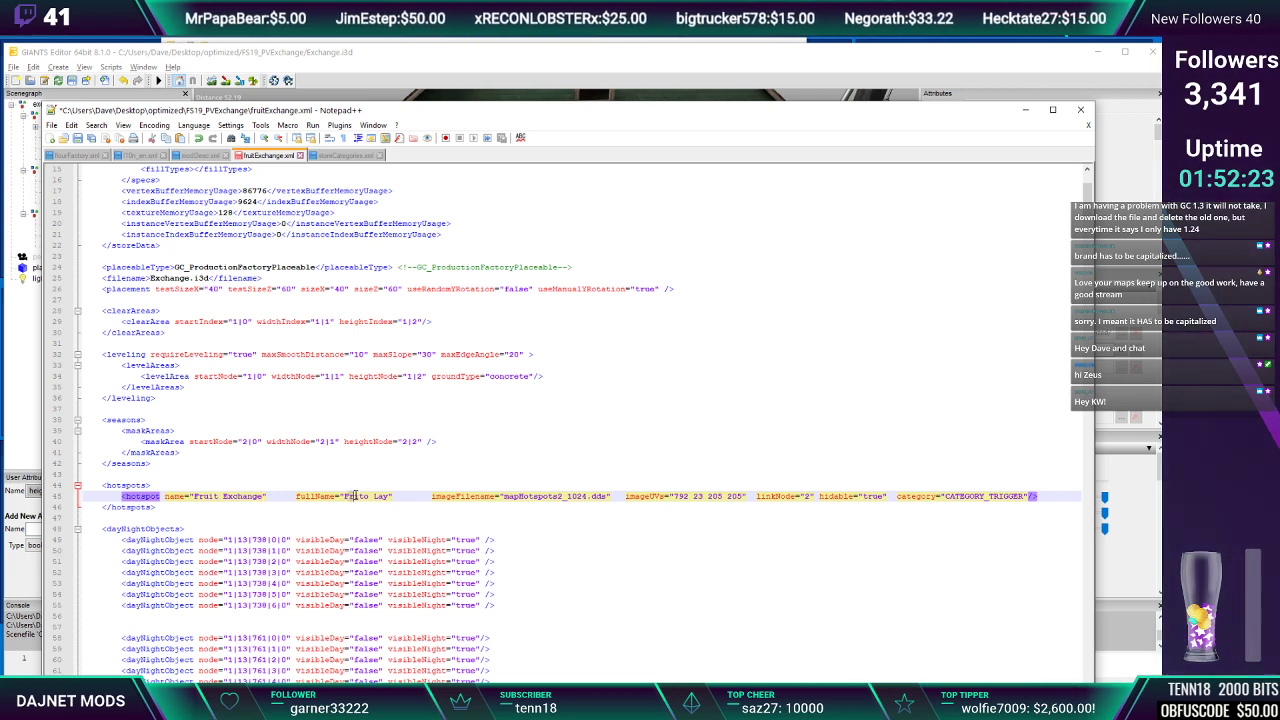
type("Fruit ")
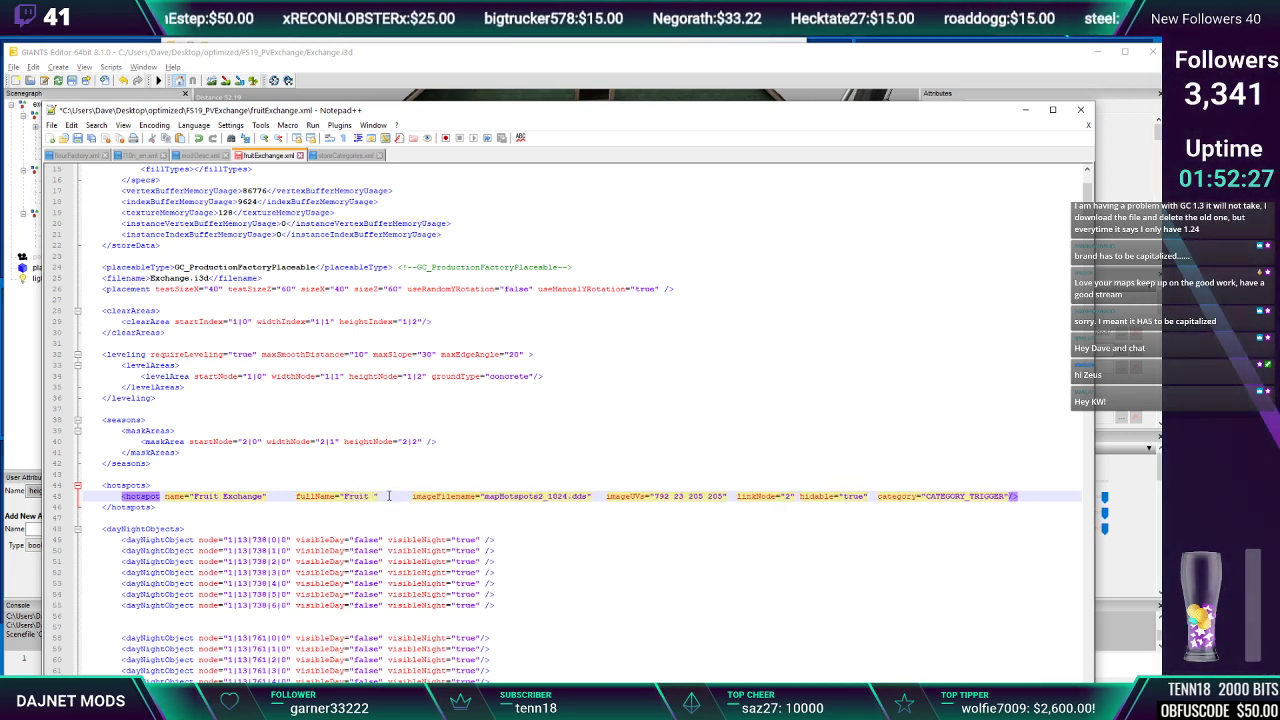
type("Exchan")
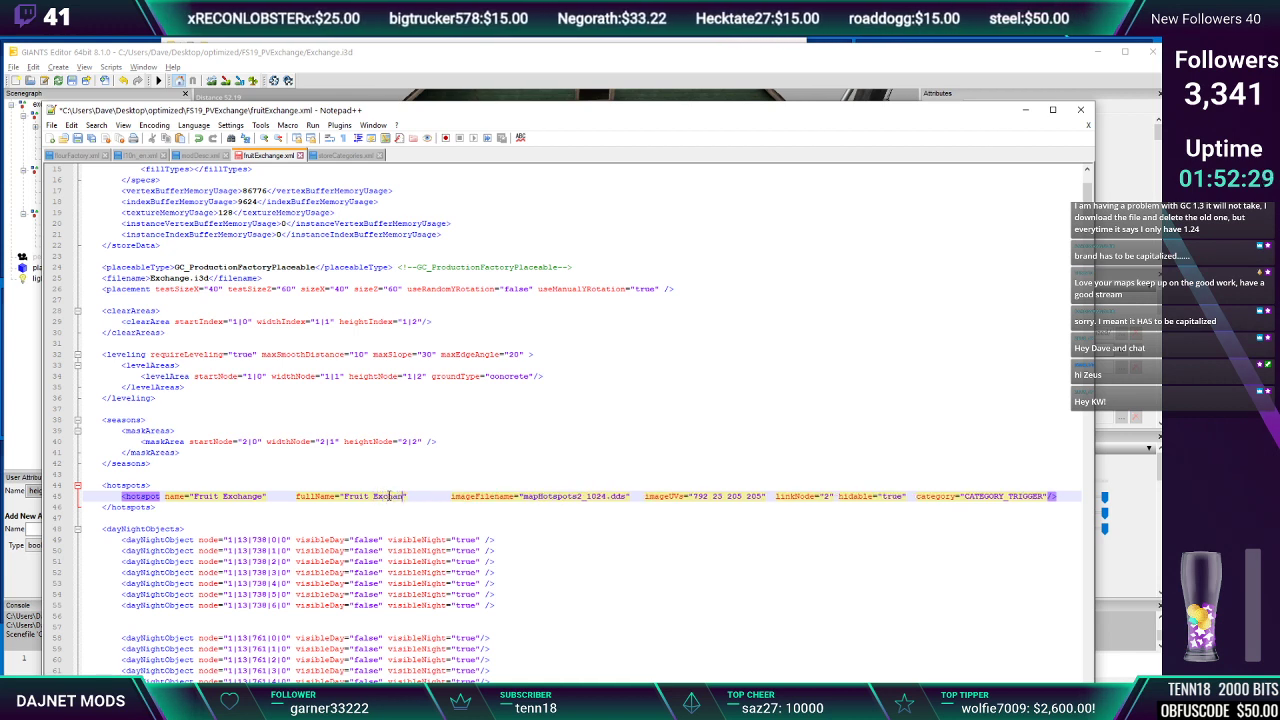
key("BackSpace")
key("BackSpace")
type("e")
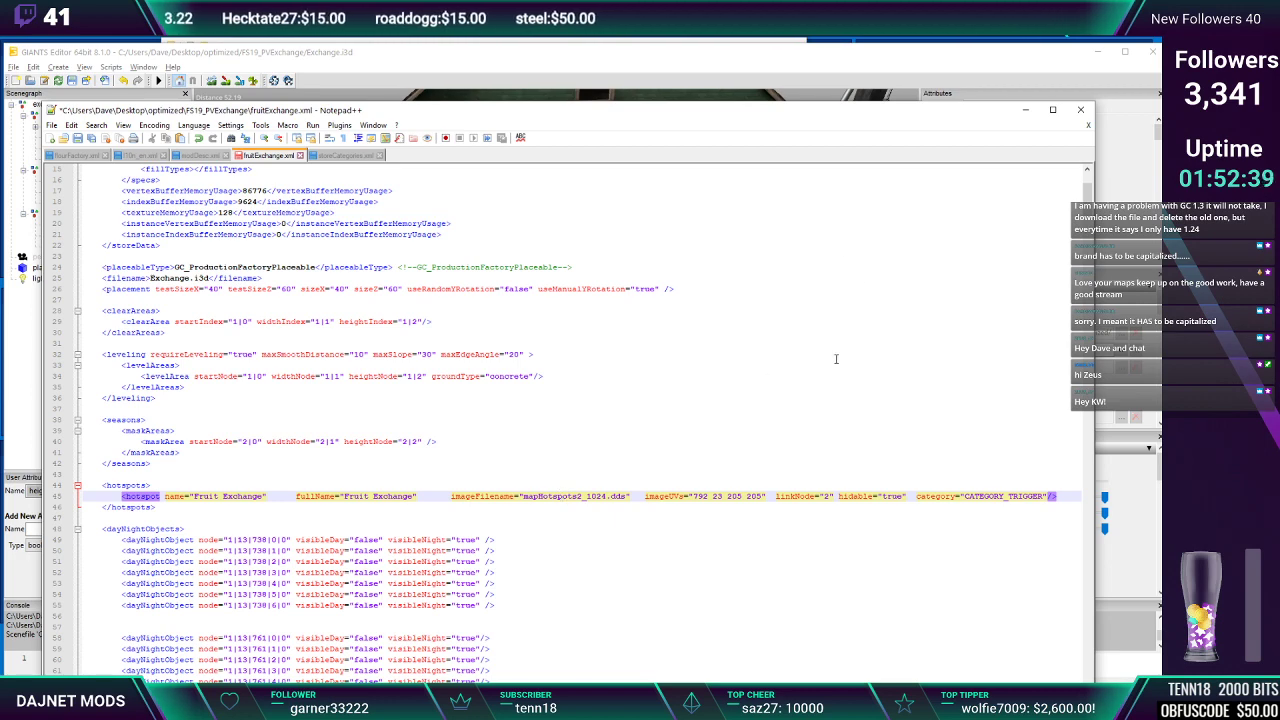
Switch to File Explorer and copy mapHotspots2_1024.dds from the FS19_fritoFactory folder inside optimized
left_click(1023, 110)
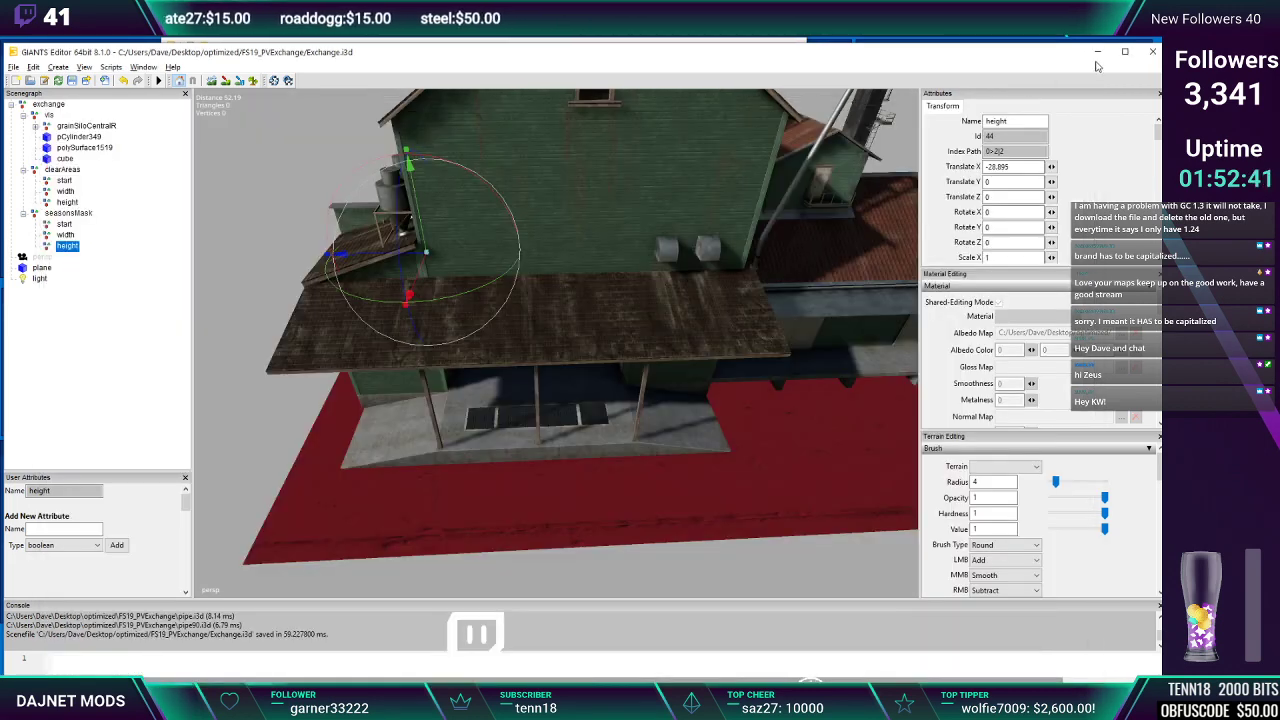
left_click(1097, 51)
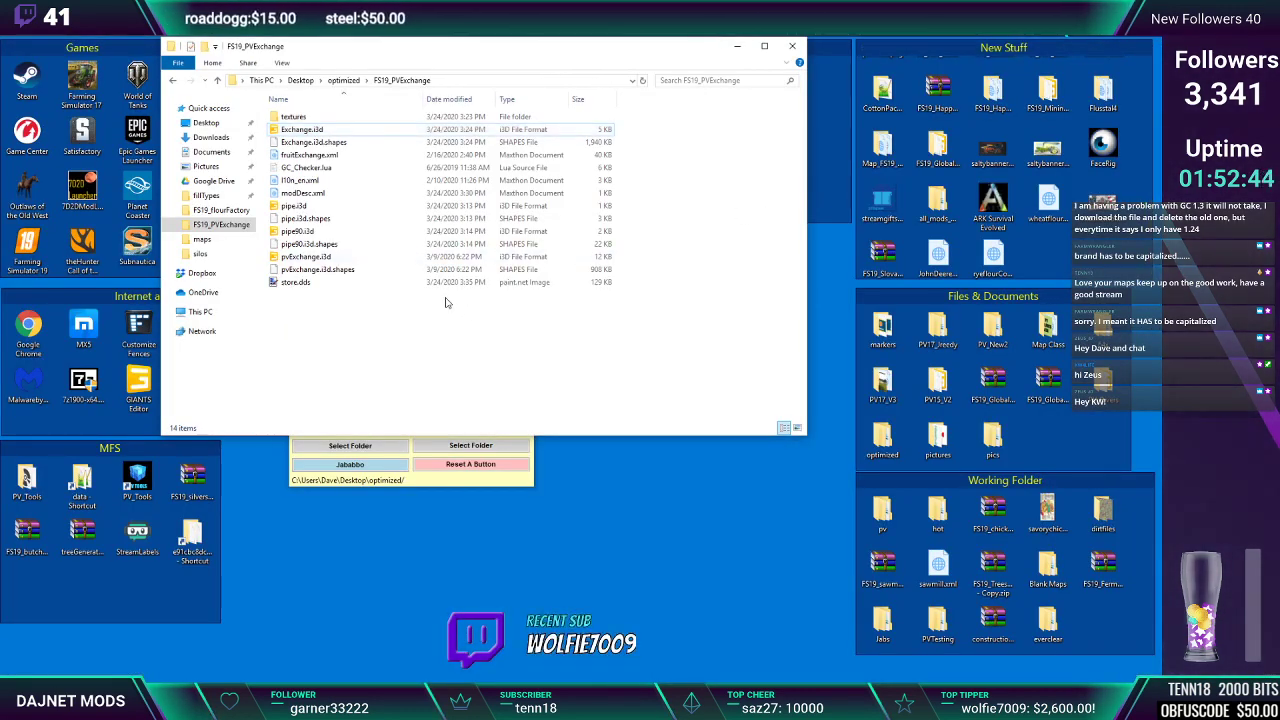
left_click(343, 80)
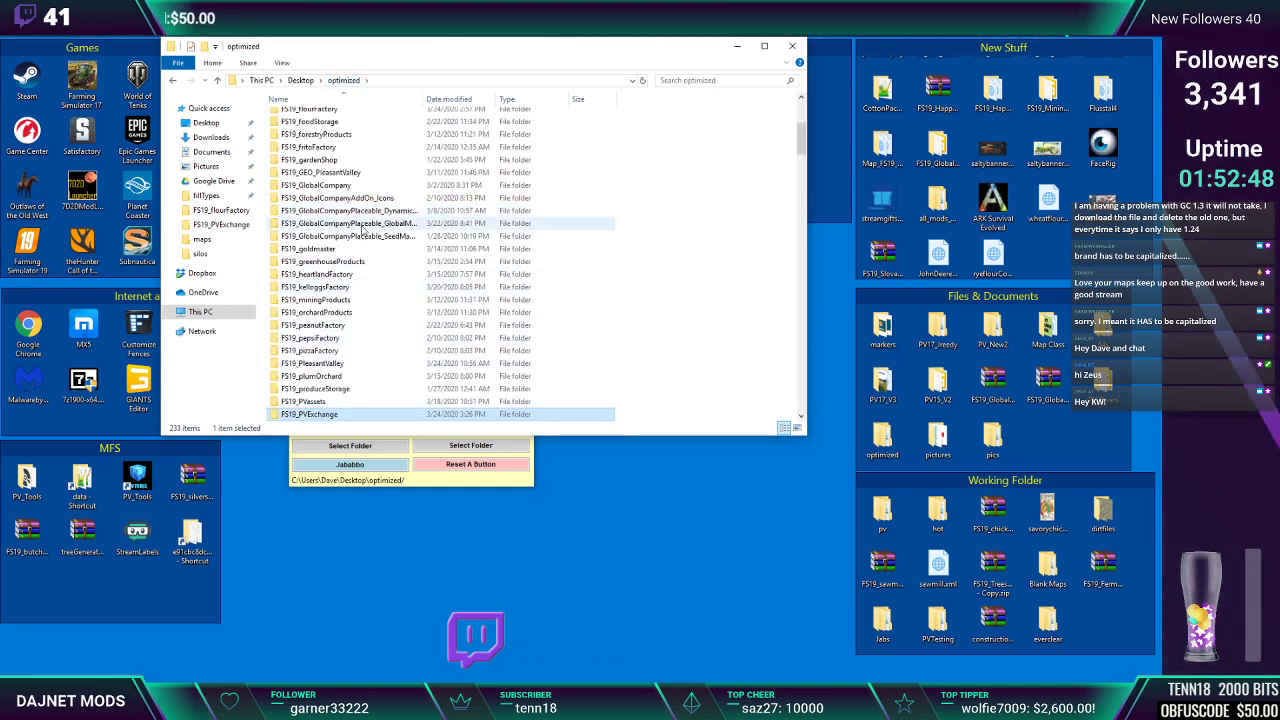
scroll(800, 140, "up", 2)
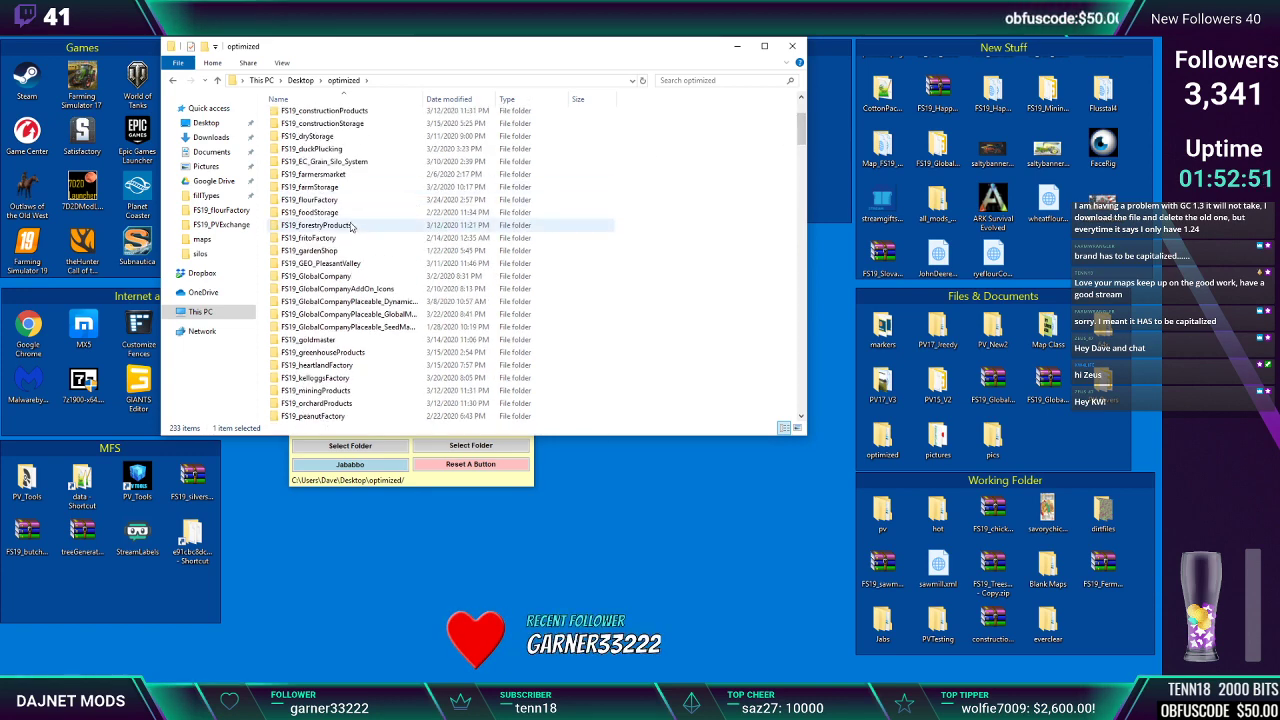
double_click(337, 240)
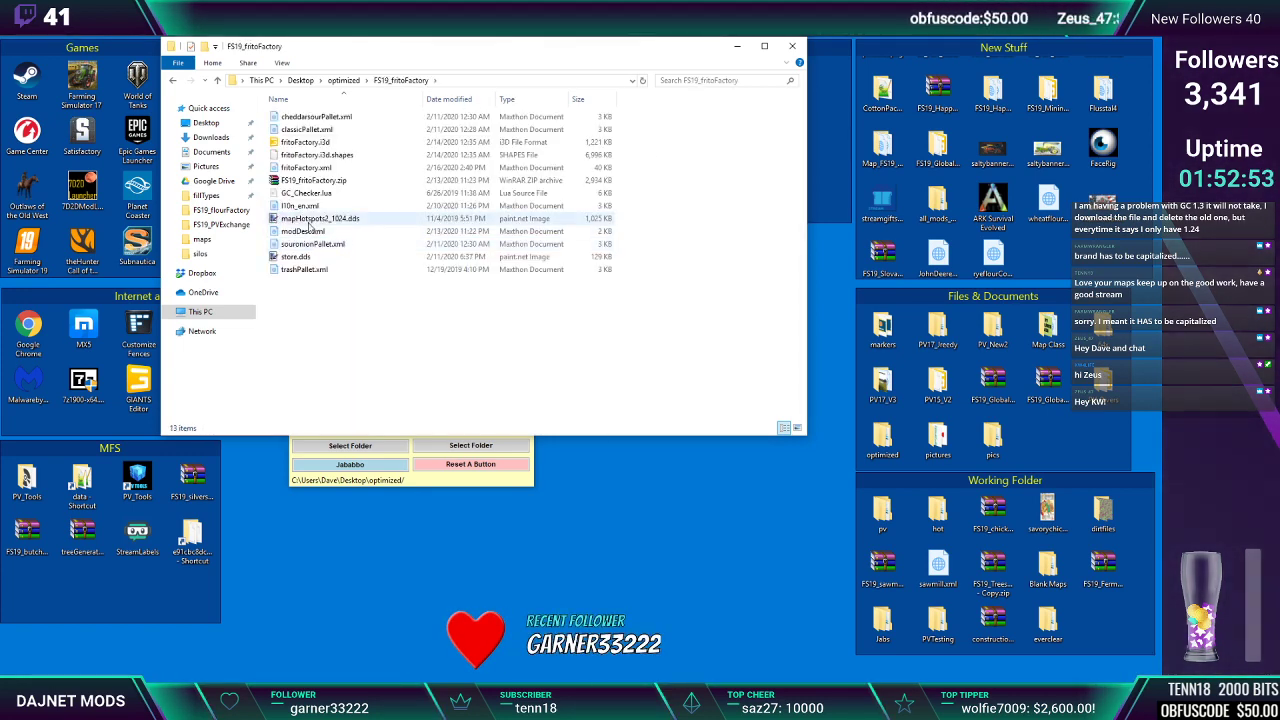
right_click(309, 225)
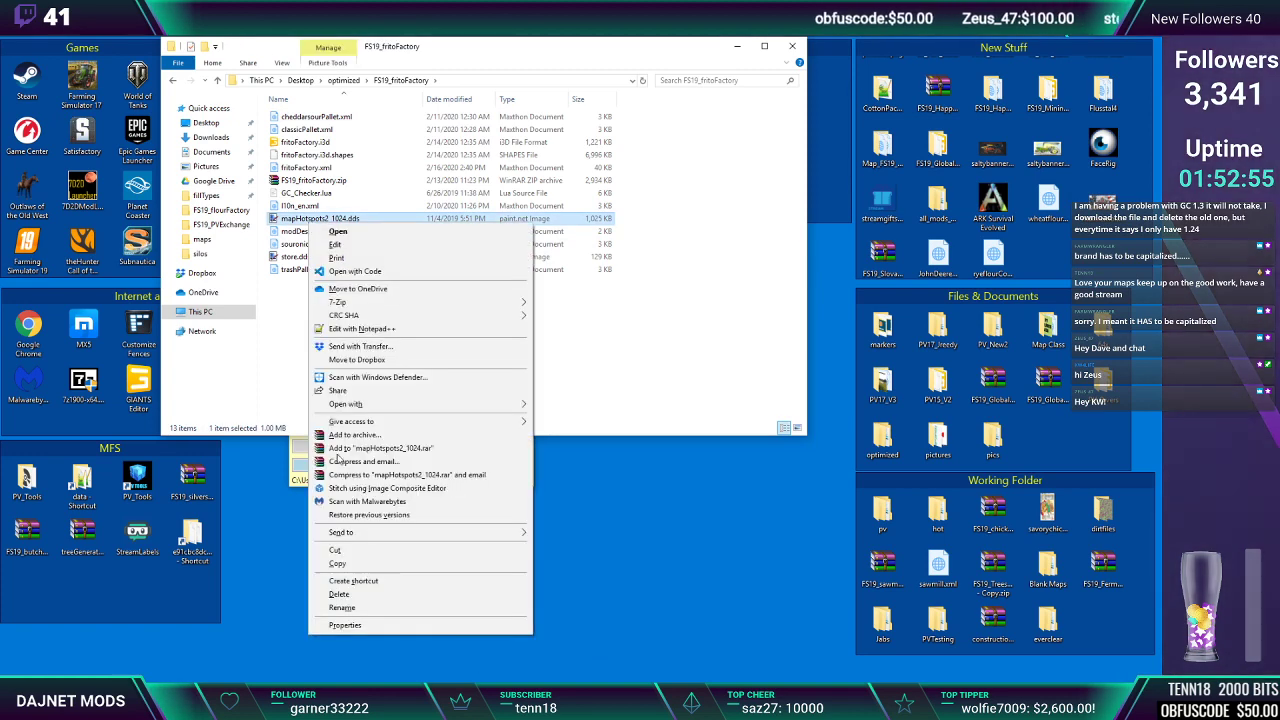
left_click(324, 564)
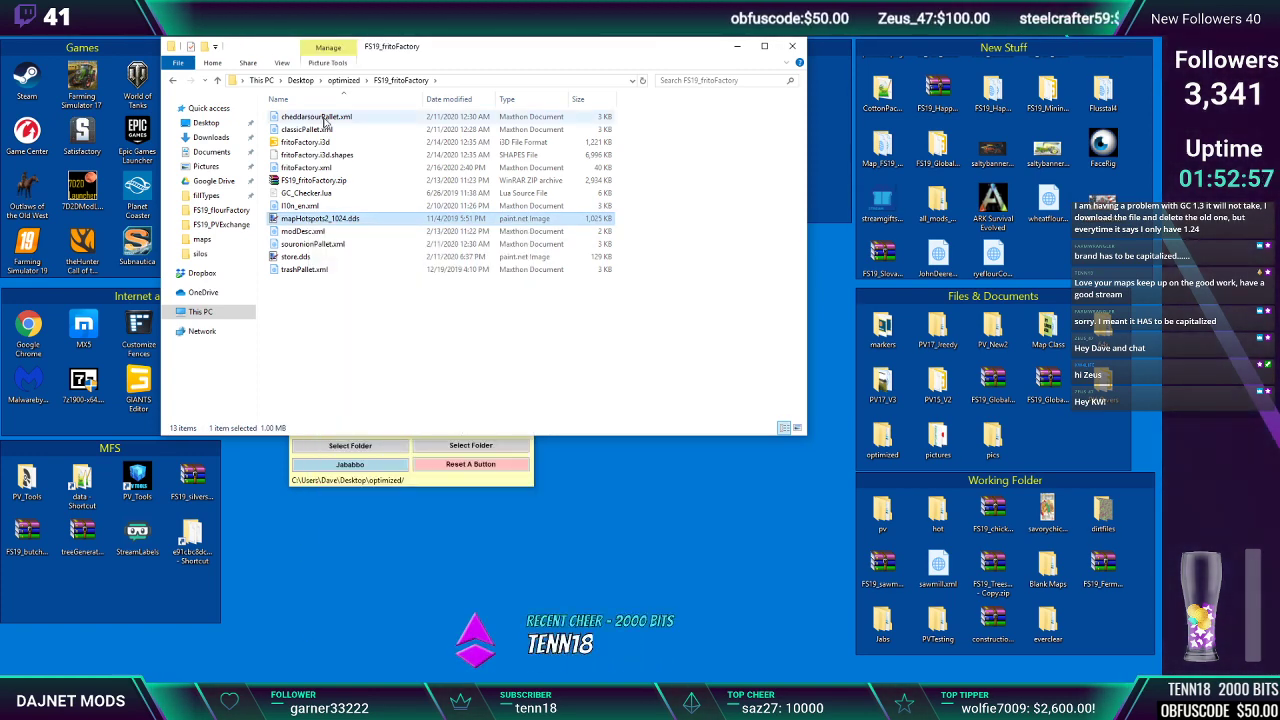
Paste the copied mapHotspots2_1024.dds into the FS19_PVExchange folder inside optimized
left_click(342, 81)
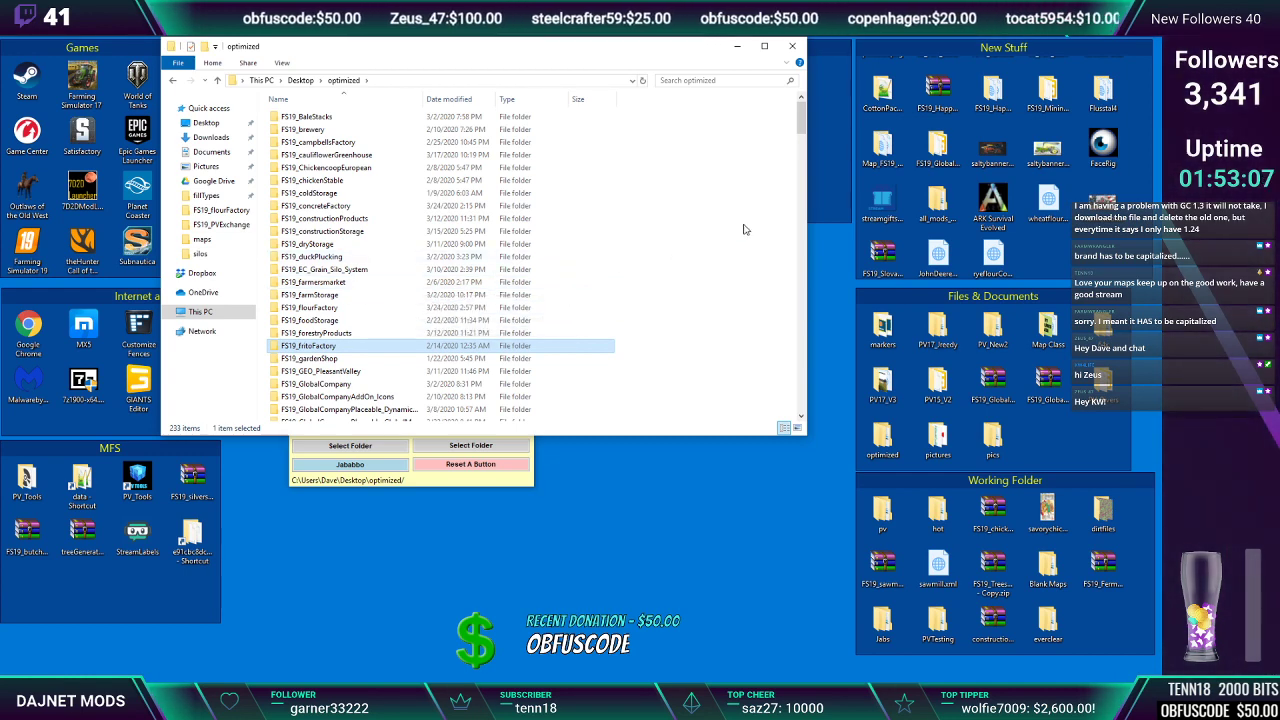
left_click_drag(800, 133, 801, 143)
scroll(404, 344, "down", 3)
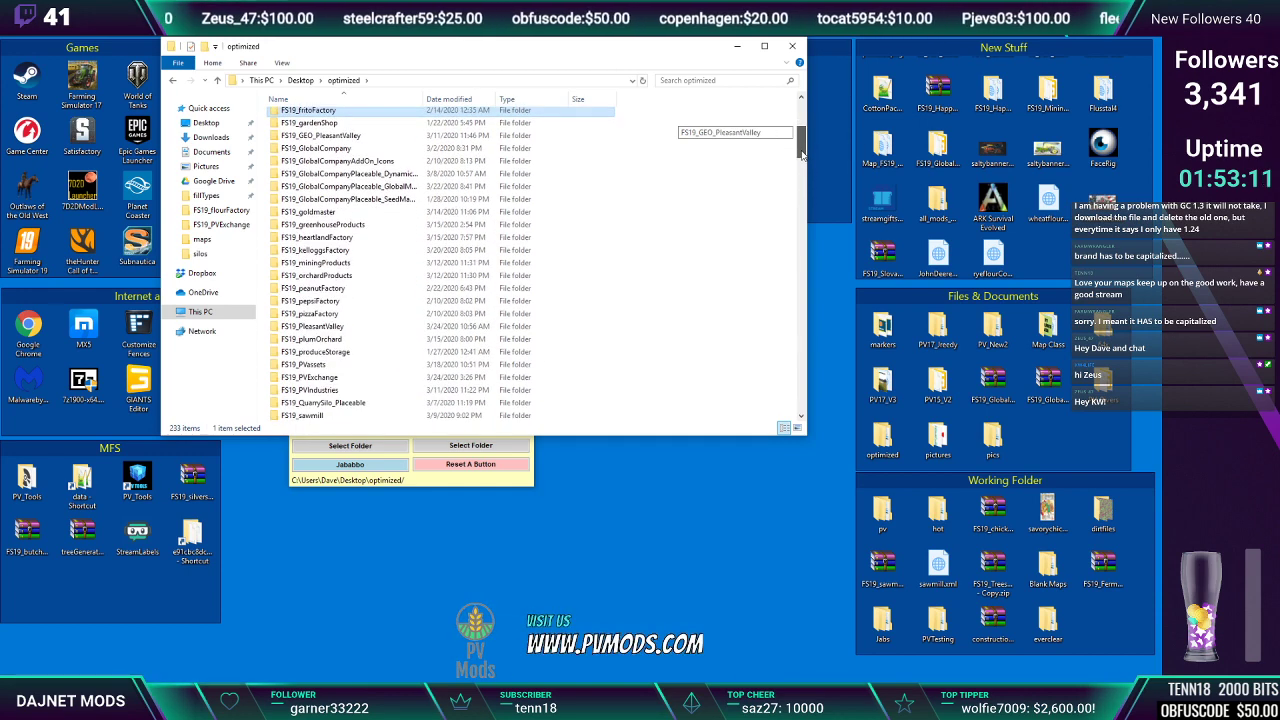
double_click(366, 378)
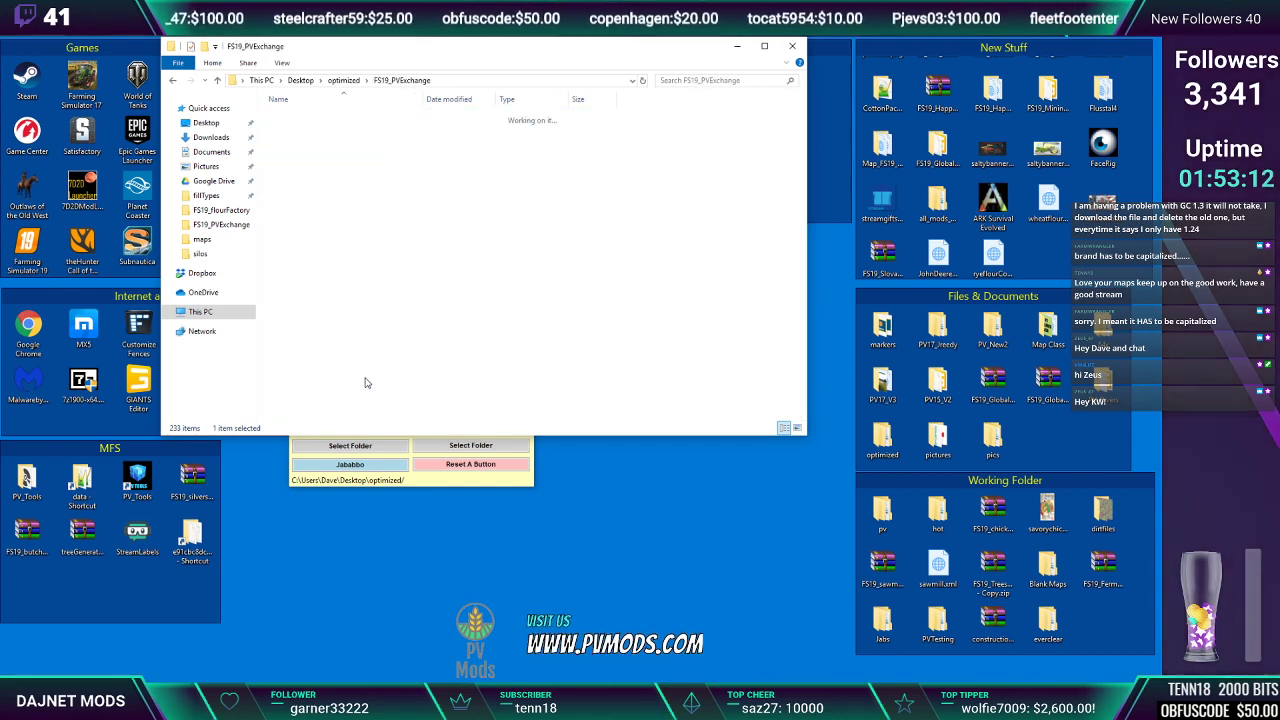
right_click(466, 356)
left_click(495, 436)
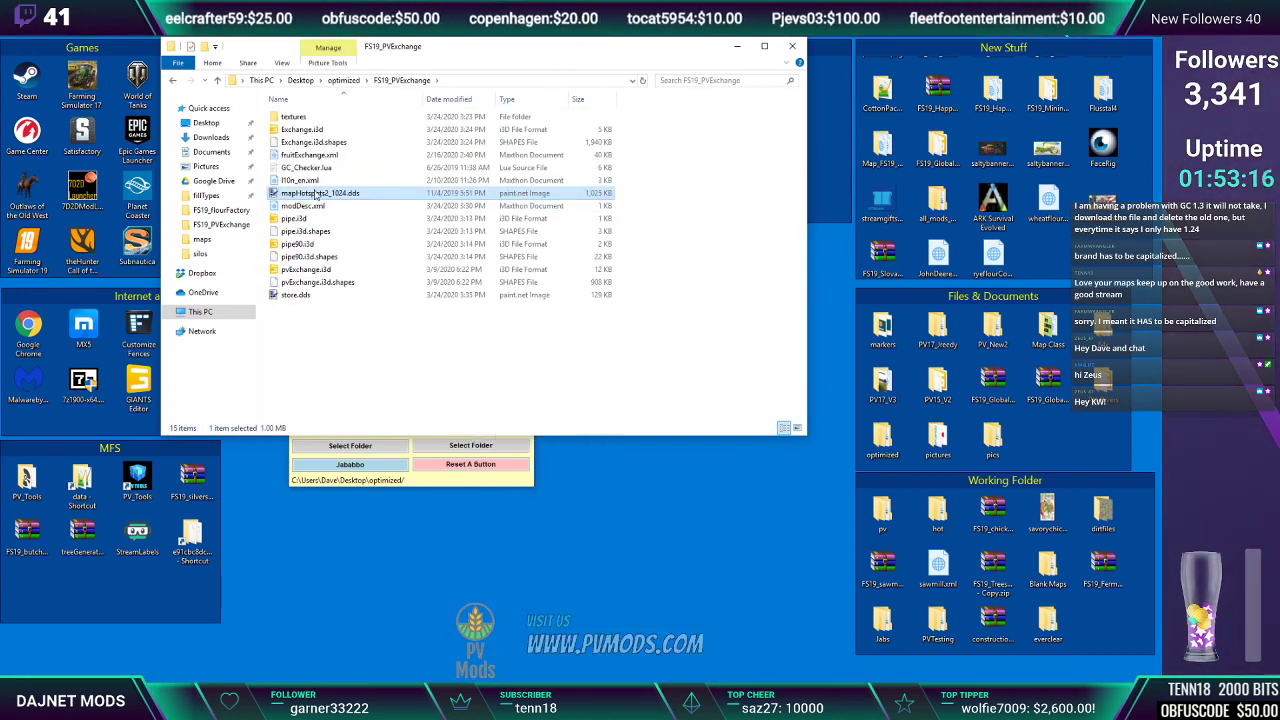
Check the hotspot's imageUVs in fruitExchange.xml, and view the Exchange mod's mapHotspots2_1024.dds in paint.net to examine its icon
mouse_move(520, 684)
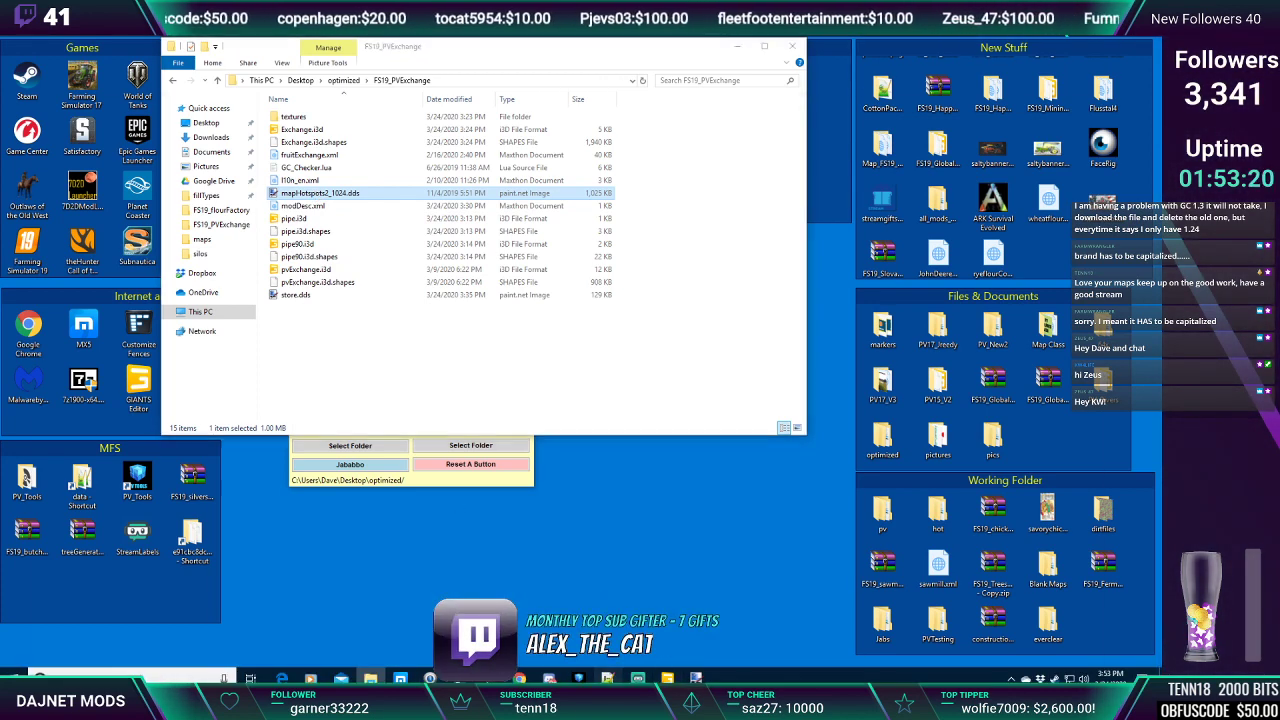
left_click(608, 679)
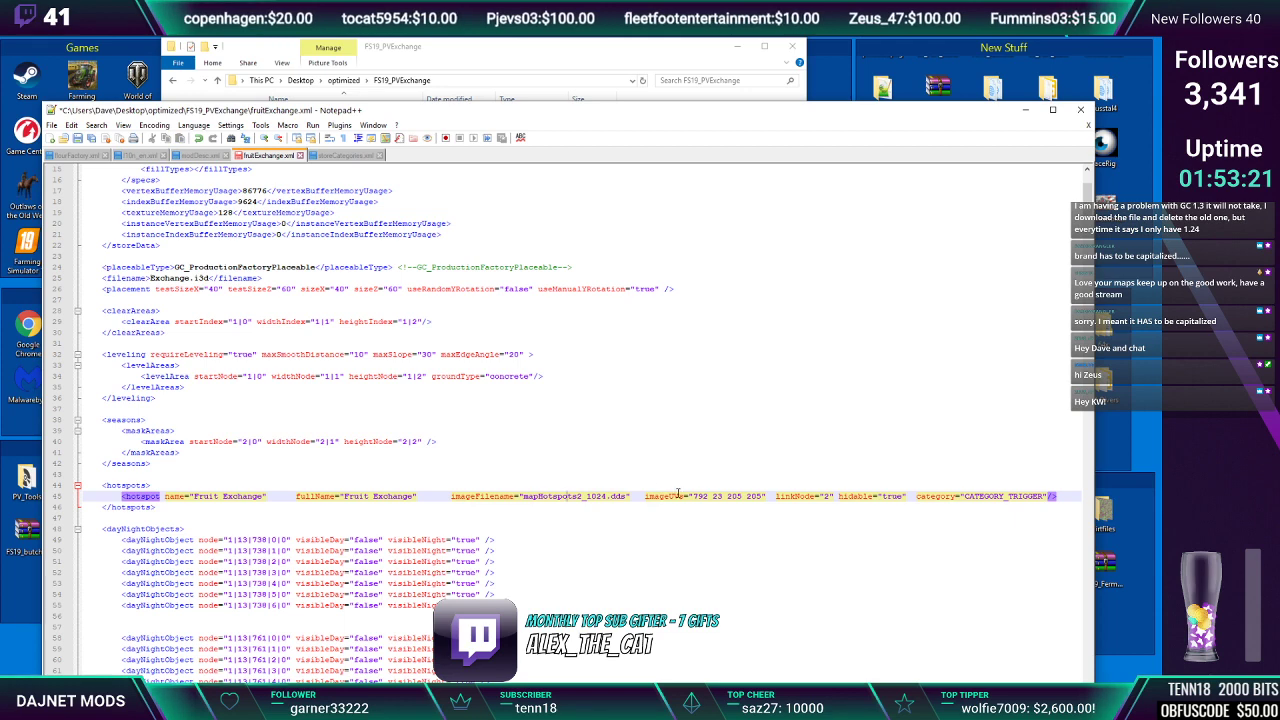
left_click_drag(645, 500, 762, 499)
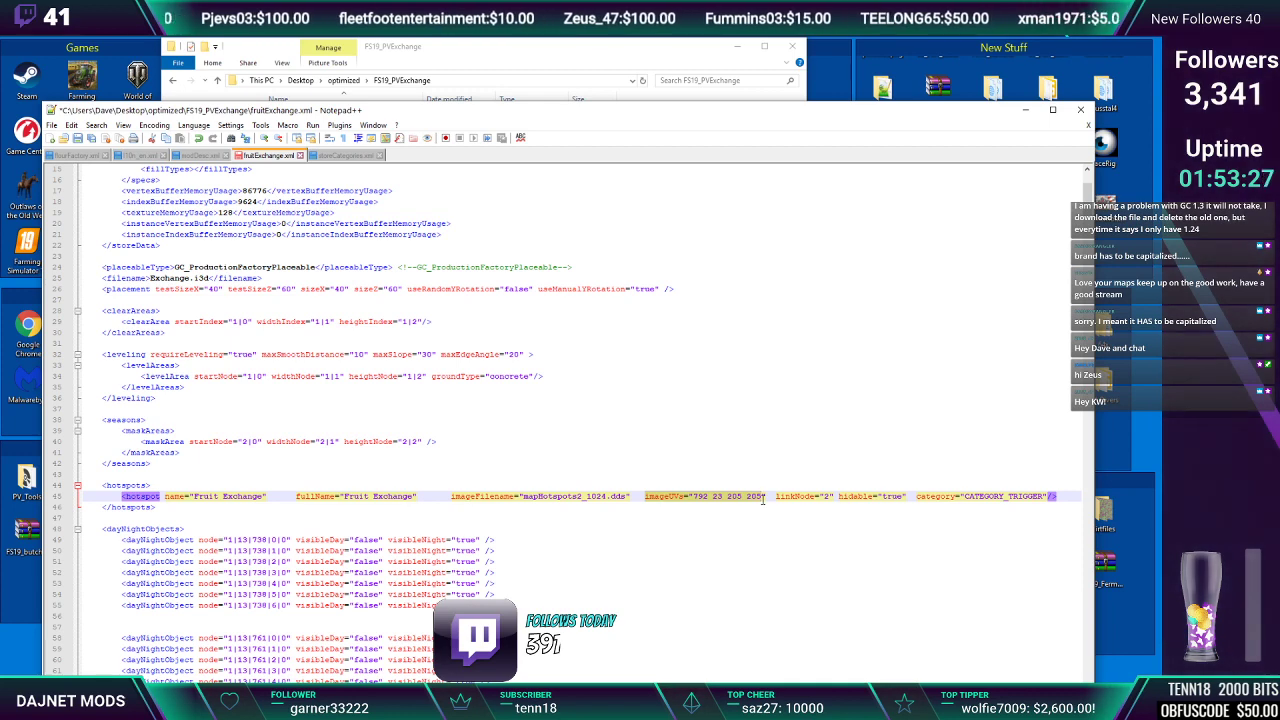
left_click(512, 58)
double_click(330, 190)
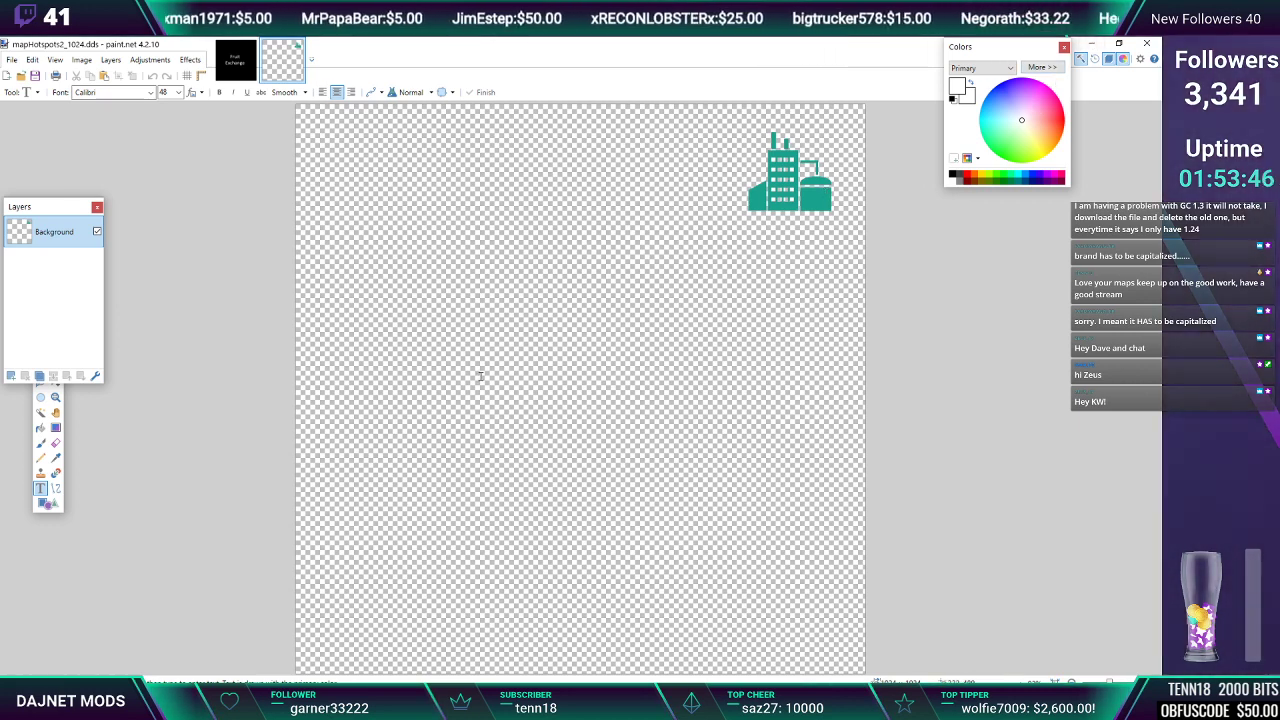
left_click(1092, 45)
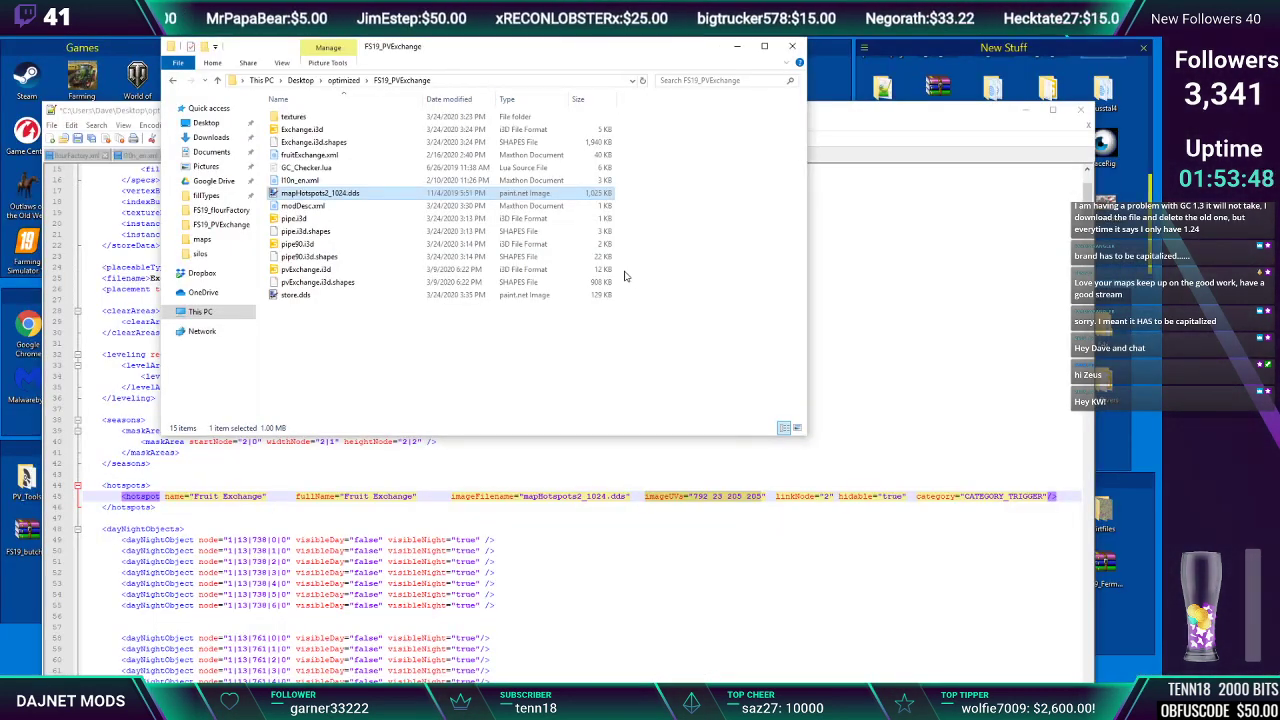
Open mapHotspots2_1024.dds from the FS19_PleasantValley folder in paint.net and compare its icons with the hotspot's imageUVs
left_click(343, 80)
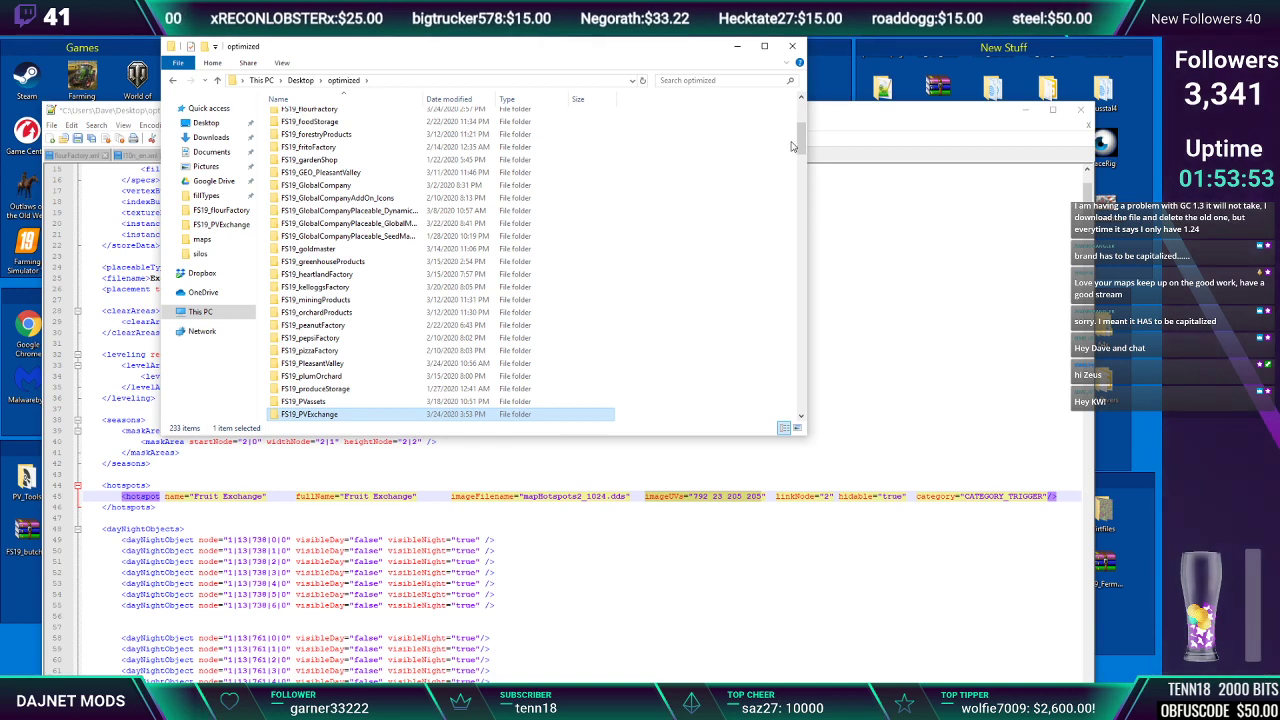
left_click_drag(798, 136, 800, 160)
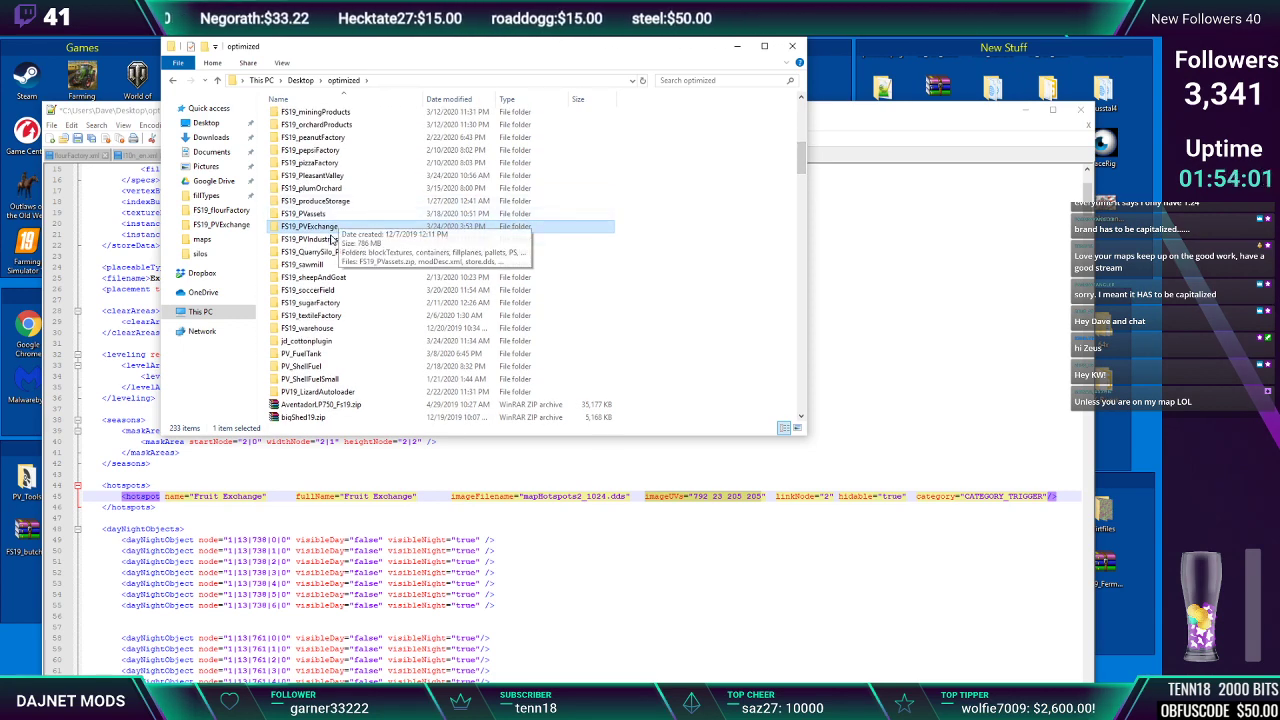
double_click(322, 180)
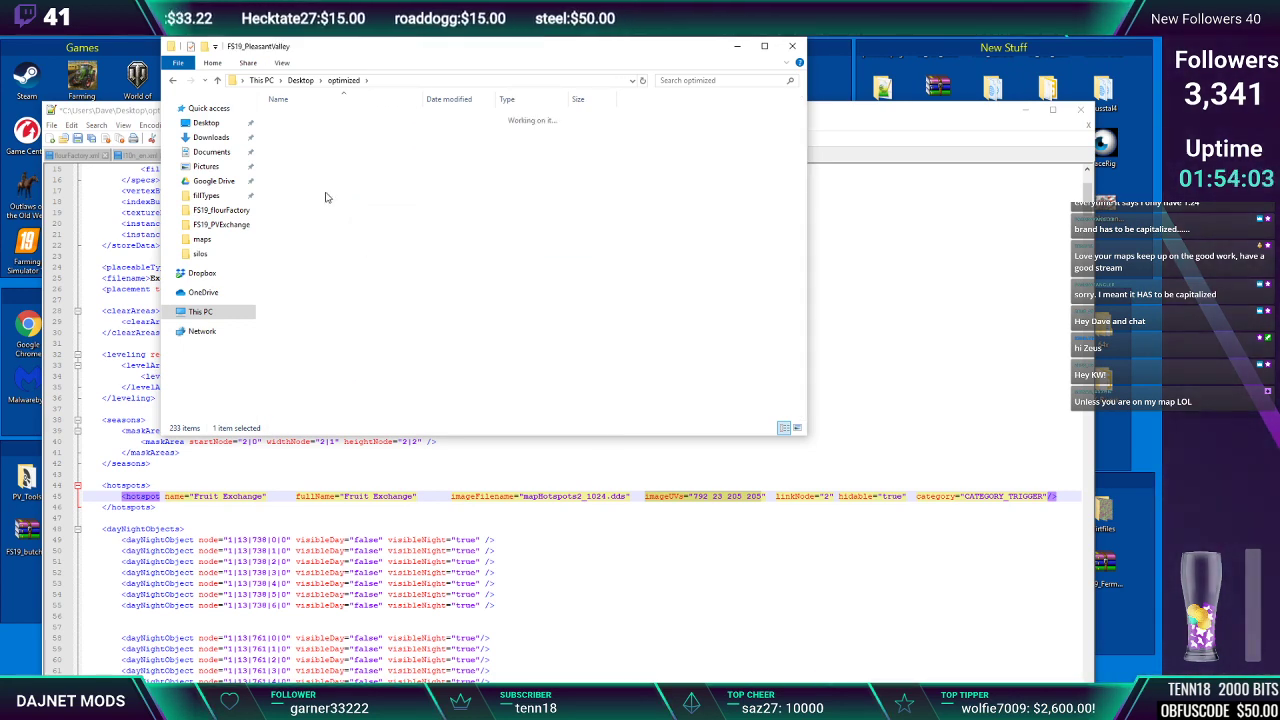
left_click_drag(802, 235, 800, 380)
double_click(320, 404)
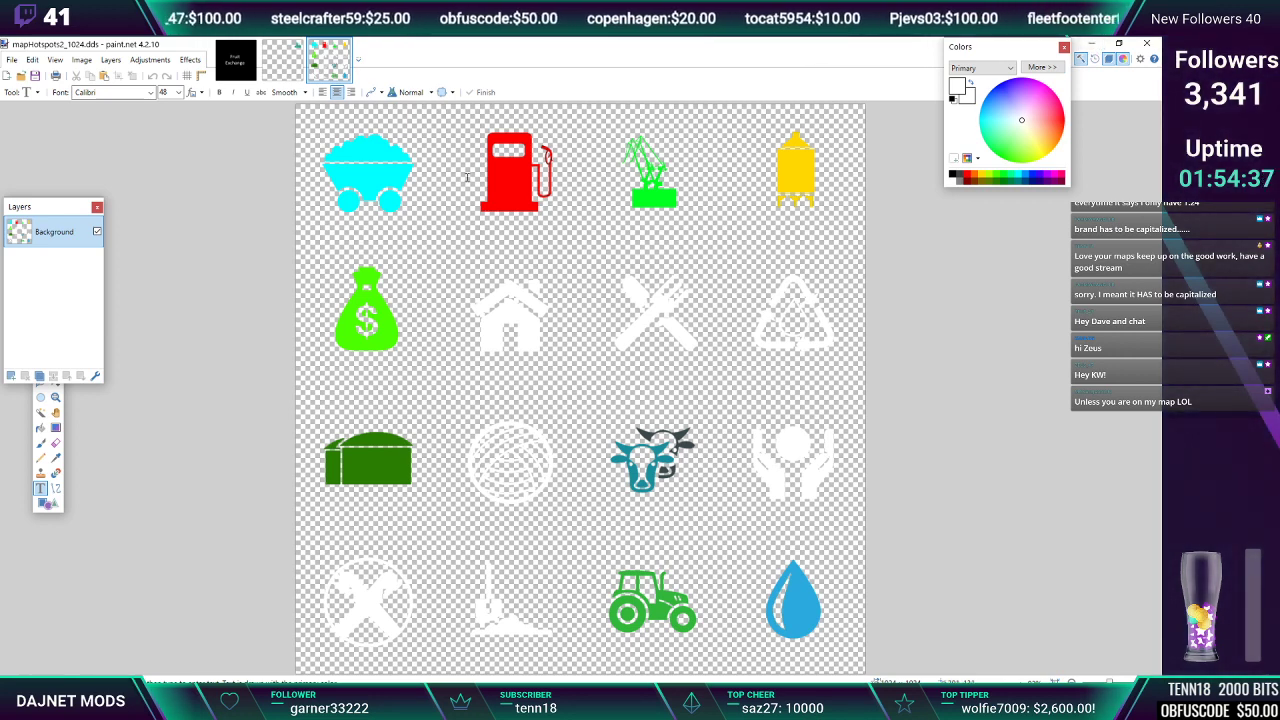
left_click(1092, 44)
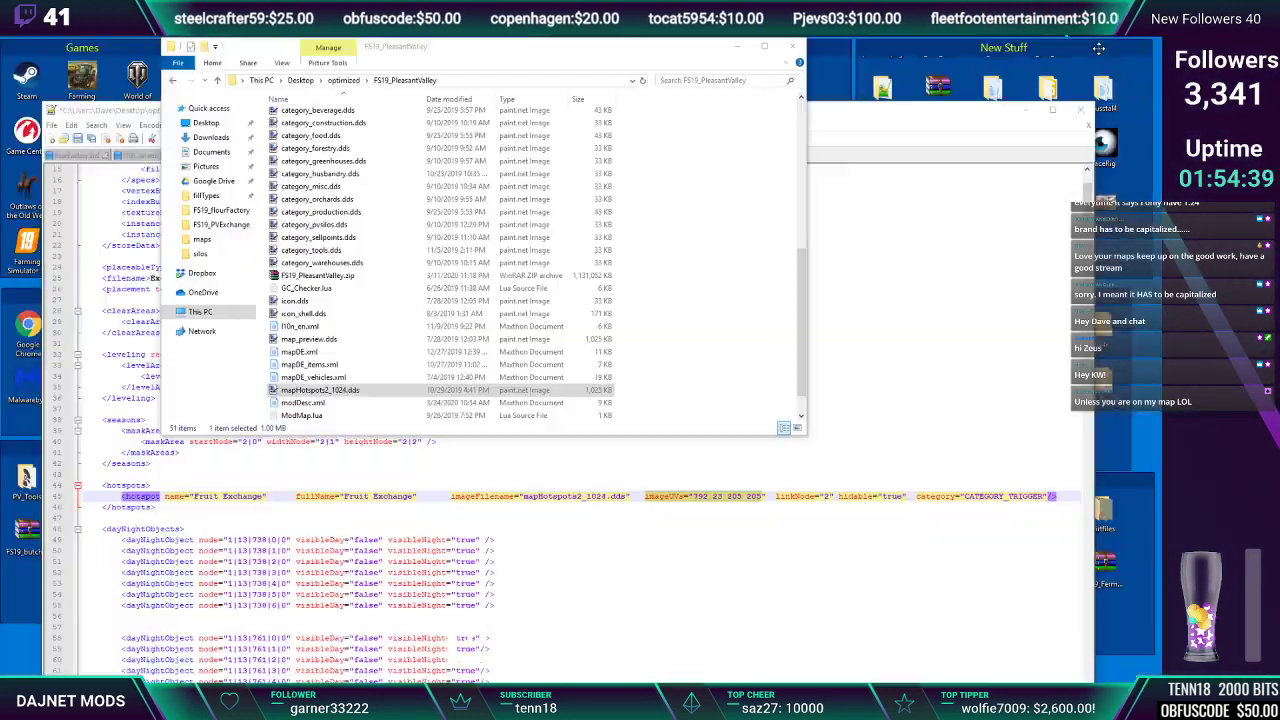
left_click(718, 505)
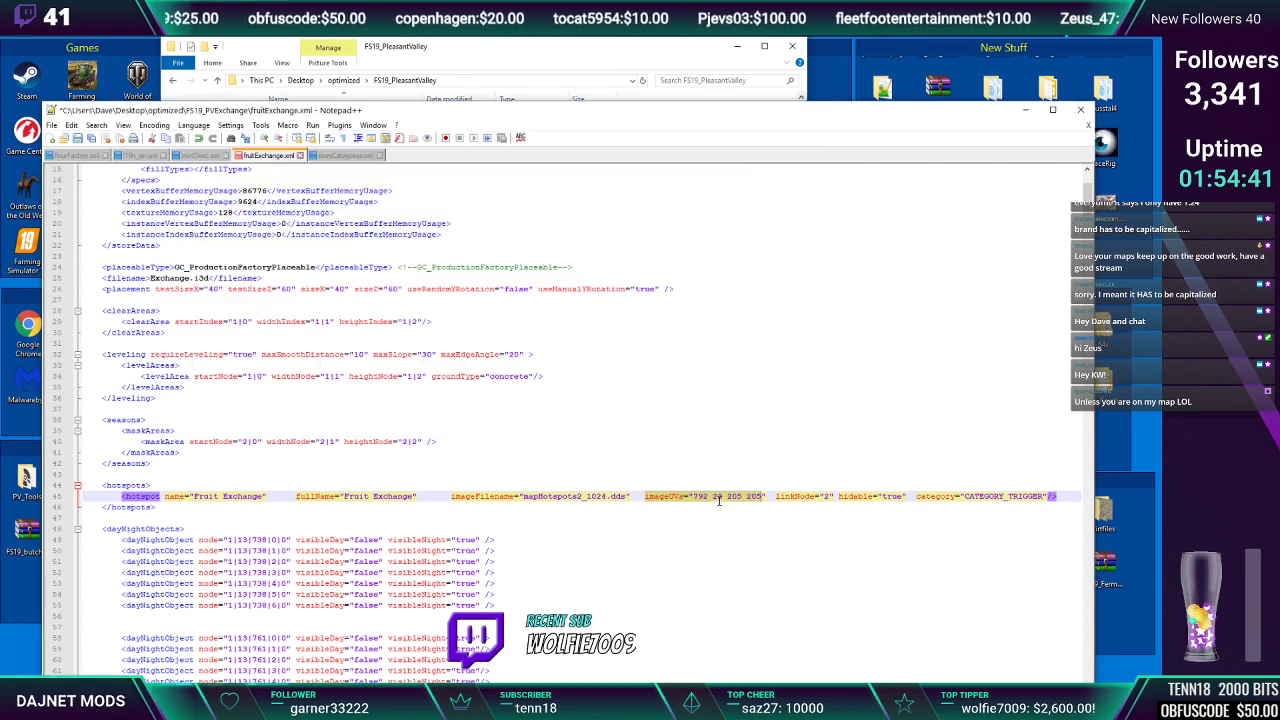
left_click(591, 45)
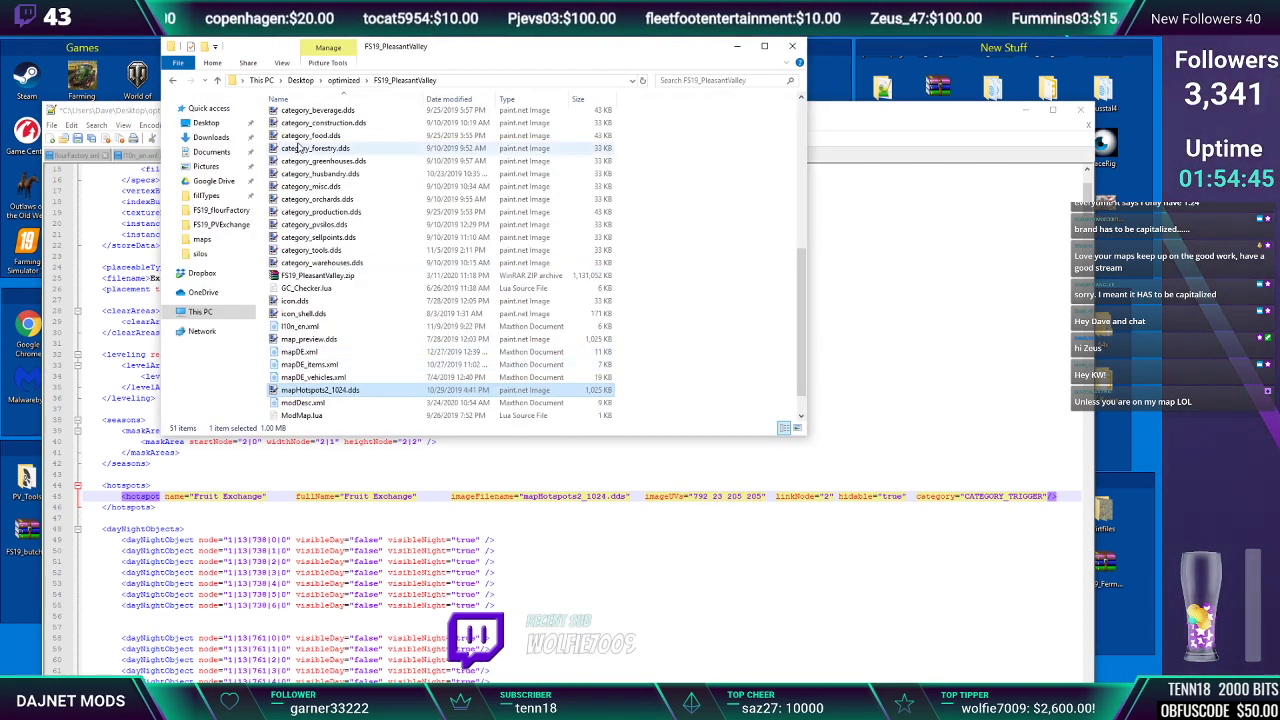
Look through the folders and zip archives in the optimized folder
left_click(337, 86)
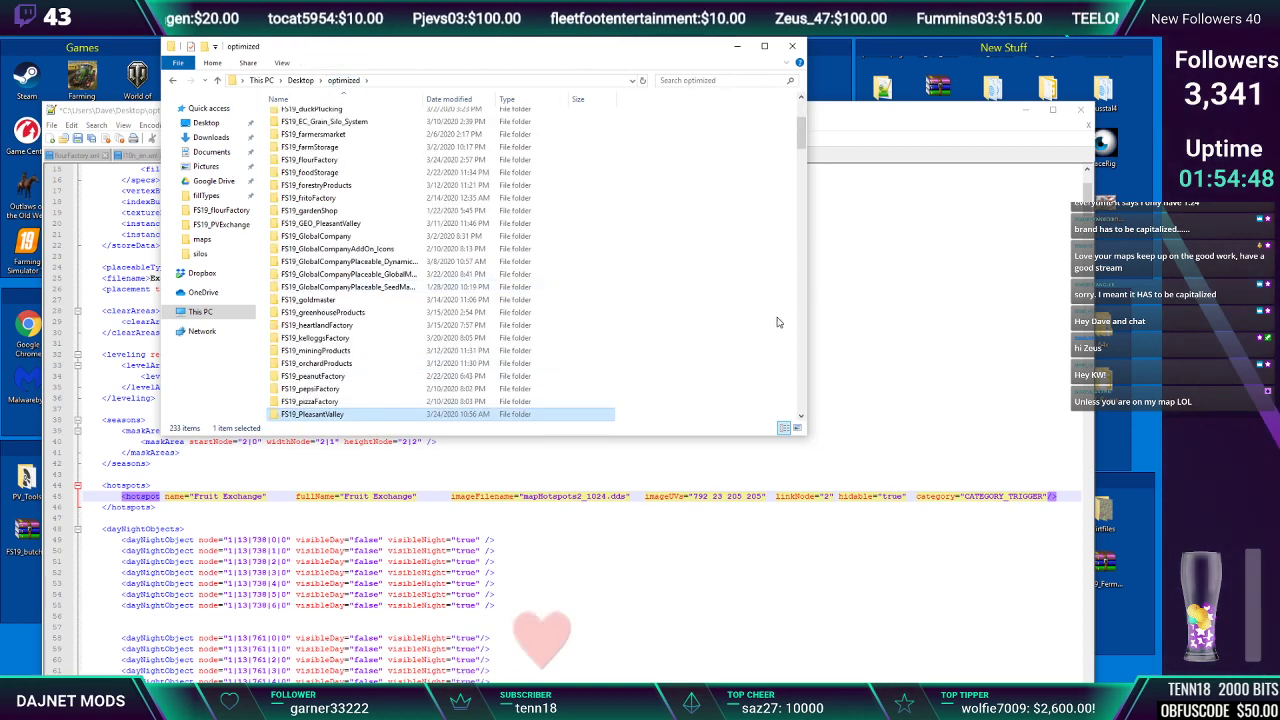
scroll(800, 155, "down", 8)
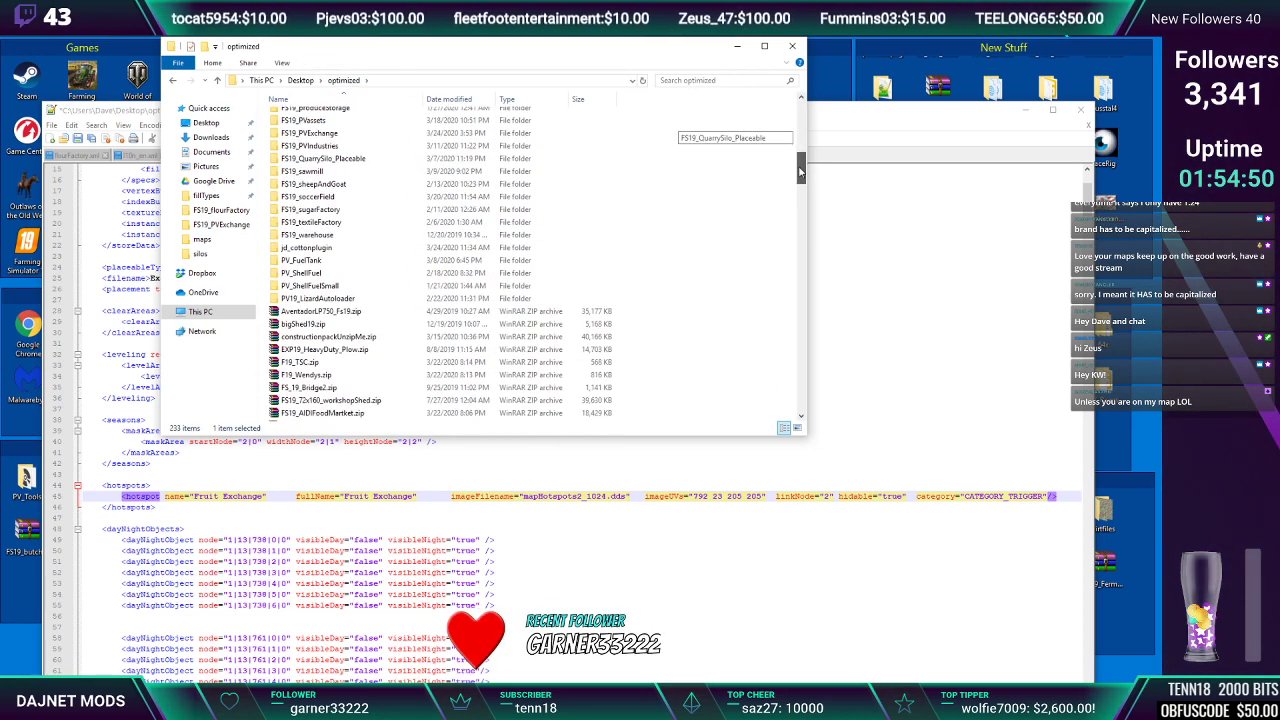
scroll(800, 170, "up", 1)
scroll(800, 170, "down", 15)
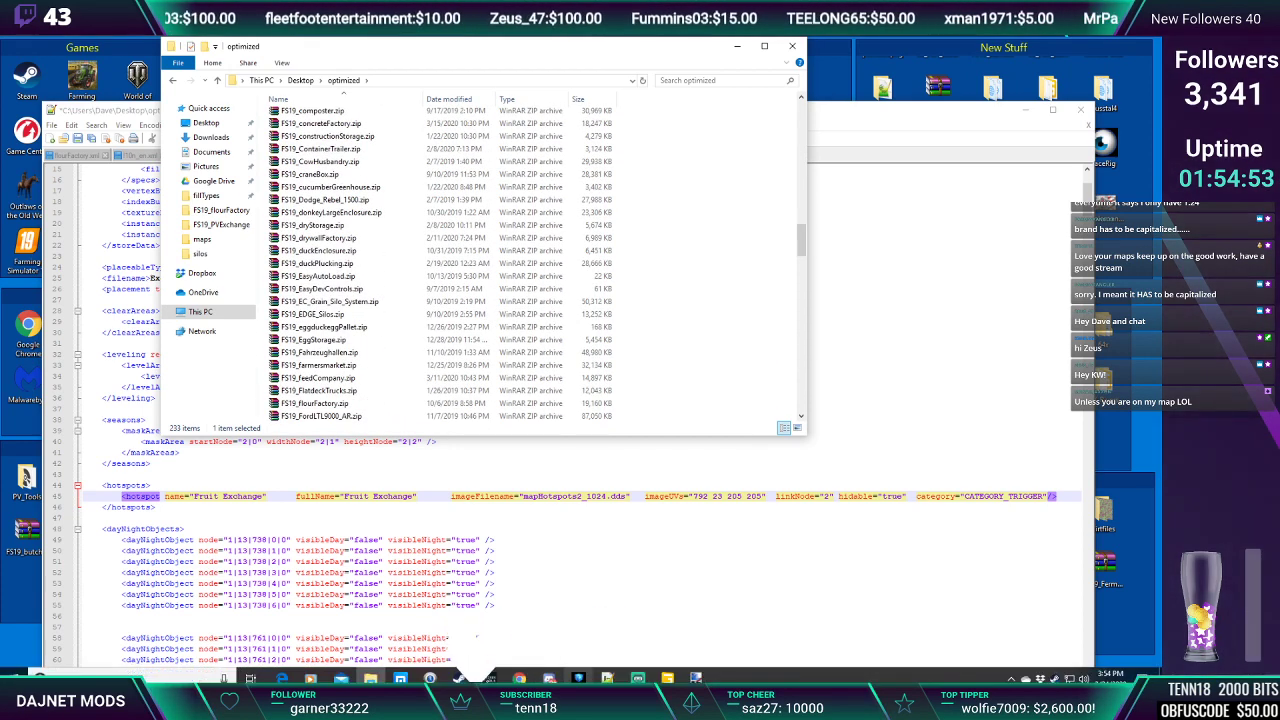
Review the Exchange mod's hotspot image in paint.net again, and minimize the open windows to reveal the desktop
mouse_move(696, 678)
left_click(690, 632)
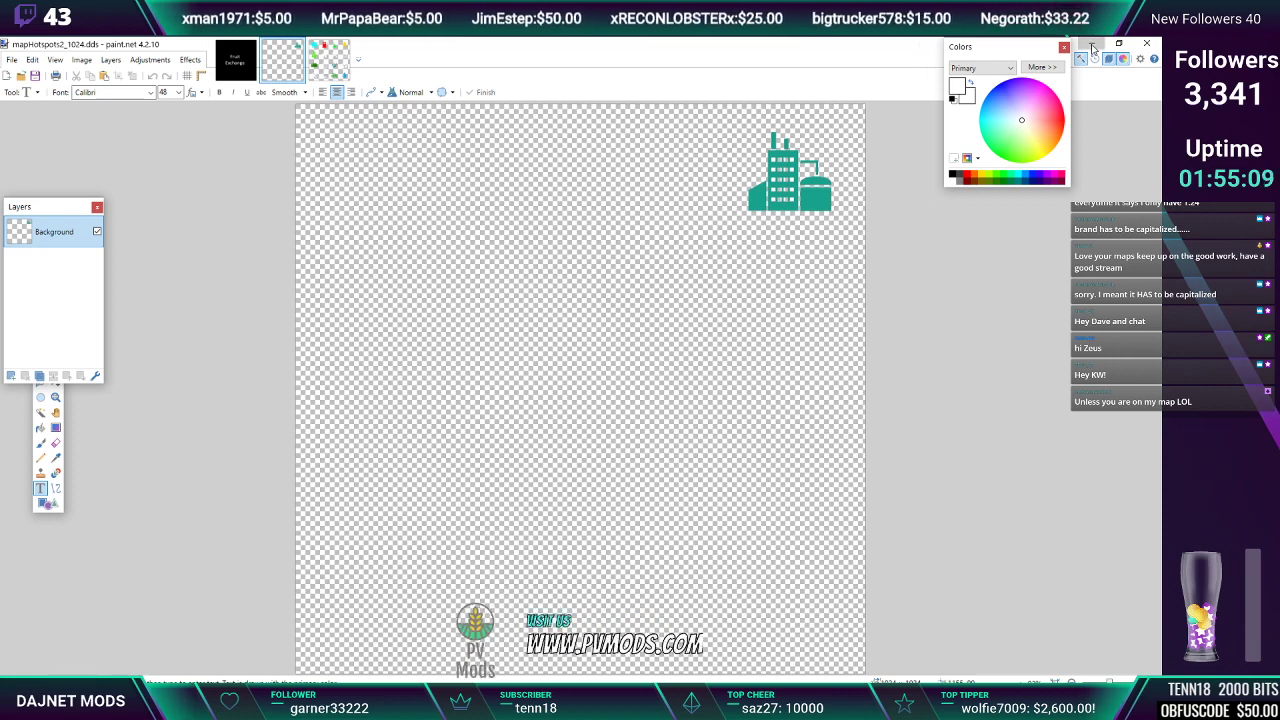
left_click(1093, 47)
left_click(736, 47)
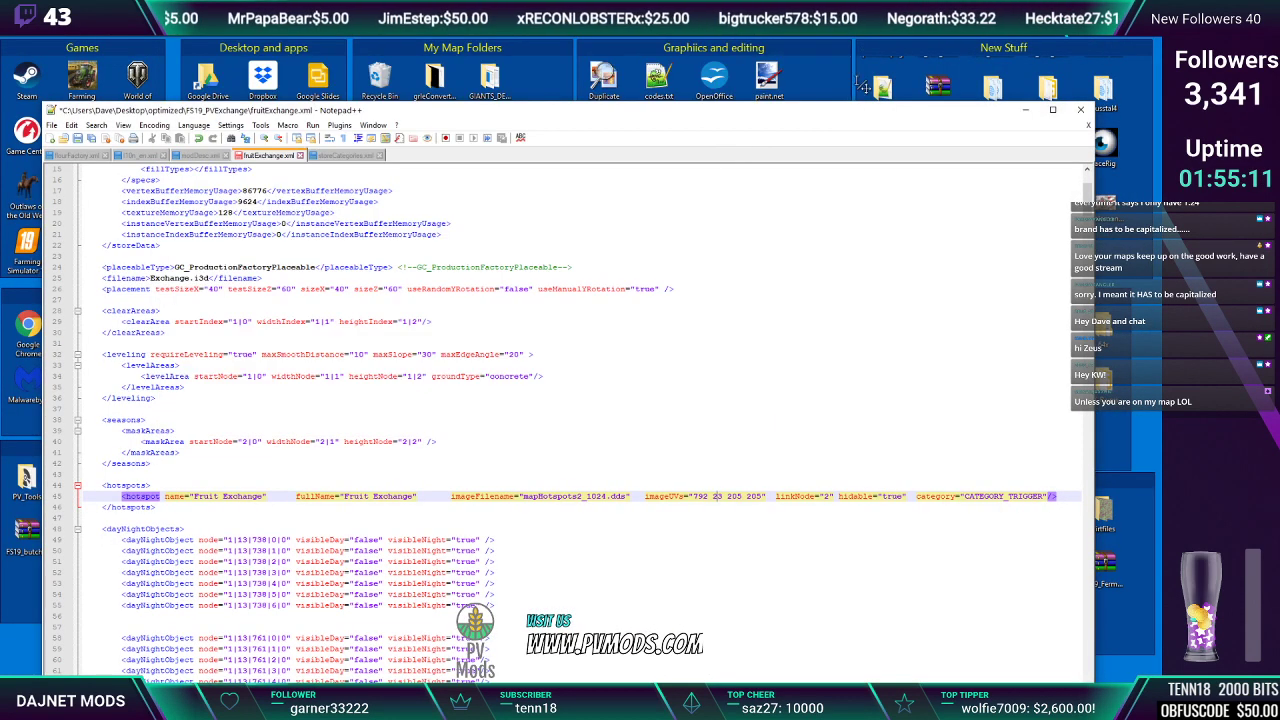
left_click(1016, 111)
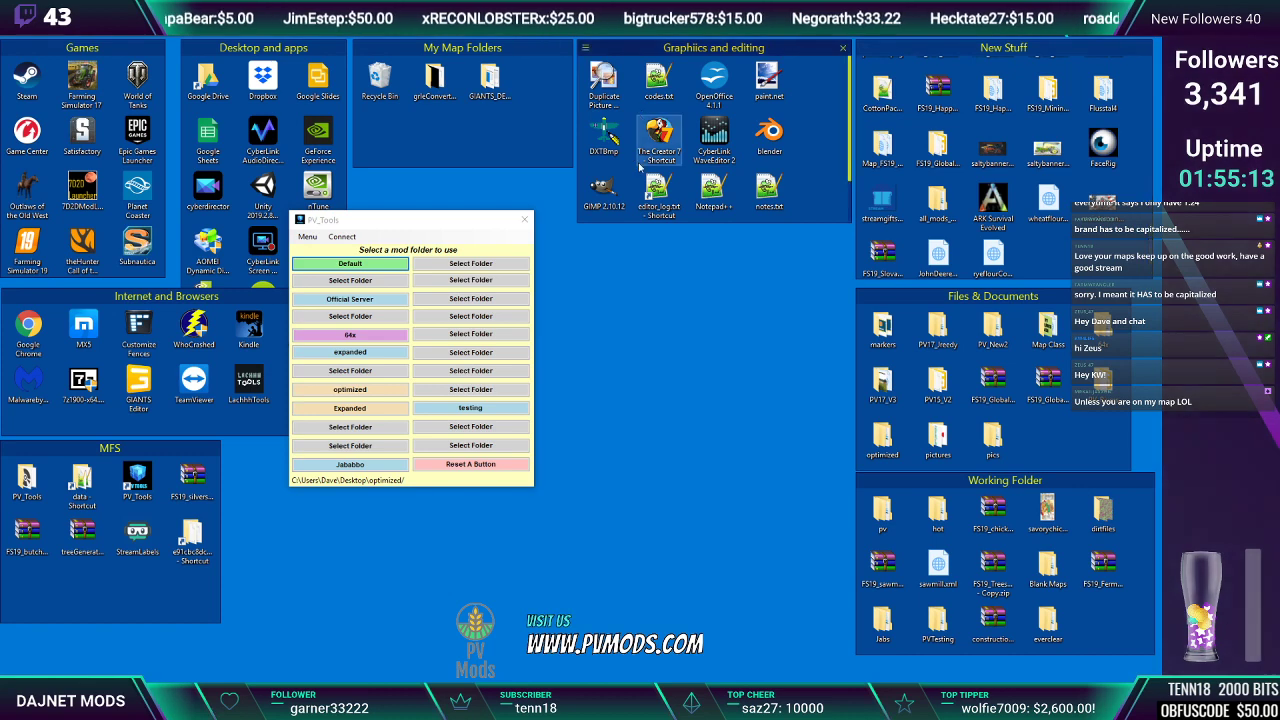
Open The Creator from the desktop and start a new blank template
double_click(659, 135)
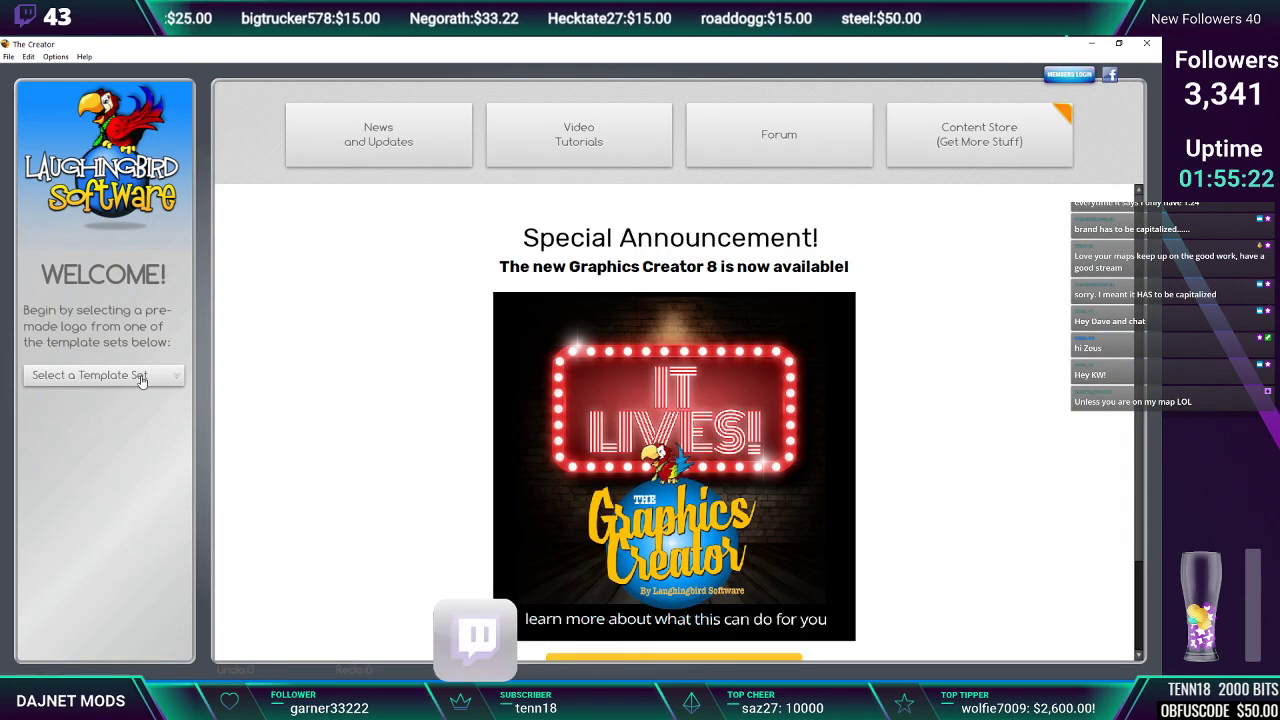
left_click(141, 376)
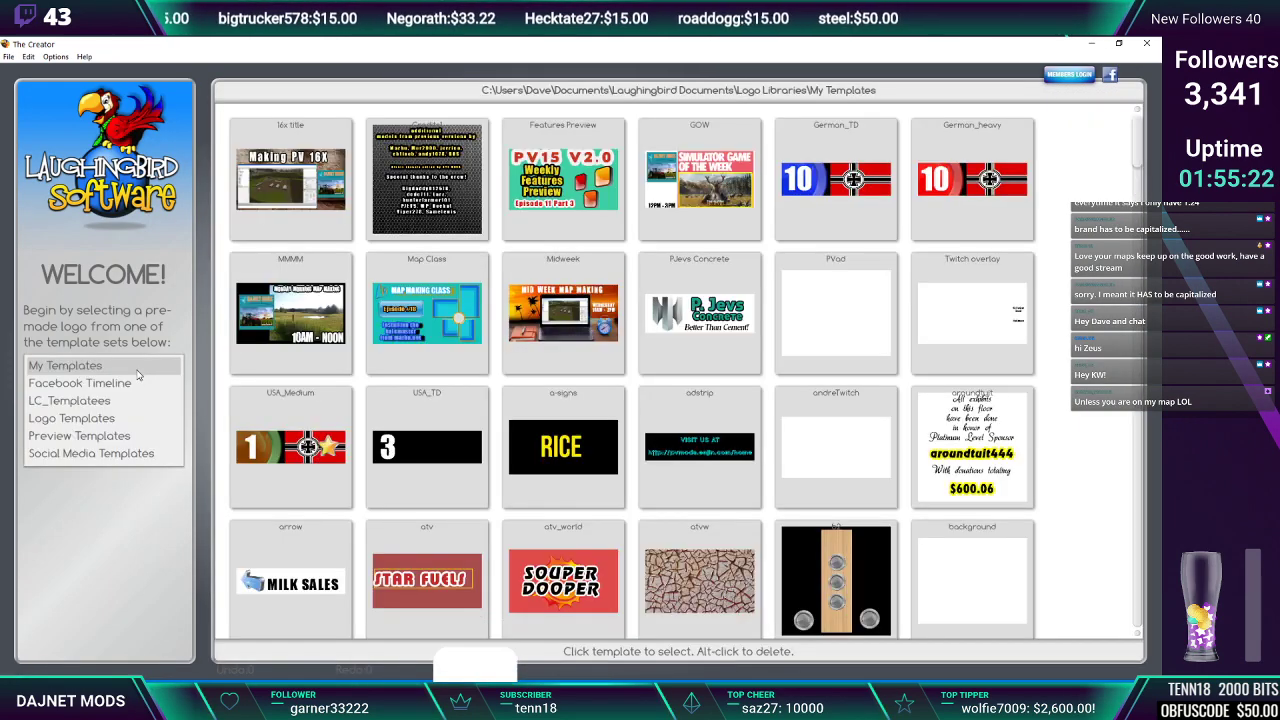
left_click(88, 402)
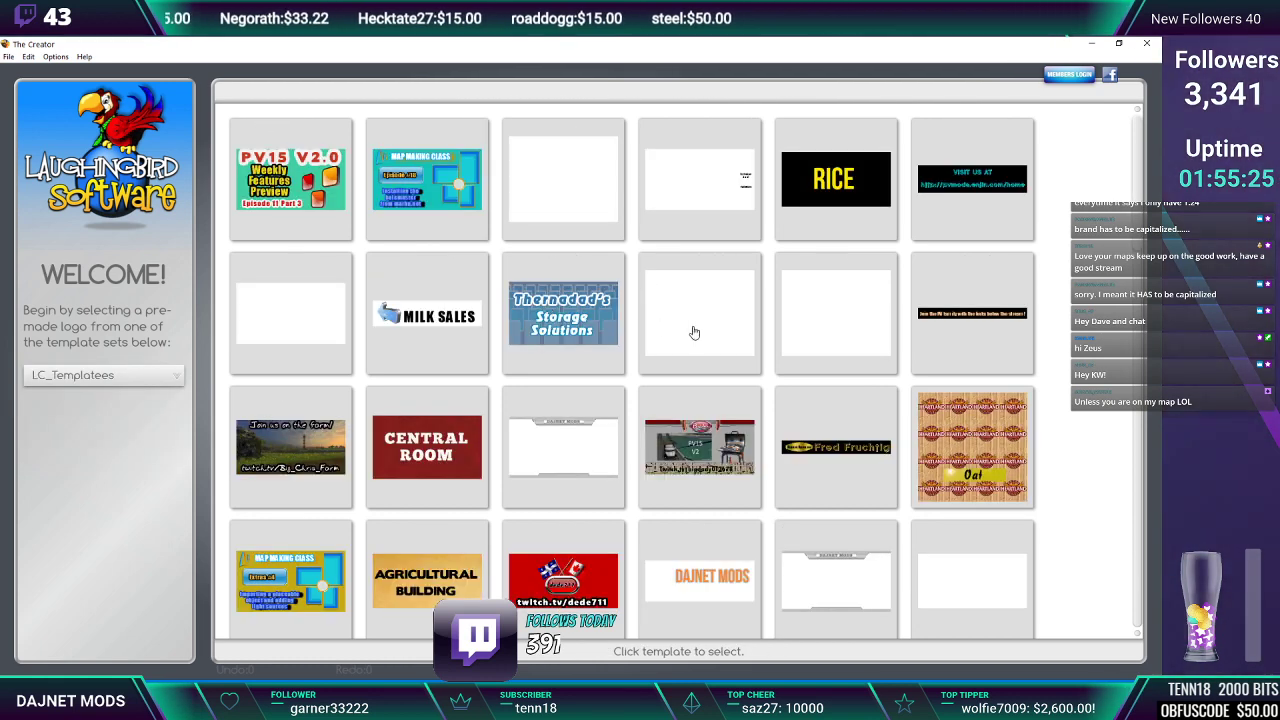
left_click(8, 56)
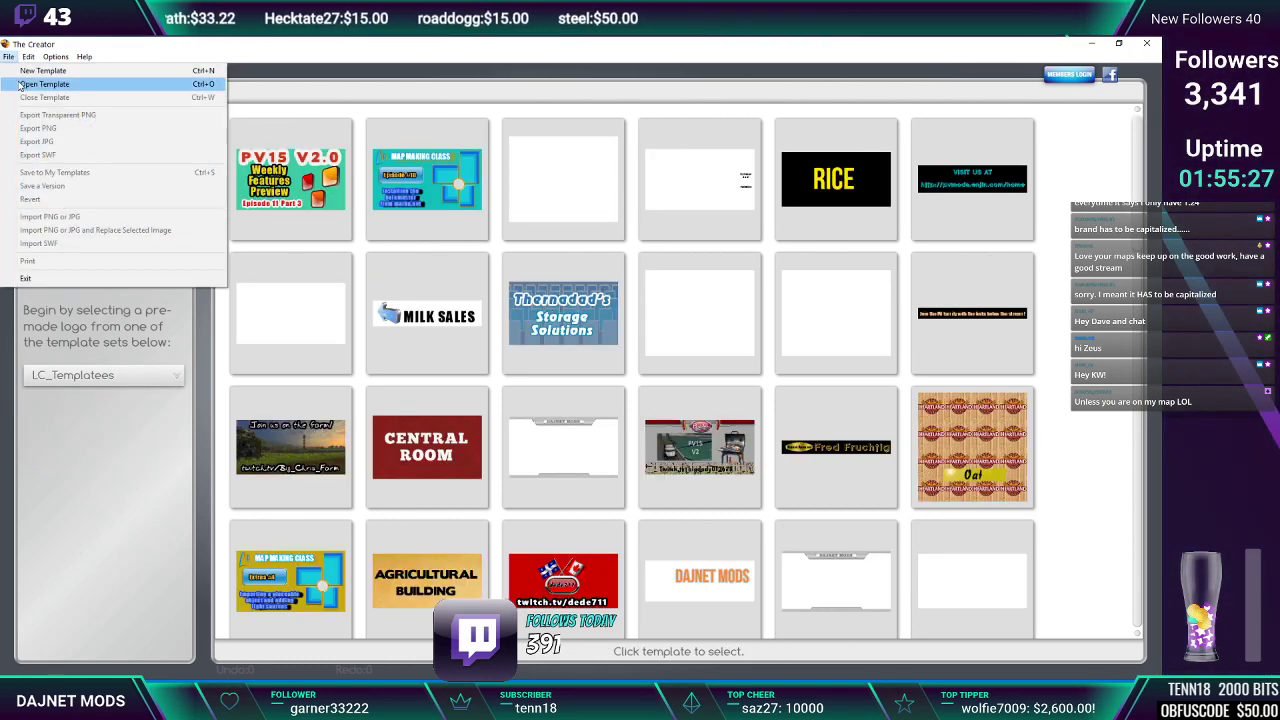
left_click(40, 71)
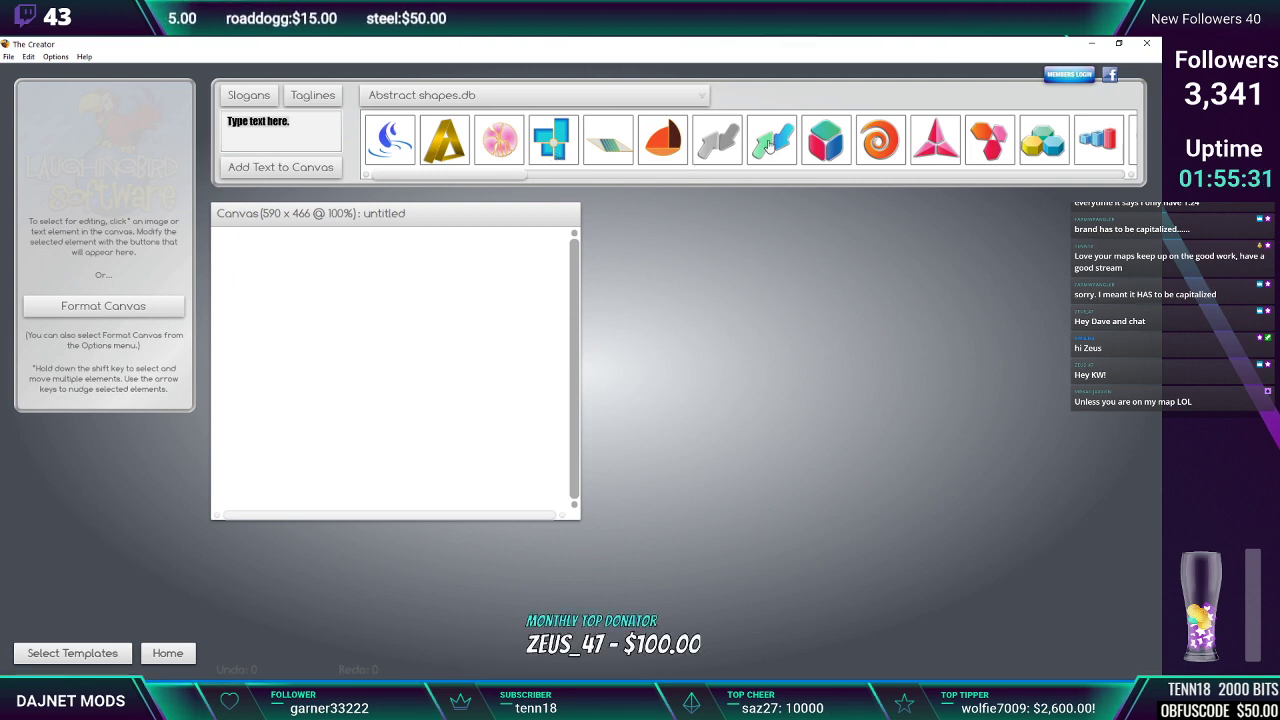
Place the green and blue double-arrow shape from the Abstract shapes library on the canvas and position it near the middle
left_click_drag(773, 145, 612, 245)
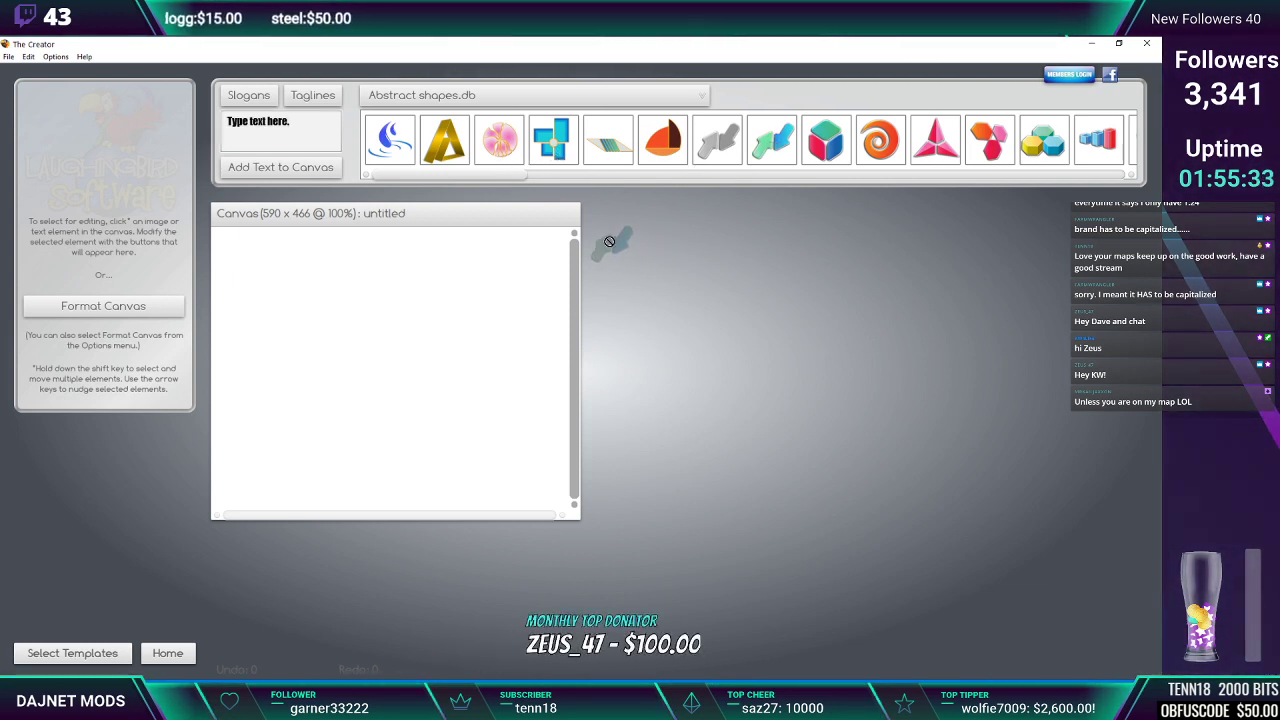
left_click_drag(410, 345, 410, 345)
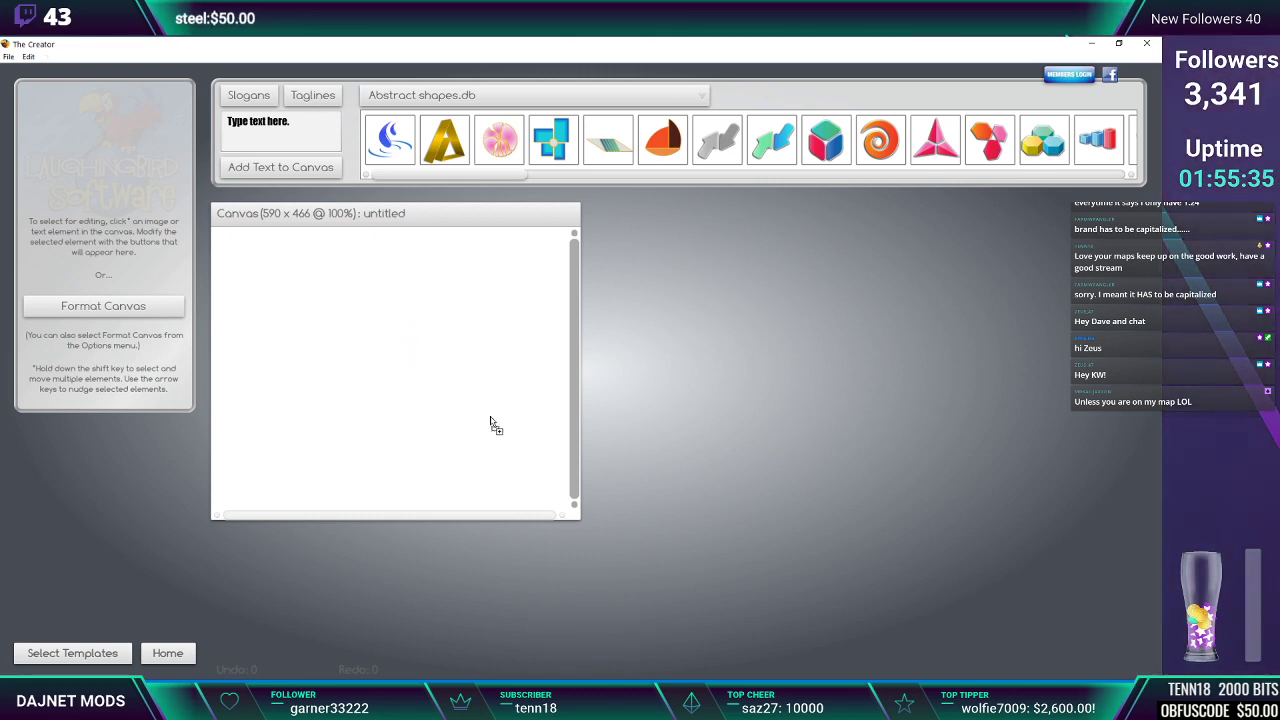
left_click_drag(503, 307, 447, 344)
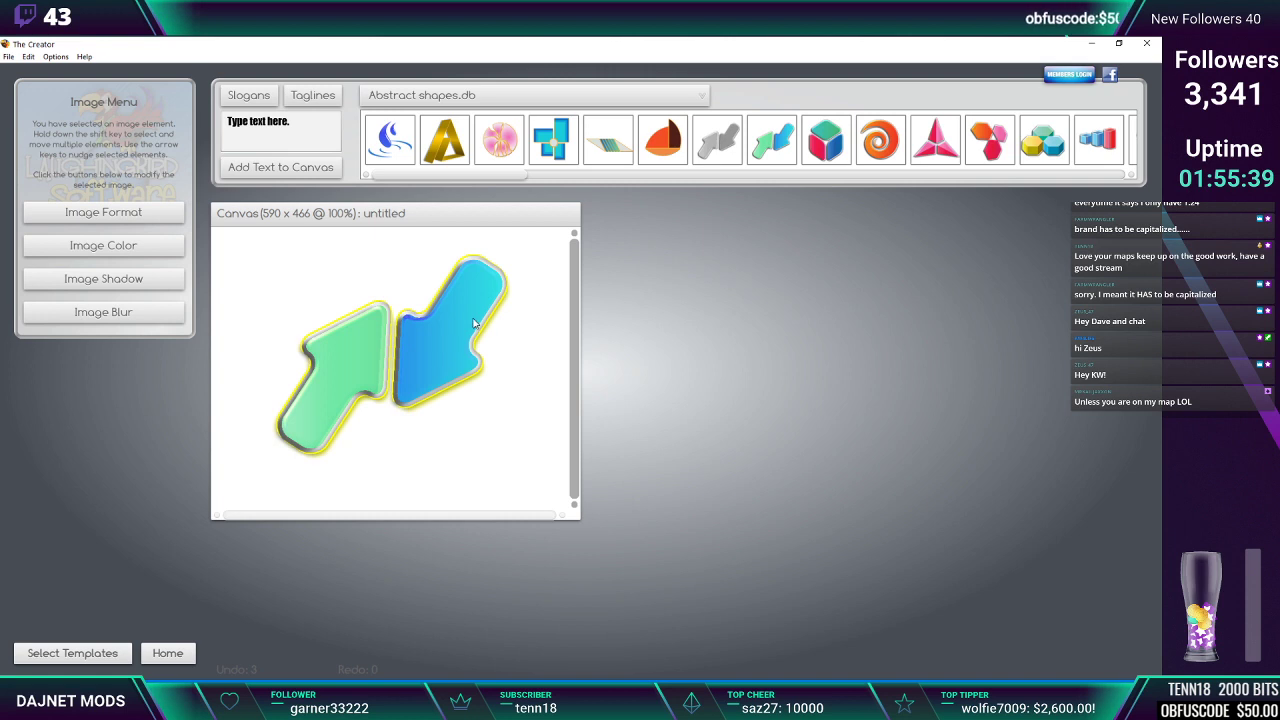
Set the canvas width and height to 256 by 256
left_click(127, 220)
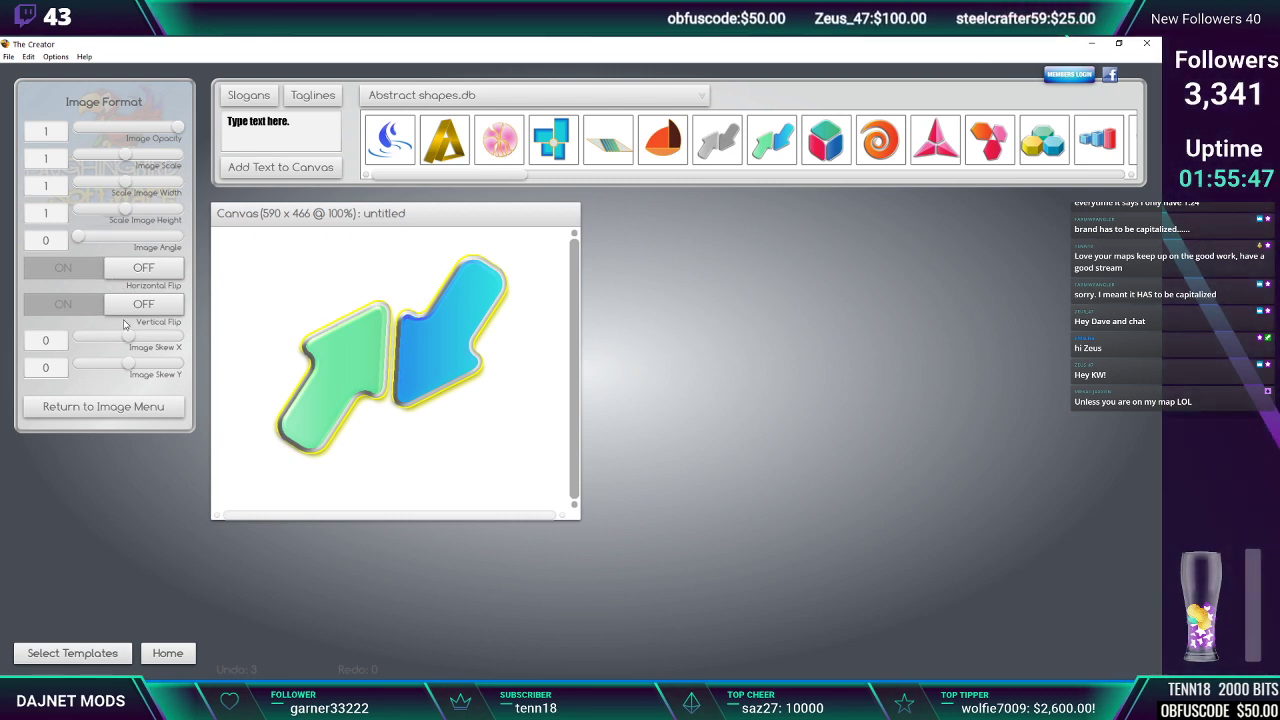
left_click(247, 291)
left_click(103, 306)
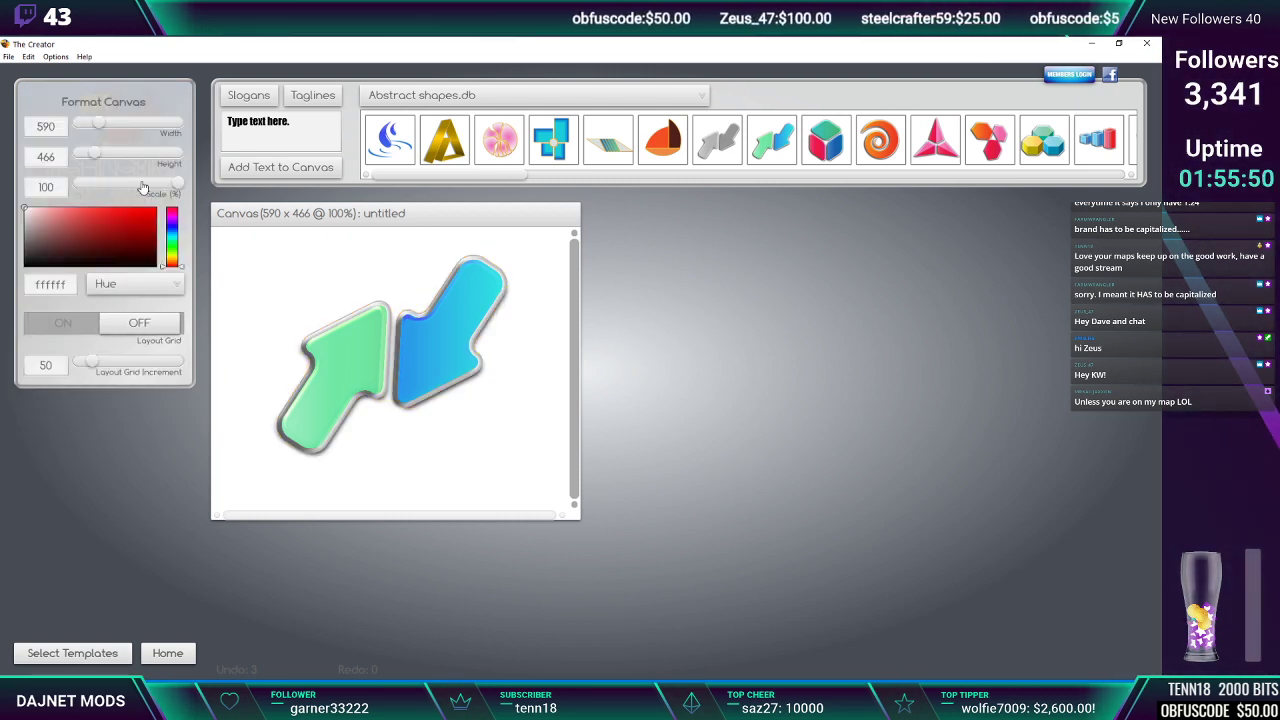
type("256")
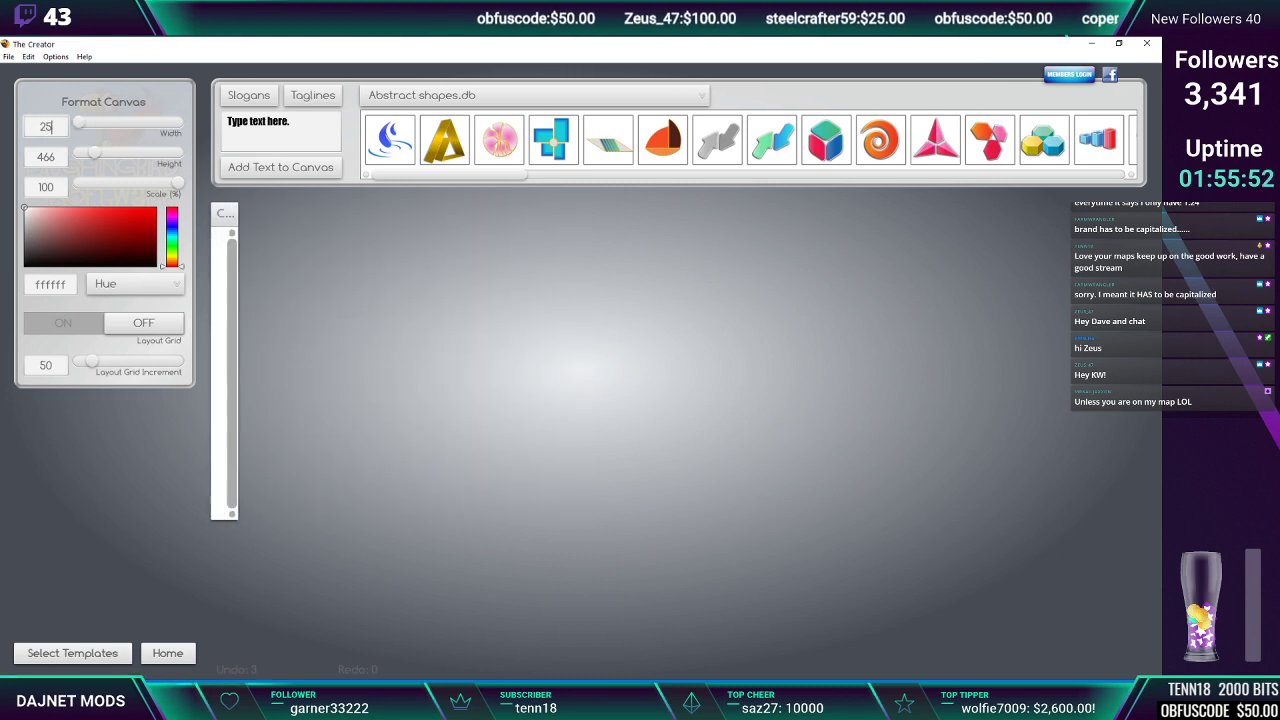
double_click(57, 156)
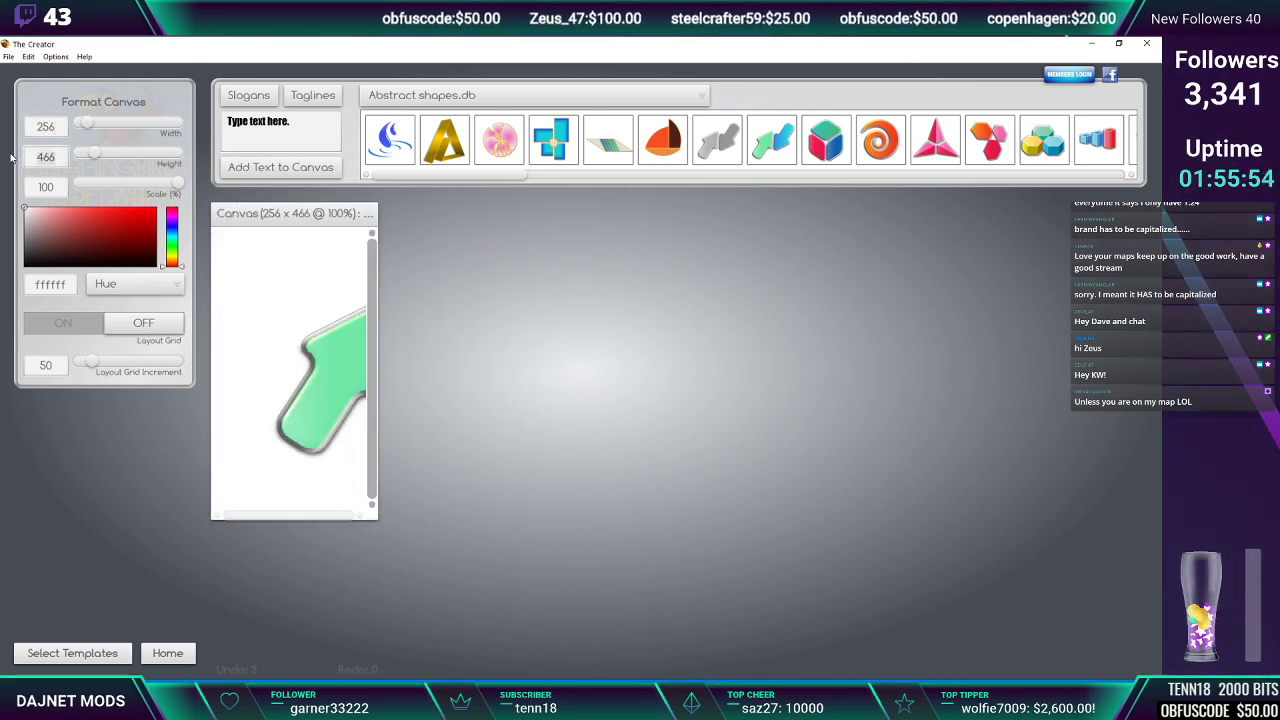
type("256")
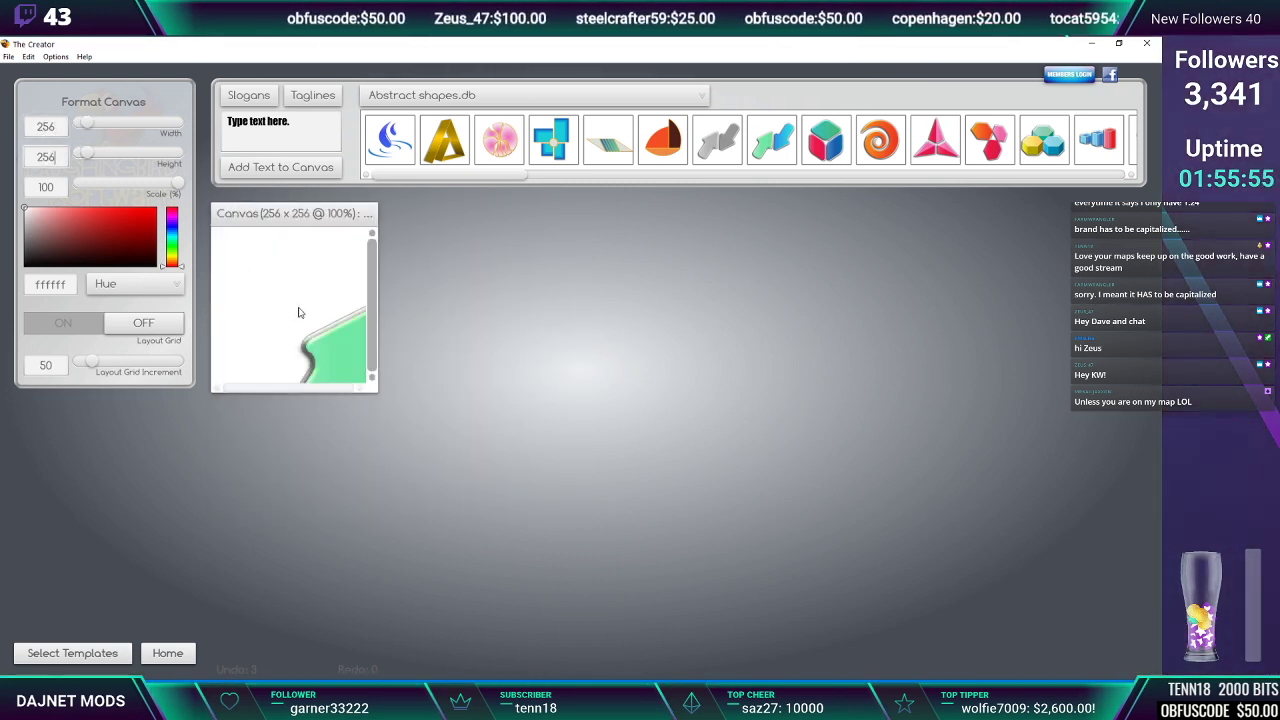
Scale the double-arrow image to 0.53 and reposition it so both arrows sit centred within the canvas
left_click(328, 346)
left_click_drag(317, 340, 282, 294)
left_click(127, 218)
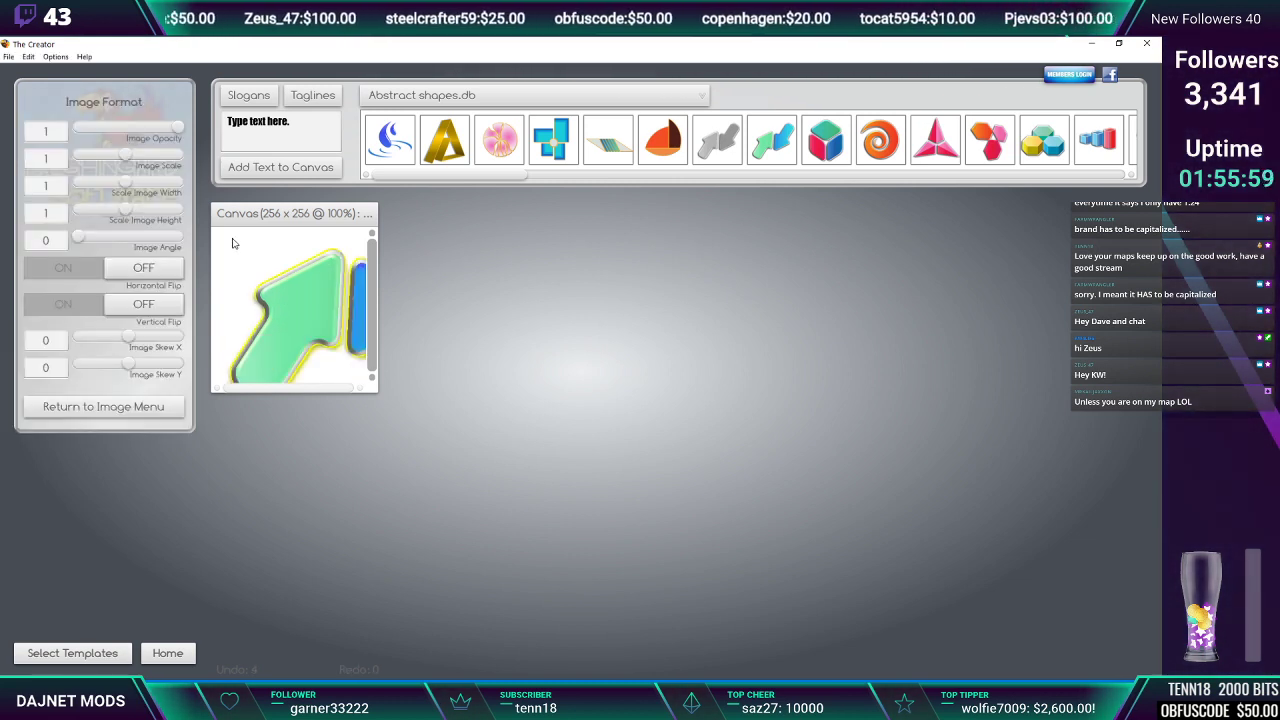
left_click_drag(127, 163, 101, 158)
left_click_drag(302, 320, 268, 325)
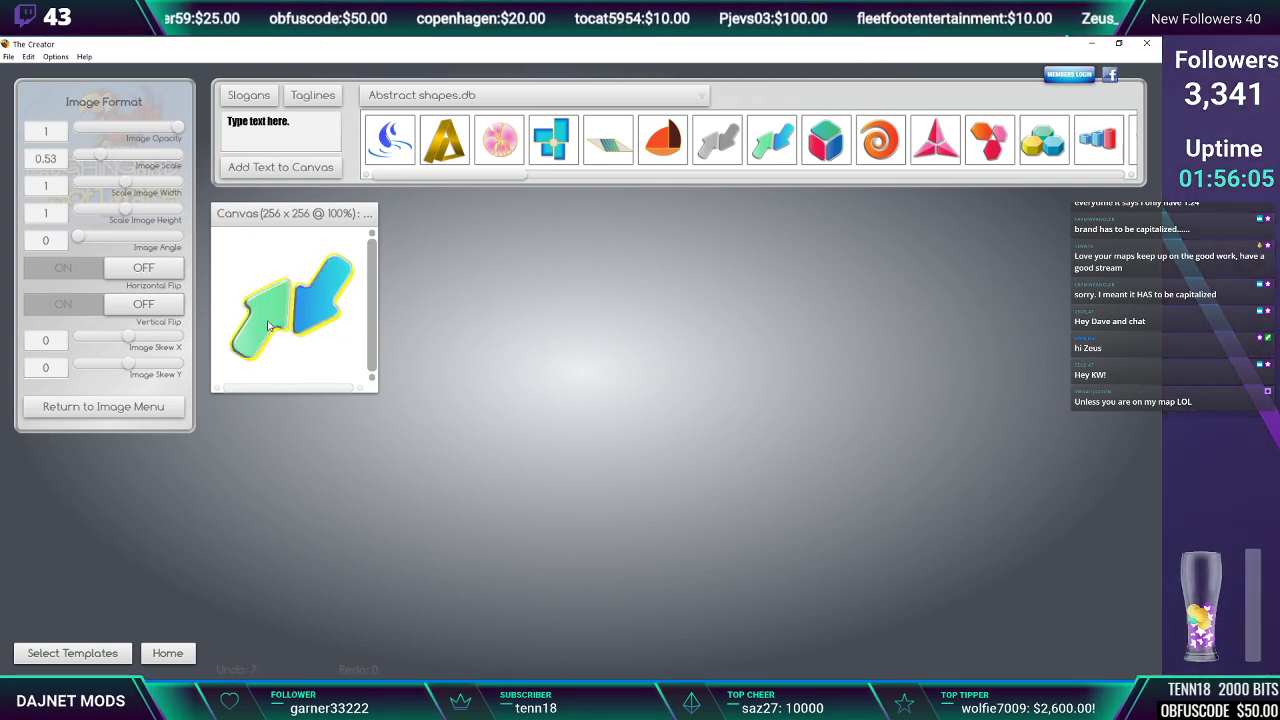
left_click_drag(268, 325, 268, 321)
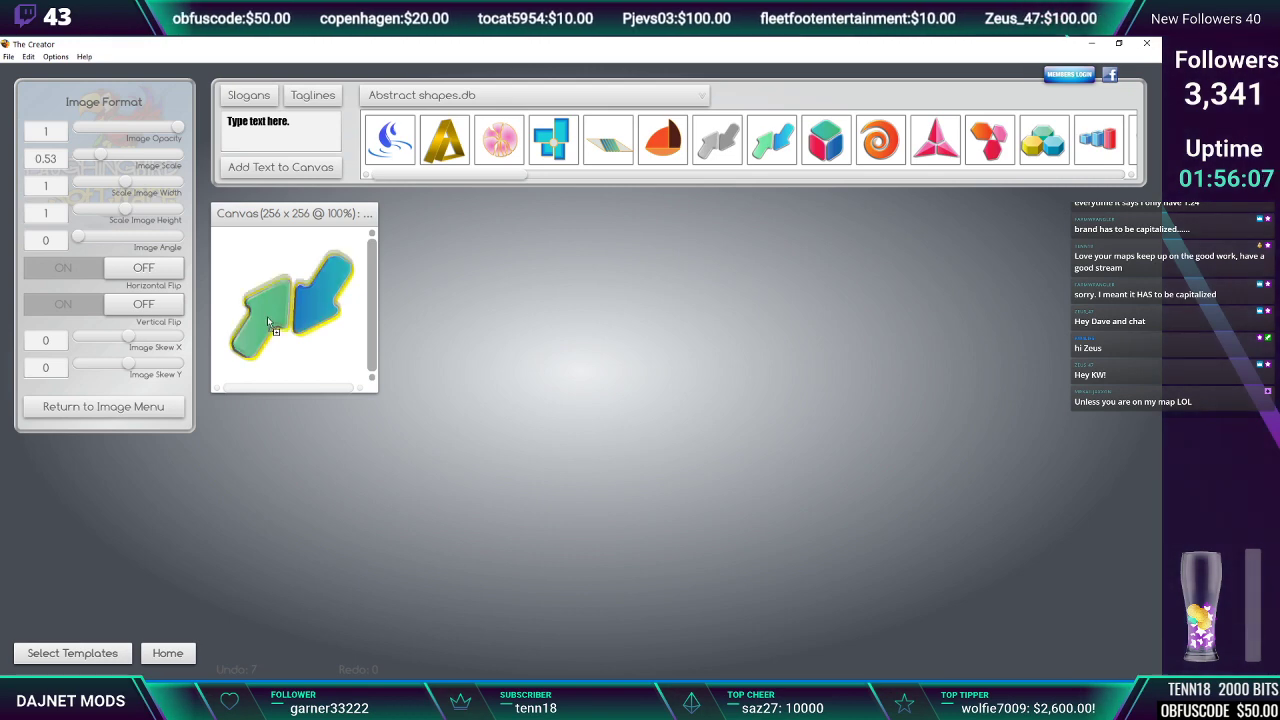
left_click_drag(498, 176, 578, 222)
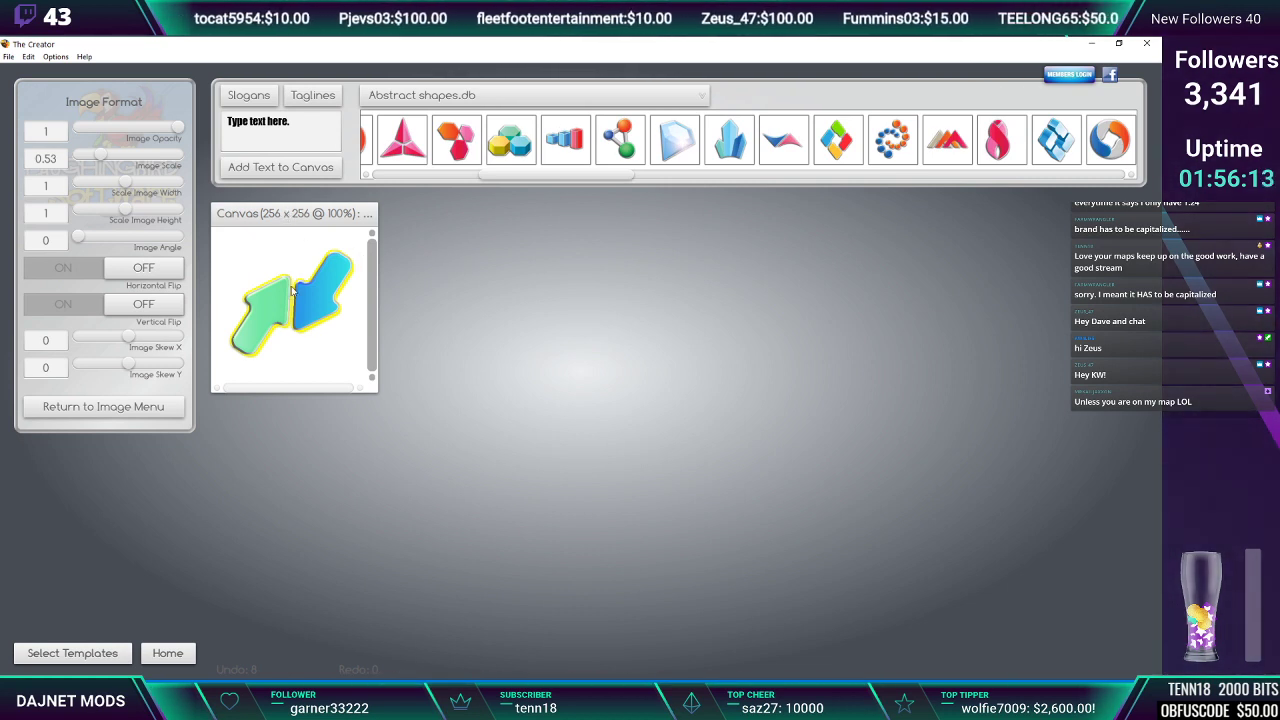
left_click(305, 366)
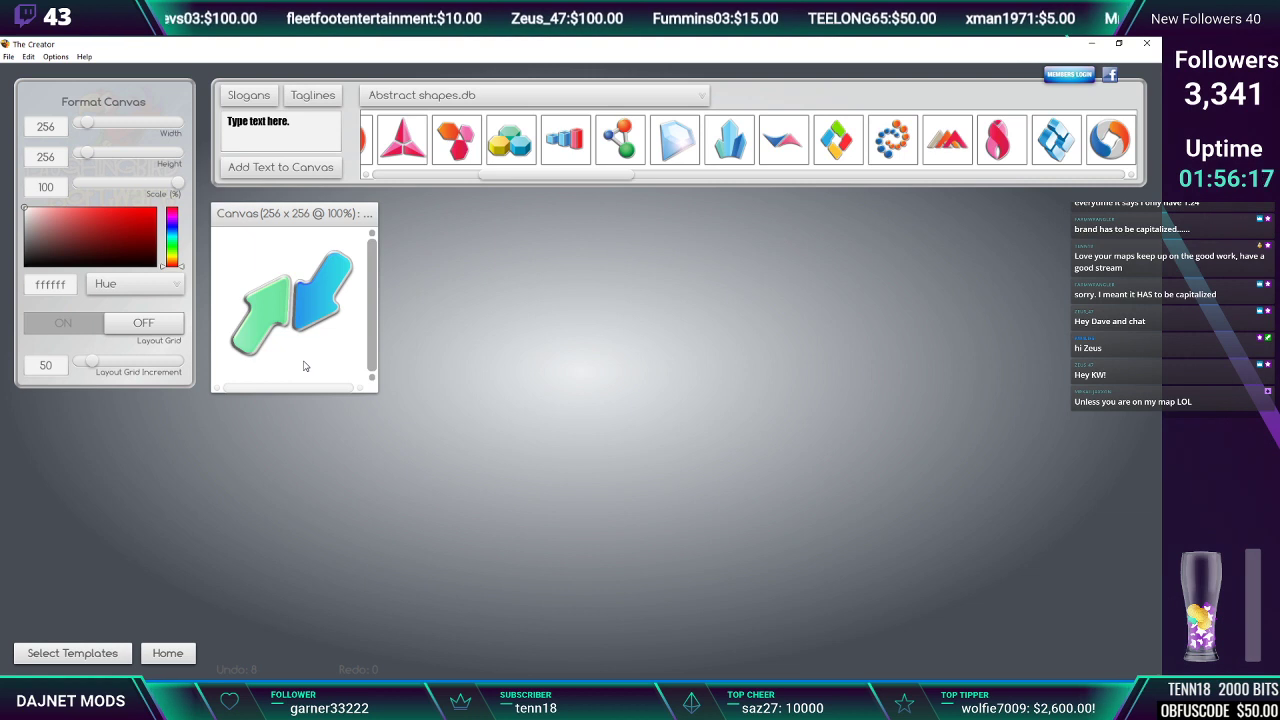
left_click(305, 315)
left_click_drag(306, 315, 308, 315)
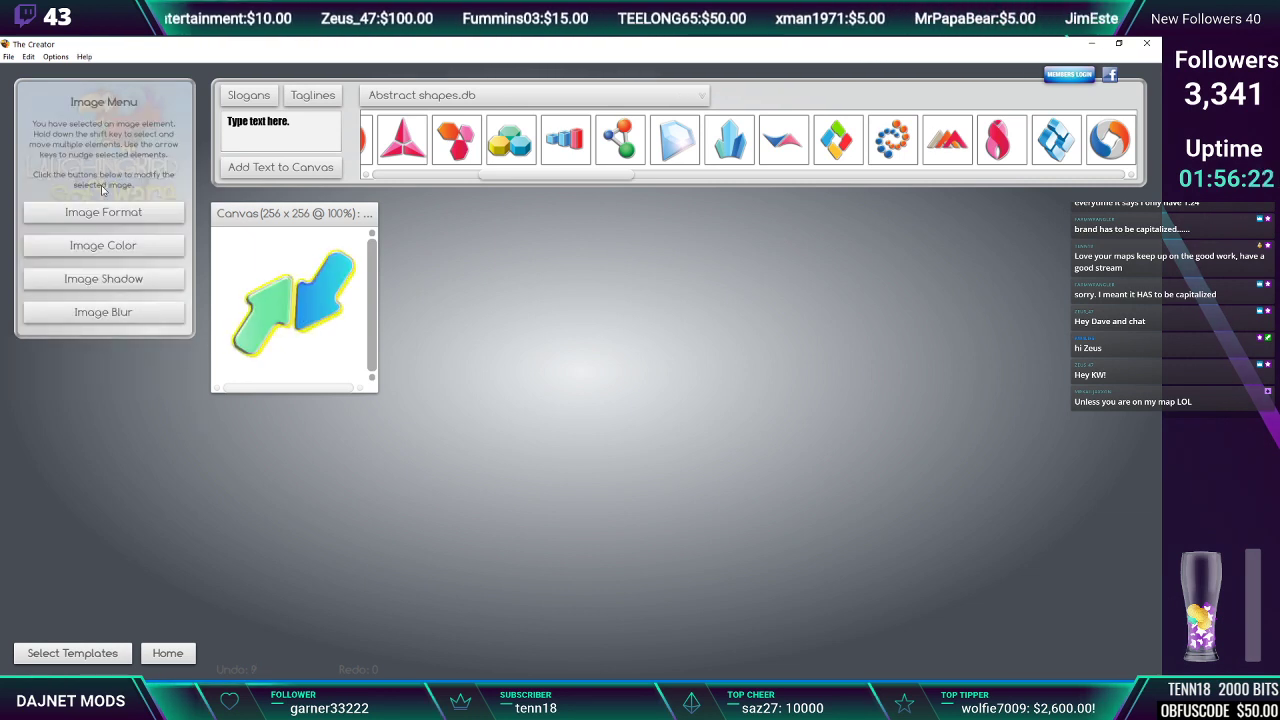
Export the arrow icon to the Desktop as a transparent PNG named exchange
left_click(9, 57)
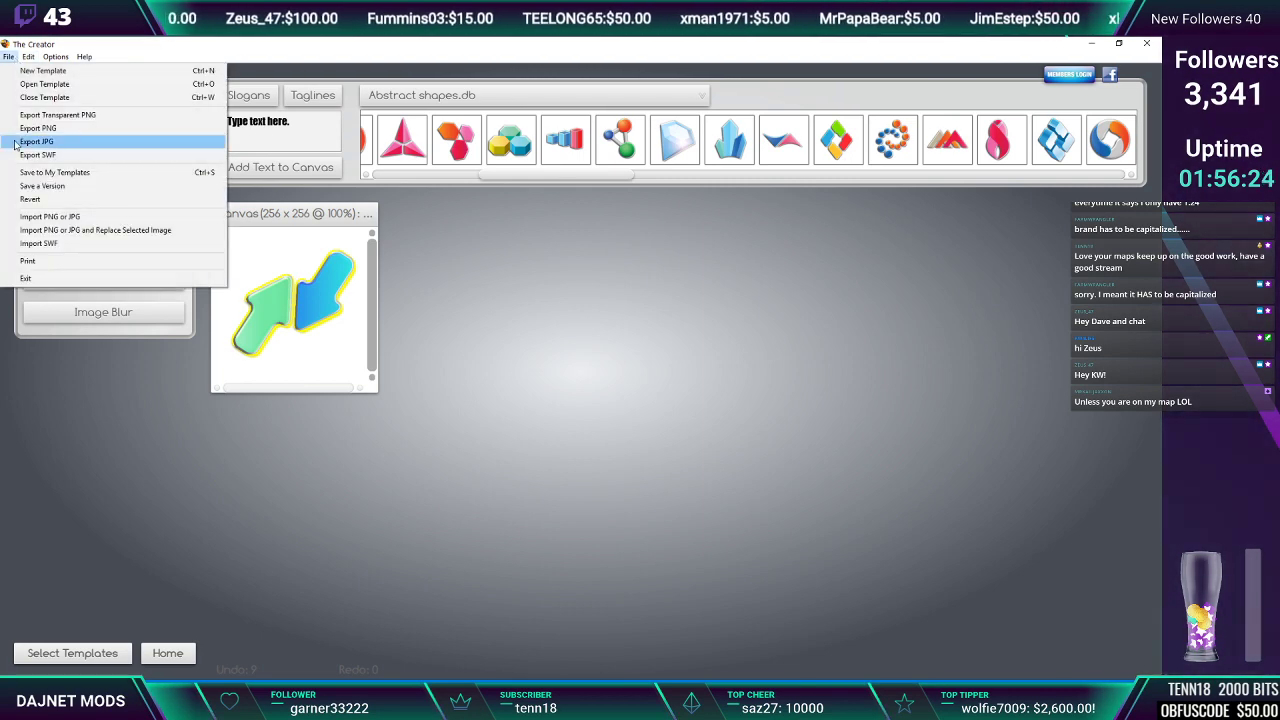
left_click(30, 115)
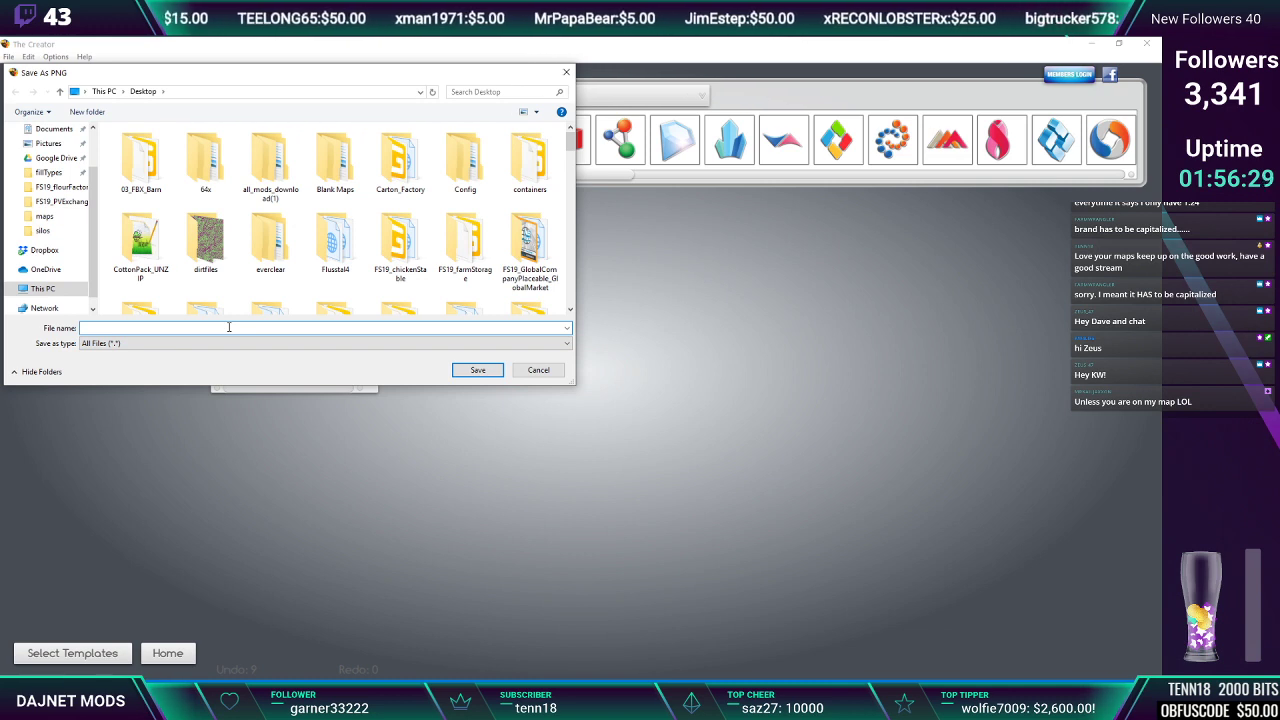
type("ec")
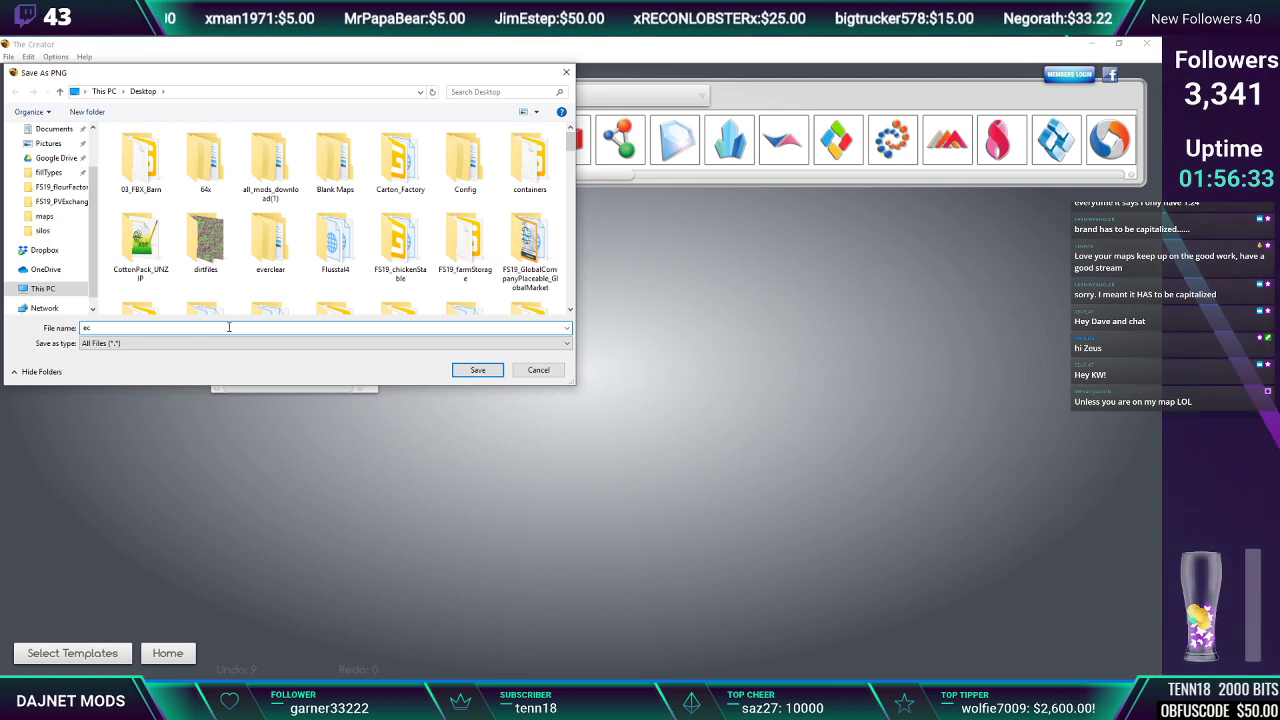
key("BackSpace")
type("xch")
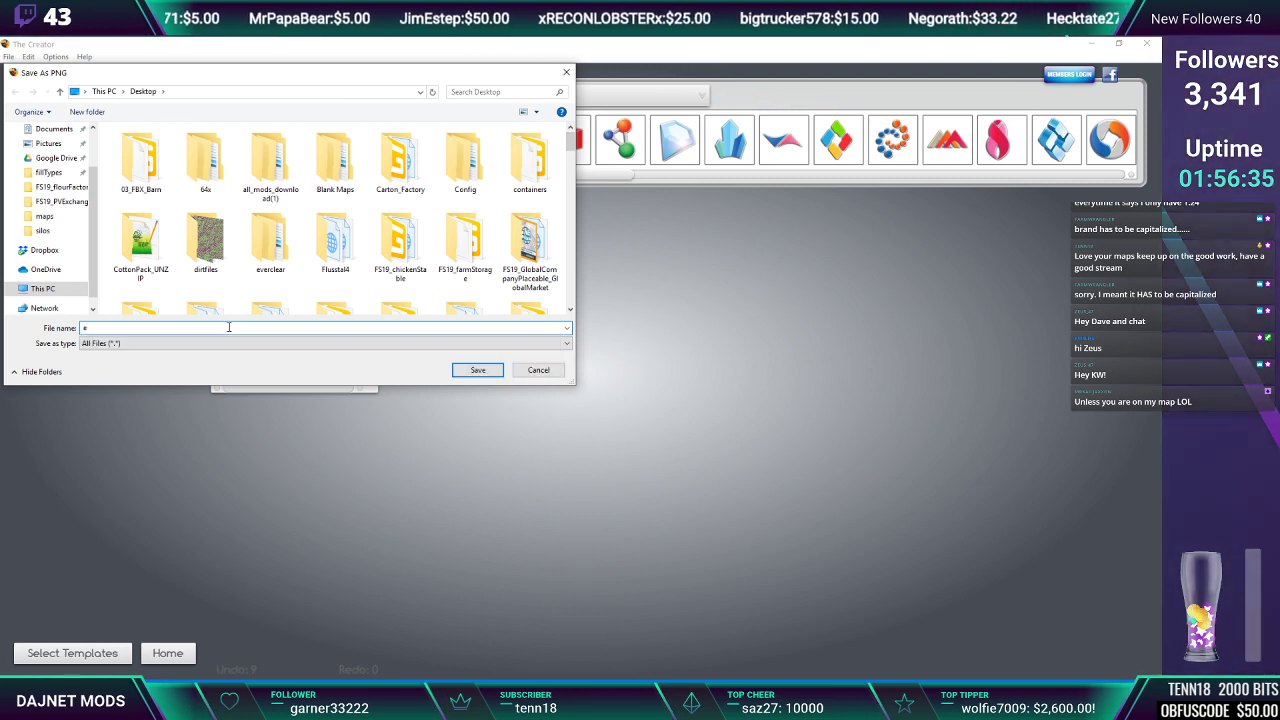
type("ange")
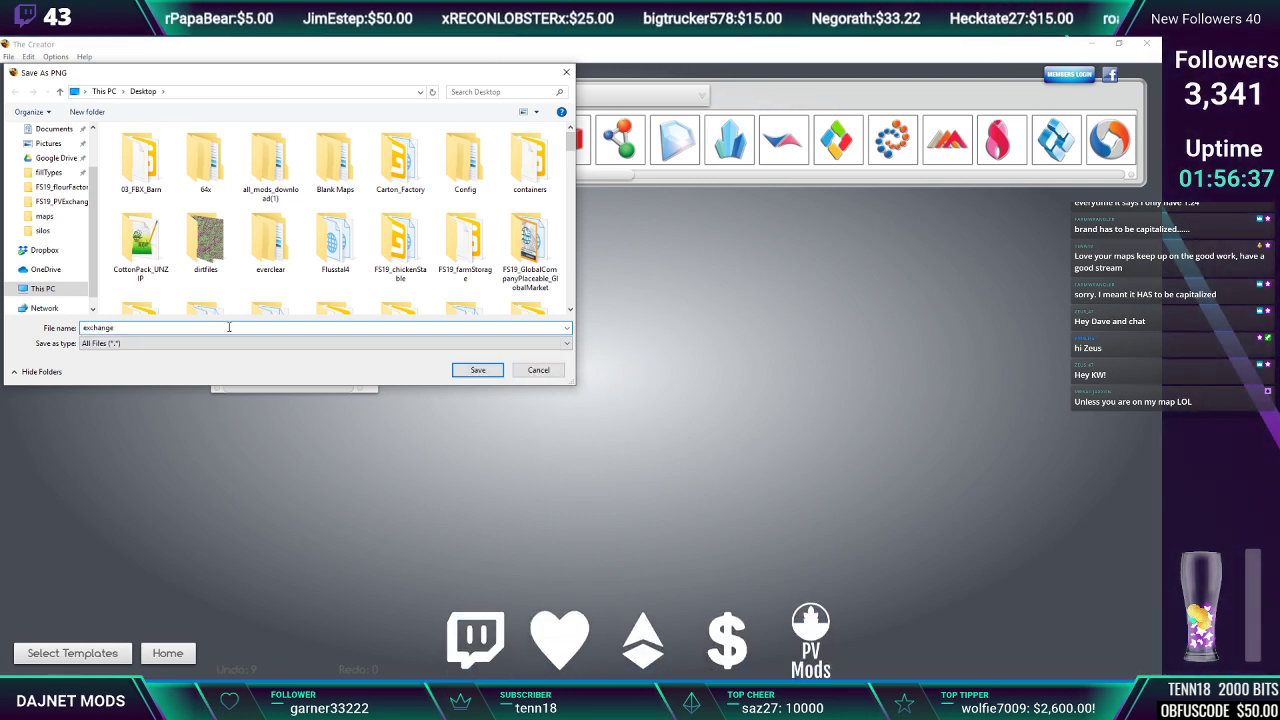
key("Return")
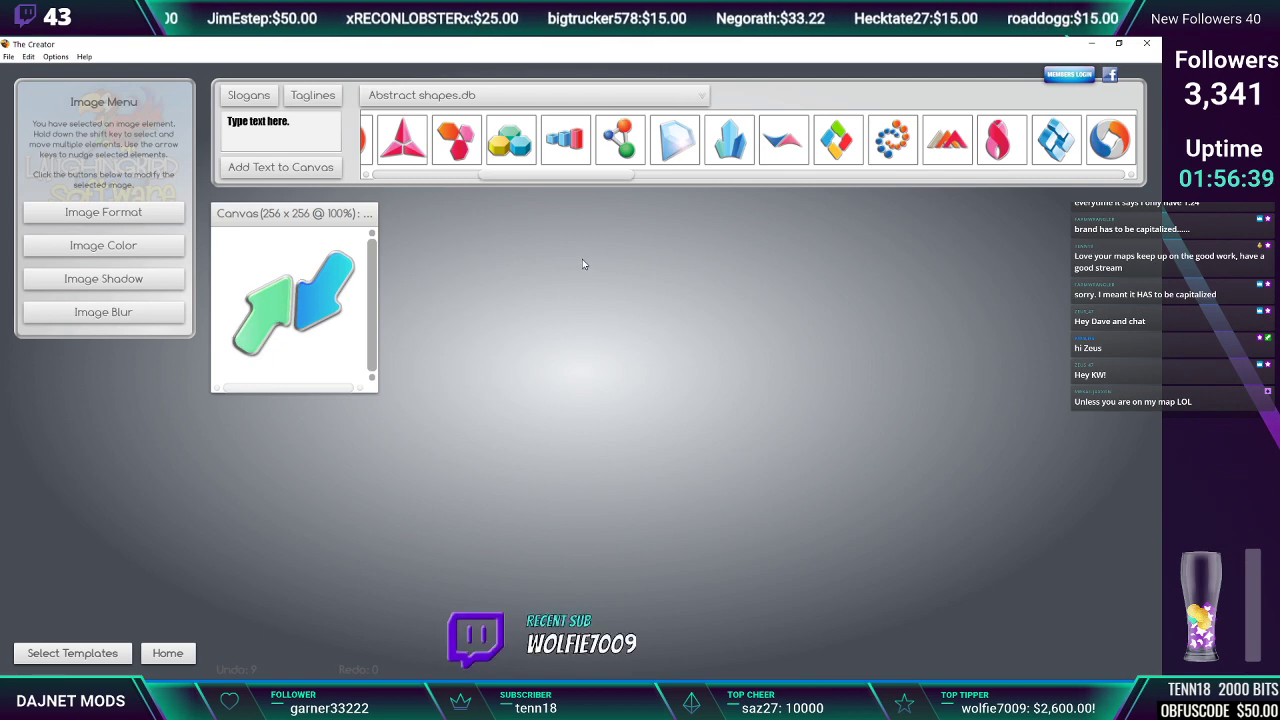
Close The Creator without saving the template, and open the exported exchange image in paint.net
left_click(1147, 46)
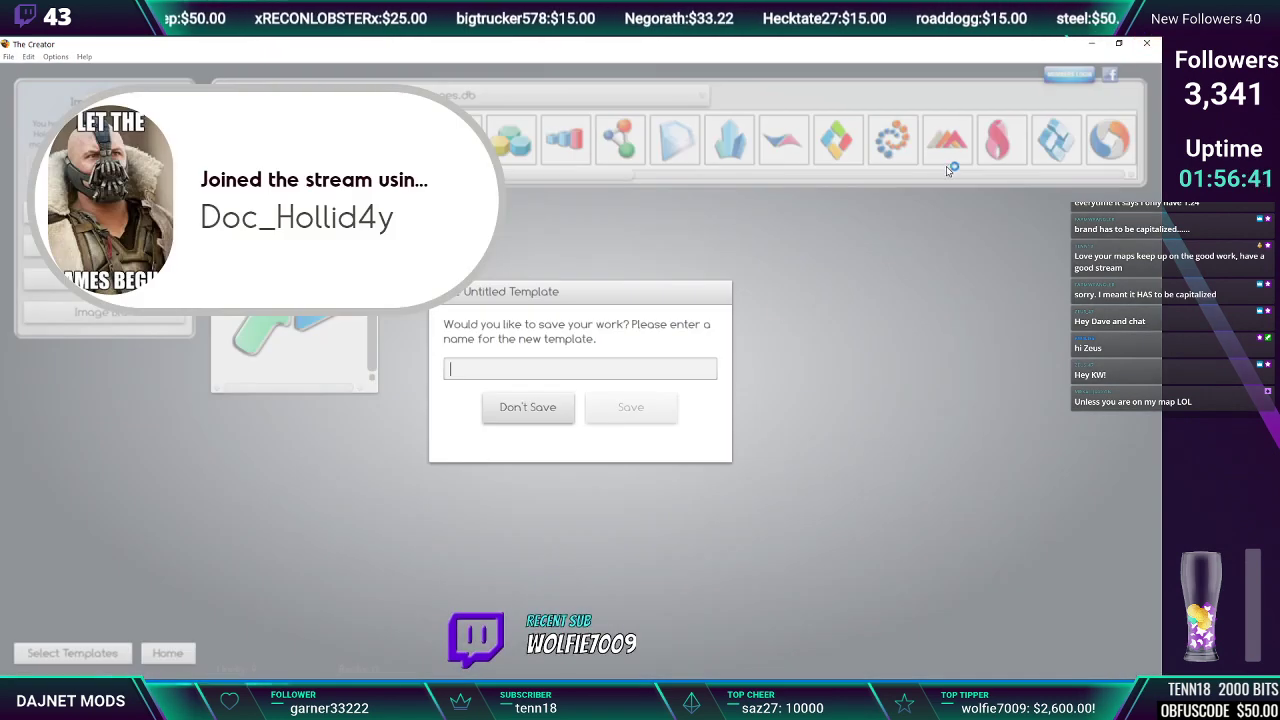
left_click(530, 407)
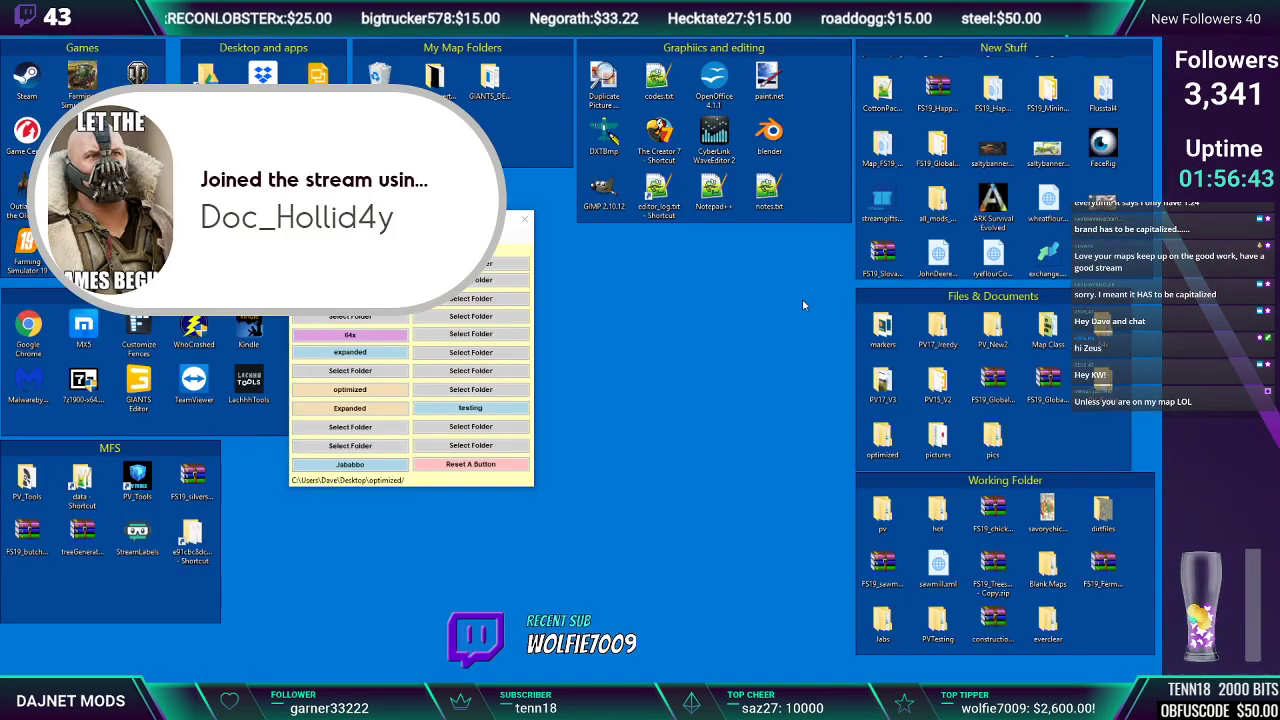
left_click(1041, 261)
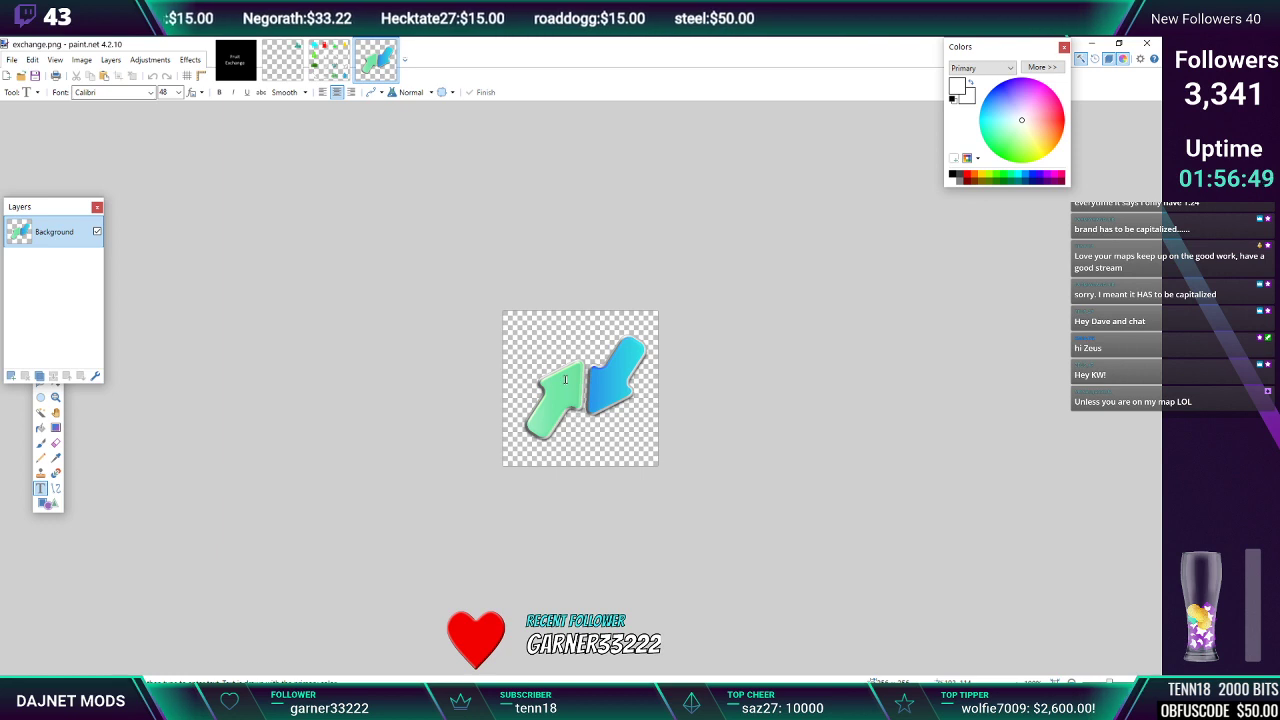
Crop exchange.png to a rectangular selection of about 214 by 207 pixels around the two arrows
left_click(41, 382)
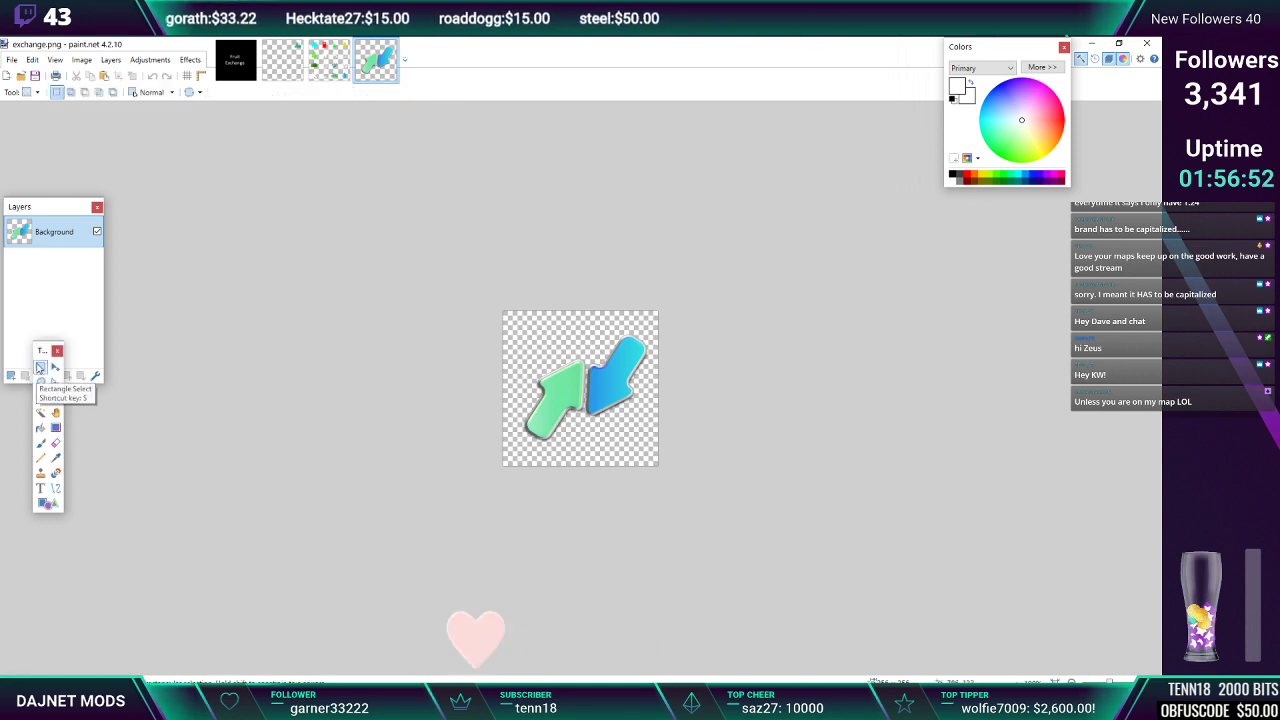
left_click_drag(518, 323, 648, 451)
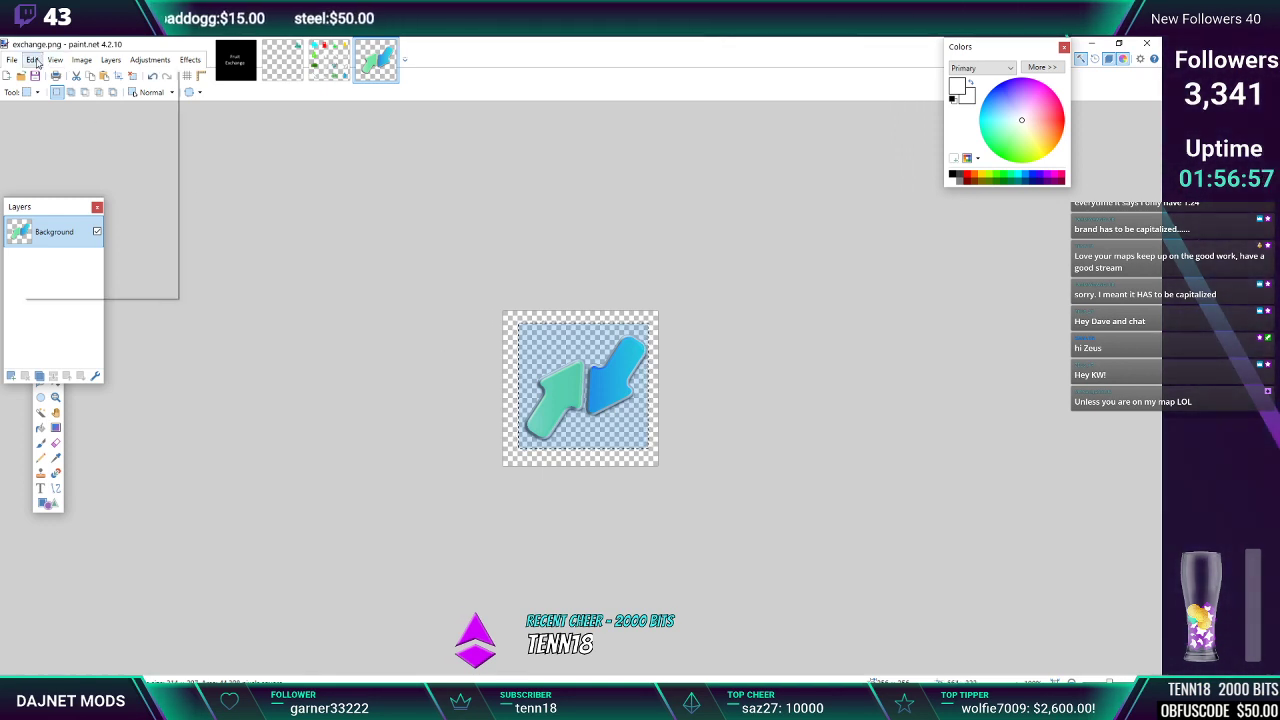
left_click(81, 60)
left_click(90, 77)
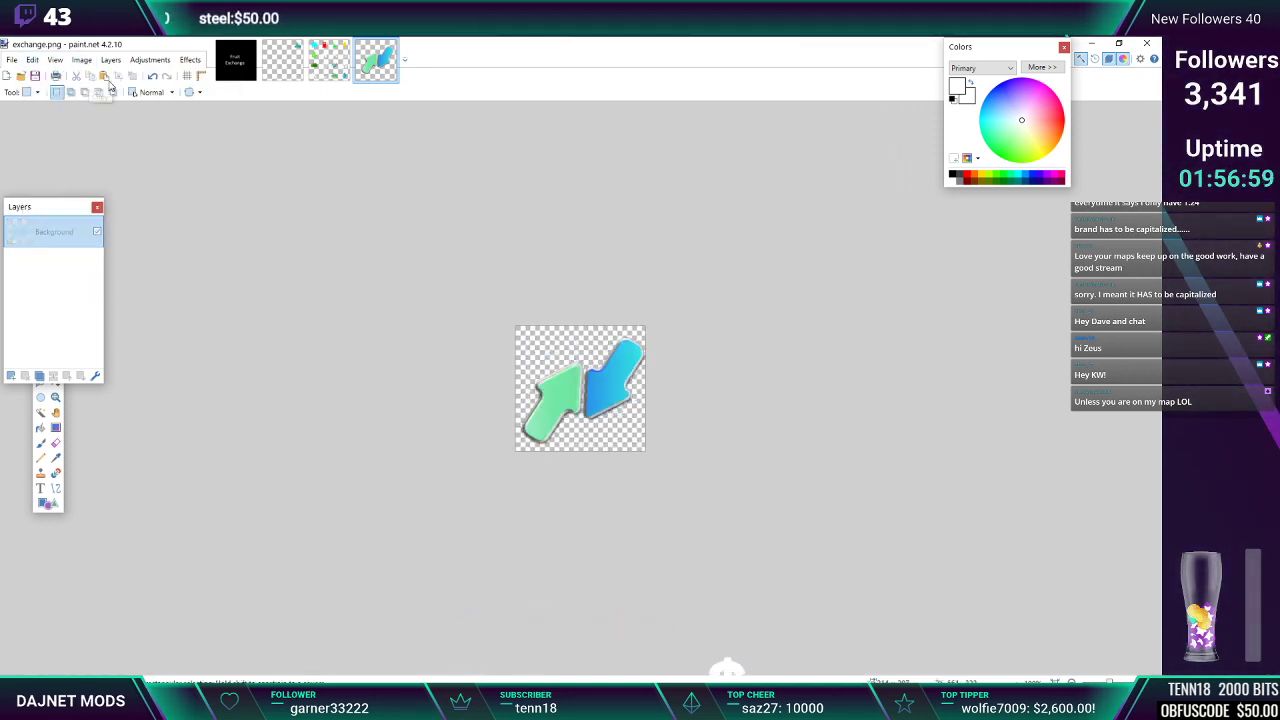
Select the whole cropped arrow image and copy it, checking the open hotspot image alongside exchange.png
left_click(34, 62)
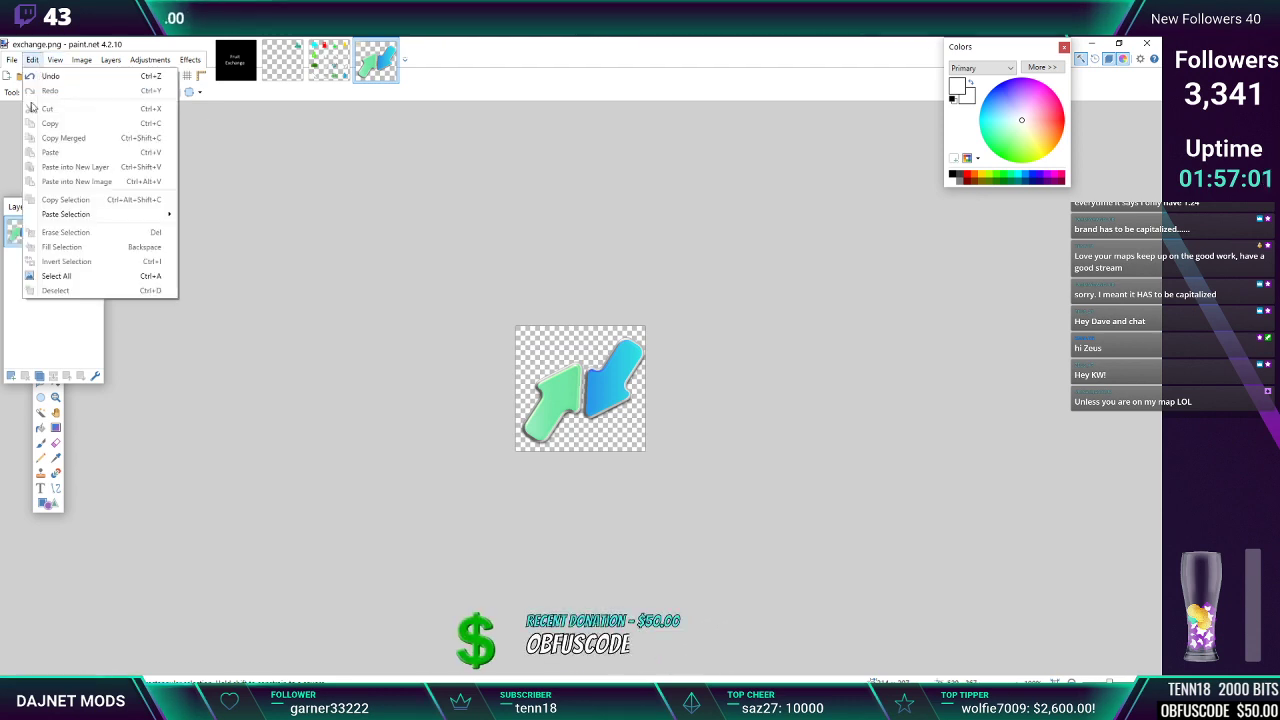
left_click(56, 276)
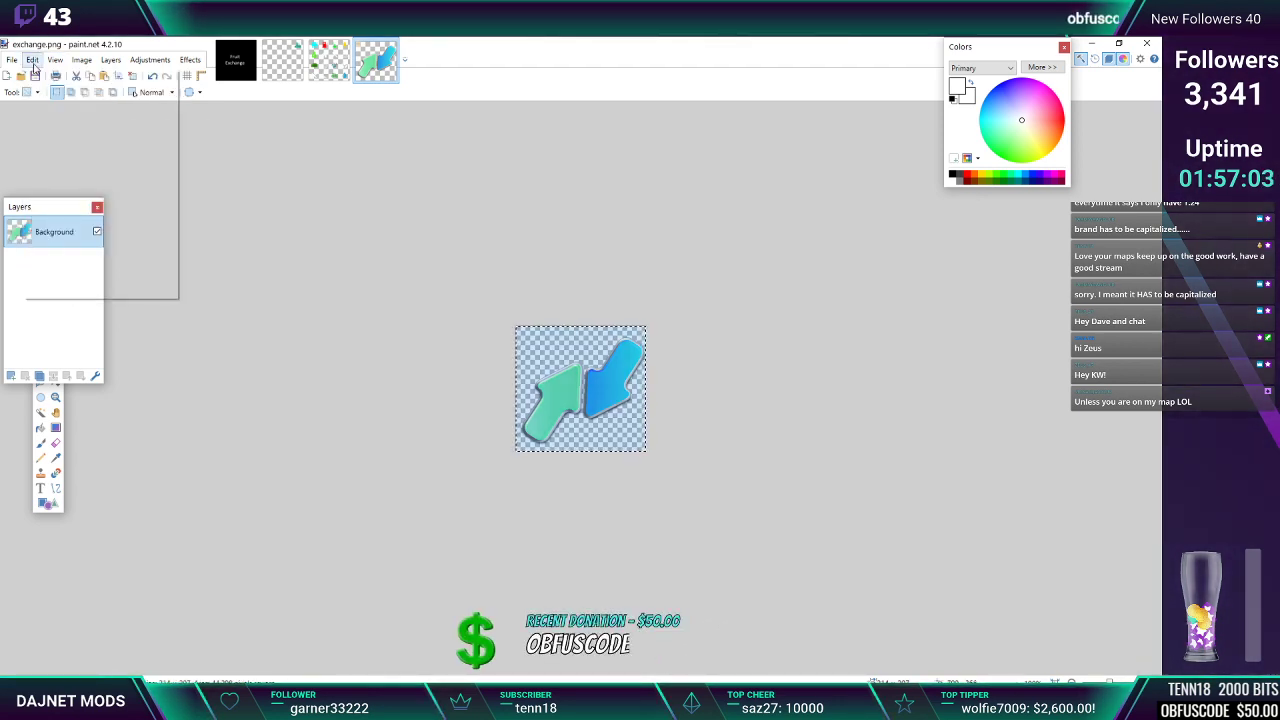
left_click(34, 64)
left_click(51, 126)
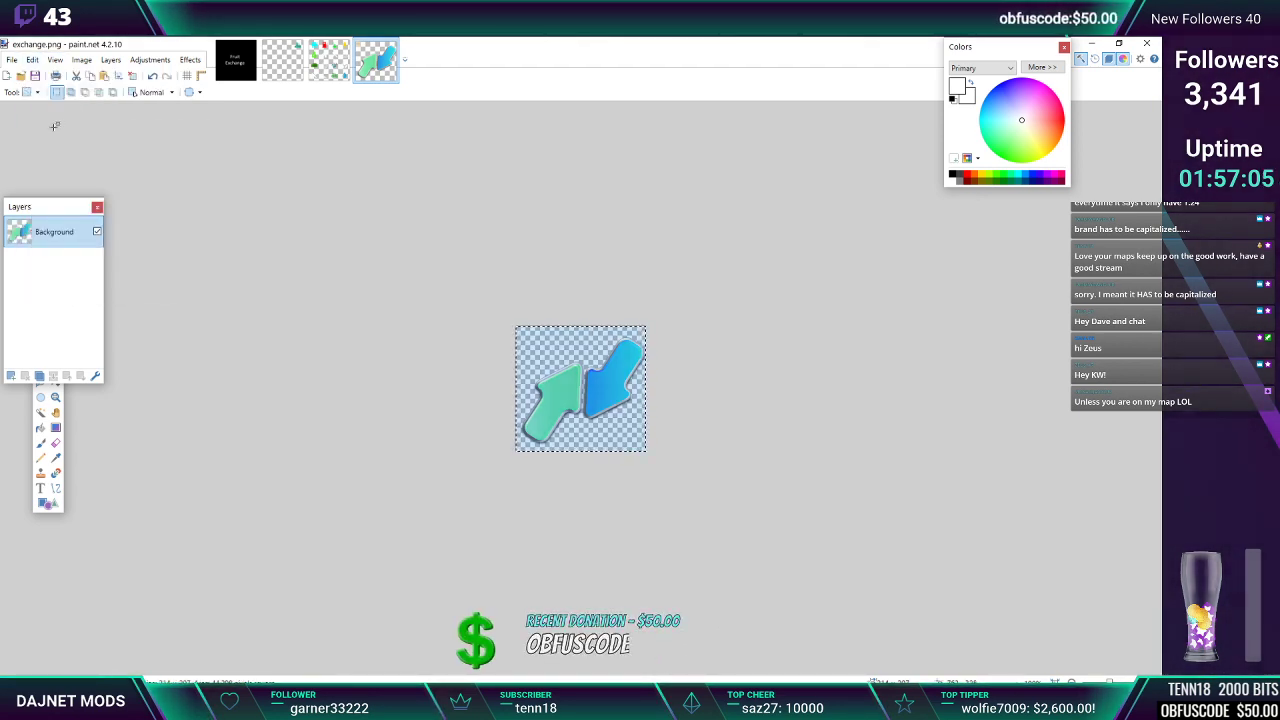
left_click(338, 68)
left_click(372, 72)
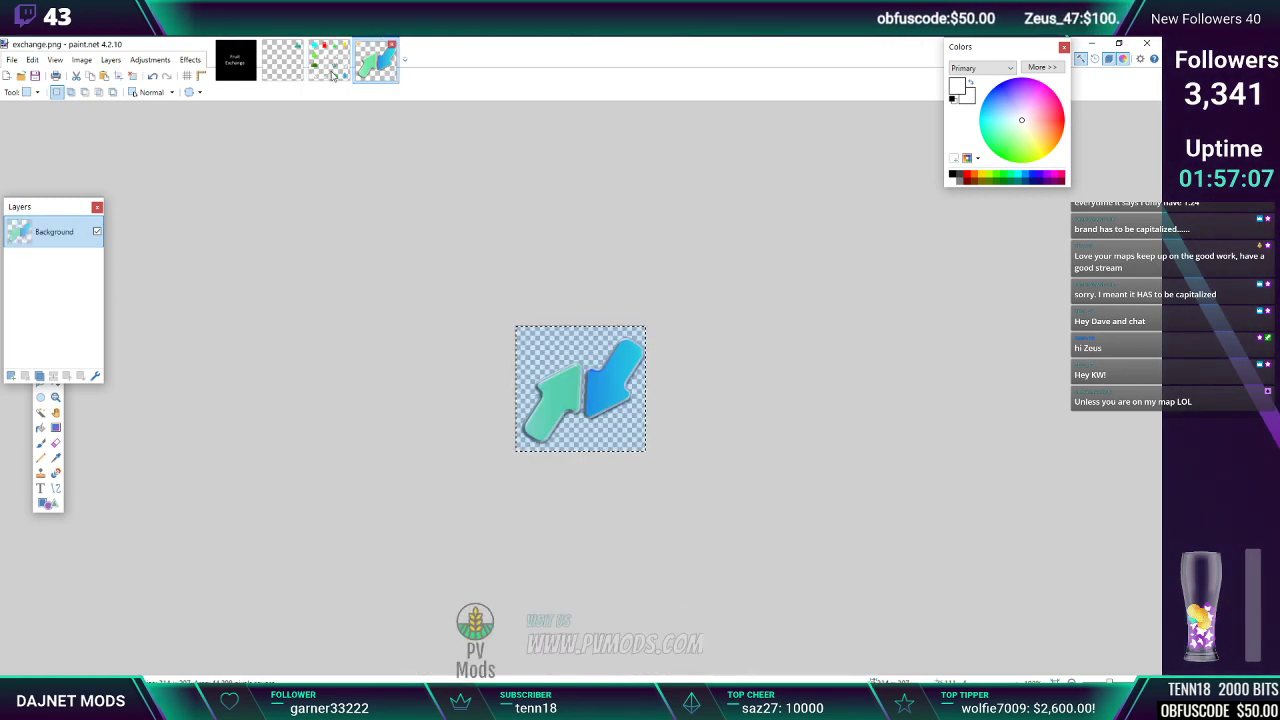
Paste the copied arrows into a new layer of mapHotspots2_1024.dds and move them over the teal factory icon
left_click(284, 62)
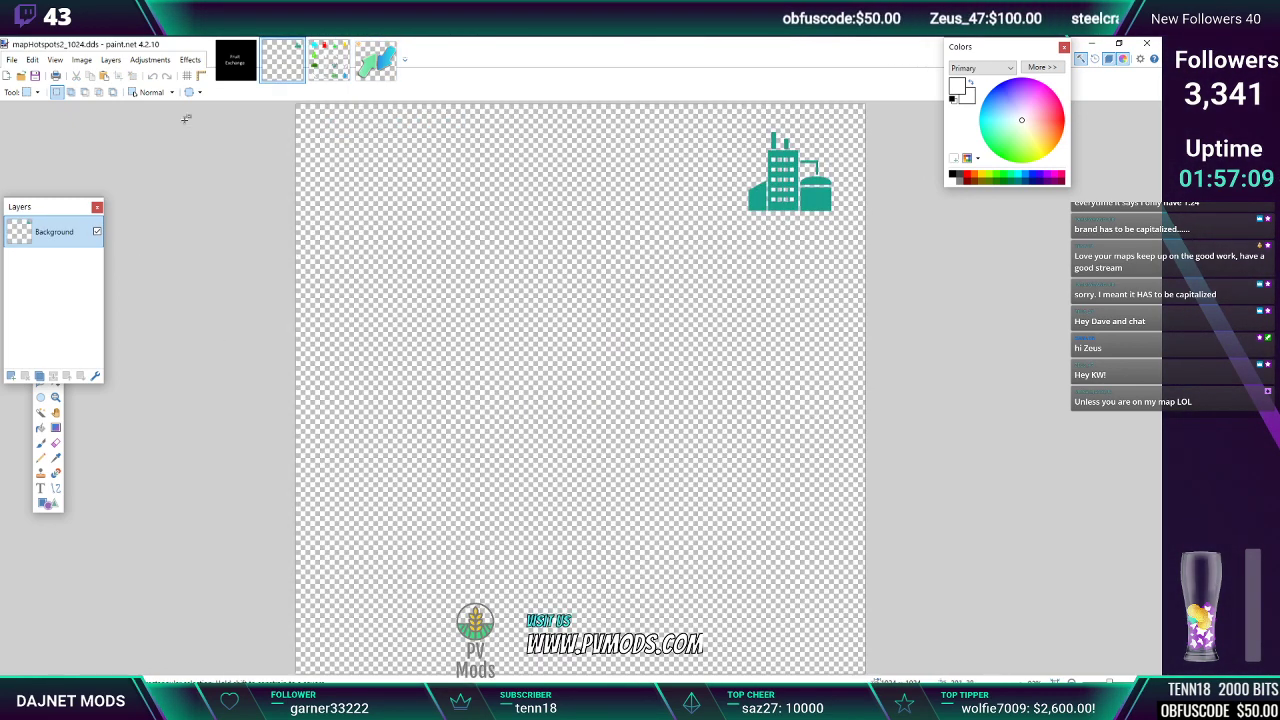
left_click(40, 60)
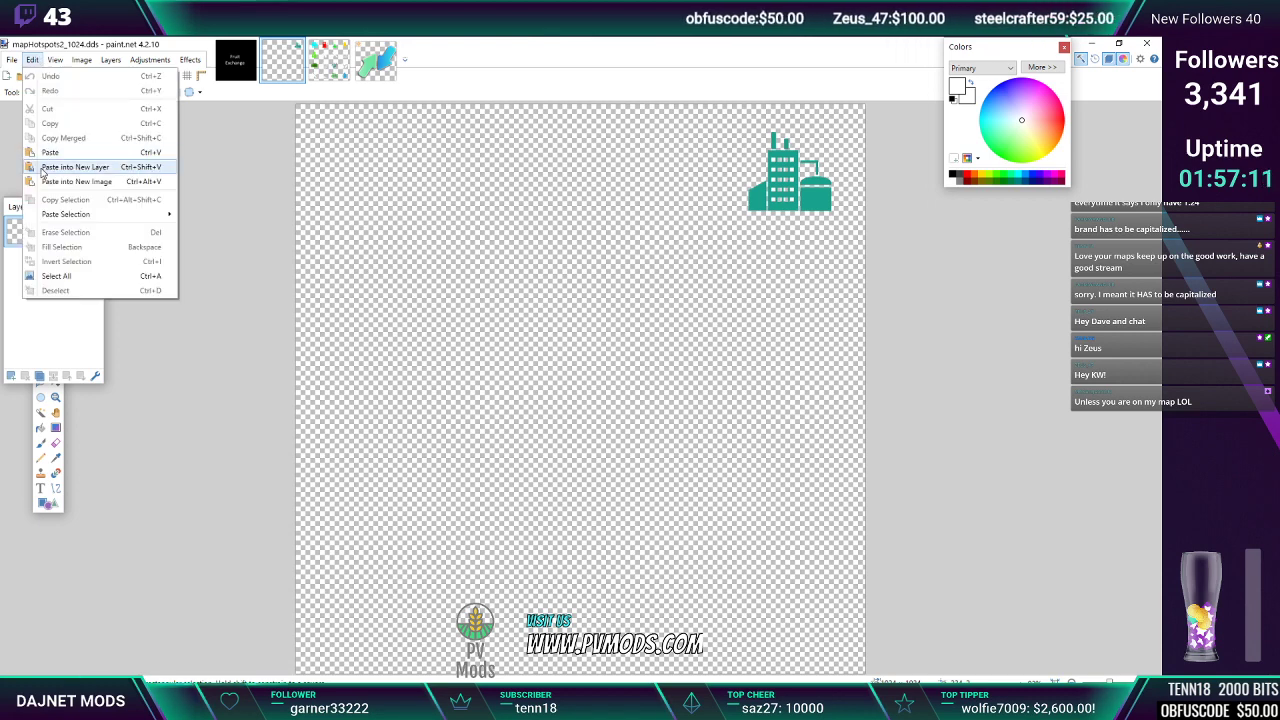
left_click(70, 164)
left_click_drag(430, 244, 859, 252)
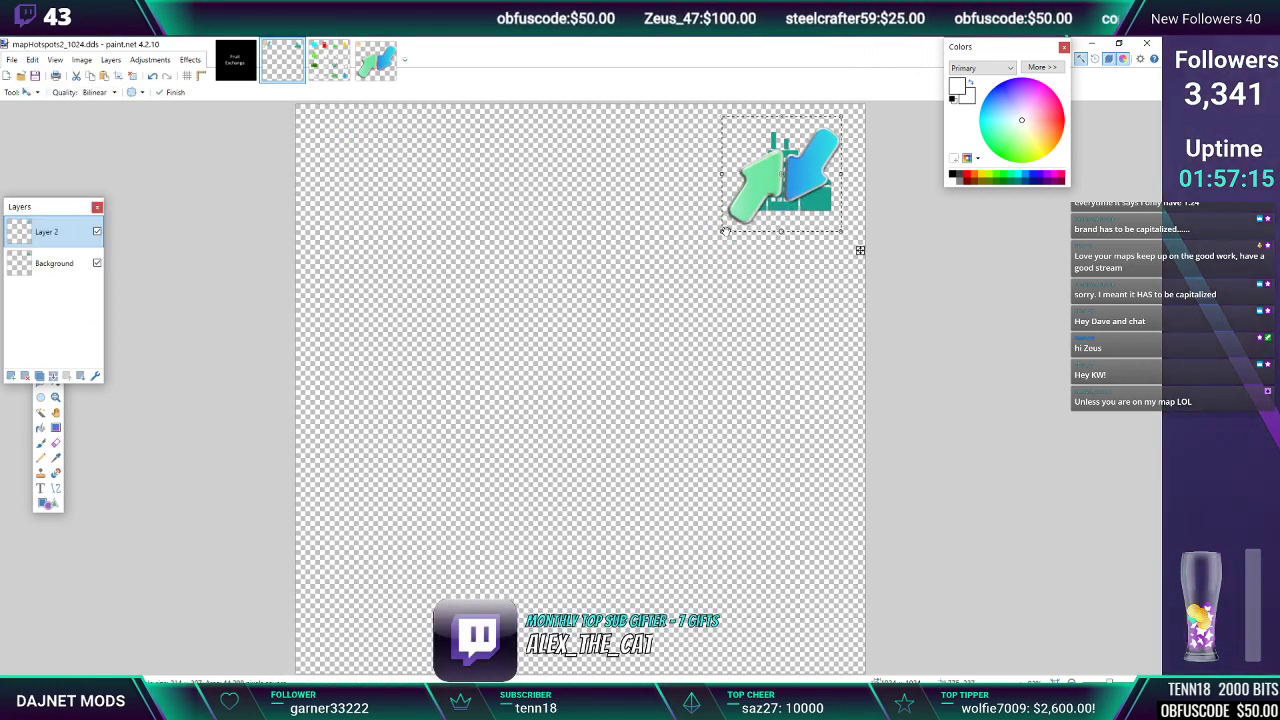
Shrink the pasted arrows to fit the factory icon's area, then hide the Background layer
left_click_drag(719, 231, 742, 222)
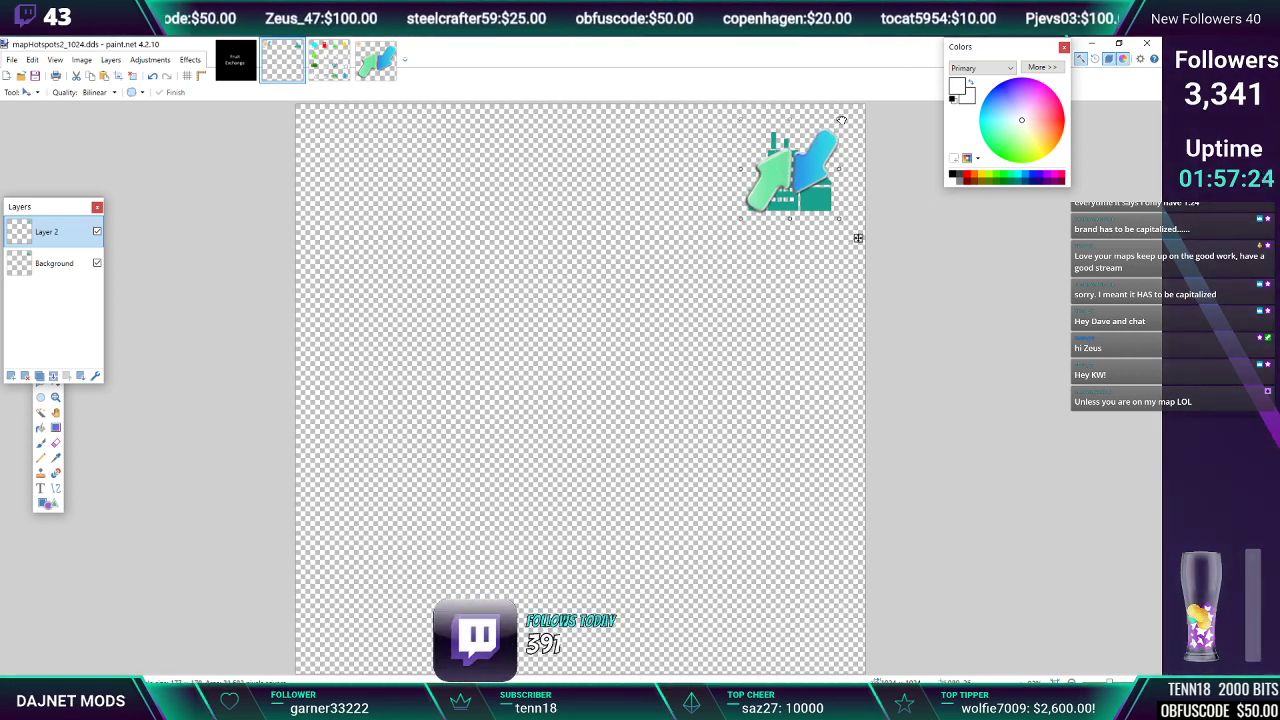
left_click_drag(842, 120, 841, 120)
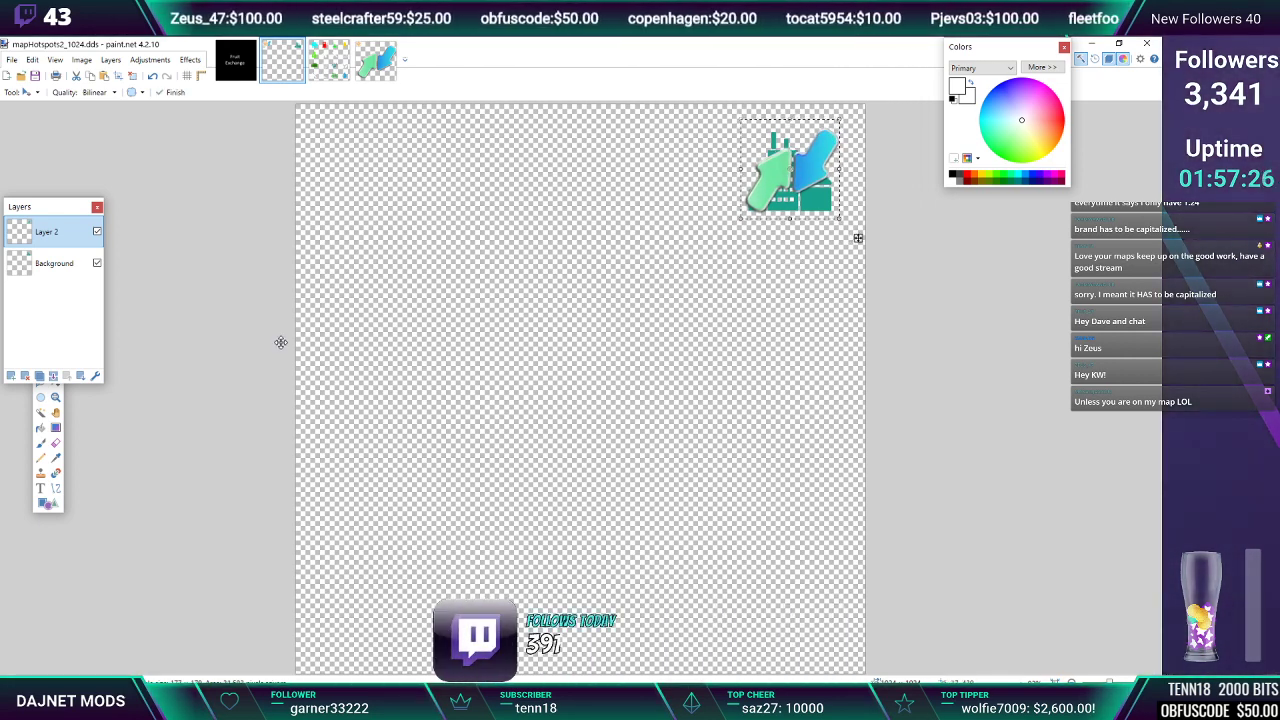
left_click(97, 263)
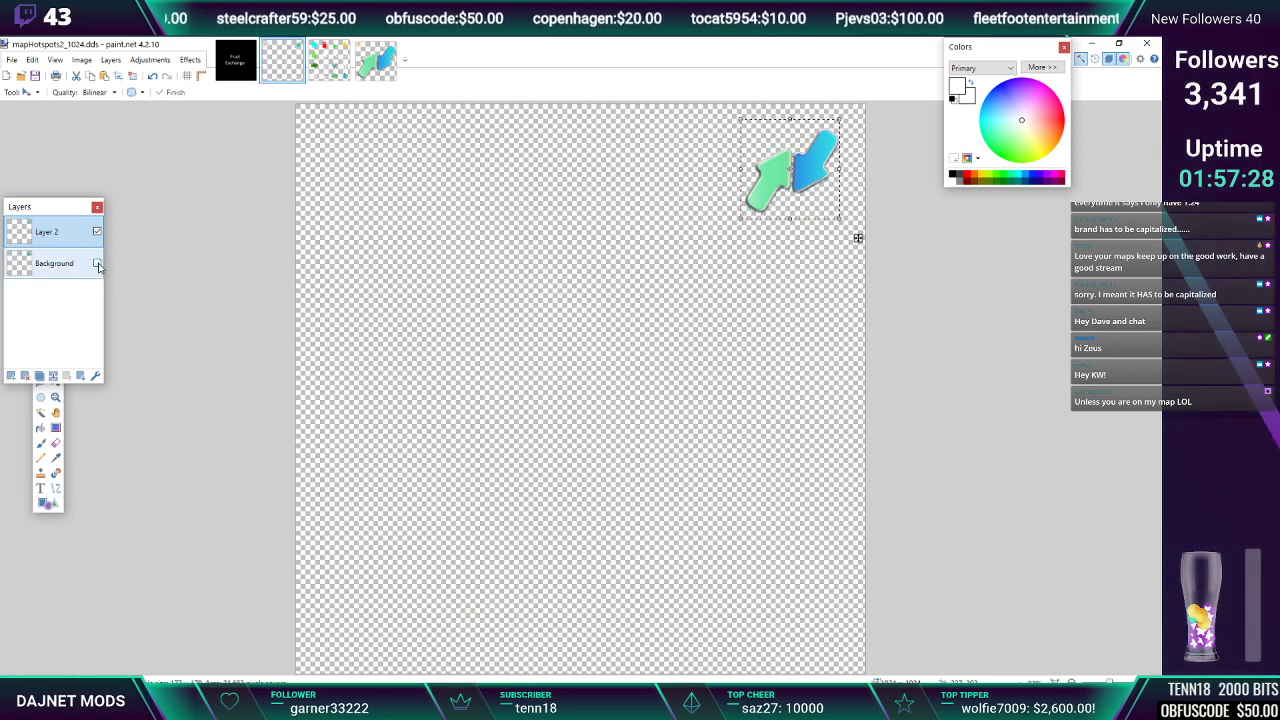
Save the hotspot image as a DirectDraw Surface file, overwriting mapHotspots2_1024.dds in the FS19_PVExchange folder
left_click(12, 59)
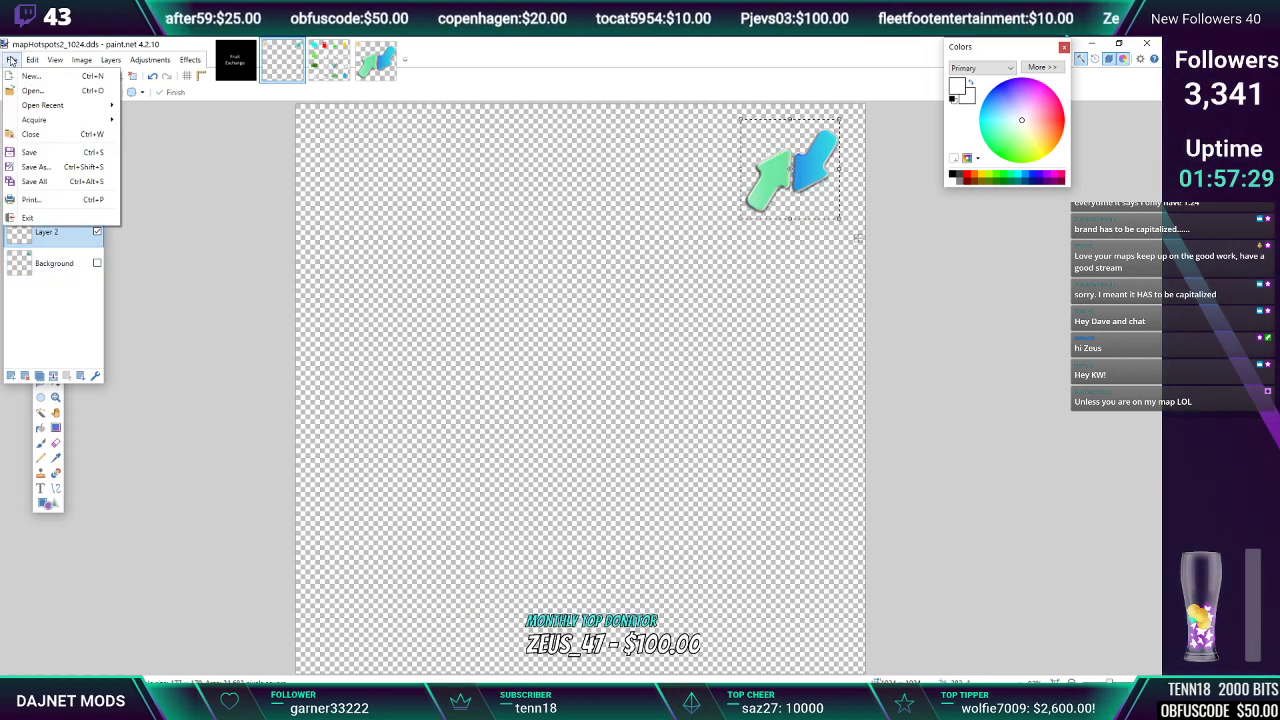
left_click(42, 168)
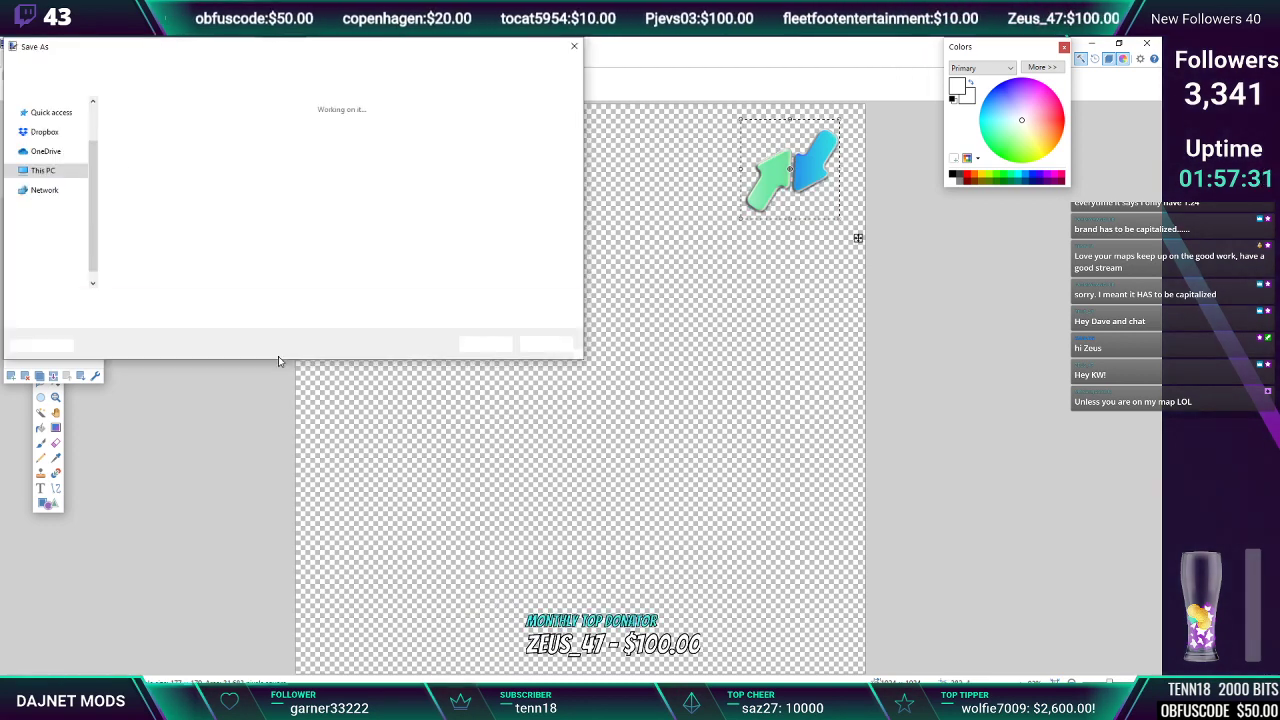
left_click(139, 318)
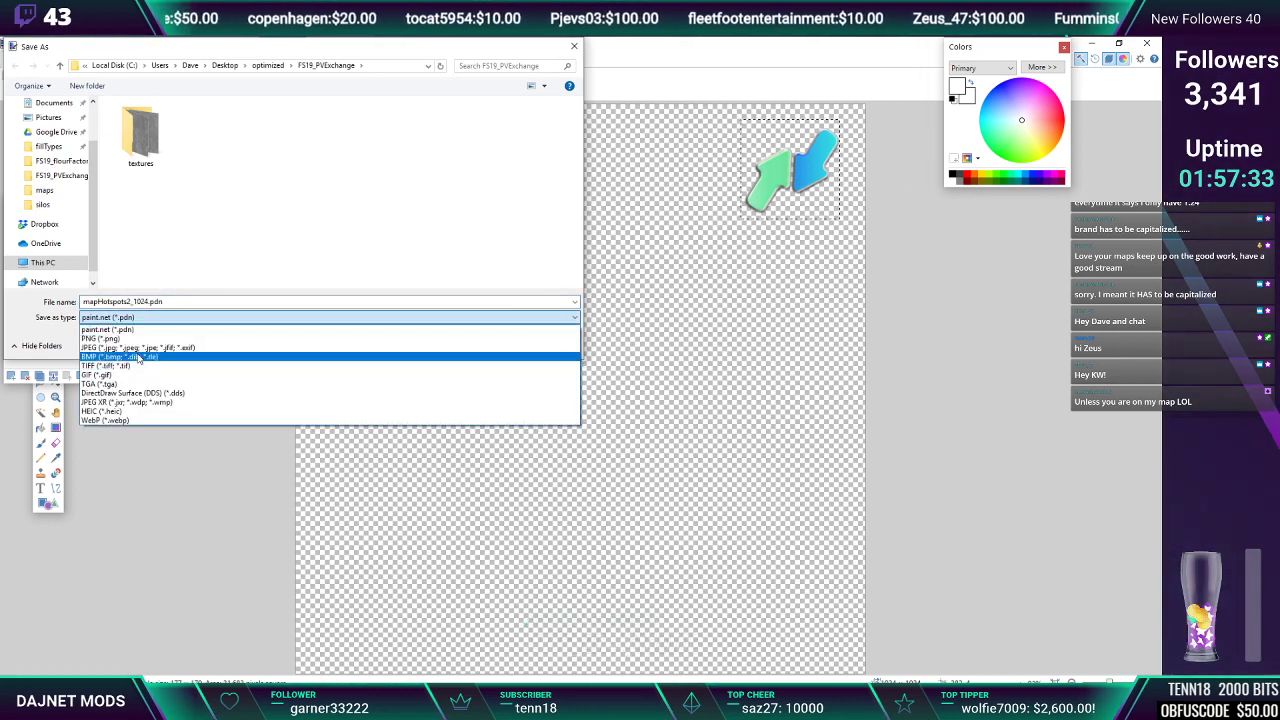
left_click(300, 392)
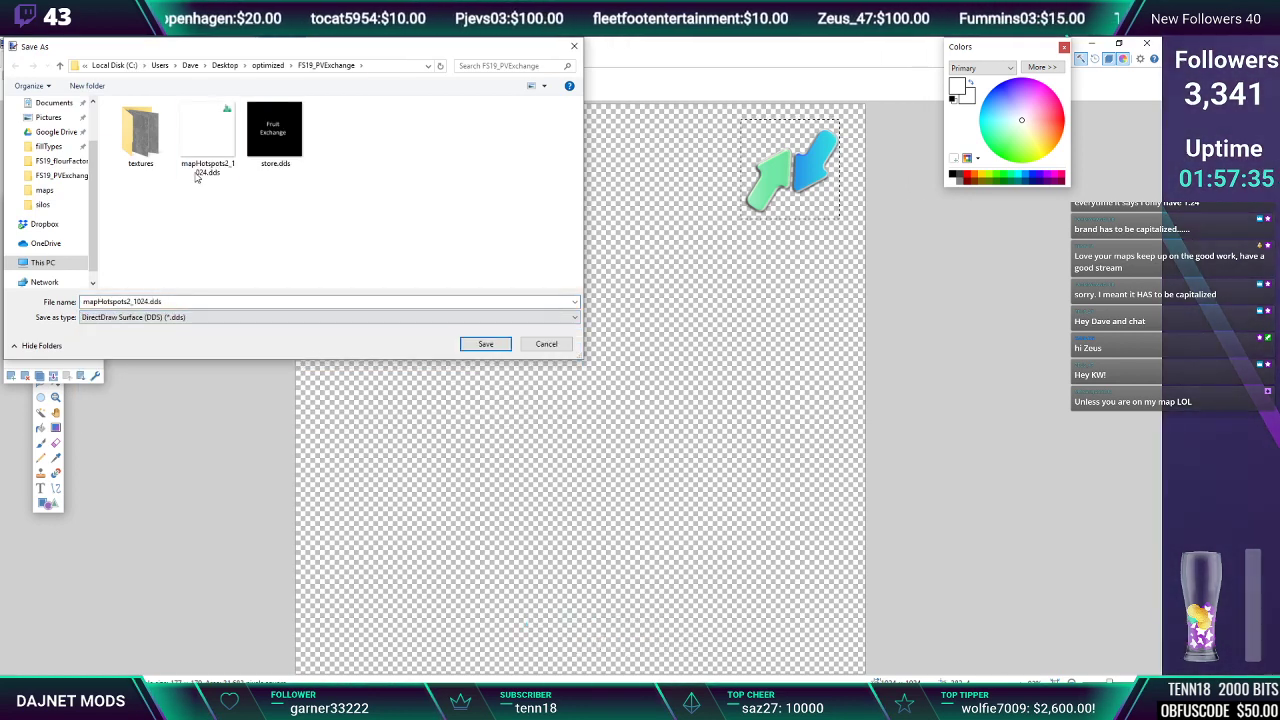
left_click(209, 146)
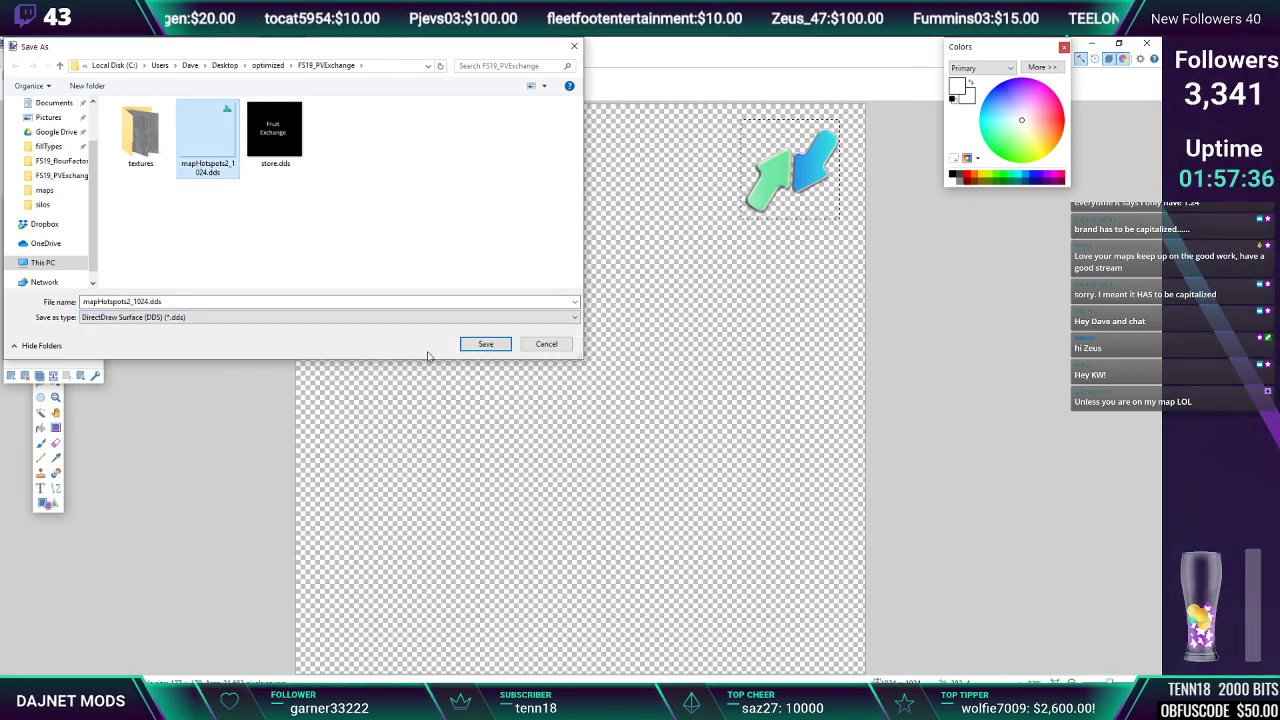
left_click(485, 345)
left_click(604, 370)
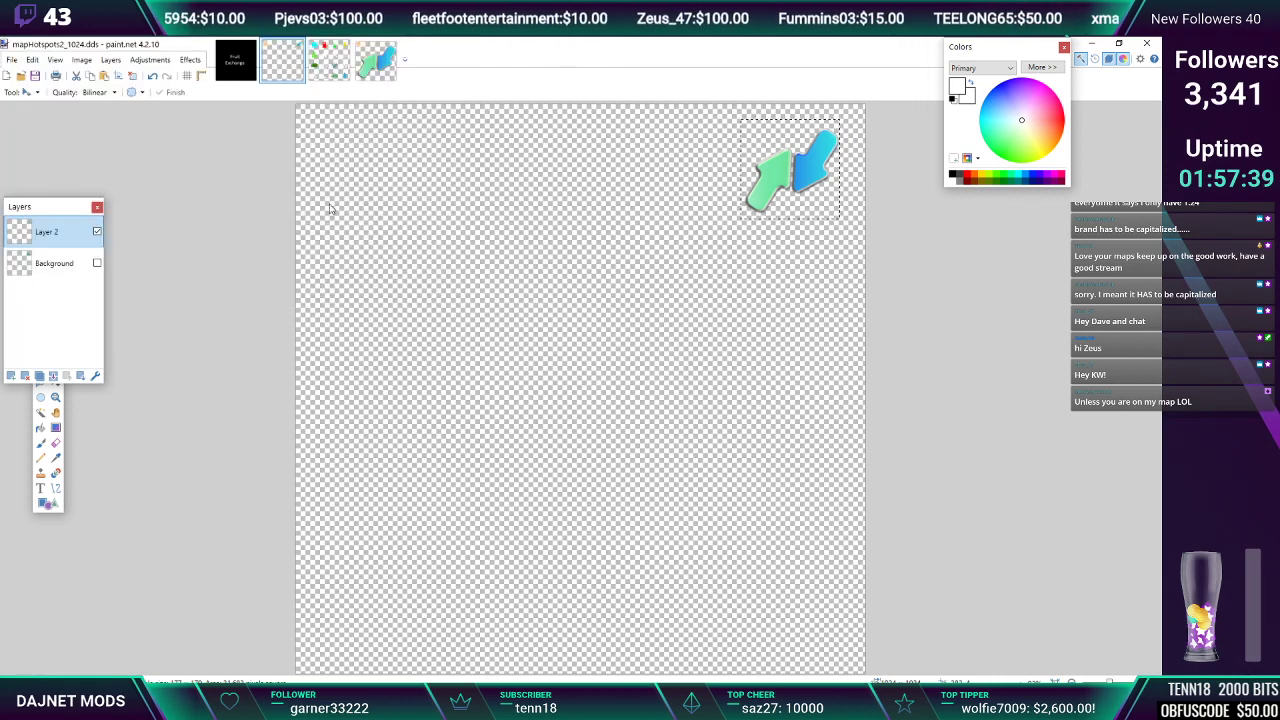
Set the DDS compression to BC3 (Linear, DXT5) and finish the save by flattening the layers
left_click(338, 239)
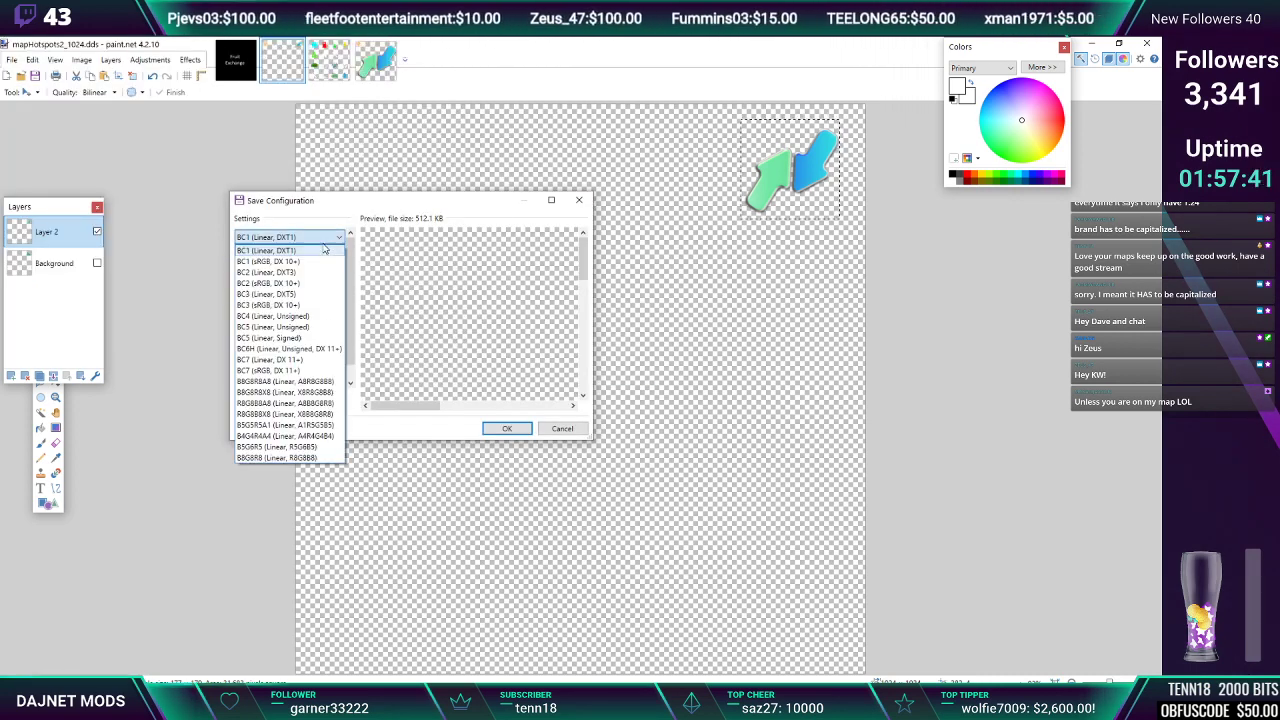
left_click(306, 295)
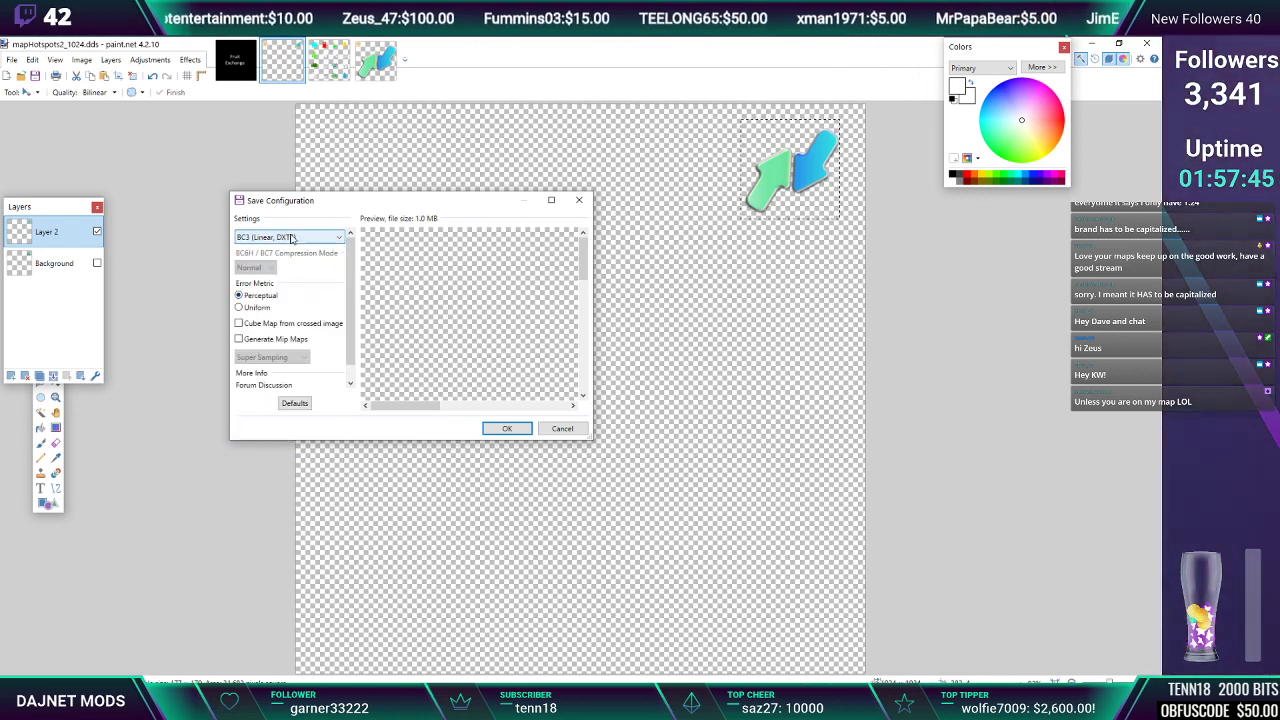
left_click(507, 429)
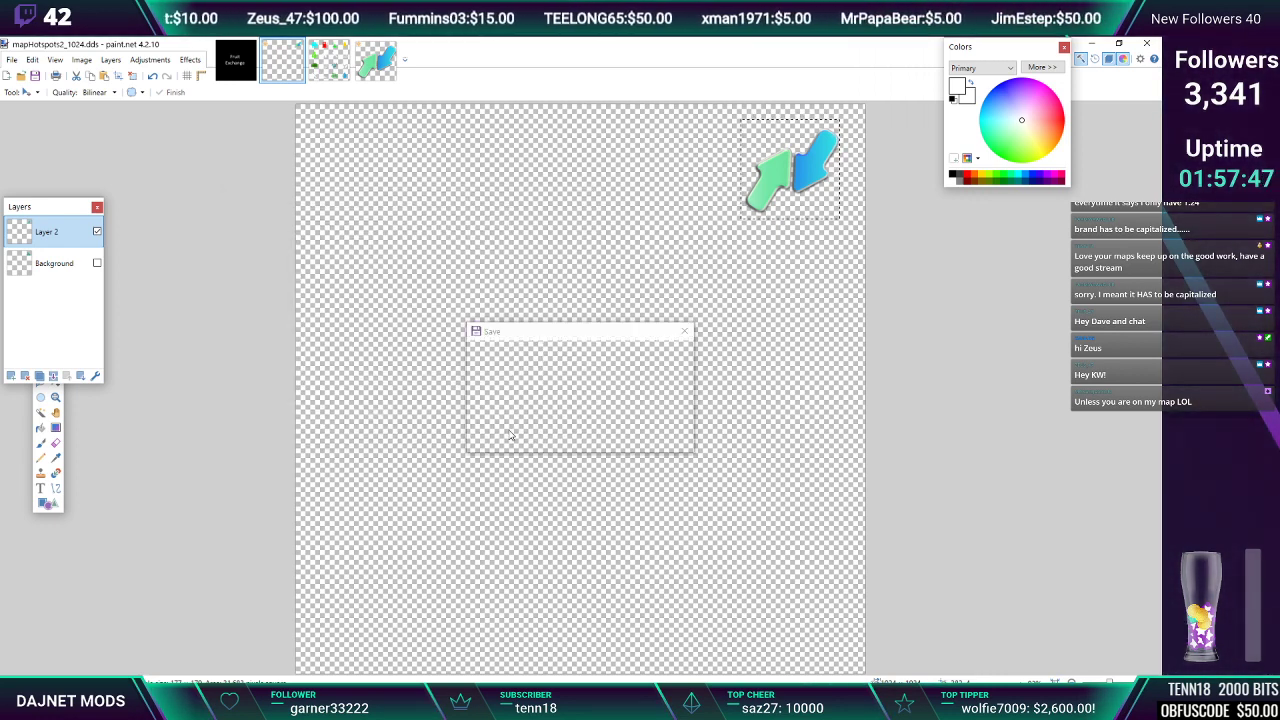
left_click(531, 396)
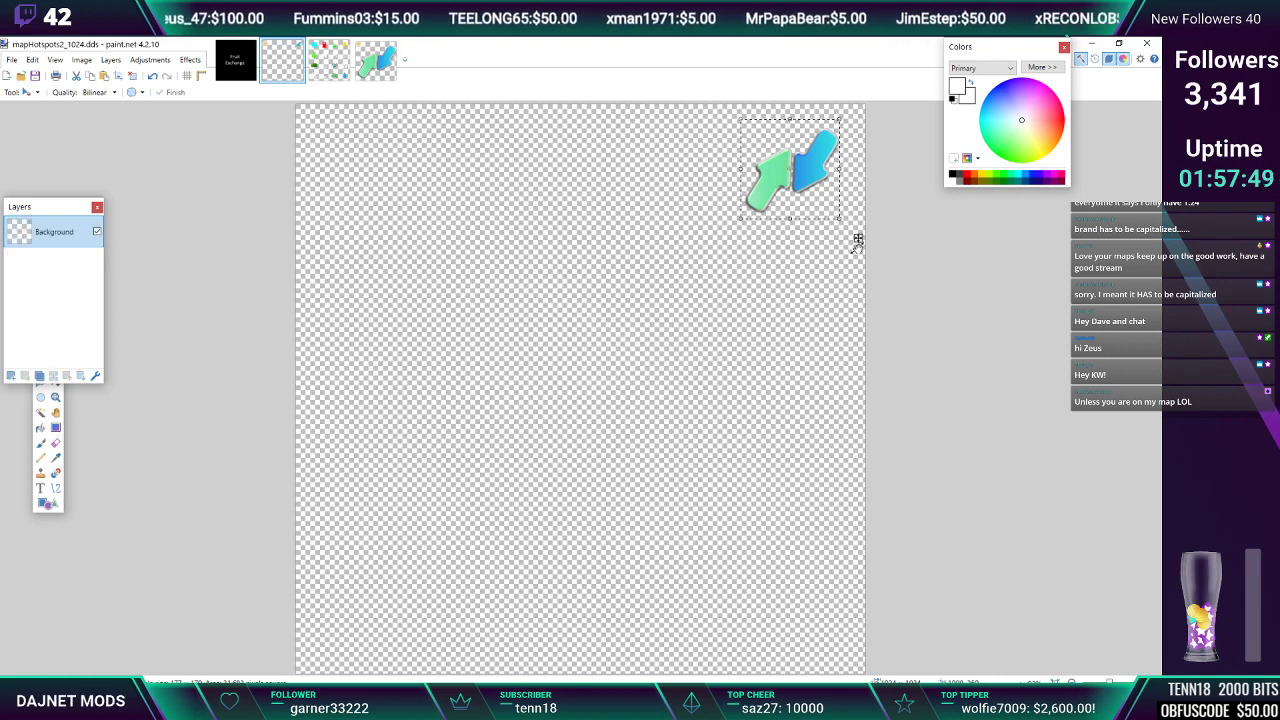
Minimize paint.net and check the hotspot's linkNode attribute in fruitExchange.xml in Notepad++
left_click(1090, 44)
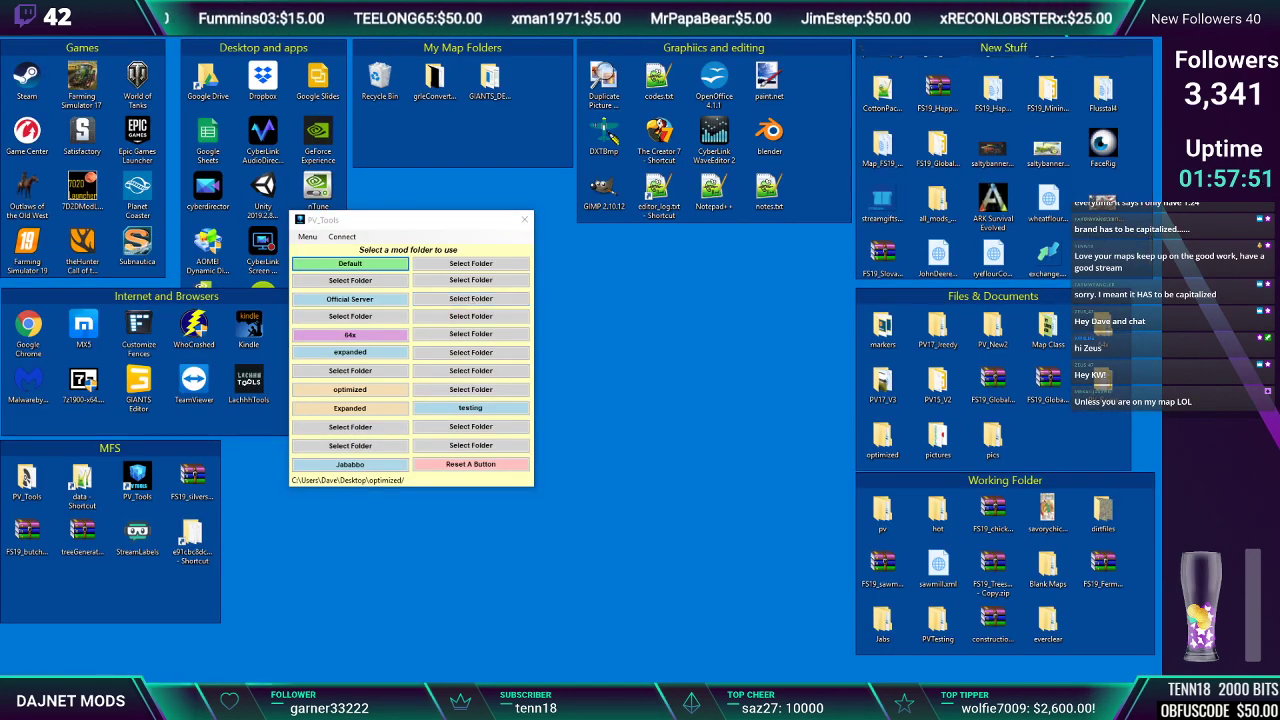
mouse_move(667, 679)
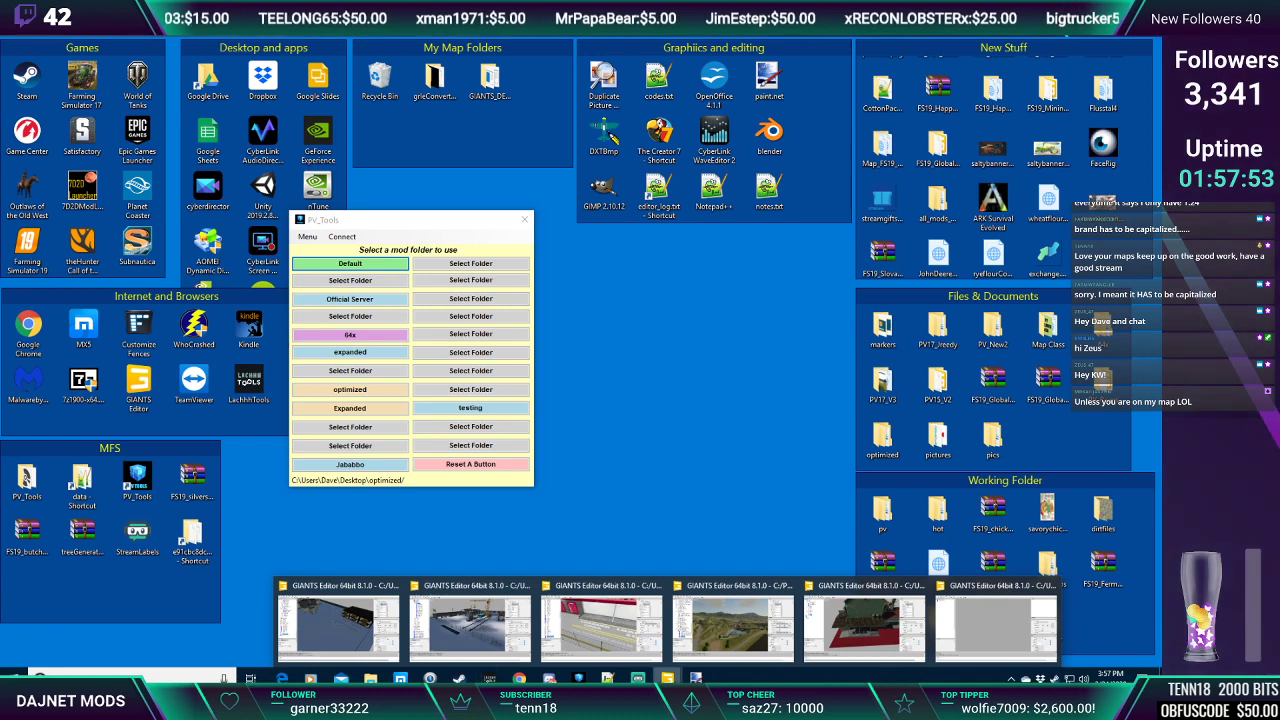
left_click(607, 679)
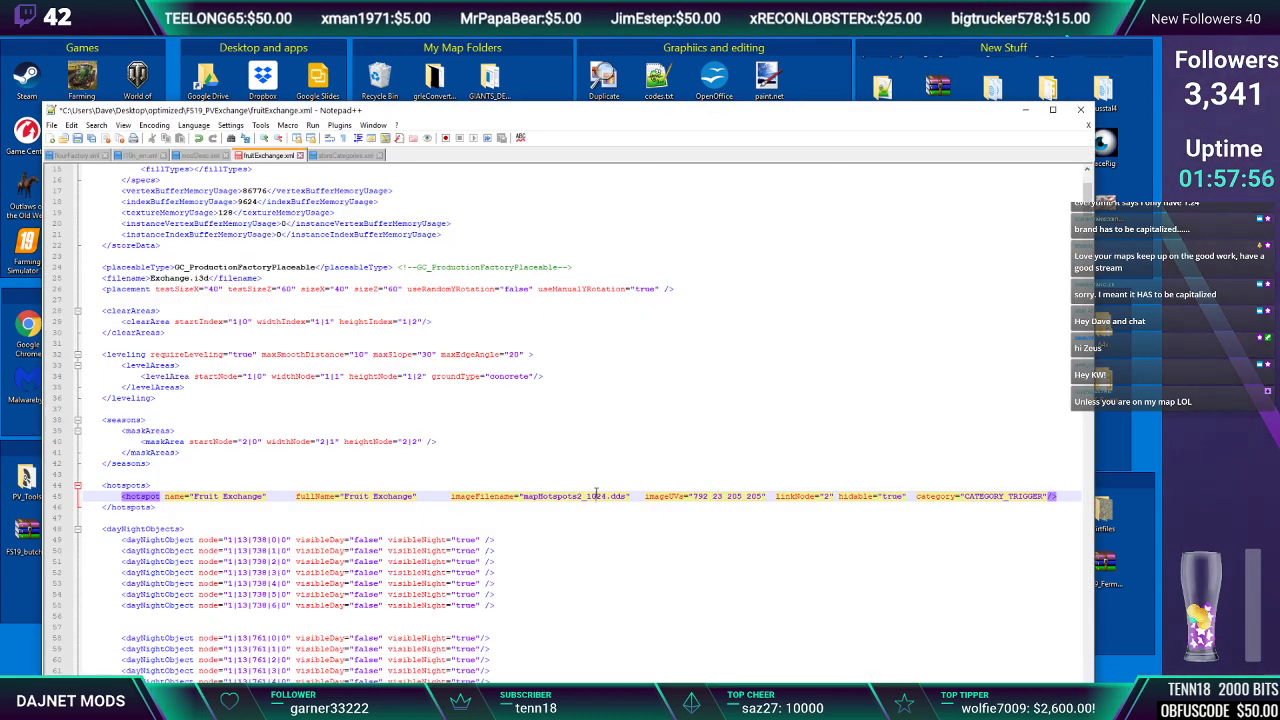
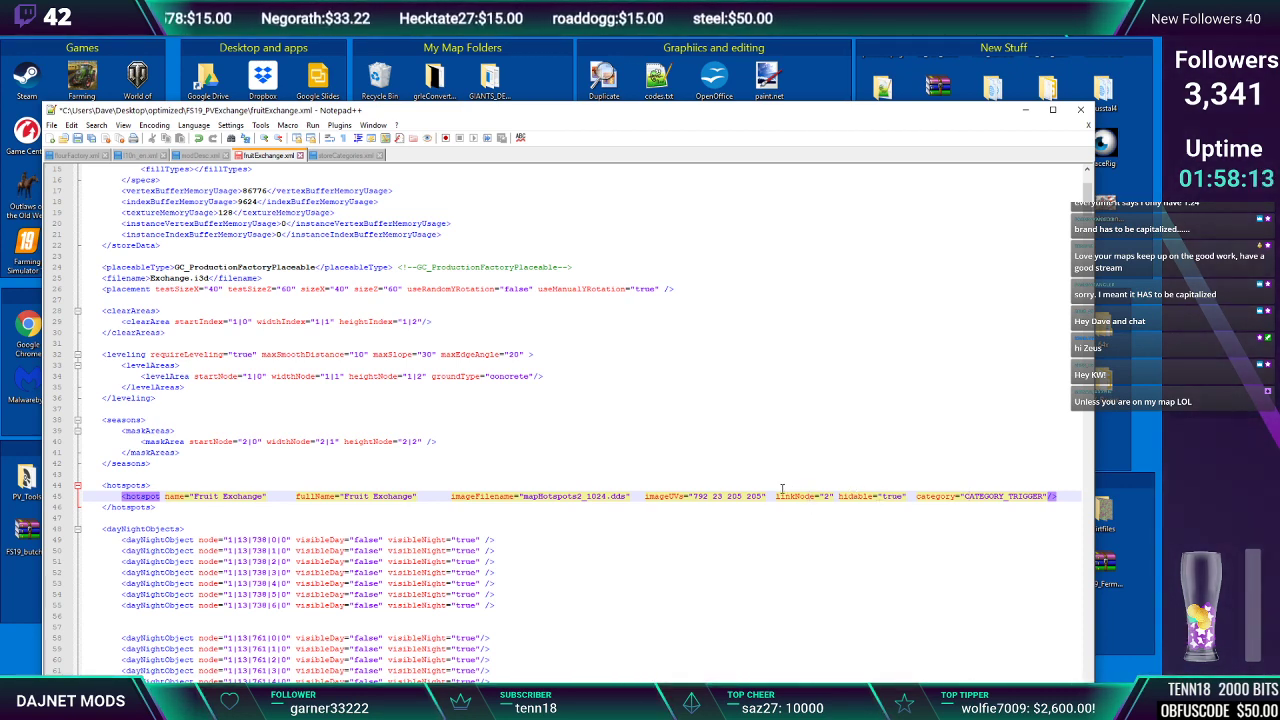
left_click_drag(778, 497, 833, 497)
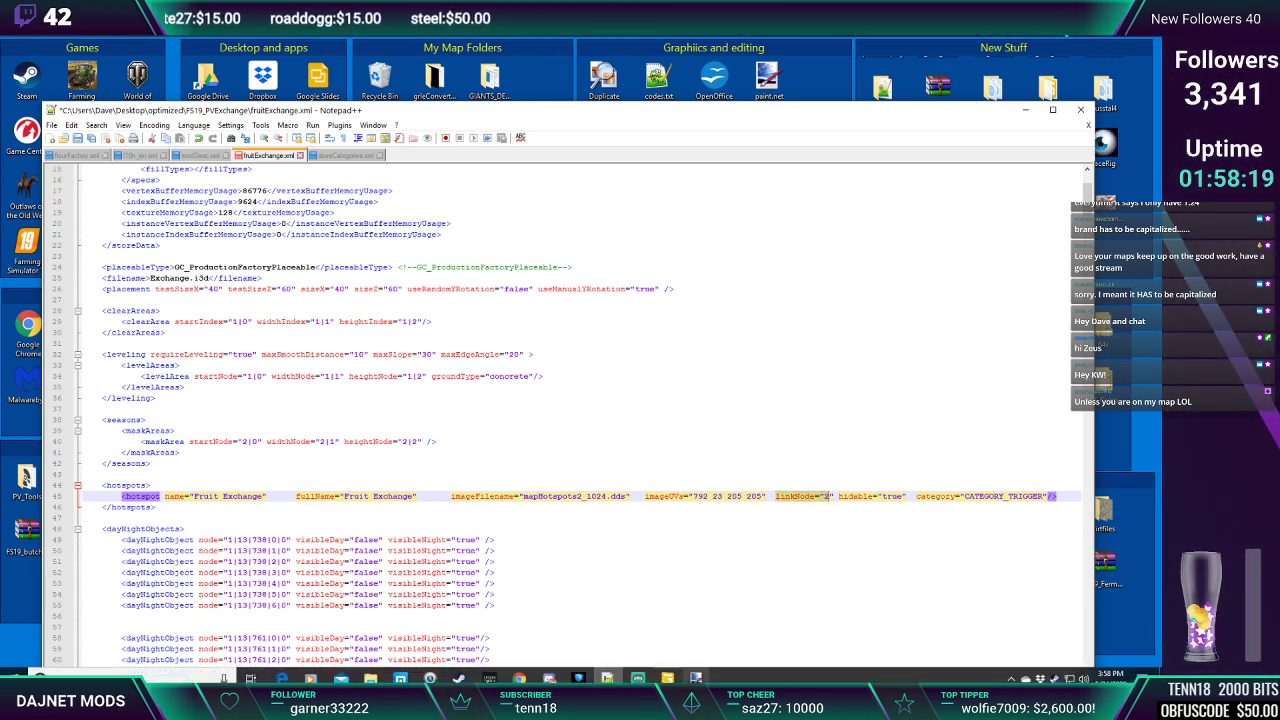
left_click(607, 679)
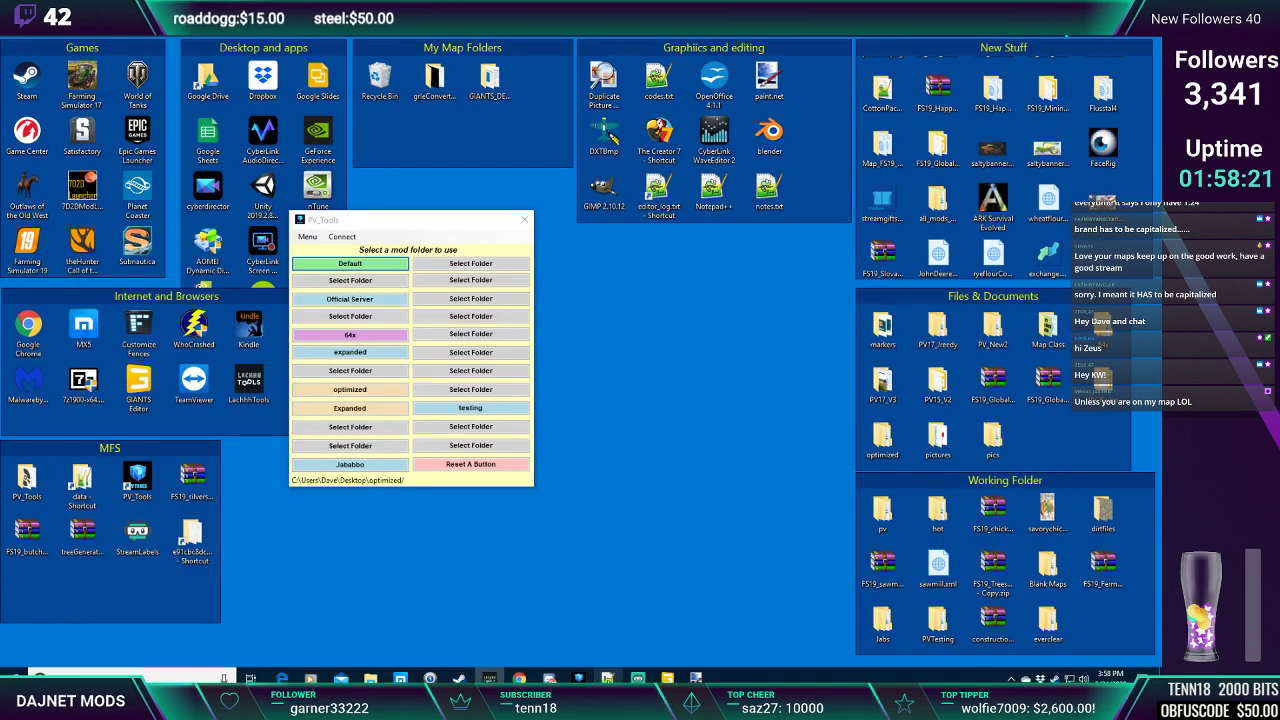
left_click(607, 679)
Switch to Exchange.i3d in GIANTS Editor and examine the exchange building and ground plane for the hotspot's location
mouse_move(637, 679)
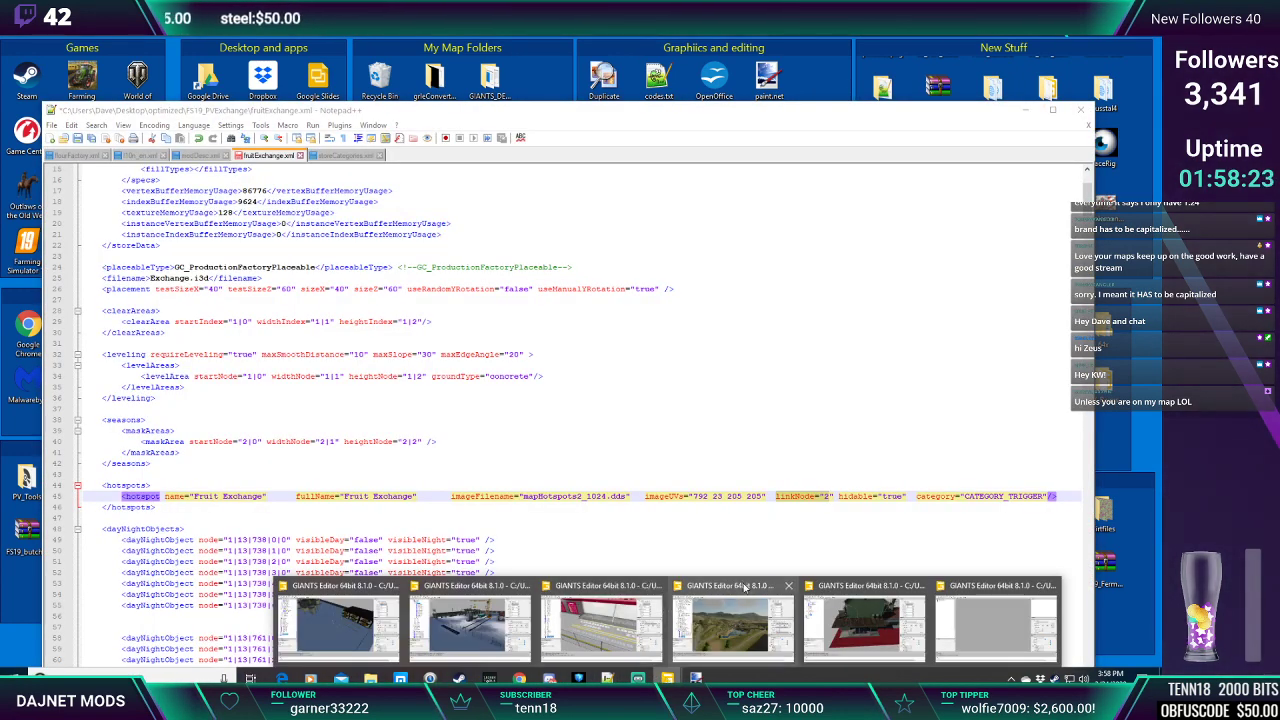
left_click(852, 582)
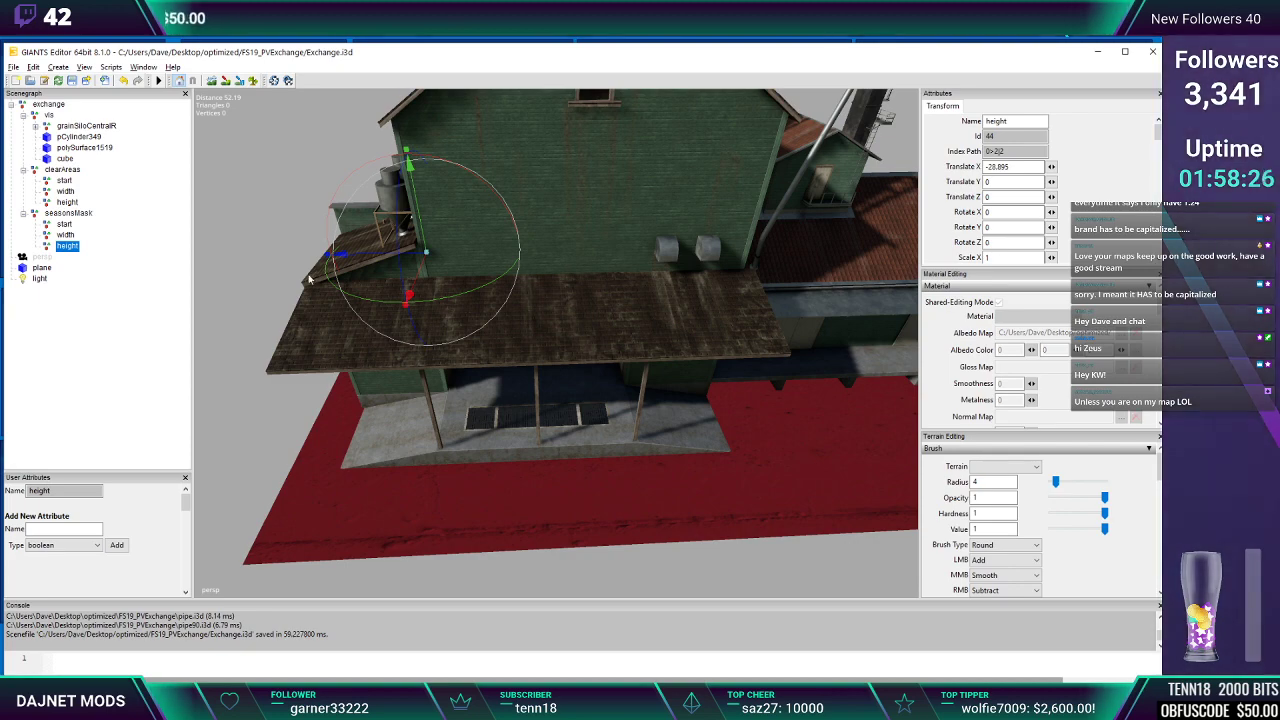
left_click(46, 105)
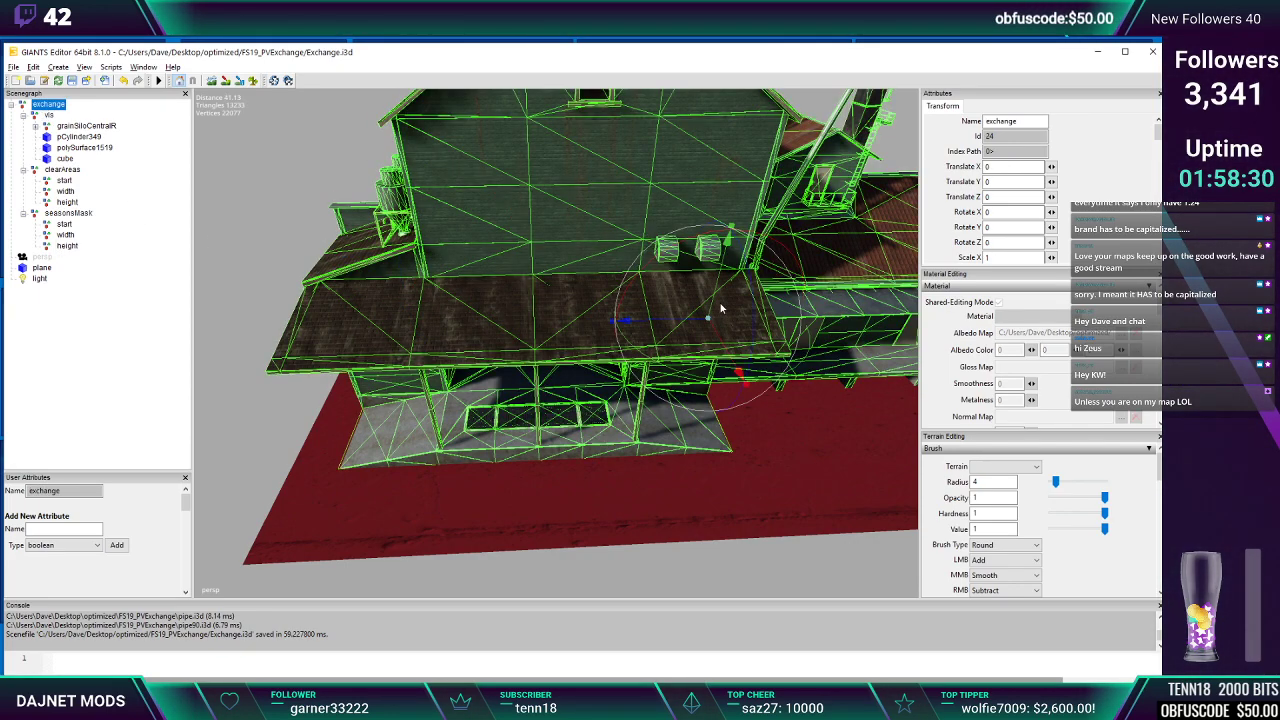
scroll(720, 308, "up", 10)
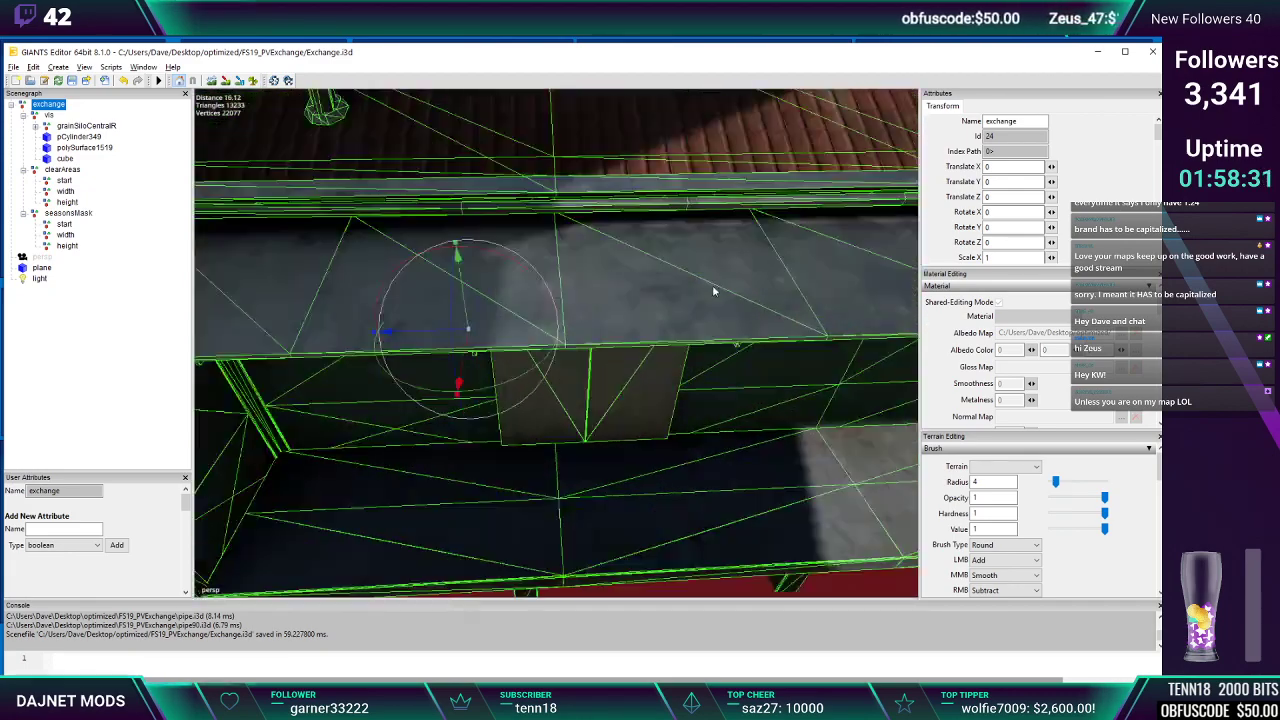
scroll(720, 286, "up", 10)
left_click_drag(759, 363, 680, 280, "alt")
key("f")
scroll(688, 265, "up", 5)
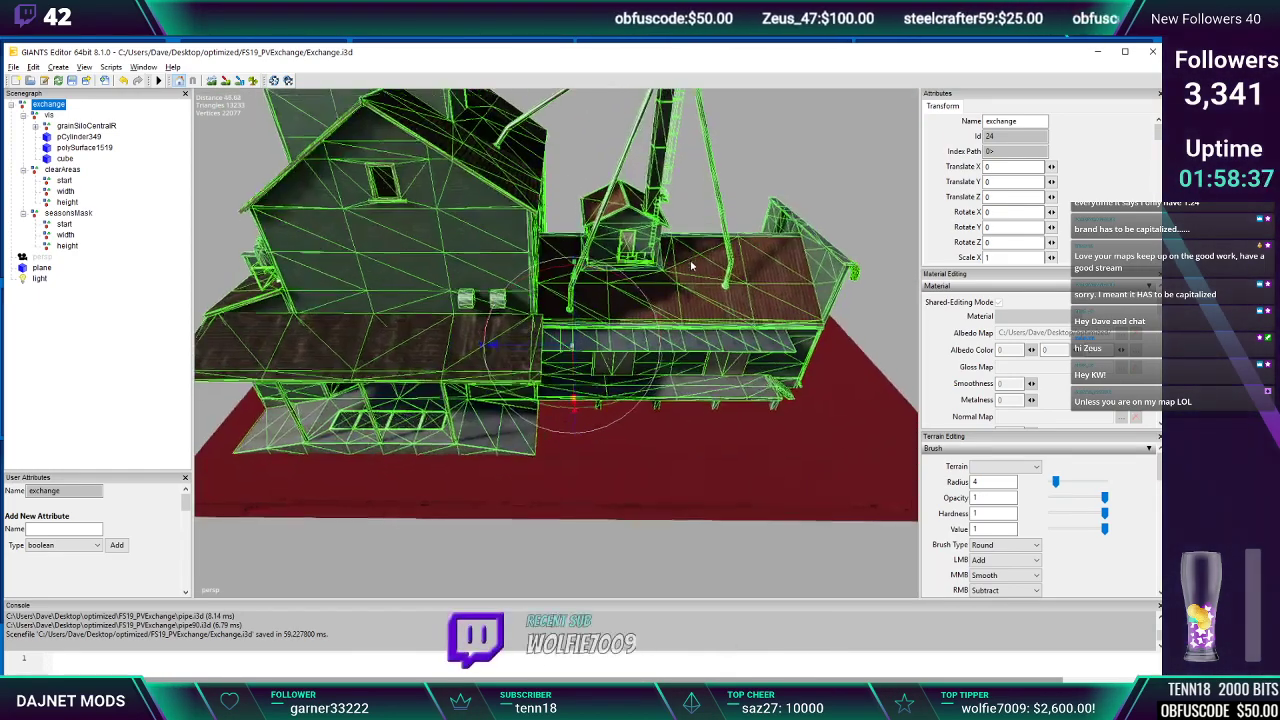
scroll(691, 261, "up", 2)
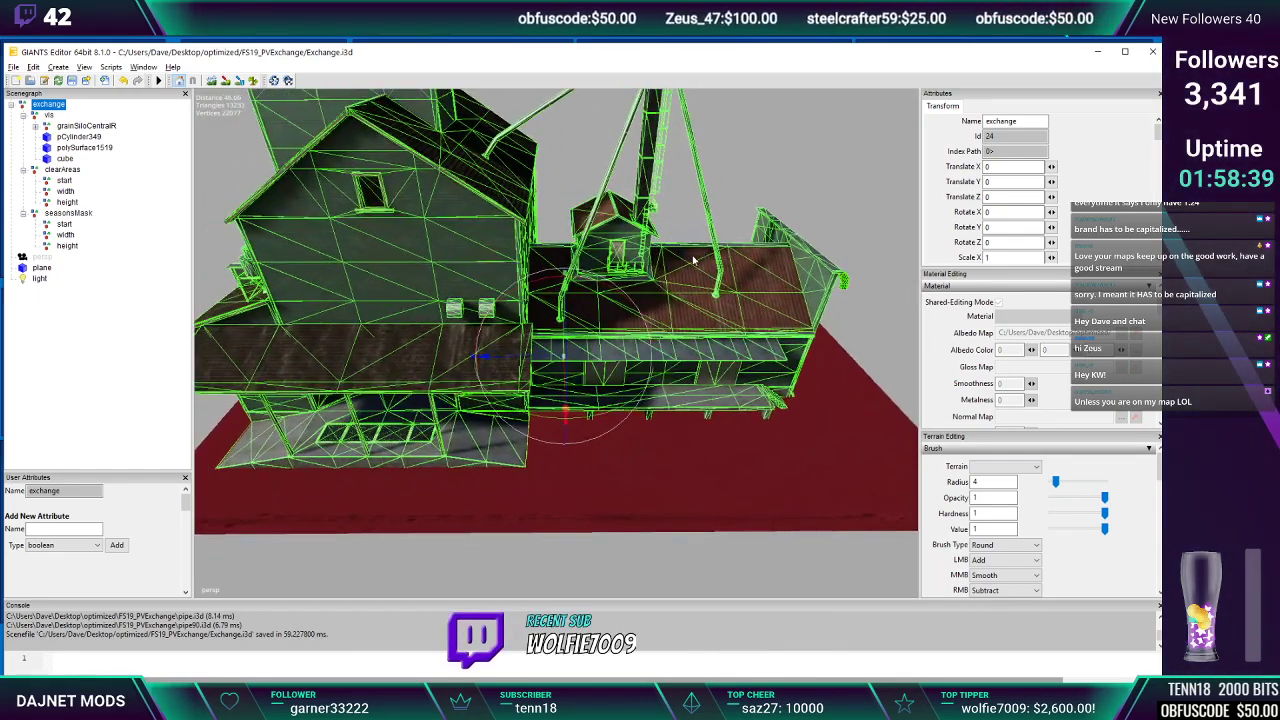
left_click(634, 493)
scroll(656, 460, "up", 3)
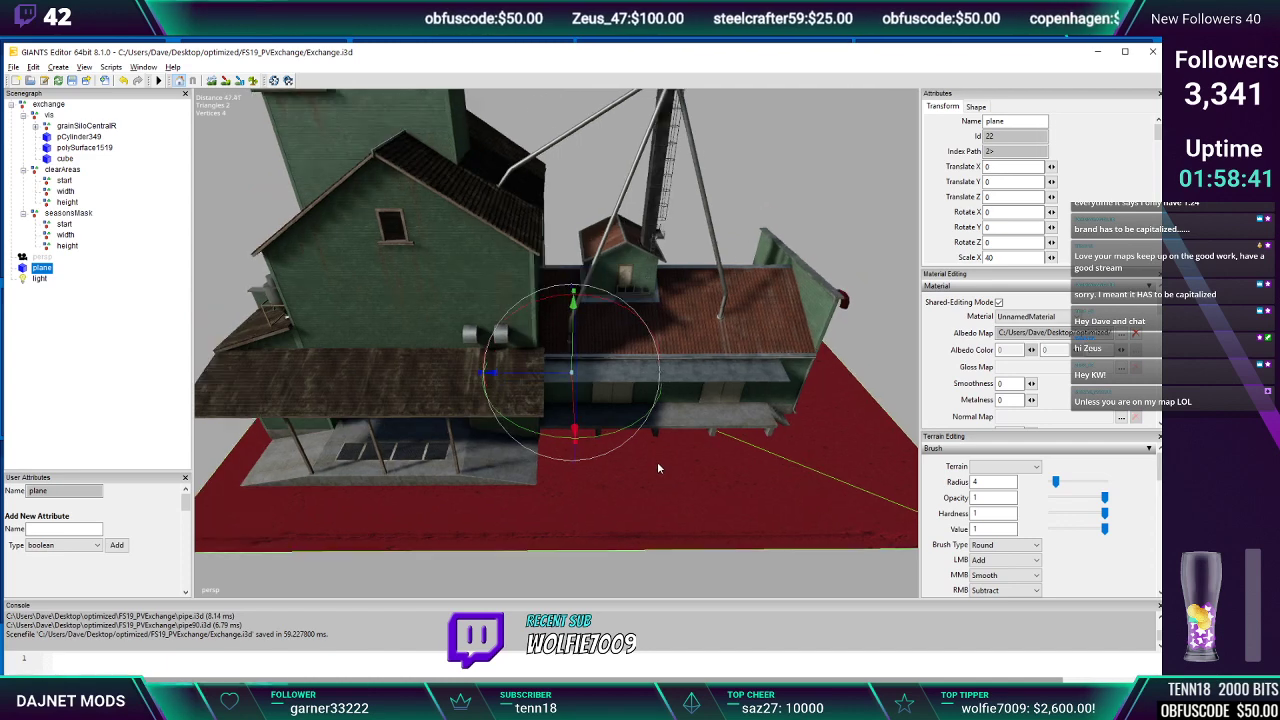
Create a transform group and move it into the exchange group by cutting and pasting it there
left_click(58, 66)
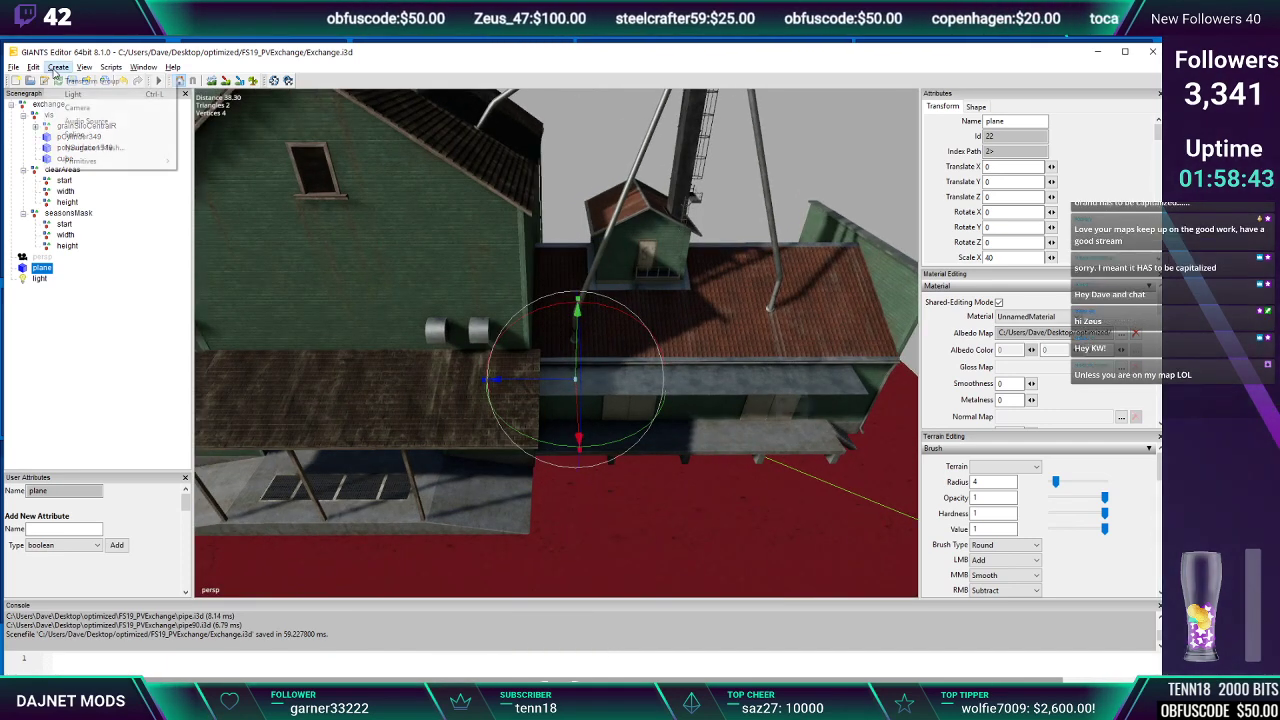
left_click(64, 81)
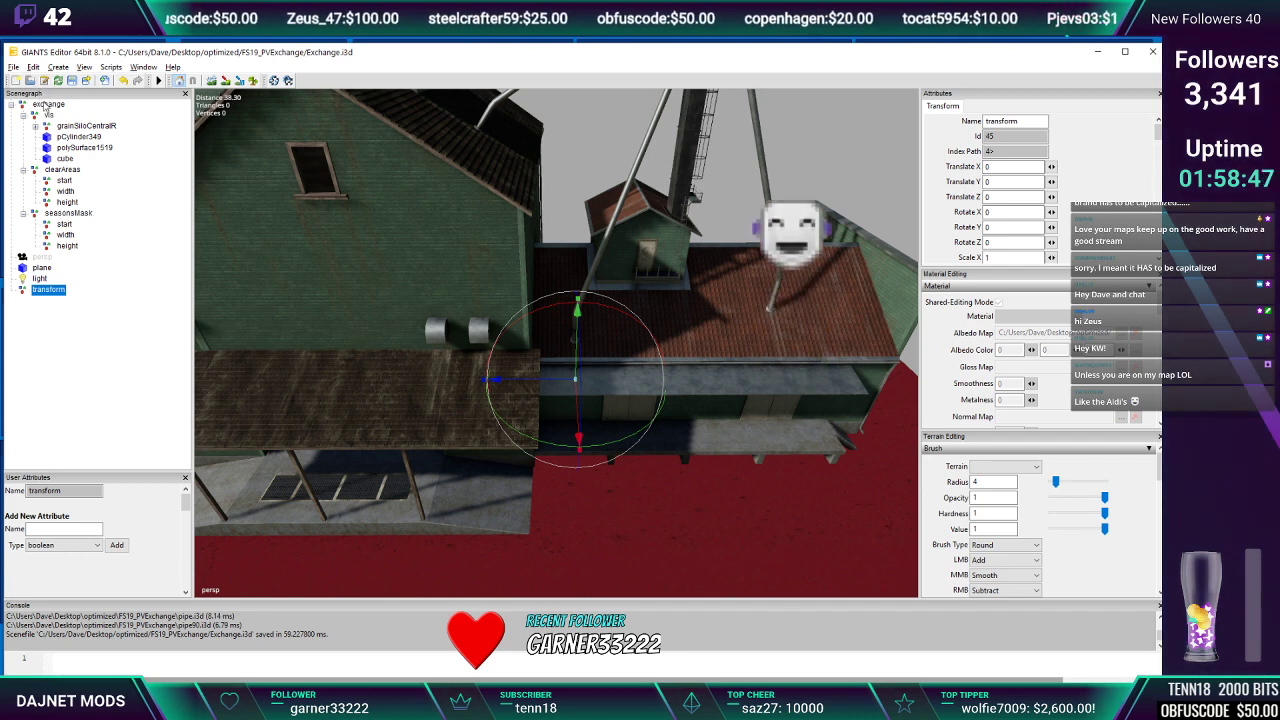
left_click(33, 67)
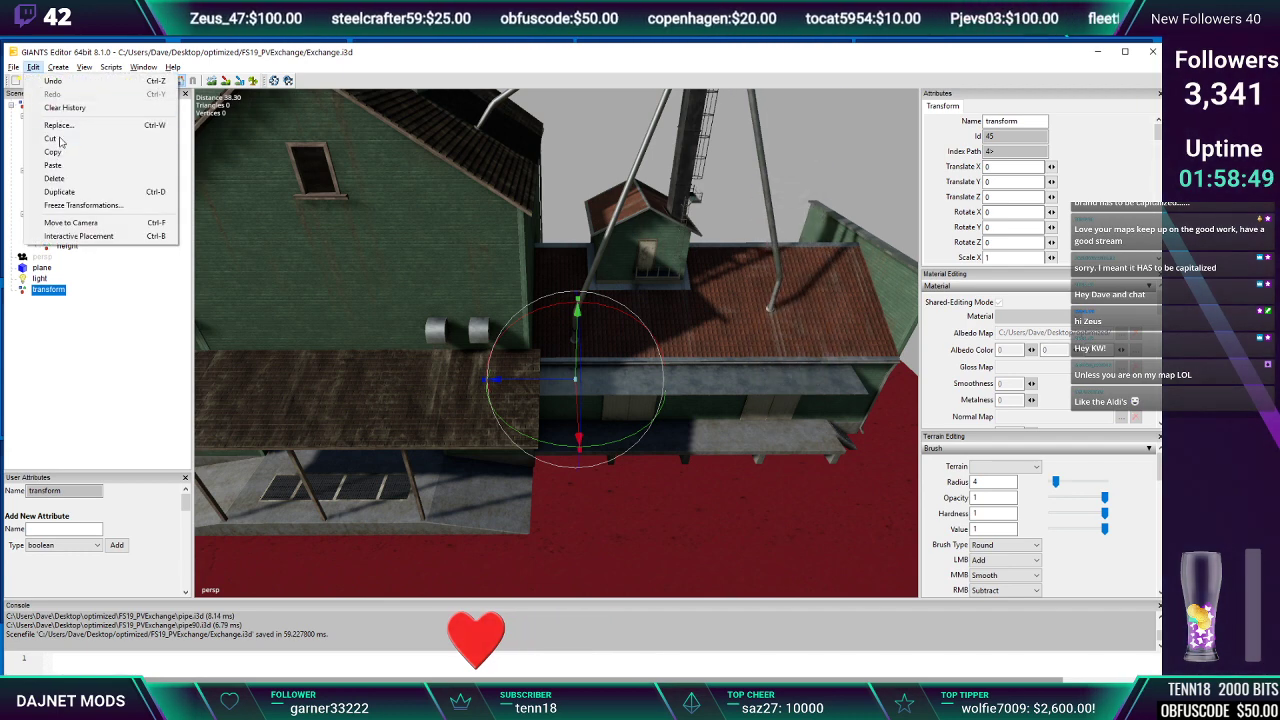
left_click(52, 139)
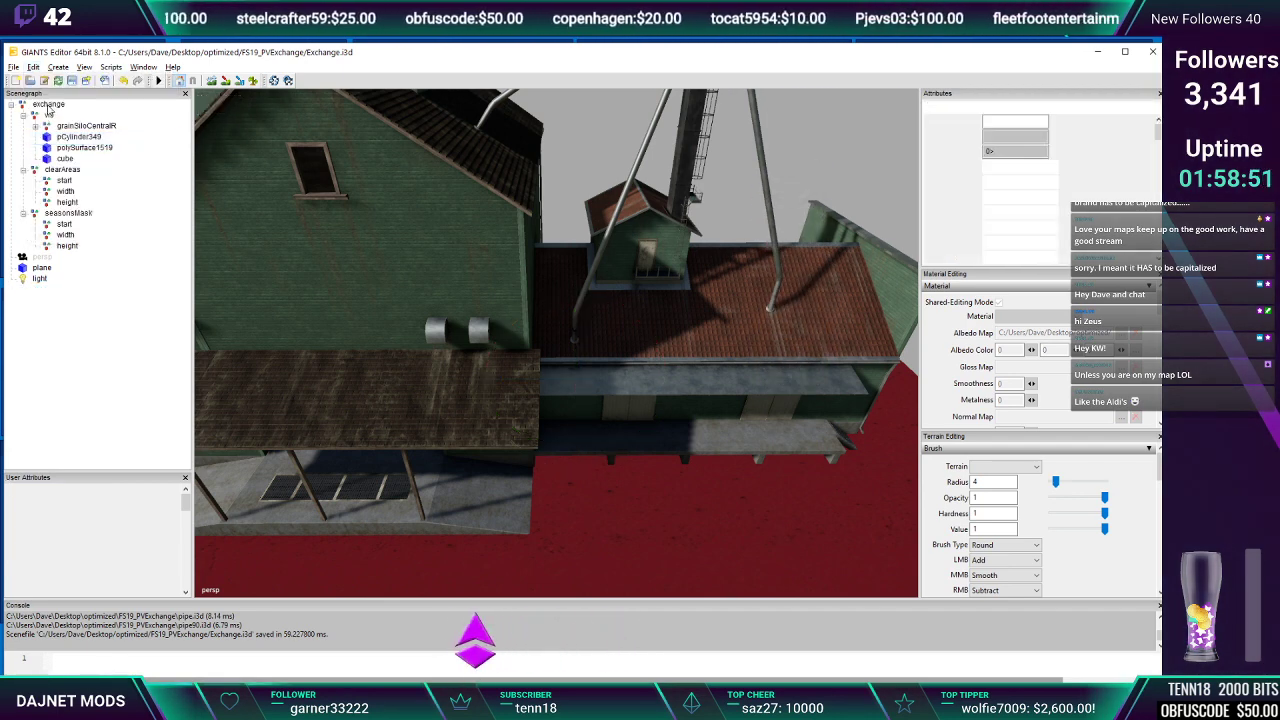
left_click(34, 67)
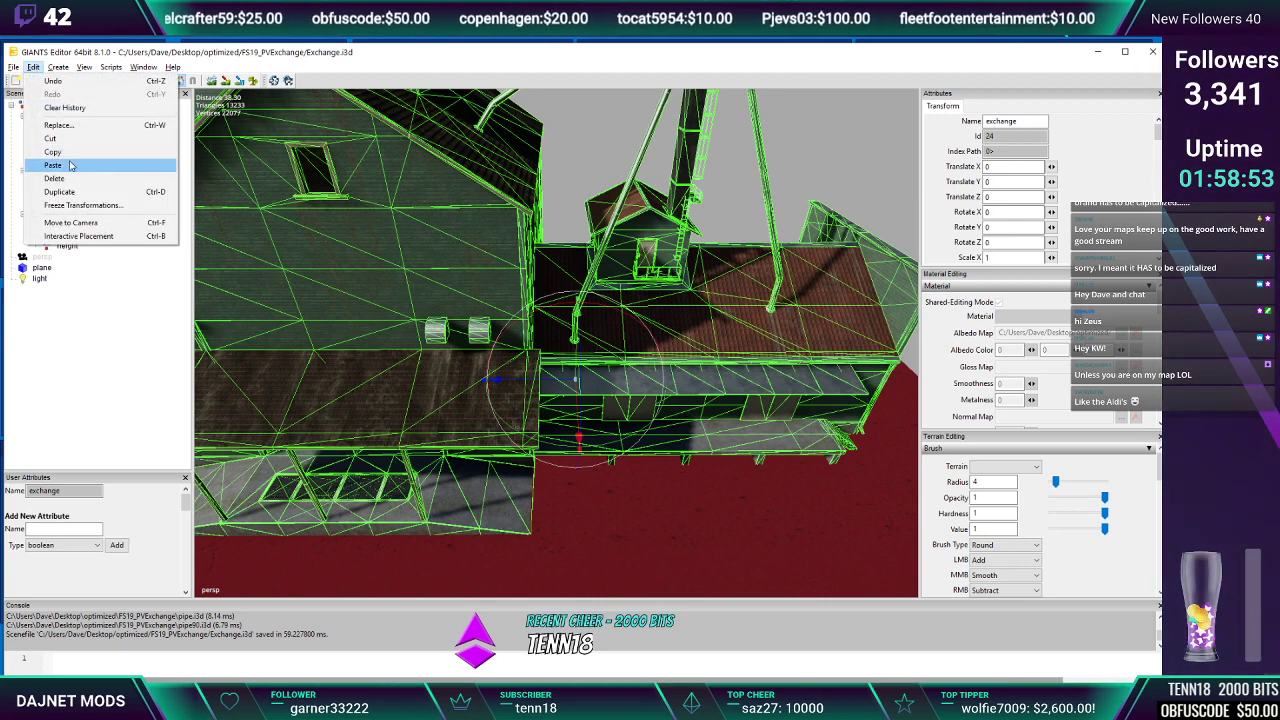
left_click(53, 165)
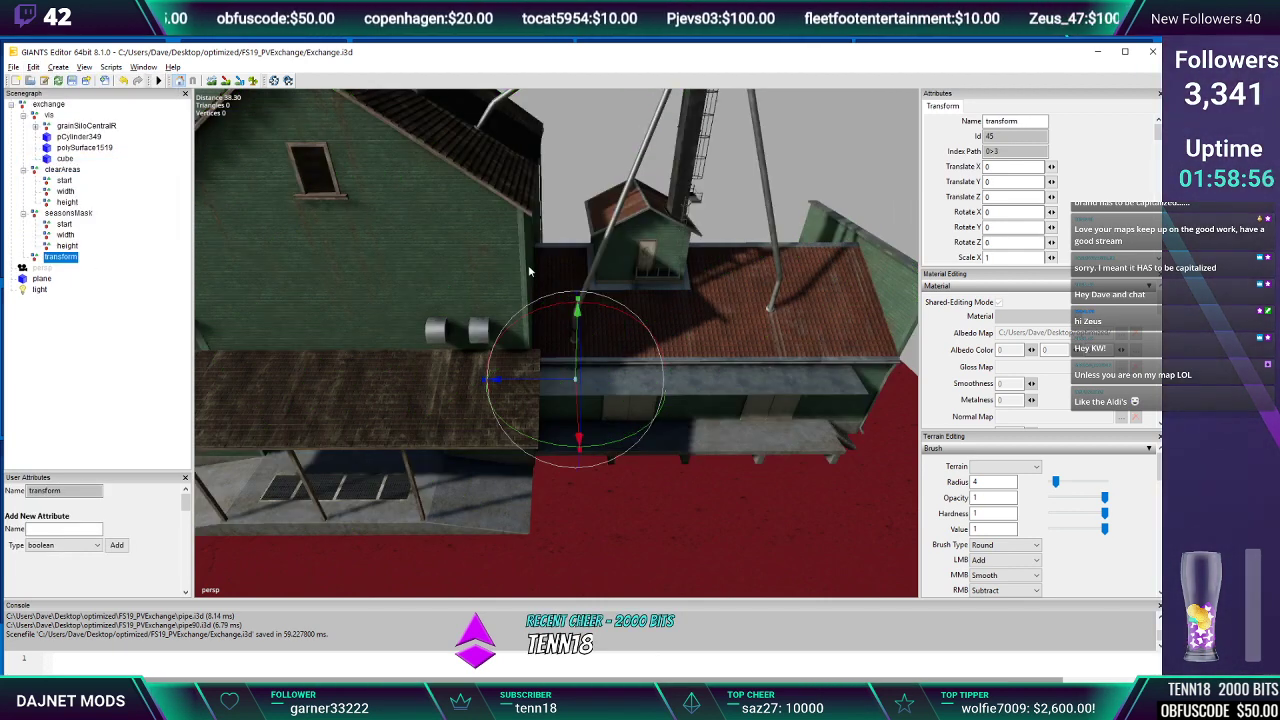
Rename the new transform group linkNode and place it on the red ground in front of the building's raised loading dock
left_click_drag(1028, 121, 947, 120)
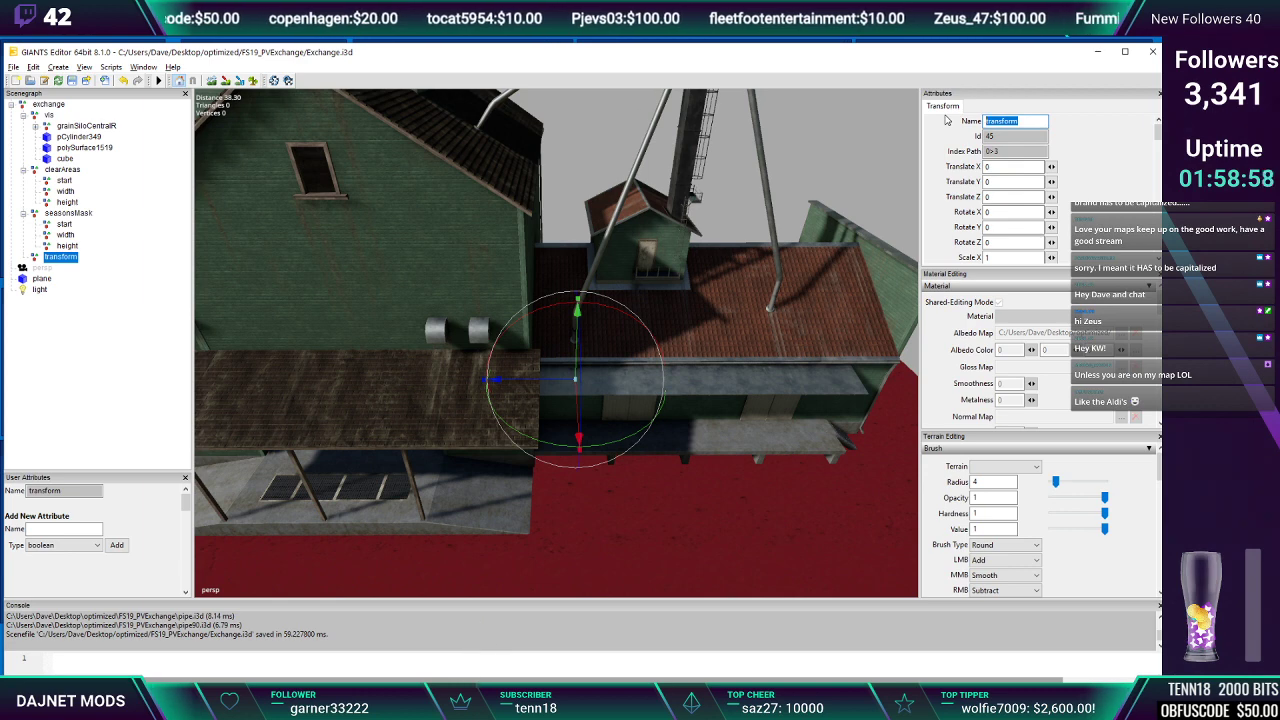
type("linkNode")
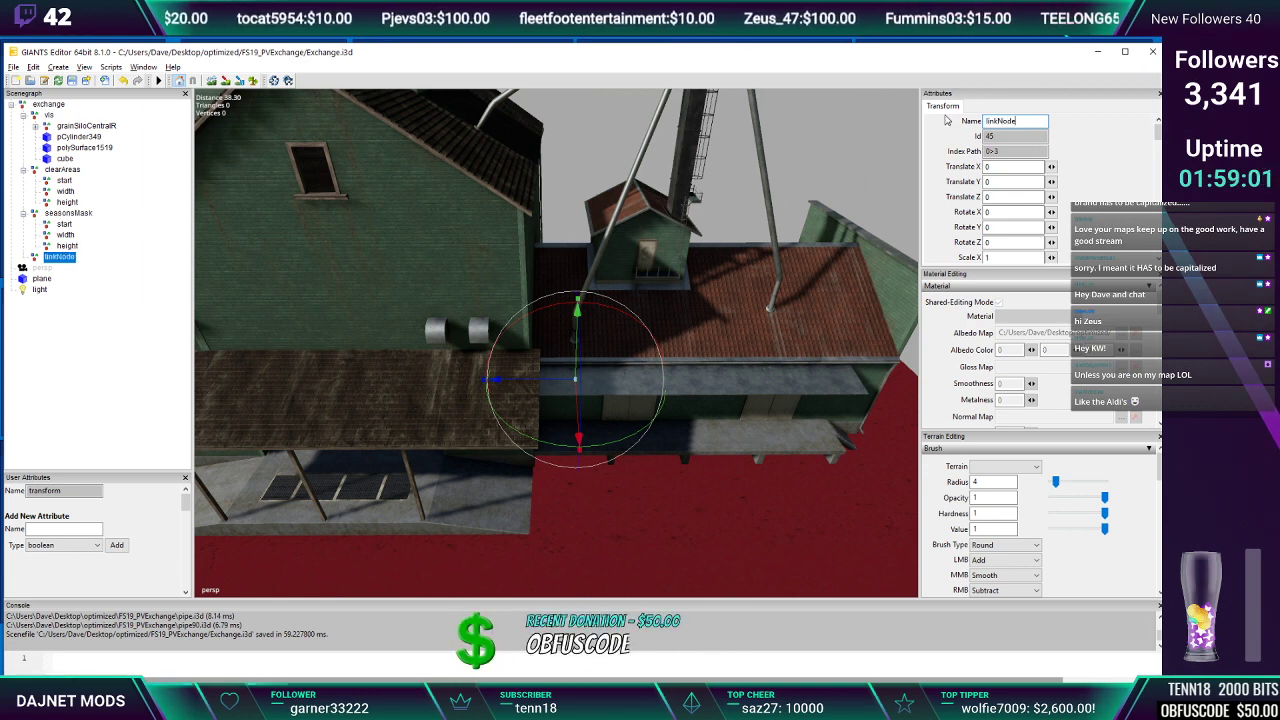
mouse_move(728, 326)
left_mouse_down("alt")
mouse_move(711, 354)
mouse_move(718, 339)
left_mouse_up("alt")
scroll(707, 342, "up", 3)
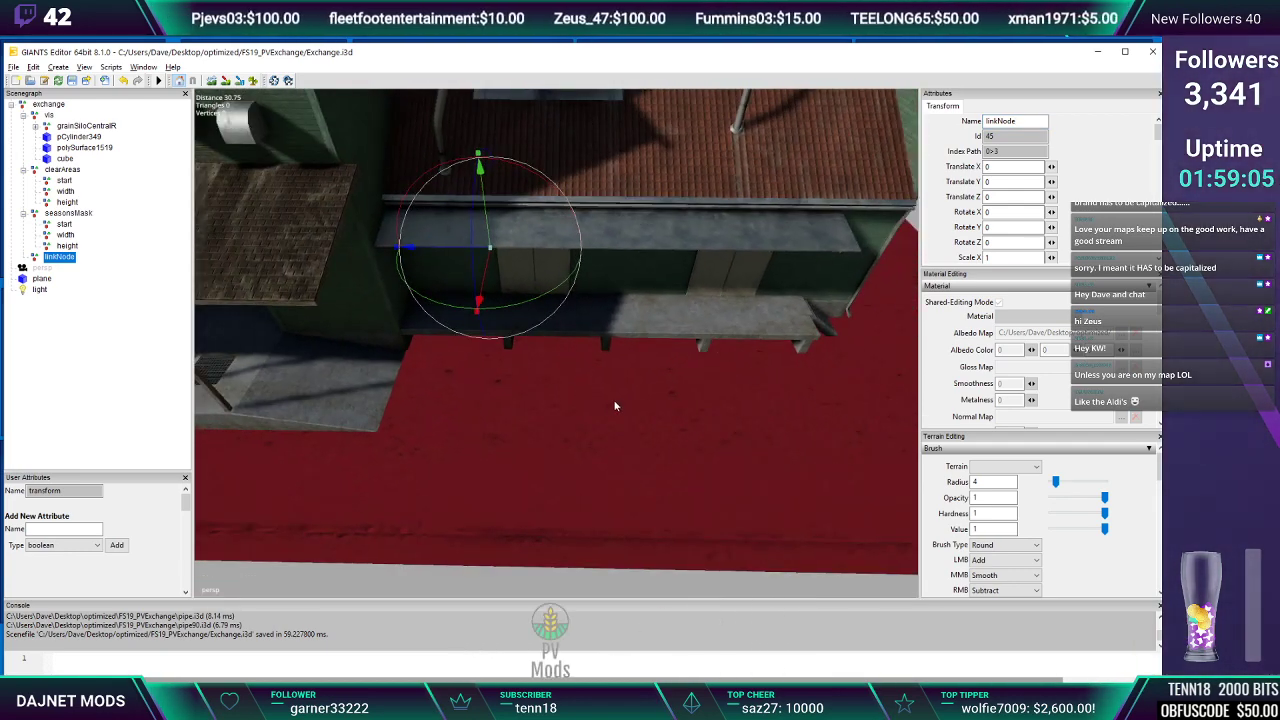
left_click(564, 413)
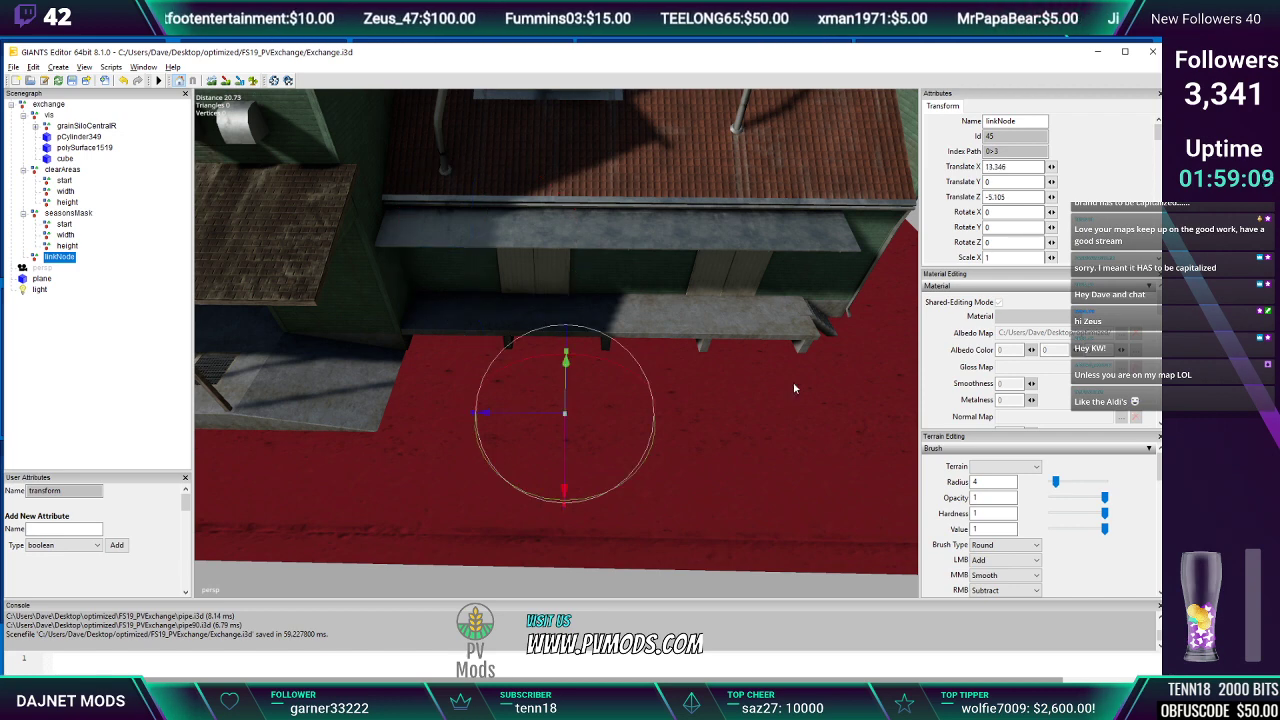
Check the linkNode group's index path, switch to fruitExchange.xml in Notepad++ and set the hotspot's linkNode attribute to 3
double_click(1014, 150)
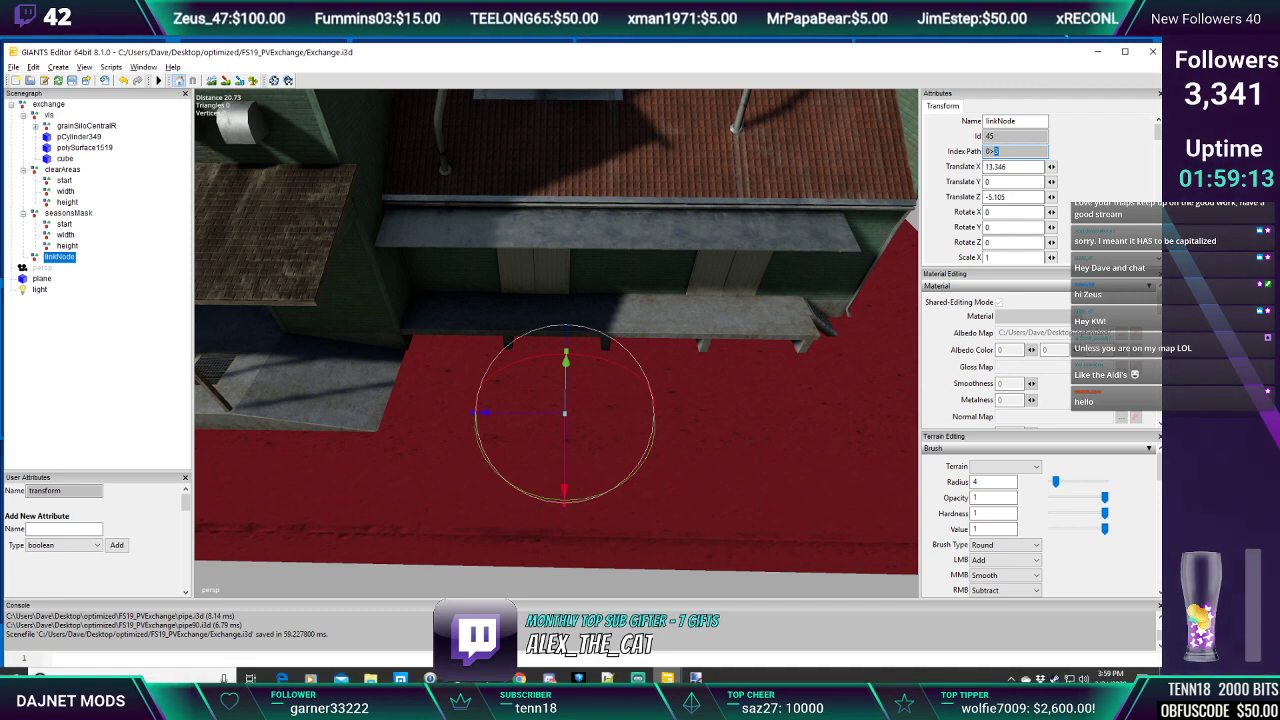
mouse_move(667, 678)
left_click(608, 678)
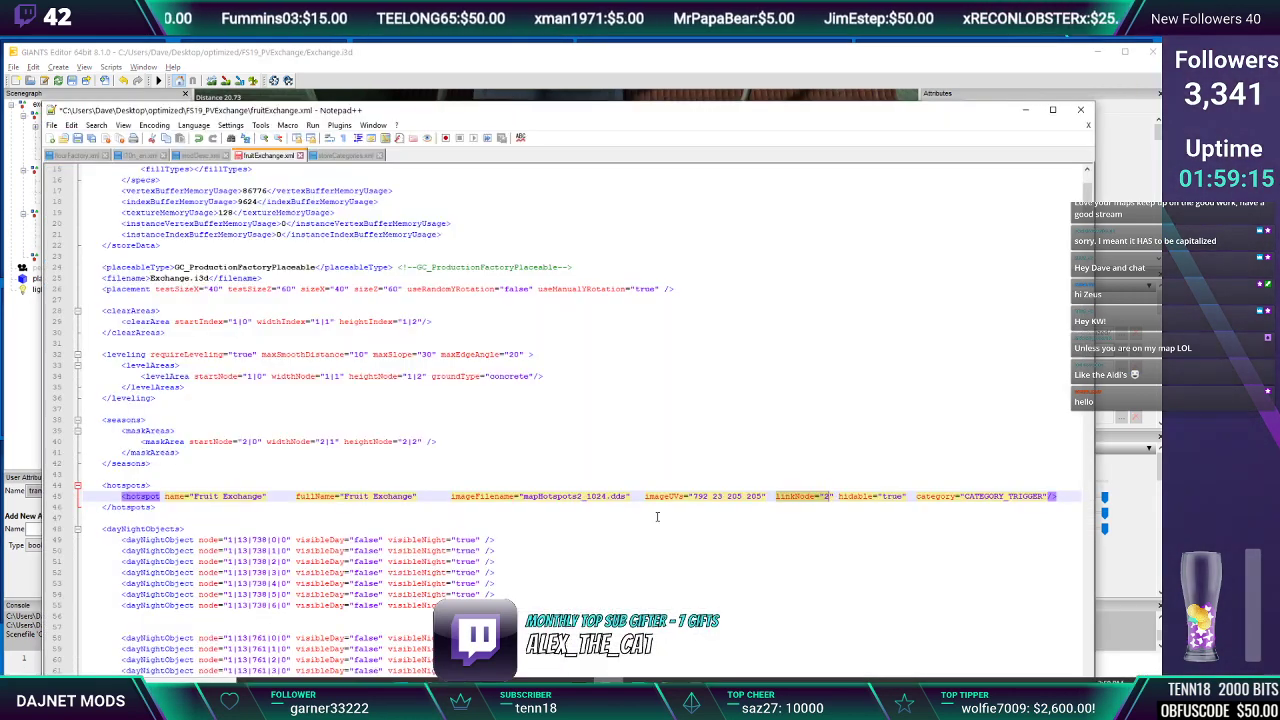
double_click(827, 496)
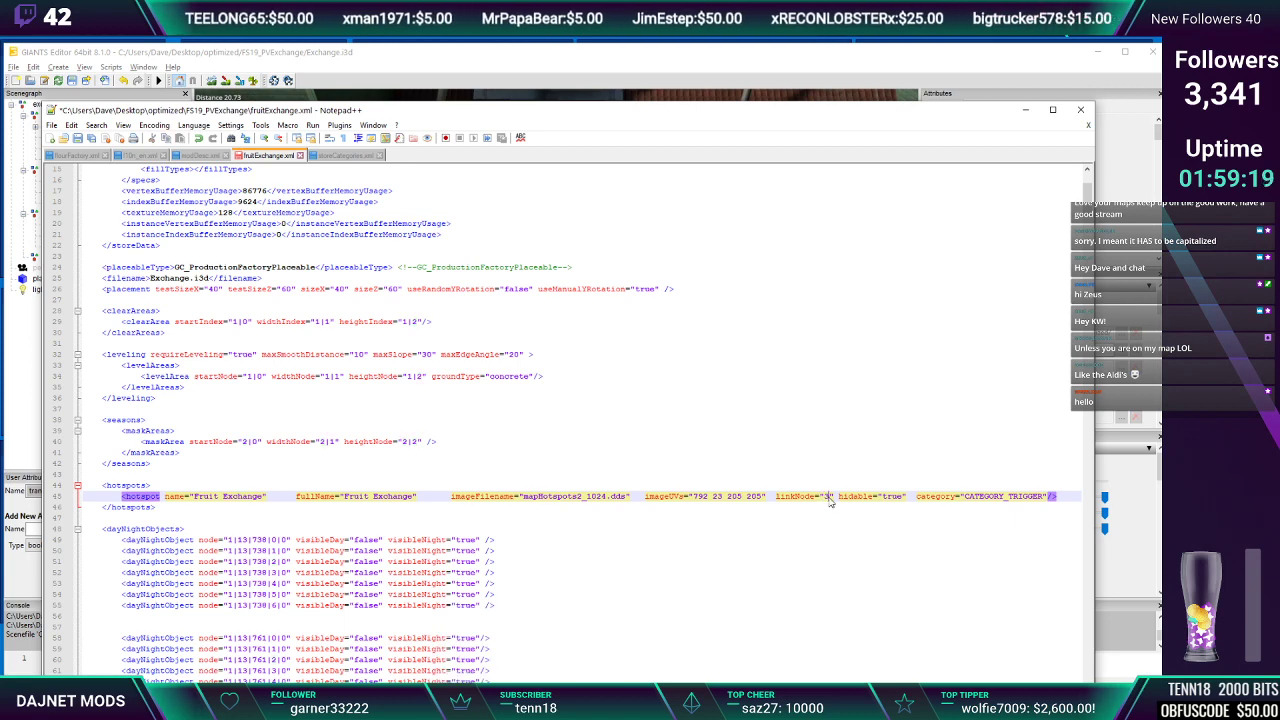
type("3")
left_click(808, 581)
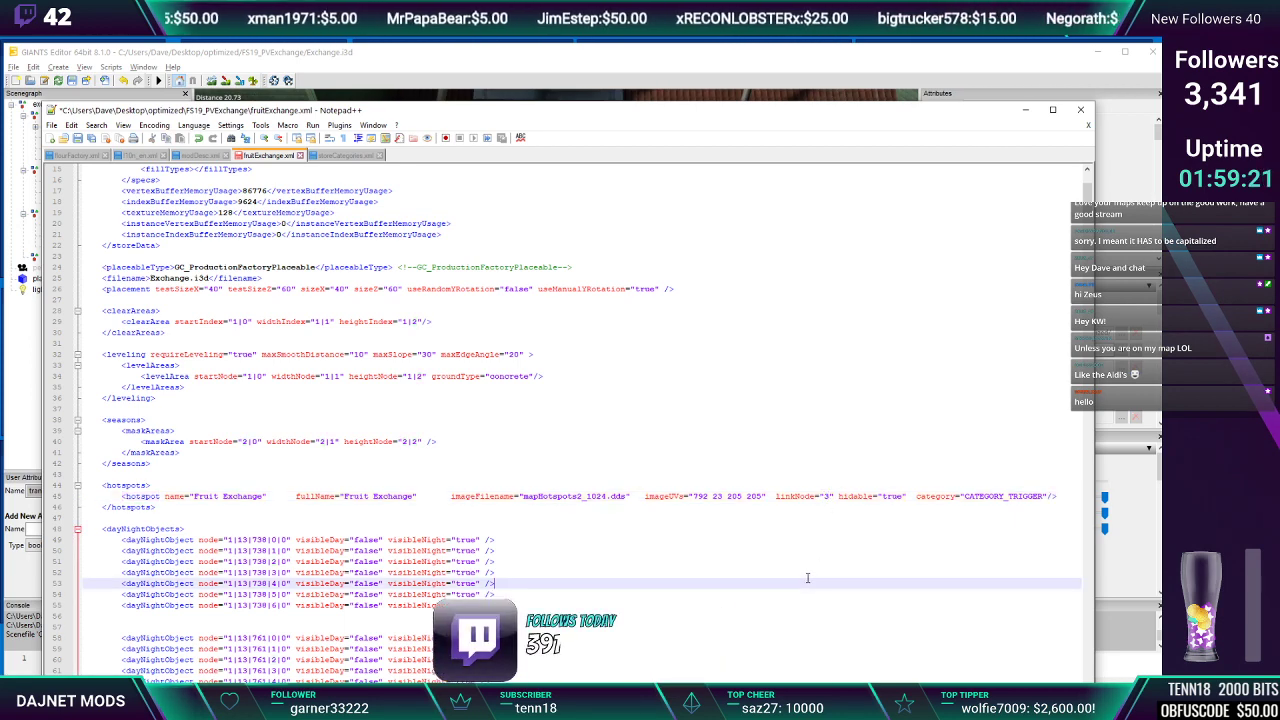
Start a comment with <!-- directly in front of the opening dayNightObjects tag
scroll(1040, 240, "down", 4)
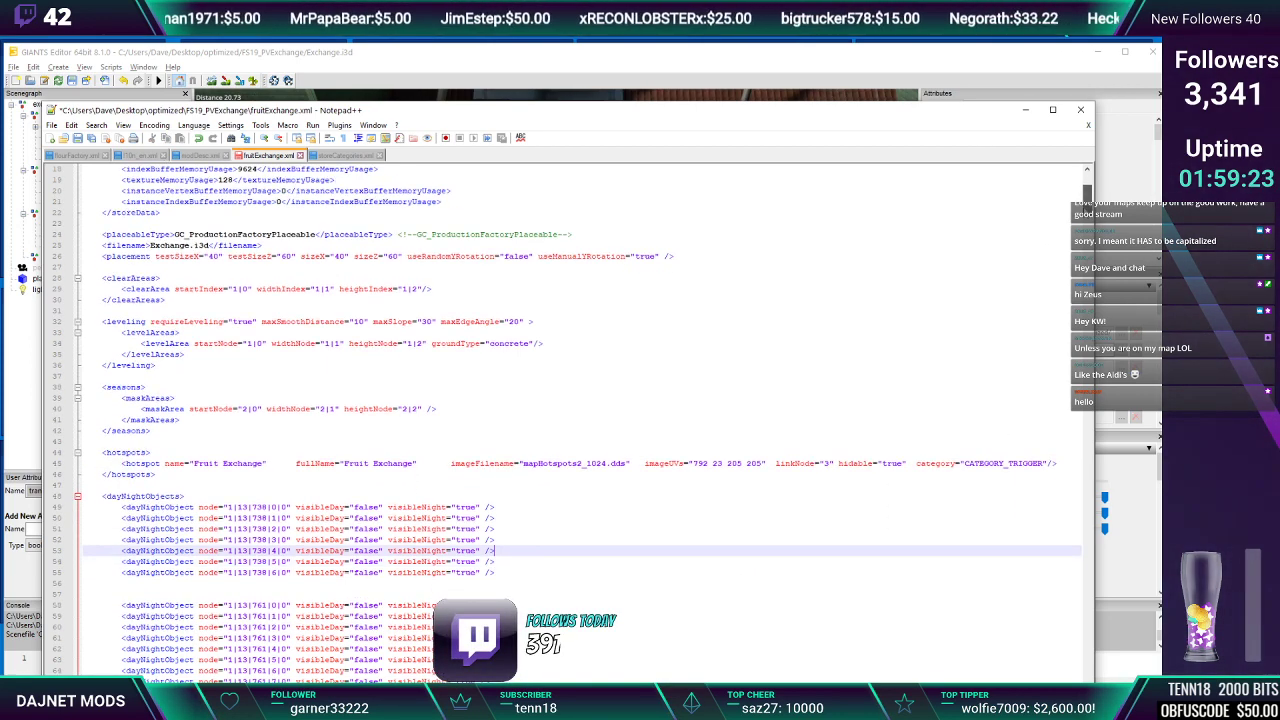
left_click(98, 408)
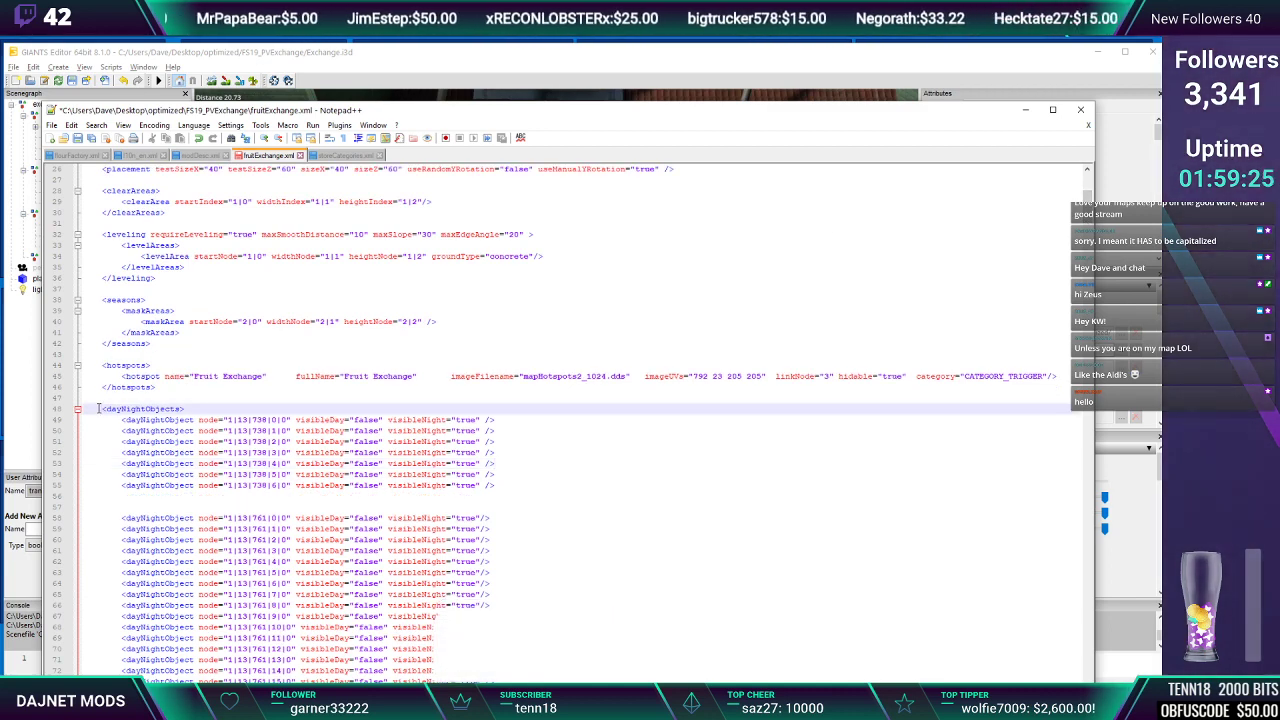
type("<!--")
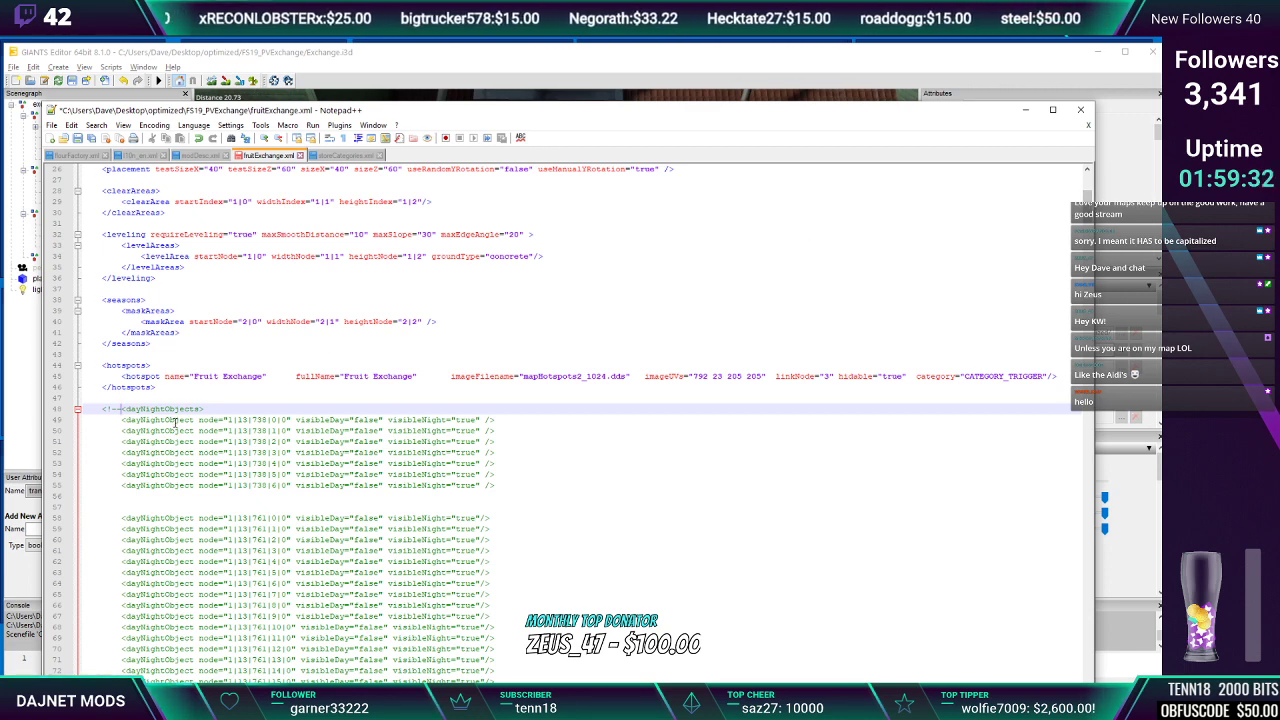
left_click_drag(102, 408, 118, 408)
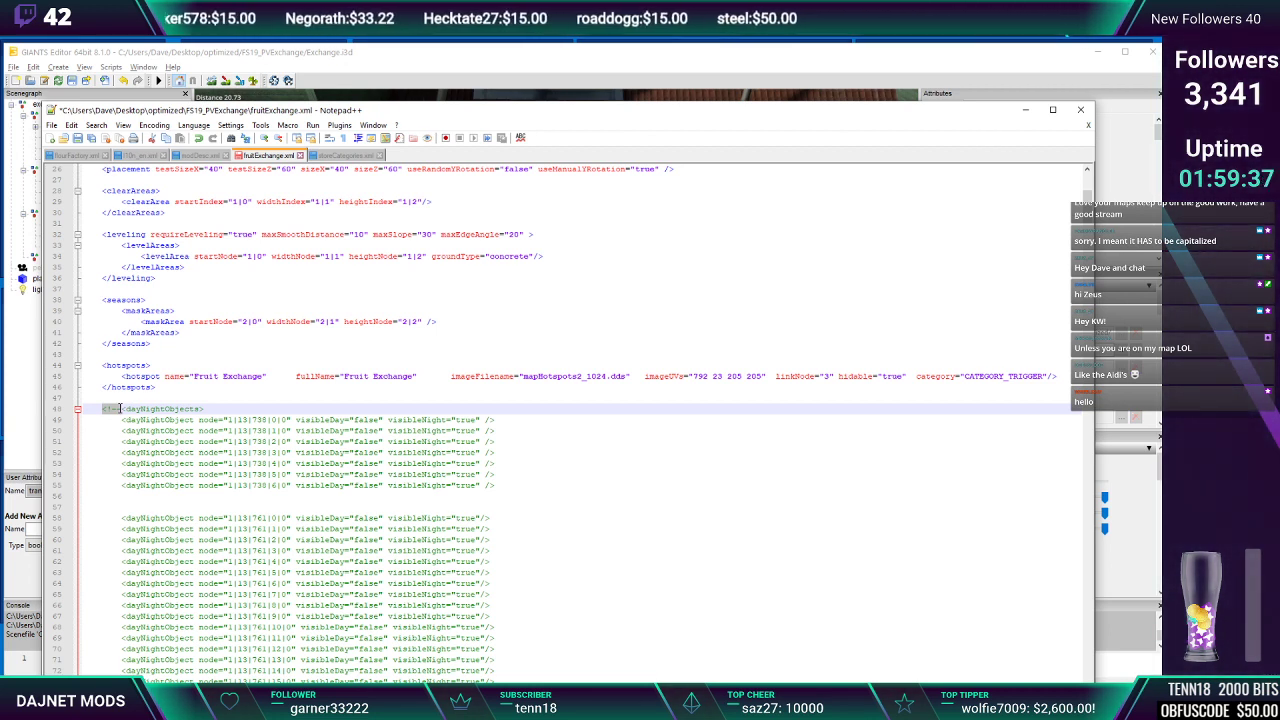
left_click(111, 419)
left_click(106, 408)
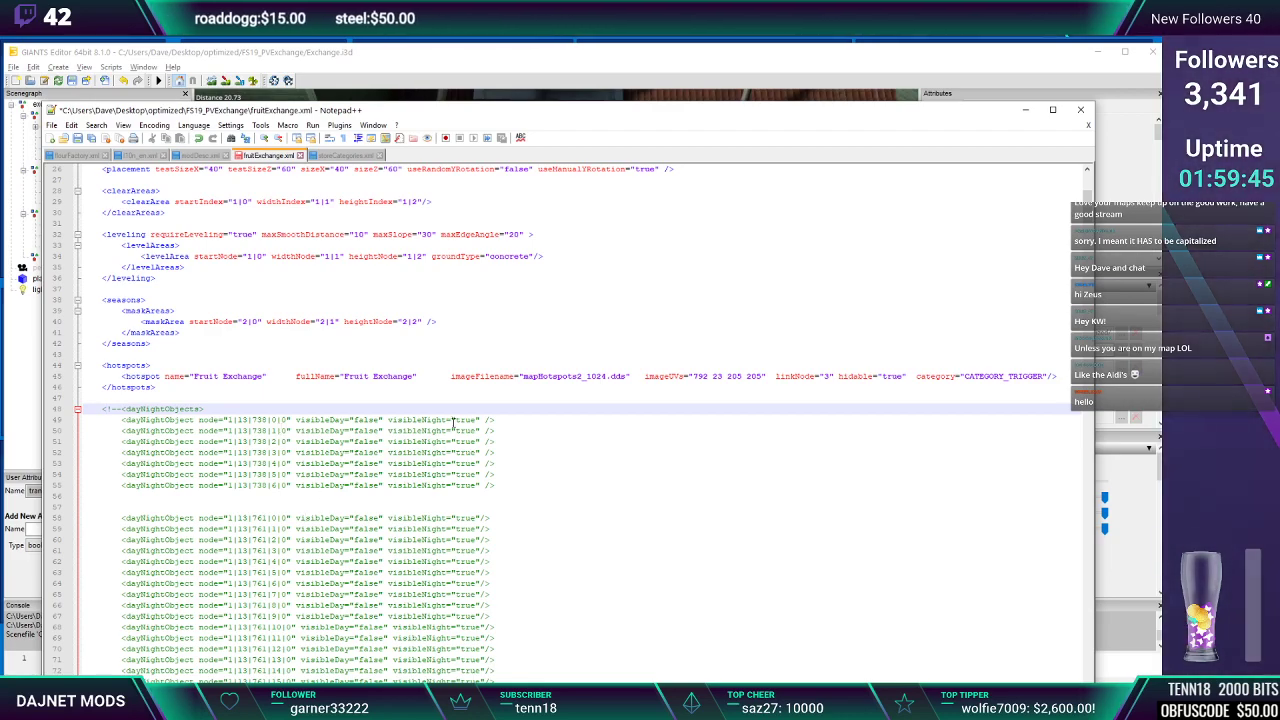
Delete the whole animatedObjects section that follows the productionFactories section near the end of the file
scroll(570, 420, "down", 14)
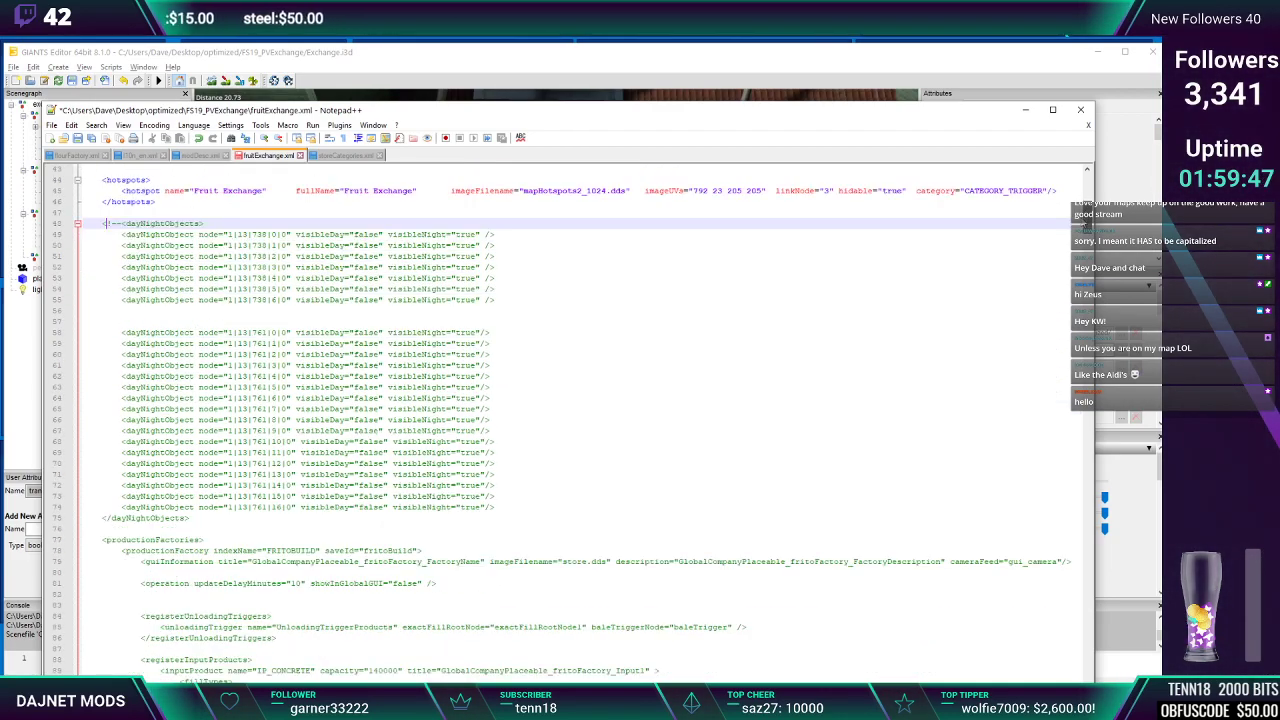
scroll(1080, 430, "down", 20)
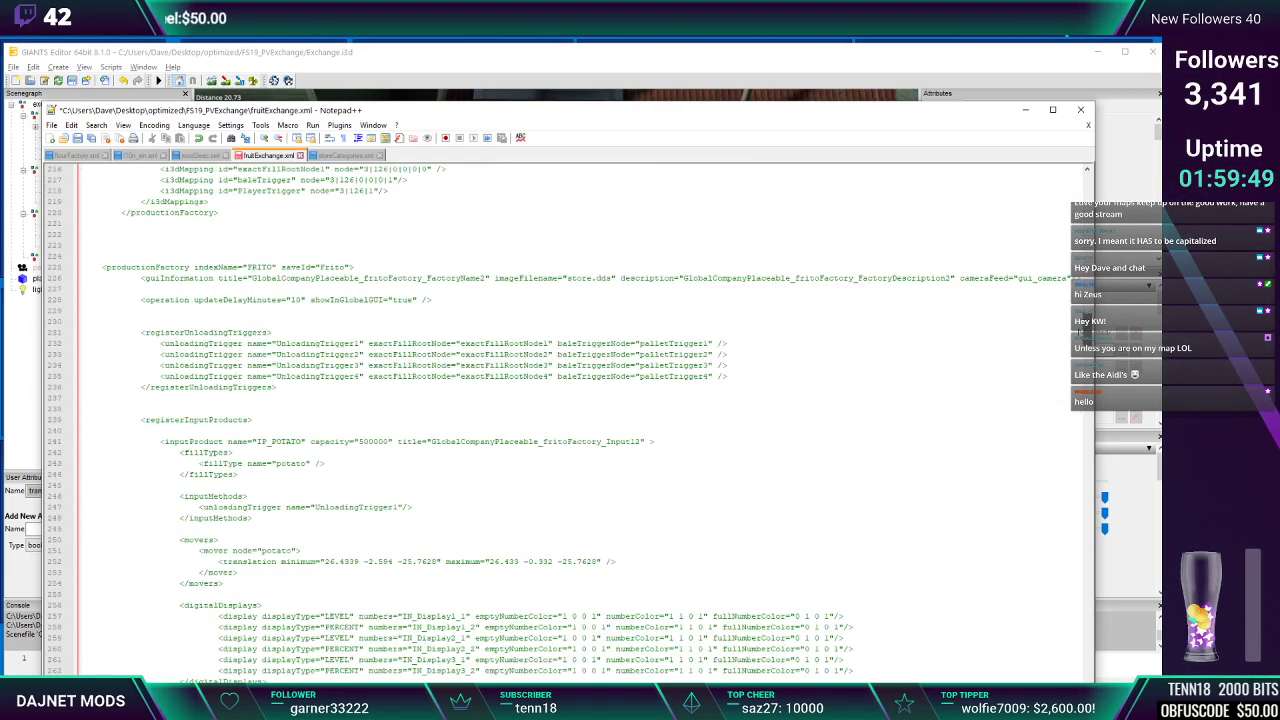
left_click_drag(1080, 430, 1086, 620)
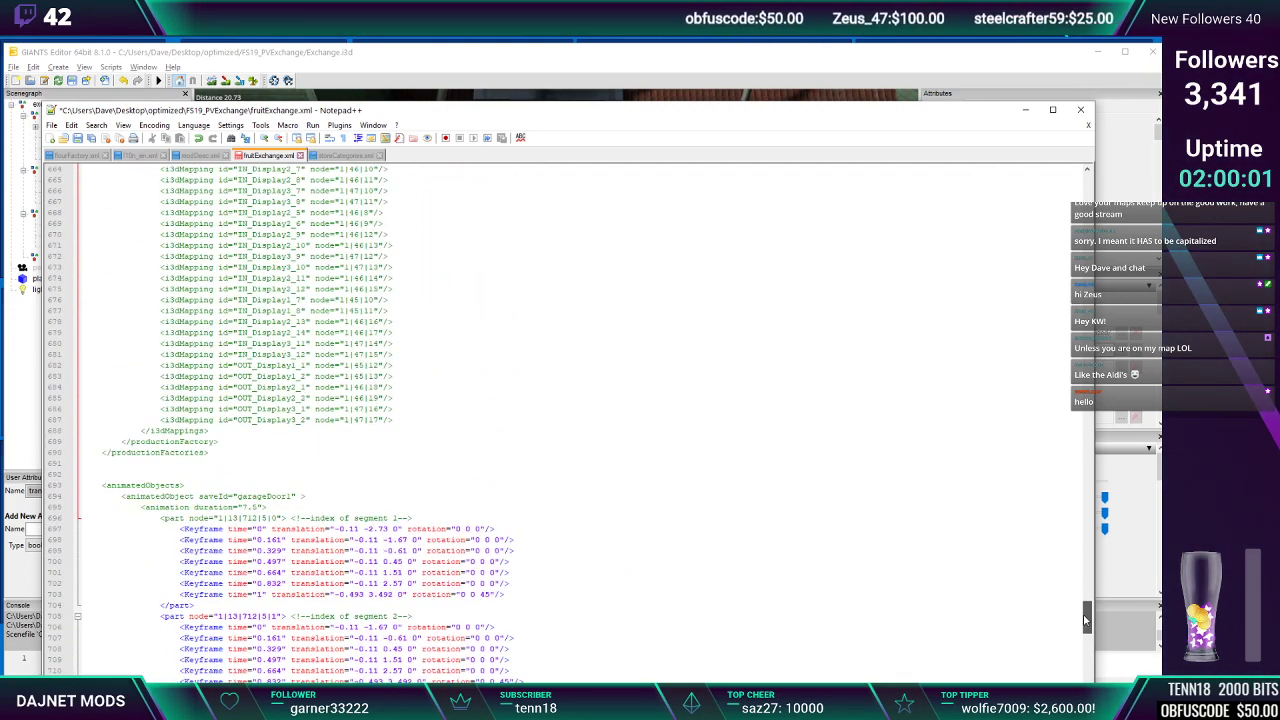
left_click(158, 529)
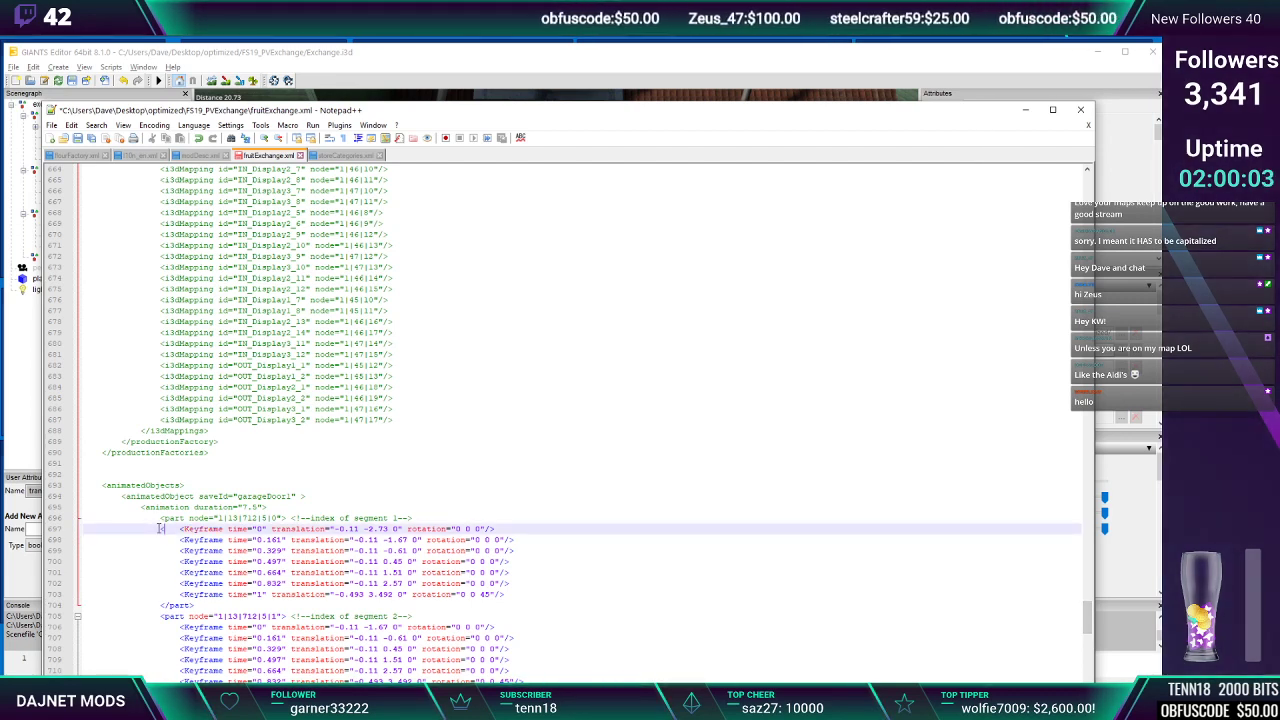
type("<!--")
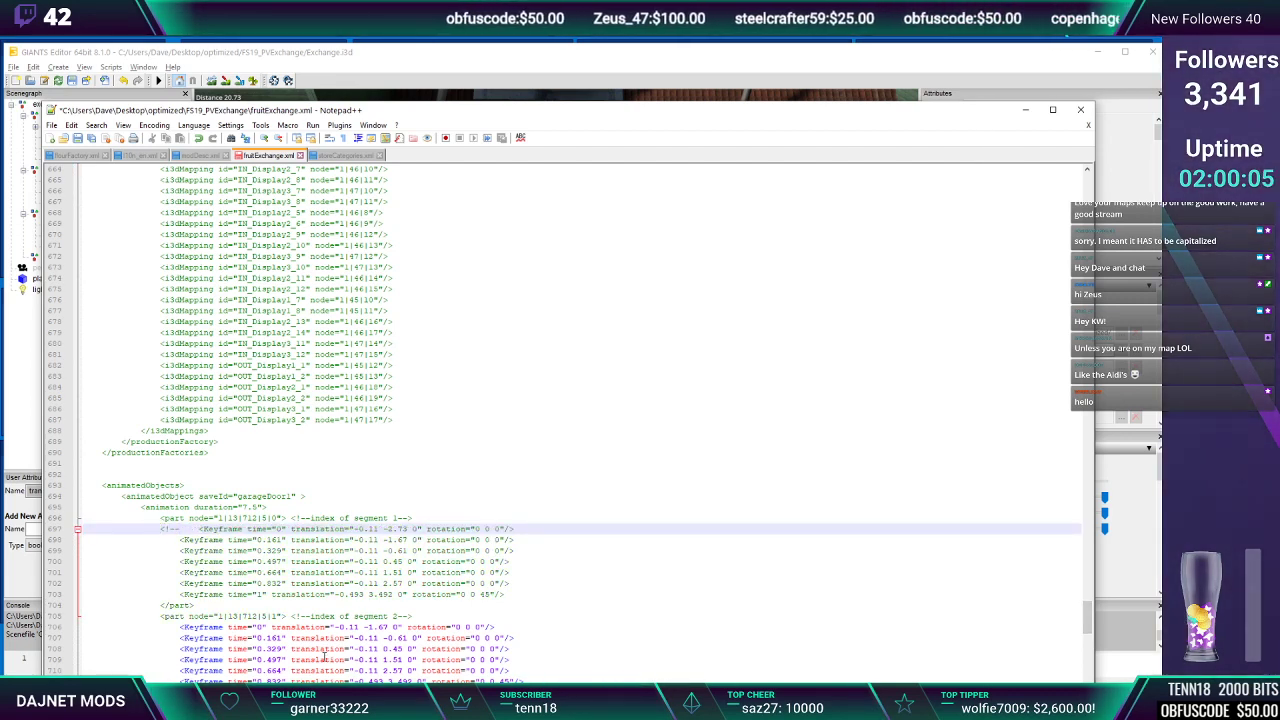
left_click_drag(103, 485, 367, 670)
scroll(364, 617, "down", 20)
scroll(368, 620, "down", 19)
key("Delete")
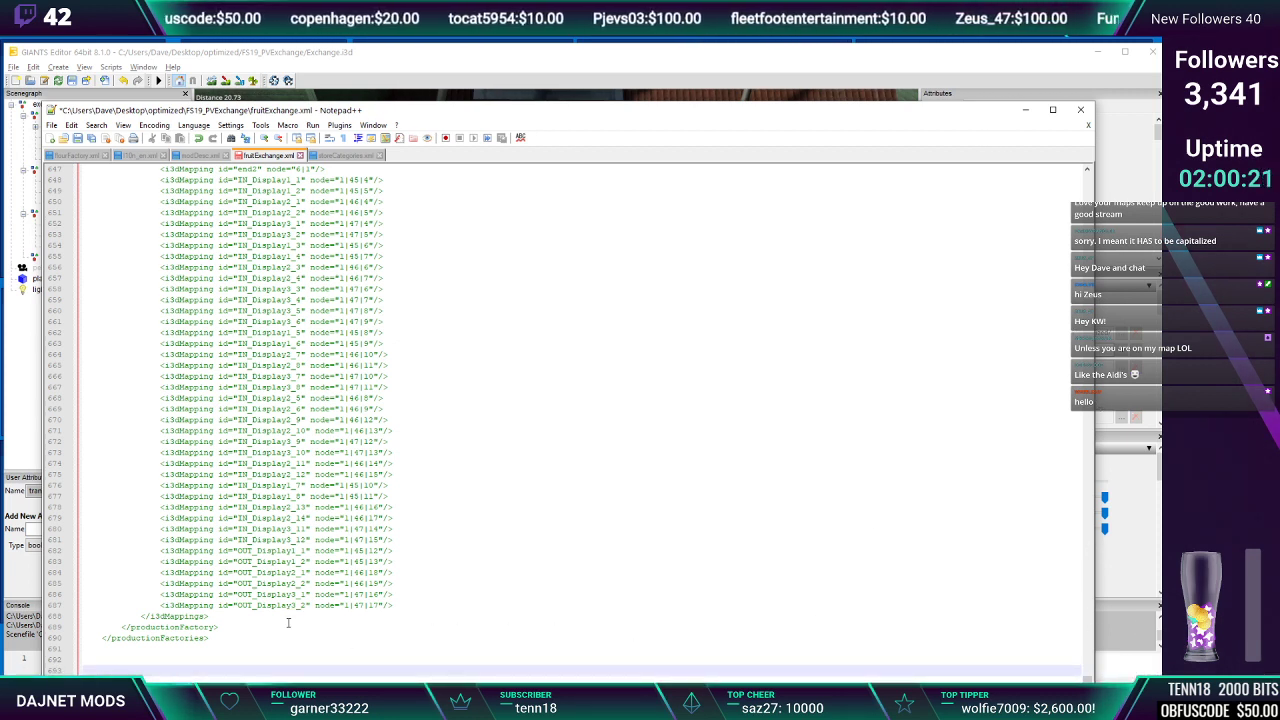
Close the comment with --> after the last </productionFactory> tag and review the commented-out range
left_click(232, 627)
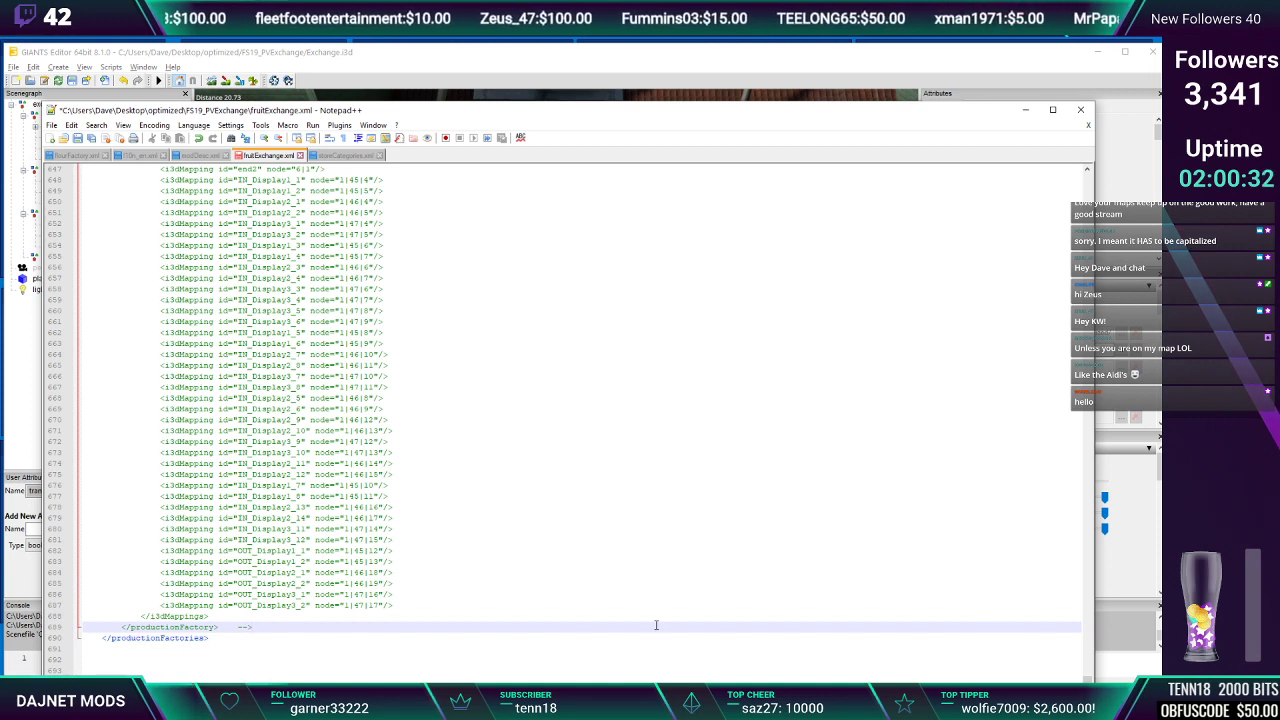
left_click(128, 640)
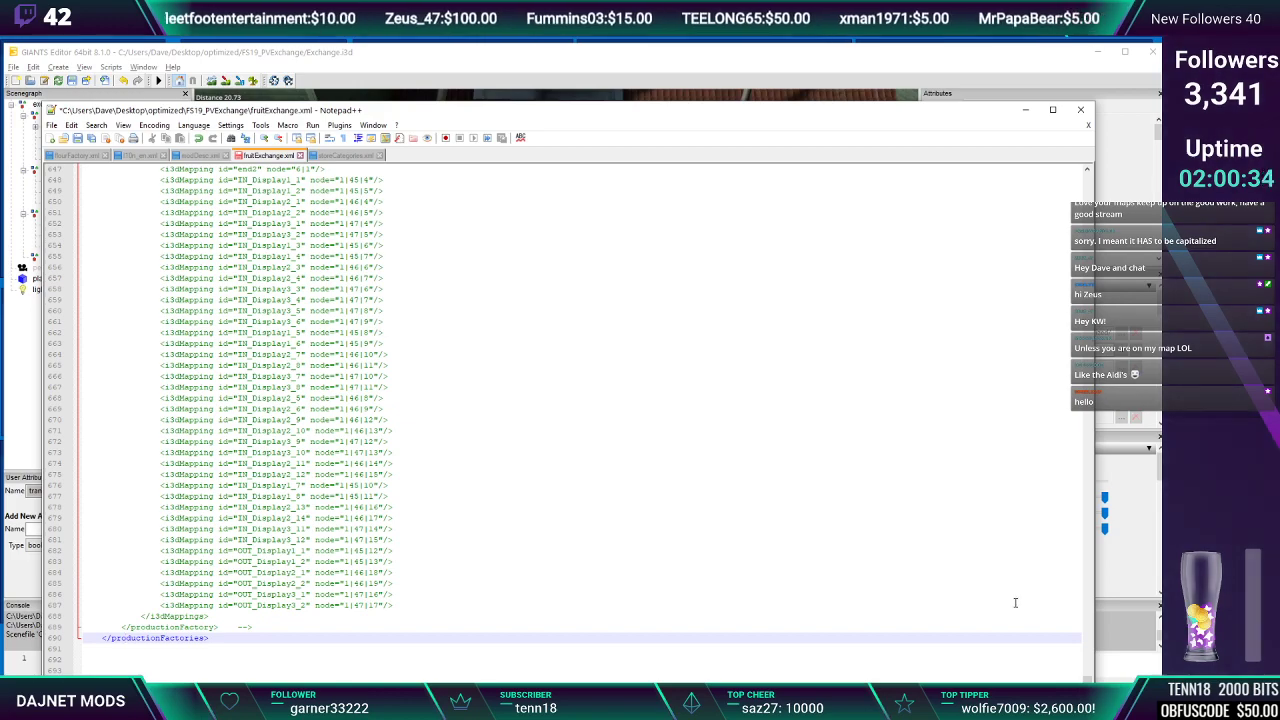
left_click_drag(1089, 686, 1068, 205)
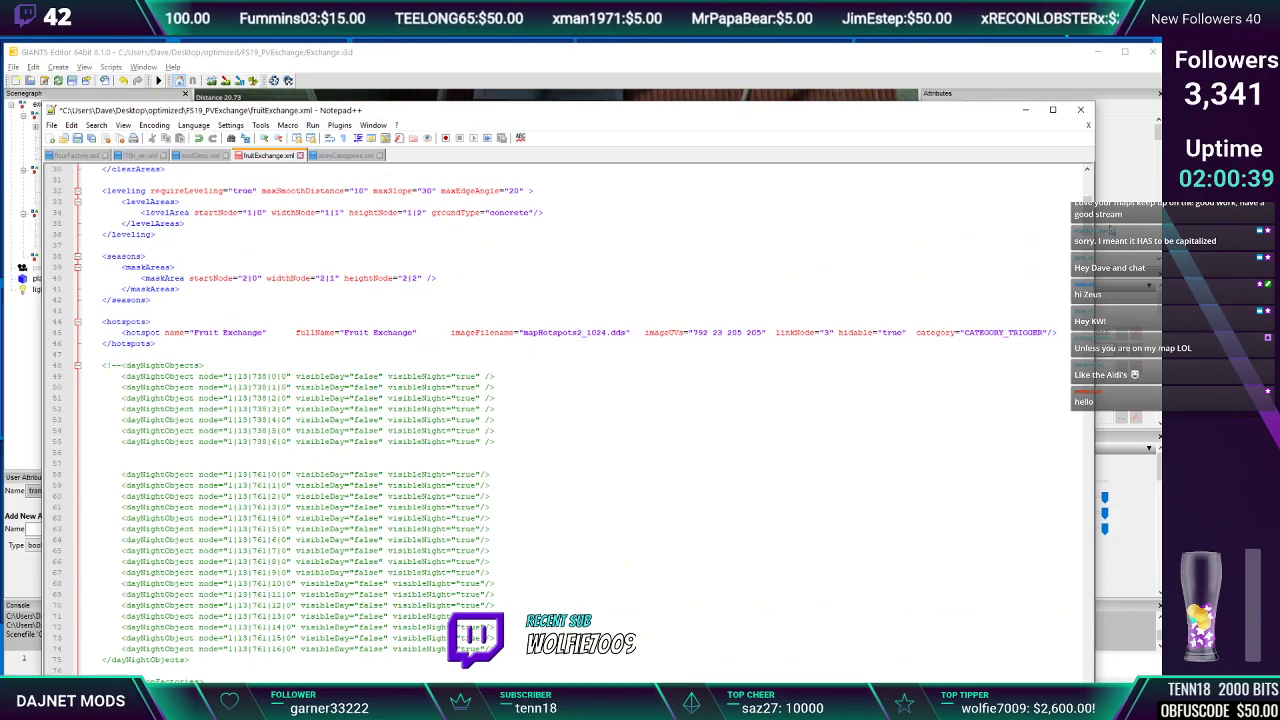
left_click_drag(1089, 232, 1079, 684)
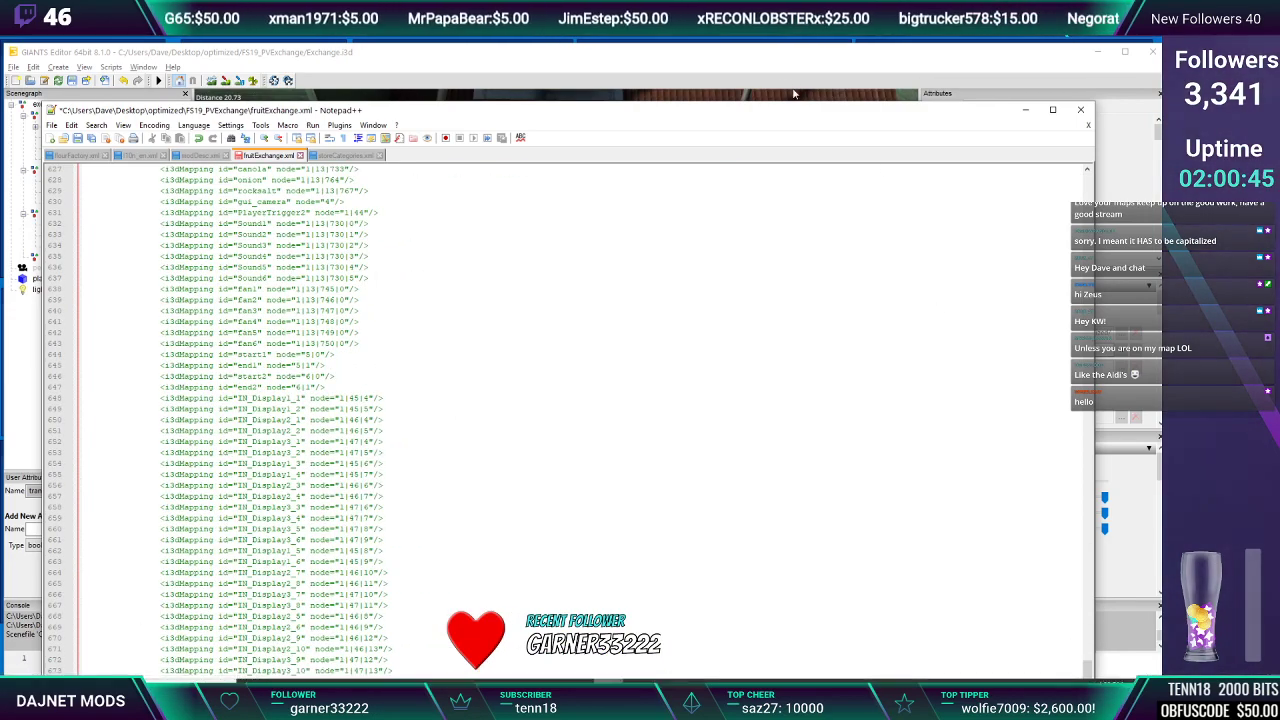
Enlarge the editor window and move the comment's closing --> from the </productionFactory> line to after the </productionFactories> tag
left_click_drag(796, 110, 797, 36)
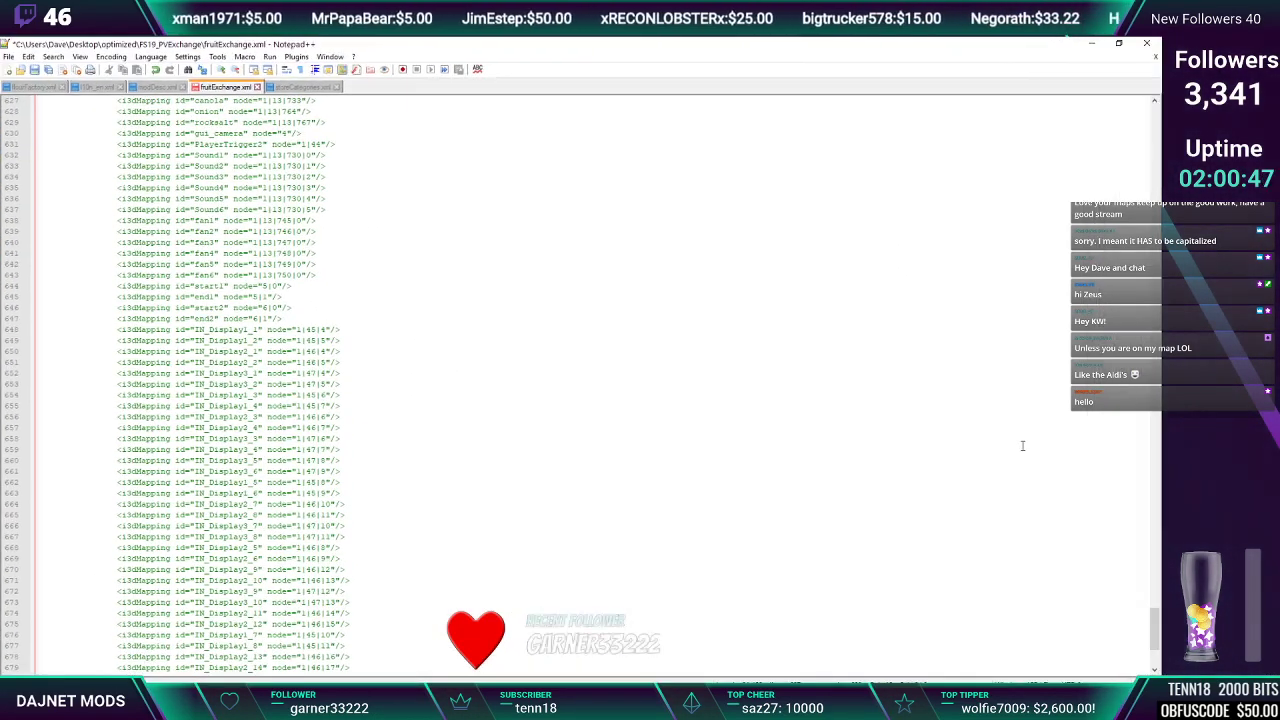
left_click_drag(1154, 638, 1148, 657)
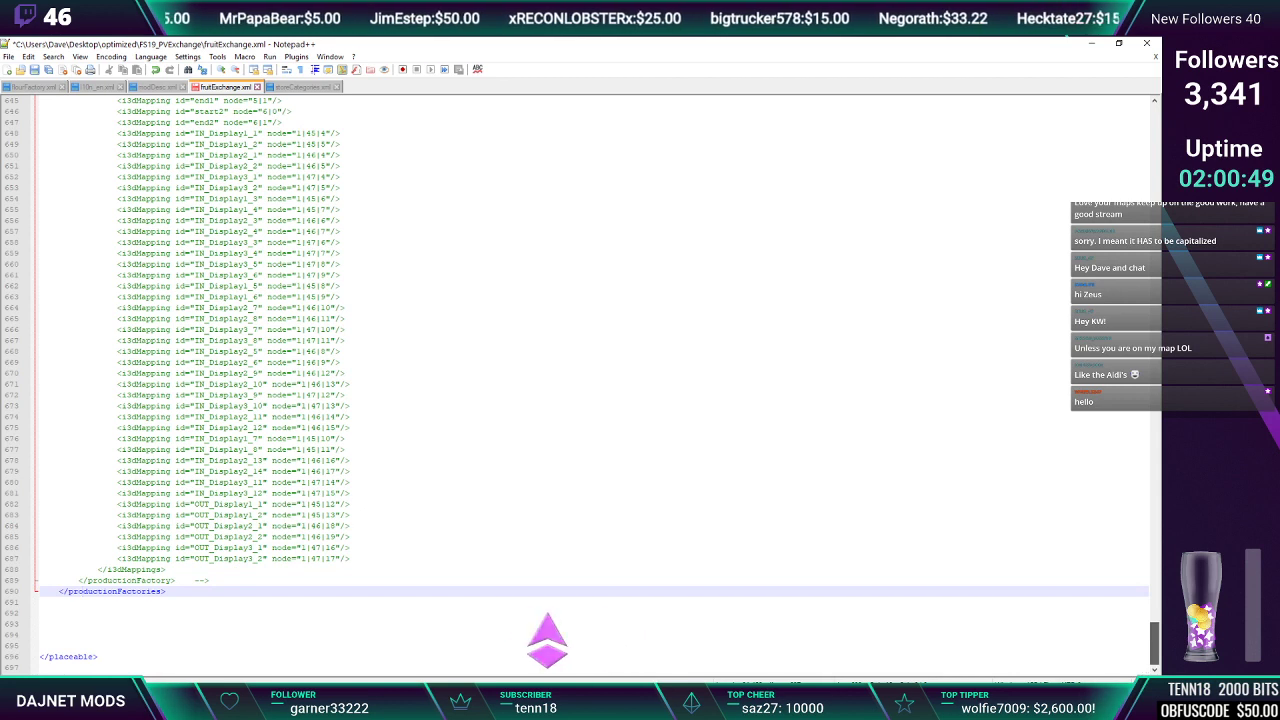
left_click(215, 582)
key("BackSpace")
key("BackSpace")
key("BackSpace")
left_click(193, 595)
type("-->")
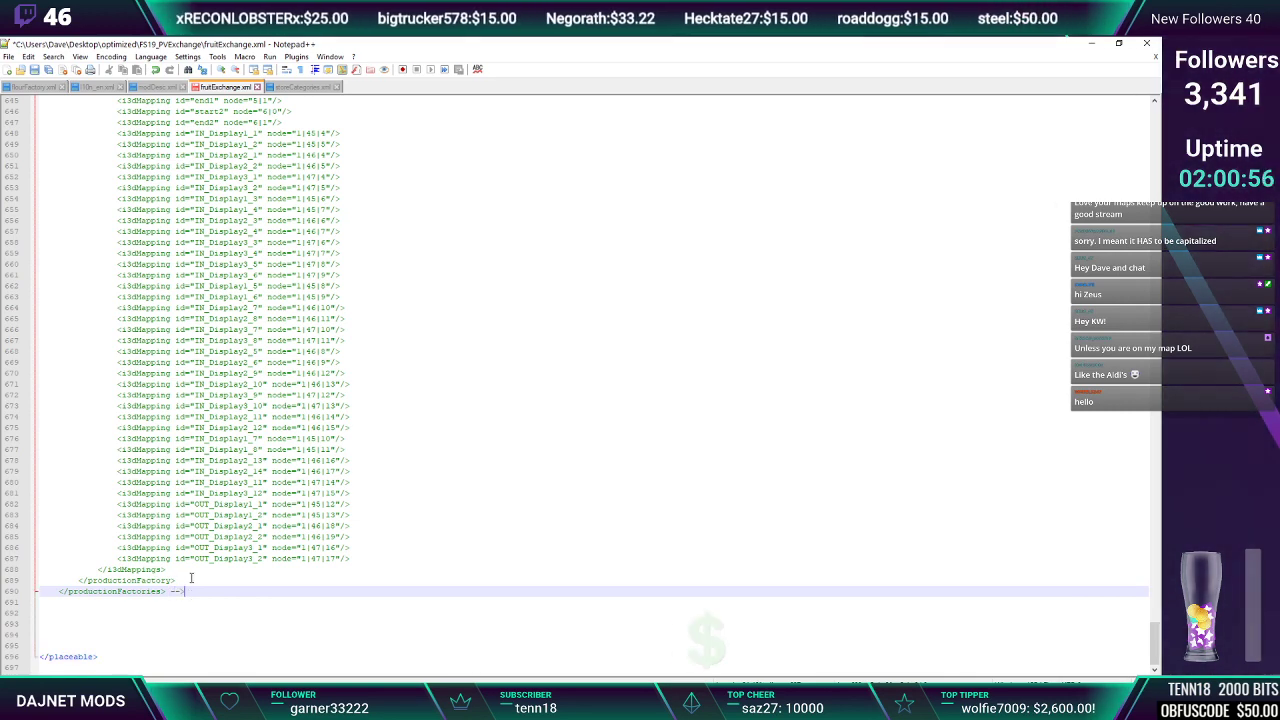
left_click(83, 657)
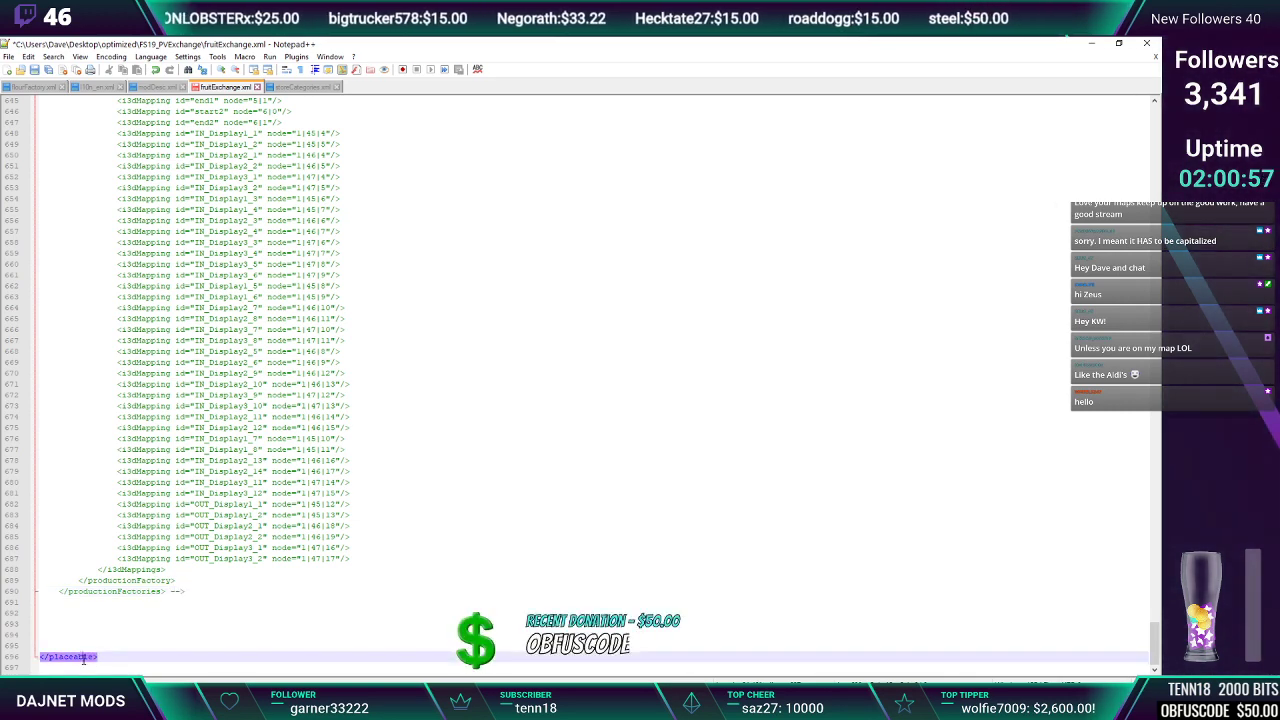
left_click_drag(1155, 662, 1155, 130)
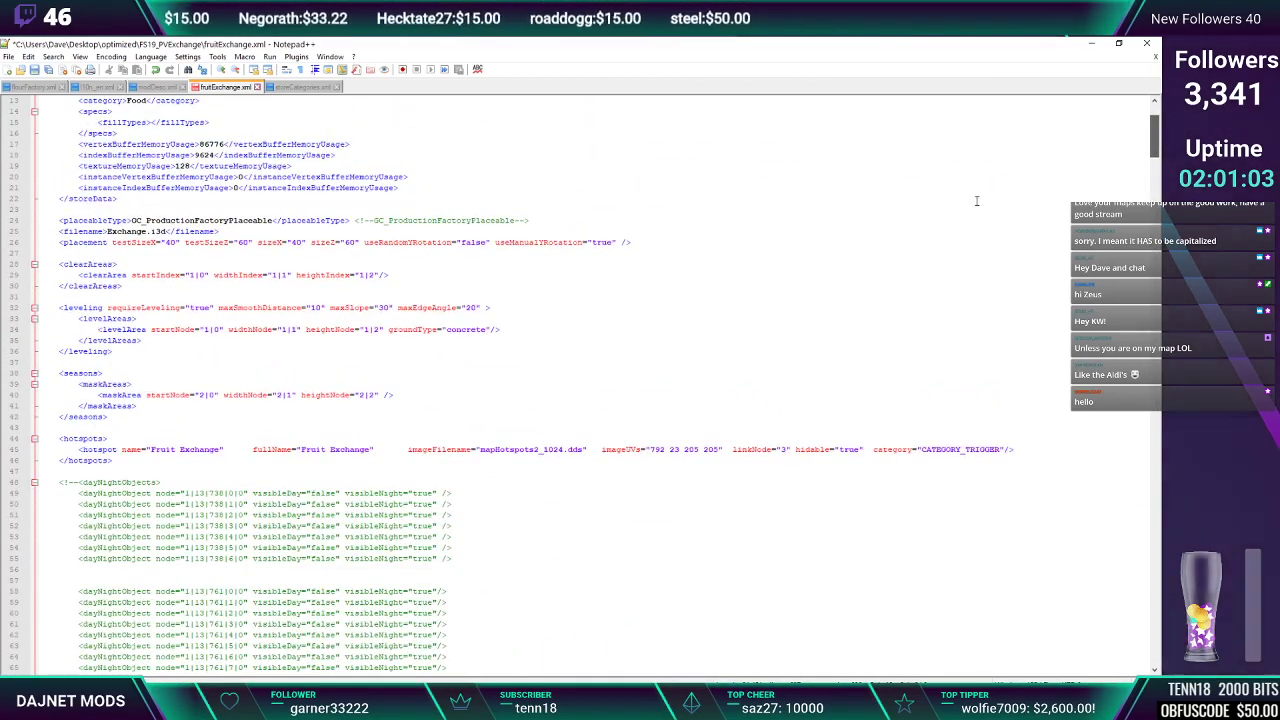
Review the remaining entries and set the placeableType value to placeble, keeping the commented type name beside it
left_click(81, 438)
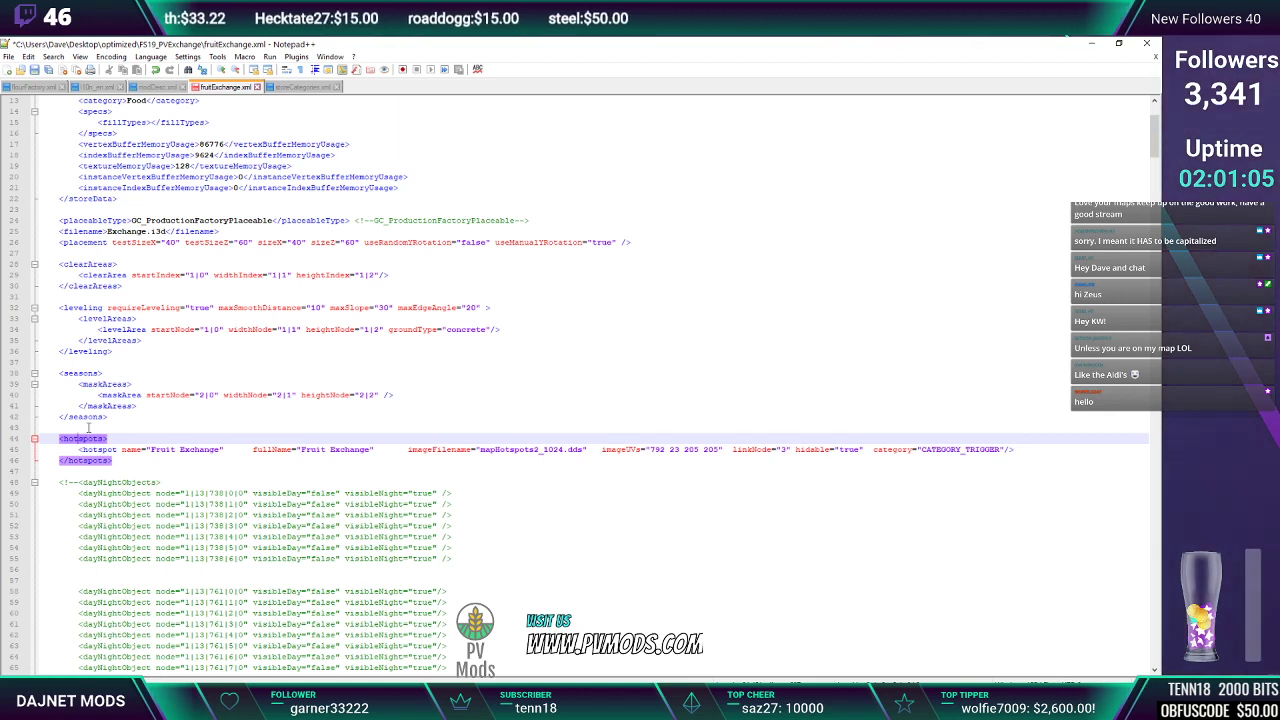
left_click(98, 264)
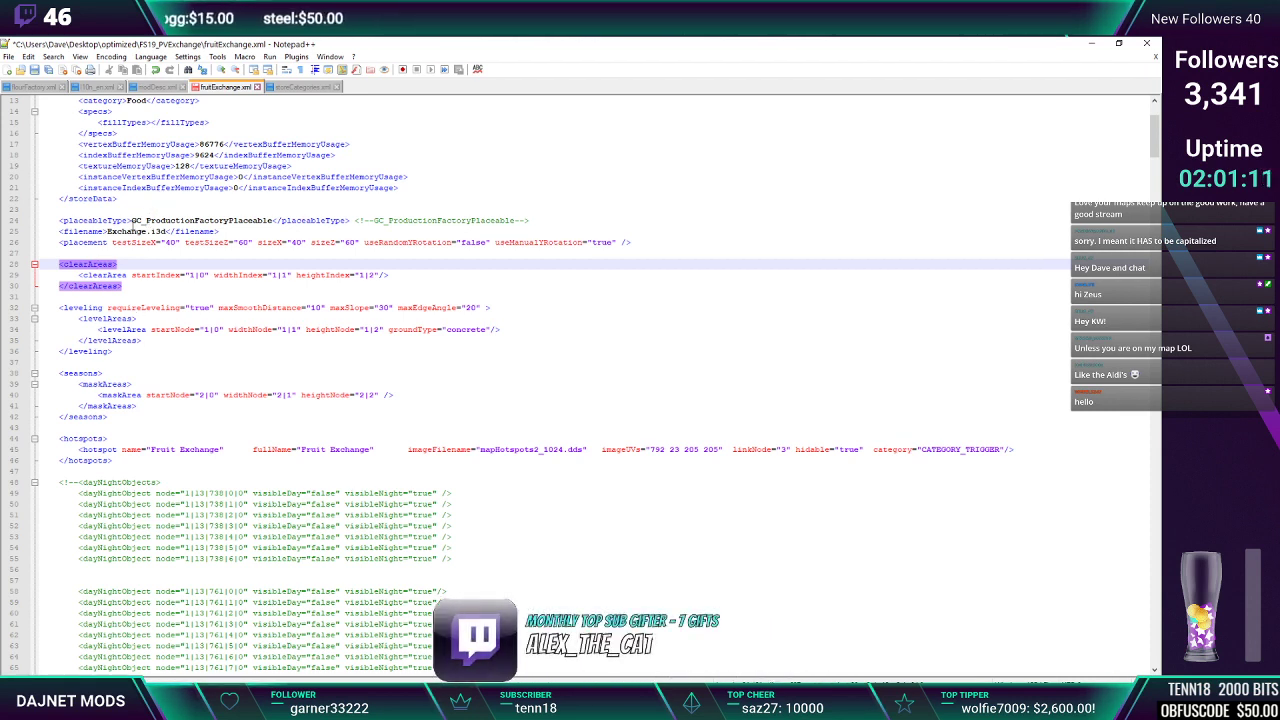
left_click(191, 219)
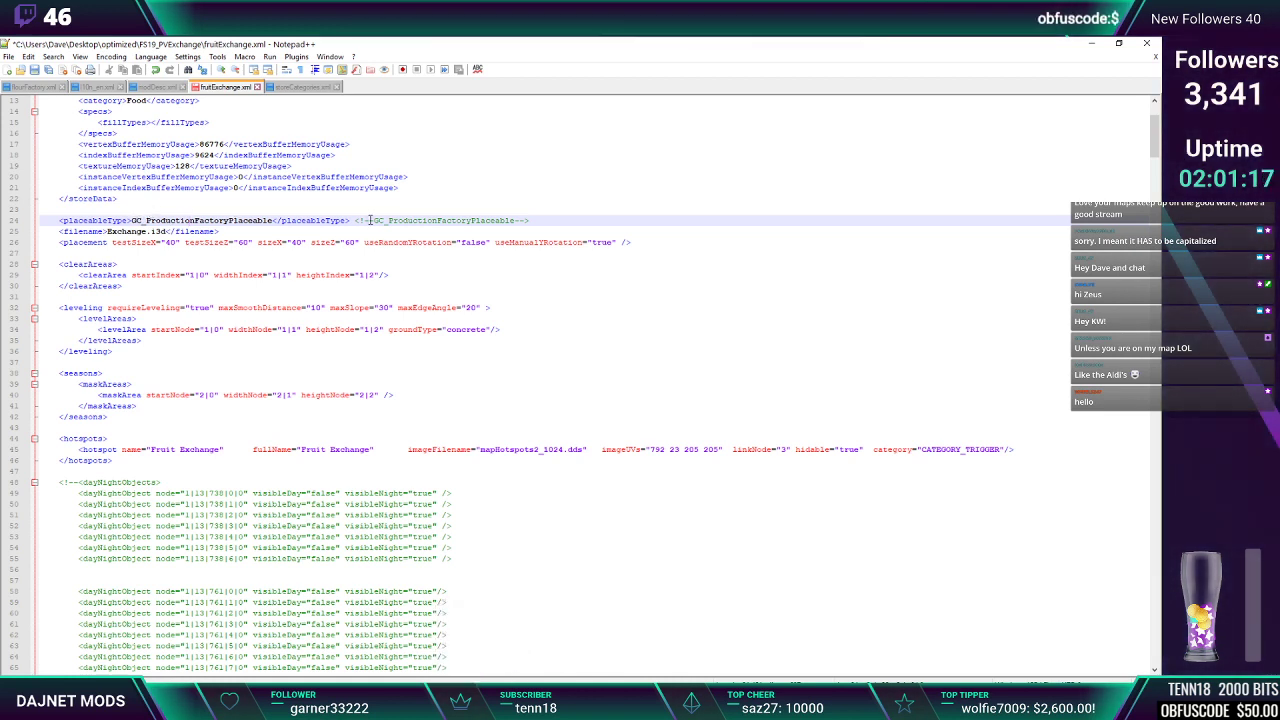
left_click_drag(374, 220, 515, 220)
left_click(132, 220)
left_click_drag(206, 220, 272, 220)
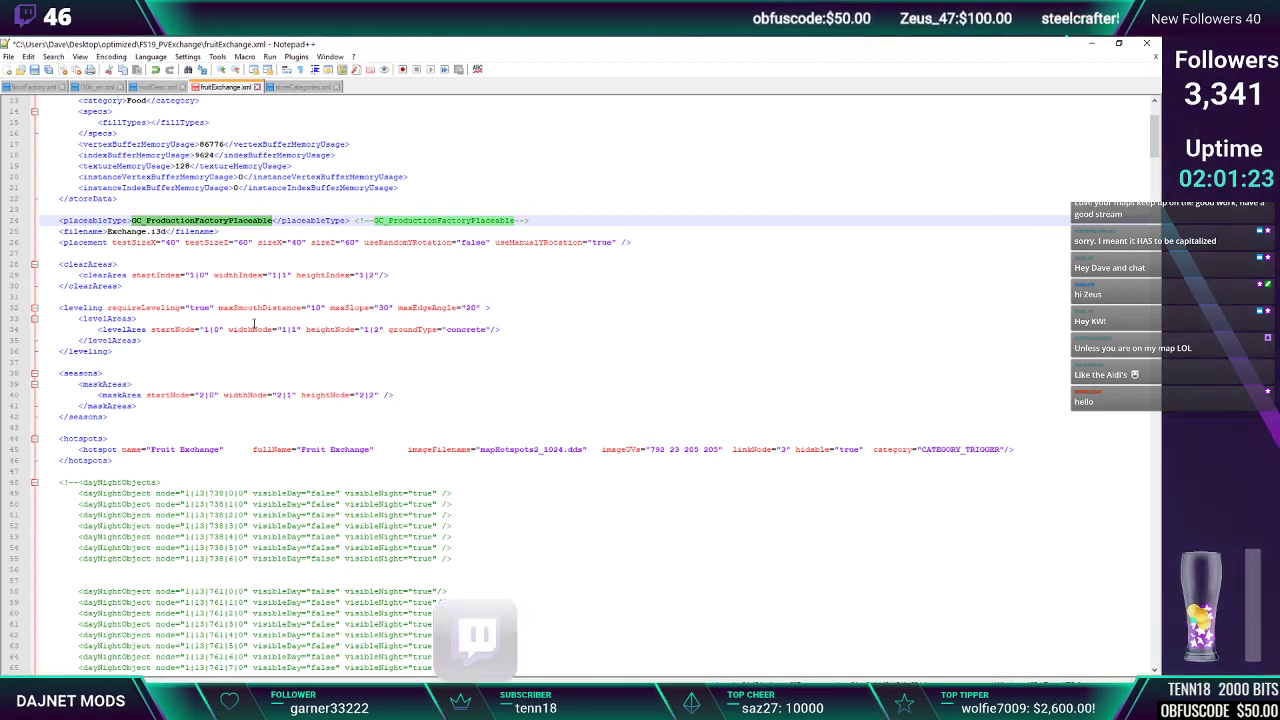
type("place")
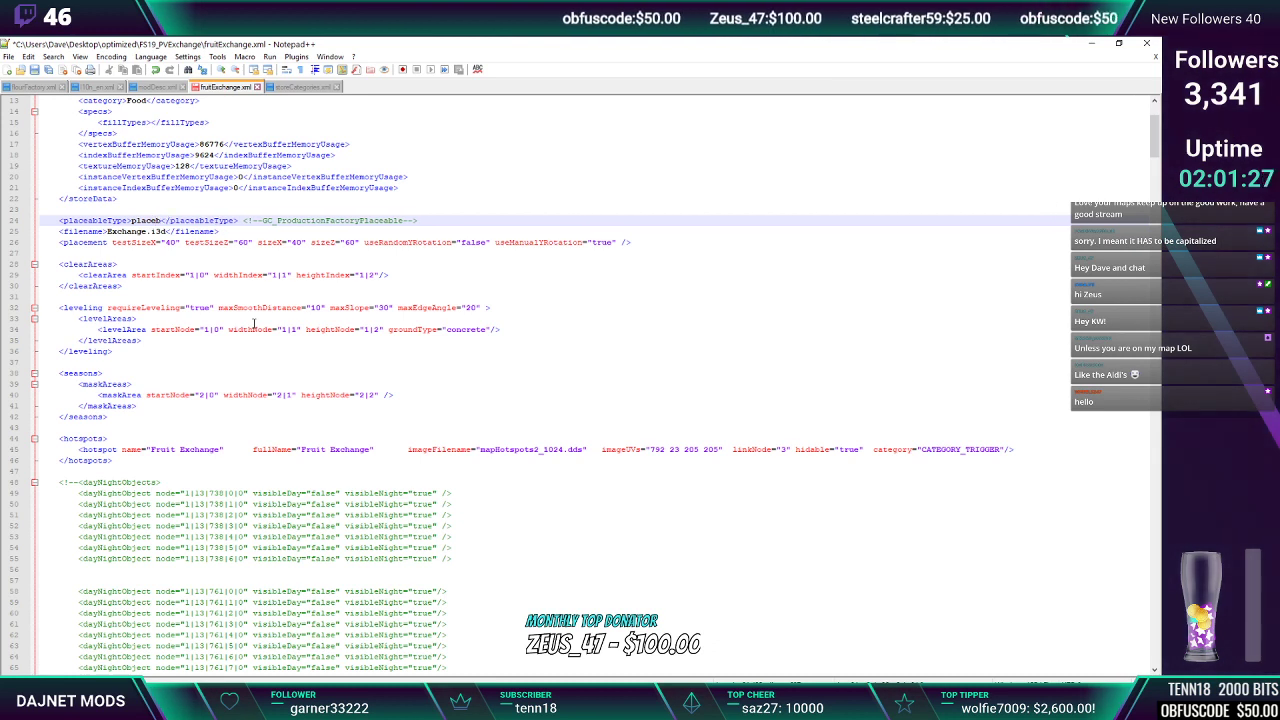
left_click(277, 366)
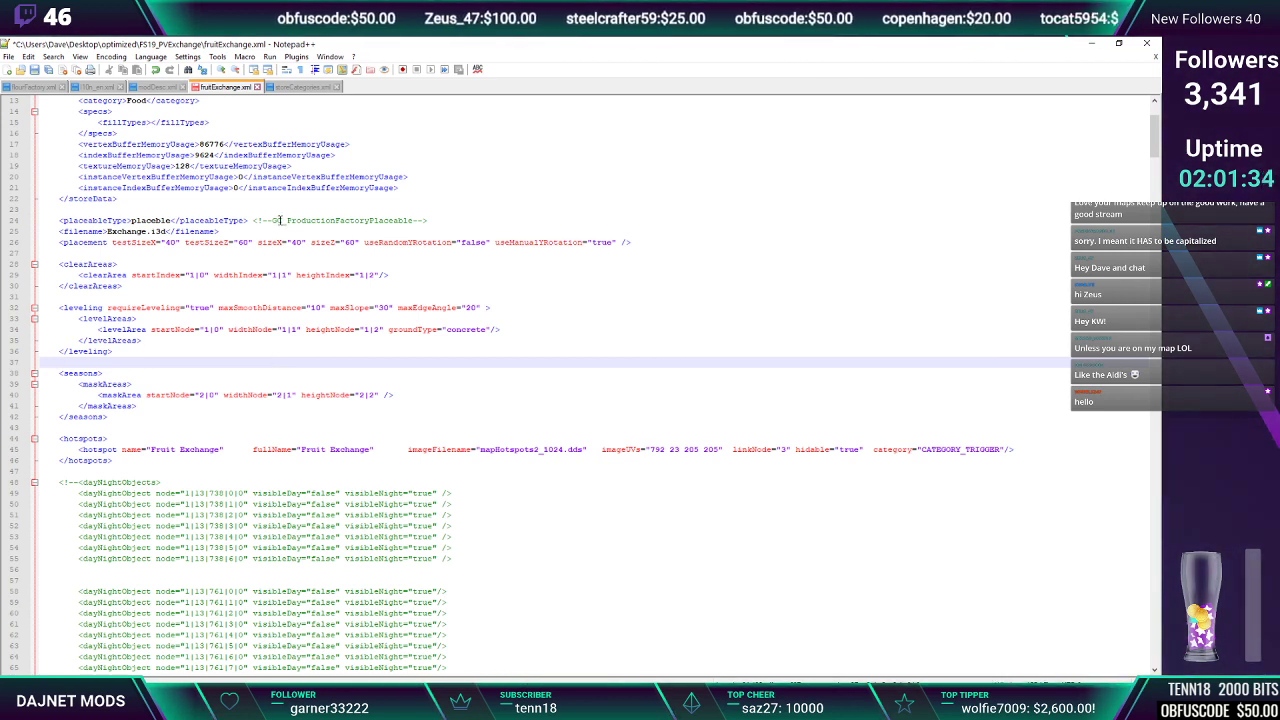
left_click_drag(273, 220, 349, 221)
left_click(98, 286)
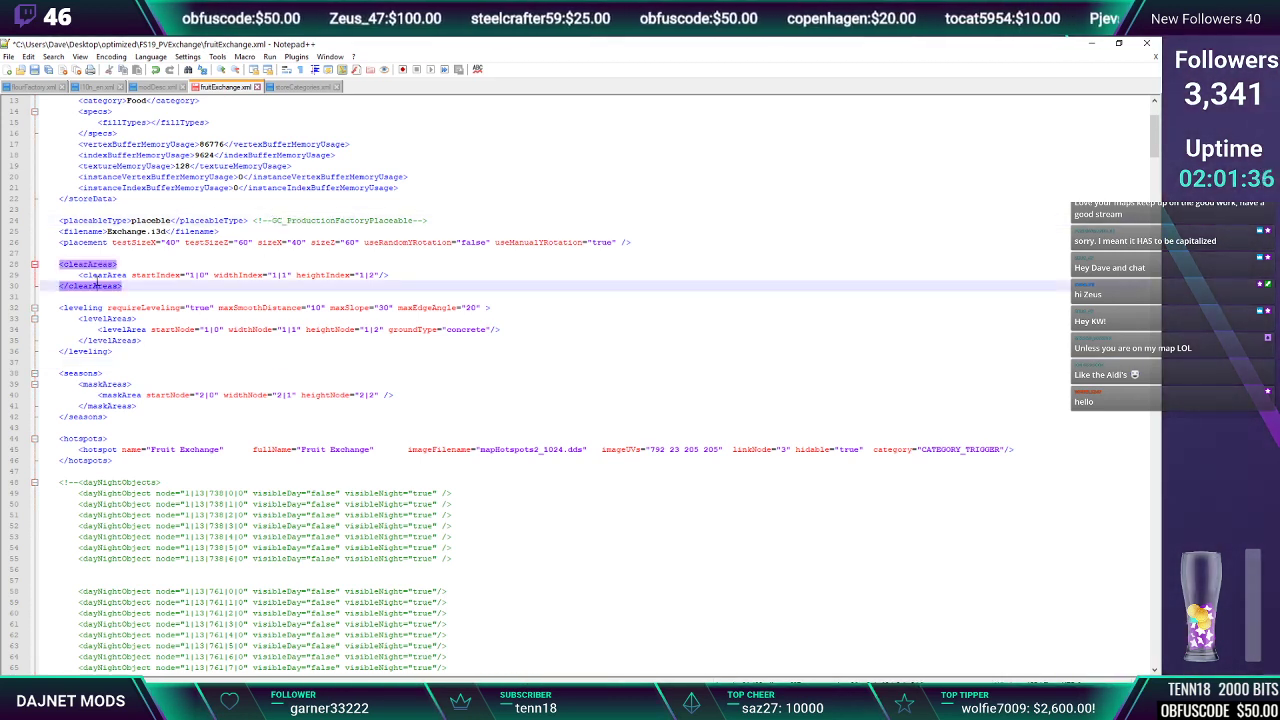
Save fruitExchange.xml and the Exchange.i3d scene in GIANTS Editor, clearing both editor windows off the desktop
key("ctrl+s")
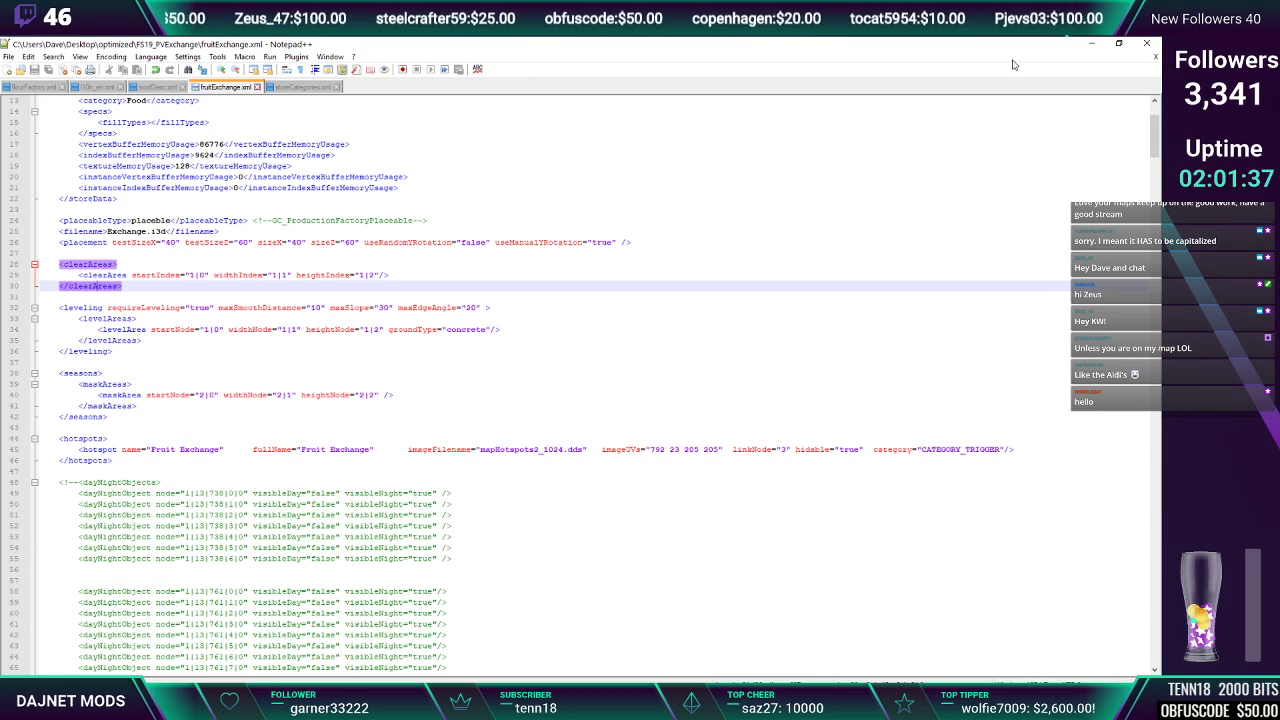
left_click(1091, 46)
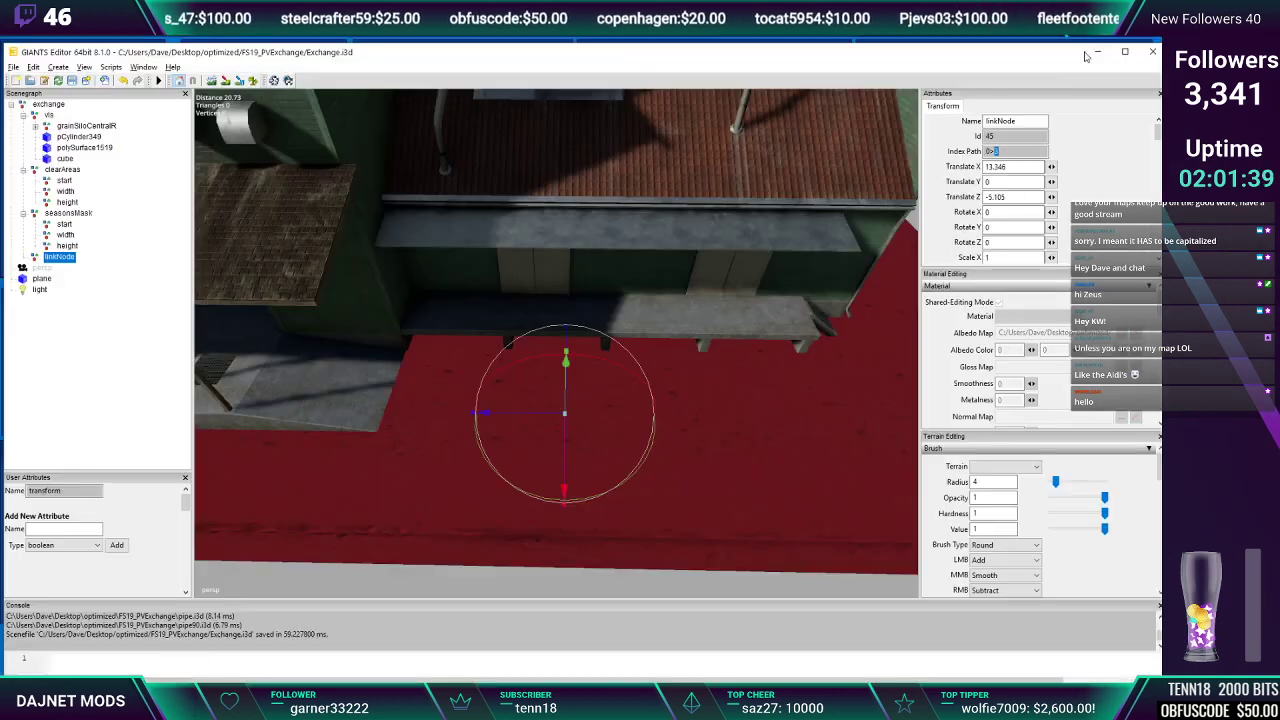
left_click(72, 83)
left_click(1098, 51)
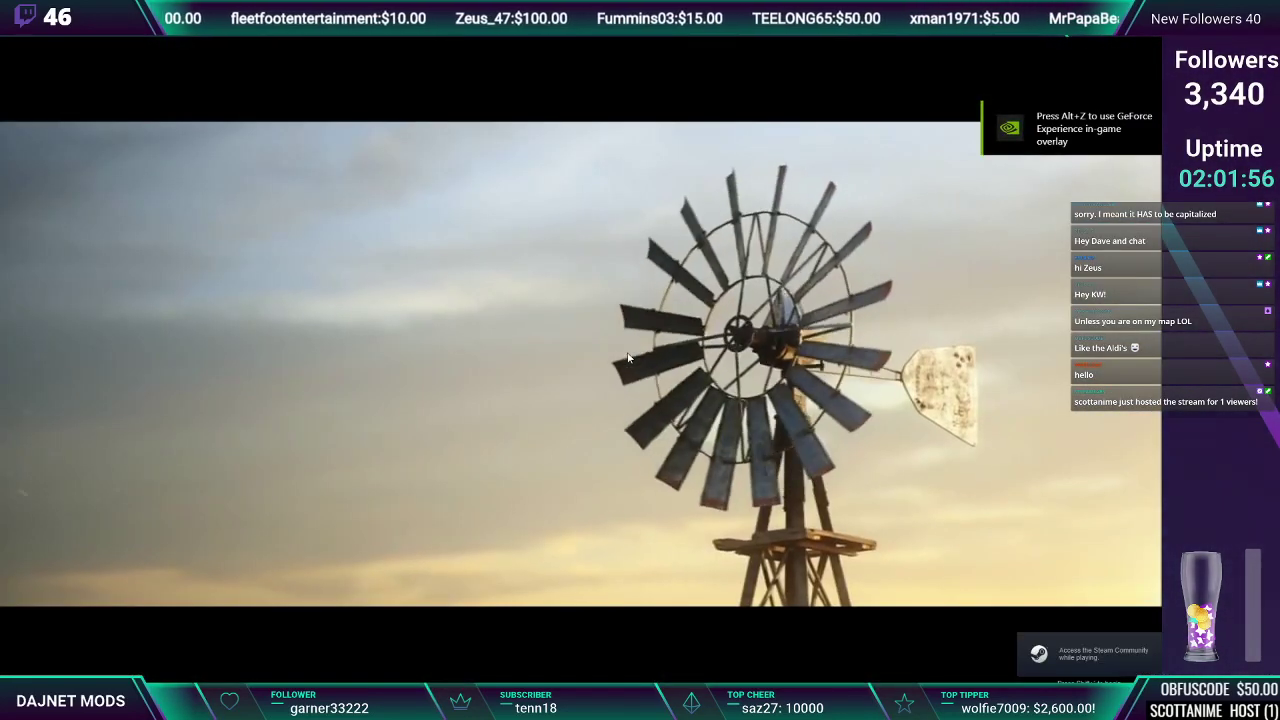
In Farming Simulator 19, skip the intro and start a new career in the unused Savegame 6, accepting a career mode
left_click(628, 358)
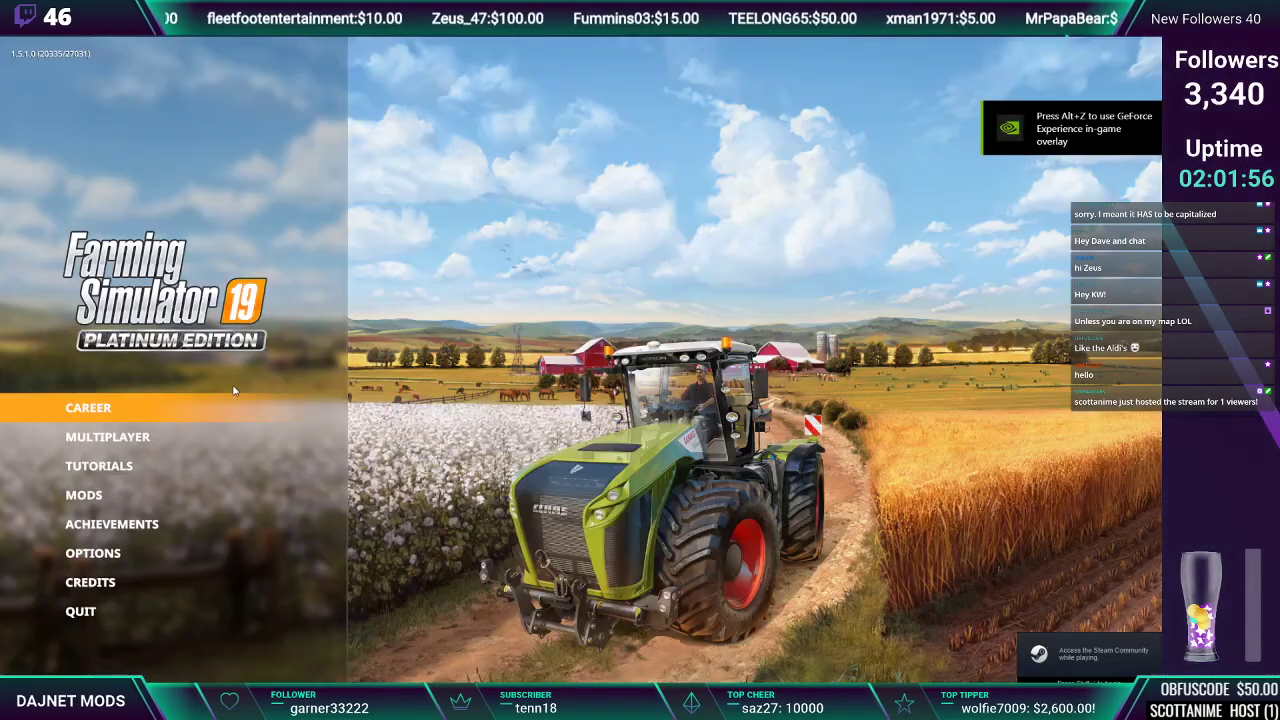
left_click(171, 408)
key("Right")
key("Right")
key("Right")
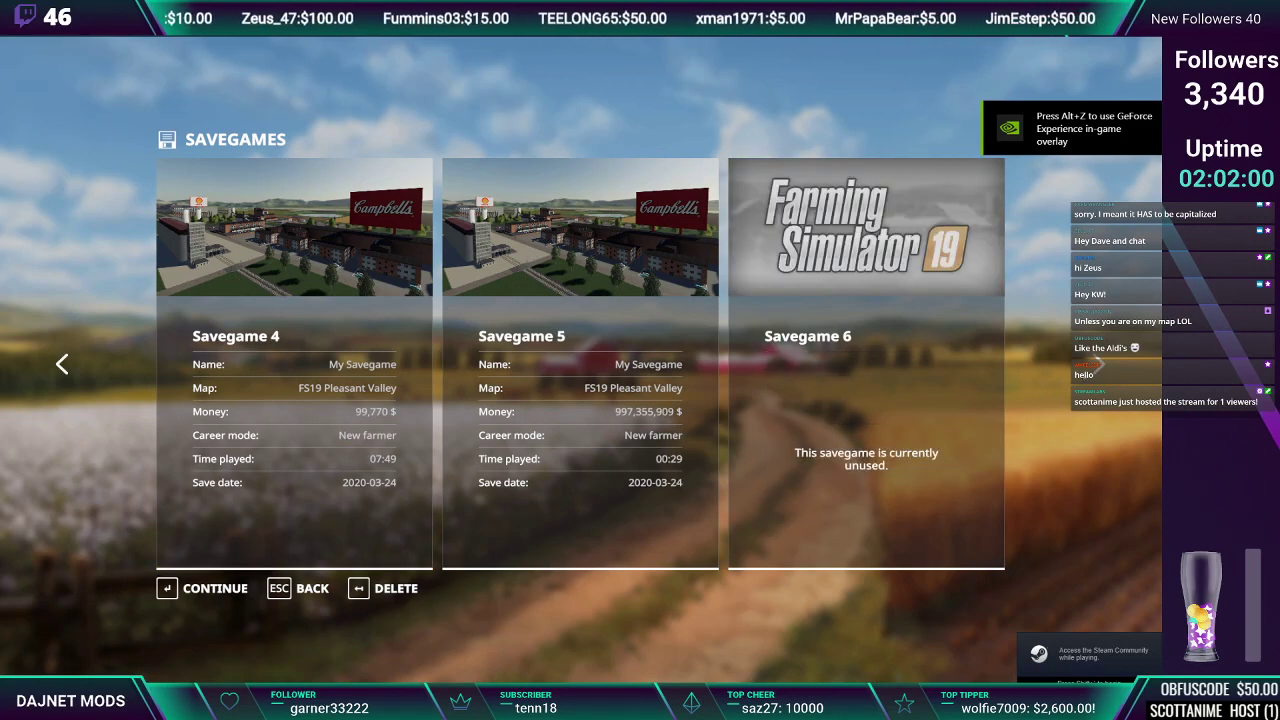
double_click(880, 397)
double_click(283, 427)
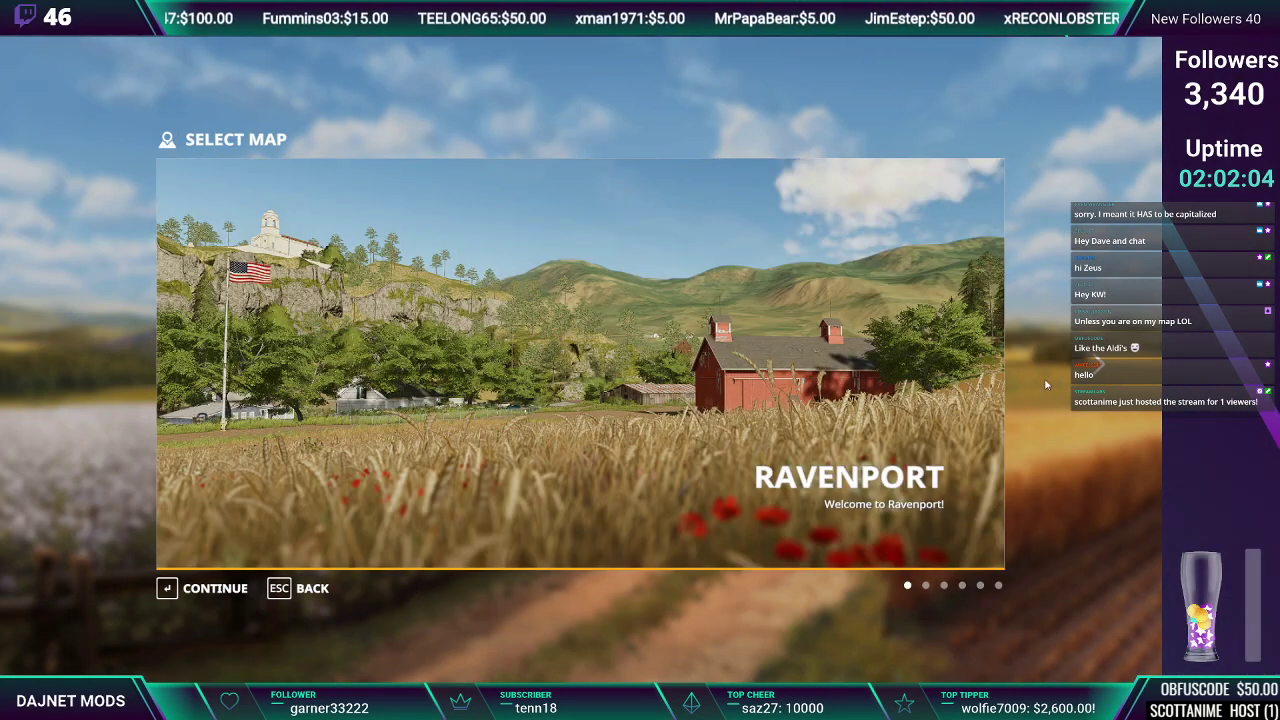
Choose the FS19 Pleasant Valley map for the new savegame and accept the default character
key("Right")
key("Right")
left_click(1104, 374)
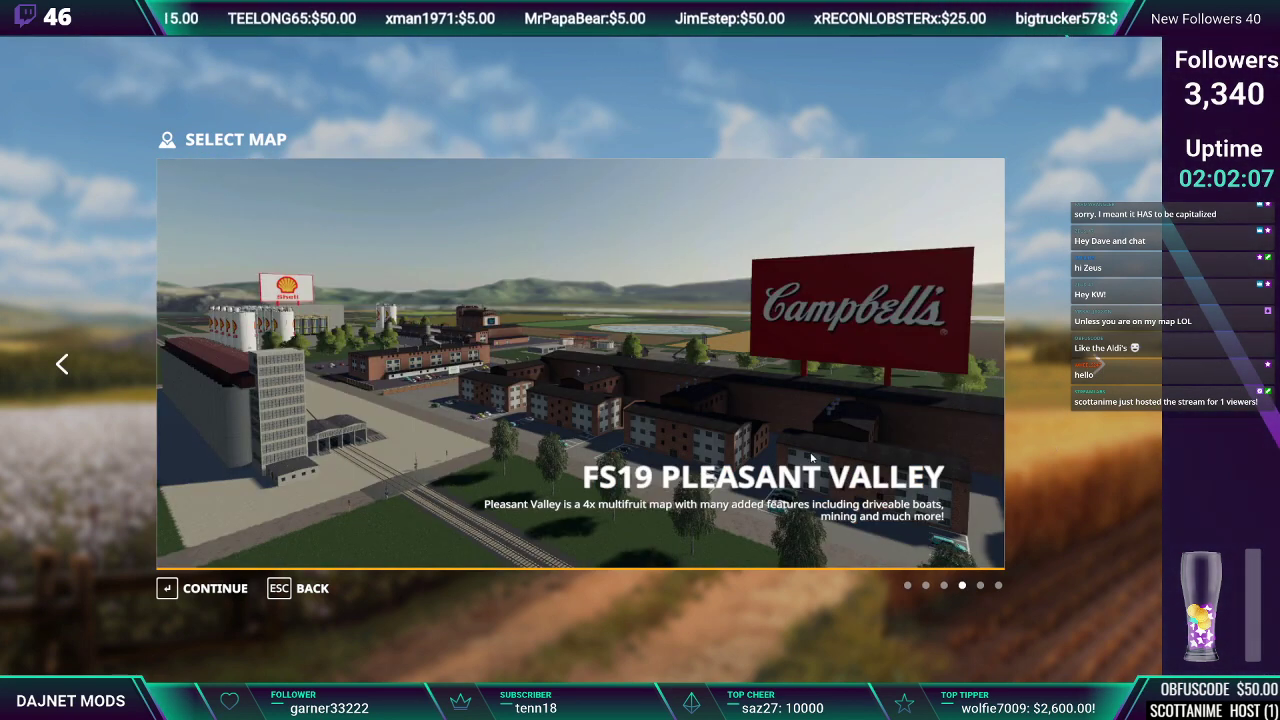
left_click(160, 584)
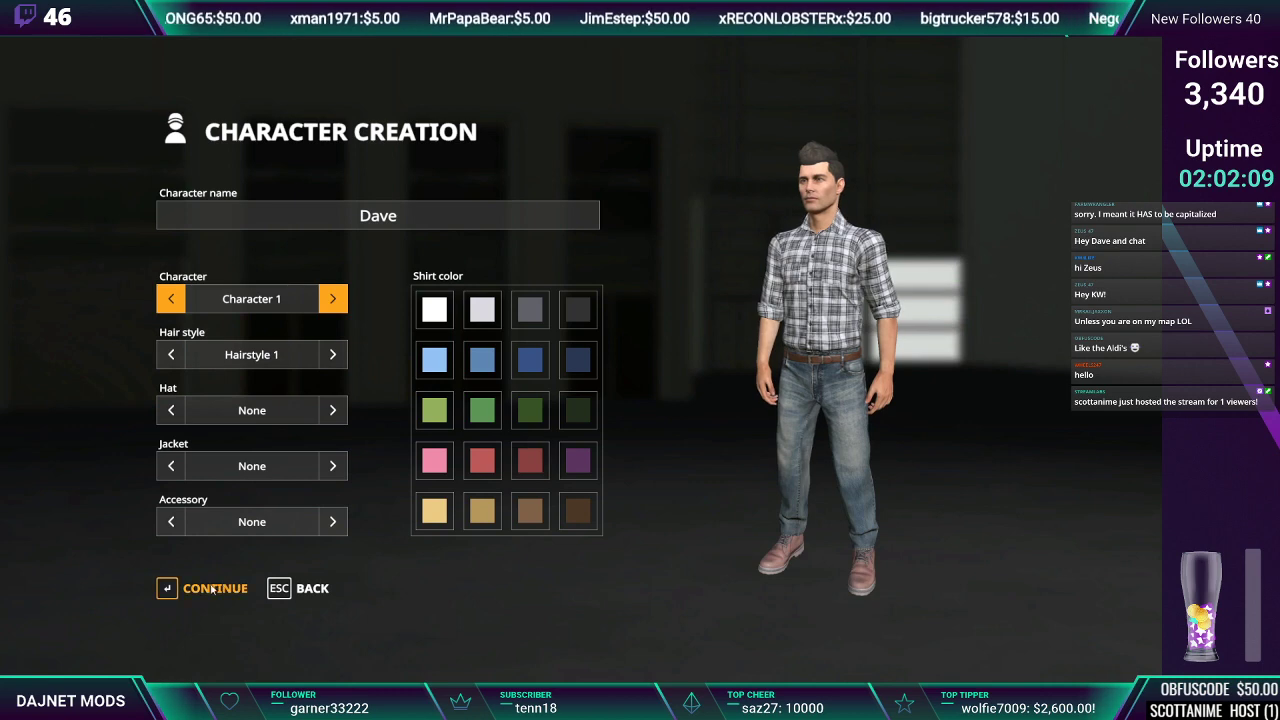
key("Return")
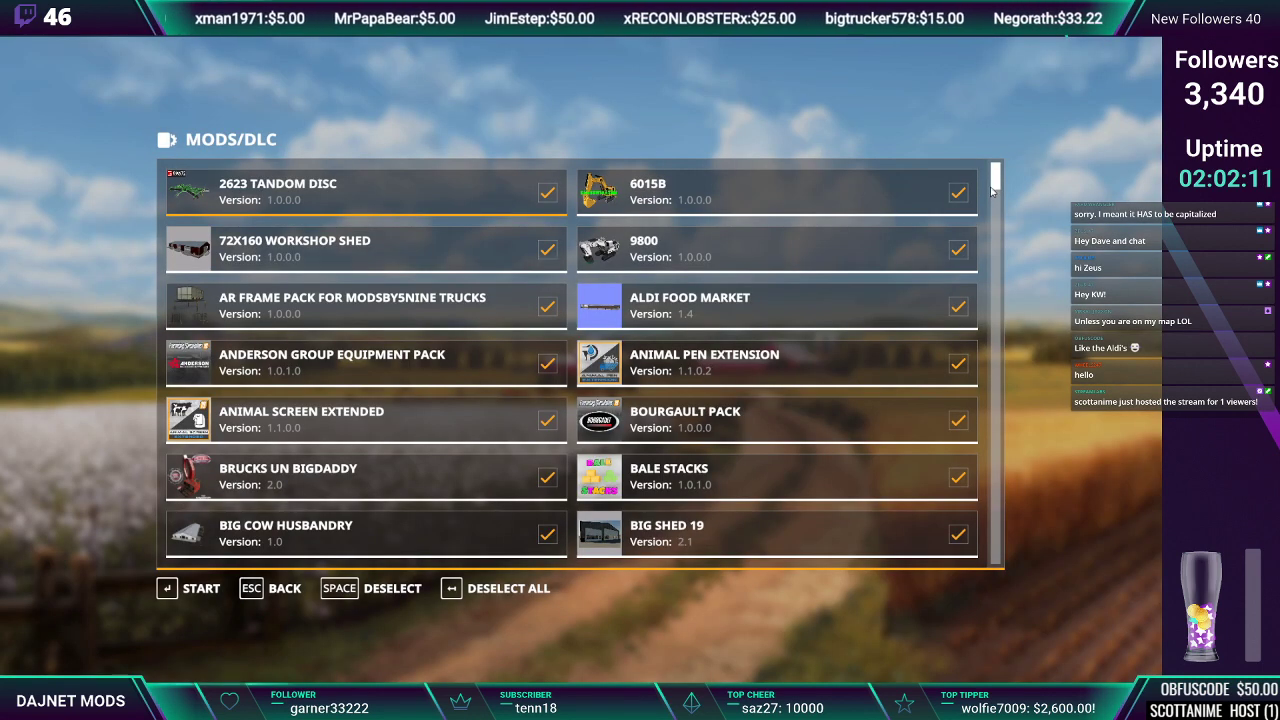
Deselect the Seasons and Seasons Geo: Pleasant Valley mods, keep Fruit Exchange selected, and start loading the map
left_click_drag(998, 188, 1006, 337)
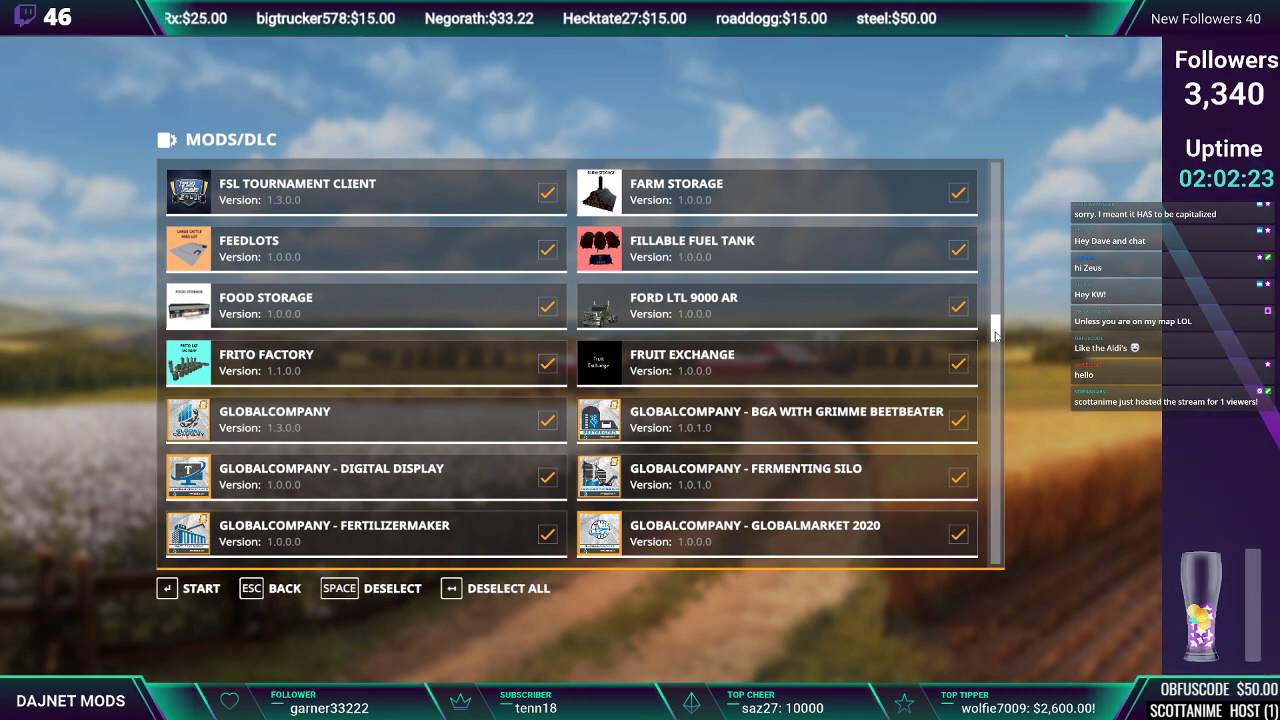
scroll(995, 338, "down", 1)
left_click_drag(997, 347, 998, 484)
scroll(981, 404, "down", 1)
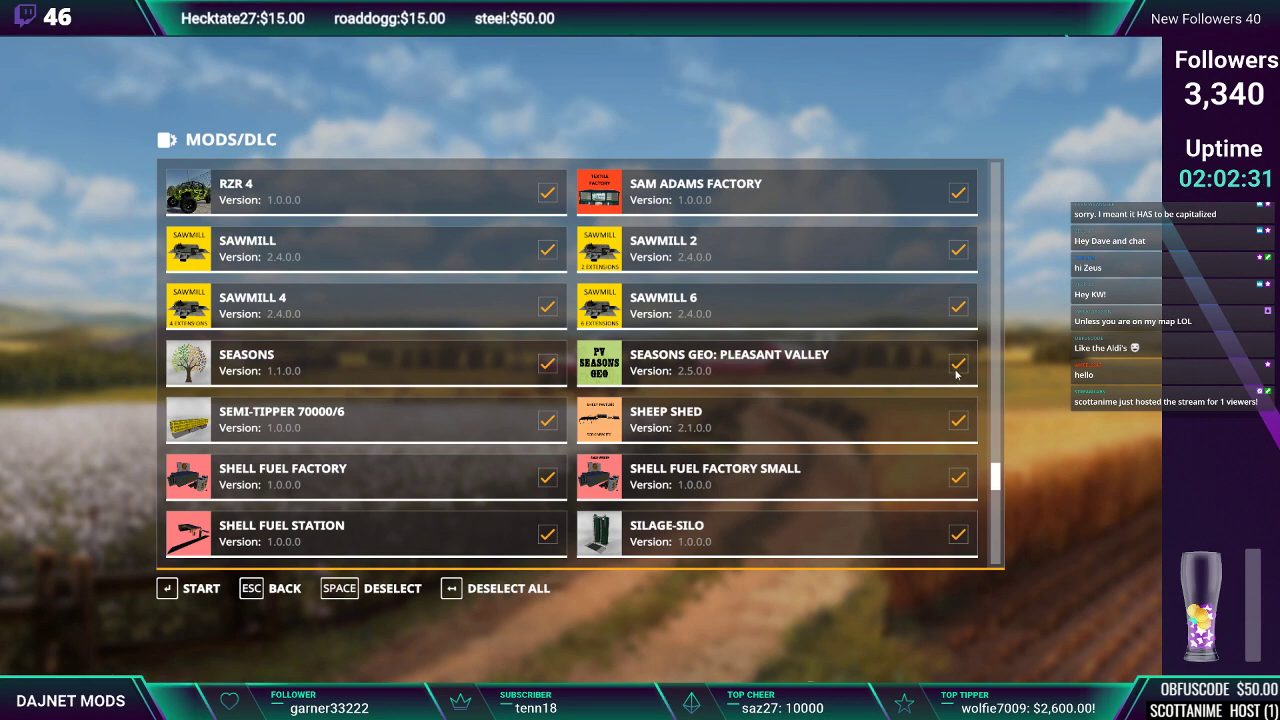
left_click(956, 368)
left_click(545, 364)
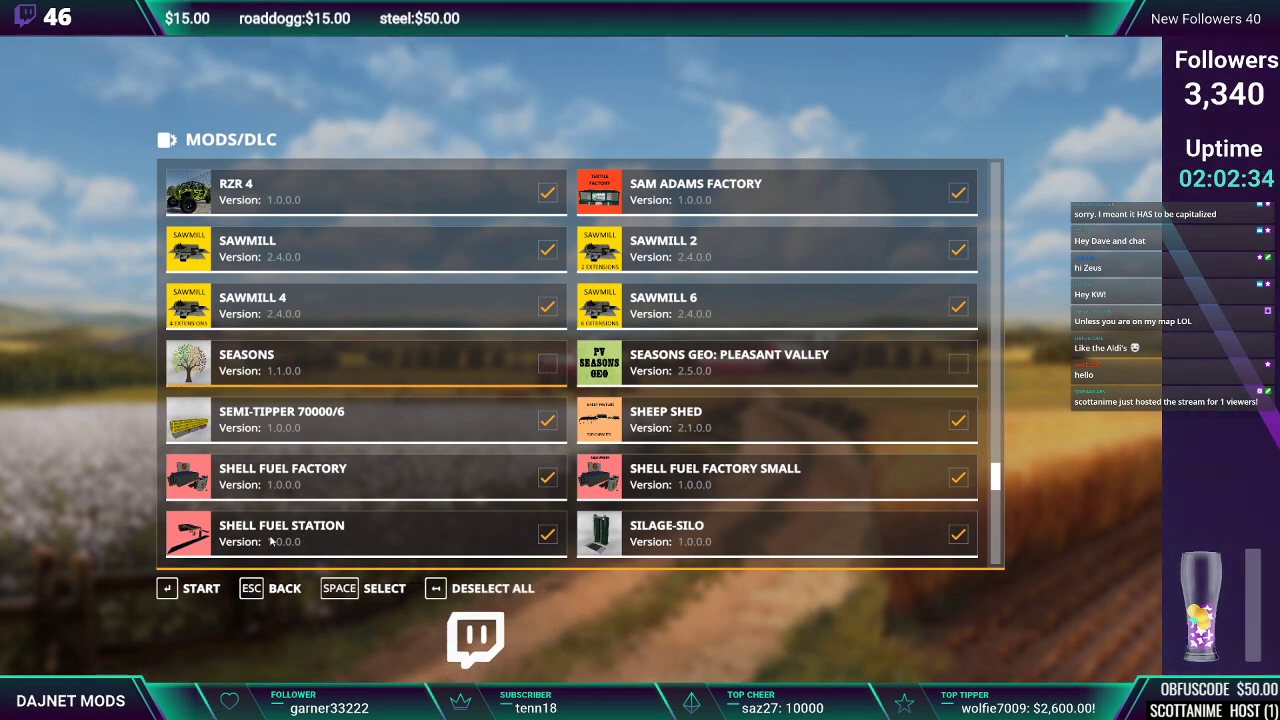
left_click(180, 589)
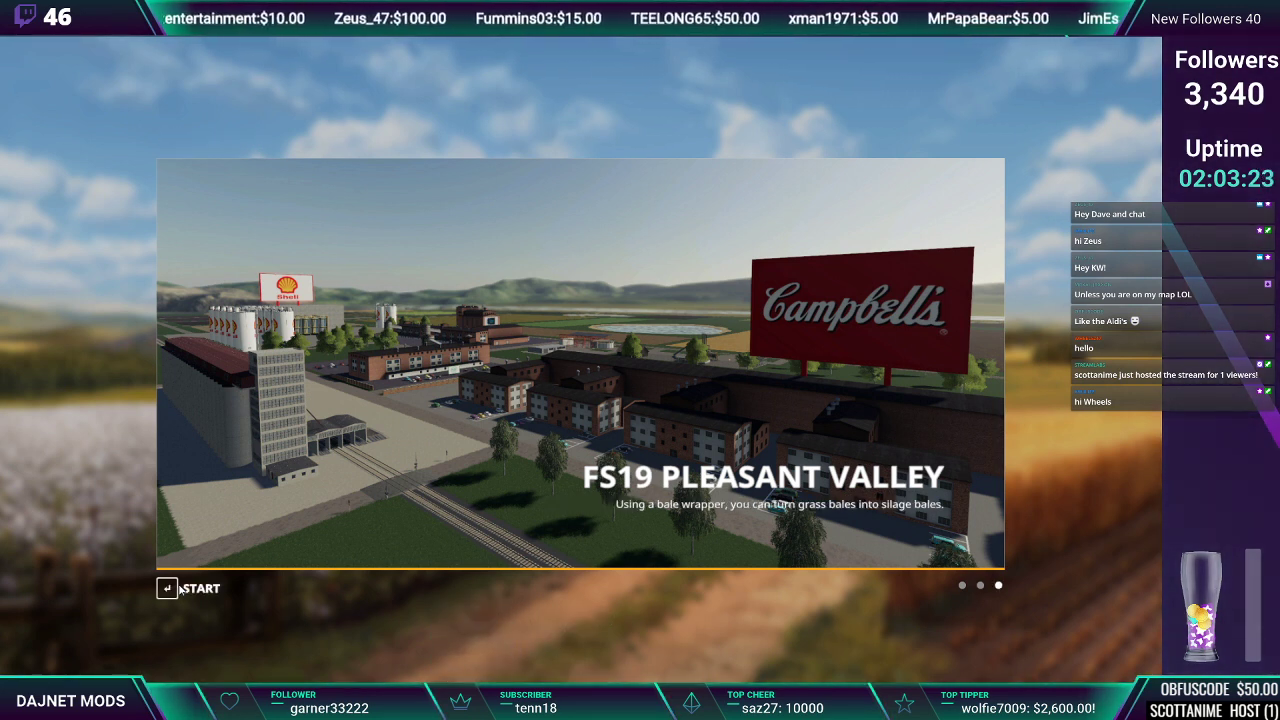
Enter the loaded game, dismiss the introductory tutorial messages, and walk forward onto the gravel by the grass
left_click(185, 588)
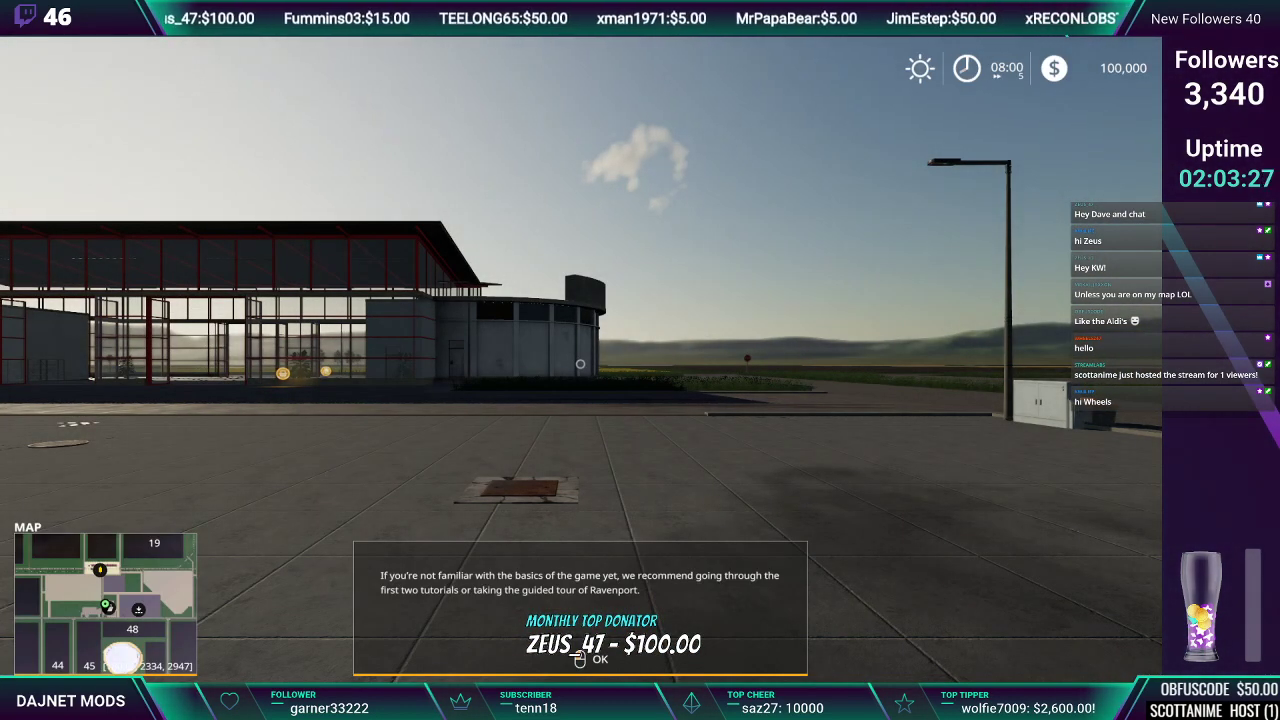
left_click(580, 659)
left_click(580, 665)
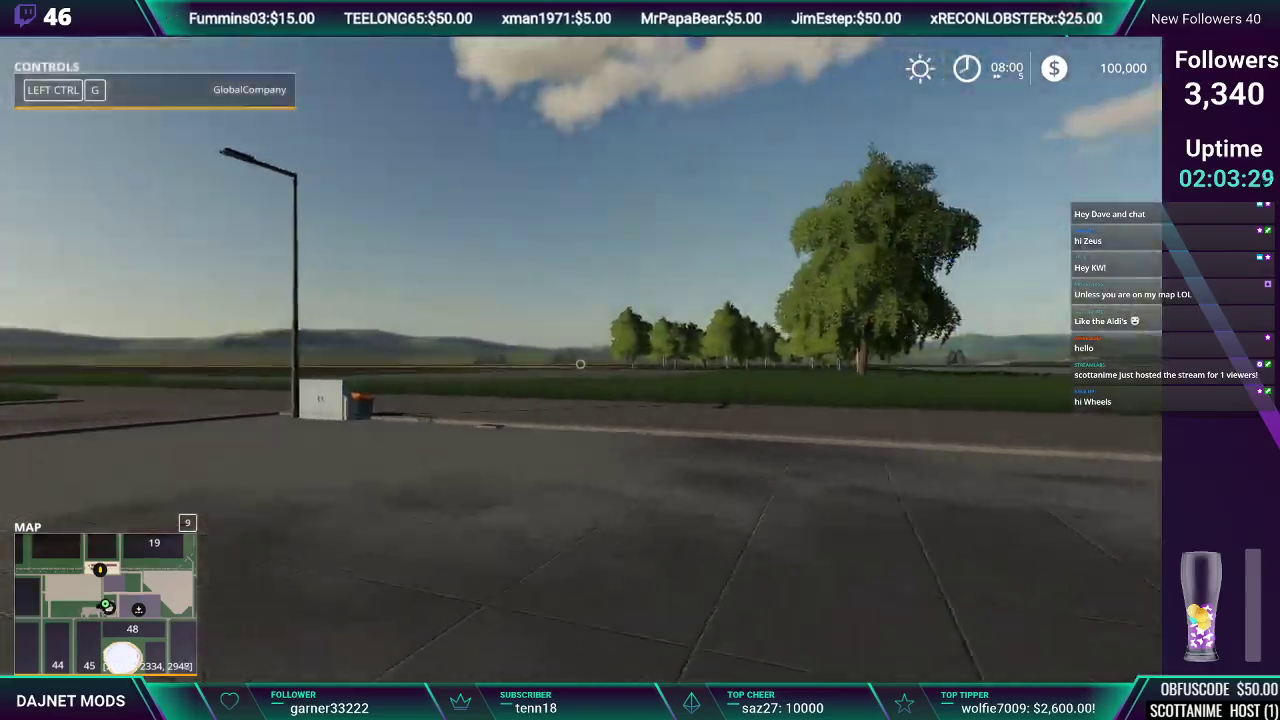
key("w")
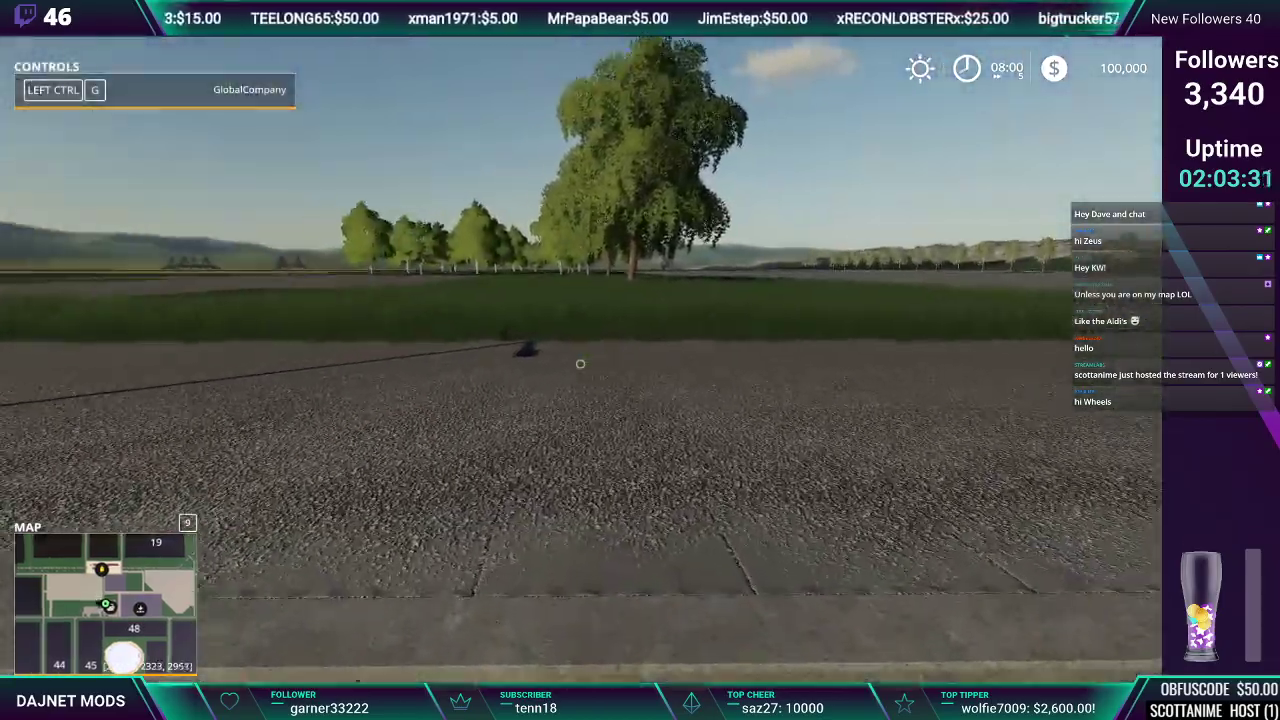
key("w")
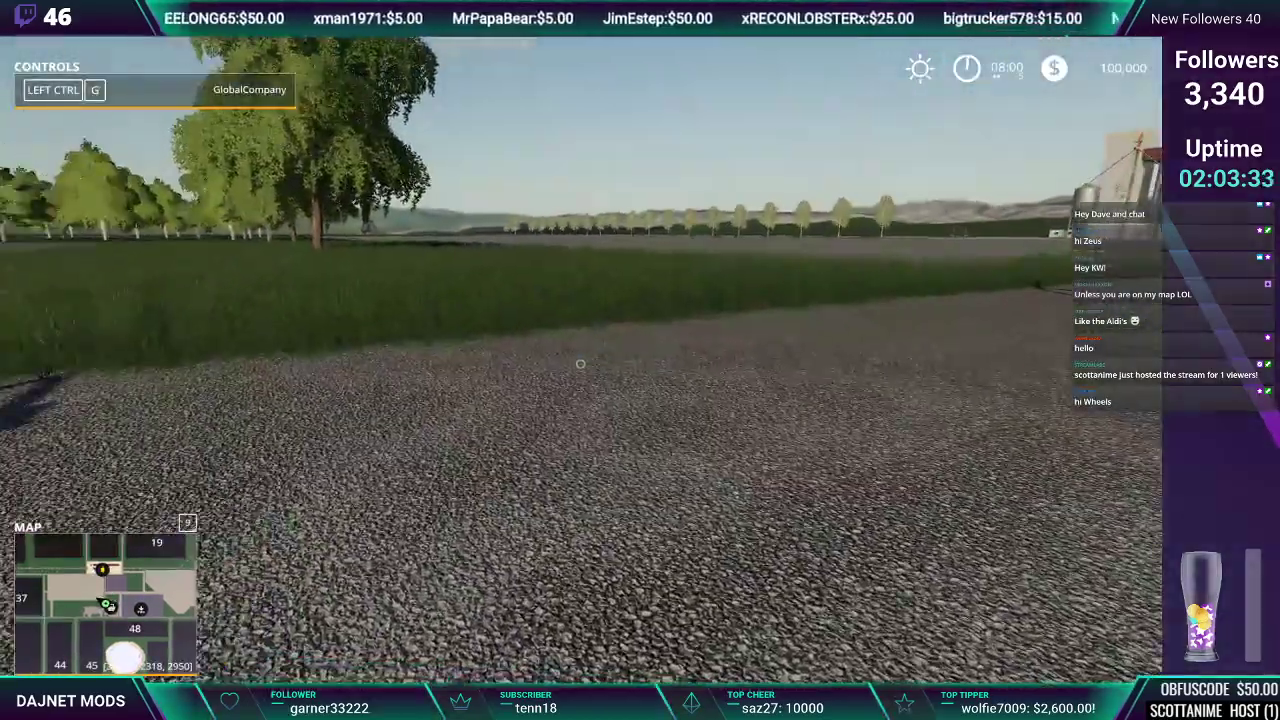
Check the GlobalCompany overview's dynamic storages and its log of loading warnings, and return to the game
key("ctrl+g")
left_click(560, 58)
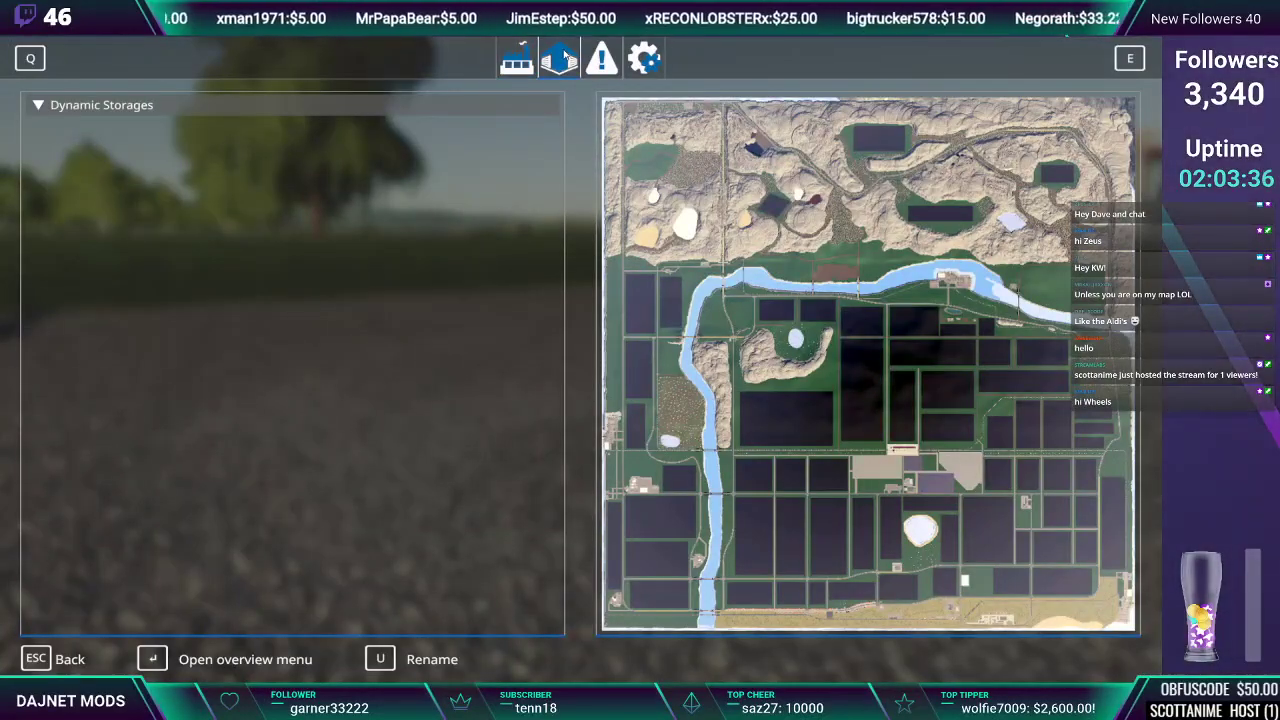
left_click(597, 60)
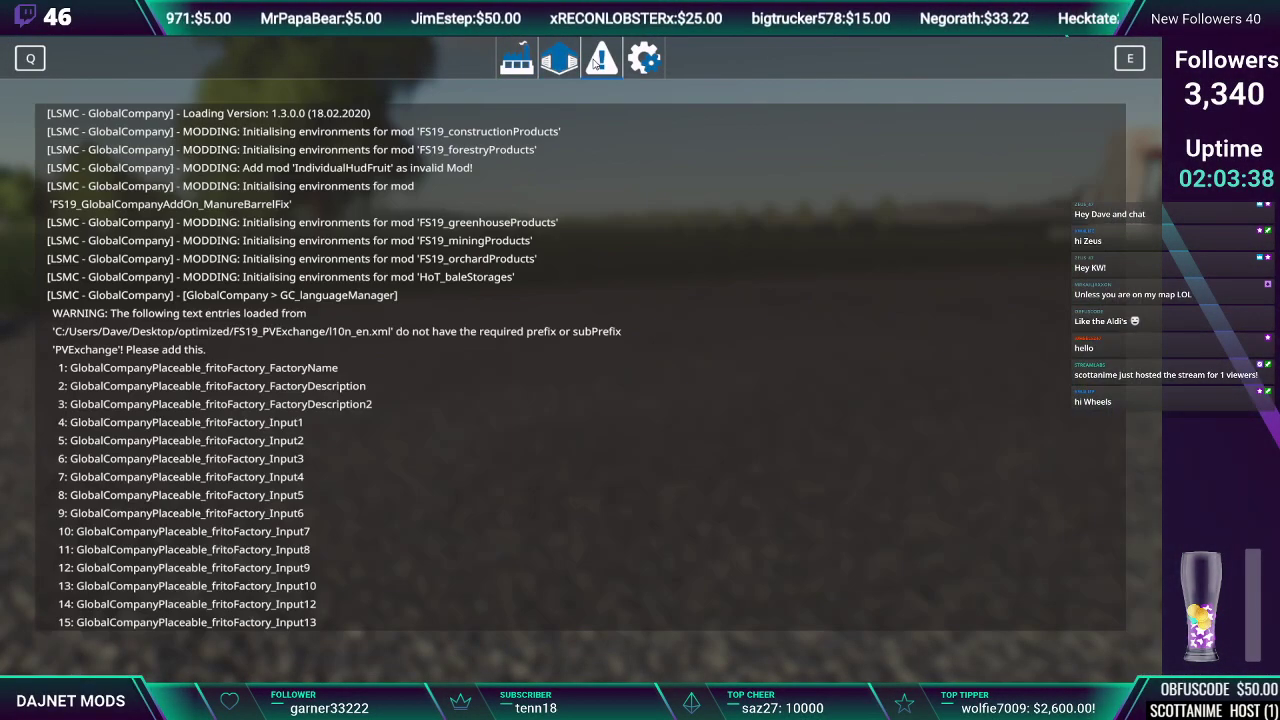
key("ctrl+g")
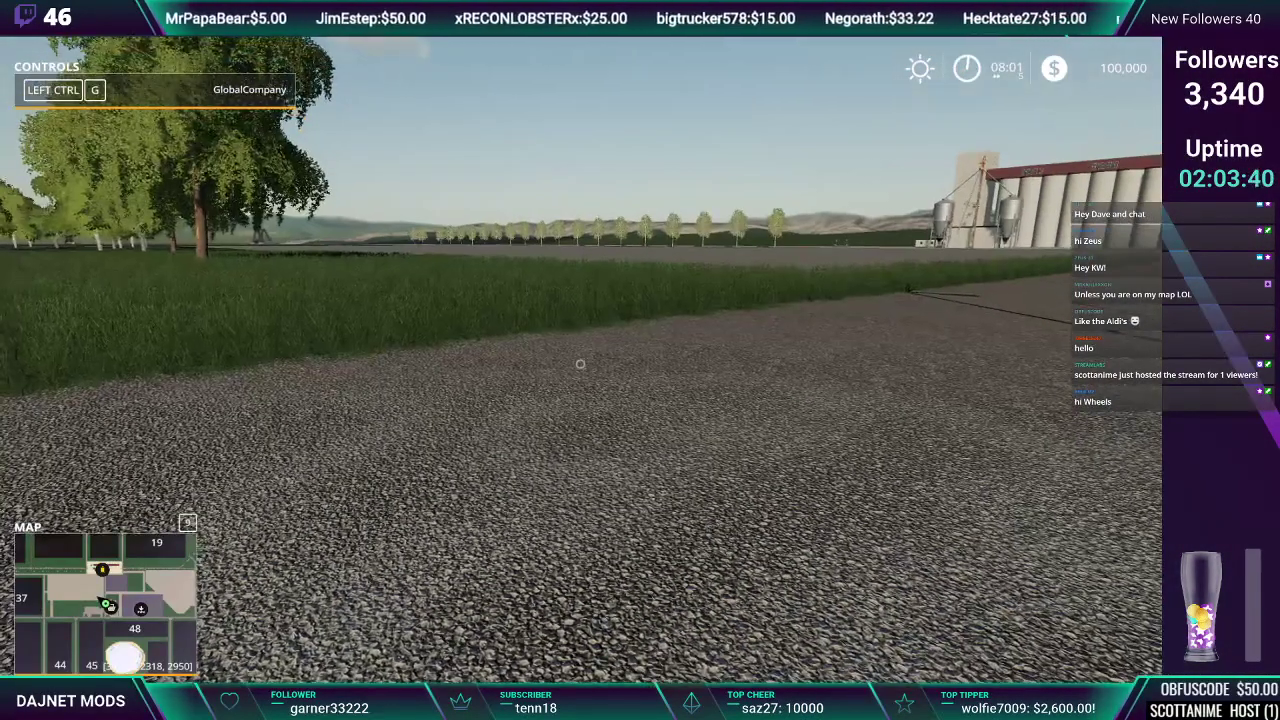
key("ctrl+KP_0")
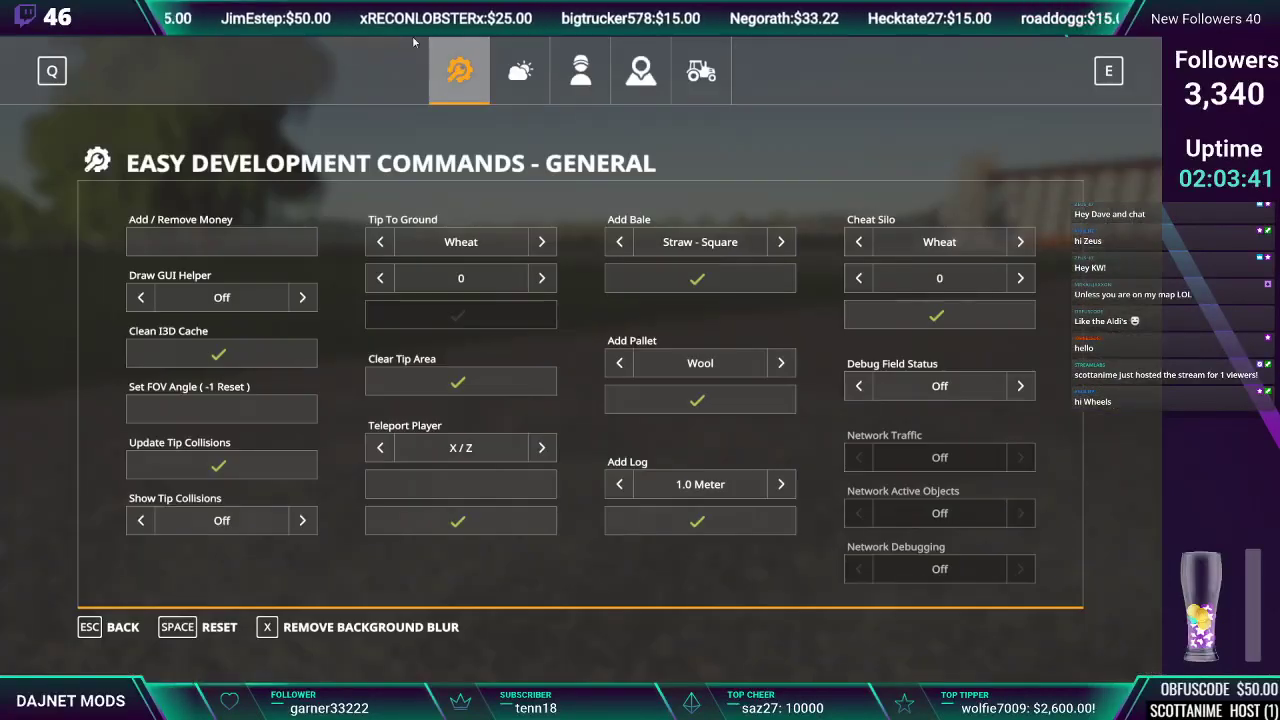
left_click(175, 250)
type("32423423")
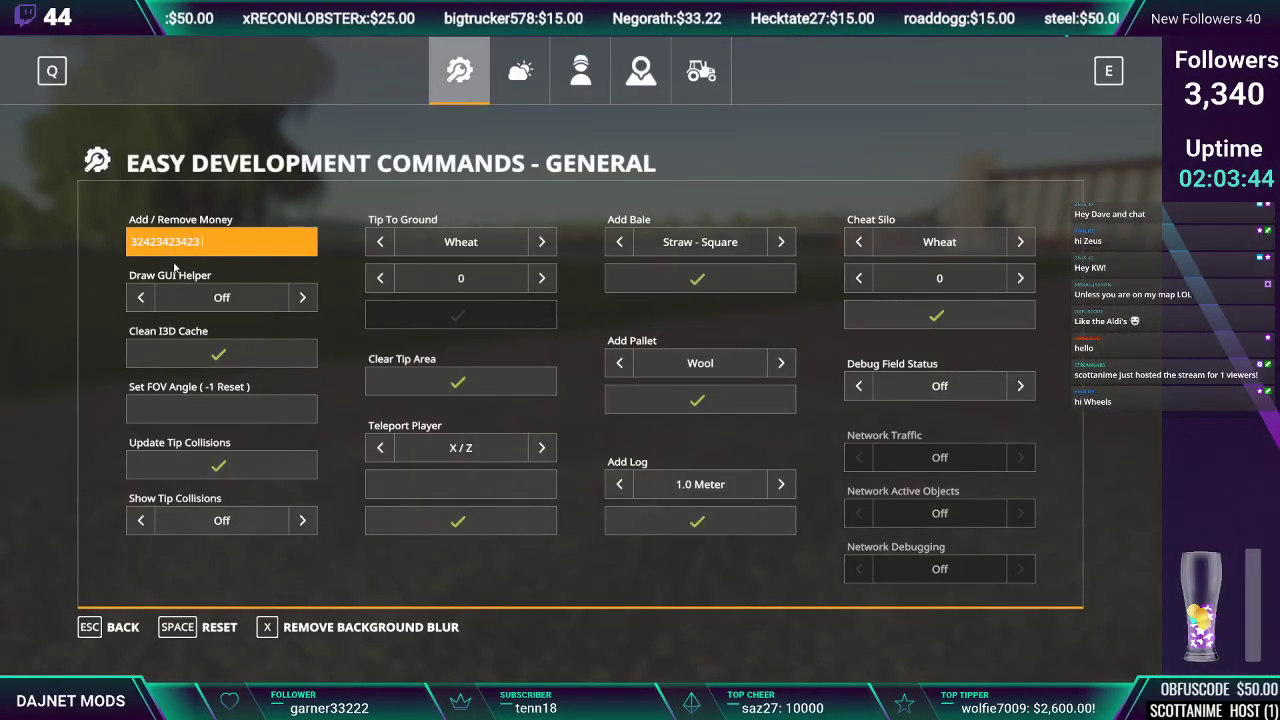
key("Return")
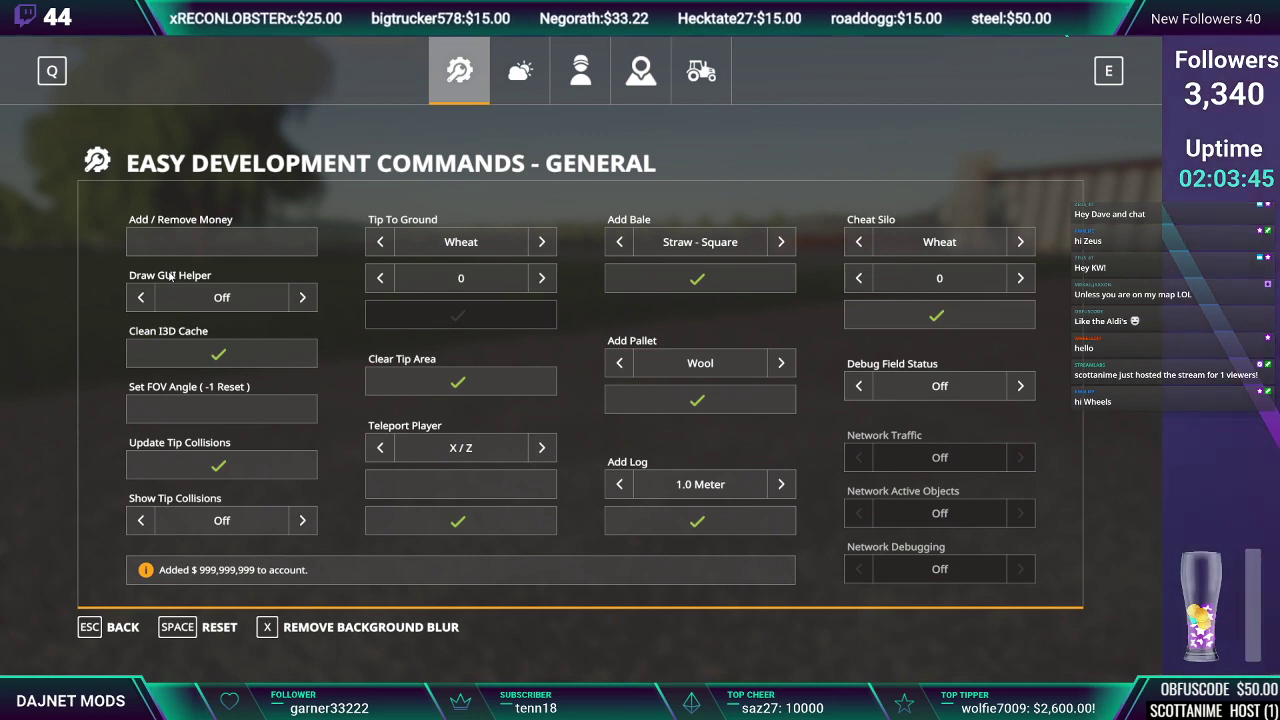
key("Escape")
Buy the land plot between field 37 and the shop on the lands map and return to the game
key("Escape")
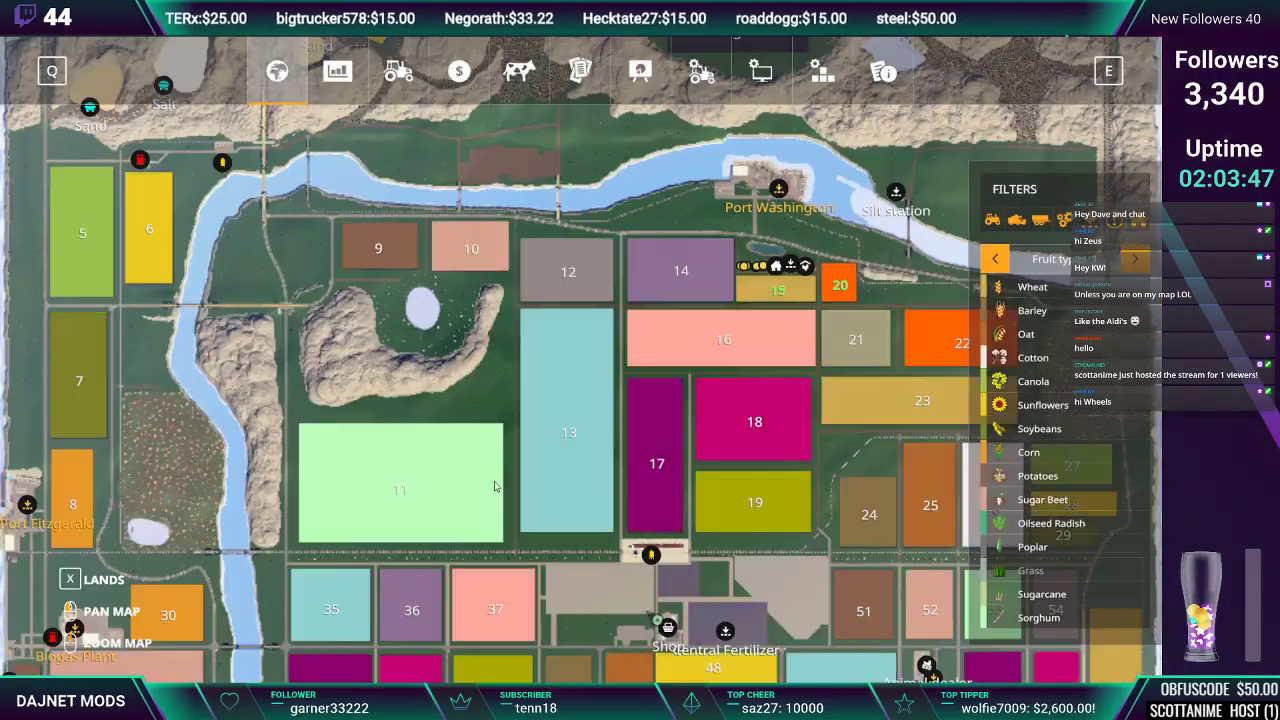
key("x")
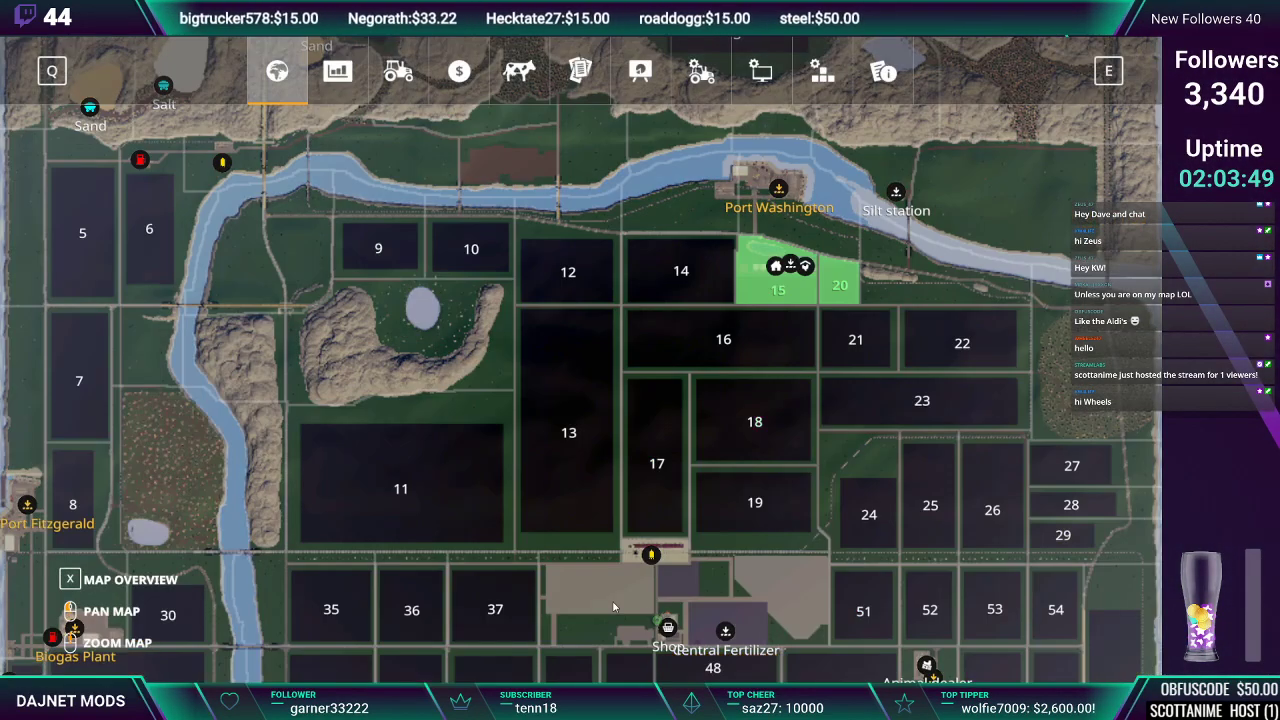
left_click(614, 607)
key("space")
key("Return")
key("Escape")
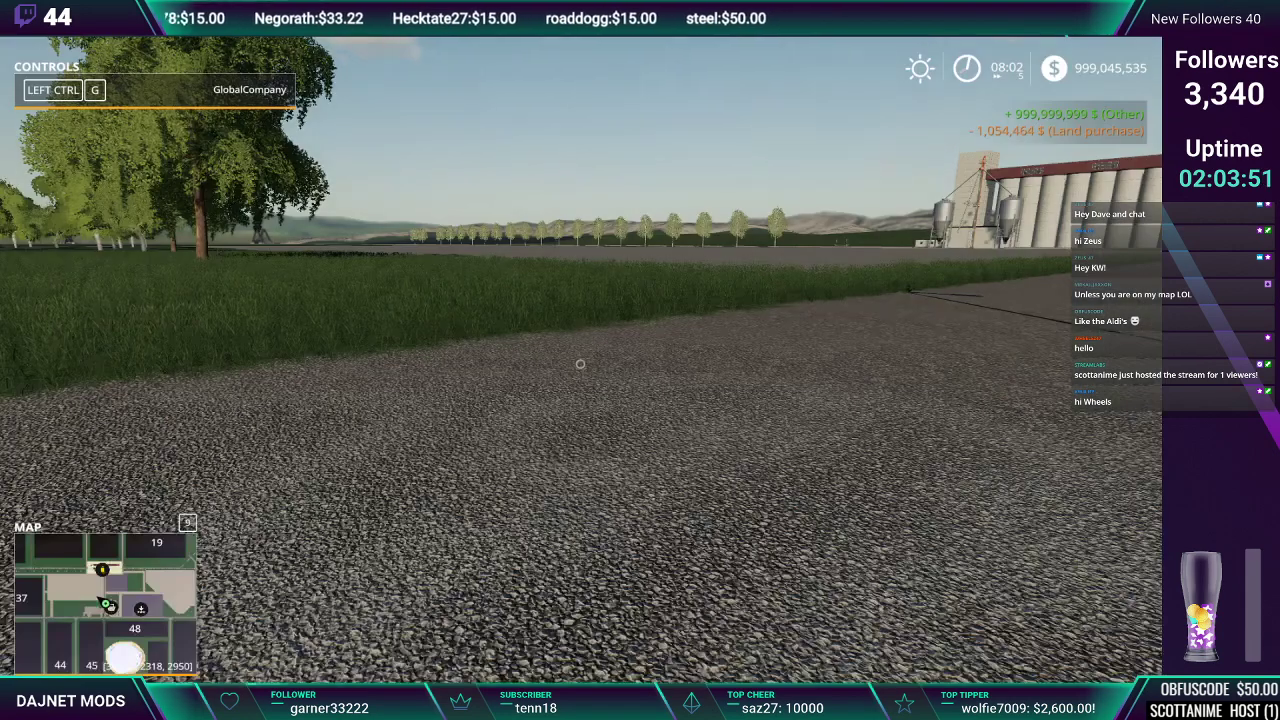
Try to buy and place the Fruit Exchange from the PV Food Factories placeables in the shop
key("p")
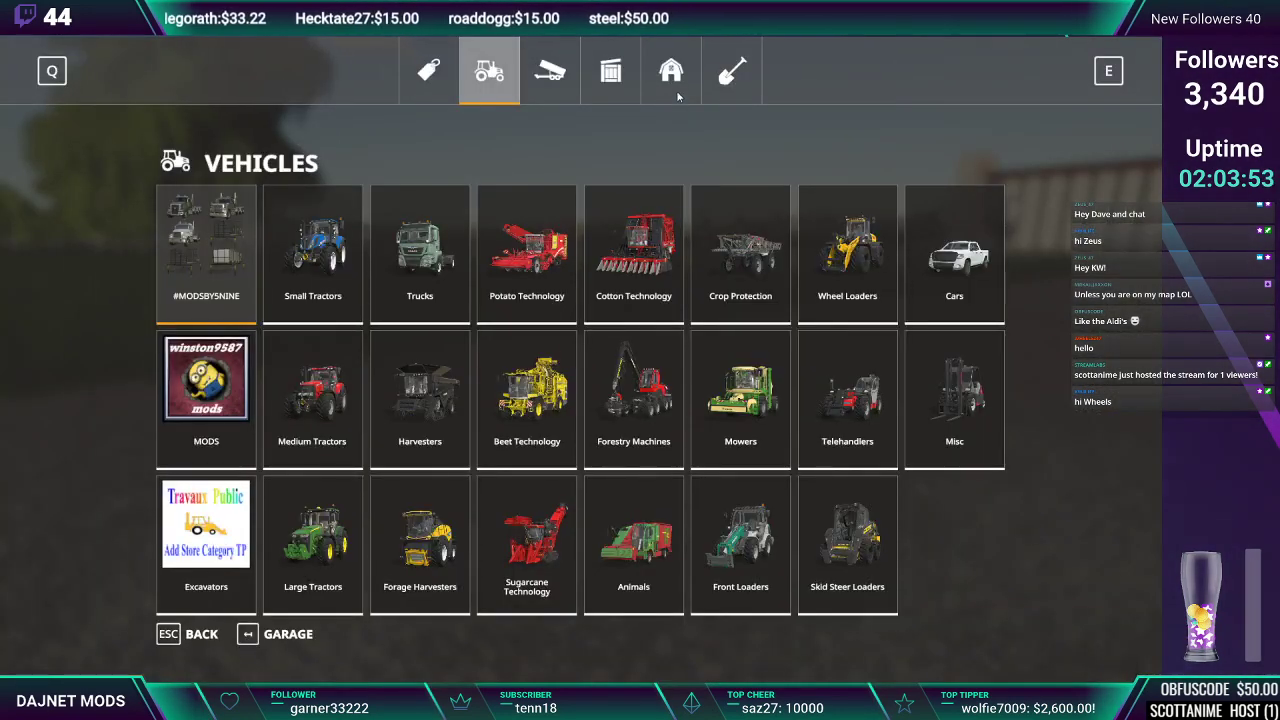
left_click(676, 90)
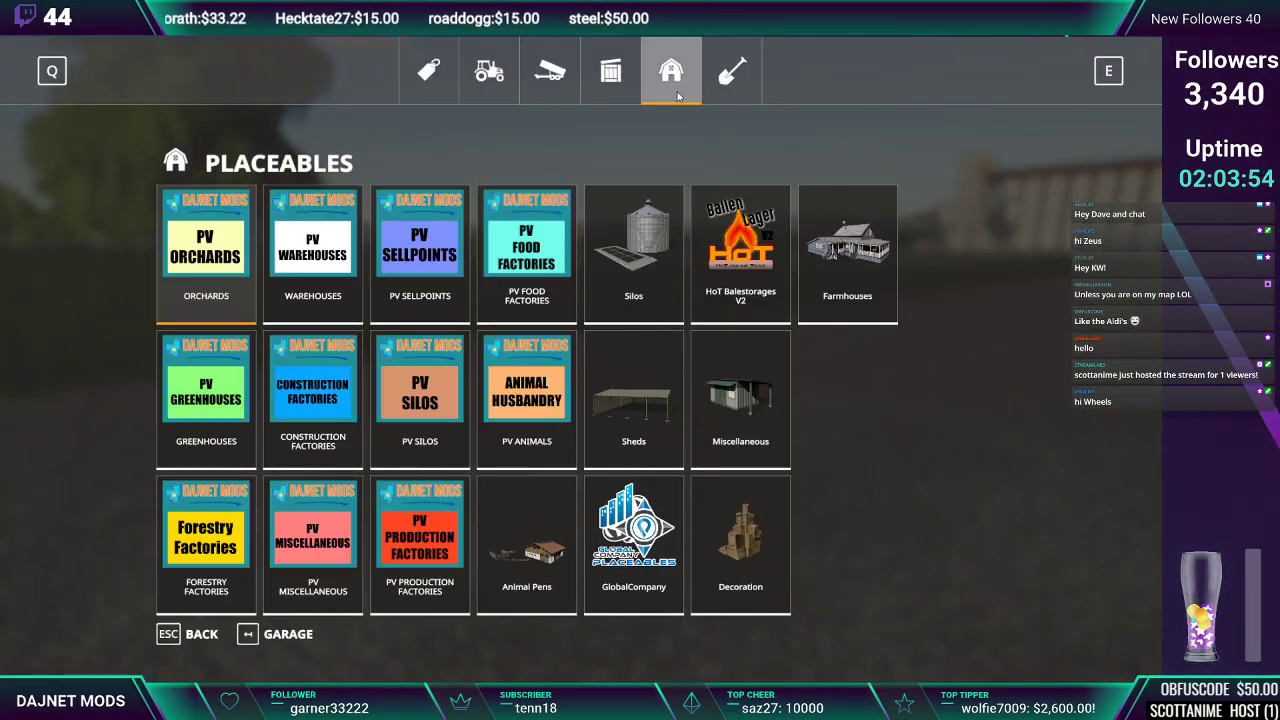
left_click(553, 270)
left_click(1060, 362)
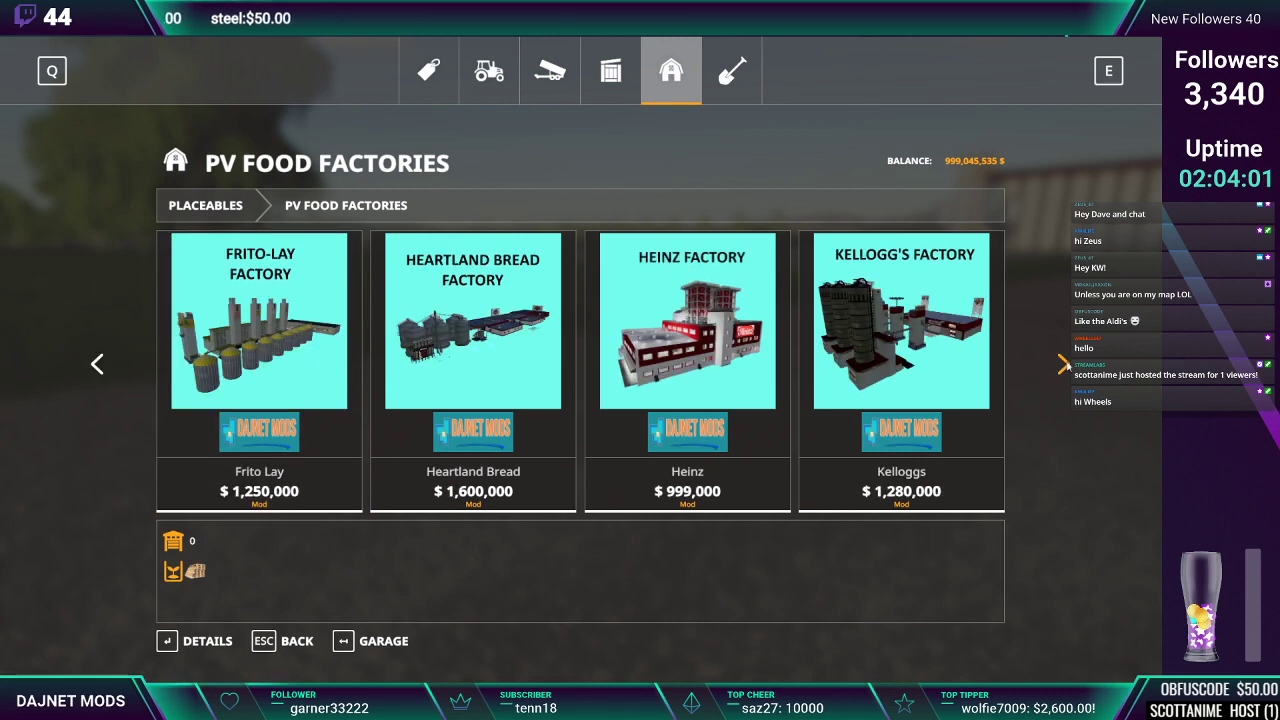
left_click(1063, 364)
left_click(1065, 365)
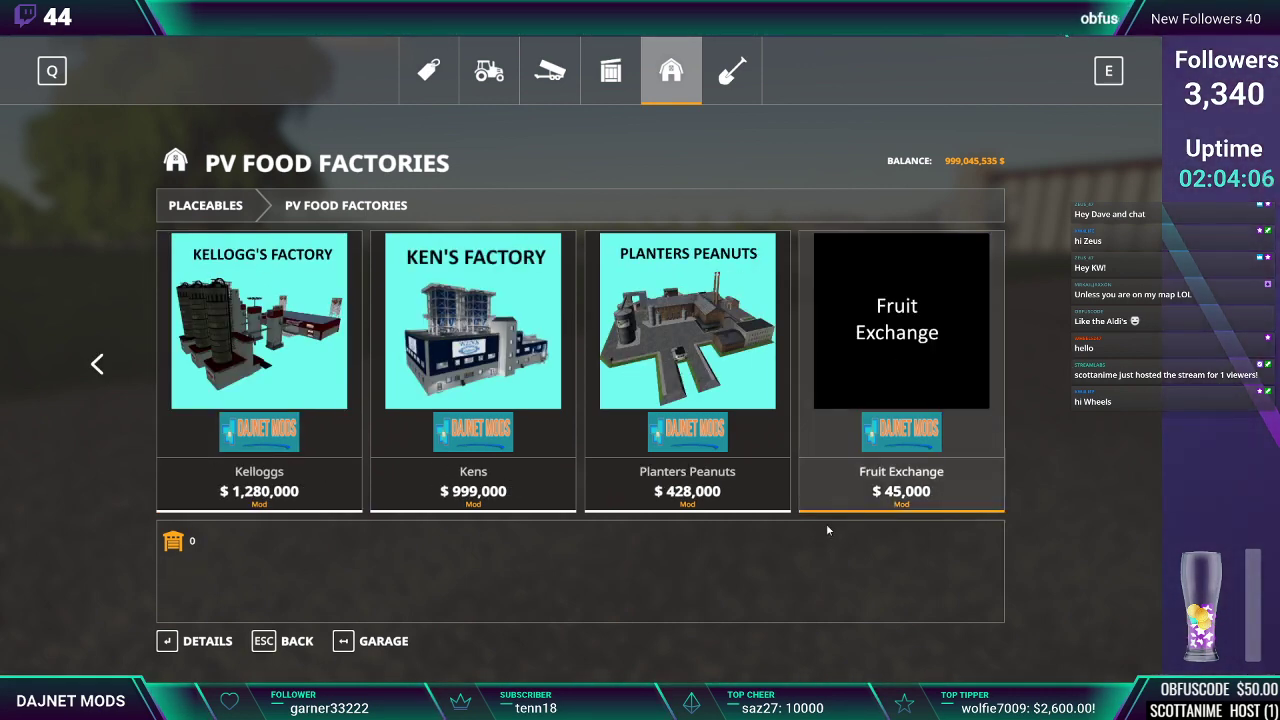
left_click(859, 362)
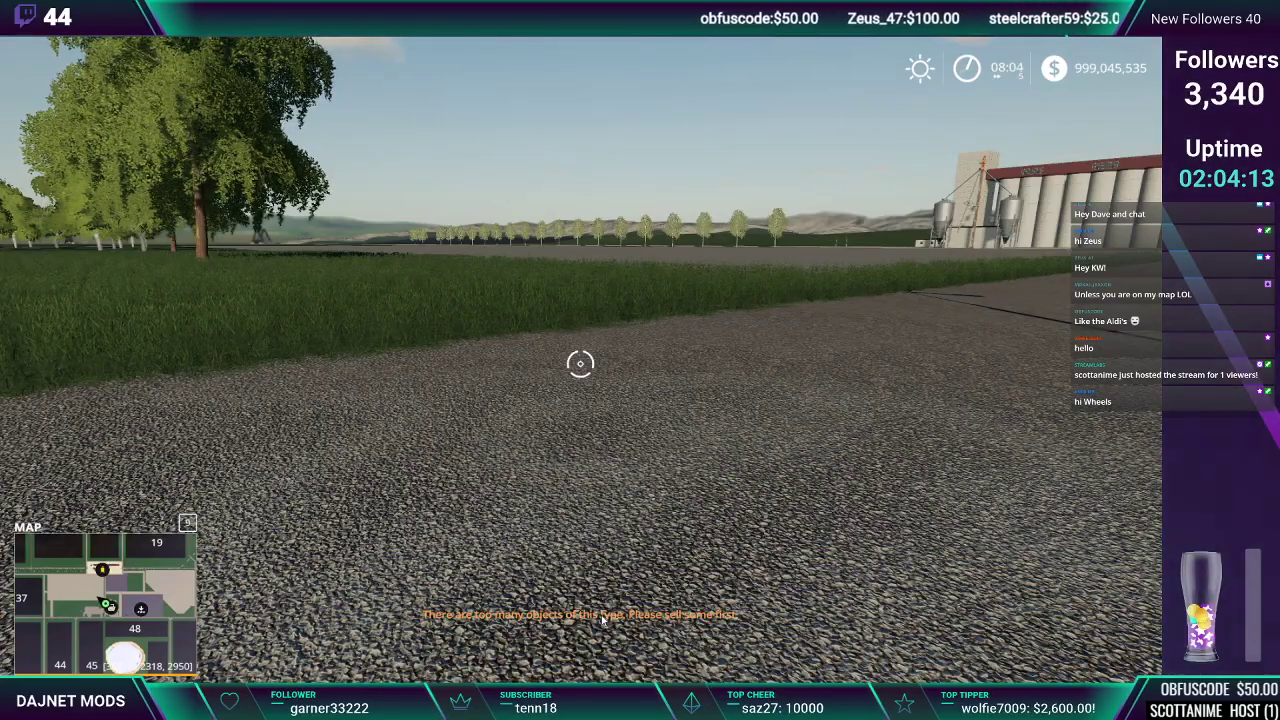
Leave placement mode and examine the game's console log for errors about the Fruit Exchange placeable
key("Escape")
key("Escape")
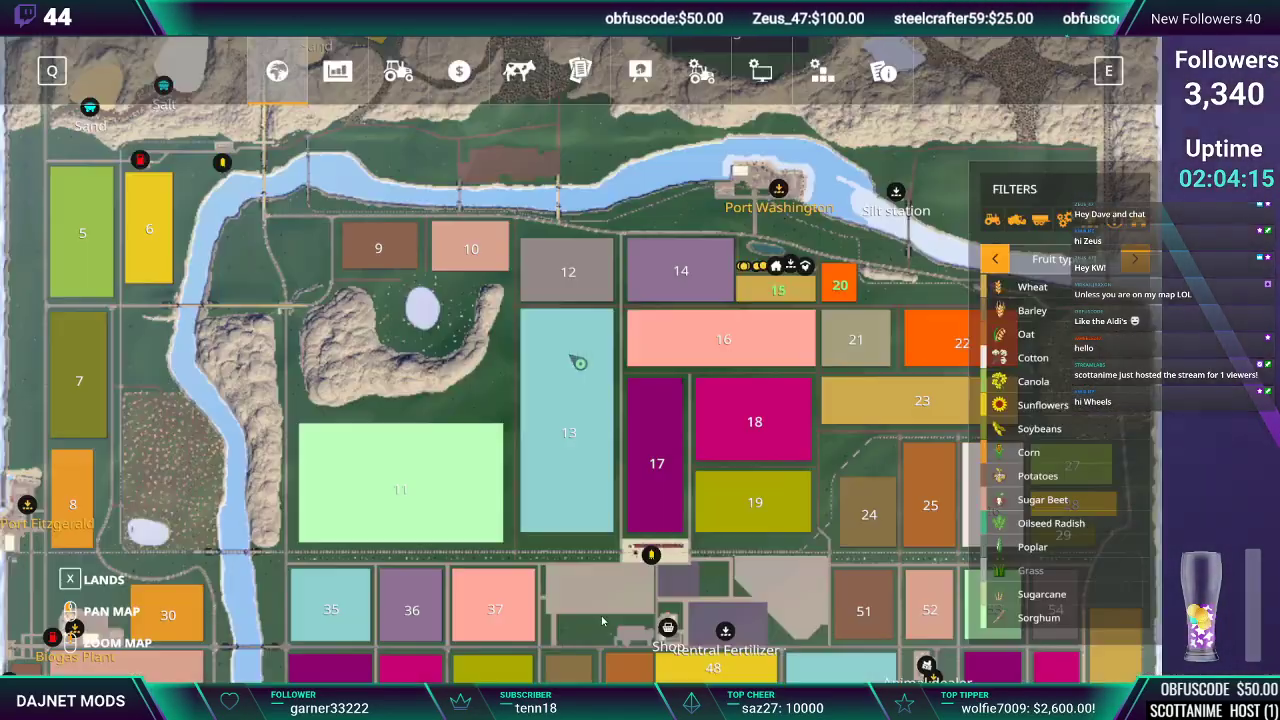
key("Escape")
key("grave")
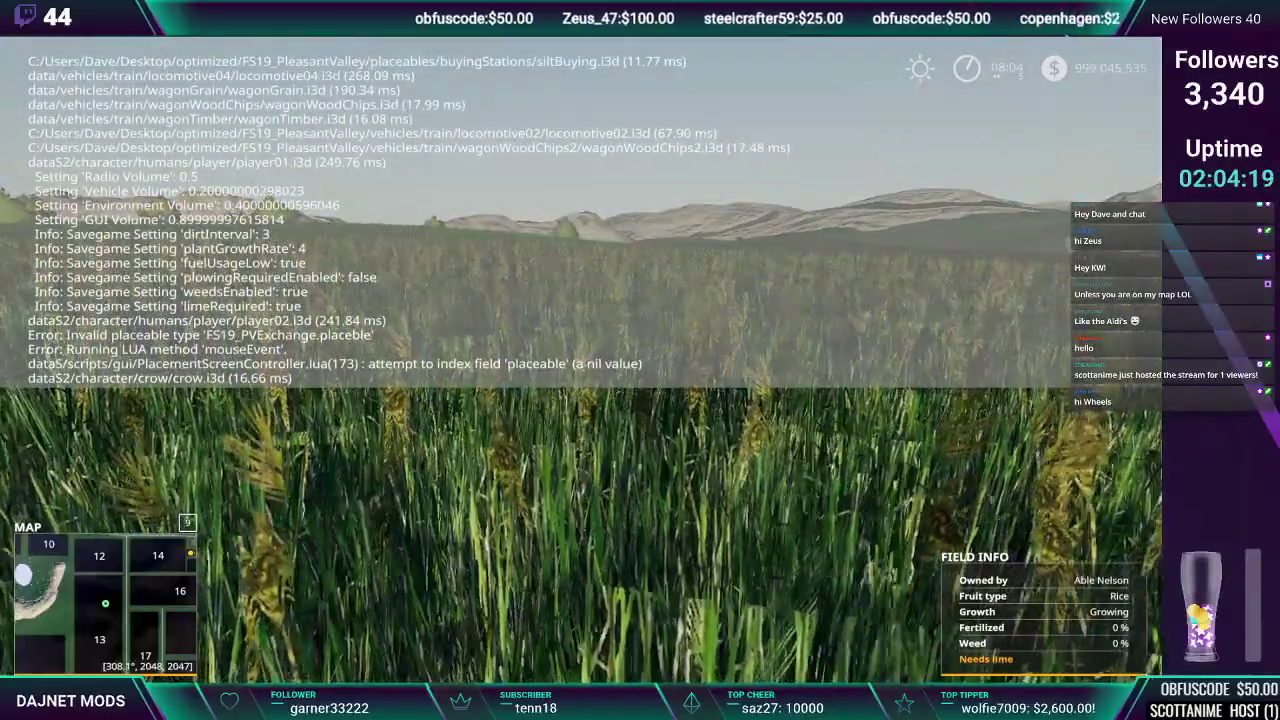
scroll(480, 220, "up", 11)
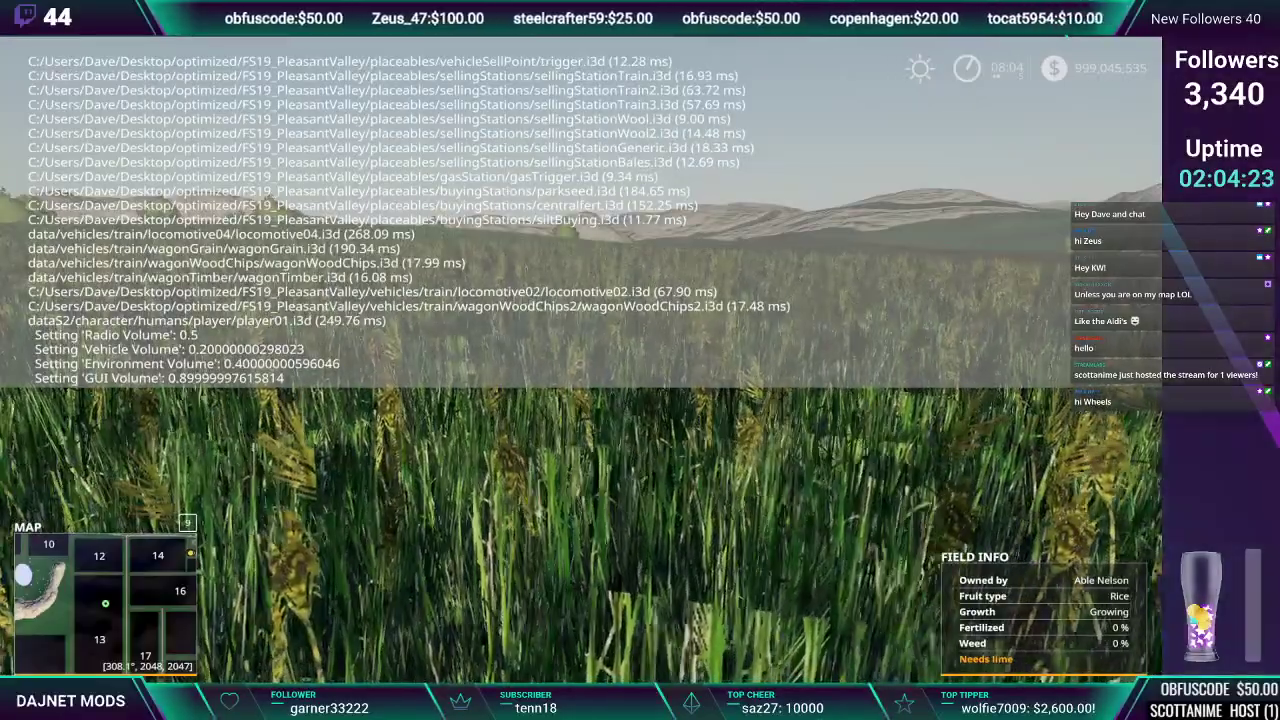
scroll(480, 220, "down", 11)
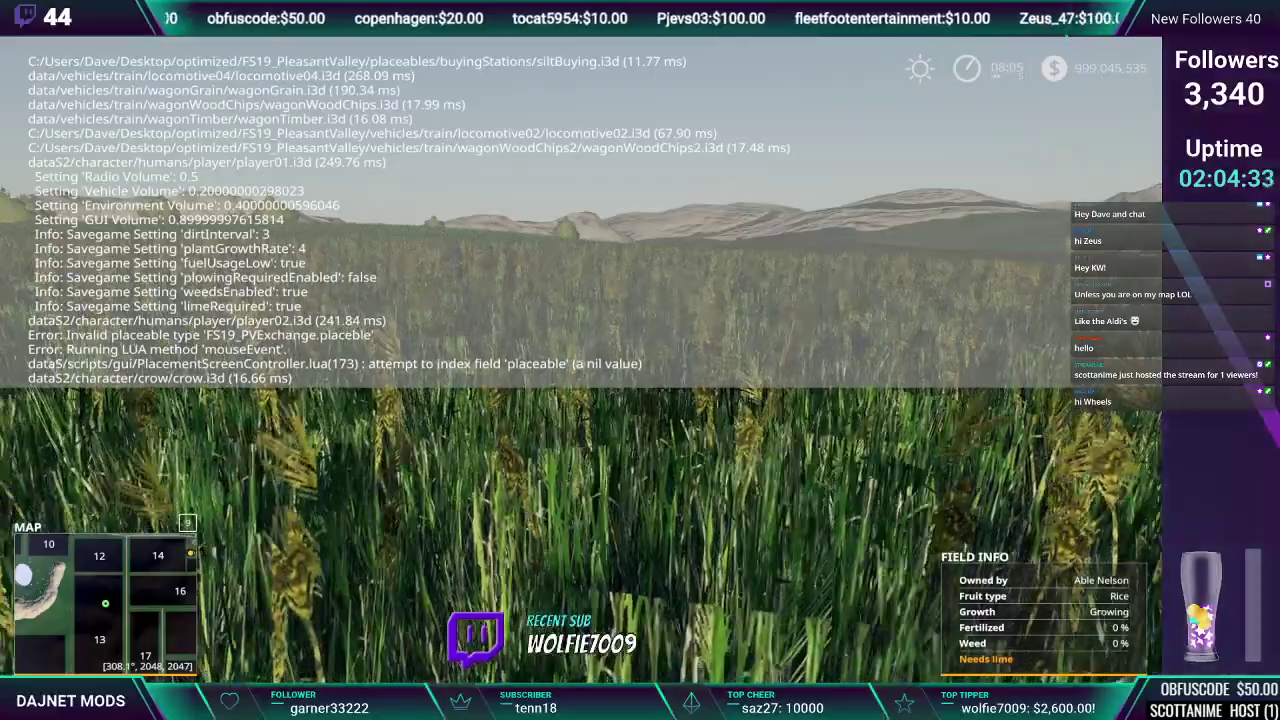
Close the game's console and switch to fruitExchange.xml in Notepad++
key("grave")
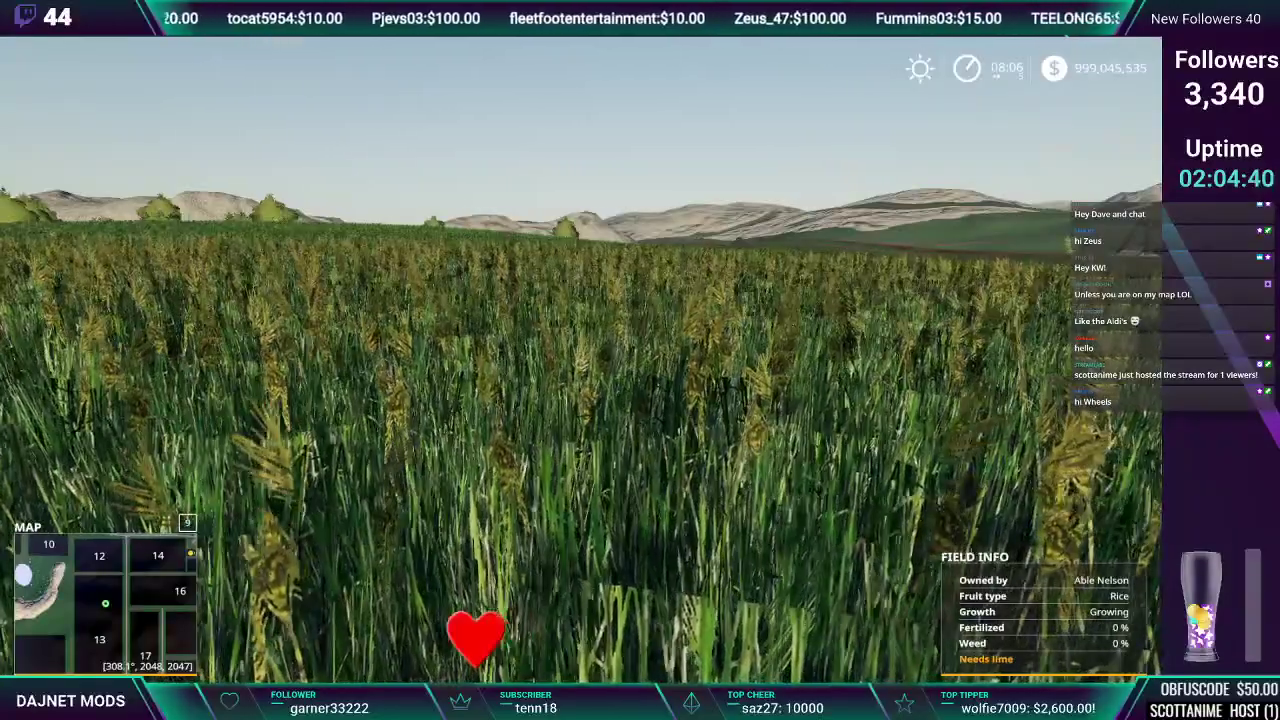
key("alt+Tab")
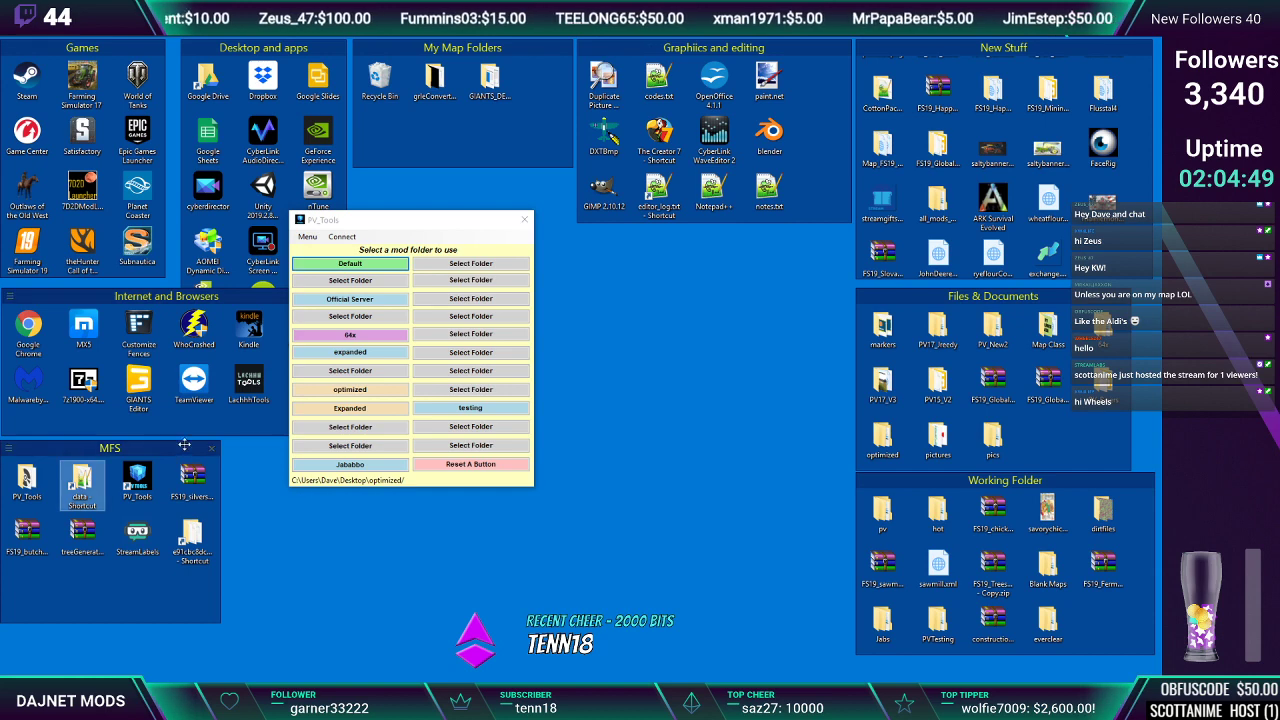
double_click(84, 485)
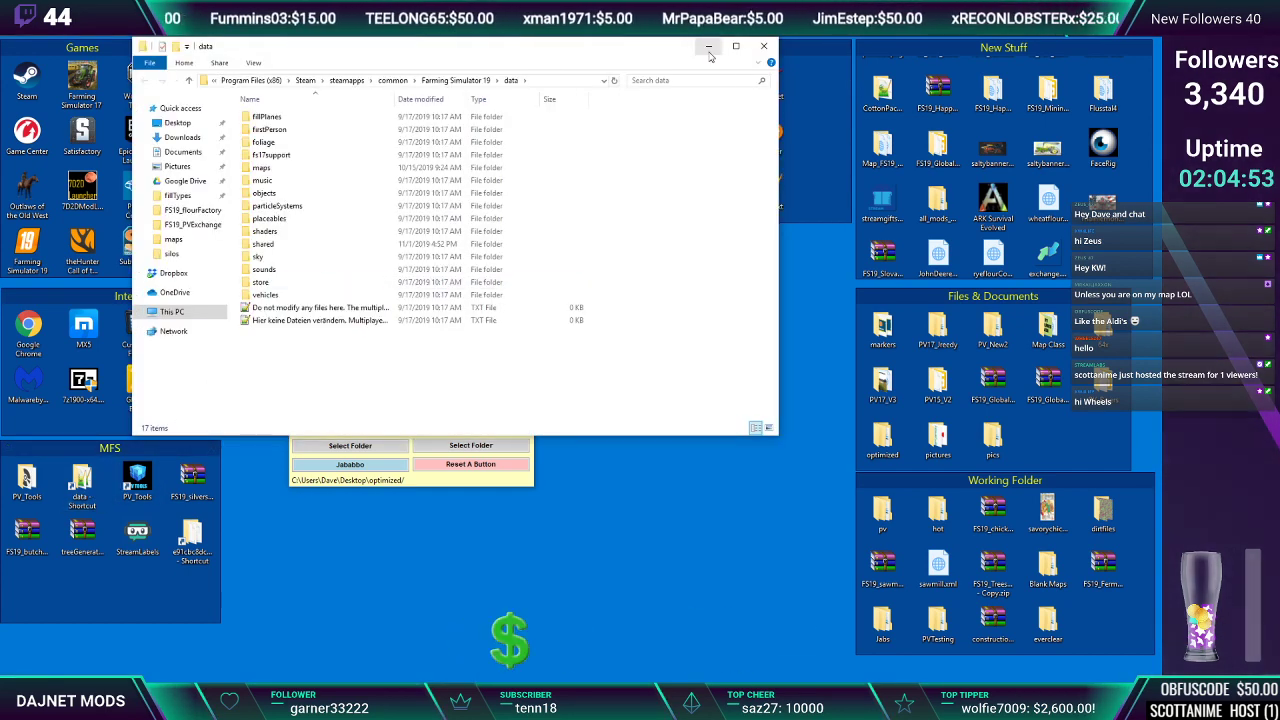
left_click(764, 45)
left_click(660, 678)
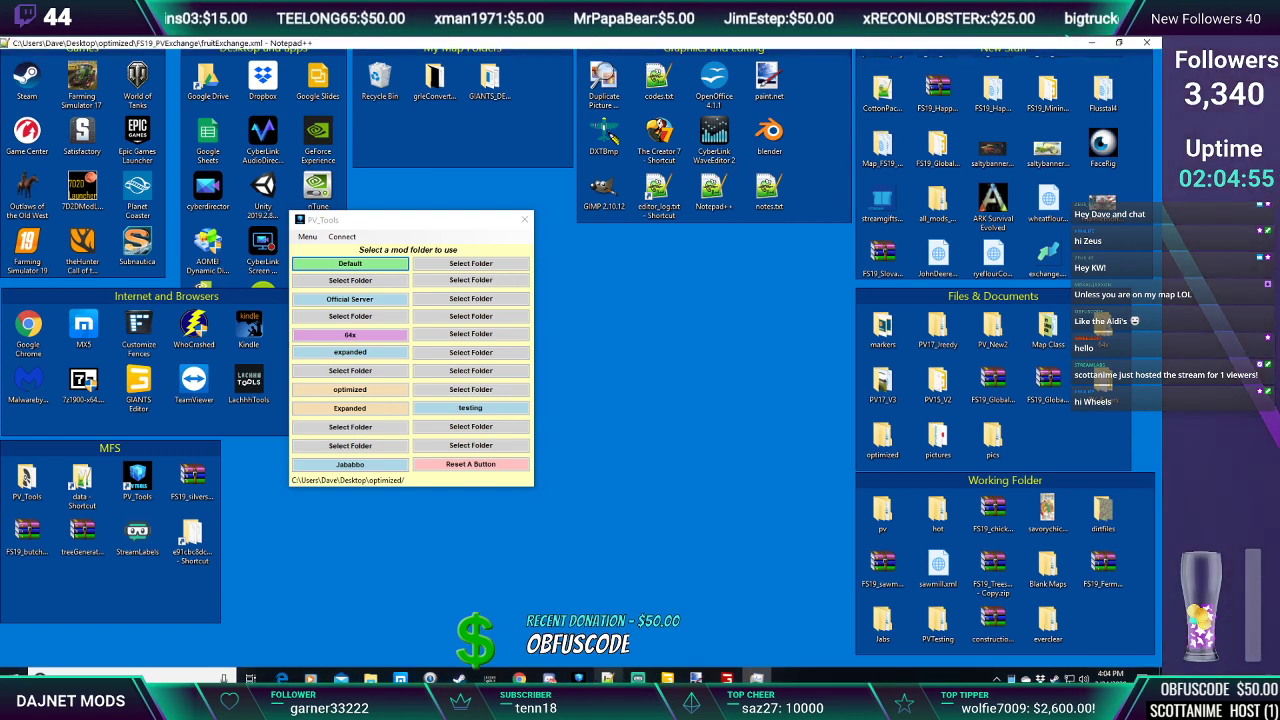
Change the placeableType value in fruitExchange.xml to GC_ProductionFactoryPlaceable, copied from the comment beside it, and minimize the editor
left_click_drag(273, 219, 390, 219)
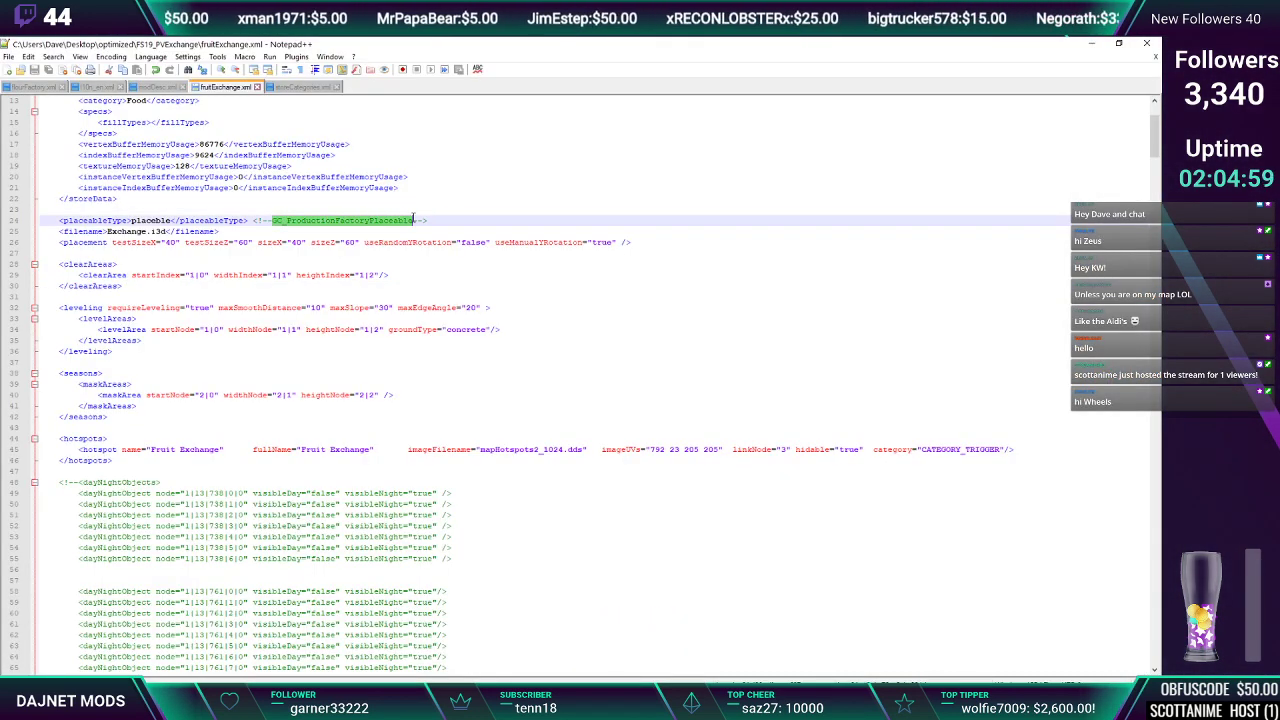
right_click(396, 222)
left_click(420, 240)
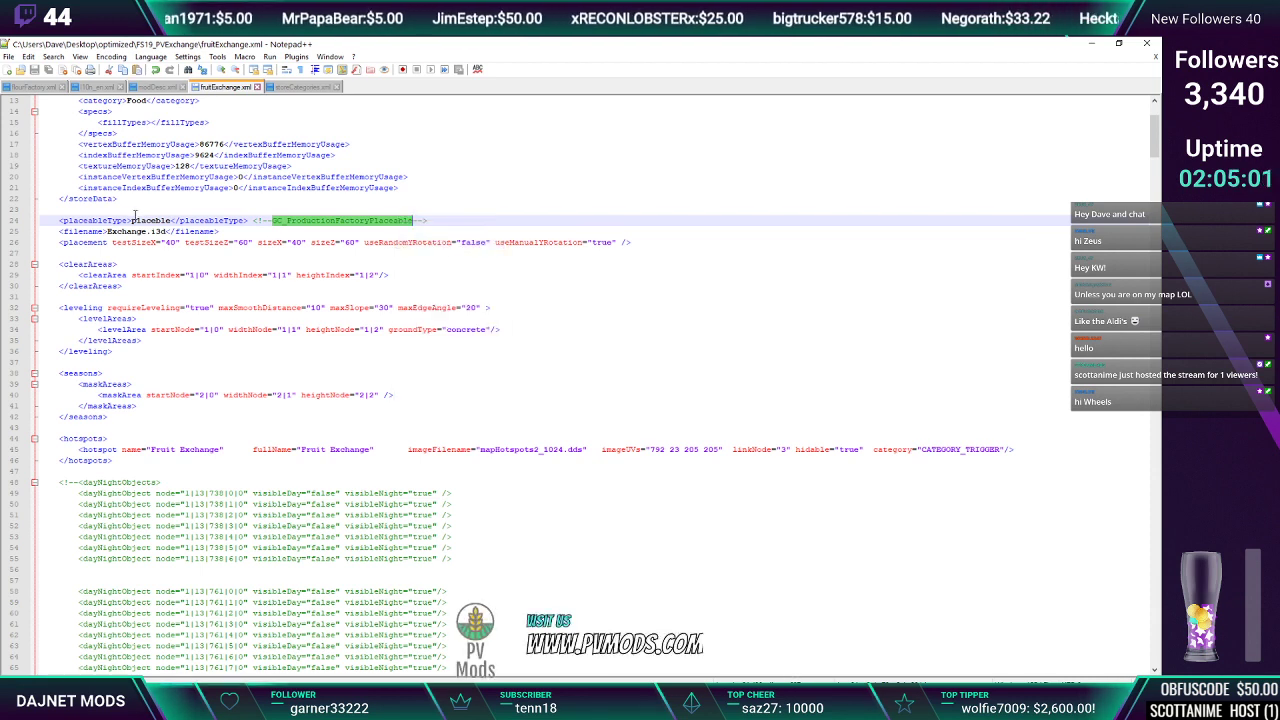
left_click_drag(168, 219, 172, 220)
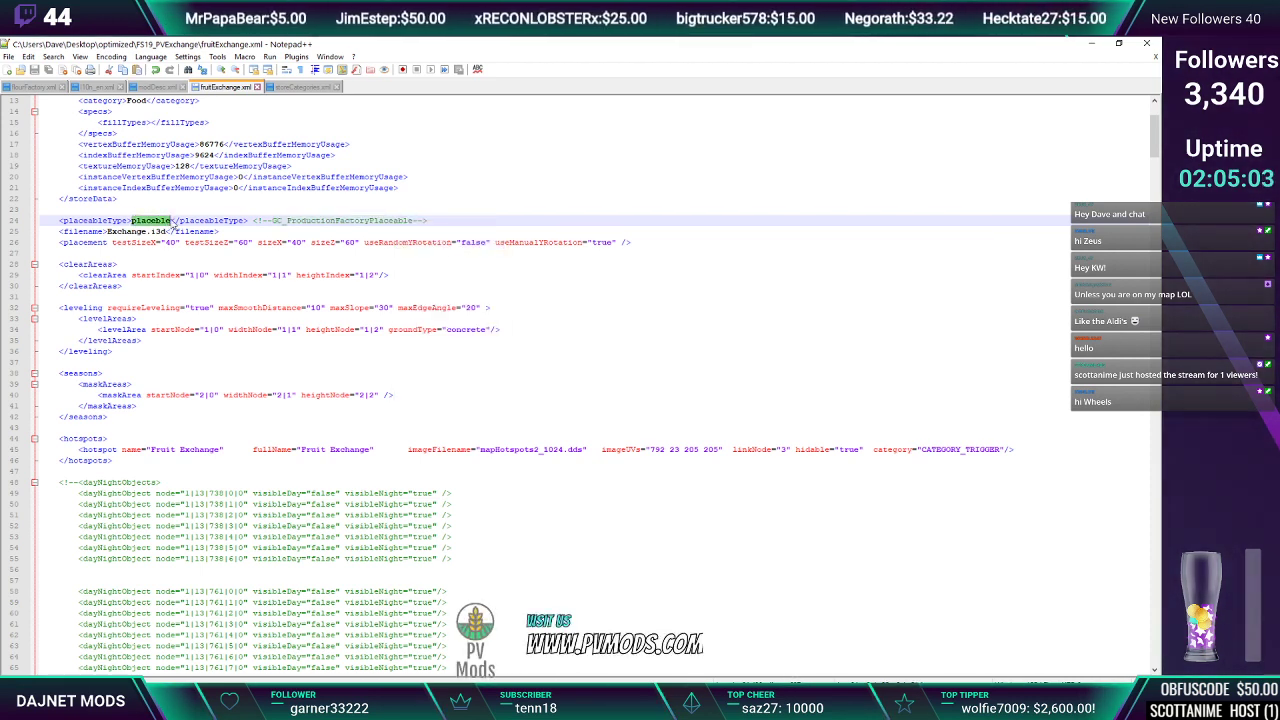
left_click(180, 275)
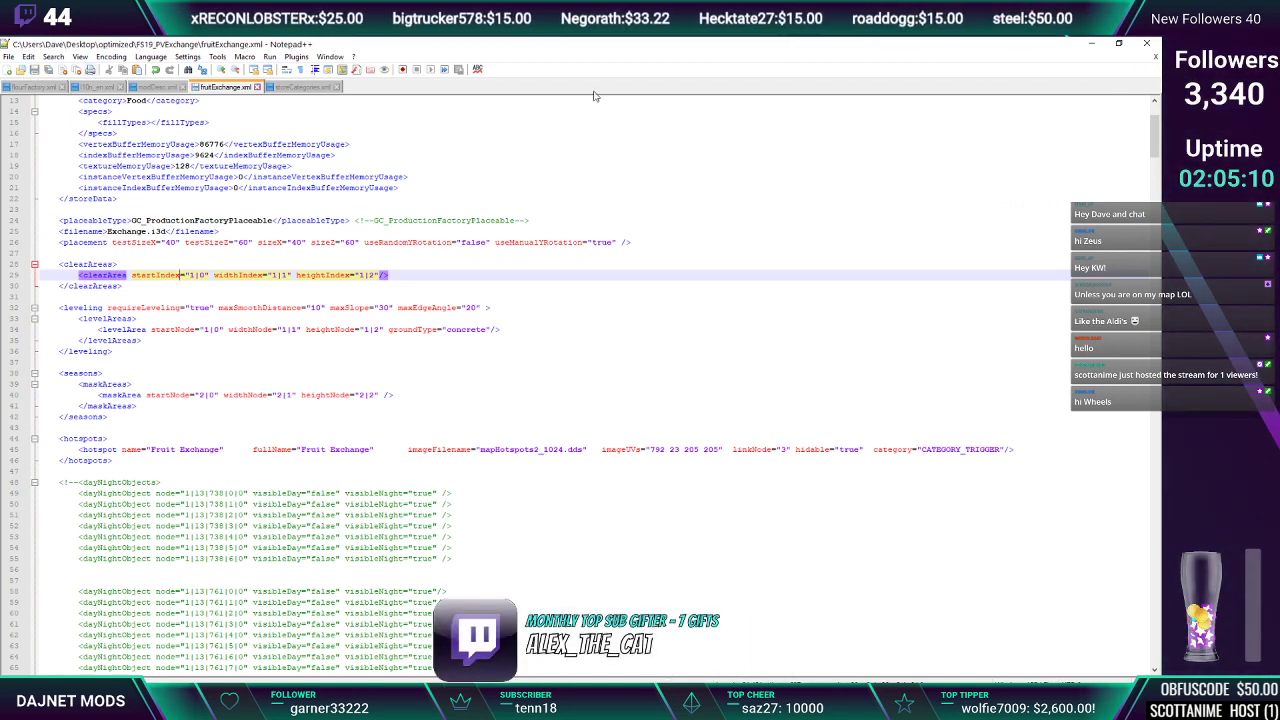
left_click(1094, 45)
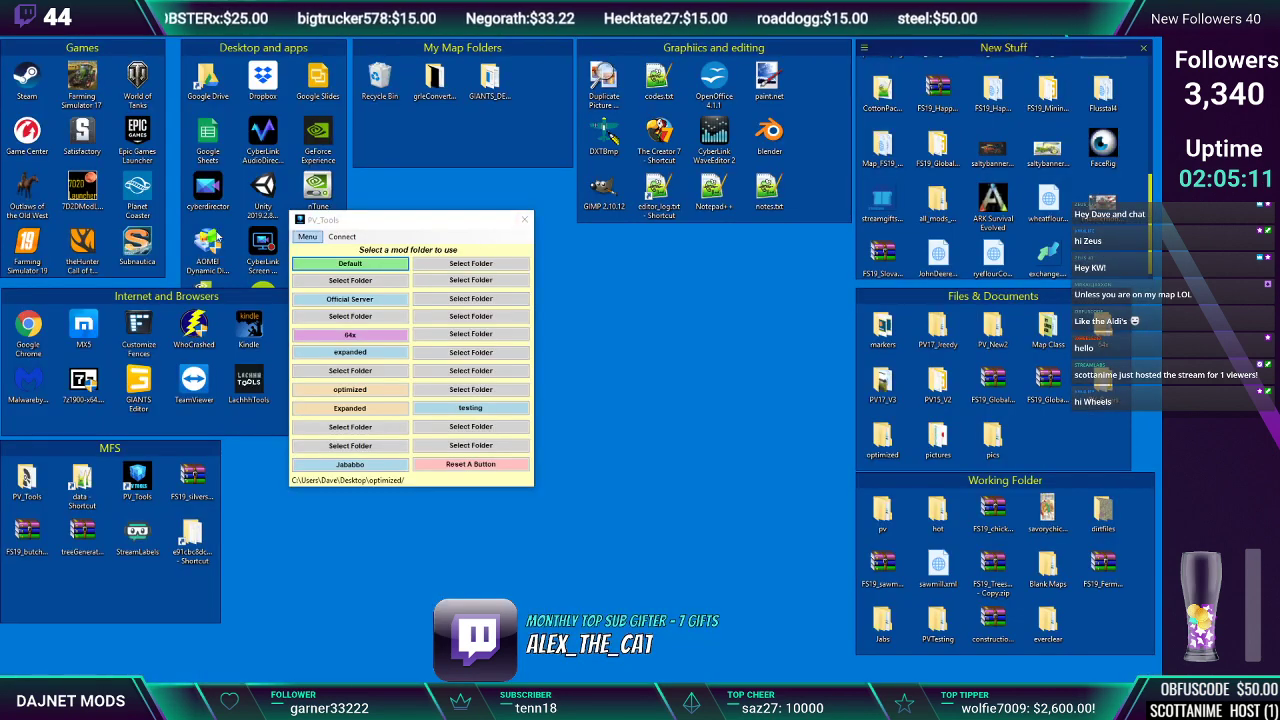
Launch Farming Simulator 19, skip the intro and begin a new career savegame
double_click(32, 256)
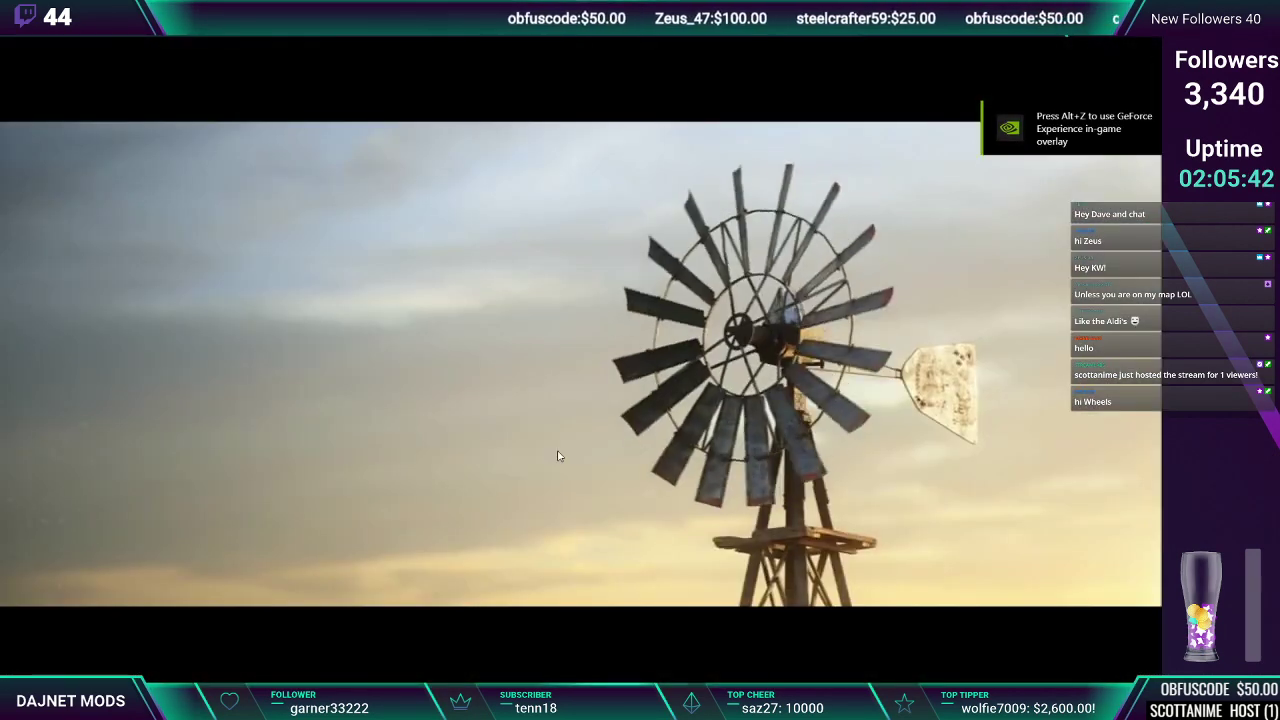
left_click(558, 451)
left_click(145, 402)
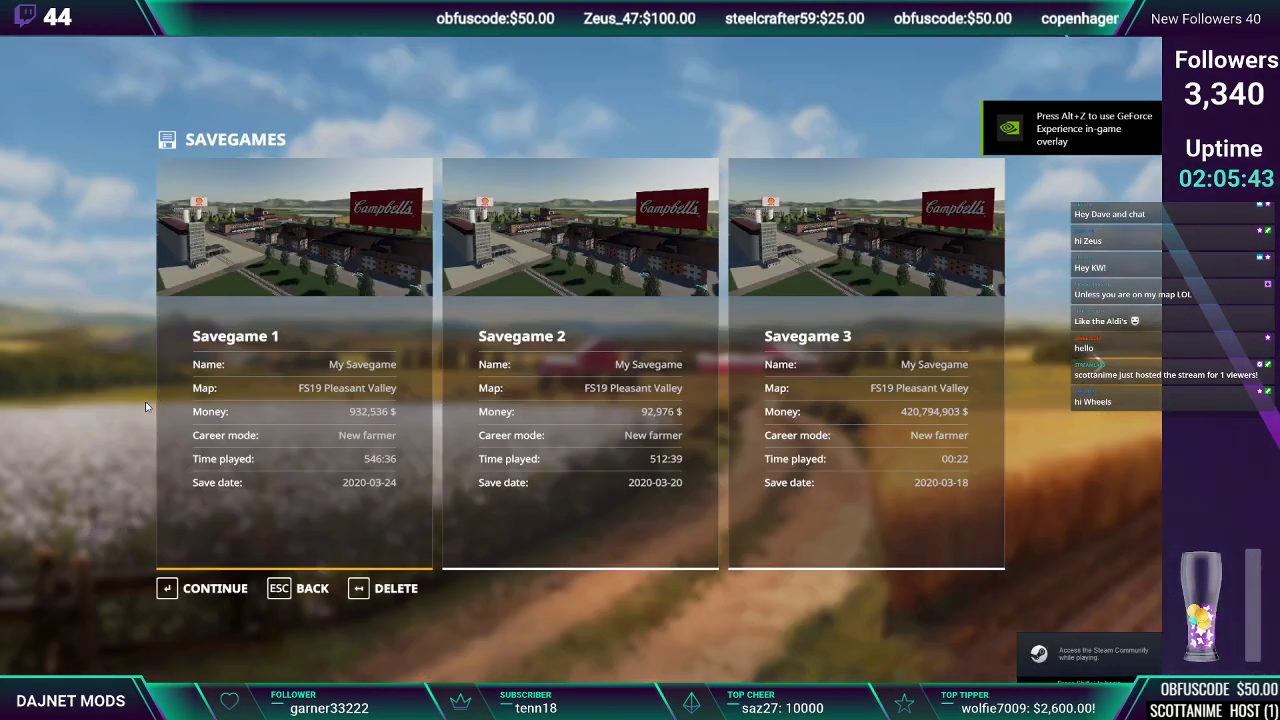
double_click(1093, 362)
double_click(243, 400)
double_click(280, 414)
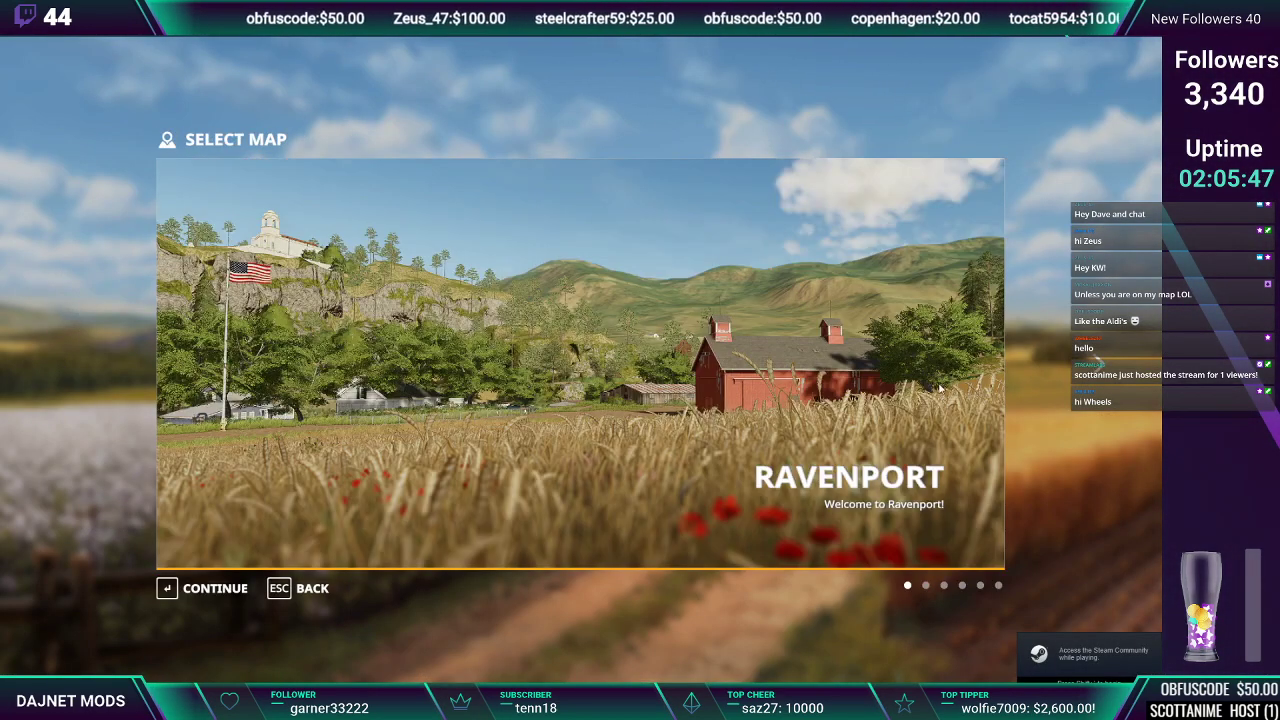
Choose the FS19 Pleasant Valley map and accept the default character
left_click(1098, 377)
left_click(1098, 377)
left_click(1098, 377)
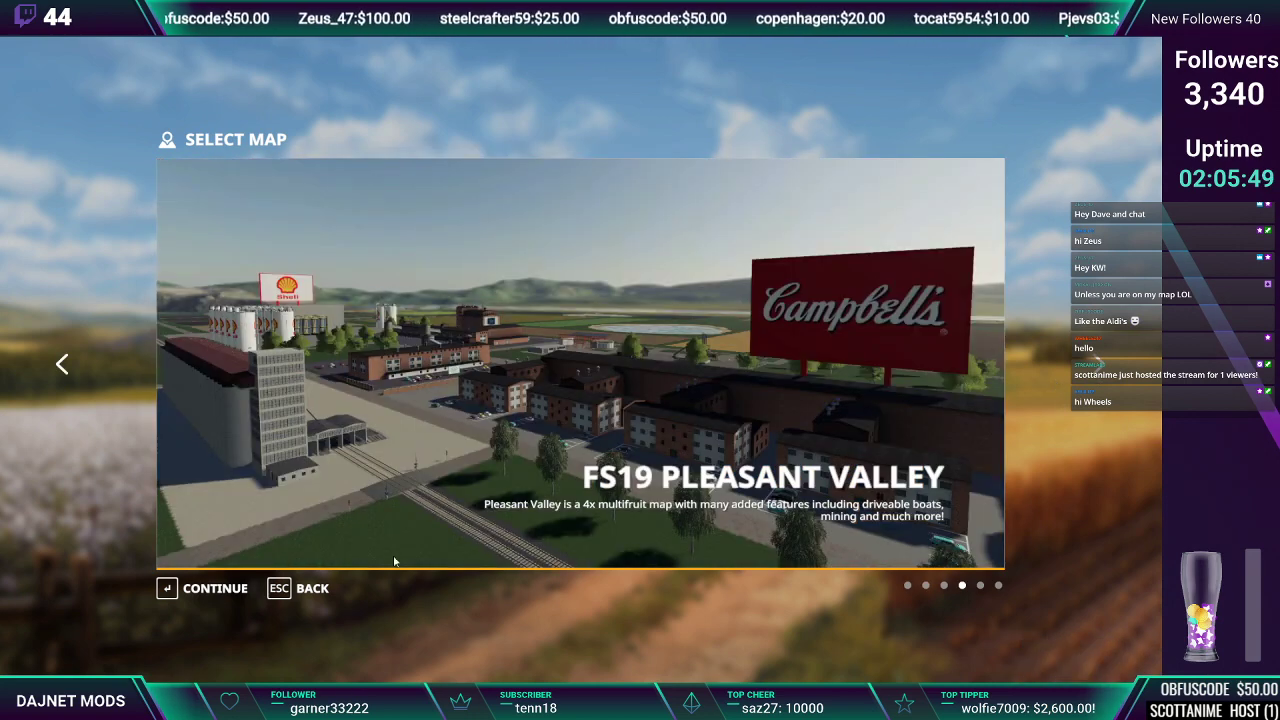
left_click(222, 588)
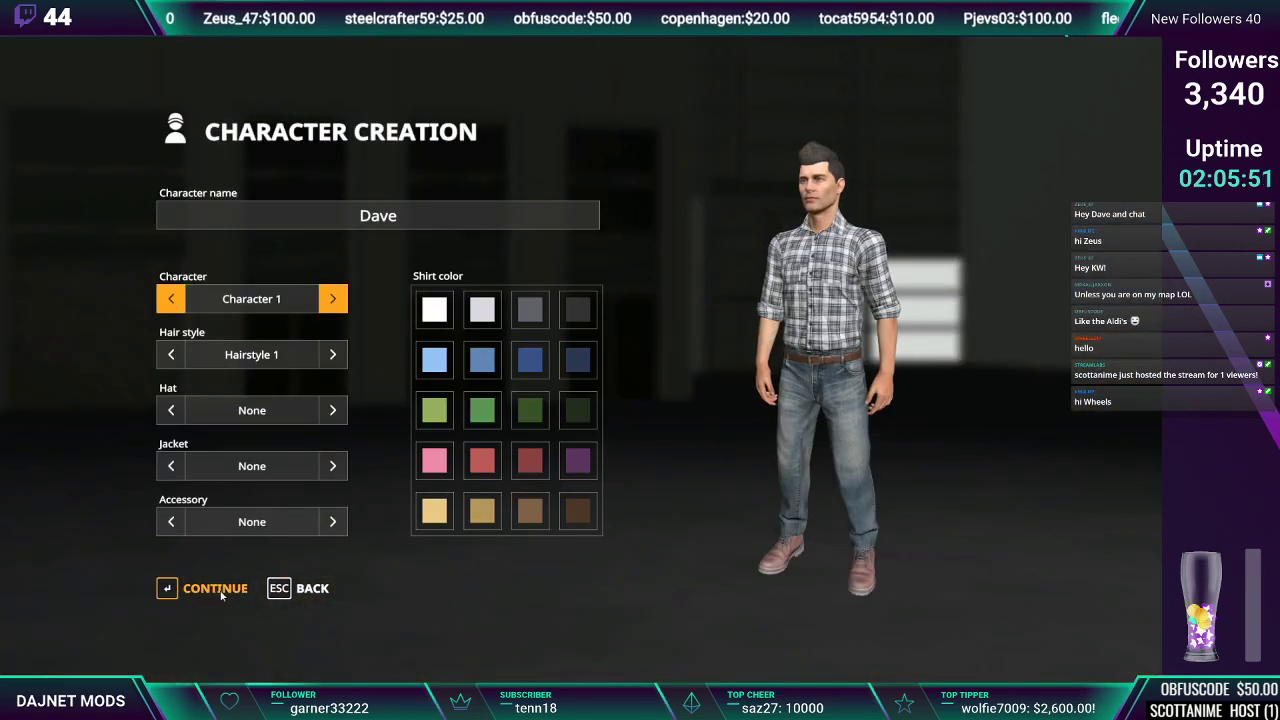
key("Return")
Deselect Peterbilt 389 Mixer and PV Orchard Products in the mod list and start loading the map
scroll(1015, 443, "down", 10)
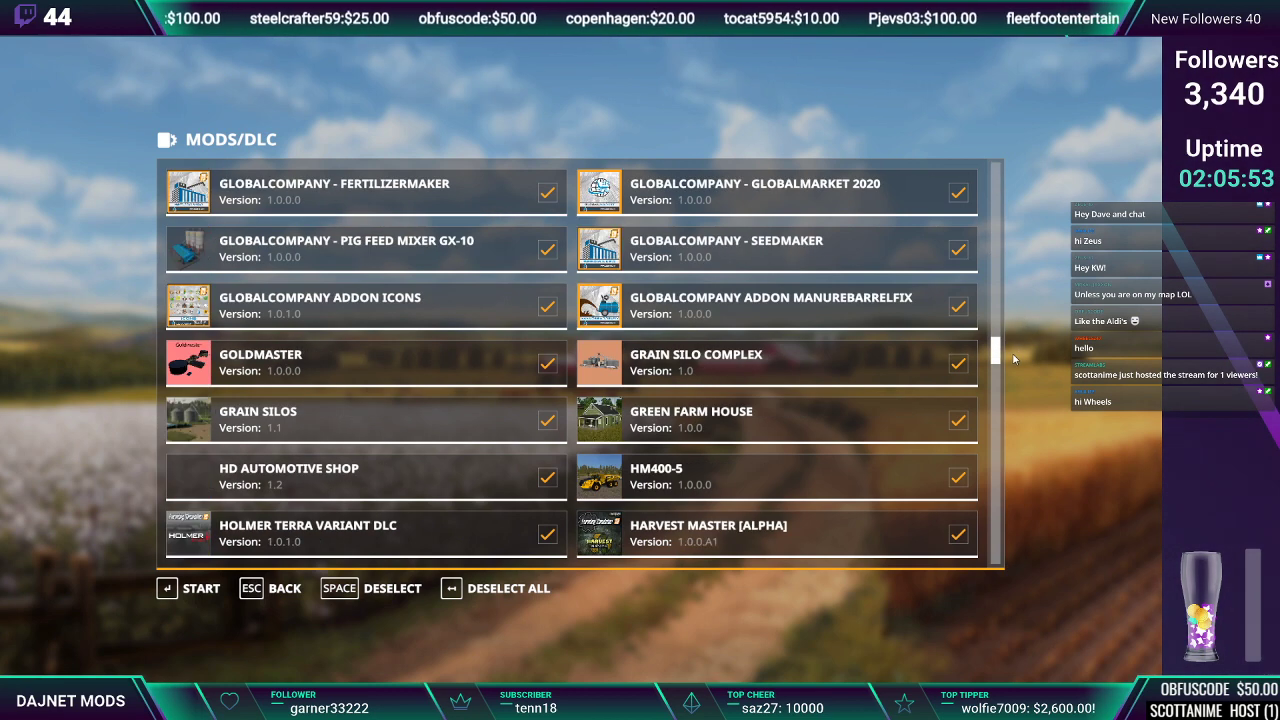
scroll(1015, 443, "down", 4)
scroll(1014, 448, "down", 1)
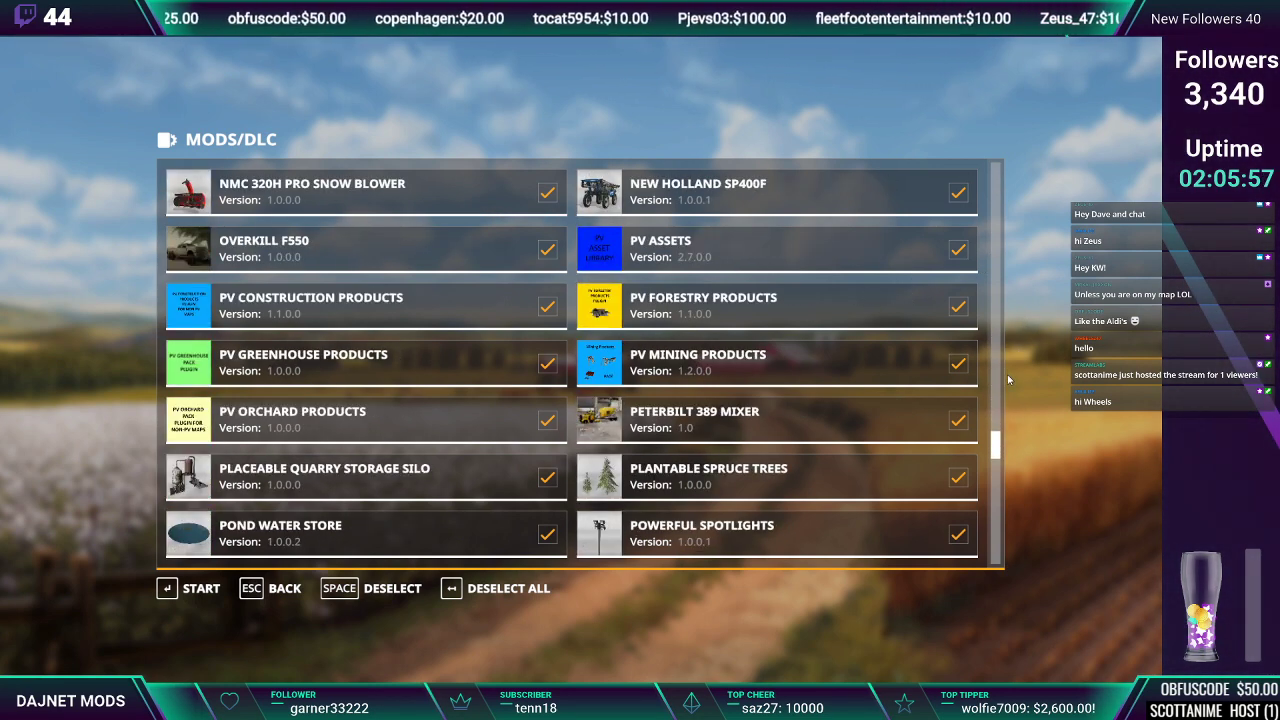
left_click_drag(997, 446, 995, 440)
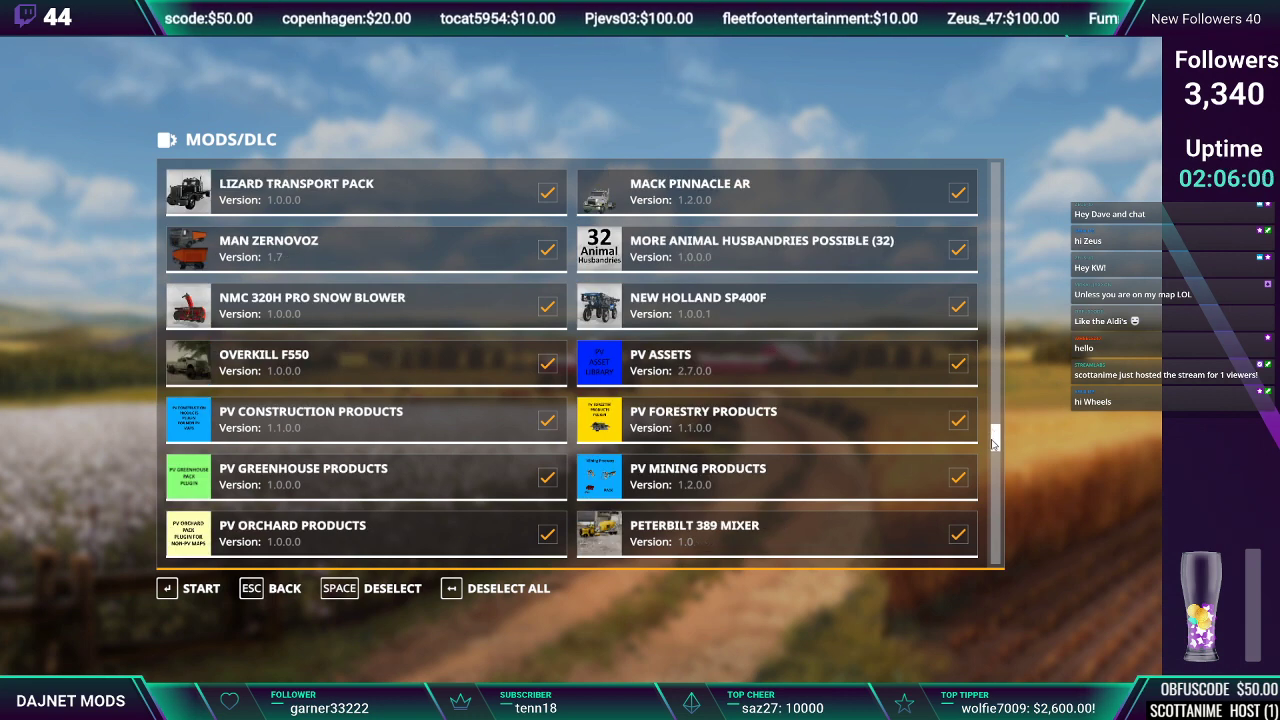
scroll(995, 443, "down", 10)
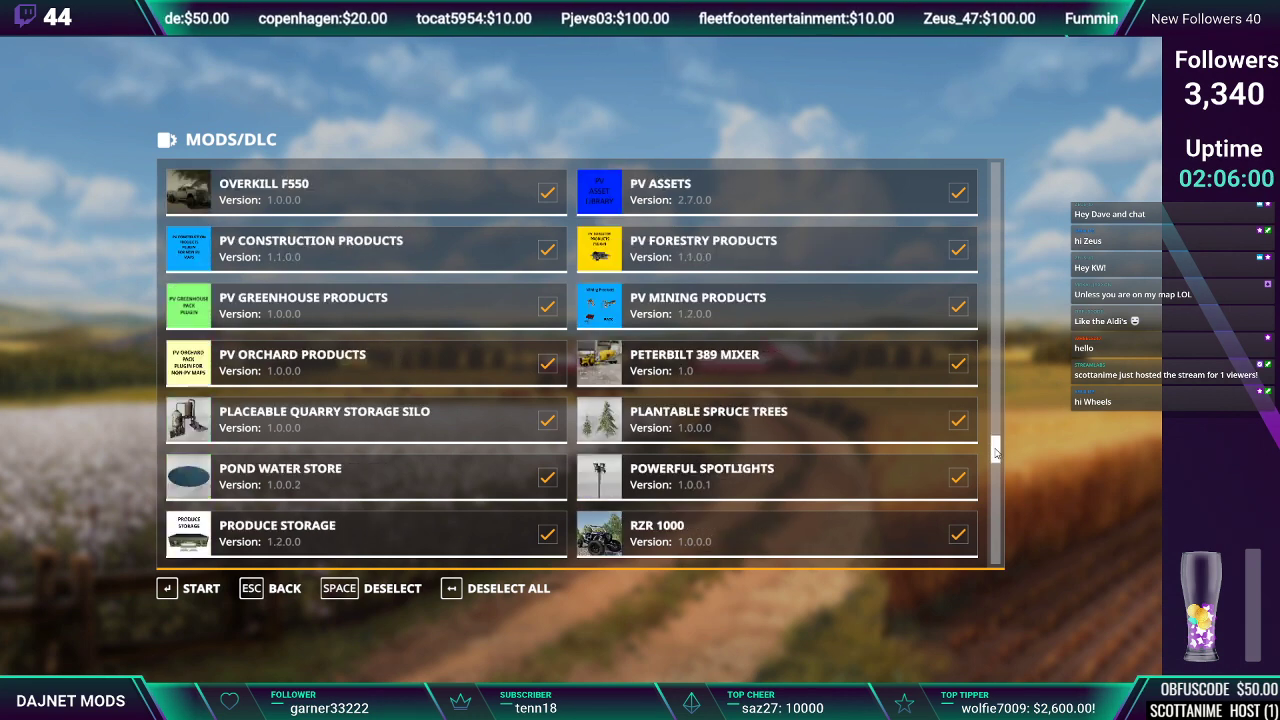
left_click(958, 366)
left_click(547, 363)
left_click(180, 588)
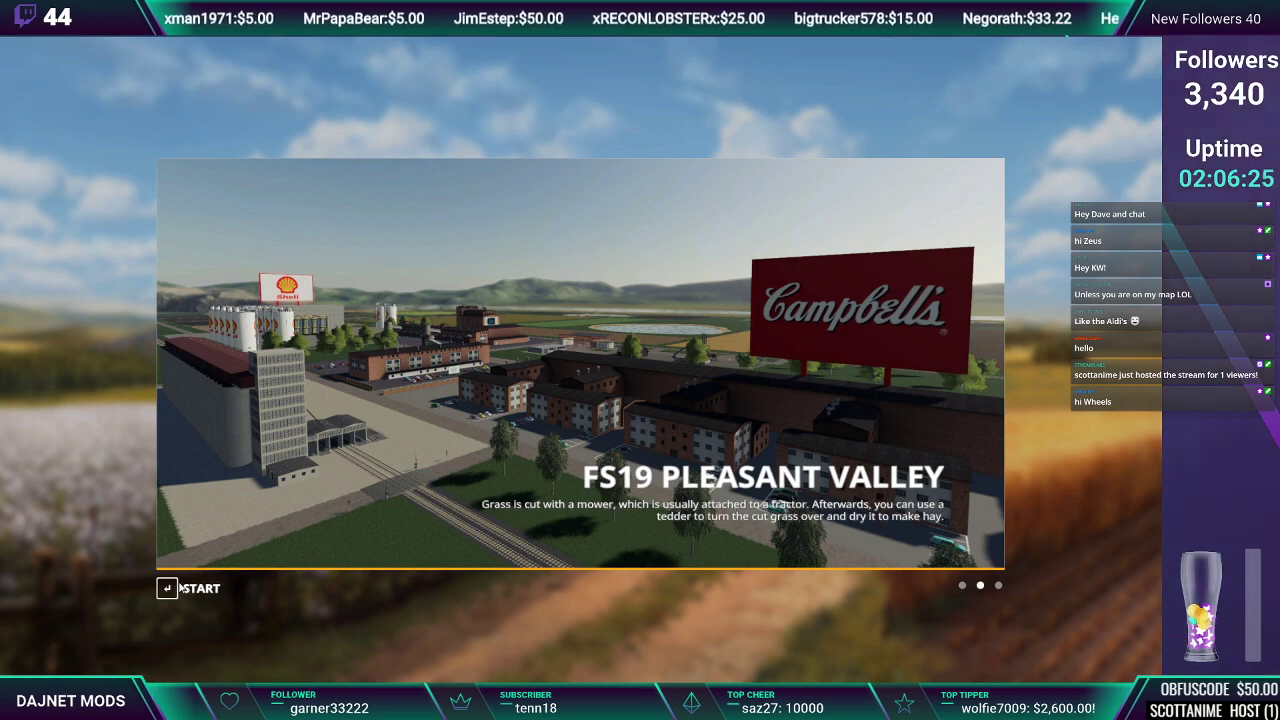
Enter the loaded Pleasant Valley game and dismiss the introductory tutorial messages
left_click(182, 588)
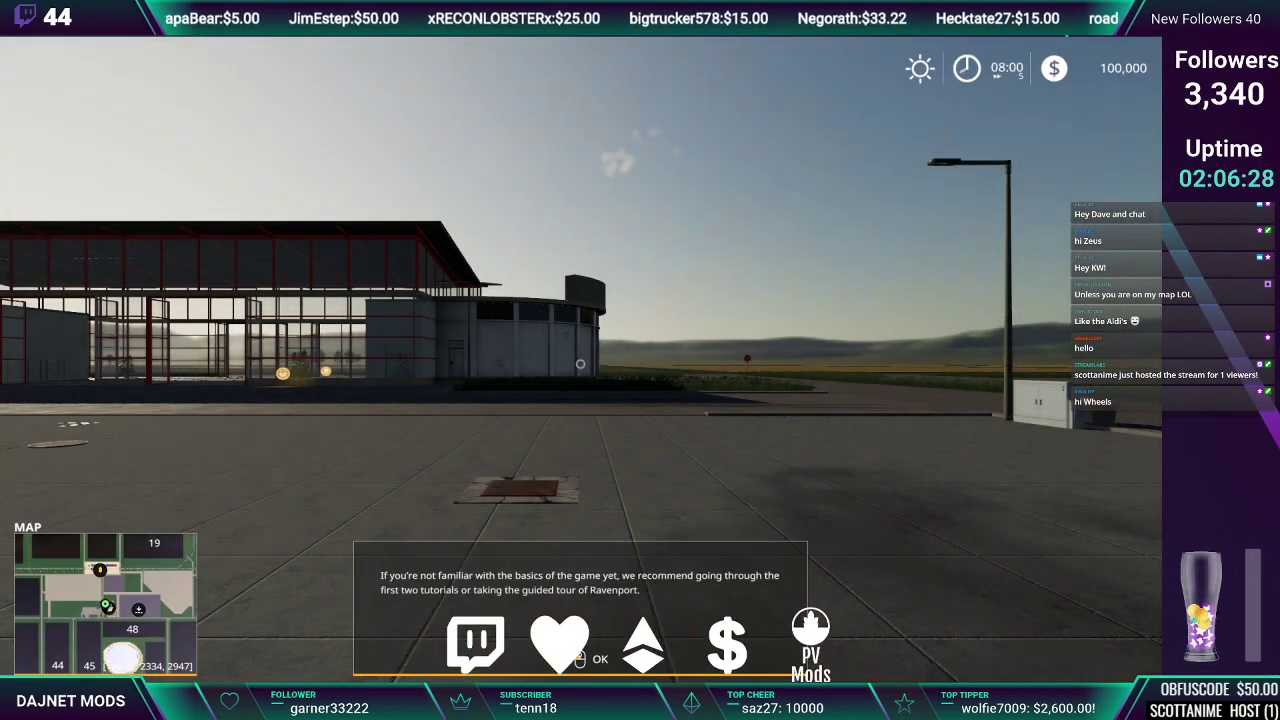
left_click(580, 364)
left_click(580, 364)
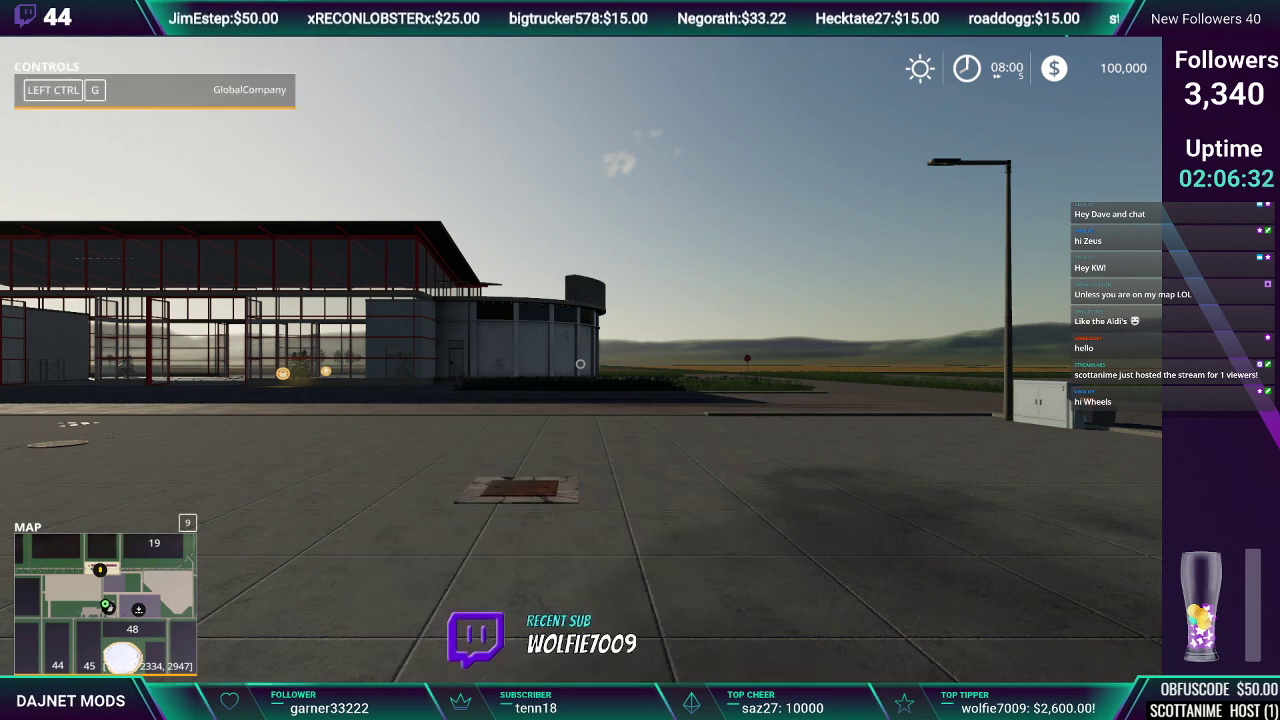
Add 23423423 in money to the farm with Easy Development Commands and close its menu
key("ctrl+KP_0")
left_click(210, 243)
type("23423423")
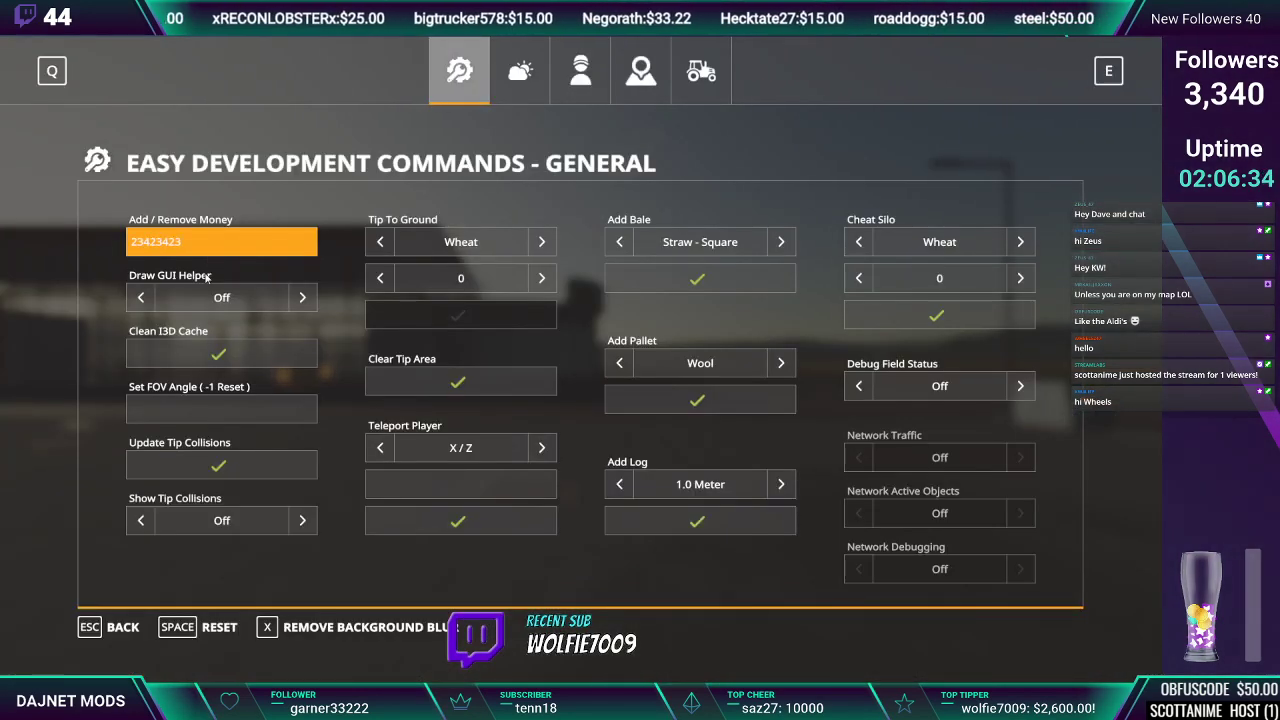
key("Return")
key("Escape")
Buy the land plot around the shop, south of field 17, on the lands map and return to the game
key("Escape")
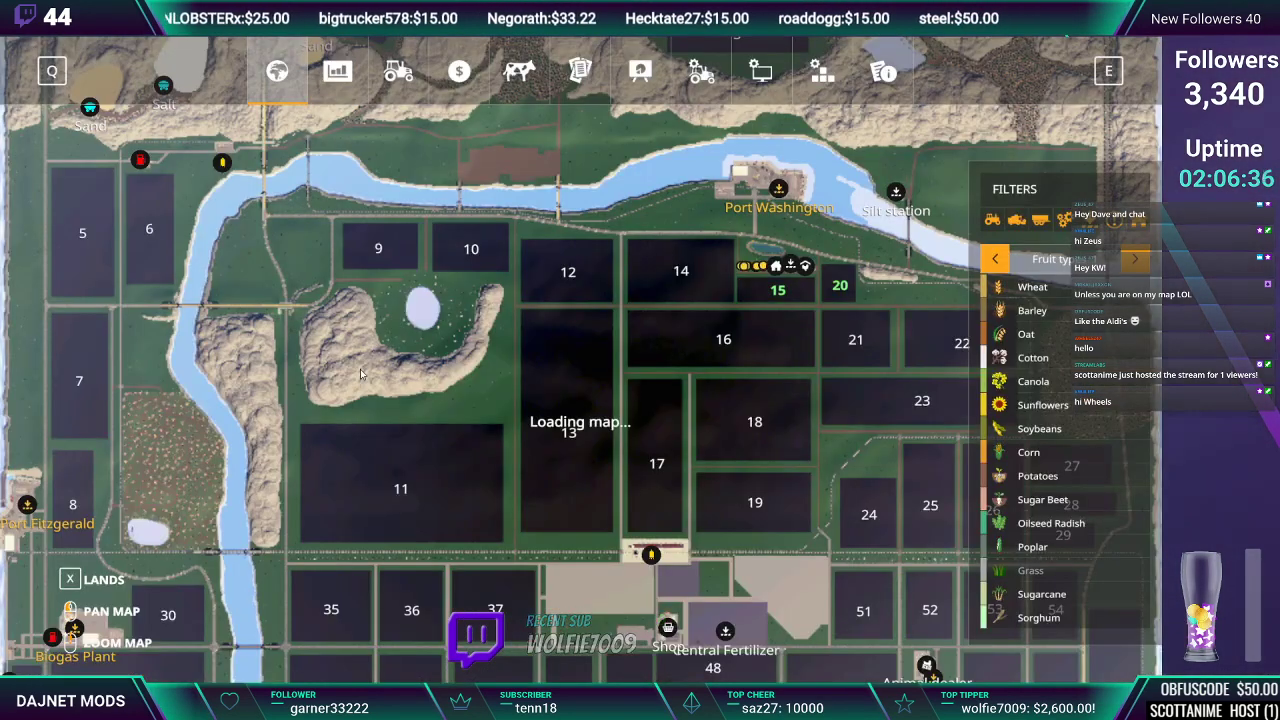
key("x")
left_click(571, 565)
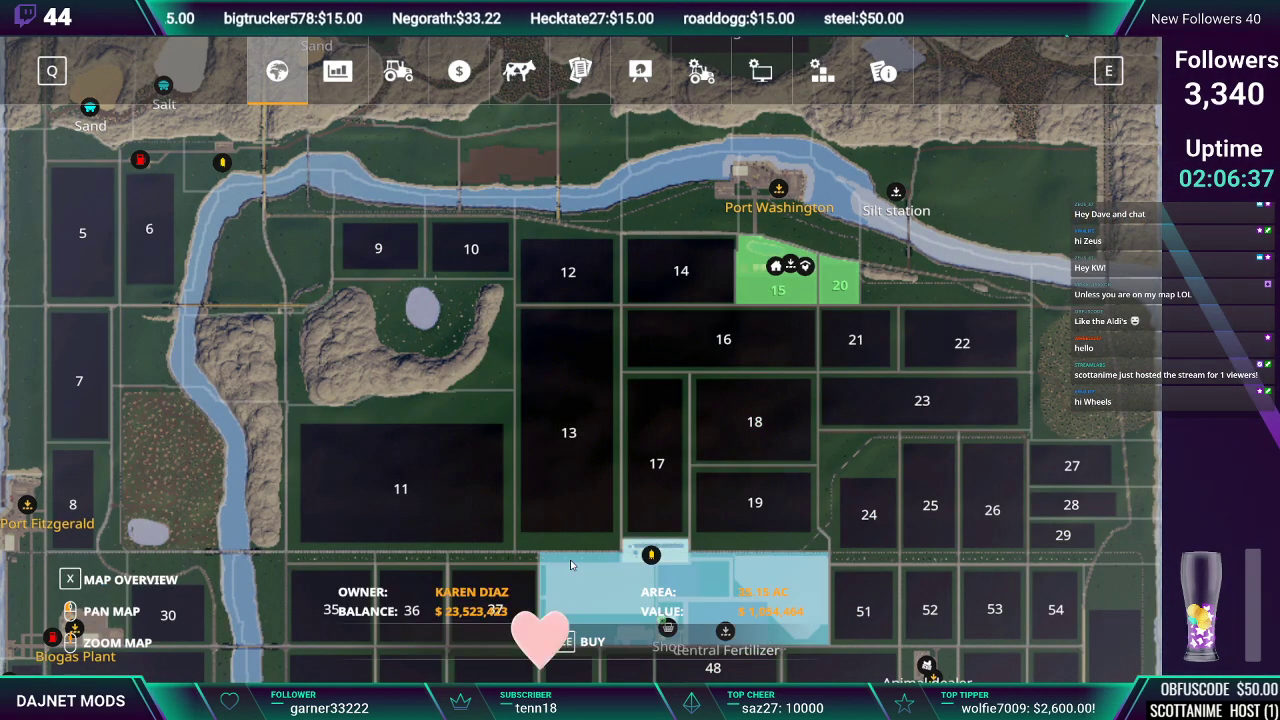
left_click(590, 640)
left_click(415, 462)
key("Escape")
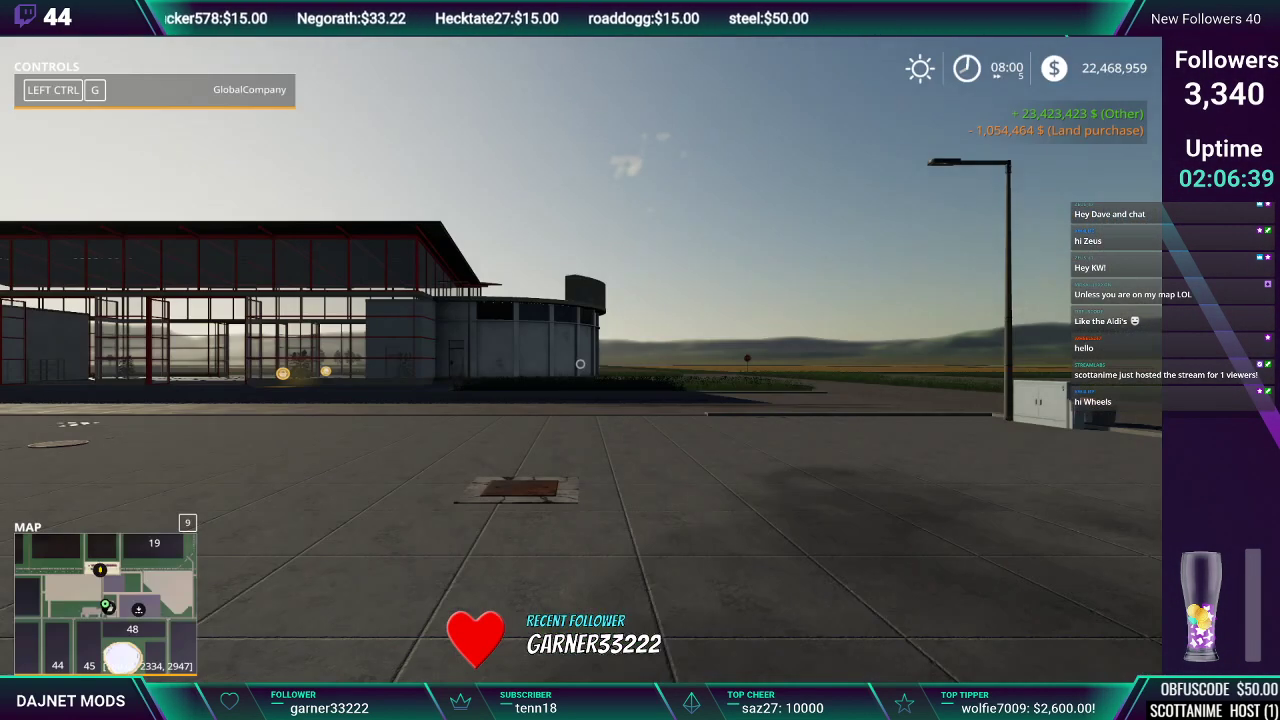
Buy the Fruit Exchange from the PV Food Factories placeables and place it on the paved area of the purchased plot
key("p")
left_click(671, 70)
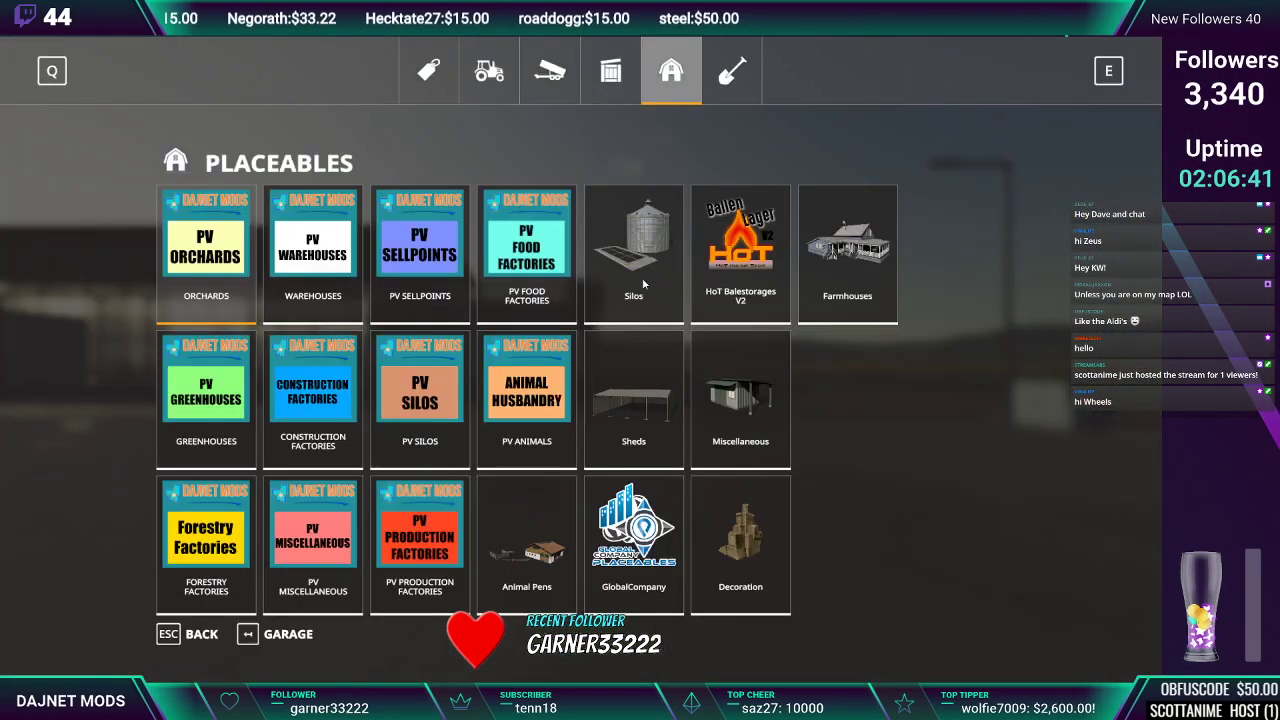
left_click(527, 240)
left_click(1062, 363)
left_click(1062, 363)
left_click(1062, 363)
left_click(1061, 364)
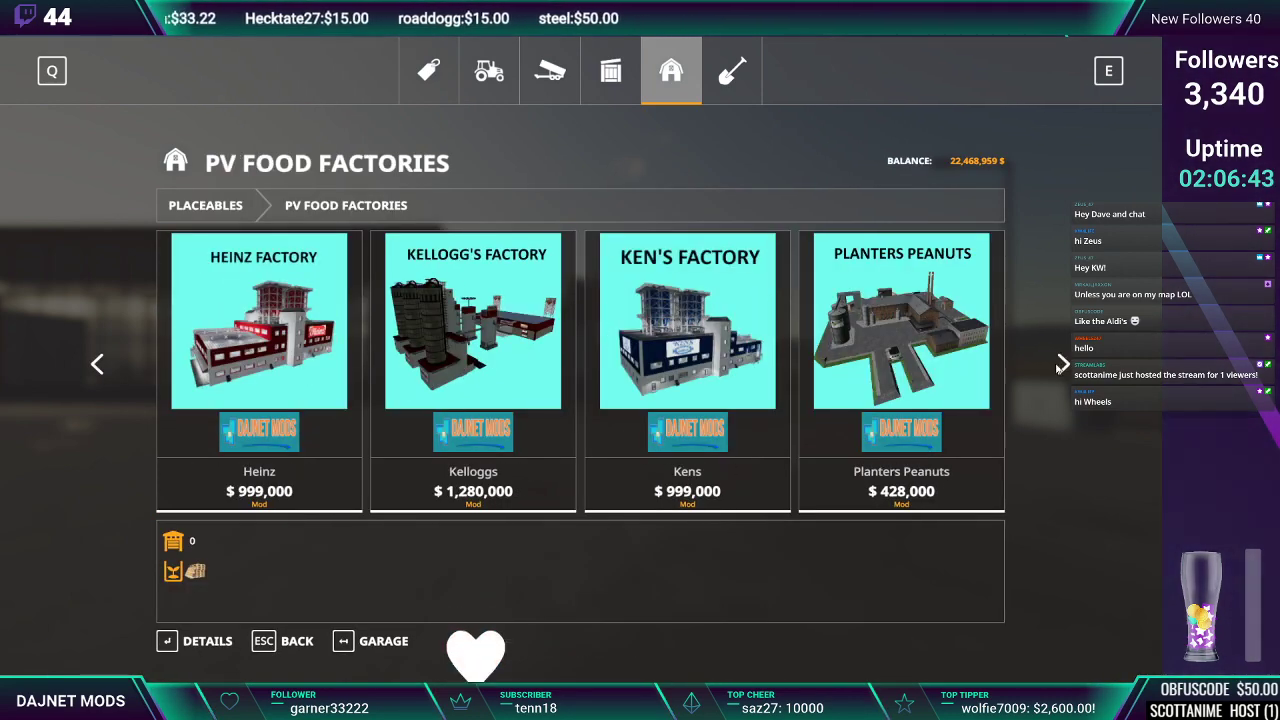
left_click(1066, 367)
double_click(919, 371)
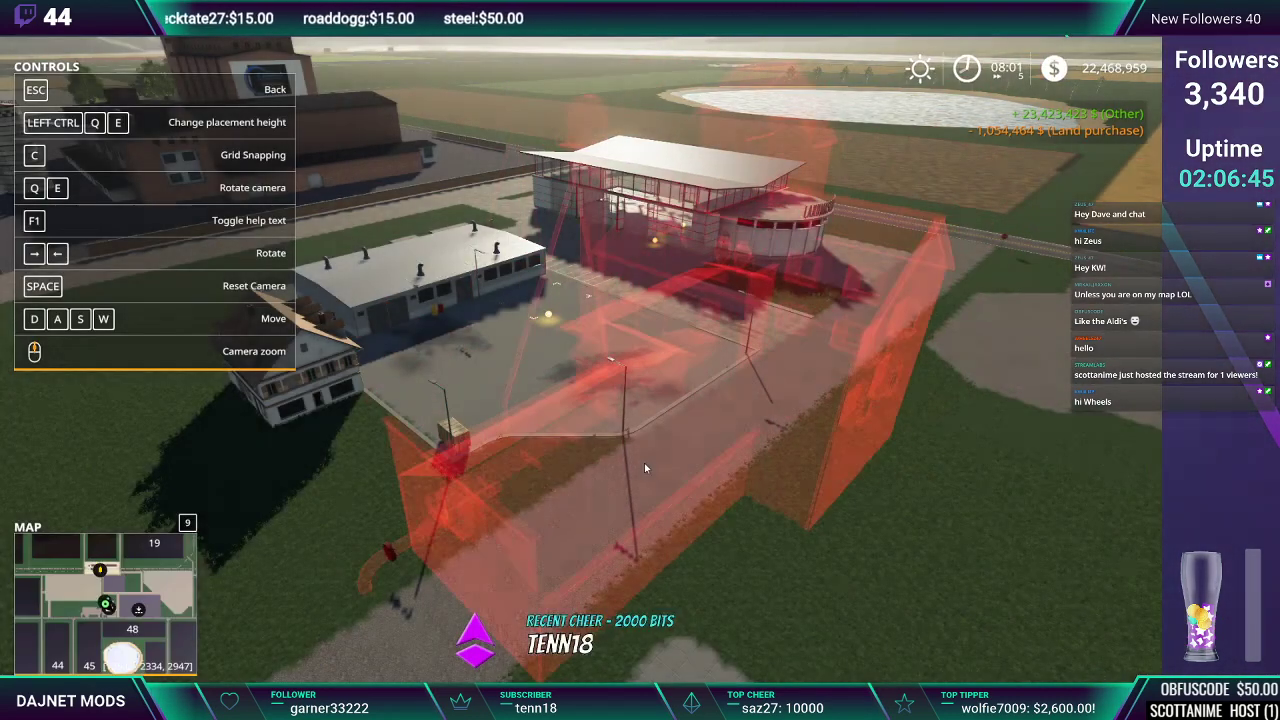
key("s")
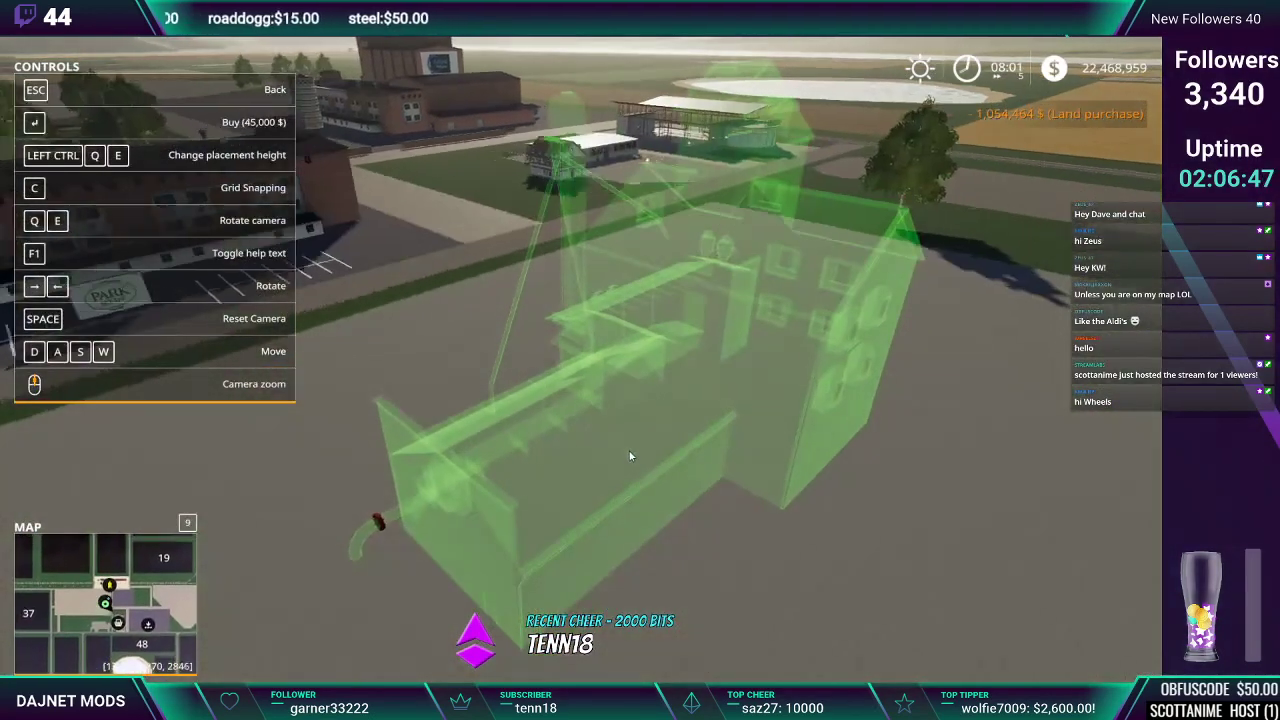
left_click(606, 361)
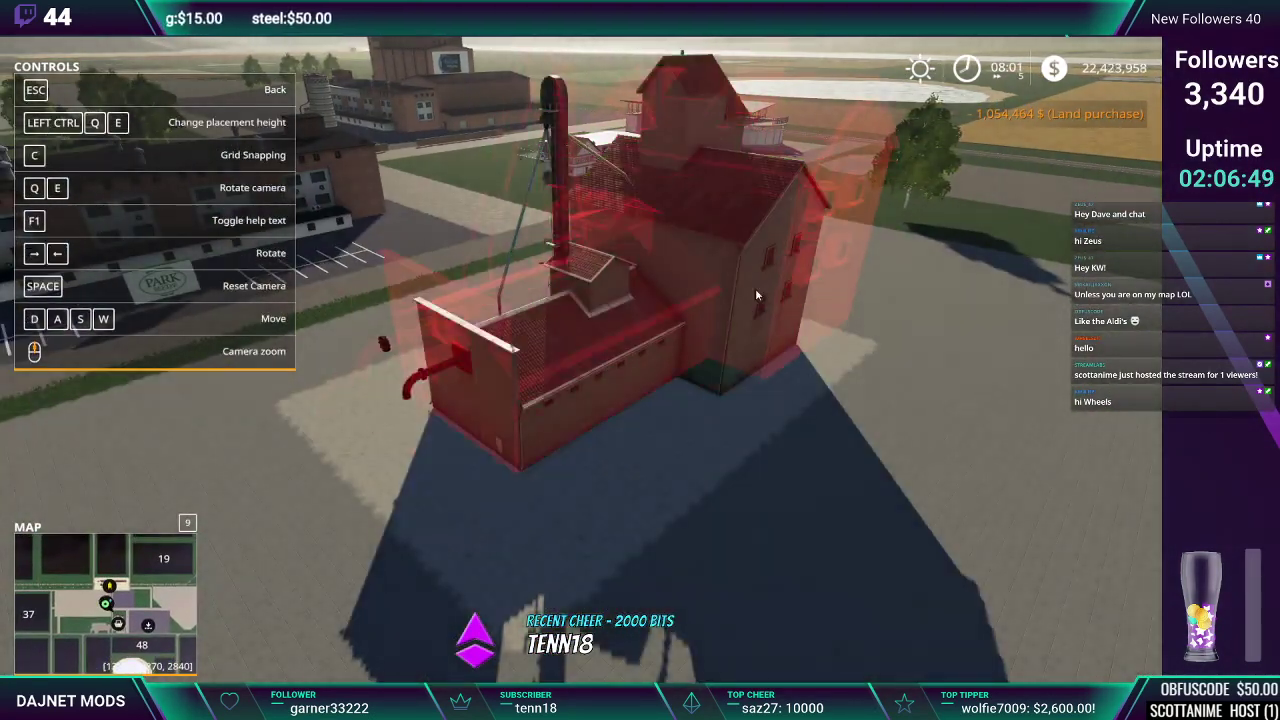
Leave placement mode and the construction menus, and walk across the pavement to the newly placed Fruit Exchange
key("Escape")
key("Escape")
key("Escape")
key("w")
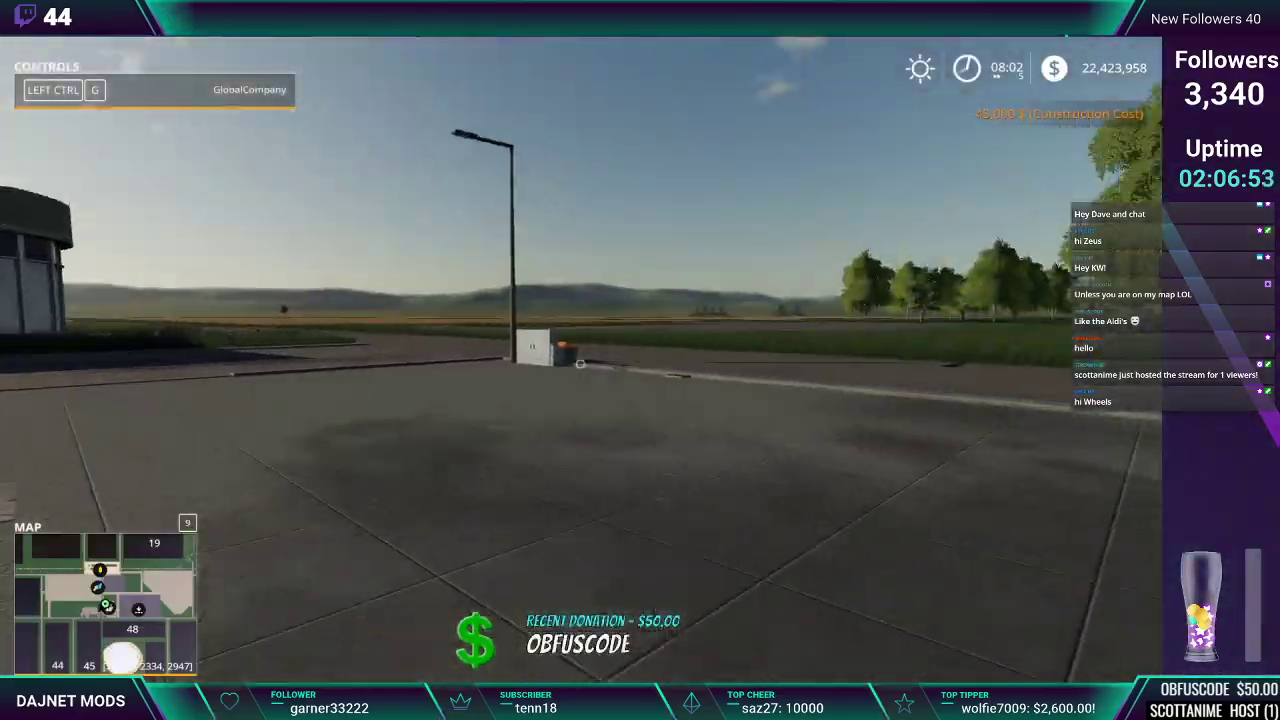
key("w")
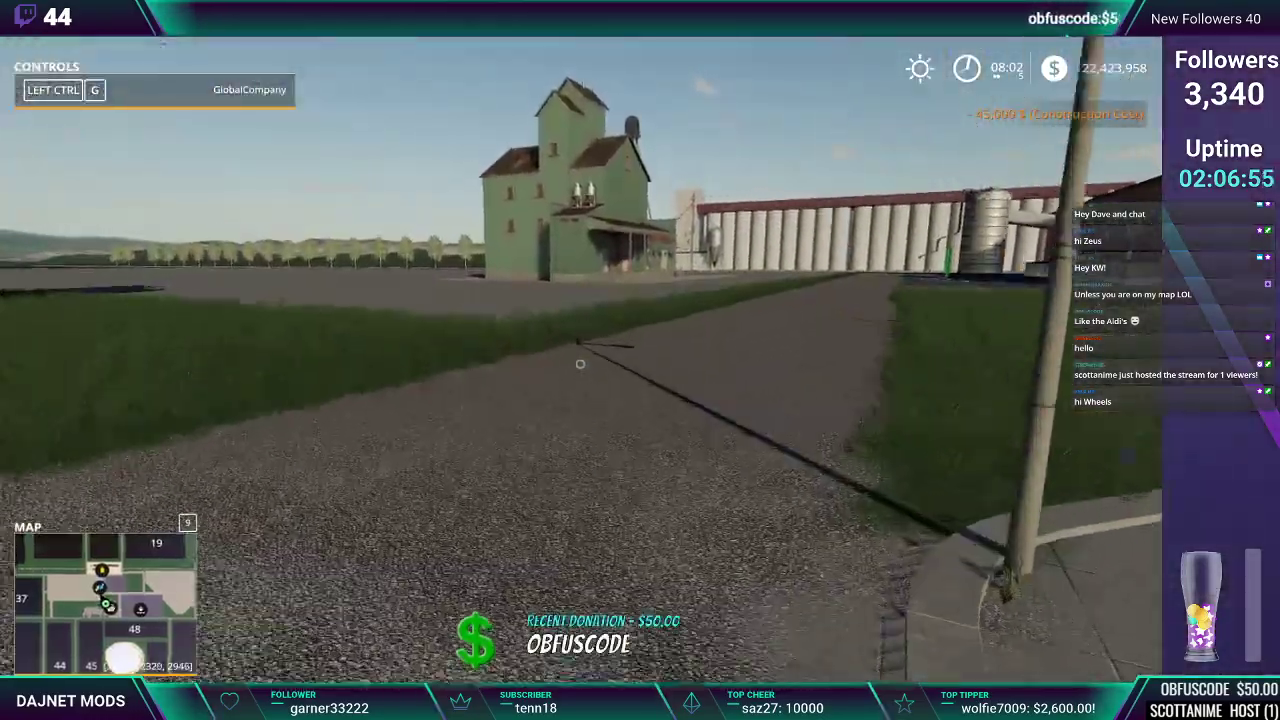
key("w")
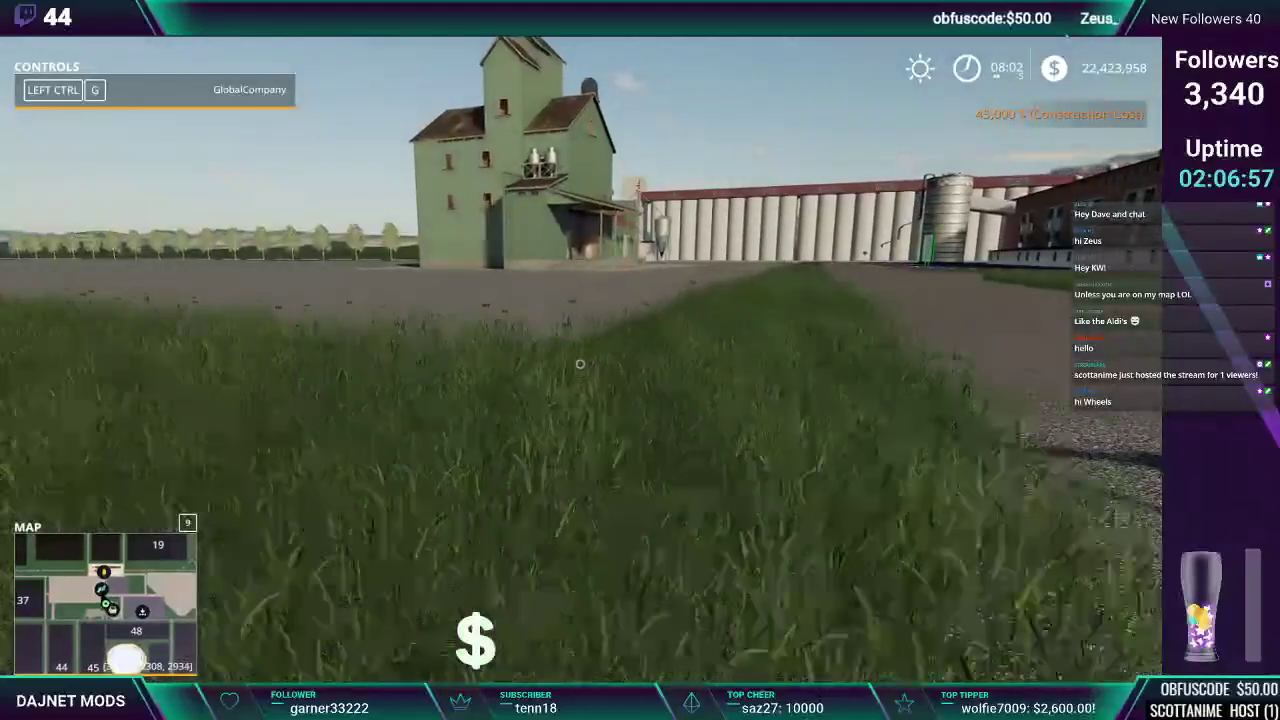
key("w")
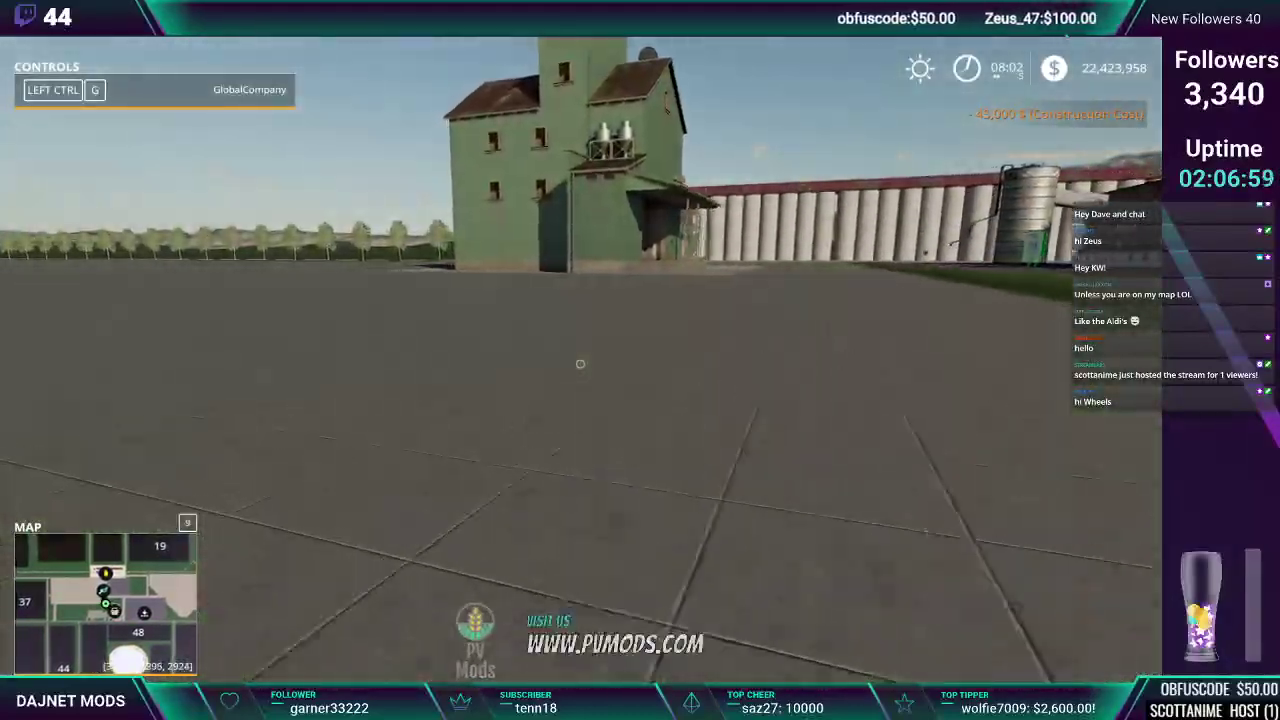
key("w")
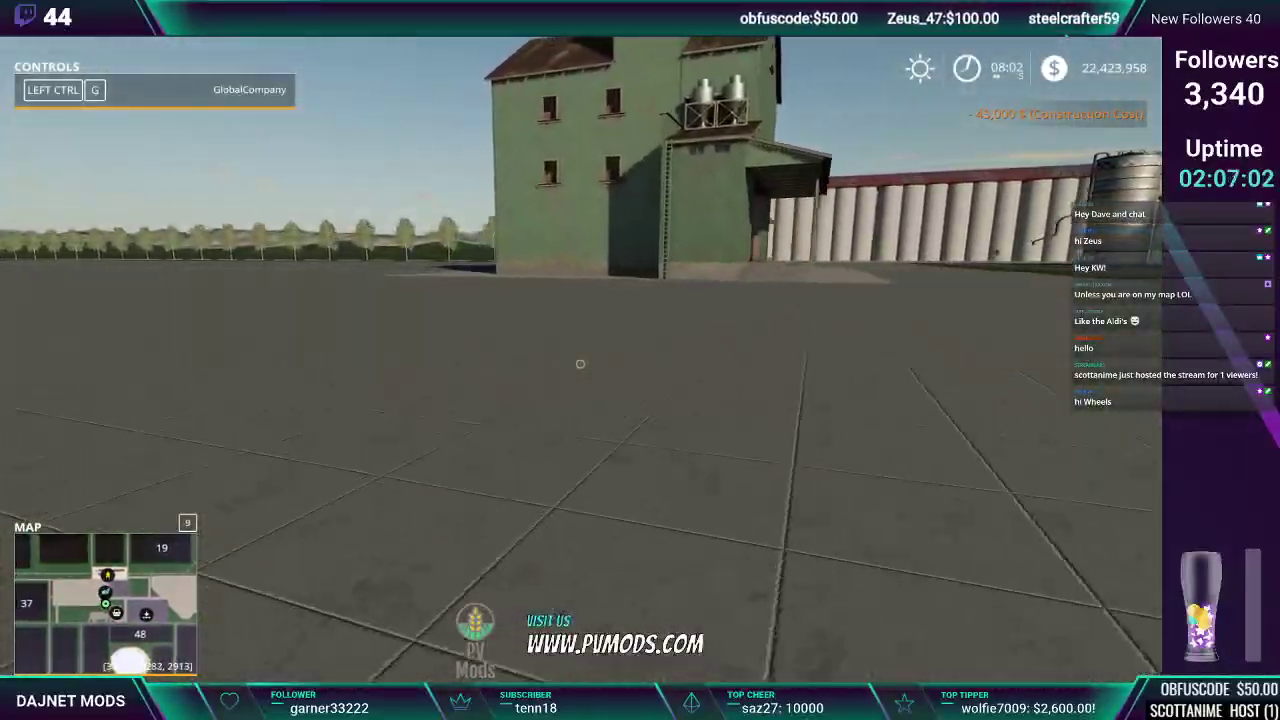
key("w")
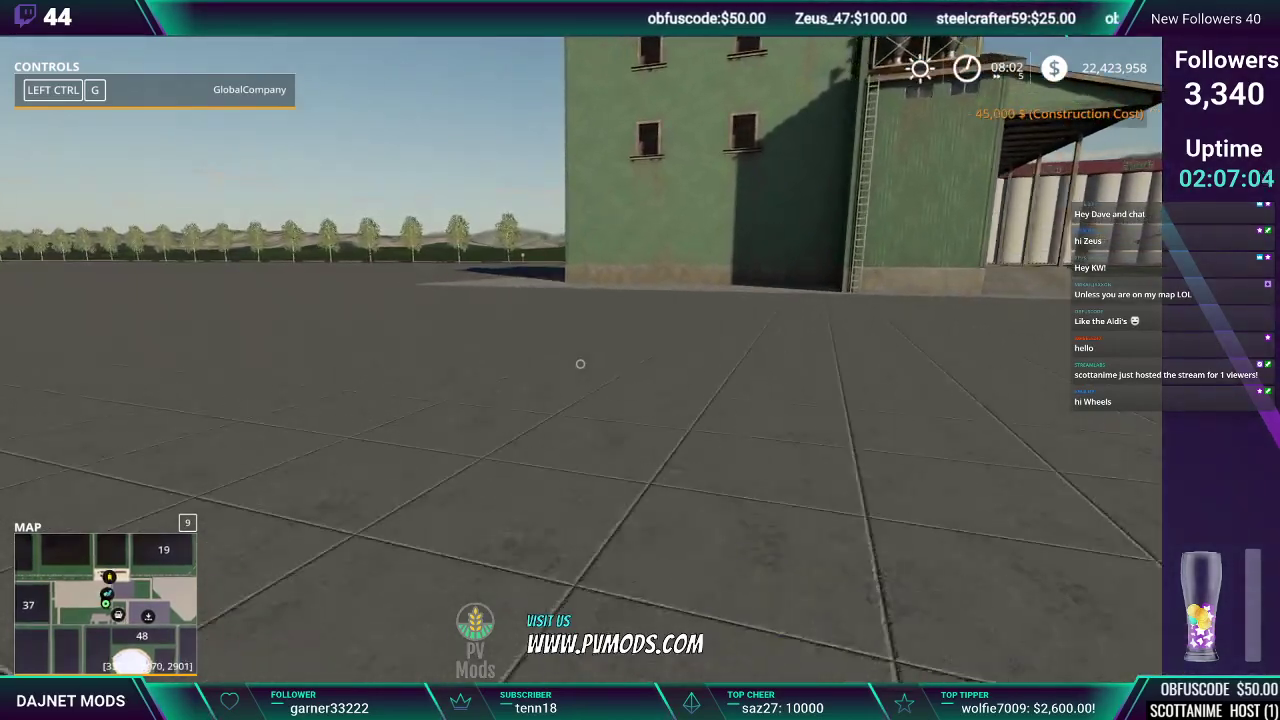
Walk around the Fruit Exchange and examine its shaded side wall, red outlet pipe, and loading dock with sliding doors
key("w")
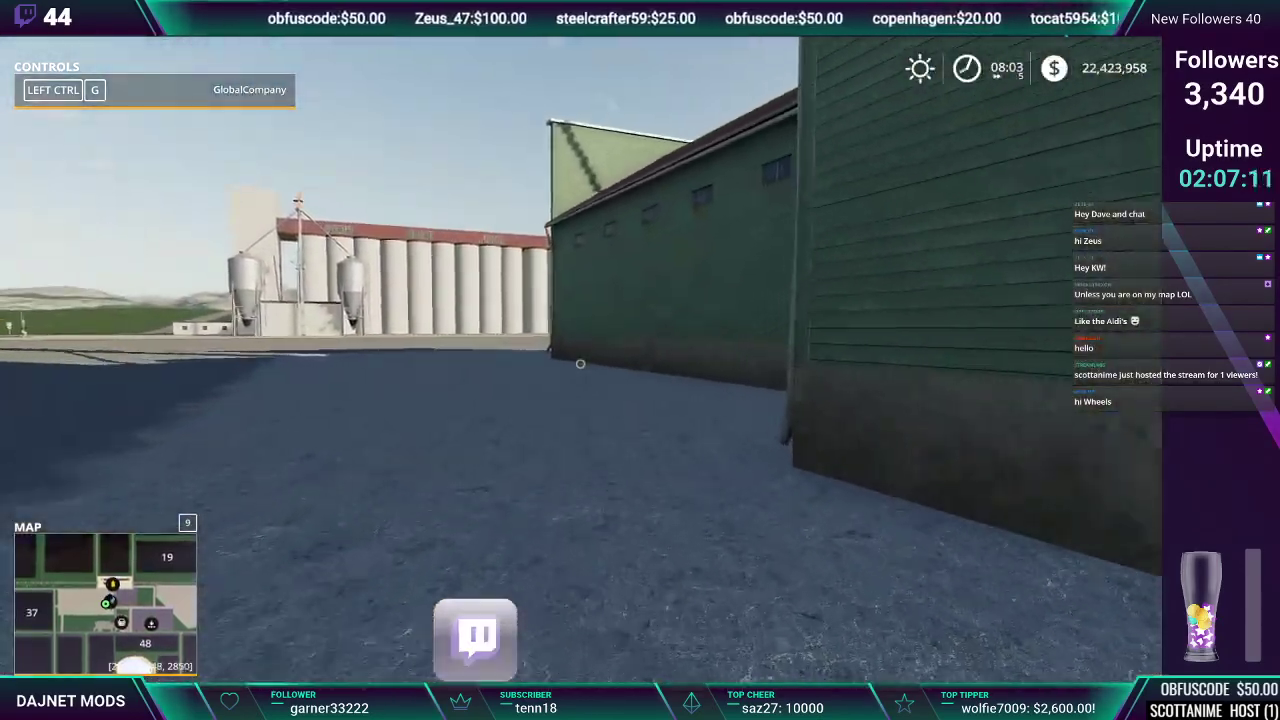
key("w")
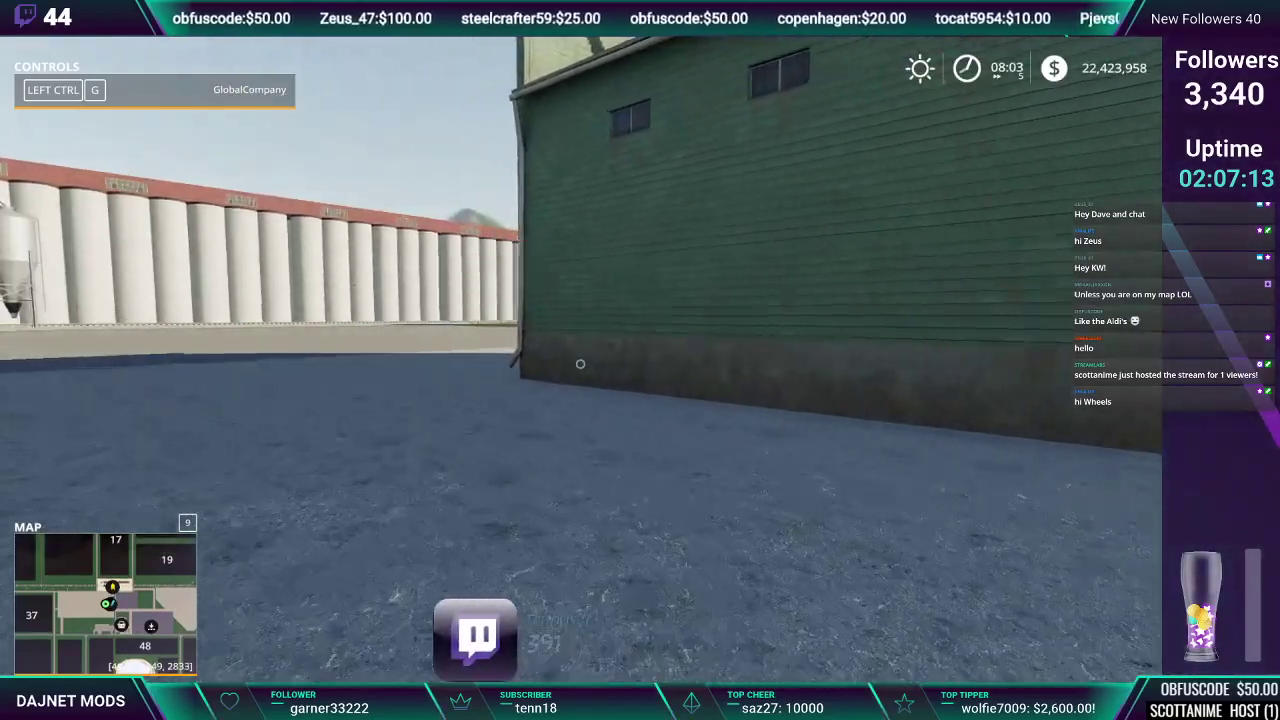
key("w")
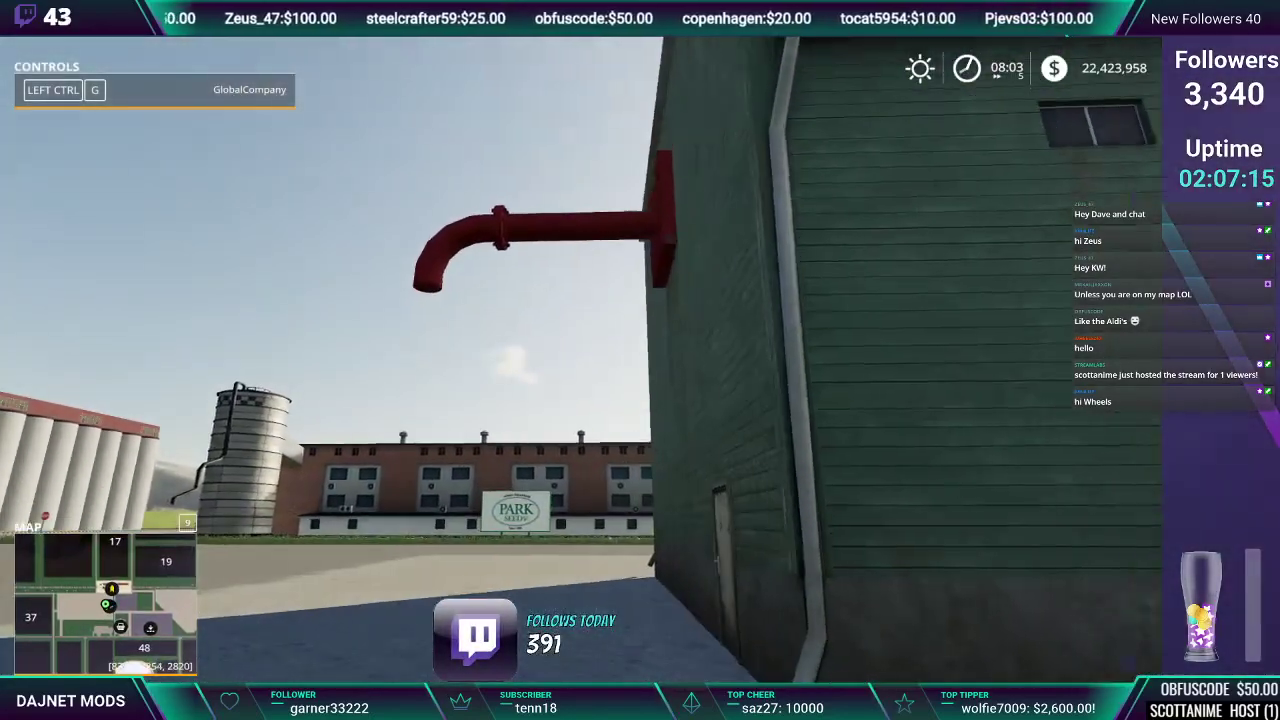
key("w")
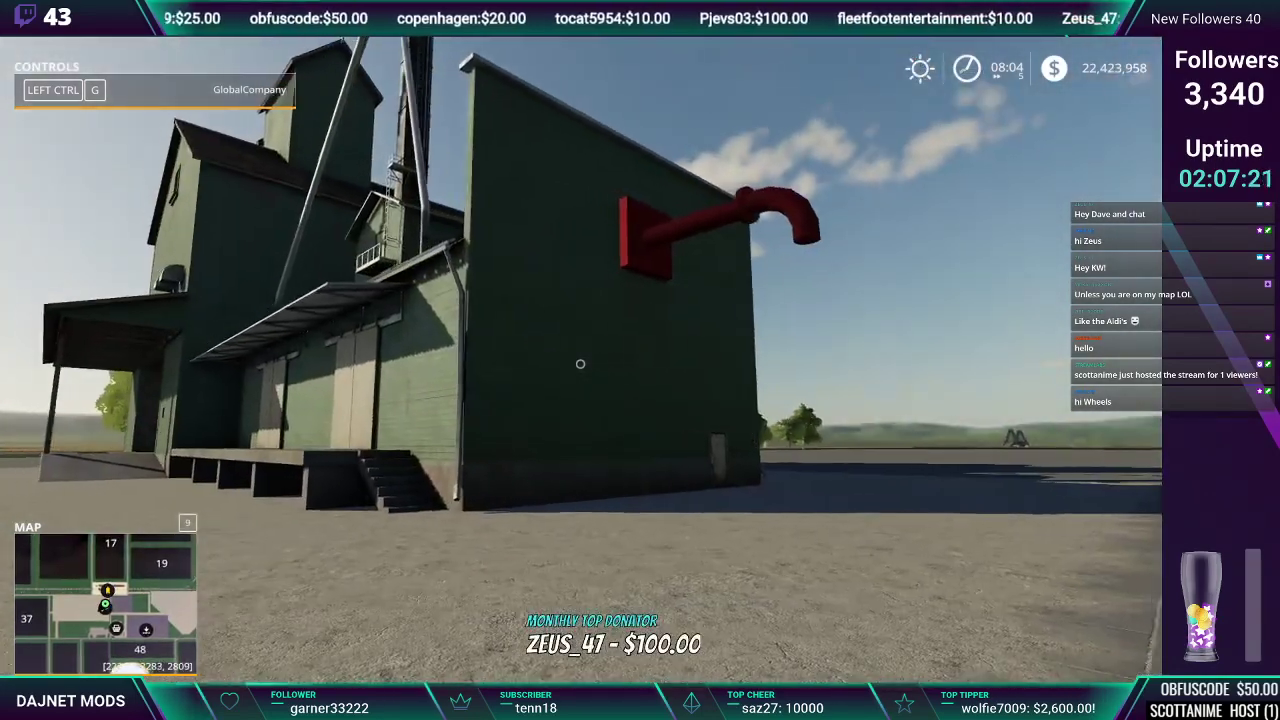
key("w")
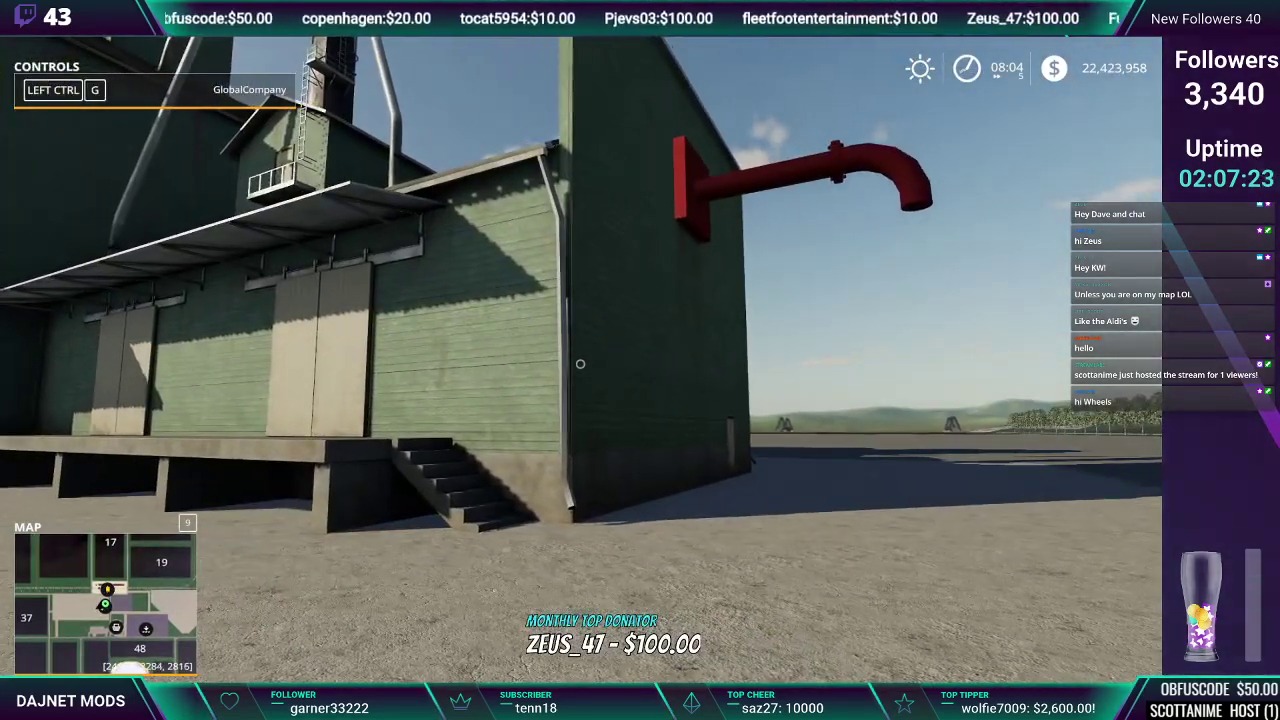
key("d")
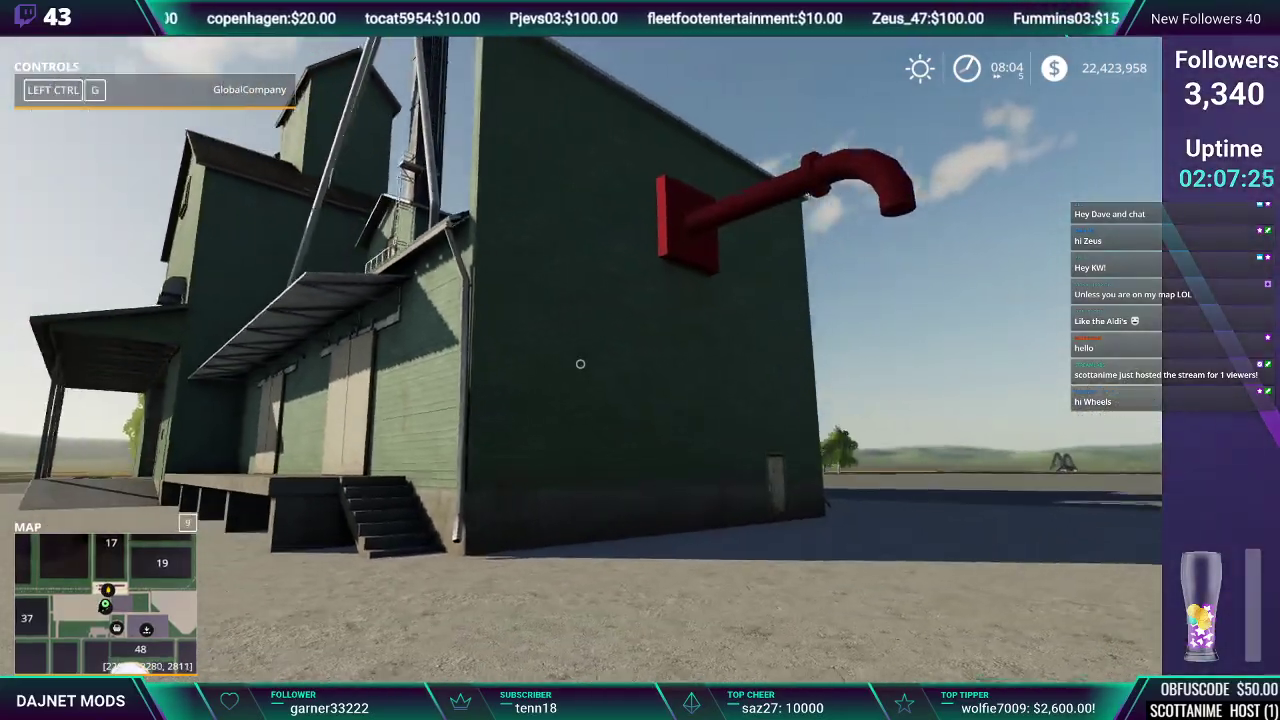
key("w")
key("w")
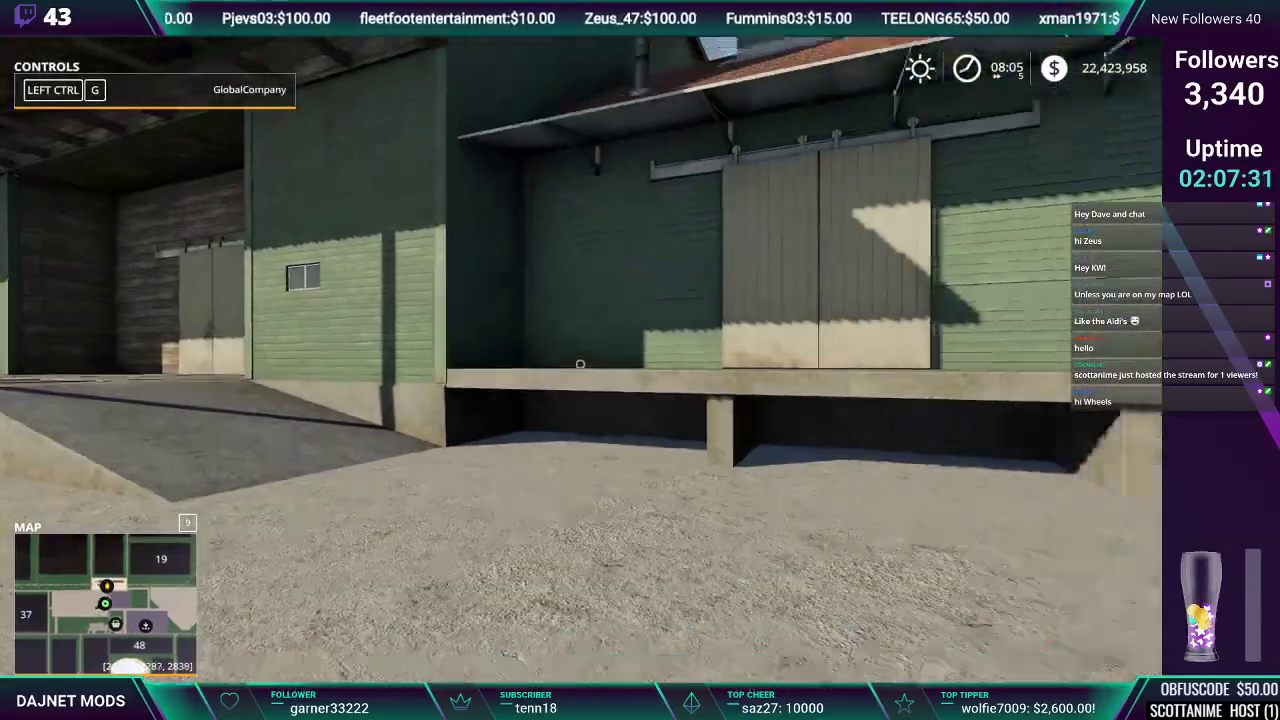
key("s")
key("d")
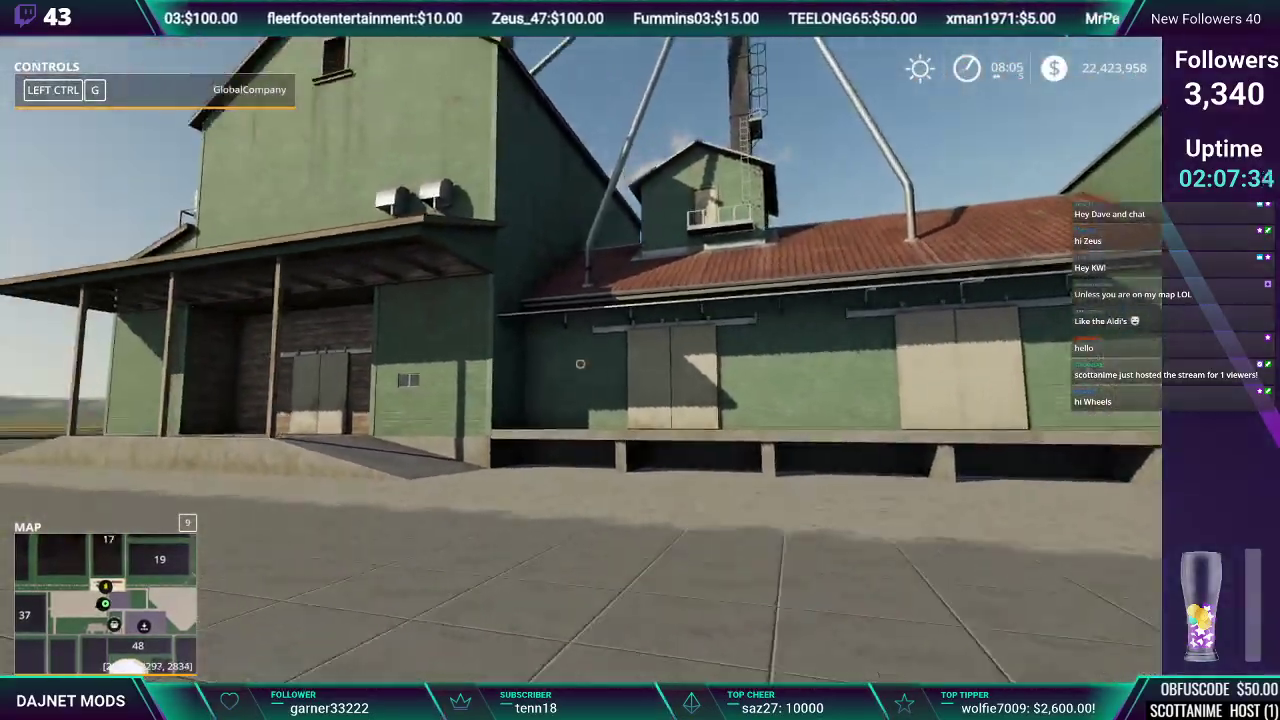
key("d")
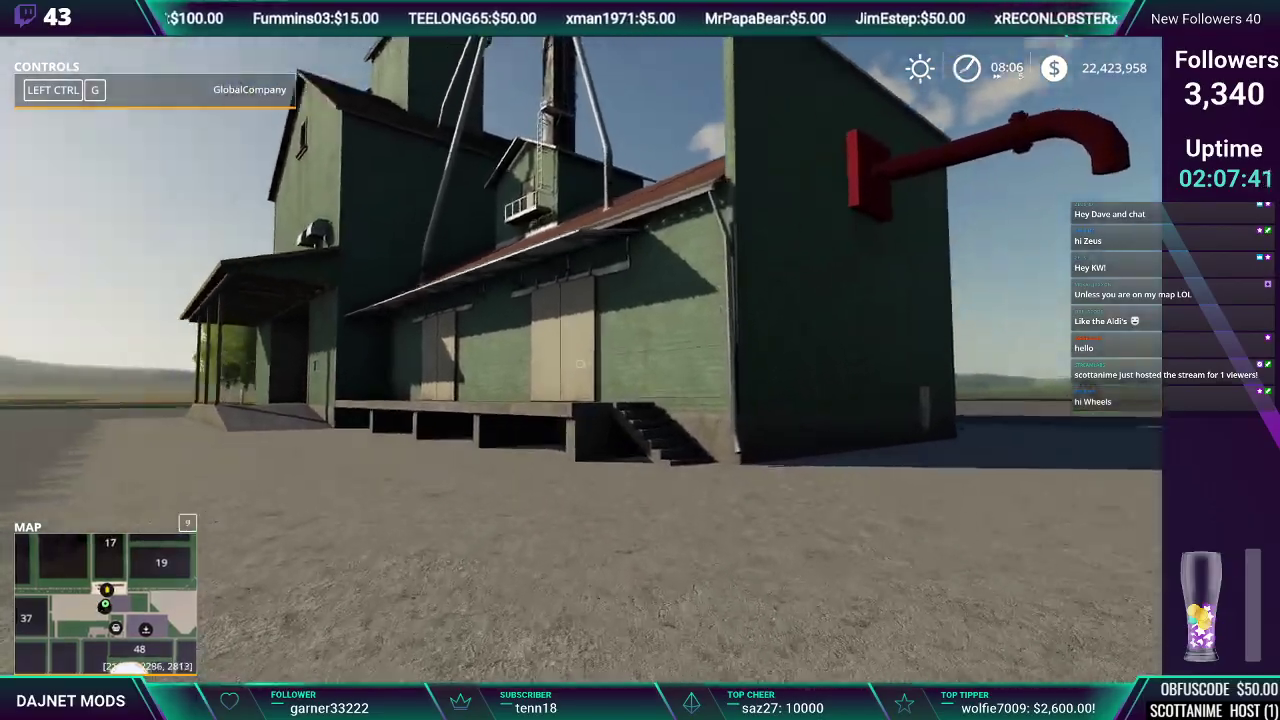
Examine the Fruit Exchange's dock walkway, ramp, unloading grates and covered porch up close, and its front facade from a distance
key("w")
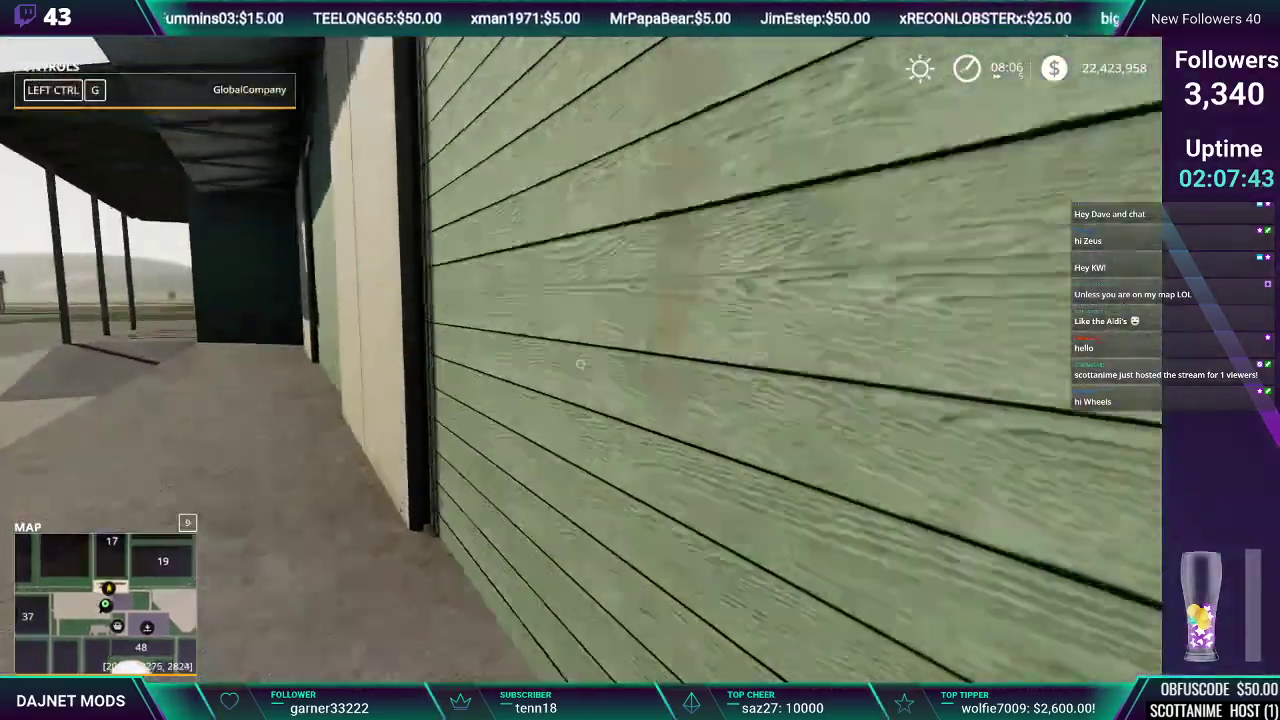
key("w")
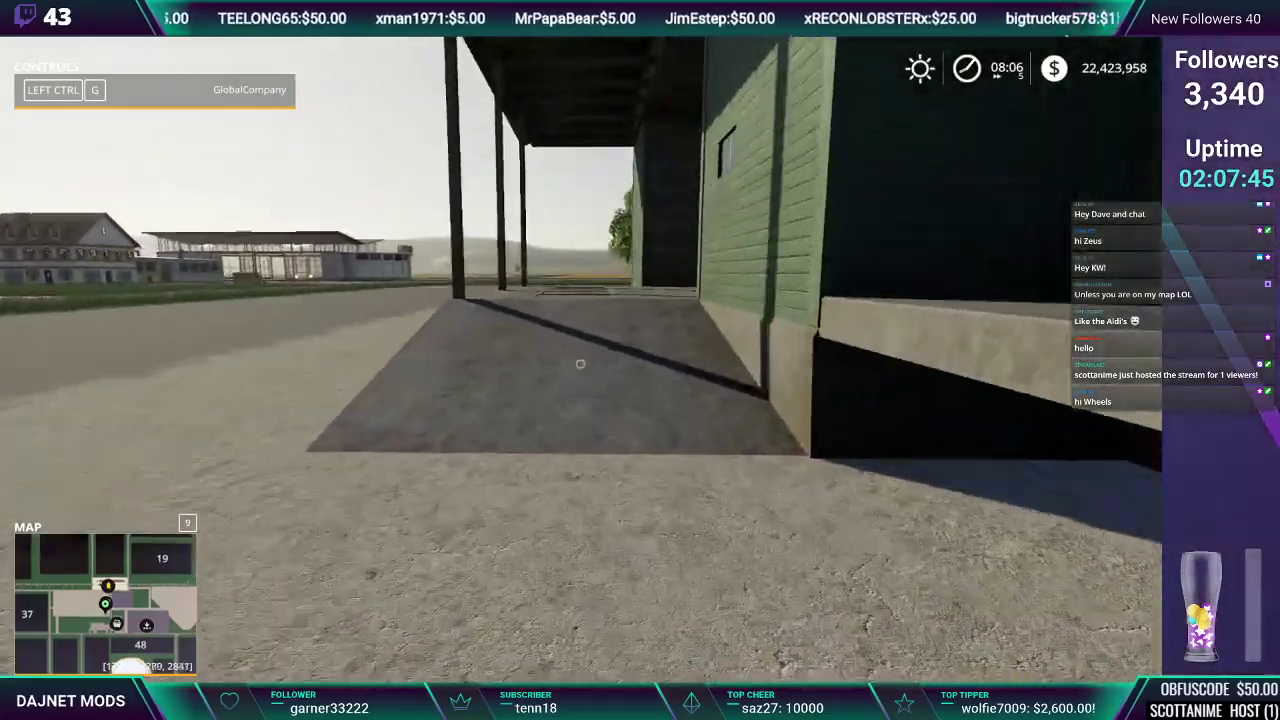
key("w")
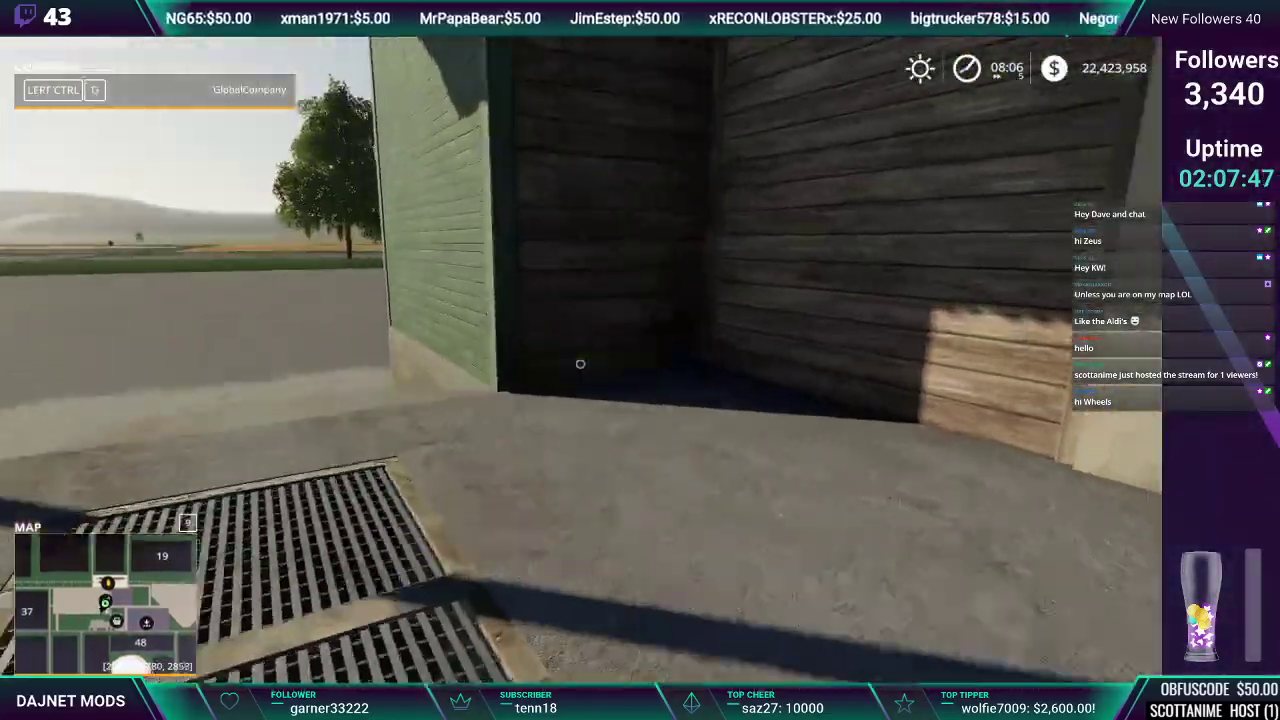
key("w")
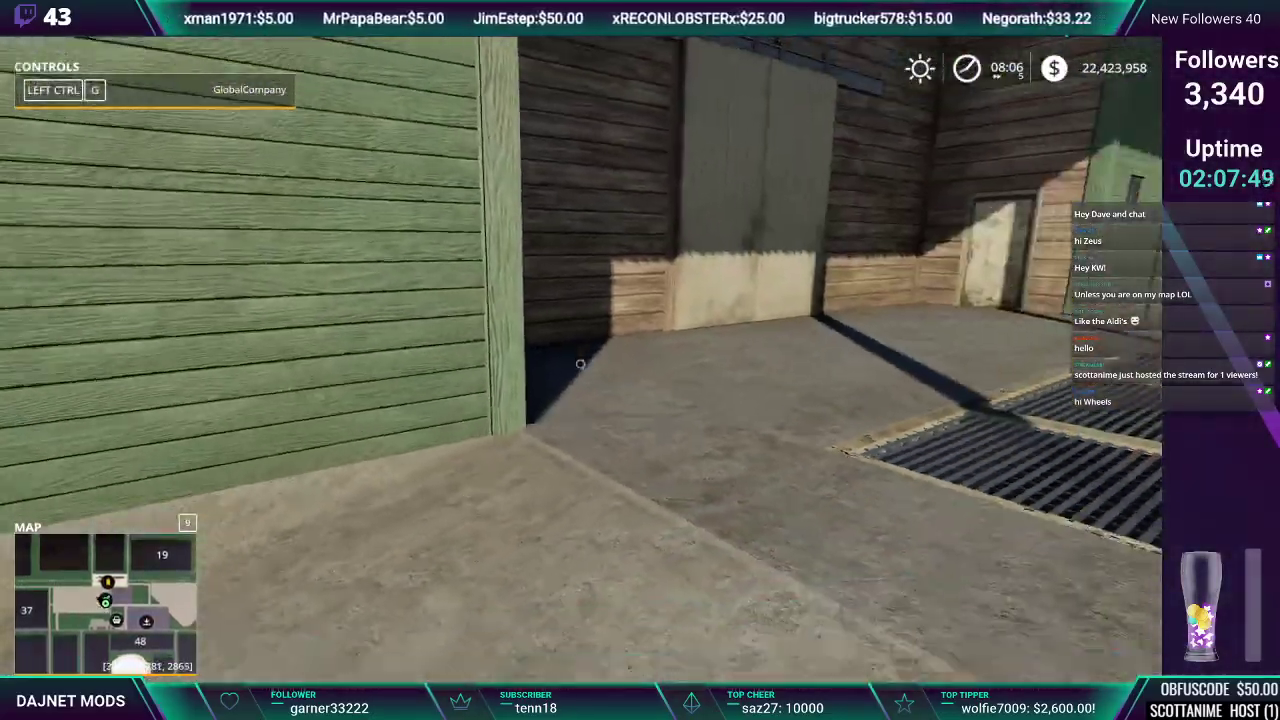
key("d")
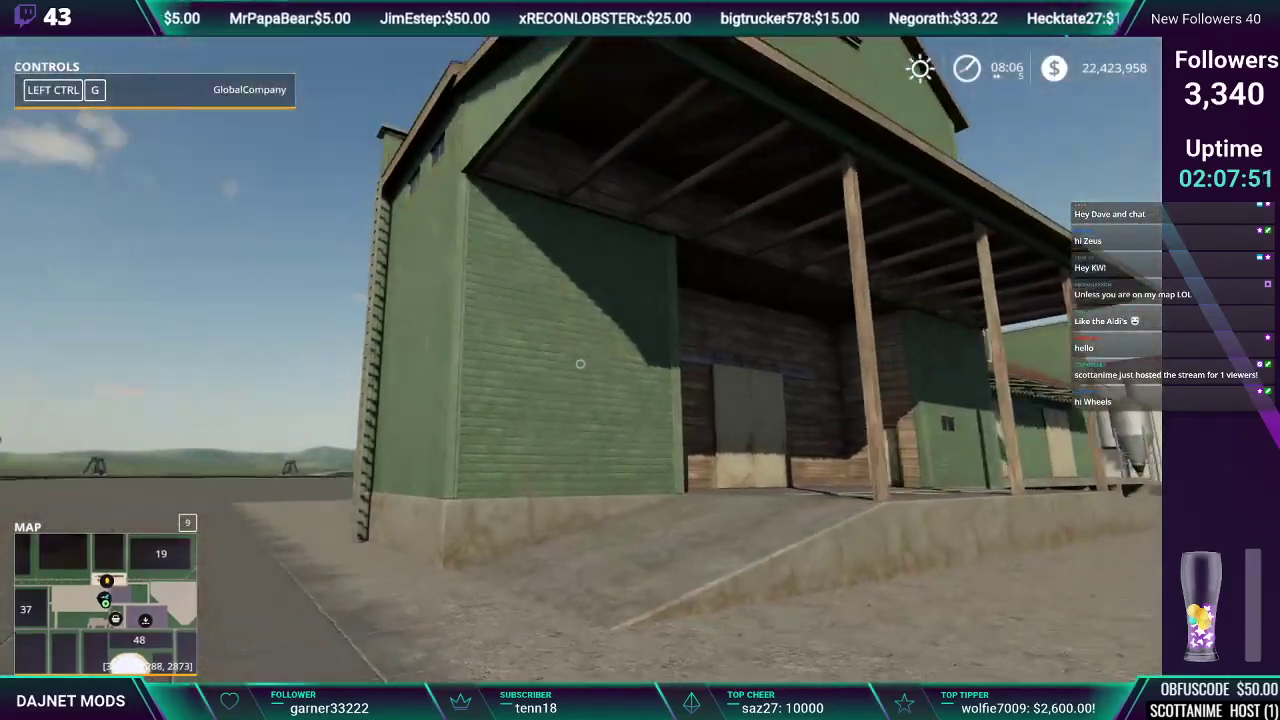
key("w")
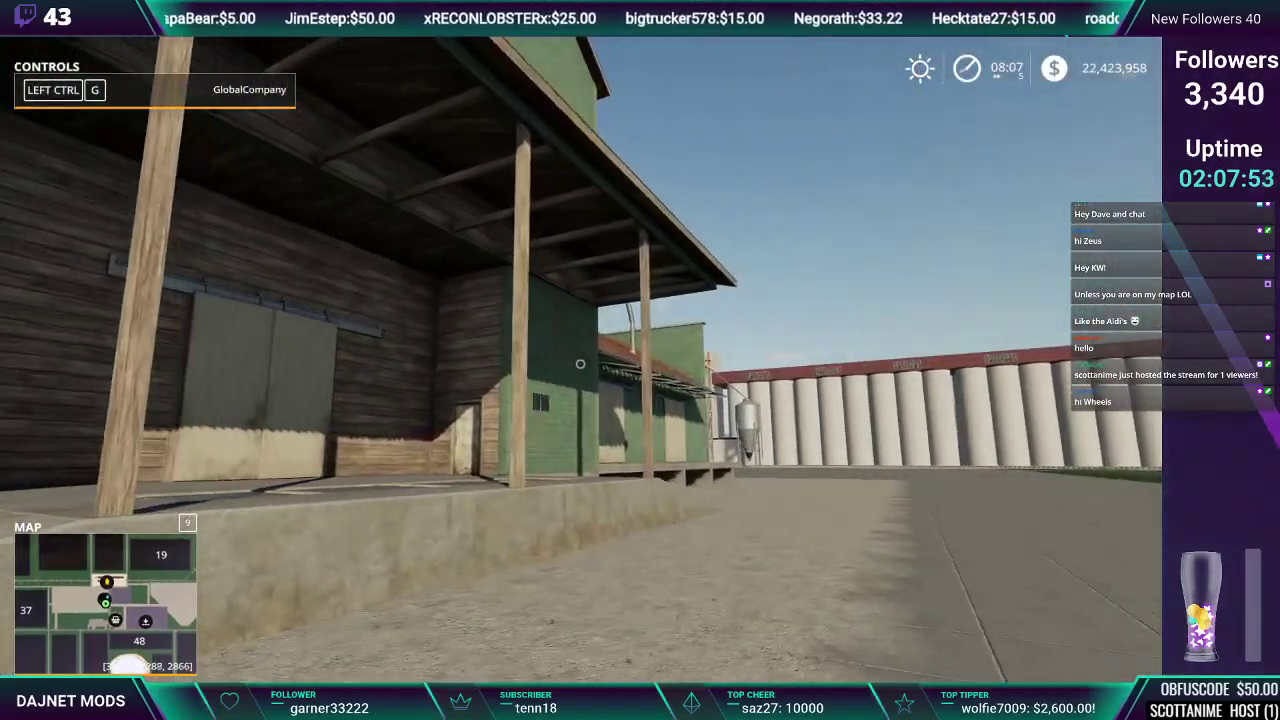
key("s")
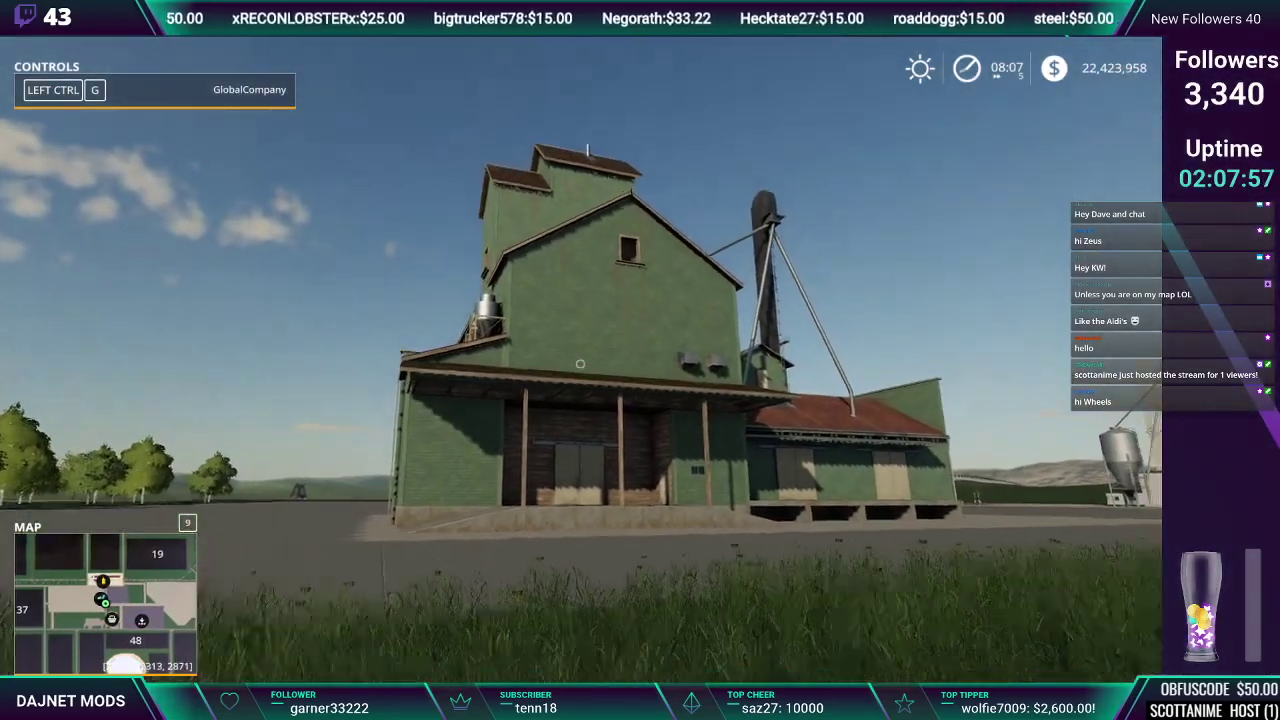
key("w")
key("d")
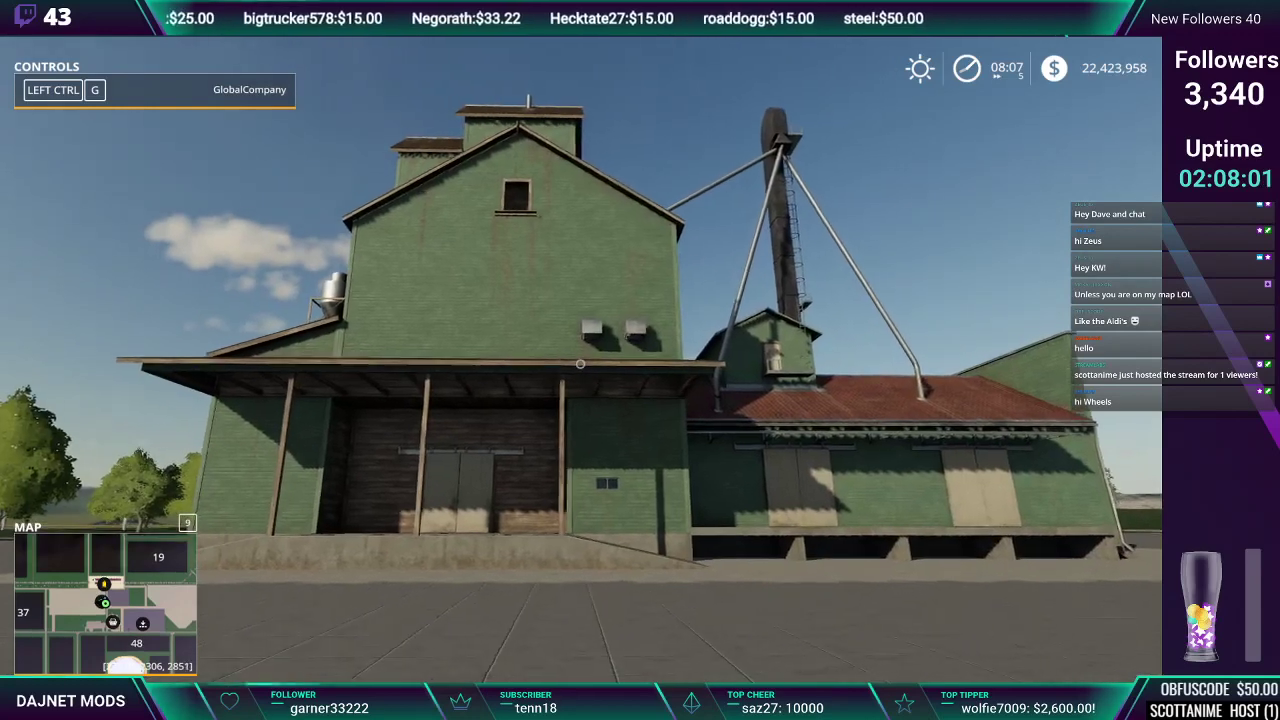
Quit the current game without saving and exit Farming Simulator 19 to the desktop
key("Escape")
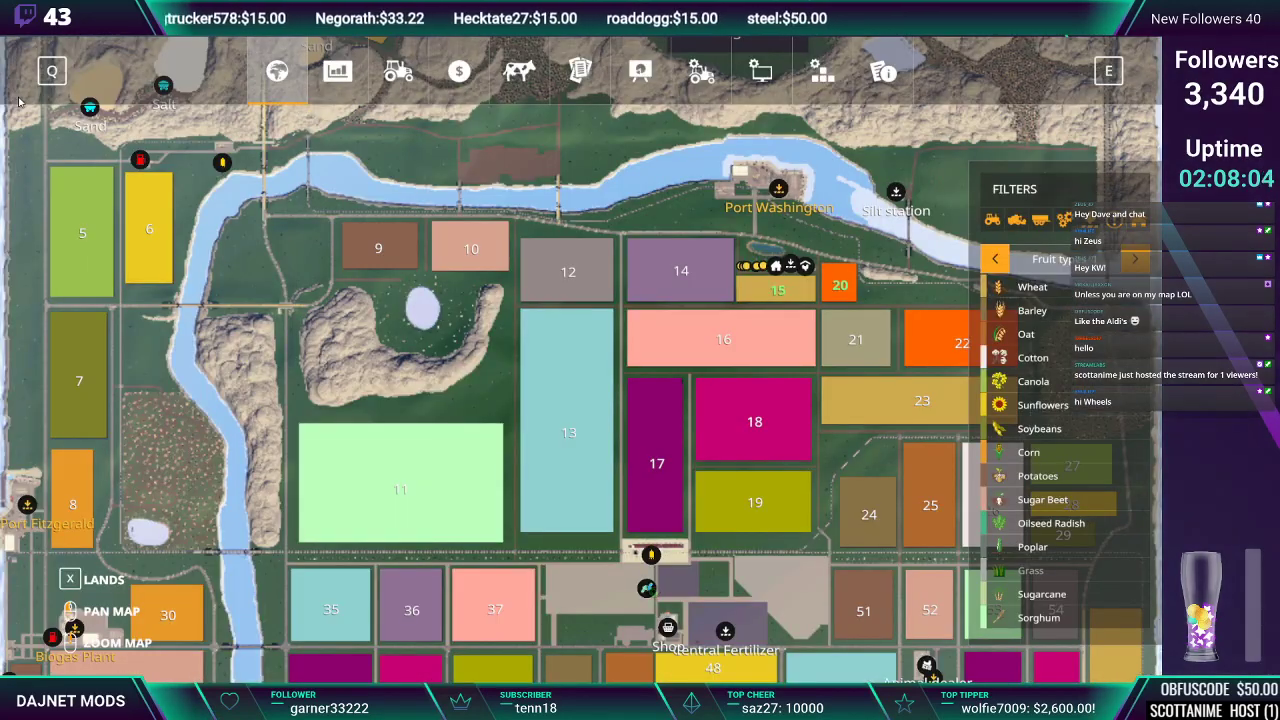
key("q")
left_click(345, 627)
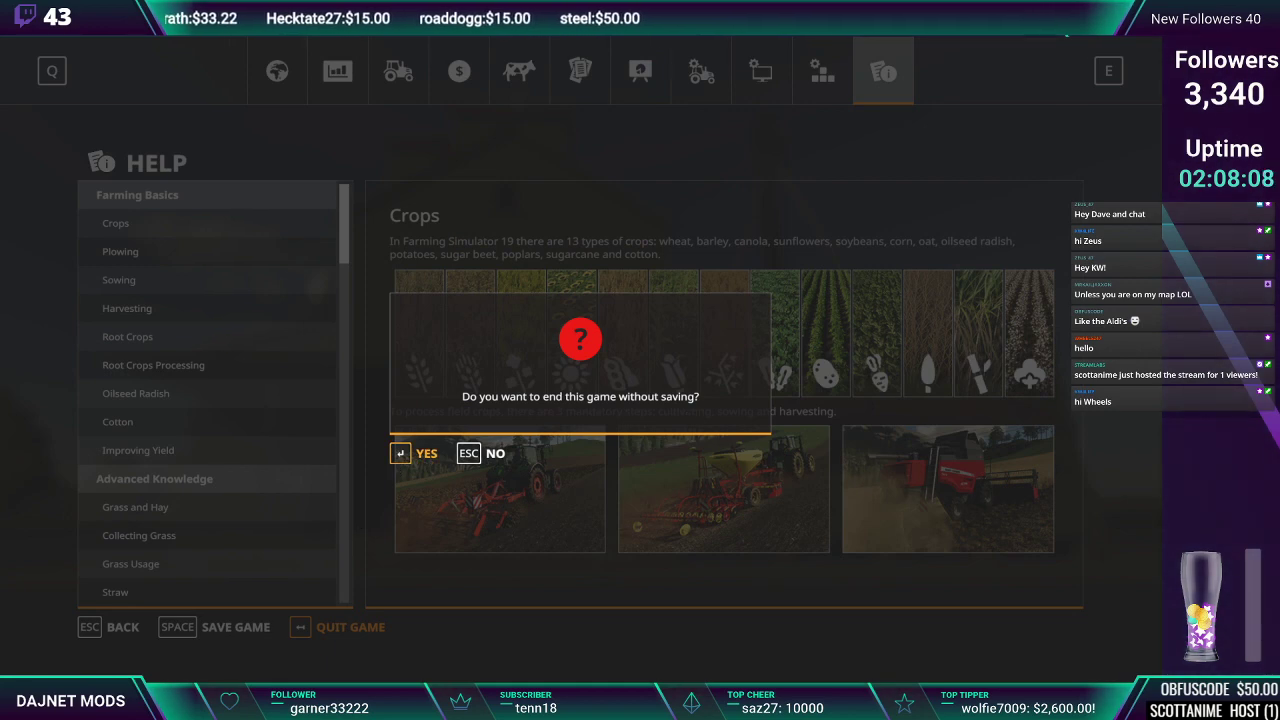
key("Return")
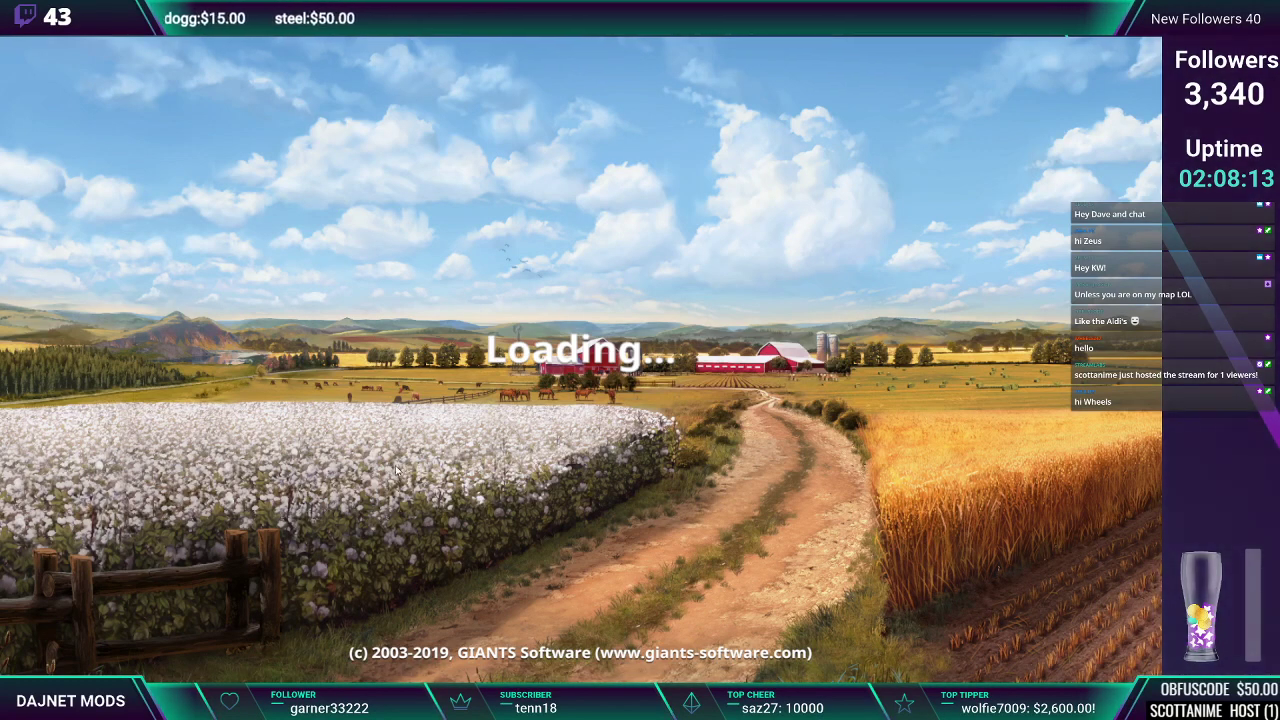
left_click(172, 611)
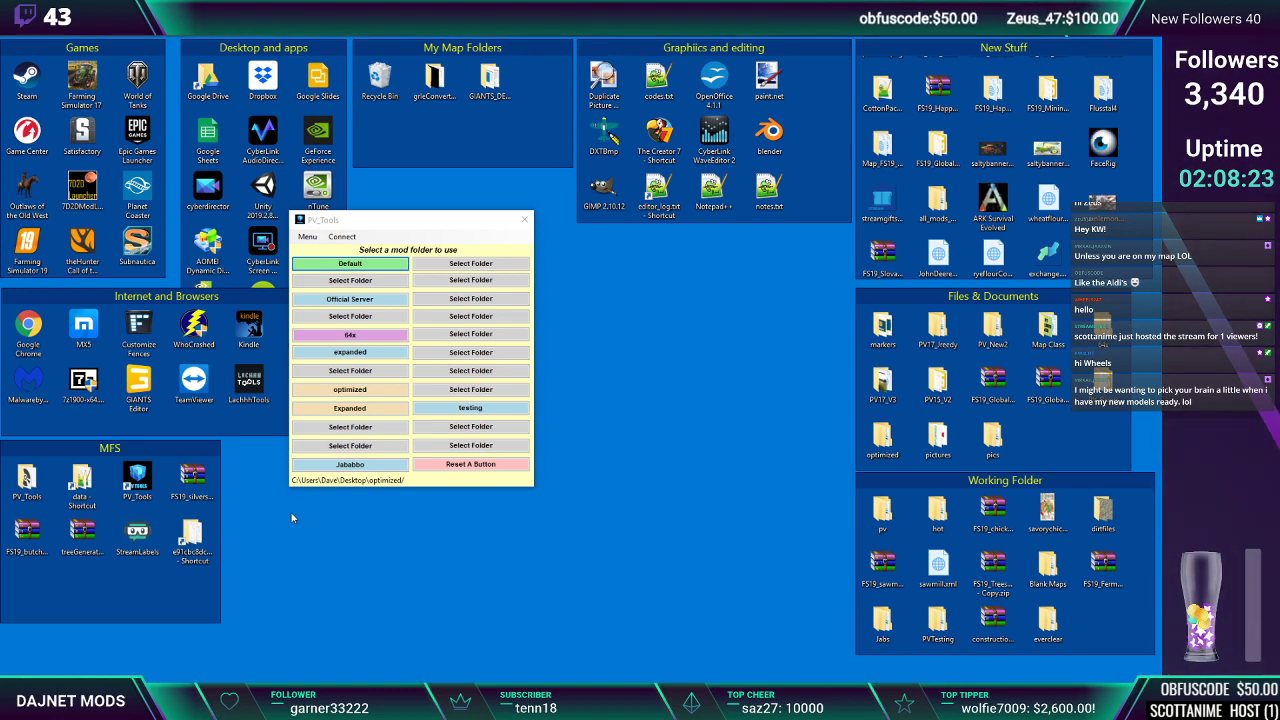
Close the Farming Simulator 19 data folder window and bring up the optimized mods folder
mouse_move(607, 677)
mouse_move(668, 678)
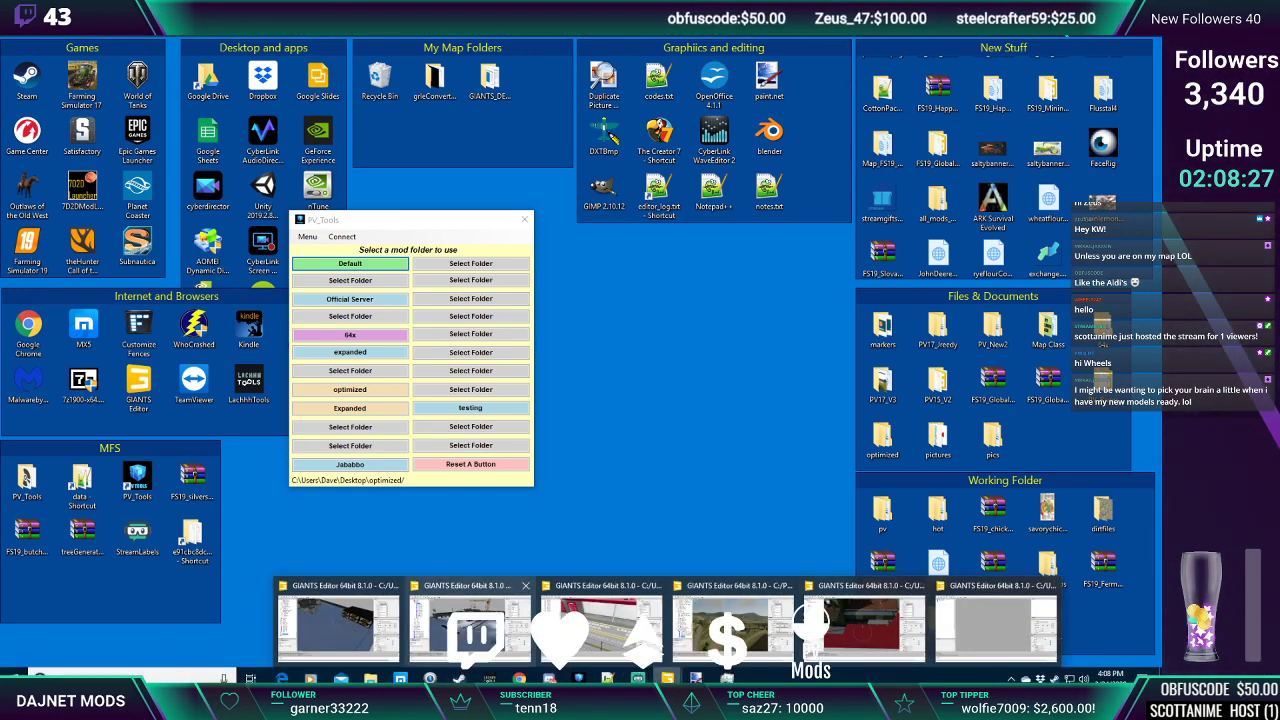
mouse_move(370, 678)
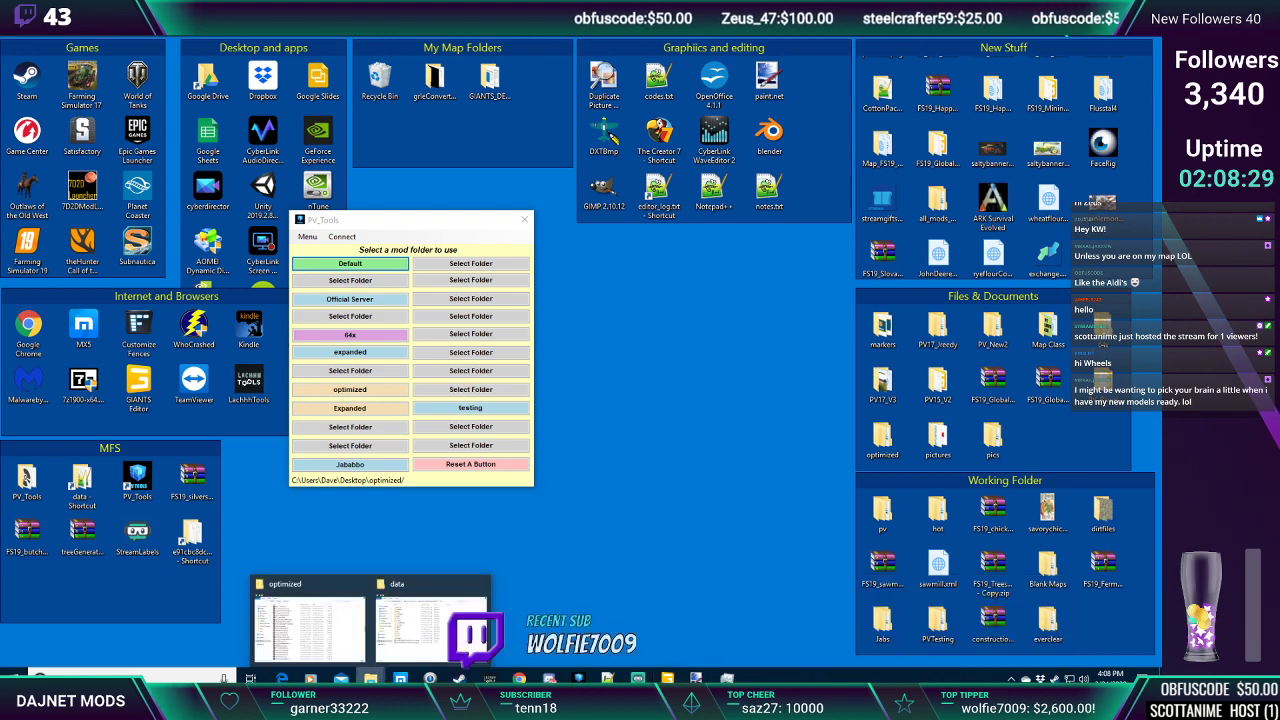
left_click(413, 596)
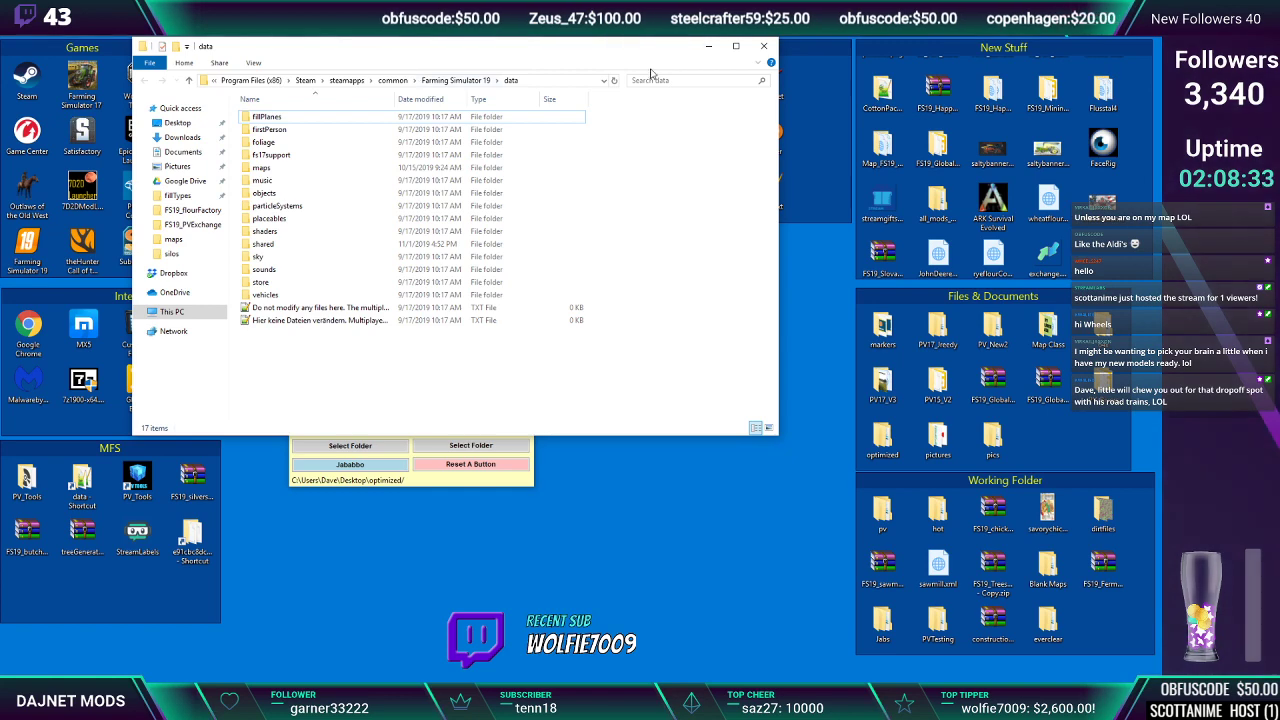
left_click(746, 50)
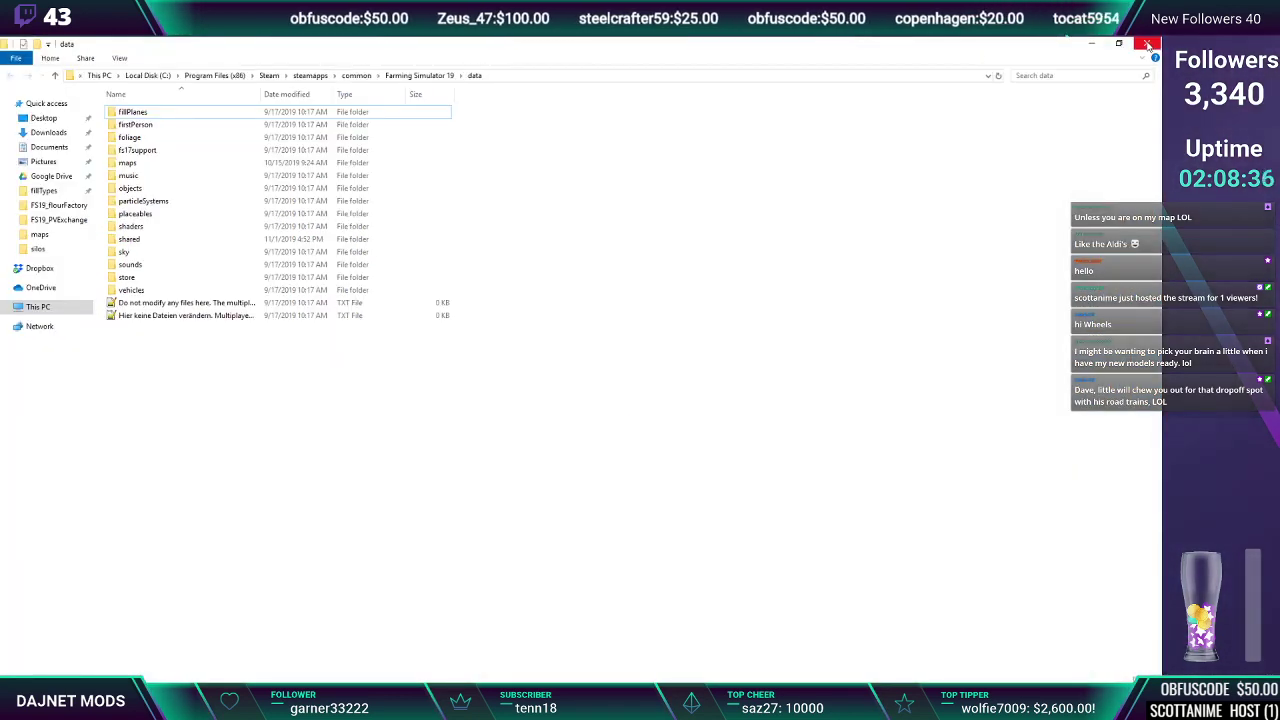
left_click(1149, 46)
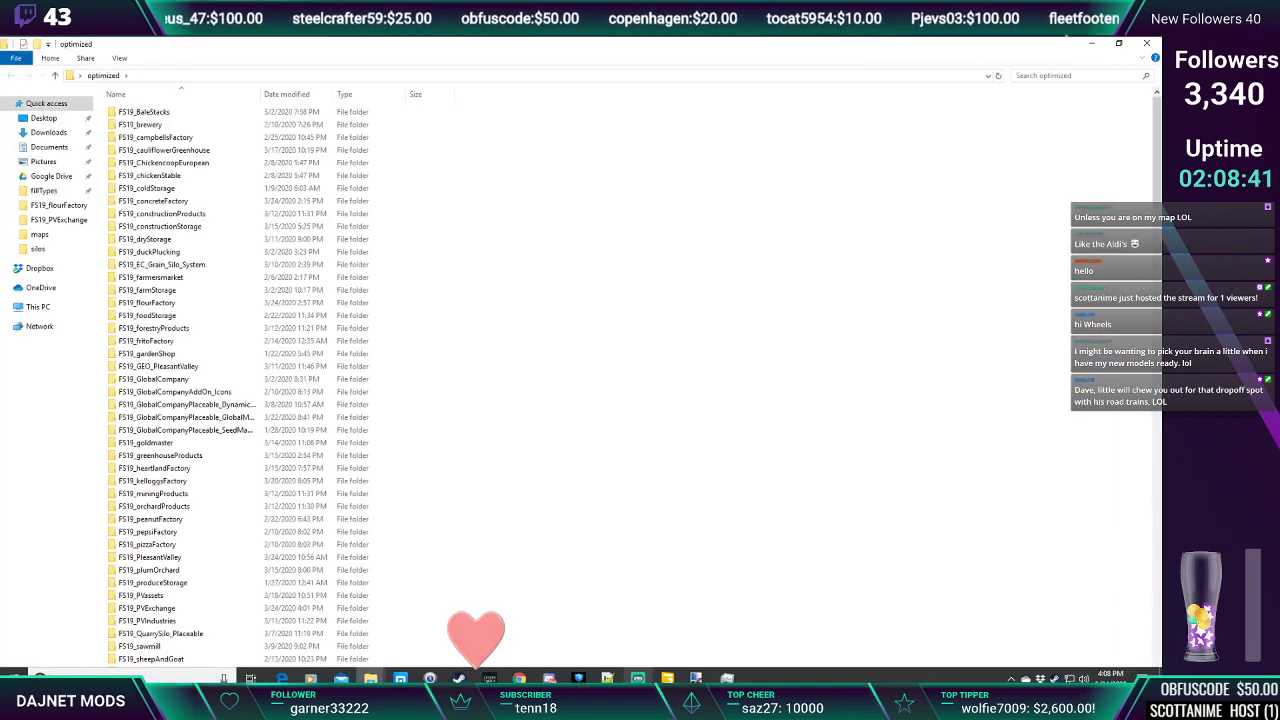
Minimize the optimized folder window and switch to the GIANTS Editor window containing warehouse.i3d from FS19_coldStorage
mouse_move(667, 678)
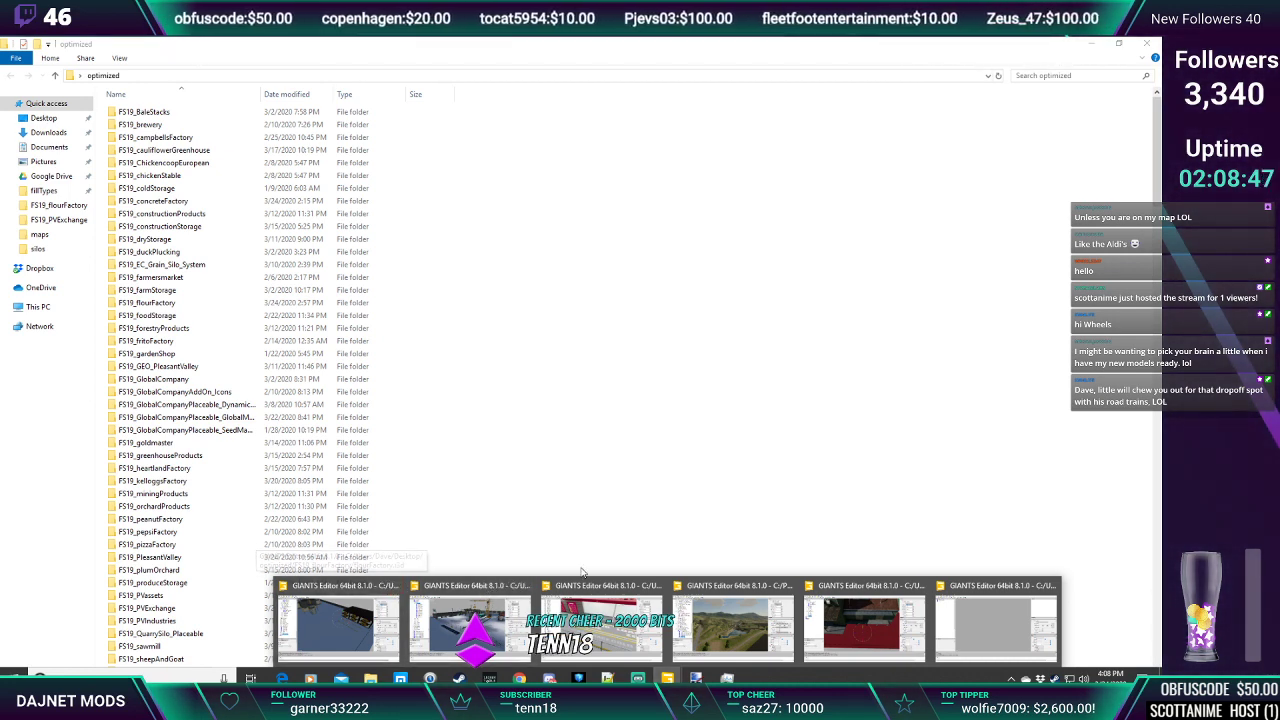
left_click(1094, 42)
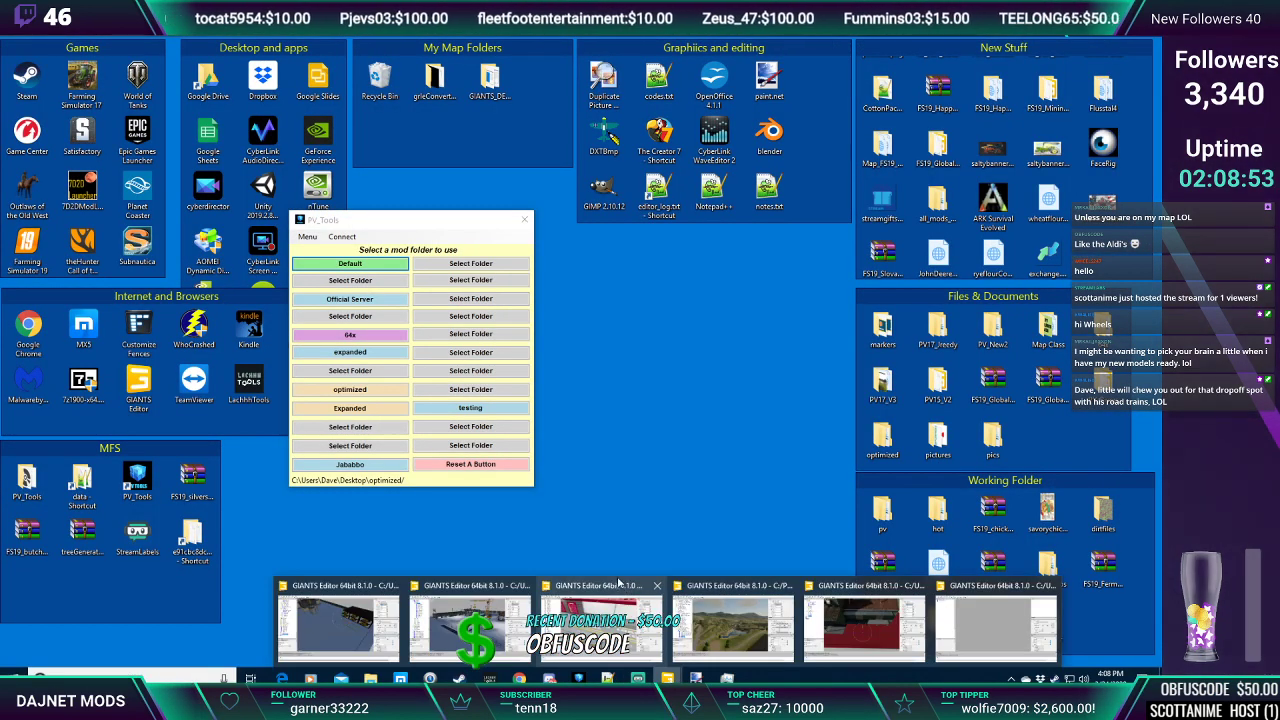
left_click(609, 582)
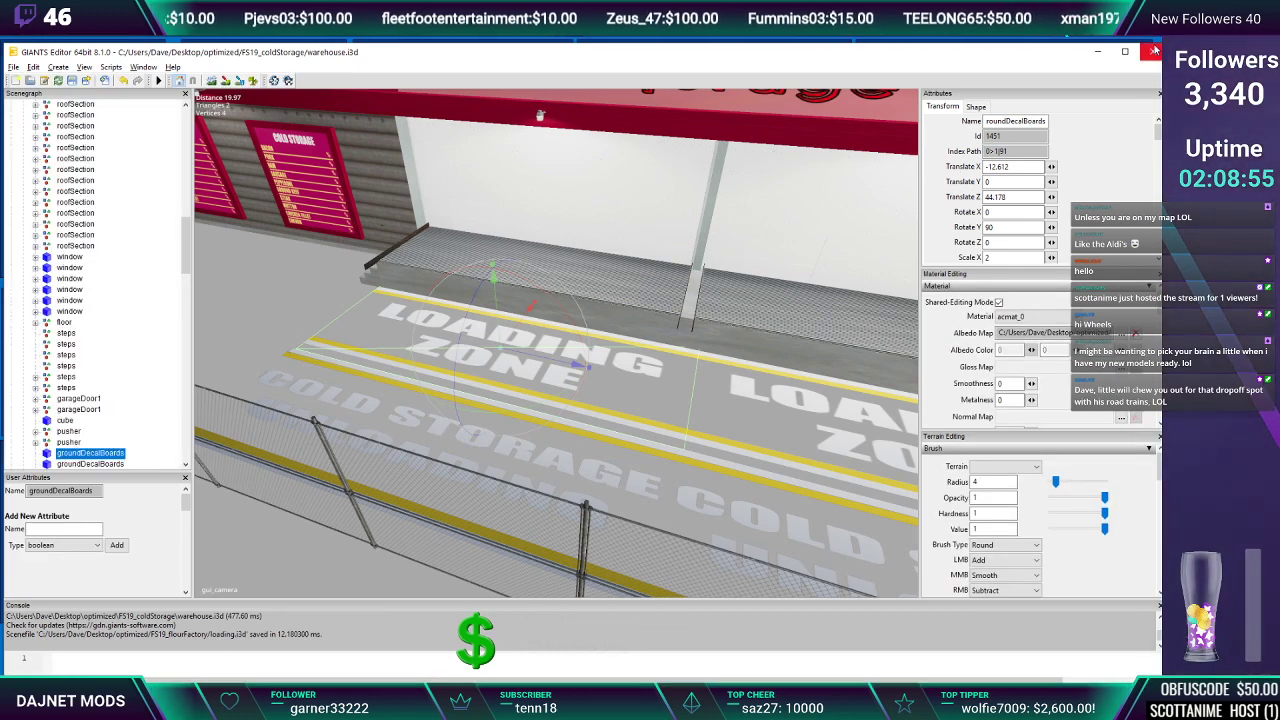
Close the GIANTS Editor windows holding warehouse.i3d and the FS19_PVExchange Exchange.i3d
left_click(1152, 51)
left_click(603, 376)
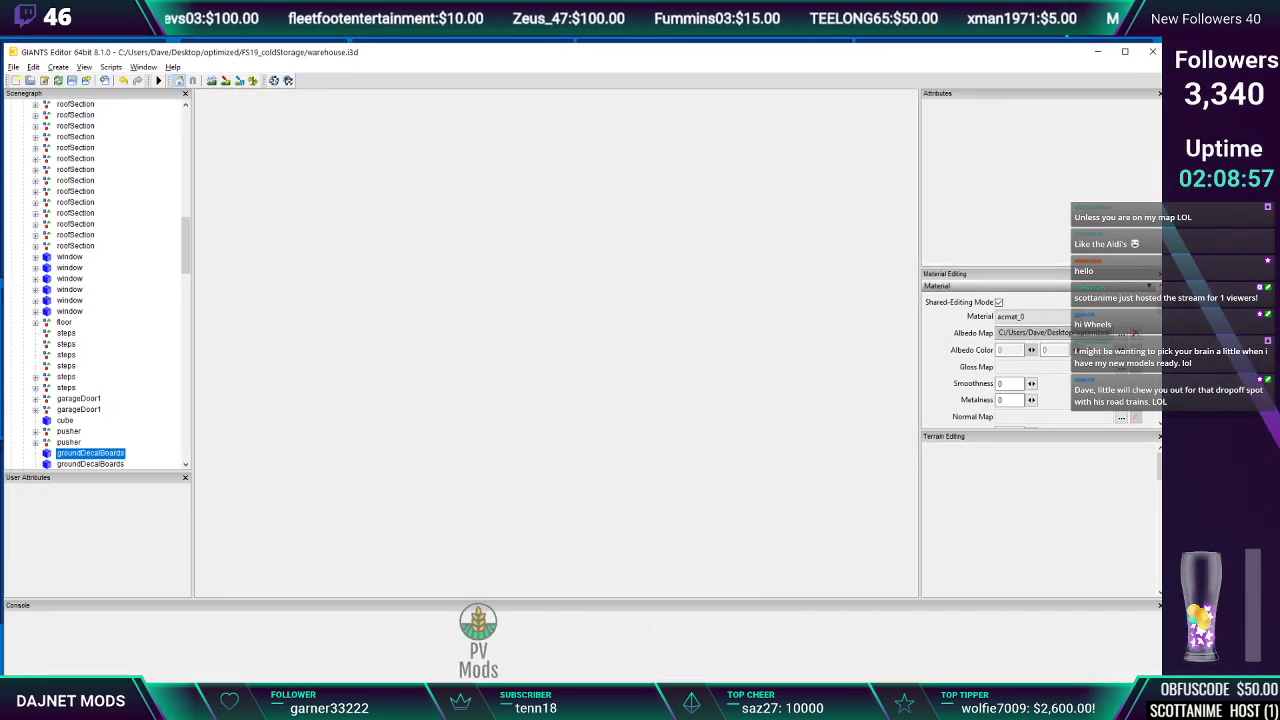
mouse_move(667, 679)
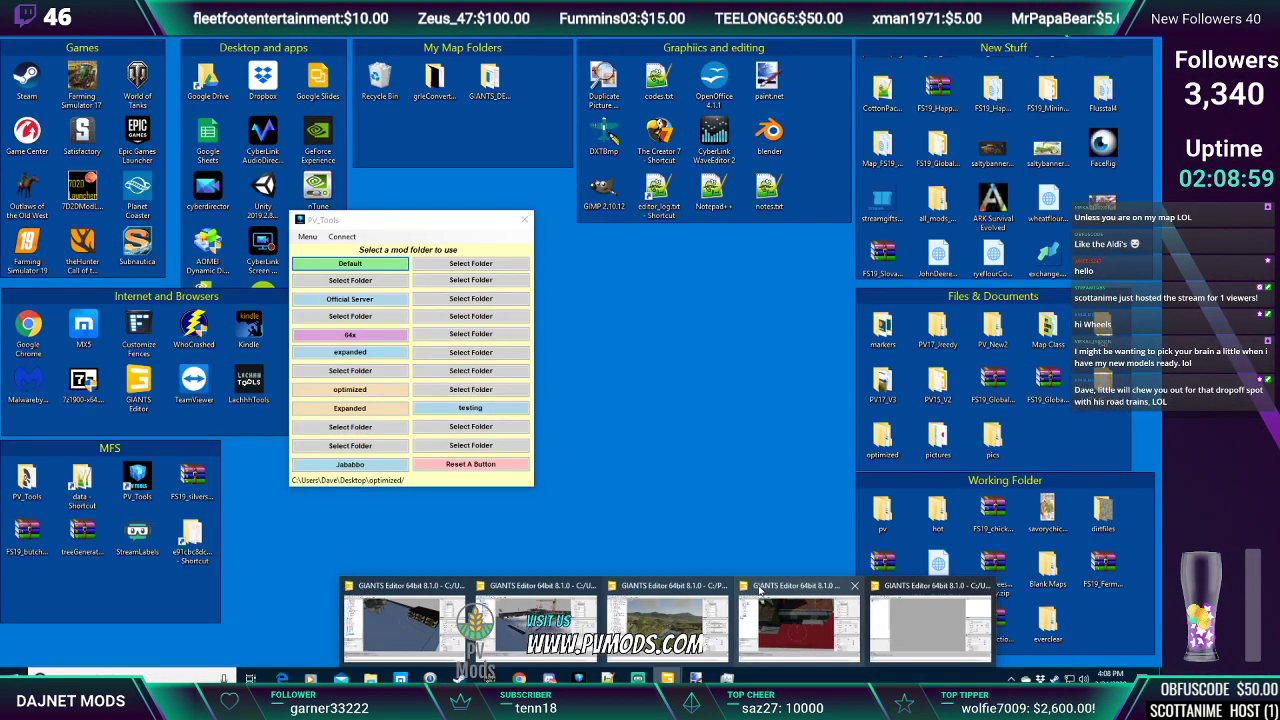
left_click(775, 588)
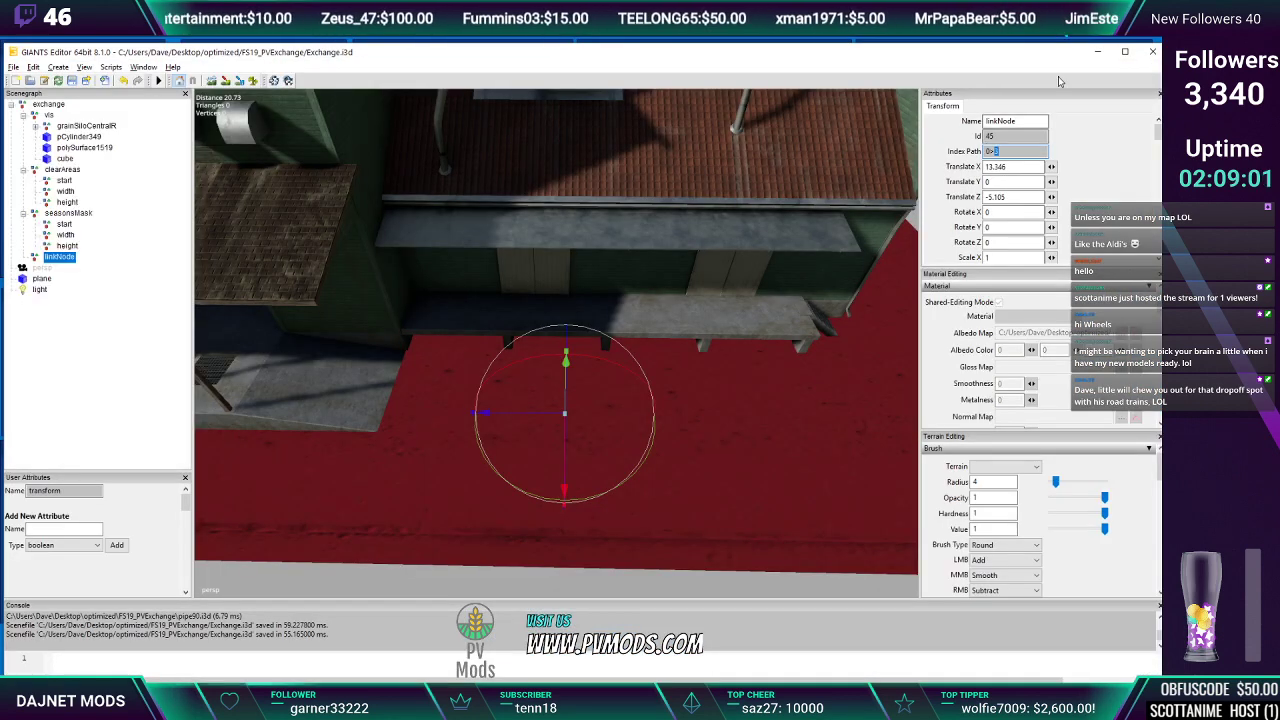
left_click(1151, 53)
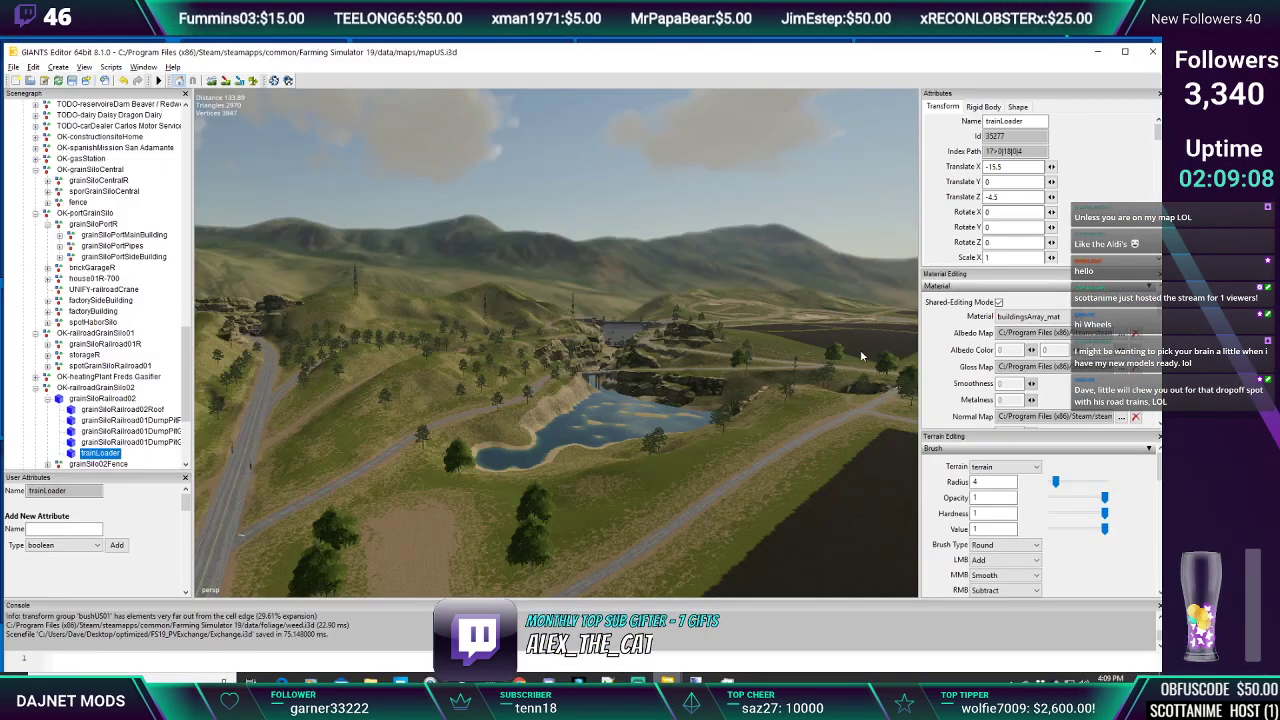
Close the GIANTS Editor window with mapUS.i3d without saving, and close the one holding pipe90.i3d
left_click(1153, 53)
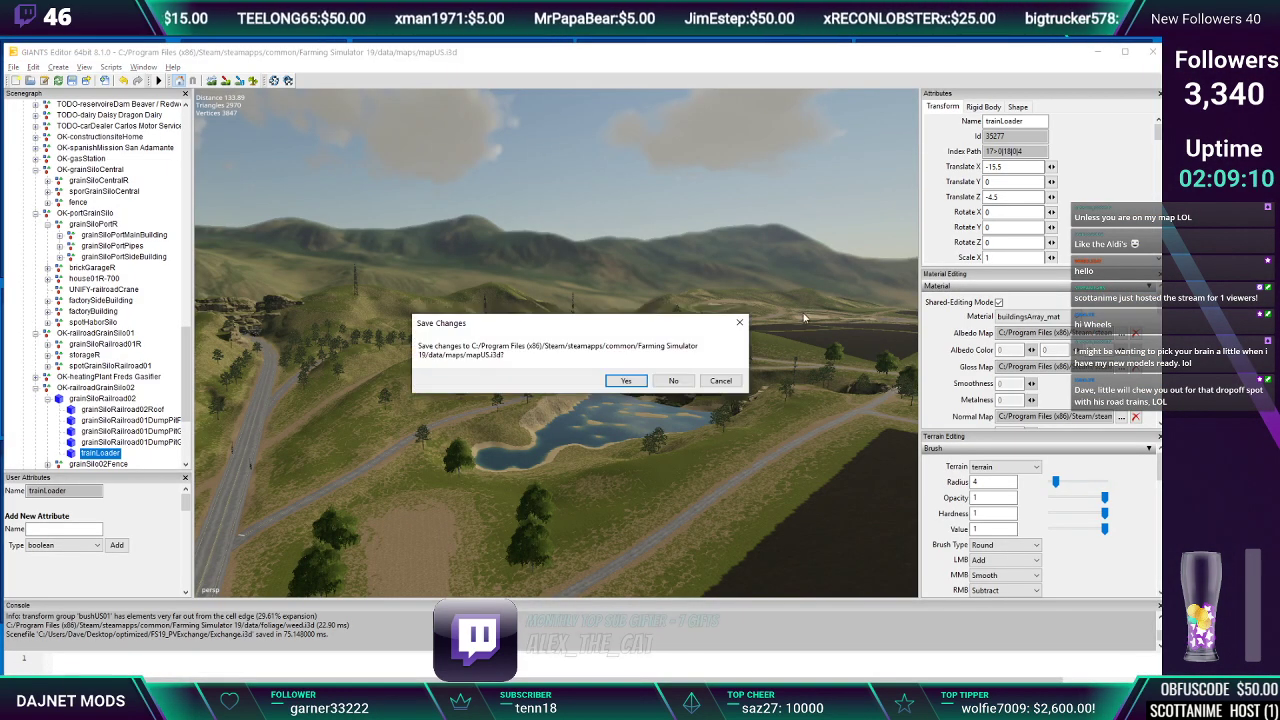
left_click(673, 381)
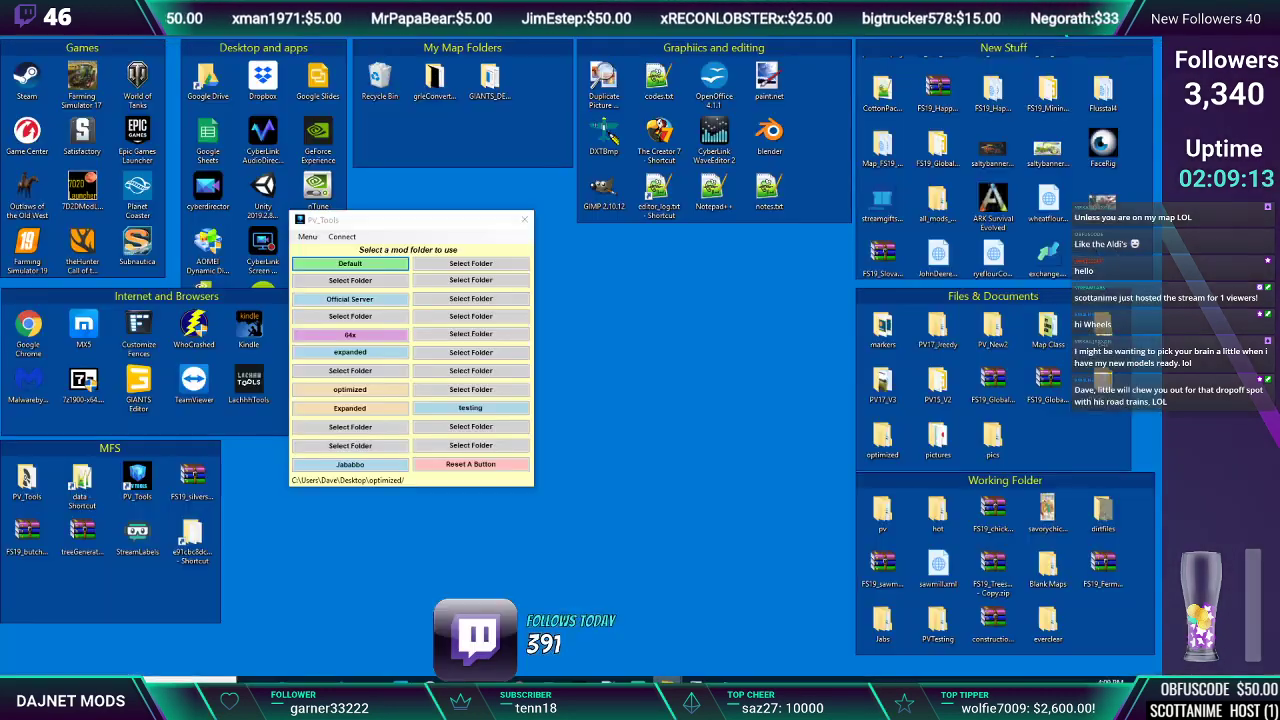
mouse_move(637, 679)
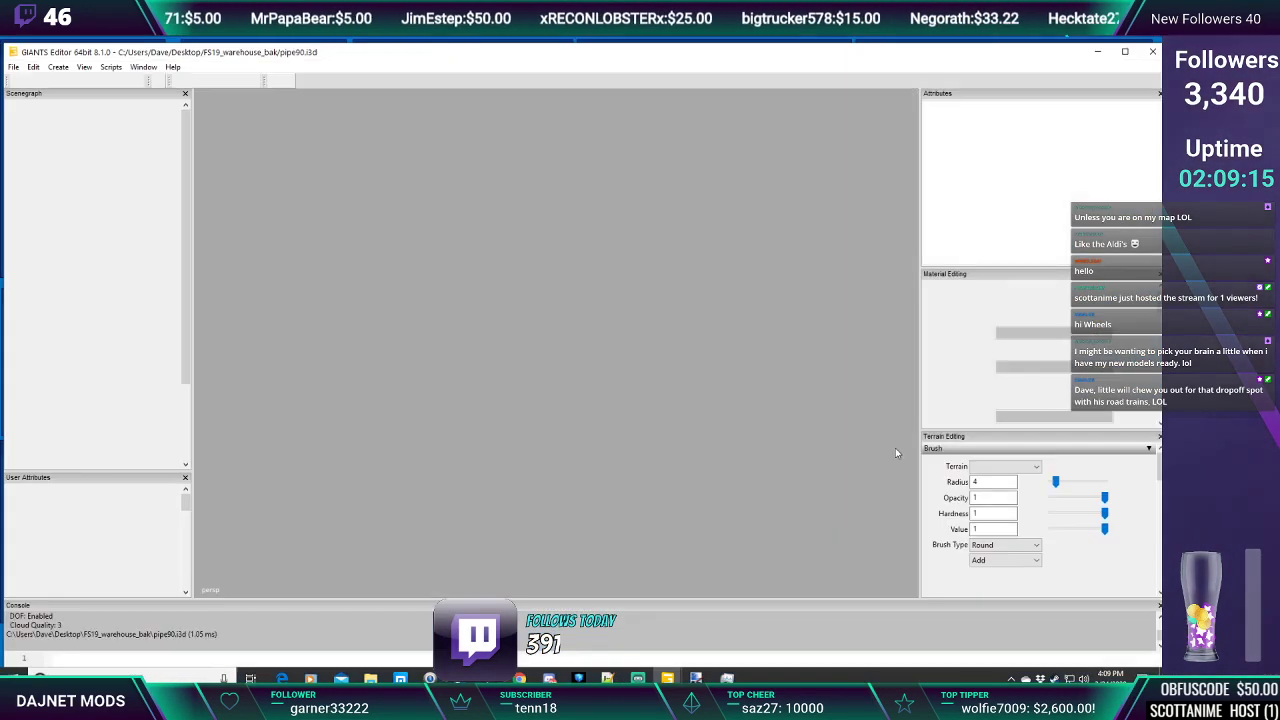
left_click(798, 625)
left_click(1152, 51)
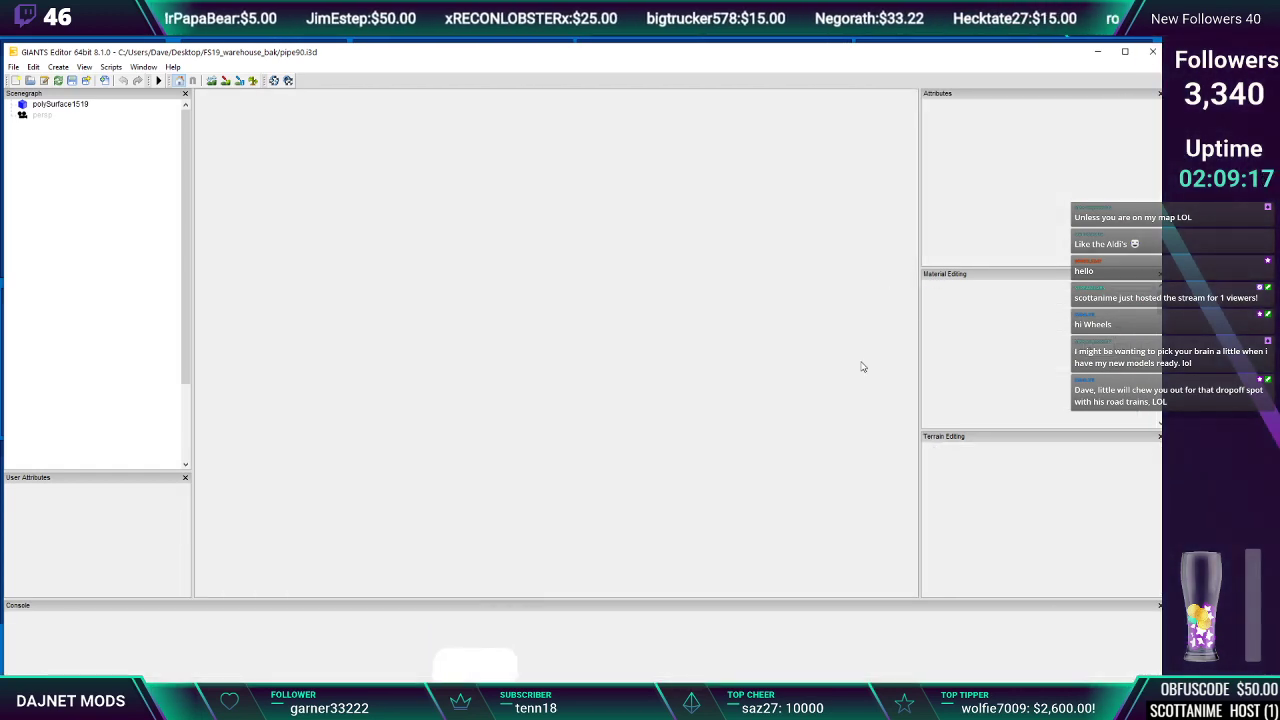
Bring up the GIANTS Editor window with concreteFactory.i3d and minimize it again
mouse_move(695, 679)
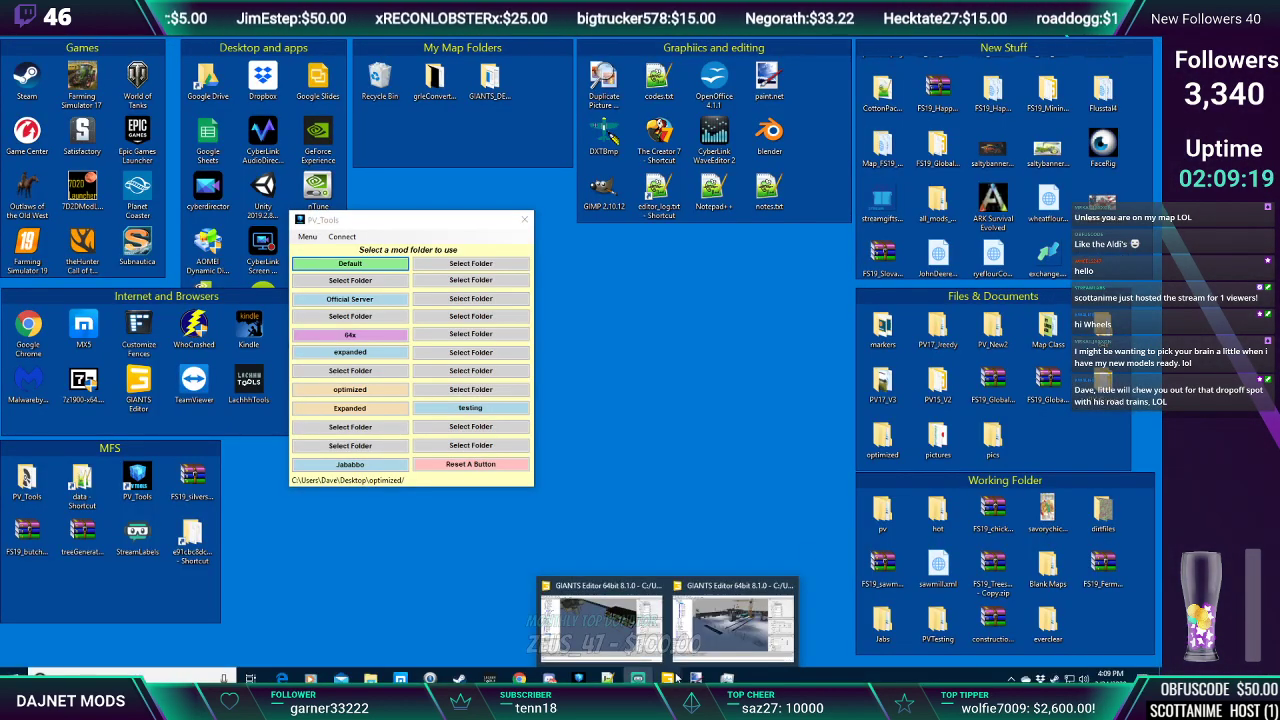
left_click(722, 590)
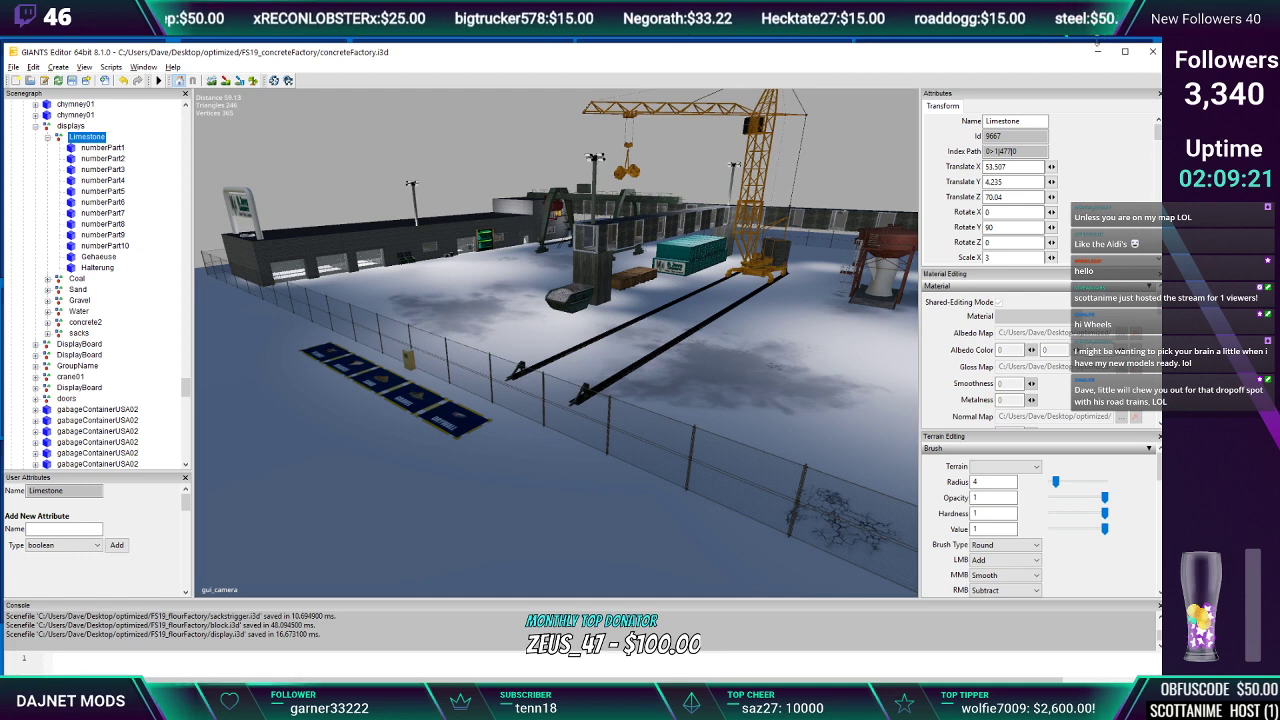
left_click(1153, 52)
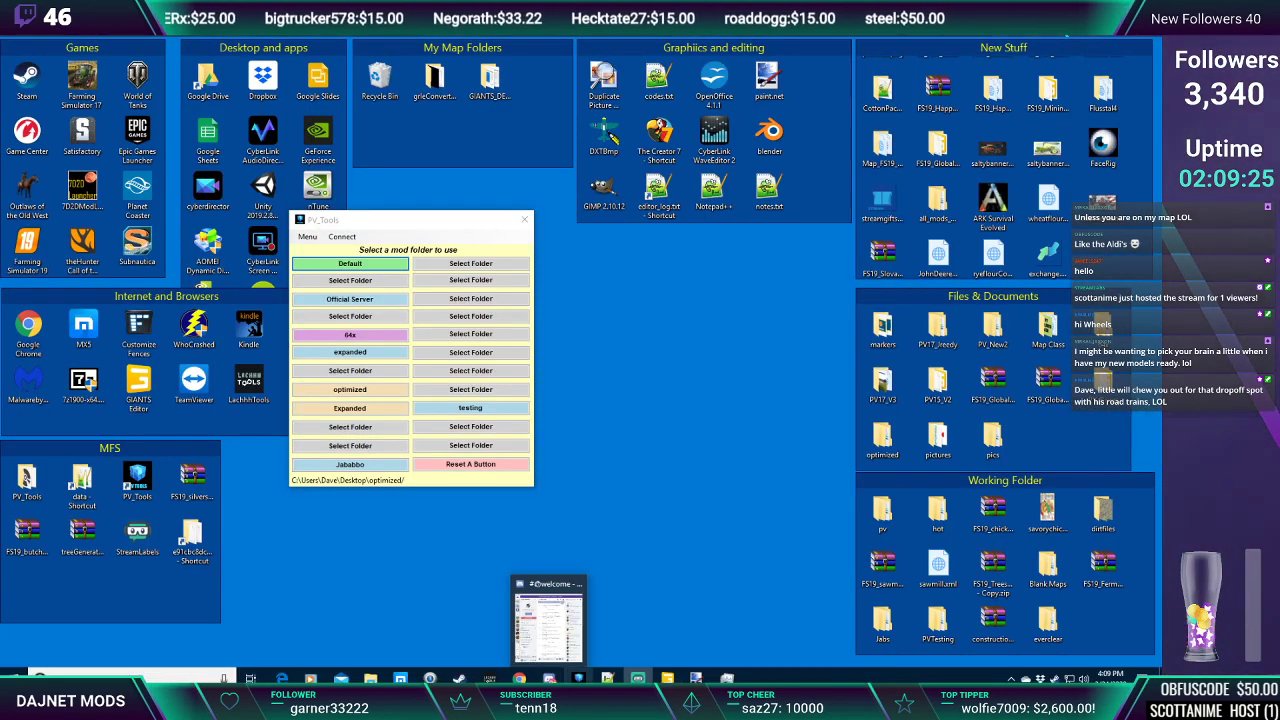
Switch to the optimized mods folder and open its FS19_PVExchange subfolder
mouse_move(637, 679)
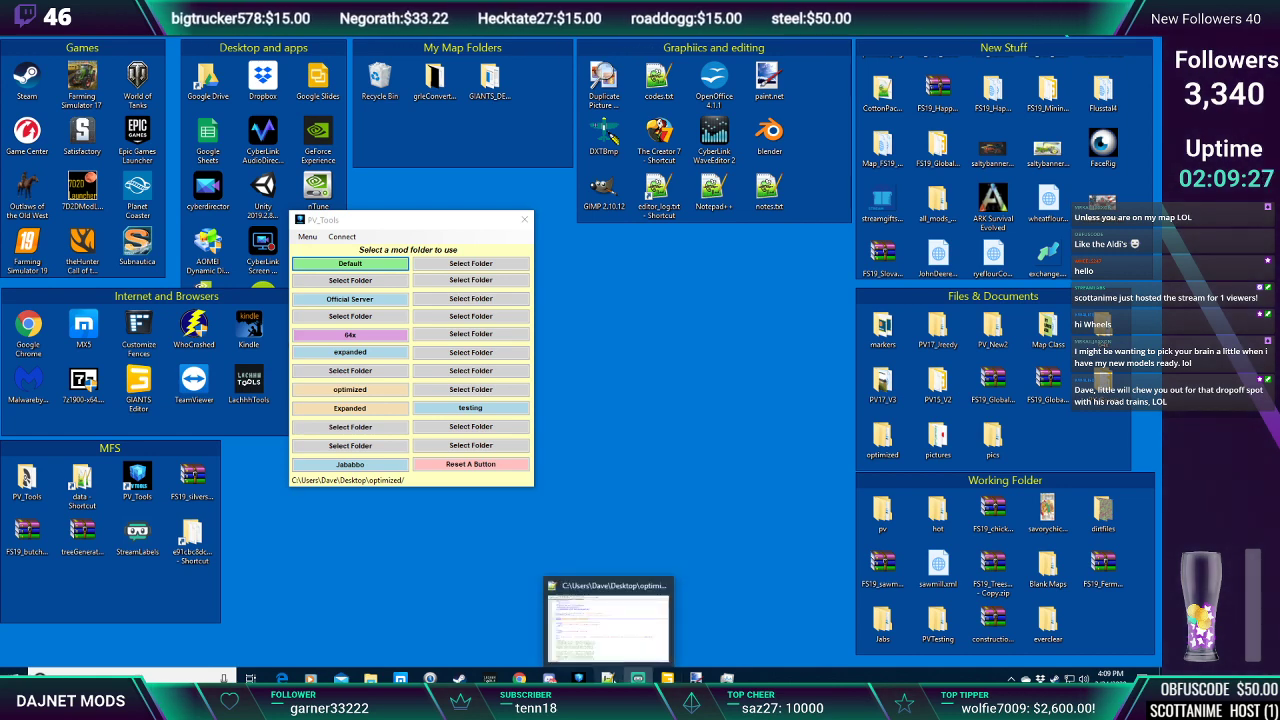
mouse_move(370, 679)
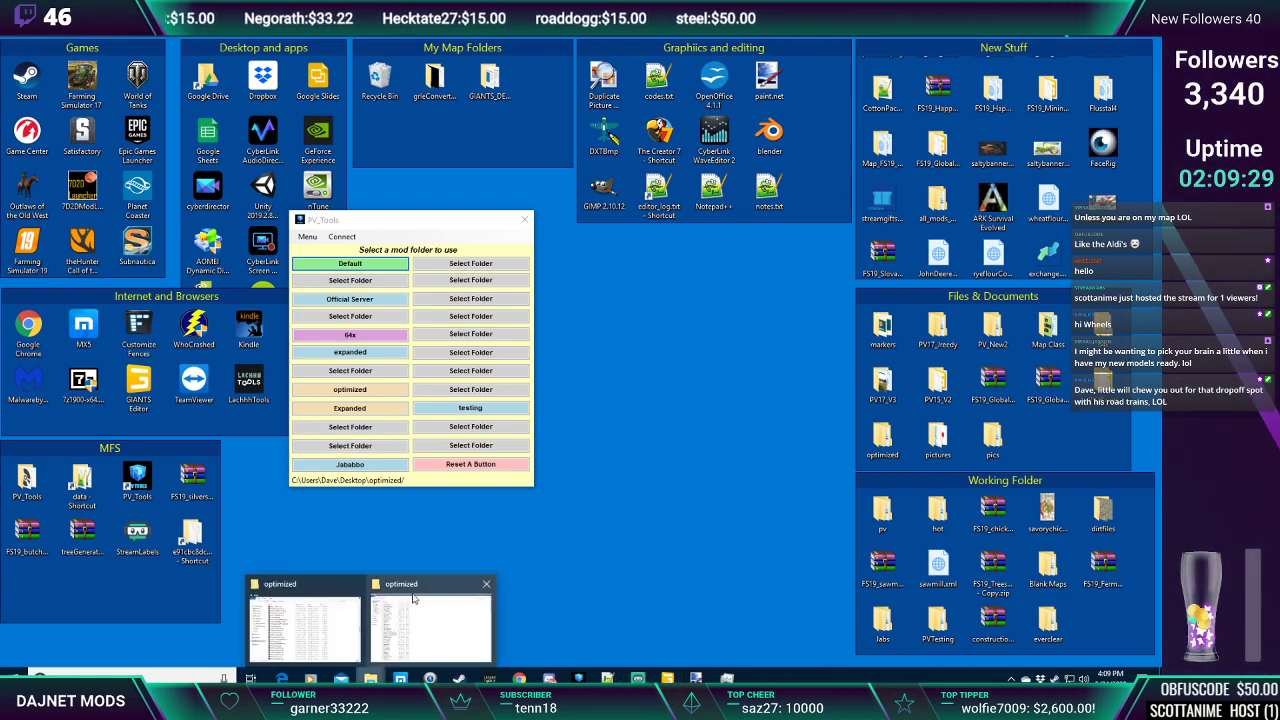
left_click(333, 597)
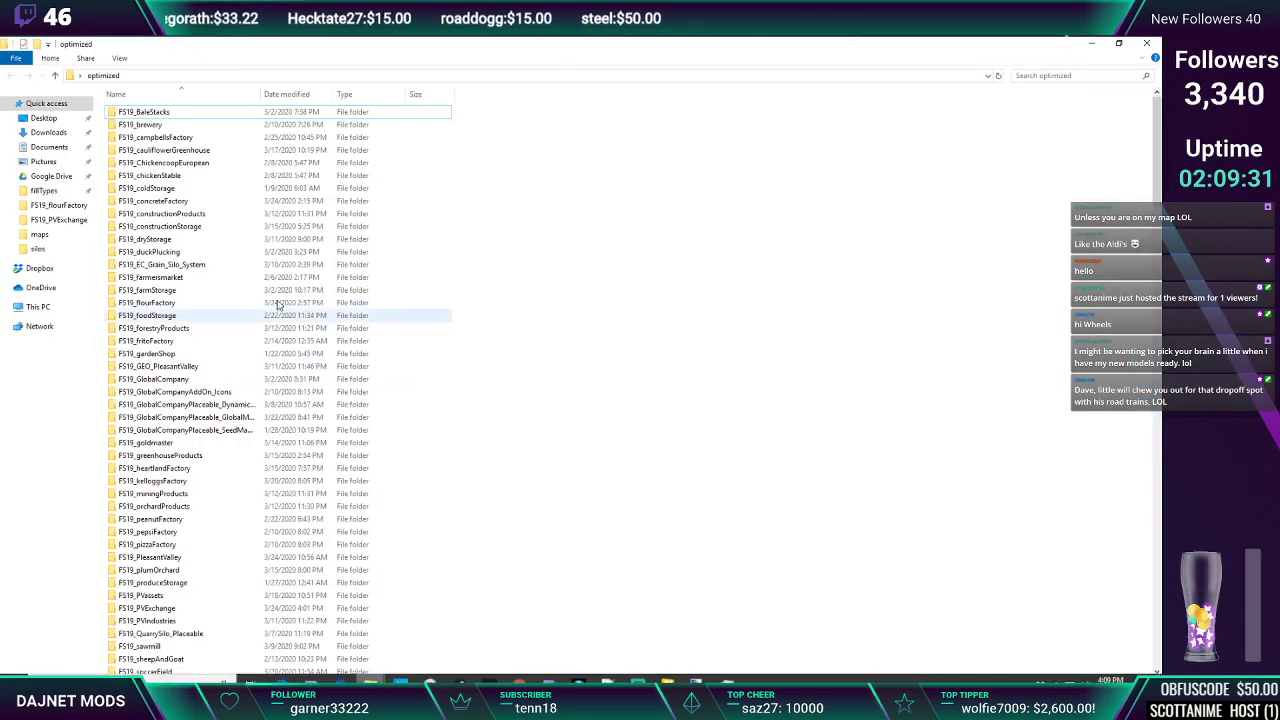
double_click(140, 607)
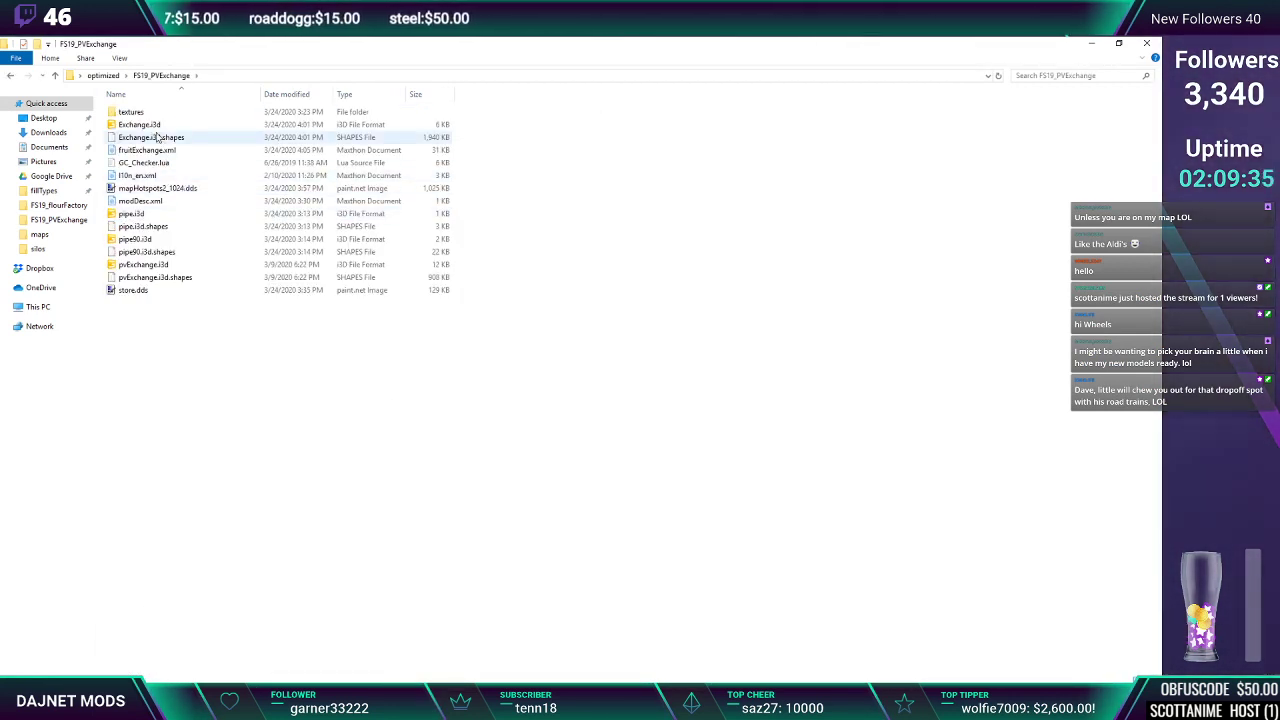
Delete the .i3d and .i3d.shapes files of pipe, pipe90 and pvExchange from the FS19_PVExchange folder
left_click(141, 214)
left_click(141, 227, "ctrl")
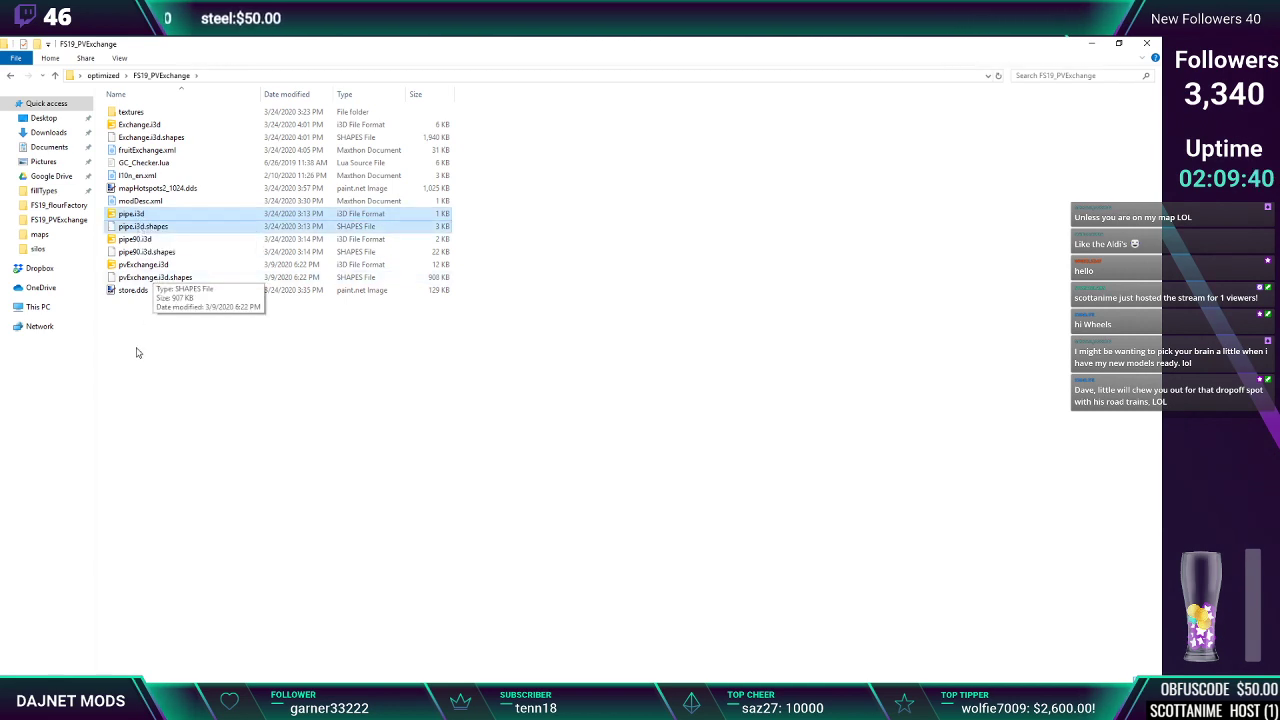
left_click(135, 239, "ctrl")
left_click(145, 252, "ctrl")
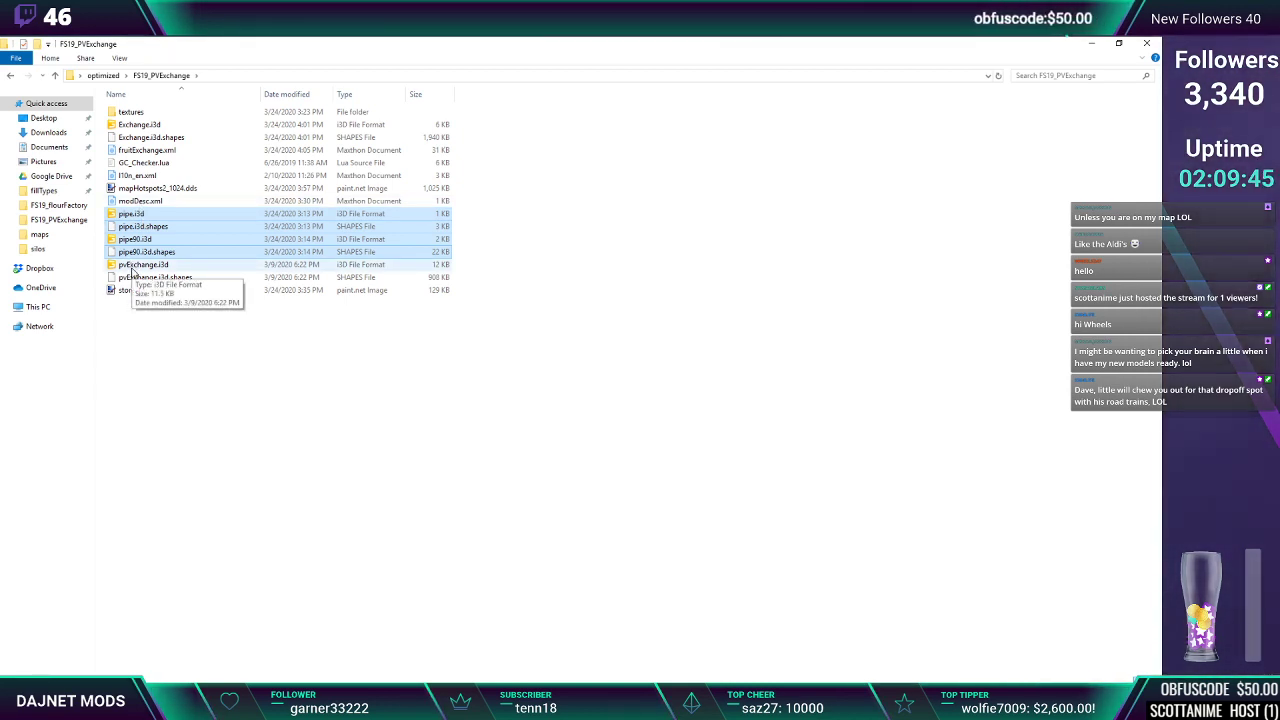
left_click(131, 266, "ctrl")
left_click(131, 279, "ctrl")
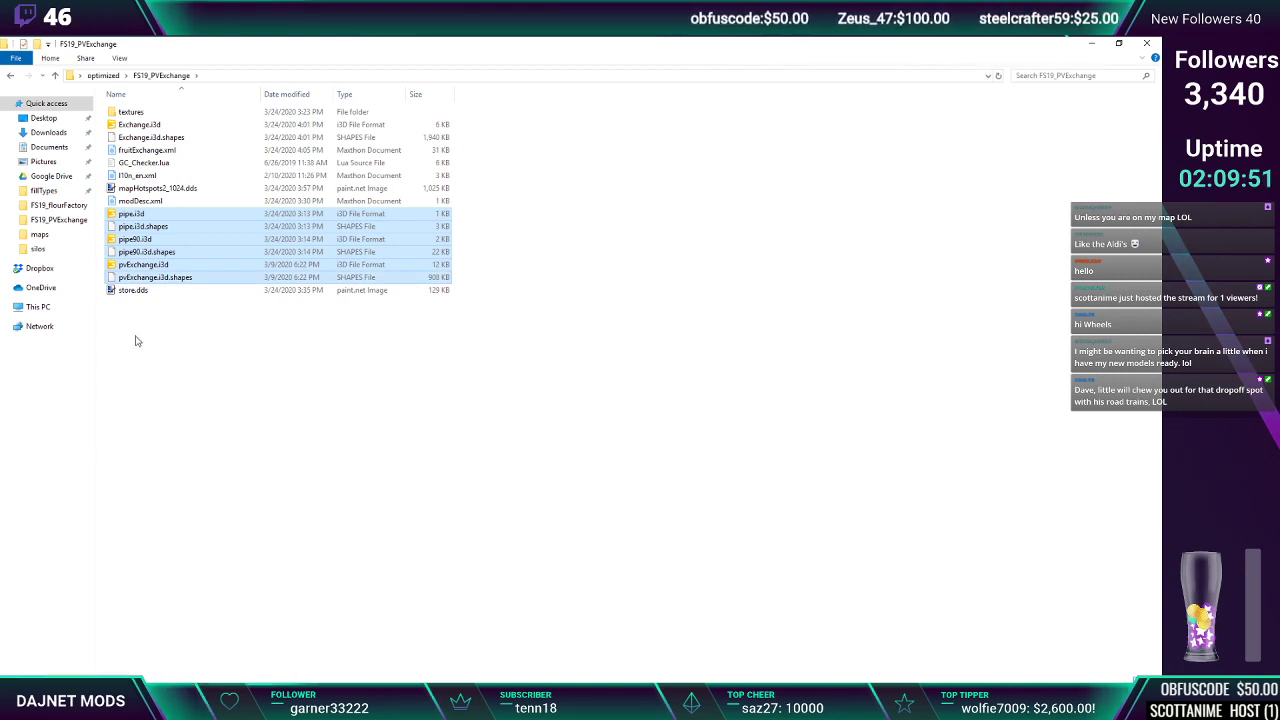
key("Delete")
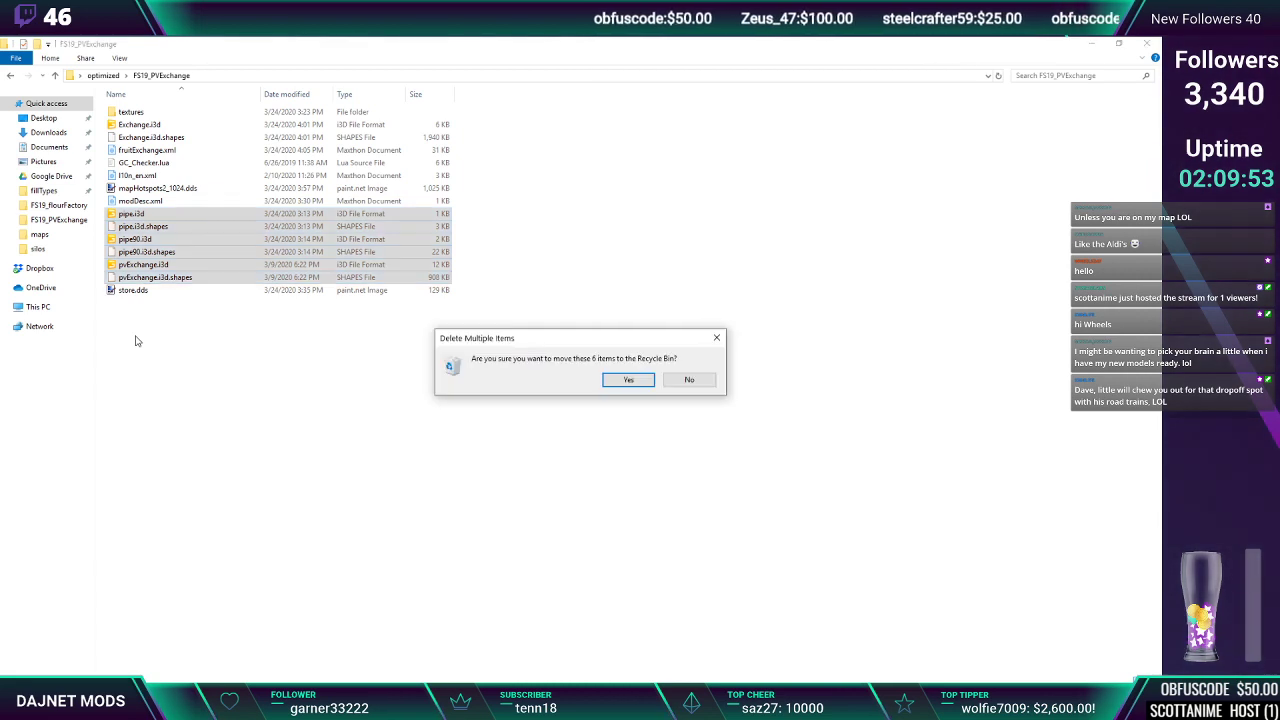
left_click(614, 380)
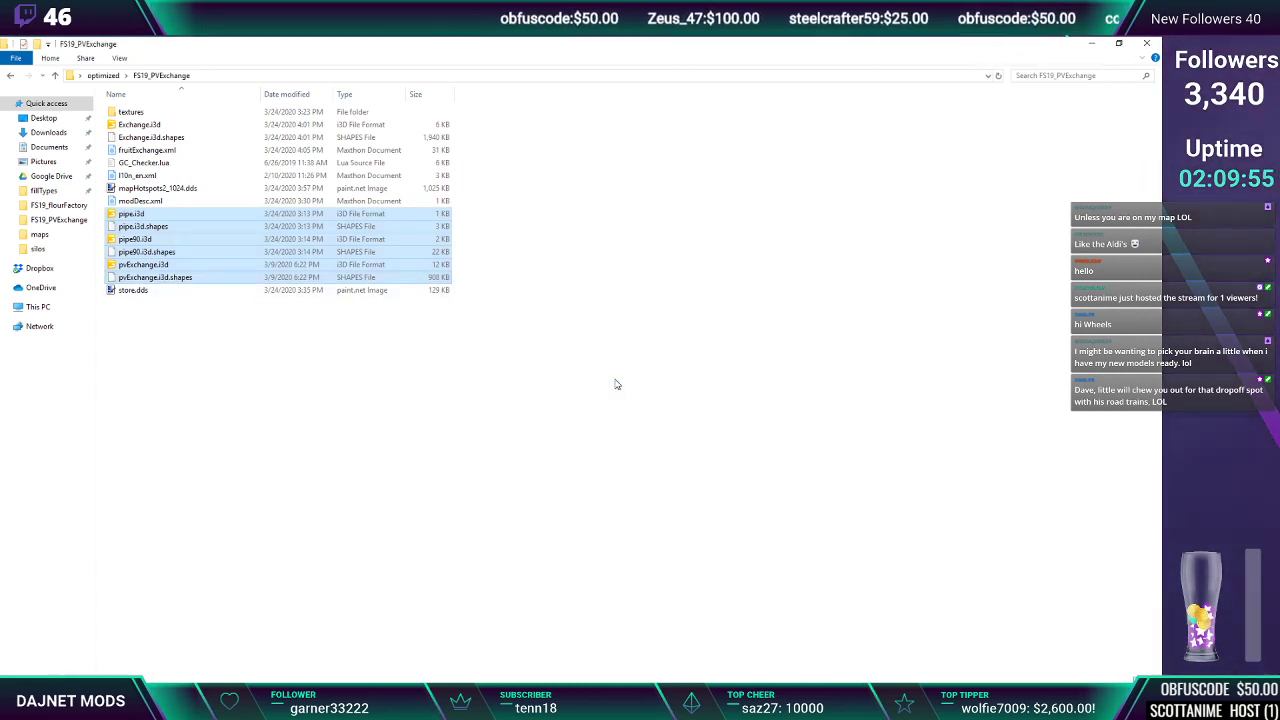
Open Exchange.i3d from the FS19_PVExchange folder as text in Notepad++
left_click(146, 126)
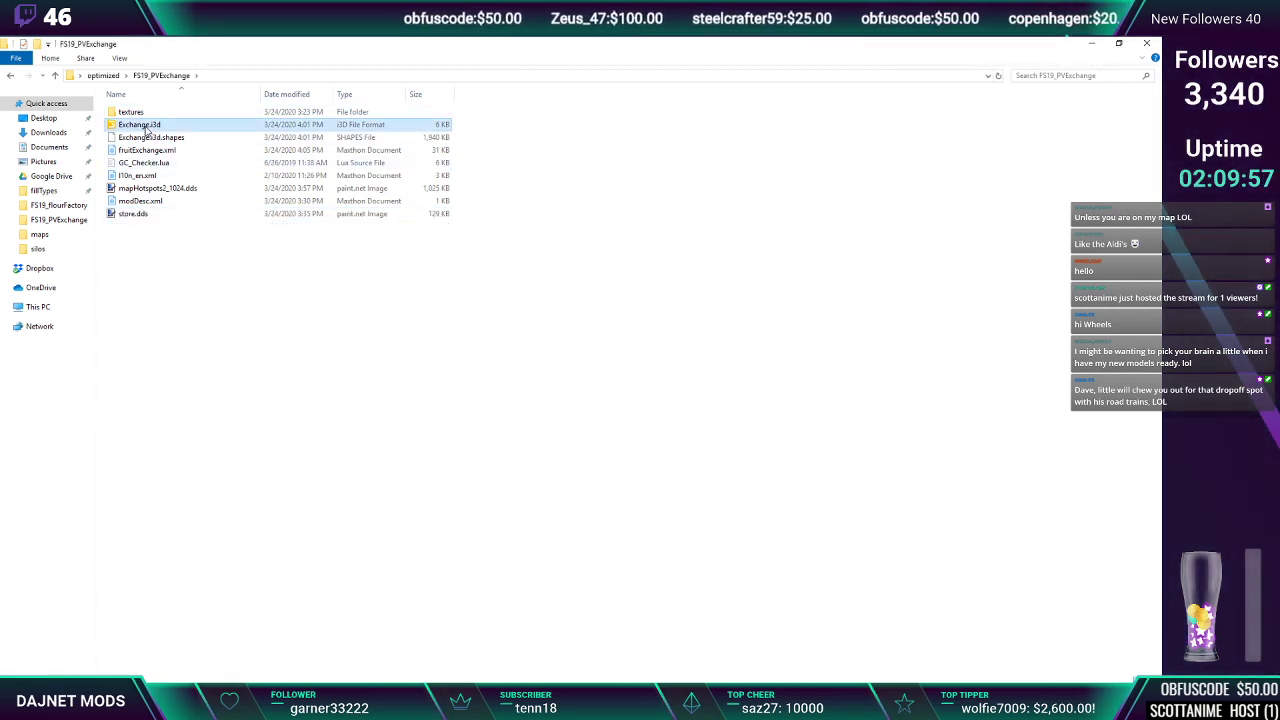
right_click(146, 130)
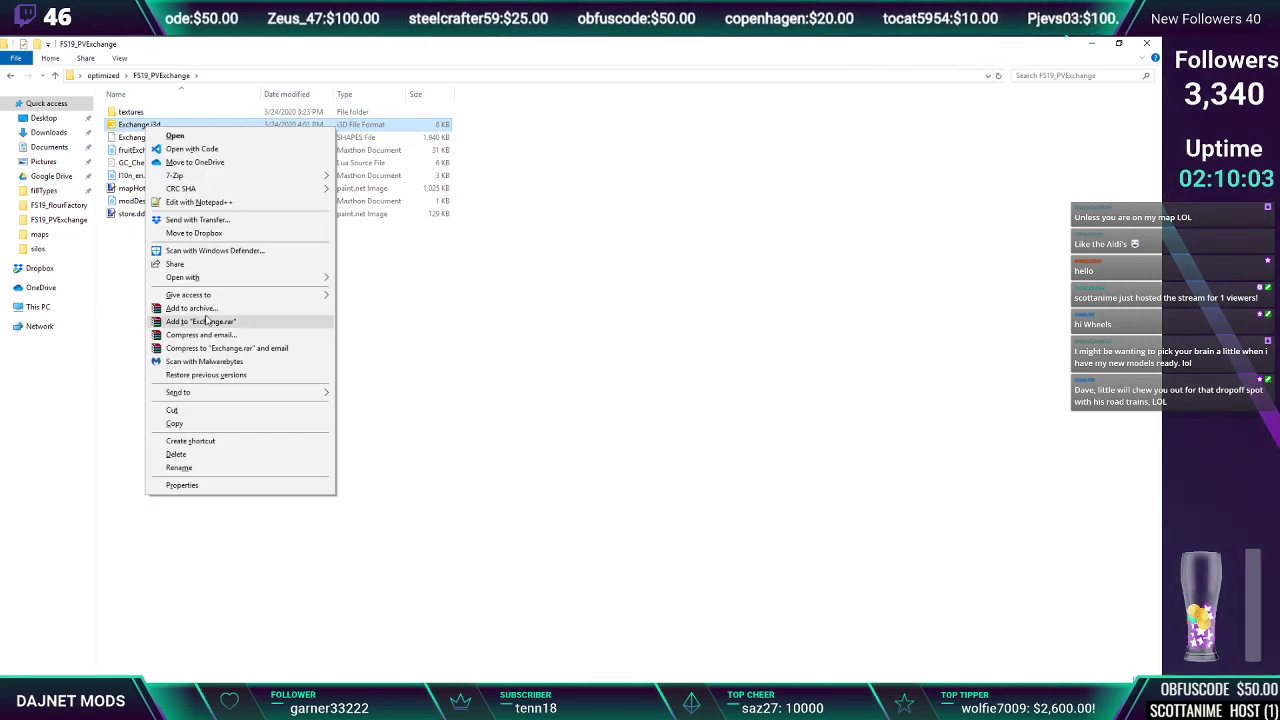
left_click(205, 202)
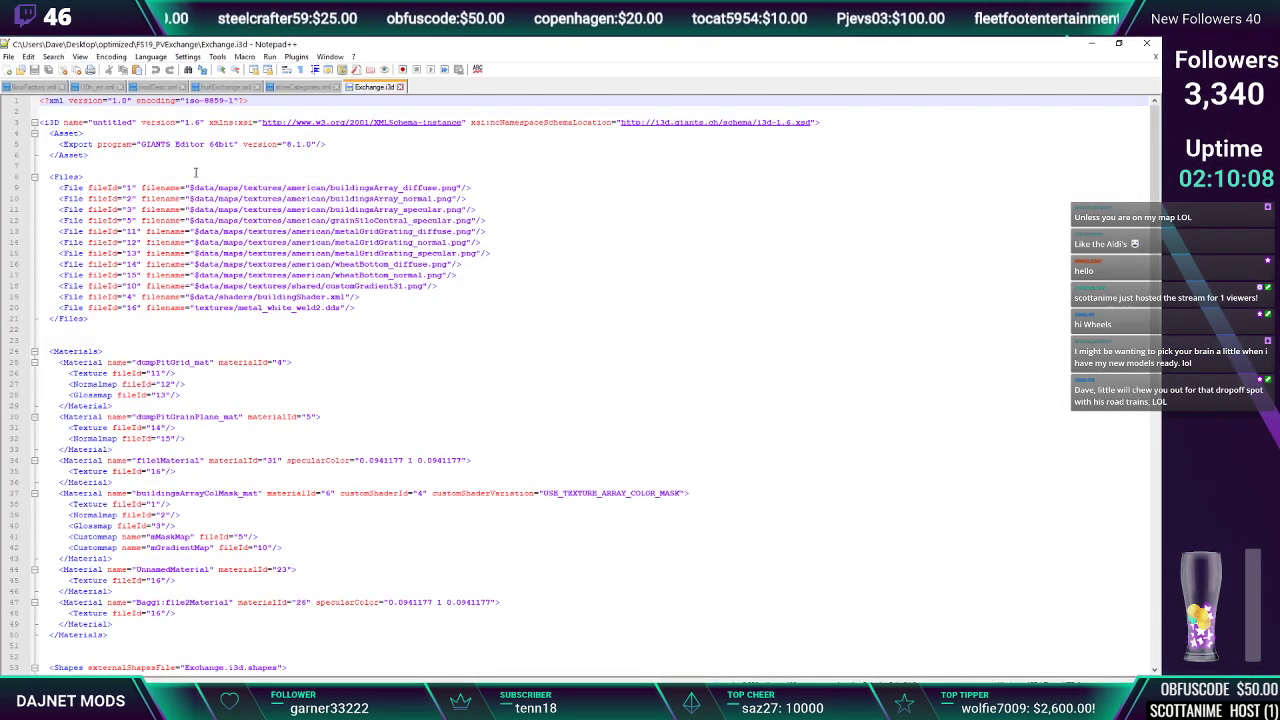
Examine the texture and shader paths in the Files section of Exchange.i3d line by line, then minimize the text editor
left_click(189, 187)
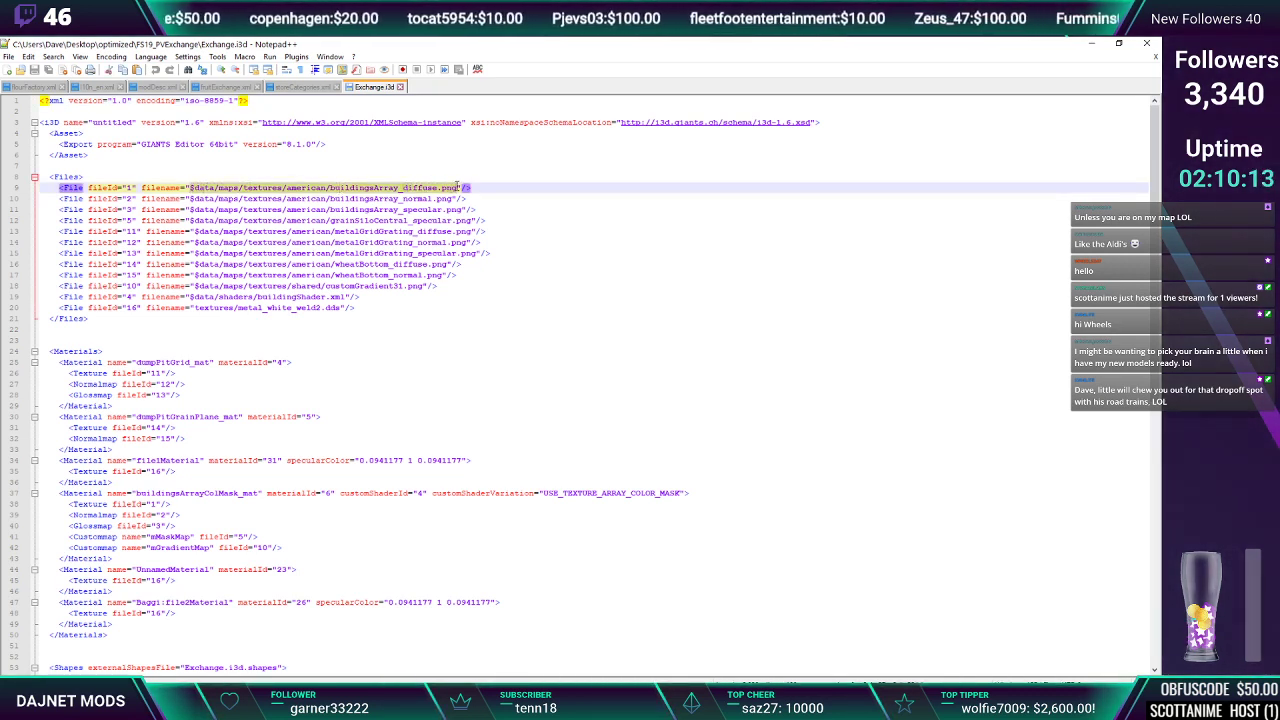
key("Down")
key("Down")
key("Down")
key("Down")
key("Down")
key("Down")
key("Down")
key("Down")
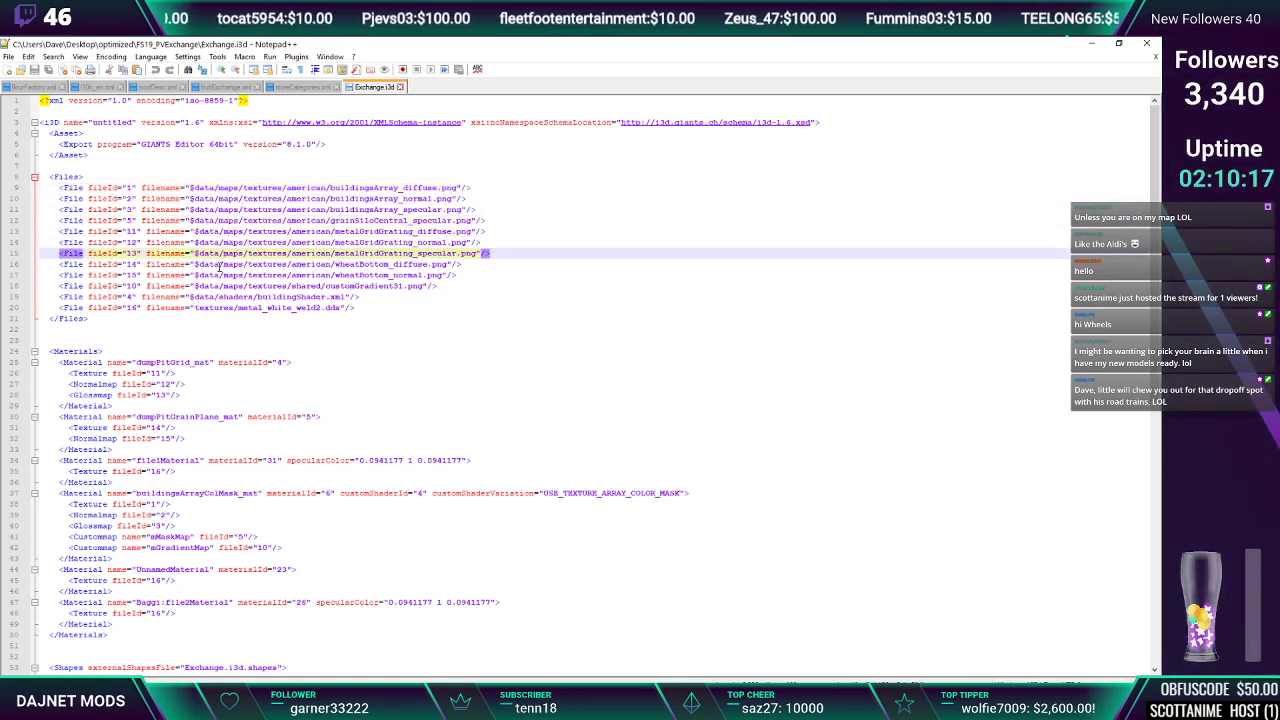
key("Down")
key("Down")
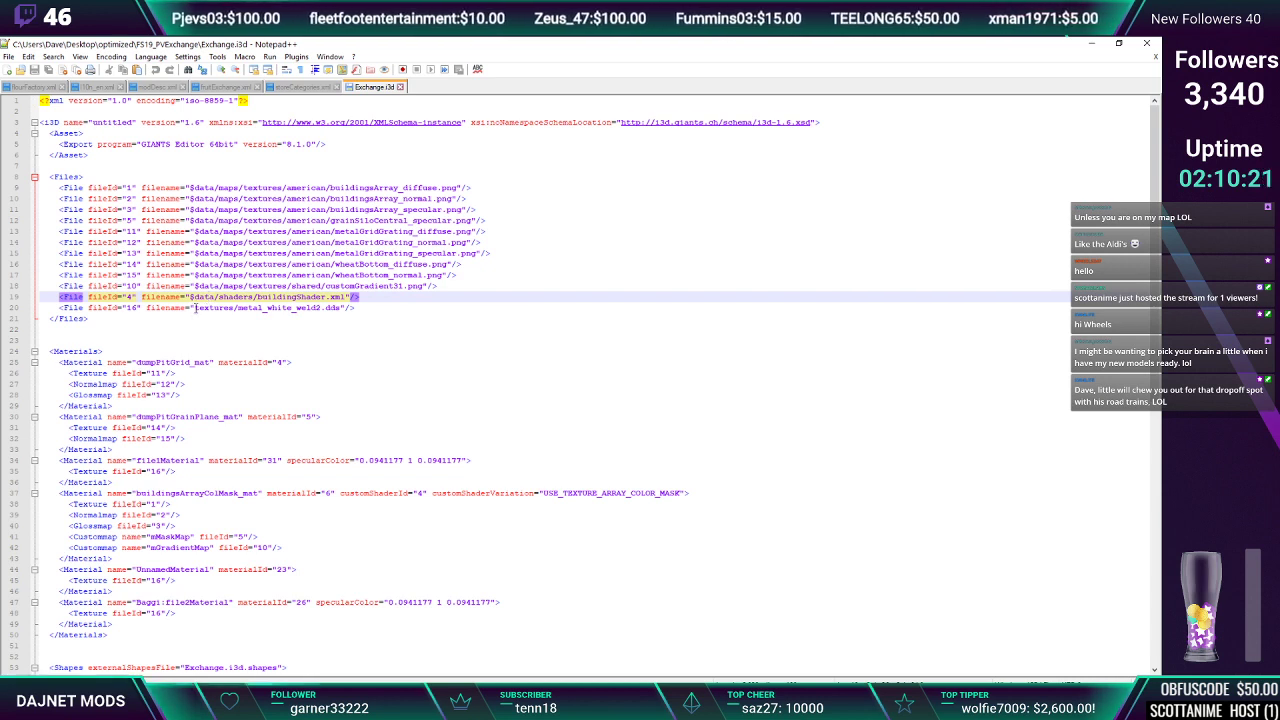
key("Down")
left_click_drag(249, 309, 321, 308)
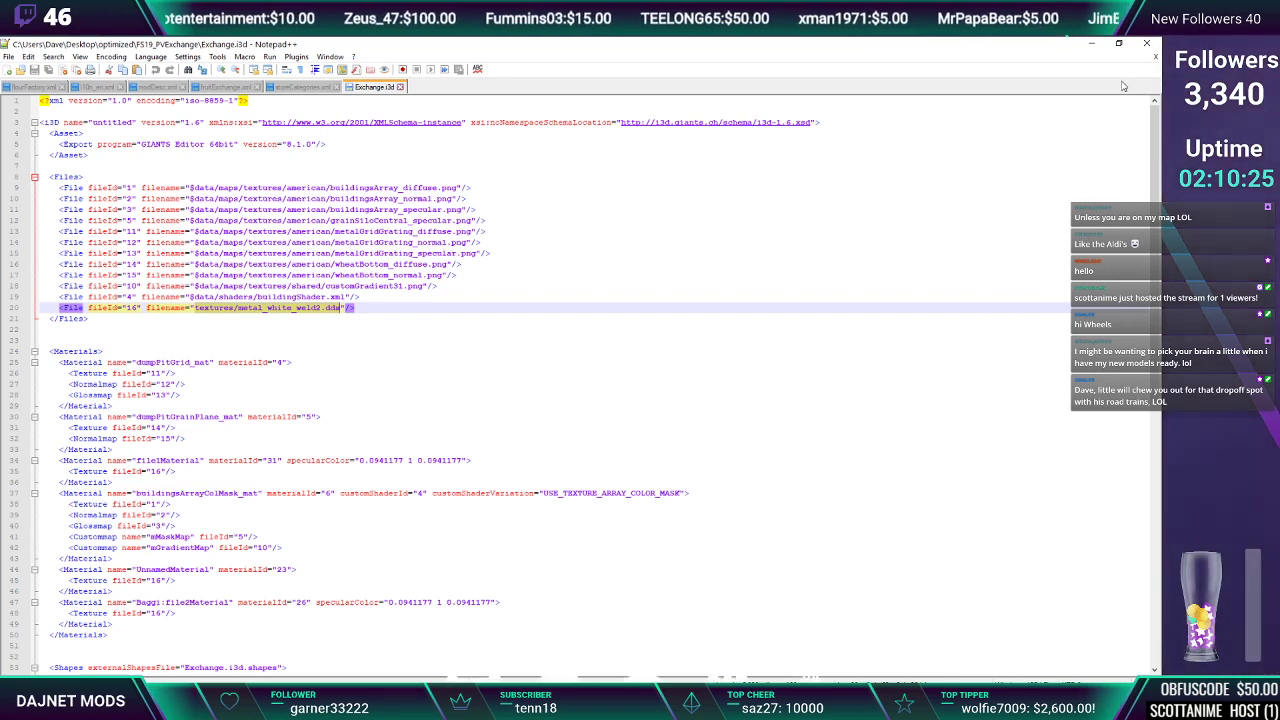
left_click(1092, 44)
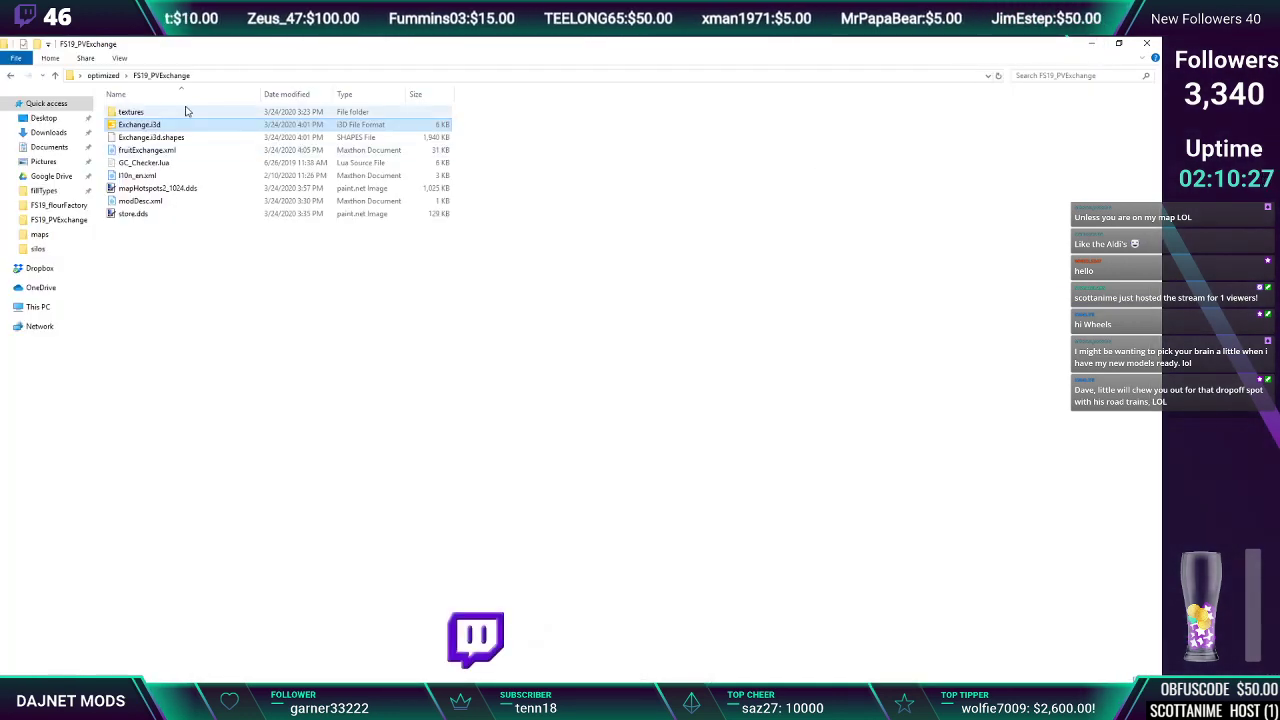
Delete mtl_rja_01.dds and mtl_truba_factory.dds from the mod's textures folder and return to the FS19_PVExchange folder
double_click(132, 111)
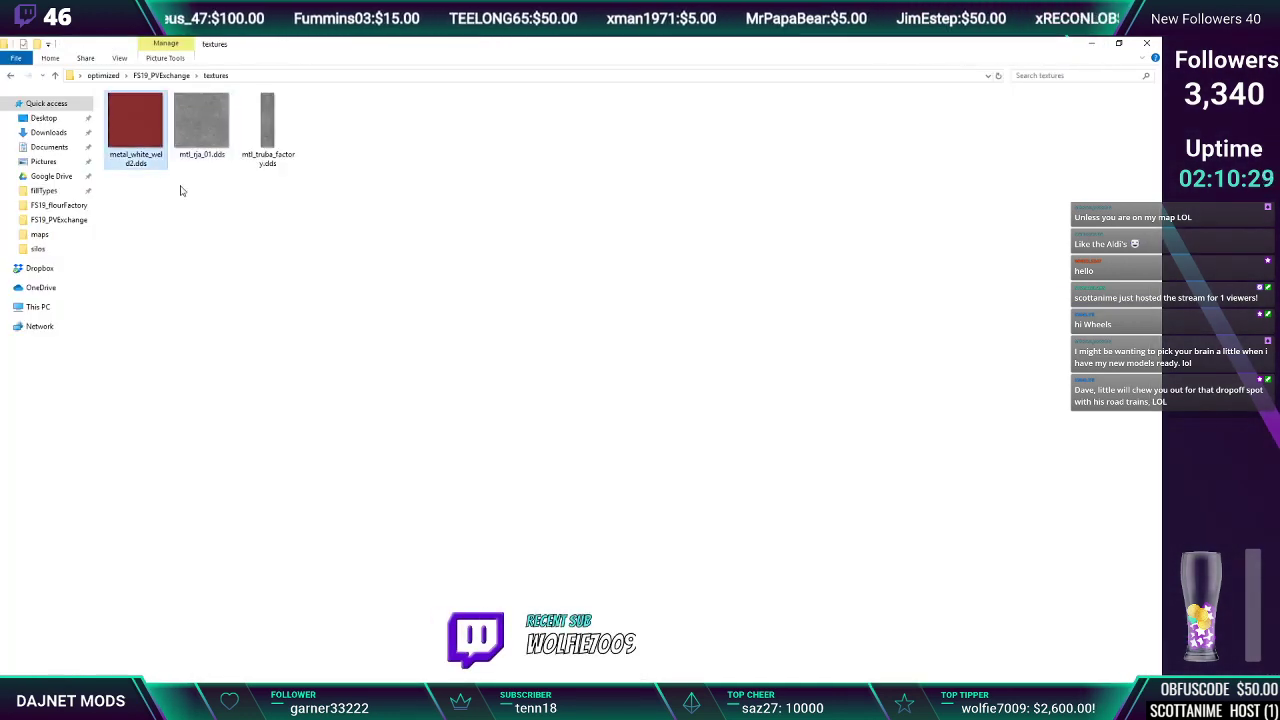
left_click(262, 149)
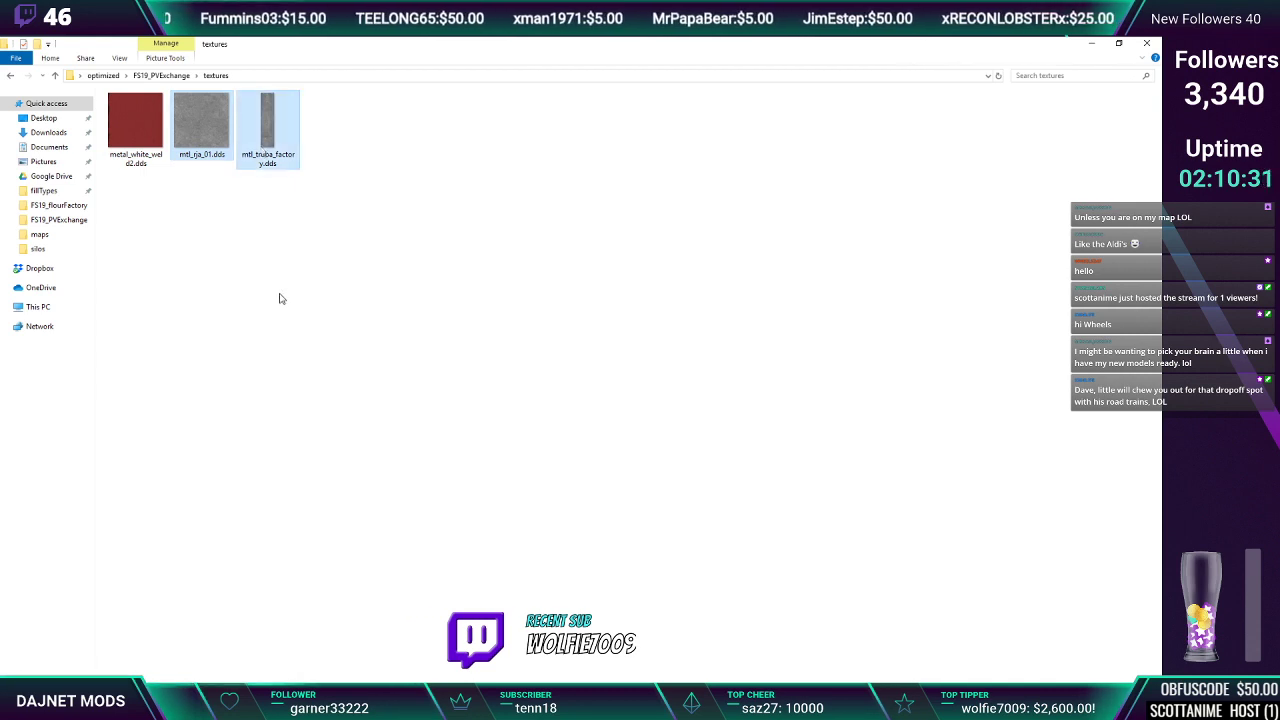
key("Delete")
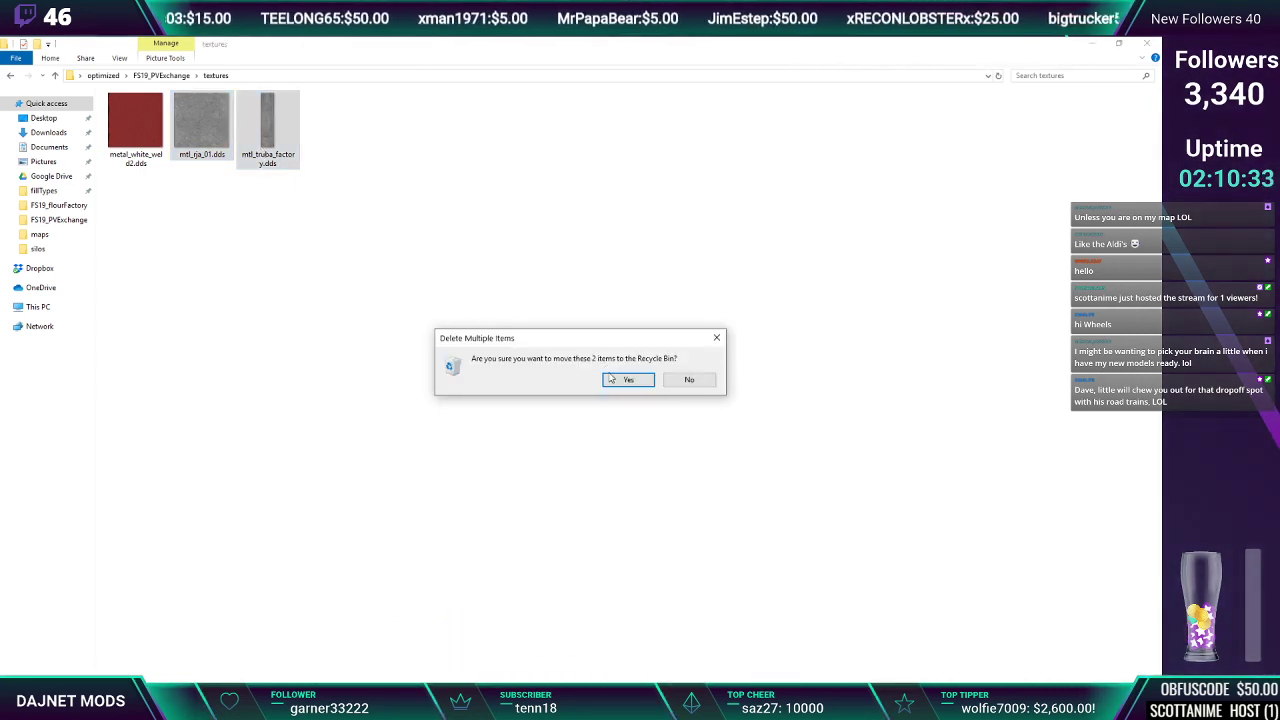
left_click(628, 380)
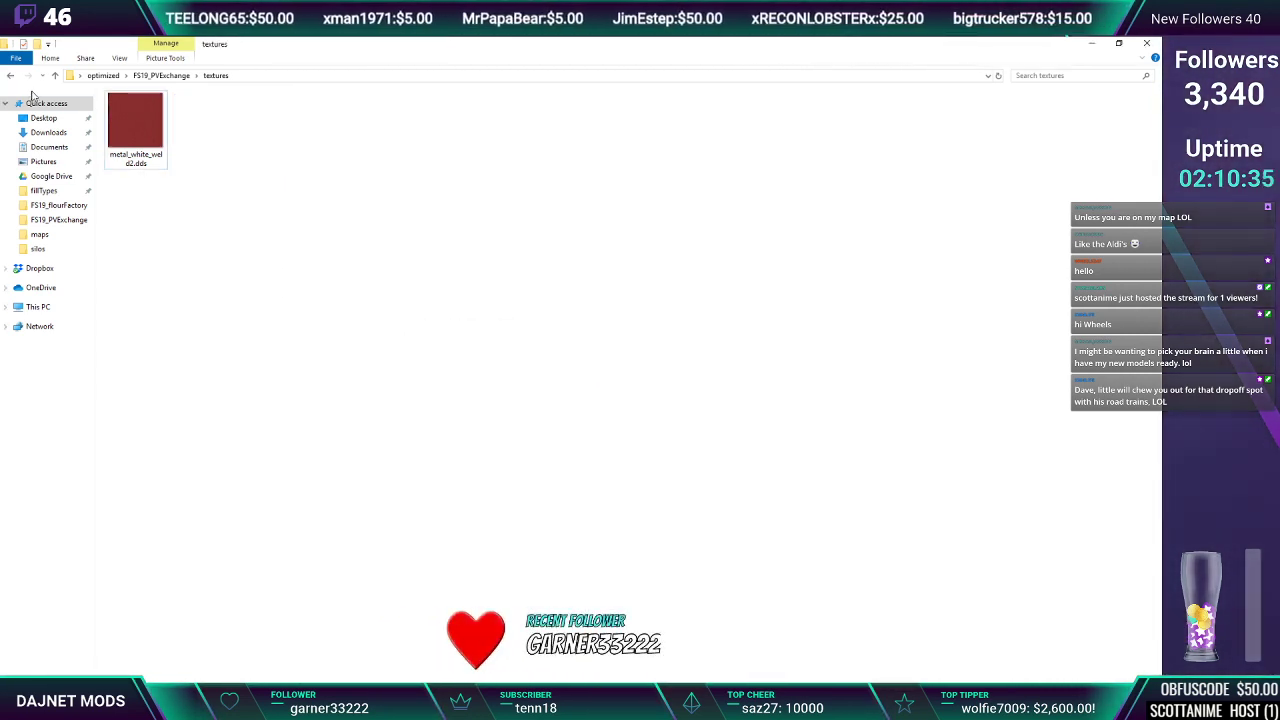
left_click(11, 77)
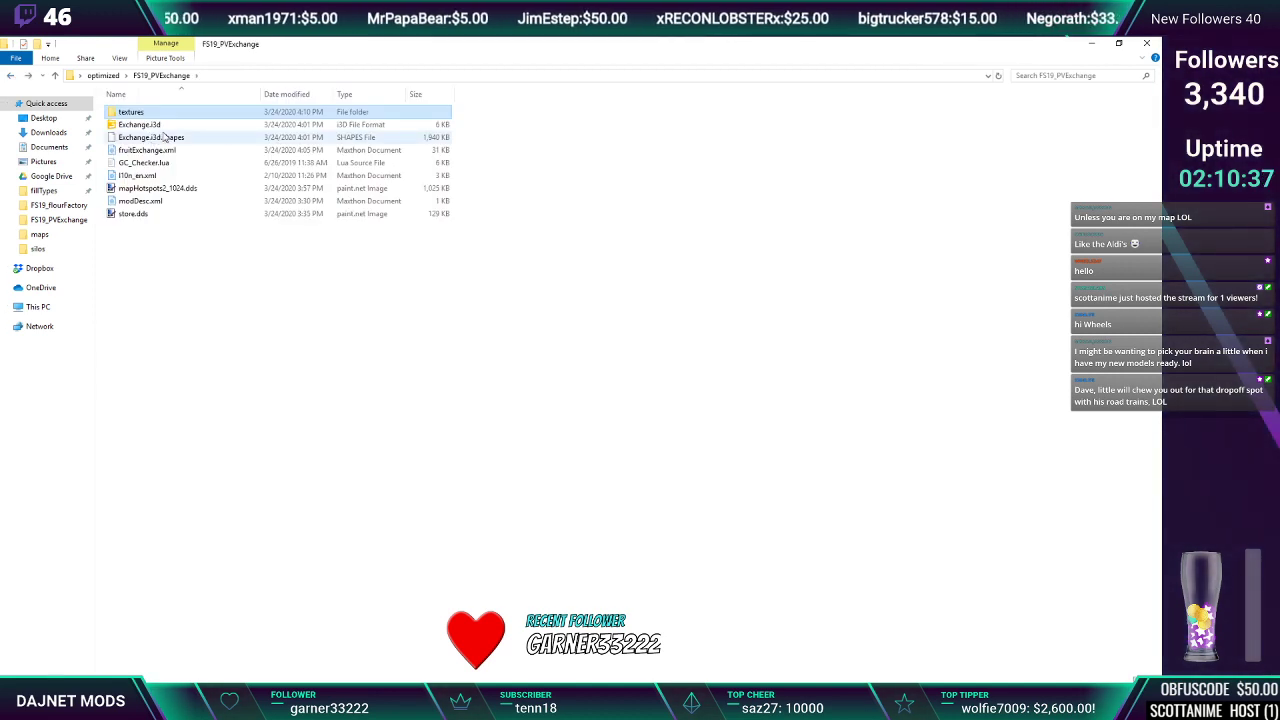
Switch back to the Notepad++ window showing Exchange.i3d
mouse_move(667, 679)
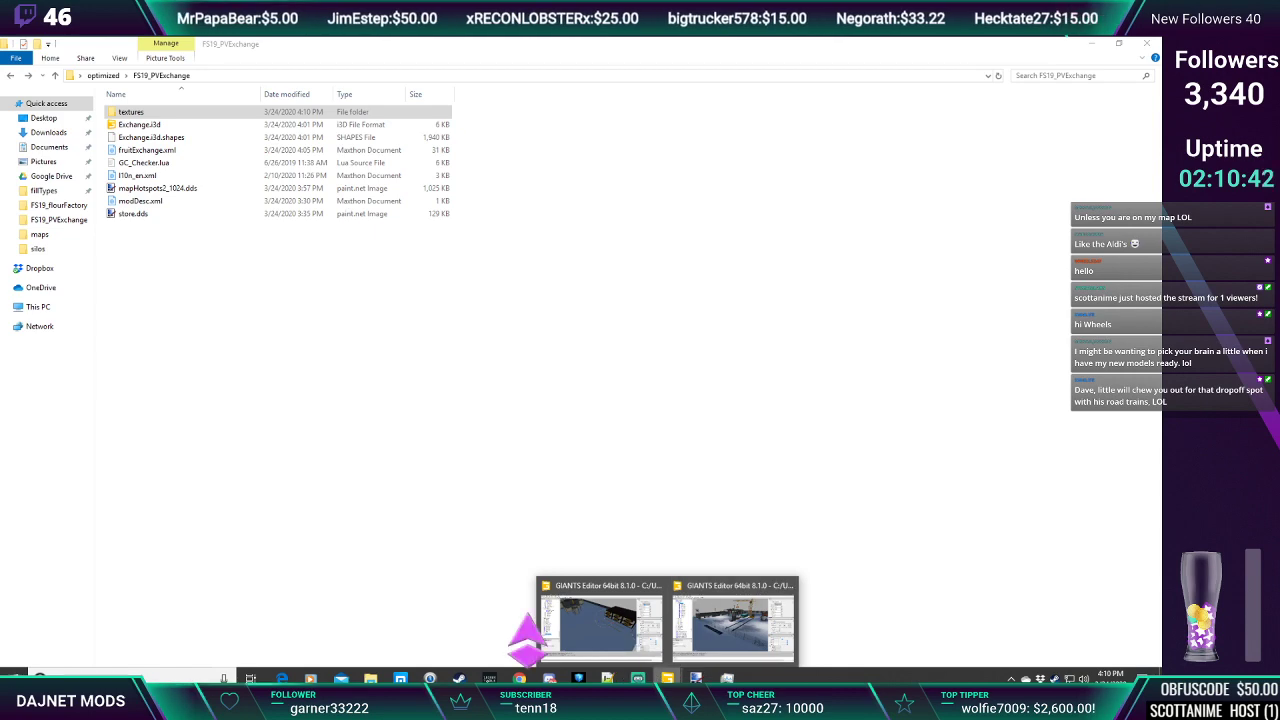
left_click(607, 679)
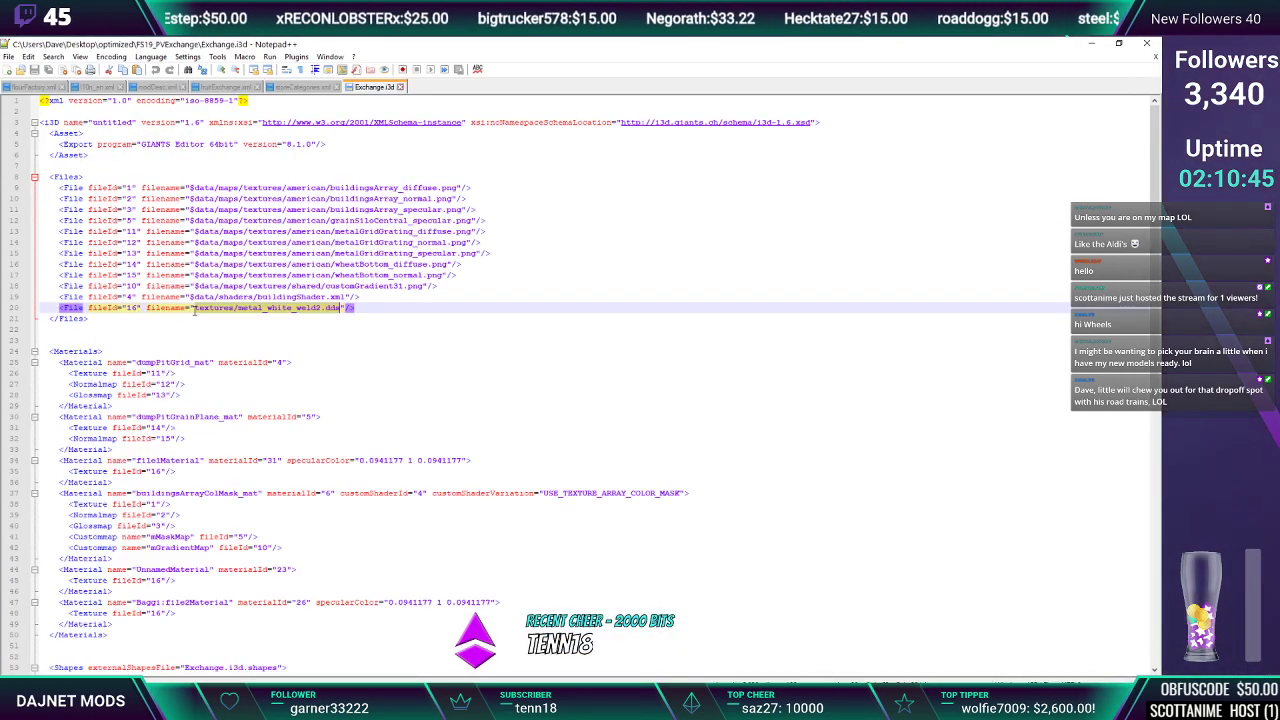
Try prefixing the metal_white_weld2.dds texture path in the Files section with "../" and compare it with the other texture paths
left_click(194, 308)
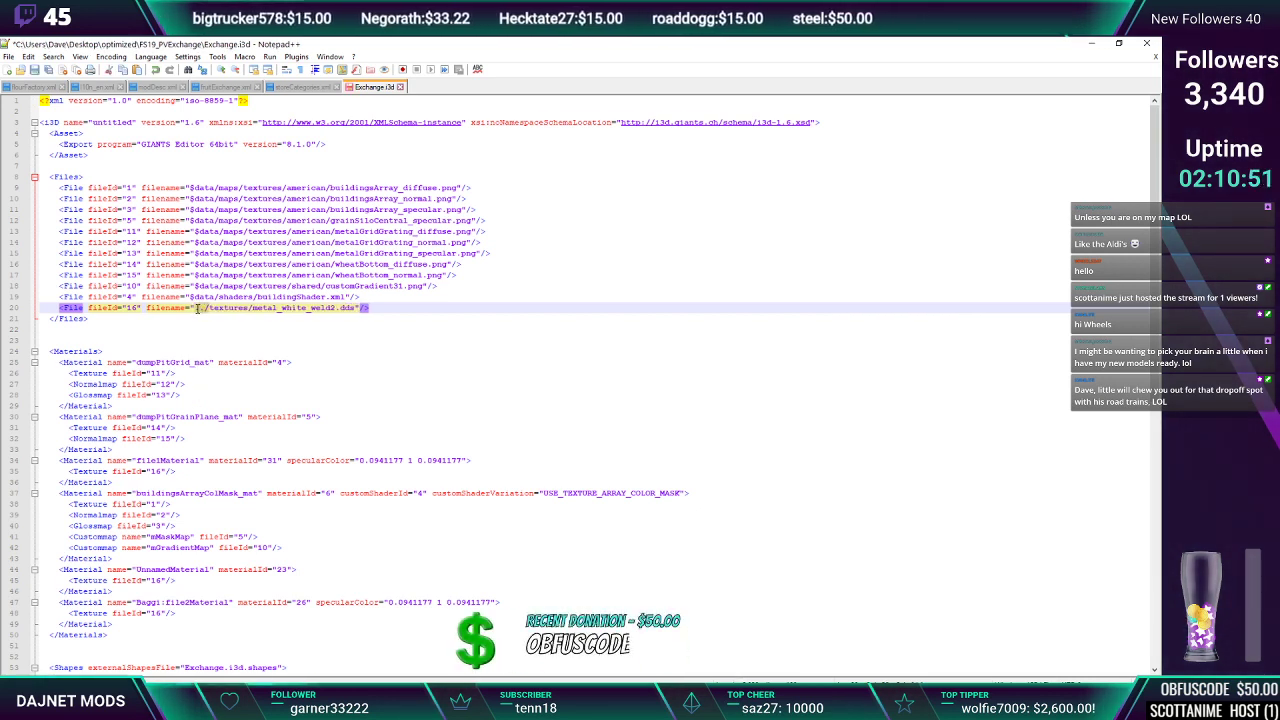
key("Delete")
left_click(209, 363)
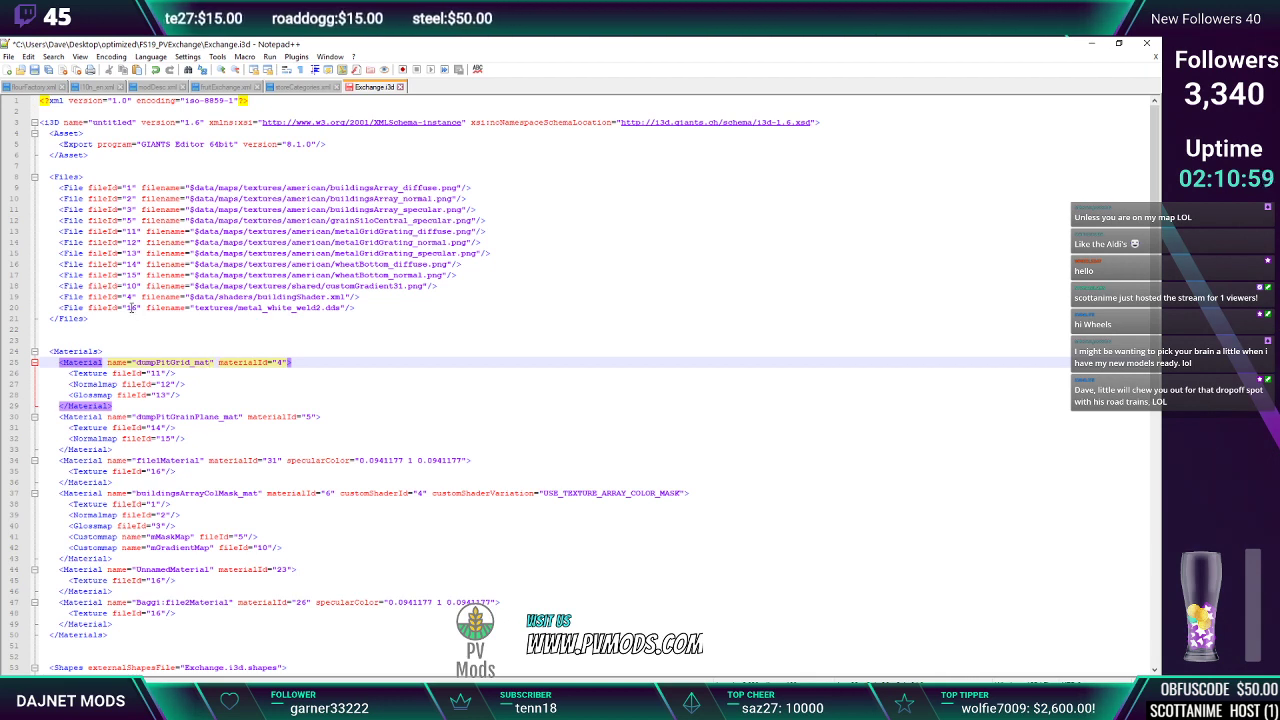
left_click_drag(194, 308, 295, 309)
left_click(260, 199)
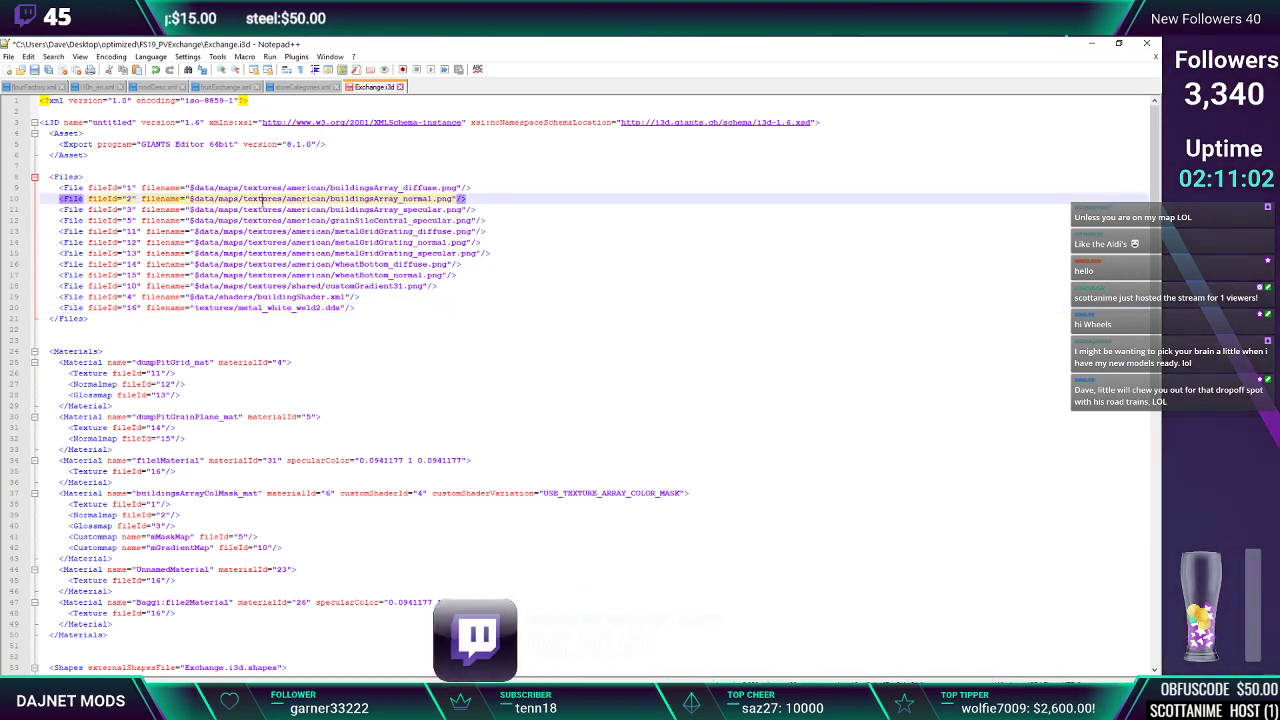
left_click(260, 307)
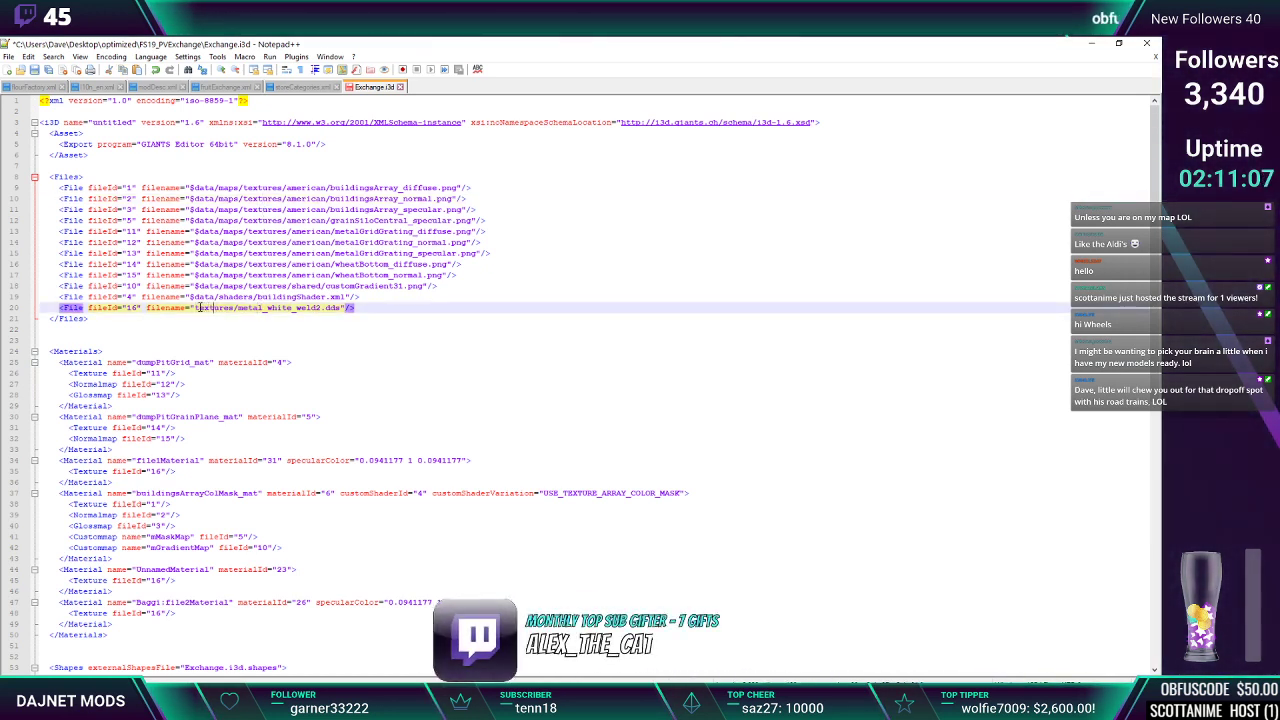
left_click(192, 318)
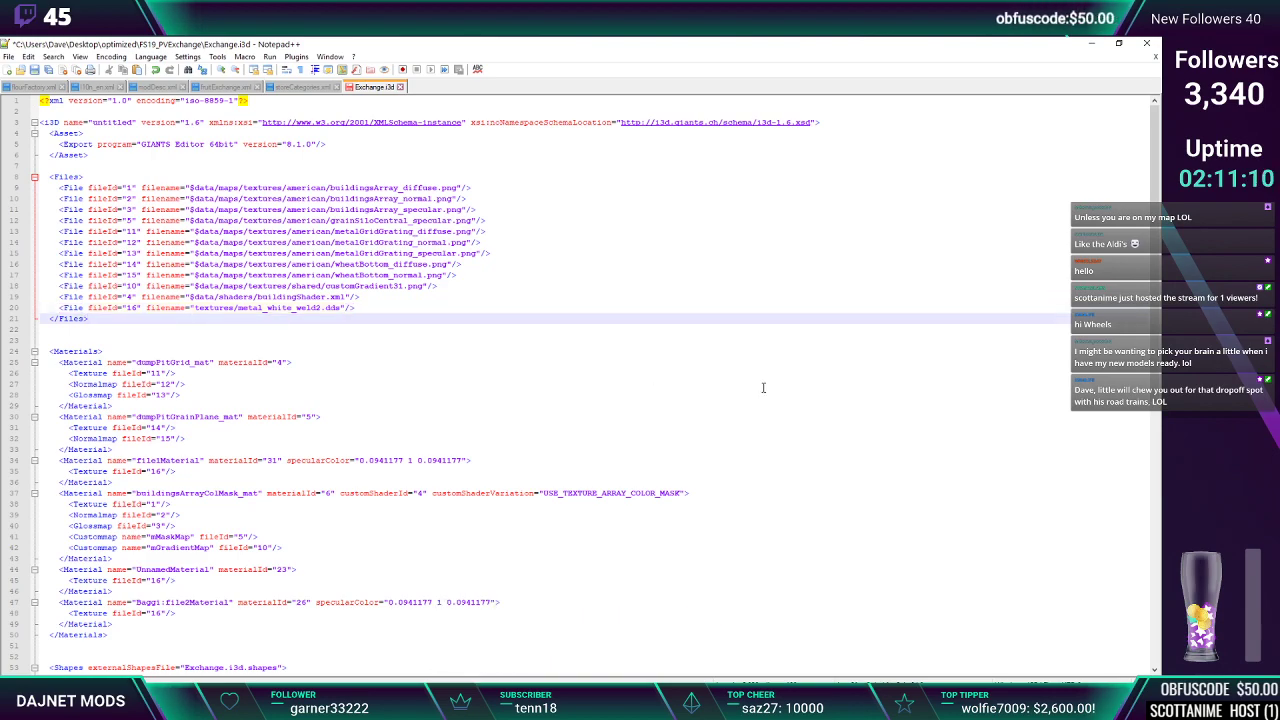
left_click_drag(1155, 258, 1123, 191)
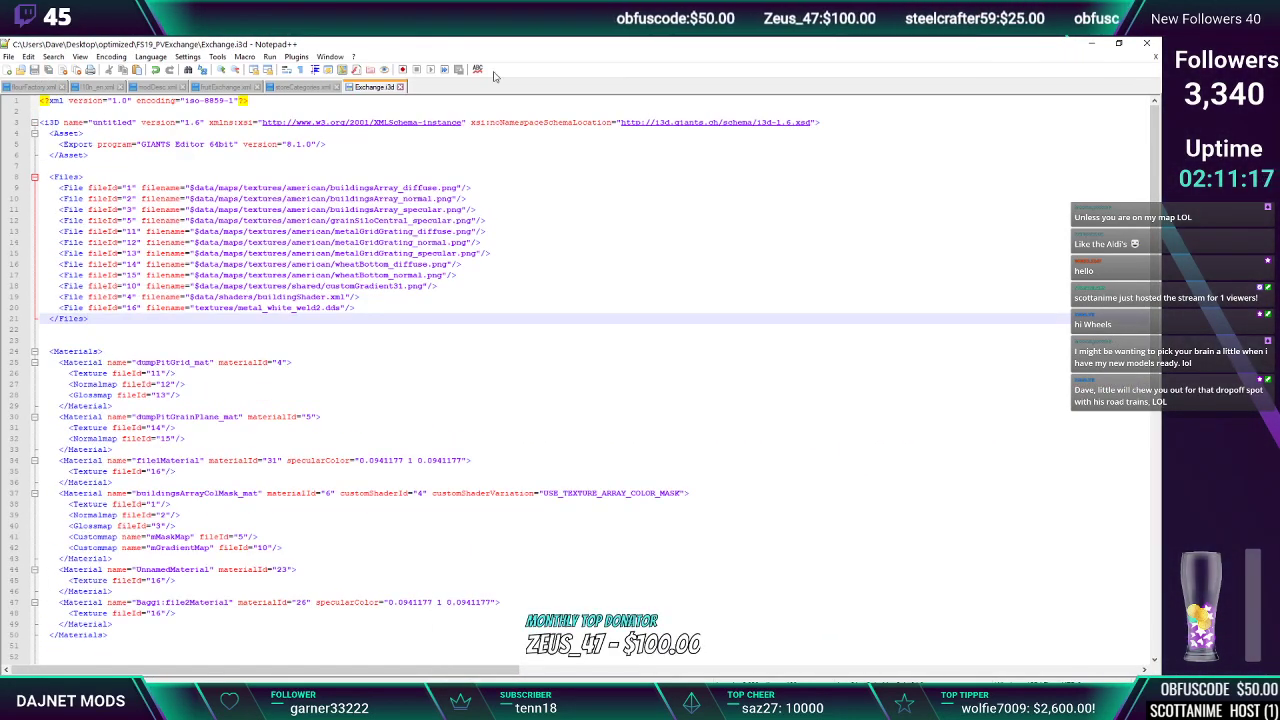
Minimize the text editor and mod folder windows, then launch Farming Simulator 19 through to its main menu
left_click(1093, 44)
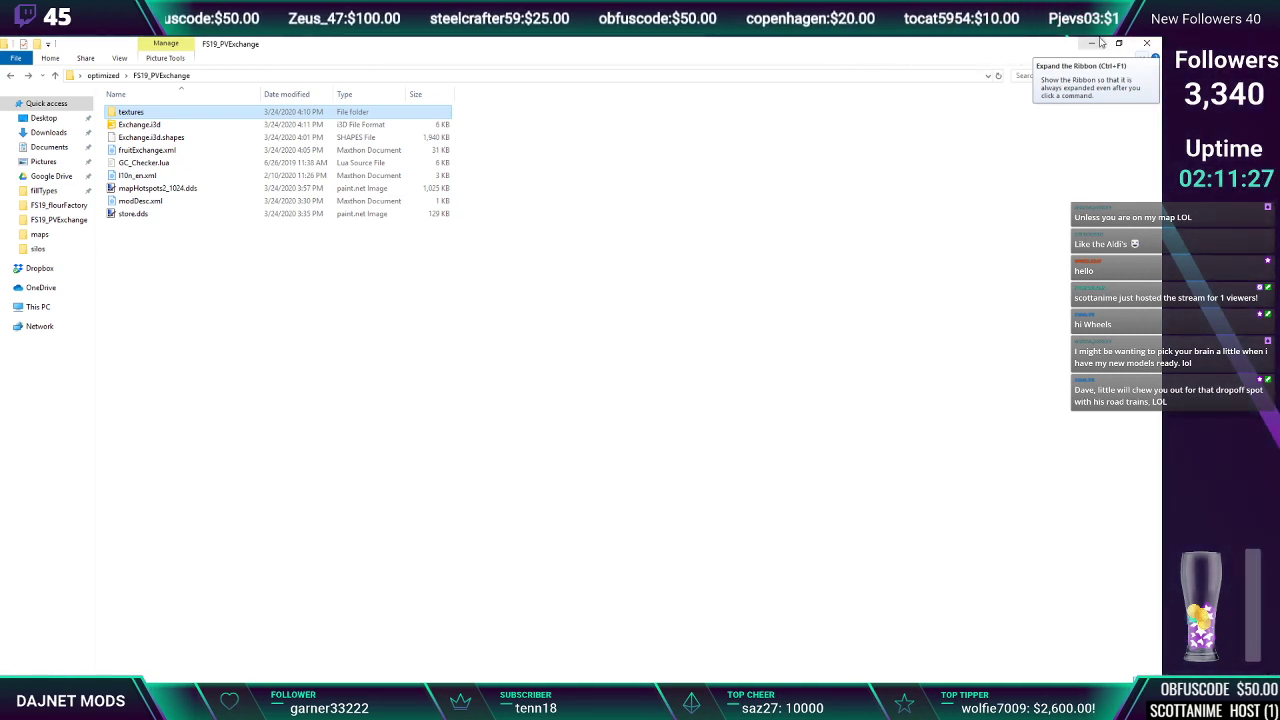
left_click(1098, 43)
double_click(29, 261)
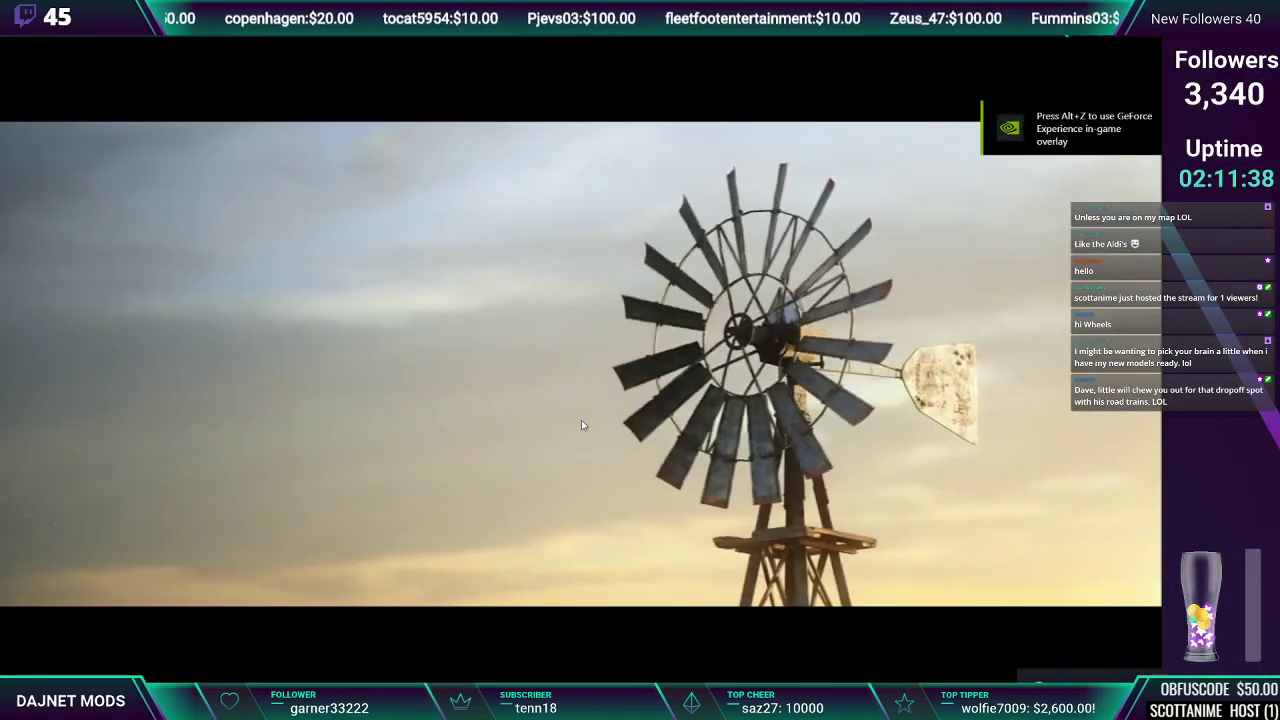
left_click(581, 420)
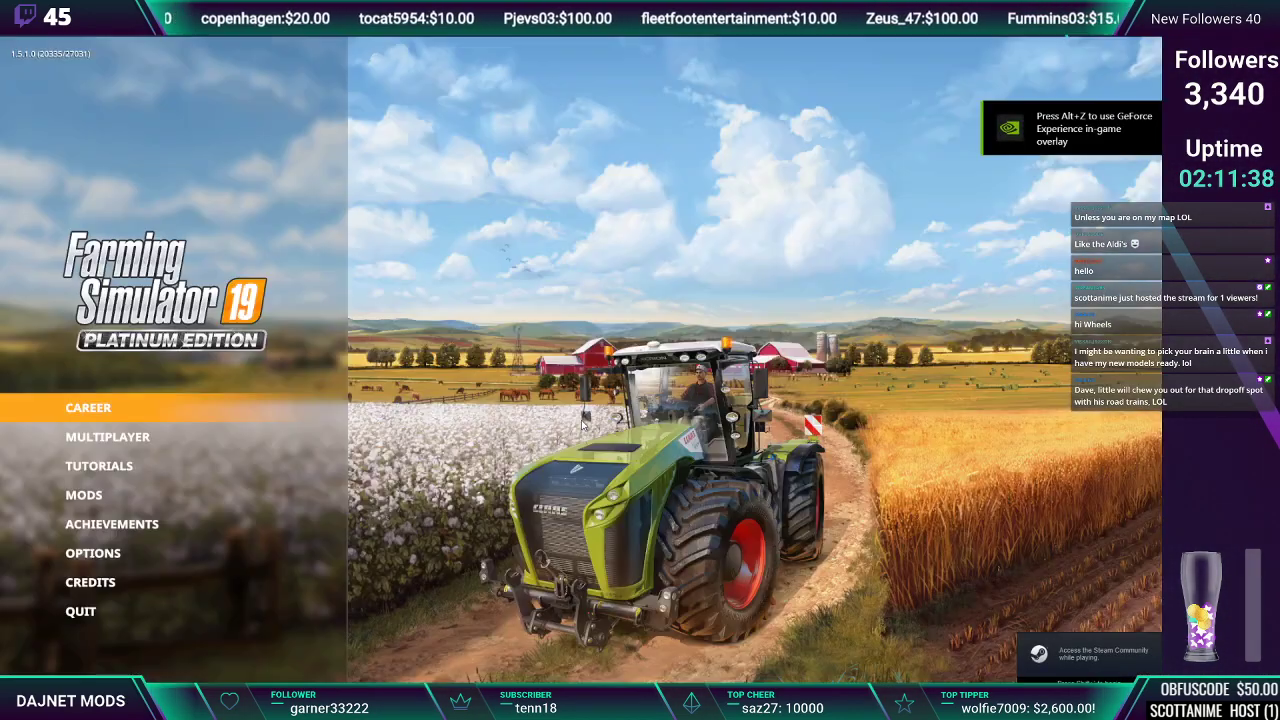
Start a new career in the unused Savegame 6 slot and proceed to the map selection
left_click(195, 411)
scroll(930, 415, "down", 3)
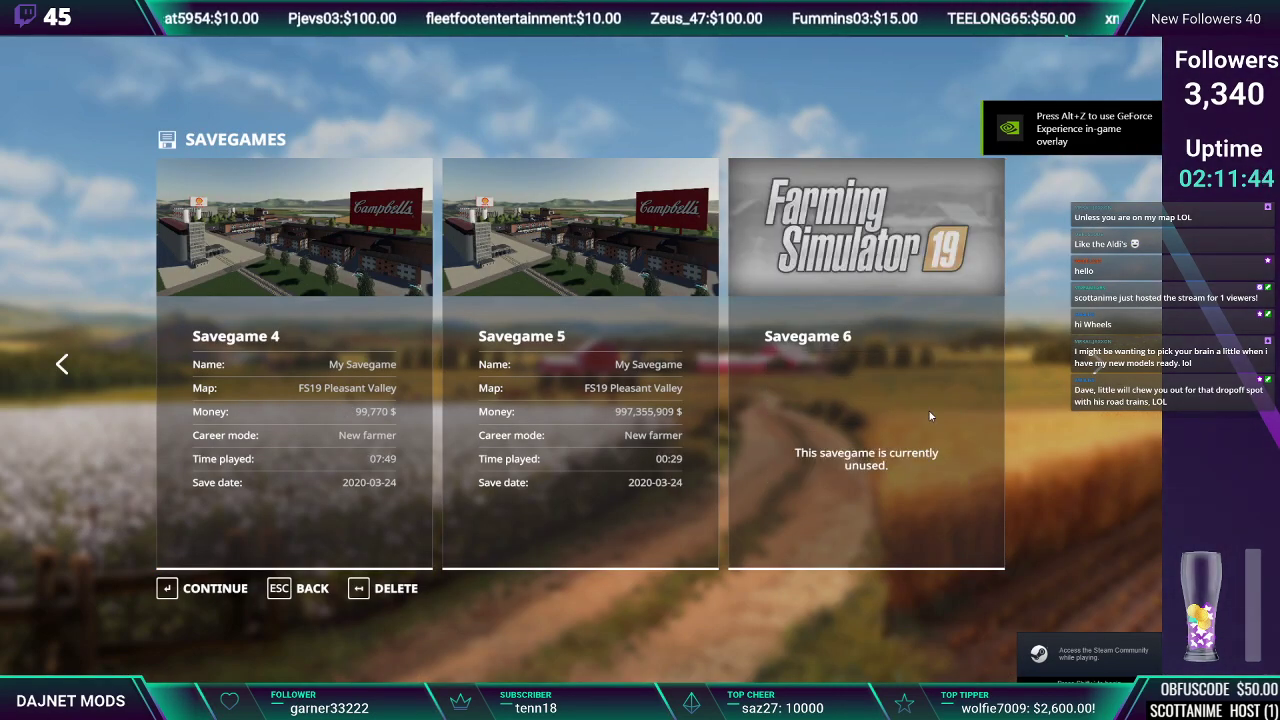
left_click(930, 415)
left_click(426, 390)
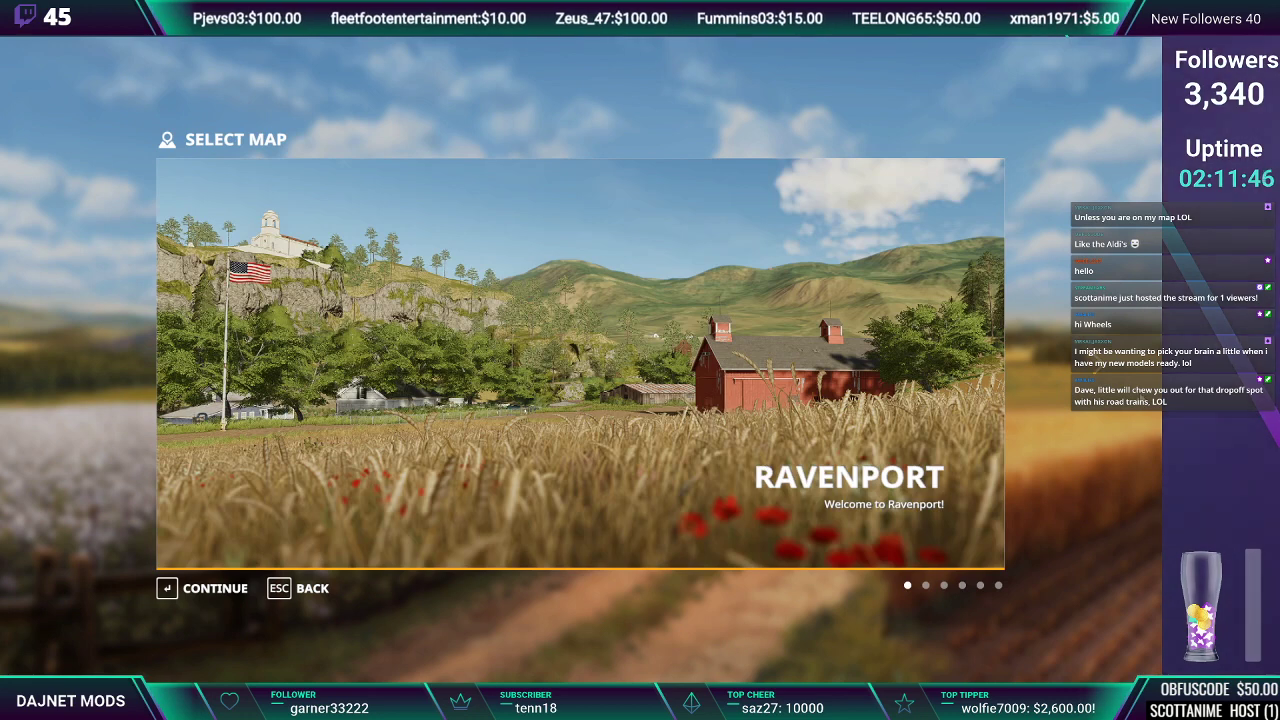
Choose the FS19 Pleasant Valley map and accept the default character
scroll(426, 390, "down", 2)
scroll(580, 362, "down", 1)
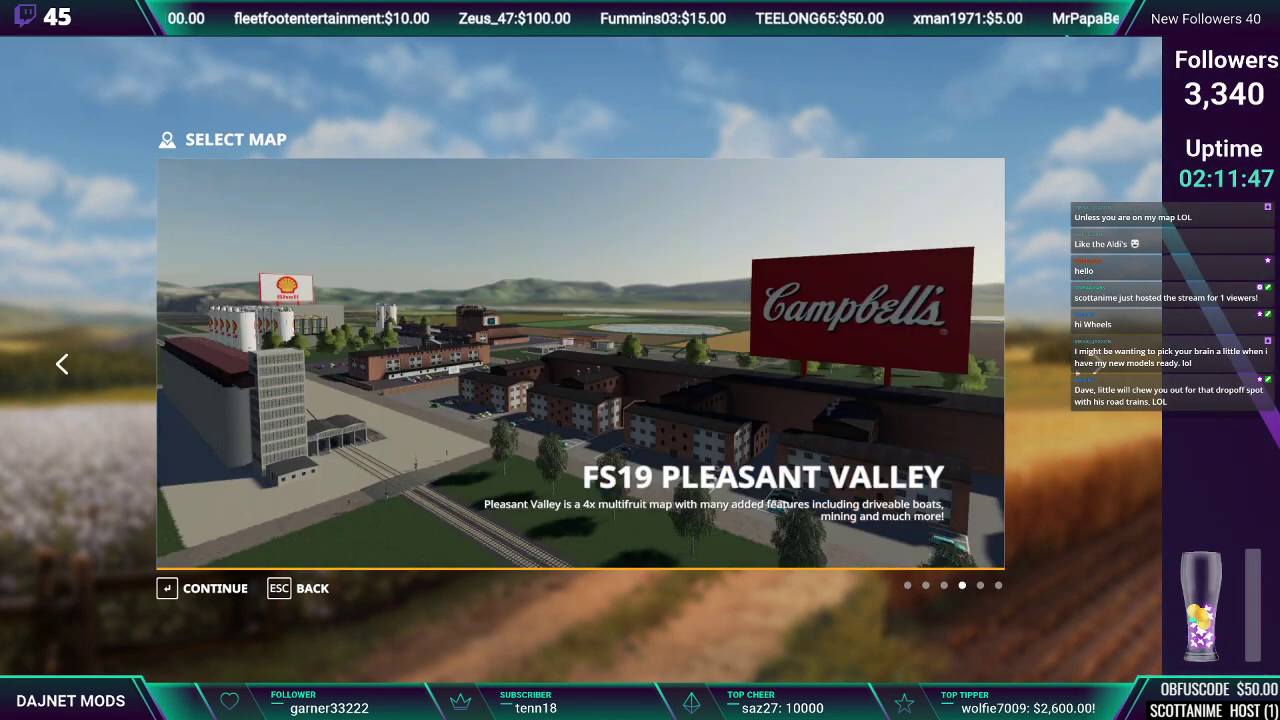
left_click(228, 587)
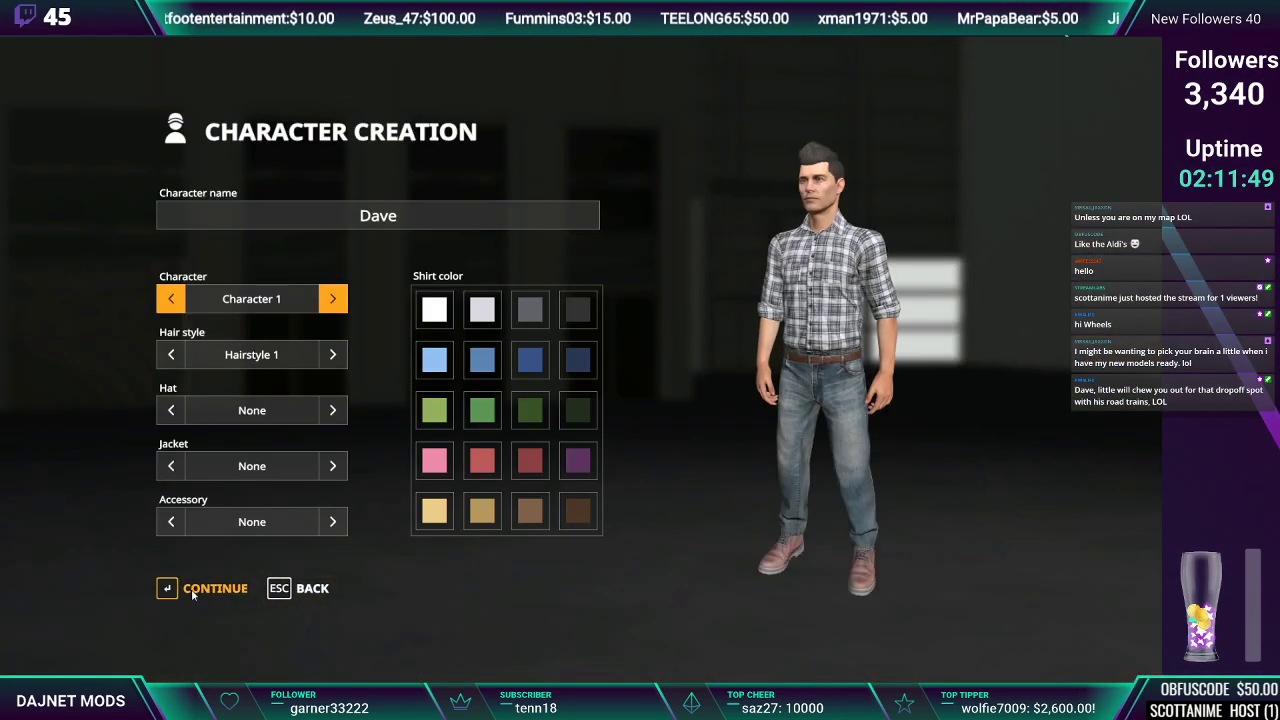
key("Return")
Leave the Seasons and Seasons Geo: Pleasant Valley mods deselected and start loading the game with the other mods
left_click_drag(995, 180, 976, 490)
left_click(948, 262)
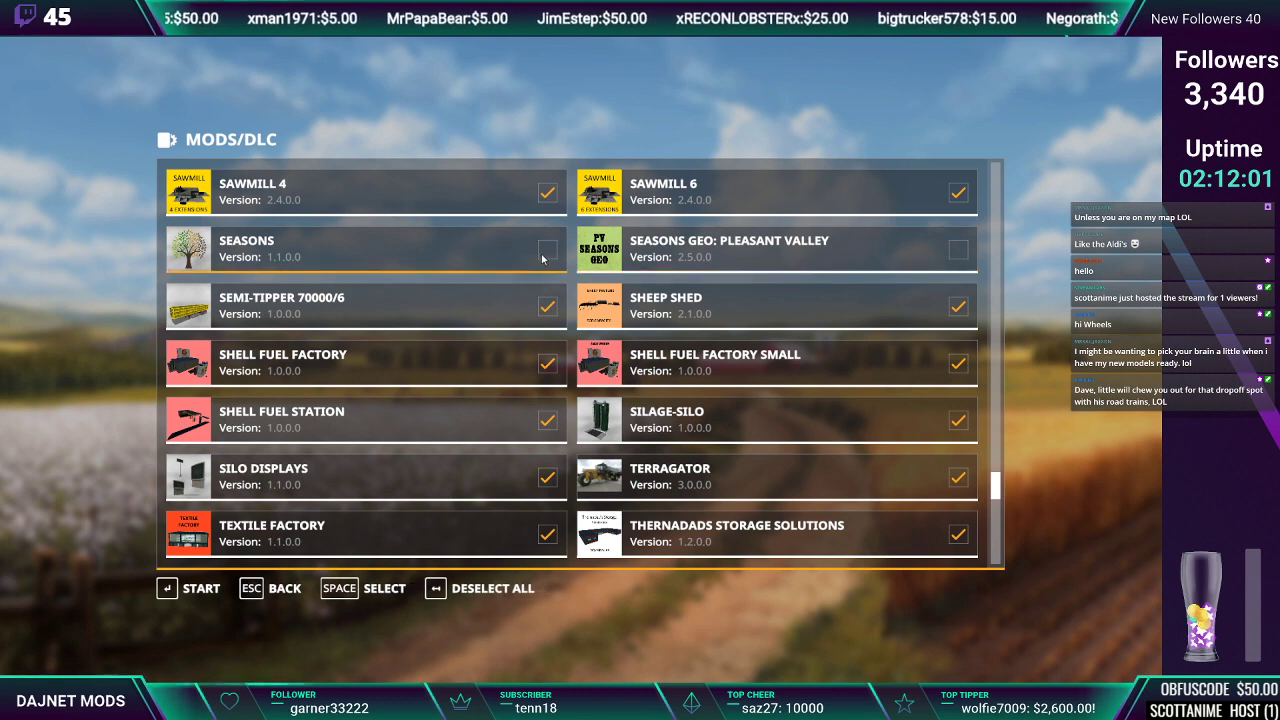
left_click(197, 589)
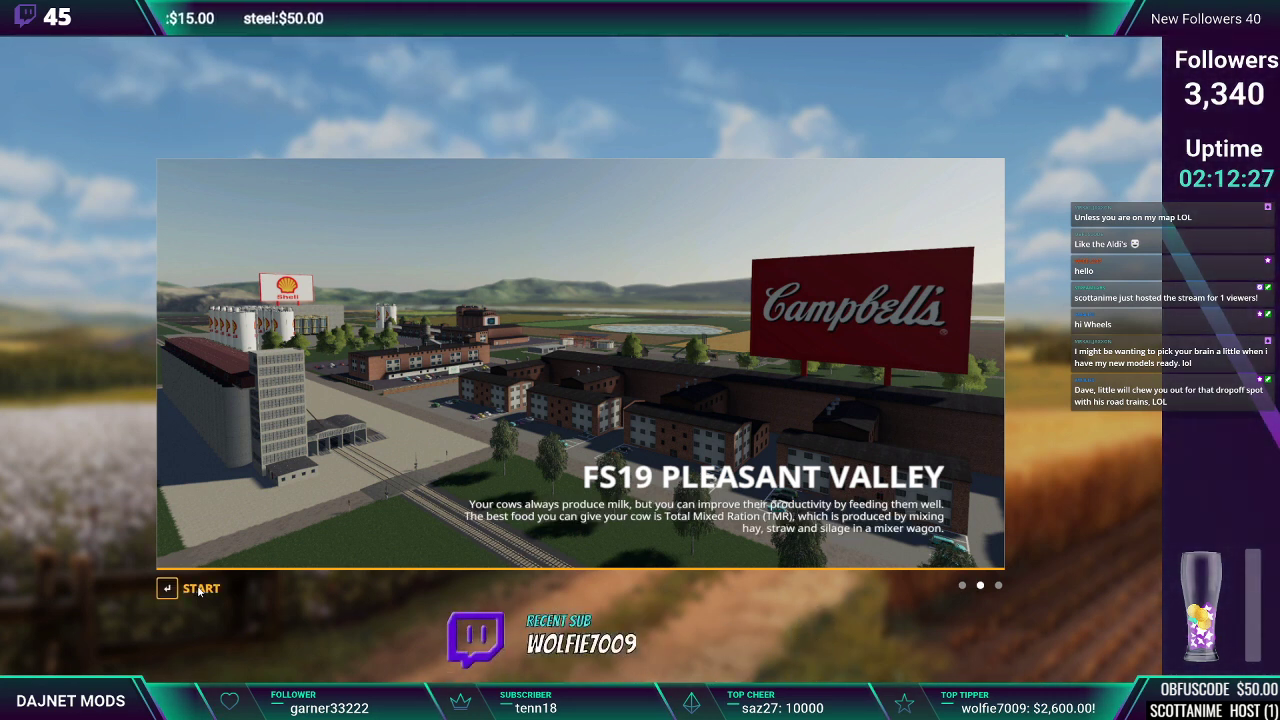
Enter the loaded Pleasant Valley game and dismiss the introductory tutorial messages
key("Return")
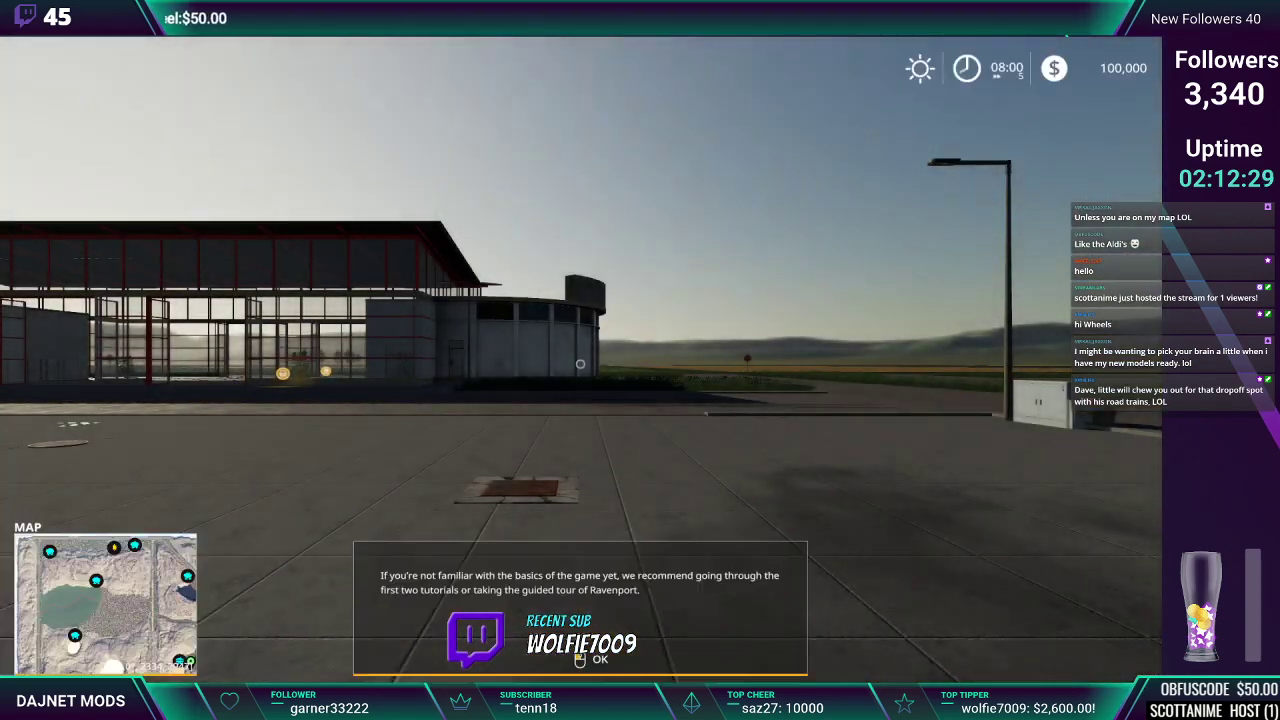
key("Return")
key("Return")
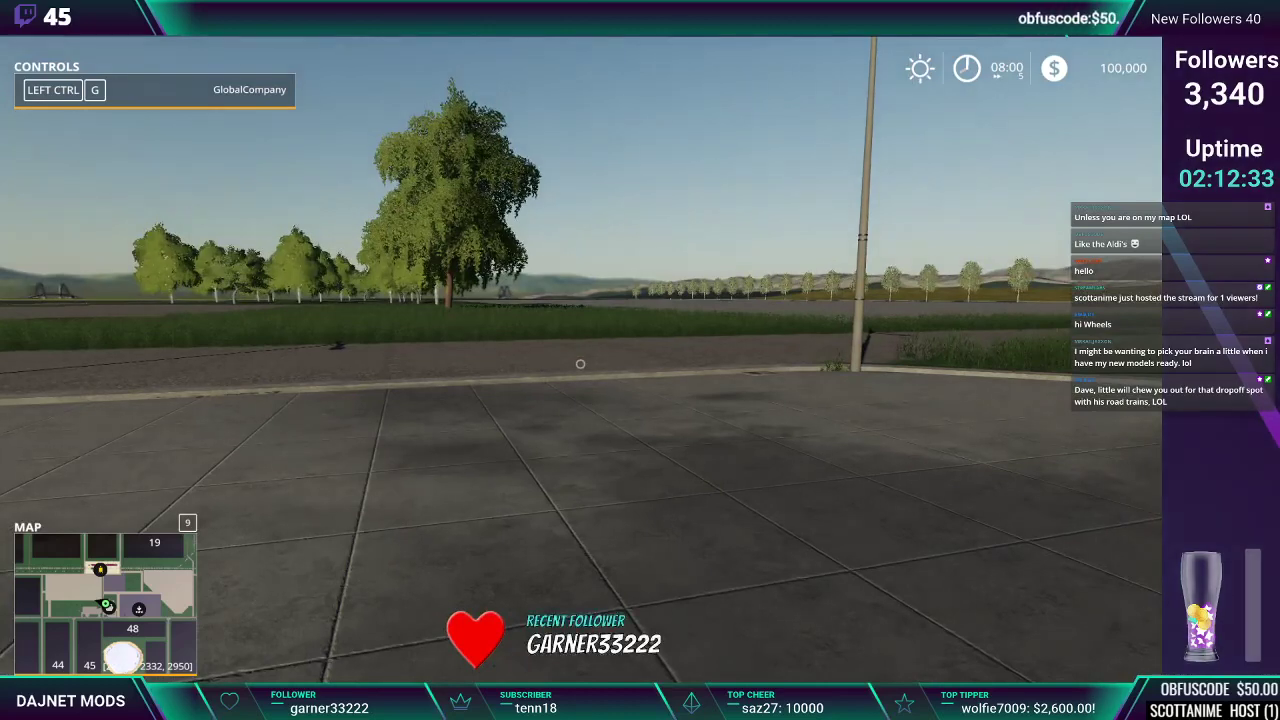
Look into the PV Food Factories category of the shop's placeables and return to the game
key("p")
left_click(670, 84)
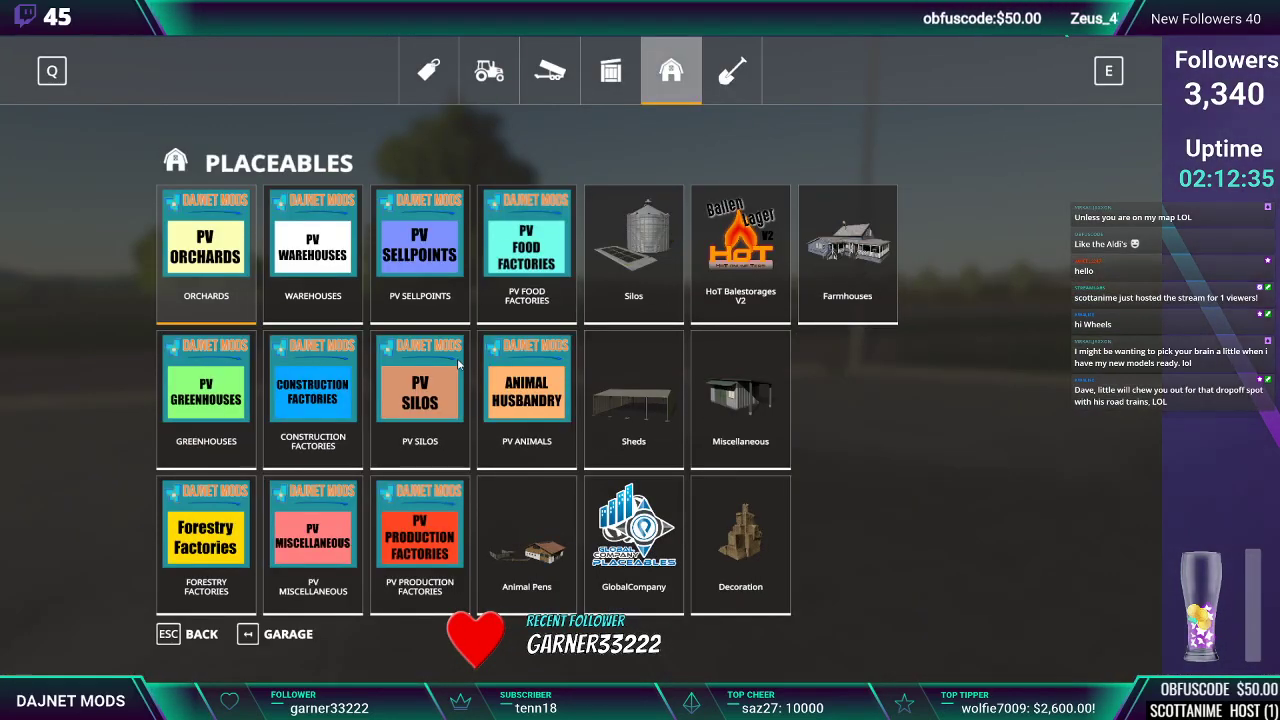
left_click(530, 234)
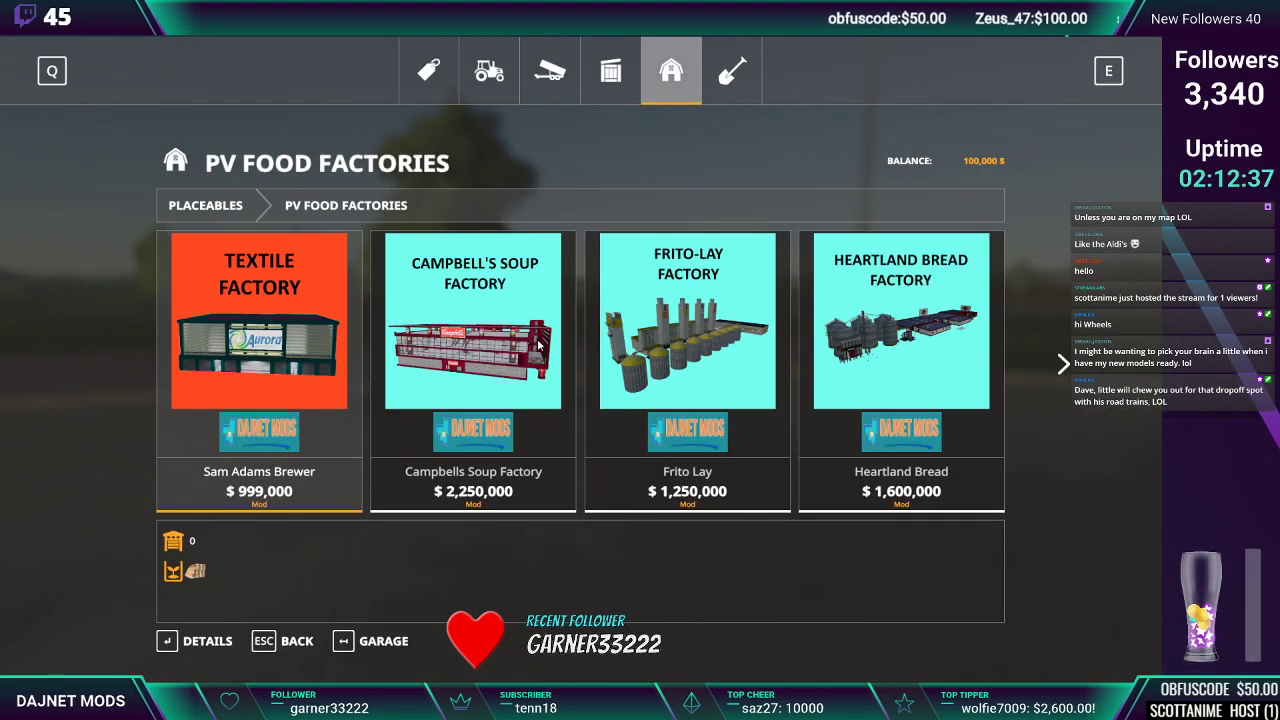
key("Escape")
key("Escape")
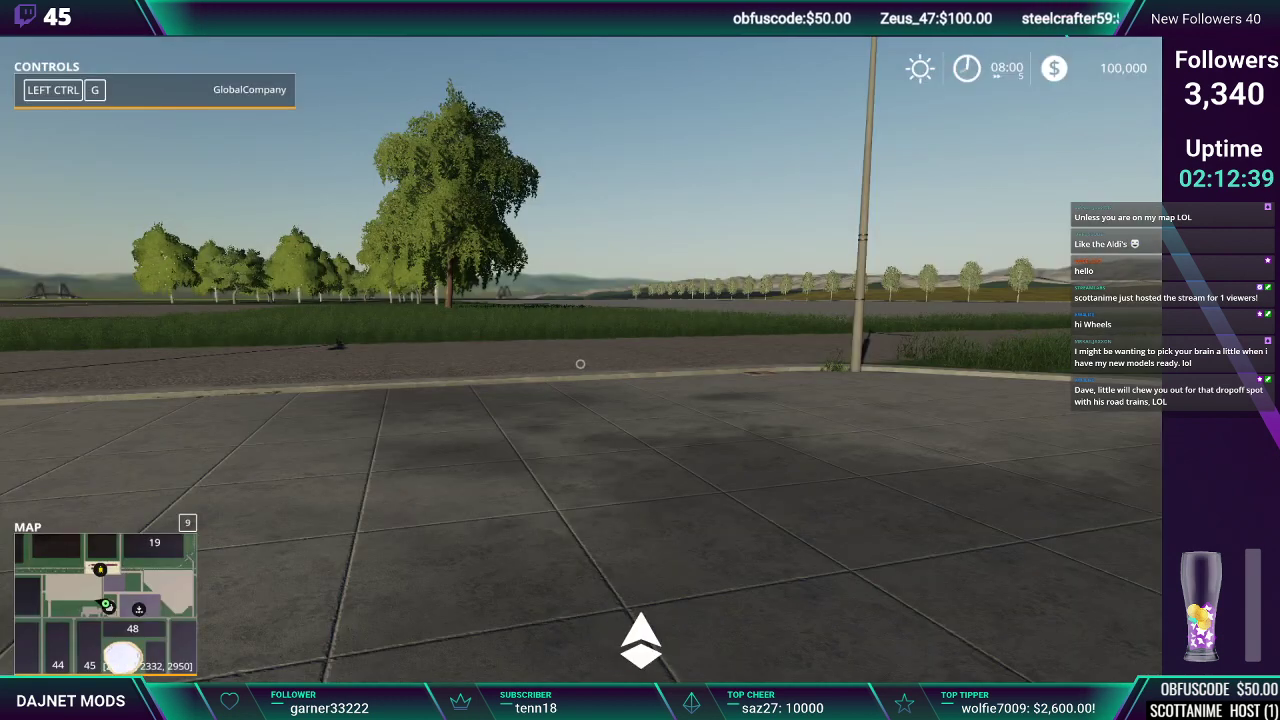
Add 123123132 to the farm's money through Easy Development Commands and leave the command screen
key("ctrl+e")
key("Return")
left_click(237, 245)
type("123")
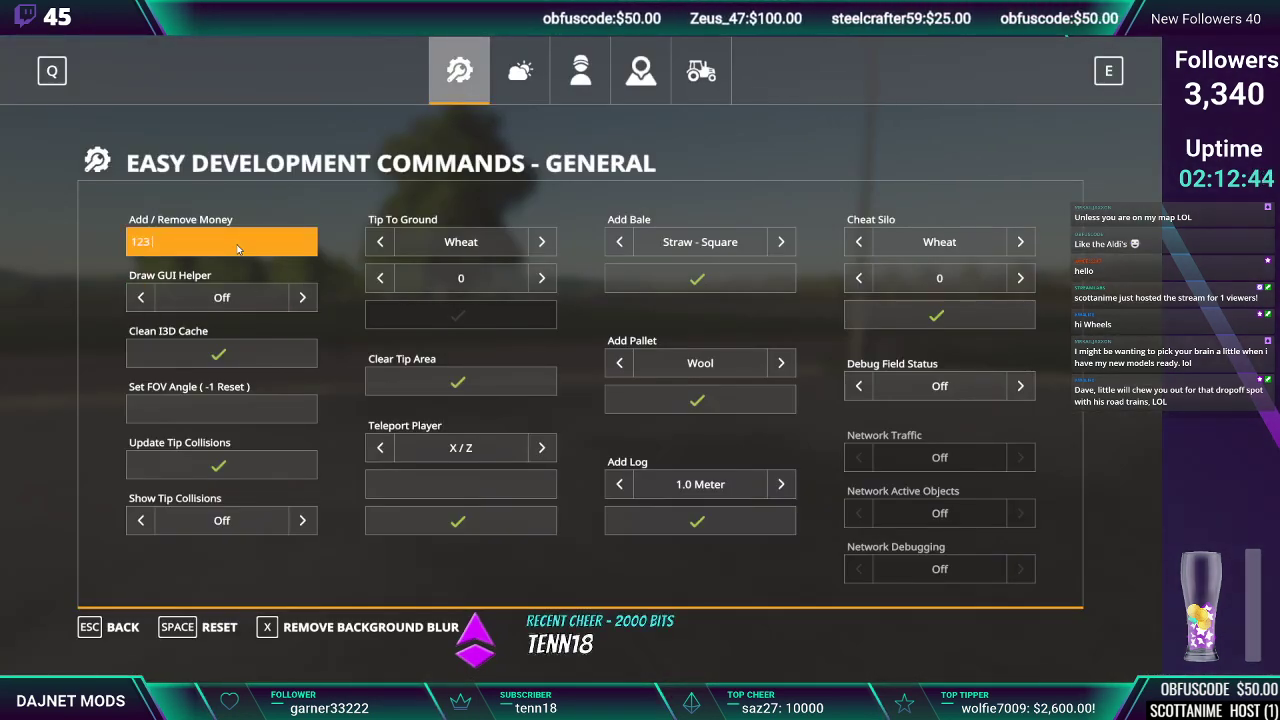
type("123132")
key("Return")
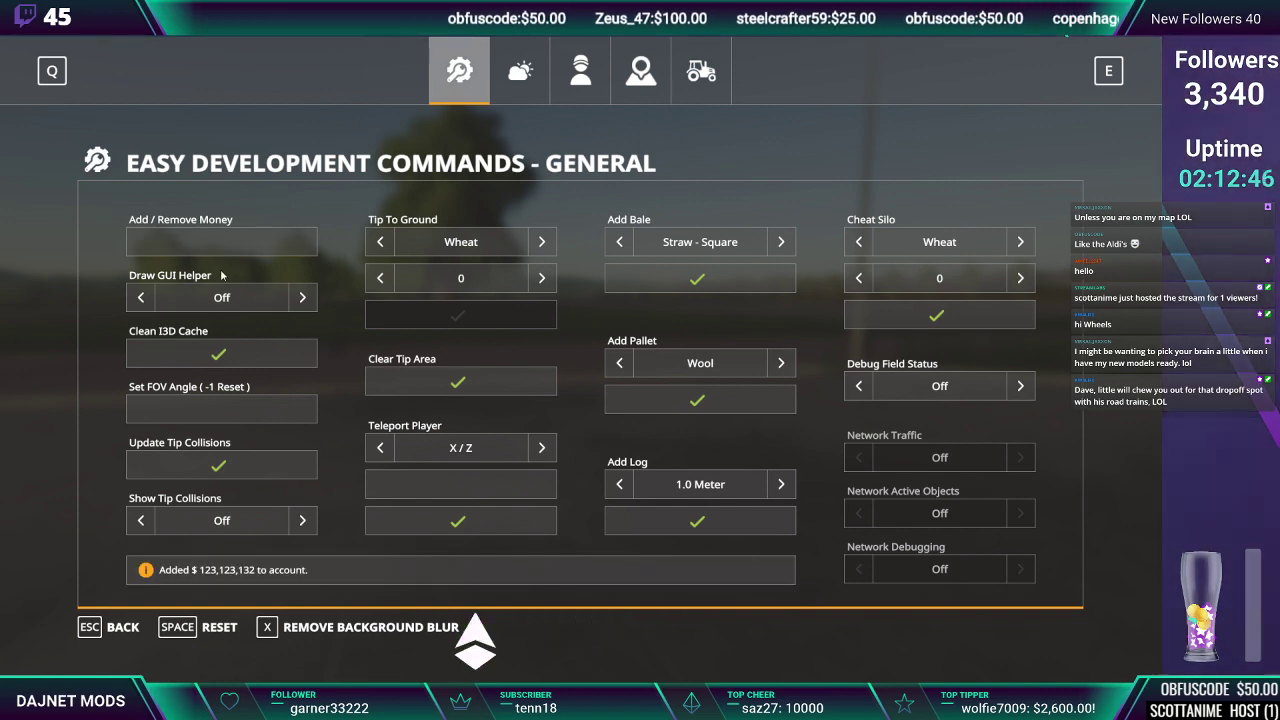
key("Escape")
Buy the unnumbered plot of land south of field 17 on the map's lands view
key("Escape")
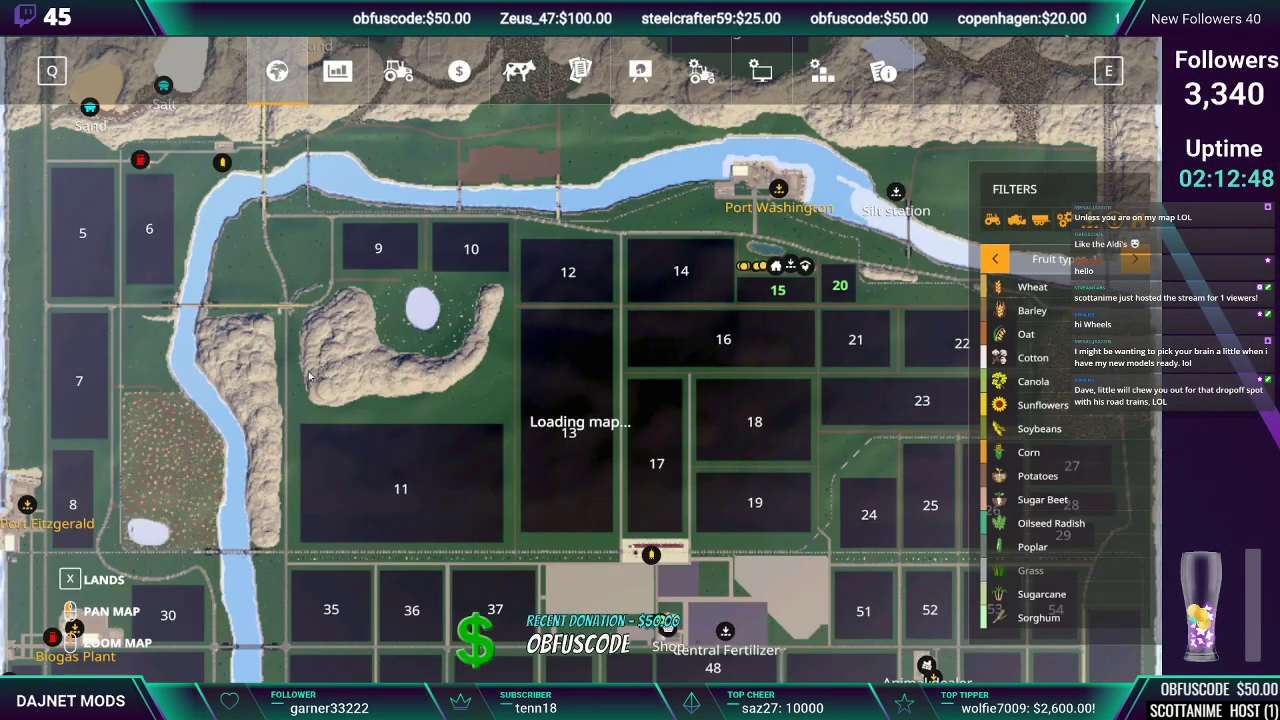
key("x")
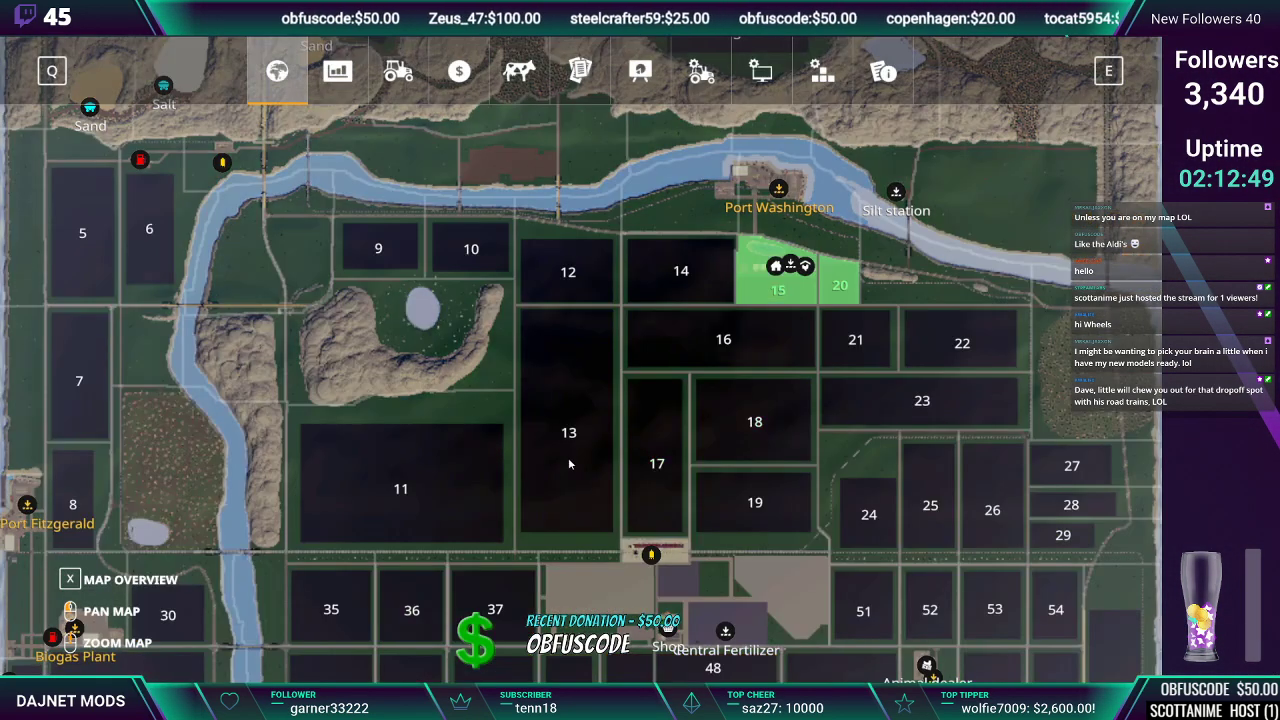
double_click(670, 592)
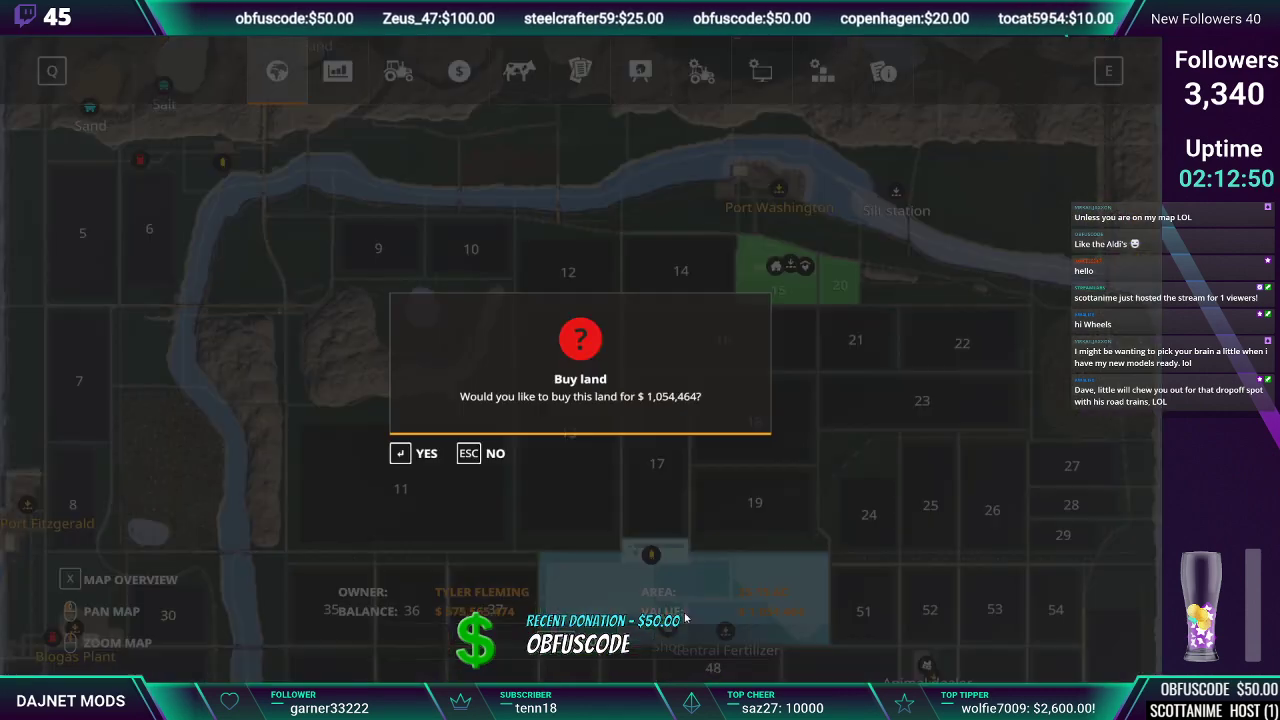
left_click(421, 459)
key("Escape")
Buy the Fruit Exchange from PV Food Factories and place it on the paved area of the purchased land
key("p")
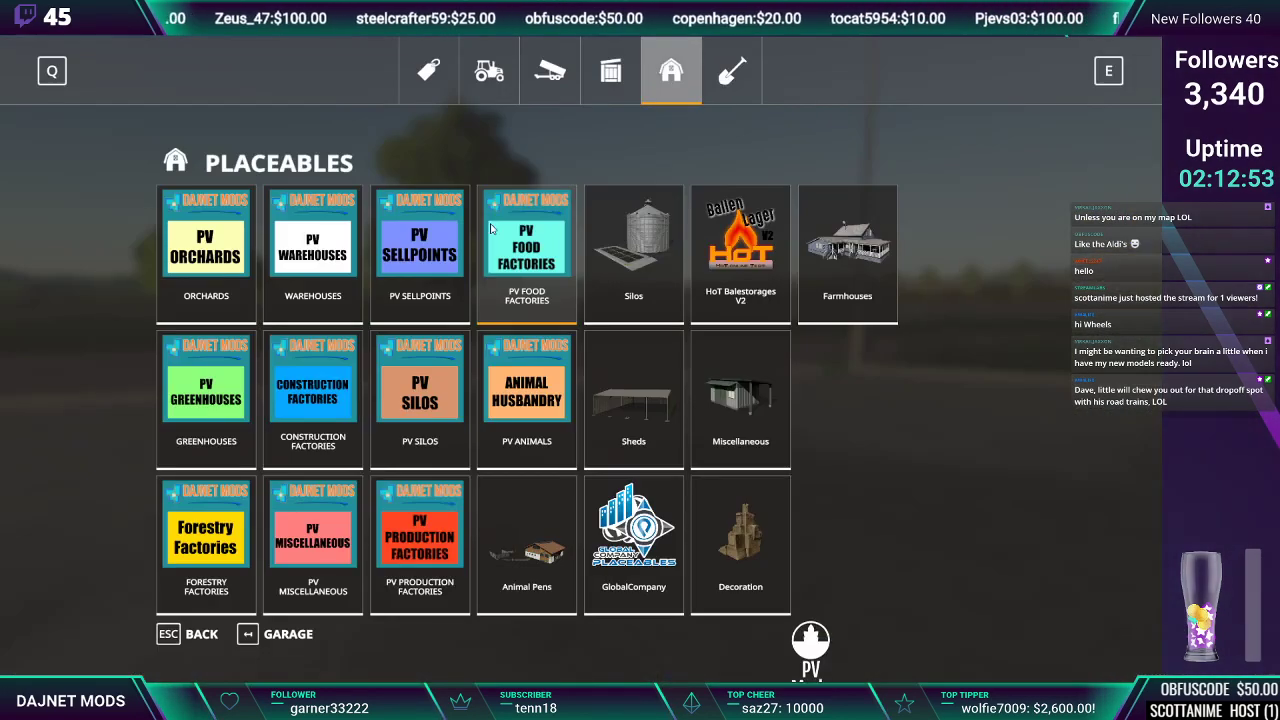
left_click(503, 289)
left_click(1060, 365)
left_click(1060, 365)
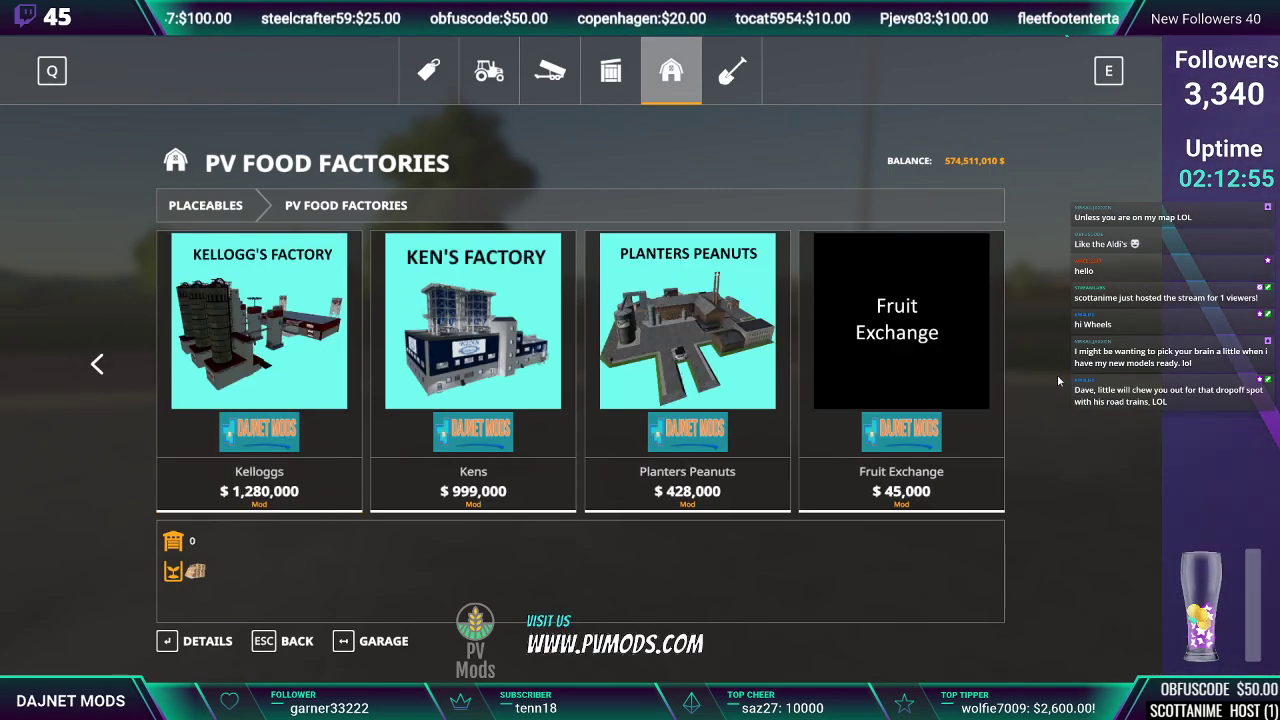
double_click(955, 366)
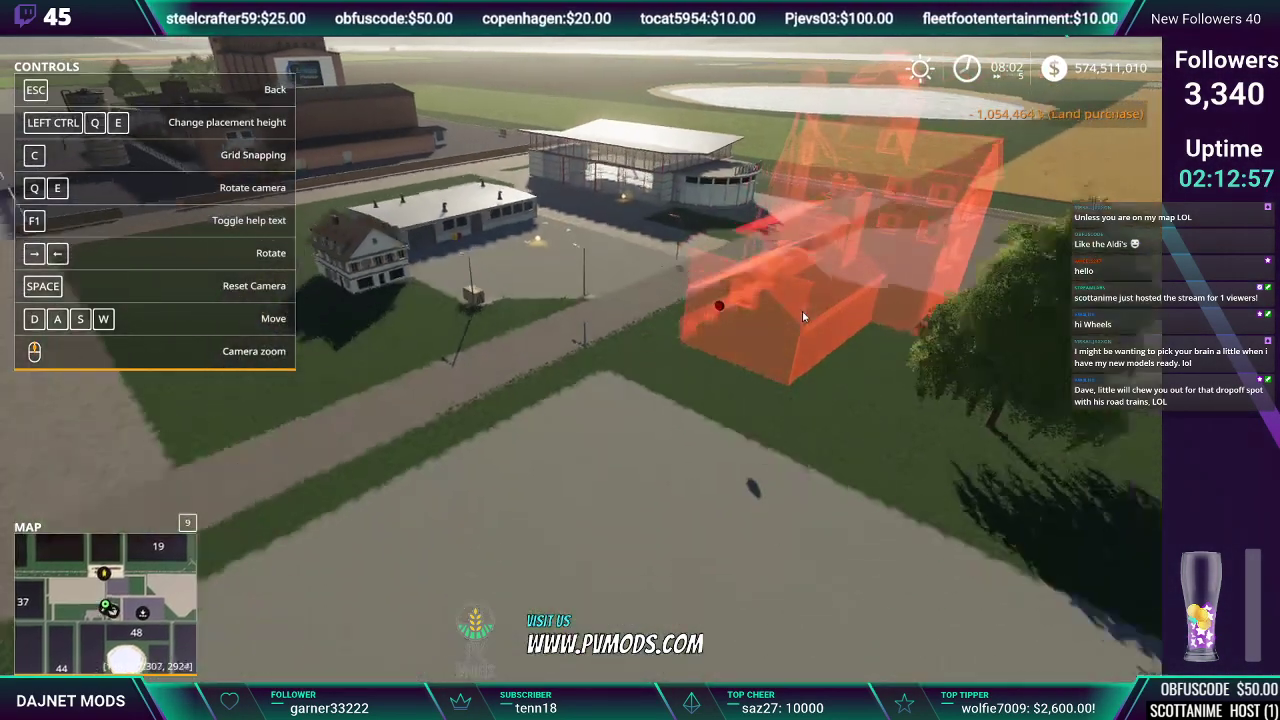
key("s")
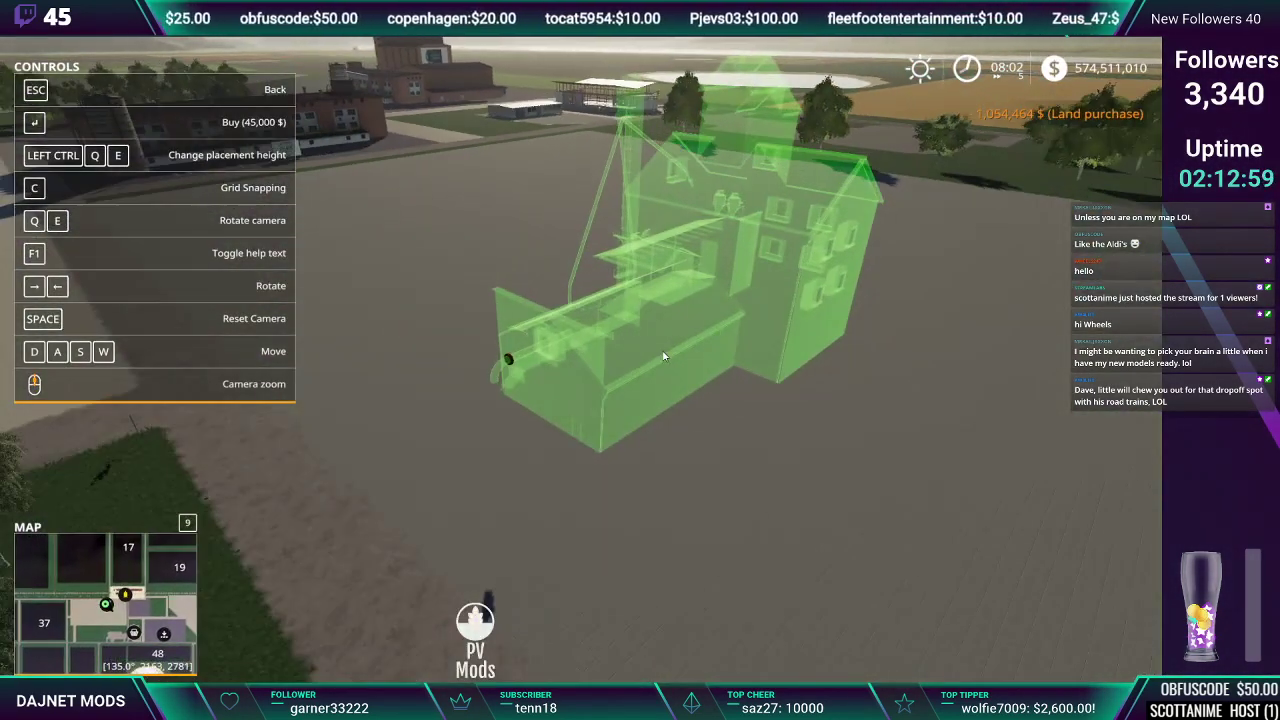
left_click(697, 337)
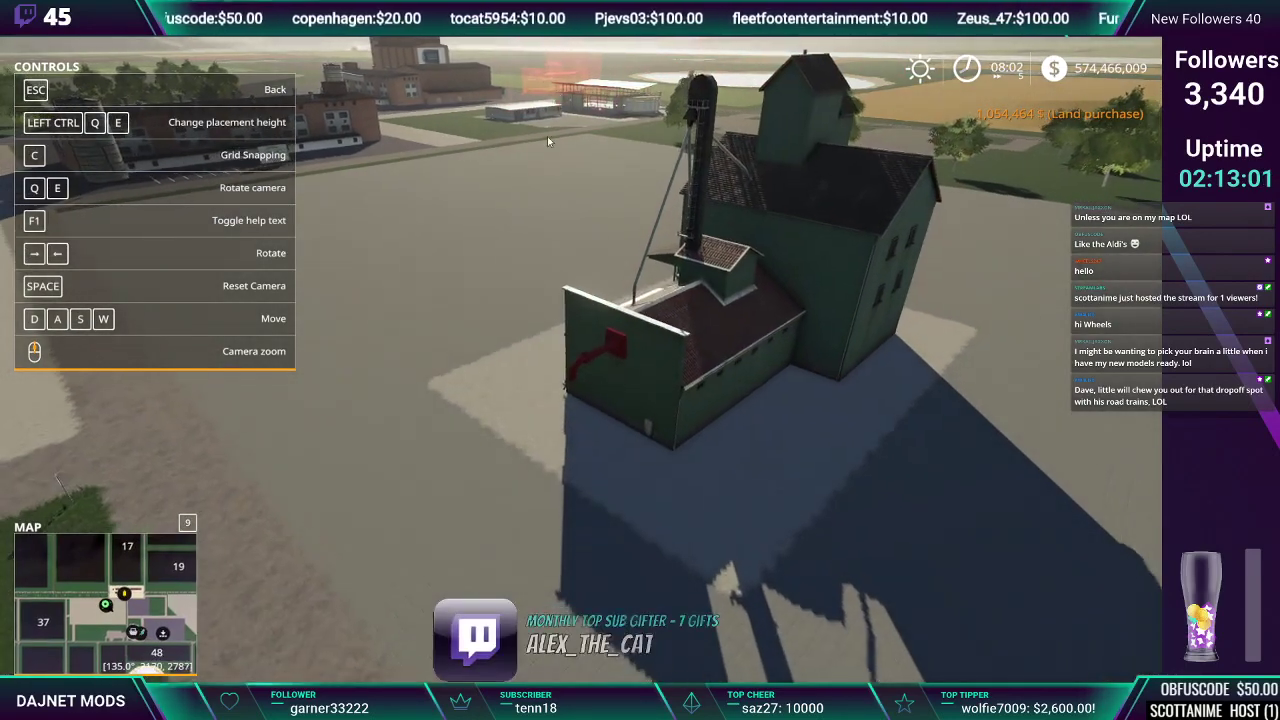
Leave placement mode and inspect the Fruit Exchange's map hotspot icon and label on the map overview
key("Escape")
key("Escape")
key("Escape")
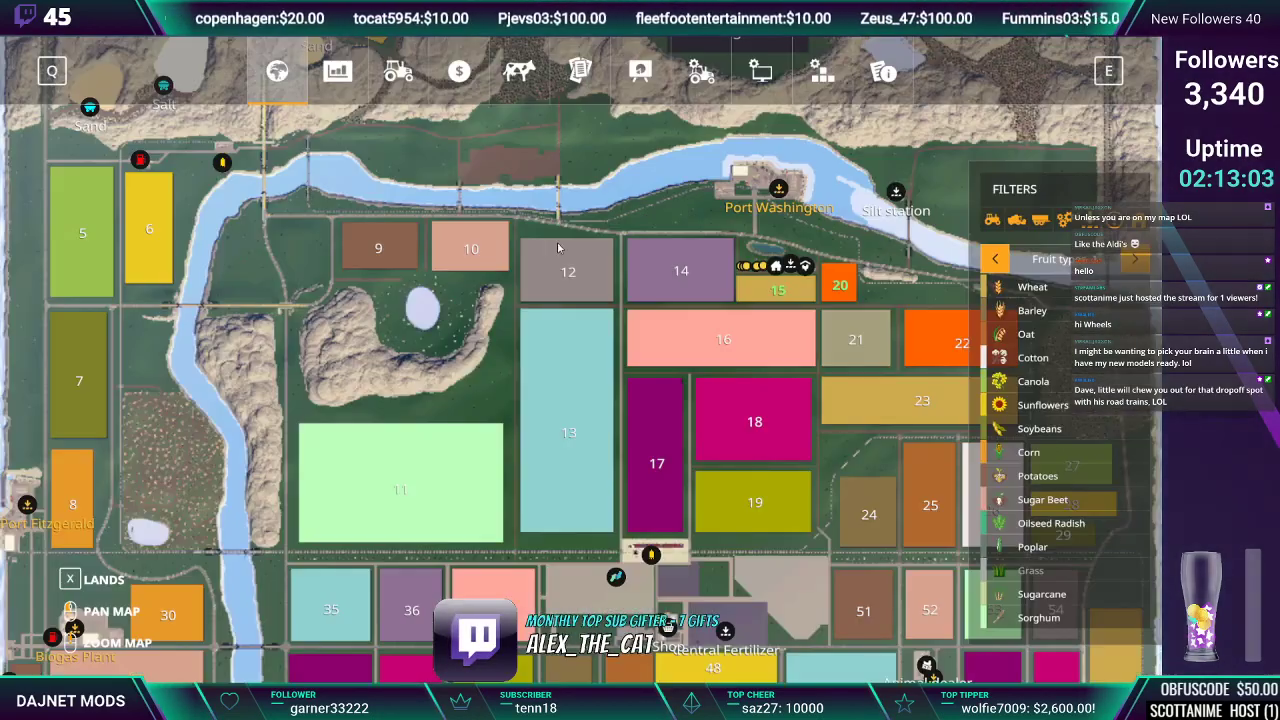
left_click_drag(624, 434, 511, 322)
left_click(503, 463)
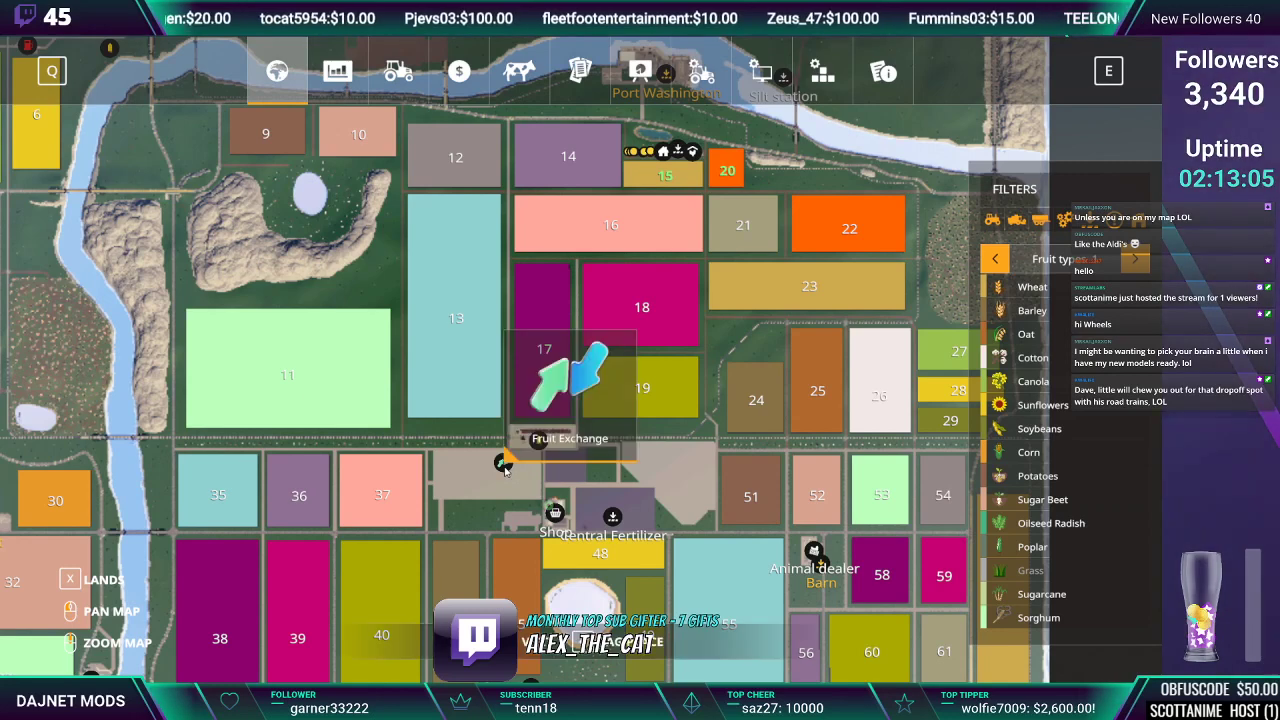
left_click(361, 354)
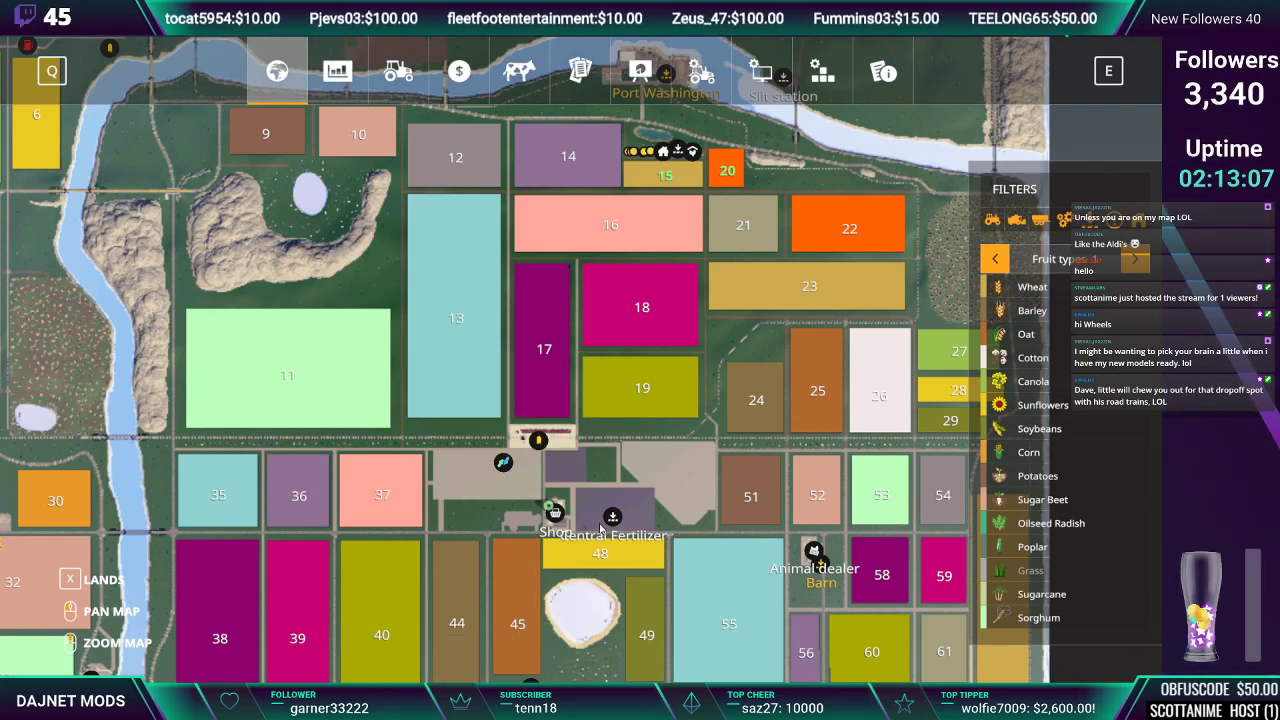
left_click(503, 464)
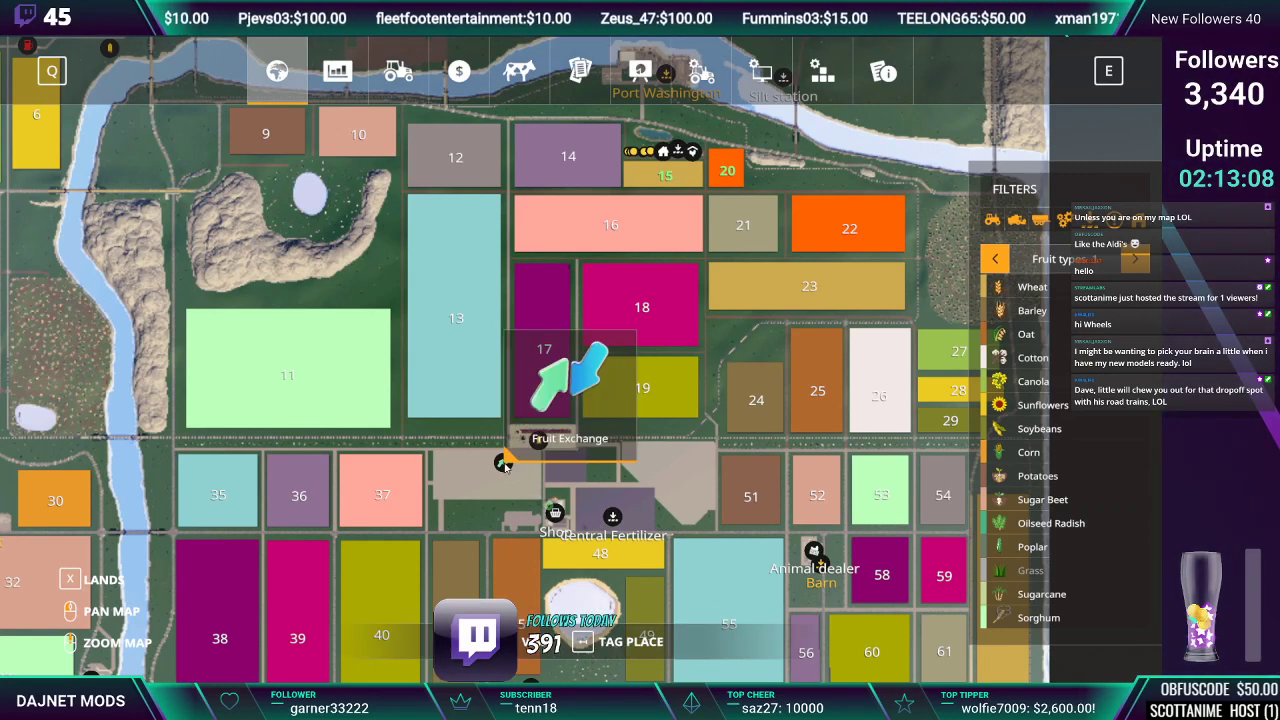
left_click(733, 514)
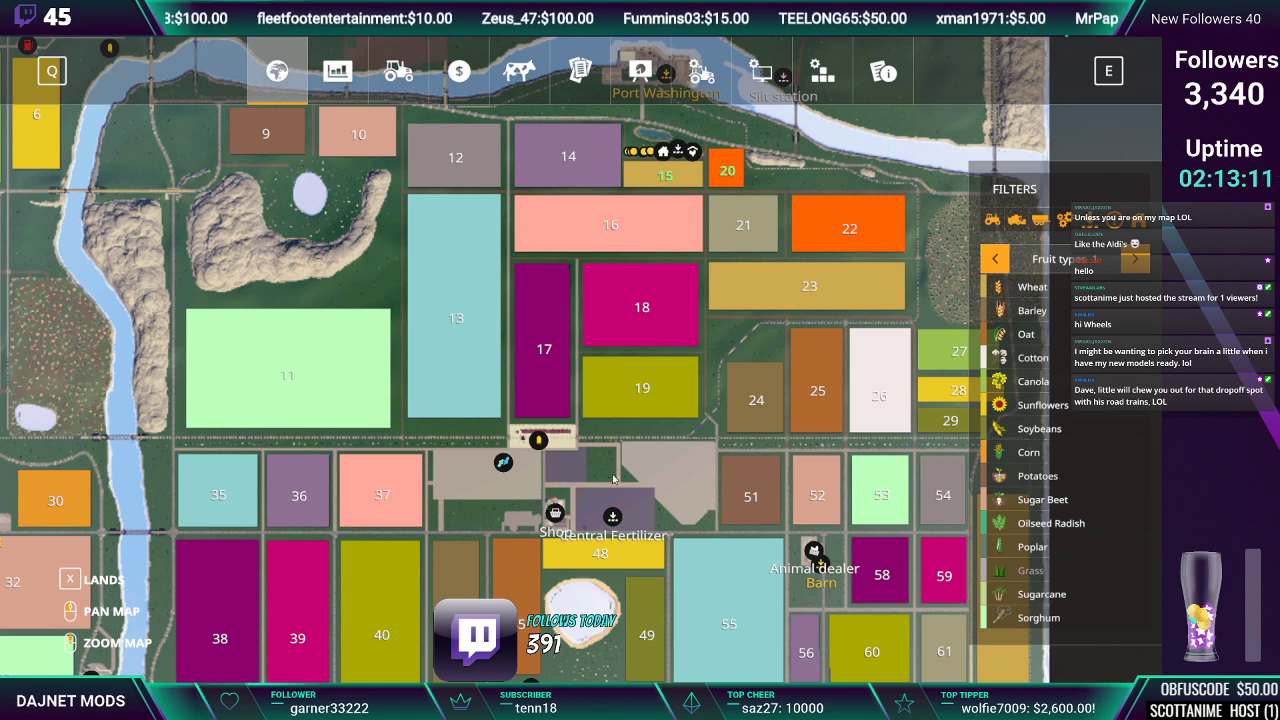
Compare the Fruit Exchange's map hotspot popup with that of the Gravel mine between fields 2 and 3
left_click(503, 464)
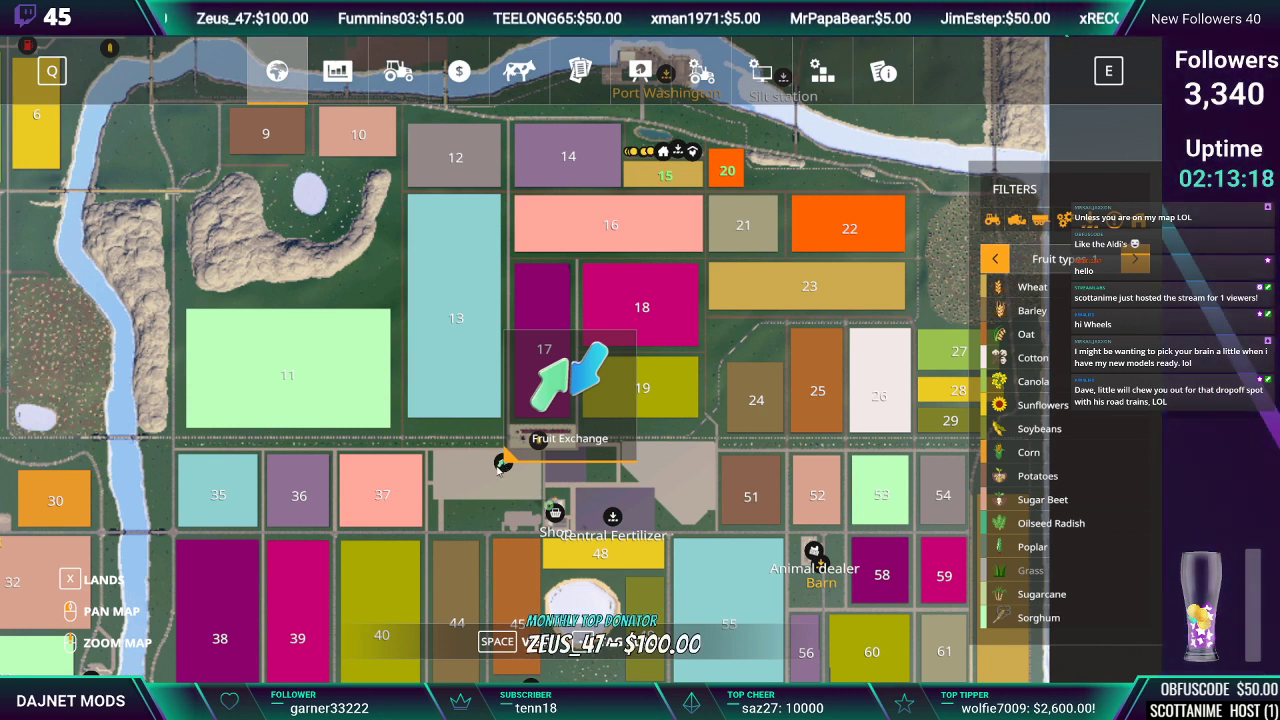
left_click(467, 480)
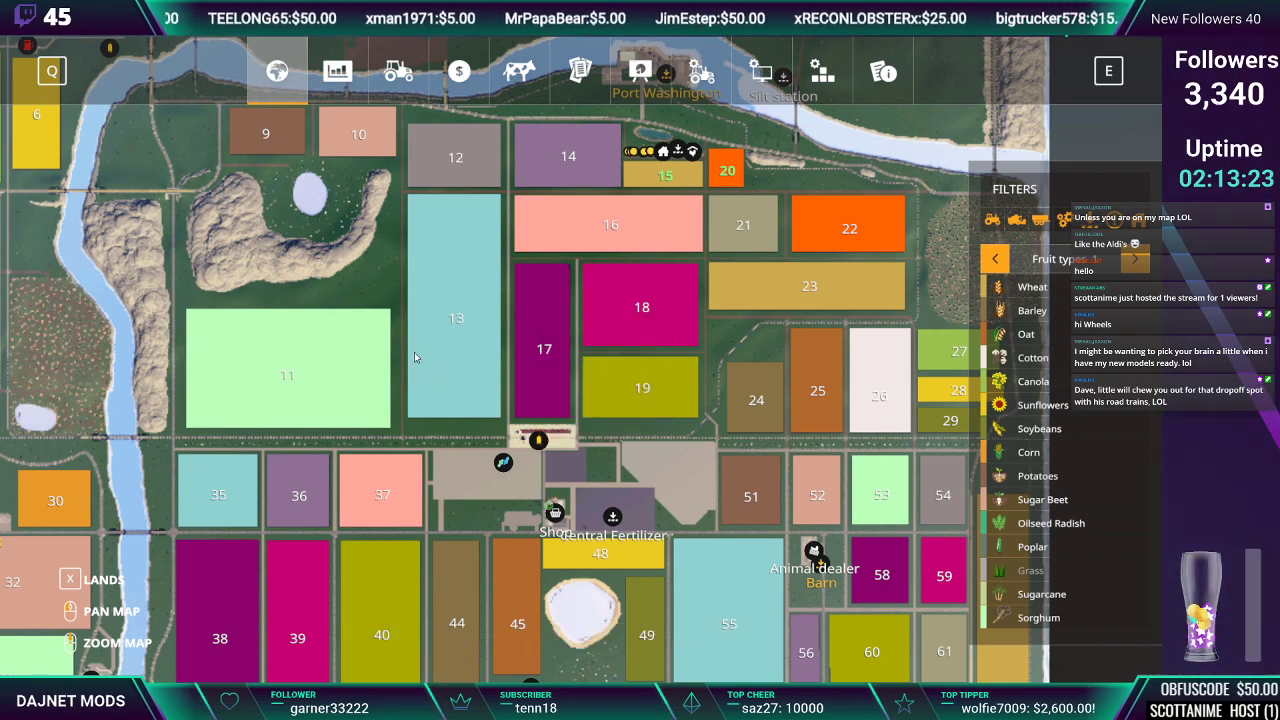
left_click_drag(449, 341, 466, 382)
left_click(523, 517)
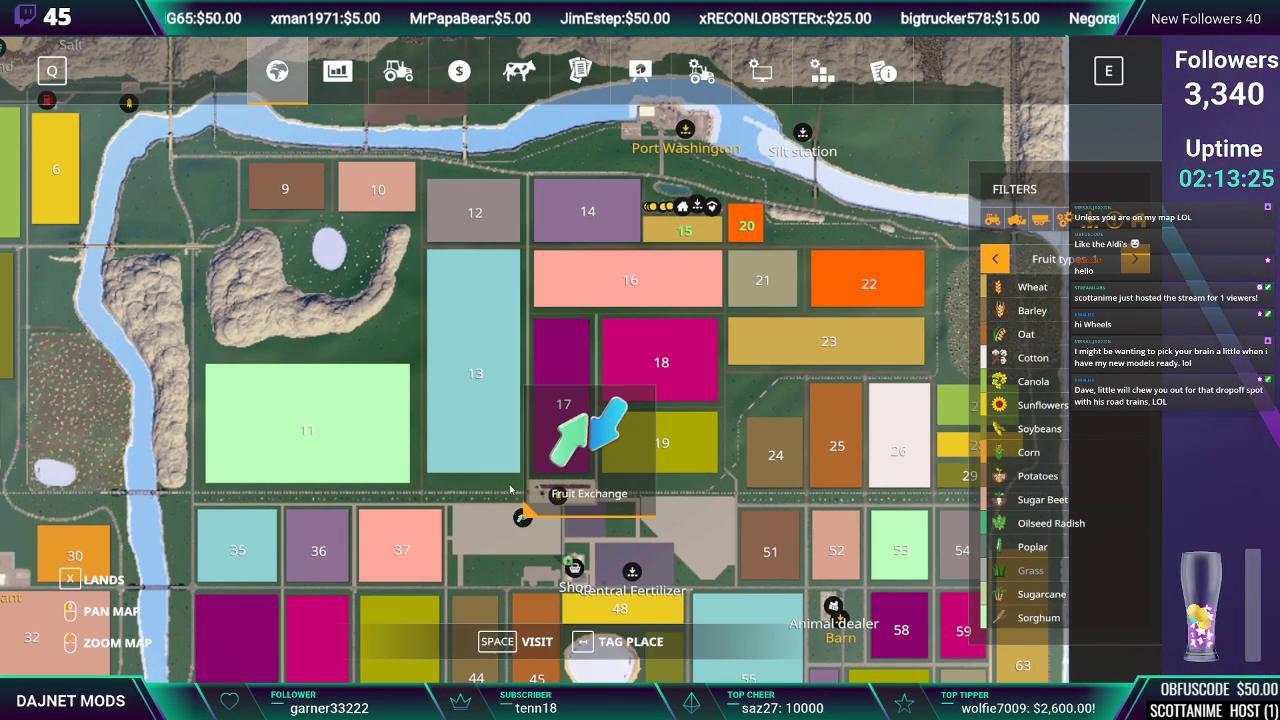
left_click(459, 264)
left_click_drag(642, 308, 614, 547)
left_click_drag(637, 425, 619, 512)
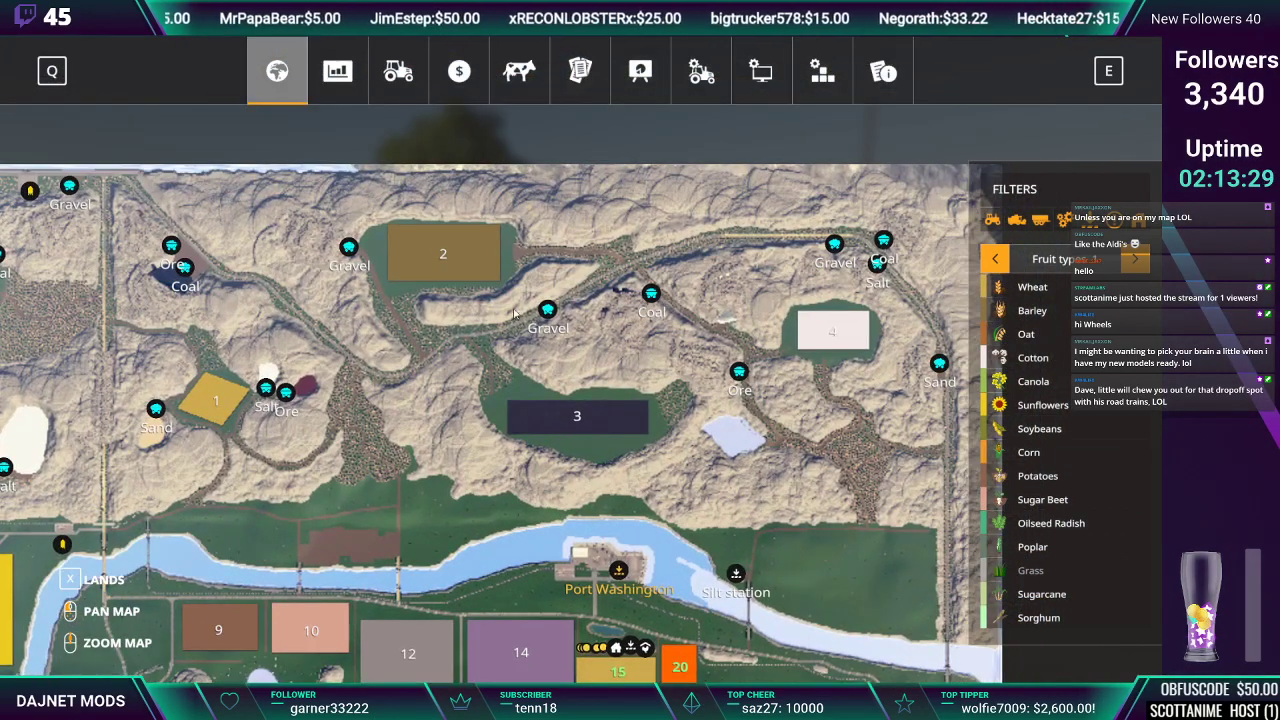
left_click(545, 313)
Return to the Fruit Exchange hotspot south of field 17 on the map and visit that location
left_click_drag(388, 660, 406, 397)
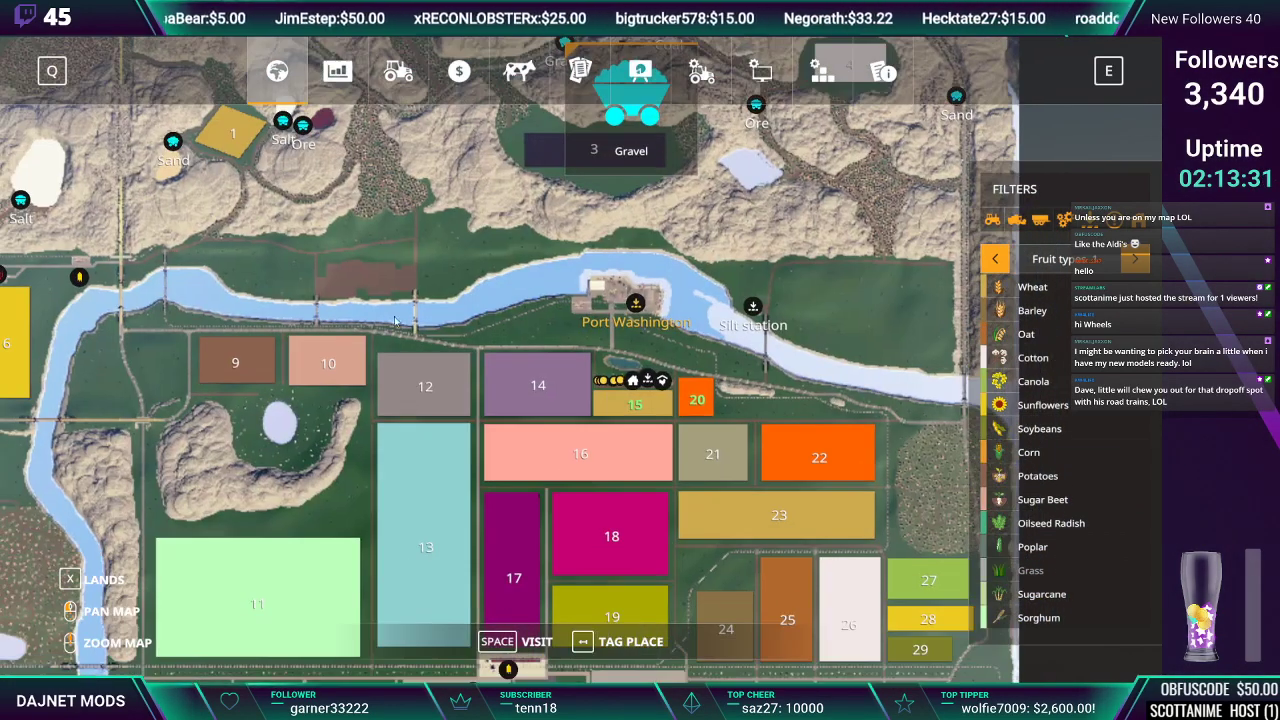
left_click_drag(408, 559, 388, 385)
left_click_drag(462, 516, 439, 397)
left_click(429, 393)
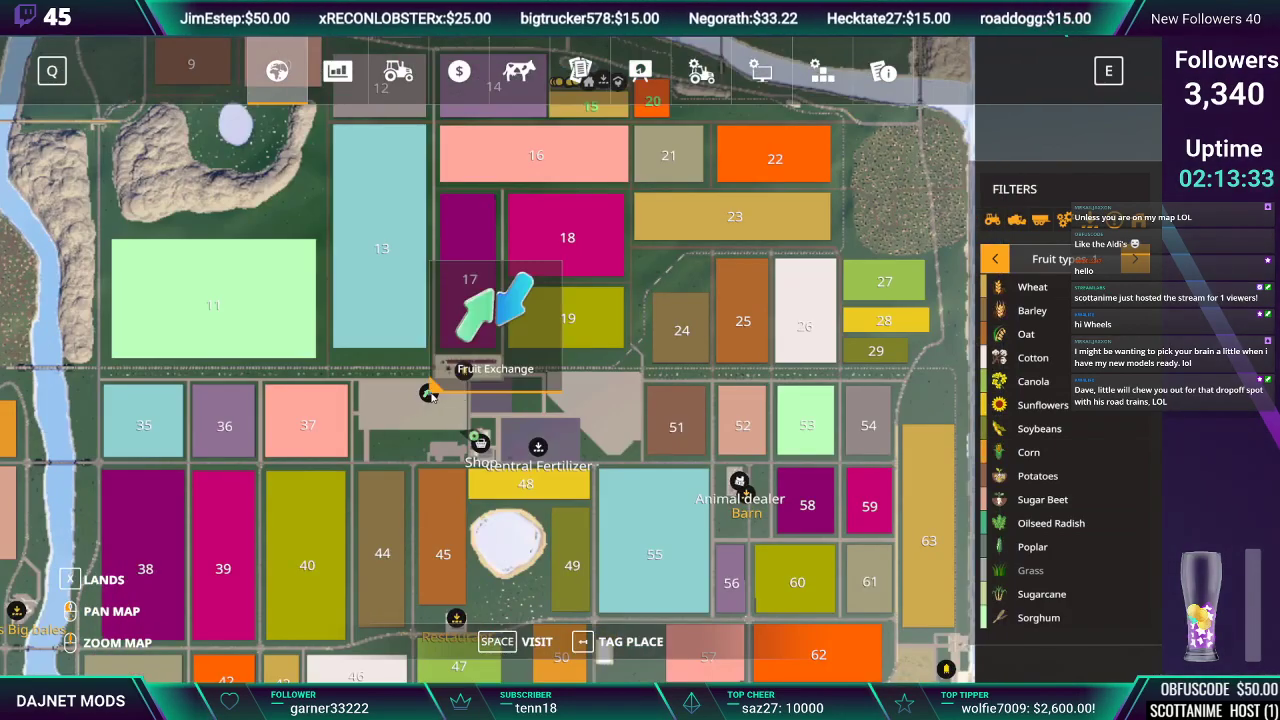
key("space")
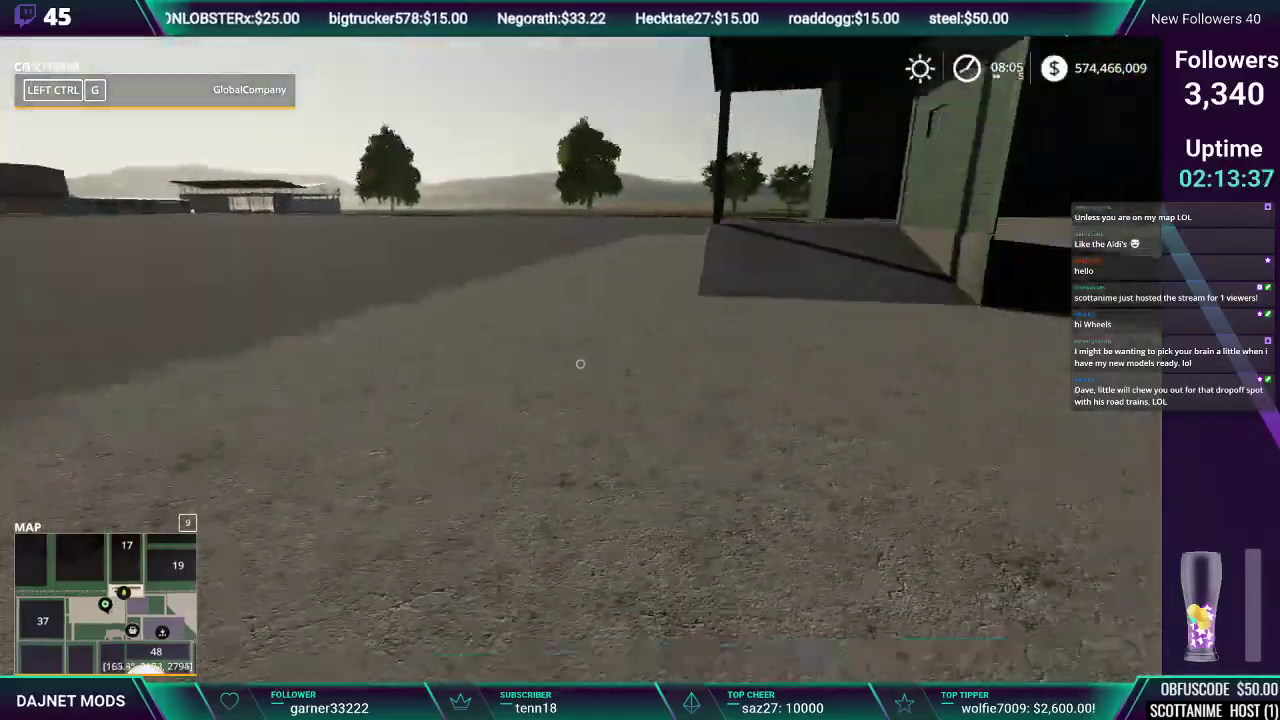
Walk along the Fruit Exchange's loading dock and up to the covered drop-off grates to inspect them
key("w")
key("w")
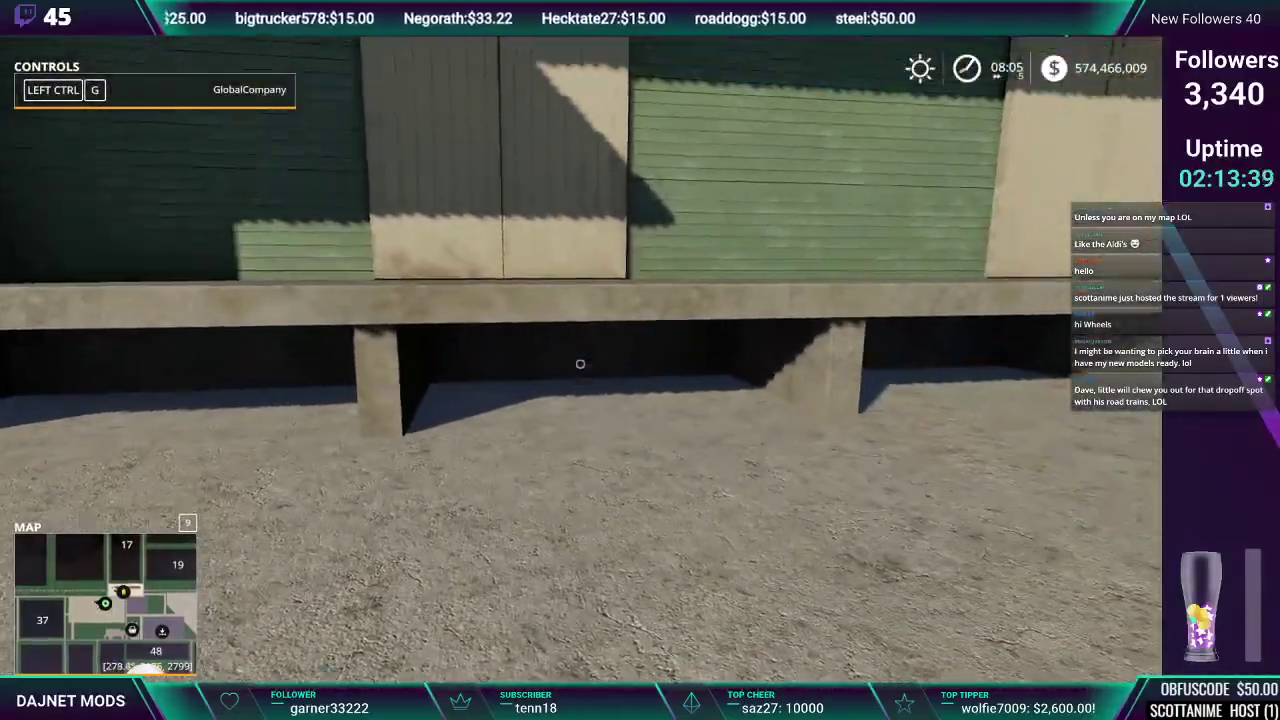
key("w")
key("space")
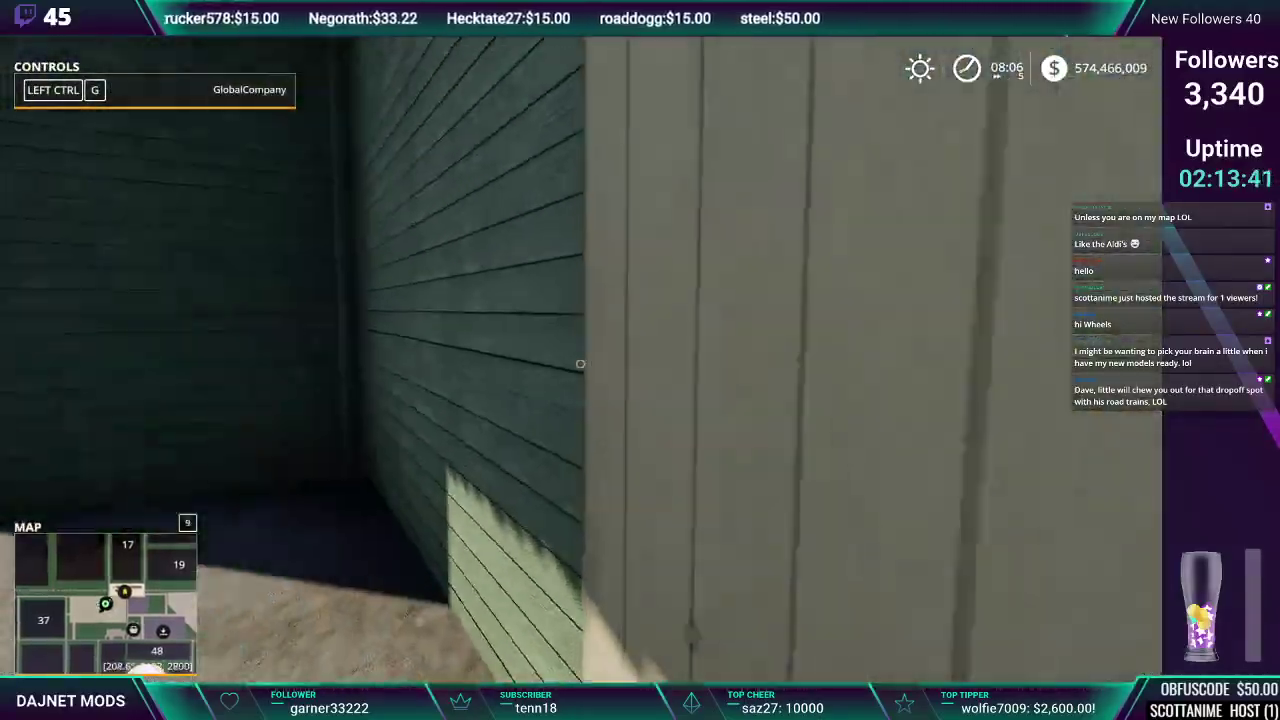
key("w")
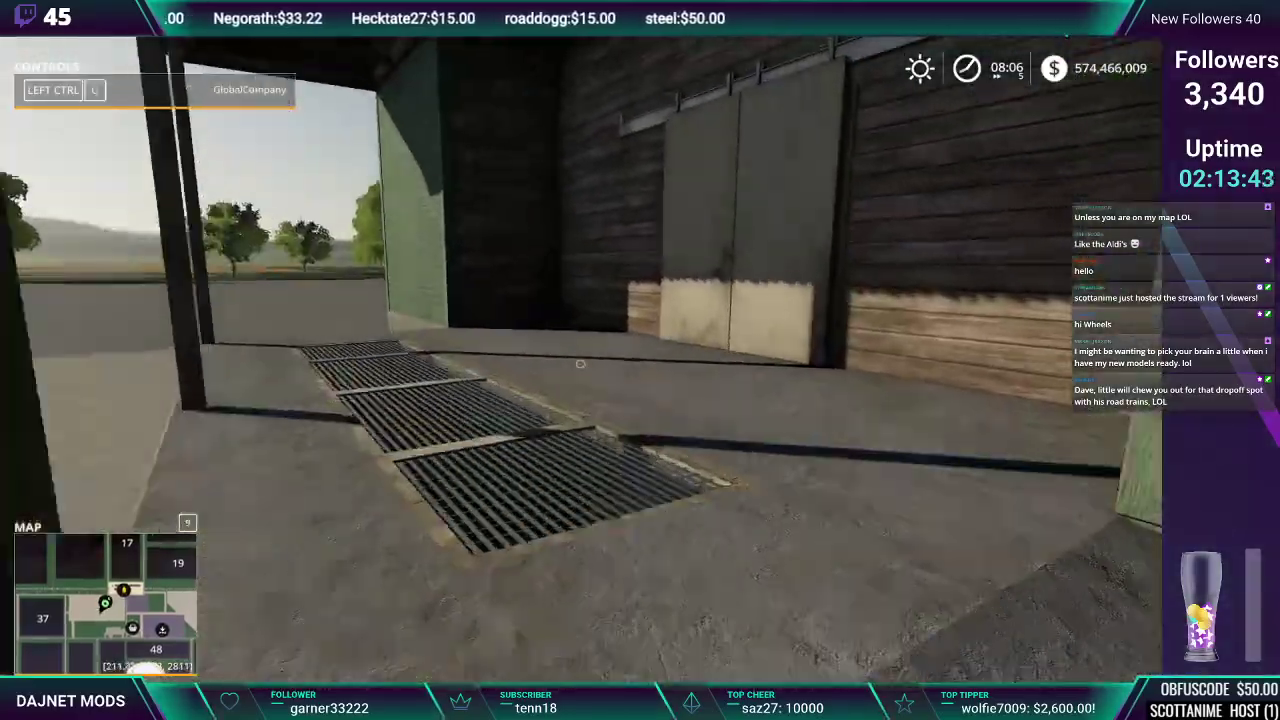
Walk out onto the paved area and examine the Fruit Exchange's exterior from the front and the ladder side
key("w")
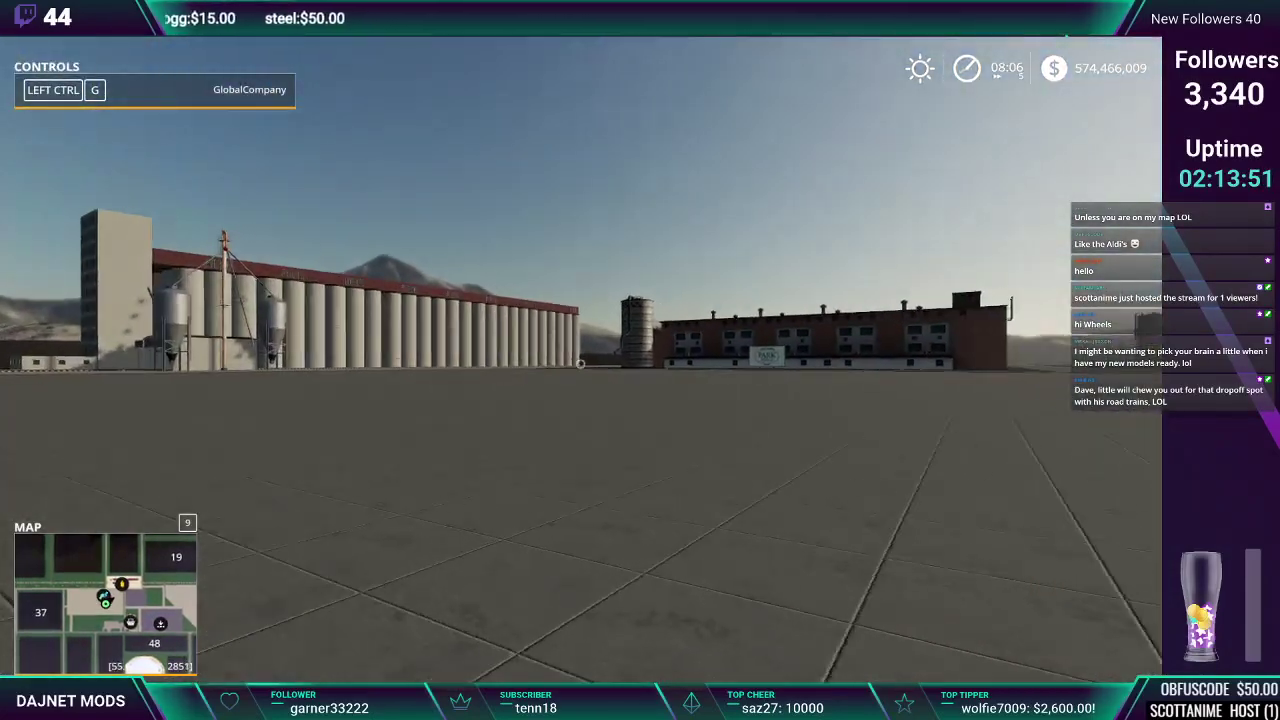
key("w")
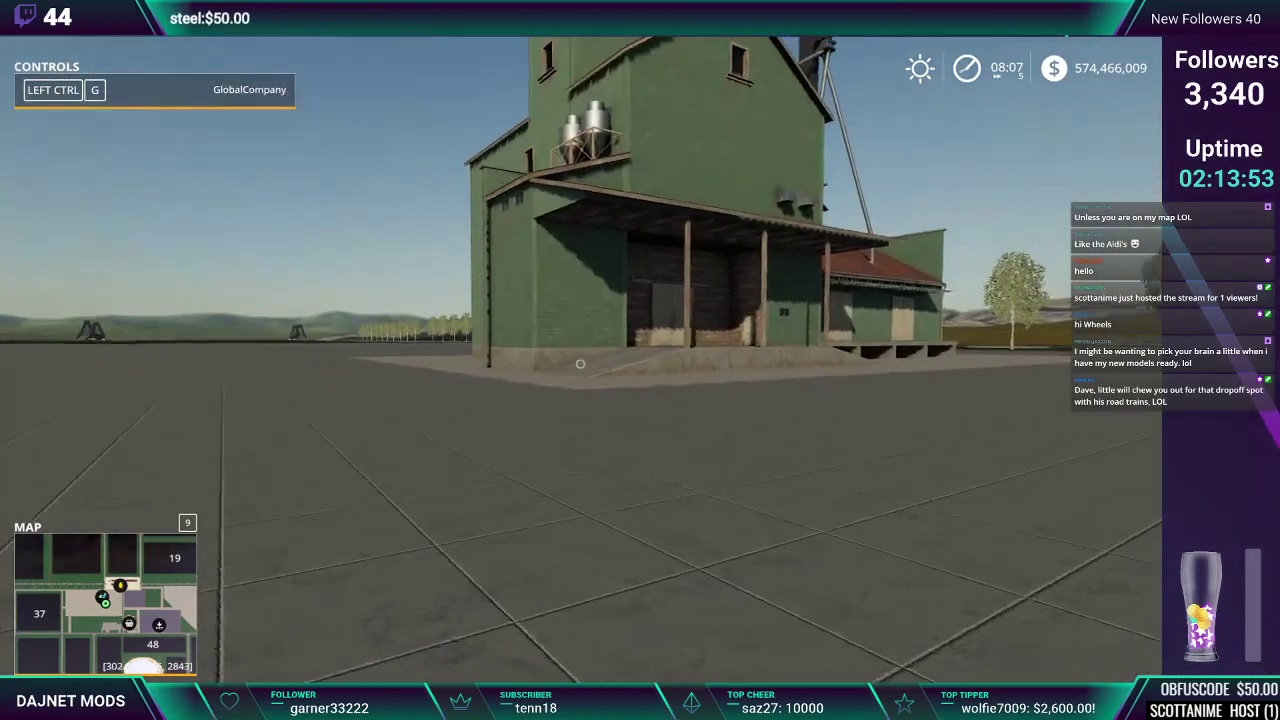
key("s")
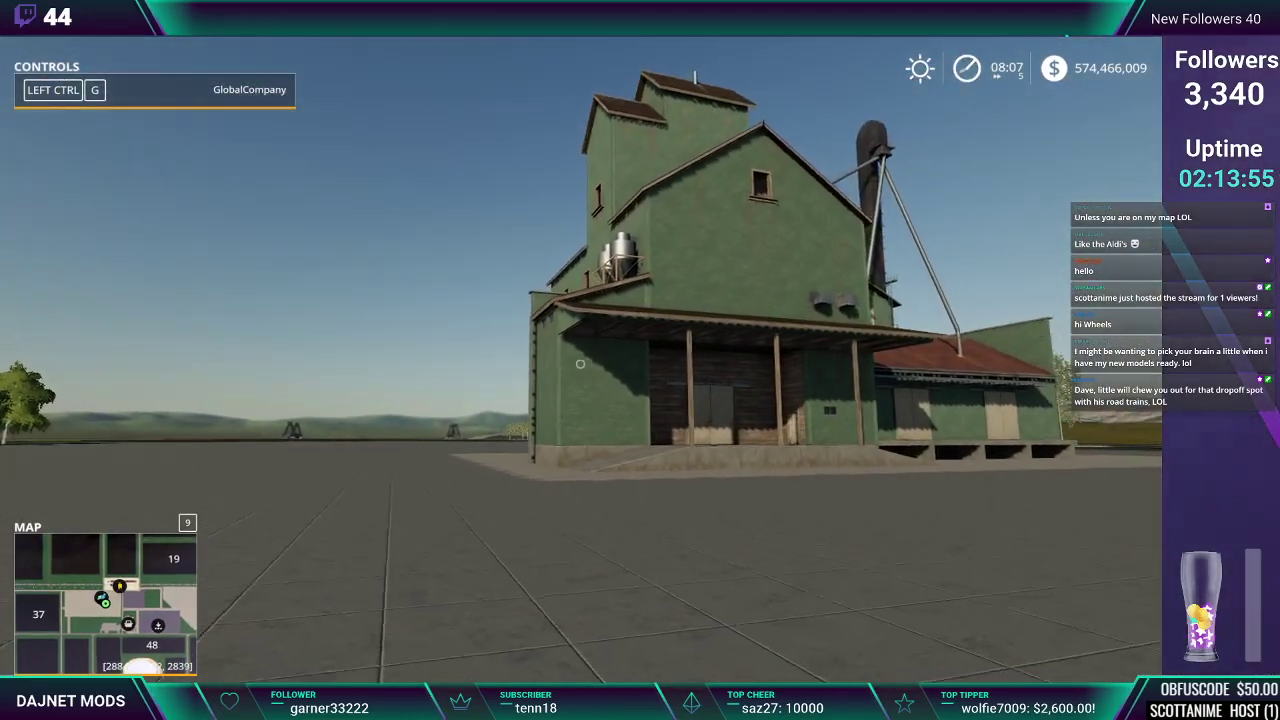
key("w")
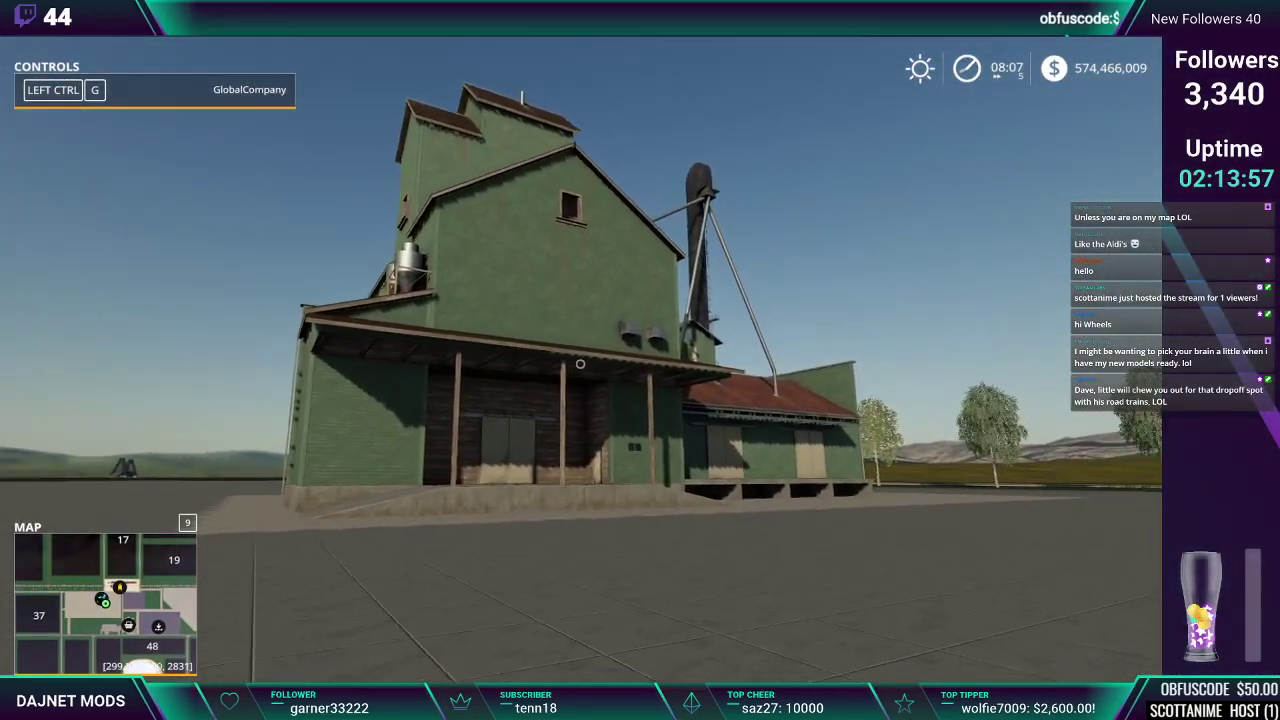
key("w")
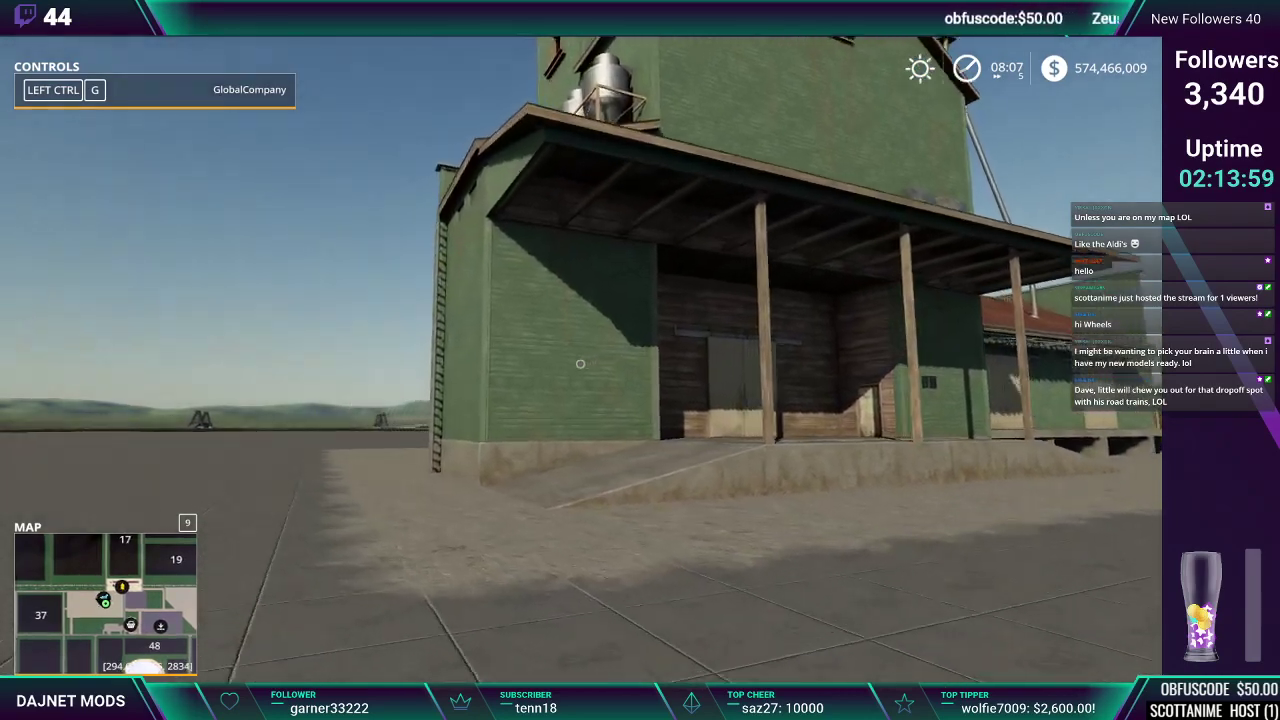
key("a")
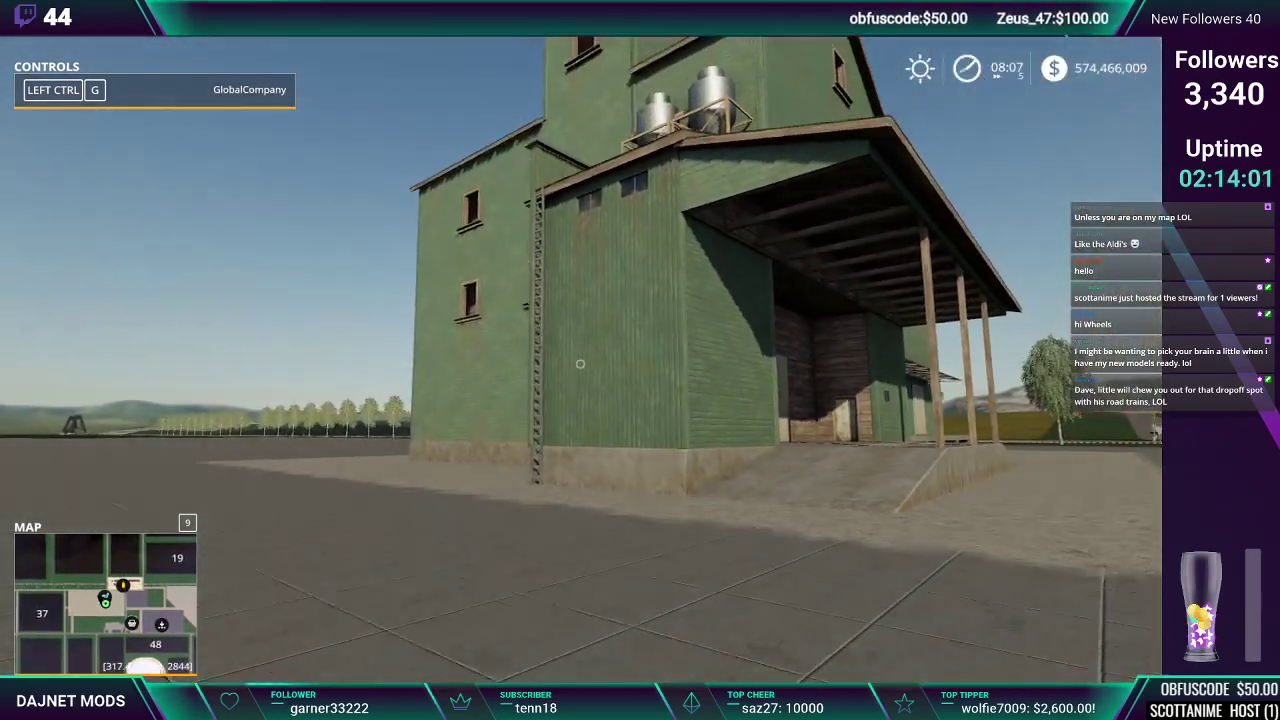
key("a")
key("a")
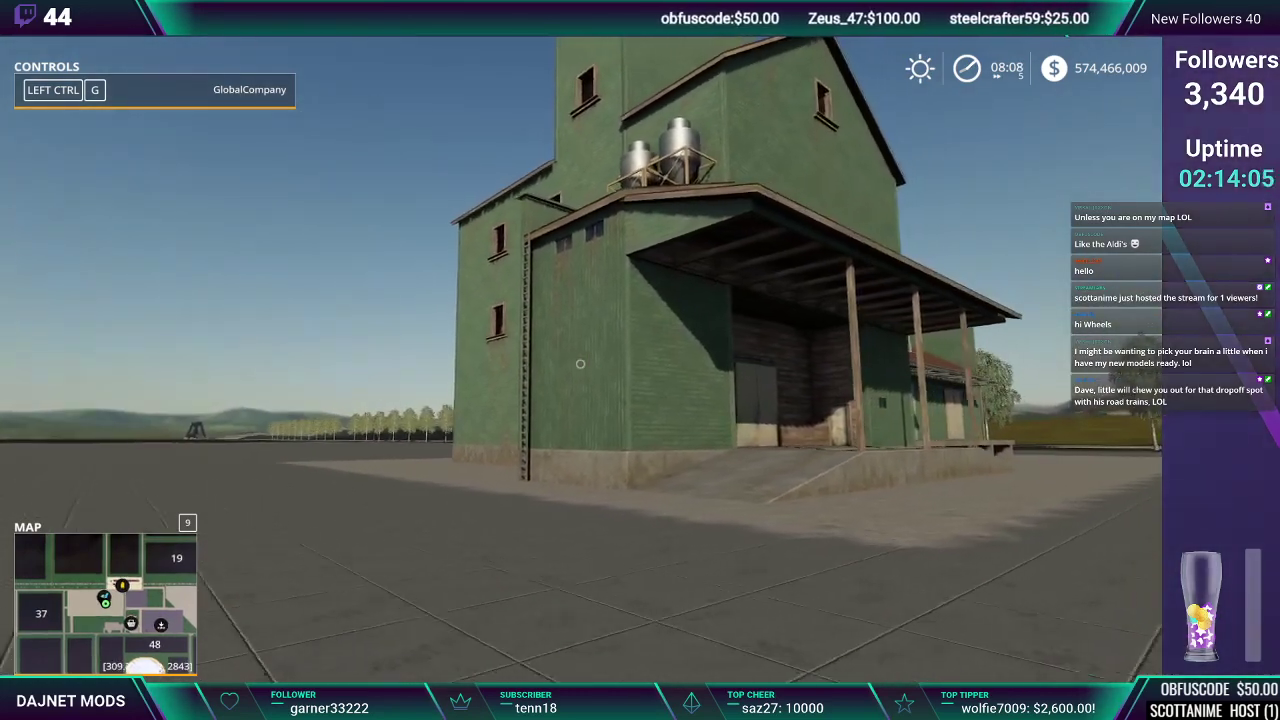